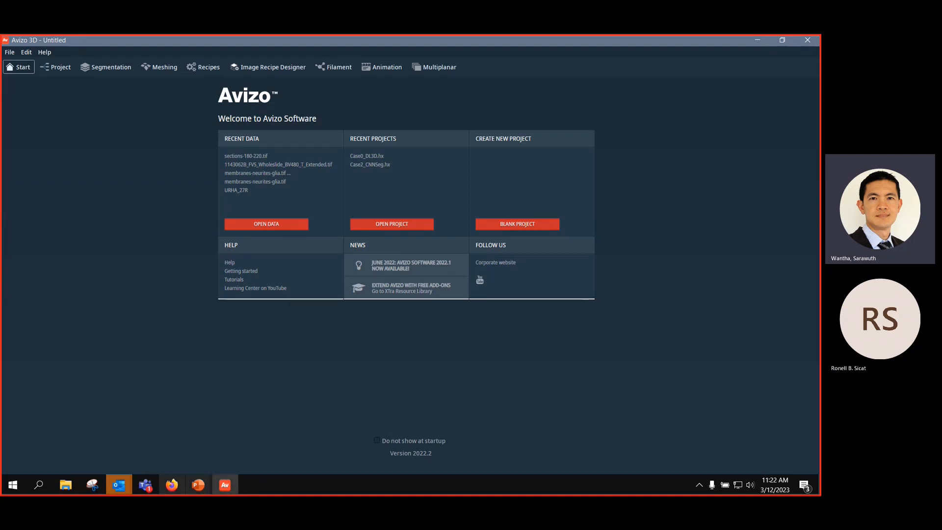
Step: Switch to the Microsoft Teams meeting window to check it and return to Avizo
click(144, 485)
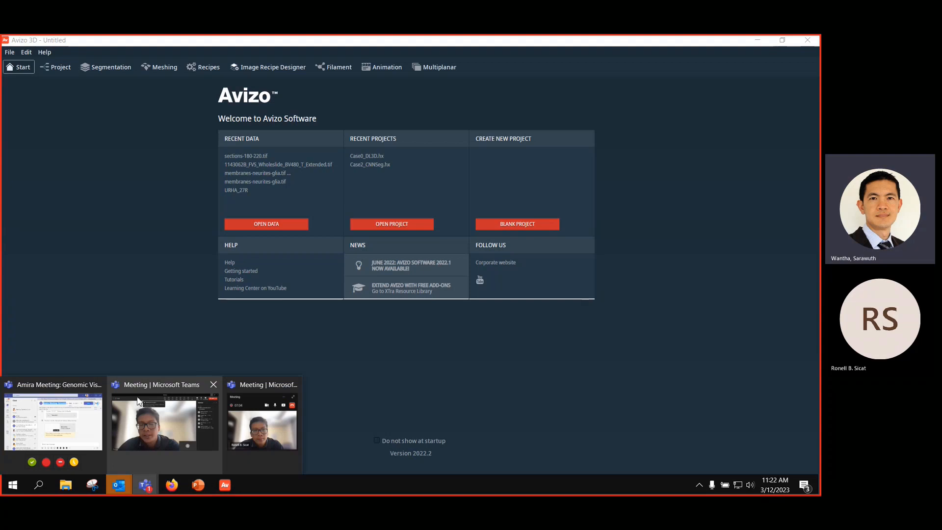
click(137, 417)
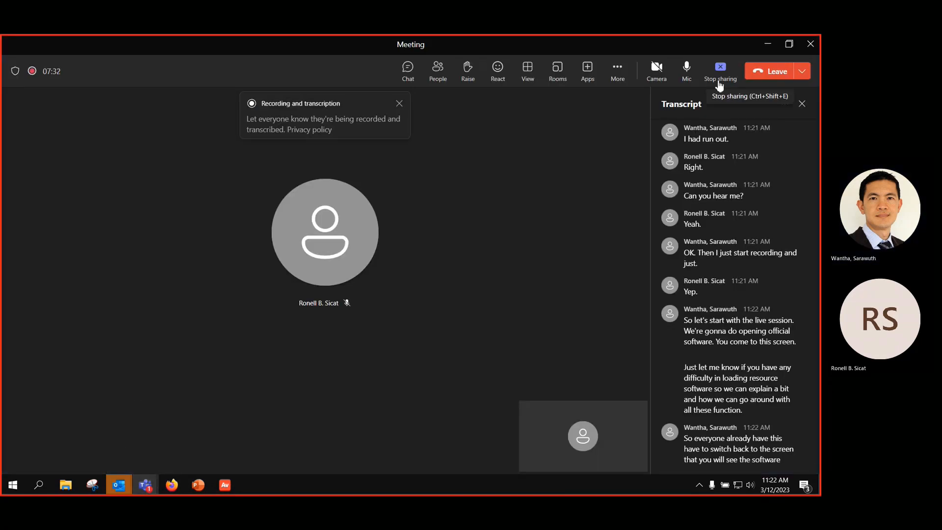
click(225, 485)
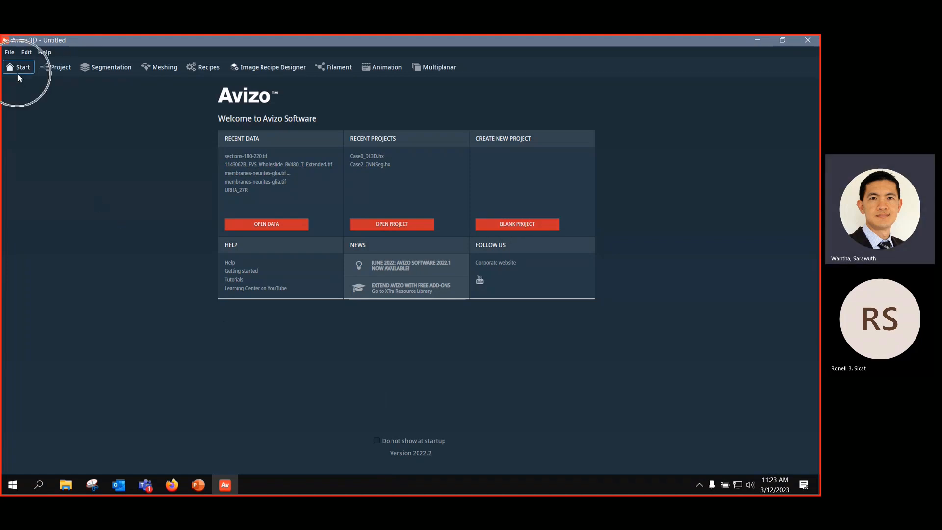
Step: View the Project and Segmentation workrooms and return to the Start page
click(58, 71)
click(104, 71)
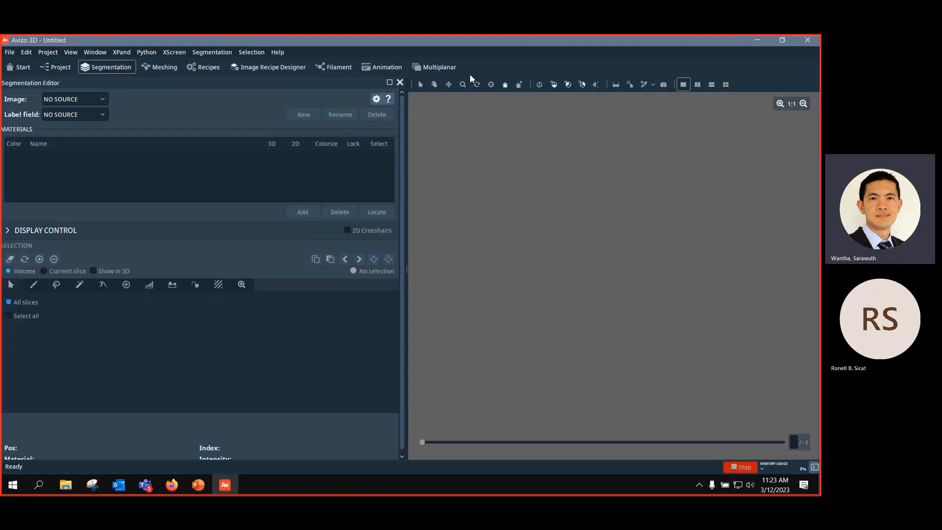
click(20, 67)
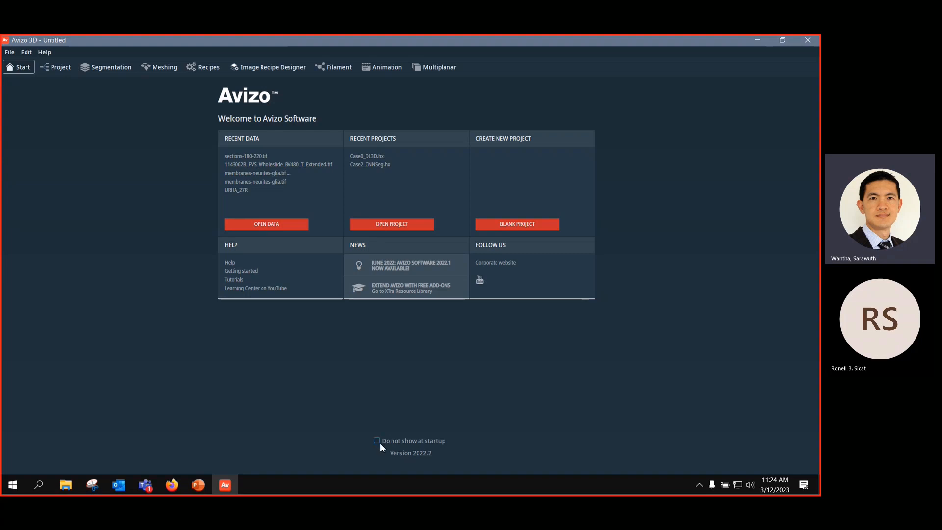
click(58, 72)
click(19, 67)
Step: Begin opening a data file and browse to the tutorials folder inside the Avizo data directory
click(274, 228)
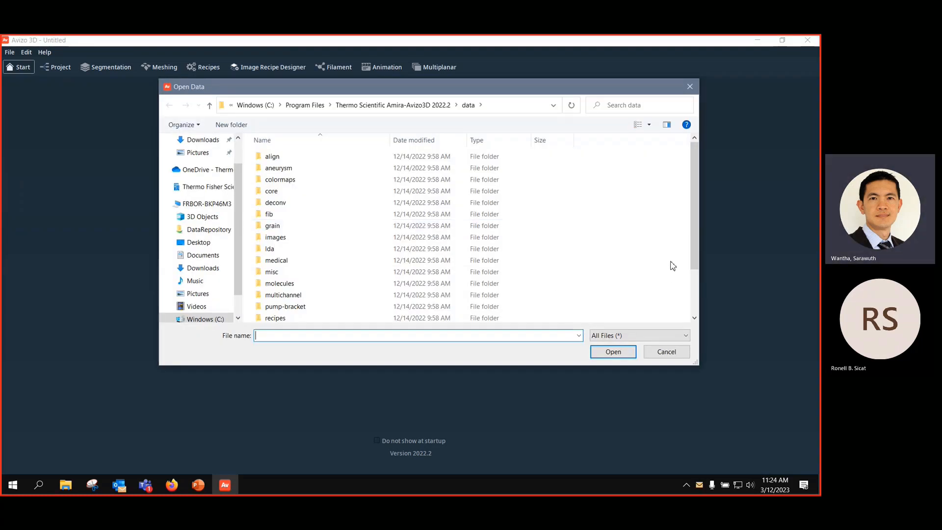
scroll(673, 266, down, 1)
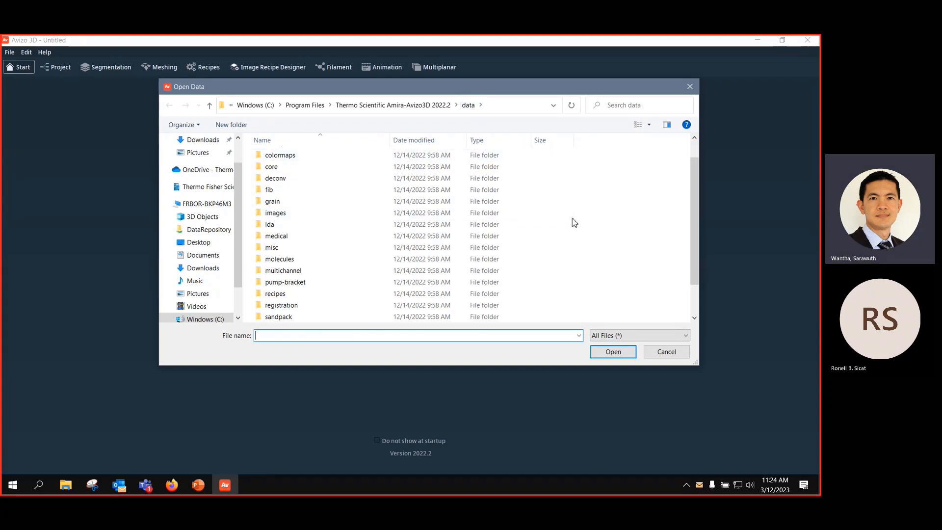
scroll(572, 219, down, 1)
scroll(572, 219, up, 2)
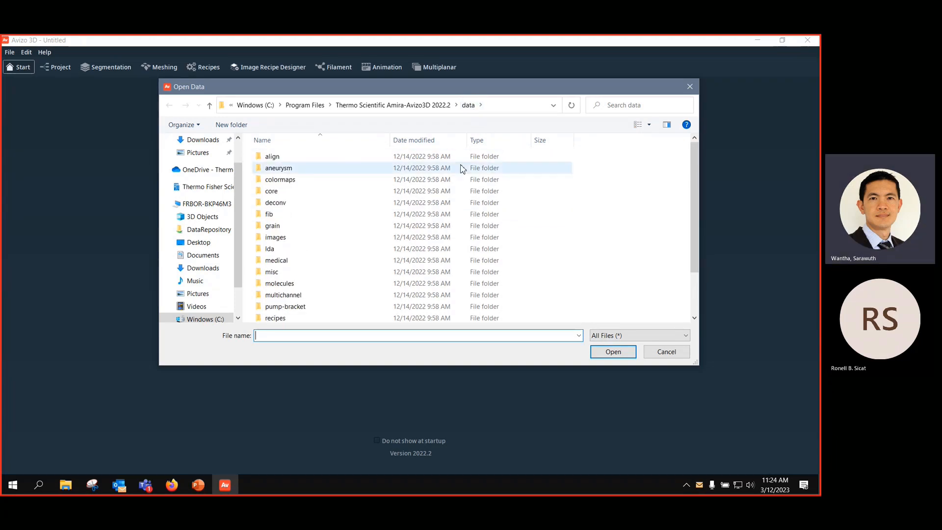
scroll(307, 283, down, 2)
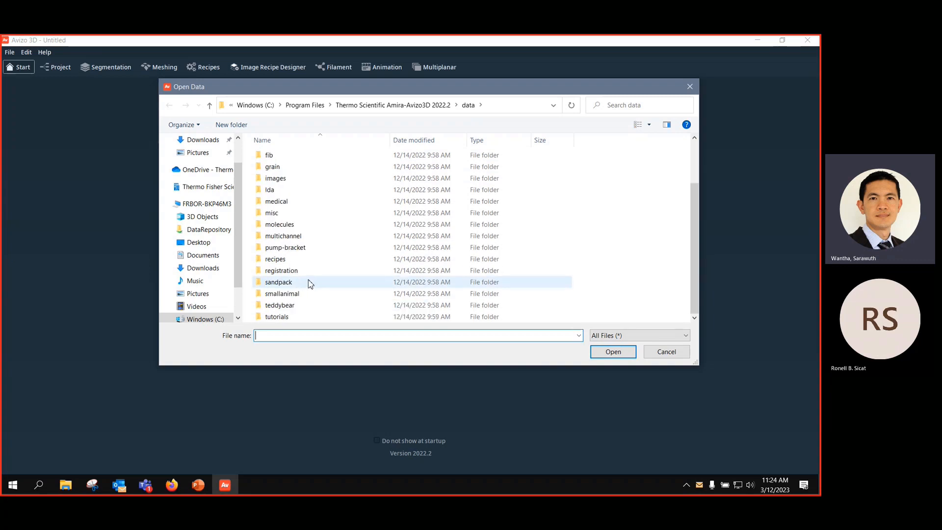
double_click(293, 318)
Step: Load chocolate-bar.am into the project and attach an Ortho Slice to it
scroll(316, 274, down, 6)
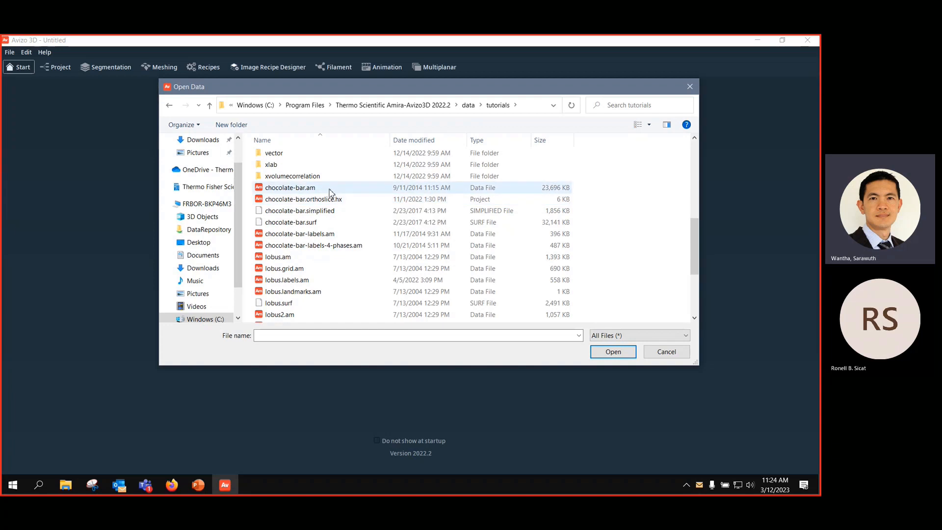
click(320, 191)
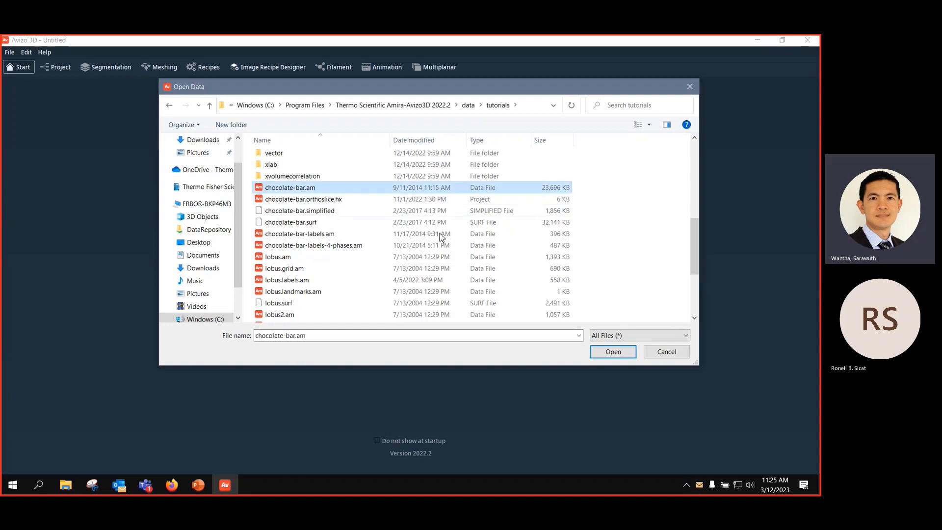
click(612, 352)
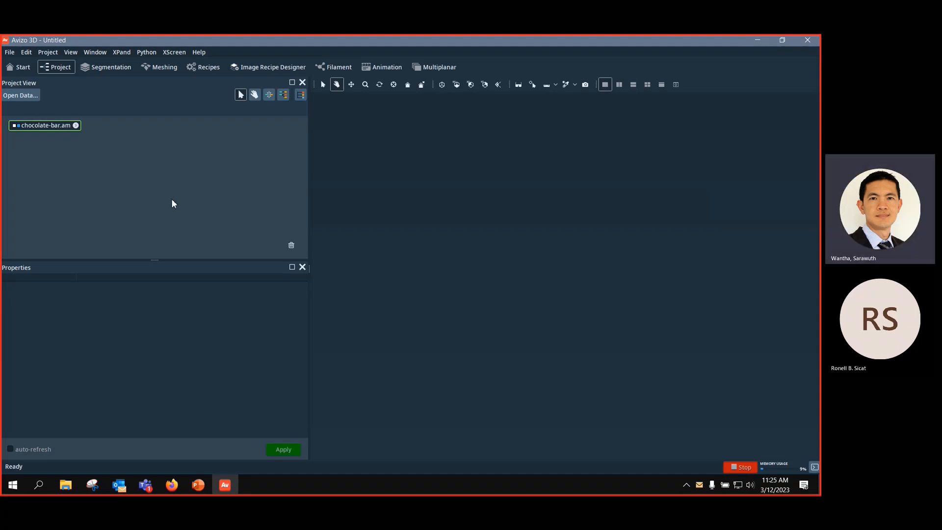
click(49, 126)
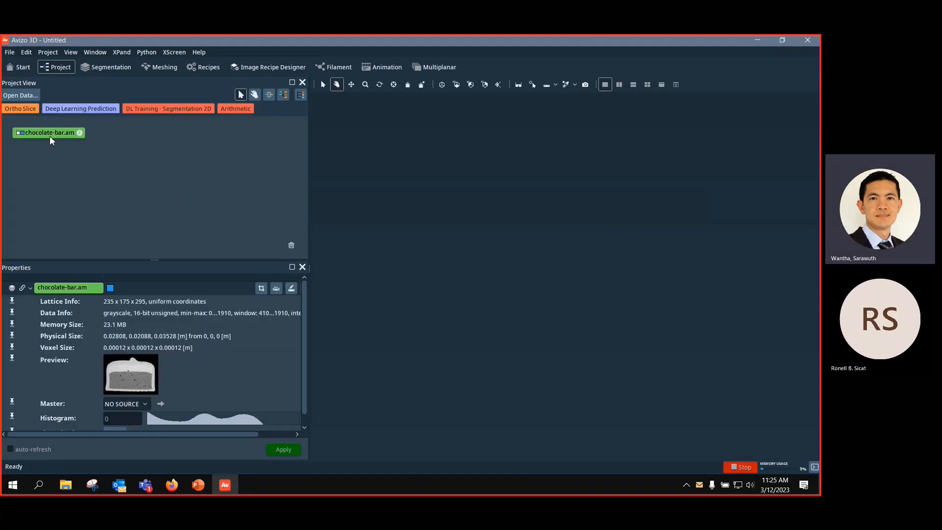
click(20, 108)
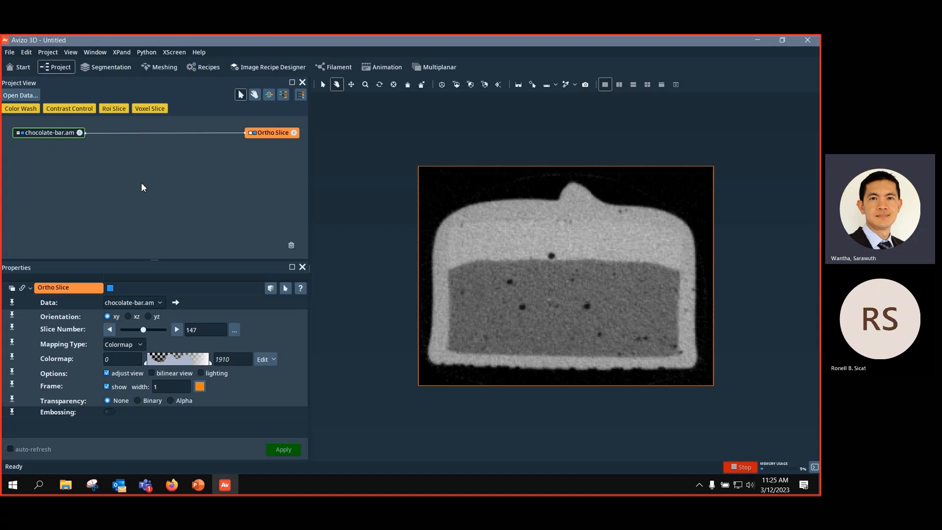
Step: Enable Automatic Display of New Data in the Auto Display preferences and accept the settings
click(27, 52)
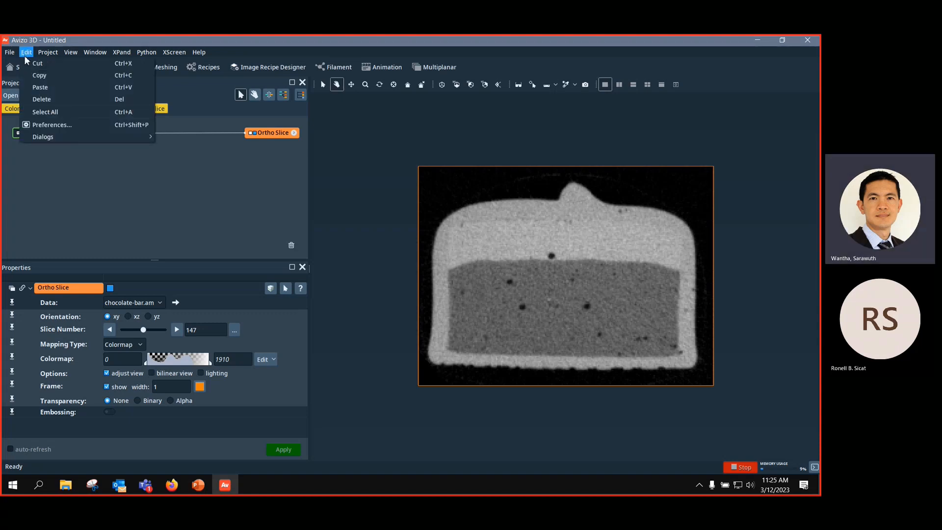
click(56, 125)
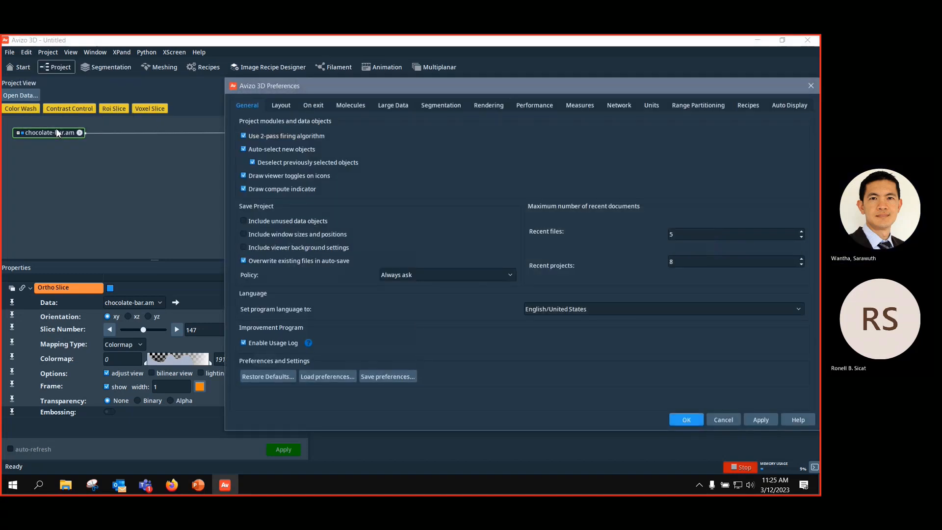
click(786, 108)
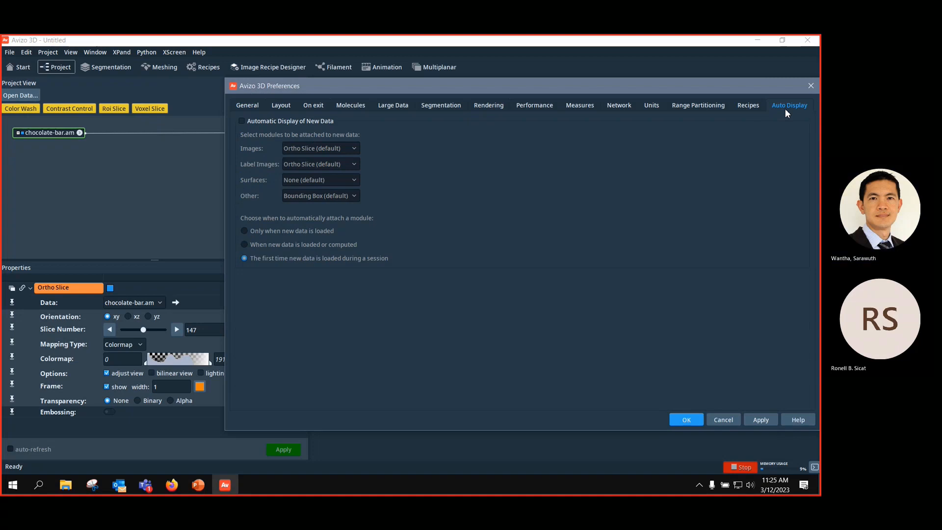
click(242, 121)
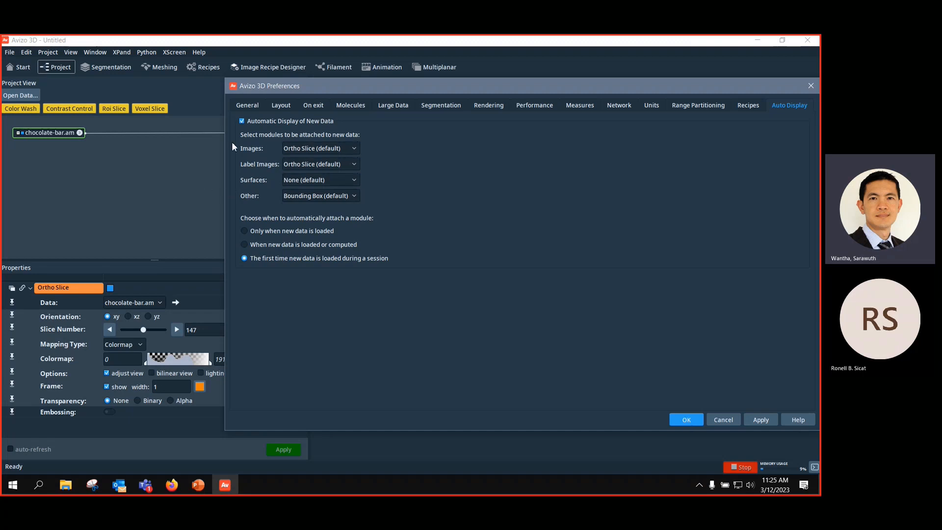
click(242, 122)
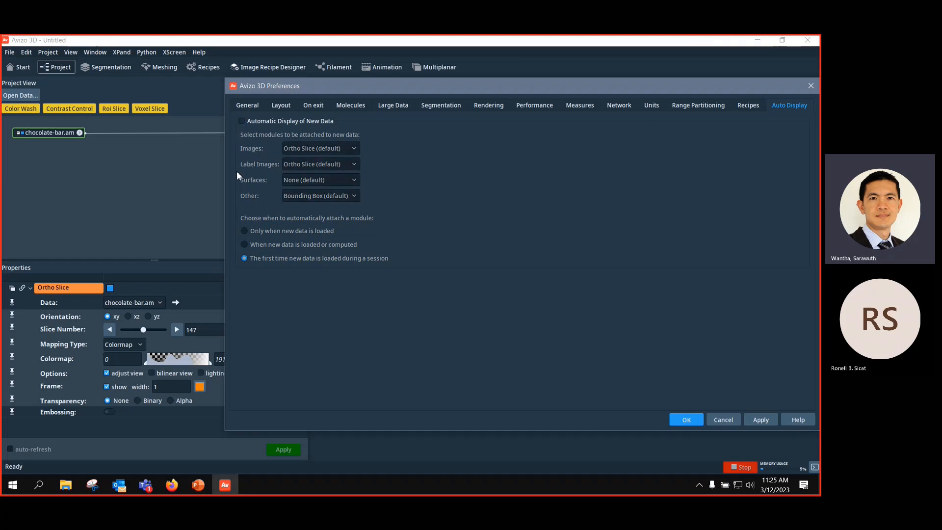
click(242, 122)
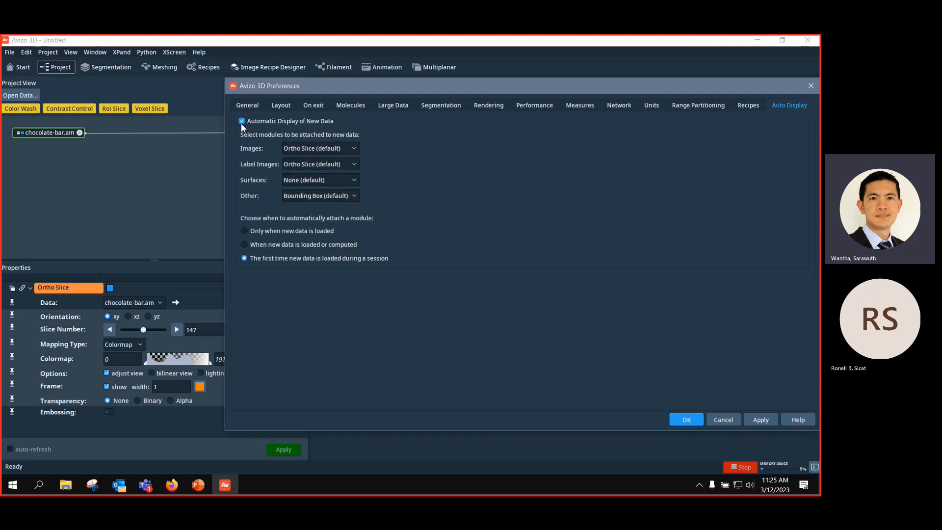
click(241, 122)
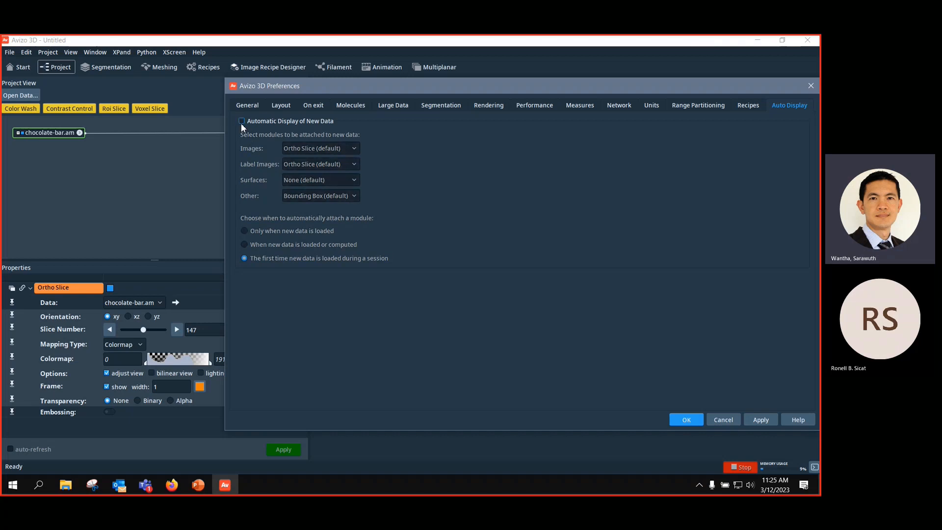
click(686, 420)
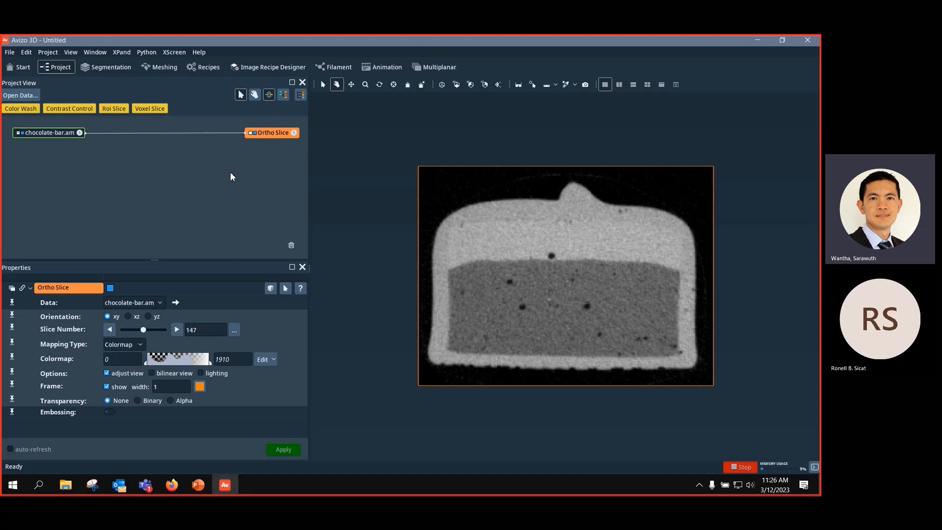
Step: Remove the Ortho Slice module and the chocolate-bar.am data object from the project
drag(266, 136, 292, 248)
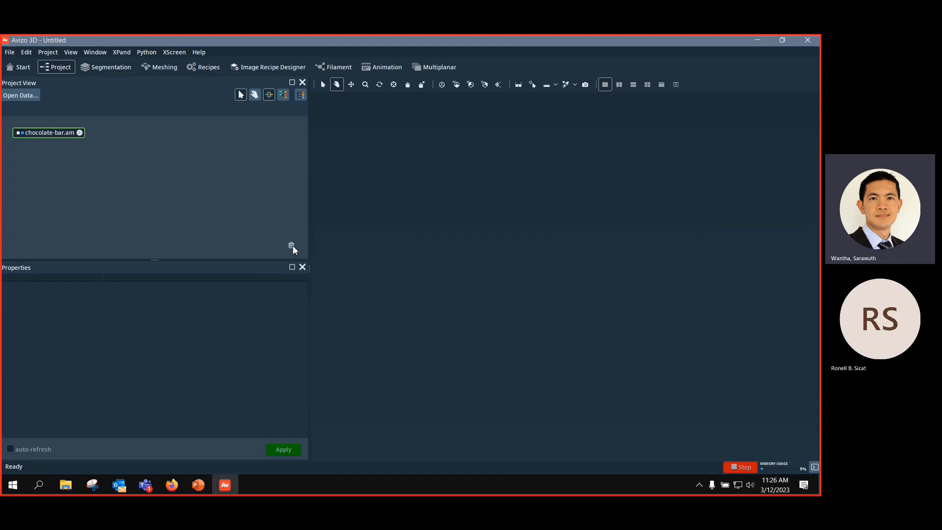
click(55, 135)
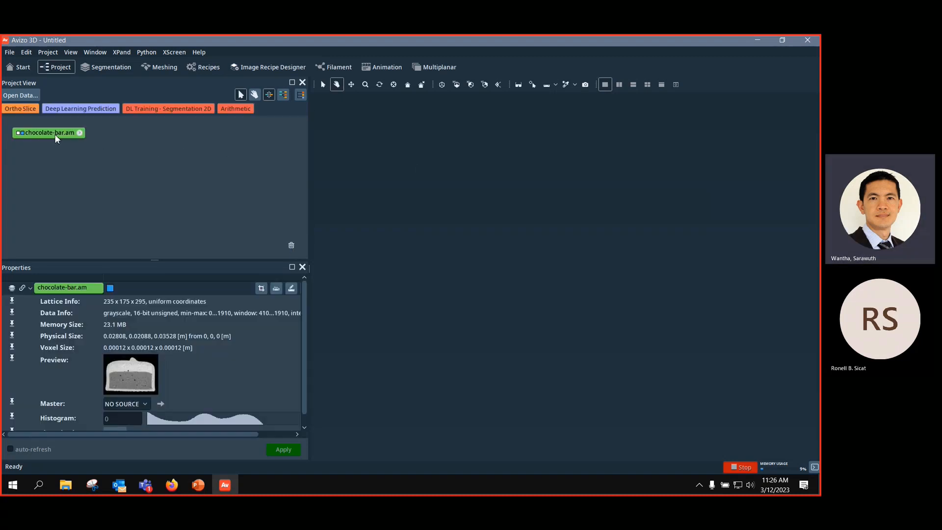
drag(50, 134, 107, 139)
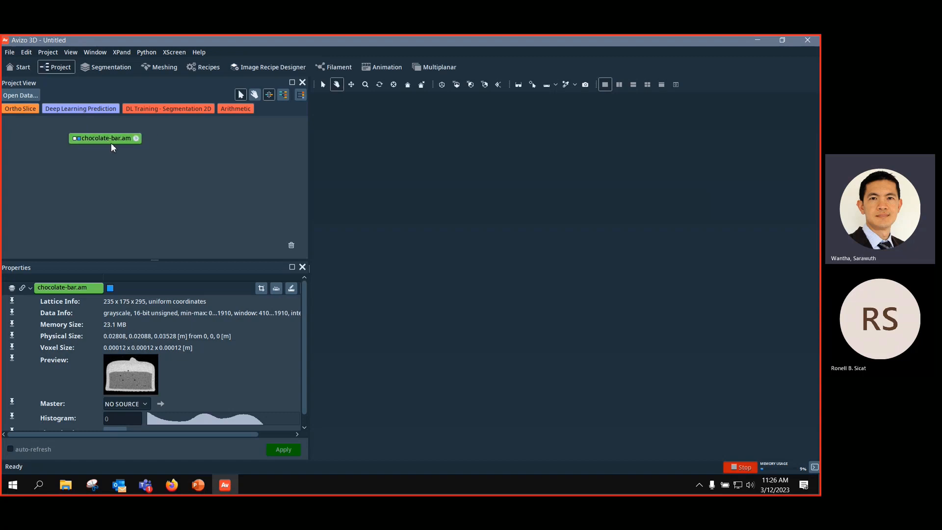
key(Delete)
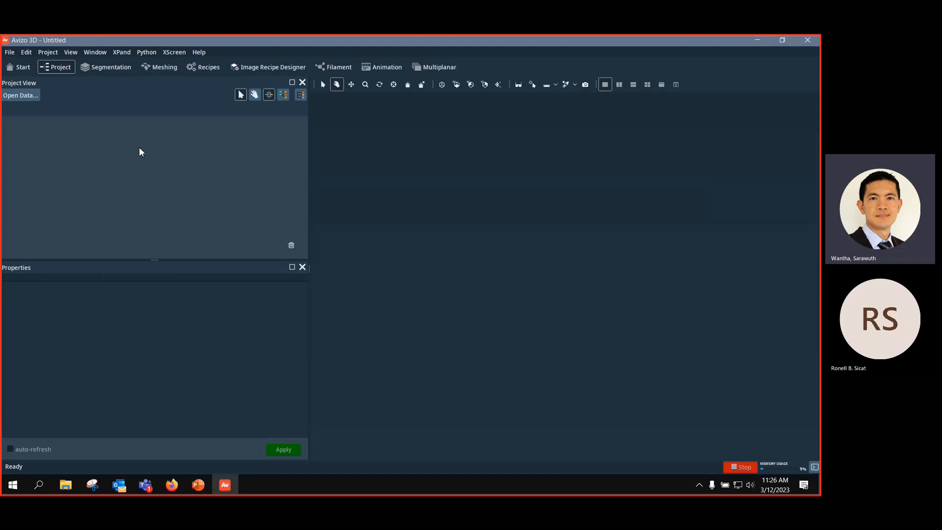
Step: Reopen chocolate-bar.am from the recent data and move the Ortho Slice module closer to the data object
click(20, 72)
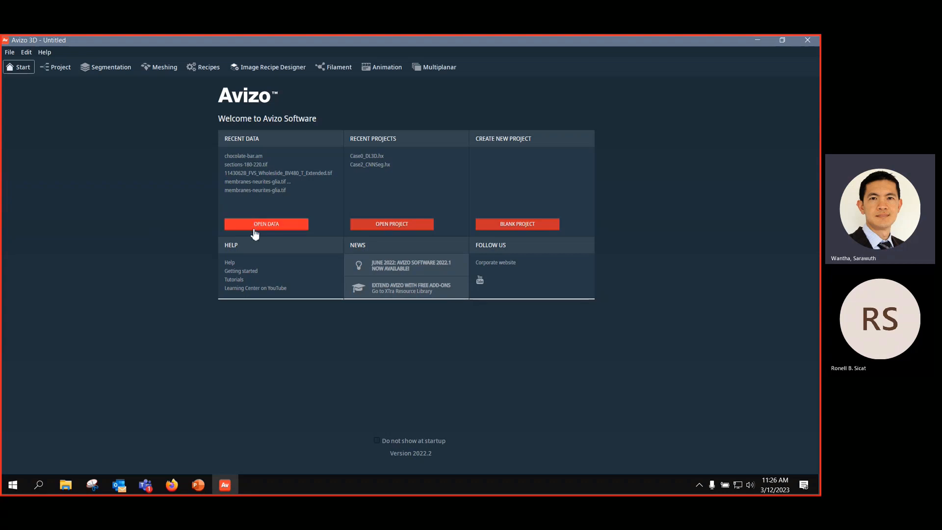
click(255, 157)
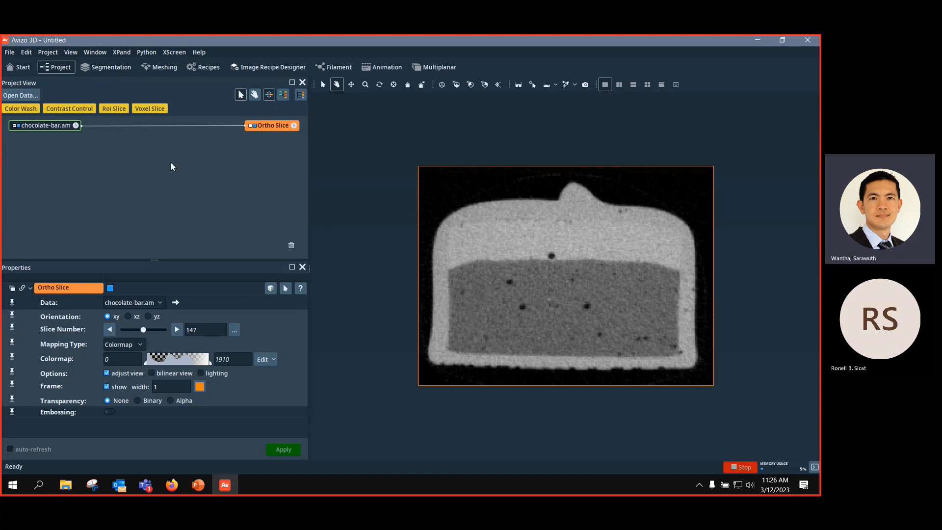
drag(282, 126, 223, 132)
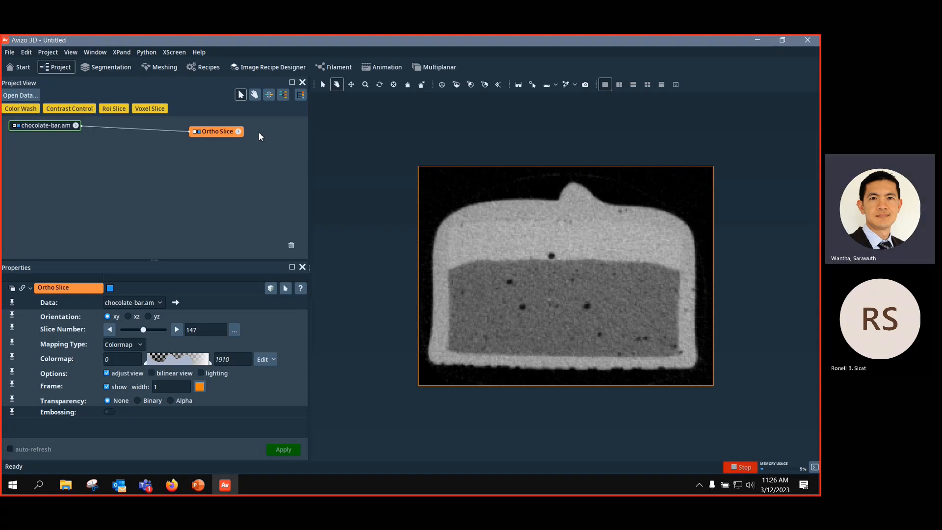
Step: Select chocolate-bar.am together with its Ortho Slice and delete both from the project
drag(259, 129, 4, 181)
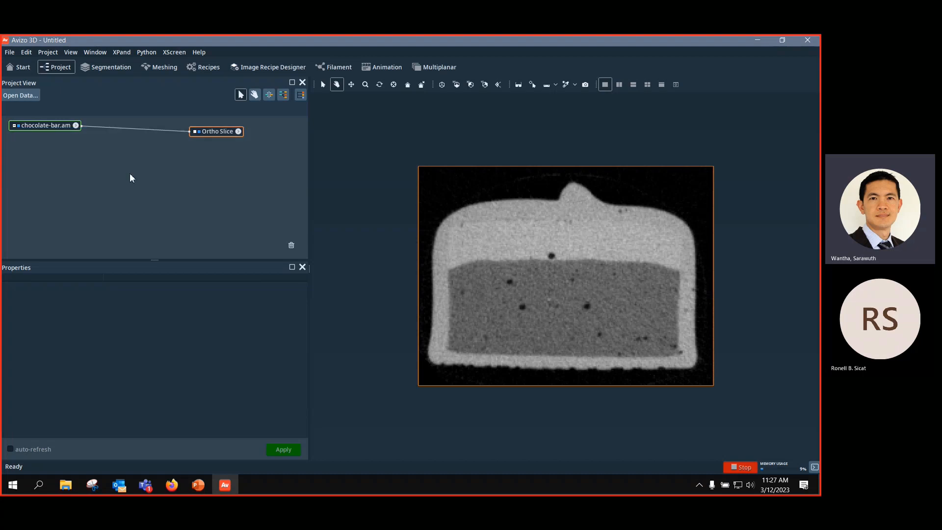
drag(1, 116, 291, 189)
key(Delete)
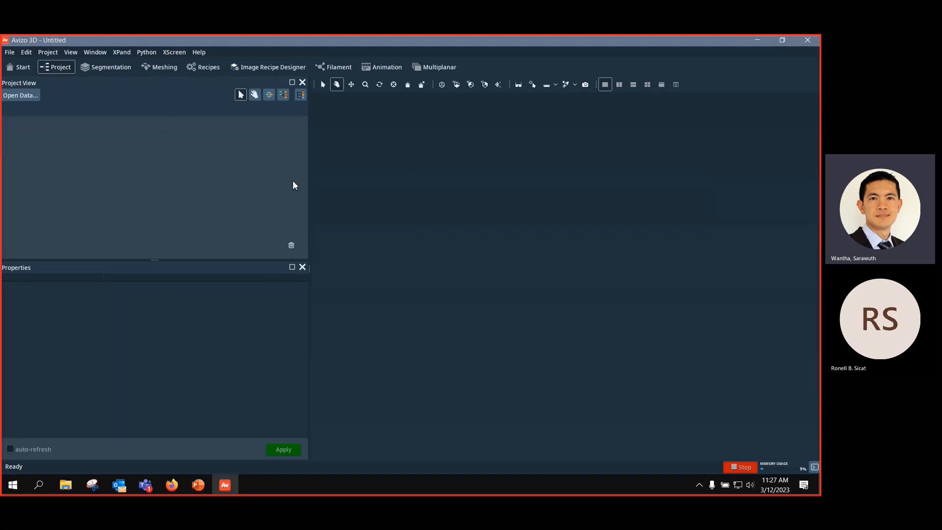
Step: Load chocolate-bar.am from the tutorials data folder, starting from the welcome page, and delete it from the project again
click(14, 70)
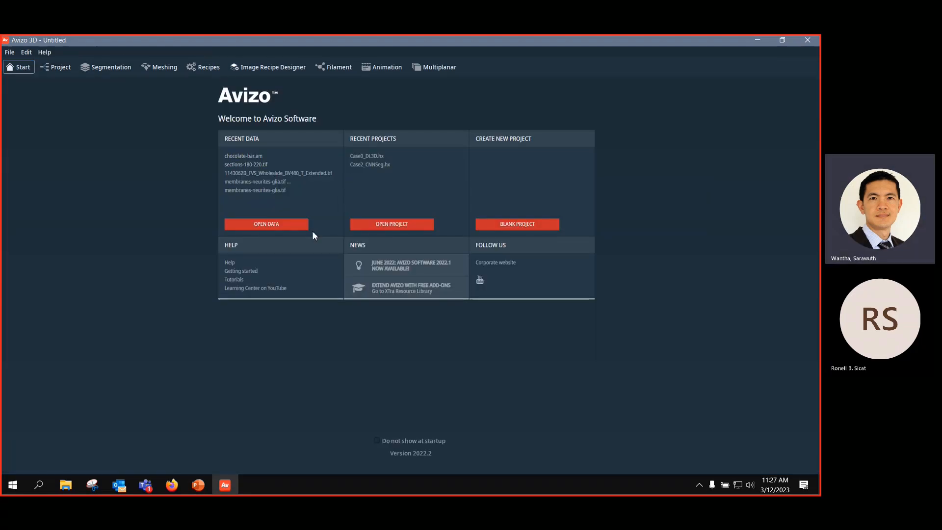
click(10, 55)
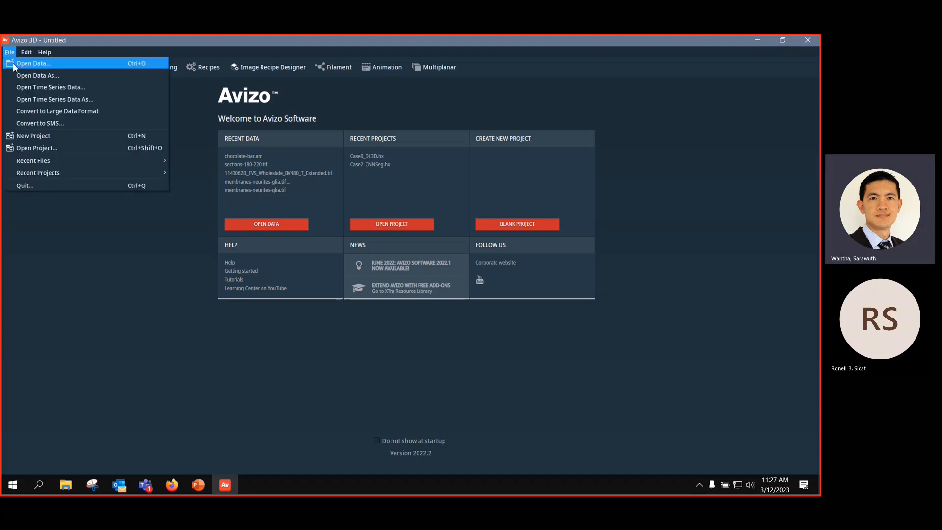
click(48, 67)
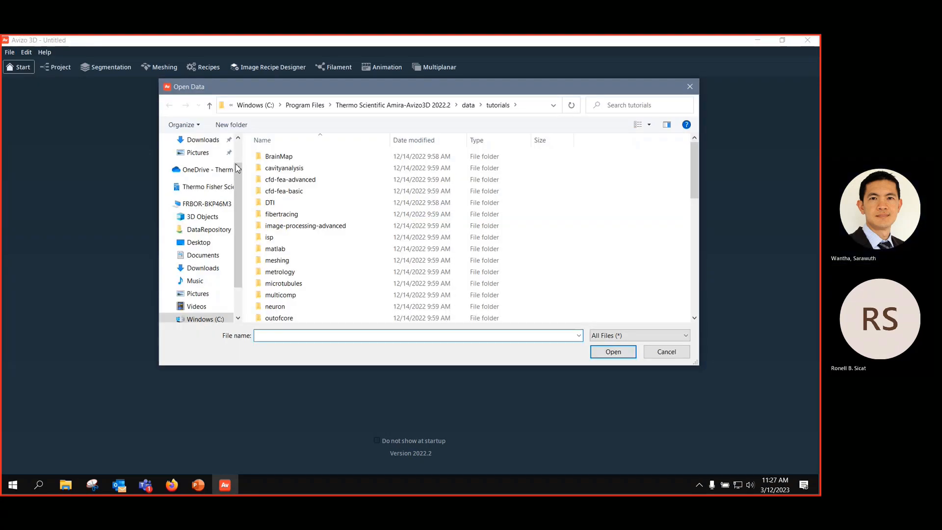
scroll(343, 247, down, 4)
scroll(342, 246, down, 3)
click(295, 189)
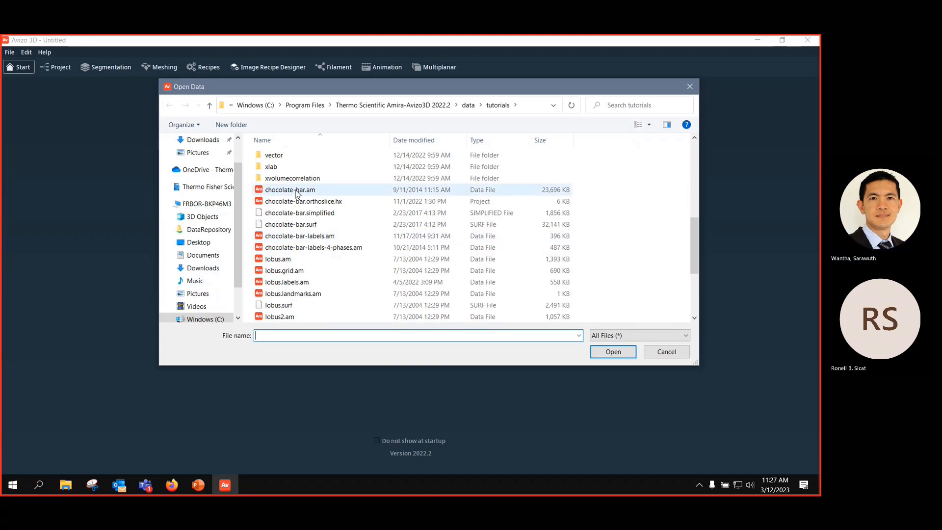
double_click(295, 189)
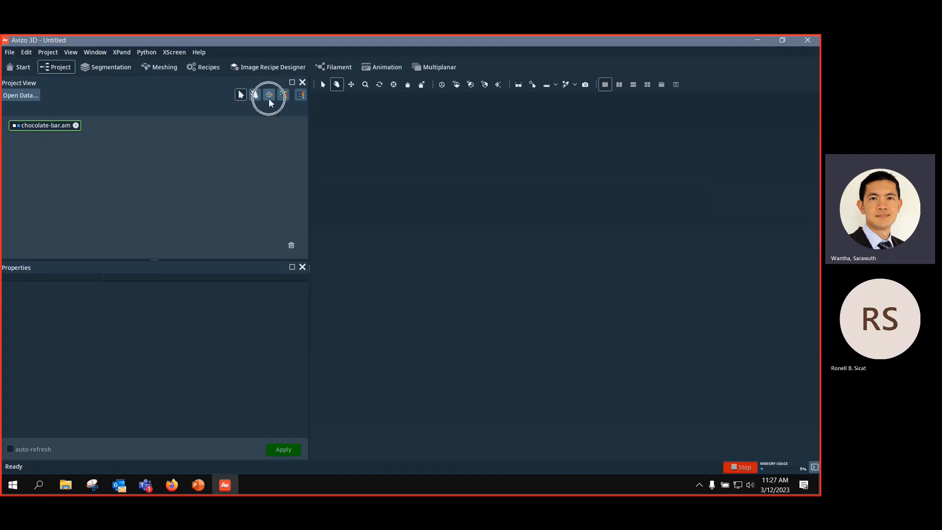
click(49, 126)
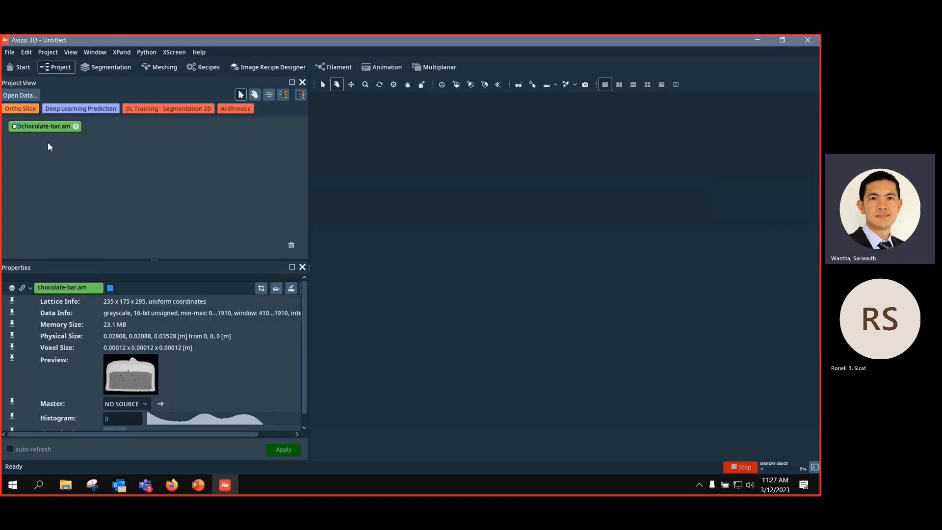
key(Delete)
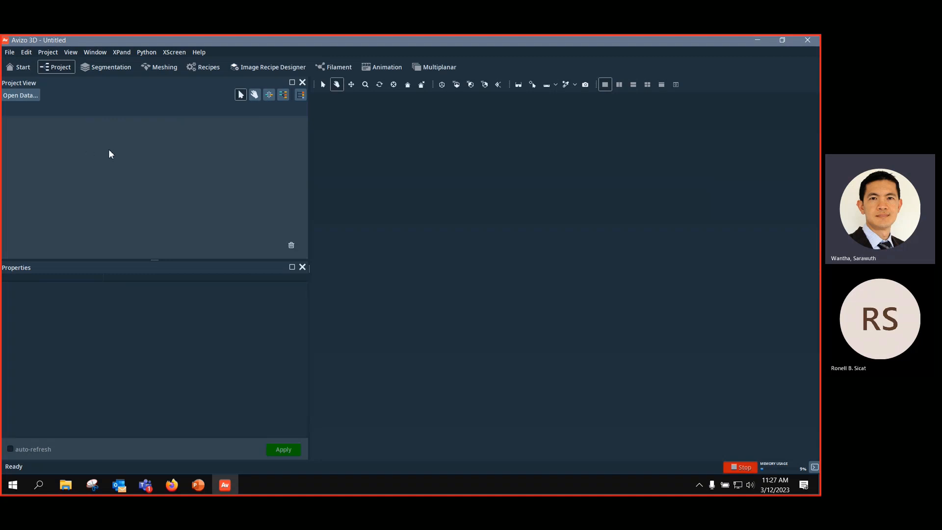
click(24, 69)
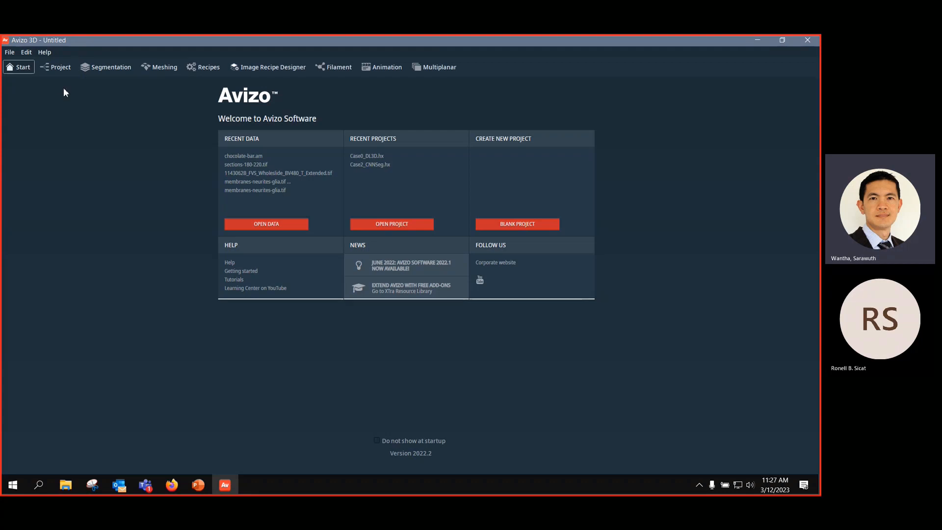
click(60, 71)
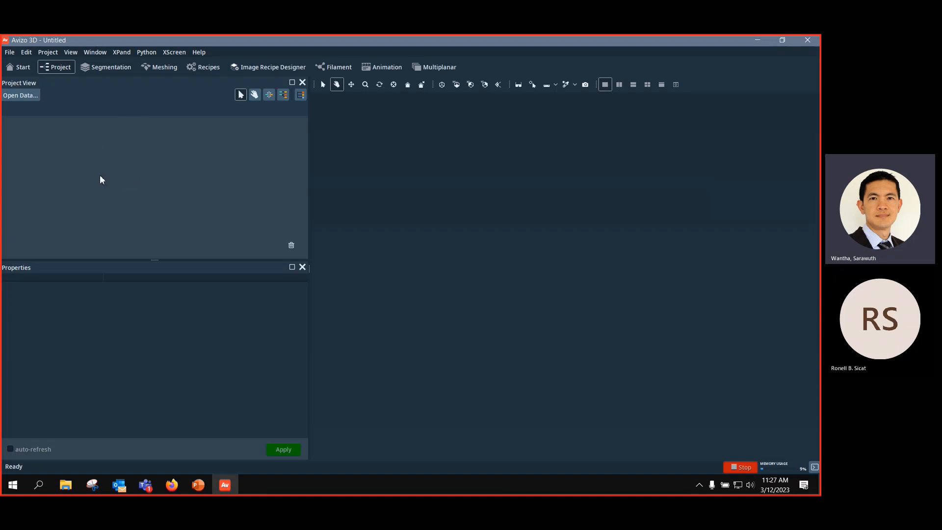
click(146, 155)
click(504, 198)
click(16, 101)
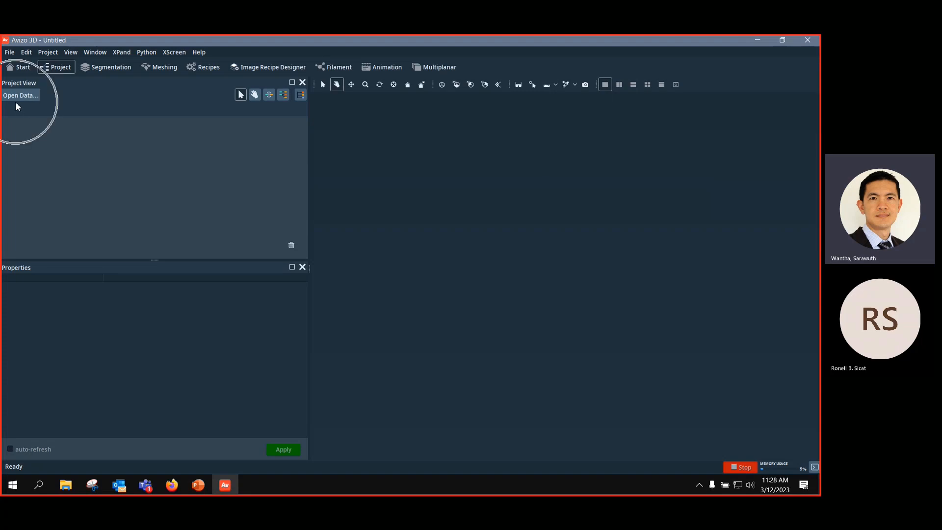
click(19, 102)
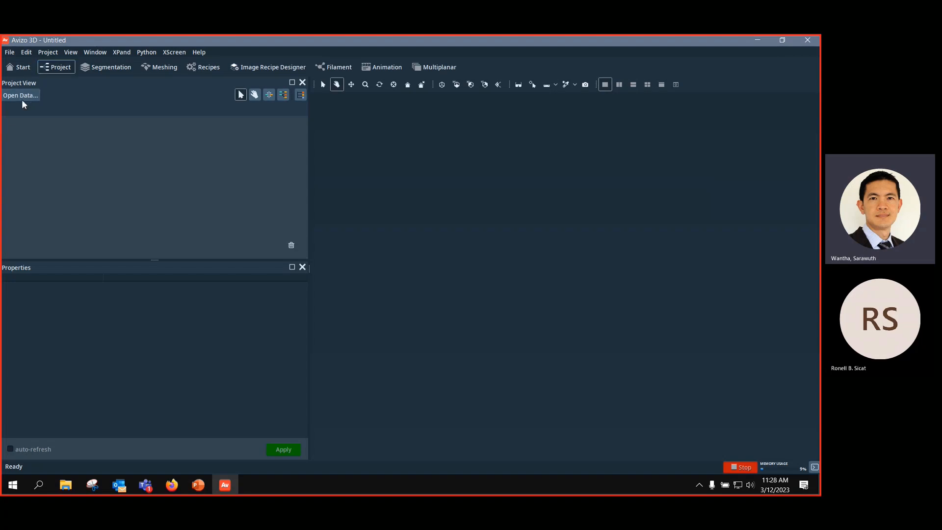
Step: Open chocolate-bar.am from the tutorials folder directly in the project workspace
click(22, 97)
scroll(324, 251, down, 5)
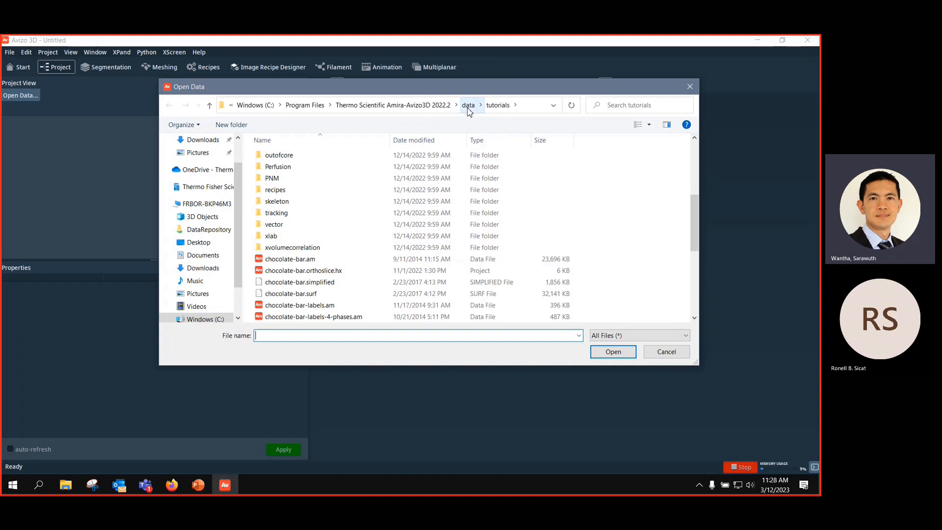
double_click(311, 260)
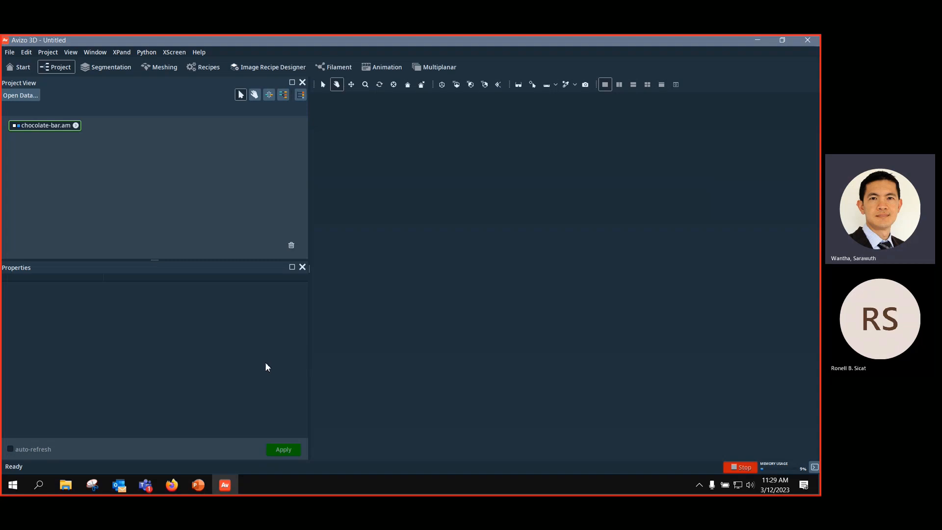
Step: Show the properties of chocolate-bar.am and enlarge the Properties area so that all its entries fit
click(52, 128)
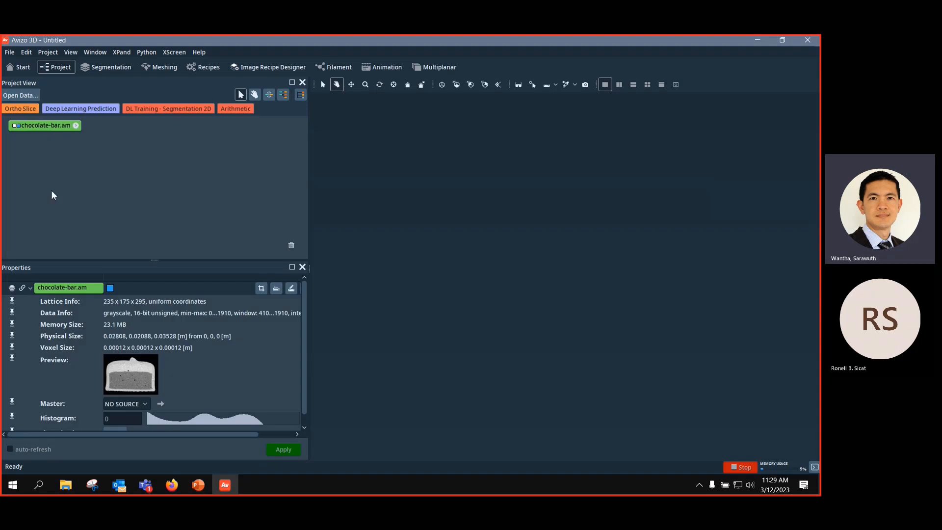
drag(155, 262, 155, 207)
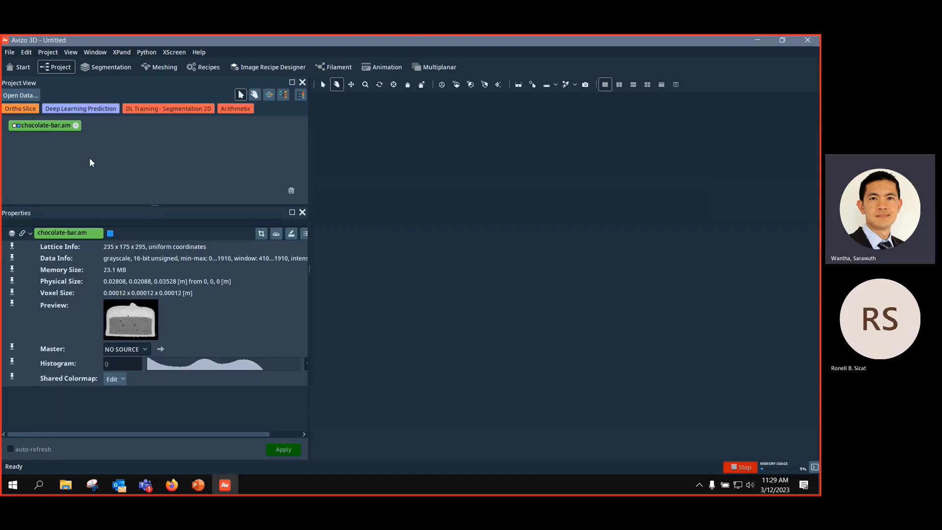
click(61, 151)
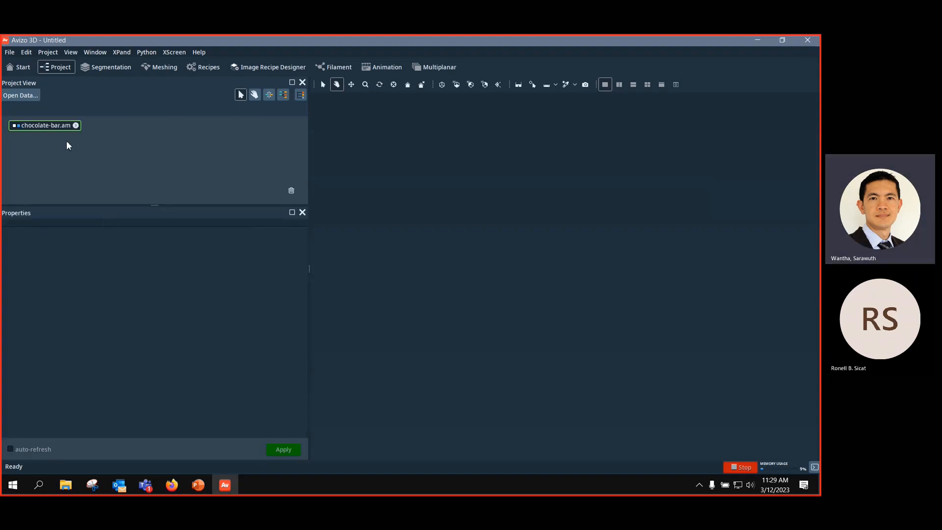
click(55, 137)
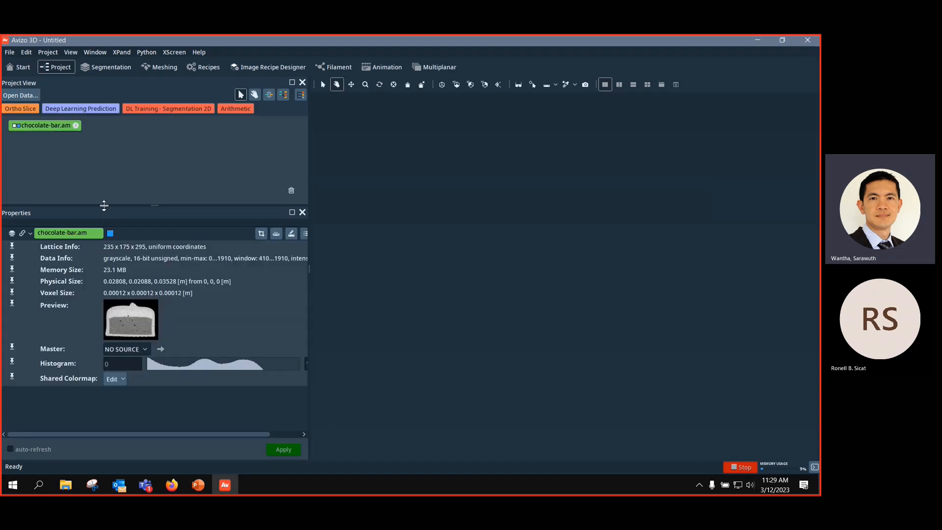
click(187, 295)
Step: Review the Units preferences, disable Lock display units on working units, and accept the settings
click(27, 53)
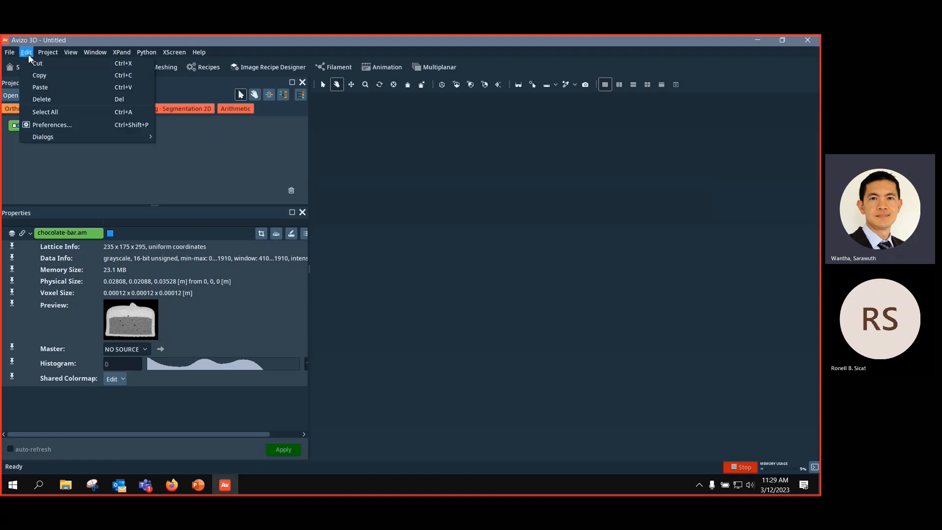
click(52, 127)
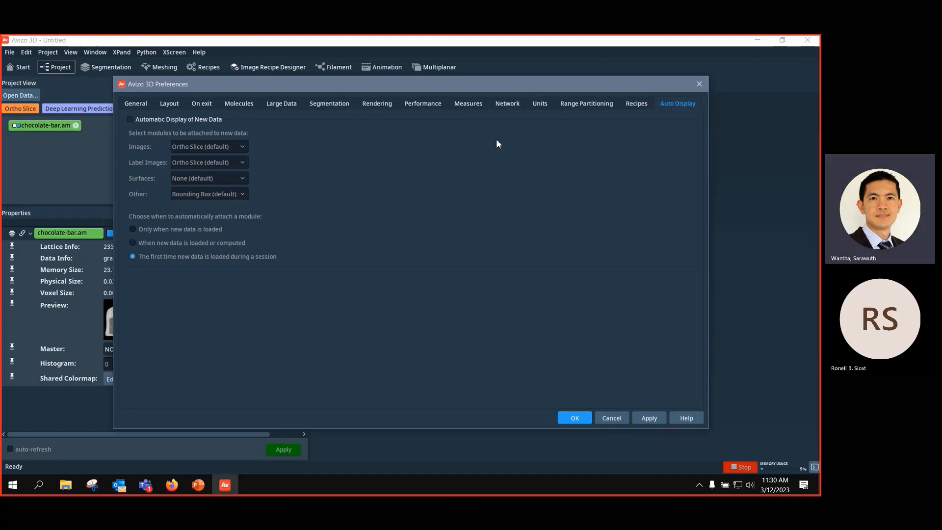
click(540, 105)
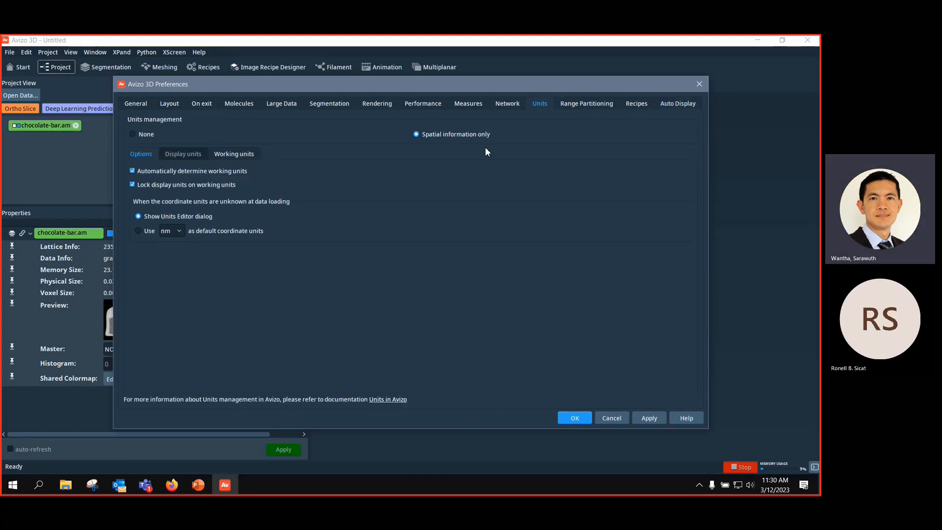
click(181, 232)
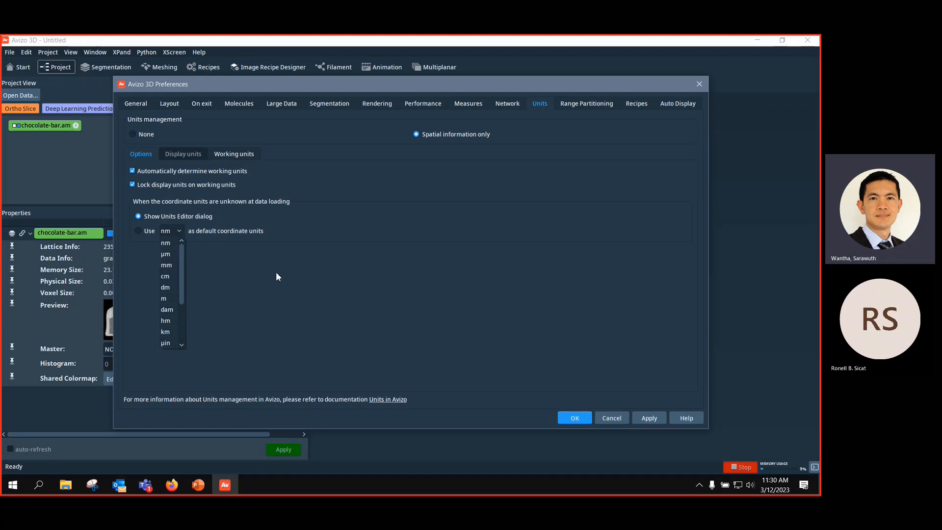
click(262, 298)
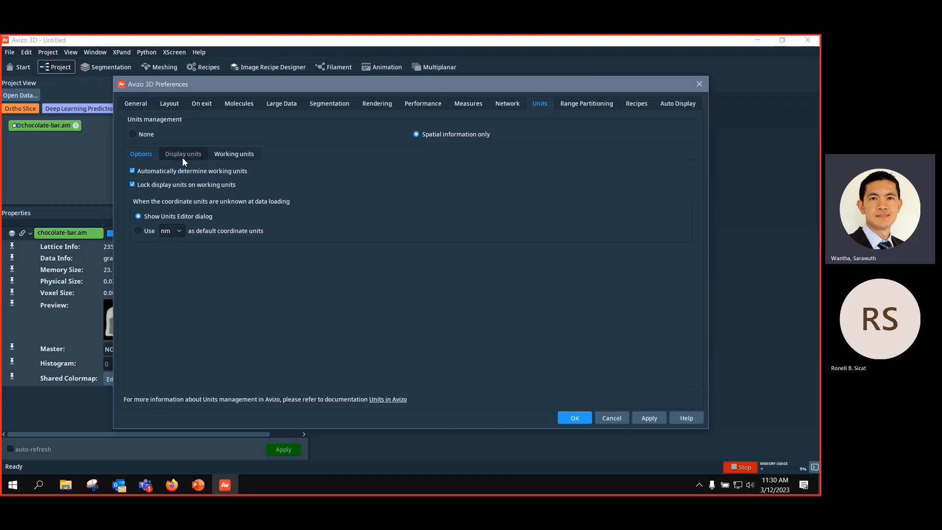
click(228, 154)
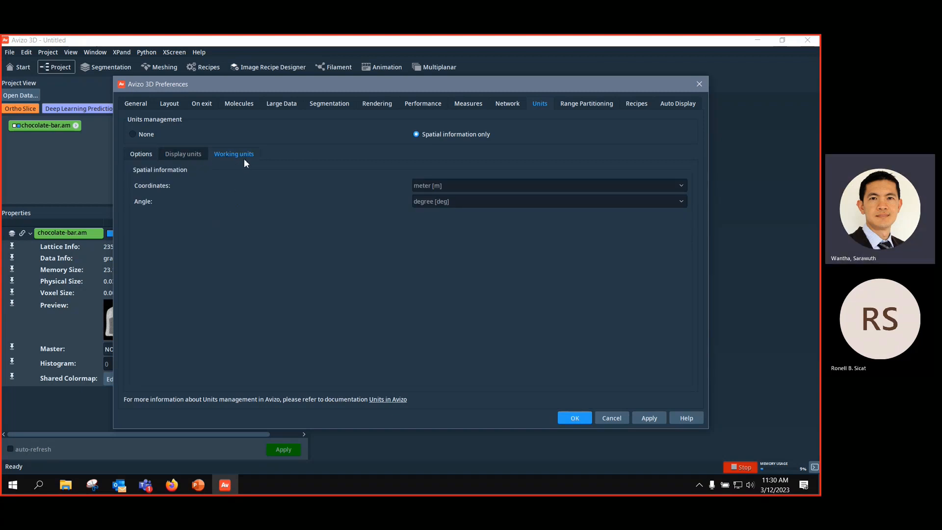
click(145, 157)
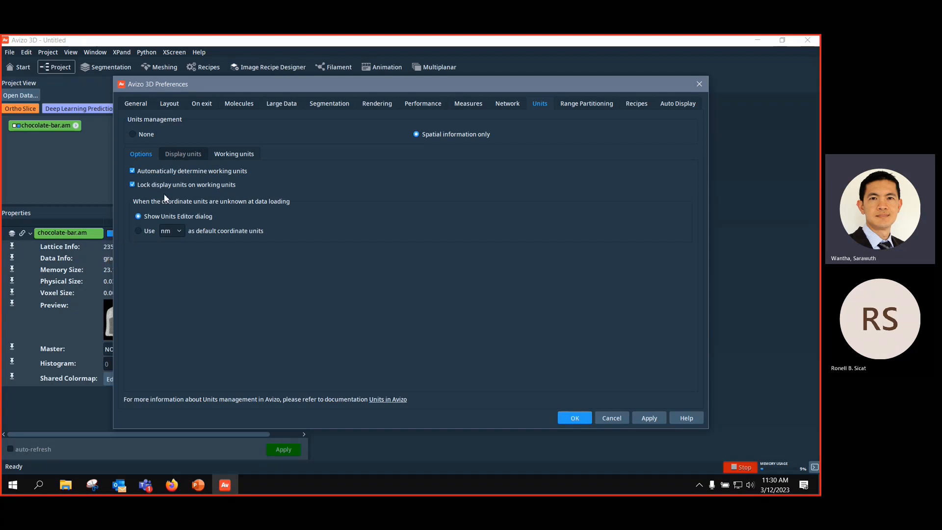
click(132, 185)
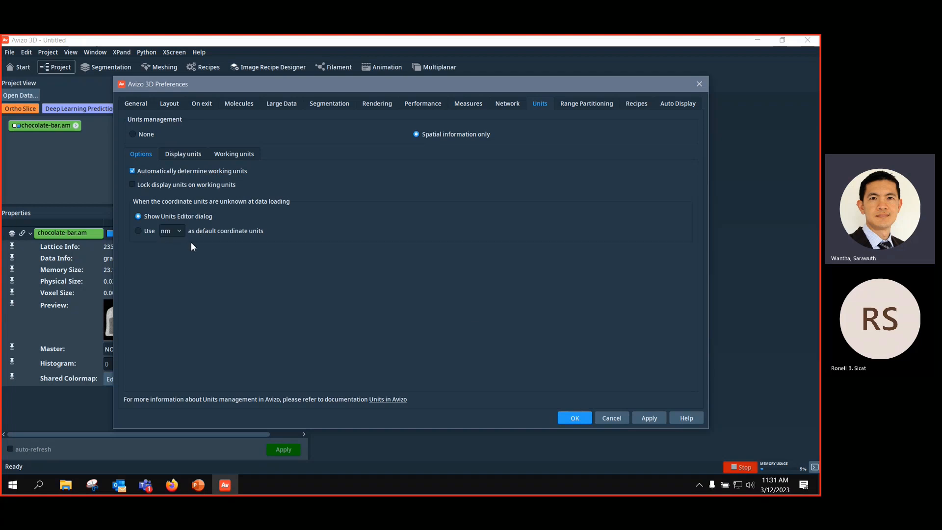
click(574, 417)
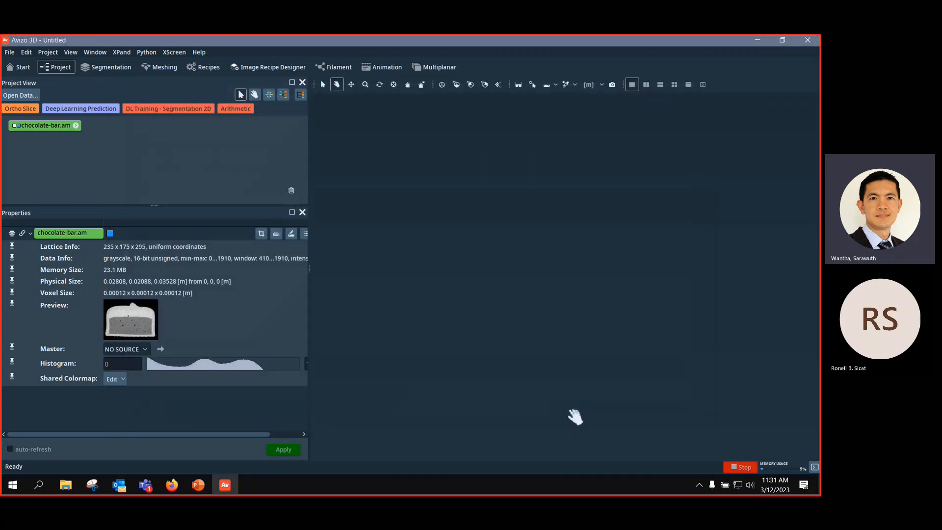
Step: Switch the display units to nanometer [nm]
click(597, 86)
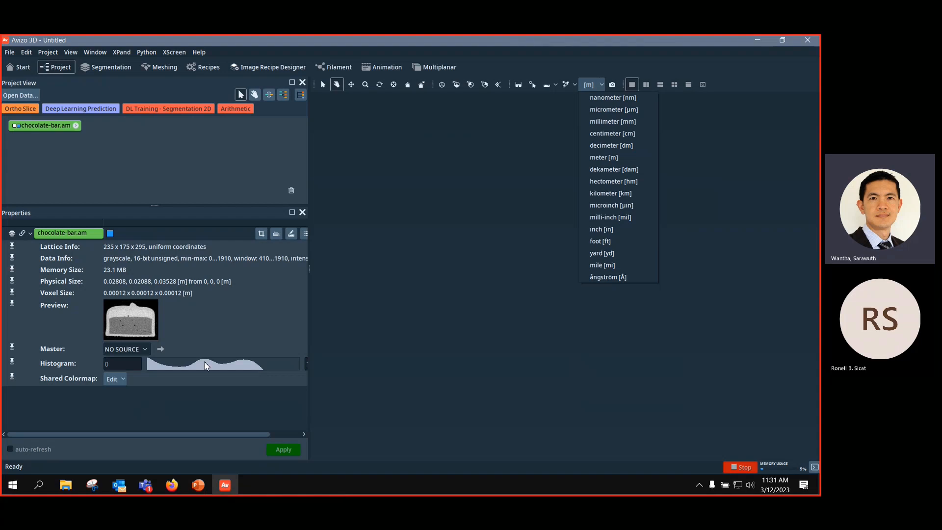
click(620, 98)
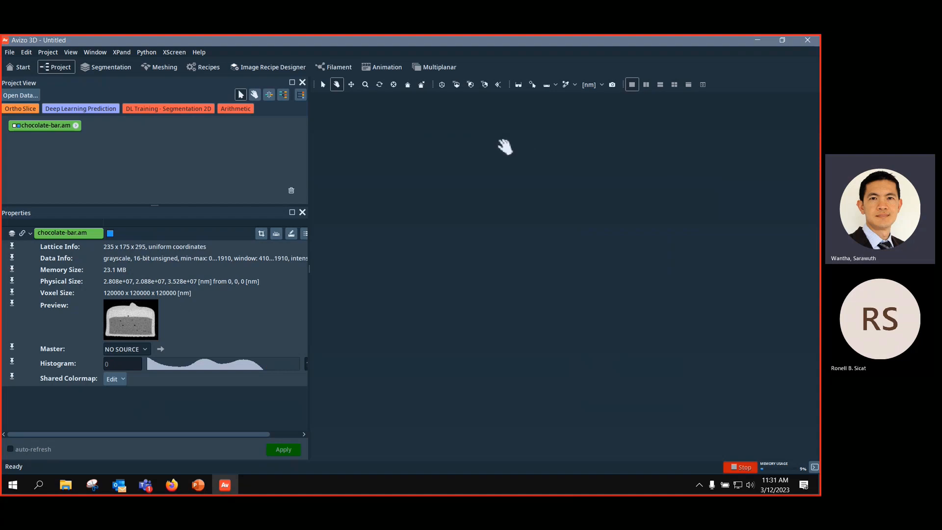
Step: Lock display units on working units again, use µm as default coordinate units for unknown data, and accept the preferences
click(26, 52)
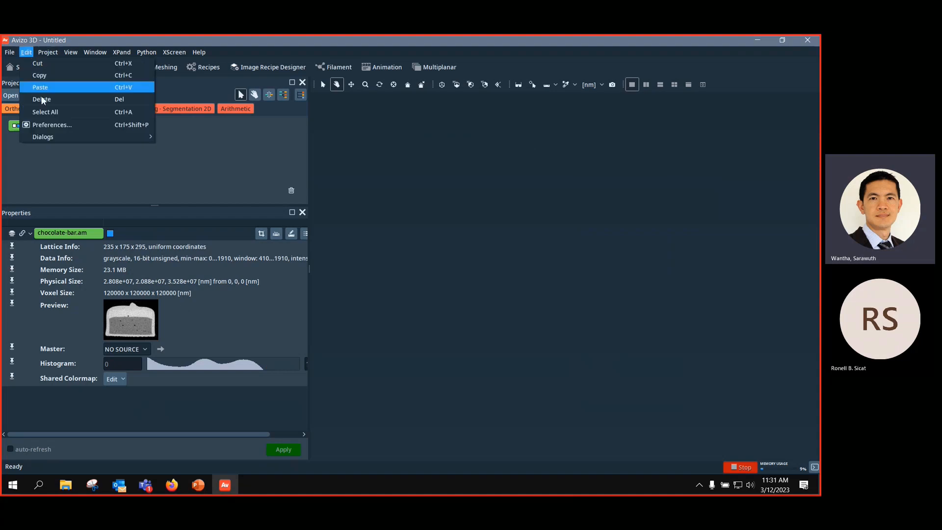
click(46, 125)
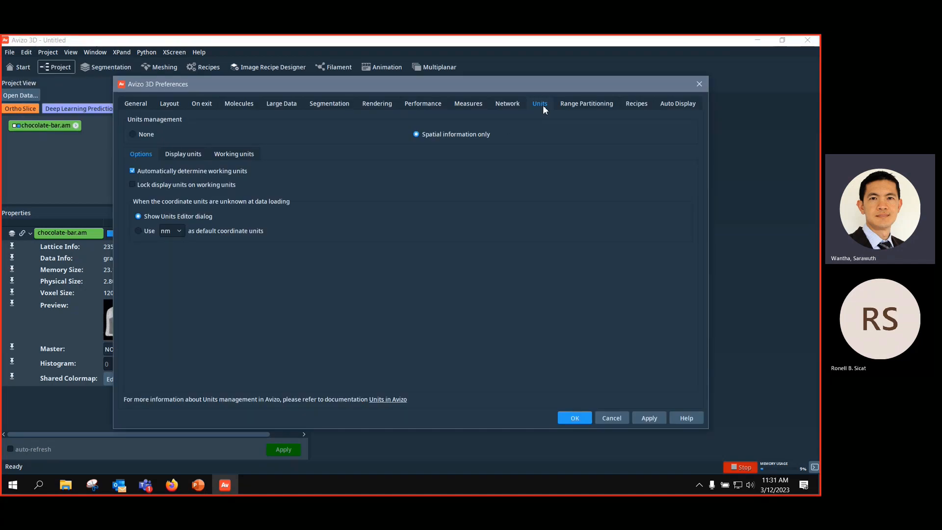
click(134, 185)
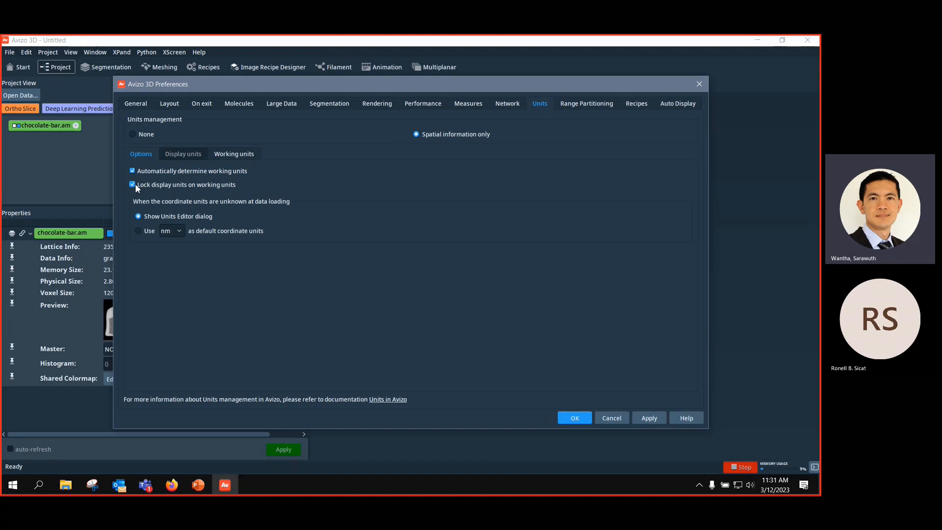
click(183, 232)
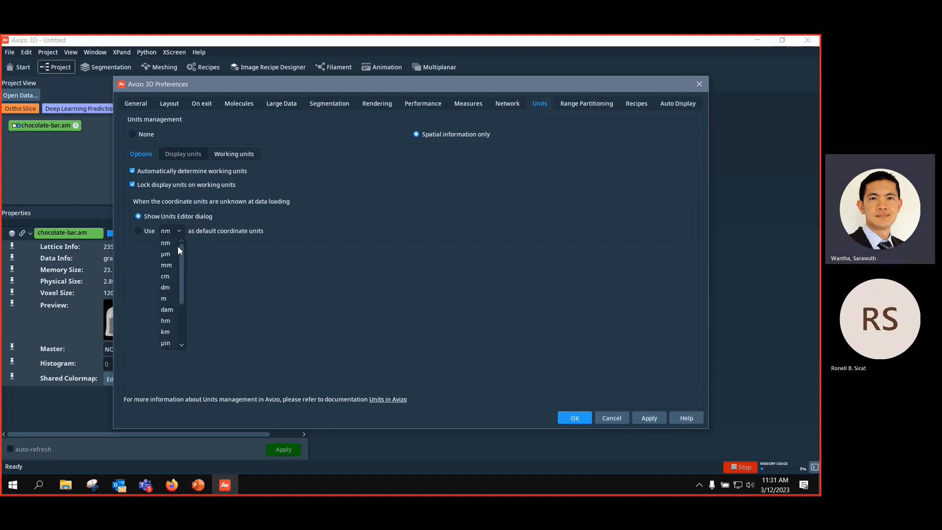
click(172, 254)
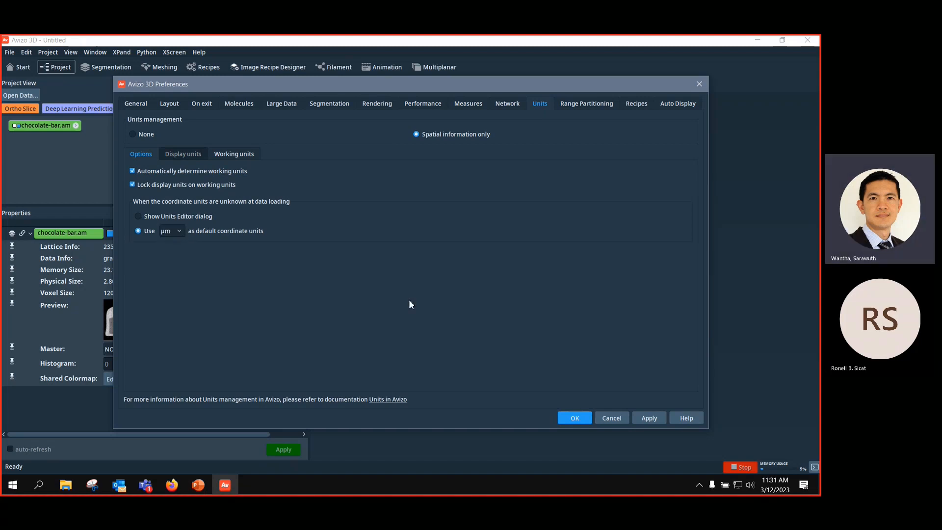
click(575, 419)
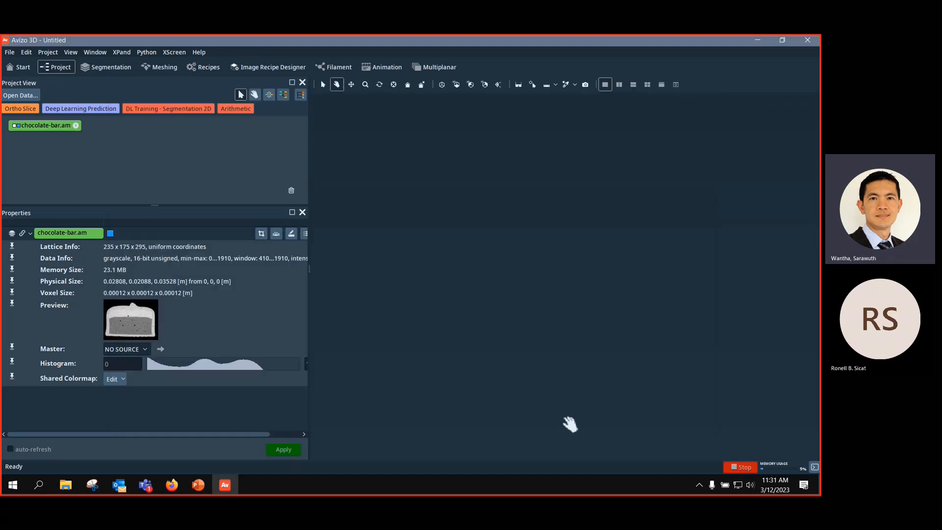
Step: Delete the chocolate-bar.am data object from the project
click(101, 157)
click(58, 129)
key(Delete)
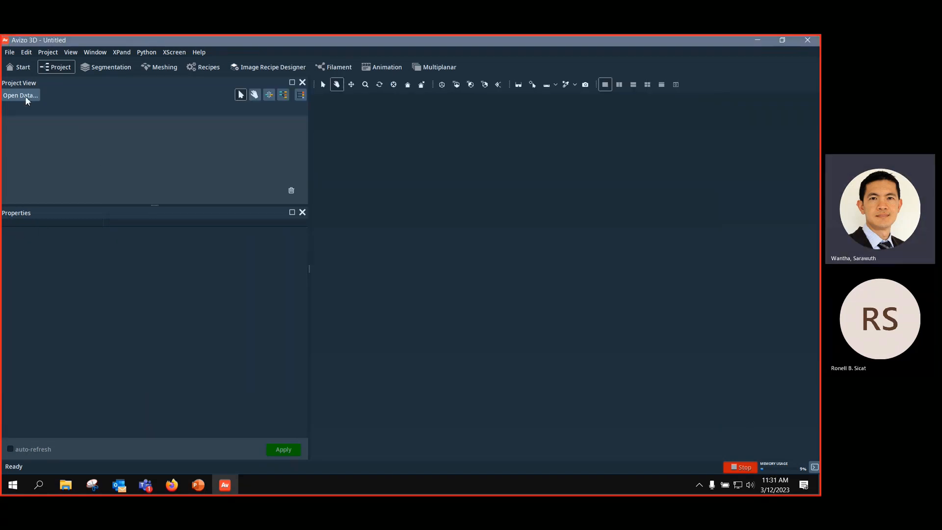
Step: Reload chocolate-bar.am from the recent data list and show its properties
click(20, 68)
click(244, 157)
click(58, 126)
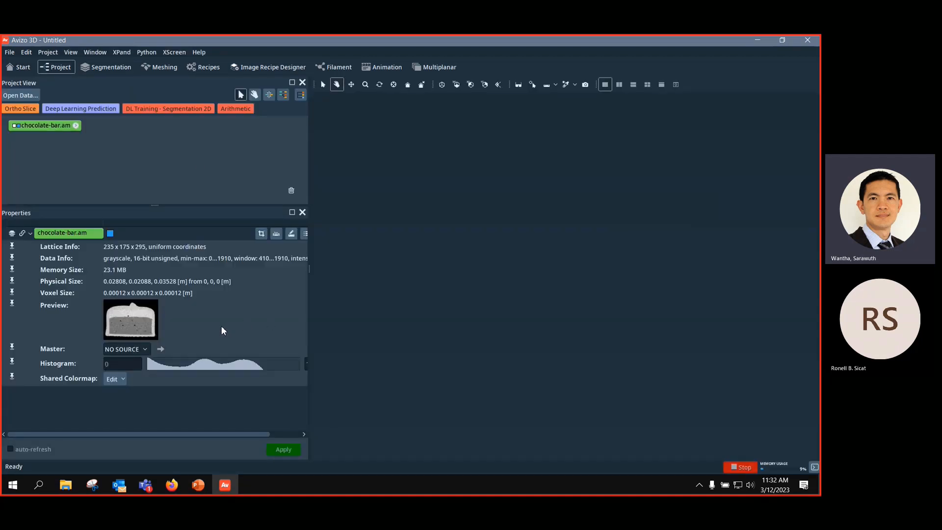
Step: Close Avizo, discarding the unsaved project, and launch Avizo 3D 2022.2 again from the desktop
key(ctrl)
key(ctrl)
click(808, 40)
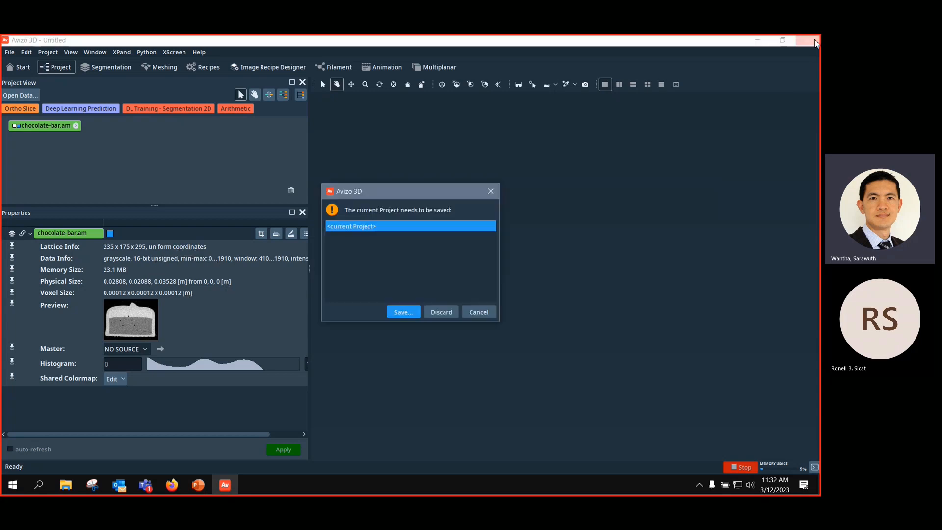
click(440, 314)
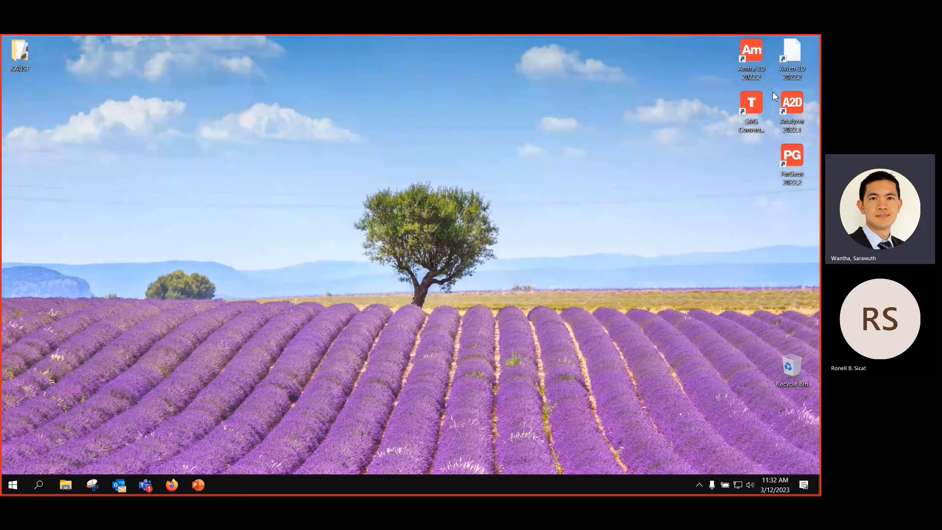
double_click(780, 51)
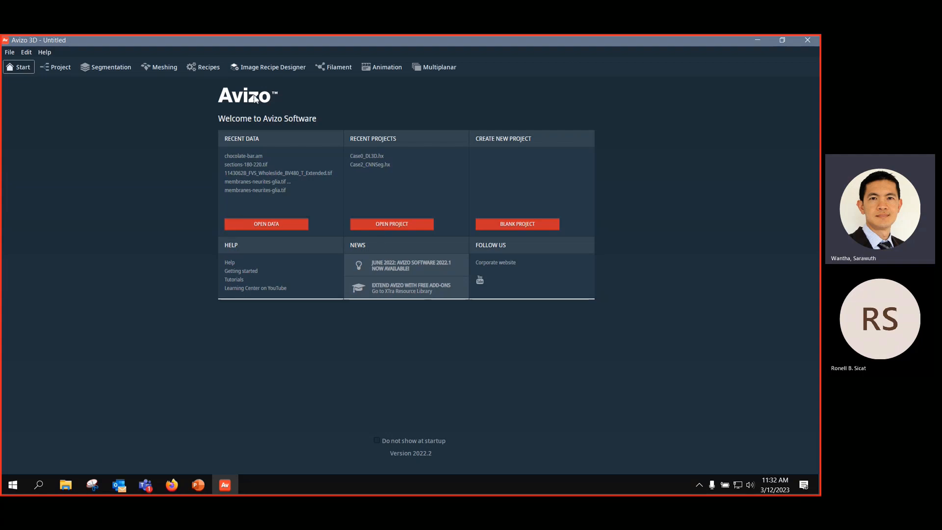
Step: Switch to the Project workspace, check the Units preferences, and accept them
click(46, 68)
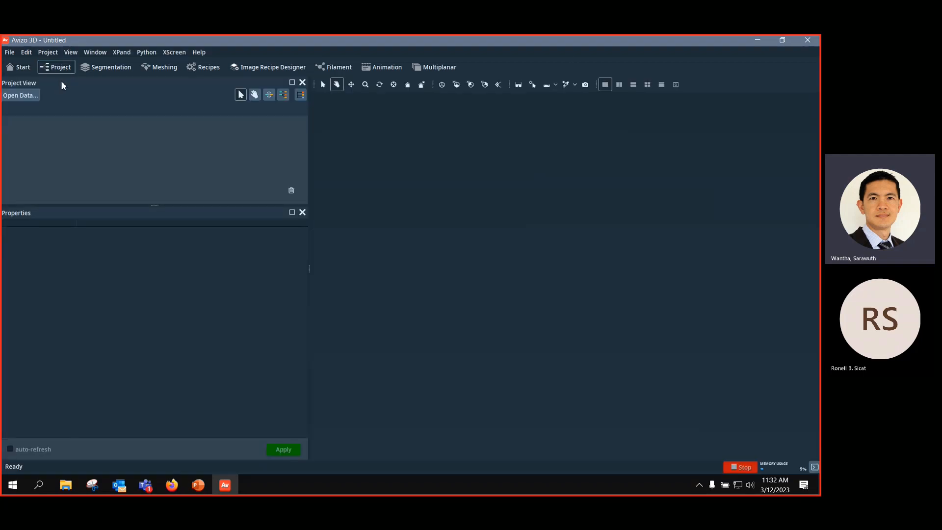
click(26, 52)
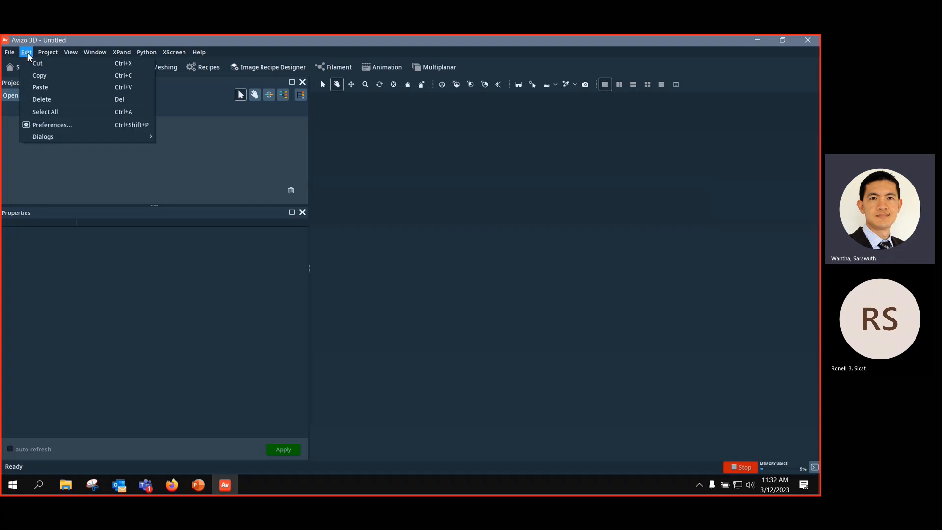
click(72, 125)
click(655, 107)
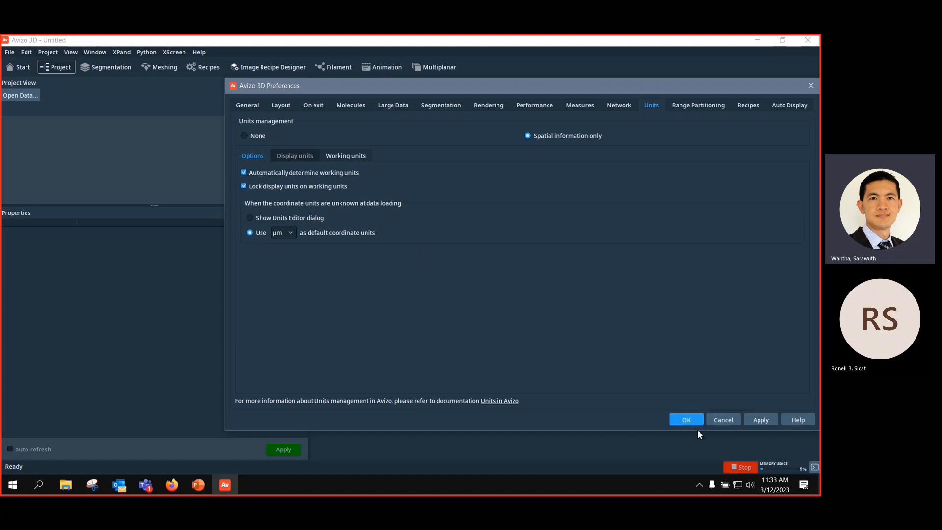
click(686, 419)
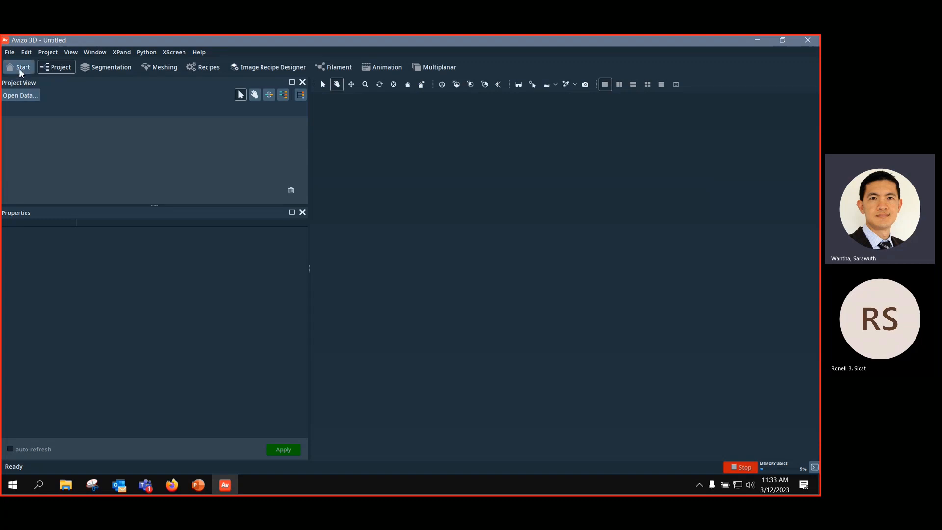
Step: Load chocolate-bar.am from the tutorials data folder and select it to show its properties
click(18, 96)
scroll(353, 212, down, 2)
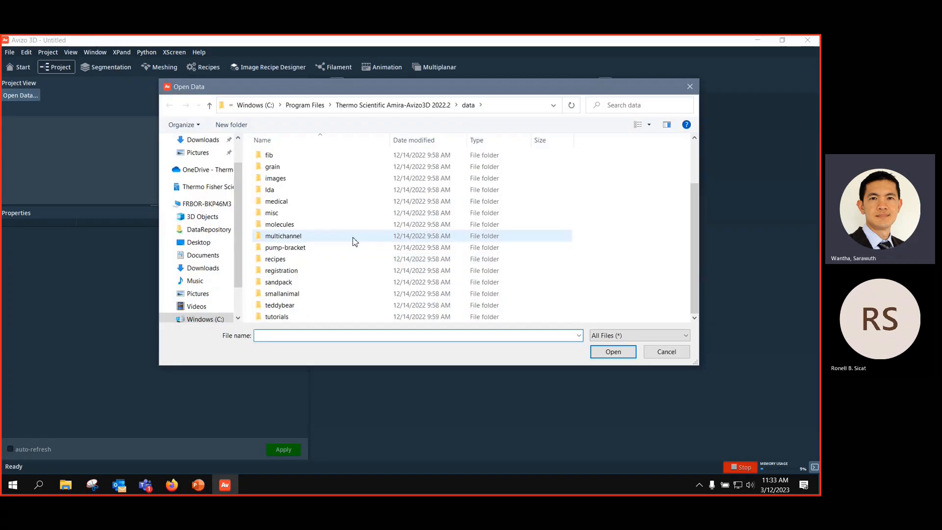
double_click(277, 317)
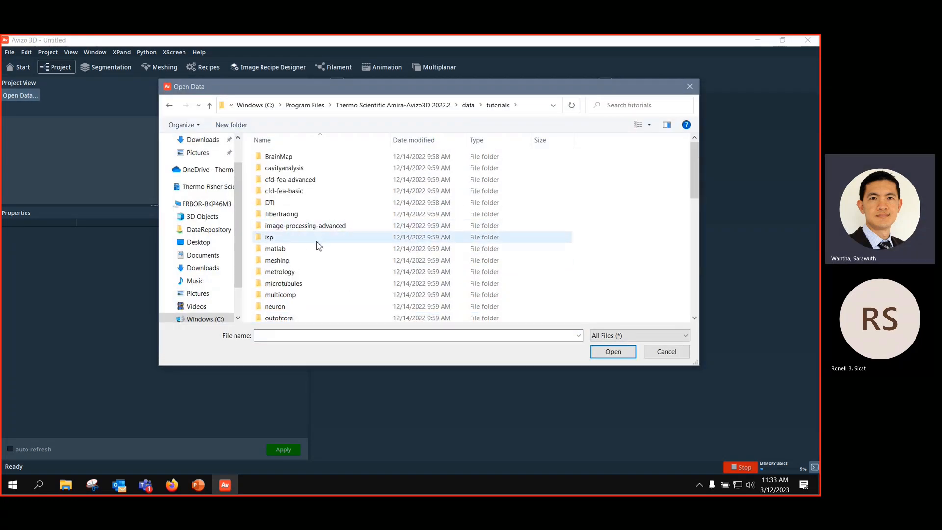
scroll(318, 250, down, 5)
double_click(294, 259)
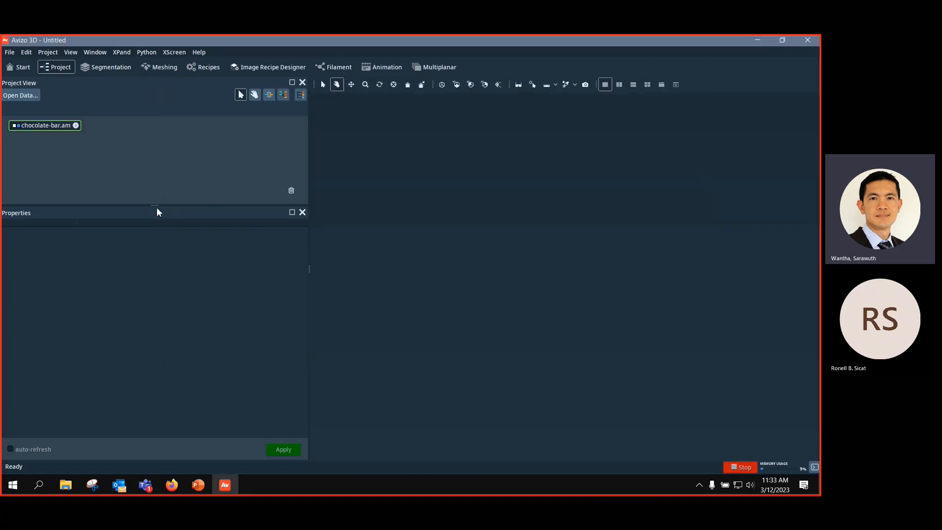
click(61, 127)
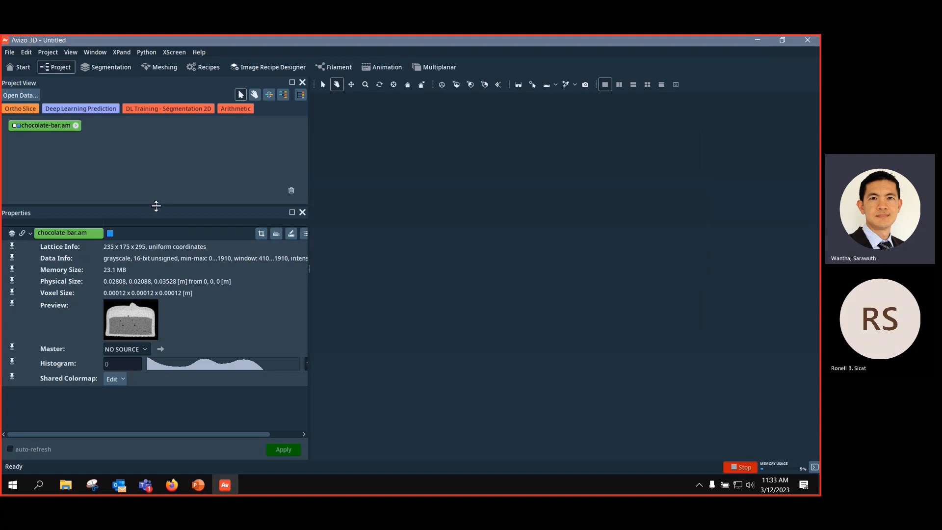
Step: Enlarge the Project View area vertically and reposition the chocolate-bar.am object within it, keeping the object selected
drag(153, 206, 158, 244)
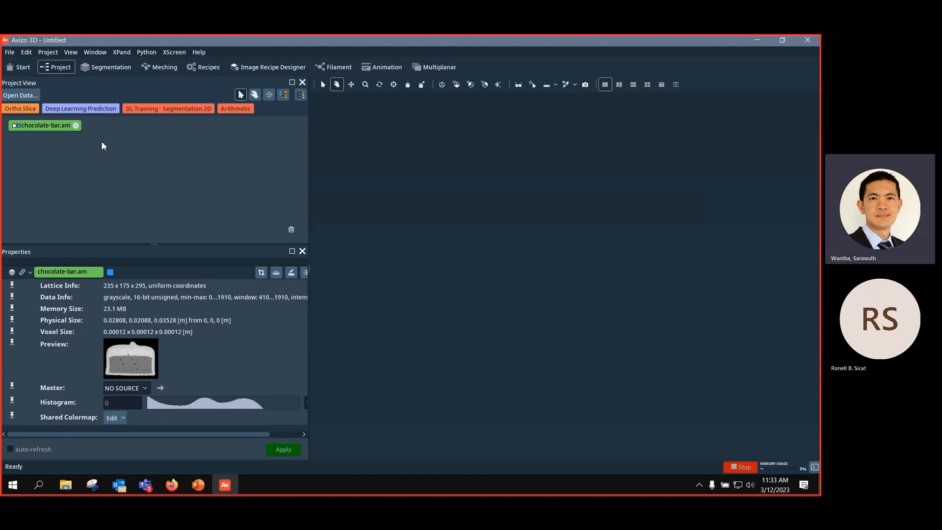
drag(47, 130, 63, 144)
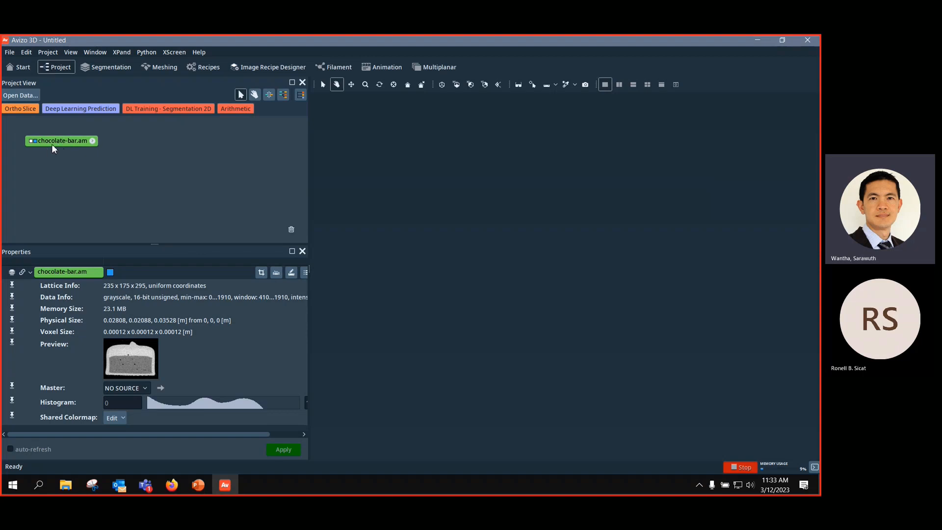
key(ctrl)
key(ctrl)
click(109, 160)
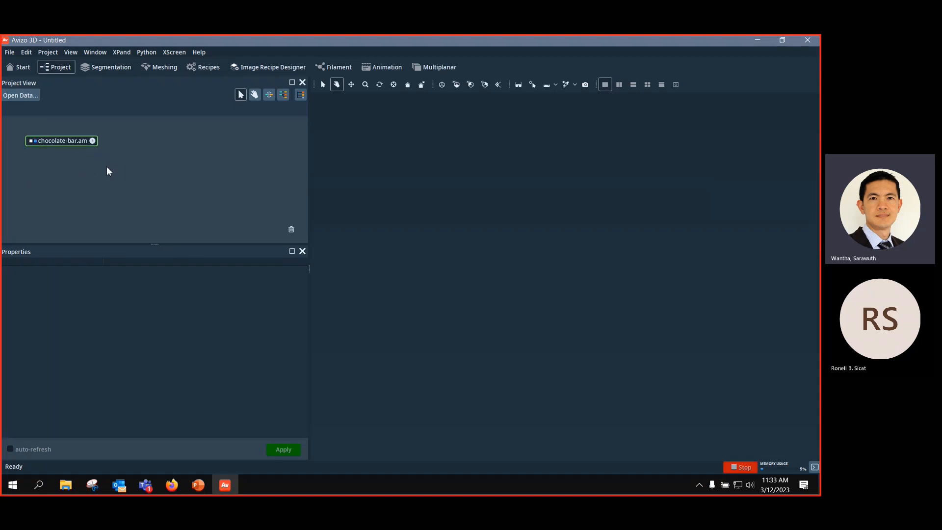
click(60, 142)
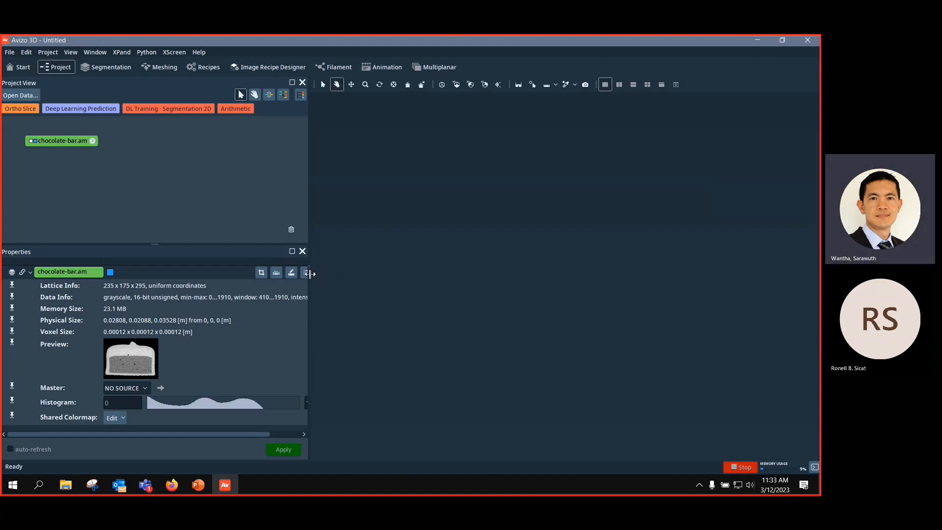
Step: Widen the Properties area, examine the crop settings, voxel size and crop box handles of chocolate-bar.am, and cancel the crop editor
drag(310, 274, 446, 274)
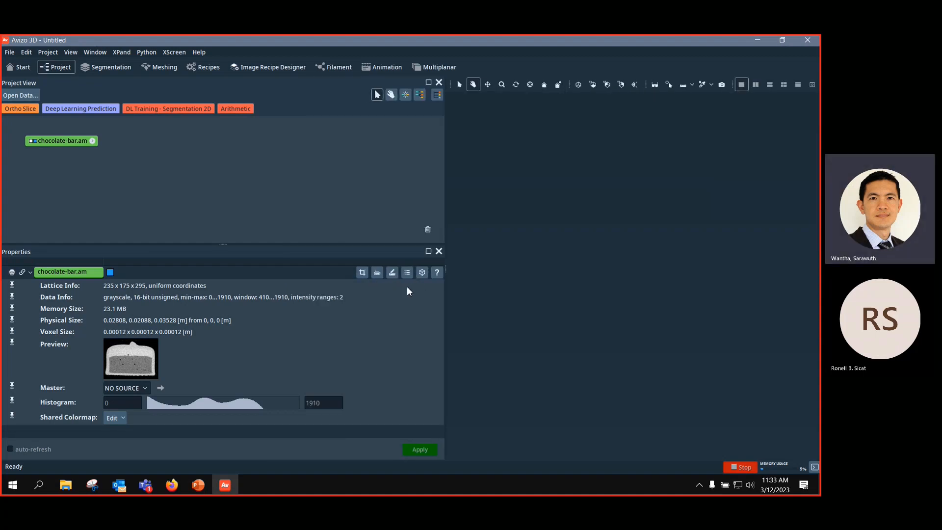
click(362, 278)
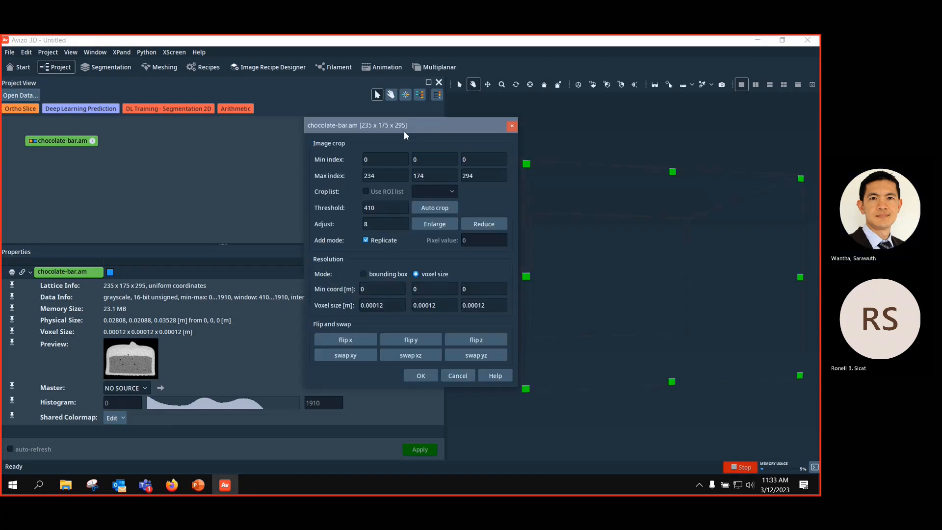
drag(405, 130, 301, 121)
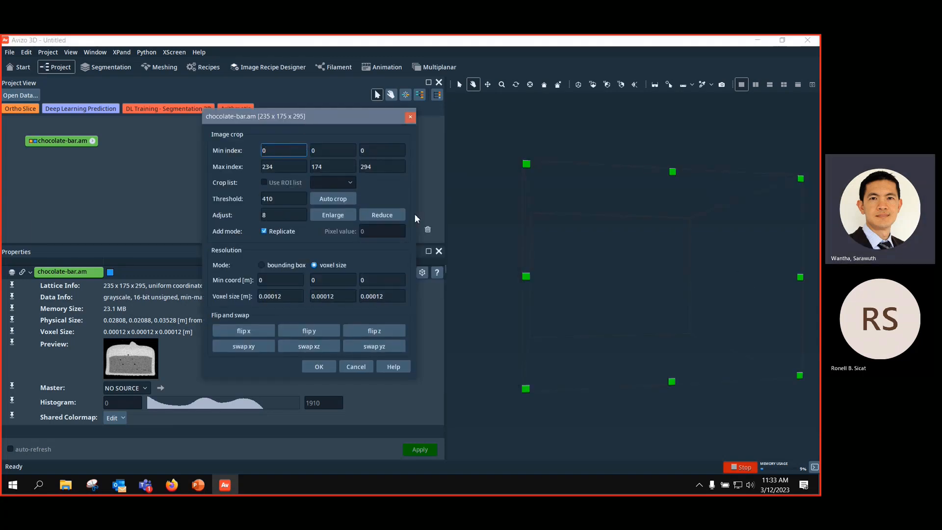
drag(291, 296, 269, 298)
click(291, 155)
click(269, 166)
click(537, 278)
click(459, 84)
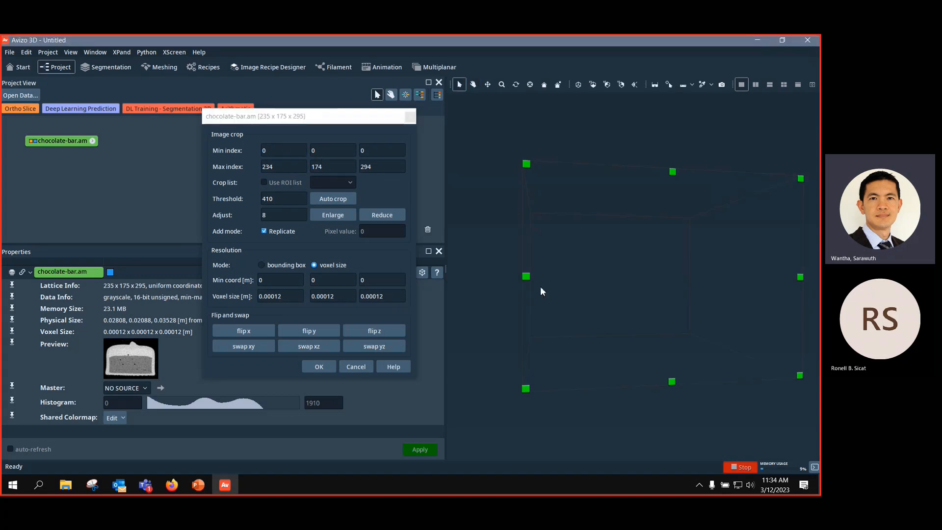
drag(526, 276, 491, 256)
click(353, 368)
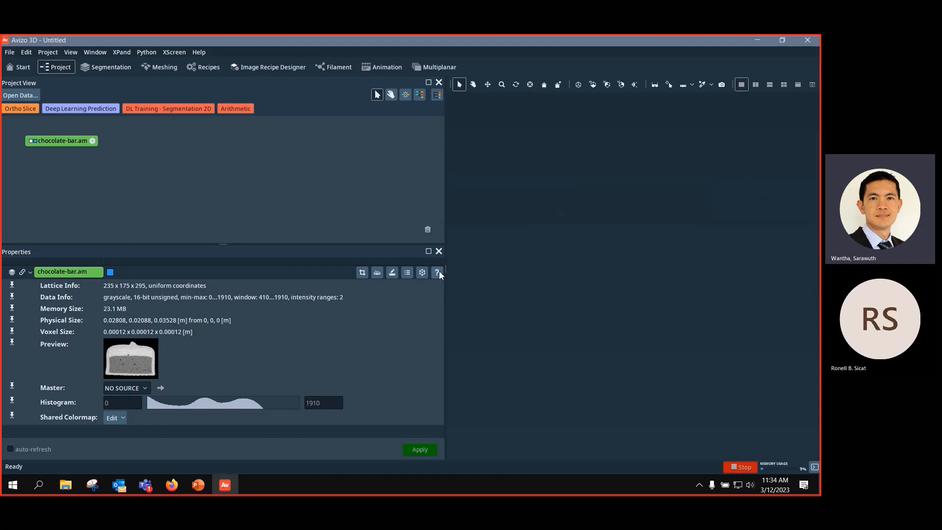
Step: Resize the Project View and Properties areas so the full chocolate-bar.am property list and its editor tools fit
drag(447, 270, 265, 269)
click(91, 171)
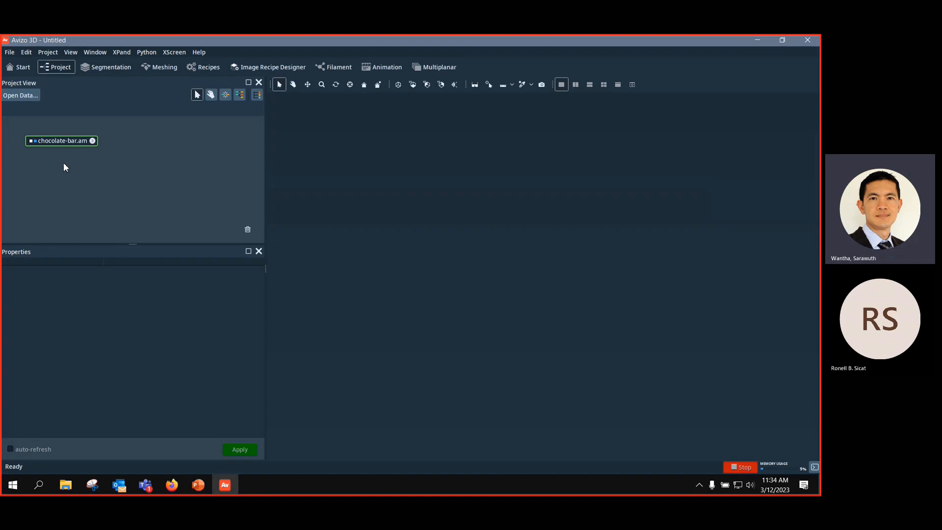
click(57, 145)
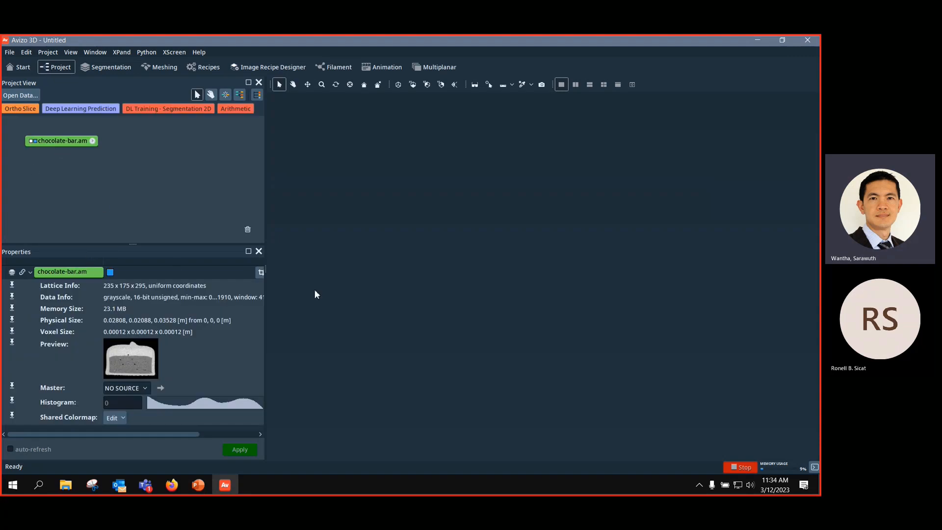
drag(268, 268, 364, 294)
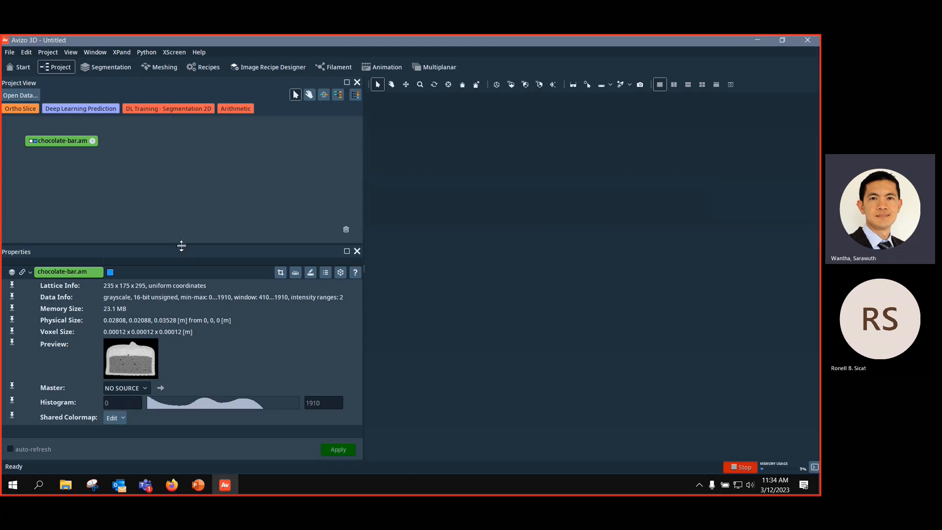
drag(181, 246, 182, 210)
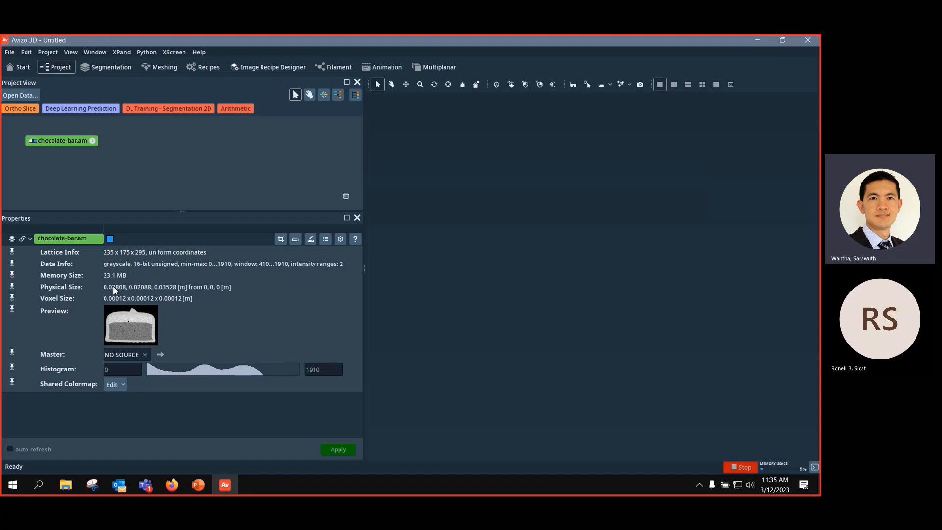
click(181, 300)
drag(184, 211, 187, 240)
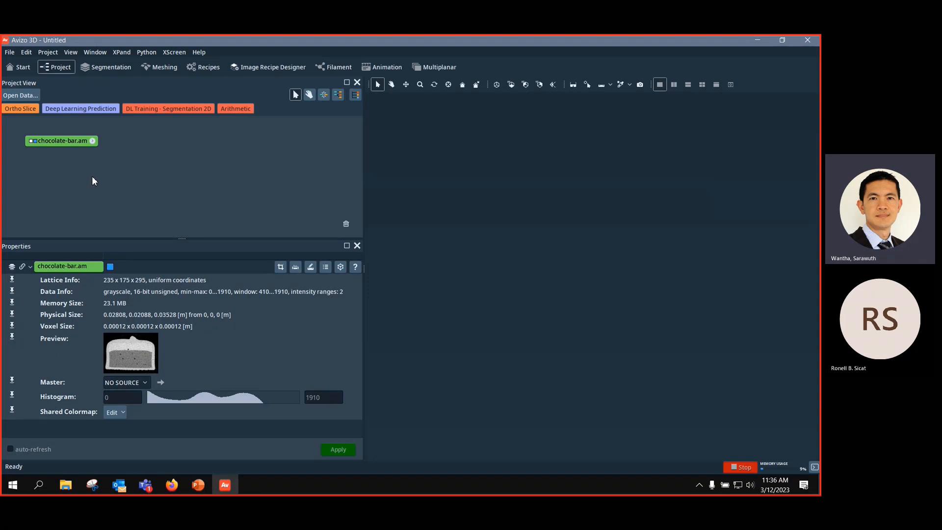
Step: Look through the modules that can be attached to chocolate-bar.am and close the list without adding one
right_click(72, 143)
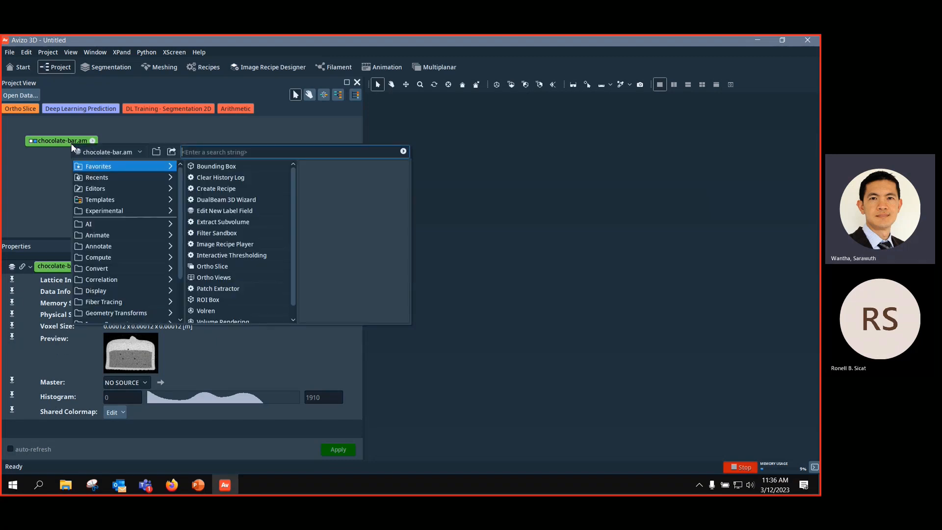
click(190, 141)
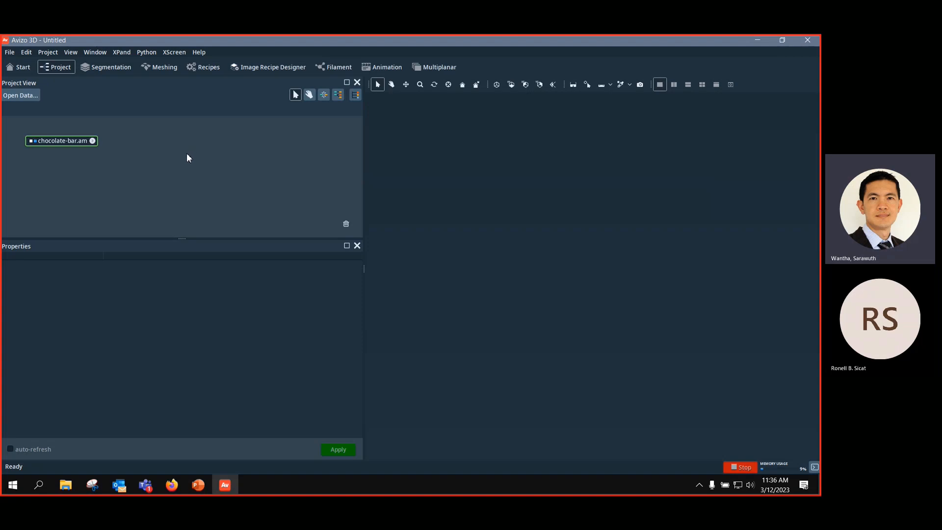
right_click(70, 146)
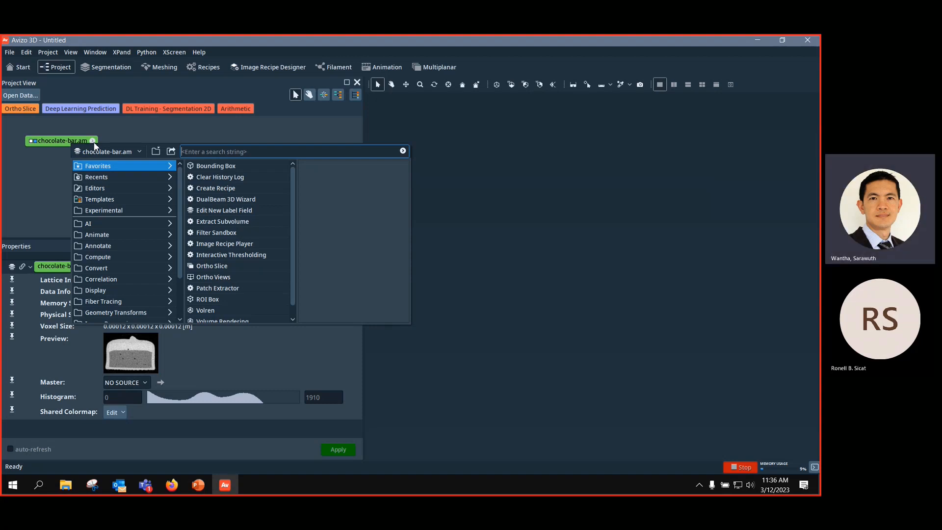
click(48, 178)
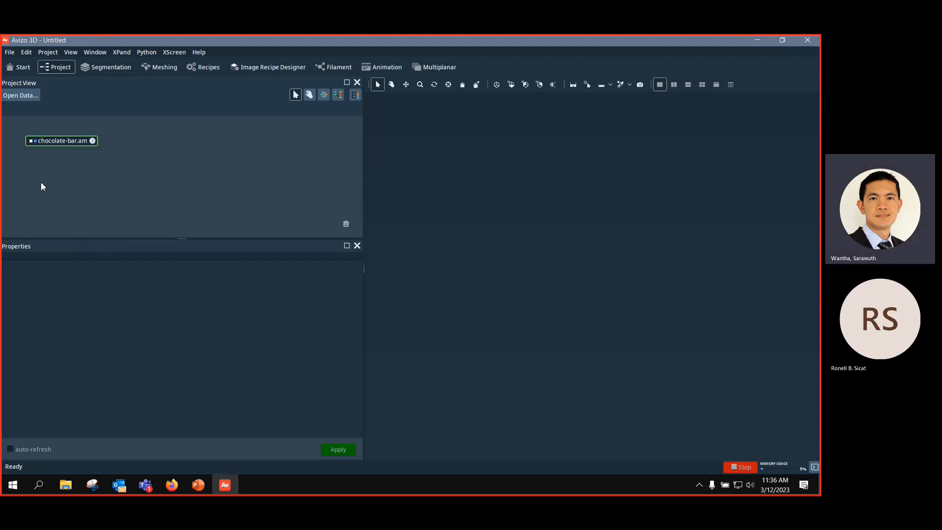
Step: Deselect and reselect chocolate-bar.am to compare the workspace with and without its properties and suggested modules
click(52, 140)
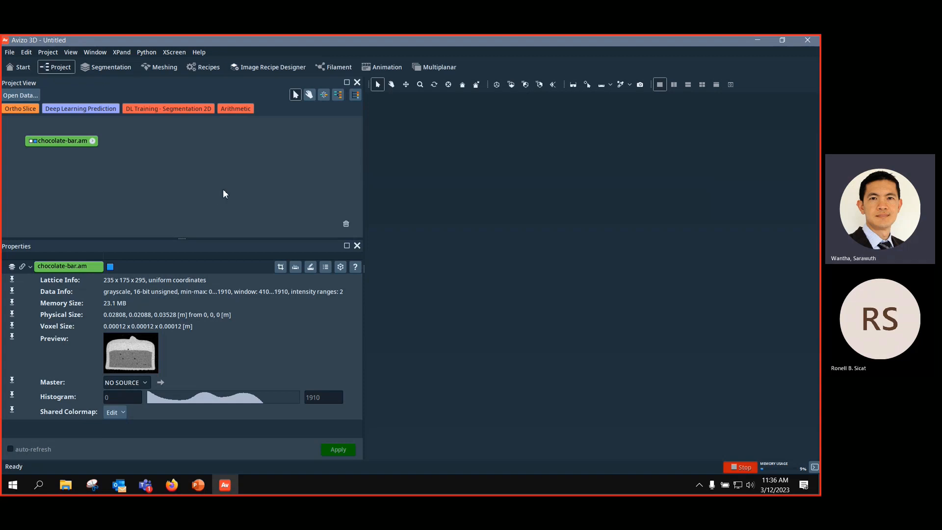
click(62, 150)
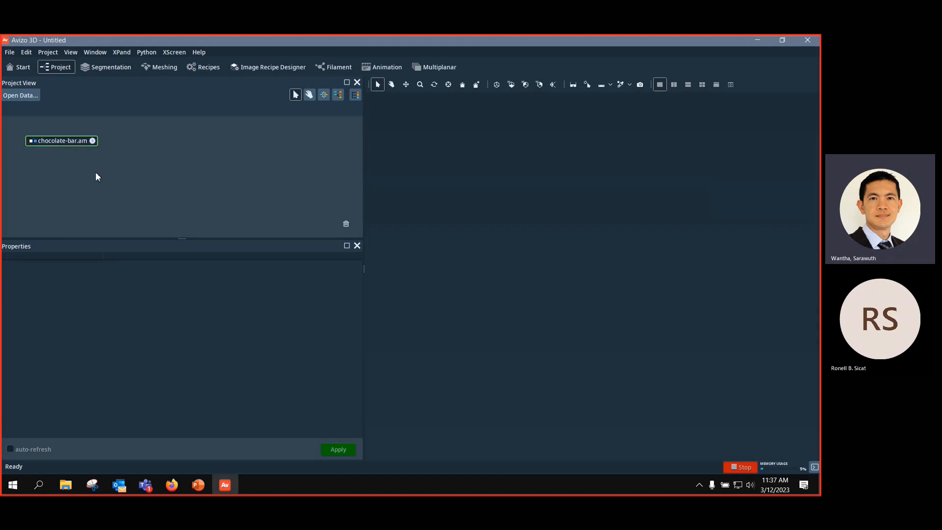
click(71, 142)
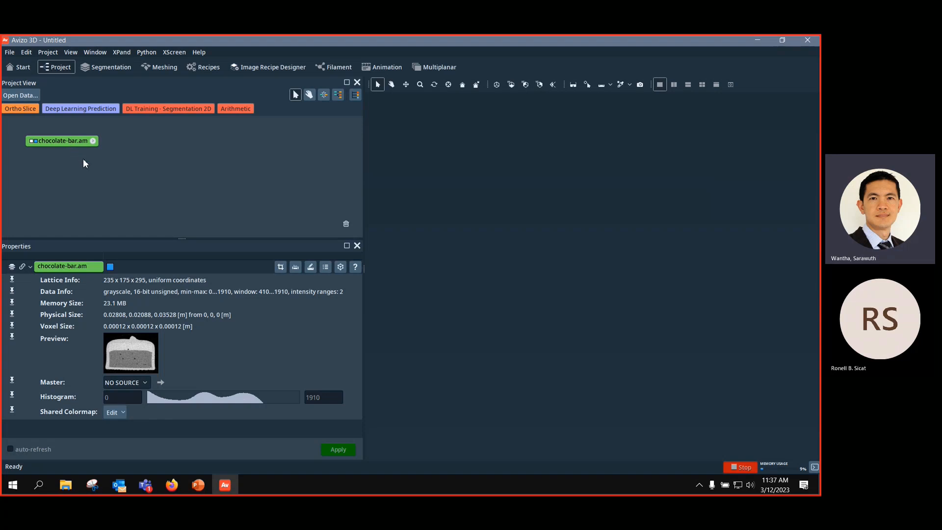
click(219, 215)
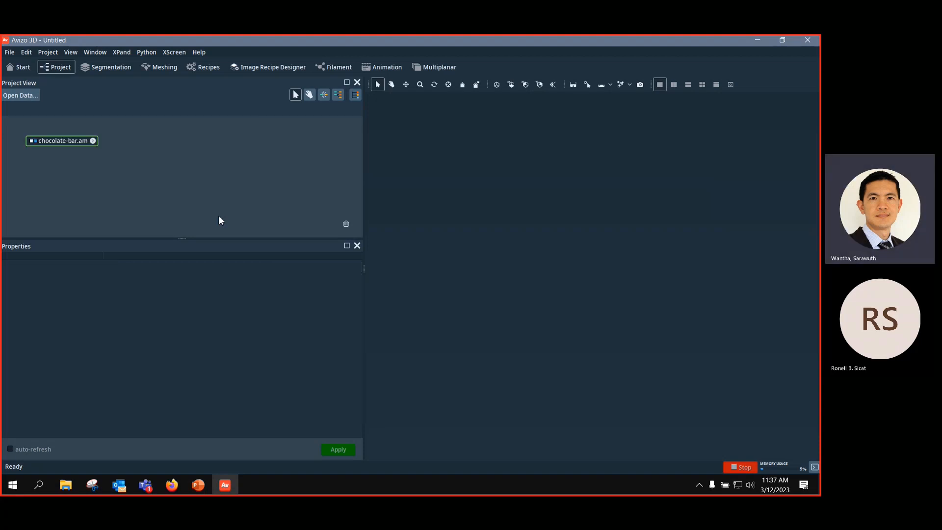
click(66, 142)
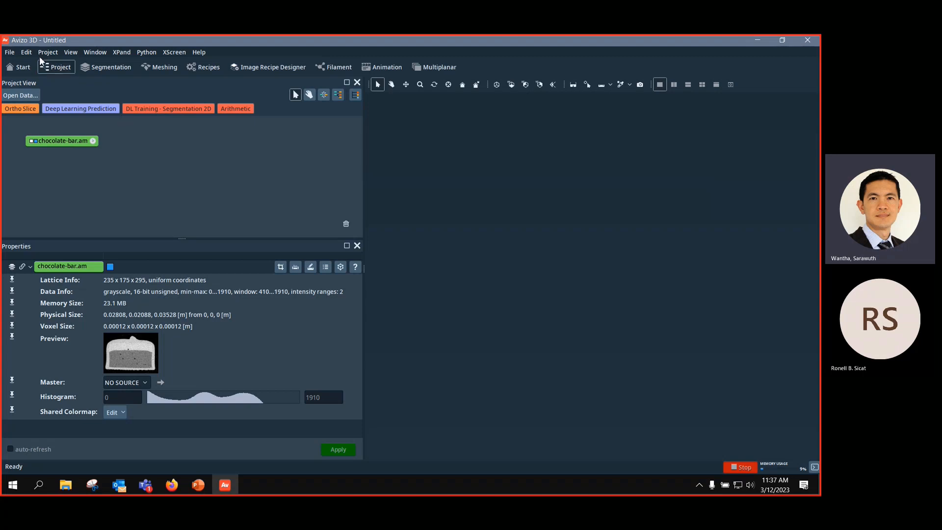
Step: Examine the CPU details and the OpenGL driver, renderer and extension list in the System Information, and close it
click(201, 53)
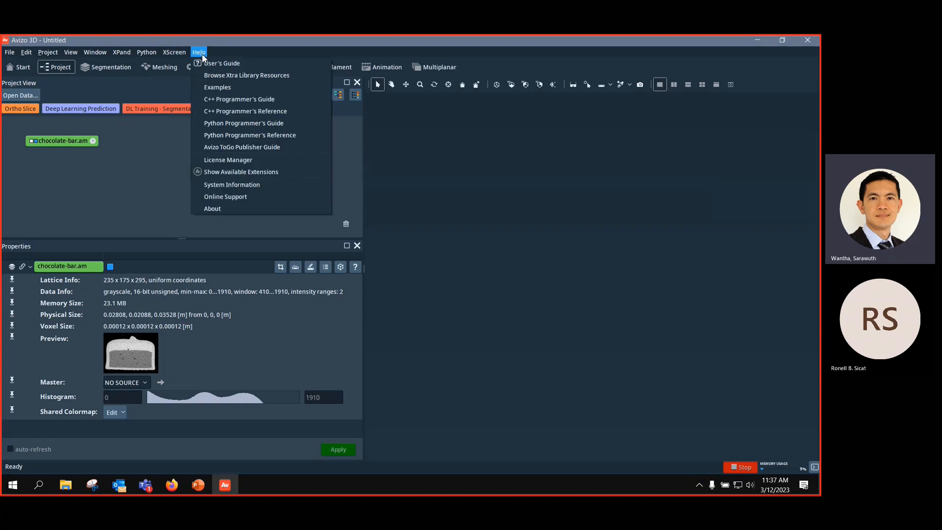
click(251, 187)
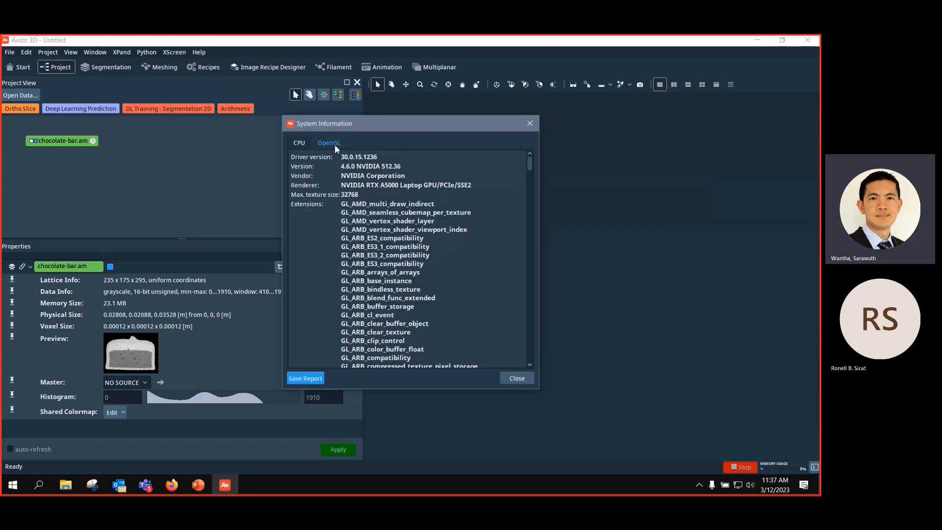
click(301, 143)
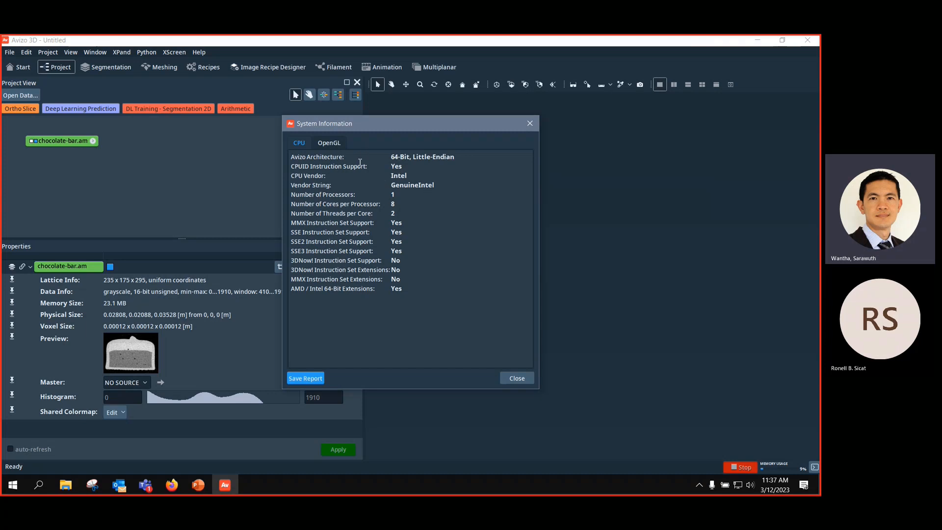
click(329, 142)
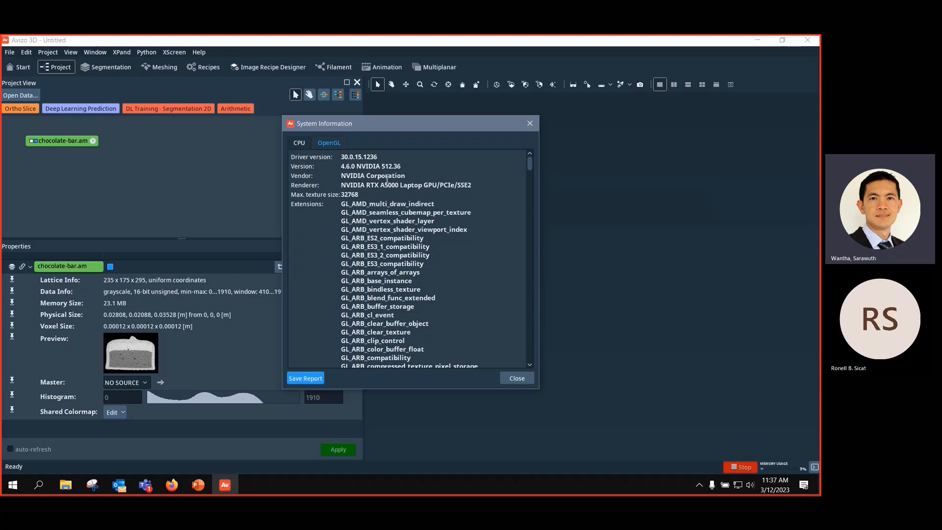
drag(477, 182, 407, 190)
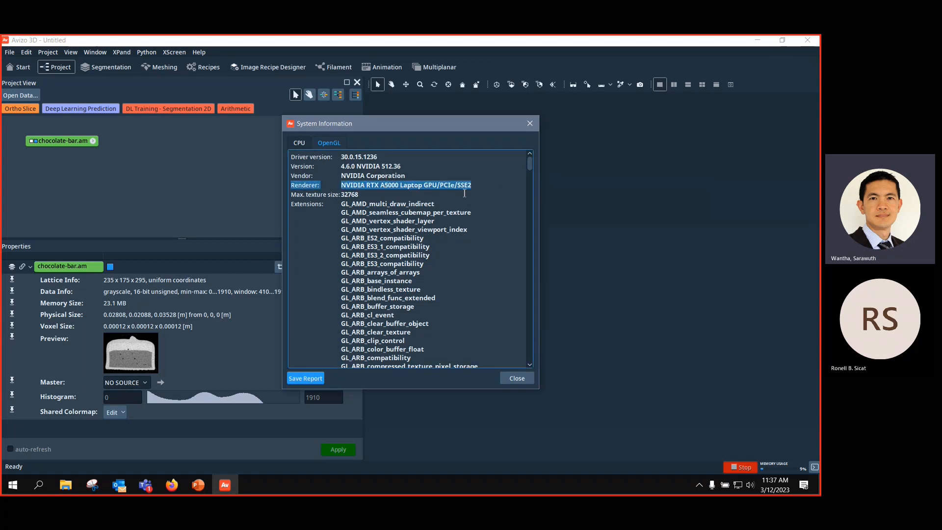
click(493, 203)
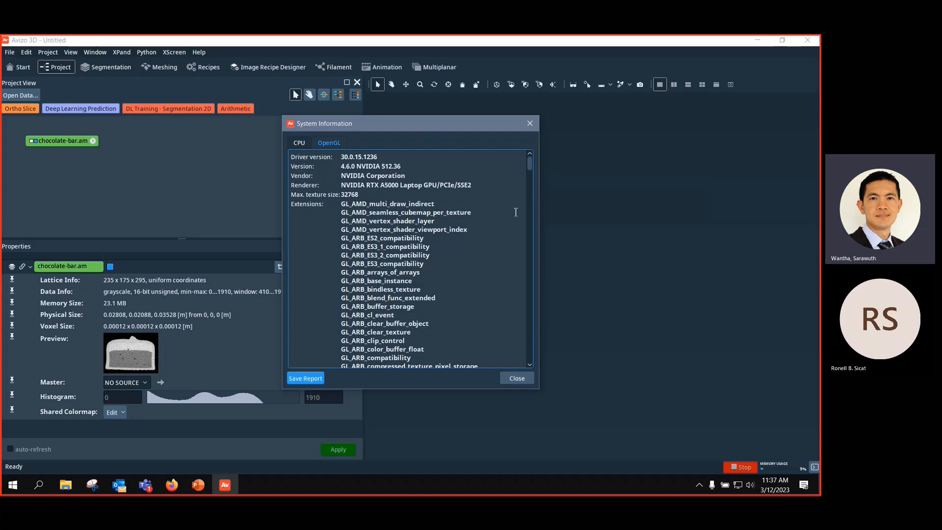
scroll(491, 206, down, 10)
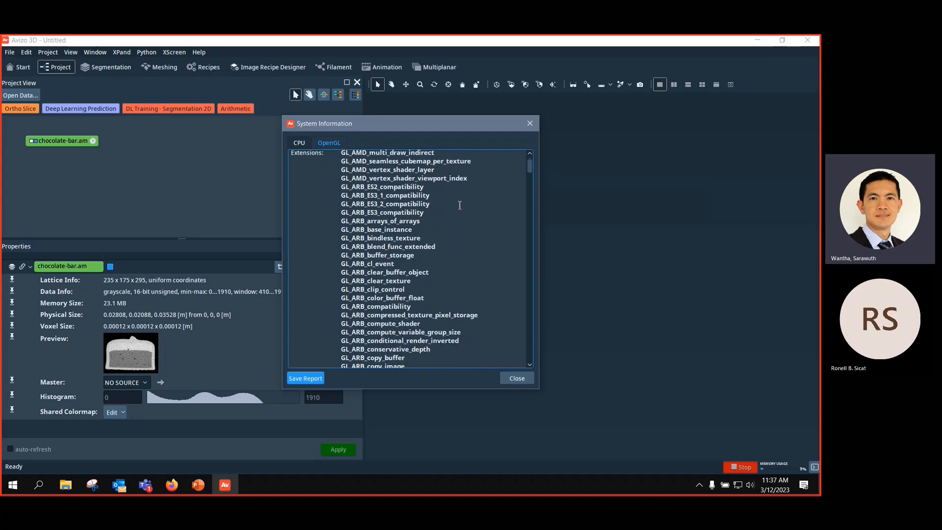
scroll(501, 212, down, 20)
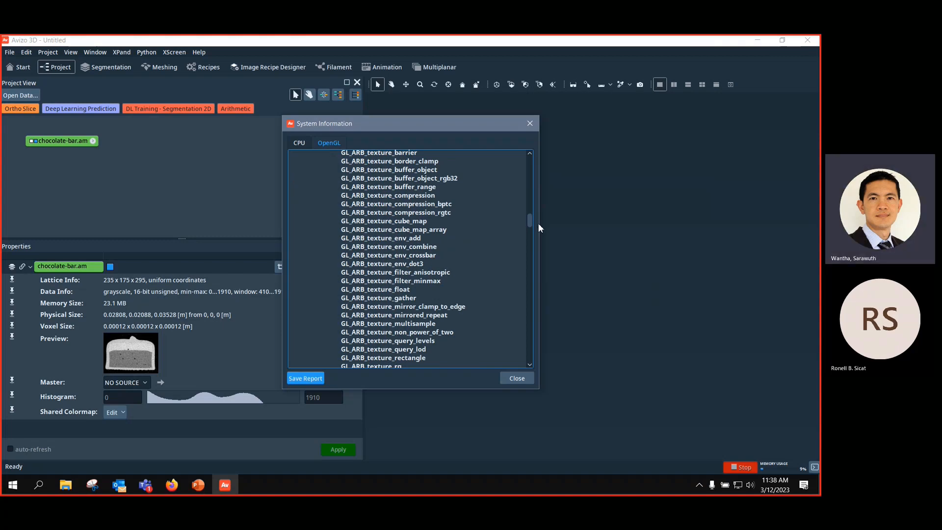
drag(531, 222, 549, 148)
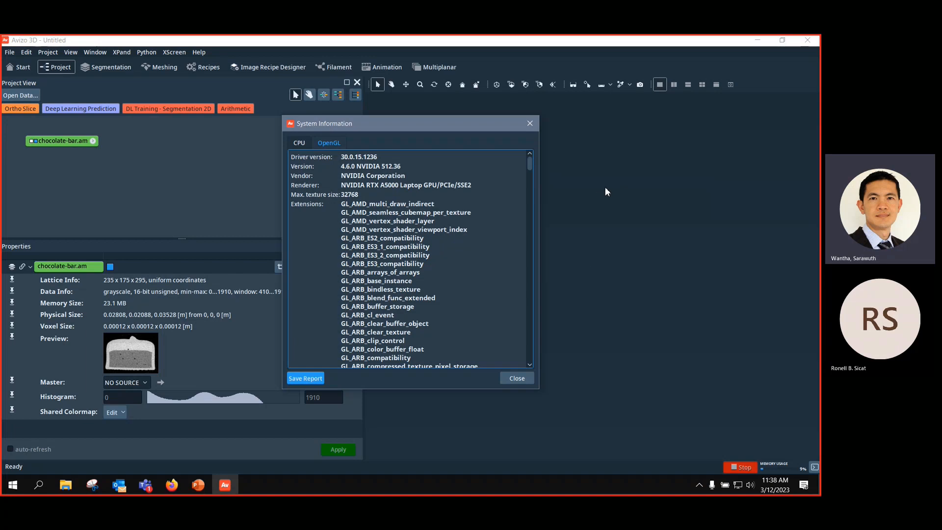
click(528, 126)
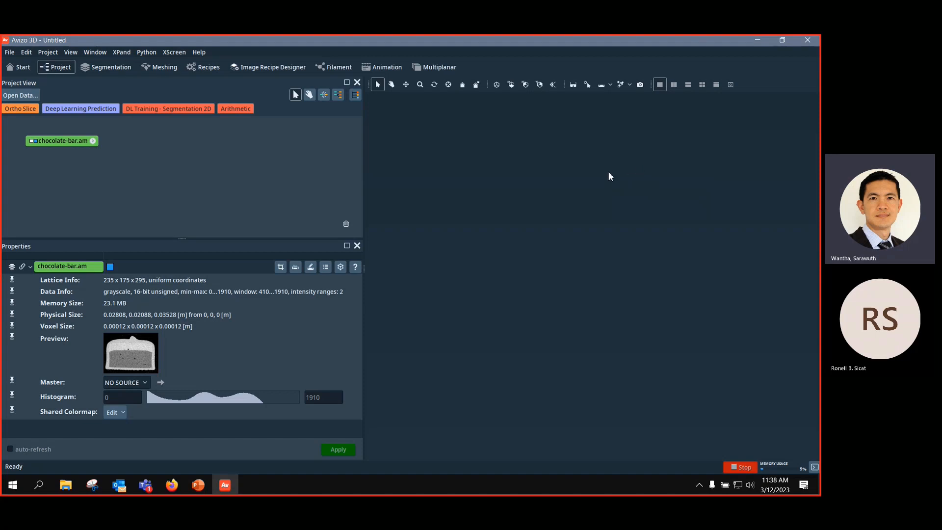
Step: Attach an Ortho Slice from the Display category to chocolate-bar.am, and delete the slice module again
mouse_move(570, 37)
right_click(64, 141)
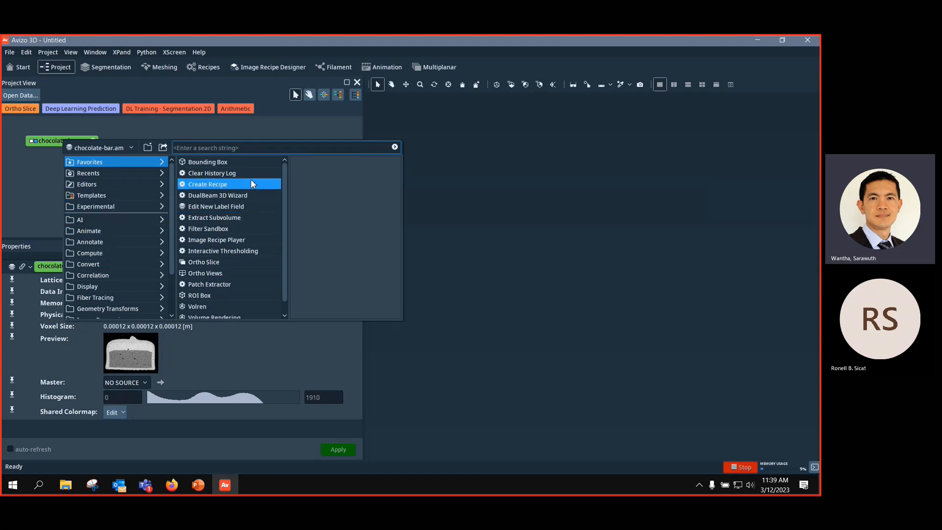
scroll(244, 214, down, 1)
scroll(248, 227, up, 1)
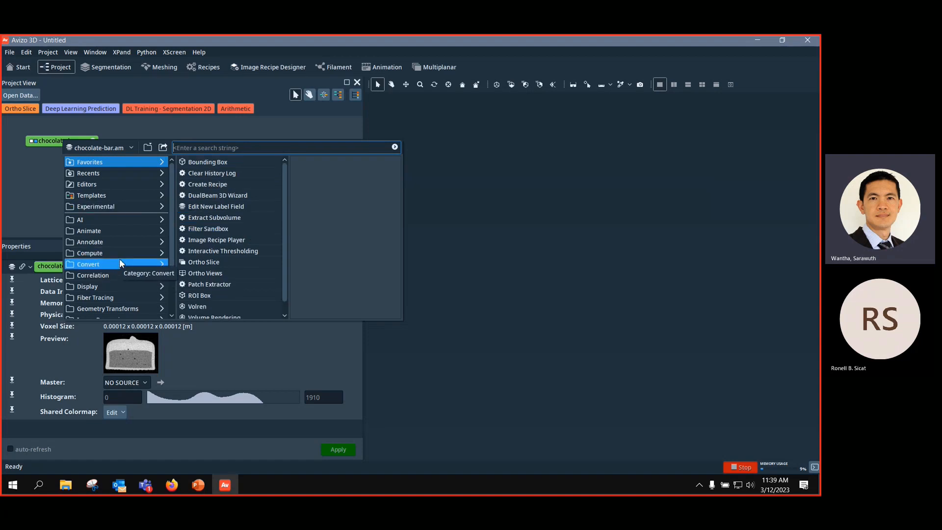
click(114, 289)
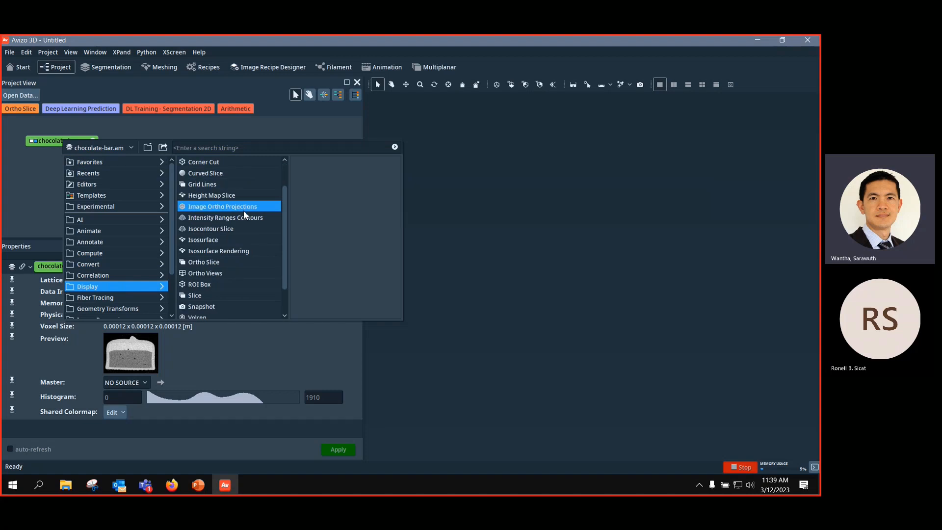
scroll(256, 225, down, 2)
scroll(256, 225, up, 2)
scroll(252, 213, down, 2)
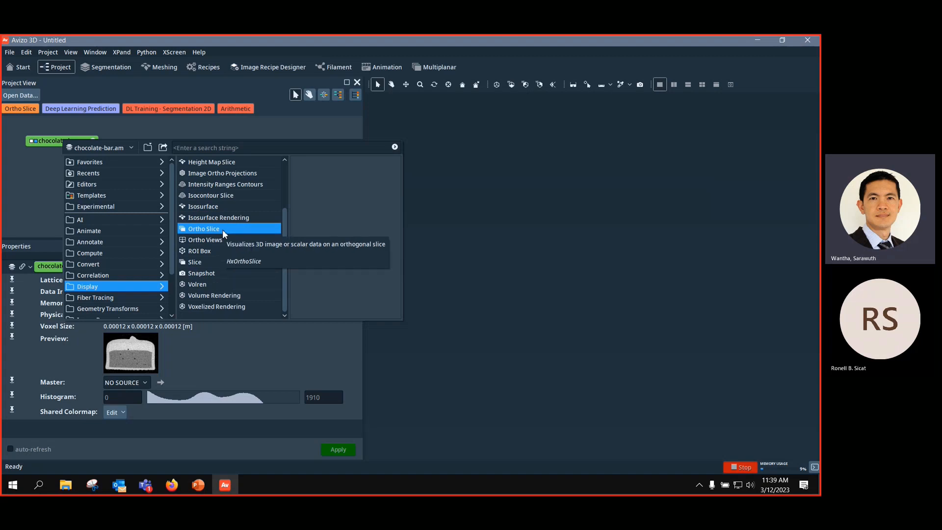
click(235, 231)
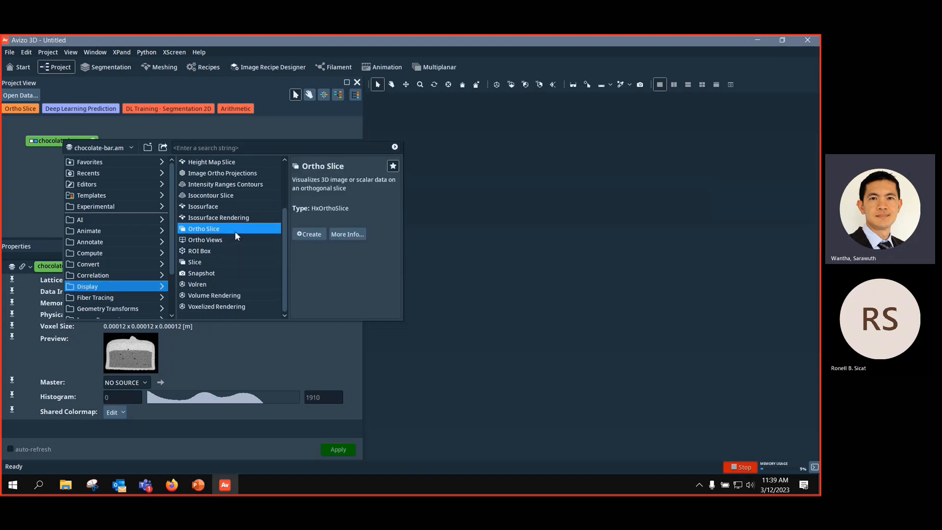
click(393, 167)
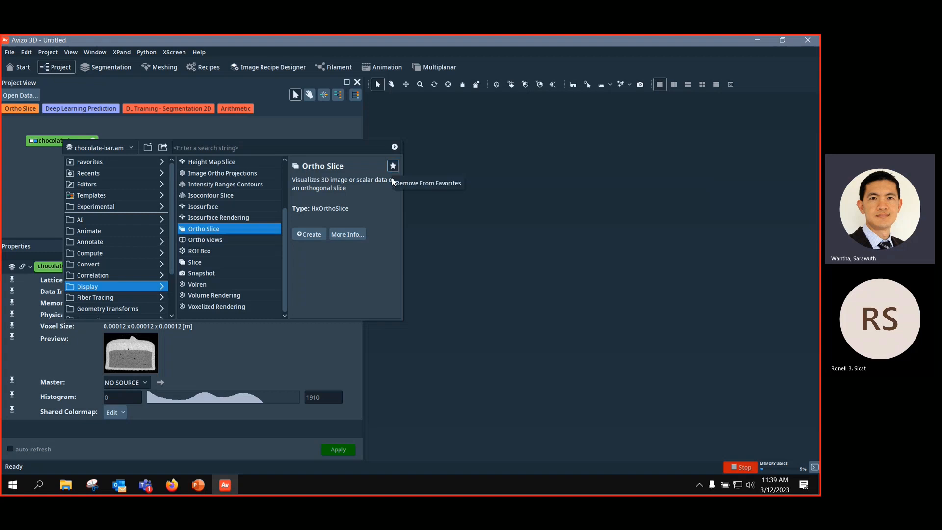
click(307, 235)
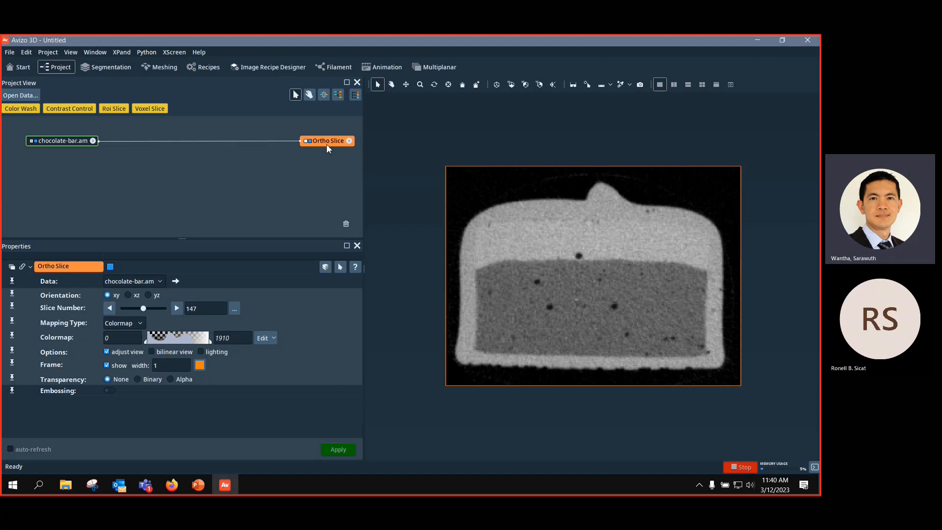
key(Delete)
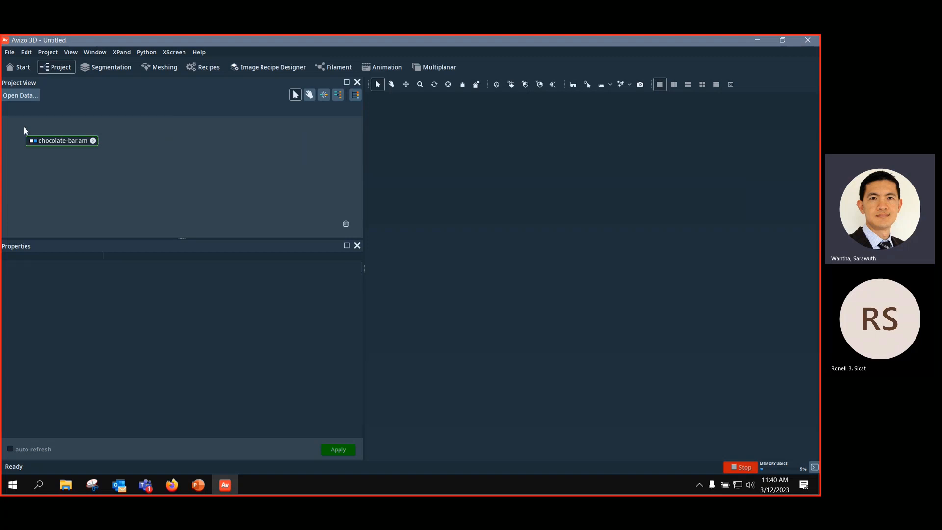
Step: Attach an Ortho Slice to chocolate-bar.am from the Favorites modules, and remove it from the project
right_click(74, 143)
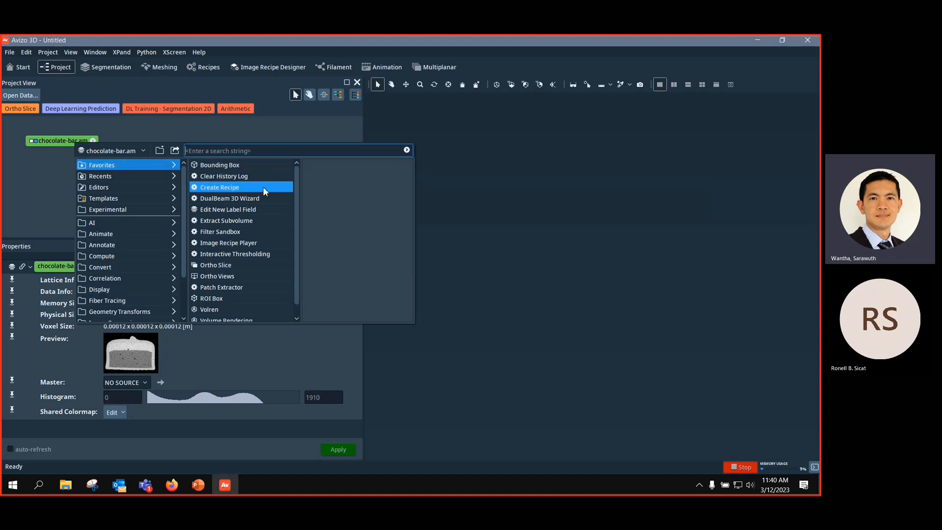
drag(297, 216, 300, 250)
scroll(259, 208, up, 1)
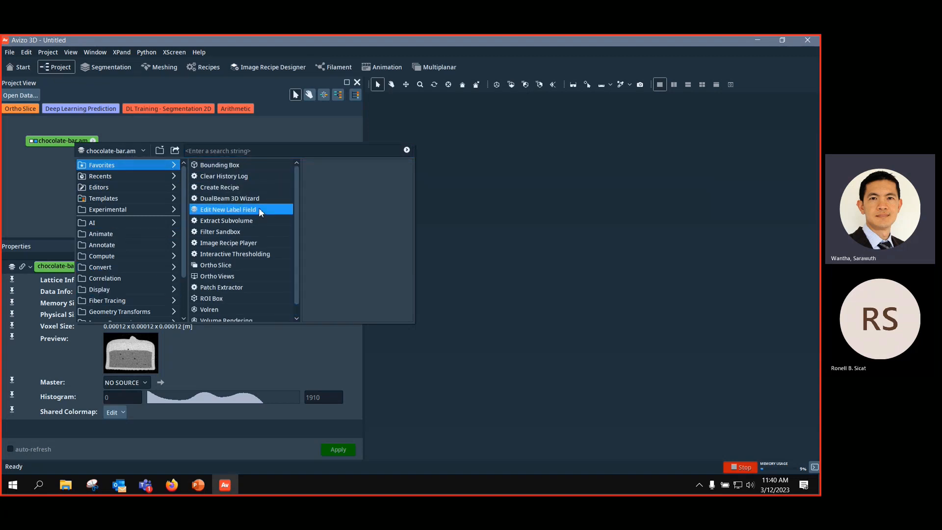
scroll(261, 249, down, 1)
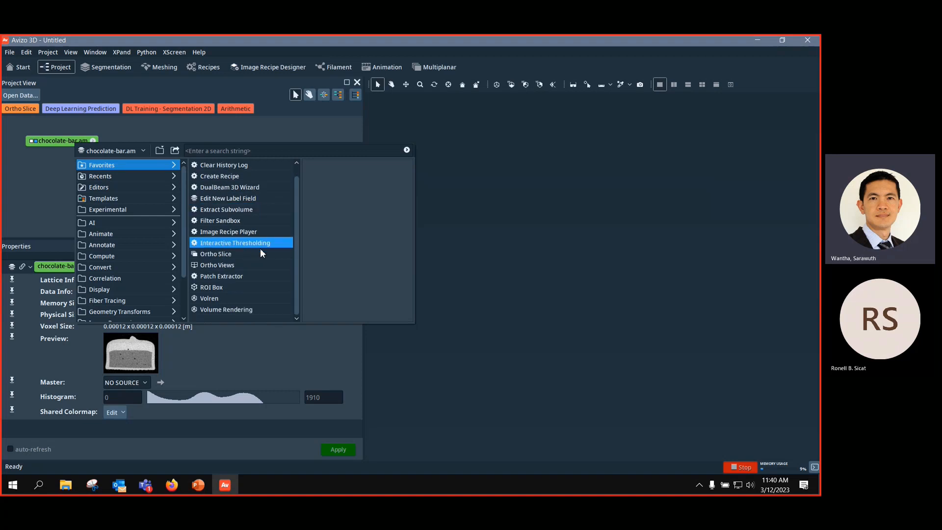
double_click(230, 255)
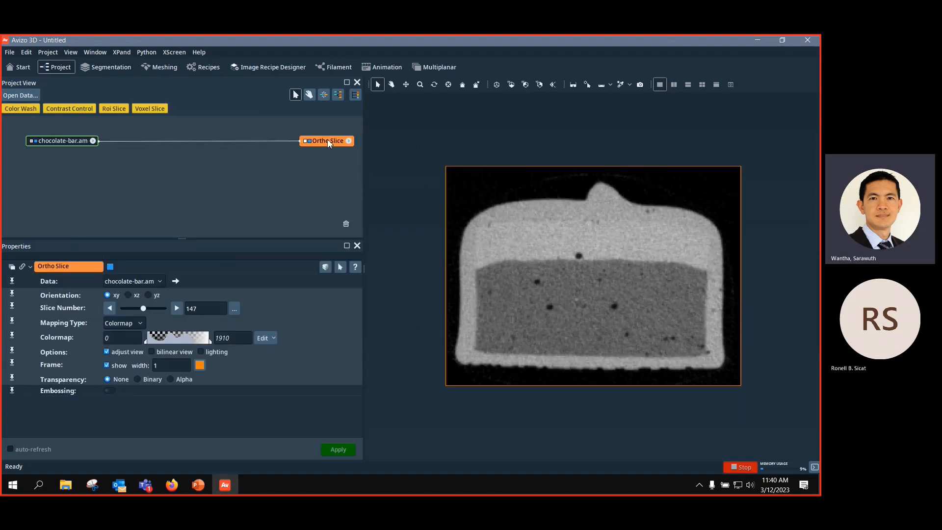
key(Delete)
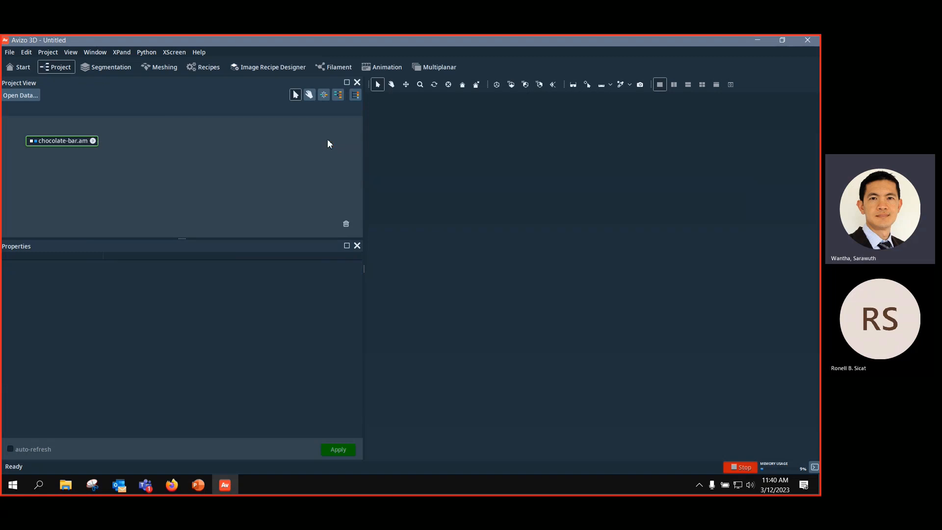
Step: Search the attachable modules of chocolate-bar.am for "ortho sl", attach the Ortho Slice found, and delete it
right_click(54, 140)
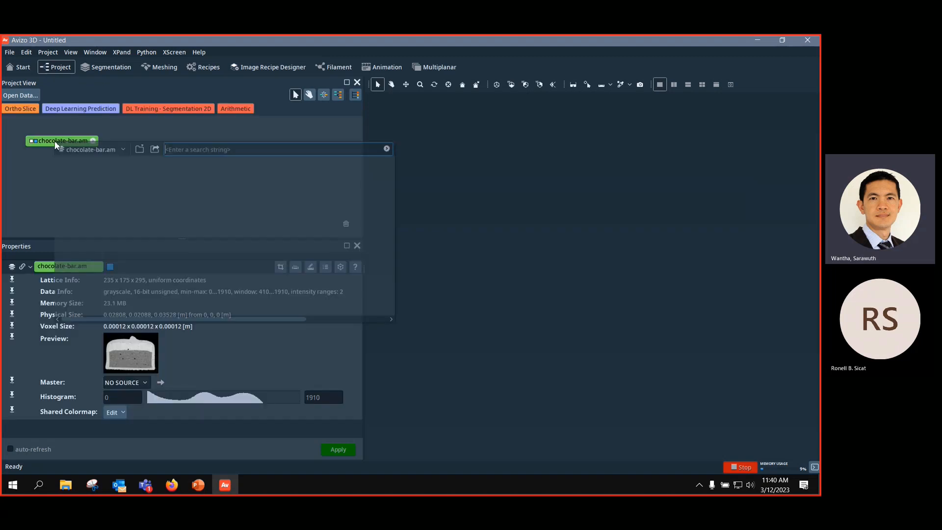
click(229, 148)
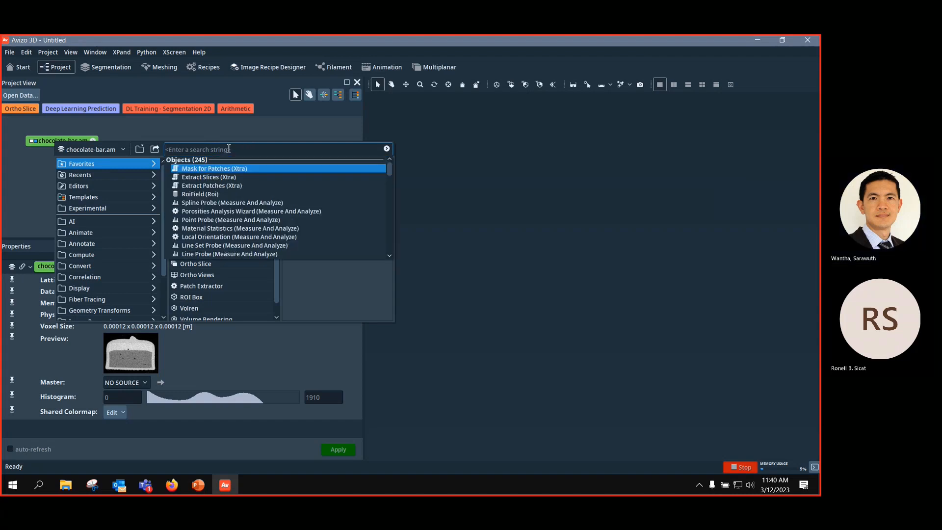
click(216, 149)
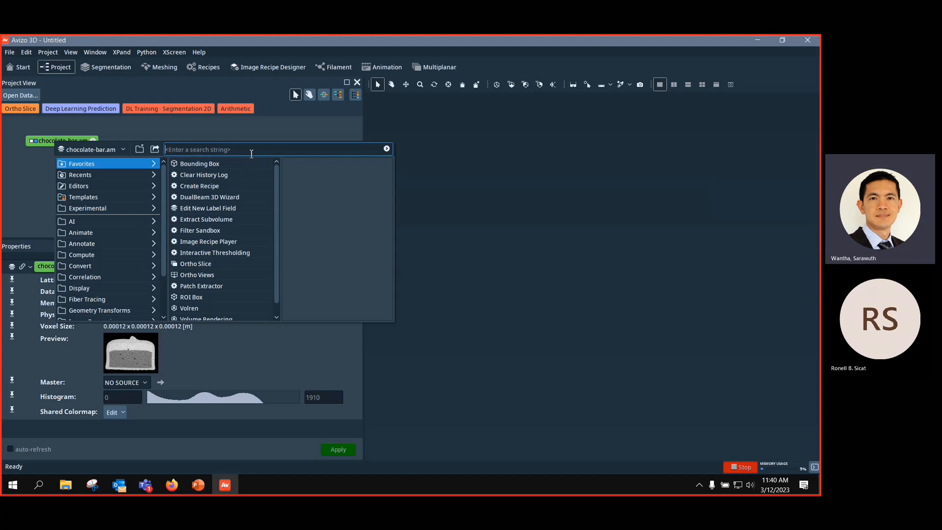
text(ortho)
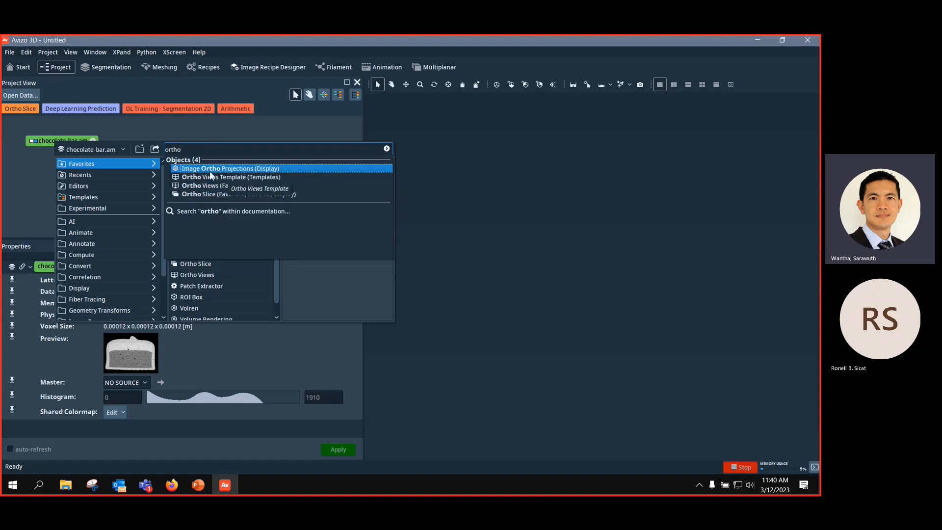
text(sl)
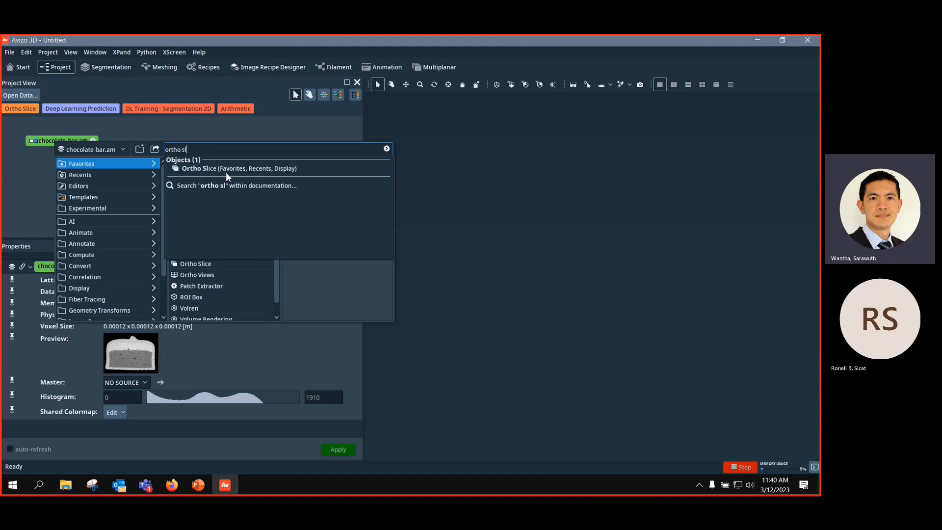
click(228, 170)
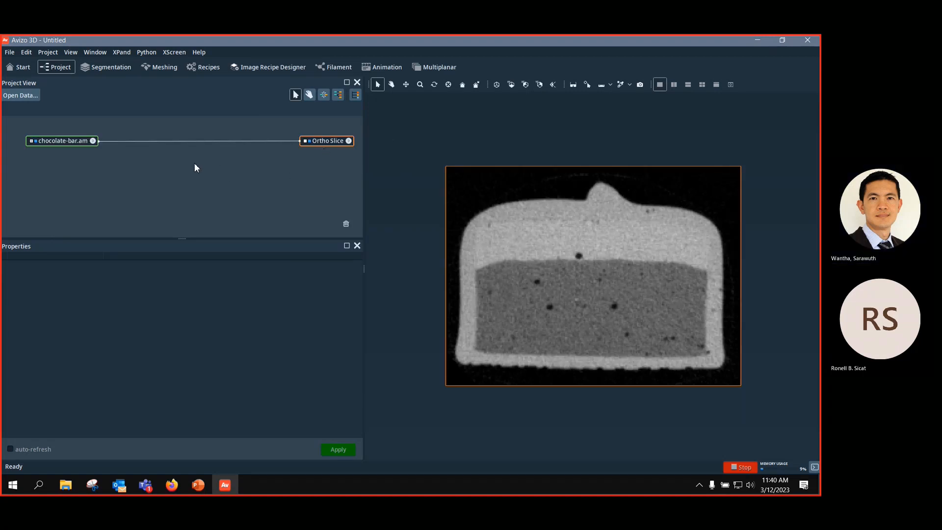
click(327, 145)
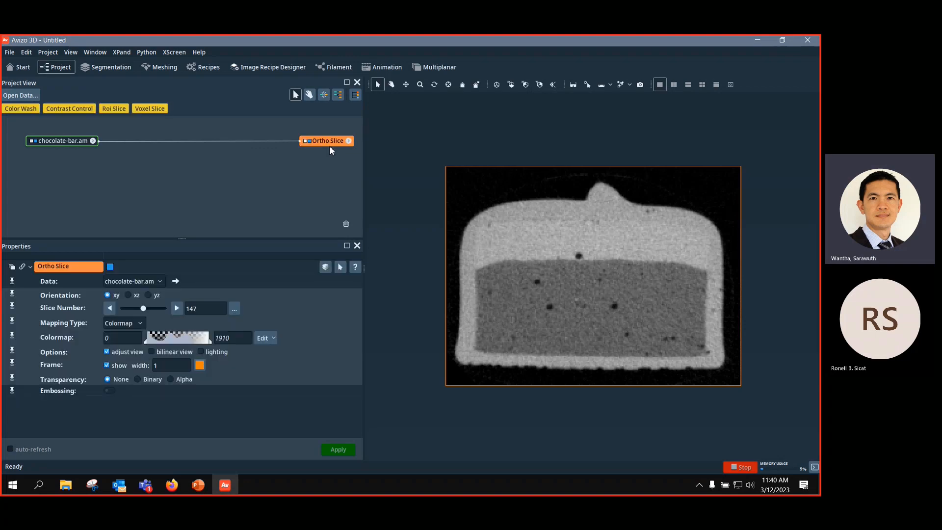
key(Delete)
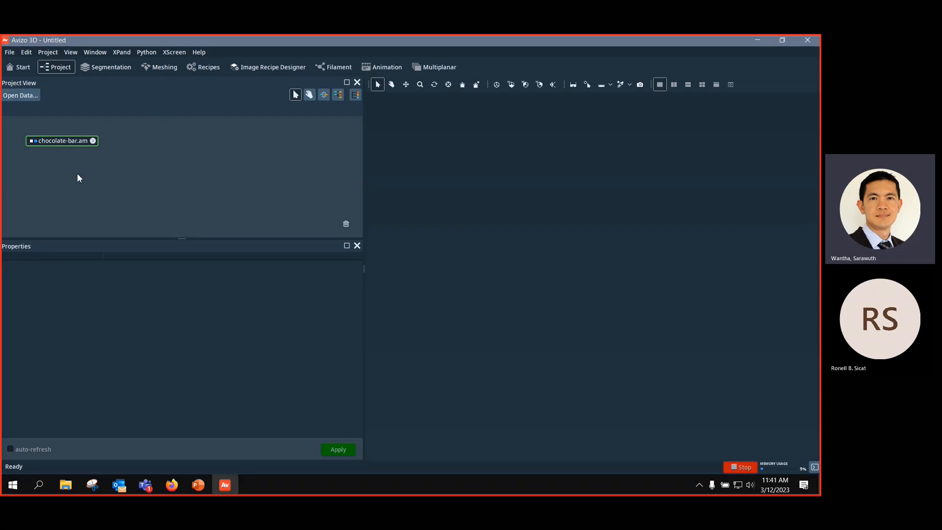
Step: Attach the suggested Ortho Slice to chocolate-bar.am, and select the data and the slice in turn to compare their properties
click(55, 142)
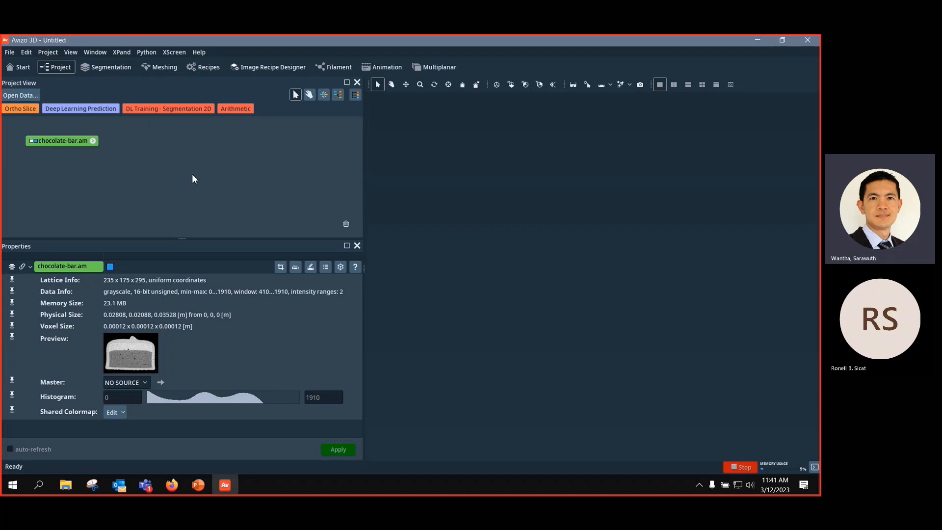
click(15, 109)
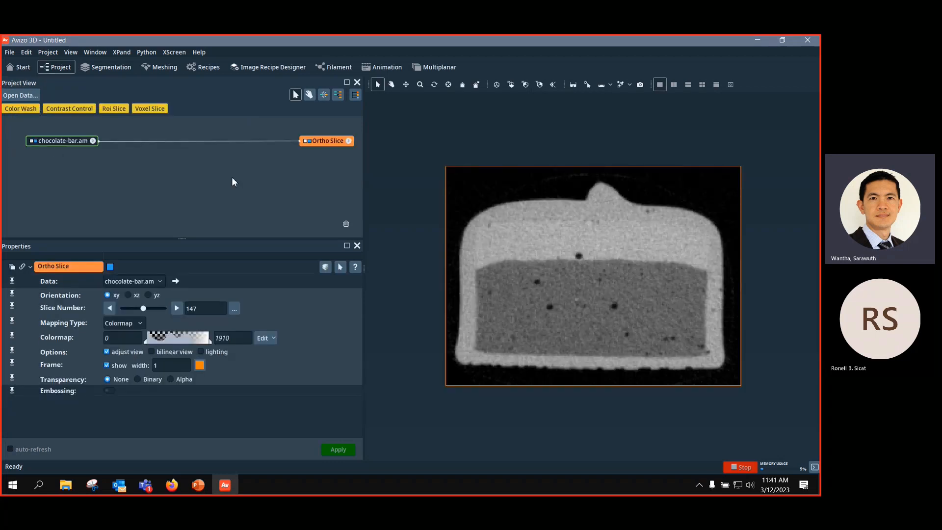
click(67, 143)
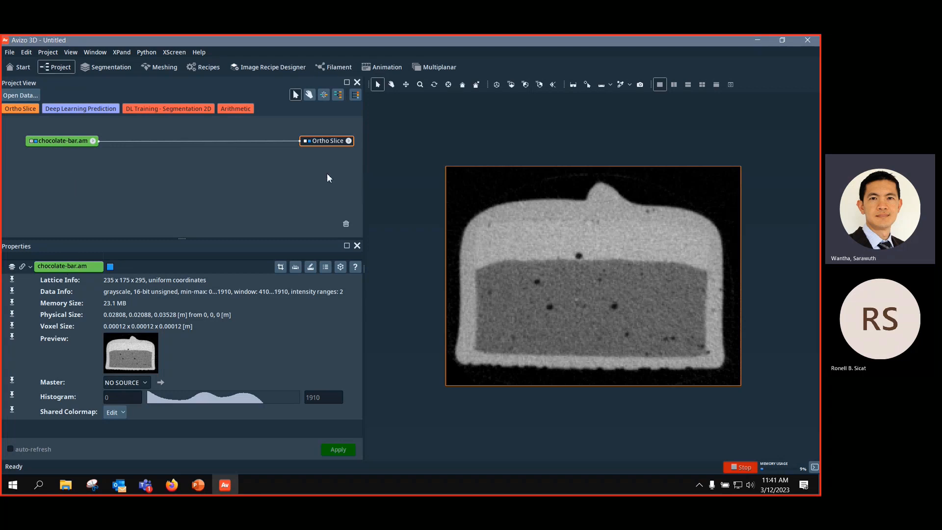
click(339, 149)
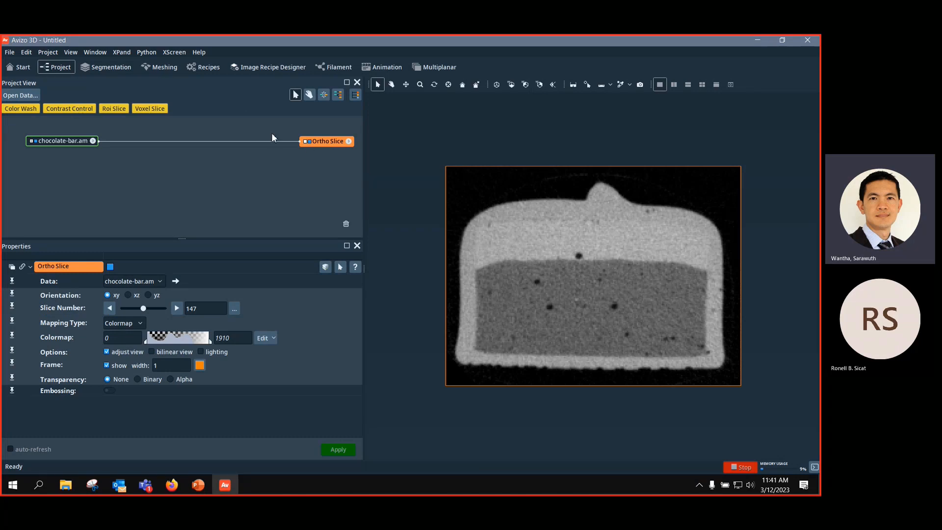
Step: Move the Ortho Slice through the volume to slice 294, and select the data and the slice in turn
drag(683, 244, 765, 256)
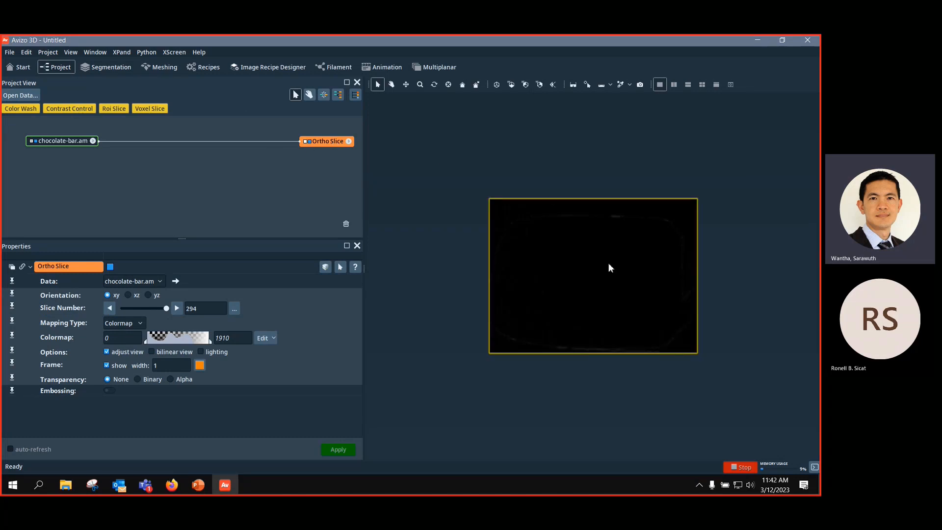
click(47, 142)
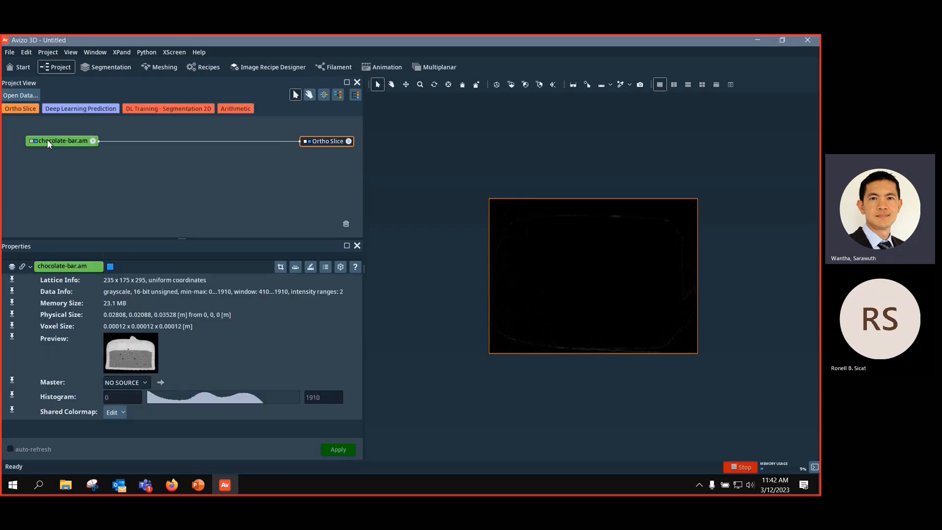
click(323, 144)
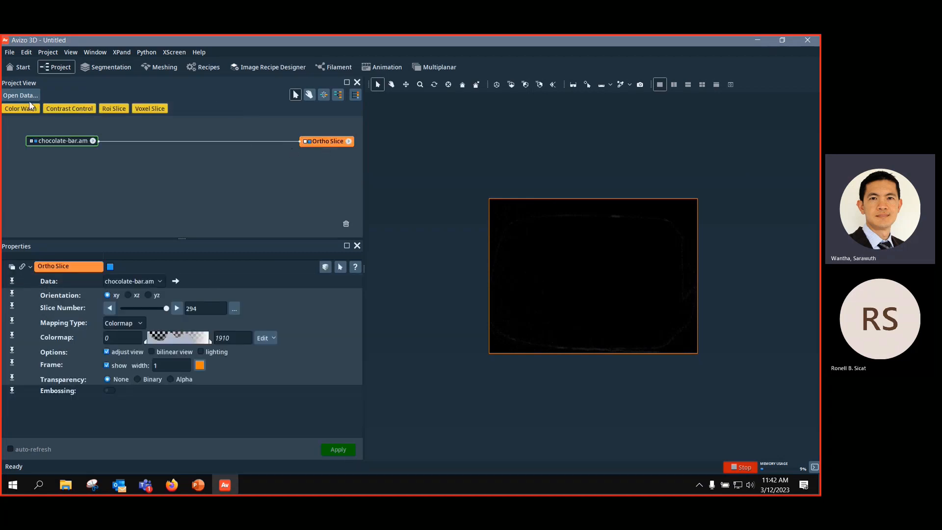
click(59, 140)
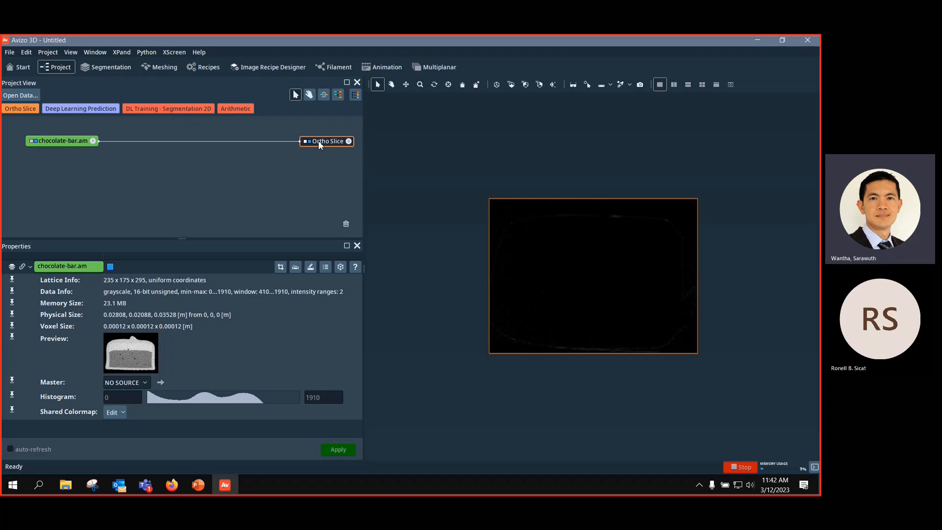
click(328, 146)
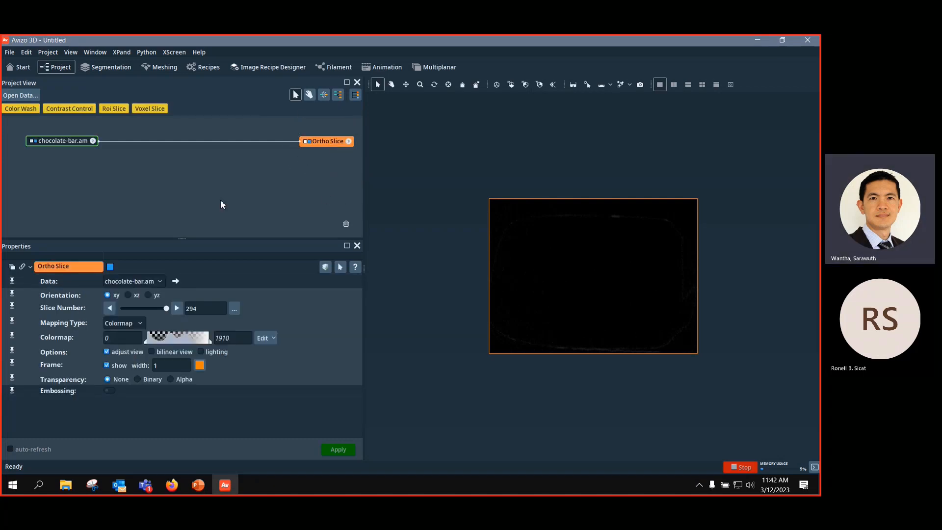
Step: Toggle the Ortho Slice's visibility in the 3D view from its properties
click(110, 267)
click(111, 267)
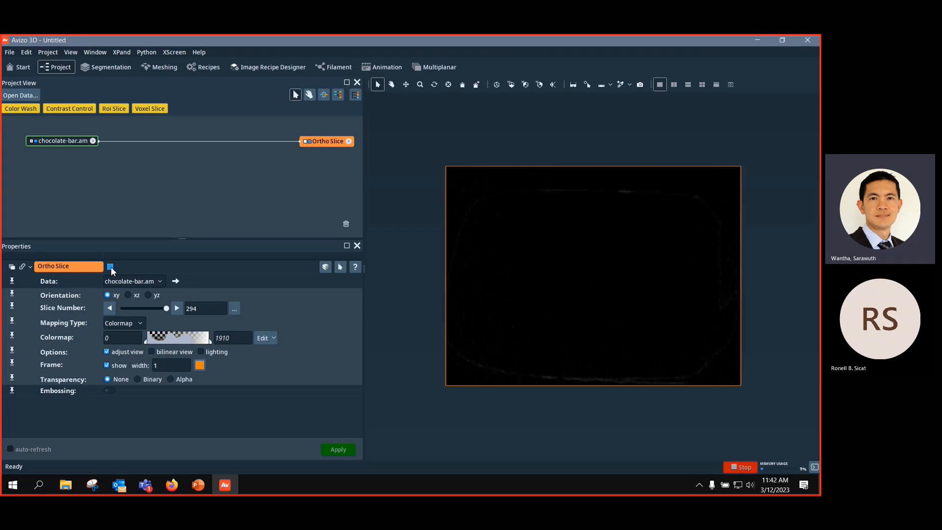
click(111, 268)
click(111, 267)
click(111, 267)
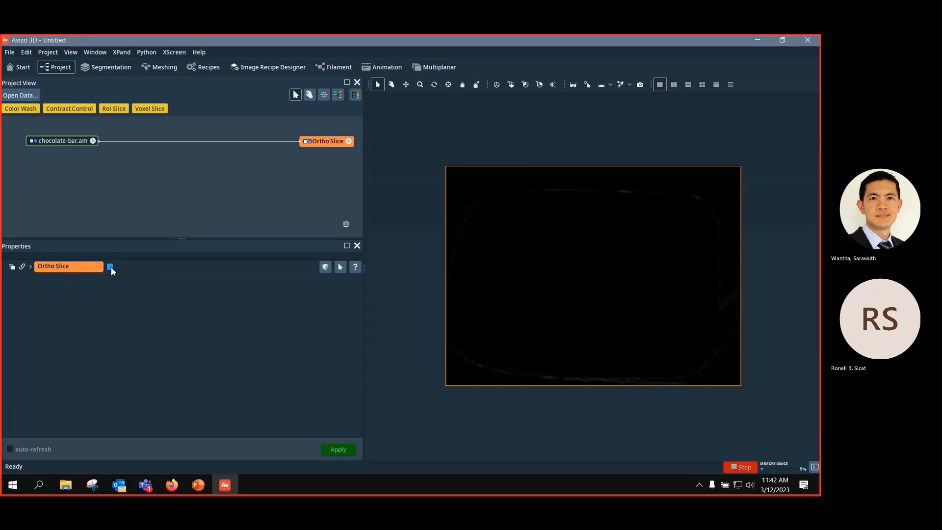
Step: Hide and show the Ortho Slice again using the visibility flag on its node in the project graph
click(310, 142)
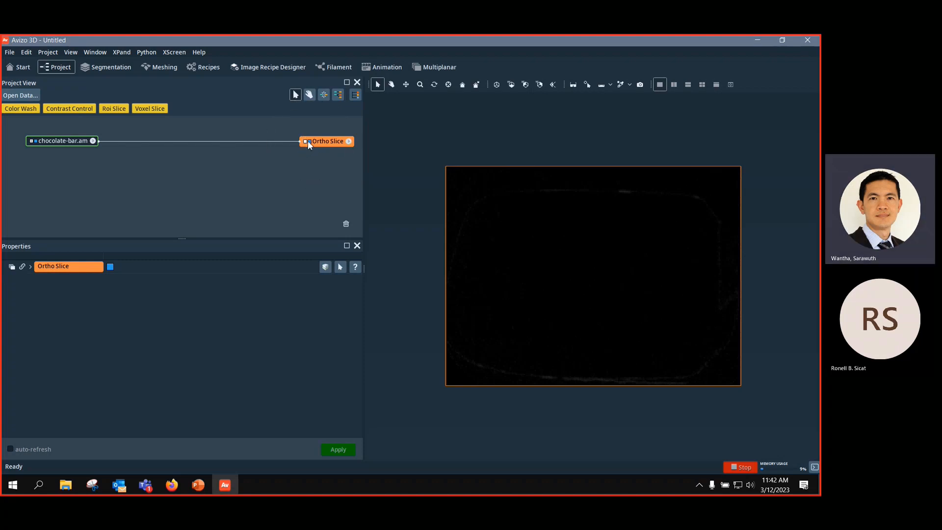
click(307, 142)
click(307, 141)
click(307, 141)
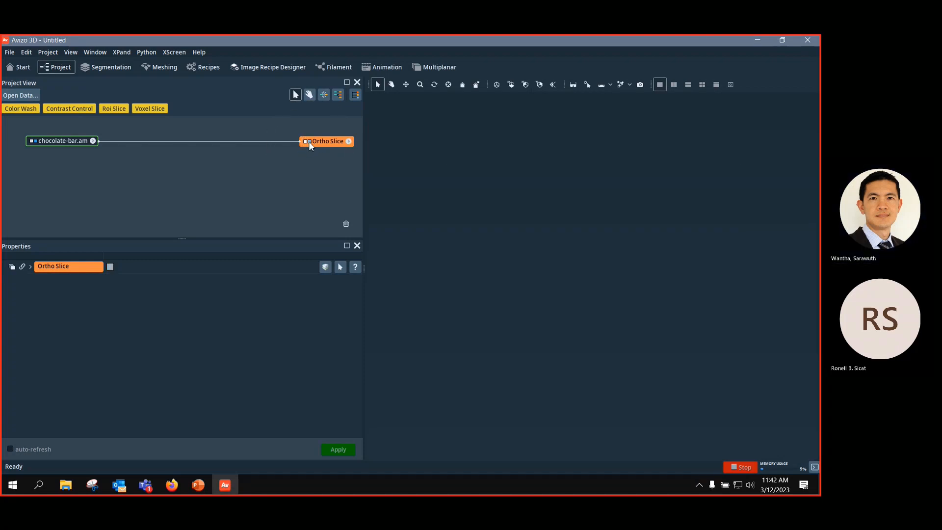
click(307, 141)
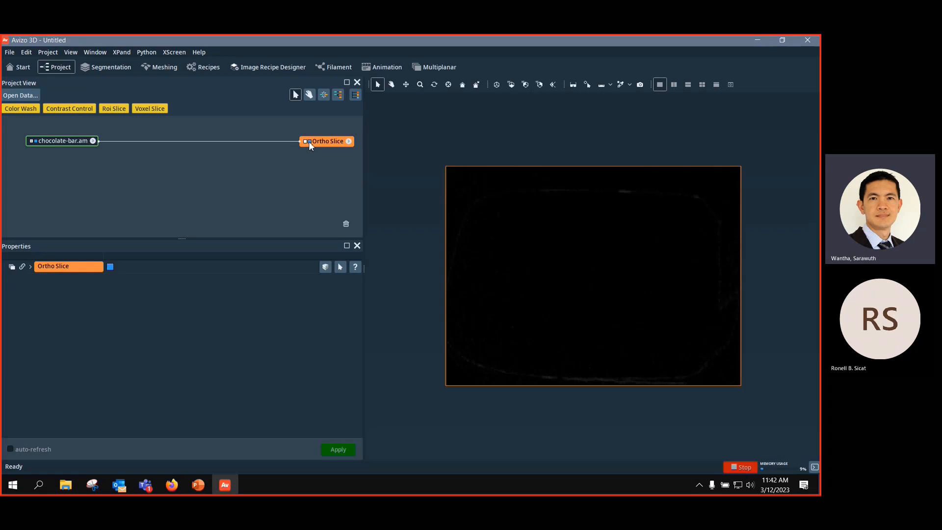
Step: Try the visibility flags on the chocolate-bar.am and Ortho Slice nodes in the project graph to compare their effect
click(33, 143)
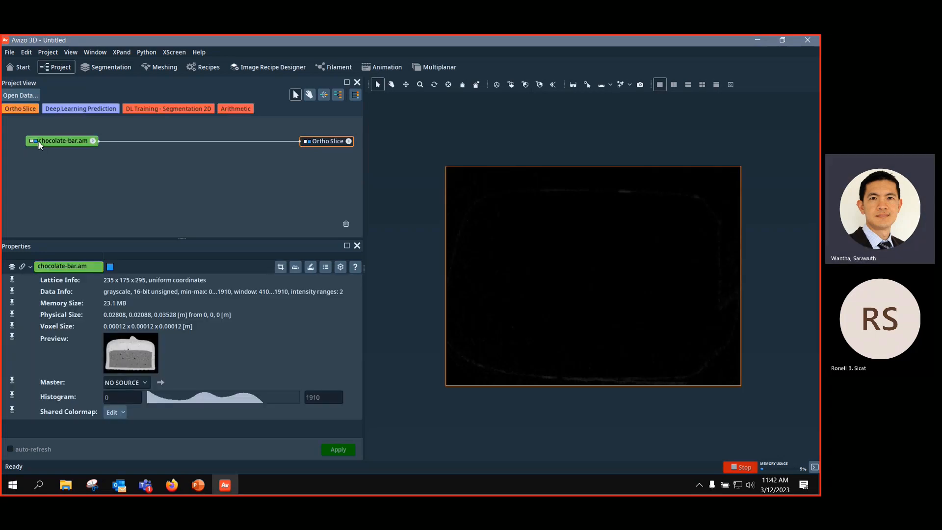
click(36, 141)
click(35, 141)
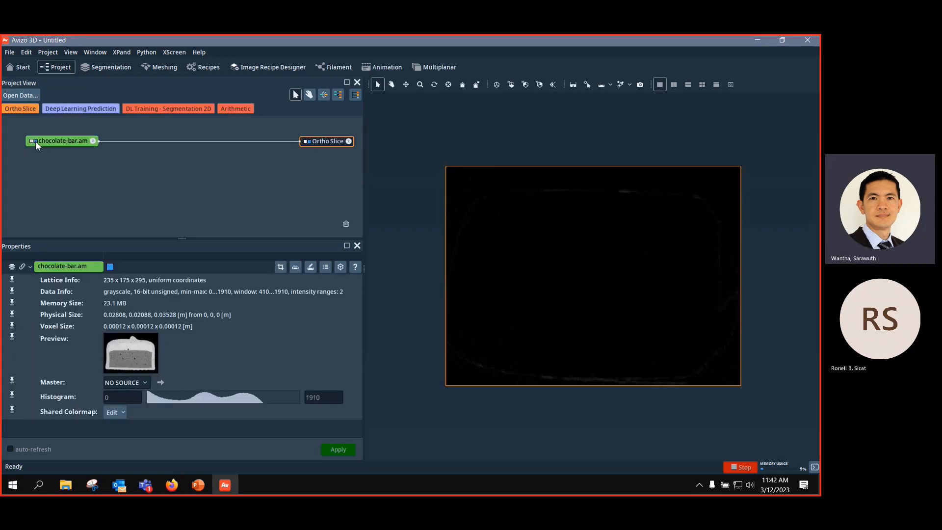
click(318, 141)
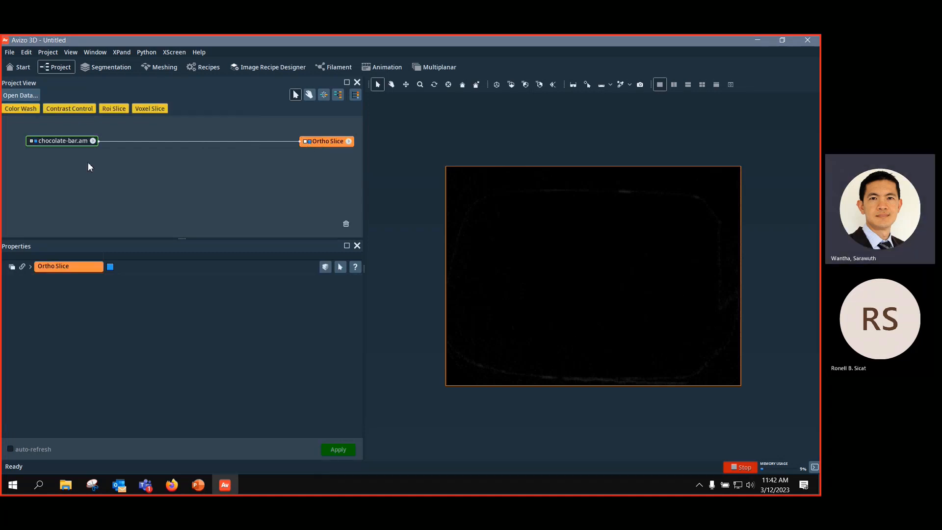
click(309, 141)
click(309, 141)
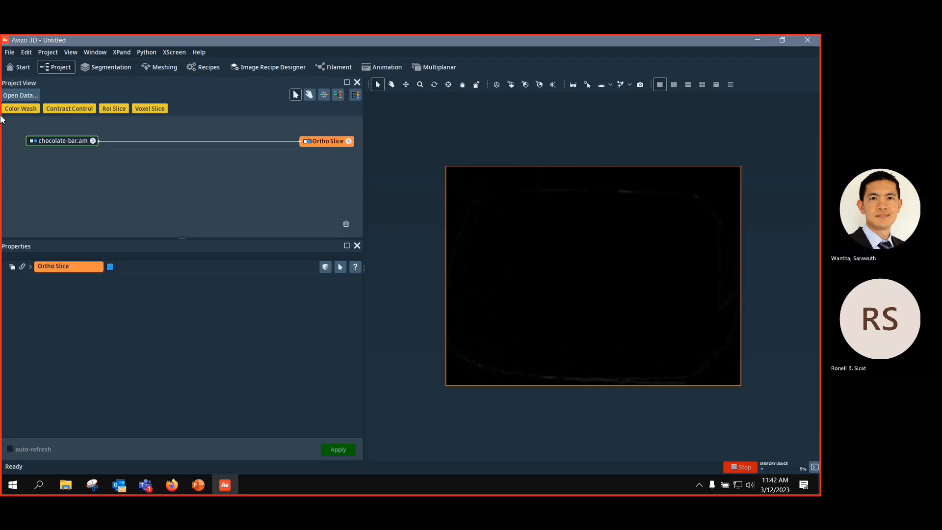
click(34, 143)
click(36, 142)
click(63, 143)
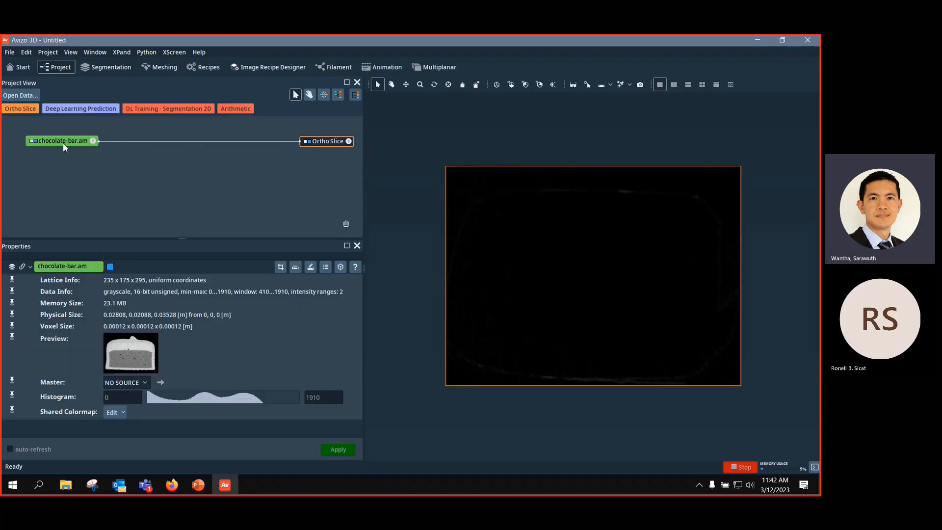
Step: Delete the Ortho Slice, attach a new one to chocolate-bar.am, and place its node closer to the data
click(328, 144)
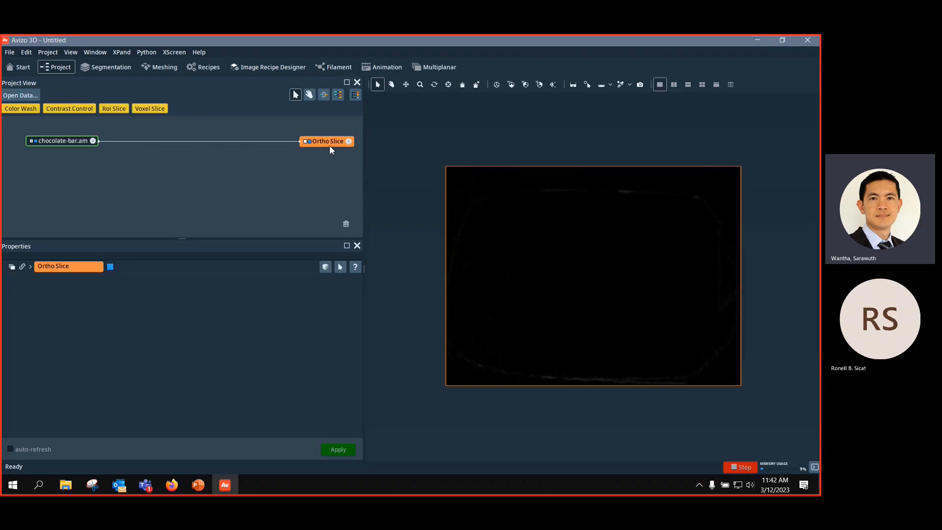
key(Delete)
click(66, 142)
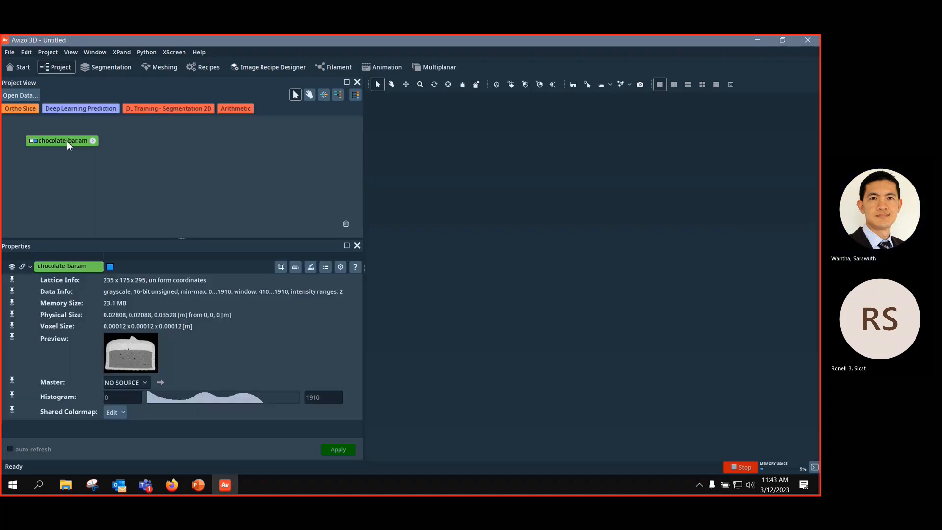
click(23, 109)
drag(323, 141, 280, 142)
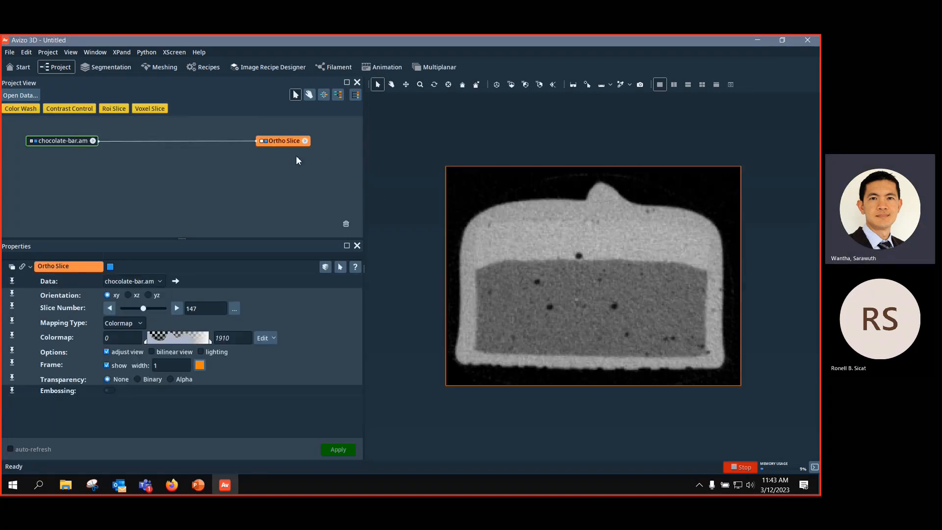
Step: Hide and show the new Ortho Slice repeatedly from its properties
key(ctrl)
key(ctrl)
click(110, 268)
click(110, 267)
click(110, 267)
click(110, 267)
key(ctrl)
Step: Examine the Ortho Slice's connection ports and its available data sources, keeping chocolate-bar.am as the source
click(262, 141)
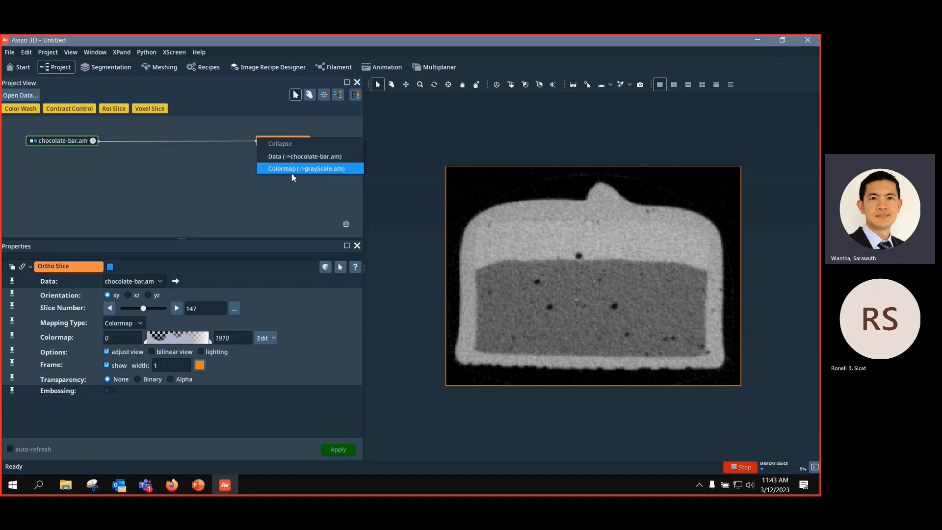
click(319, 129)
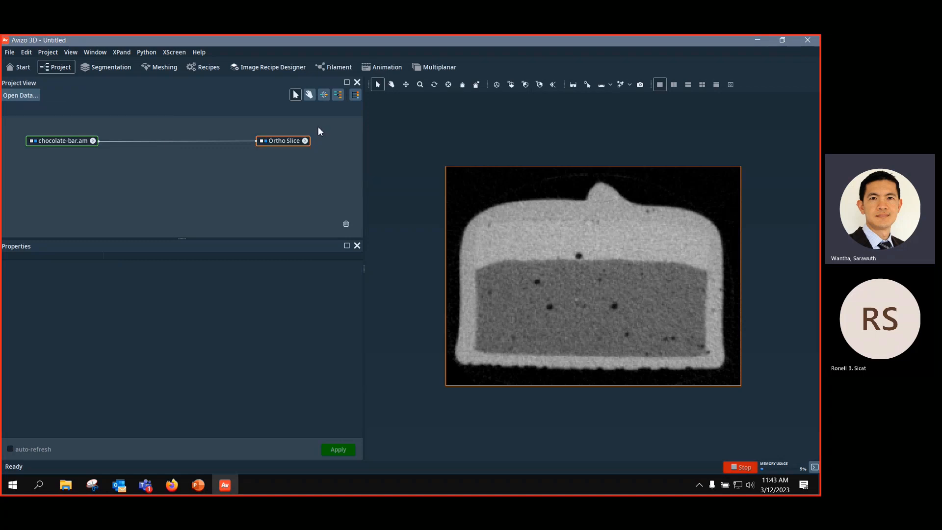
click(274, 143)
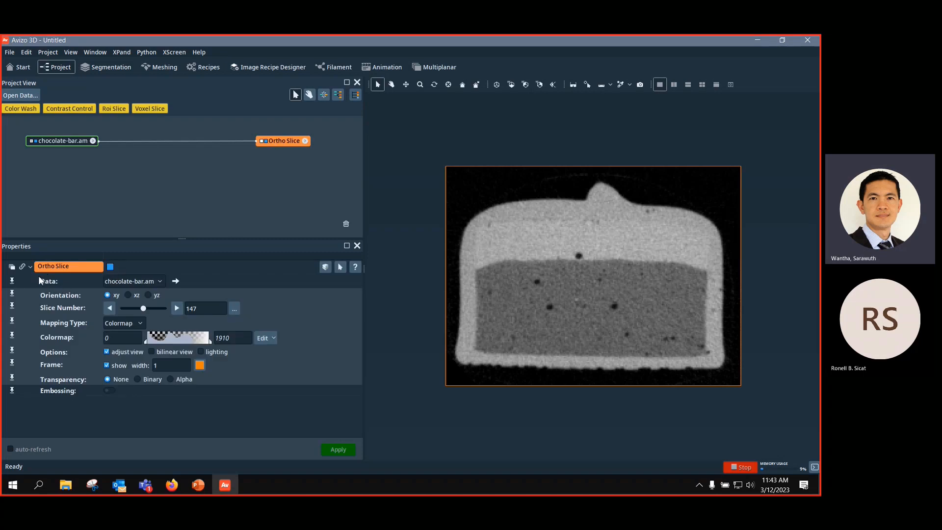
click(158, 281)
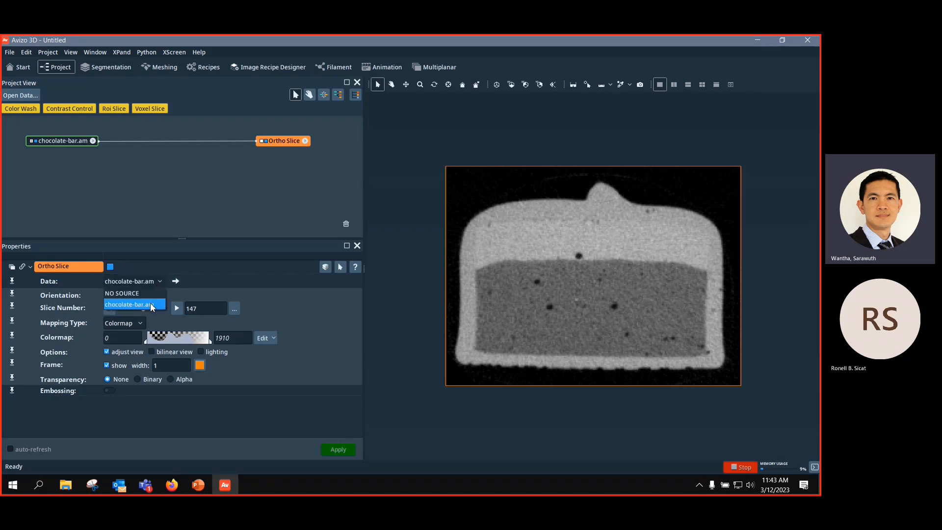
click(152, 307)
click(150, 307)
Step: Set the Ortho Slice's data source to NO SOURCE, and reconnect it to chocolate-bar.am
click(163, 283)
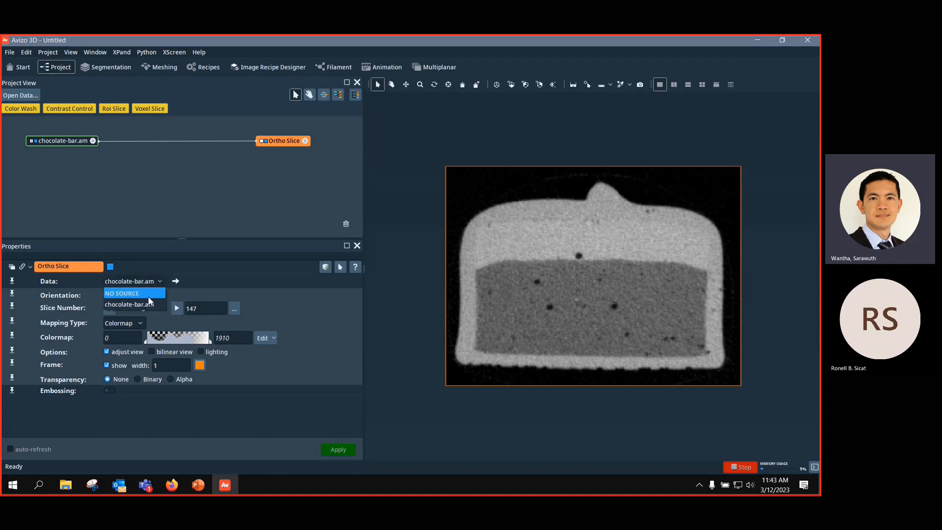
click(148, 294)
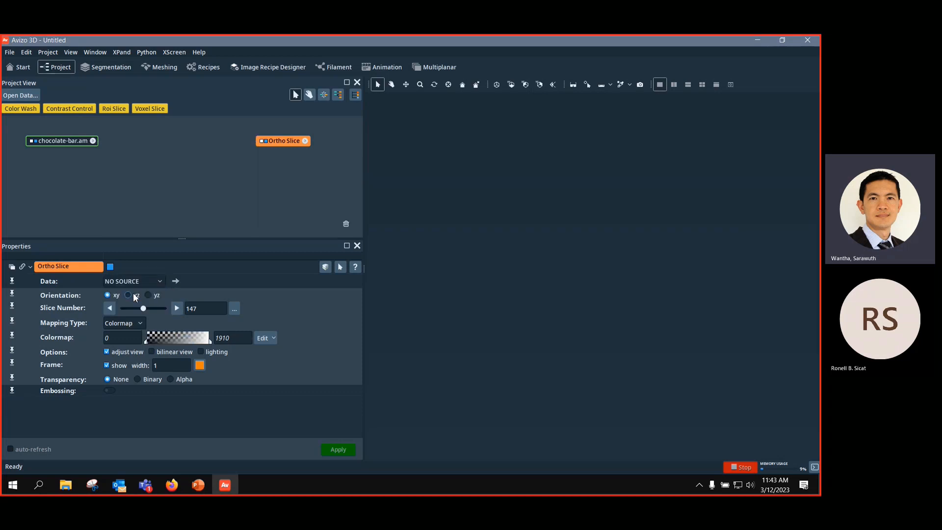
click(160, 283)
click(158, 285)
click(140, 307)
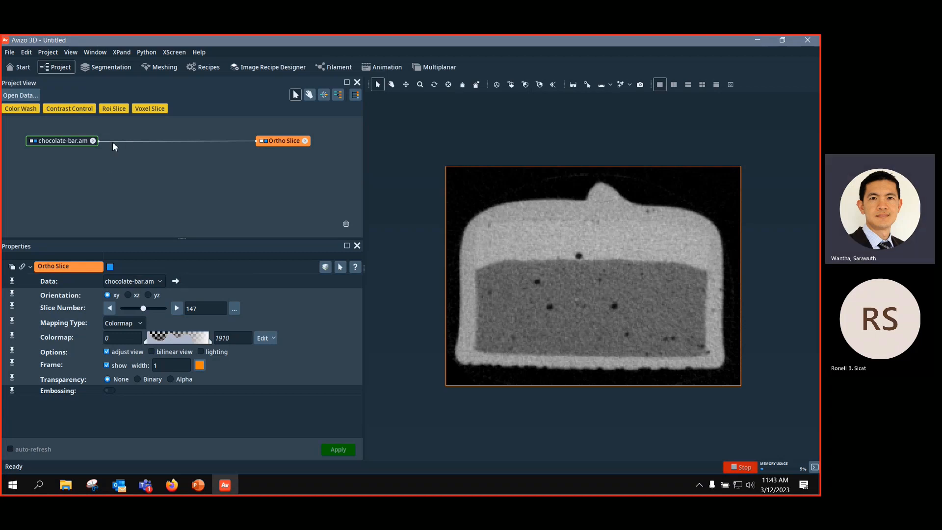
Step: Detach the Ortho Slice's connection line from chocolate-bar.am in the project graph, and pick the slice's Data port for reconnecting
drag(113, 142, 270, 146)
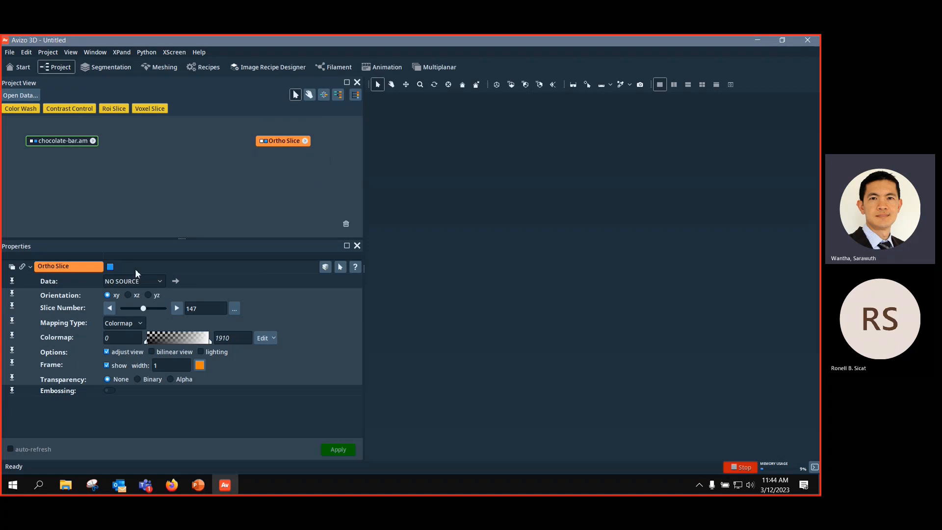
click(157, 282)
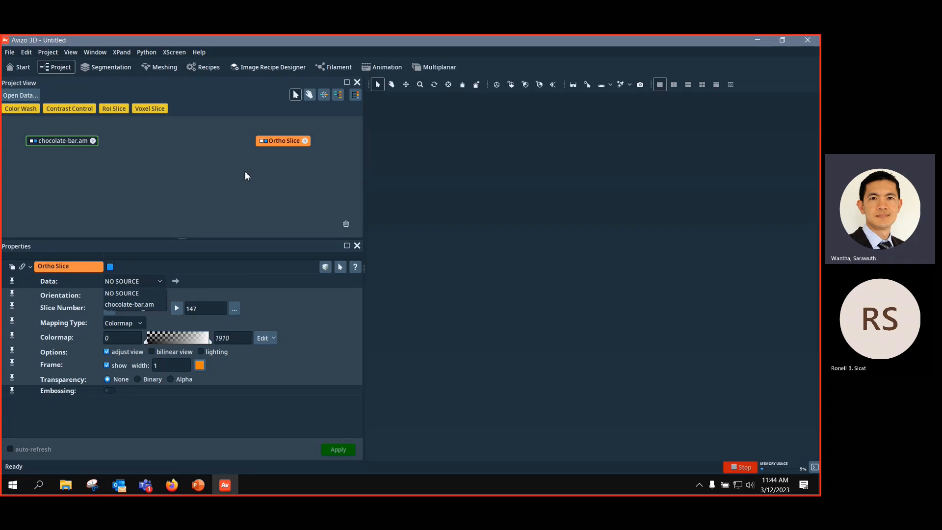
click(262, 142)
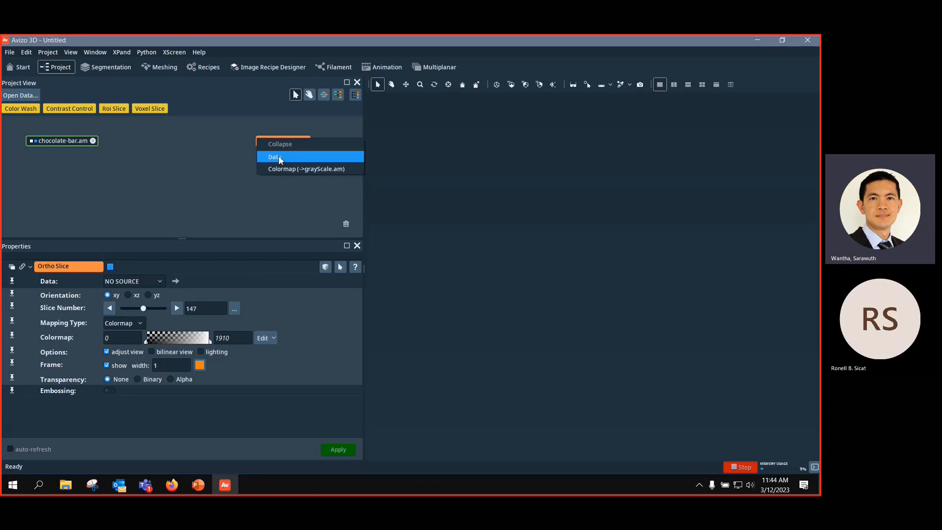
click(275, 157)
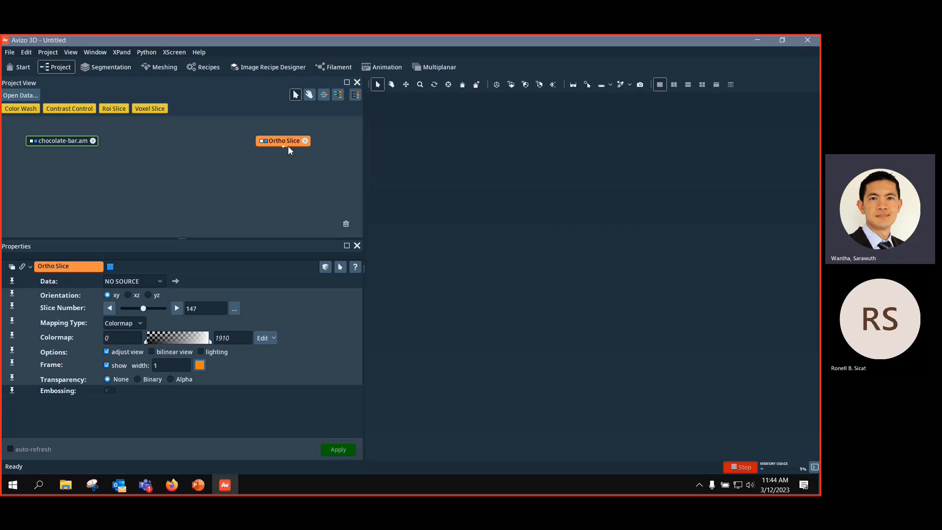
Step: Load the chocolate-bar data a second time, place its node below the first, and select each dataset to compare them
click(22, 69)
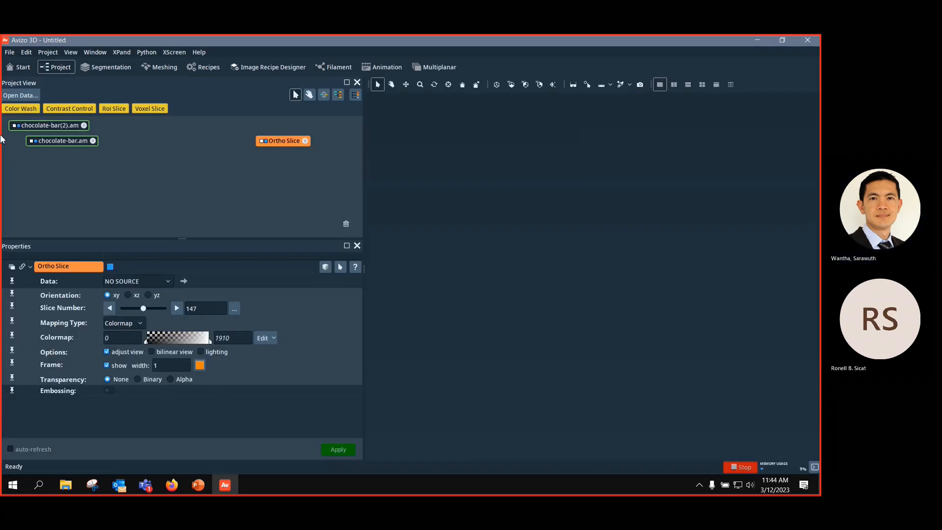
drag(57, 127, 65, 172)
click(78, 143)
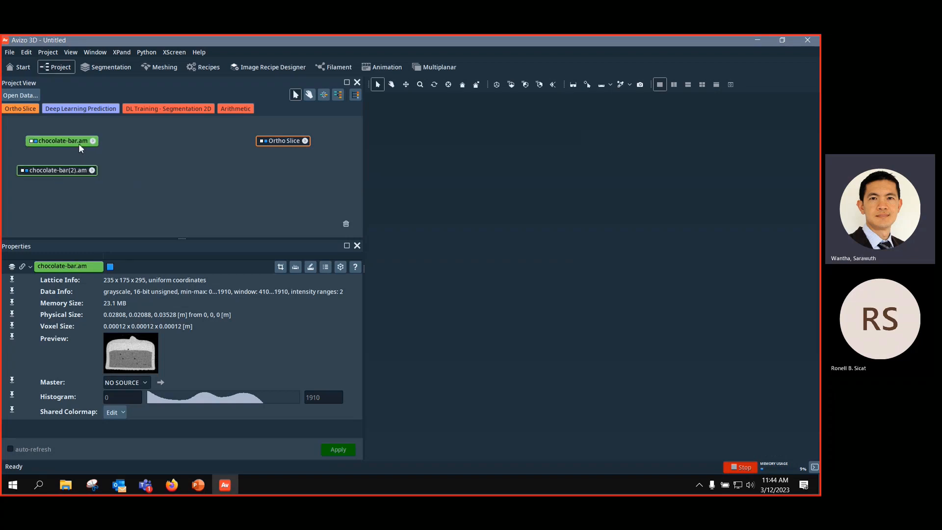
click(76, 169)
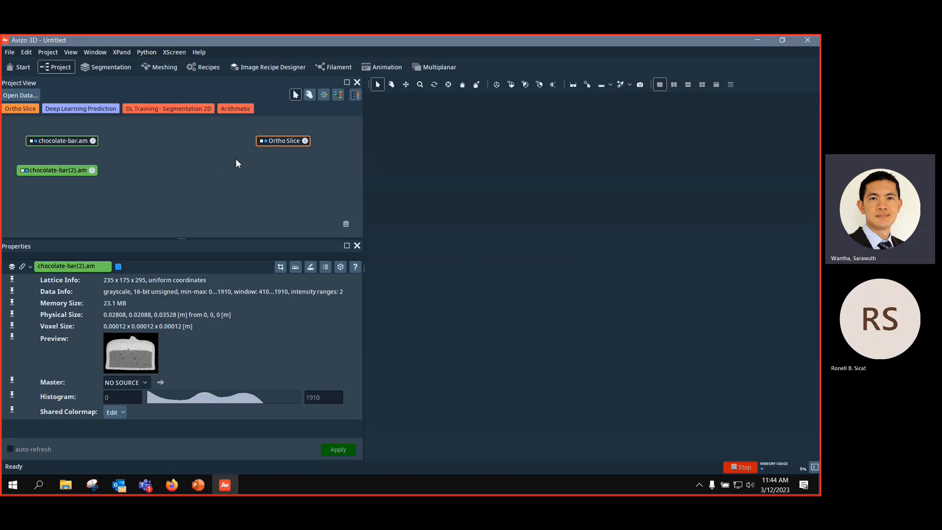
Step: Reconnect the Ortho Slice's Data port to chocolate-bar.am, and try moving the connection between the two datasets
click(289, 144)
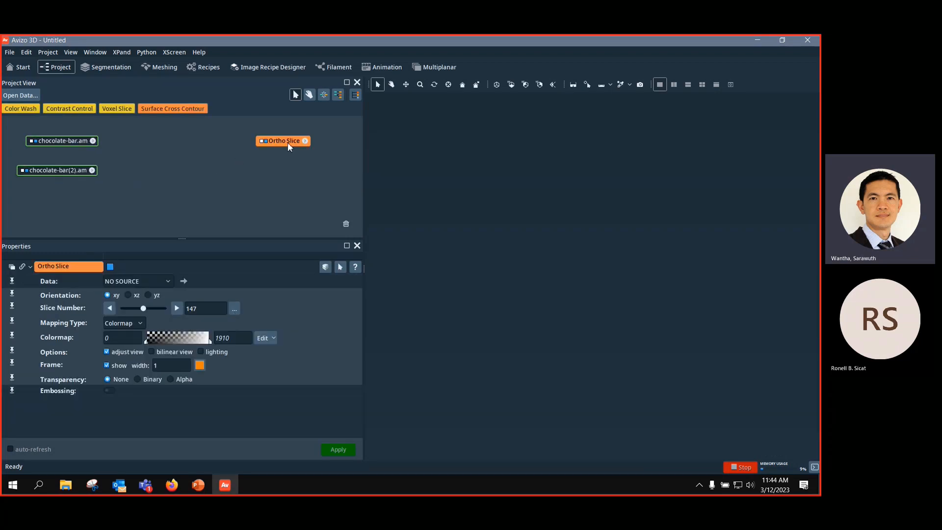
click(260, 142)
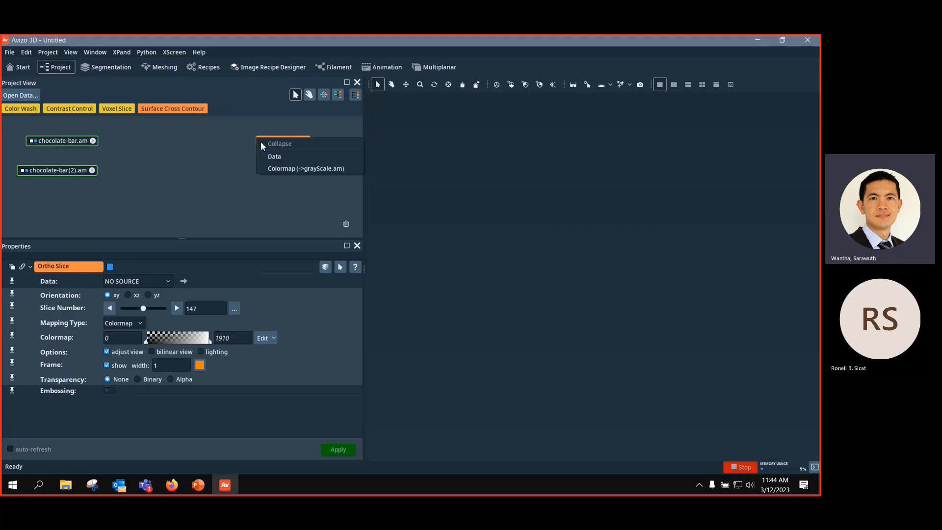
click(274, 157)
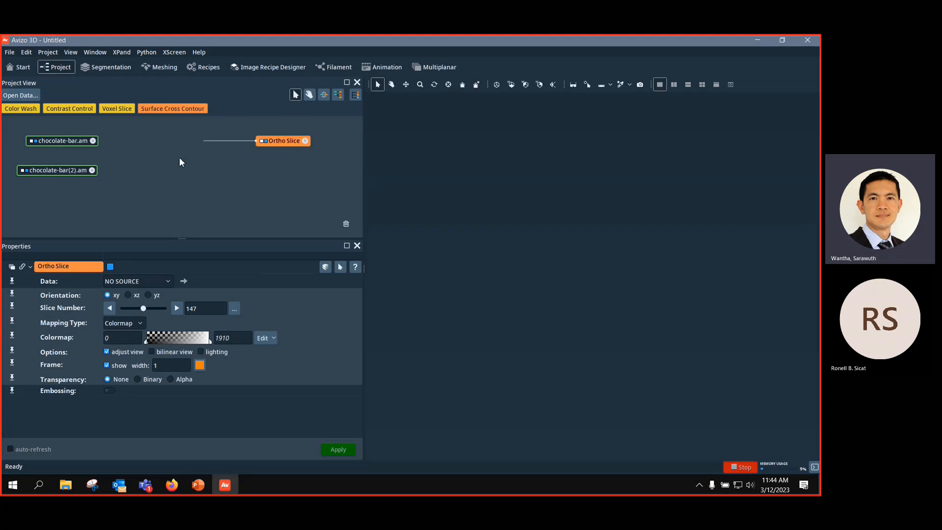
click(85, 143)
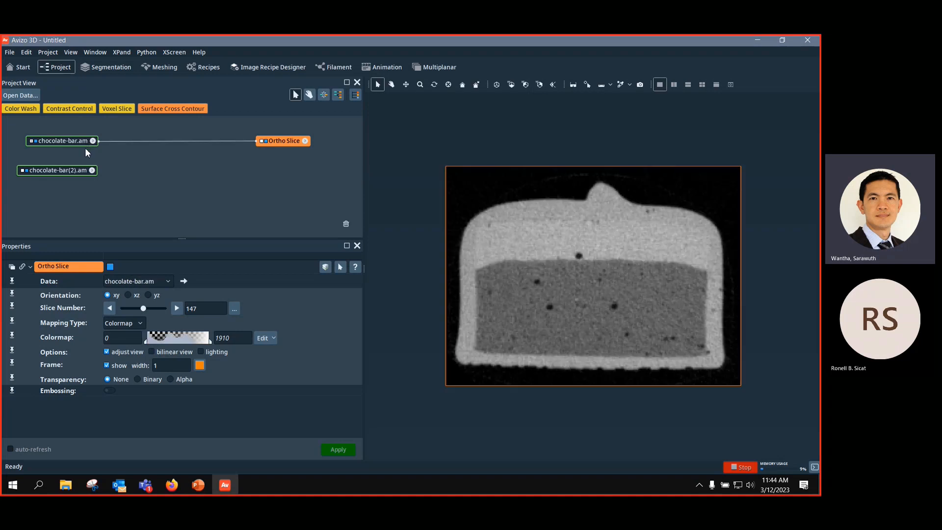
drag(113, 143, 89, 179)
drag(97, 142, 114, 163)
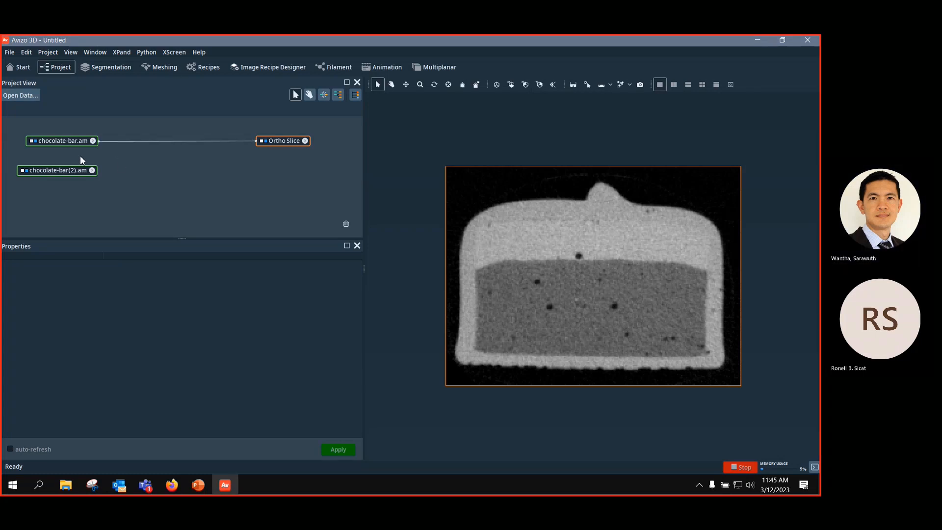
Step: Remove the duplicate dataset chocolate-bar(2).am from the project without saving it
click(68, 141)
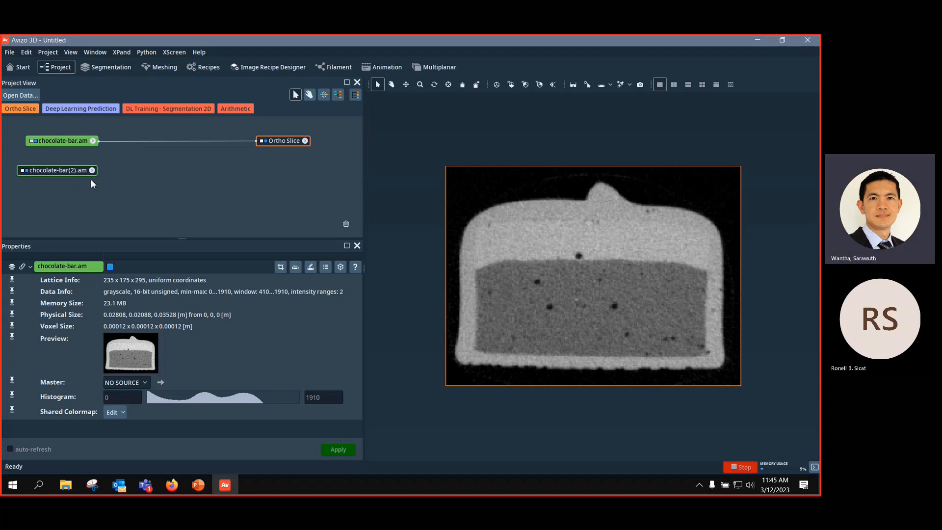
click(69, 172)
key(Delete)
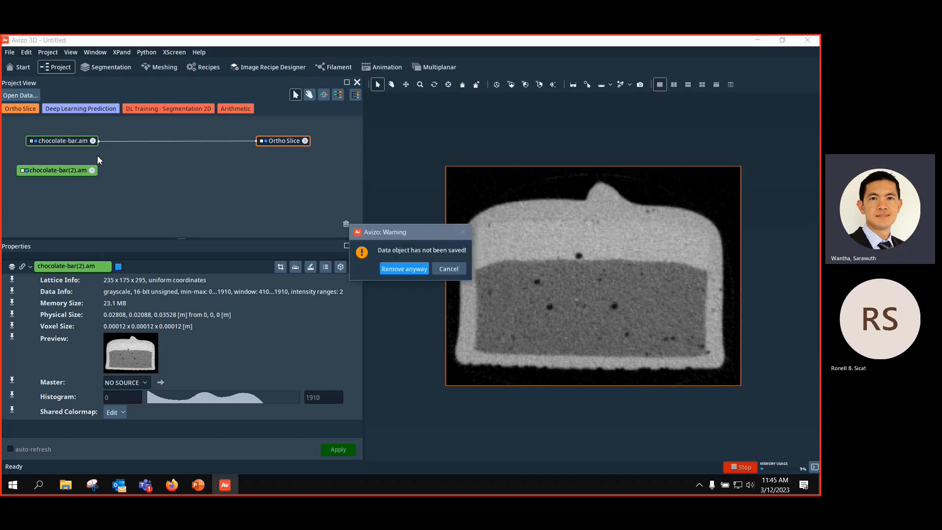
click(393, 268)
Step: Attach a Resample module from Compute > Volume Operations to chocolate-bar.am, and place its node below the Ortho Slice connection
right_click(69, 142)
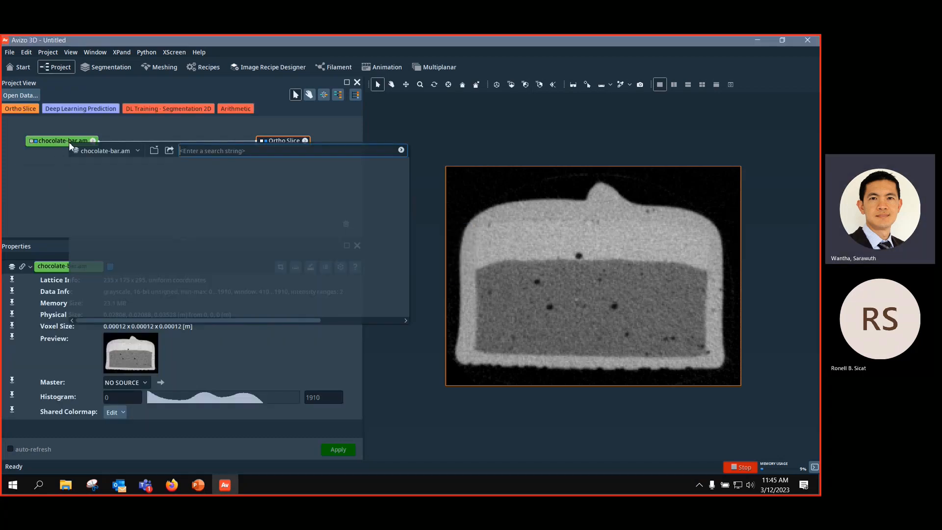
text(r)
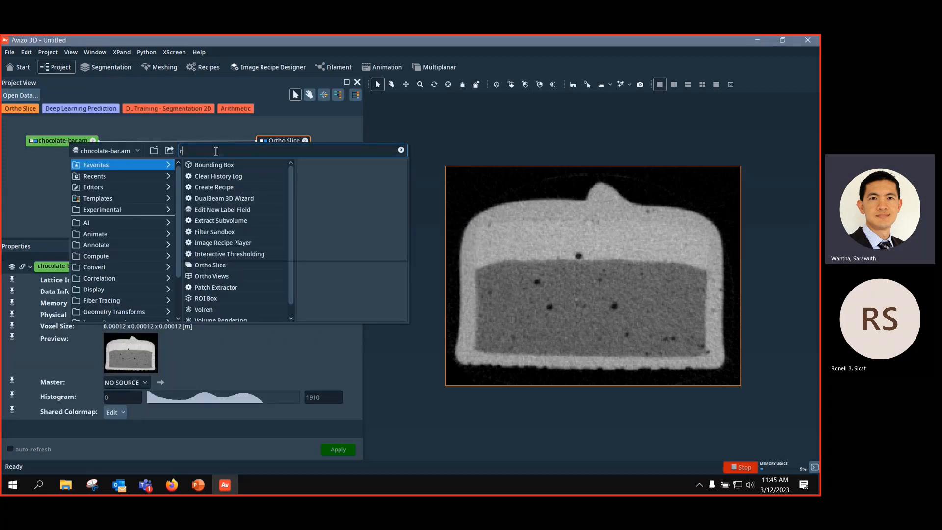
text(esampl)
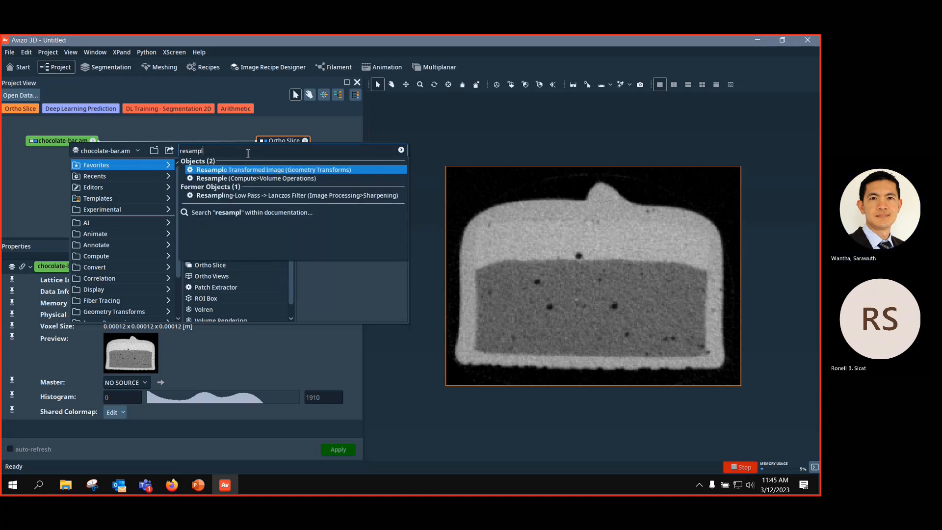
click(250, 178)
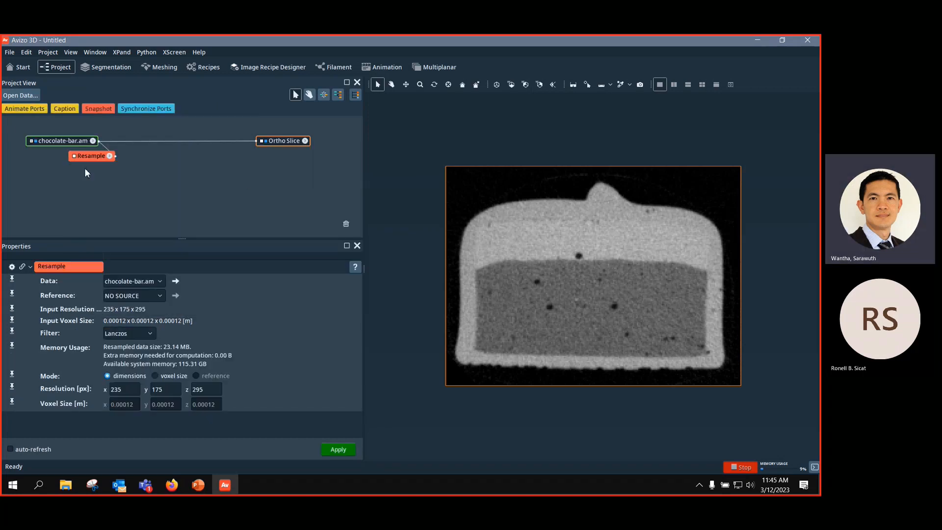
drag(90, 162, 175, 177)
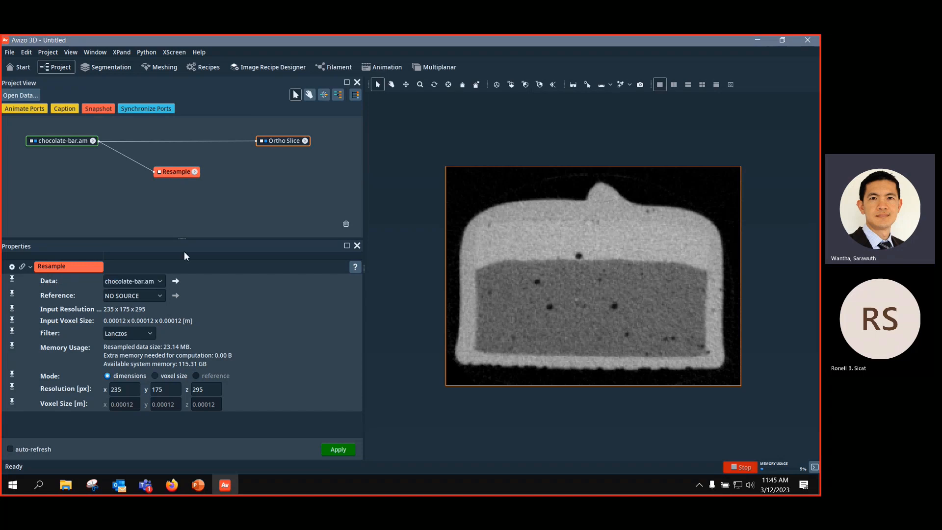
Step: Undock the Properties panel as a floating window and close it, and restore the default window layout
drag(184, 246, 187, 234)
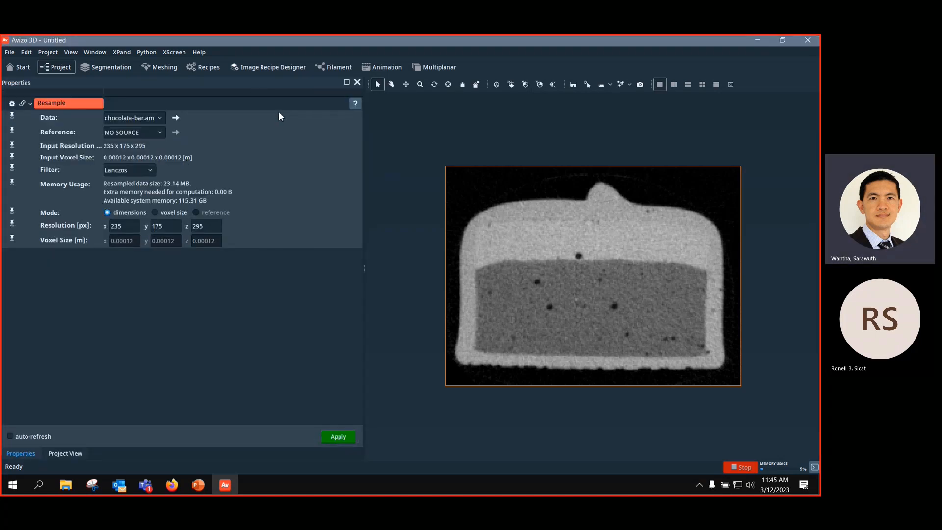
drag(214, 81, 536, 33)
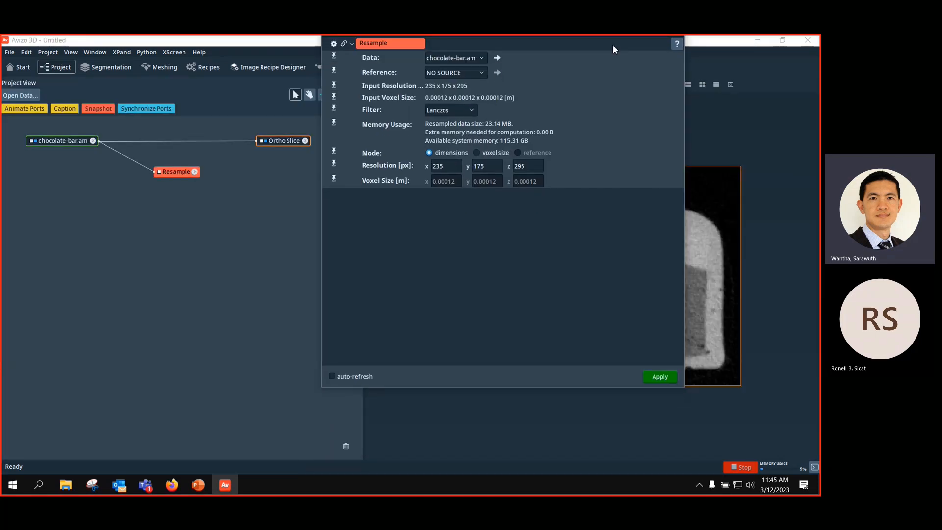
drag(620, 388, 623, 407)
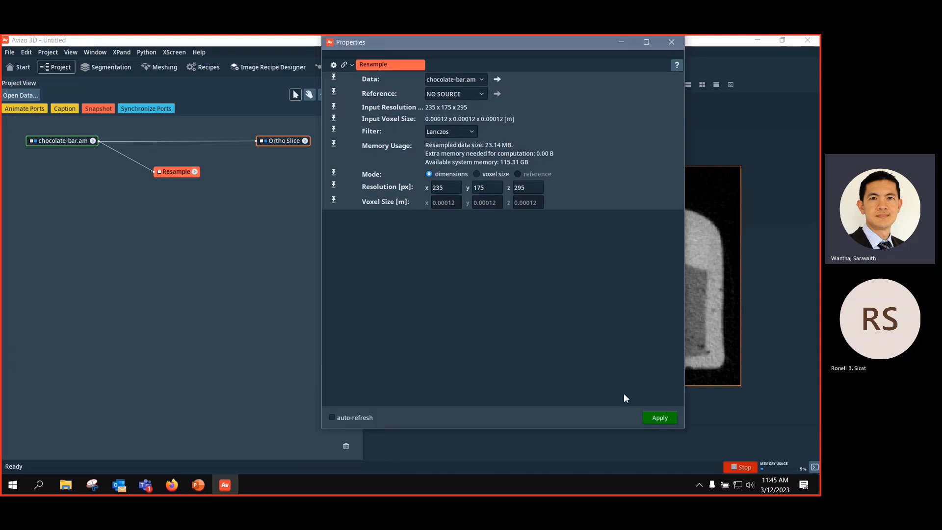
click(671, 42)
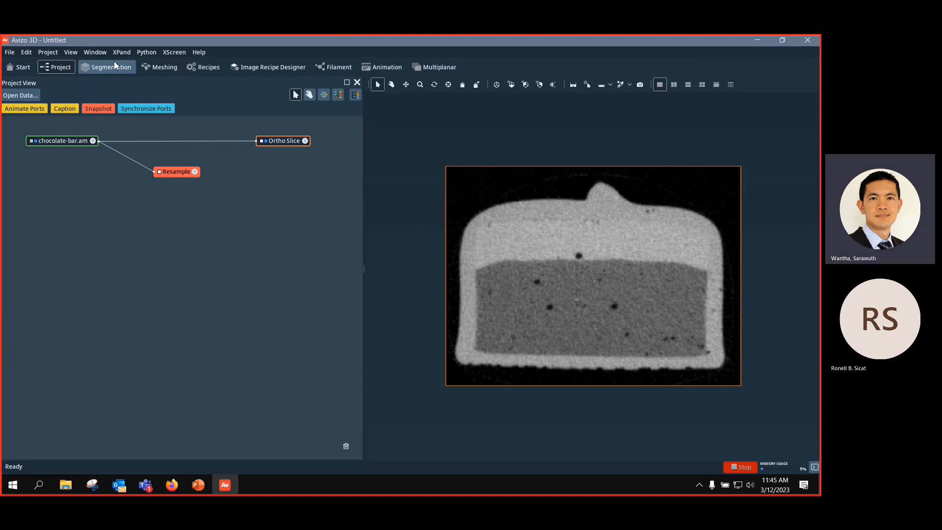
click(94, 52)
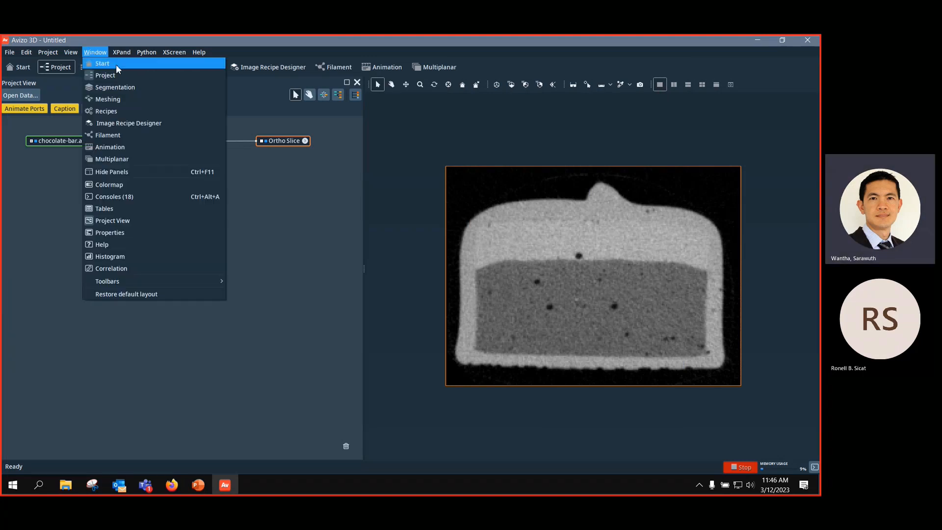
click(152, 296)
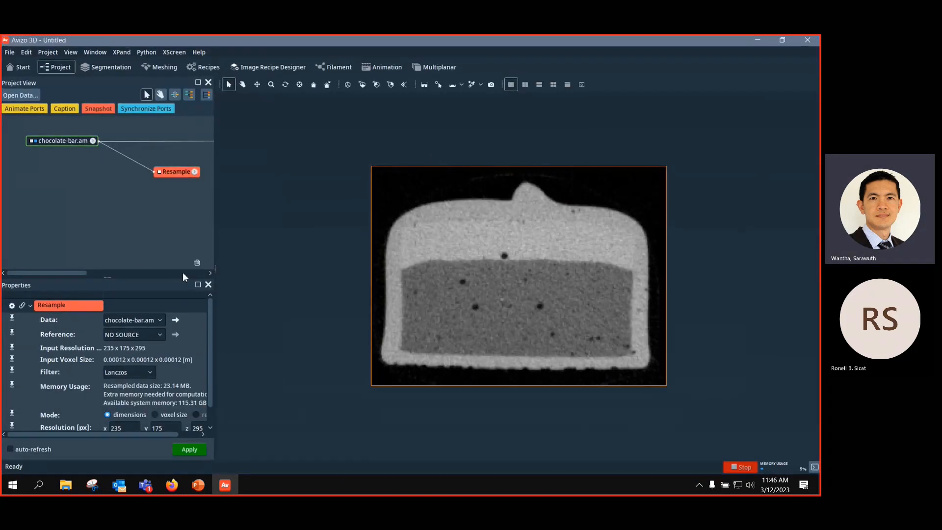
Step: Float the Properties panel over the viewer and close it, and restore the default layout again
drag(120, 275, 532, 304)
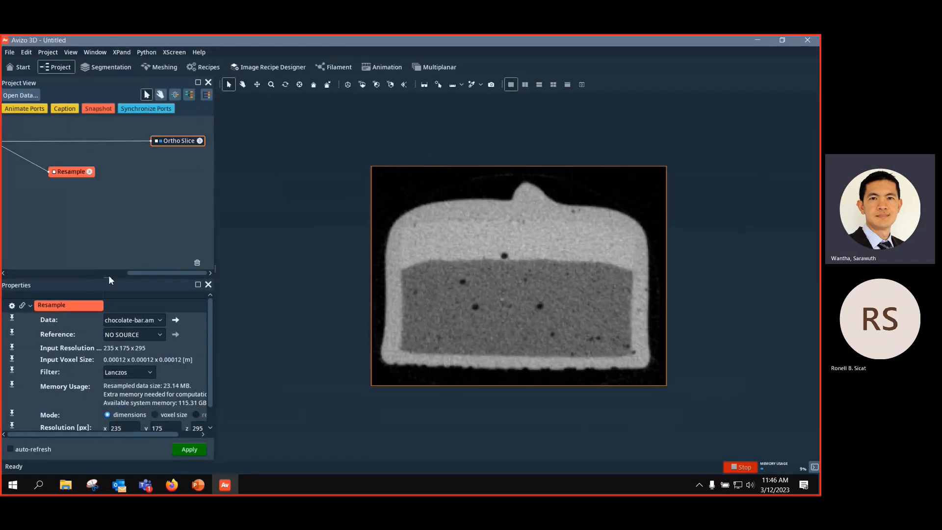
drag(90, 278, 386, 324)
drag(69, 323, 820, 307)
drag(758, 292, 506, 134)
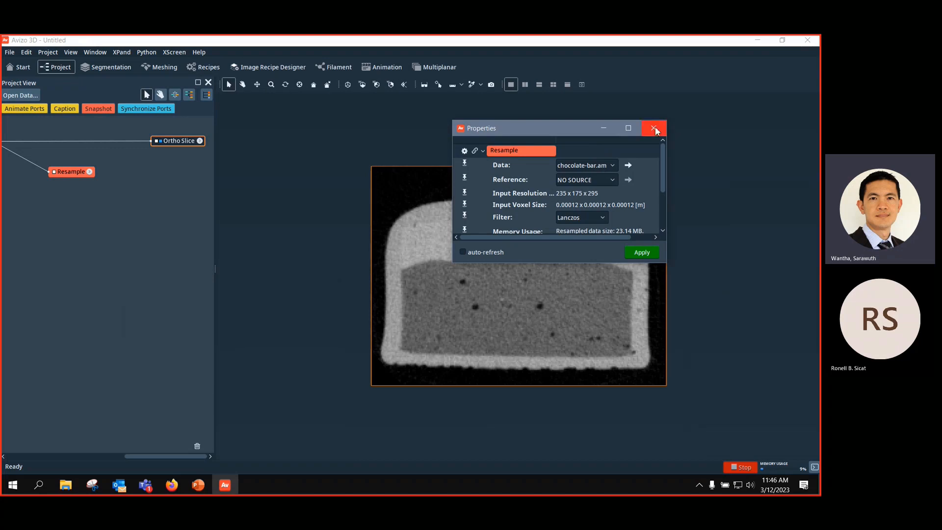
click(657, 129)
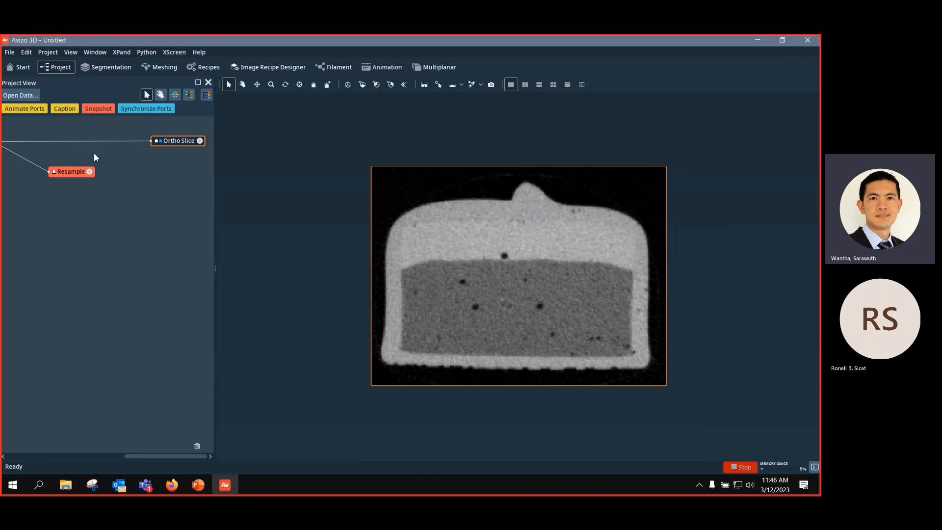
click(96, 52)
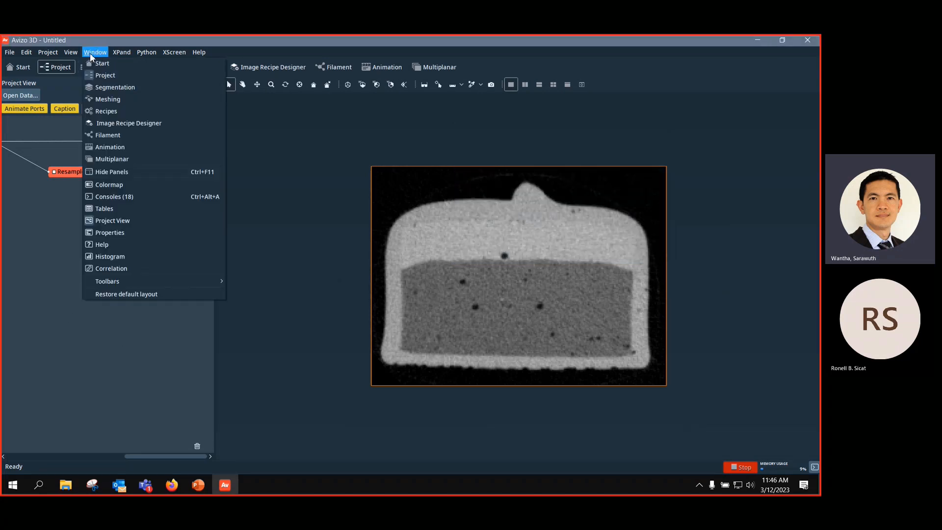
click(139, 295)
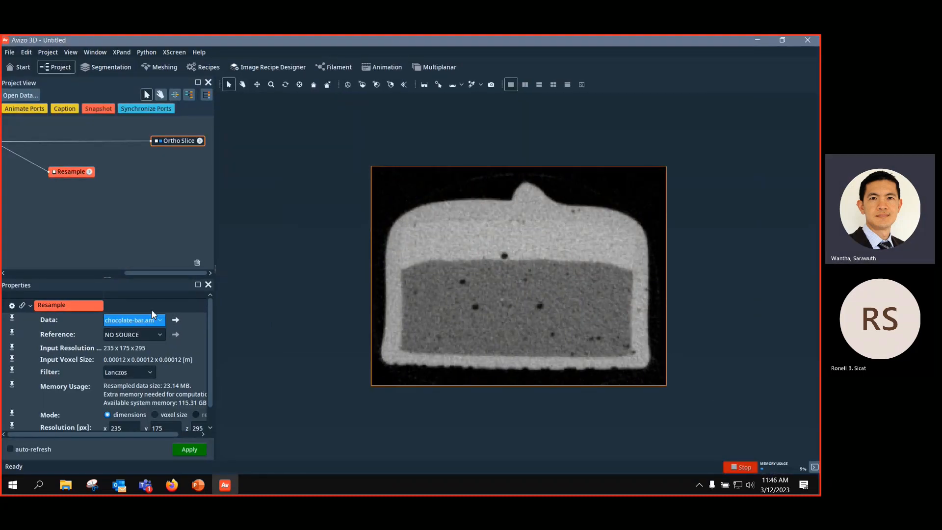
Step: Widen the Project View and Properties panels, and heighten Properties to fit all settings of the selected Resample module
drag(217, 269, 397, 284)
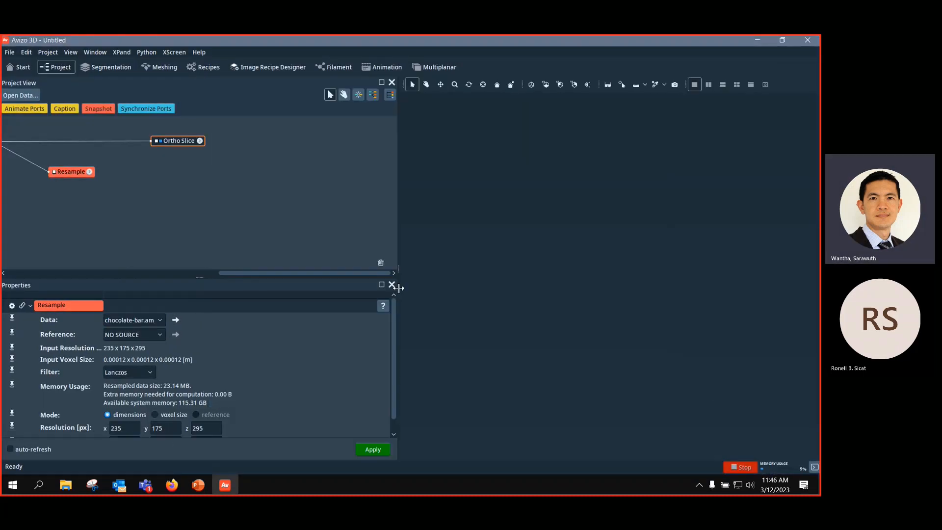
drag(301, 276, 49, 265)
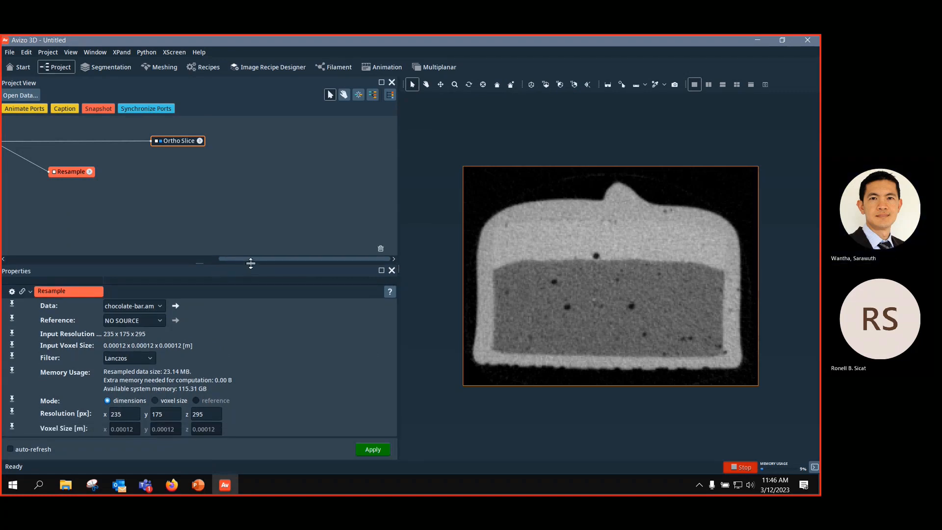
drag(333, 260, 122, 260)
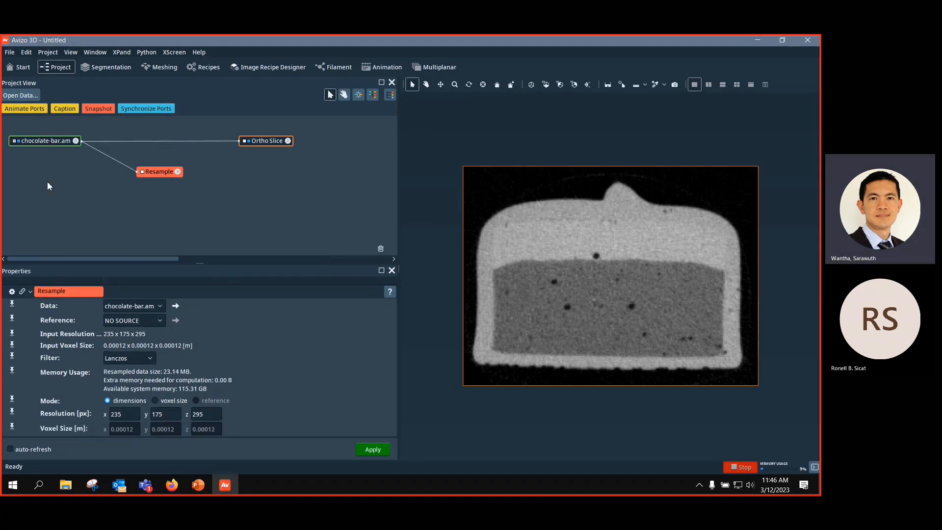
right_click(39, 144)
click(146, 127)
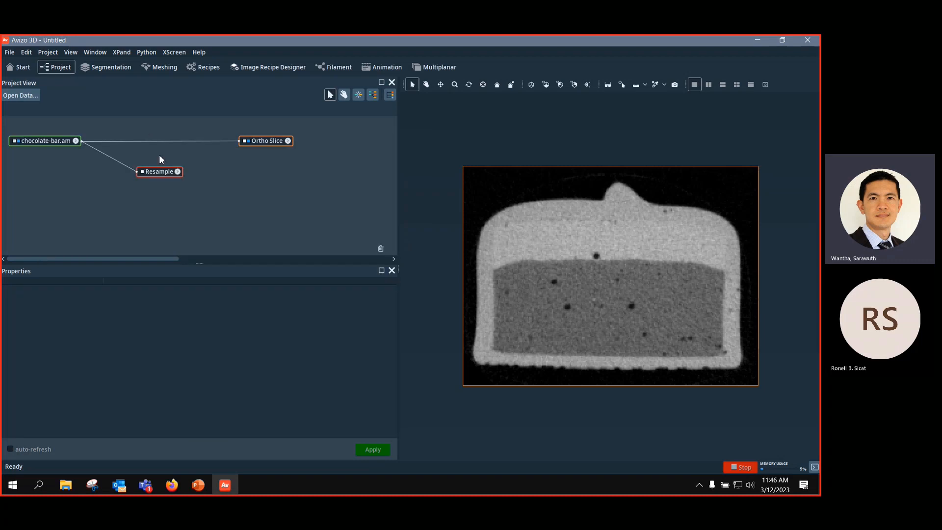
click(154, 173)
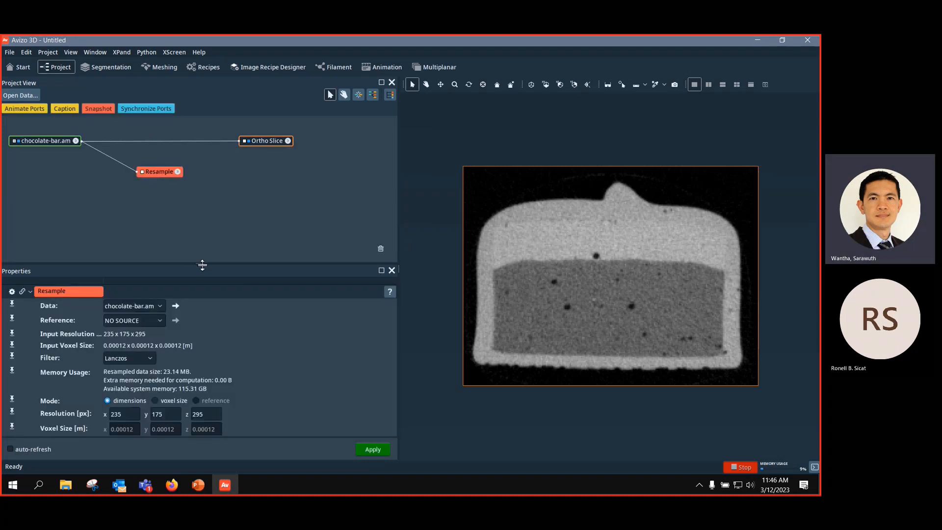
drag(202, 265, 215, 205)
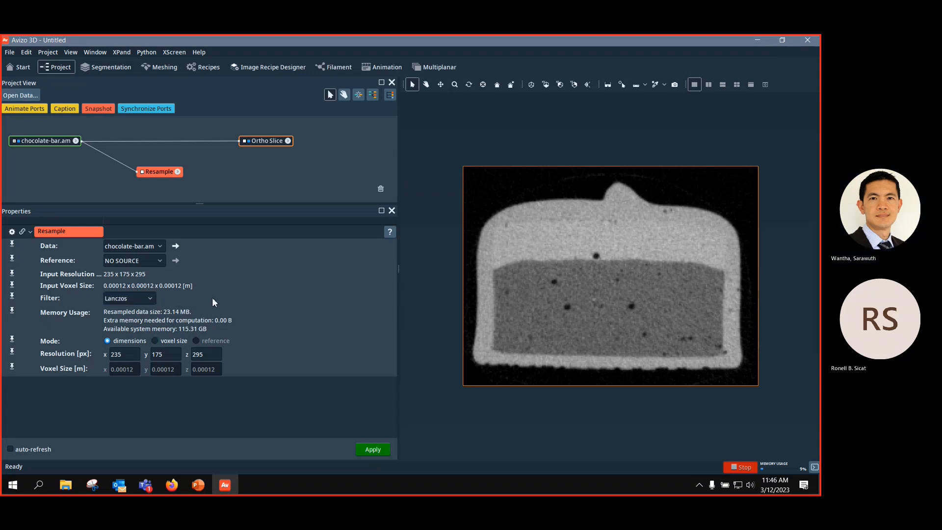
Step: Switch the Resample mode to voxel size, and delete the Resample module from the project
click(157, 343)
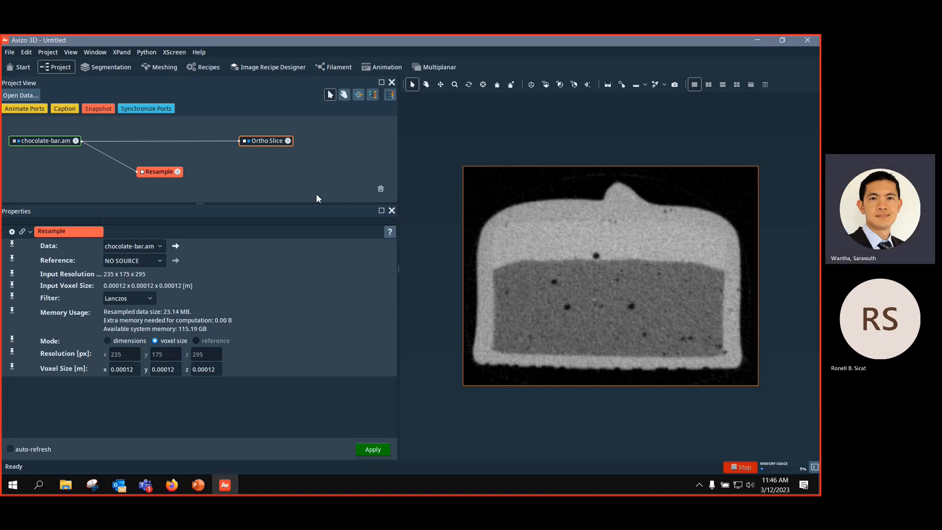
key(Delete)
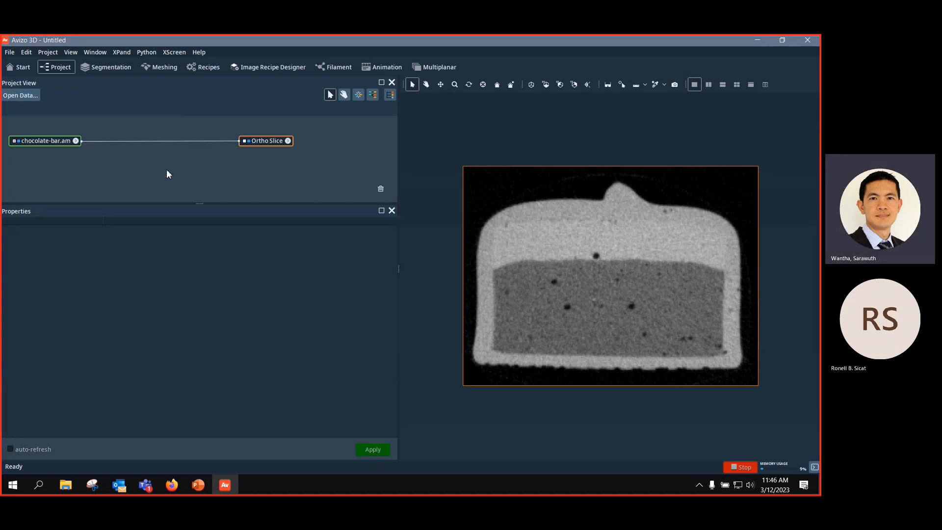
Step: Attach a Convert Image Type module to chocolate-bar.am and place it between the data object and Ortho Slice
click(39, 140)
right_click(39, 140)
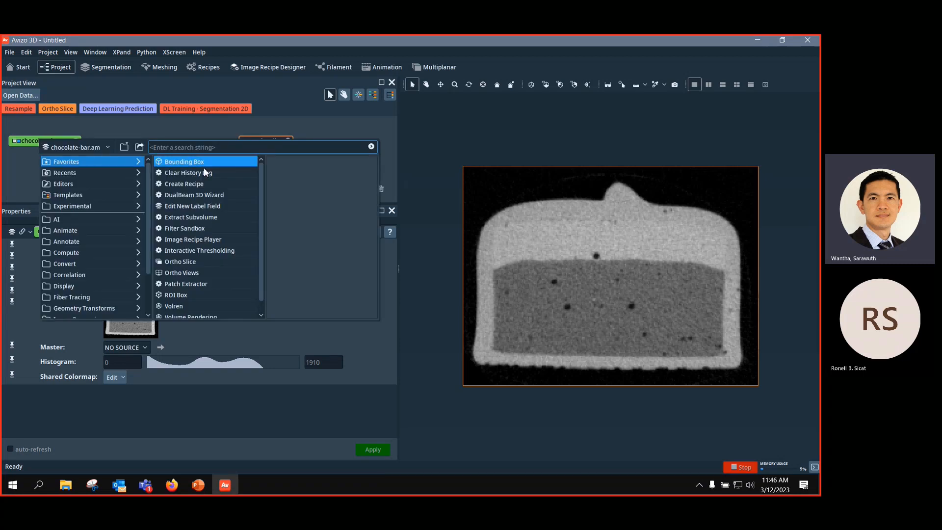
text(conert)
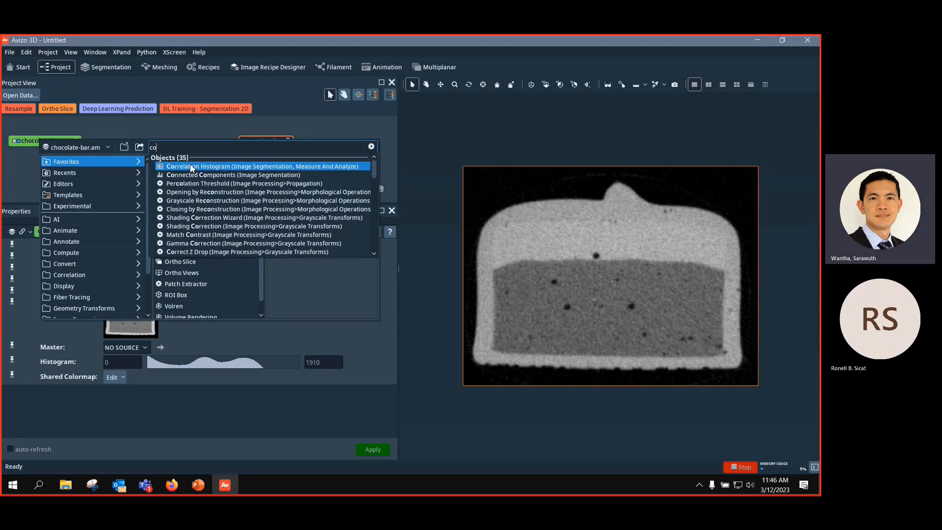
key(BackSpace)
key(BackSpace)
key(BackSpace)
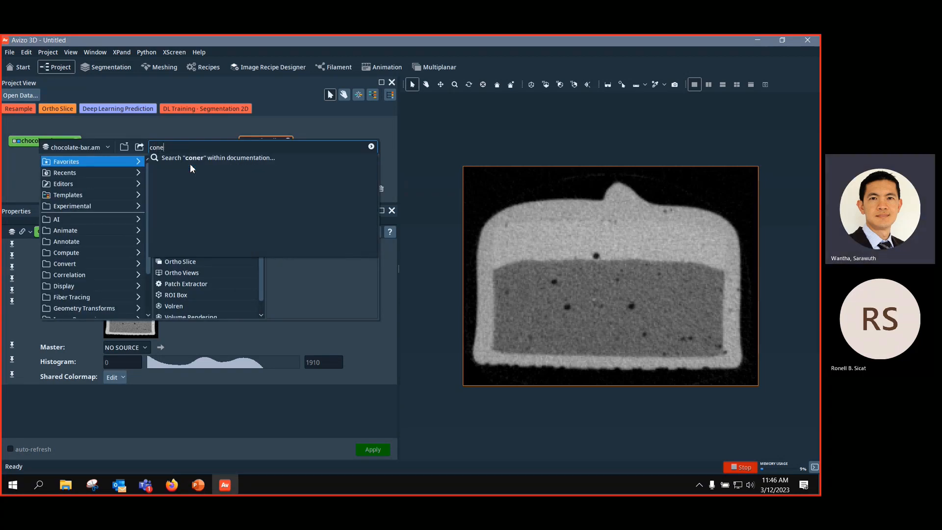
text(ver)
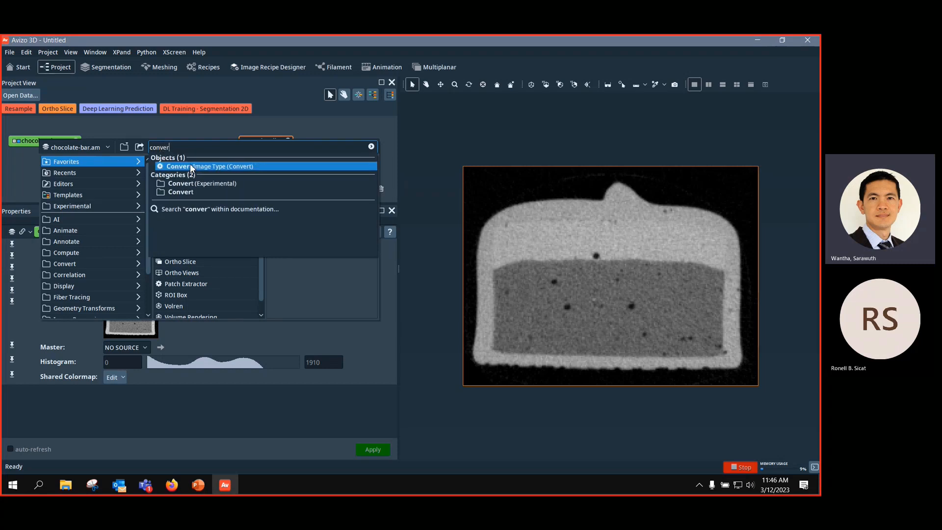
text(t)
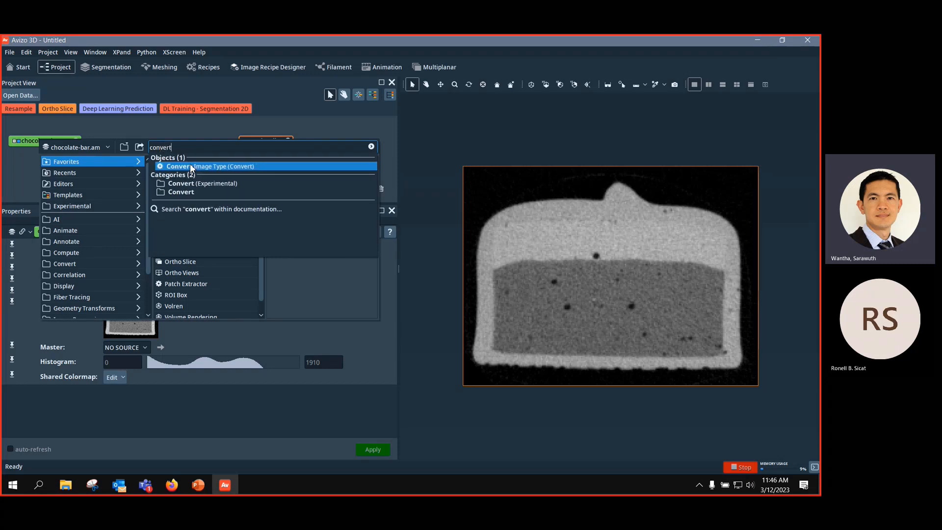
click(265, 167)
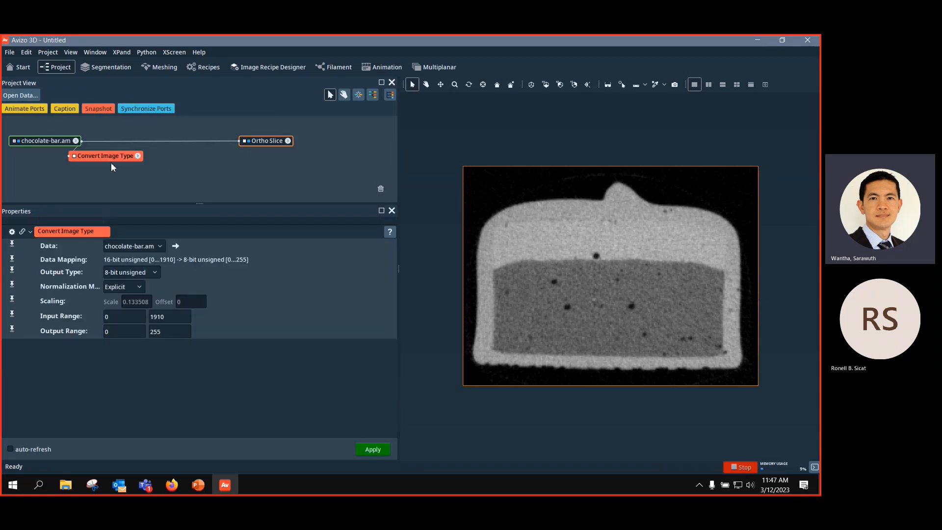
drag(111, 158, 147, 156)
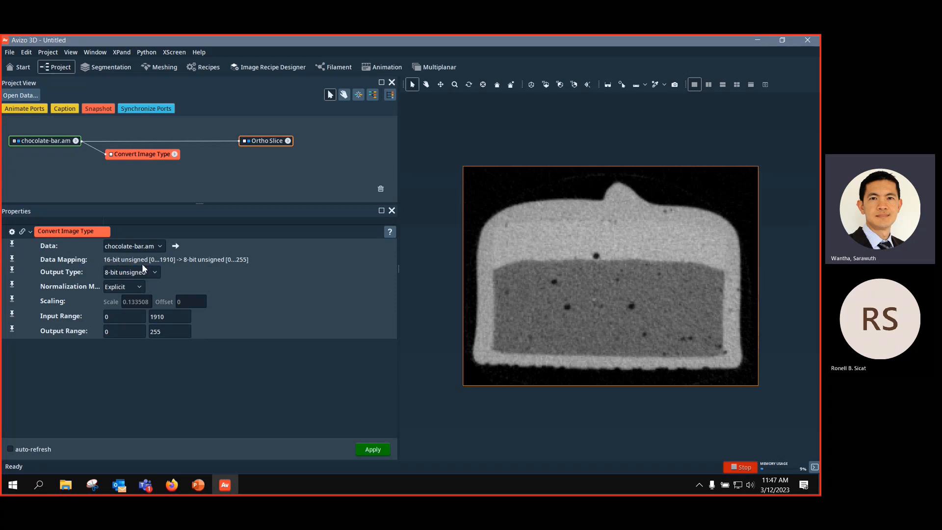
Step: Convert chocolate-bar.am to 8-bit unsigned, and compare the properties of the original and converted data
click(156, 273)
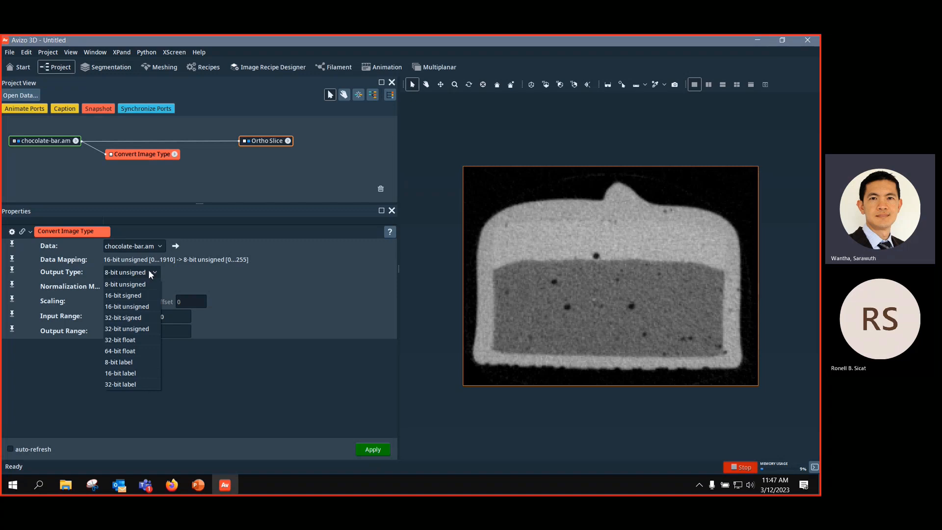
click(144, 283)
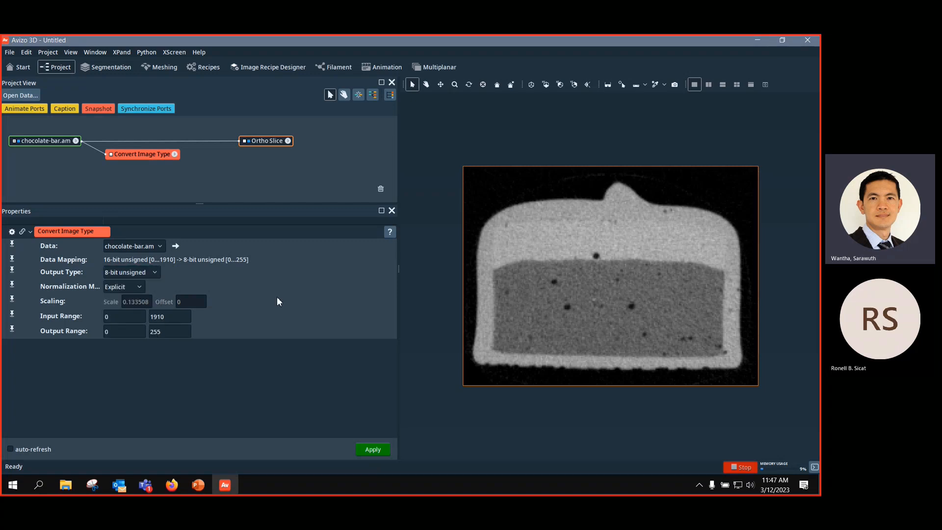
click(378, 451)
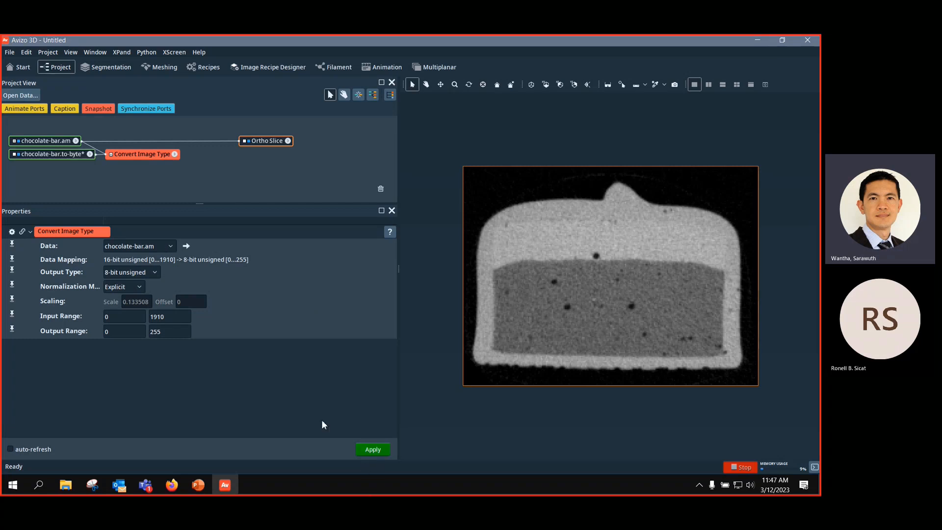
drag(67, 156, 64, 175)
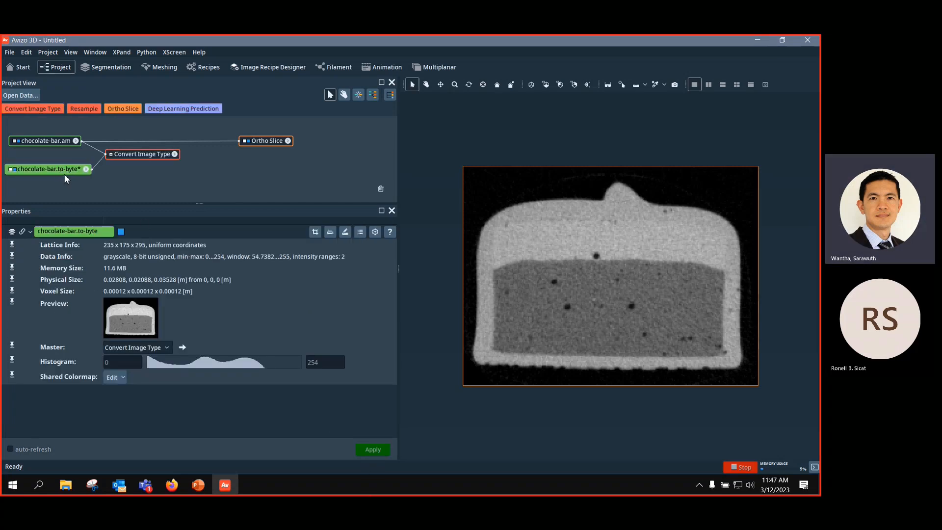
click(57, 141)
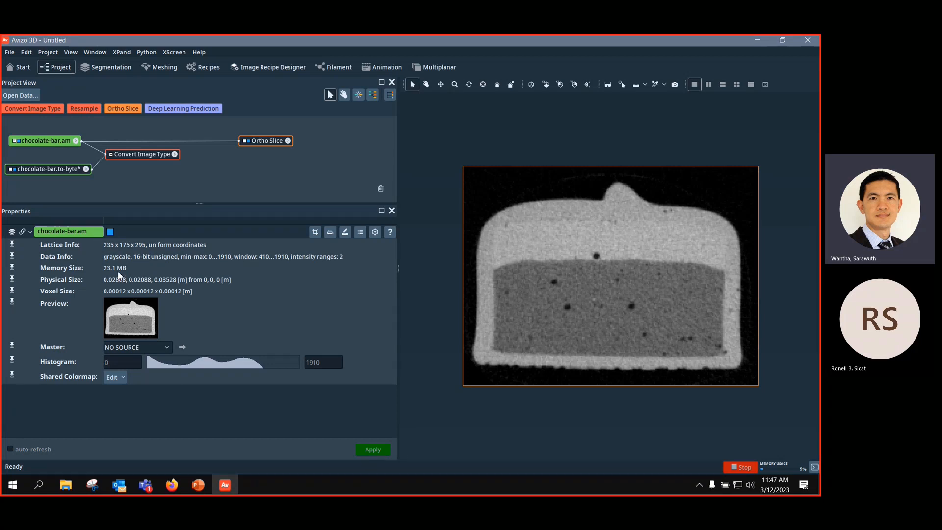
click(52, 167)
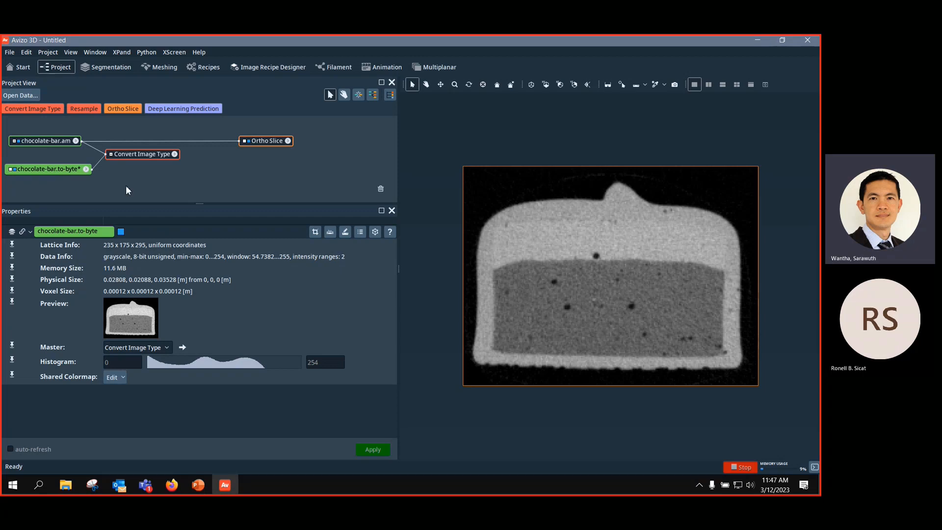
Step: Delete the Convert Image Type module and the unsaved converted data object from the project
drag(140, 156, 137, 166)
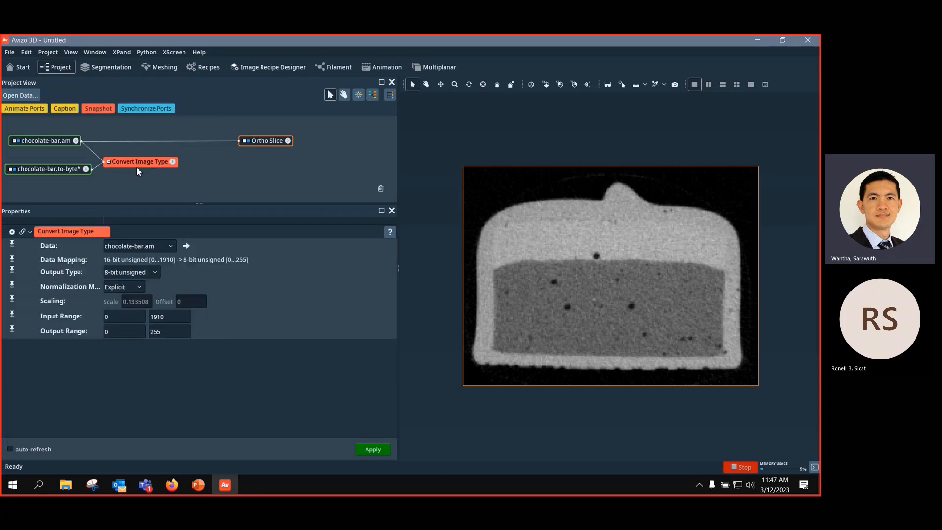
key(Delete)
click(69, 168)
key(Delete)
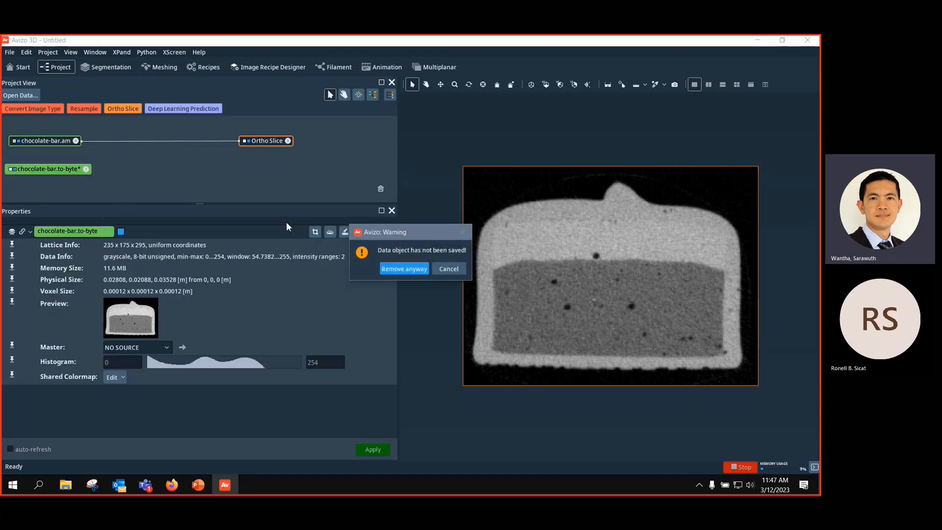
click(411, 270)
Step: Disconnect the Ortho Slice module from the chocolate-bar.am data
click(268, 143)
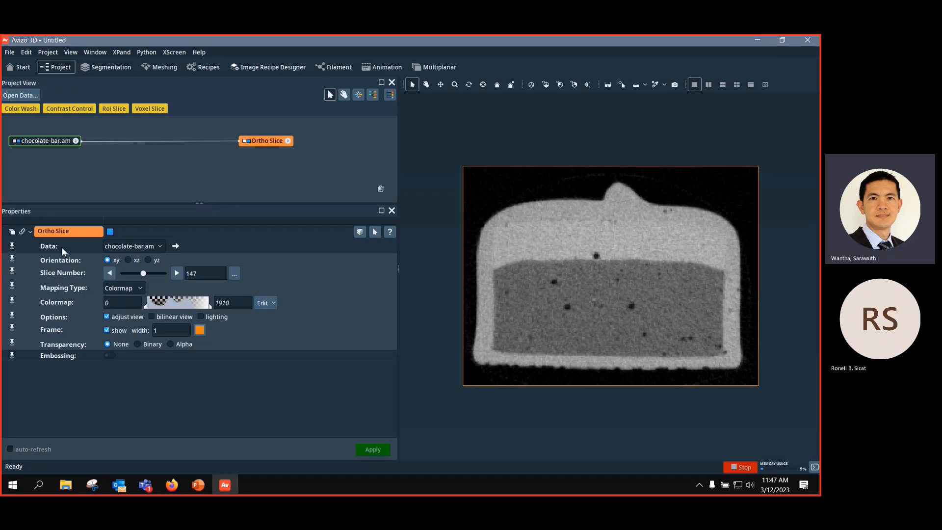
click(132, 245)
click(139, 273)
drag(175, 142, 127, 140)
Step: Reconnect the Data port of the Ortho Slice module to chocolate-bar.am
click(245, 143)
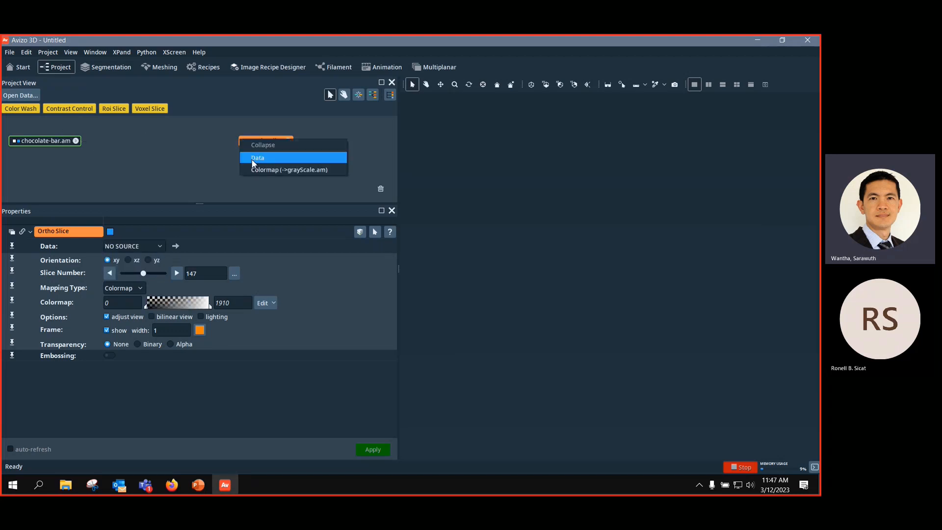
click(241, 125)
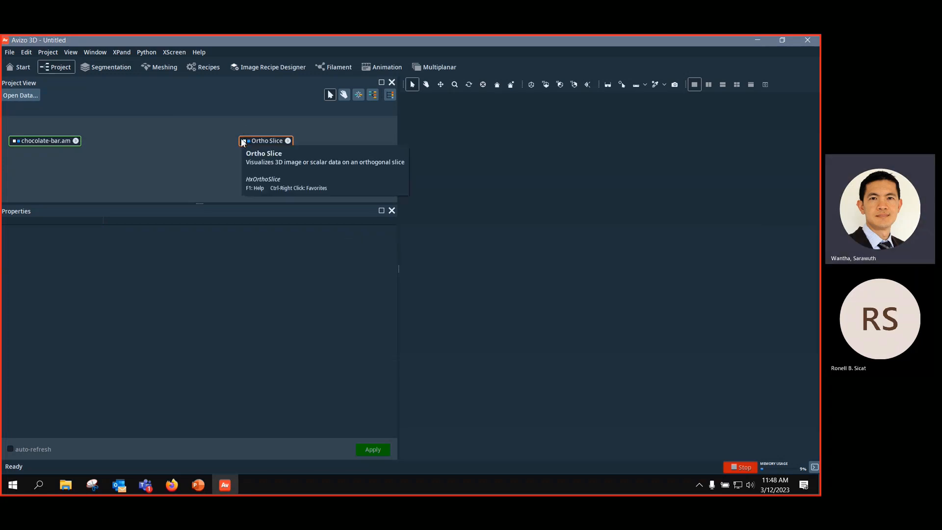
click(243, 142)
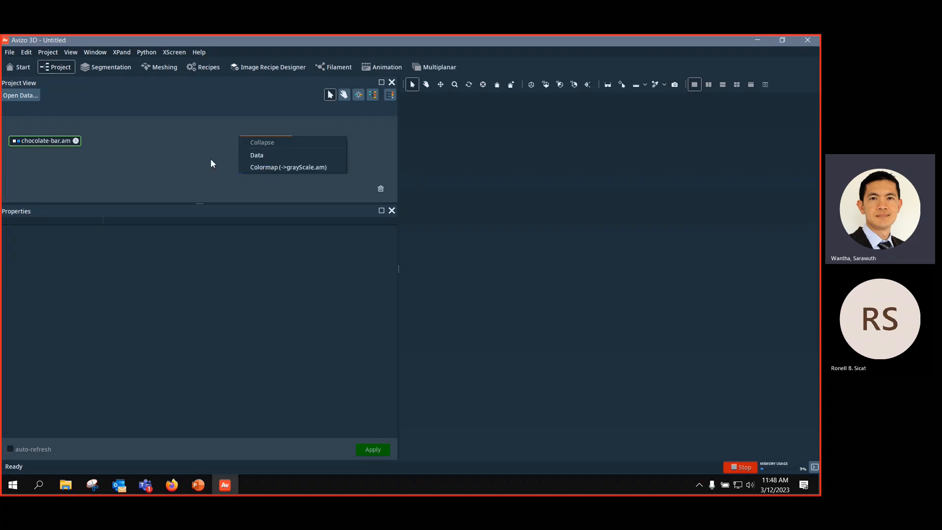
click(224, 174)
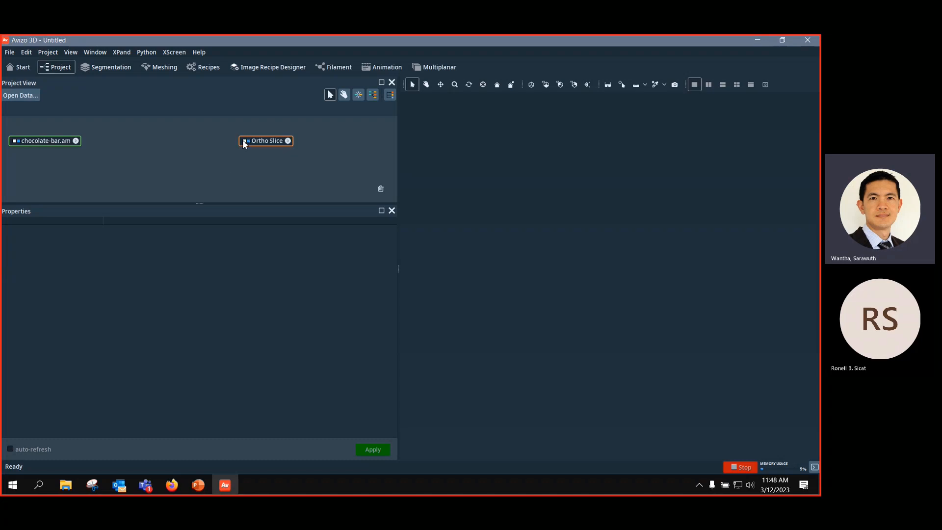
click(243, 140)
click(242, 129)
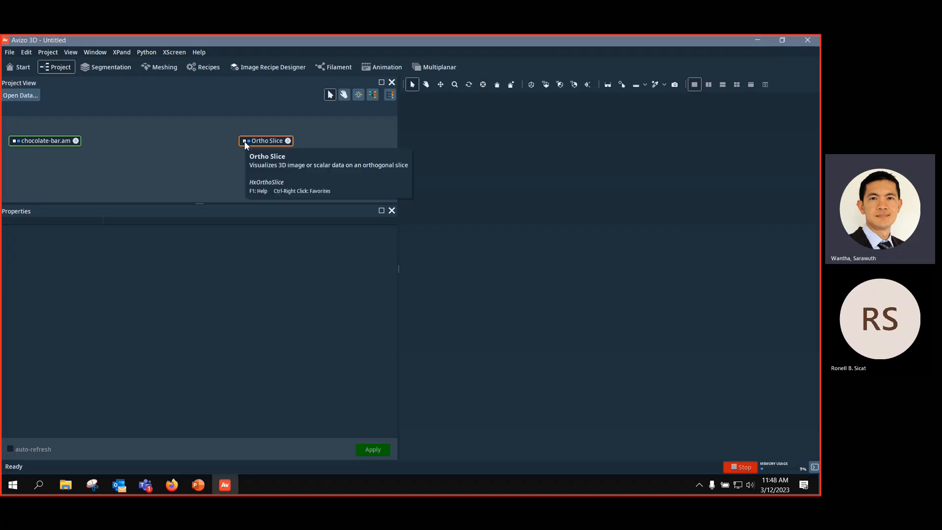
click(246, 144)
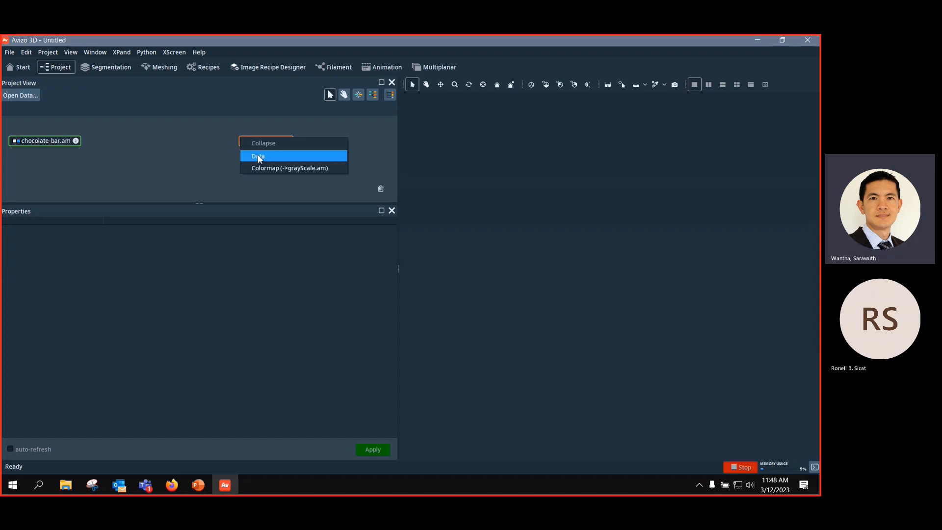
click(262, 157)
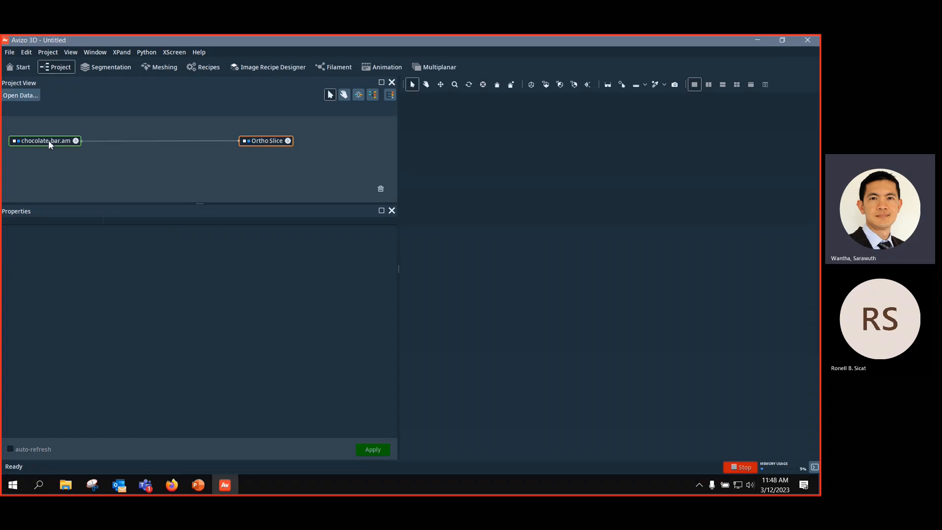
click(49, 141)
Step: View the Ortho Slice repeatedly in the xy, xz and yz orientations, ending on xy
click(273, 143)
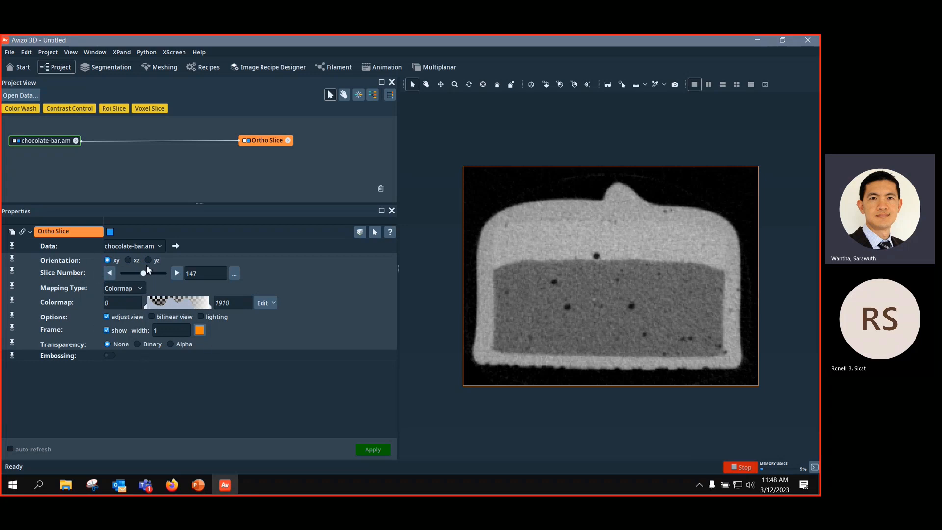
click(128, 260)
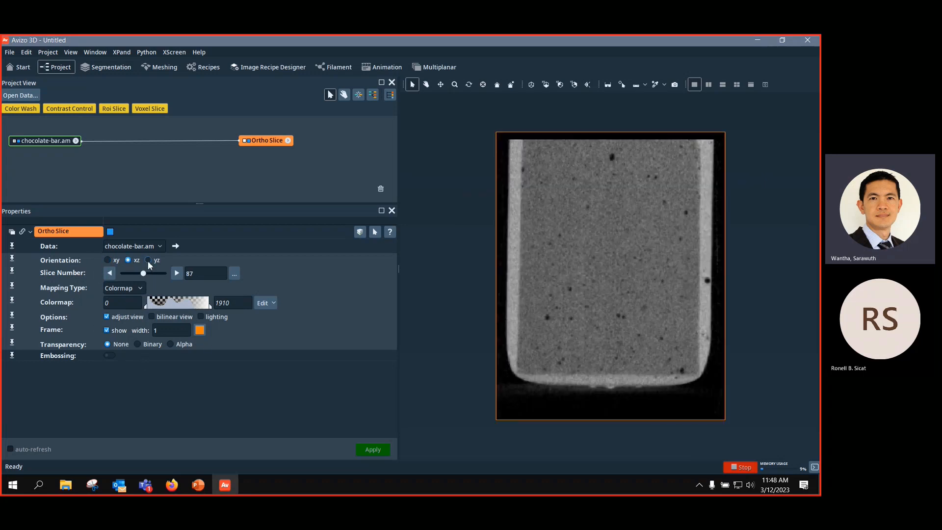
click(148, 260)
click(107, 260)
click(127, 260)
click(148, 261)
click(111, 261)
click(132, 261)
click(151, 261)
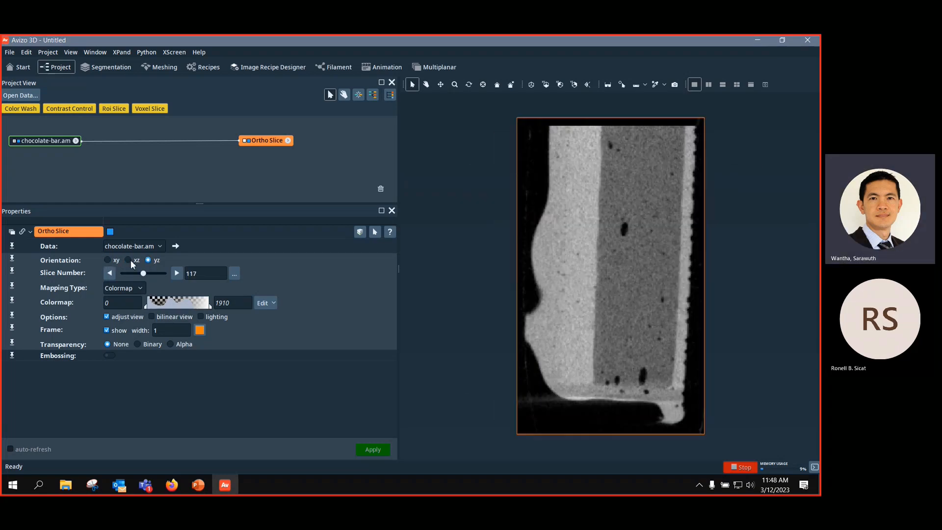
click(111, 260)
click(134, 260)
click(150, 261)
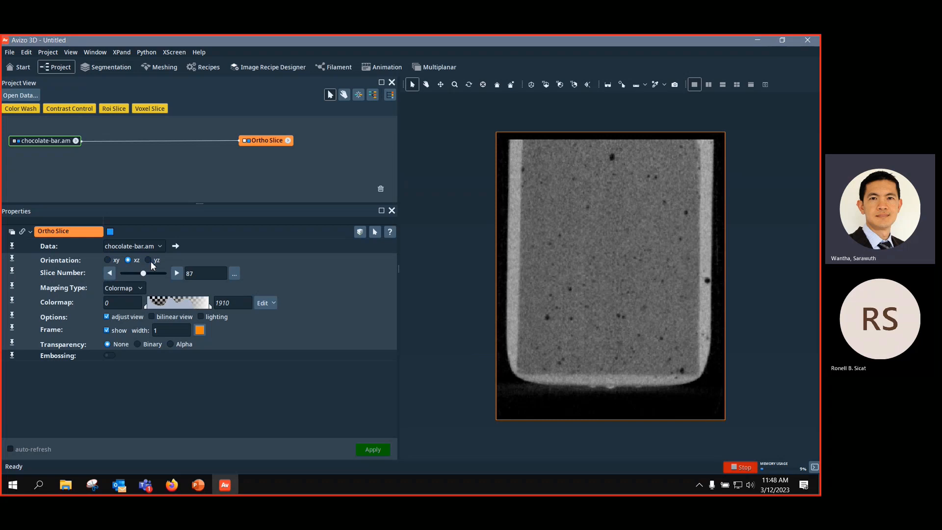
click(108, 261)
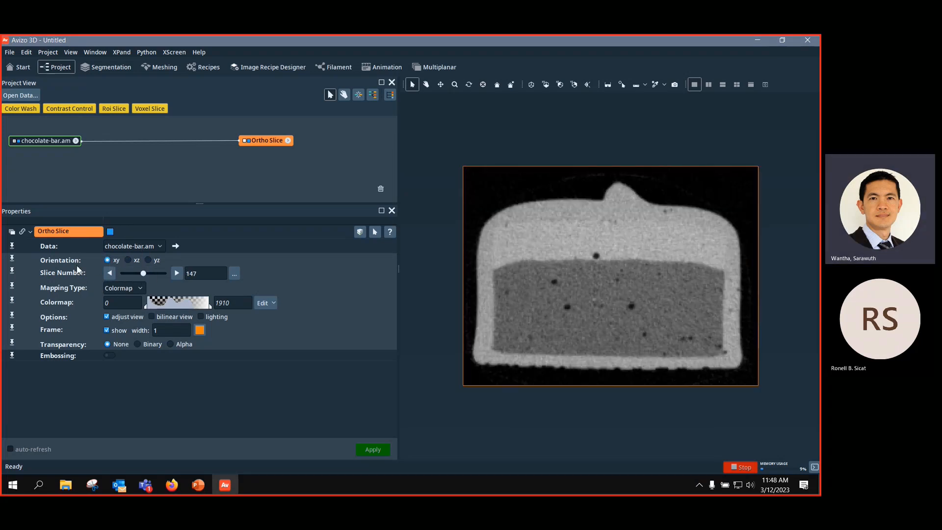
Step: Move the Ortho Slice to slice number 240, and switch its mapping type to Histogram
mouse_move(149, 276)
mouse_down()
mouse_move(170, 275)
mouse_move(108, 275)
mouse_move(170, 282)
mouse_move(115, 277)
mouse_move(158, 276)
mouse_up()
click(139, 288)
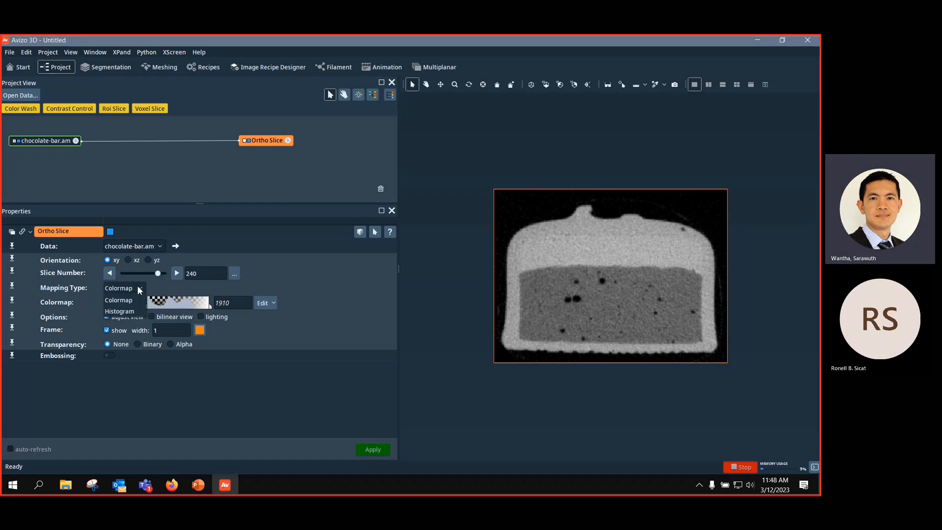
click(127, 312)
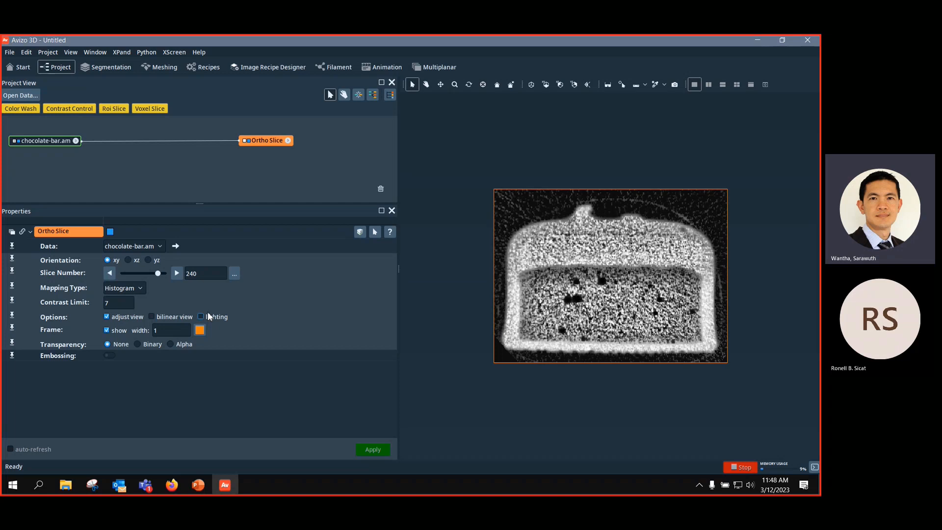
Step: Set the Ortho Slice mapping type to Colormap, and lower the colormap's upper limit to 1675
click(143, 290)
click(137, 300)
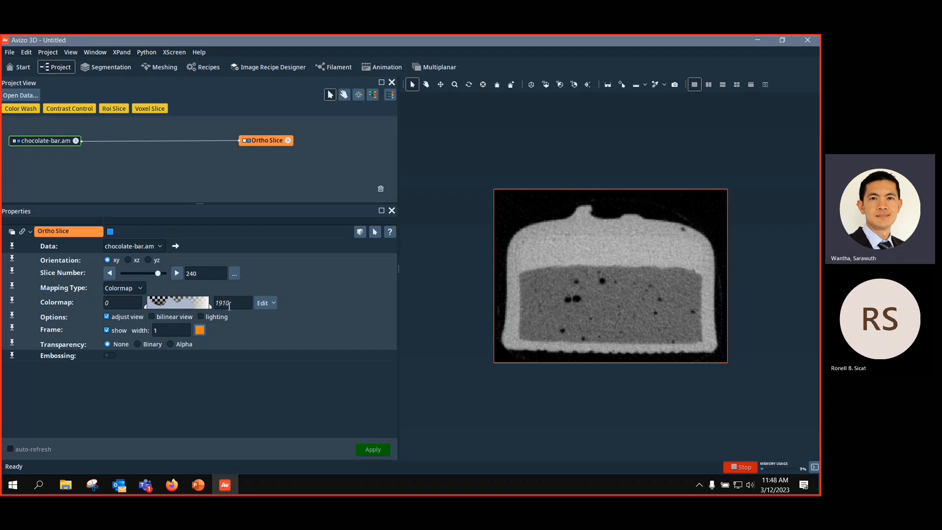
mouse_move(210, 308)
mouse_down()
mouse_move(188, 308)
mouse_move(221, 311)
mouse_move(205, 311)
mouse_up()
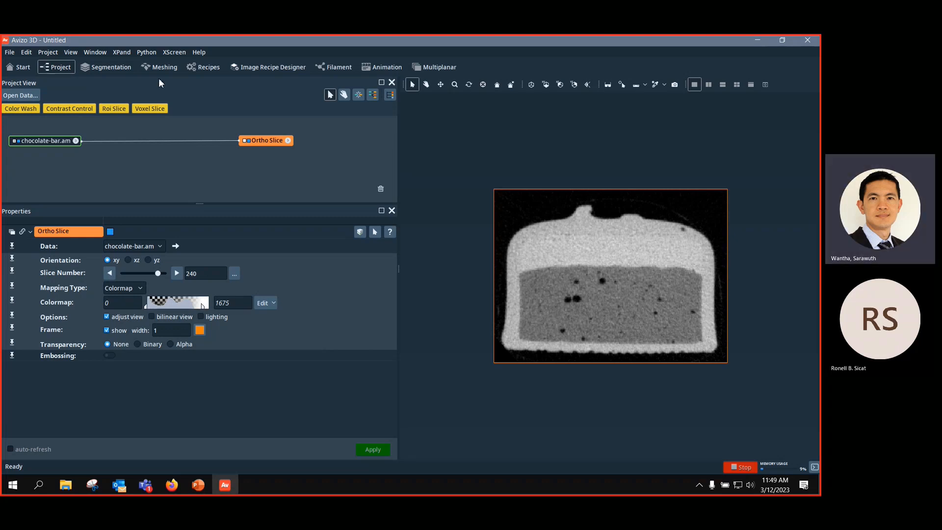
Step: Restore the default window layout
click(95, 53)
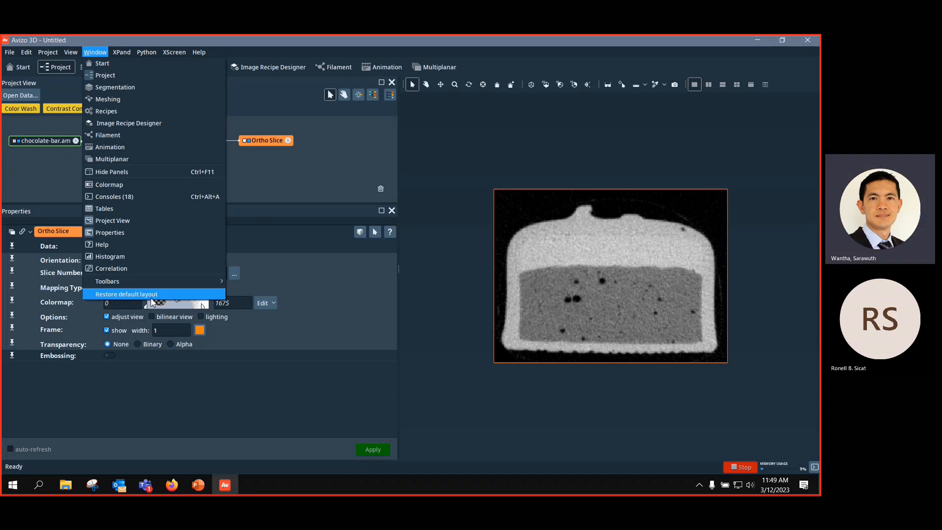
key(ctrl)
key(ctrl)
key(ctrl)
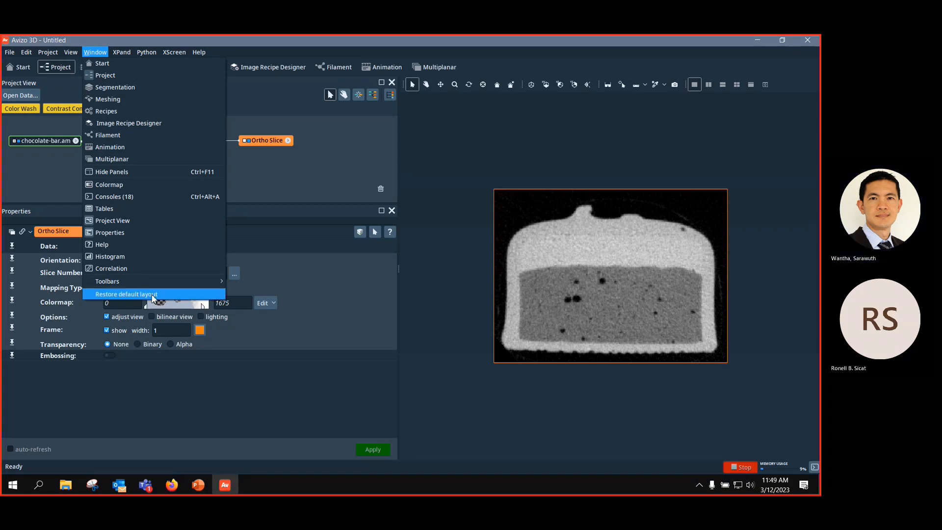
click(154, 294)
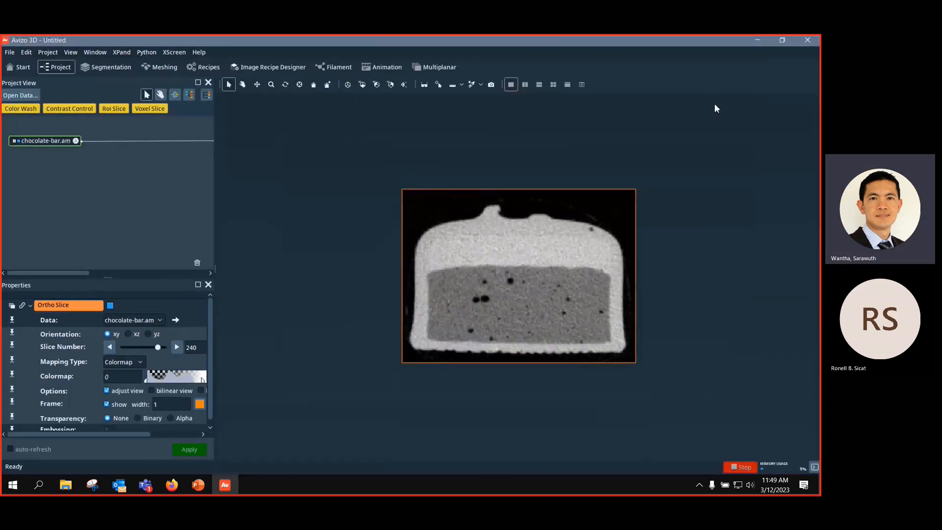
Step: Widen the Project View and Properties area, and check the data info of chocolate-bar.am before returning to the Ortho Slice settings
drag(214, 267, 316, 272)
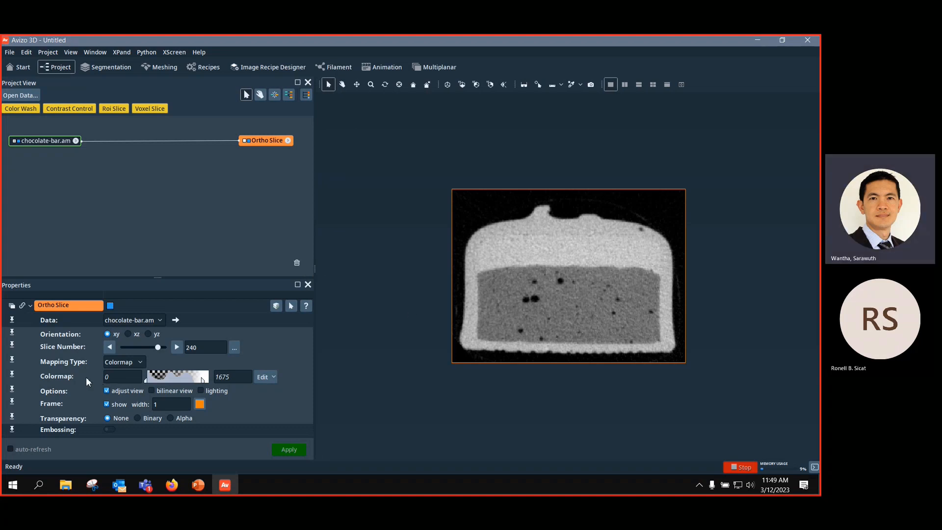
click(40, 142)
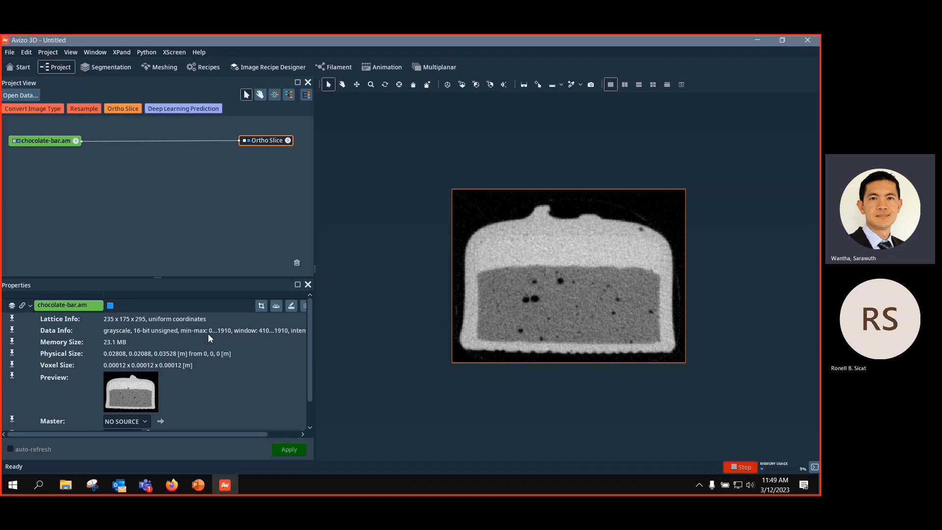
click(223, 334)
click(261, 335)
click(273, 143)
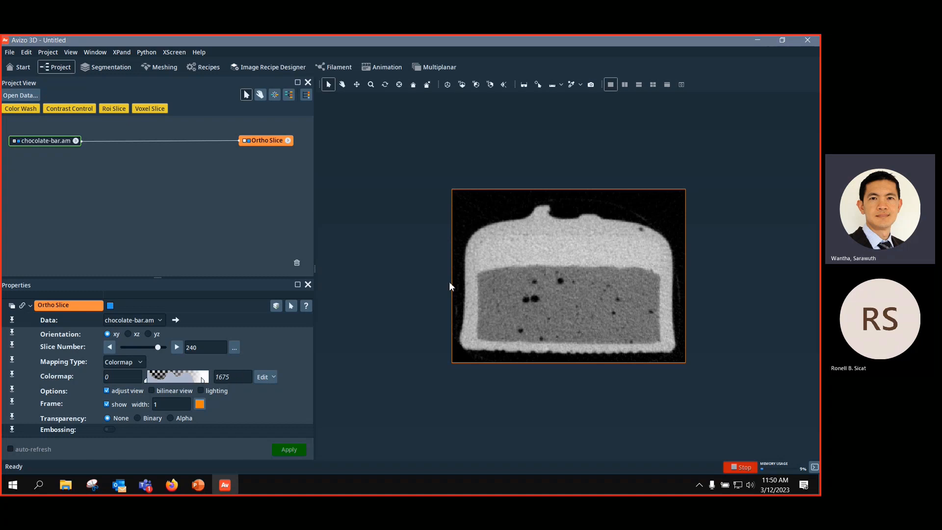
click(54, 141)
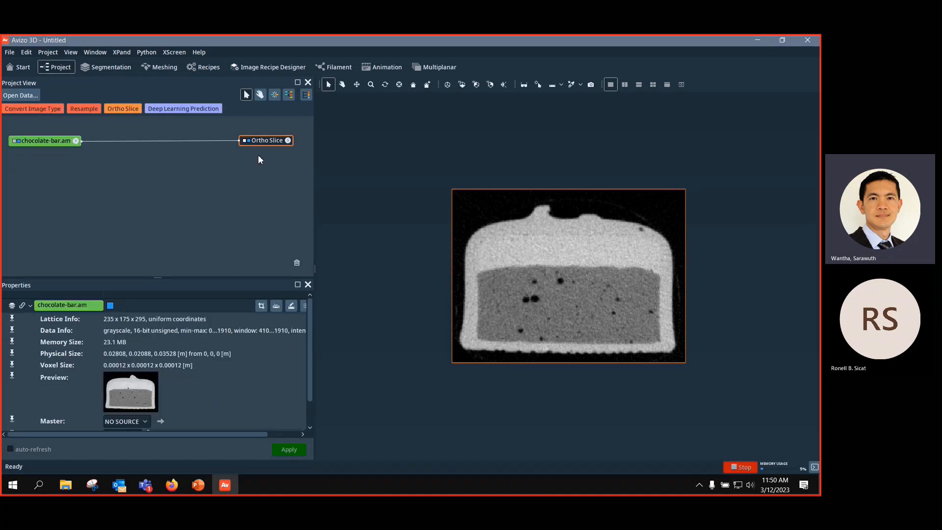
click(259, 141)
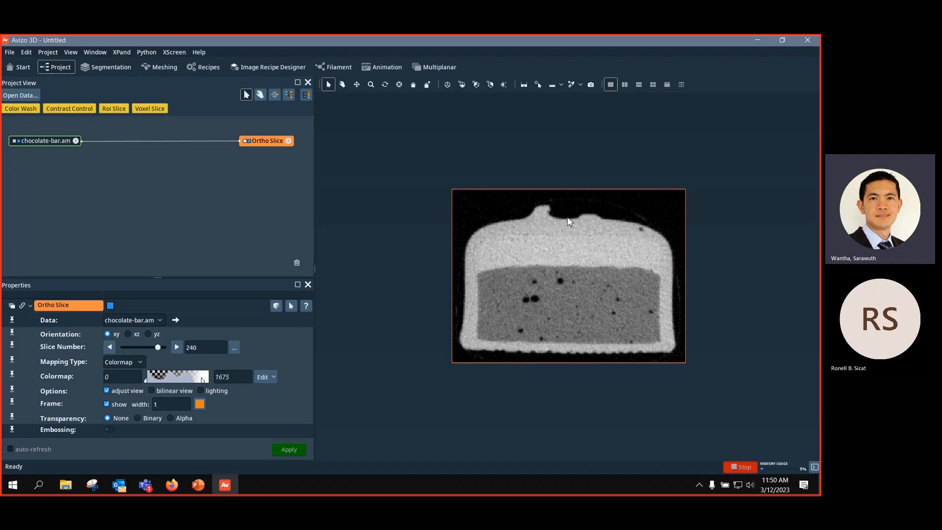
Step: Set the lower limit of the Ortho Slice colormap to 410, trying -78 in between
drag(127, 380, 90, 378)
text(410)
key(Return)
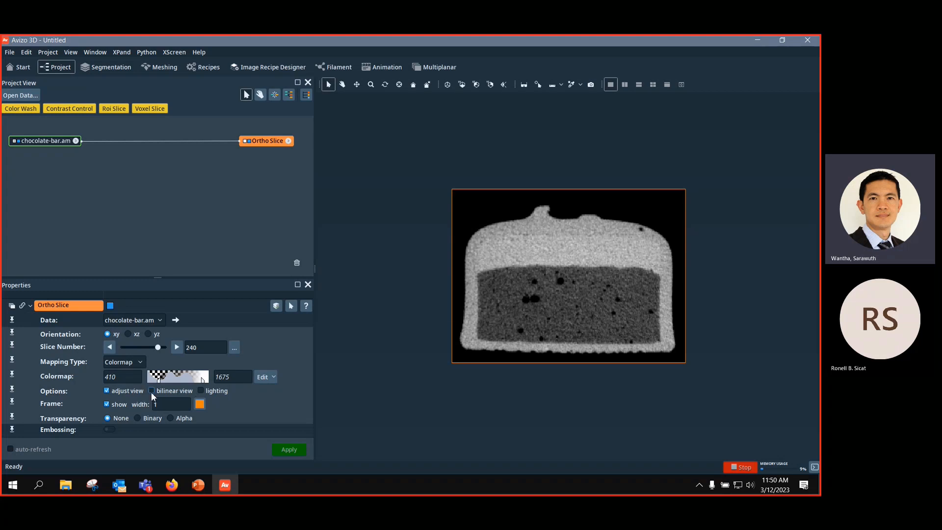
drag(158, 381, 143, 382)
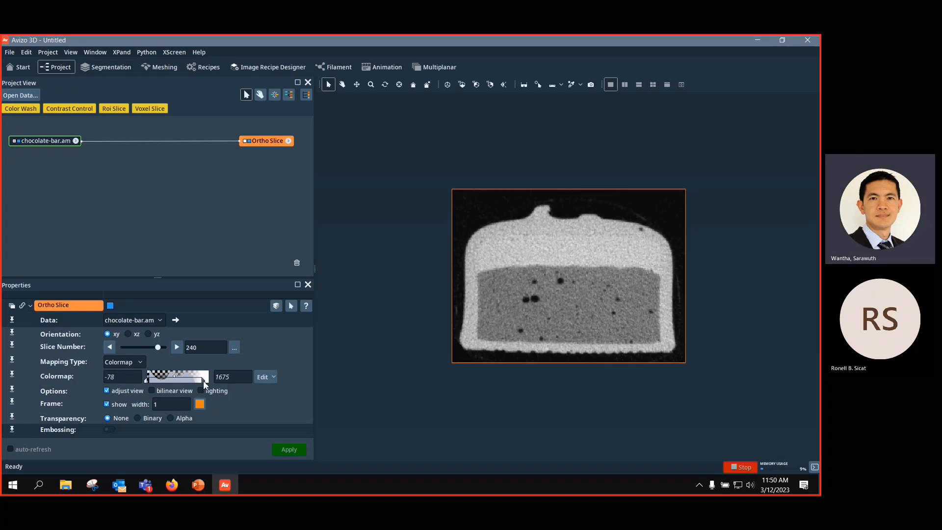
double_click(128, 377)
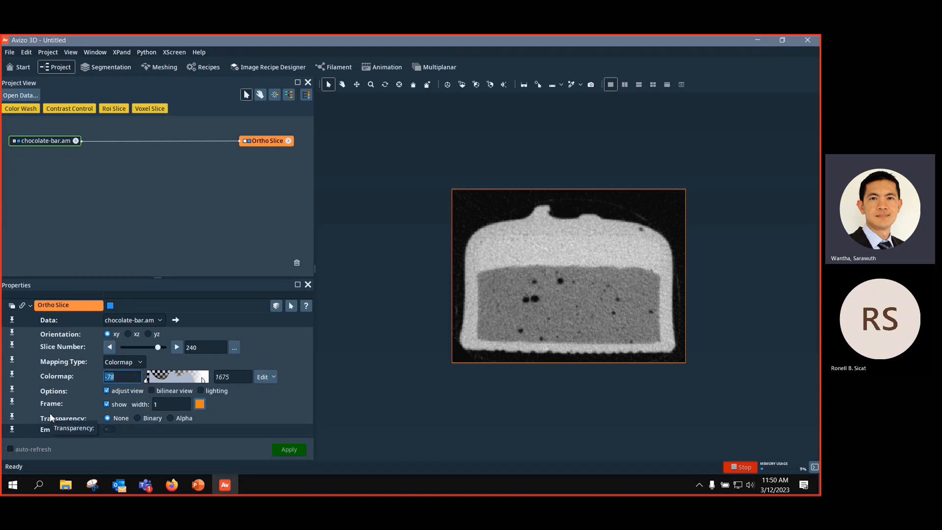
text(410)
key(Return)
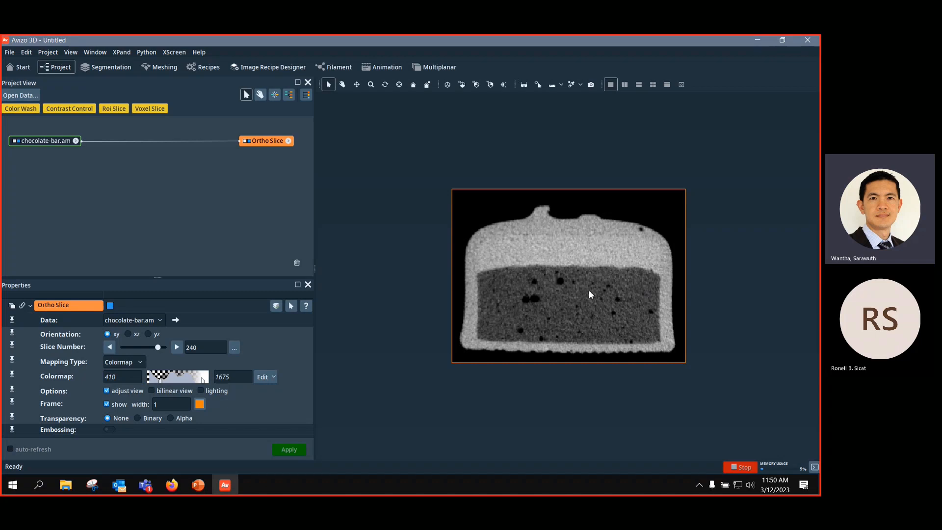
Step: Lower the colormap's lower limit to -92, and set it to 500
double_click(138, 382)
drag(160, 382, 145, 387)
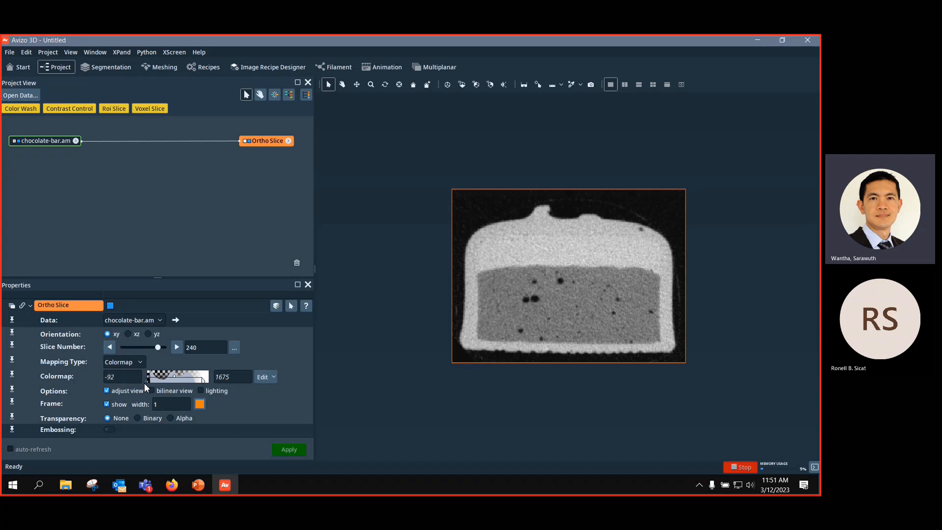
mouse_move(145, 385)
mouse_down()
mouse_move(162, 386)
mouse_move(89, 378)
mouse_up()
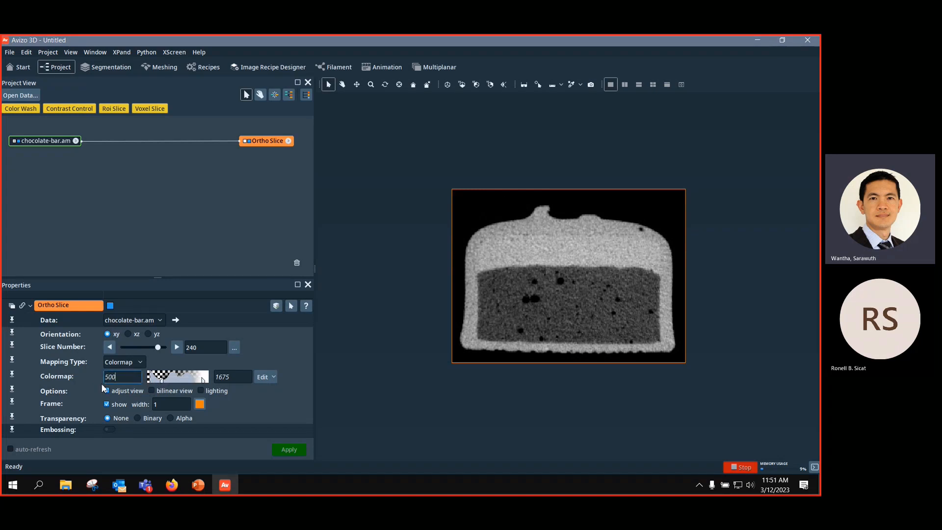
click(299, 394)
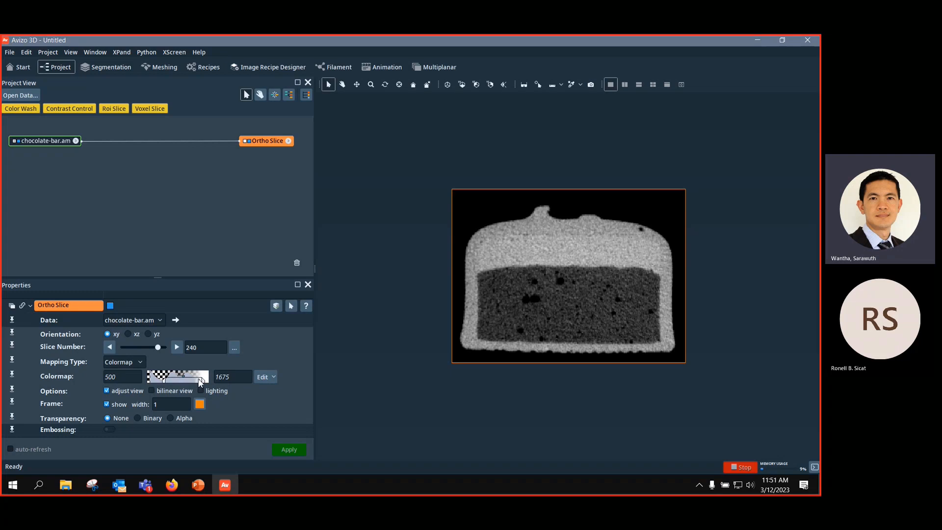
Step: Reduce the colormap's upper limit to 1289, and set it to 1000
drag(200, 379, 191, 381)
click(218, 379)
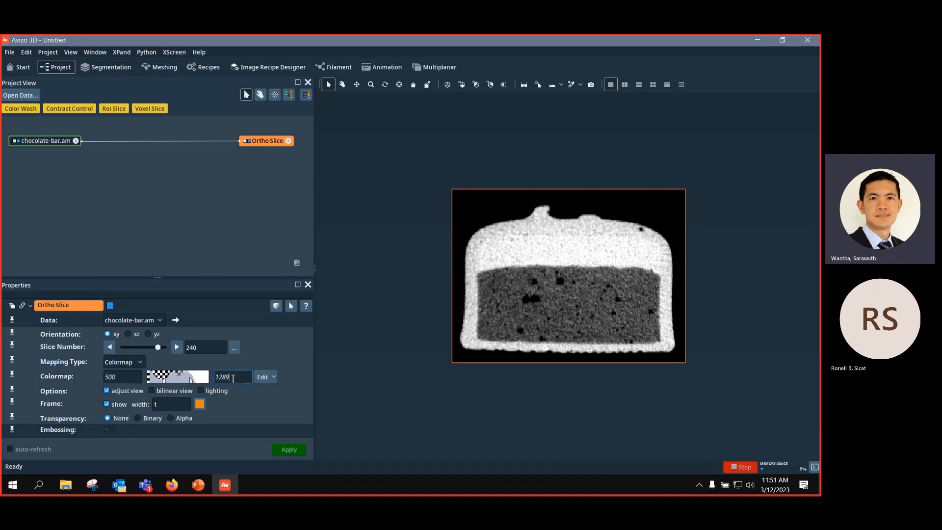
double_click(217, 379)
key(BackSpace)
text(1000)
key(Return)
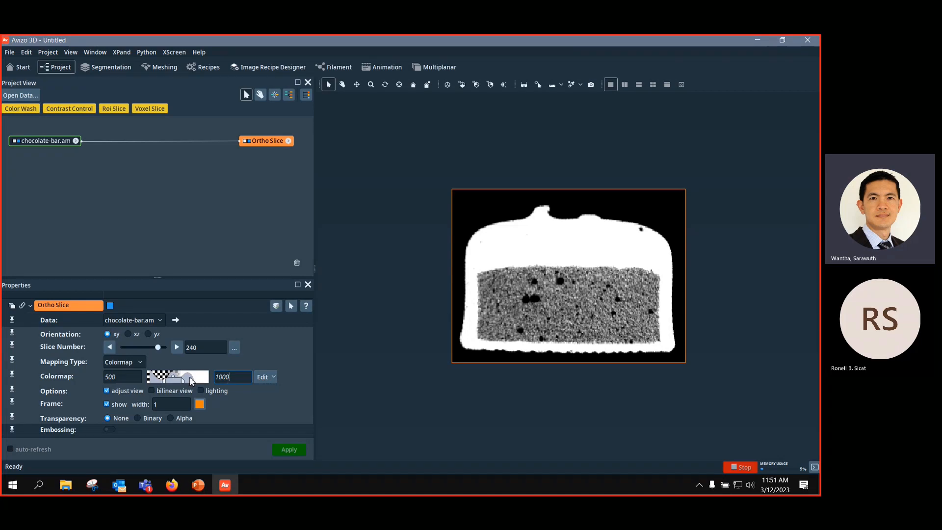
Step: Widen the Ortho Slice colormap range to 156–1523
drag(181, 380, 156, 389)
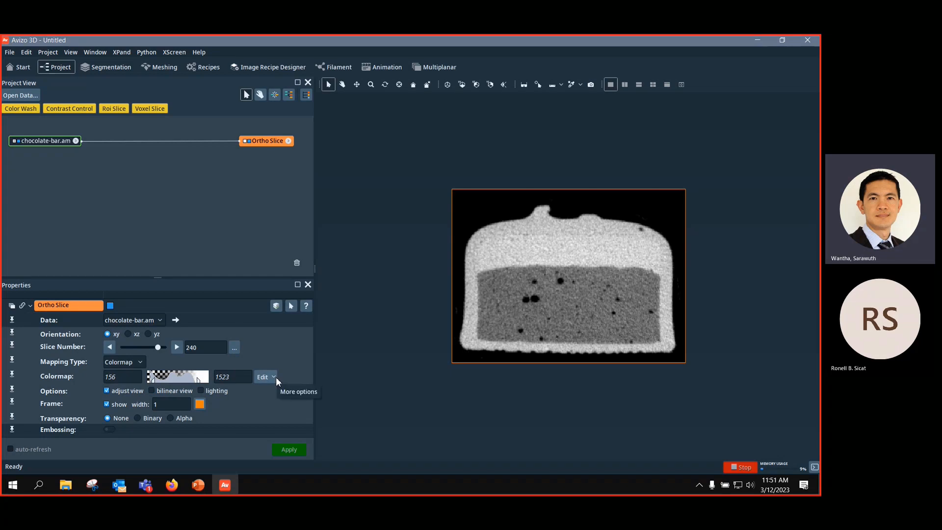
key(ctrl)
key(ctrl)
key(ctrl)
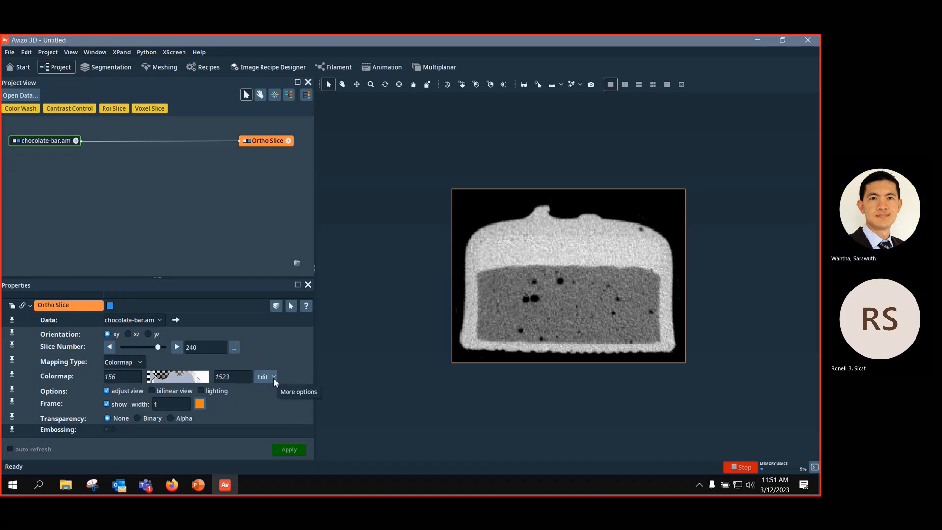
Step: Adjust the Ortho Slice colormap range to Data min-max, and switch it to Data histogram
click(274, 377)
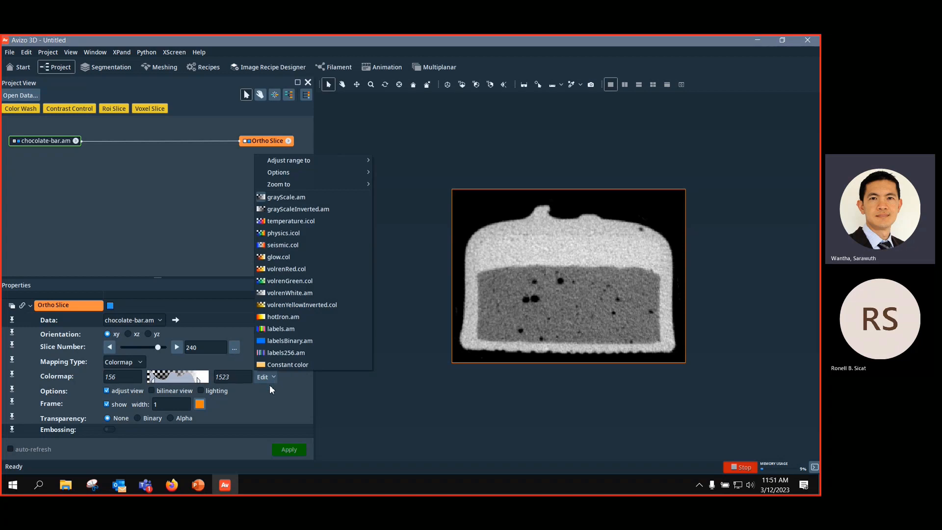
mouse_move(329, 161)
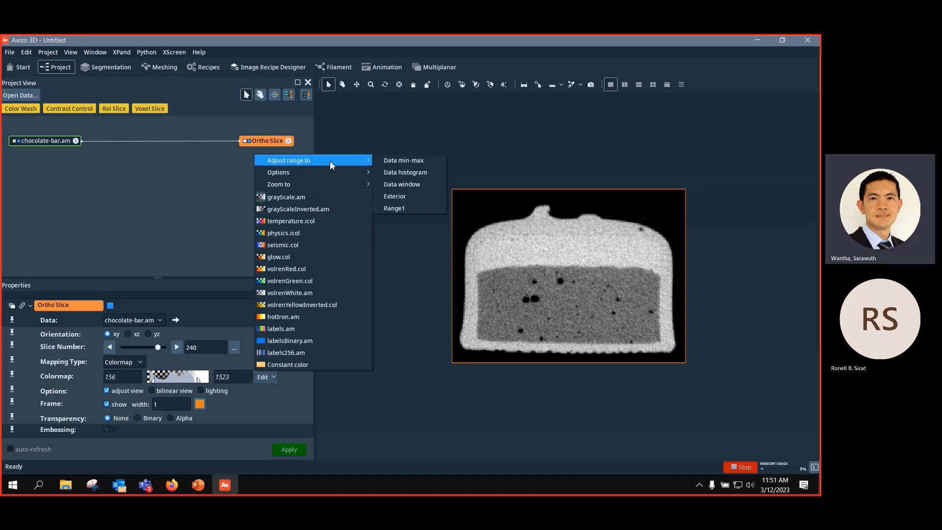
click(396, 165)
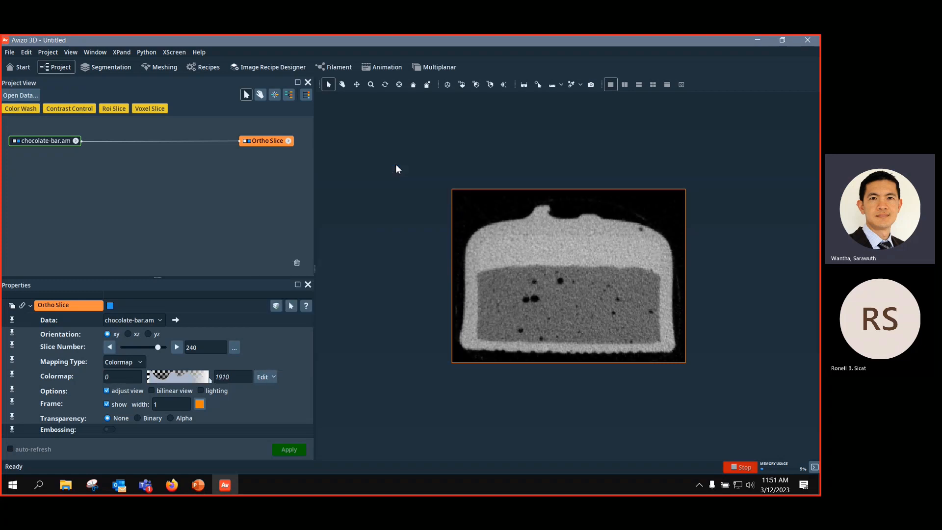
click(276, 379)
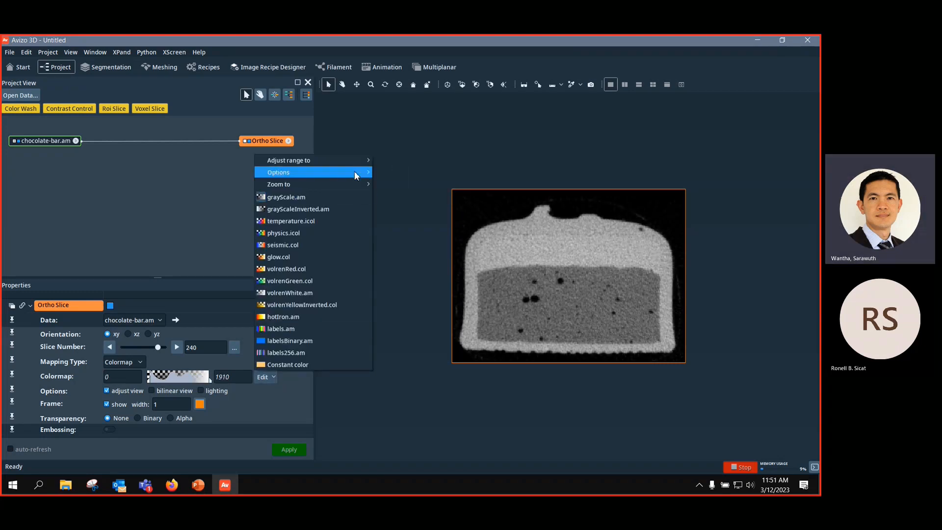
mouse_move(356, 171)
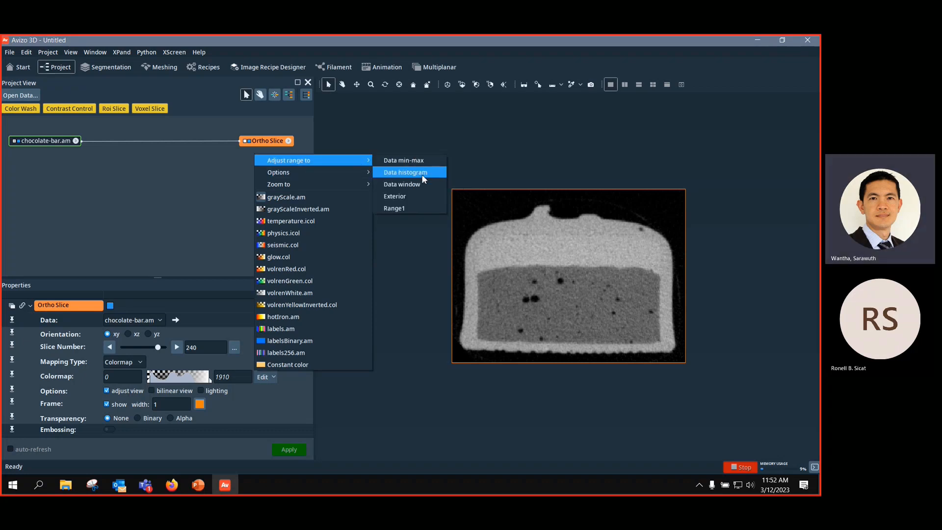
click(422, 174)
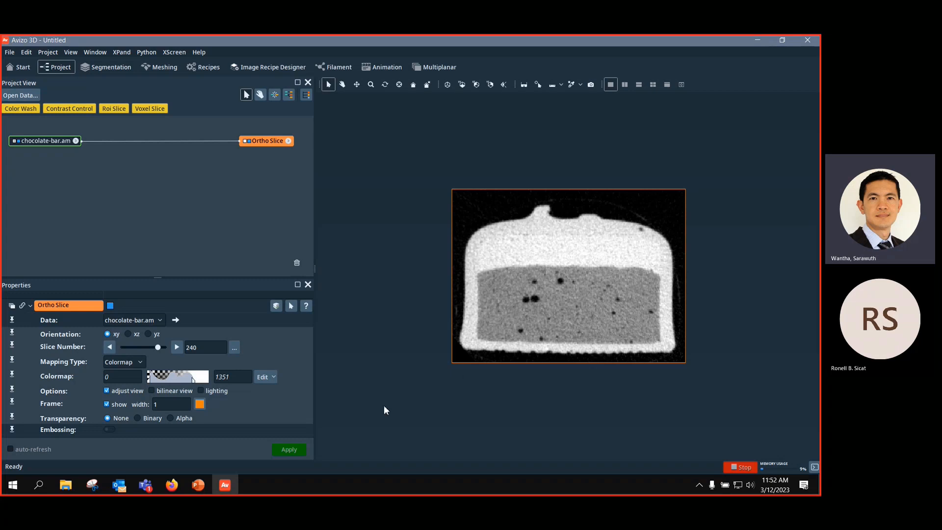
Step: Adjust the colormap range to Data window, and shift its limits to 225 and 1510
click(273, 379)
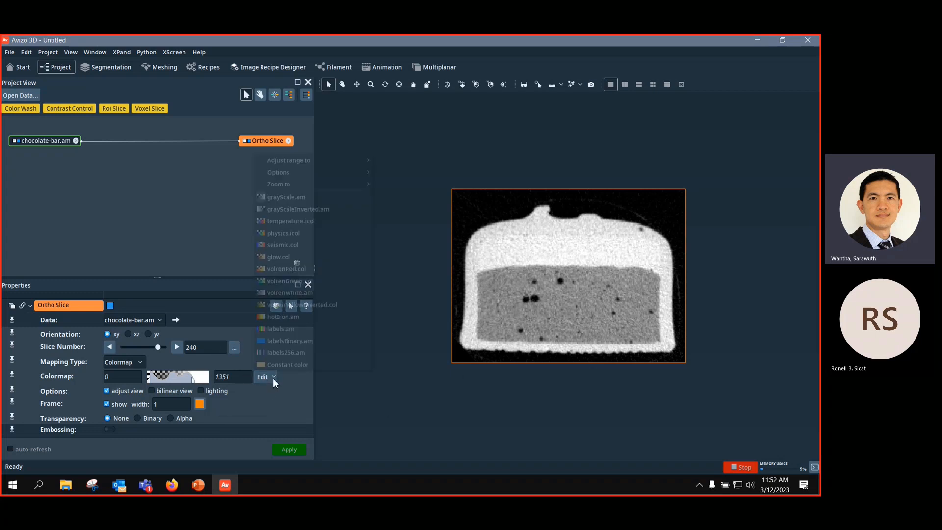
mouse_move(351, 160)
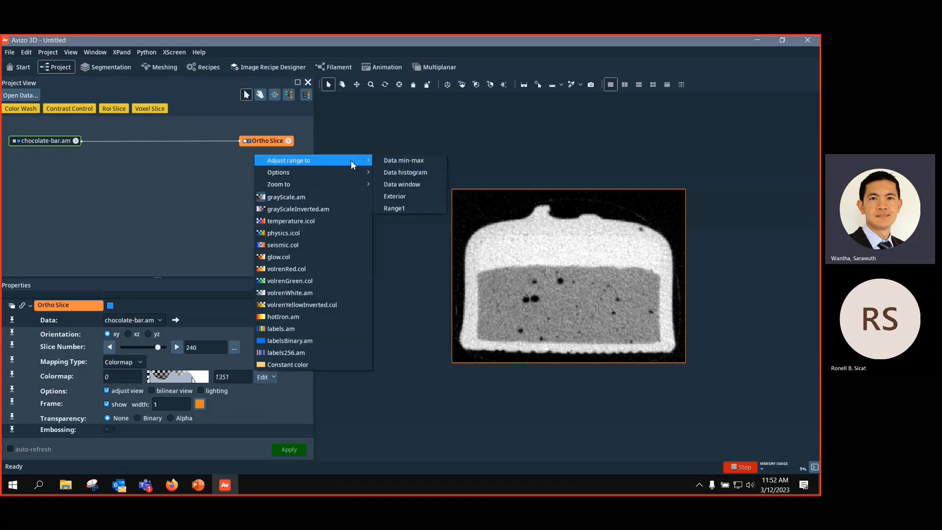
click(422, 184)
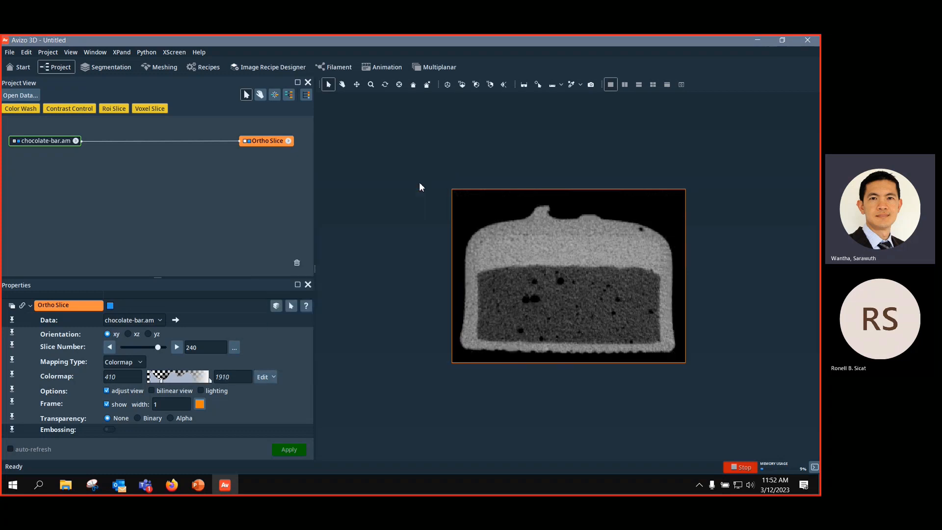
double_click(123, 378)
click(265, 377)
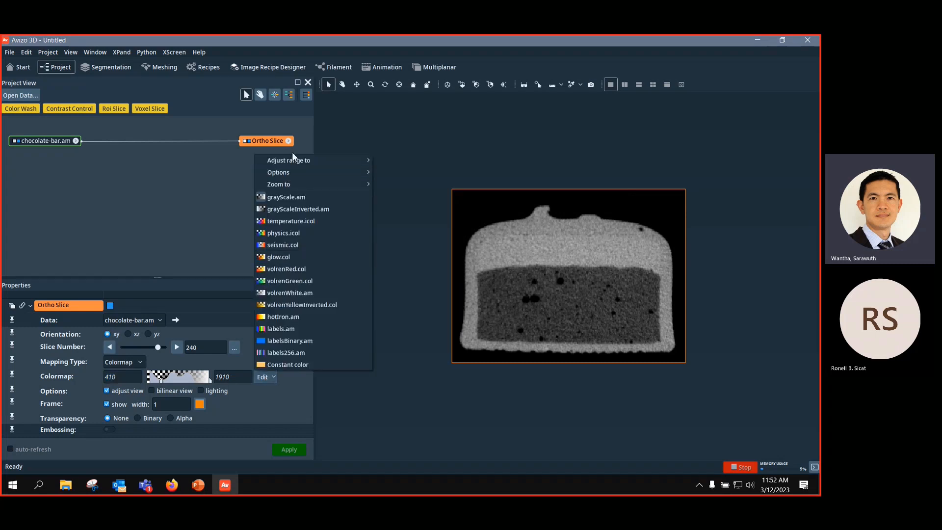
drag(211, 379, 155, 381)
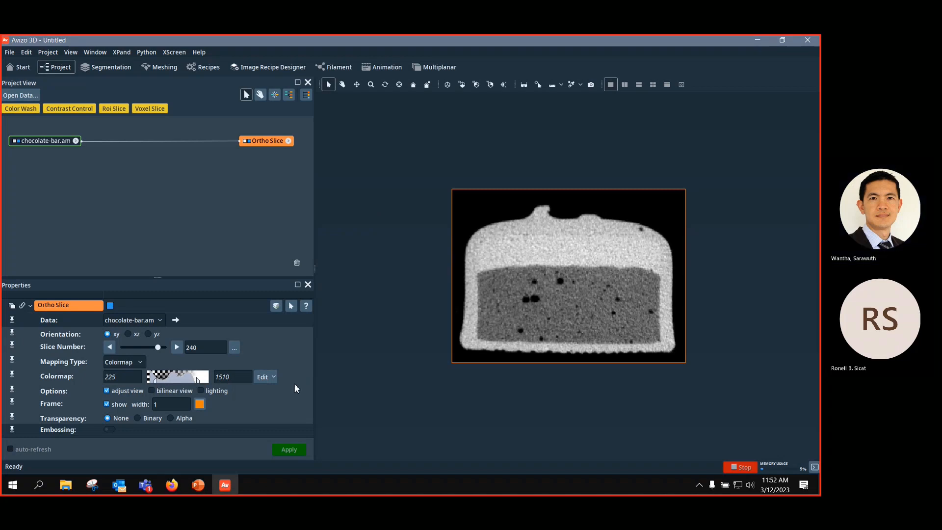
Step: Try the labels.am colormap on the Ortho Slice, and switch back to grayScale.am
click(272, 377)
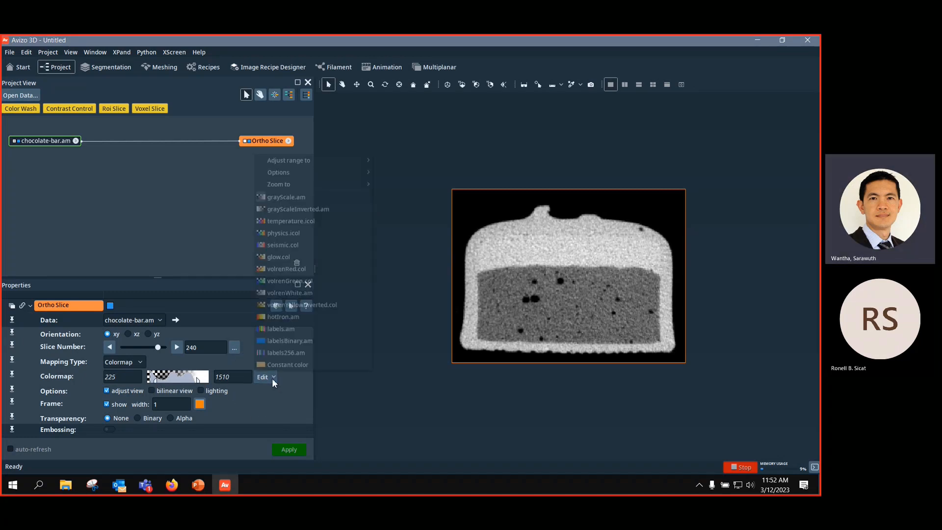
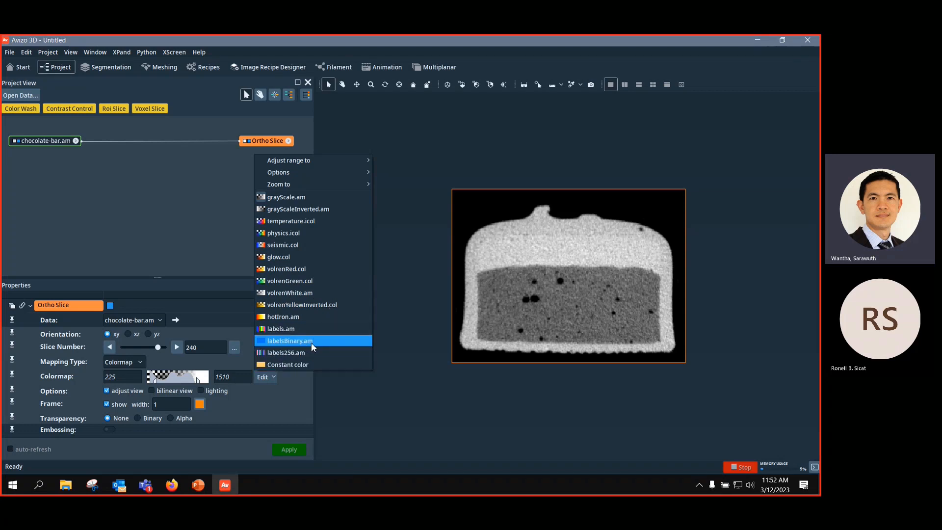
click(315, 329)
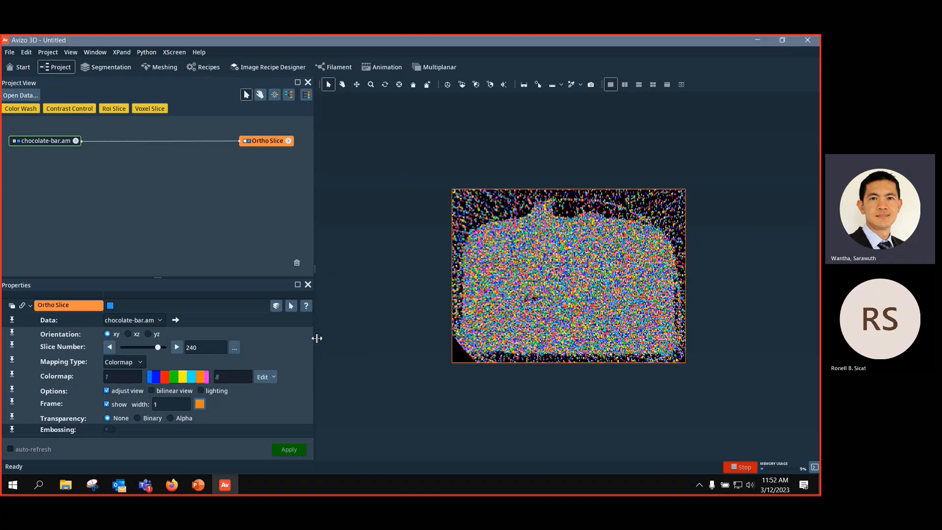
click(263, 376)
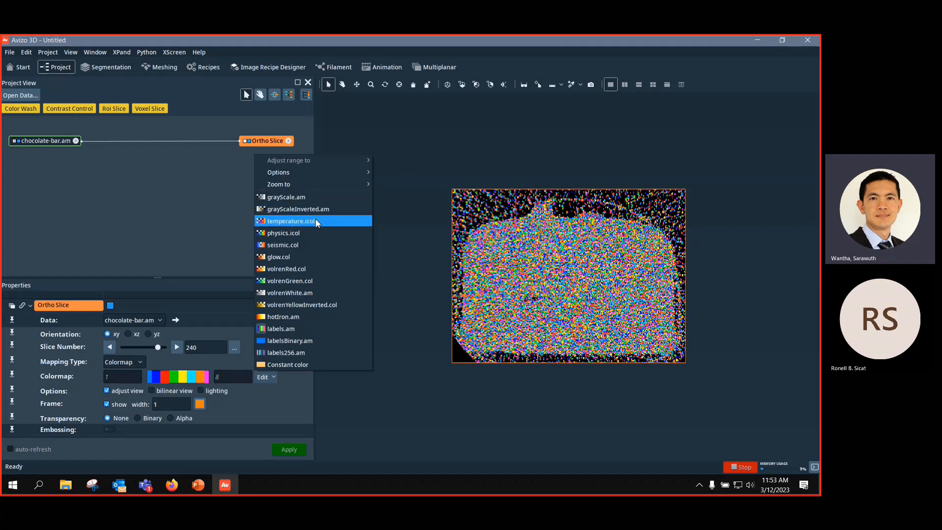
click(317, 199)
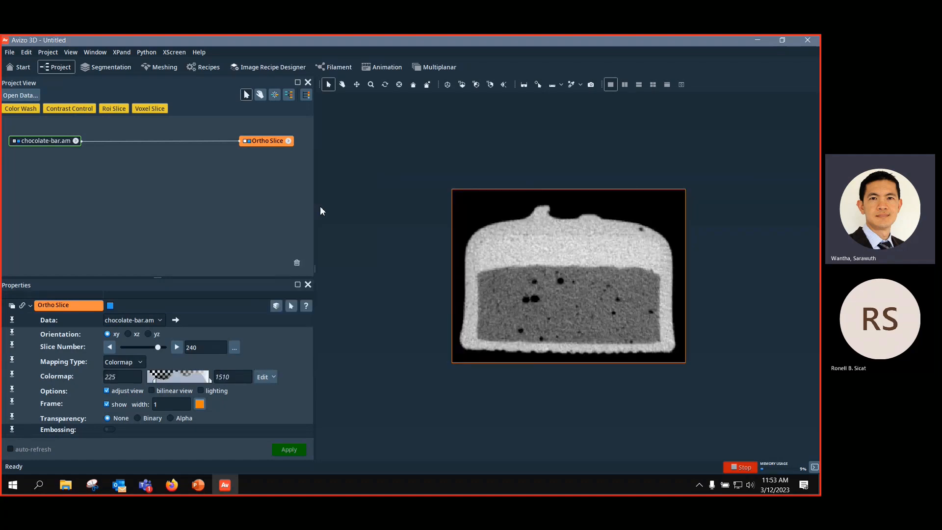
Step: Apply the physics.icol colormap to the Ortho Slice, and adjust its range to 148–1531
click(270, 378)
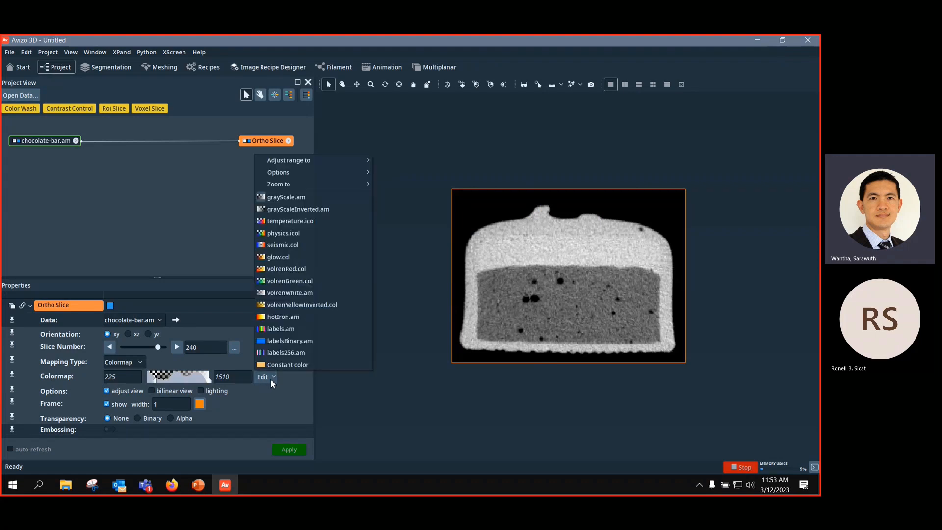
click(299, 234)
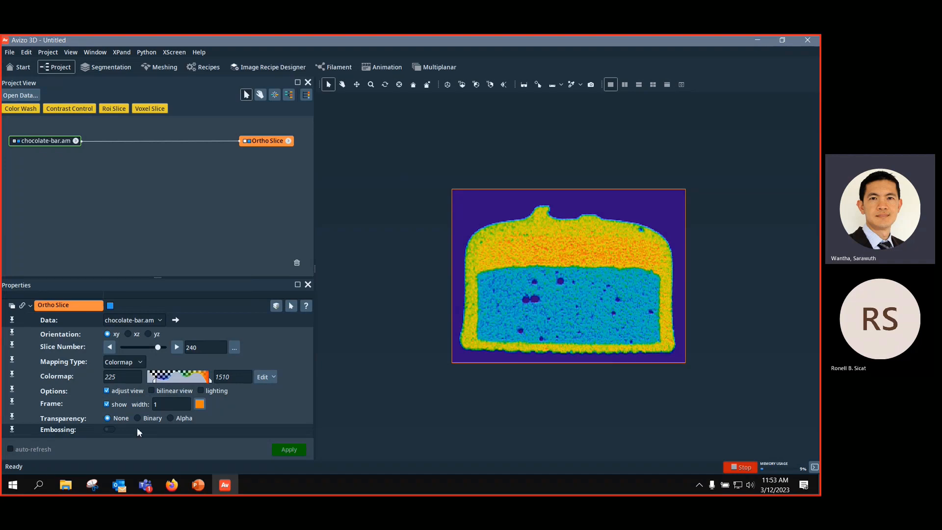
drag(157, 379, 151, 379)
mouse_move(211, 383)
mouse_down()
mouse_move(201, 381)
mouse_move(212, 385)
mouse_up()
mouse_move(150, 379)
mouse_down()
mouse_move(172, 376)
mouse_move(151, 378)
mouse_up()
Step: Apply the temperature.icol colormap to the Ortho Slice, and narrow its range to 556–640
click(272, 381)
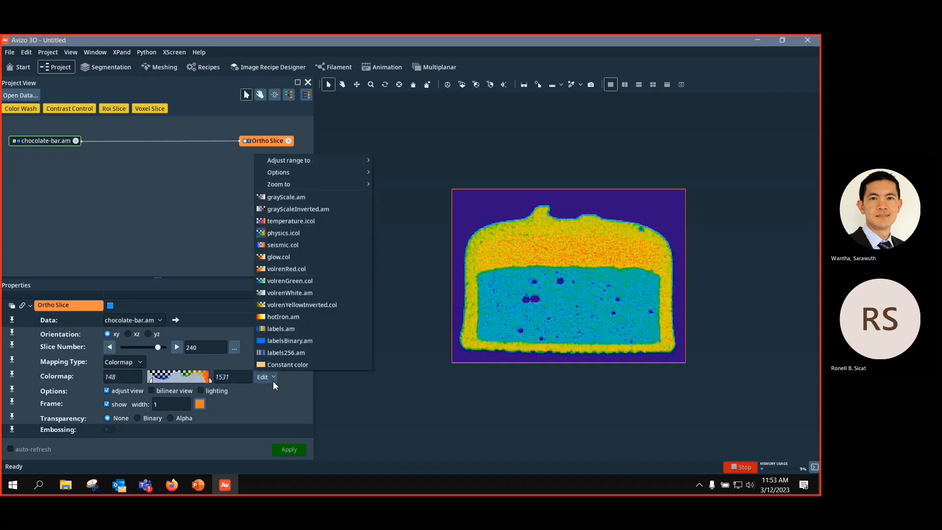
click(317, 224)
drag(211, 381, 148, 381)
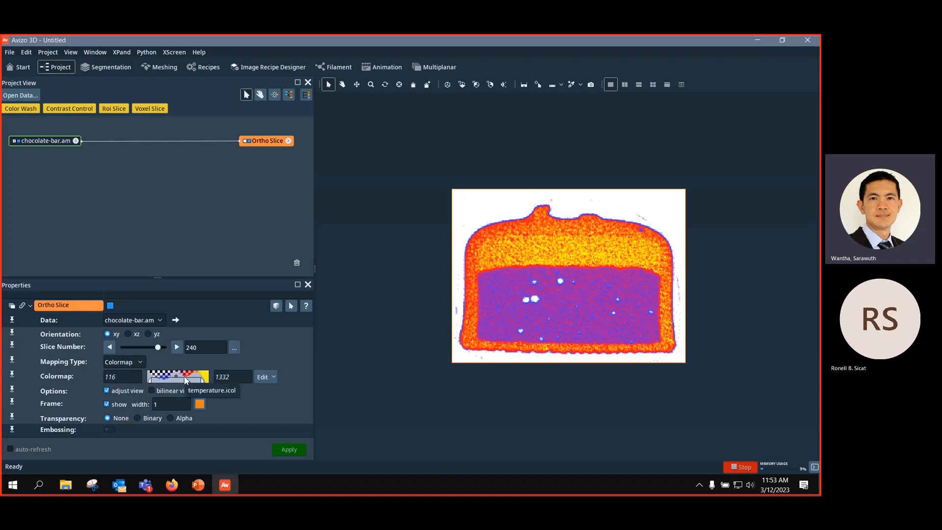
drag(151, 385, 169, 379)
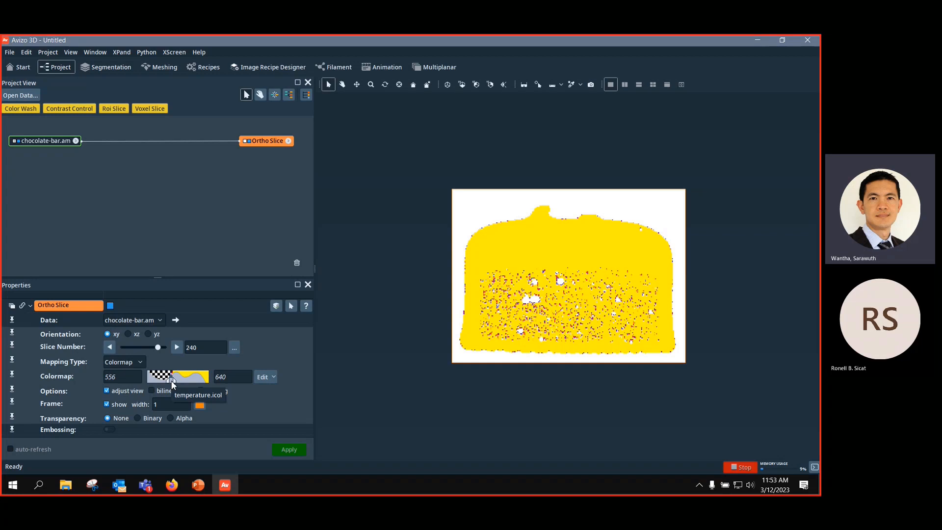
Step: Zoom the Ortho Slice's colormap histogram to its range, and zoom it back out to Data min-max
right_click(172, 384)
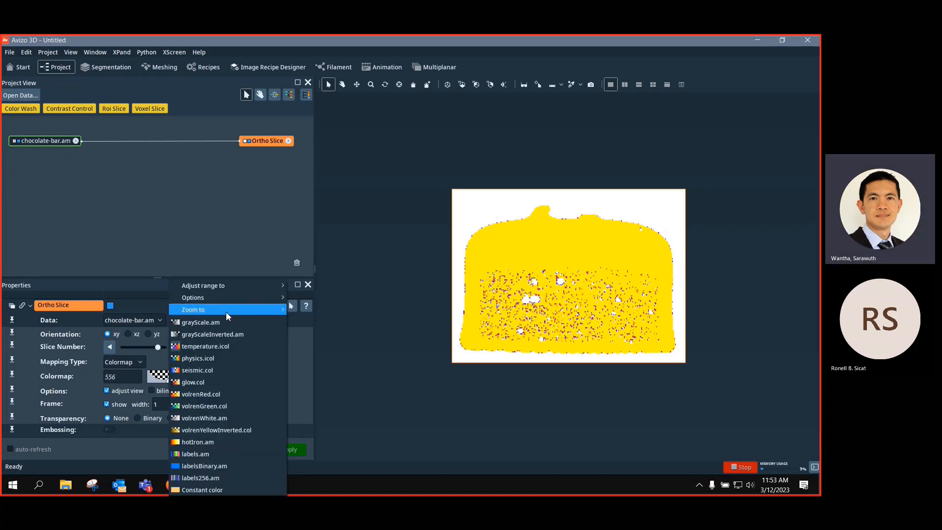
mouse_move(226, 310)
click(317, 321)
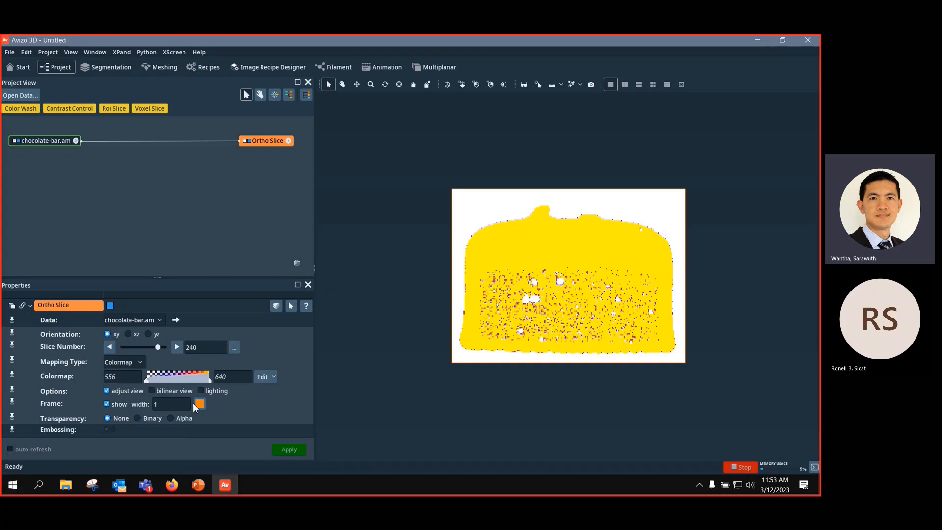
right_click(179, 377)
mouse_move(263, 310)
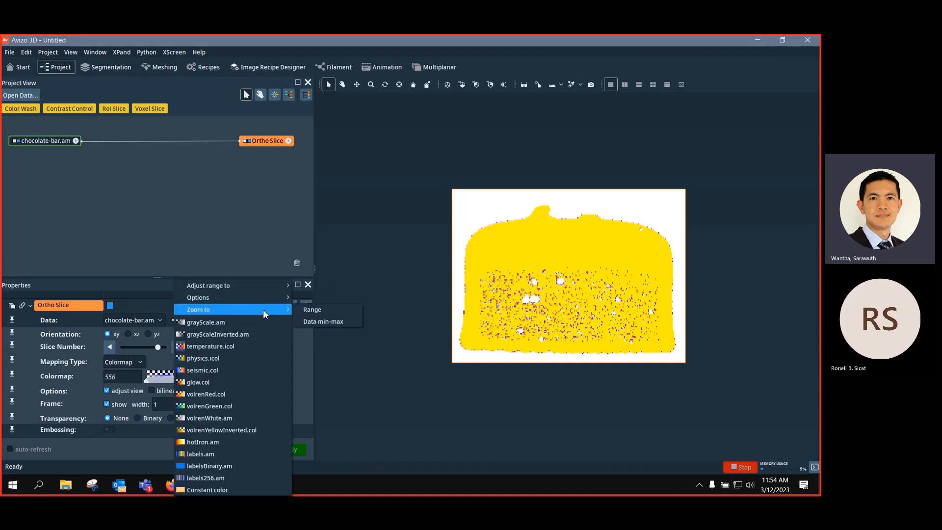
click(332, 322)
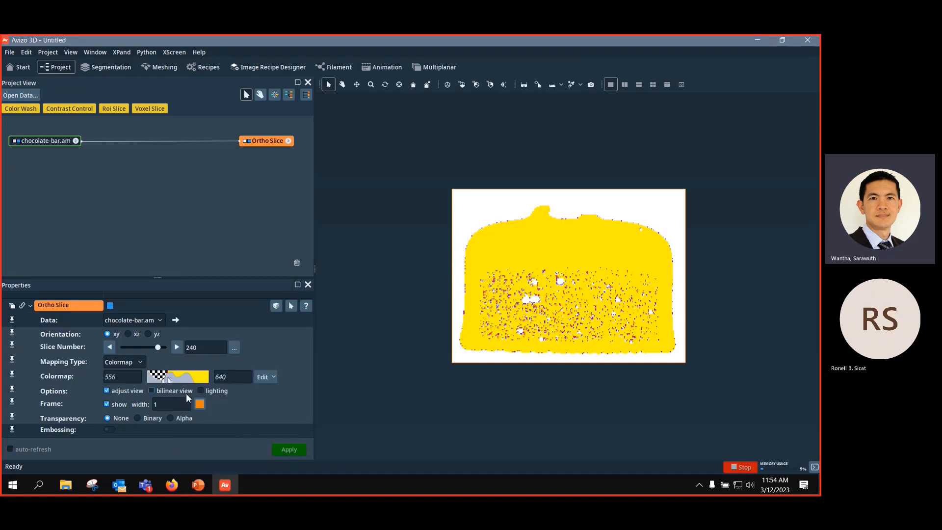
Step: Browse the additional colormap files available for loading into the Ortho Slice, and leave without loading one
mouse_move(118, 495)
right_click(201, 382)
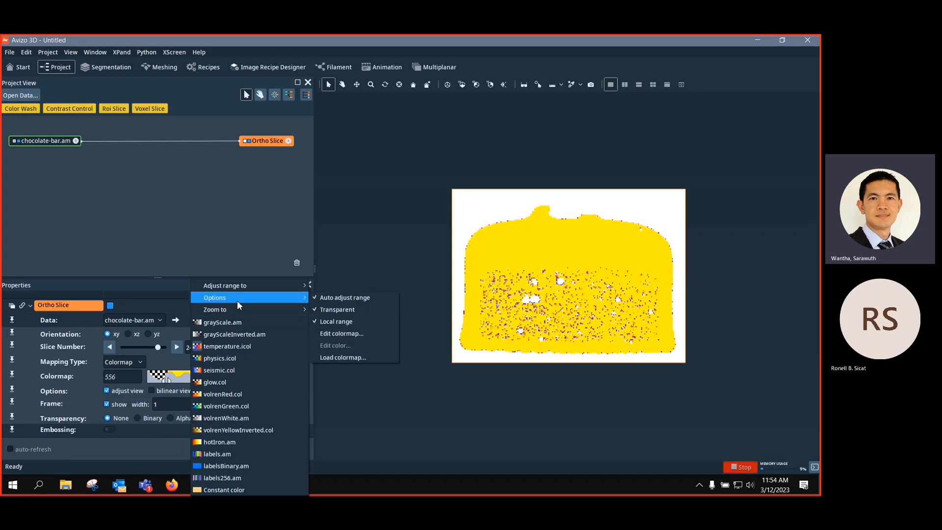
mouse_move(274, 314)
mouse_move(260, 297)
click(364, 357)
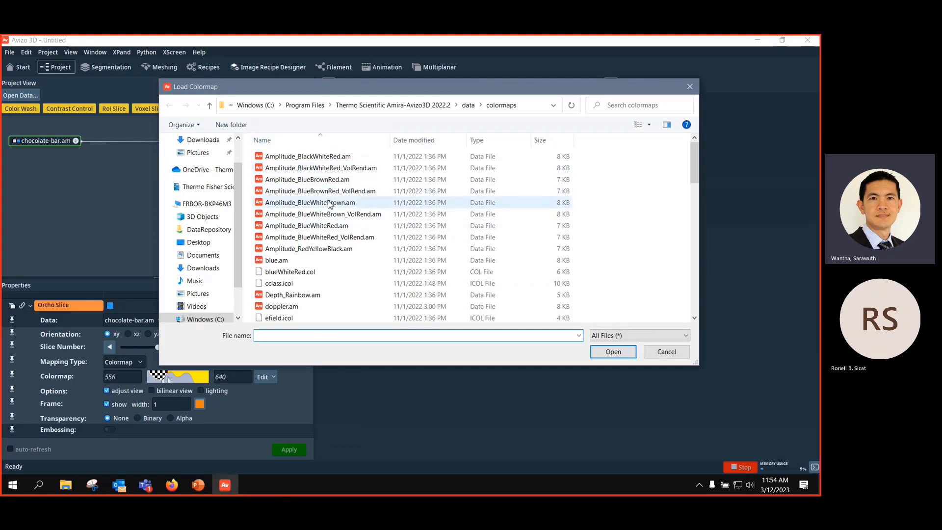
scroll(326, 209, down, 4)
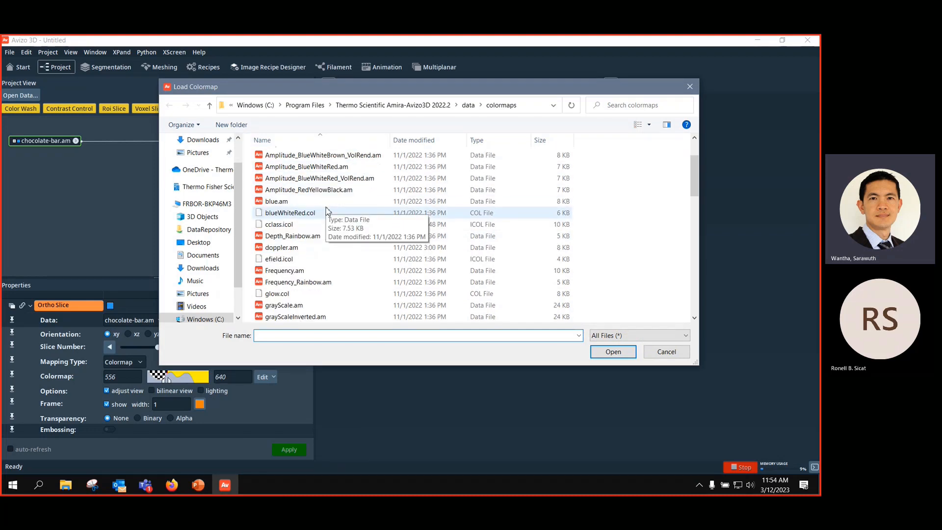
scroll(326, 211, down, 2)
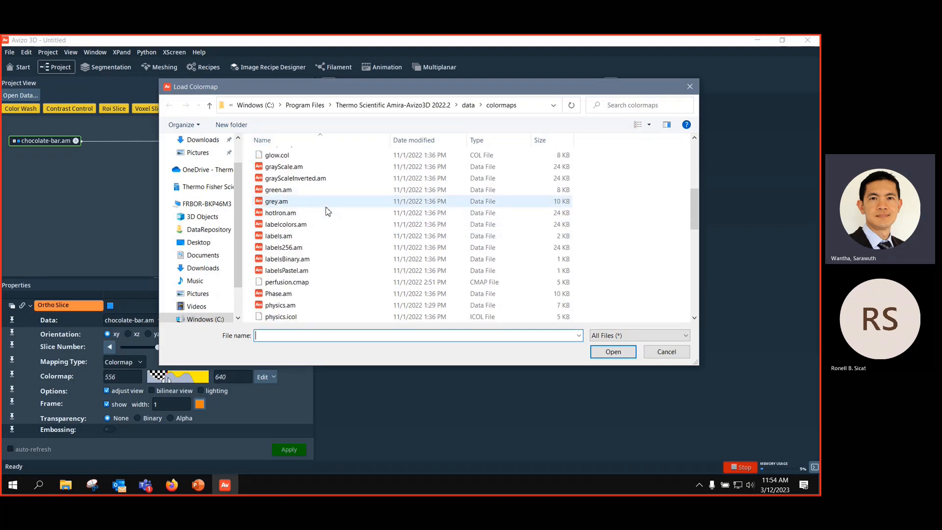
scroll(324, 273, down, 2)
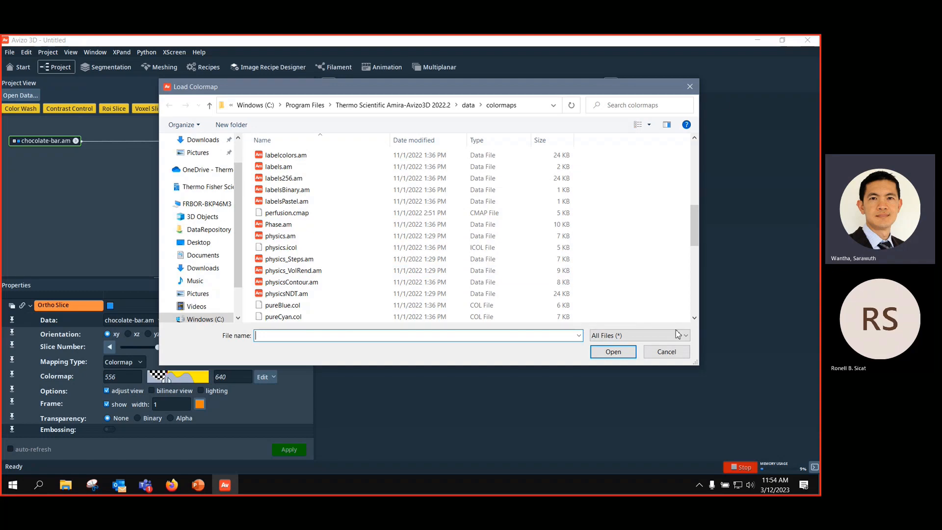
click(690, 89)
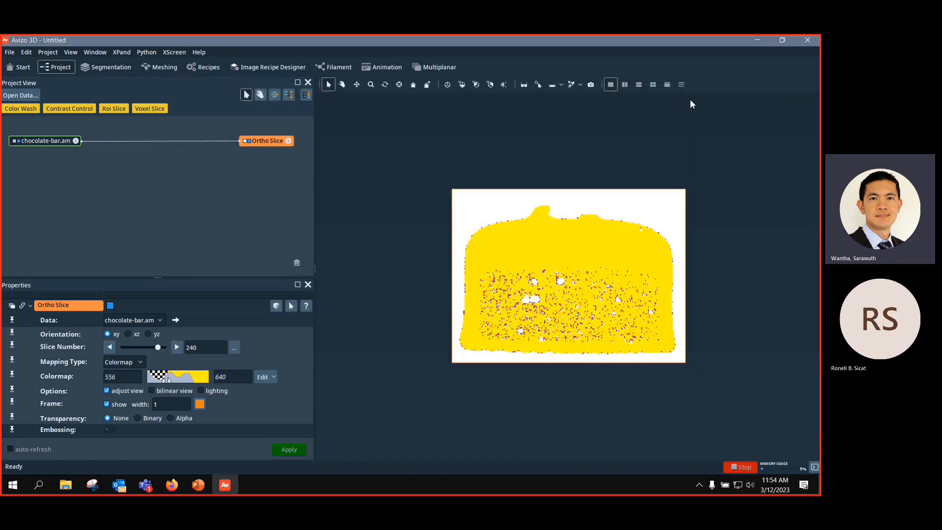
Step: Apply a blue-green-yellow colormap to the Ortho Slice, and adjust its range to Data window
click(269, 378)
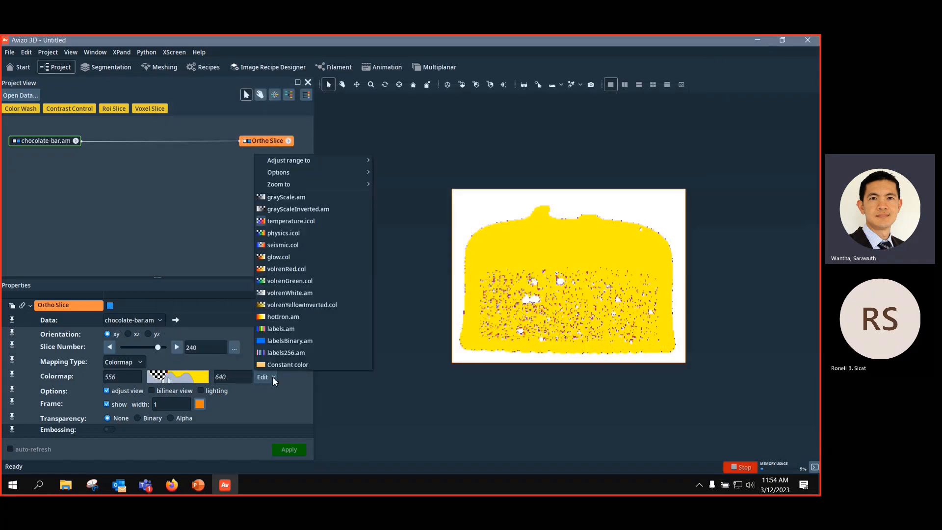
click(309, 300)
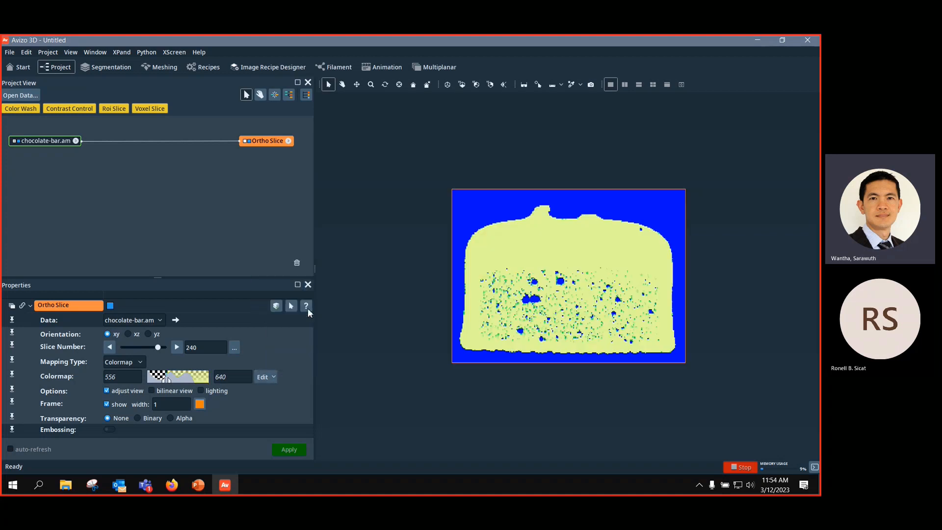
right_click(196, 376)
mouse_move(253, 297)
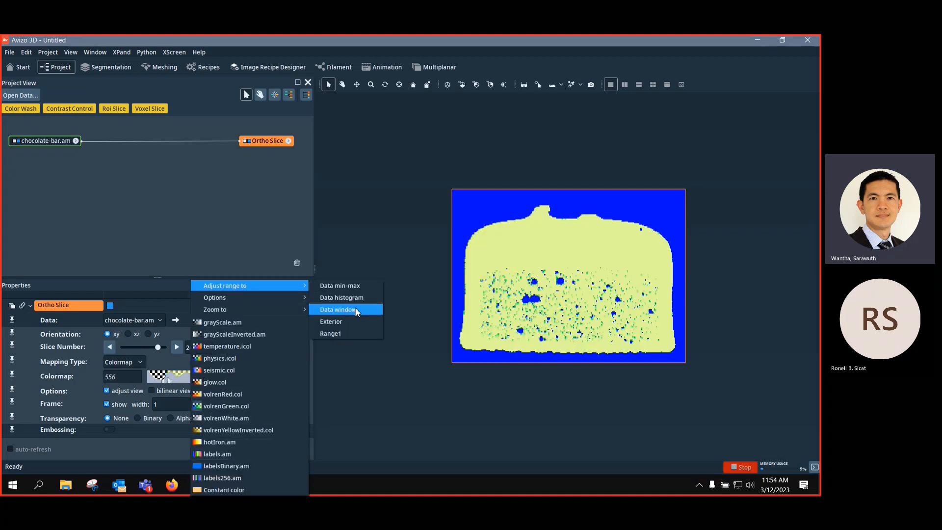
click(356, 310)
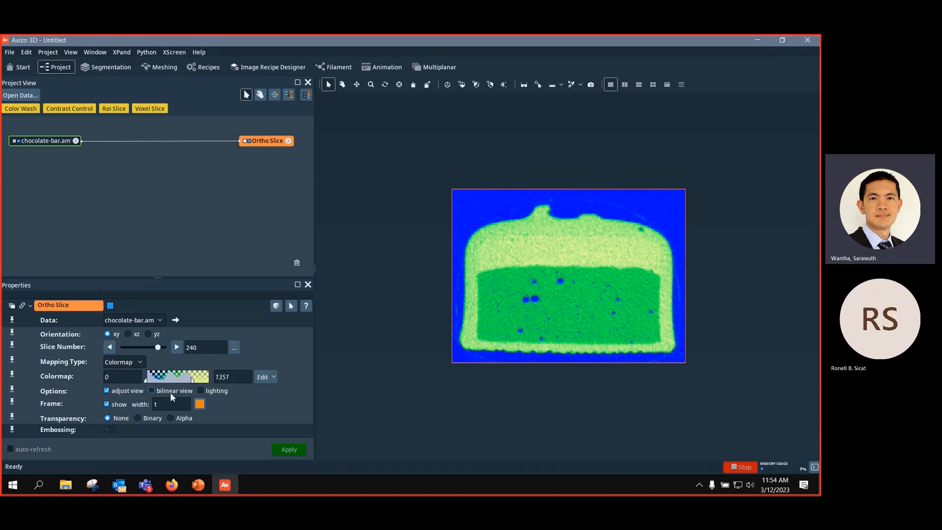
Step: Try the lighting option on the Ortho Slice at slice 197 from oblique views, and turn lighting off again
click(201, 392)
drag(573, 292, 515, 228)
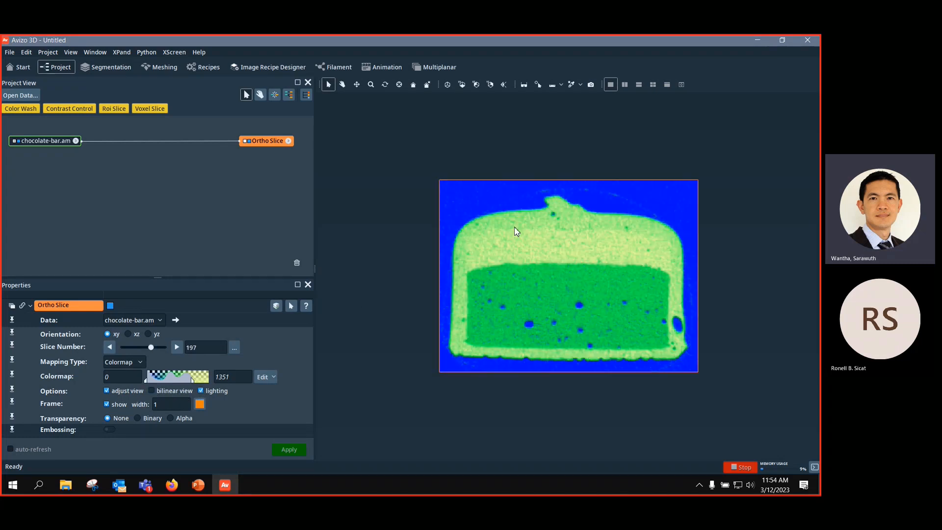
click(342, 85)
drag(596, 326, 761, 320)
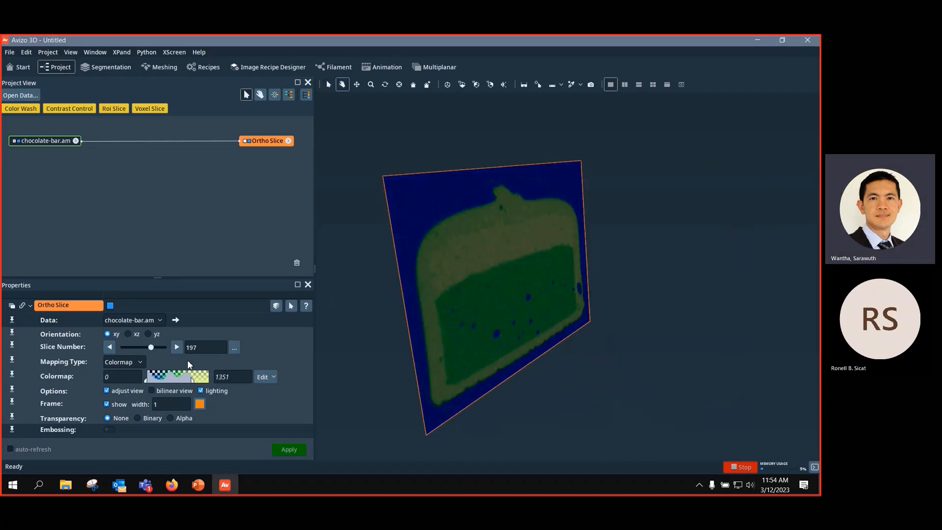
click(201, 391)
drag(445, 364, 422, 340)
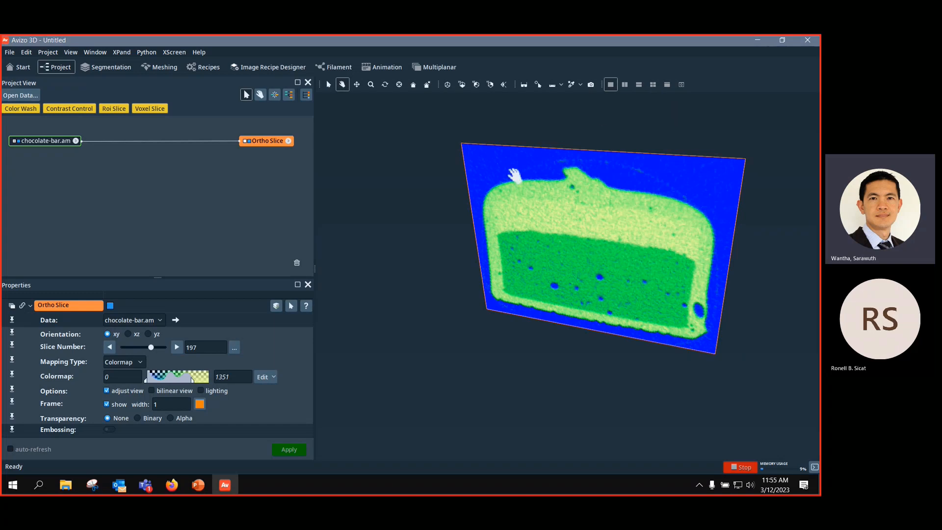
drag(516, 176, 562, 242)
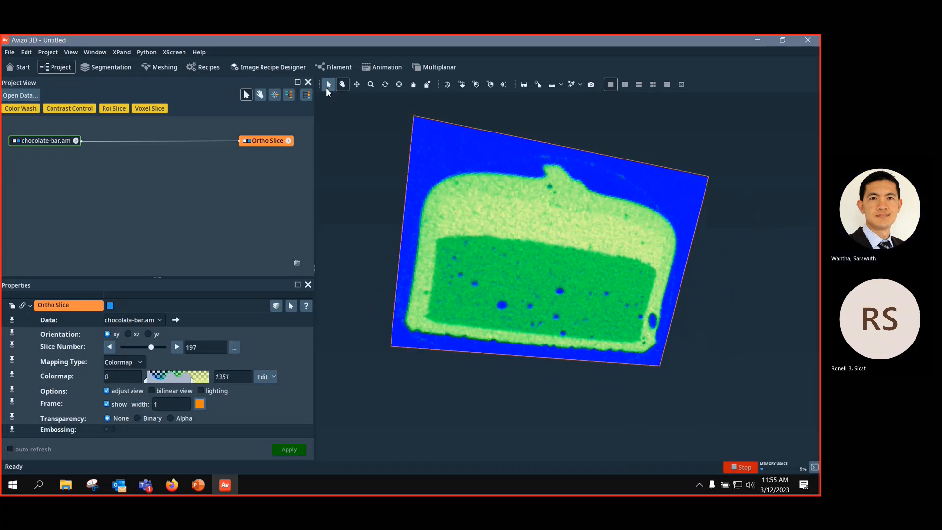
Step: Slide the Ortho Slice through the chocolate-bar volume to slices 113, 63 and 236 in interaction mode
click(328, 88)
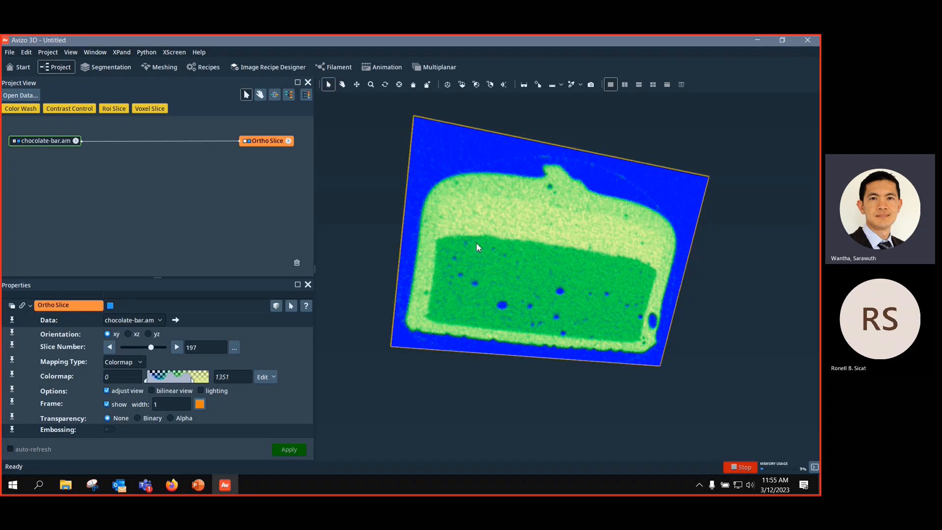
drag(476, 242, 515, 275)
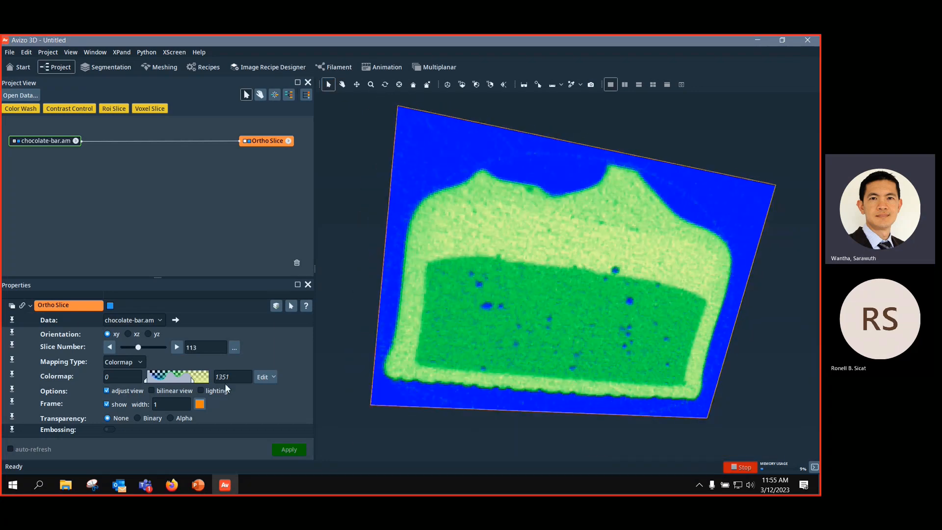
mouse_move(138, 347)
mouse_down()
mouse_move(129, 348)
mouse_move(164, 349)
mouse_move(129, 354)
mouse_up()
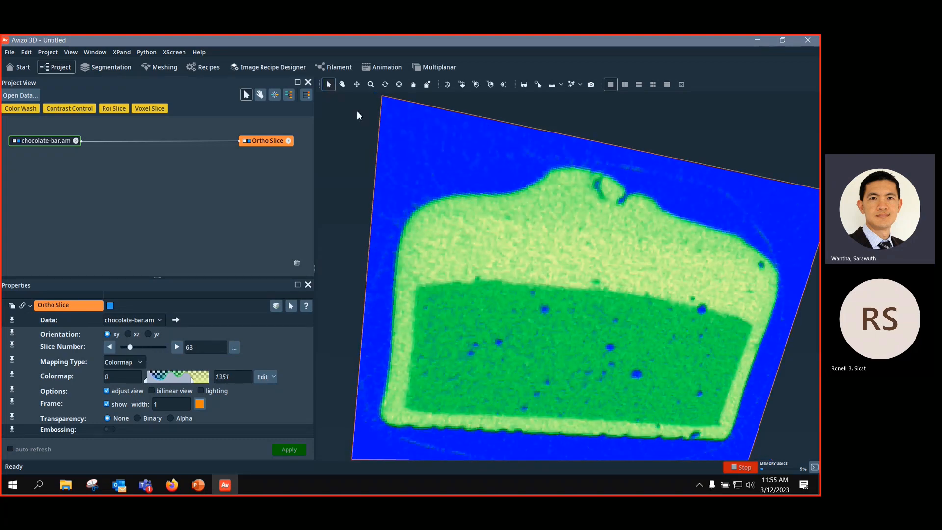
drag(475, 221, 537, 158)
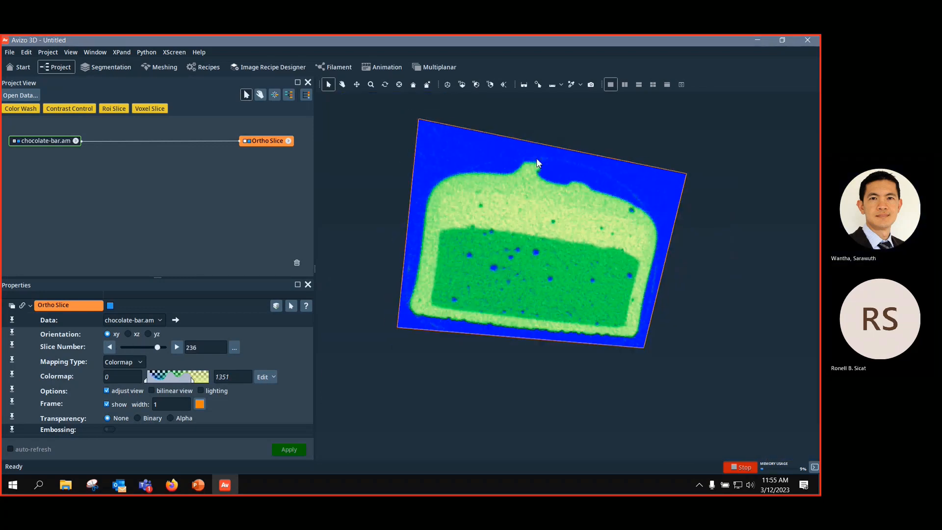
Step: Orbit the slice to an oblique view in trackball mode, and return to interaction mode
click(343, 86)
drag(438, 217, 486, 301)
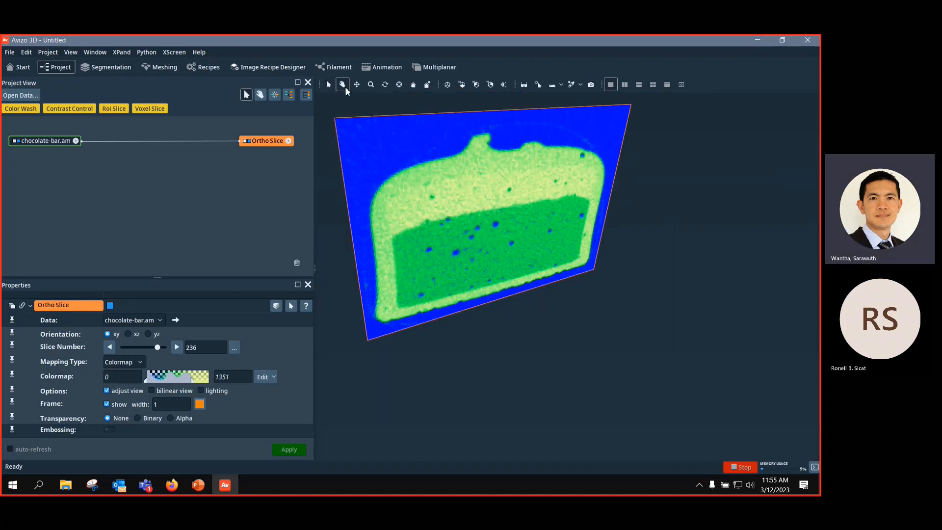
click(334, 86)
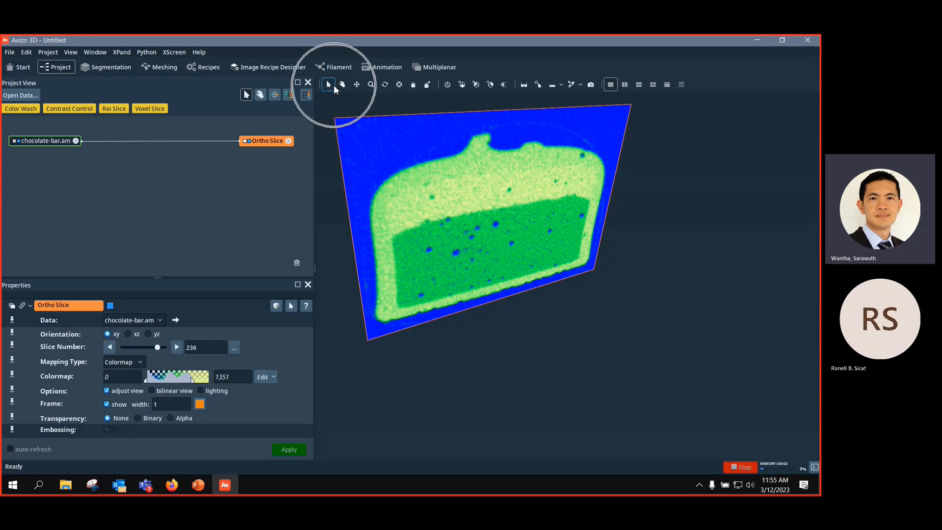
click(342, 85)
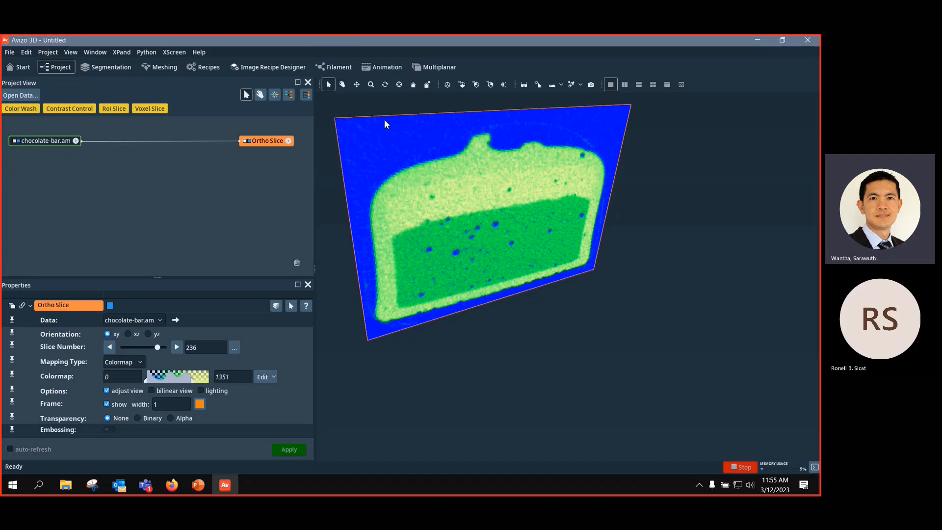
Step: Alternate between interaction and trackball modes to move the Ortho Slice to slice 82 and orbit it
key(Escape)
drag(381, 160, 588, 244)
key(Escape)
key(Escape)
drag(518, 242, 747, 252)
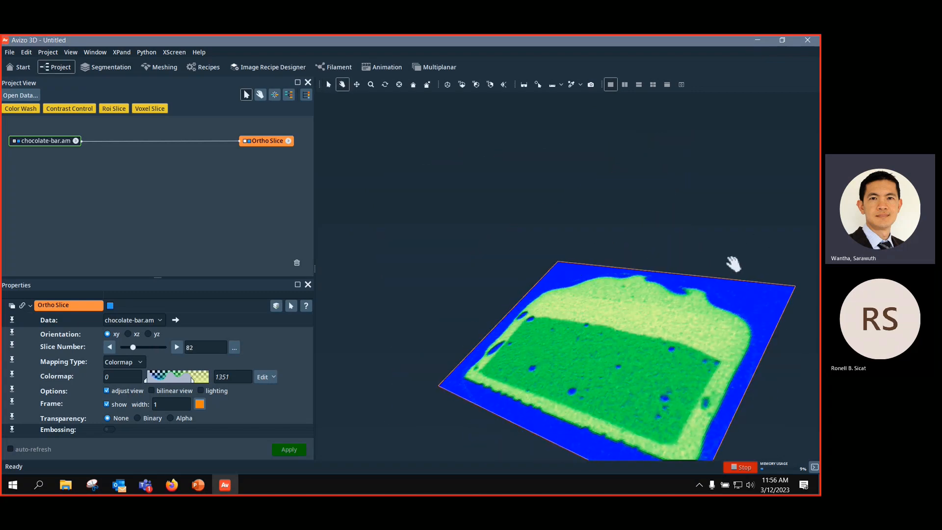
Step: Toggle repeatedly between the two viewer modes, and tilt the slice to a flatter view in trackball mode
key(Escape)
key(Escape)
key(Escape)
key(Escape)
click(342, 84)
drag(591, 294, 533, 284)
key(Escape)
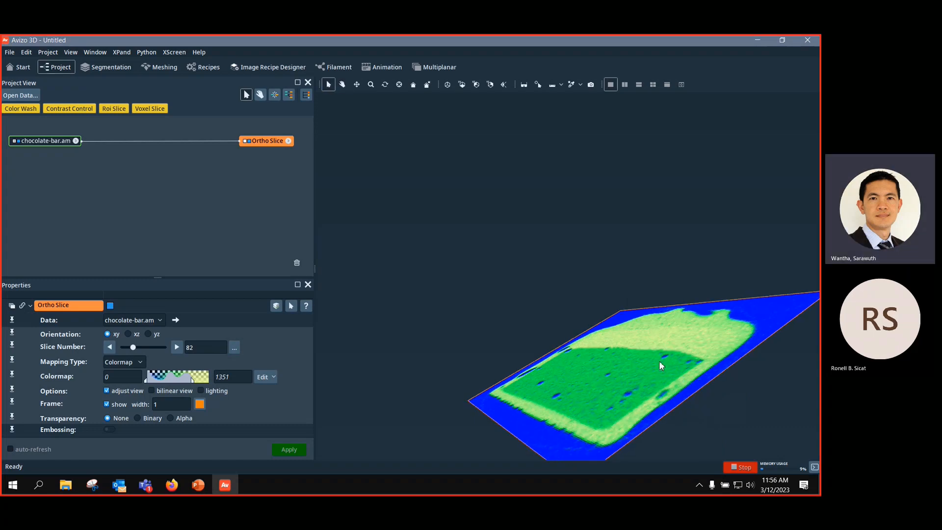
Step: Move the Ortho Slice to slice 122, and on to slice 294, in interaction mode
drag(659, 360, 475, 206)
click(341, 87)
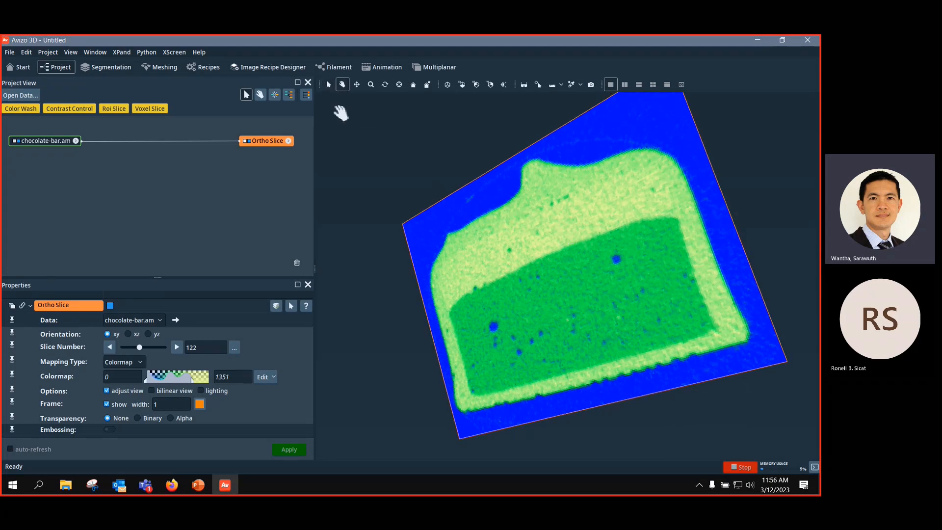
click(329, 84)
drag(505, 238, 597, 264)
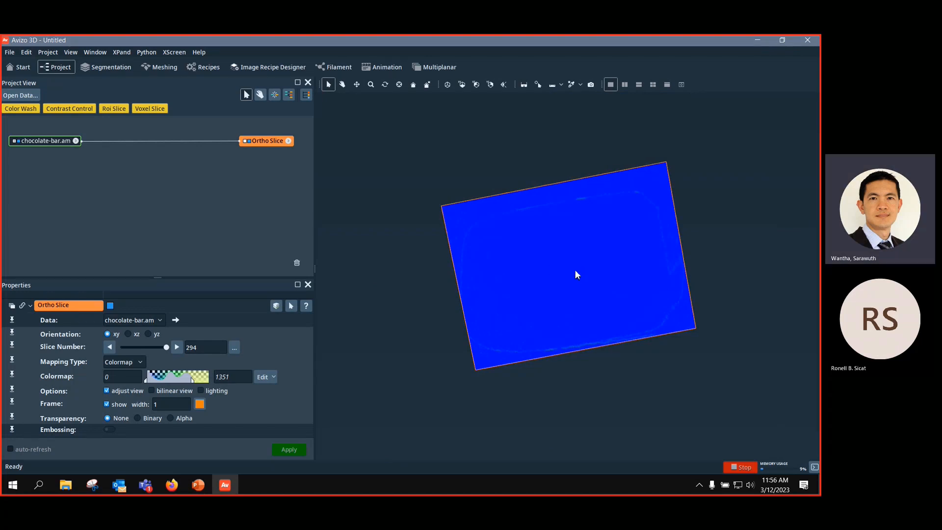
Step: Pan the slice in the viewer with the translate tool, and pan it again from trackball mode
key(Escape)
key(Escape)
click(358, 85)
drag(507, 237, 499, 200)
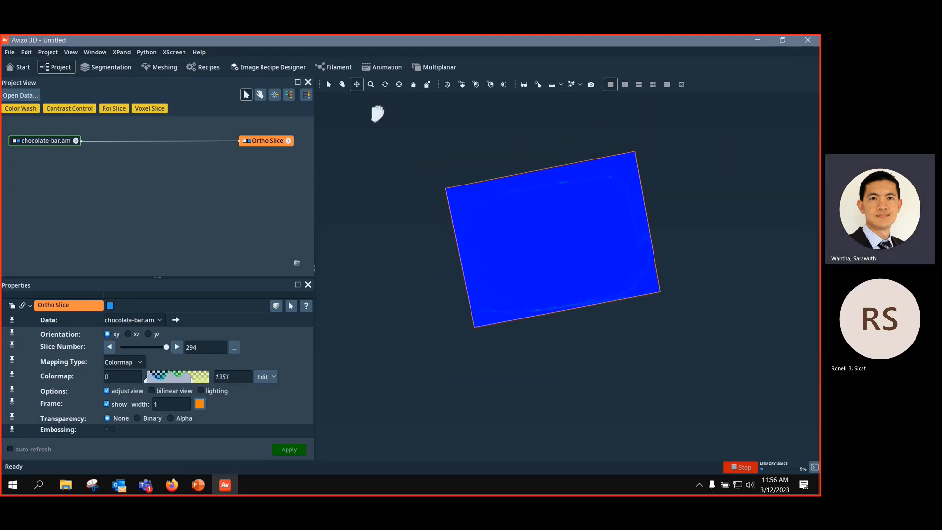
click(341, 85)
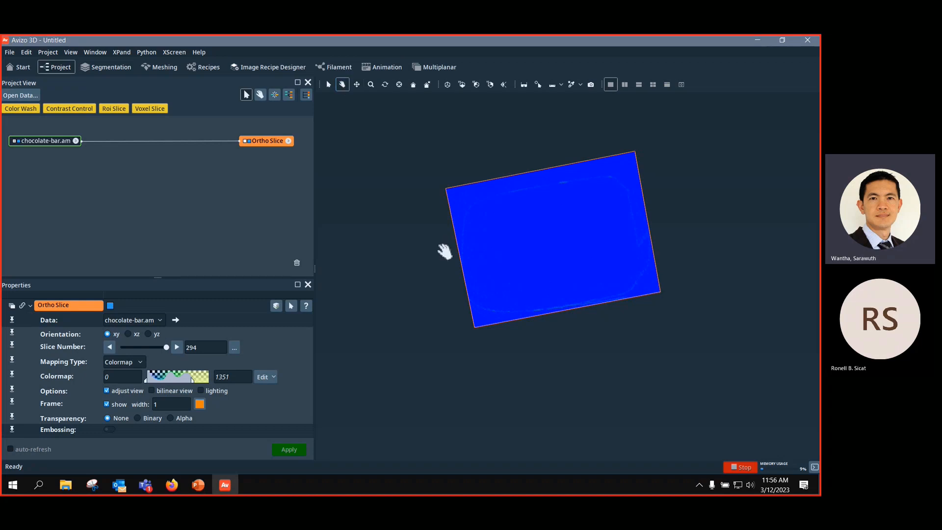
middle_drag(538, 269, 591, 257)
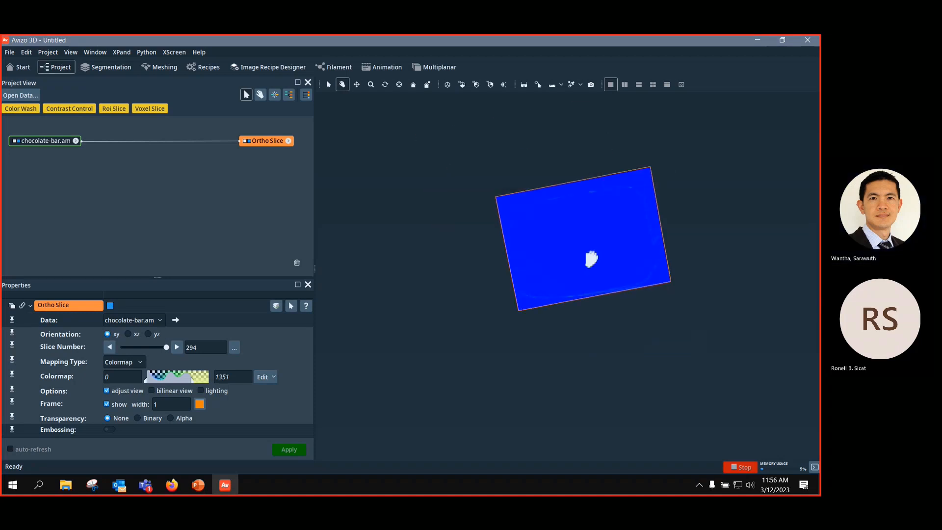
Step: Zoom in on the Ortho Slice in the viewer with the zoom tool
click(376, 88)
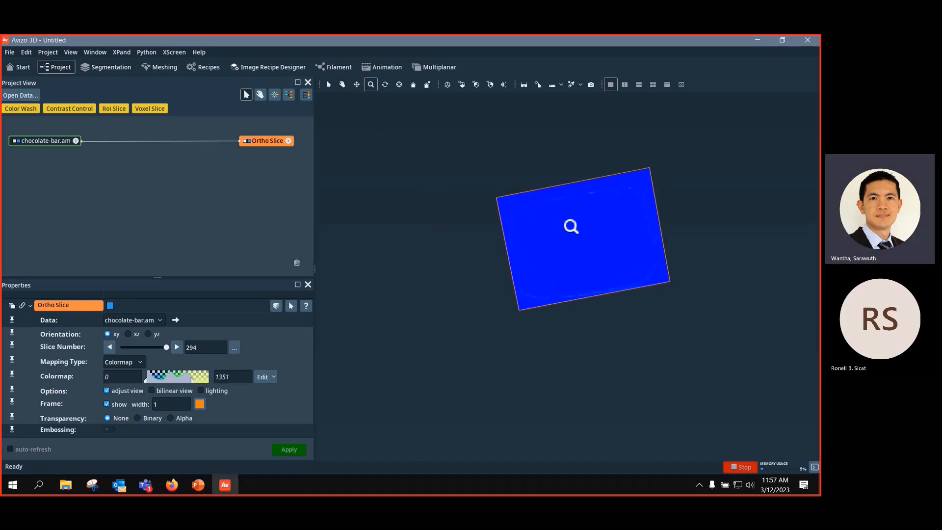
scroll(570, 226, up, 4)
scroll(568, 227, up, 4)
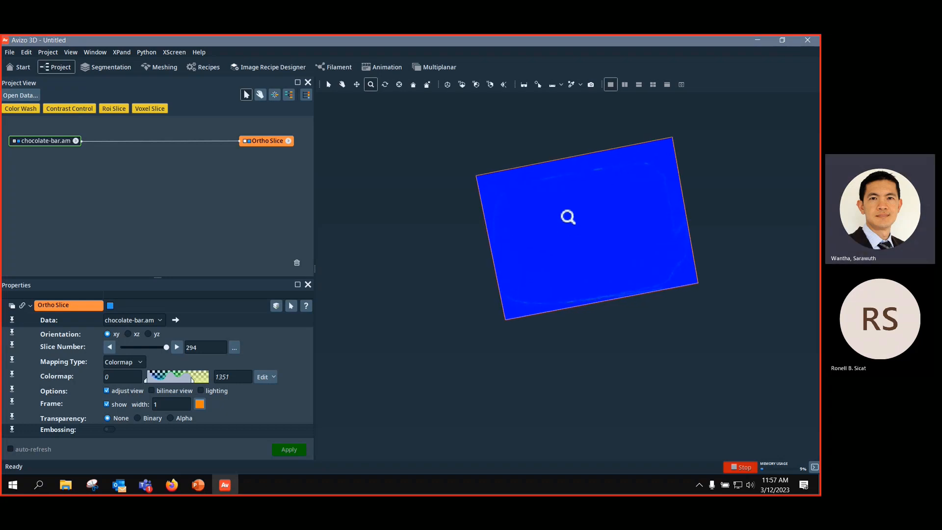
scroll(563, 227, up, 5)
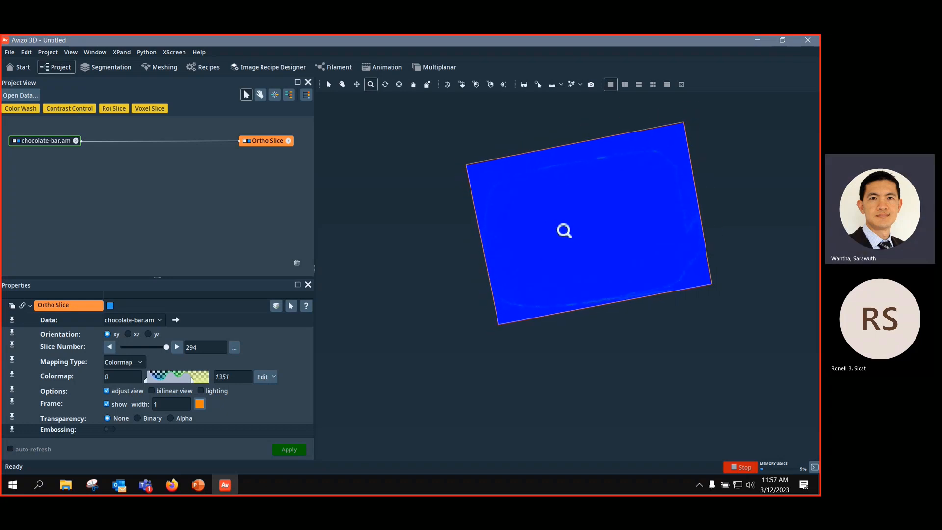
Step: Zoom the Ortho Slice in and out and orbit it in trackball mode
click(346, 88)
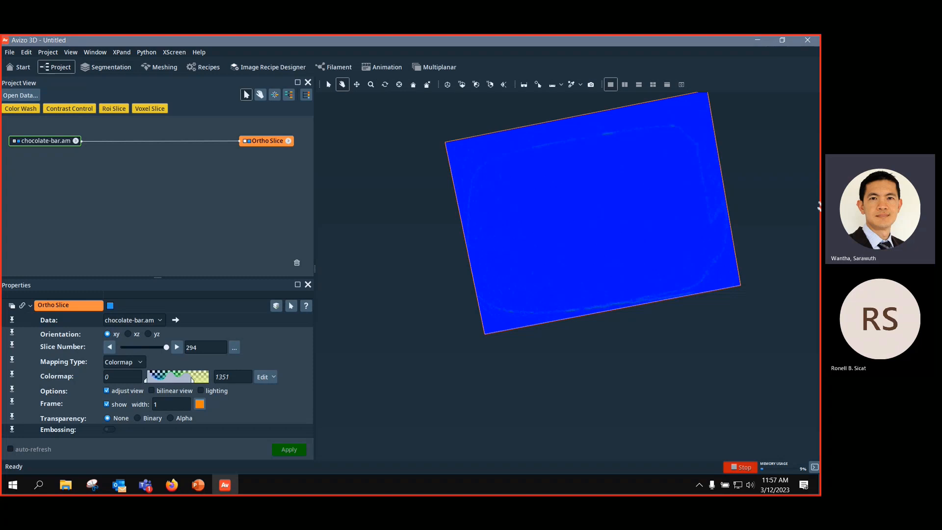
scroll(818, 216, up, 2)
right_drag(821, 229, 783, 218)
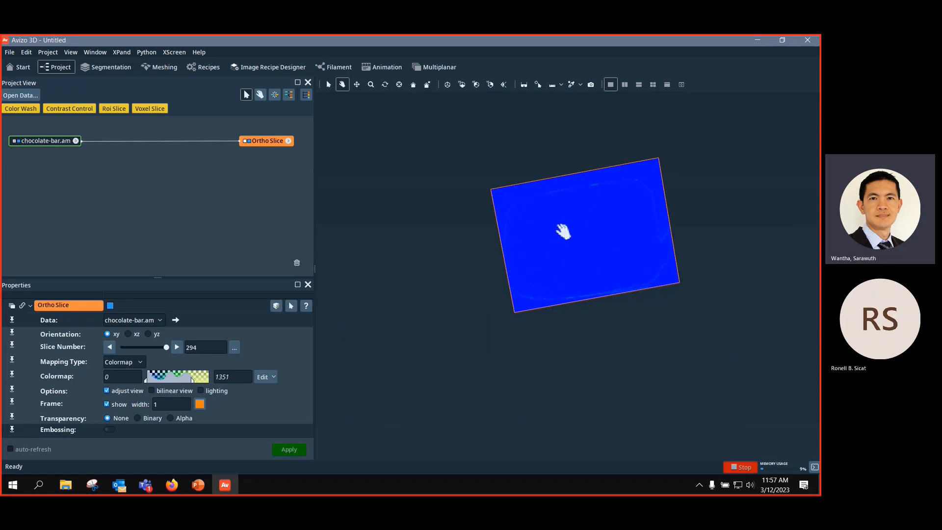
drag(564, 232, 592, 231)
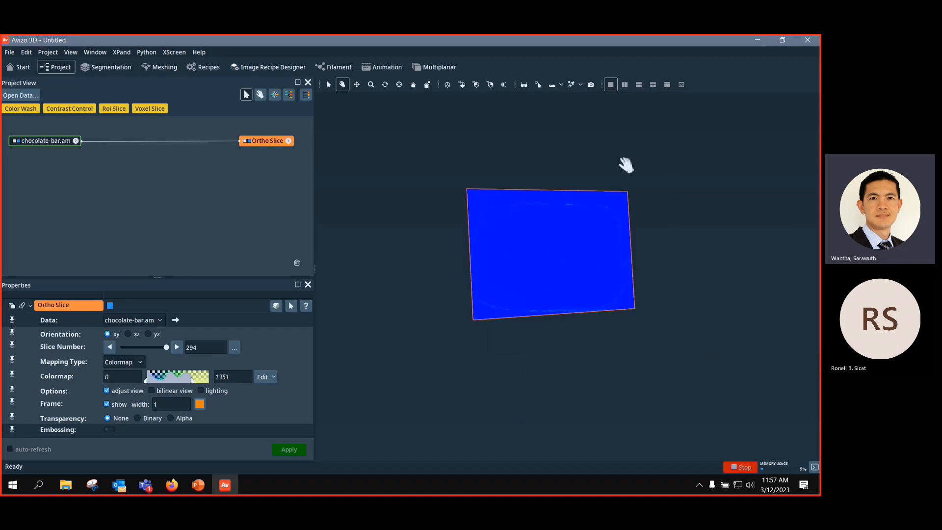
Step: Rotate the slice with the rotate tool, and restore the XY view with the Ortho Slice at slice number 223
click(389, 87)
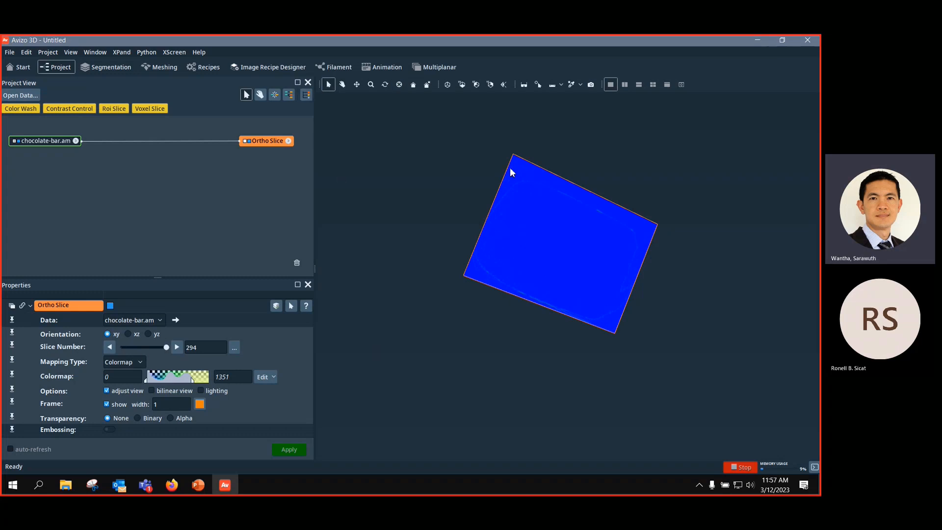
click(463, 84)
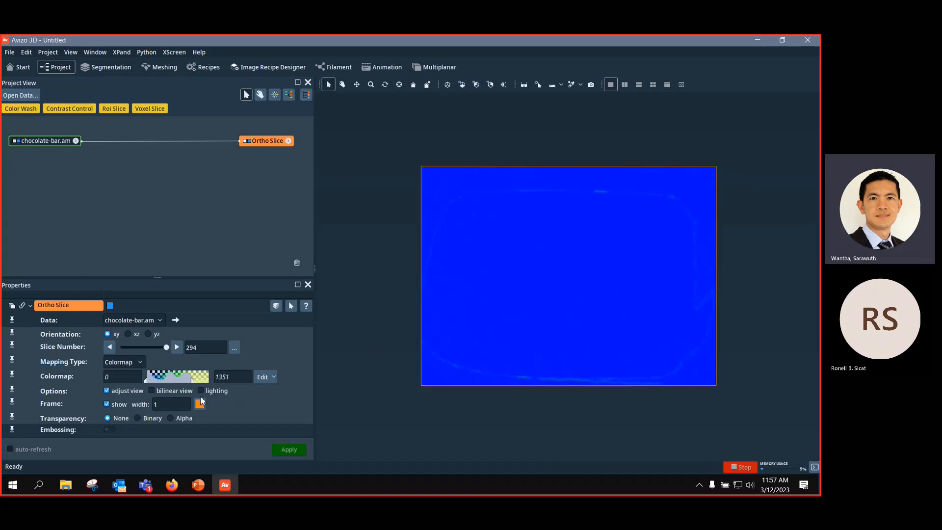
drag(165, 347, 153, 348)
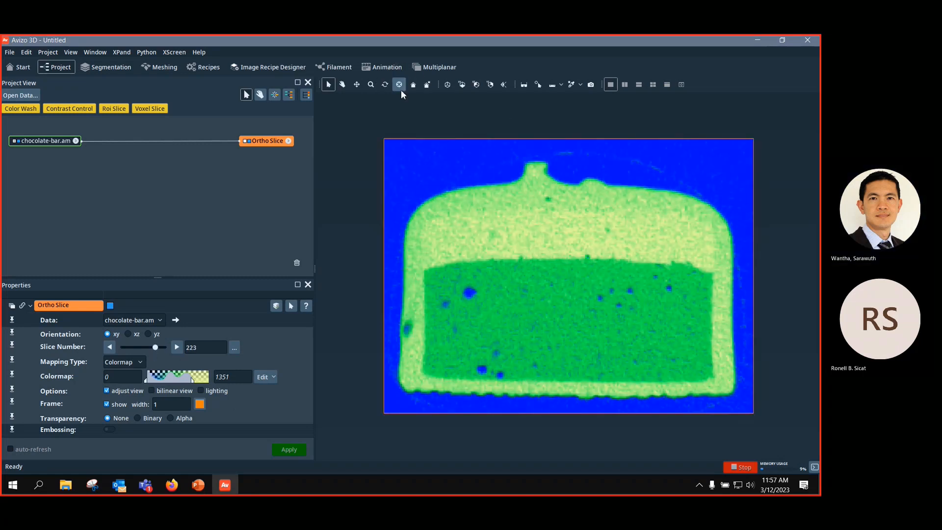
Step: Use the seek tool from trackball mode to center and zoom in on the large blue void in the slice's green filling
click(342, 85)
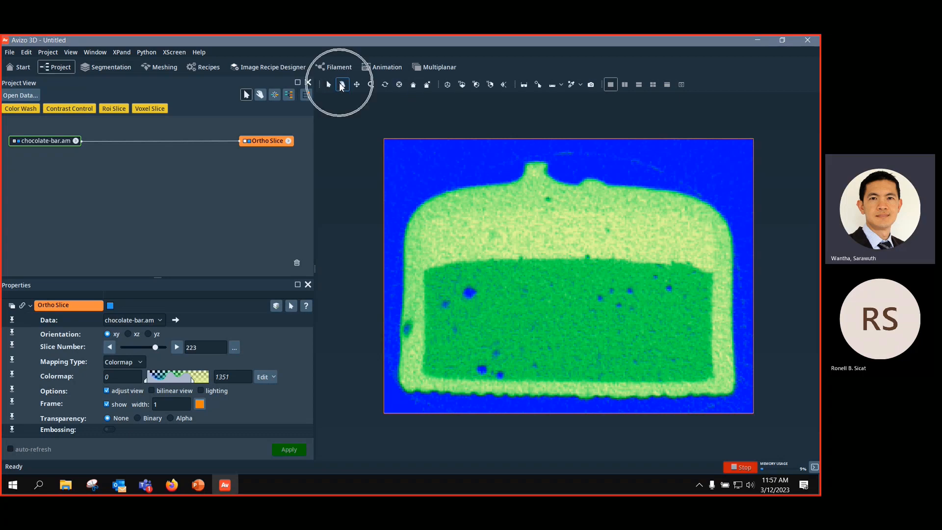
click(400, 85)
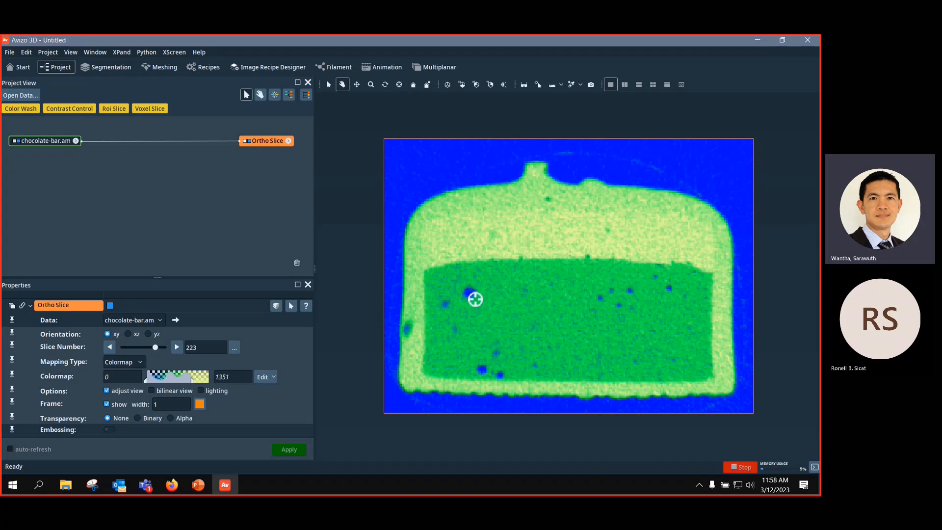
key(ctrl)
scroll(411, 334, up, 1)
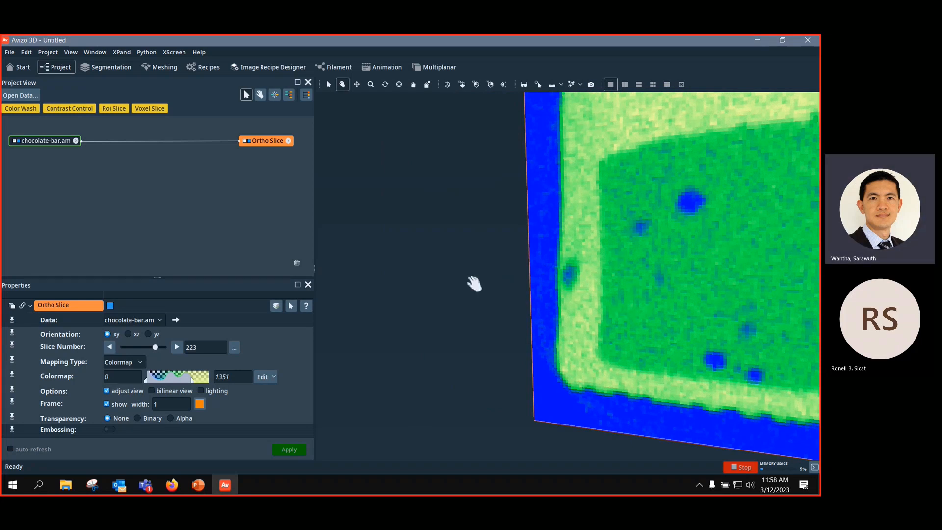
click(397, 84)
click(690, 205)
click(689, 202)
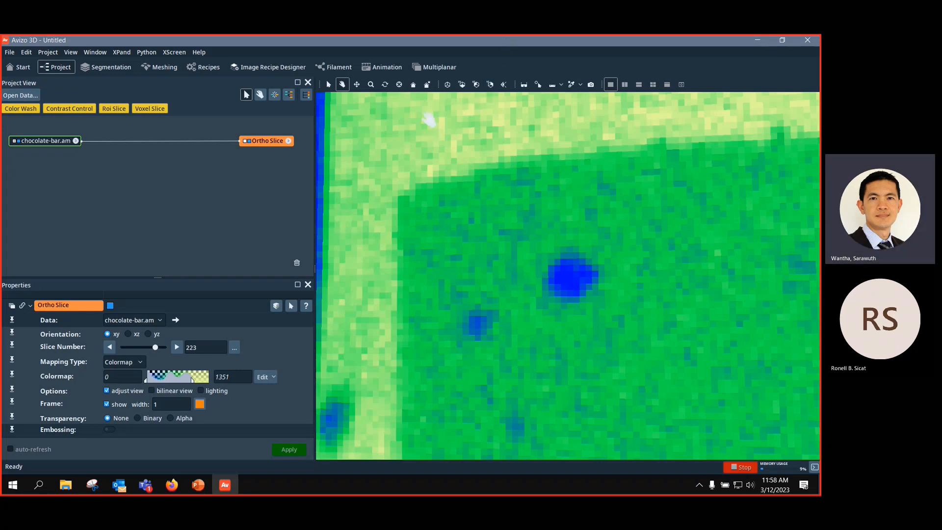
Step: Reset the viewer to its home position, orbit the slice, and return to the home position again
click(414, 87)
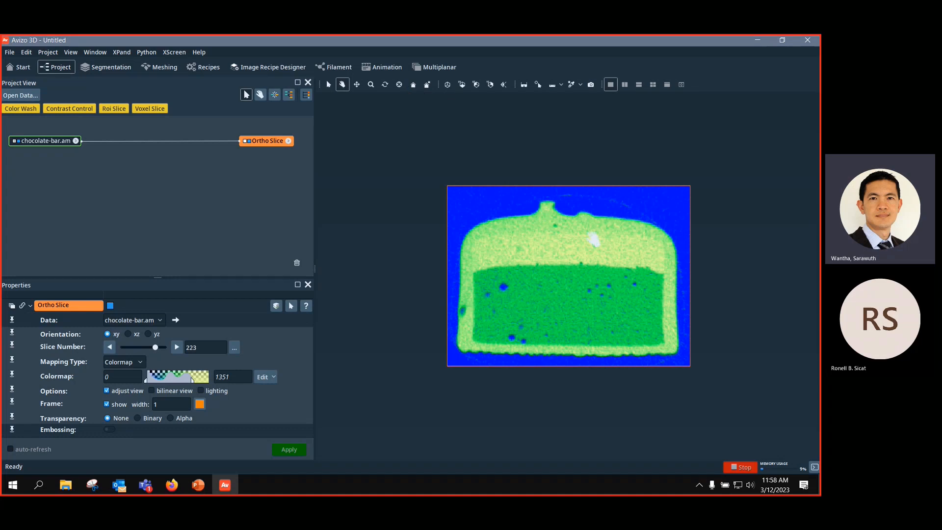
drag(591, 235, 413, 307)
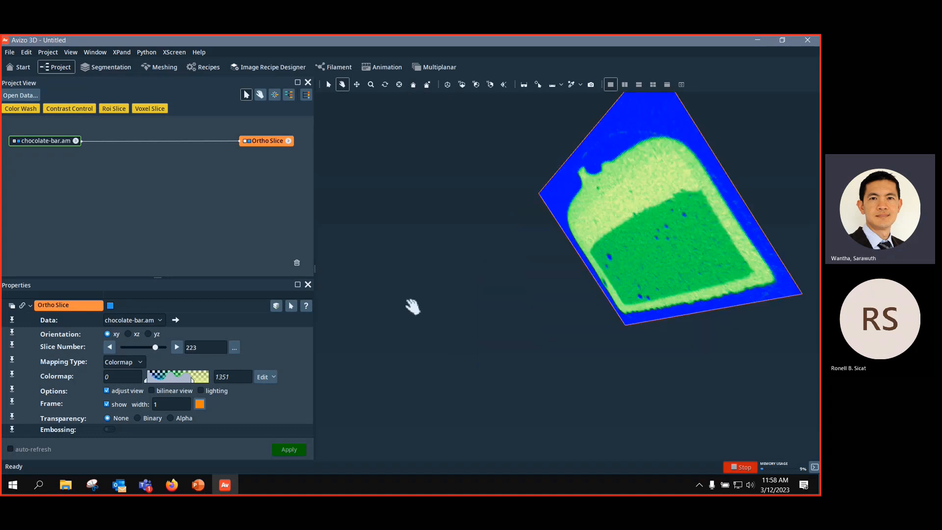
click(412, 85)
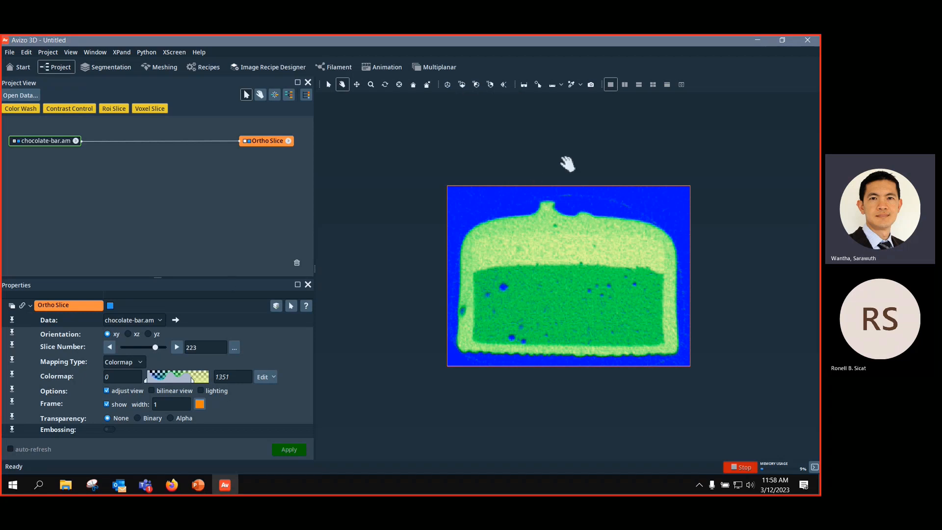
Step: Switch the viewer between the XY and XZ standard views, and fit the whole slice with View All
click(465, 90)
click(465, 91)
click(477, 85)
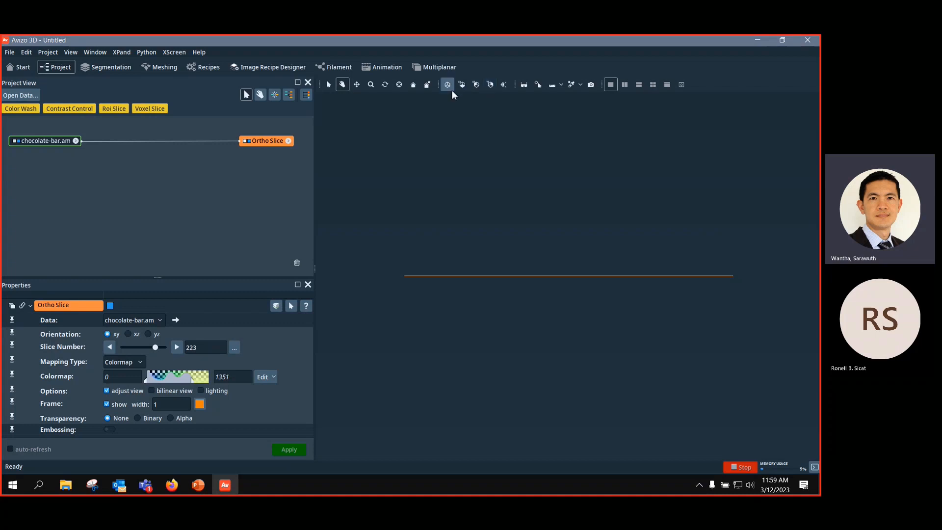
click(462, 86)
click(445, 88)
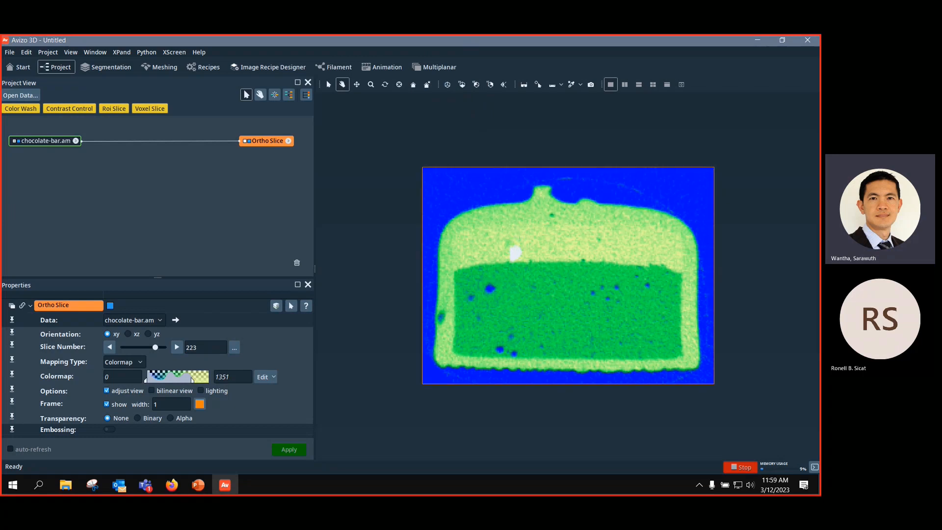
Step: Pan the Ortho Slice out of the viewer repeatedly, and bring it back into sight with View All
middle_drag(511, 253, 697, 39)
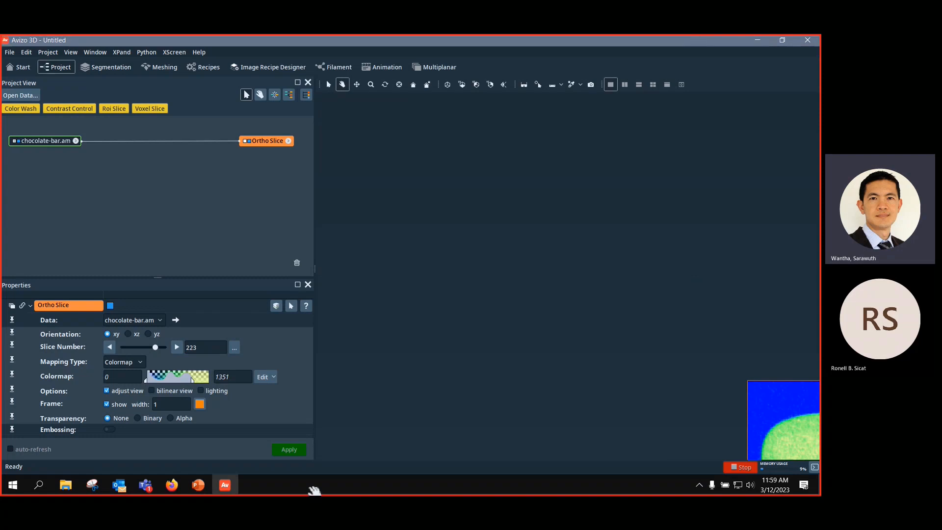
scroll(457, 349, down, 2)
scroll(466, 324, down, 5)
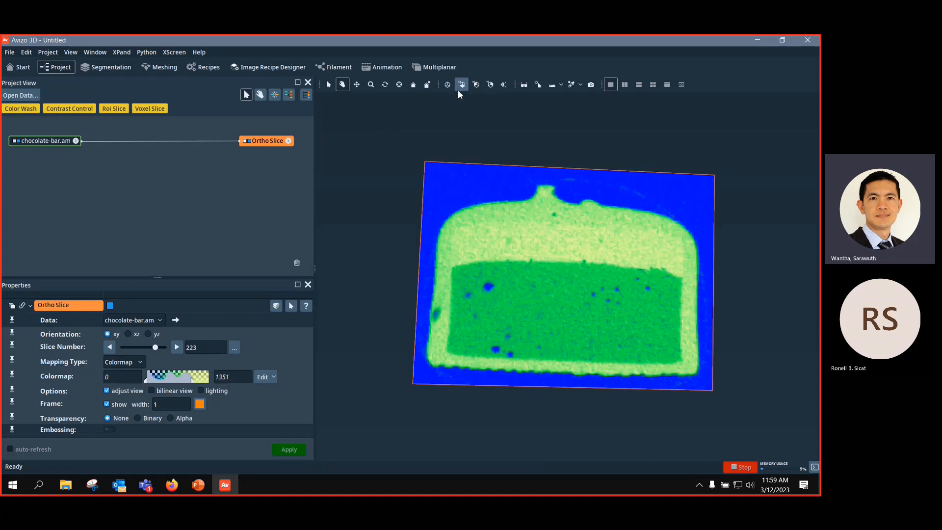
middle_drag(522, 216, 819, 352)
scroll(636, 144, down, 3)
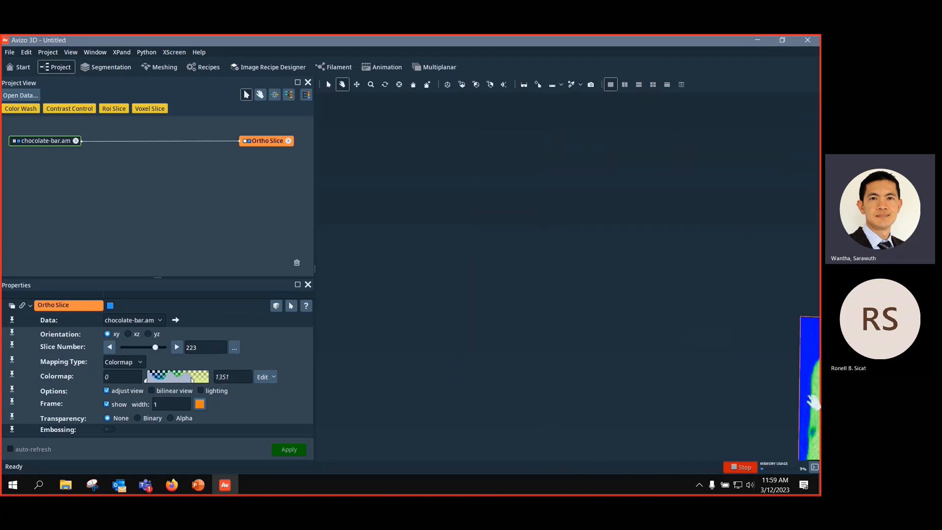
drag(793, 397, 792, 432)
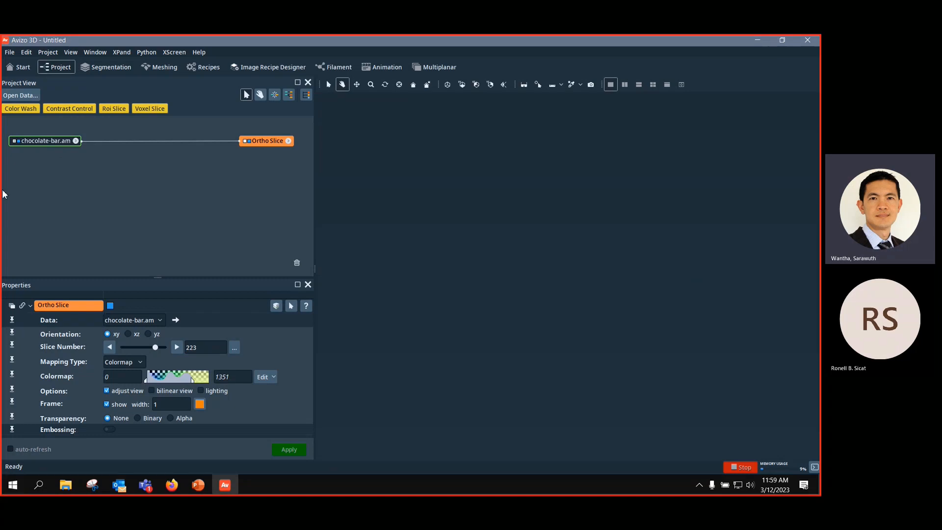
click(56, 142)
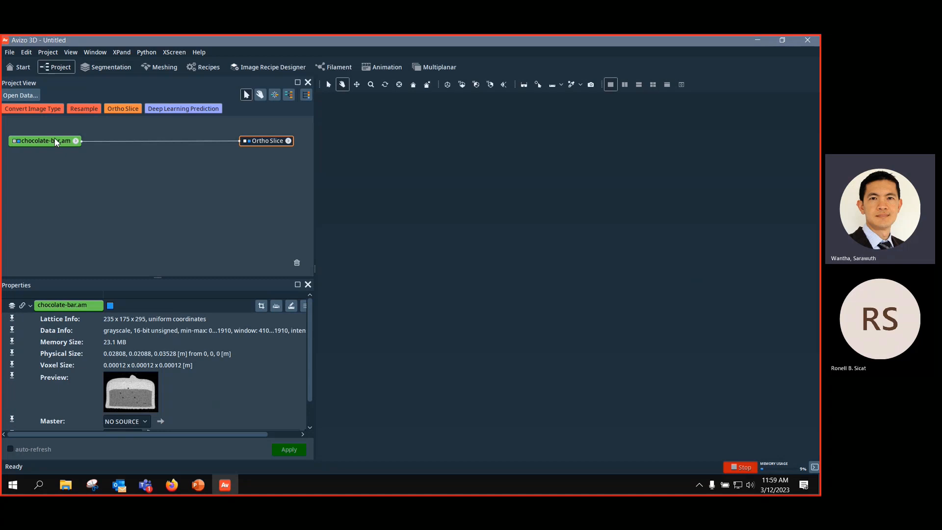
click(447, 85)
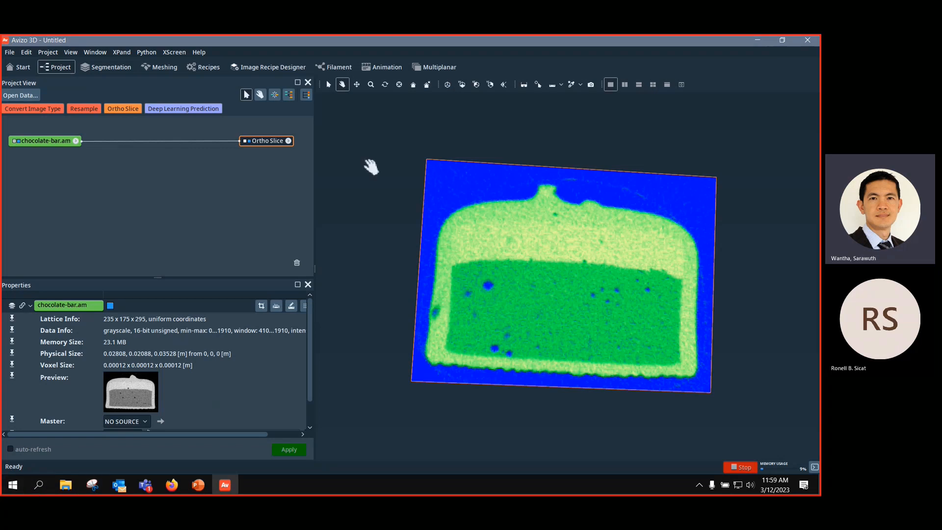
Step: Align the viewer to XY, select the Ortho Slice module, and compare its XZ and XY standard views
click(462, 85)
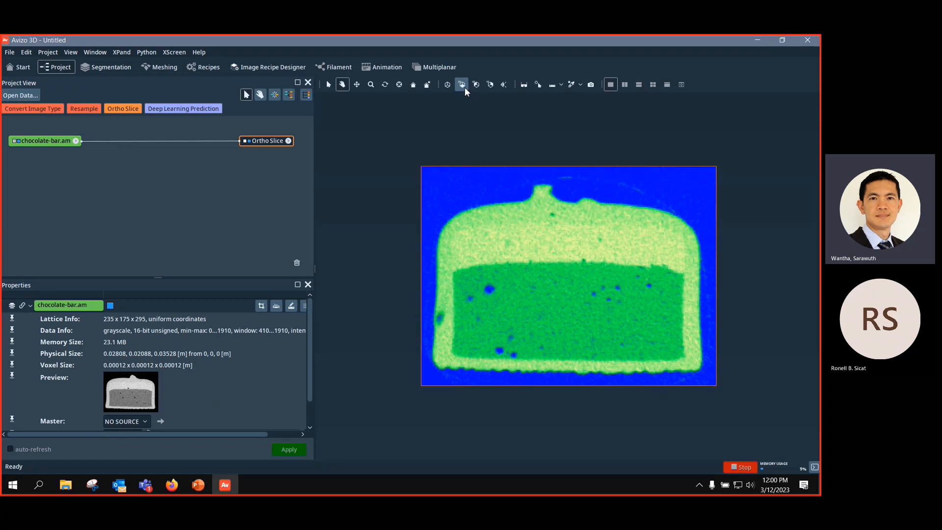
click(269, 143)
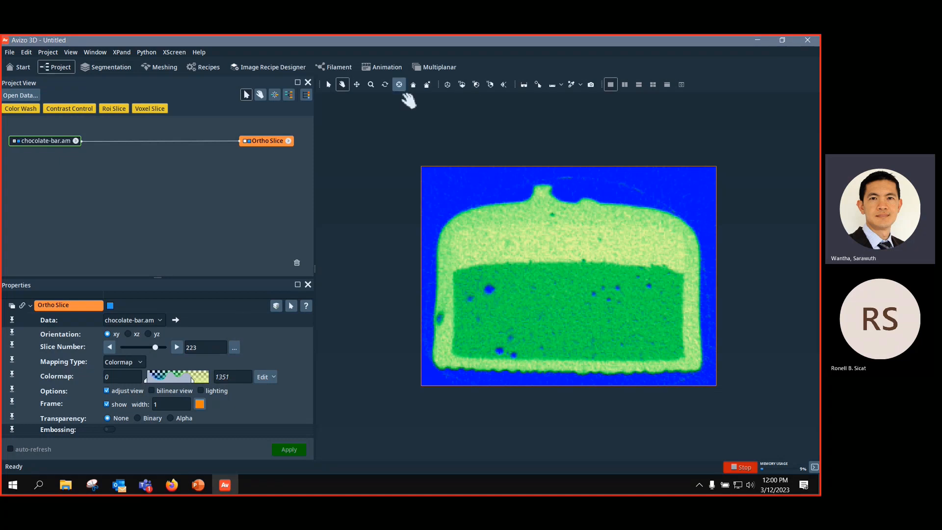
click(476, 85)
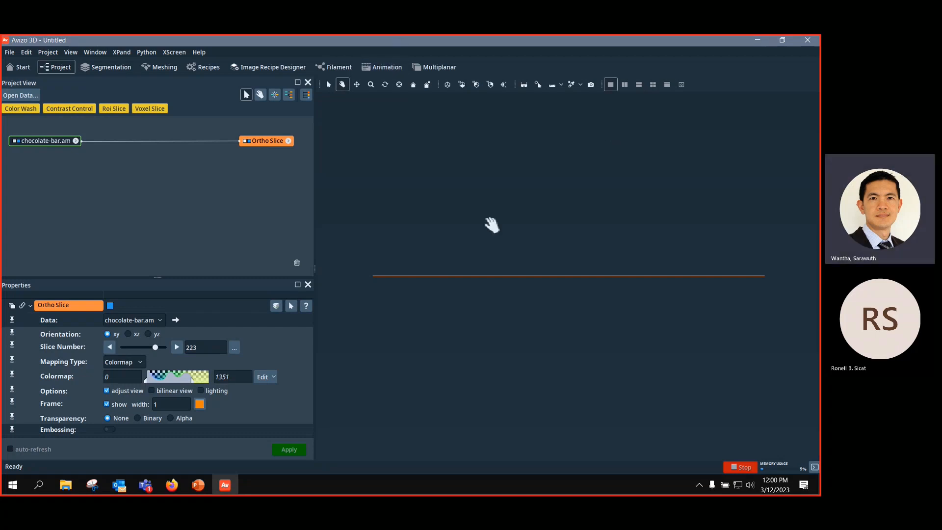
click(462, 85)
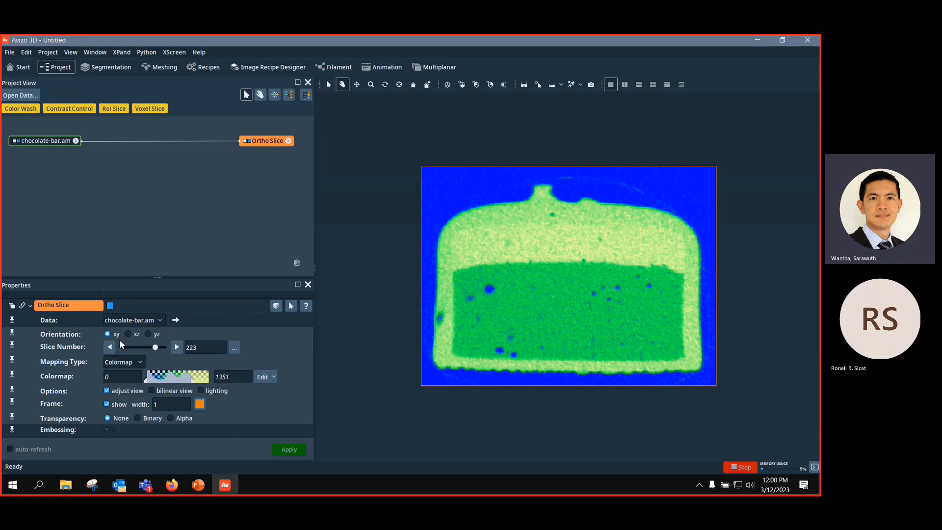
Step: Set the Ortho Slice orientation to xz, and orbit the slice out of its edge-on XY view
key(ctrl)
key(ctrl)
click(129, 335)
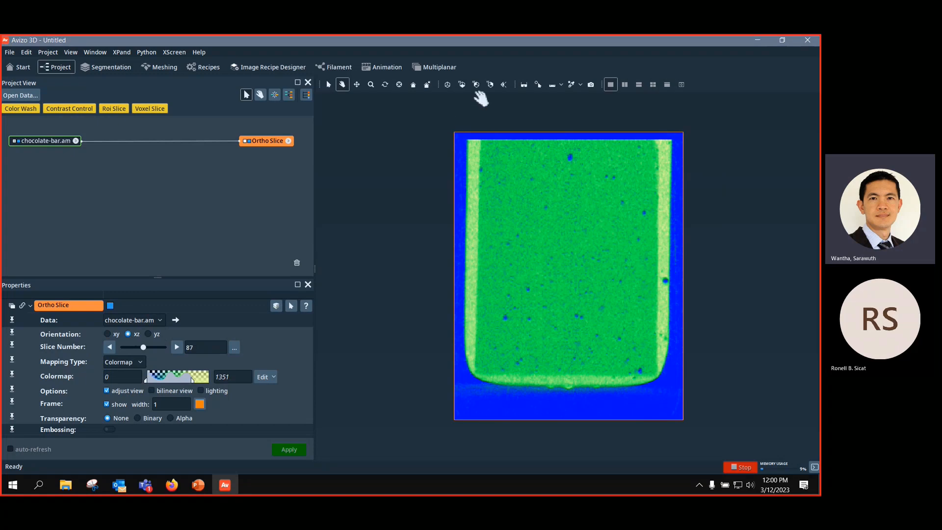
click(463, 85)
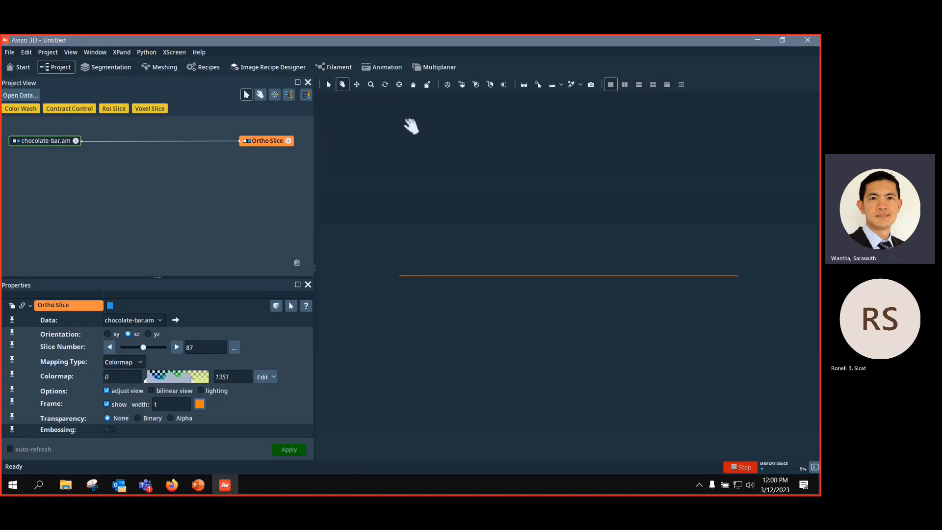
drag(542, 194, 549, 343)
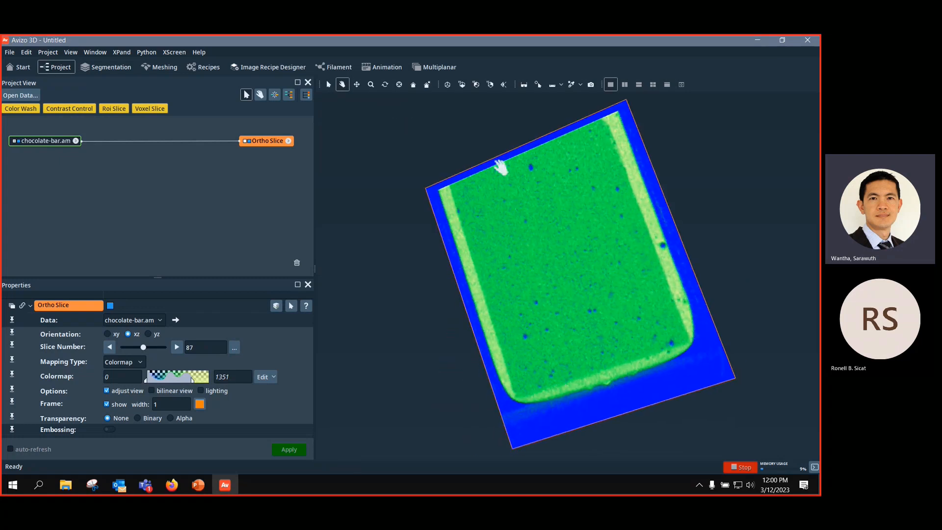
Step: Toggle the viewer repeatedly between perspective and orthographic projection to compare the slice's appearance
click(506, 84)
click(507, 84)
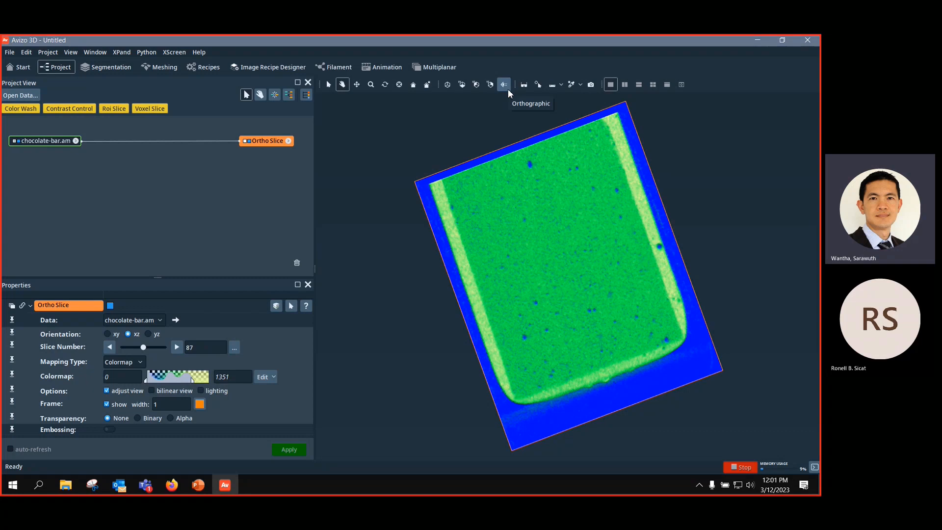
click(507, 87)
click(508, 87)
Step: Set the Ortho Slice orientation back to xy, and attach a Bounding Box module to chocolate-bar.am
click(114, 335)
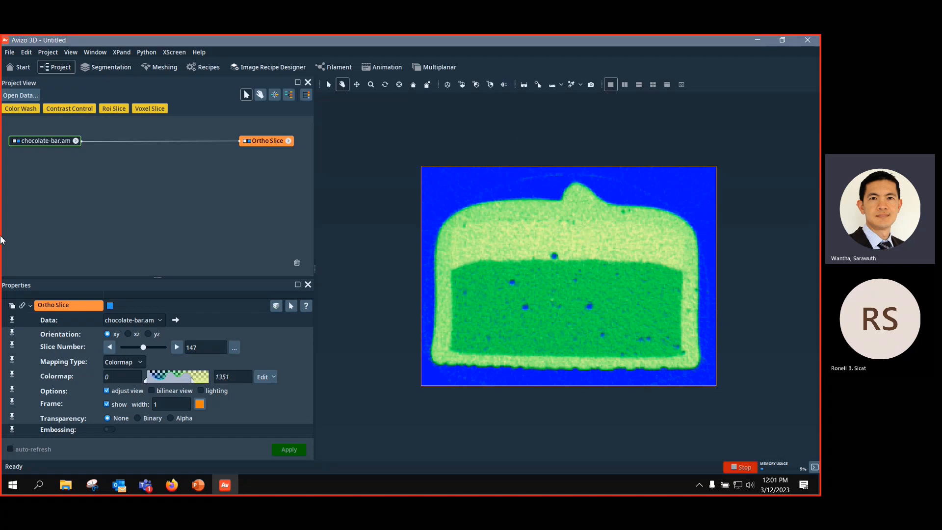
click(42, 142)
right_click(40, 145)
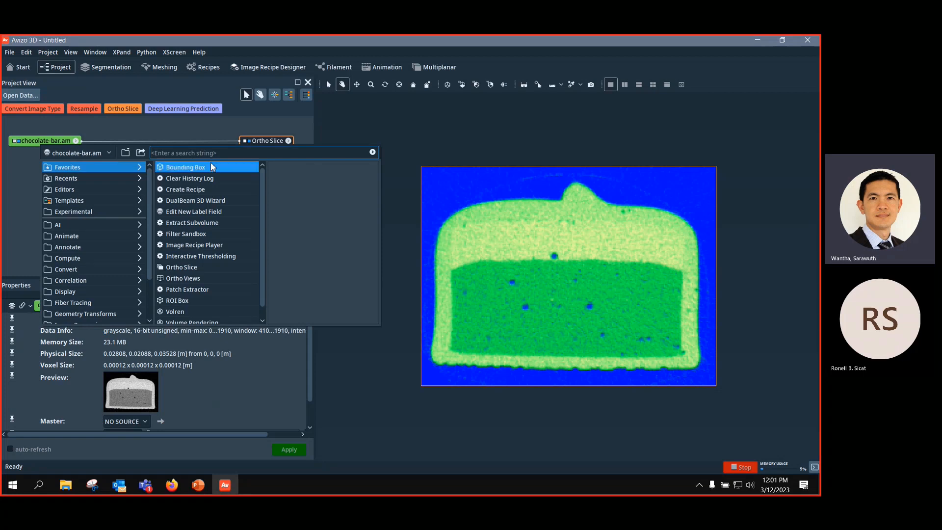
click(289, 239)
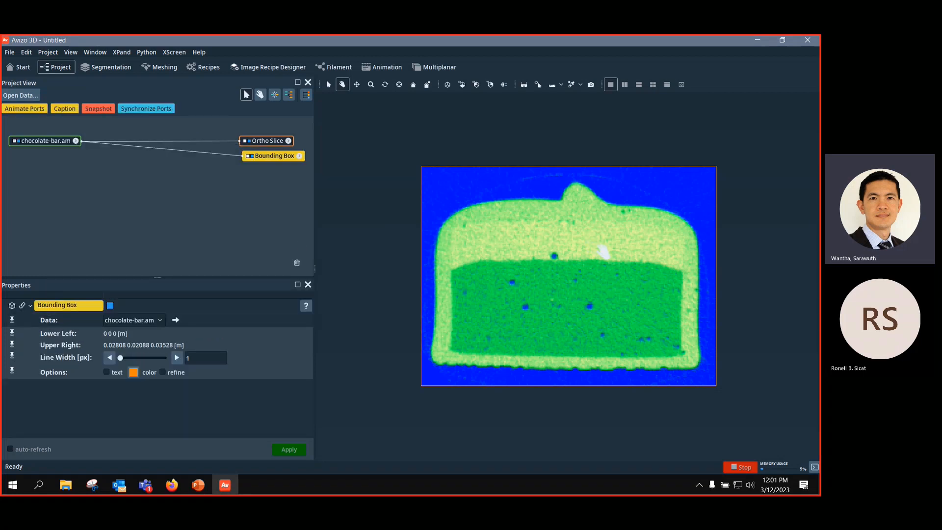
Step: Fit the Bounding Box in the viewer, switch to perspective projection, and orbit around the box to examine its depth
click(448, 88)
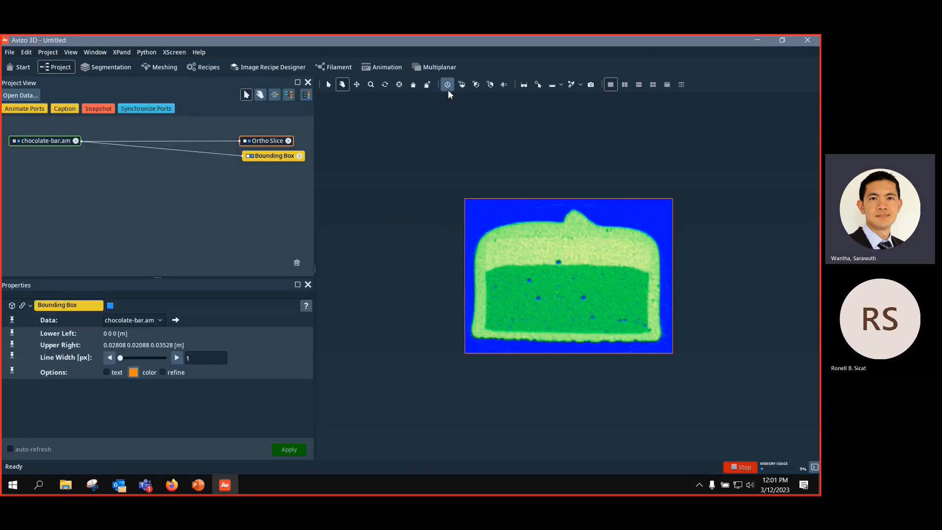
drag(553, 267, 457, 177)
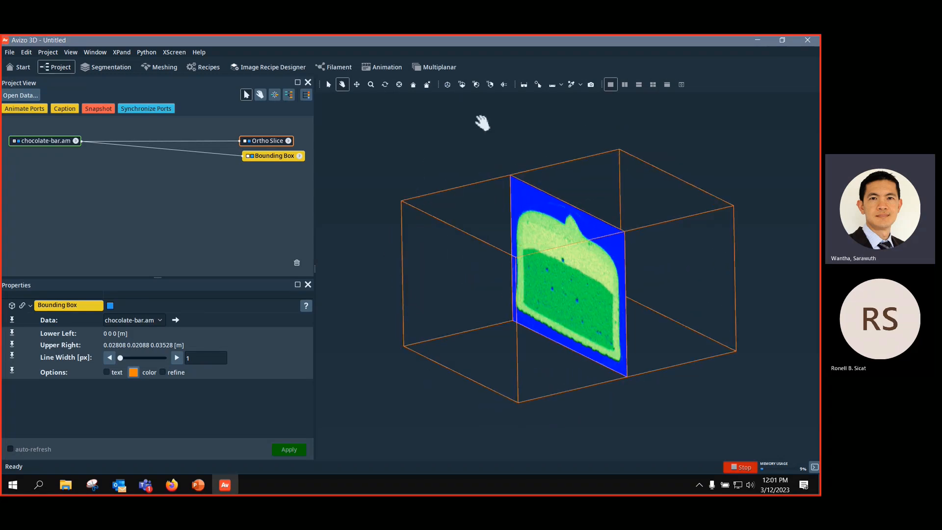
click(502, 89)
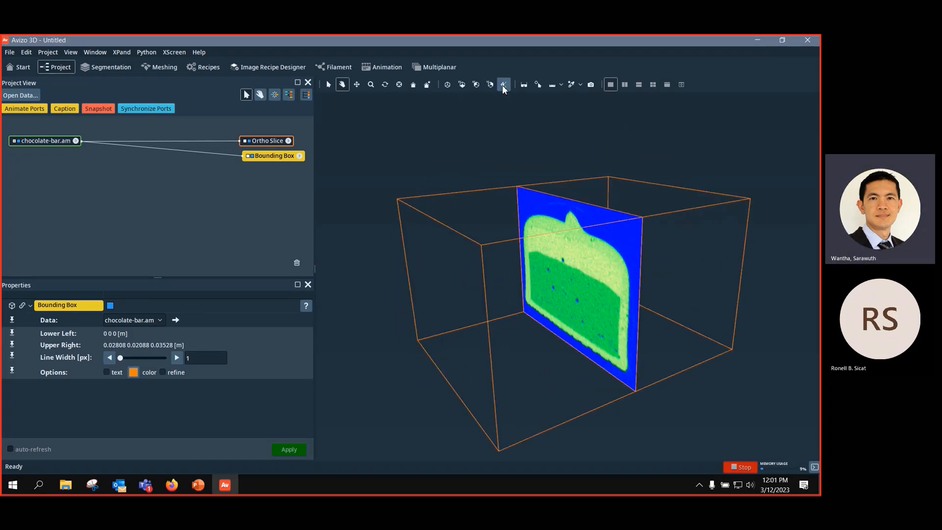
drag(554, 245, 742, 290)
drag(641, 269, 476, 219)
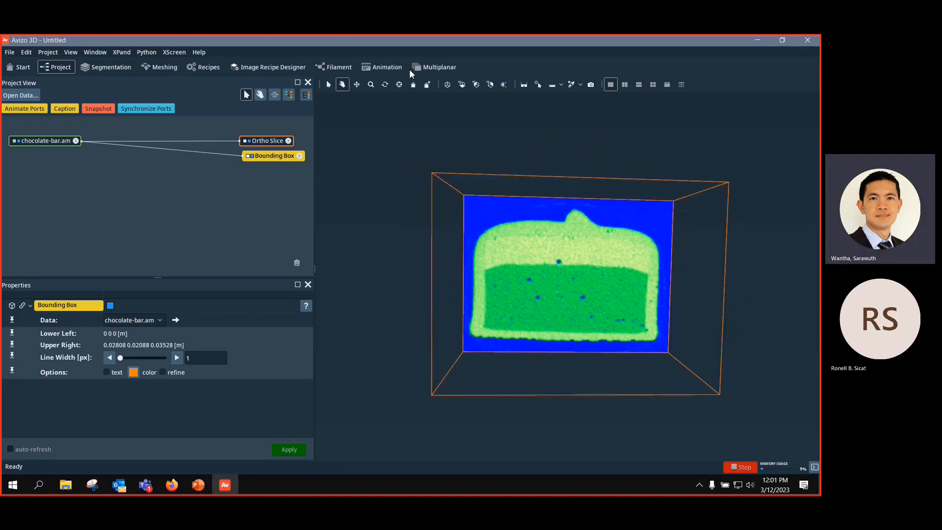
drag(599, 264, 608, 311)
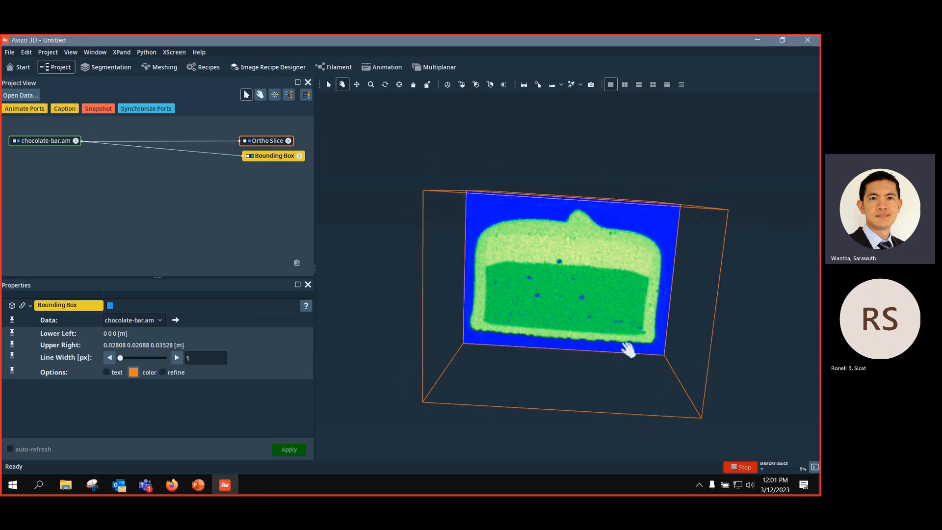
drag(544, 292, 564, 275)
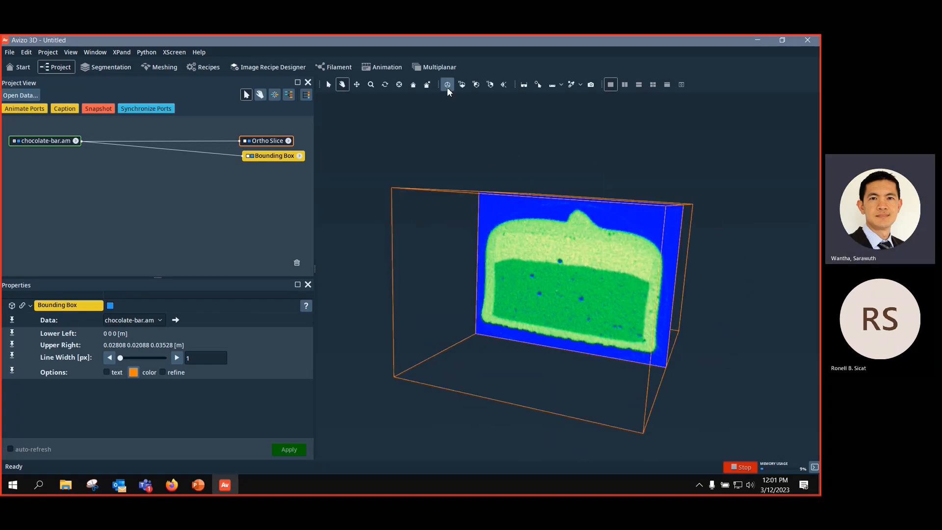
Step: Compare the Bounding Box viewed nearly face-on in orthographic and perspective projection
click(503, 85)
drag(607, 319, 597, 290)
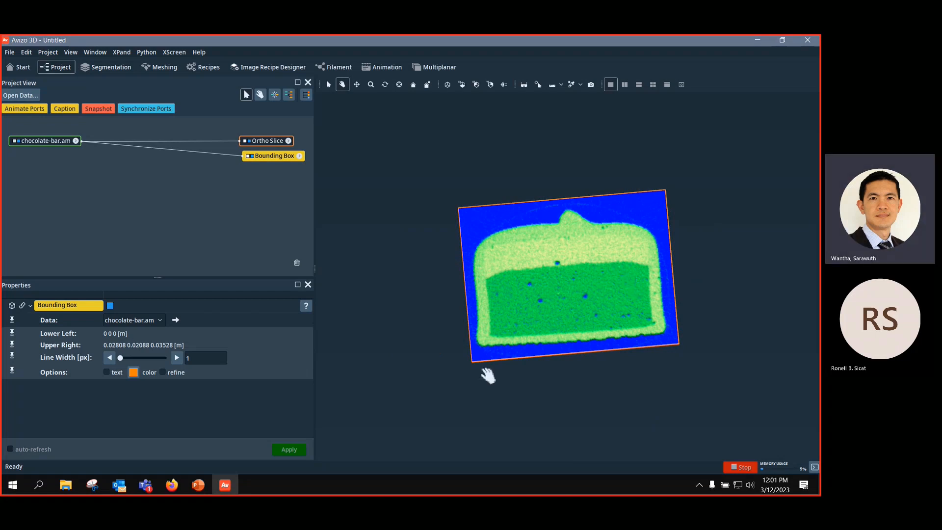
mouse_move(206, 492)
click(505, 83)
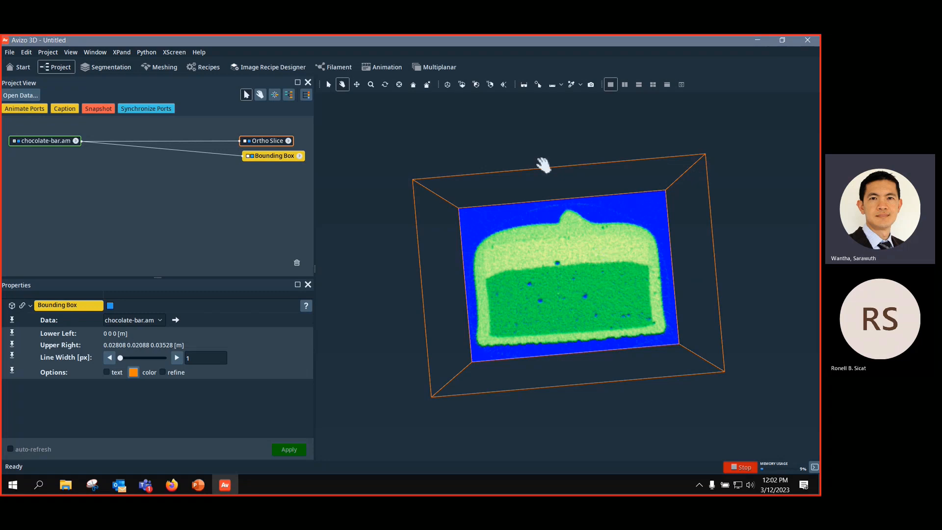
Step: Delete the Bounding Box module from the project
click(287, 162)
click(288, 159)
key(Delete)
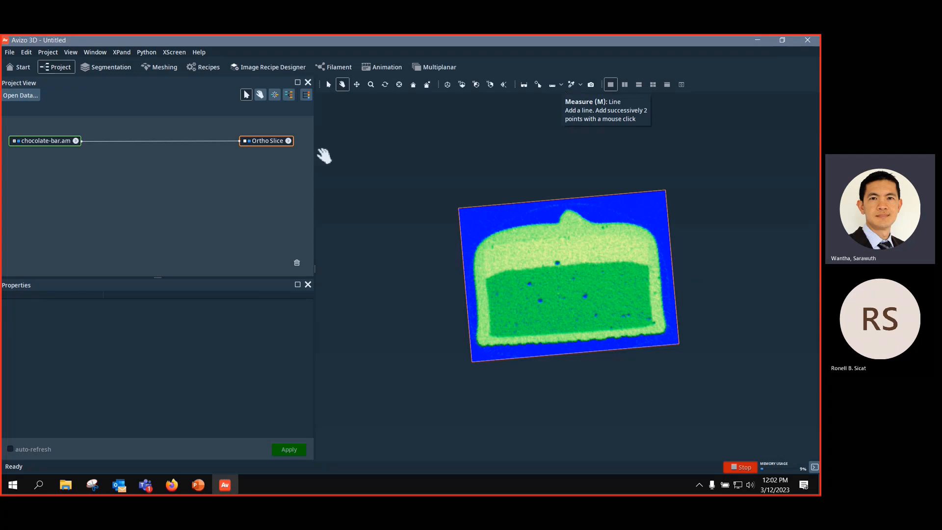
Step: Try the grayScaleInverted.am colormap on the Ortho Slice, settle on grayScale.am, and align the viewer to XY
click(268, 143)
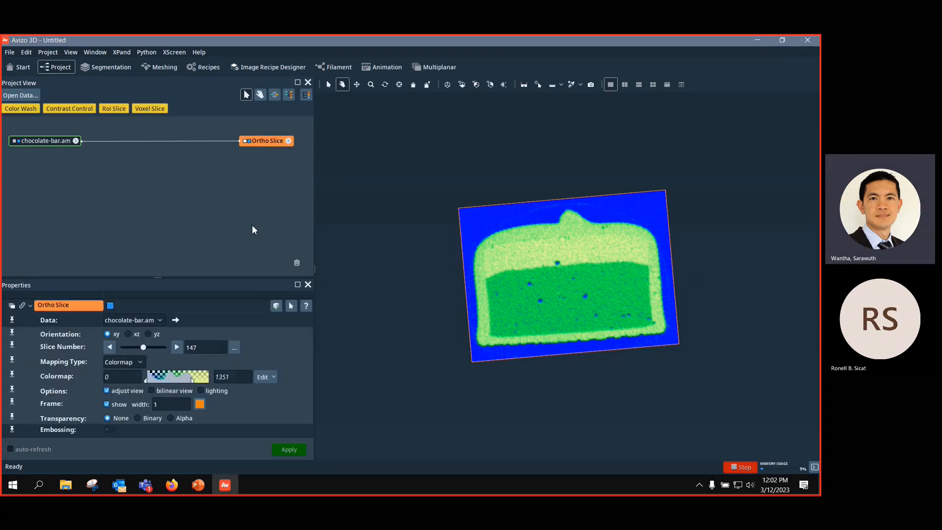
click(273, 379)
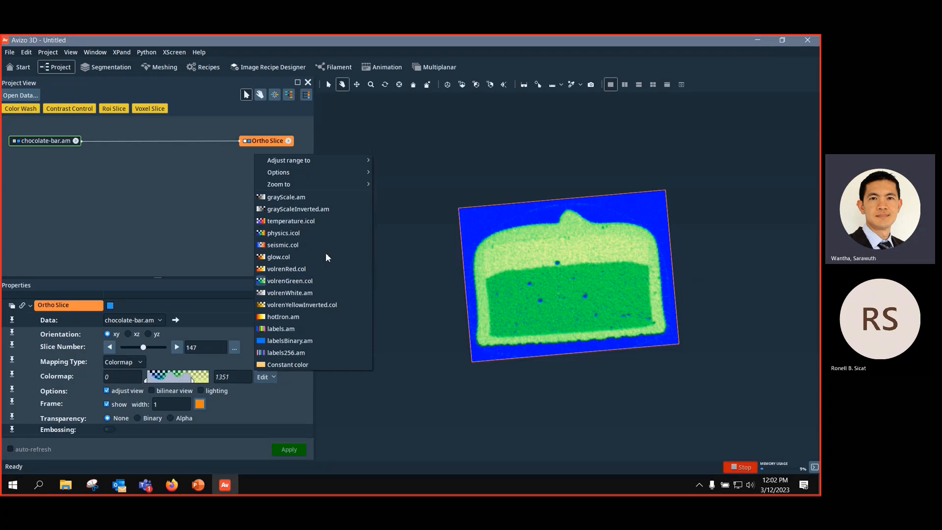
click(322, 210)
click(269, 377)
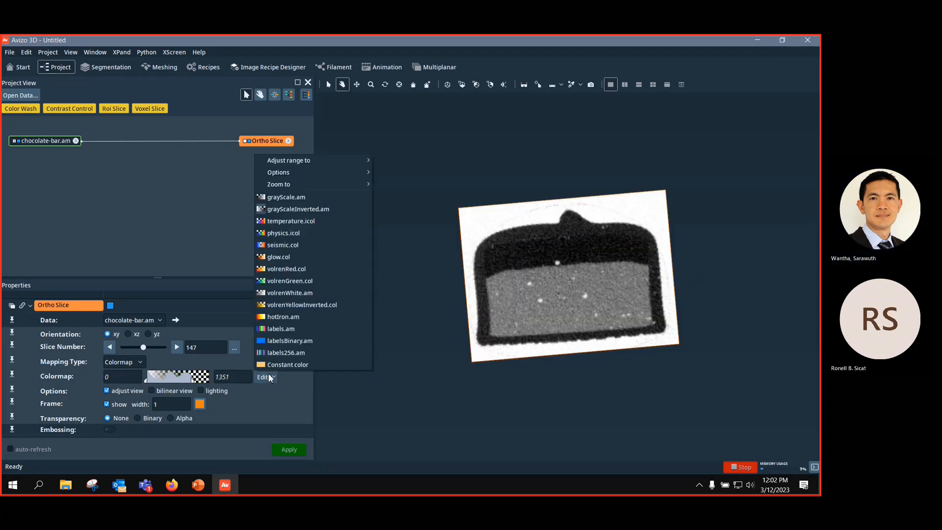
click(300, 200)
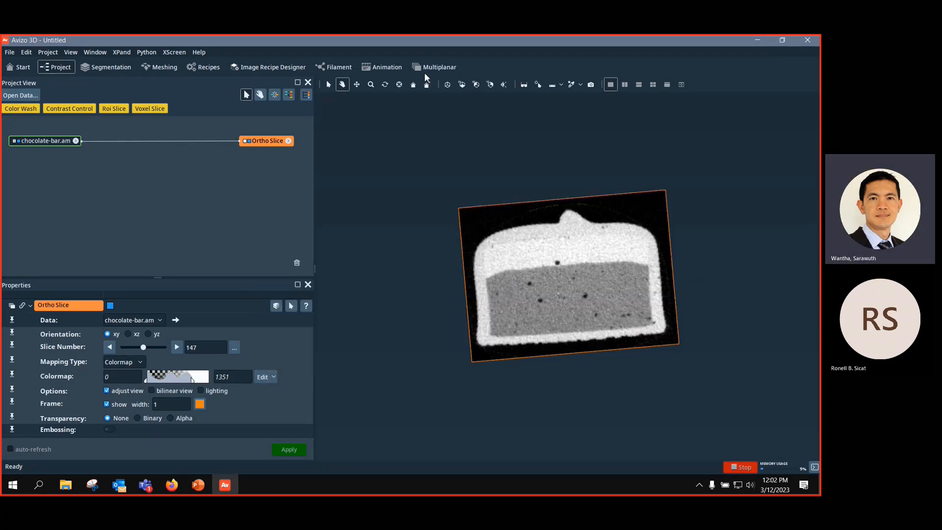
click(462, 84)
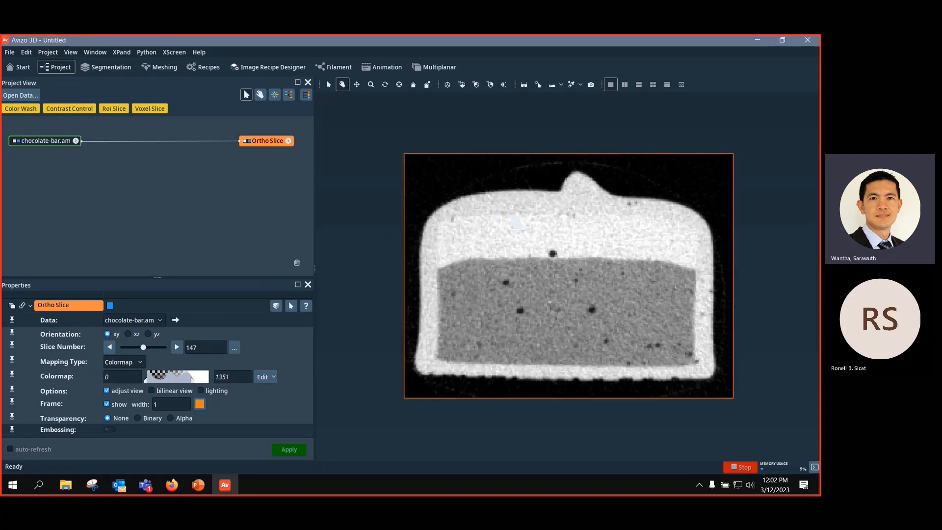
Step: Measure the gray filling's width along its upper edge with a line, and delete the Measurement module
click(562, 84)
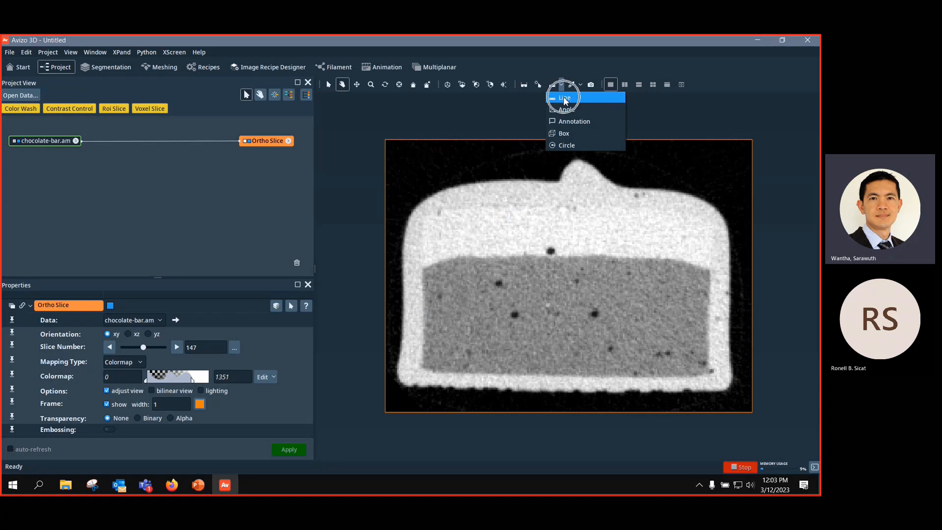
click(564, 98)
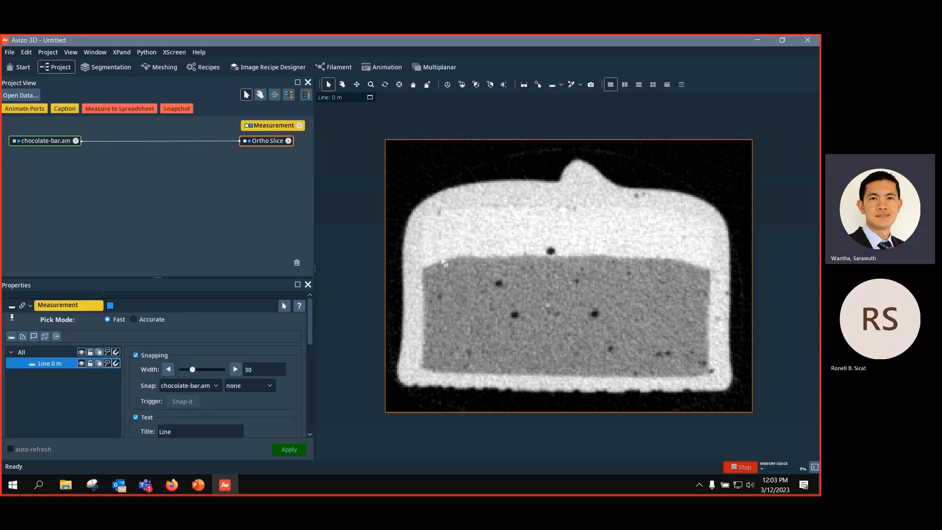
drag(424, 268, 708, 272)
drag(451, 191, 487, 287)
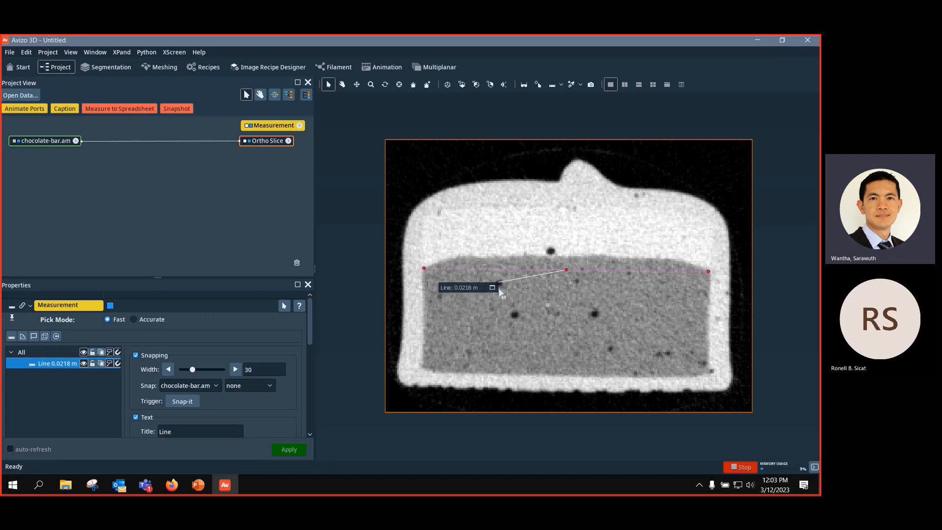
drag(286, 127, 268, 187)
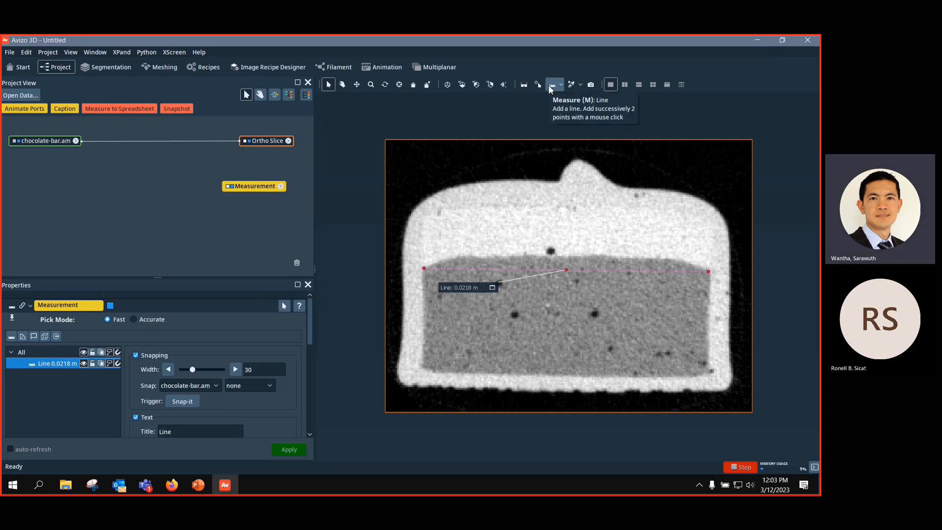
key(Delete)
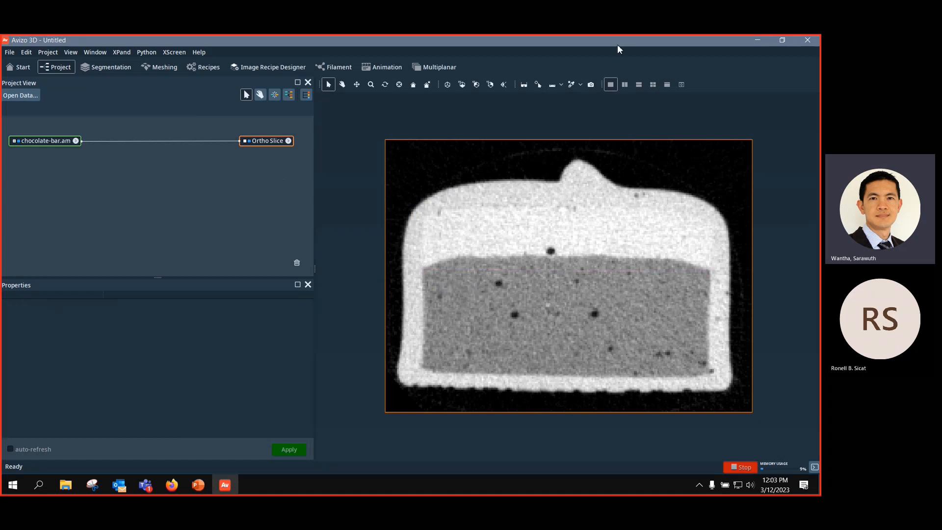
Step: Add a horizontal line measurement across the bump on top of the chocolate bar, with its label above the slice
click(562, 86)
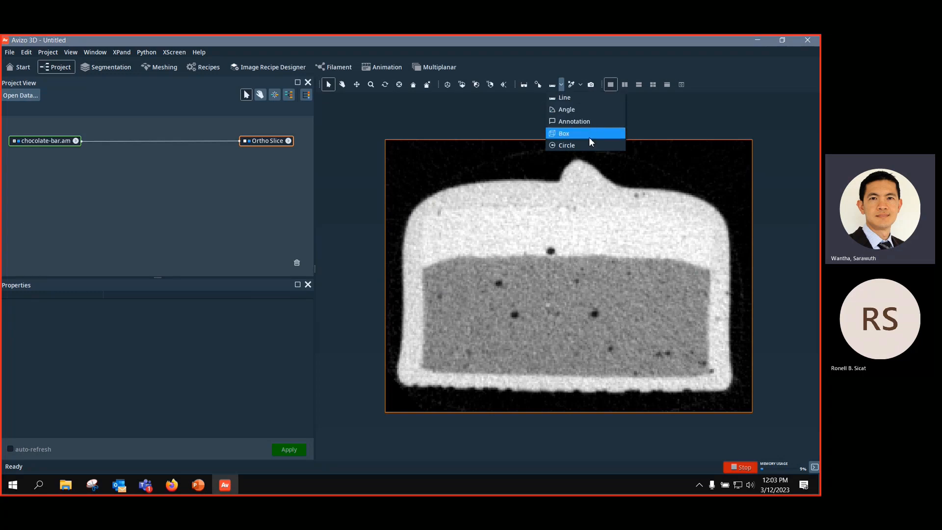
click(570, 99)
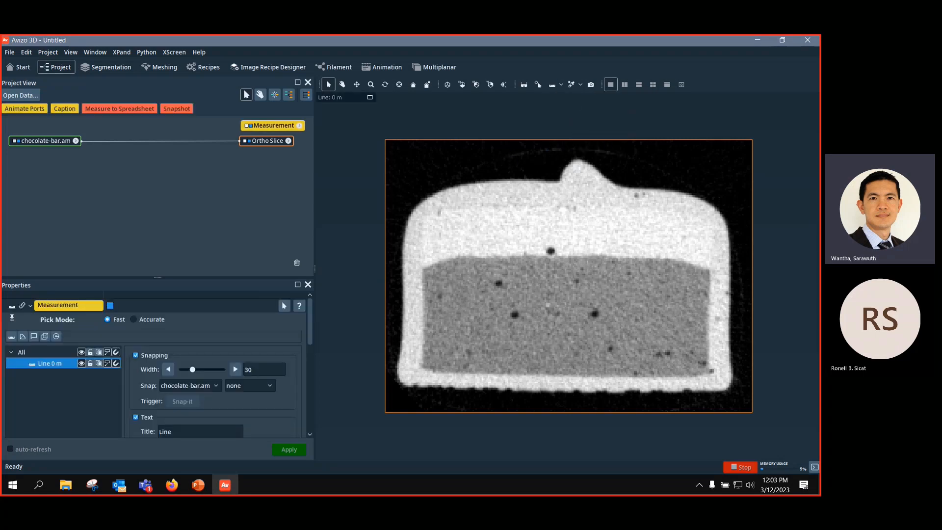
drag(537, 159, 635, 160)
drag(396, 132, 587, 123)
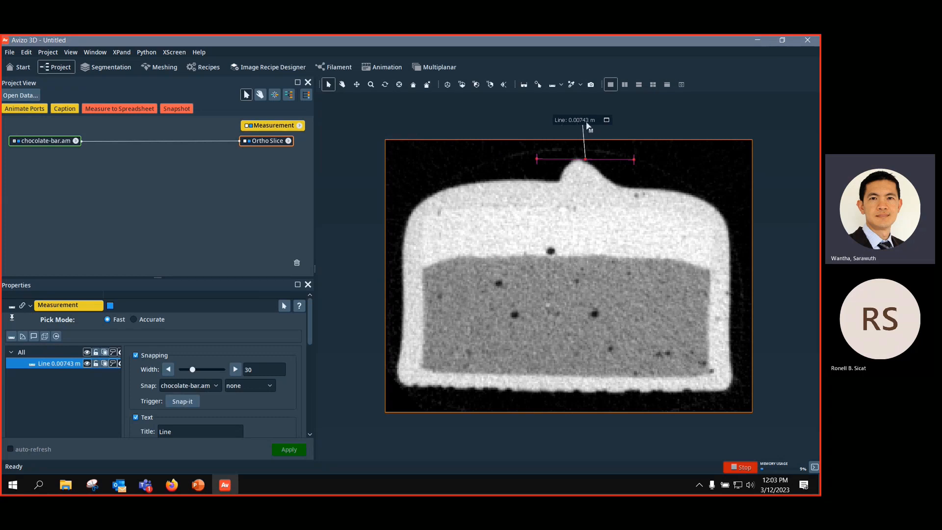
Step: Add an angle measurement at the chocolate bar's upper-left shoulder
click(561, 85)
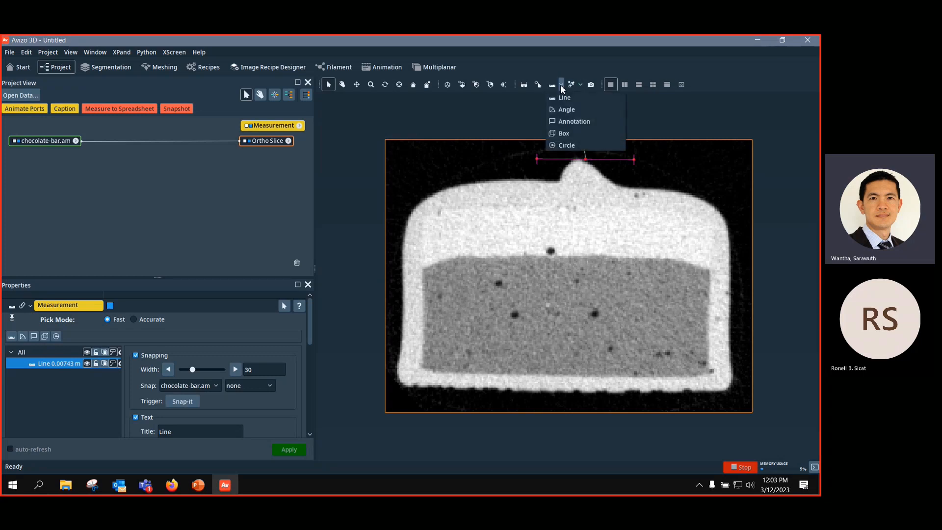
click(575, 107)
click(410, 152)
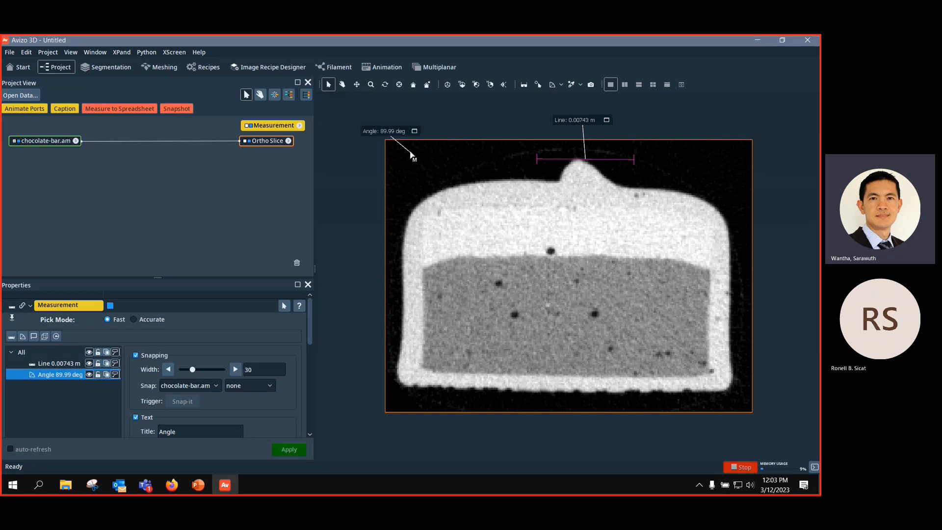
click(413, 200)
click(444, 208)
click(472, 169)
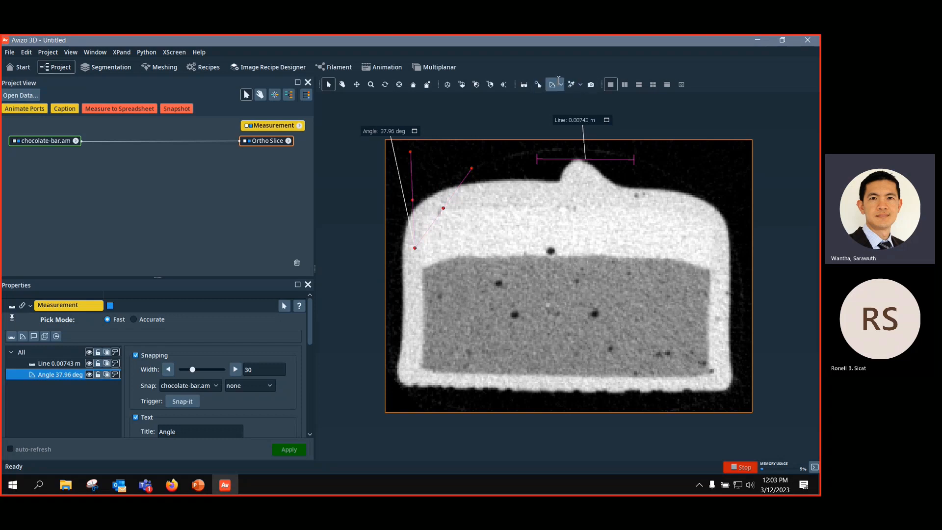
Step: Add a second, smaller angle measurement just above the chocolate bar's upper-right shoulder
click(552, 84)
click(561, 85)
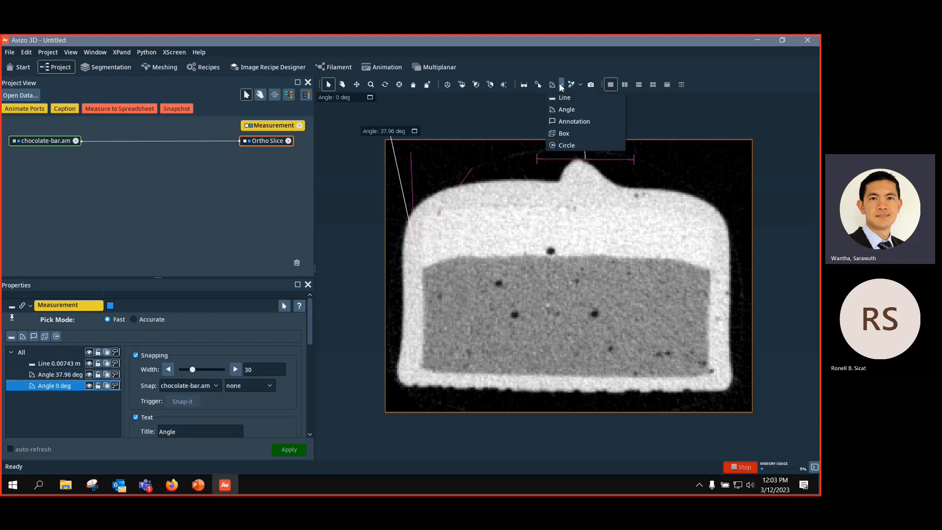
click(564, 110)
click(658, 156)
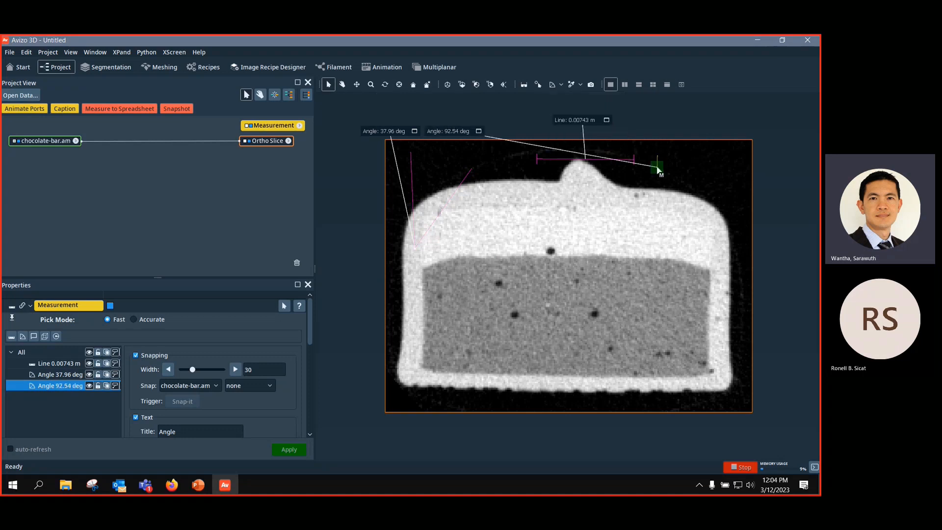
click(656, 179)
click(673, 167)
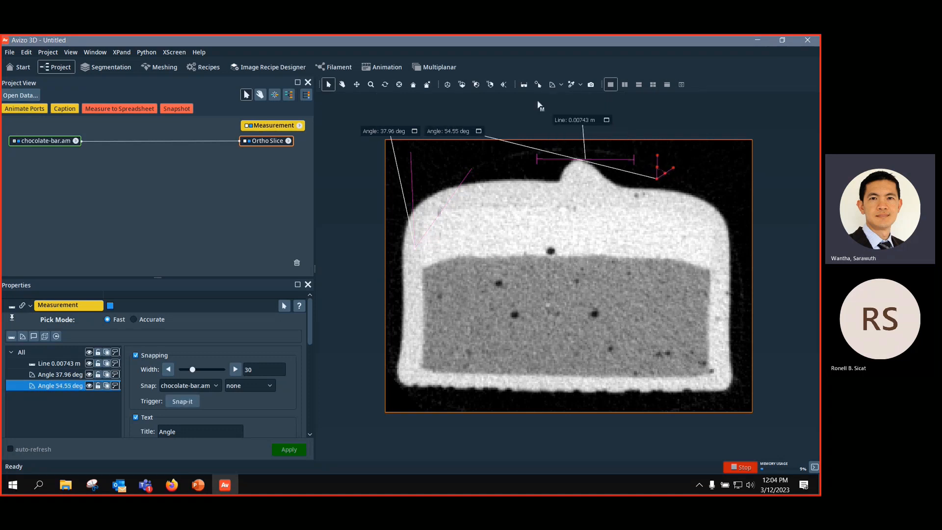
Step: Add a large circle measurement centred in the bright upper layer, and move its label below the angle labels
click(561, 85)
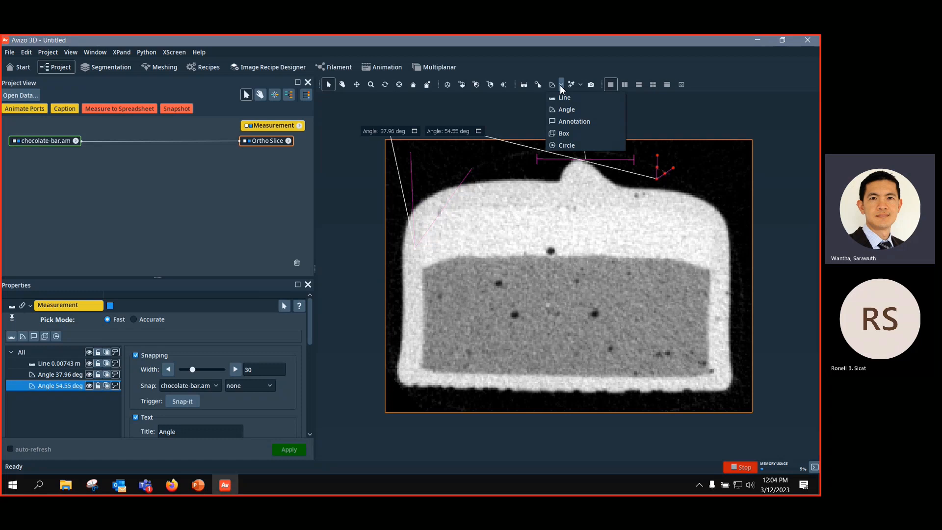
click(572, 142)
click(517, 218)
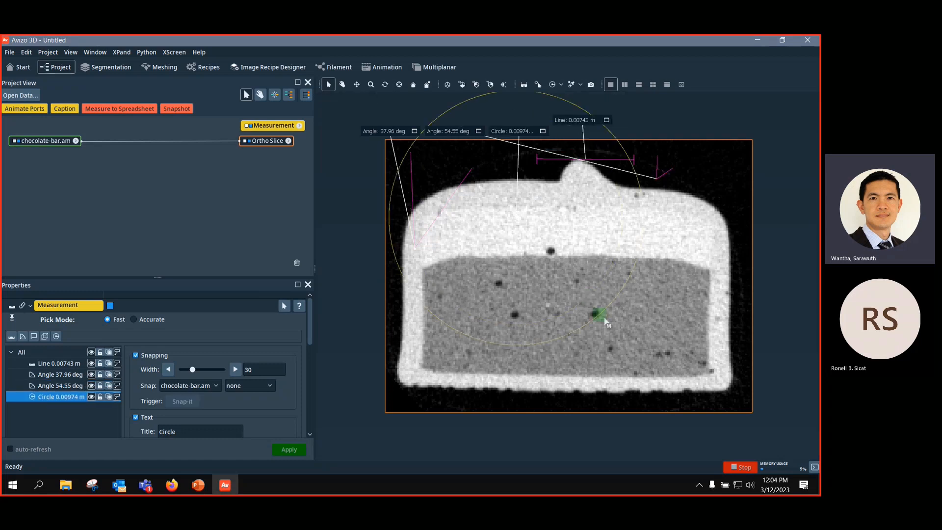
click(596, 303)
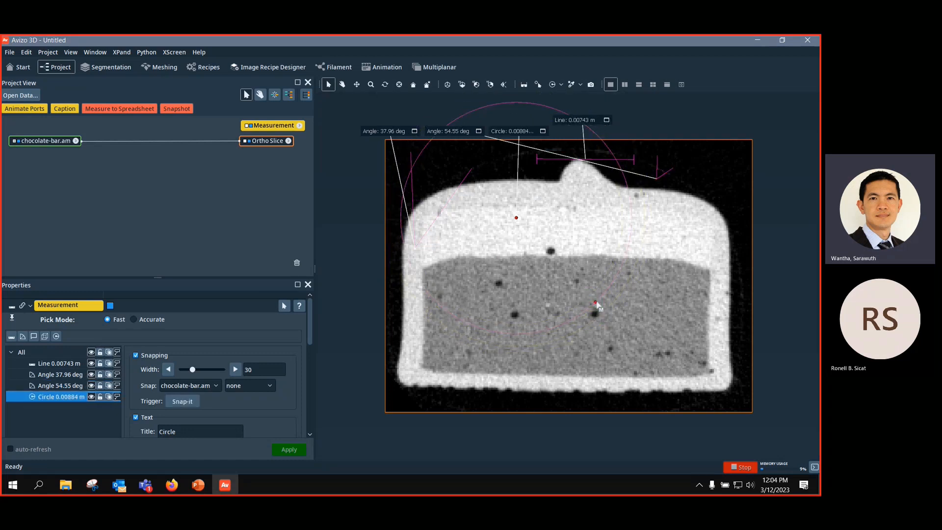
drag(514, 131, 438, 167)
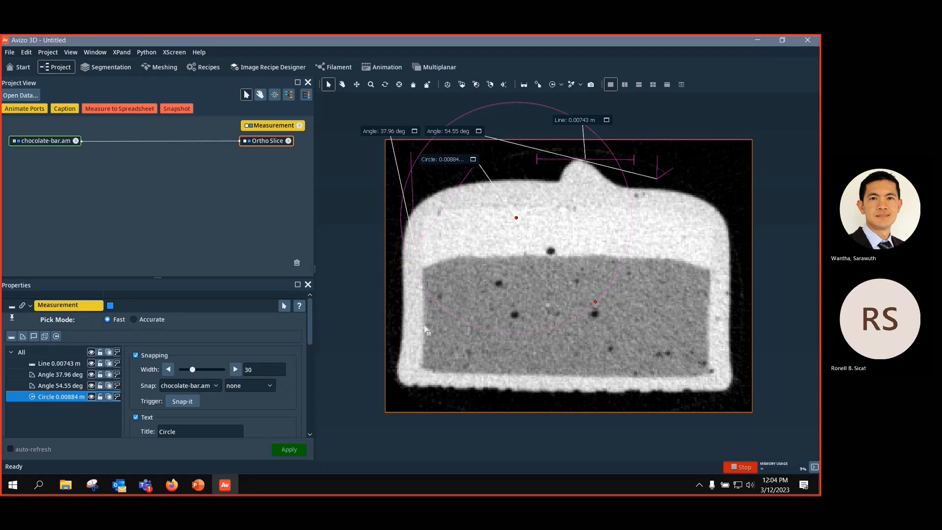
Step: In the Units preferences, try units management set to None, and return it to Spatial information only
click(267, 142)
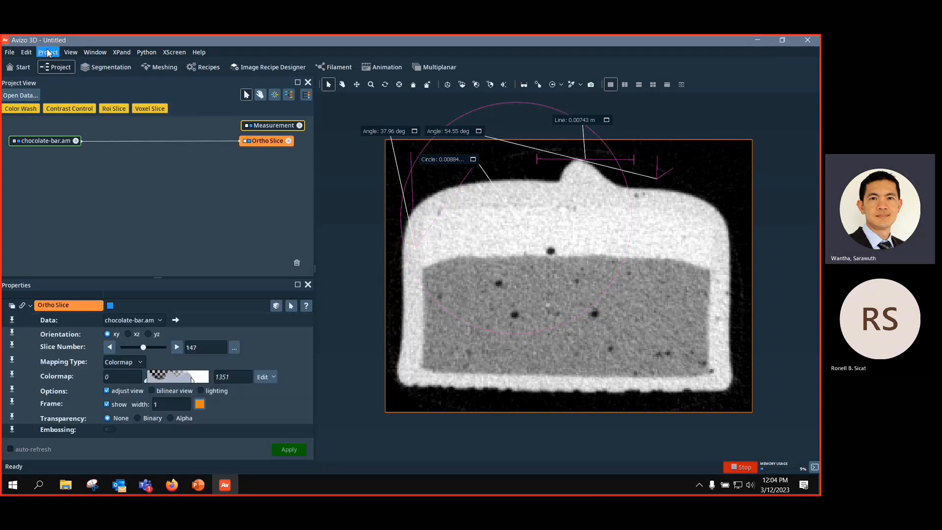
click(48, 52)
click(48, 52)
click(26, 52)
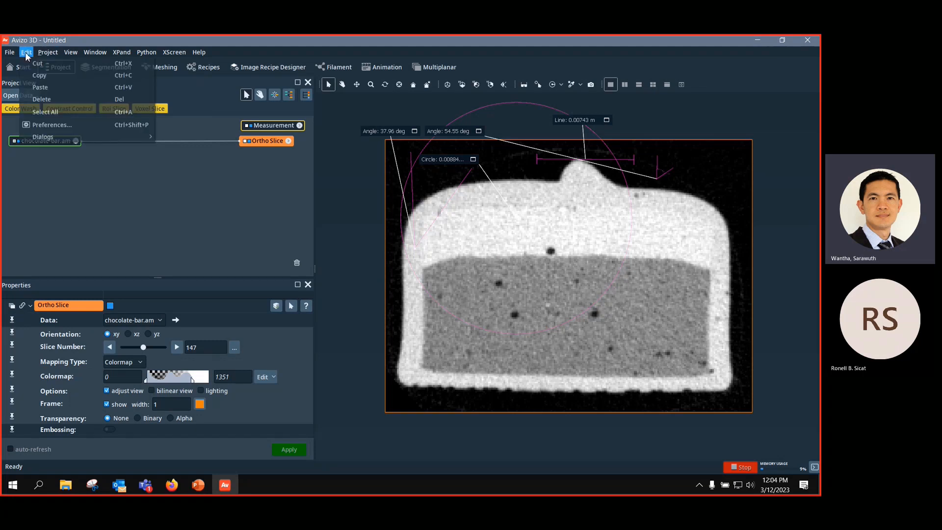
click(49, 124)
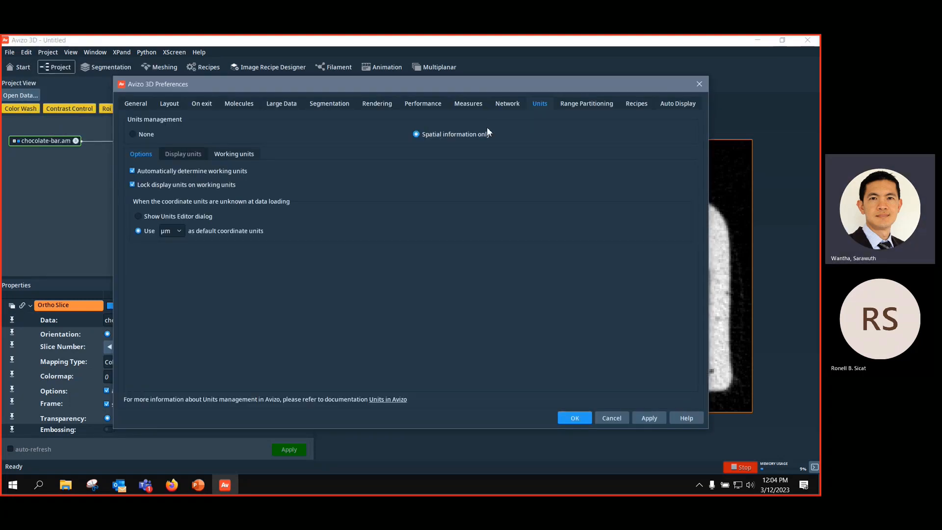
click(416, 135)
click(134, 134)
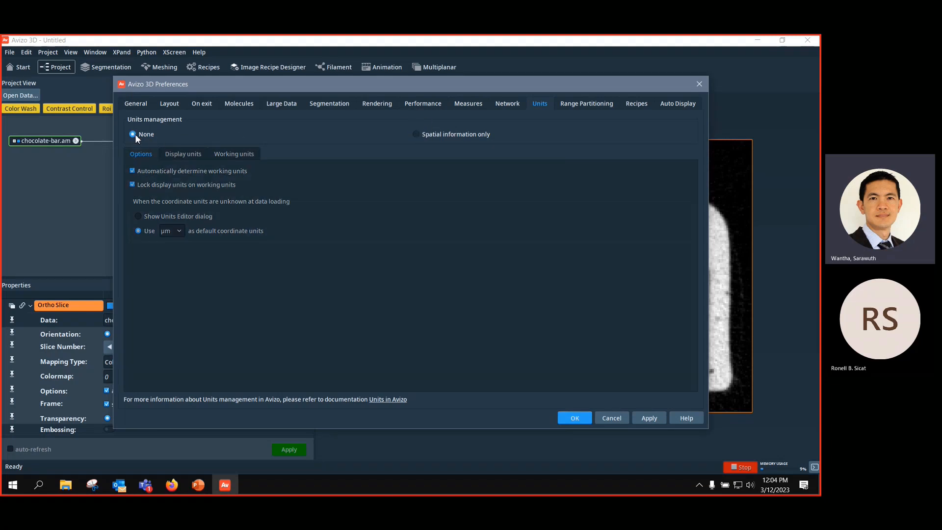
click(414, 136)
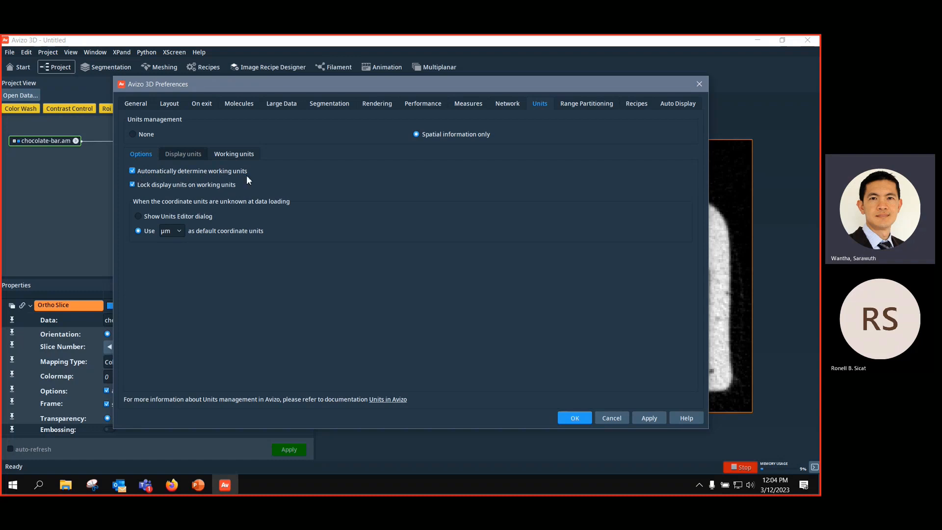
Step: Check the working units, close the preferences, and examine the physical size and voxel size of chocolate-bar.am
click(238, 154)
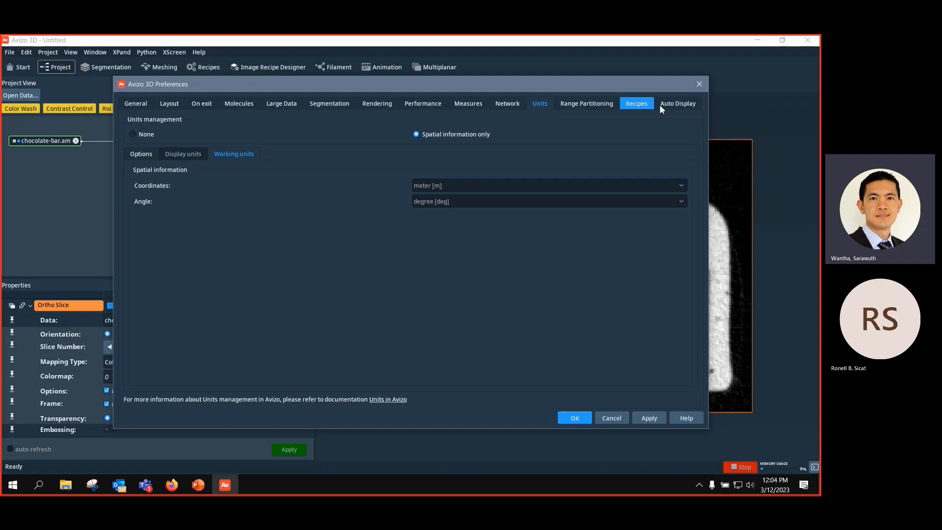
click(699, 84)
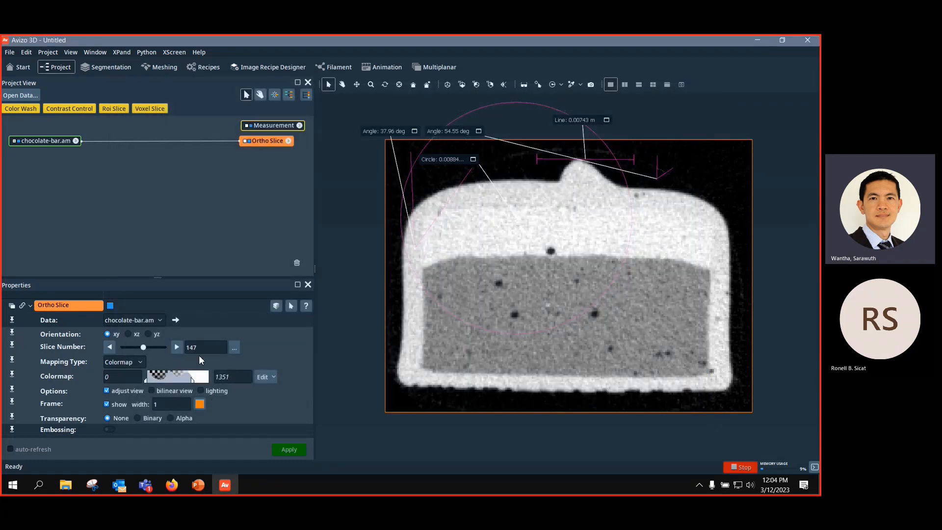
click(64, 141)
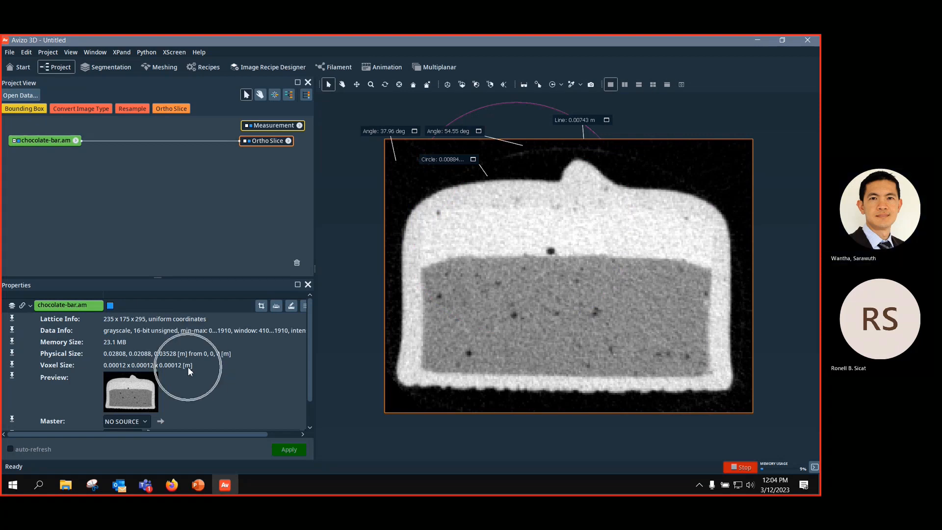
Step: Reopen the Units preferences and unlock the display units from the working units
click(27, 53)
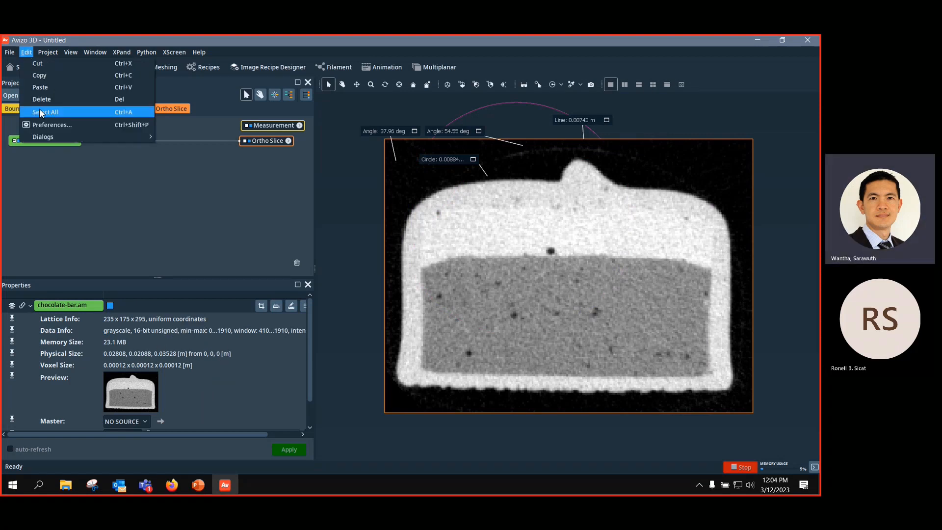
click(43, 125)
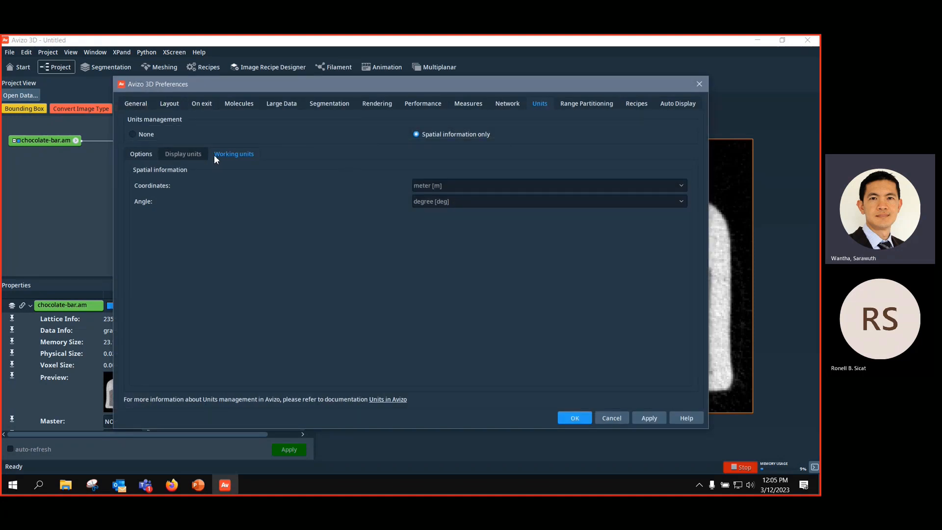
click(142, 154)
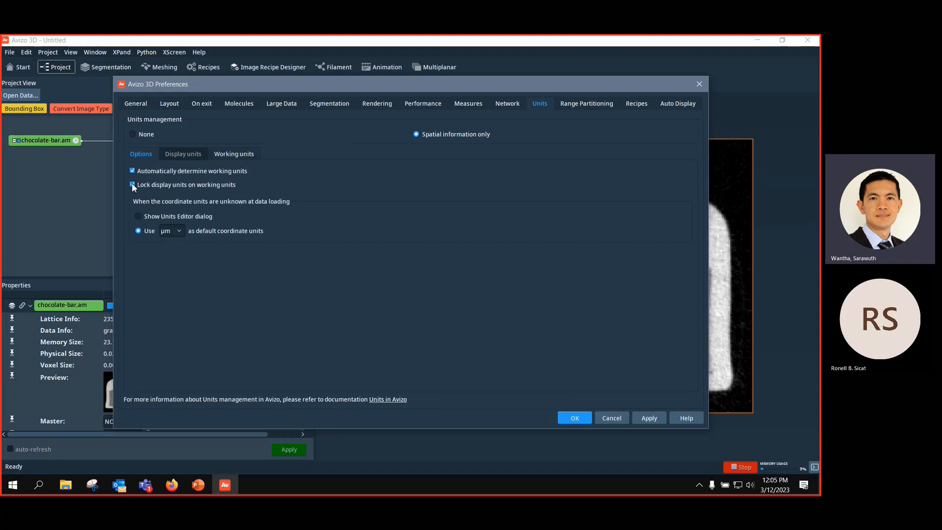
Step: Compare the working units, display units and default coordinate unit settings in the preferences
click(231, 153)
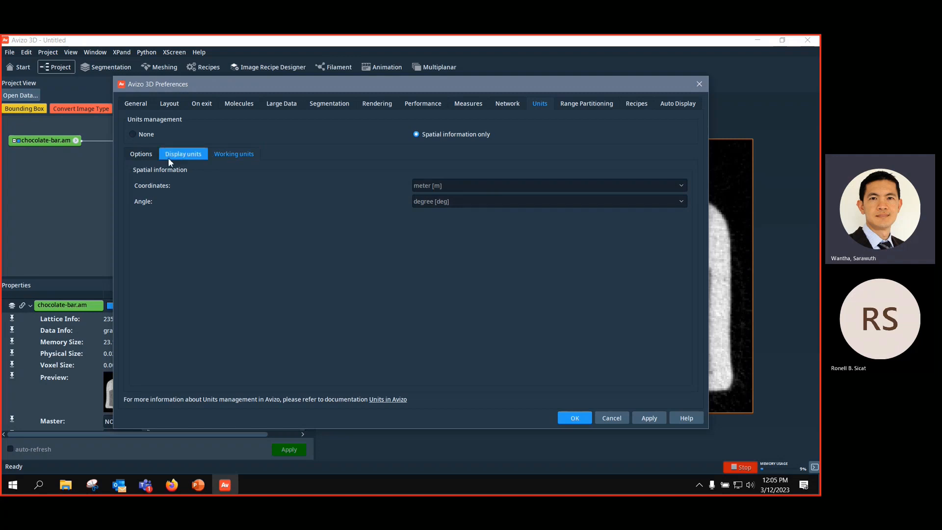
click(145, 155)
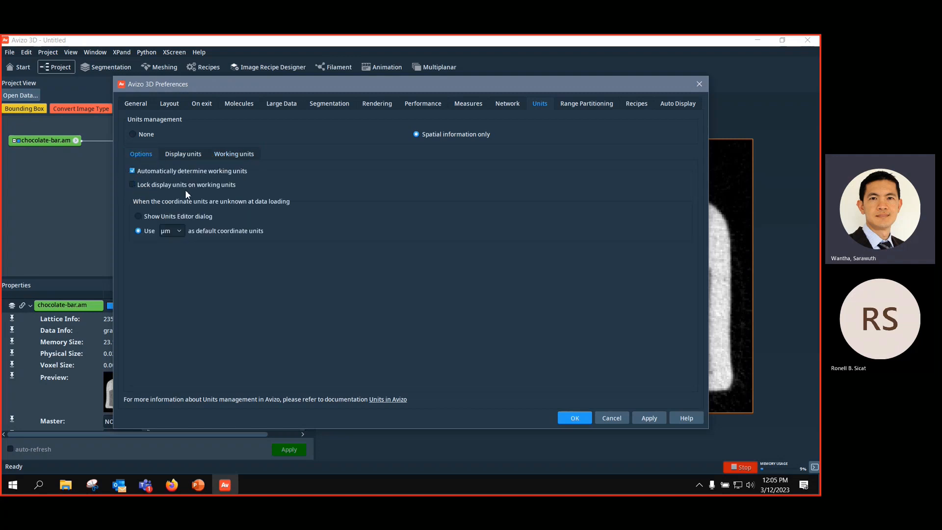
click(234, 155)
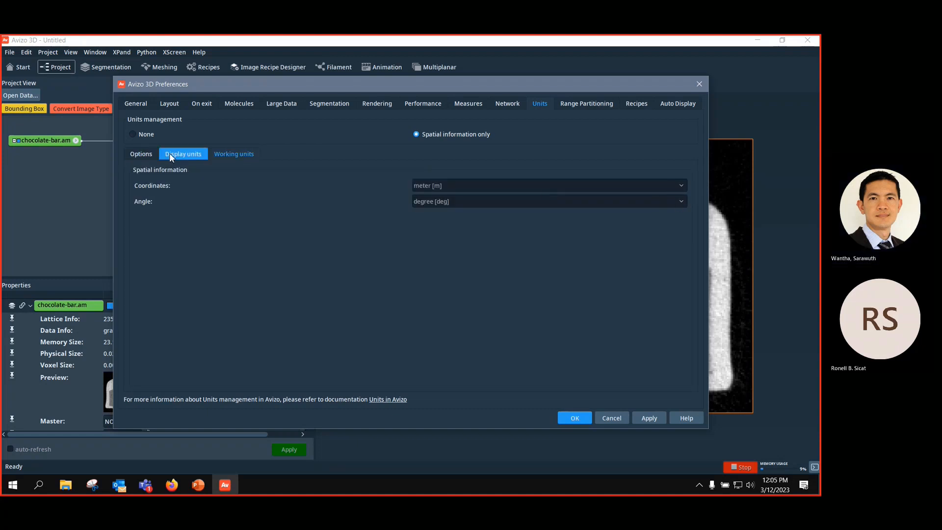
click(142, 154)
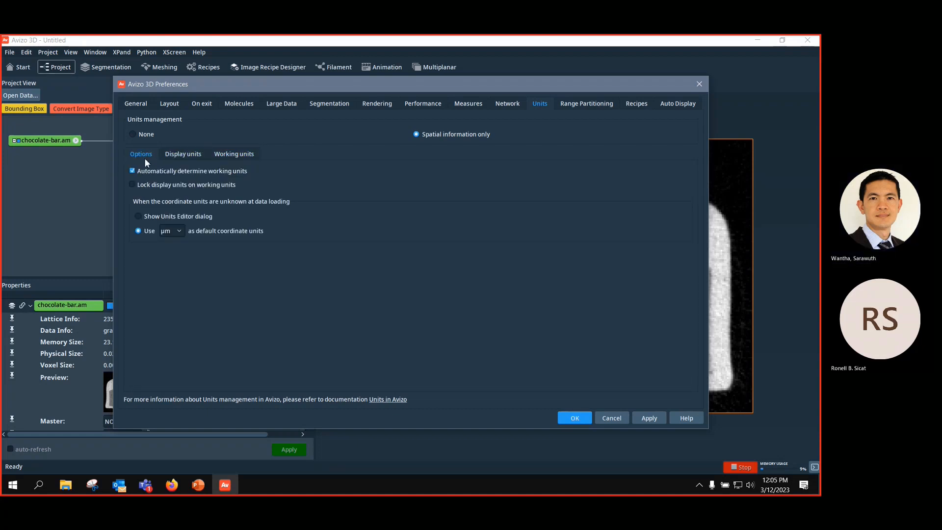
click(172, 229)
click(190, 155)
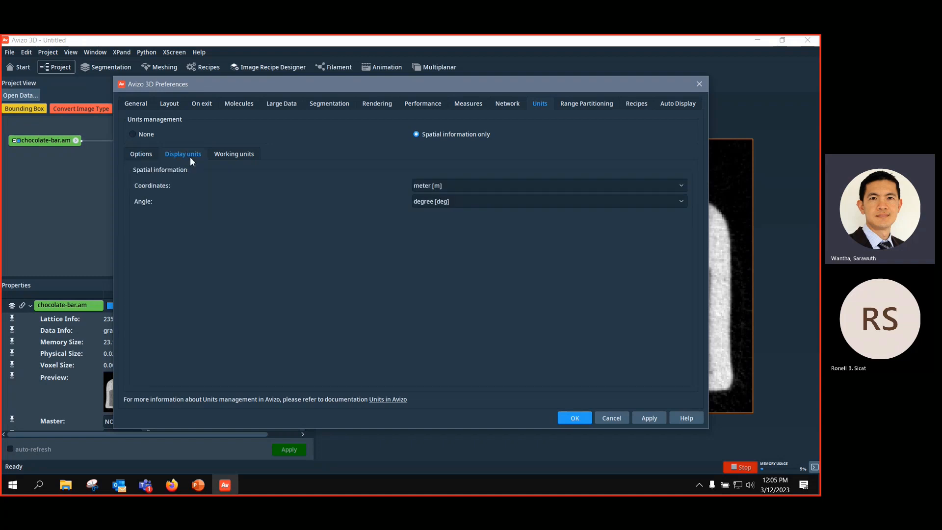
Step: Turn off automatic determination of working units and check the working units' coordinate and angle settings
click(141, 153)
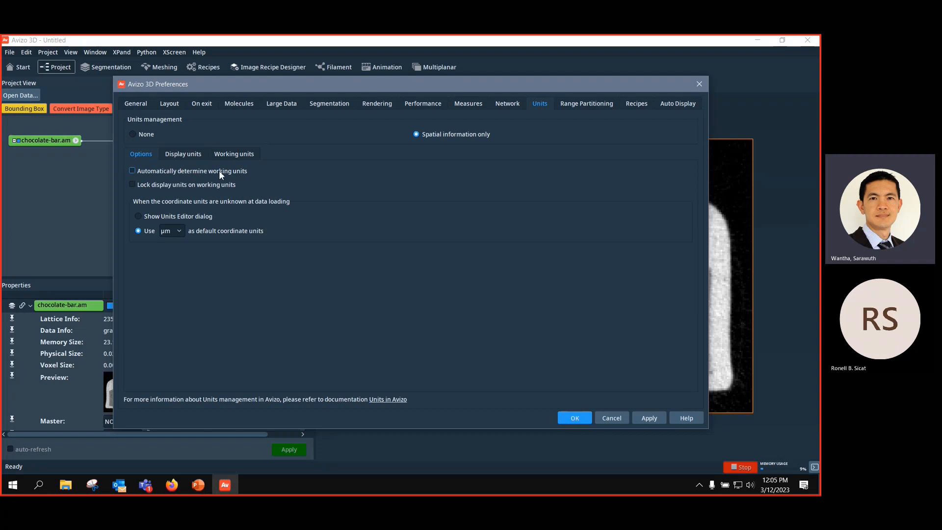
click(132, 171)
click(239, 156)
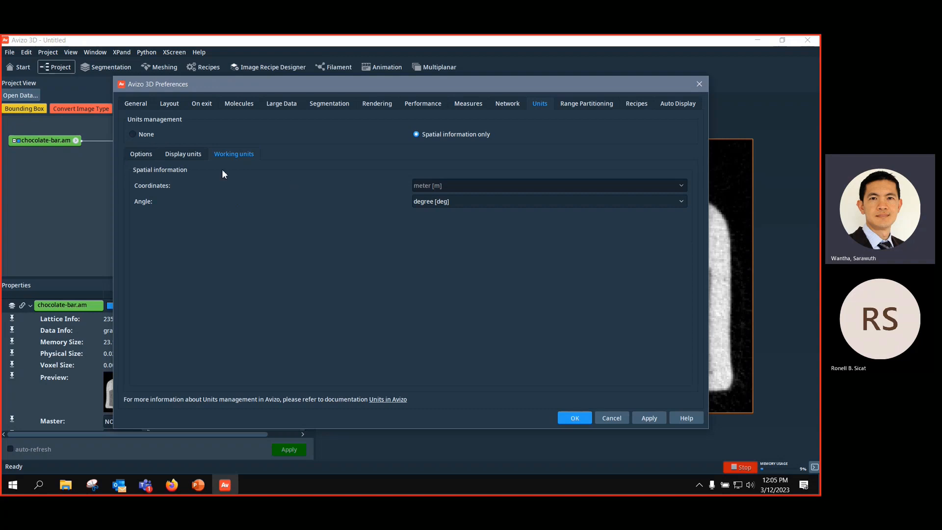
click(435, 201)
Step: Choose µm as the default coordinate unit for data with unknown units, and apply the preferences
click(190, 154)
click(147, 154)
click(171, 231)
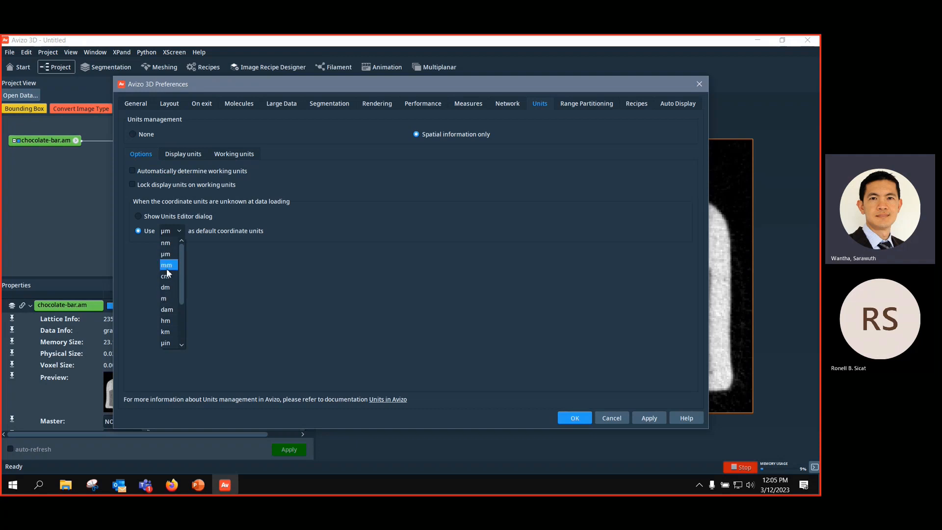
click(166, 254)
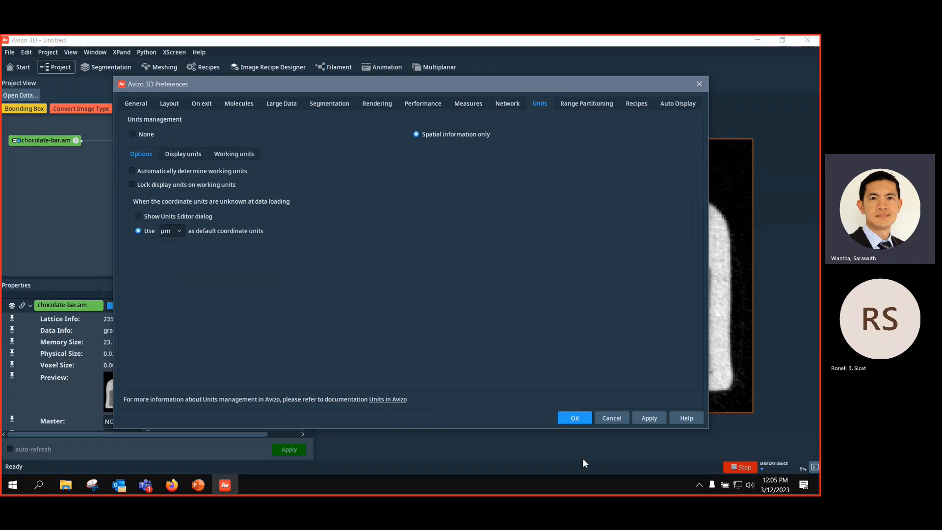
click(647, 419)
Step: Set the display units for coordinates to micrometer [µm]
click(187, 154)
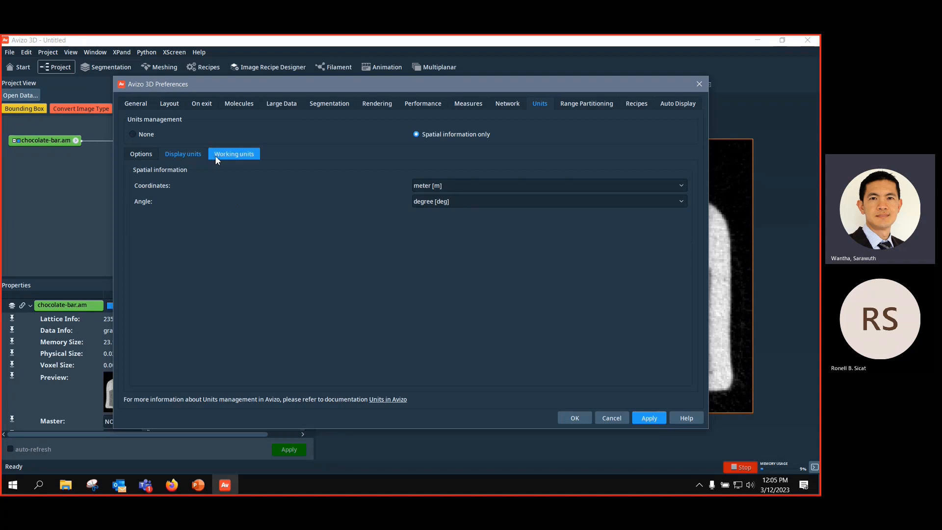
click(232, 154)
click(177, 154)
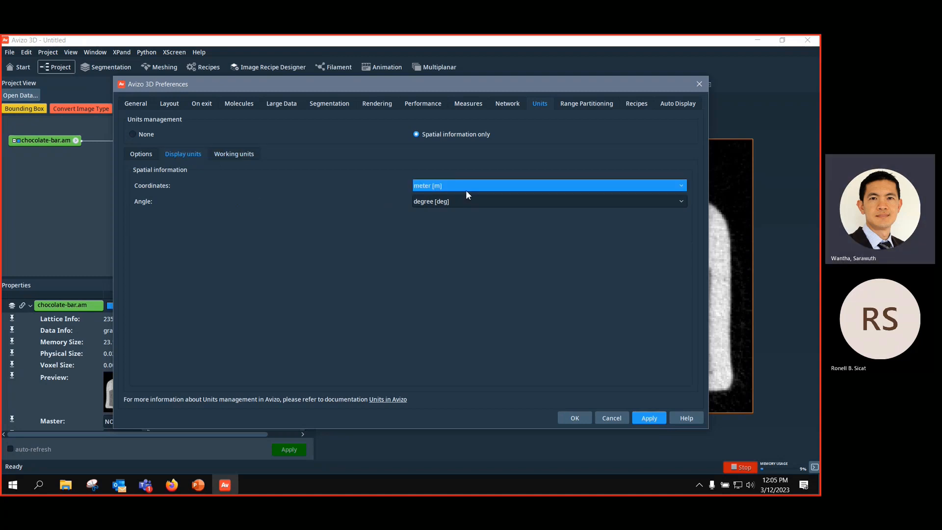
click(432, 187)
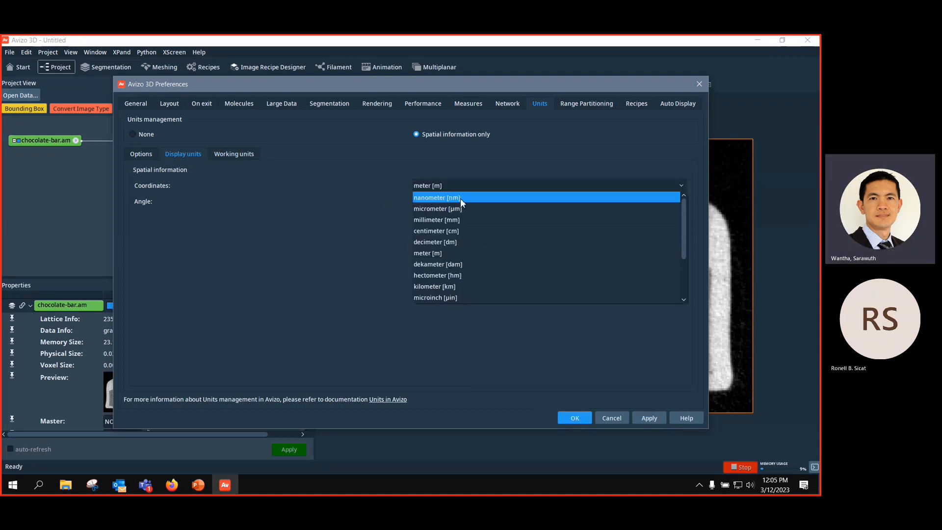
click(456, 206)
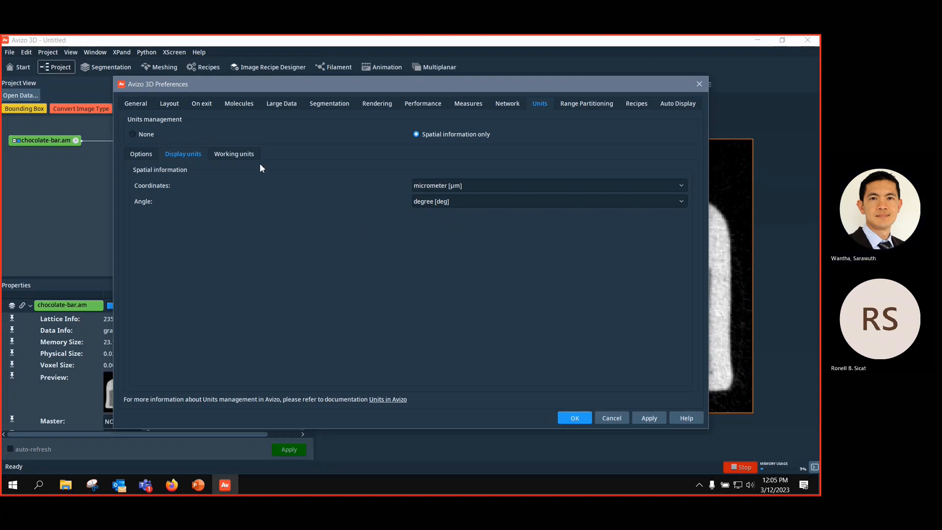
Step: Re-enable automatic working units and the lock of display units on working units, and accept the preferences
click(240, 158)
click(192, 155)
click(143, 154)
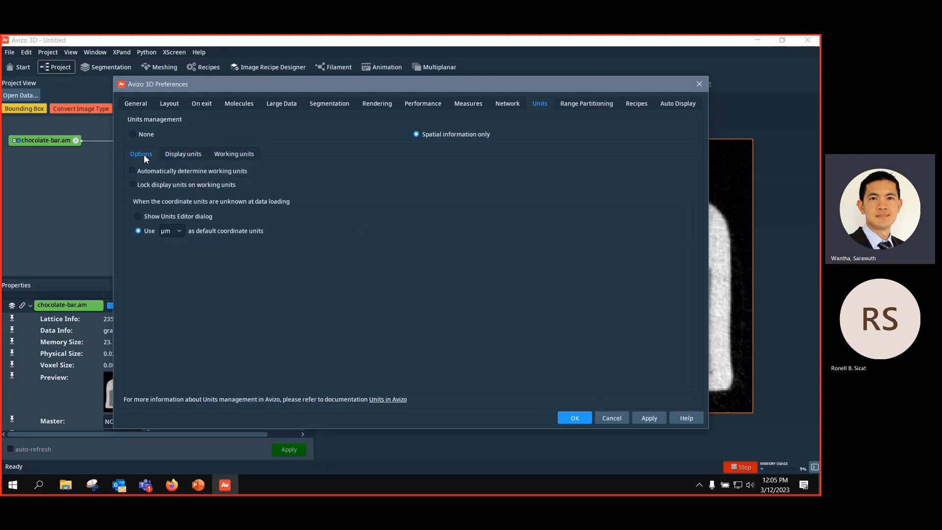
click(132, 172)
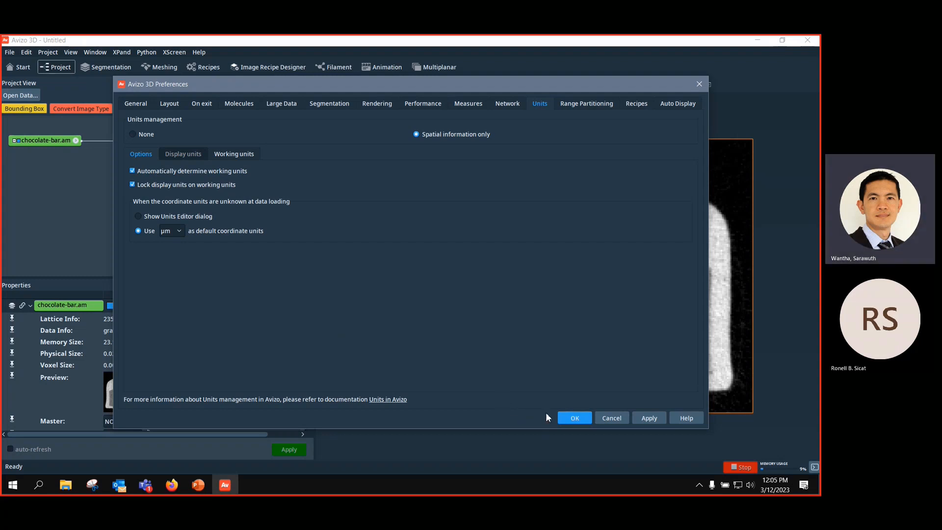
click(579, 420)
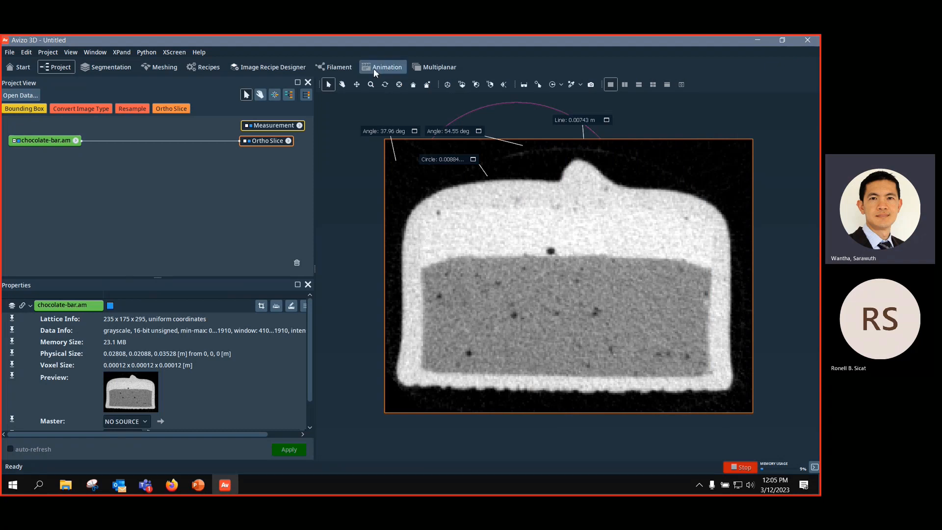
Step: Delete the Measurement object with the existing line, angle and circle measurements from the project
click(268, 132)
drag(247, 149, 220, 186)
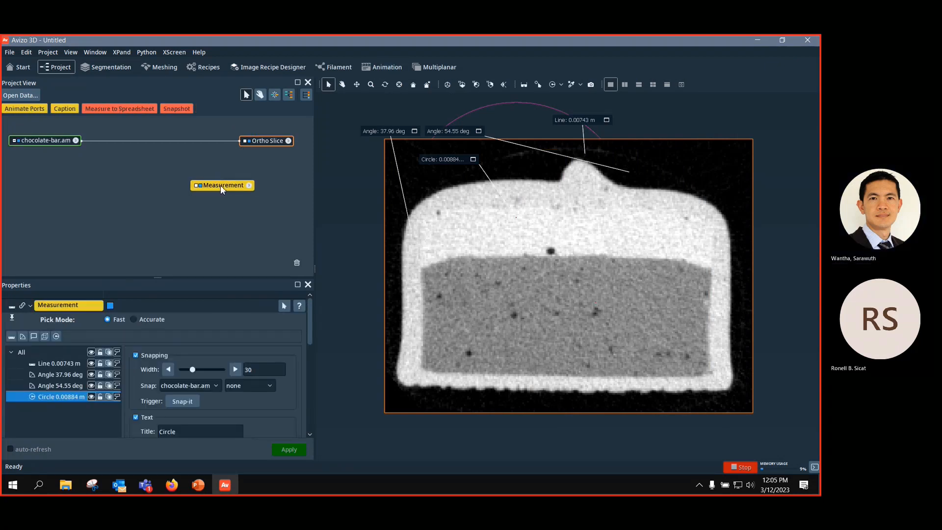
key(Delete)
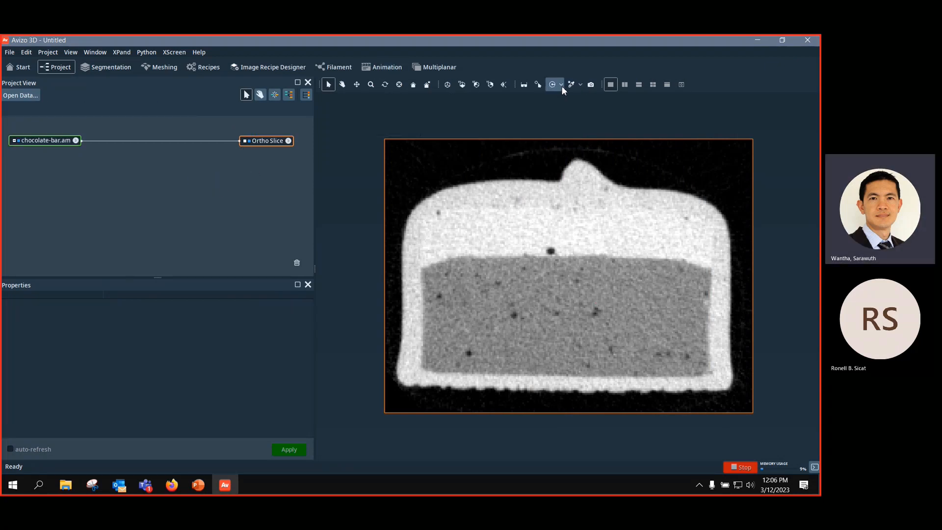
Step: Add an annotation note to the project, and delete the measurement object that holds it
click(561, 86)
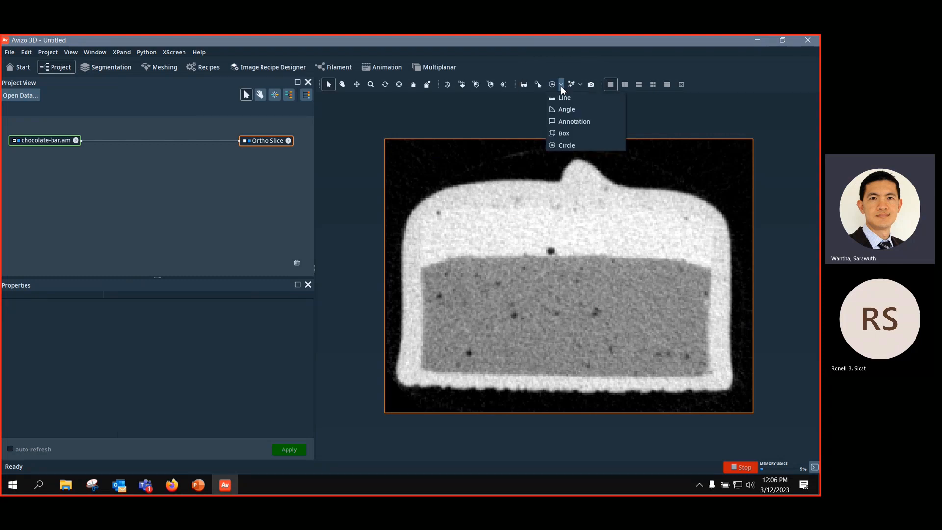
click(572, 121)
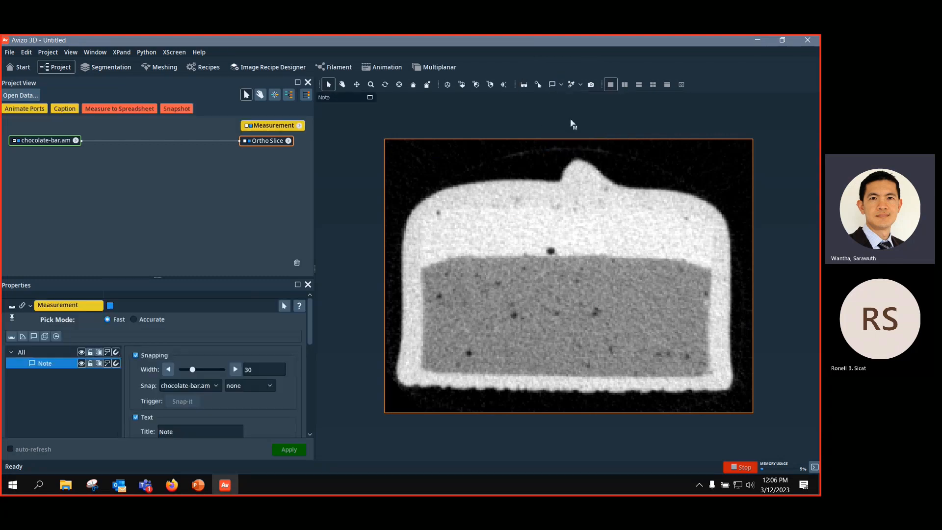
drag(292, 127, 219, 199)
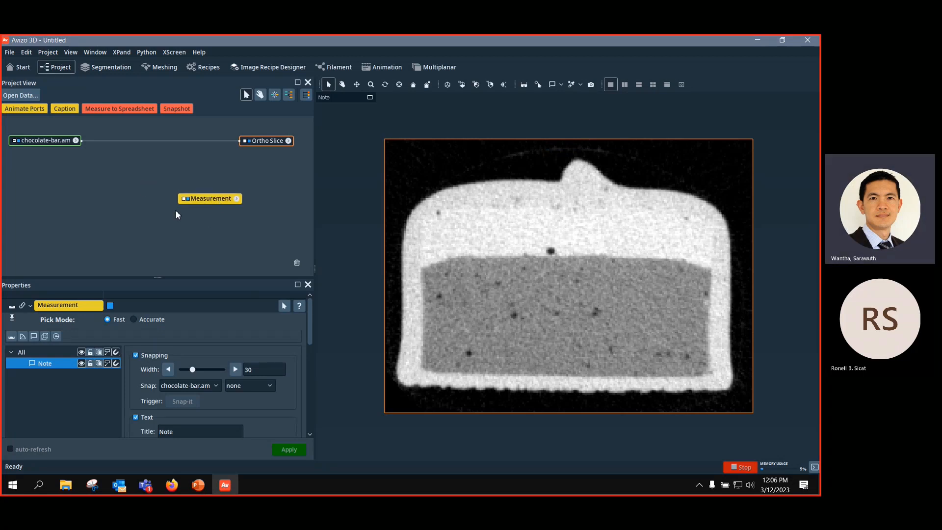
drag(218, 201, 296, 262)
Step: Measure a horizontal line about 0.0066 m long in the dark area above the chocolate, and enlarge the Properties area
click(562, 85)
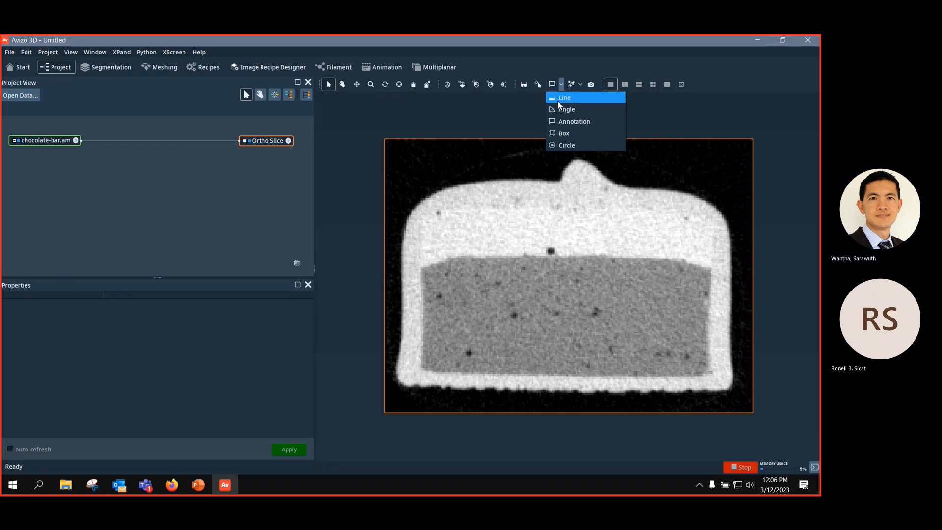
click(562, 97)
drag(451, 158, 539, 156)
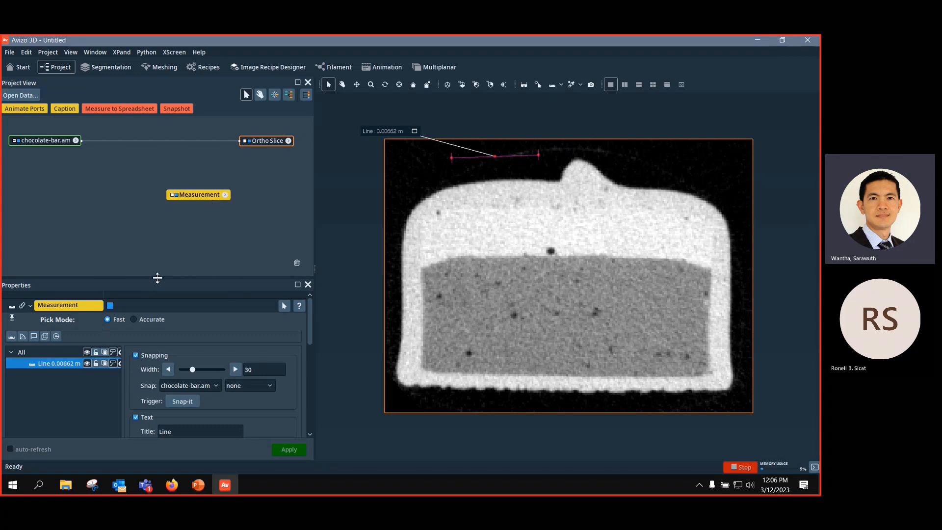
drag(157, 278, 157, 237)
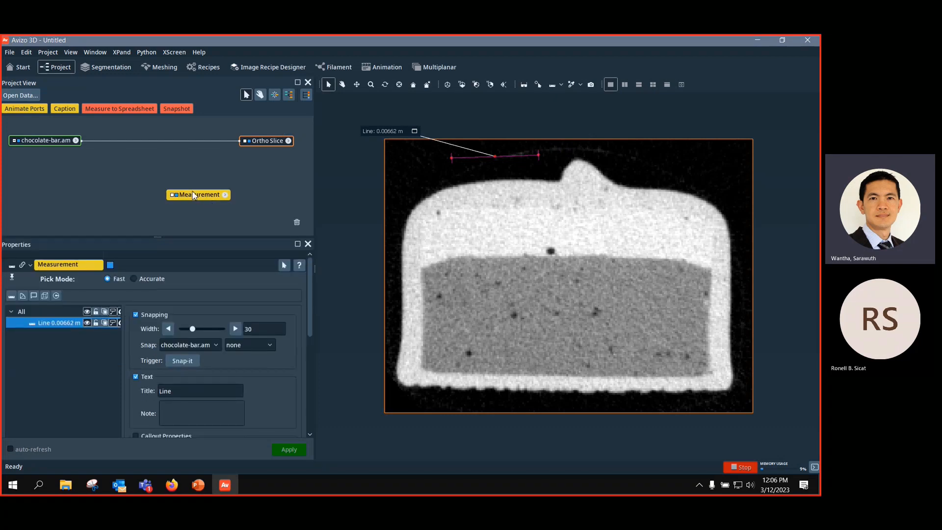
Step: Add a narrow angle measurement of about 3 degrees with its vertex at the chocolate's peak, and delete the measurement object
click(23, 296)
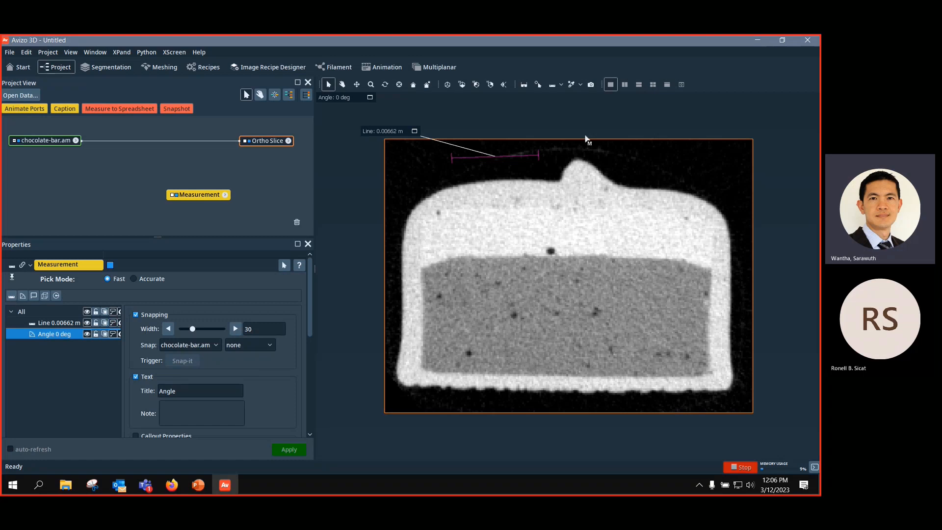
click(471, 173)
click(565, 176)
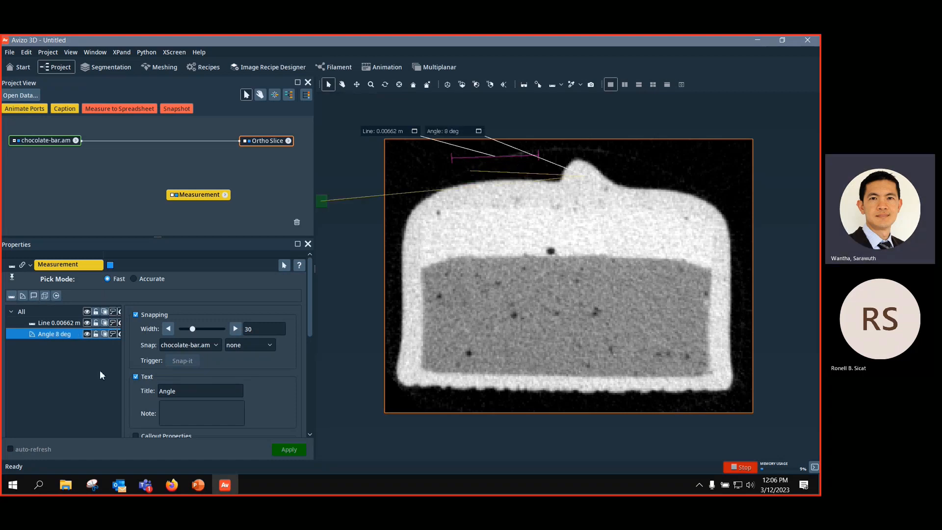
click(390, 178)
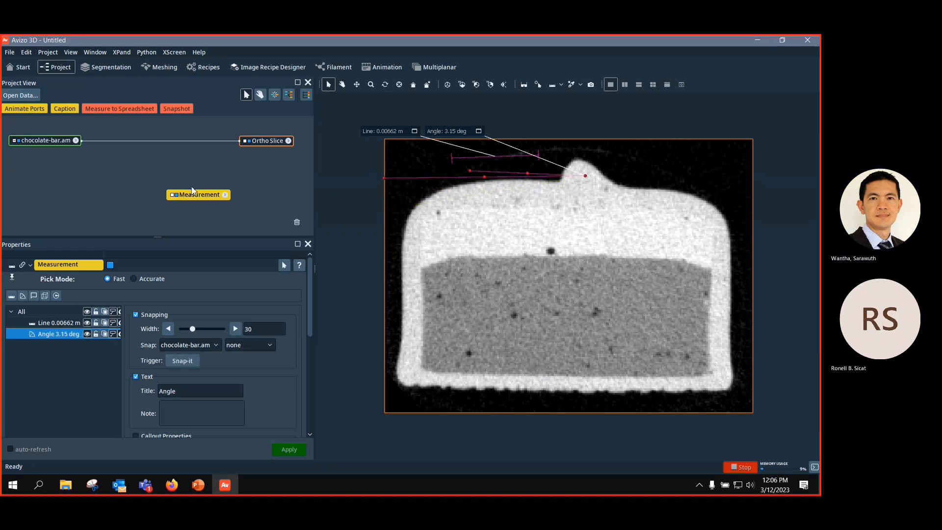
key(Delete)
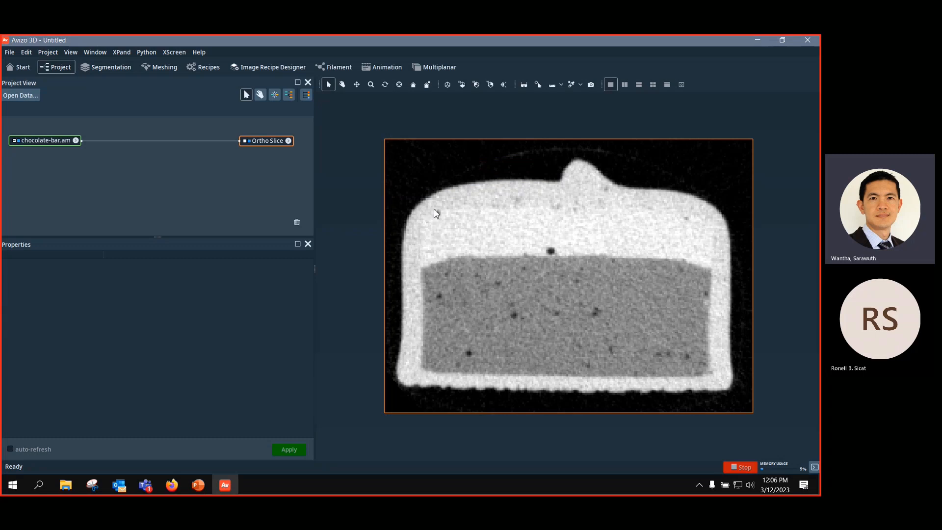
Step: Examine the dark pore just above the filling boundary closely enough to distinguish individual voxels
click(581, 85)
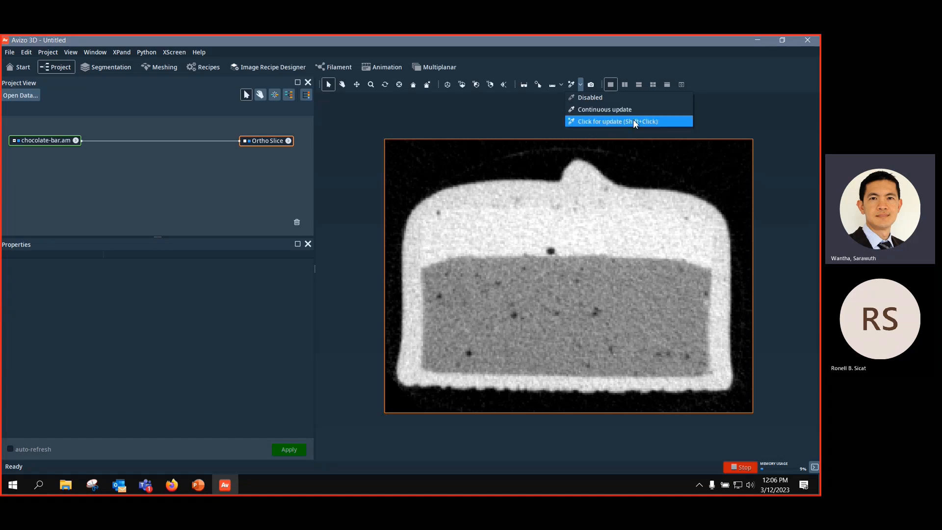
key(ctrl)
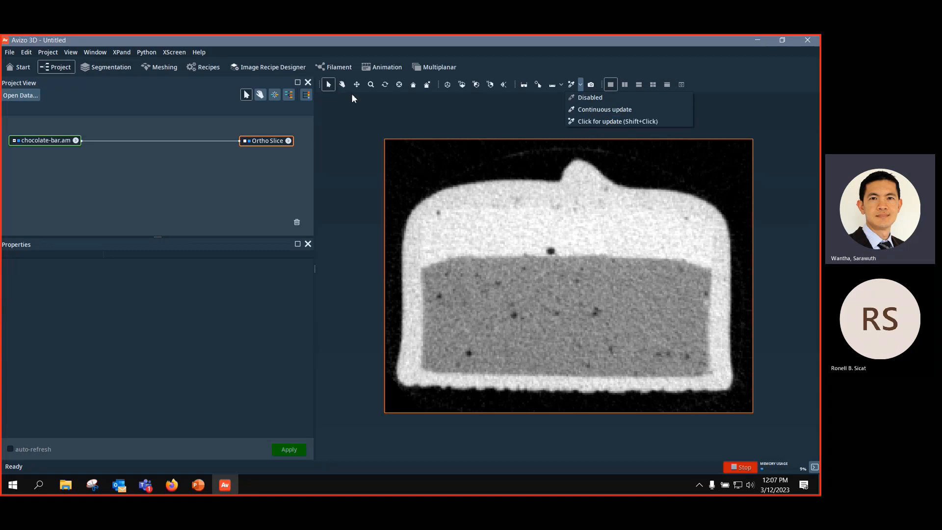
click(342, 84)
scroll(466, 213, up, 10)
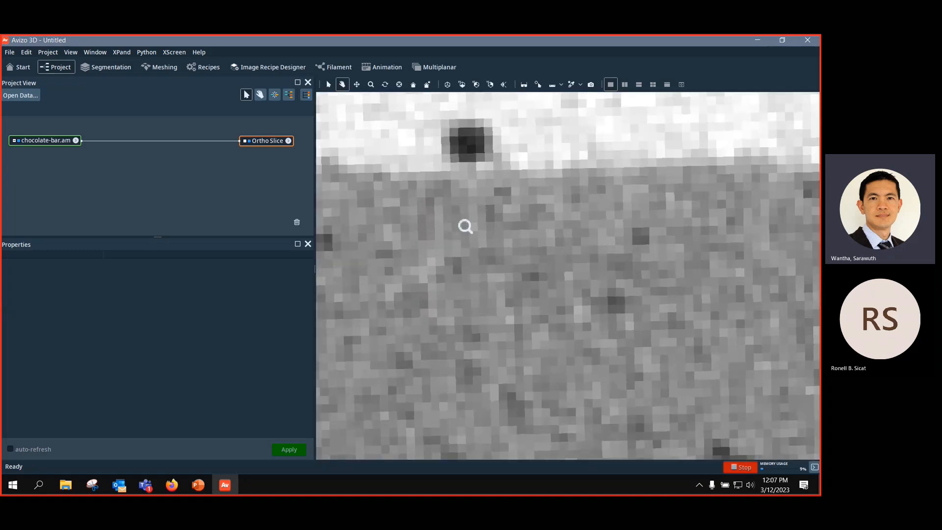
drag(556, 293, 625, 375)
scroll(625, 375, up, 4)
drag(609, 310, 648, 362)
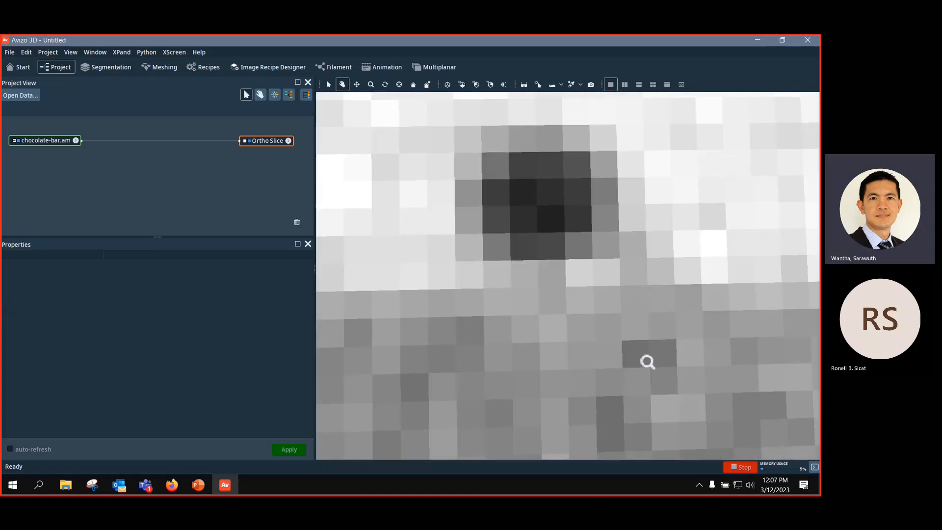
scroll(648, 356, down, 3)
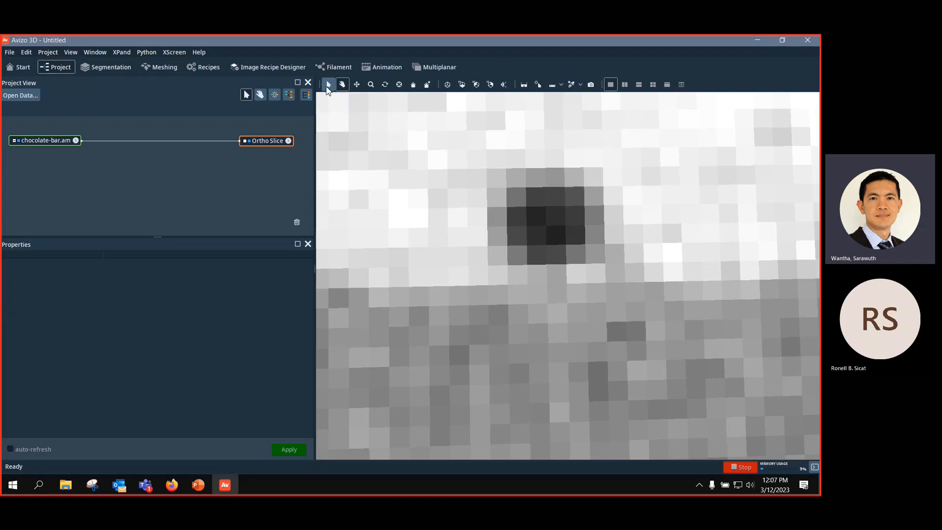
click(329, 84)
Step: Set the probe mode to Click for update and read the coordinates and value of a voxel inside the dark pore
click(580, 86)
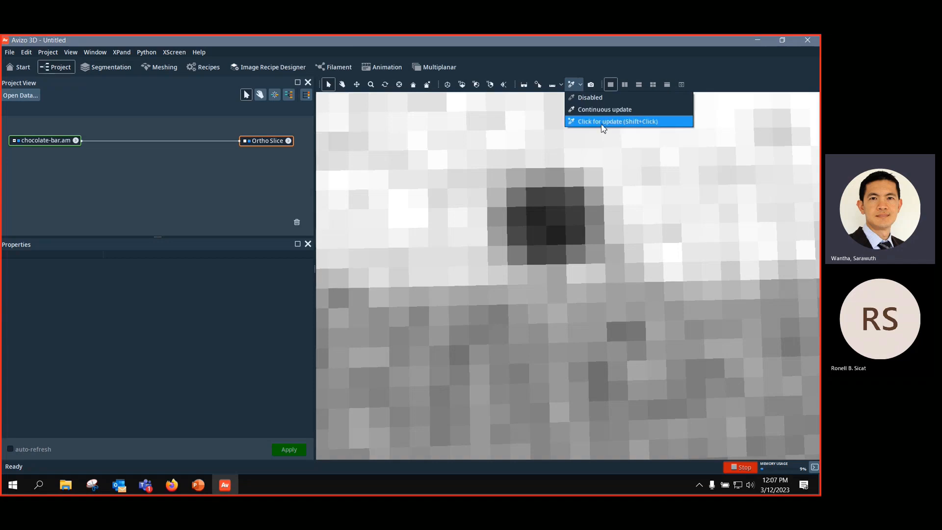
click(608, 123)
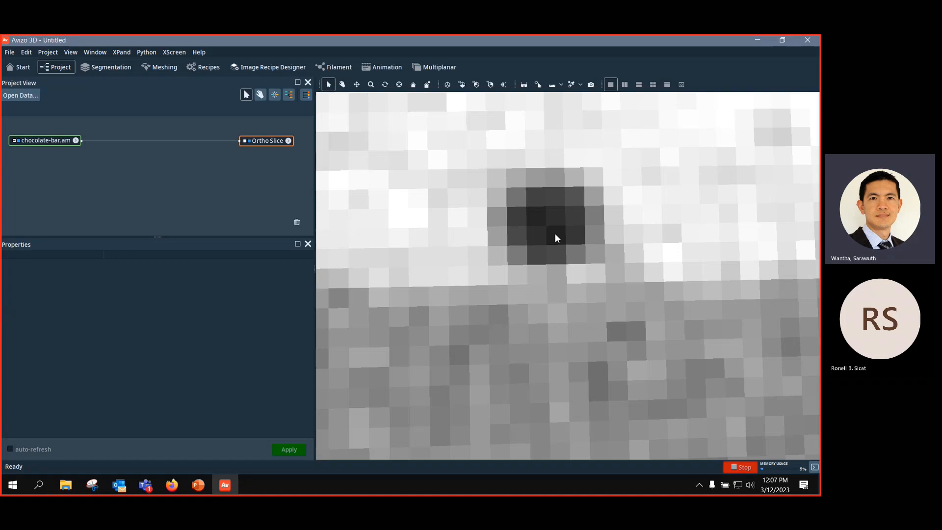
mouse_move(555, 234)
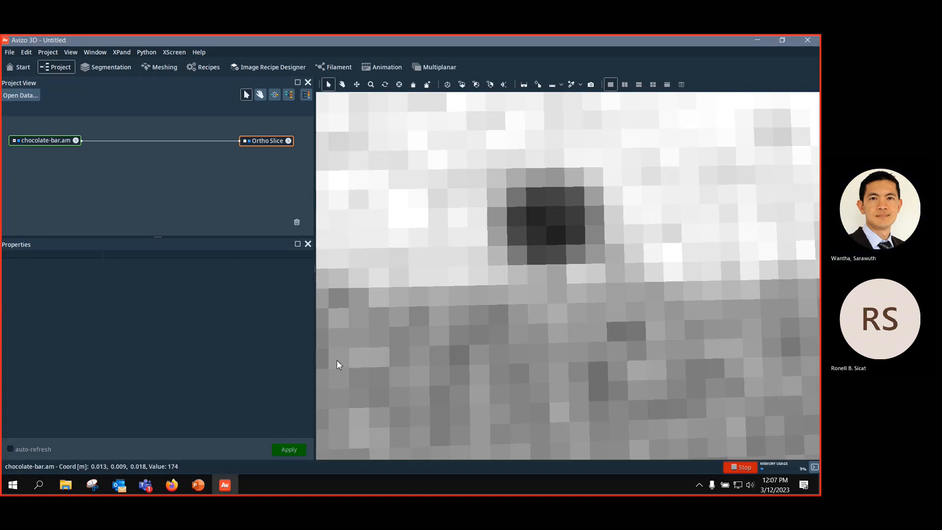
click(173, 468)
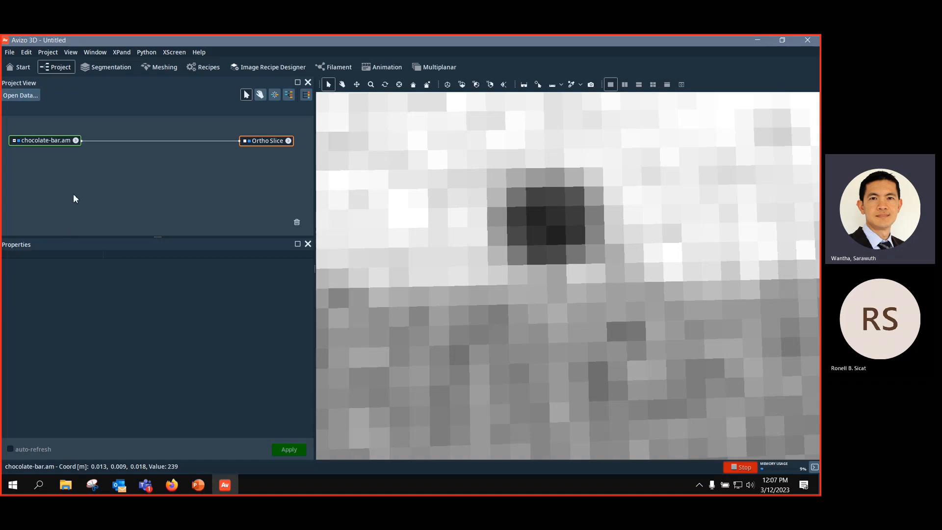
Step: Show the chocolate-bar.am properties and probe a bright coating voxel above the dark pore in Click for update mode
click(63, 140)
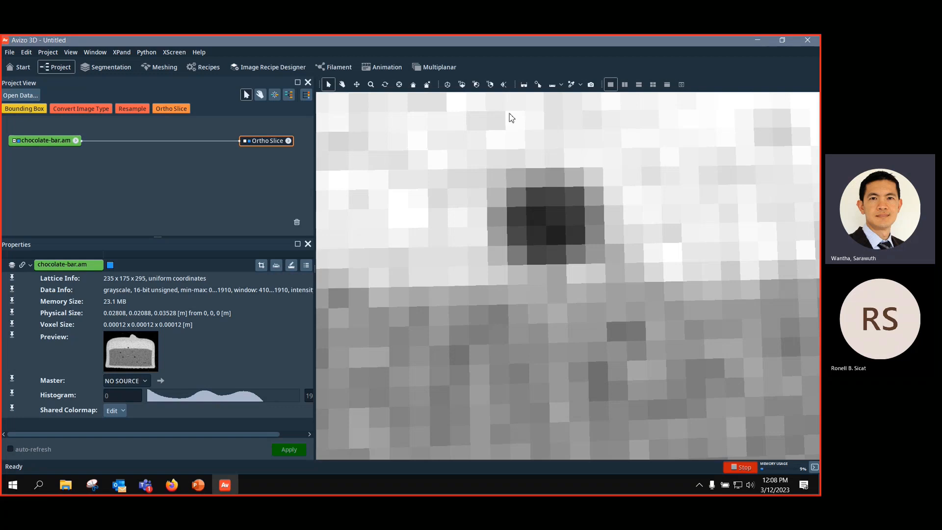
click(581, 85)
click(596, 122)
click(518, 124)
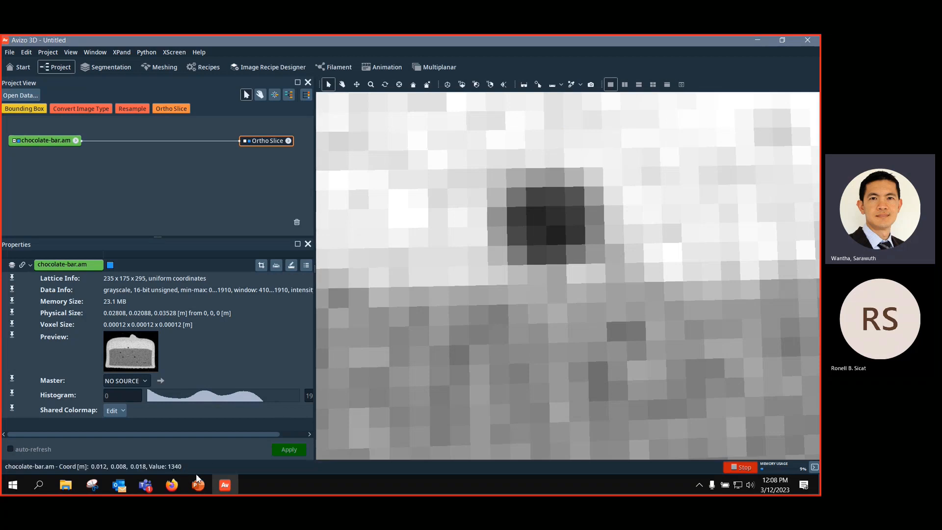
Step: Set the probe mode to Continuous update and bring the whole slice back into view
mouse_move(215, 495)
click(579, 85)
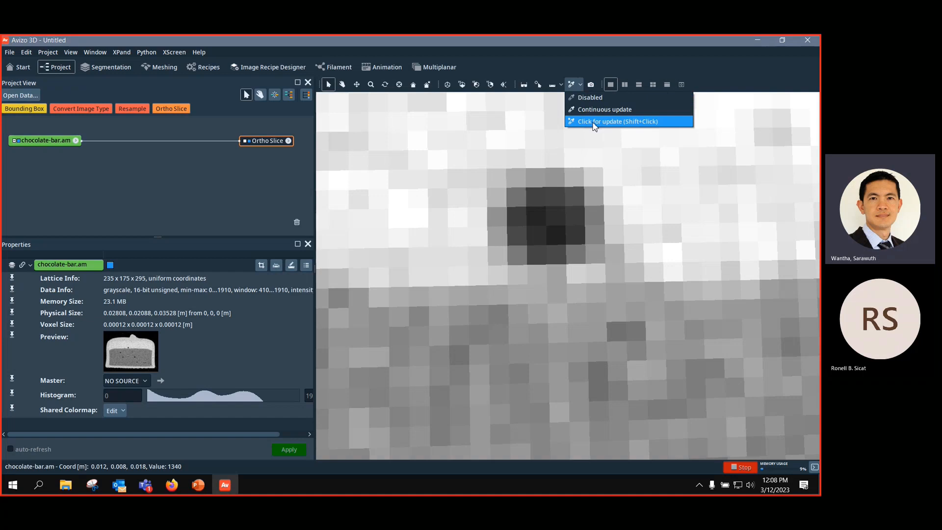
click(500, 139)
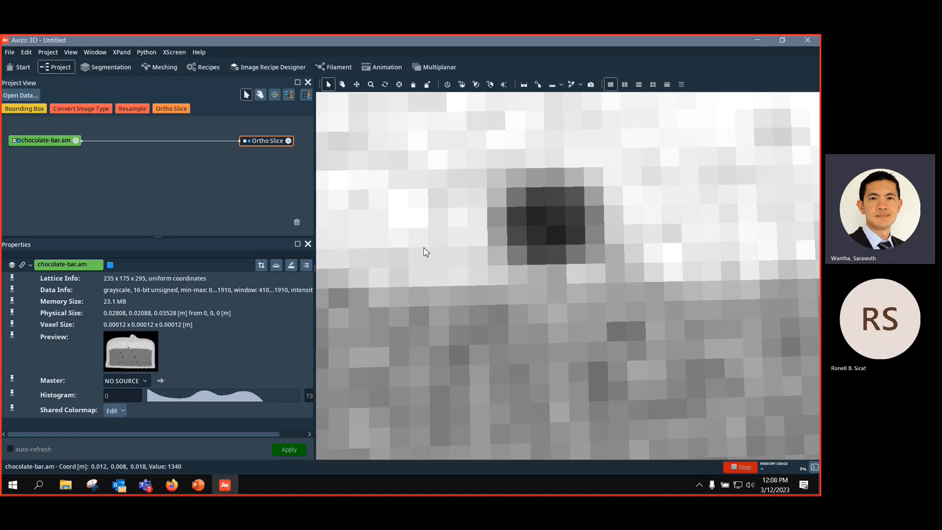
click(581, 85)
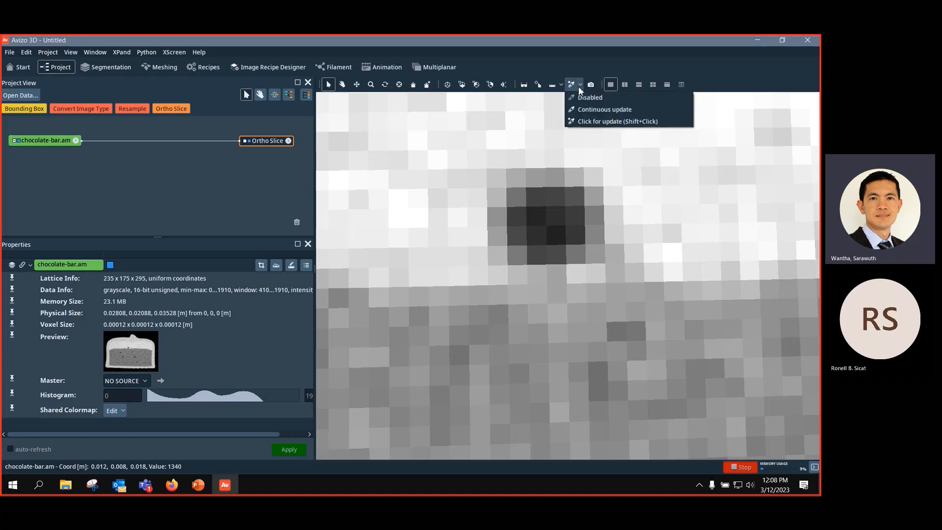
click(597, 110)
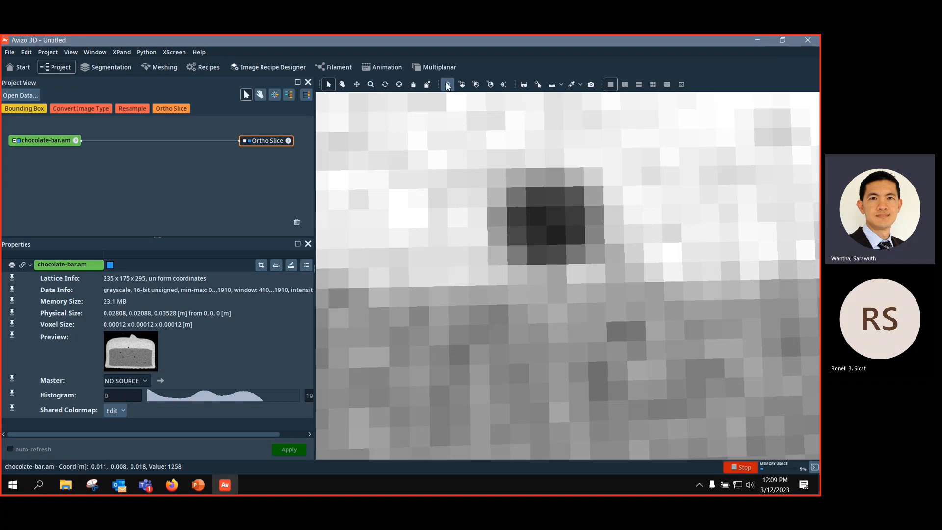
click(462, 85)
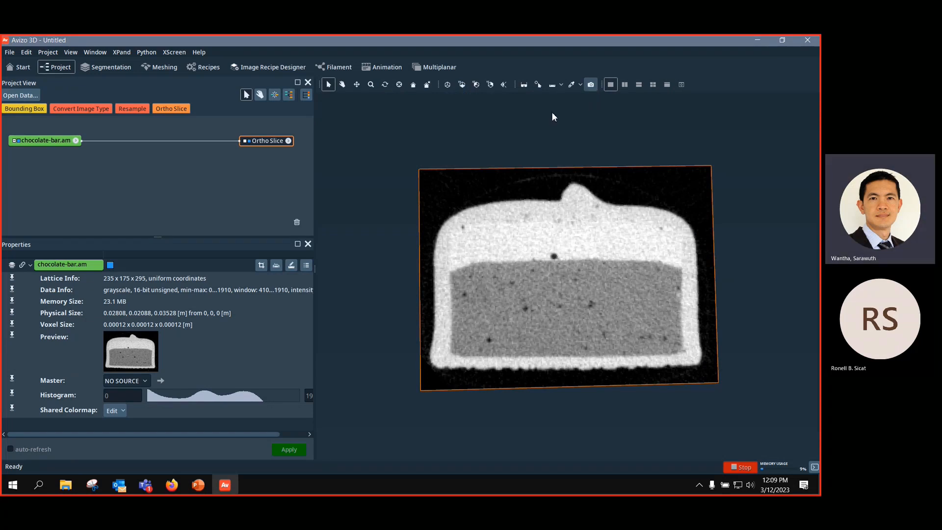
Step: Configure a snapshot to file with 20 by 20 render tiles, and close the snapshot settings without saving
click(591, 85)
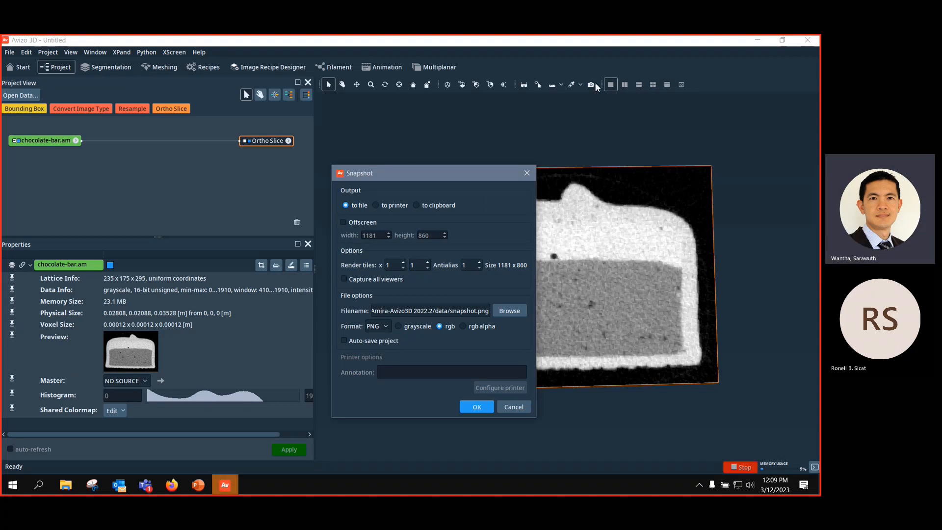
drag(393, 173, 394, 134)
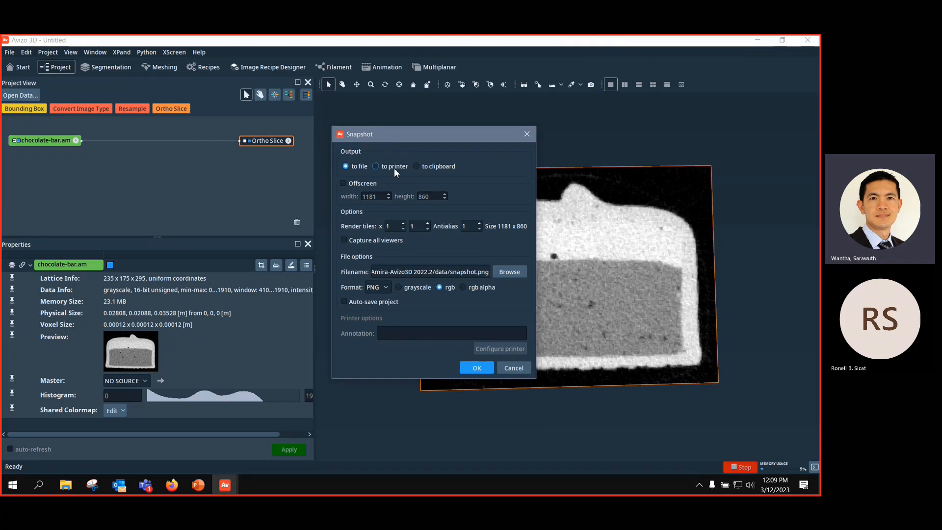
click(417, 166)
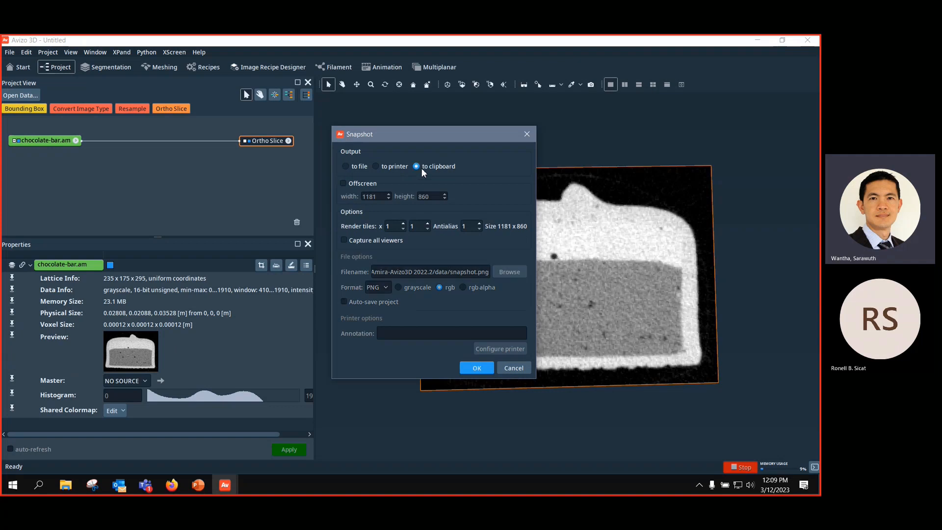
click(346, 166)
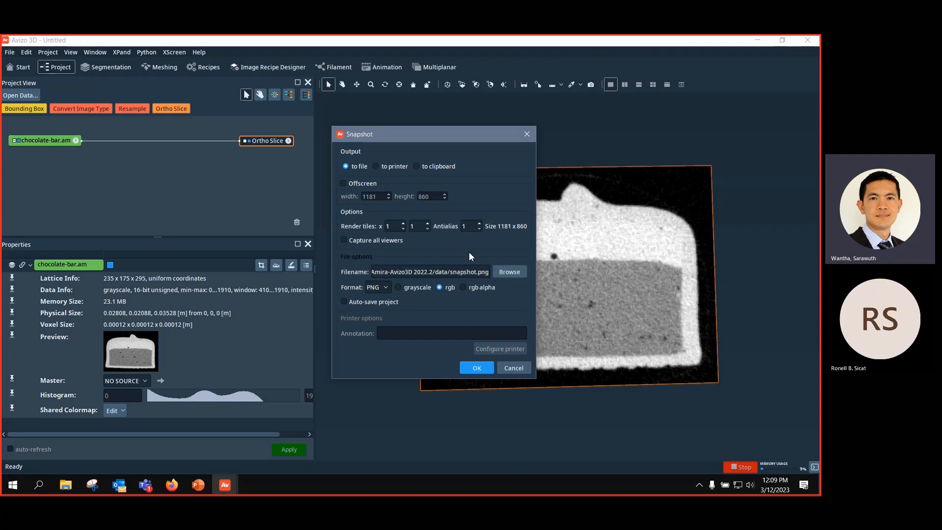
click(509, 269)
text(20)
key(Tab)
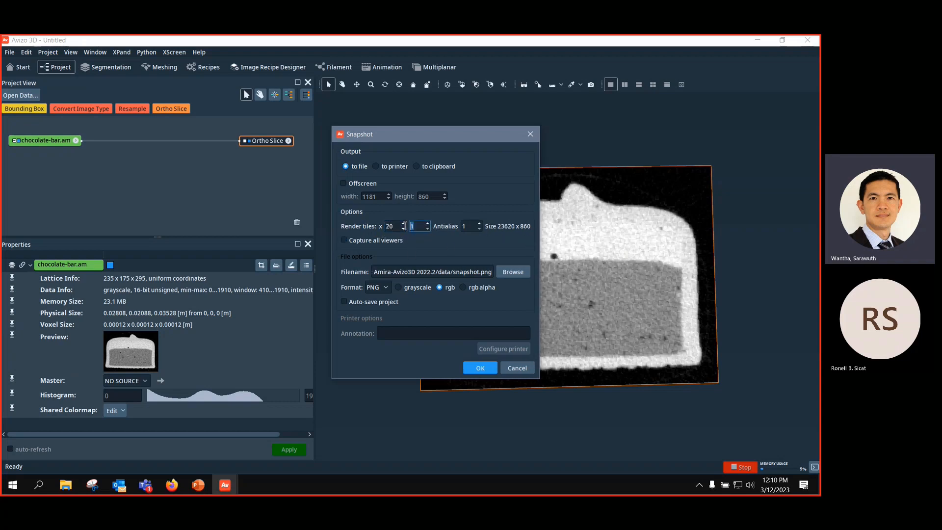
text(20)
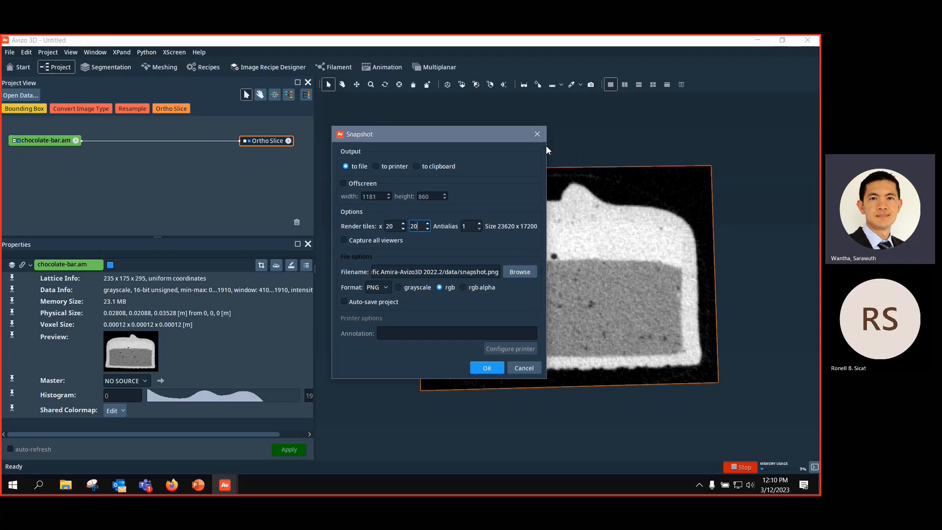
click(534, 135)
scroll(614, 255, down, 2)
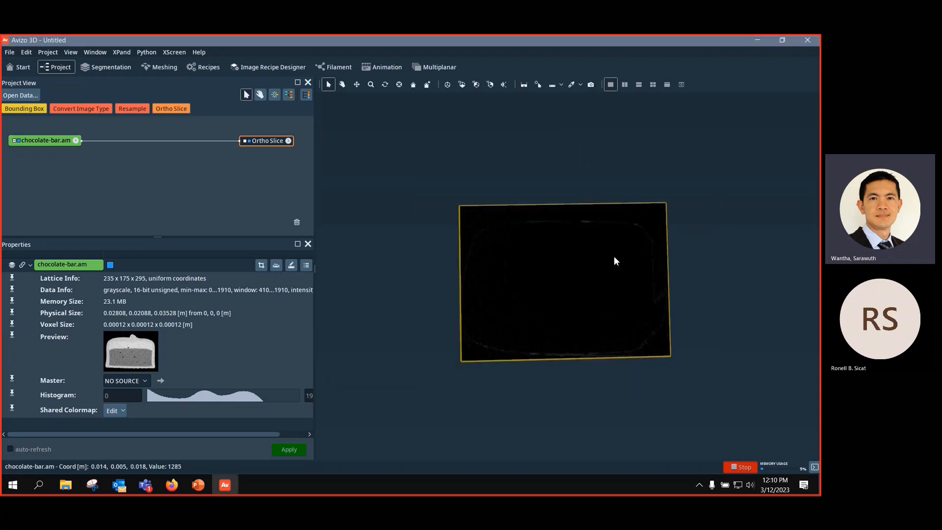
Step: Rotate the view slightly and slide the xy ortho slice through the volume to expose the chocolate bar's cross-section
click(346, 85)
drag(419, 295, 480, 290)
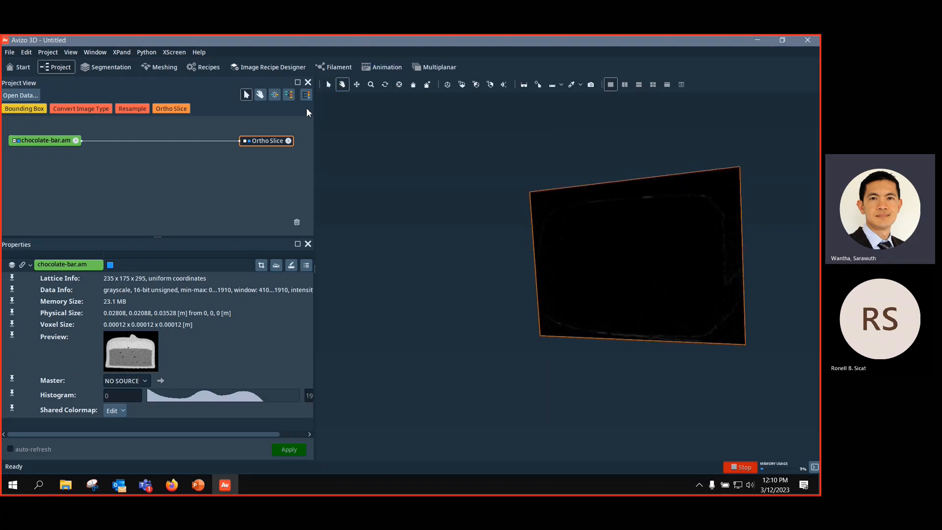
click(328, 84)
scroll(593, 245, up, 2)
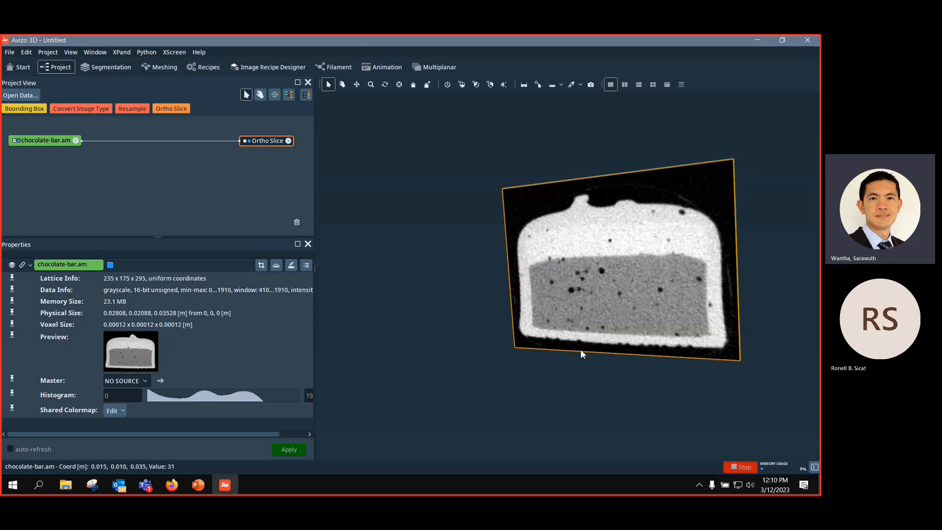
drag(581, 350, 585, 312)
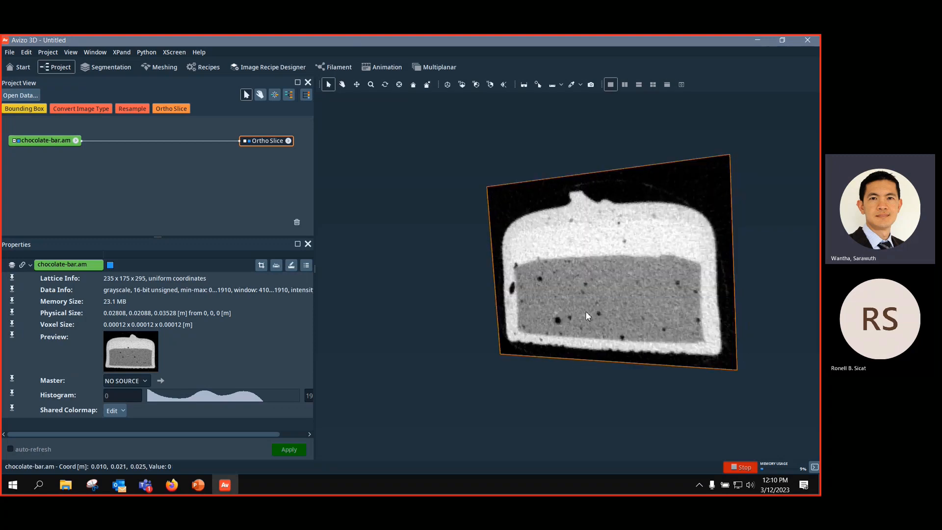
Step: Preview the slice in the two-viewer and four-viewer layouts, and return to a single viewer
click(623, 85)
click(639, 88)
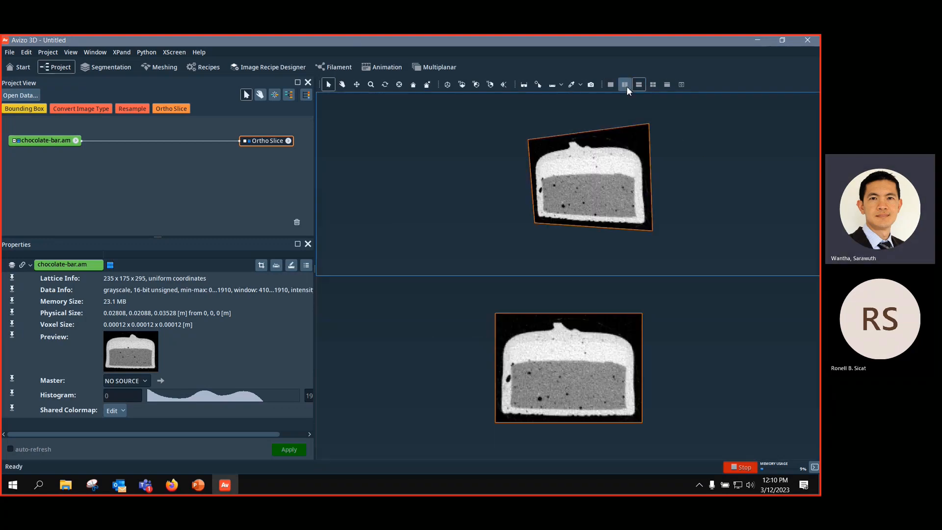
click(626, 86)
click(653, 85)
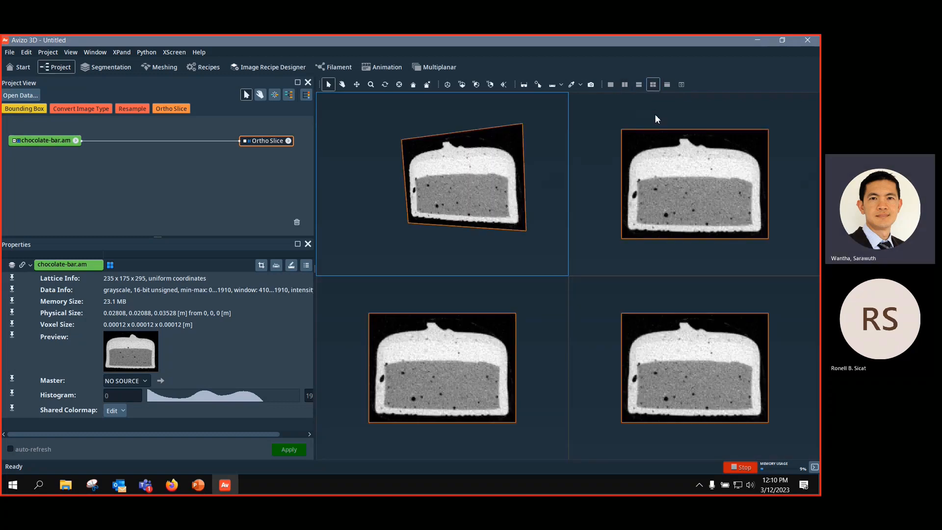
click(609, 85)
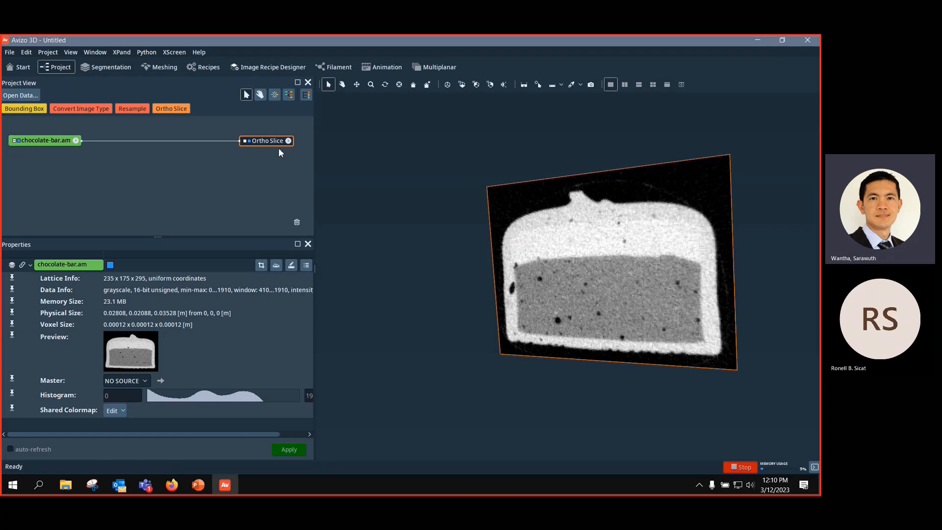
Step: Move the Ortho Slice module closer to chocolate-bar.am and slide its slice to another depth of the volume
drag(265, 144, 237, 147)
drag(622, 268, 518, 269)
click(59, 146)
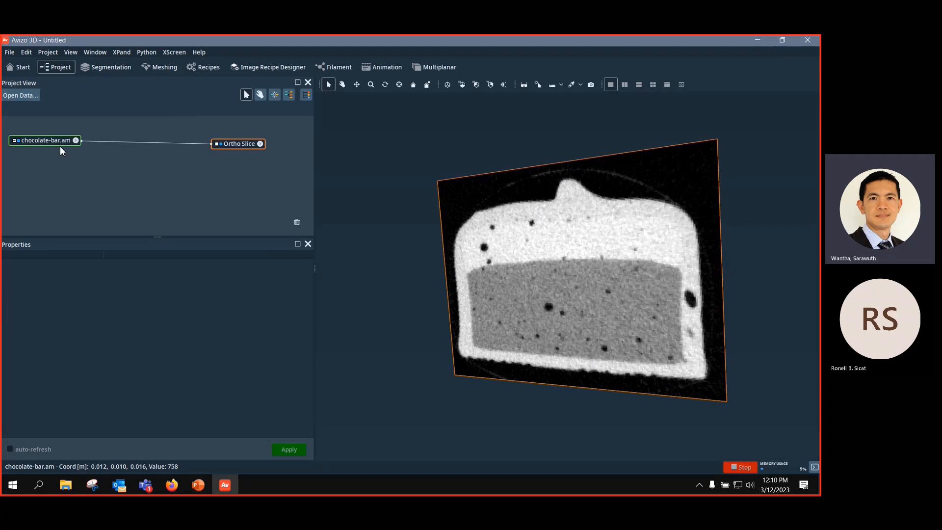
Step: Attach two more Ortho Slice modules to chocolate-bar.am and arrange the three modules one below the other near the dataset
click(60, 143)
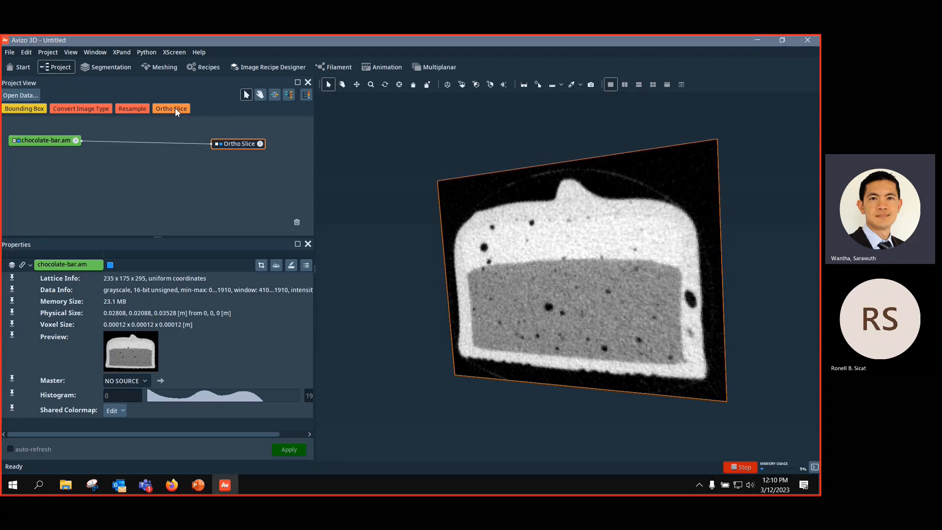
click(175, 107)
click(58, 142)
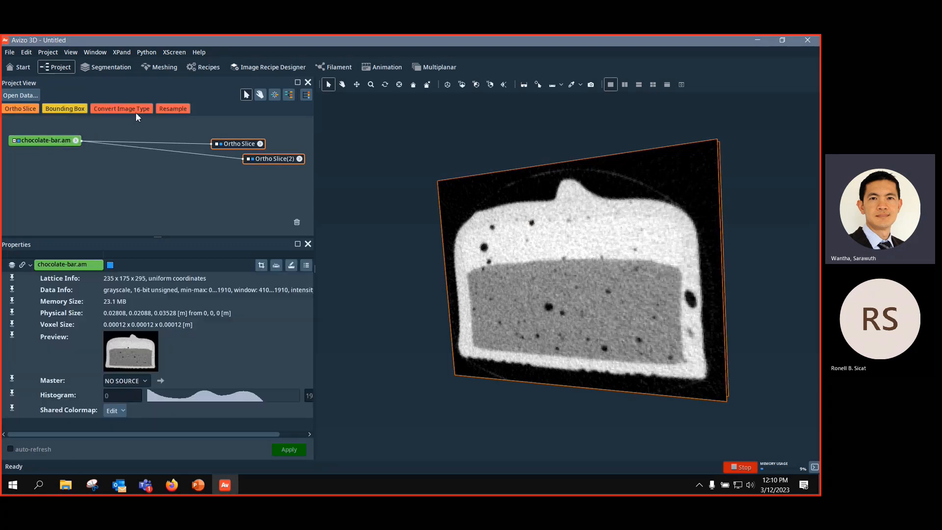
click(17, 108)
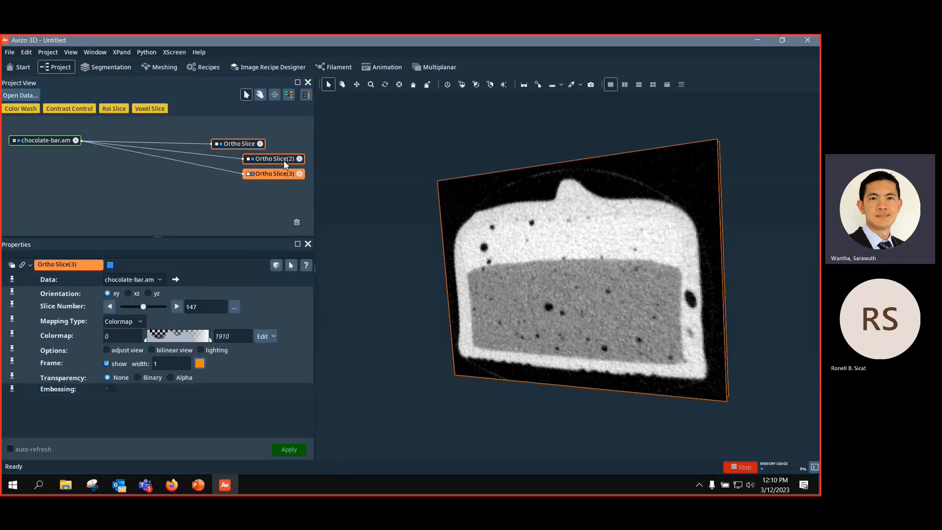
drag(288, 176, 214, 135)
drag(219, 167, 212, 163)
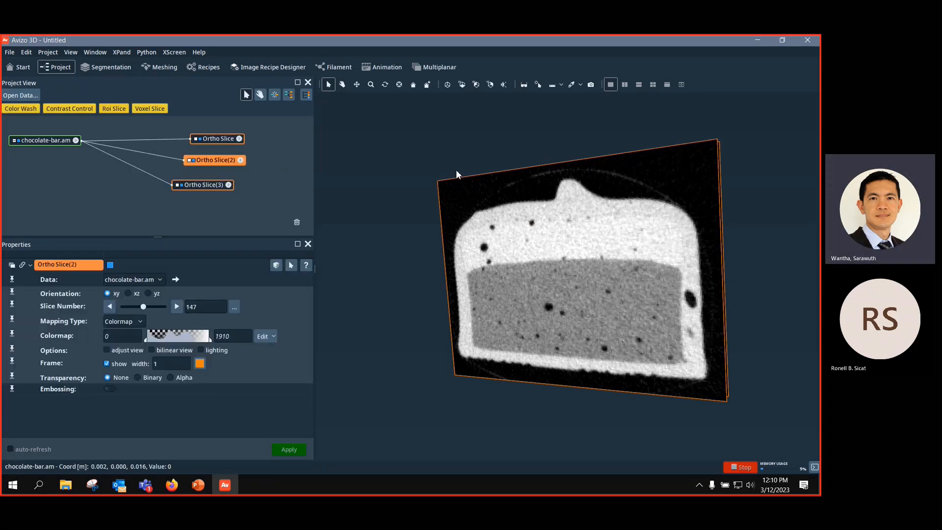
Step: Set the orientation of Ortho Slice(2) to xz and of Ortho Slice(3) to yz
click(227, 164)
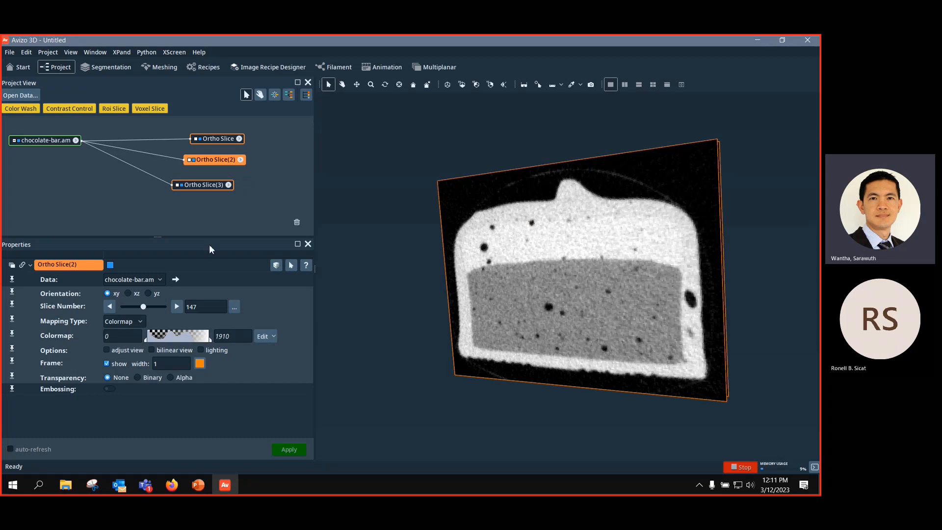
click(131, 295)
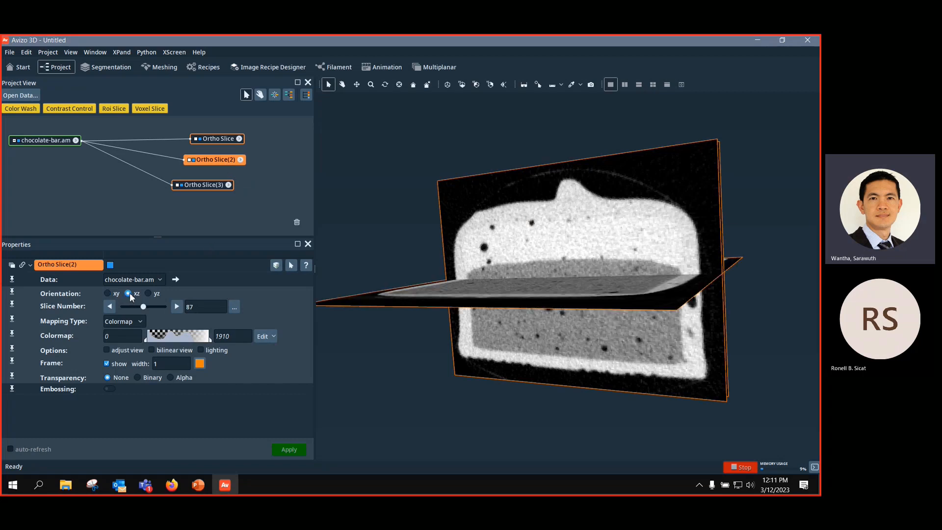
click(214, 183)
click(160, 291)
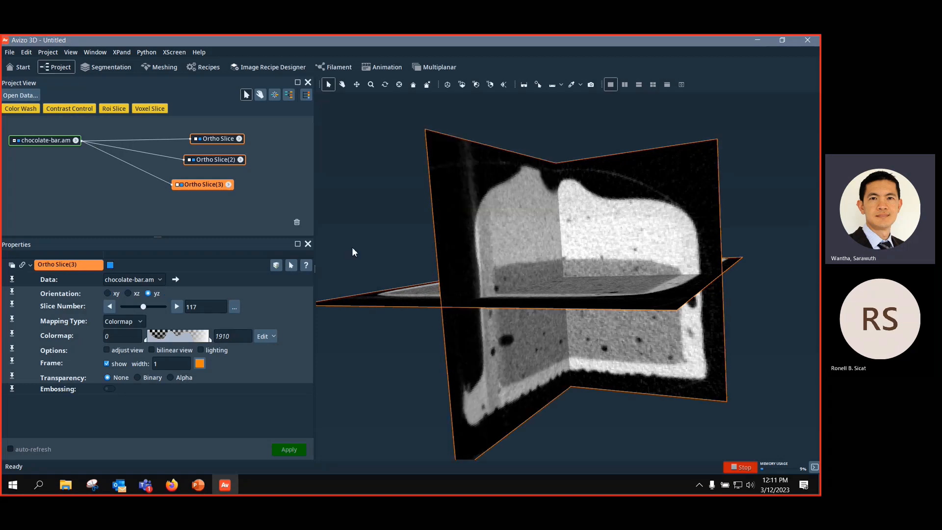
Step: Rotate the three orthogonal slices in 3D and move the xz slice to number 72 and the yz slice to 163
click(342, 84)
drag(521, 353, 363, 230)
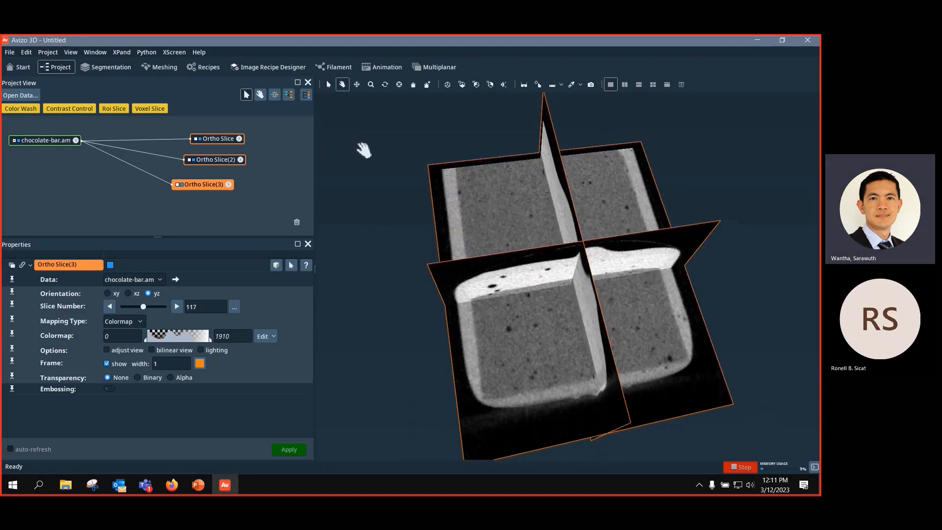
click(329, 84)
click(330, 85)
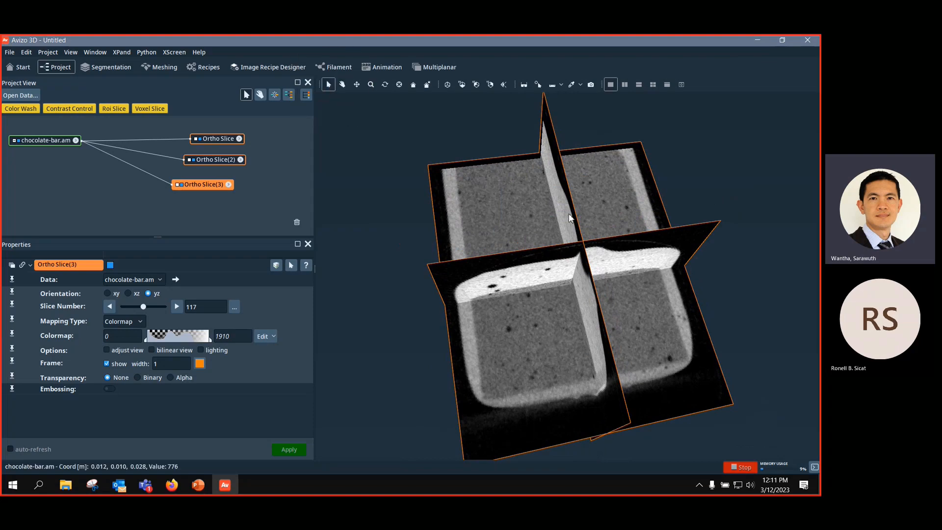
drag(531, 209, 559, 189)
Step: Apply the physics.icol colormap to the xy-oriented Ortho Slice
click(219, 141)
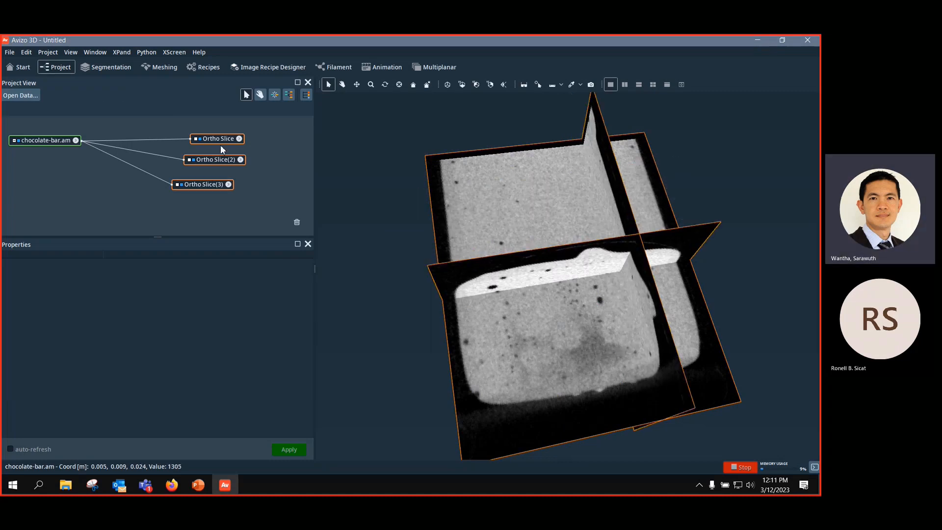
click(265, 336)
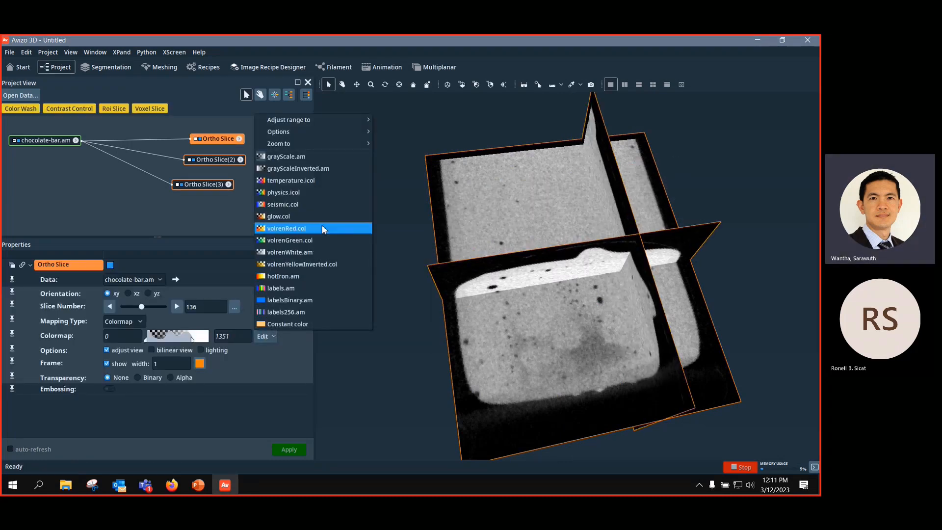
click(287, 193)
Step: Apply a blue-to-green colormap to the xz-oriented Ortho Slice(2)
click(224, 161)
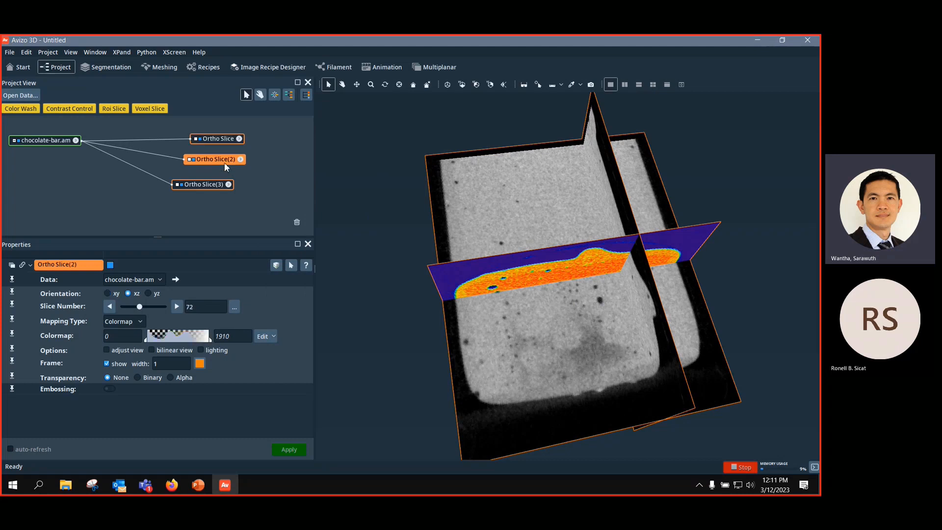
click(274, 337)
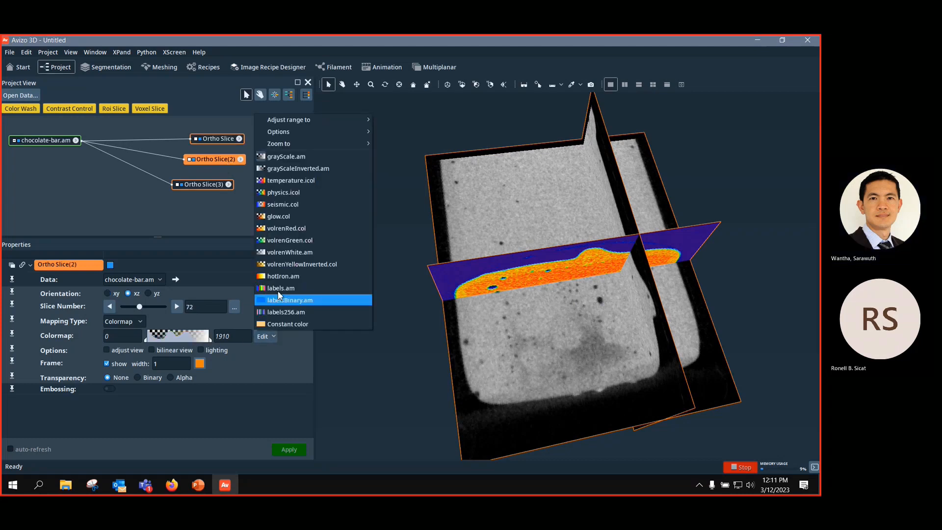
click(283, 204)
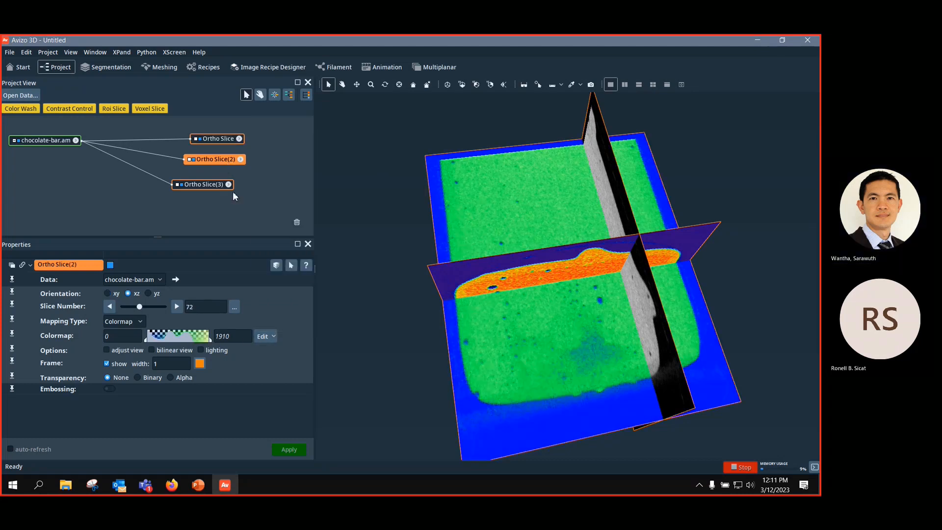
Step: Apply the temperature.icol colormap to the yz-oriented Ortho Slice(3)
click(205, 184)
click(274, 336)
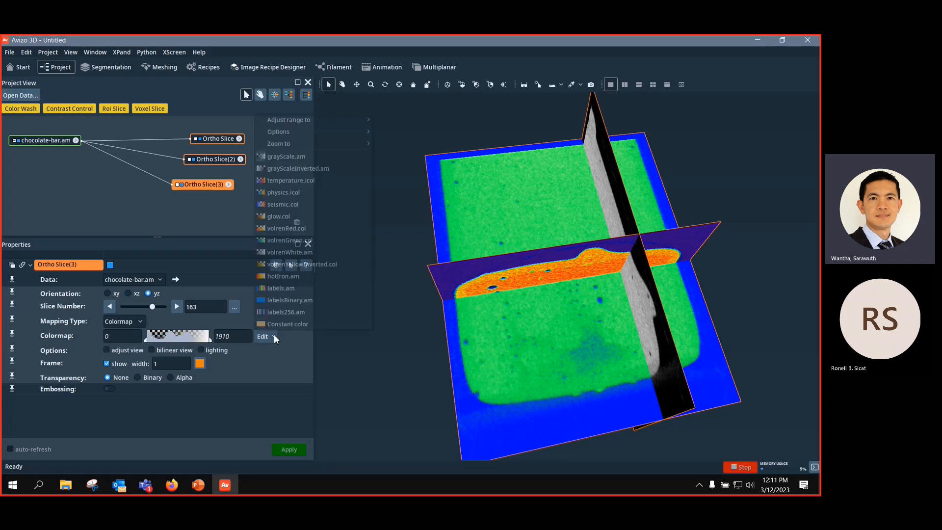
click(281, 181)
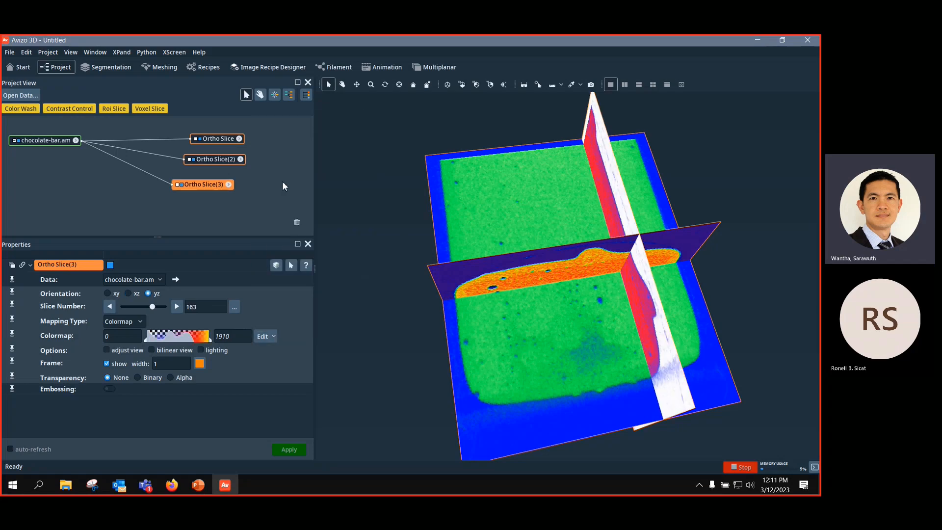
Step: View the colored slices from another angle and reposition them, with the xy slice at number 138 and the yz slice at 98
click(343, 85)
drag(441, 205, 583, 143)
click(331, 86)
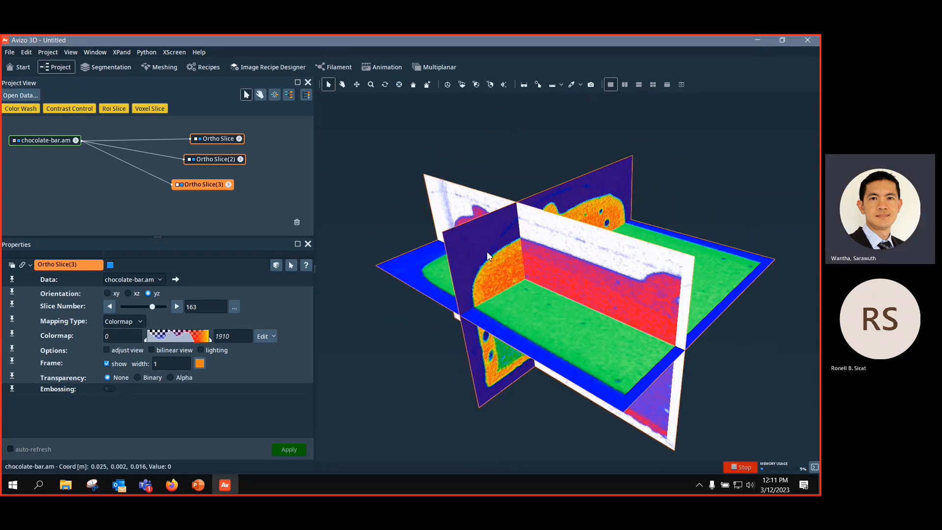
mouse_move(489, 253)
mouse_down()
mouse_move(570, 297)
mouse_move(492, 255)
mouse_up()
drag(627, 292, 579, 283)
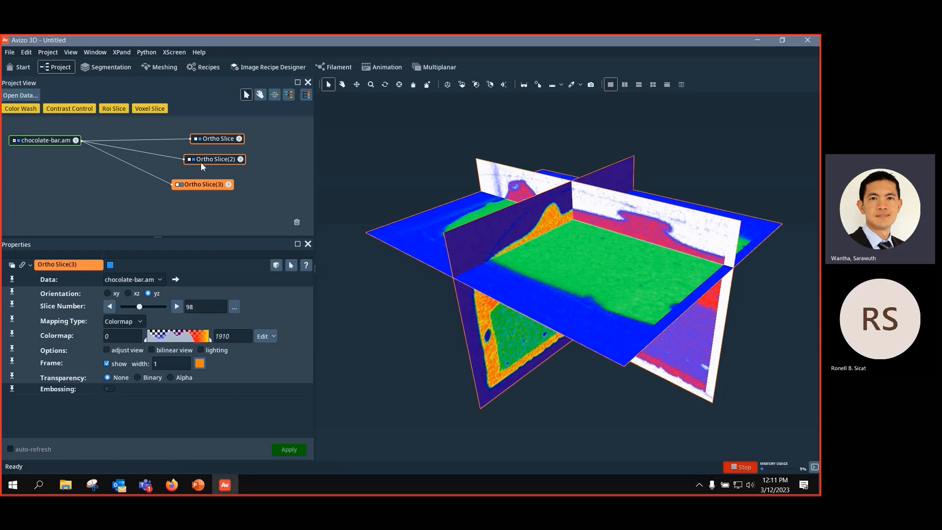
Step: Delete all three Ortho Slice modules from the project, keeping only chocolate-bar.am
mouse_move(175, 128)
mouse_down()
mouse_move(290, 216)
mouse_move(269, 226)
mouse_up()
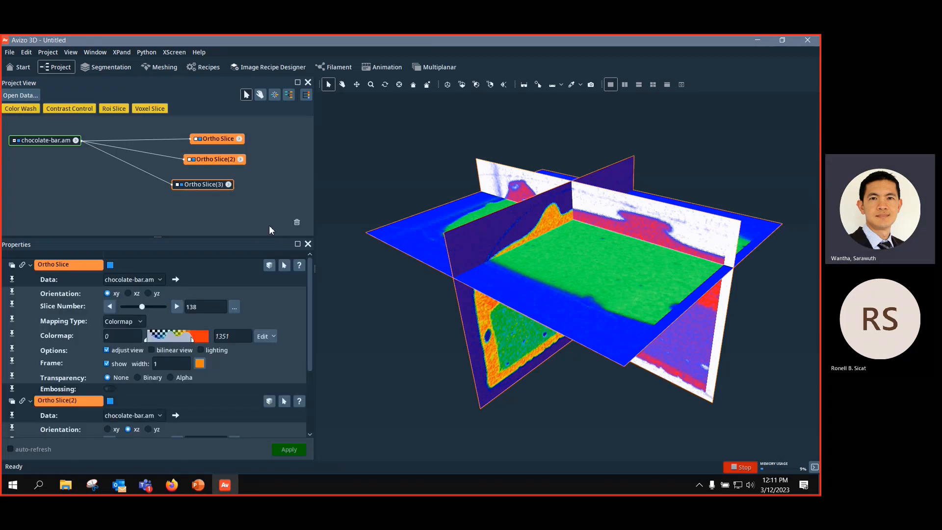
drag(147, 125, 287, 219)
key(Delete)
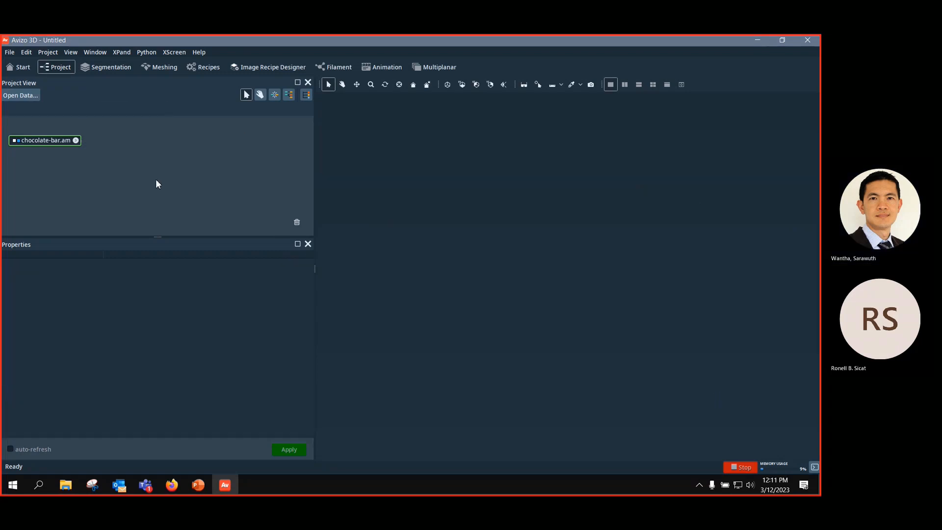
Step: Attach two new Ortho Slice modules to chocolate-bar.am and arrange them one below the other
click(51, 141)
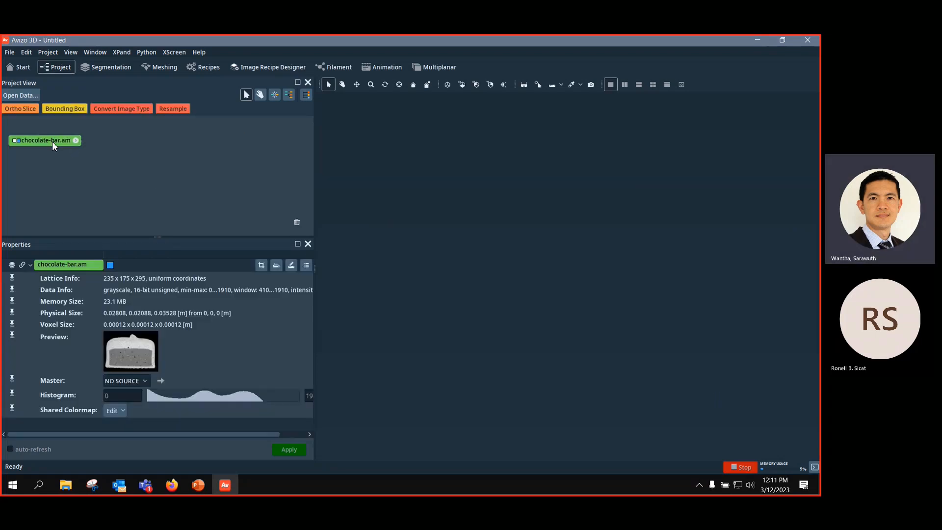
click(15, 109)
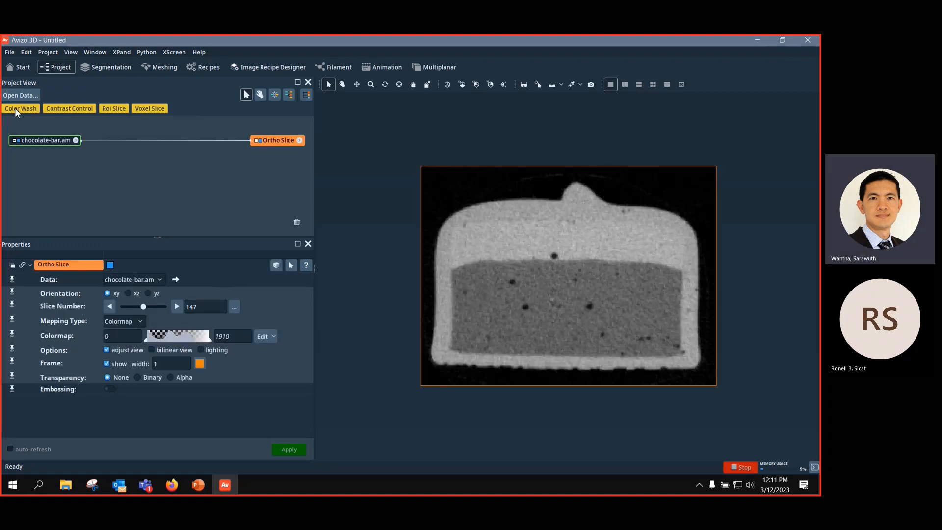
click(32, 140)
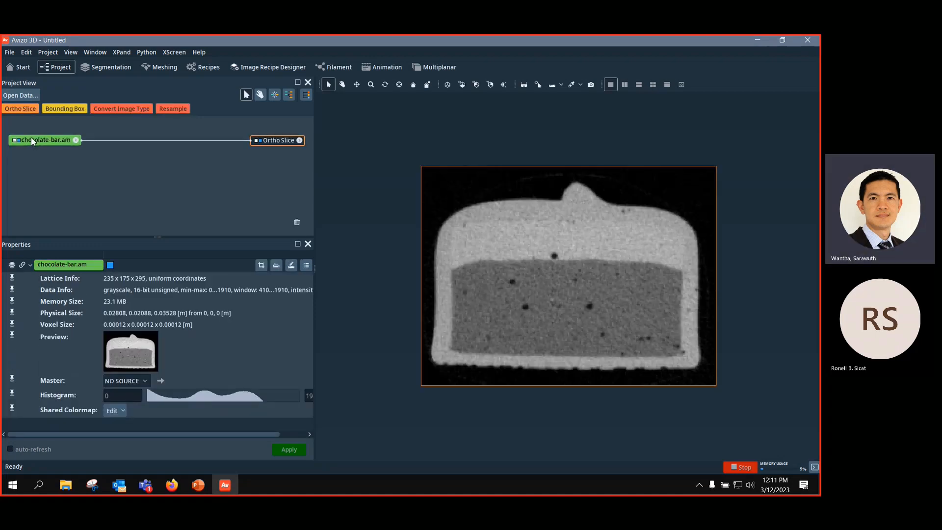
click(15, 108)
drag(277, 139, 272, 160)
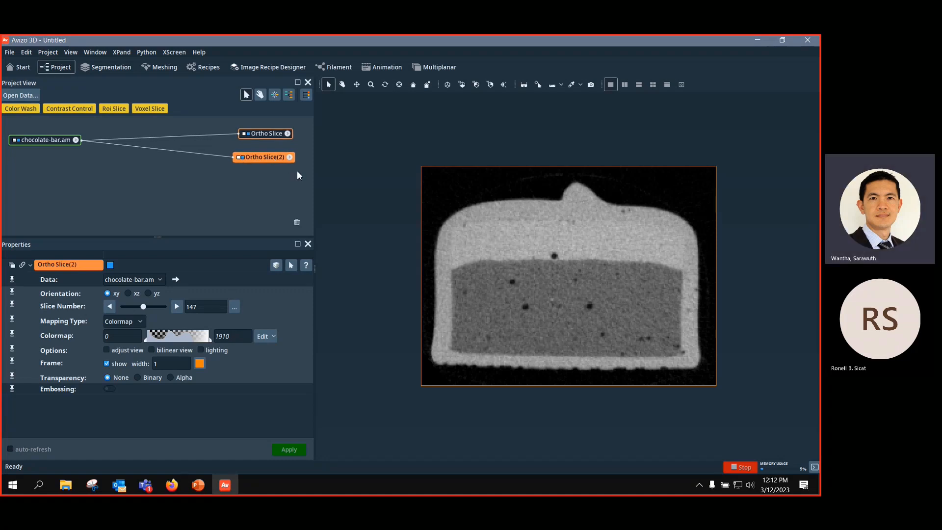
Step: Split the viewer into two side-by-side panes and show the properties of the first Ortho Slice
click(625, 85)
click(626, 86)
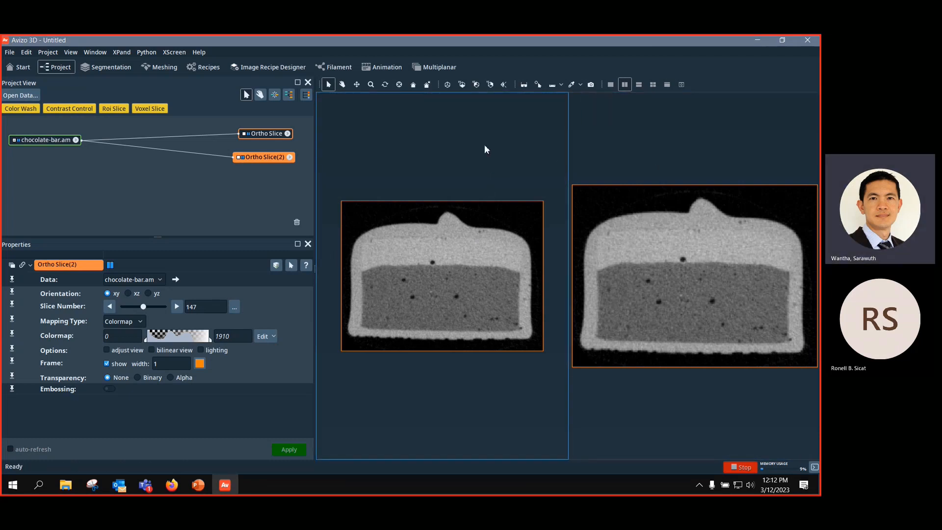
click(343, 86)
scroll(448, 228, up, 3)
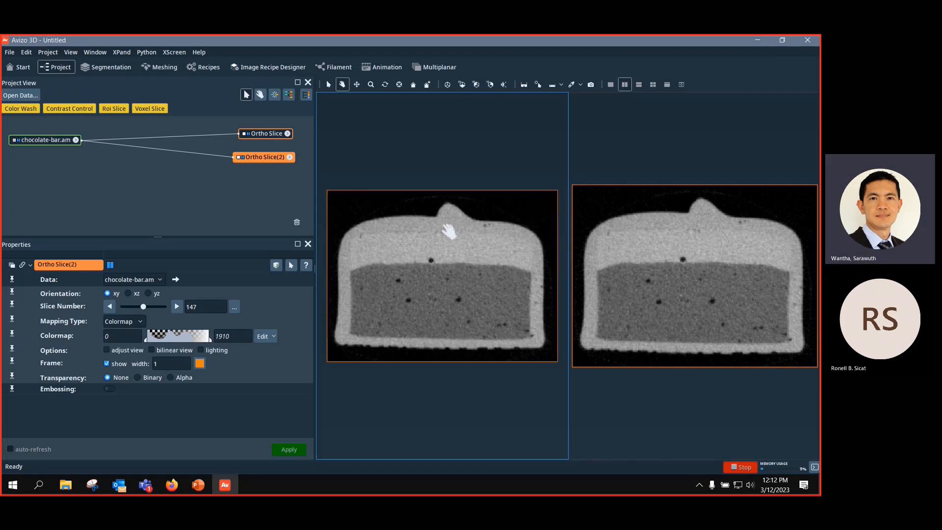
click(261, 132)
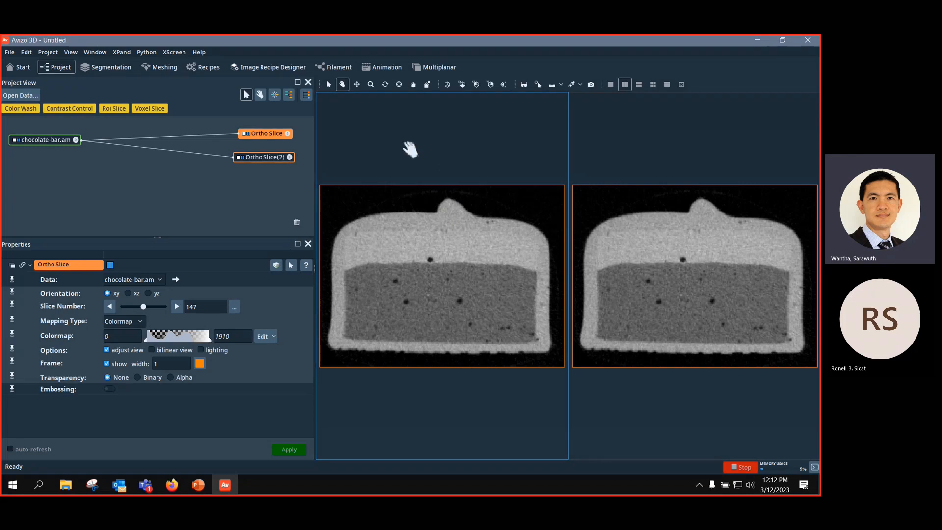
key(ctrl)
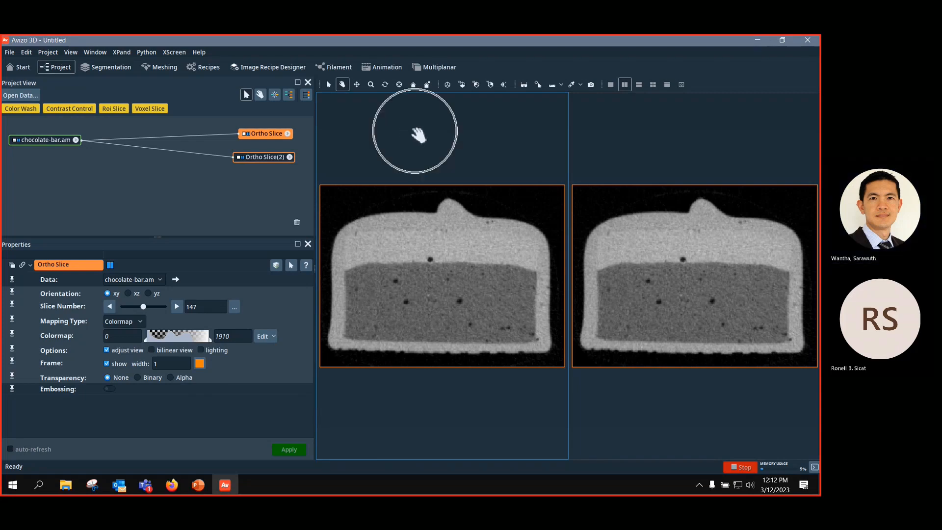
Step: Apply the physics.icol colormap to the second Ortho Slice and space the two slice modules slightly apart
key(ctrl)
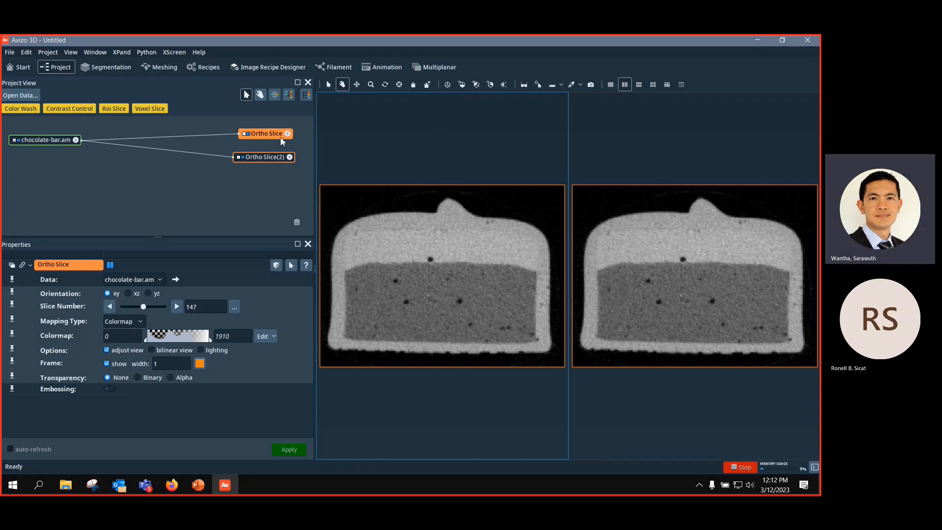
drag(268, 134, 260, 165)
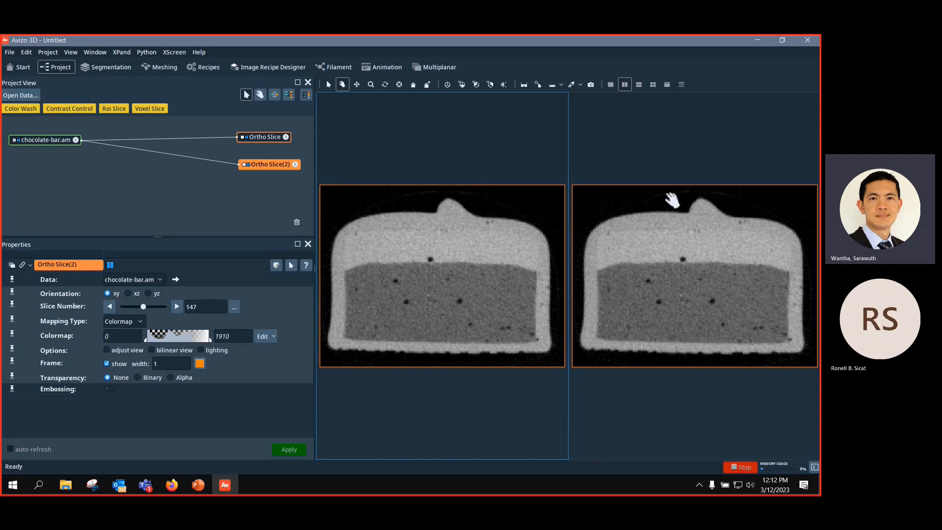
drag(284, 168, 276, 166)
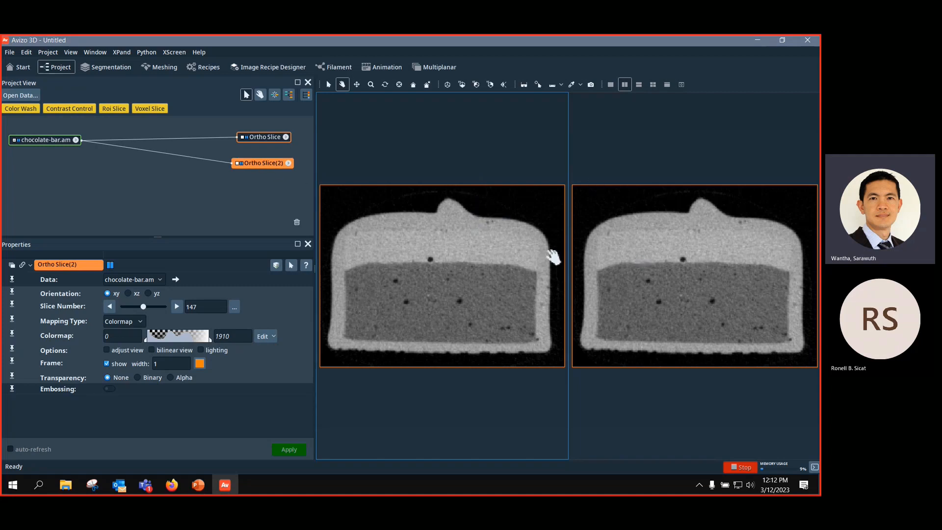
click(263, 164)
click(274, 337)
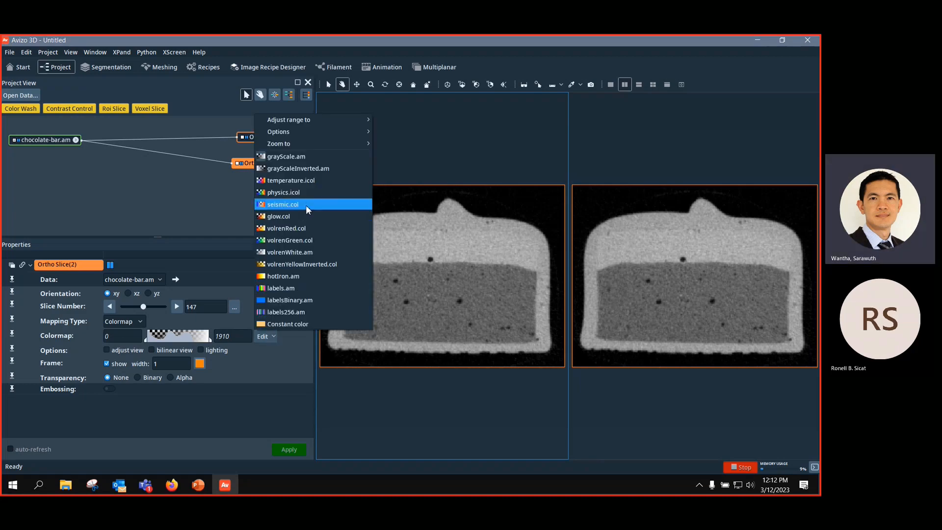
click(301, 193)
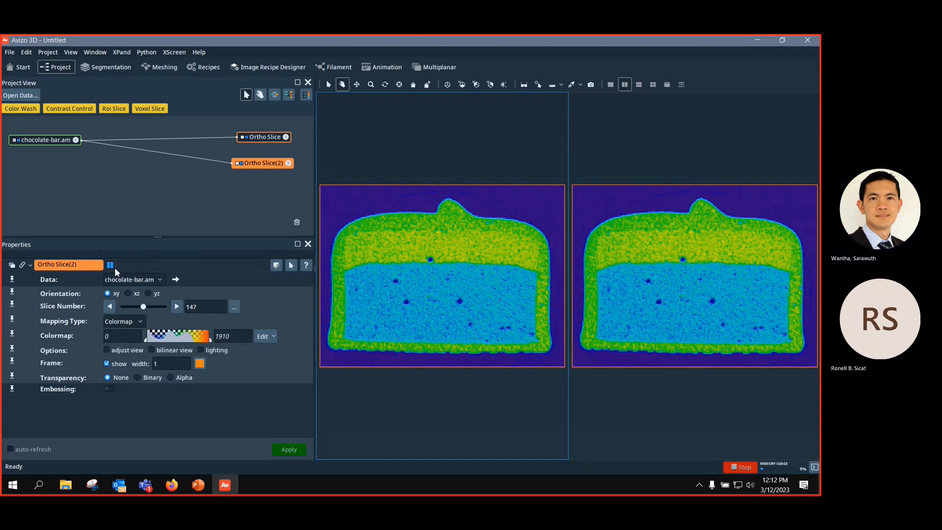
Step: Switch to a single viewer and toggle the visibility of the second Ortho Slice off and on
click(613, 88)
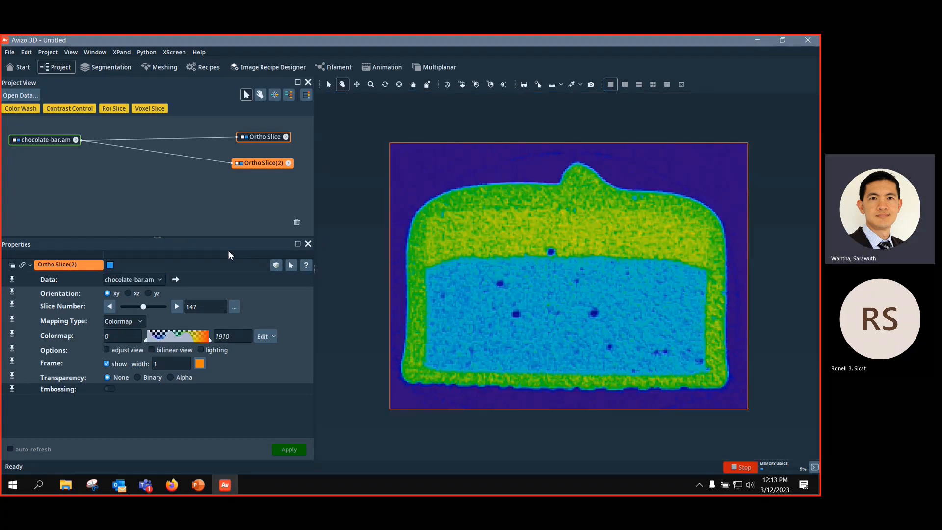
click(109, 266)
click(110, 267)
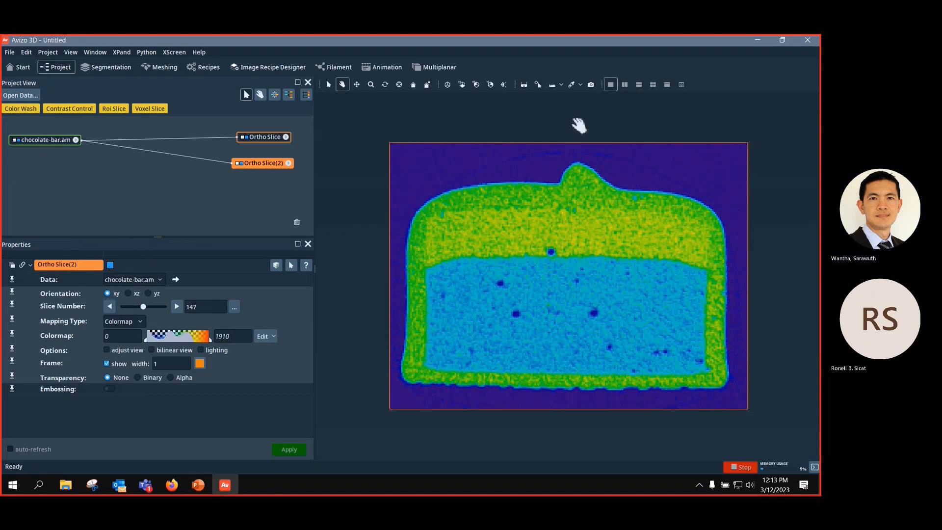
Step: Show two side-by-side viewers and hide the second Ortho Slice in the first viewer only
click(629, 87)
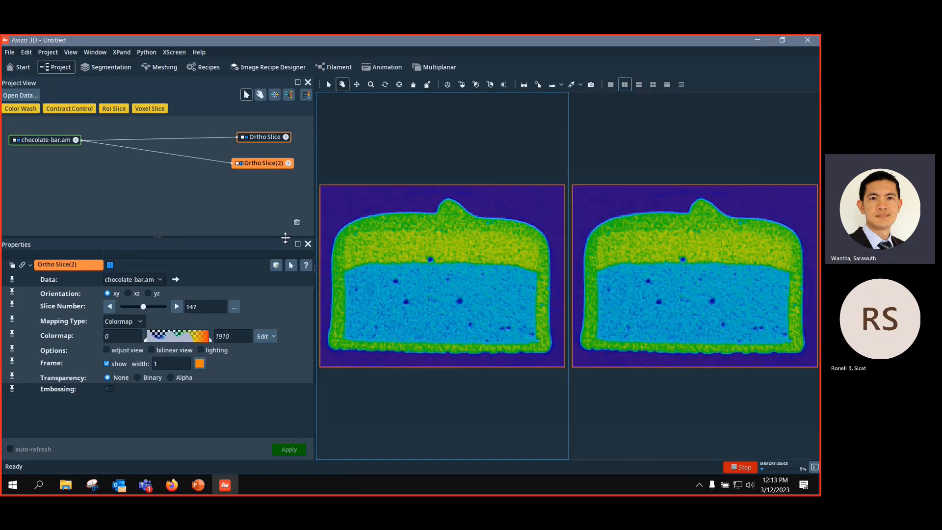
click(114, 268)
click(109, 267)
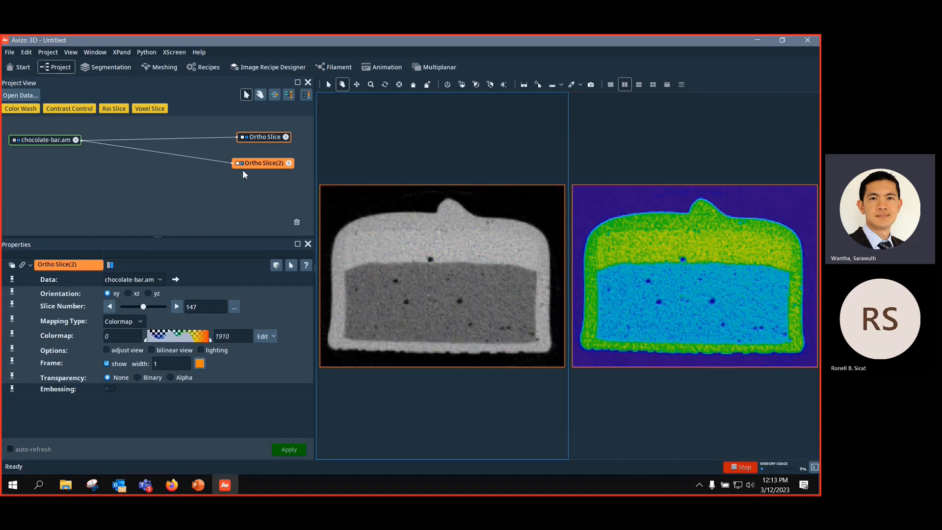
Step: Link the camera of viewer 0 to the second viewer, test the link by rotating, and restore the straight-on xy view
click(265, 137)
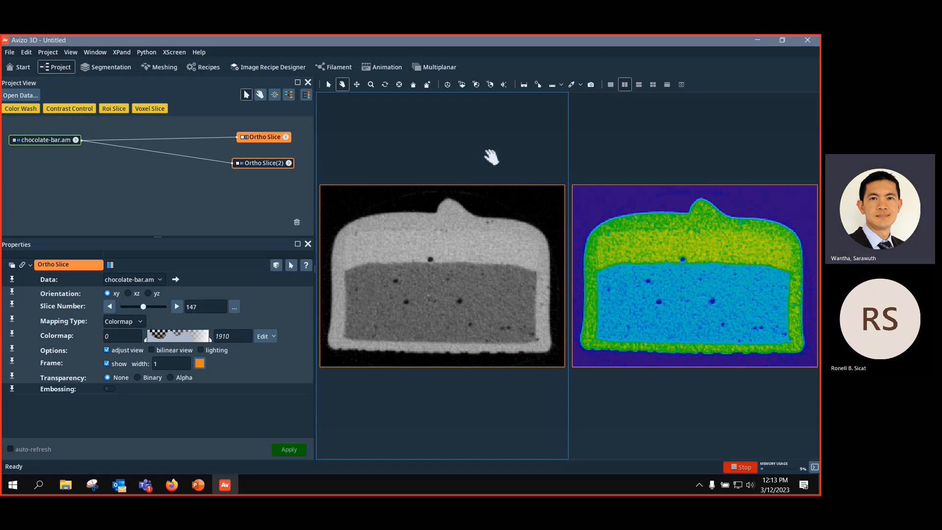
right_click(440, 126)
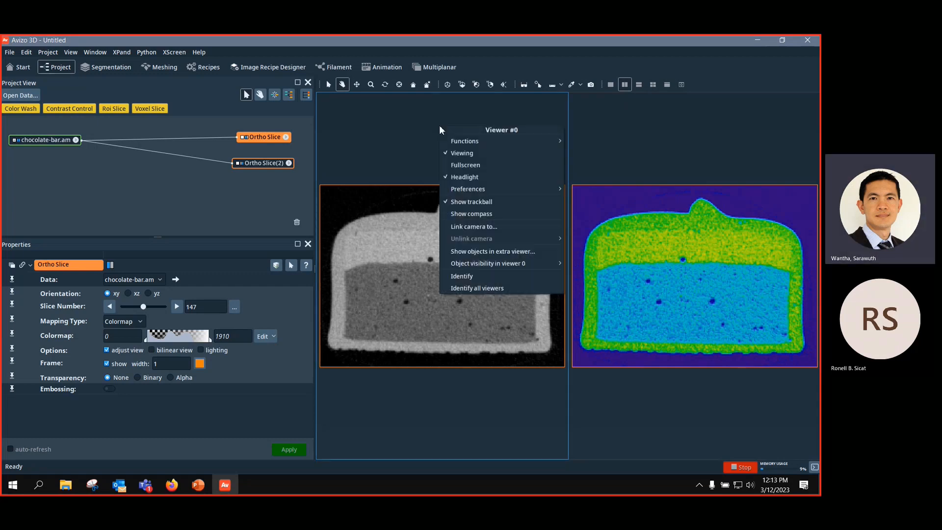
mouse_move(507, 187)
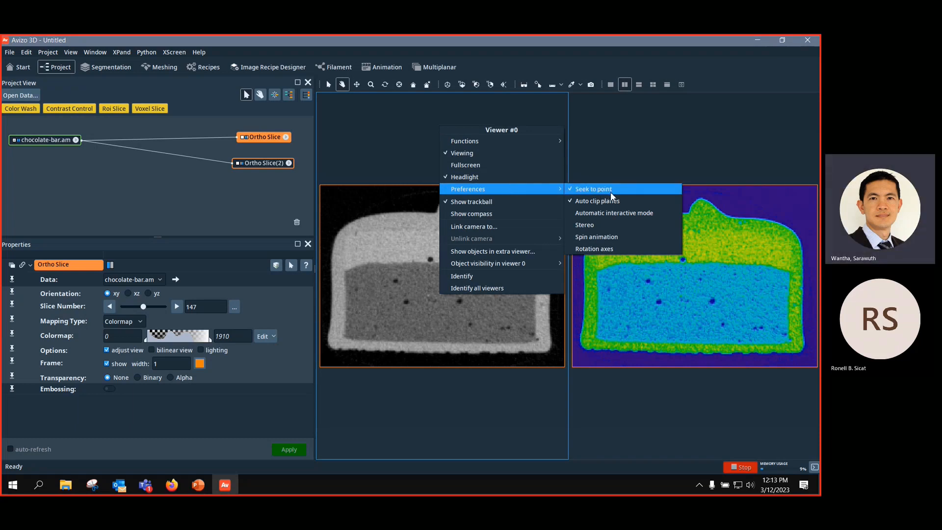
right_click(388, 126)
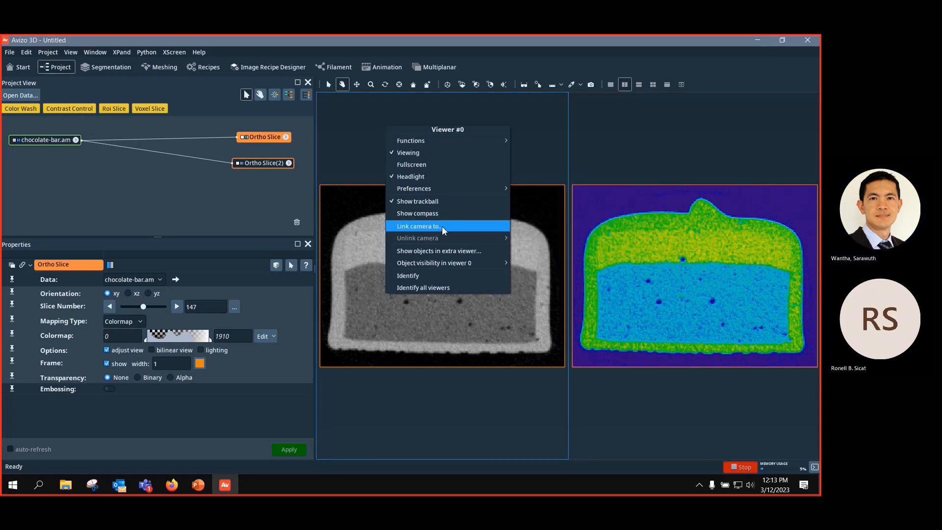
click(347, 123)
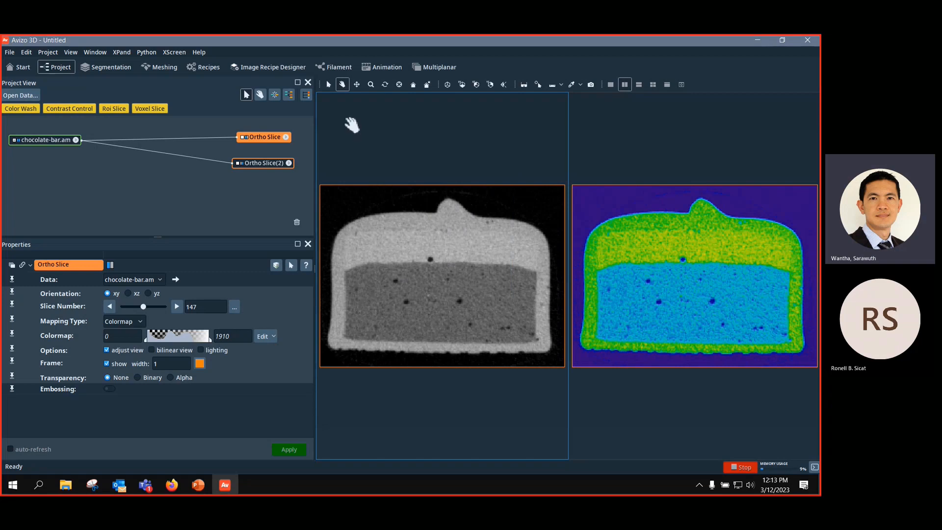
right_click(356, 123)
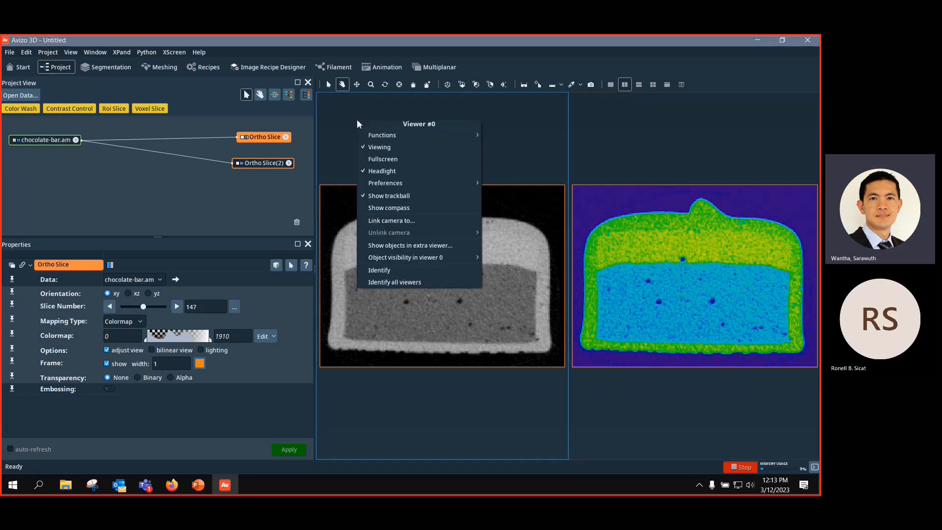
click(417, 222)
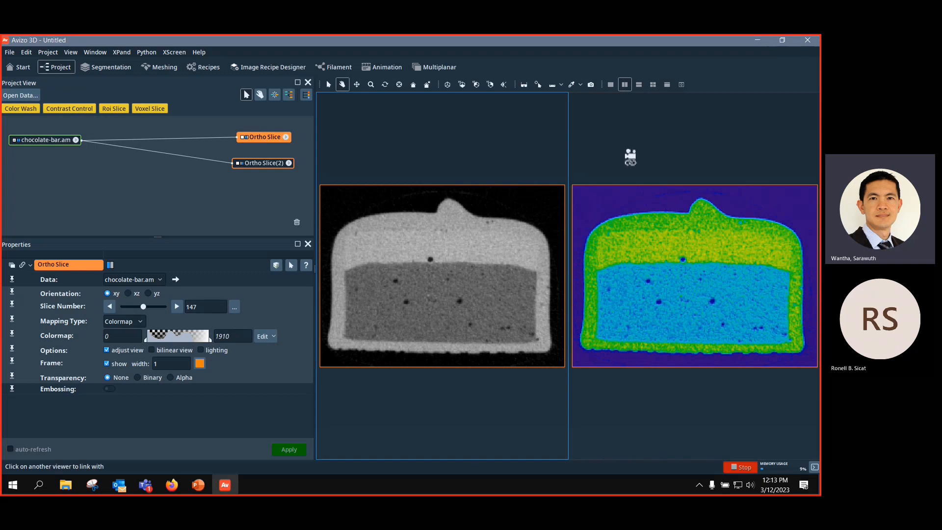
click(631, 157)
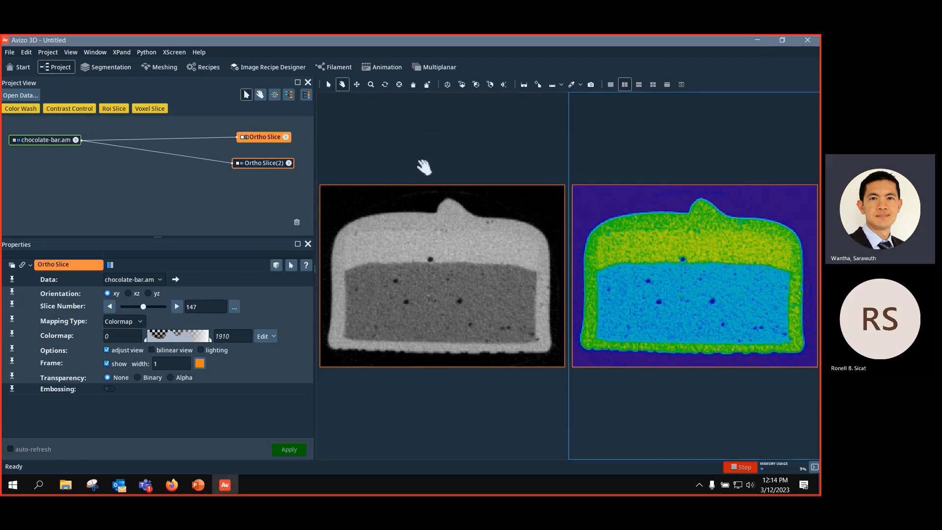
drag(418, 221, 435, 204)
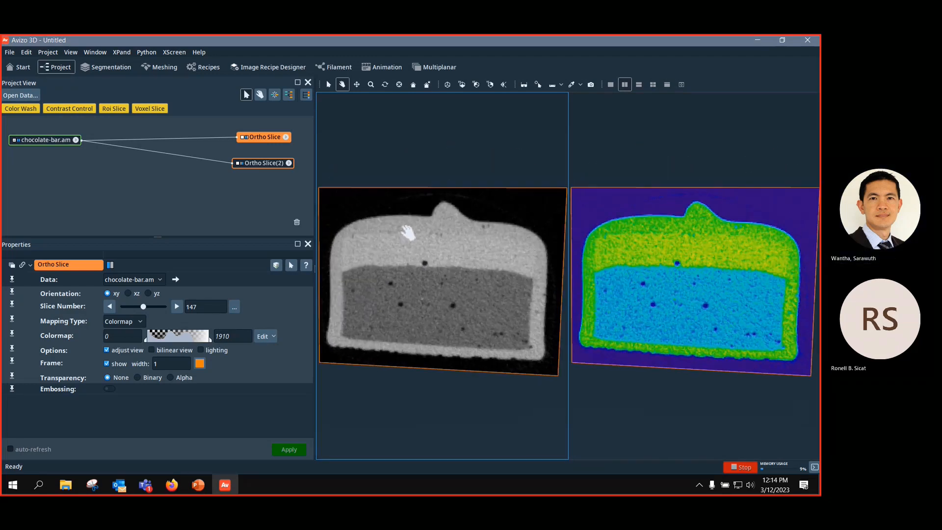
click(462, 85)
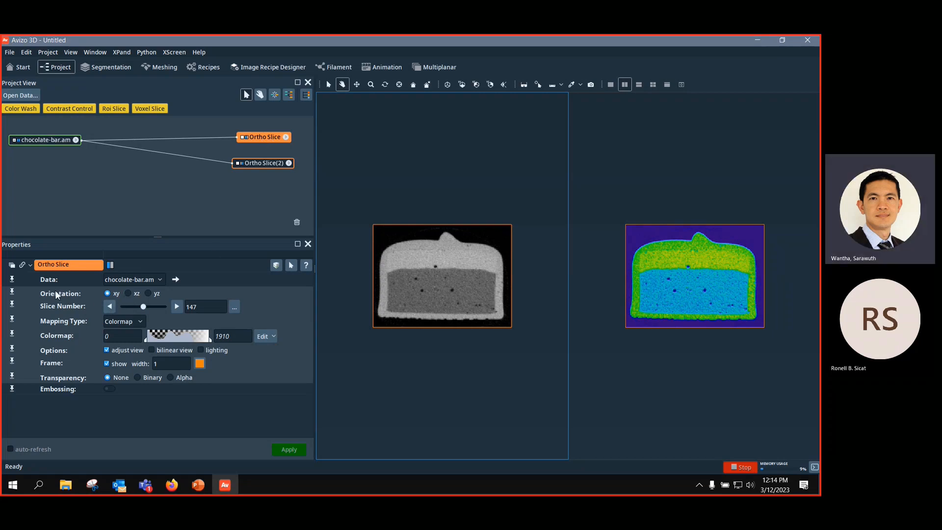
Step: Reveal the connection ports of the first Ortho Slice and connect its Orientation port to Ortho Slice(2)
click(23, 266)
key(ctrl)
click(23, 266)
click(22, 265)
drag(258, 137, 261, 129)
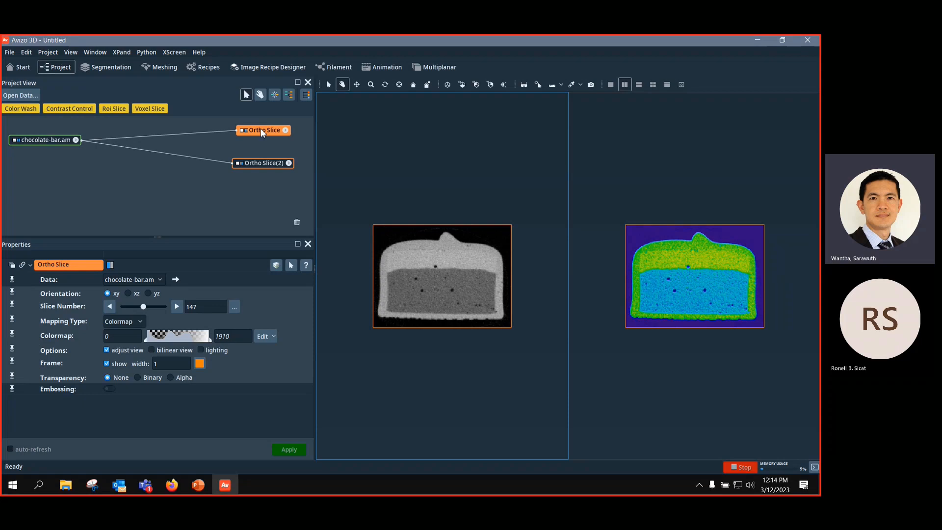
click(23, 266)
click(23, 266)
drag(23, 293, 262, 173)
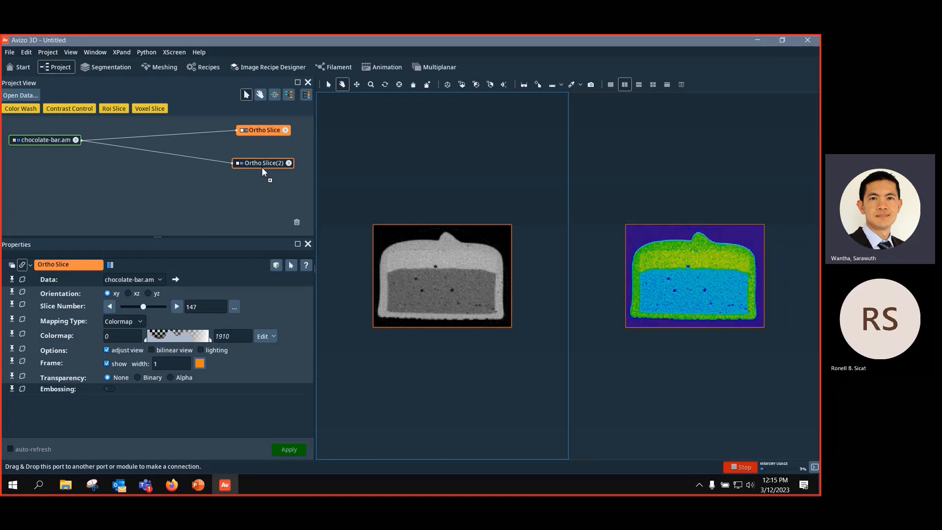
drag(262, 169, 262, 169)
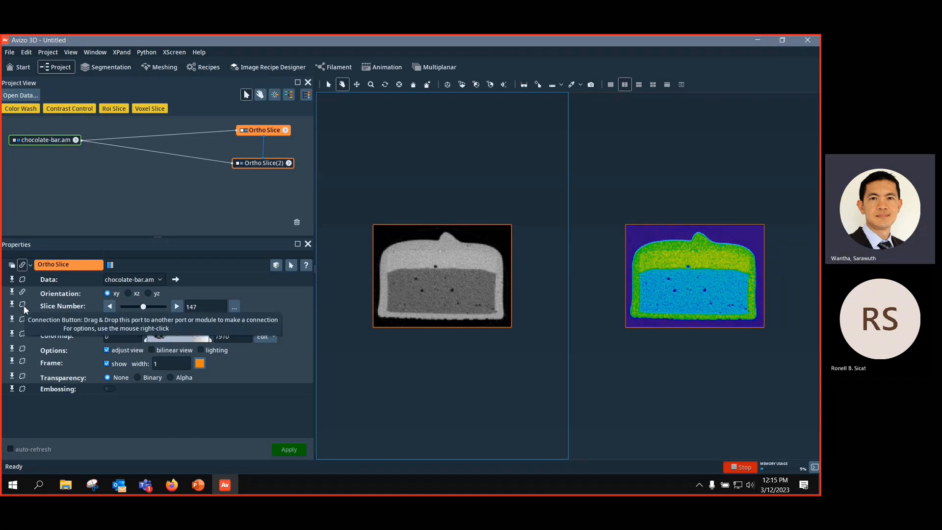
Step: Connect the Slice Number port of the first Ortho Slice to Ortho Slice(2)
key(ctrl)
key(ctrl)
key(ctrl)
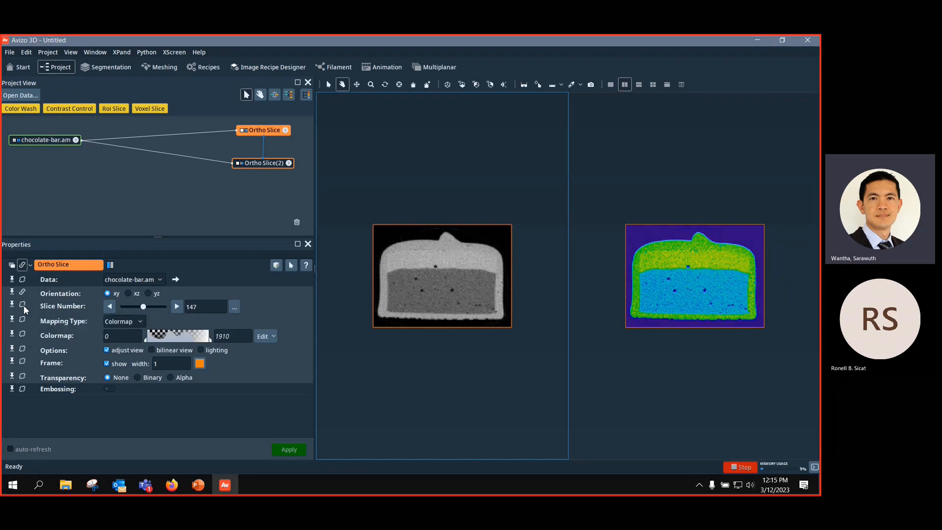
drag(24, 308, 275, 165)
Step: Test the connected ports by changing the first Ortho Slice's slice number and switching its orientation to xz, then yz
mouse_move(143, 307)
mouse_down()
mouse_move(122, 308)
mouse_move(158, 307)
mouse_move(95, 300)
mouse_move(133, 294)
mouse_up()
click(133, 294)
click(149, 294)
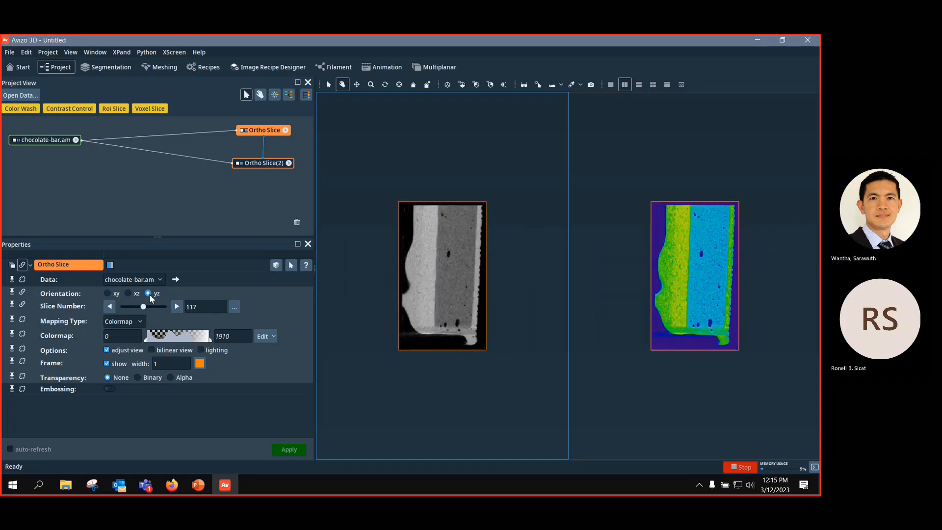
Step: Rotate and enlarge the yz slices in the linked viewers to compare the grayscale and colored versions
drag(410, 194, 566, 362)
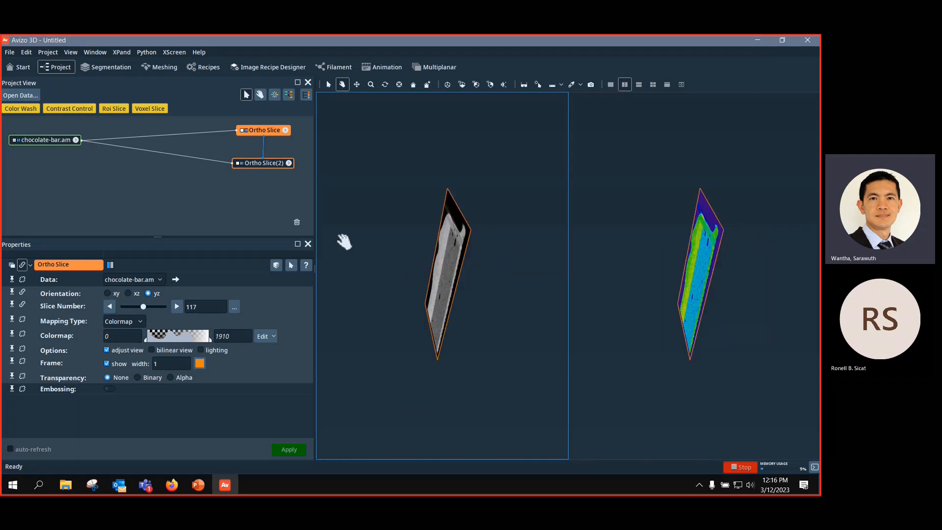
drag(343, 242, 352, 259)
drag(385, 243, 449, 288)
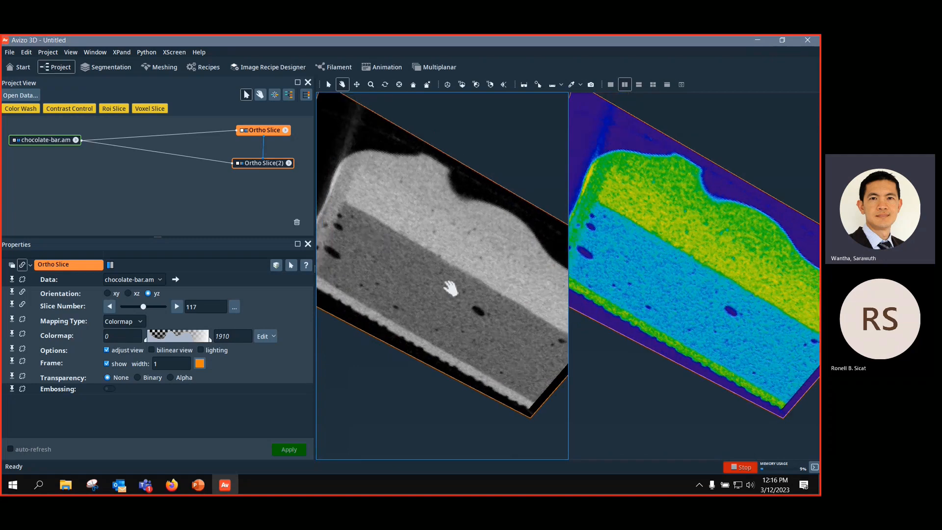
mouse_move(123, 486)
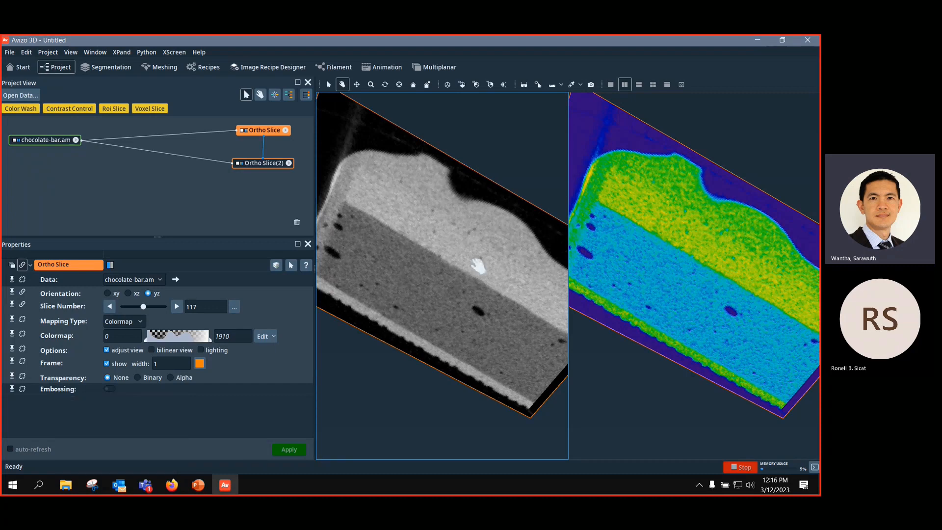
drag(478, 267, 530, 294)
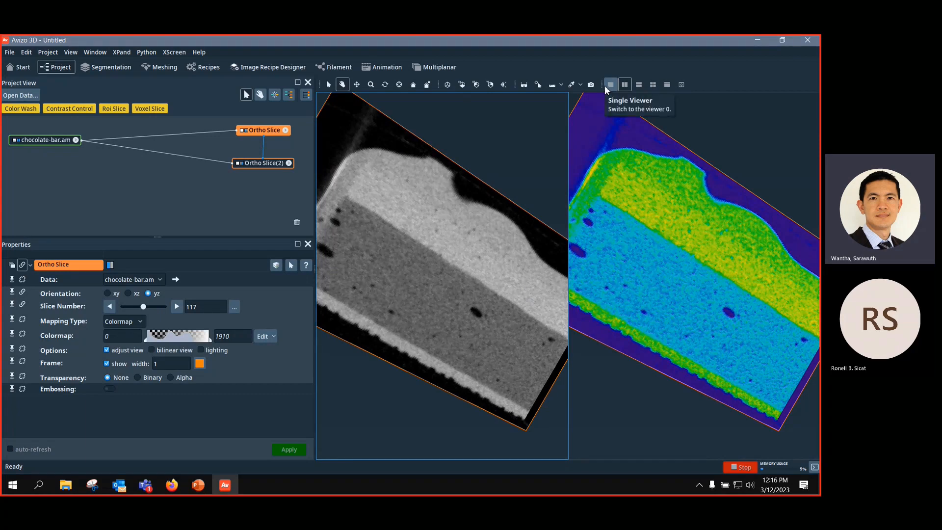
Step: Return to a single viewer and delete Ortho Slice(2), keeping the first Ortho Slice selected and moved closer to the data
click(611, 86)
drag(564, 168, 463, 158)
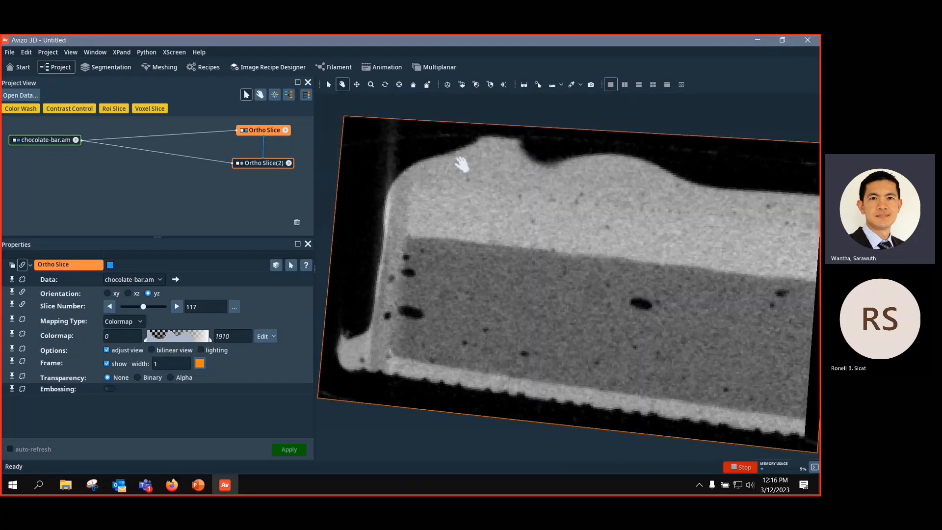
click(274, 165)
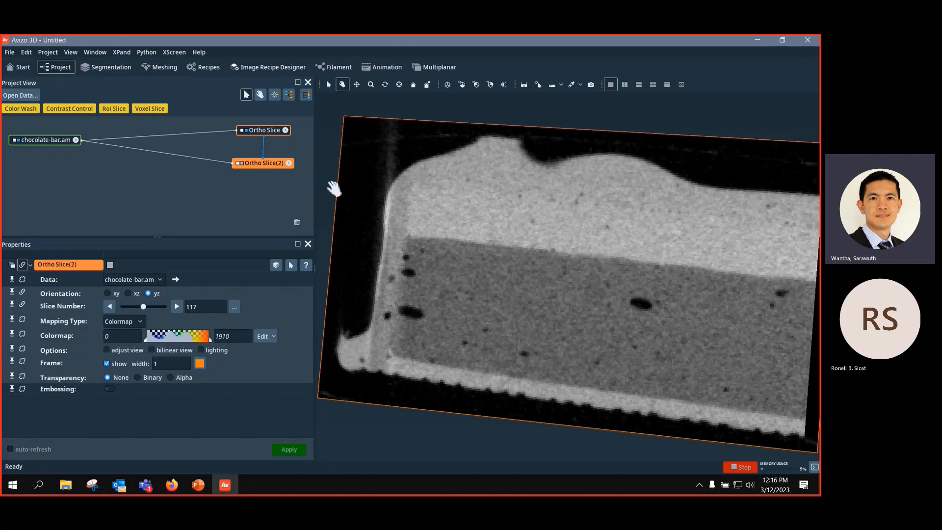
key(Delete)
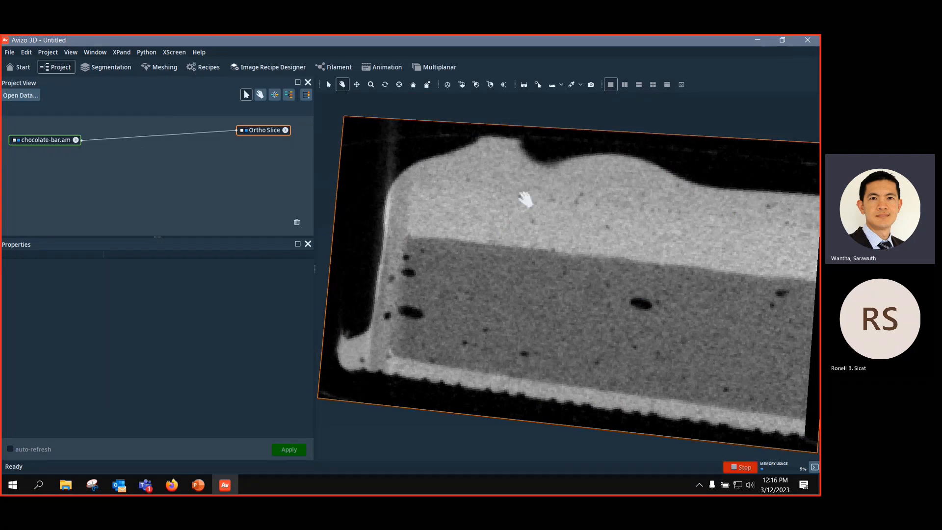
click(267, 132)
scroll(570, 204, down, 3)
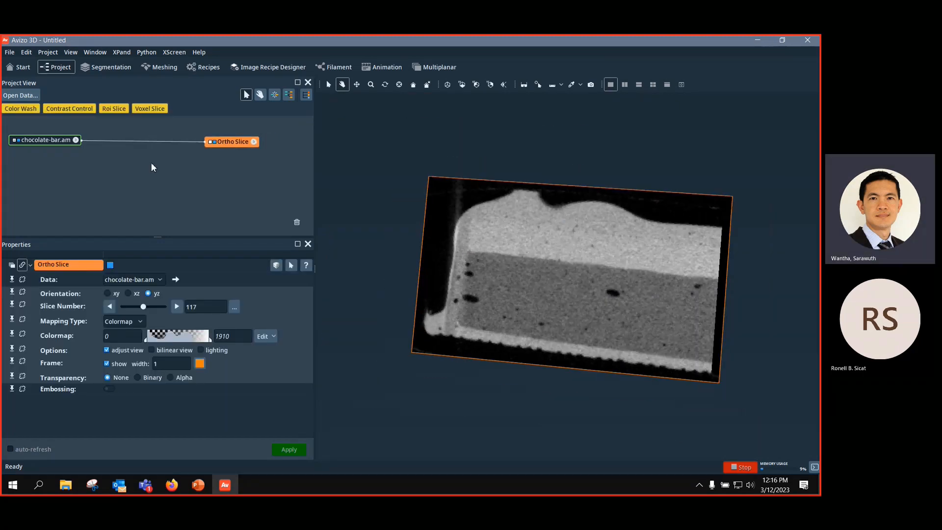
Step: Pin chocolate-bar.am's Lattice Info and Voxel Size, show them with the Ortho Slice properties, and widen the properties area
click(53, 139)
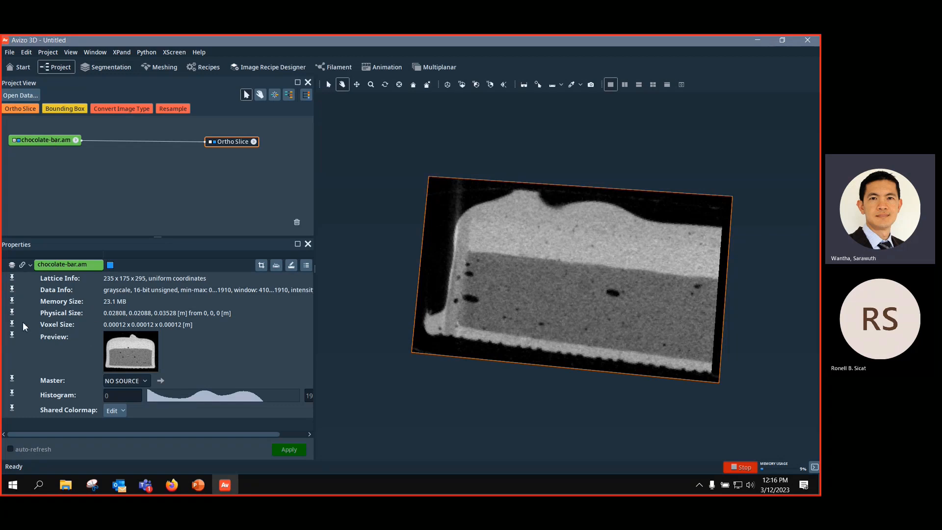
click(14, 280)
click(12, 324)
click(247, 146)
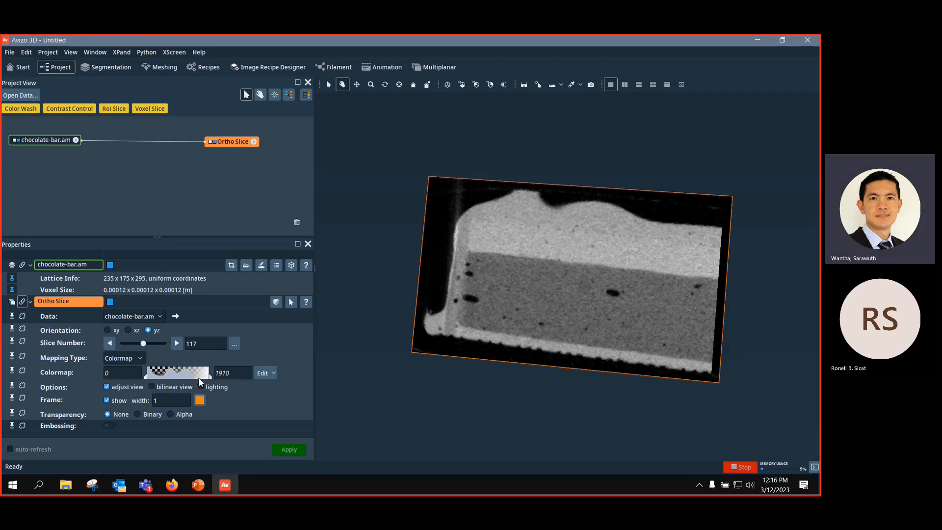
drag(319, 267, 346, 267)
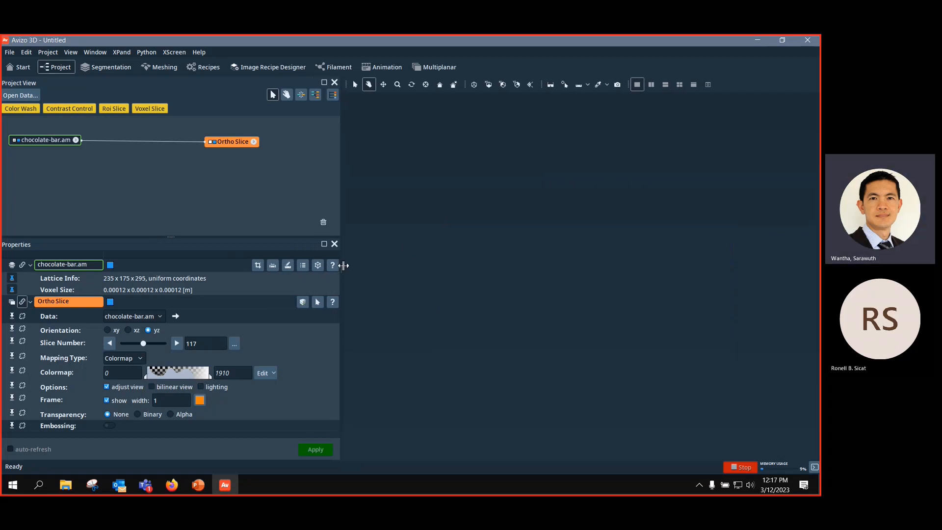
Step: Review chocolate-bar.am's full properties, reselect the Ortho Slice, and read the Ortho Slice help page through its Commands section
click(41, 141)
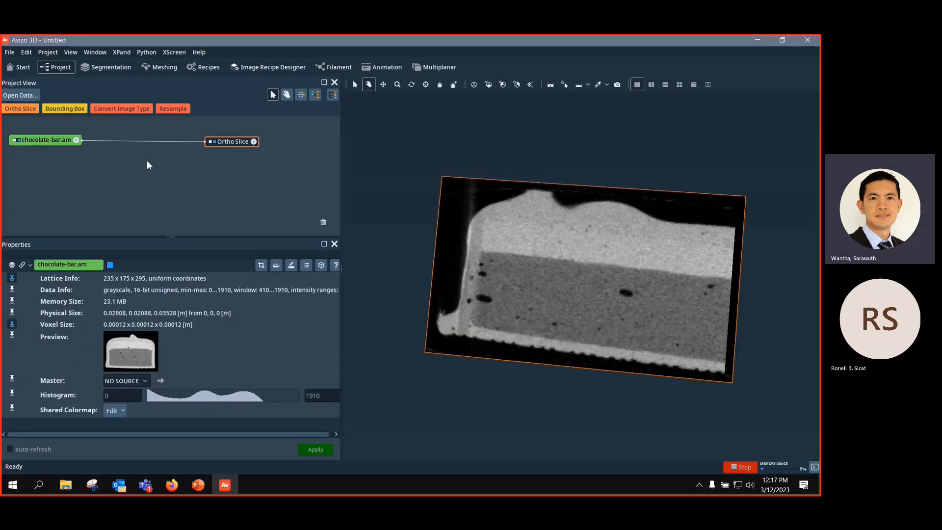
click(238, 142)
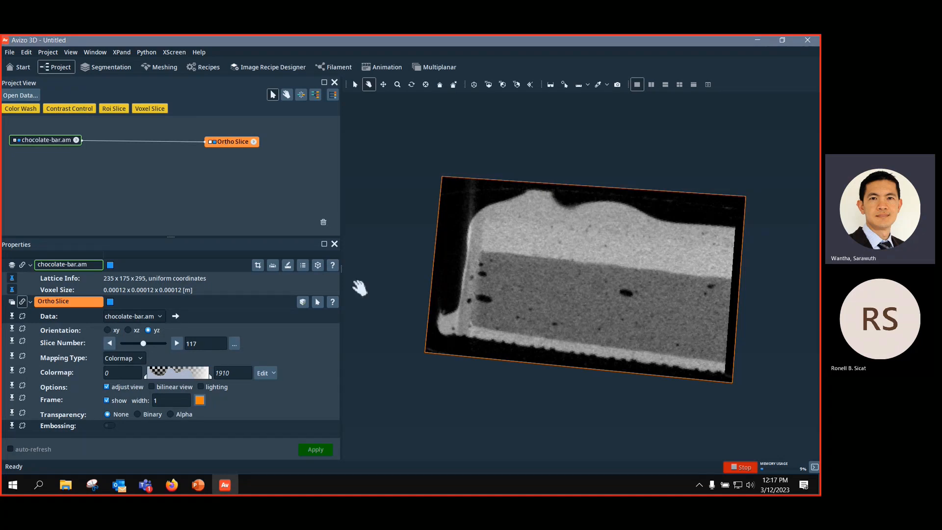
click(334, 304)
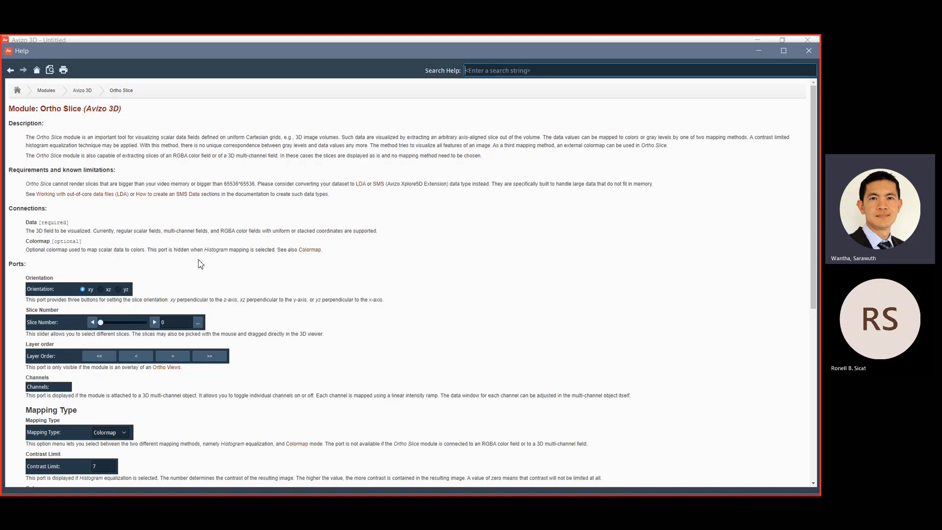
scroll(306, 222, down, 10)
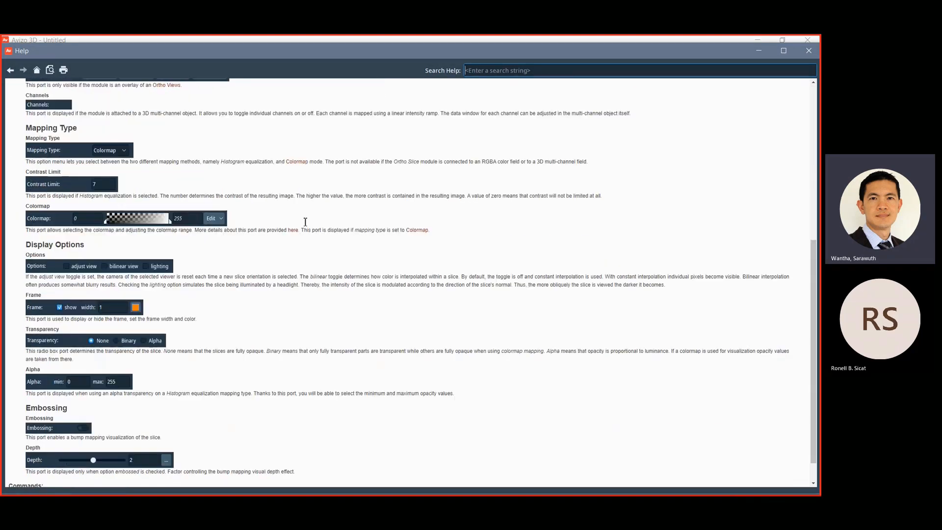
scroll(306, 222, up, 6)
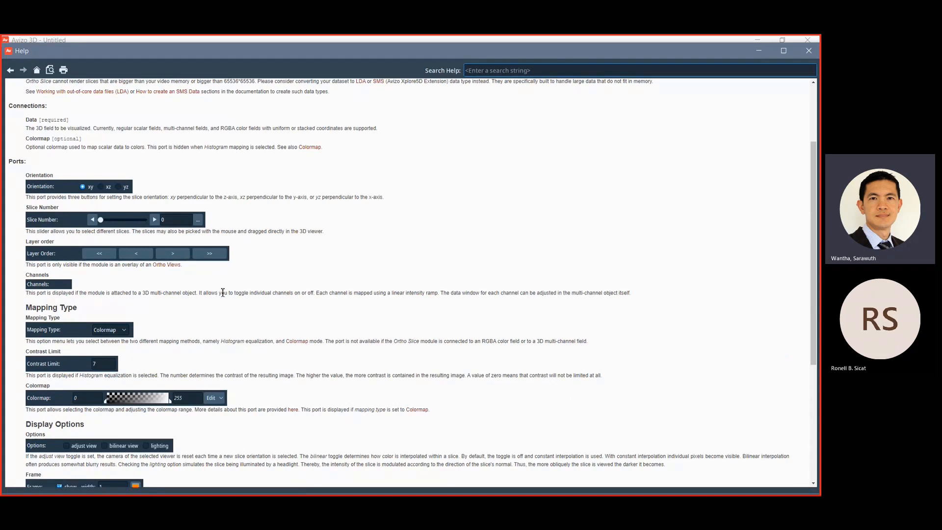
scroll(223, 294, down, 7)
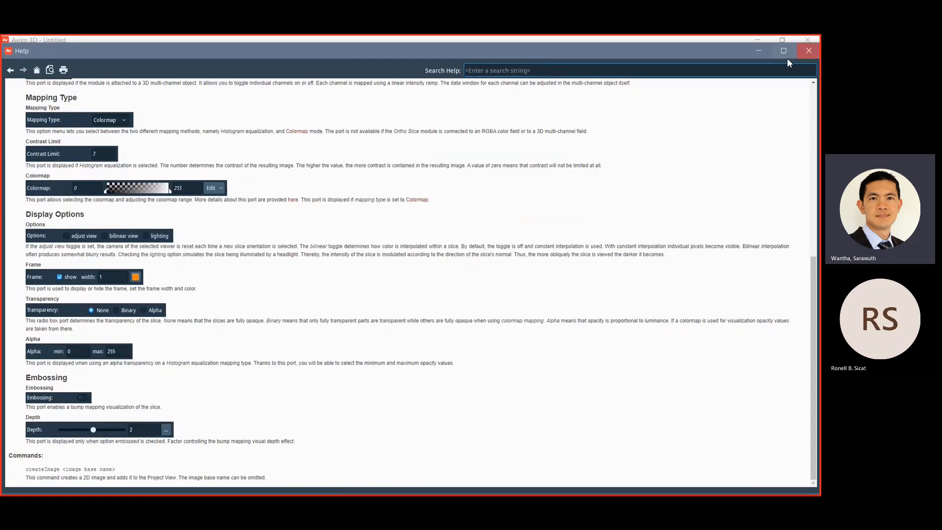
click(809, 50)
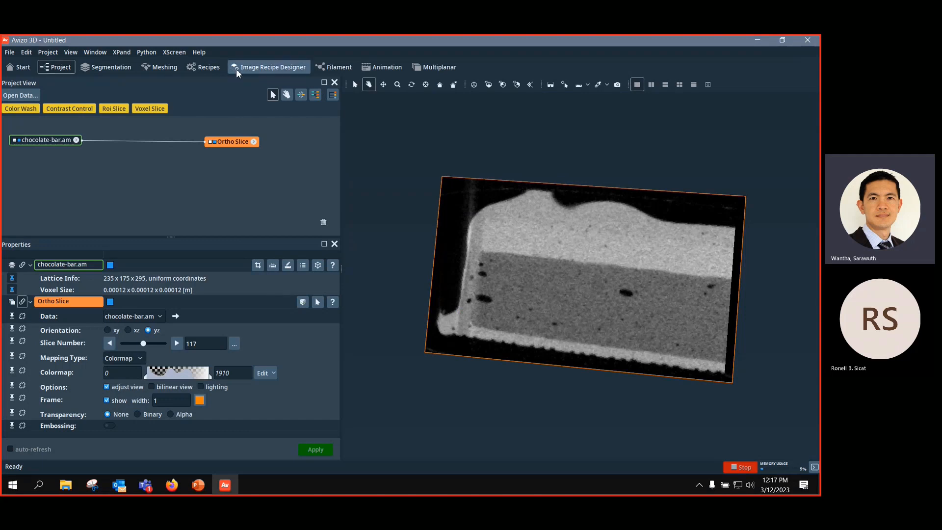
Step: Open the Avizo User's Guide, look over its contents, and go to the list of tutorials
click(198, 52)
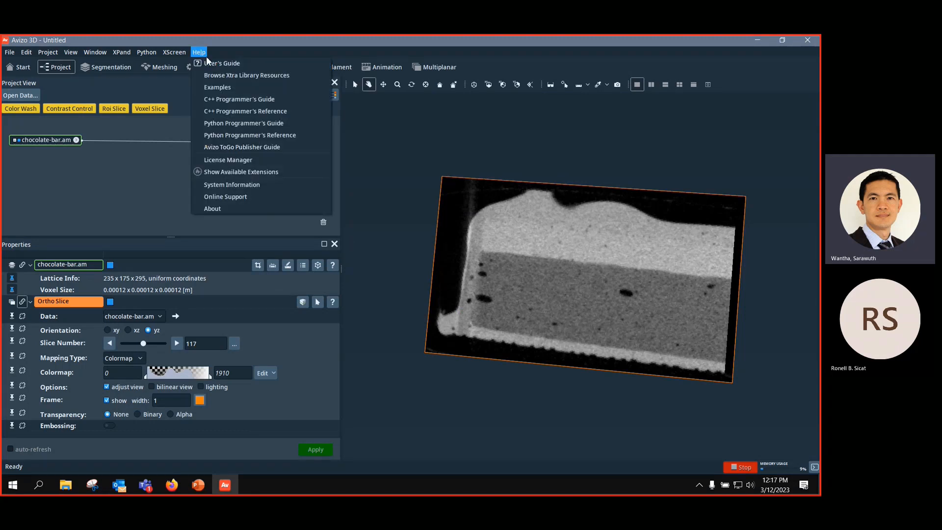
click(218, 63)
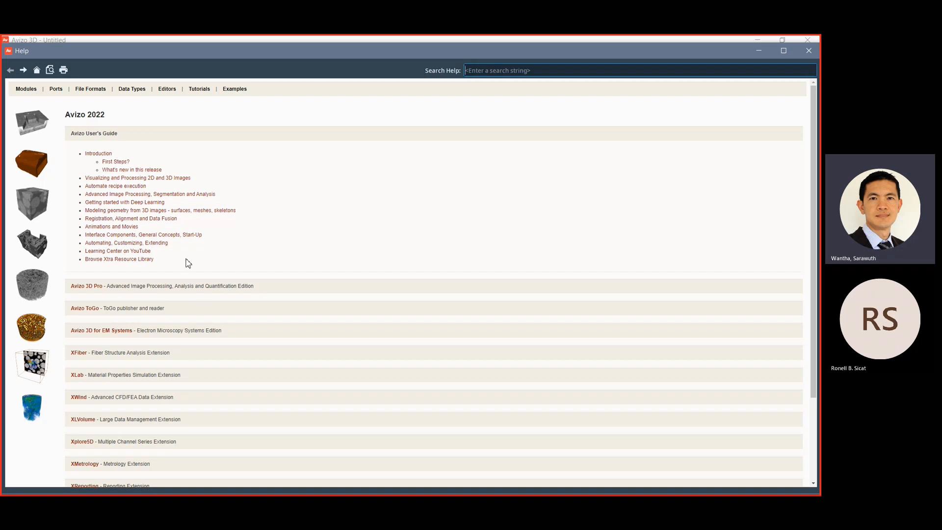
scroll(206, 221, down, 3)
scroll(208, 224, up, 3)
click(201, 93)
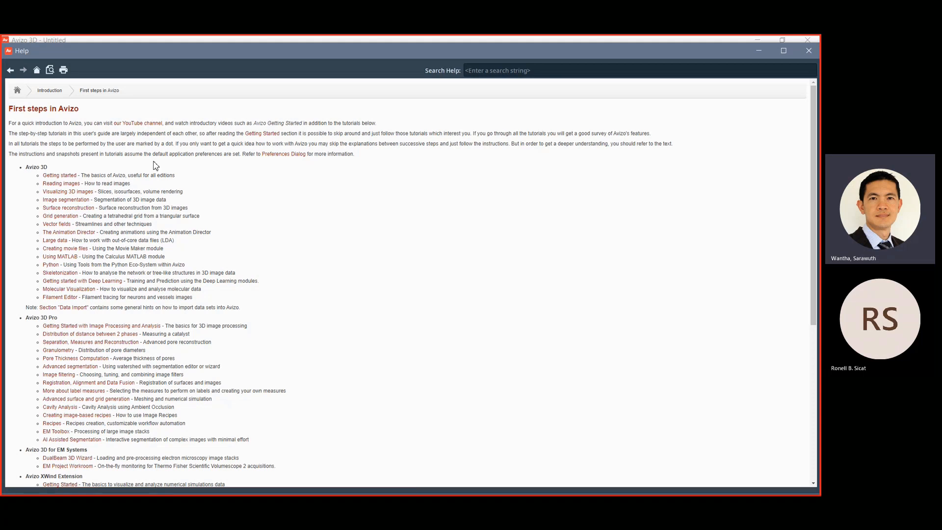
Step: Read the Getting started tutorial through to its Data Import section, then close the help window
click(60, 176)
scroll(388, 231, down, 3)
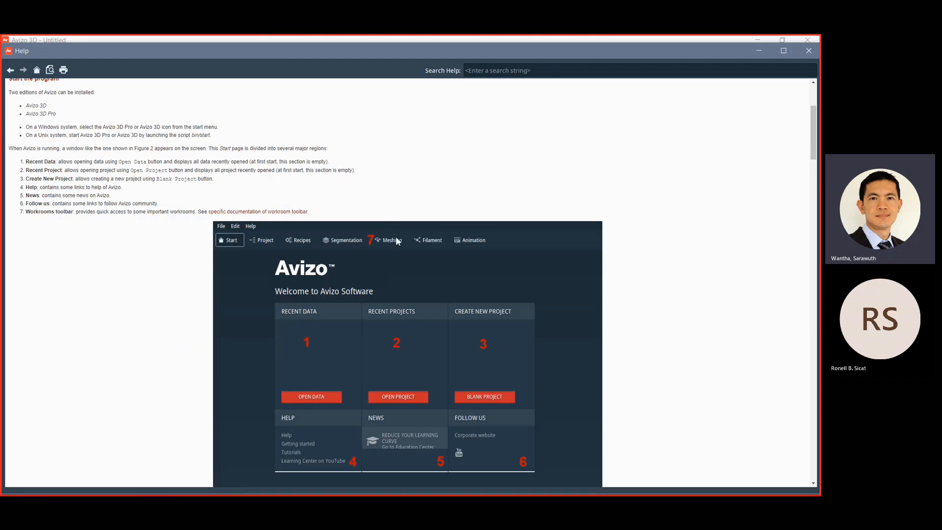
scroll(392, 233, down, 10)
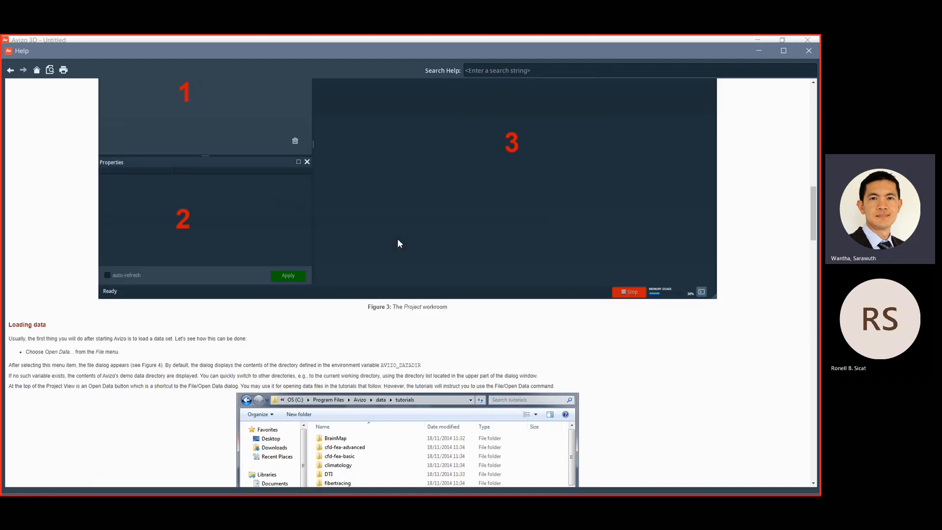
scroll(399, 243, down, 12)
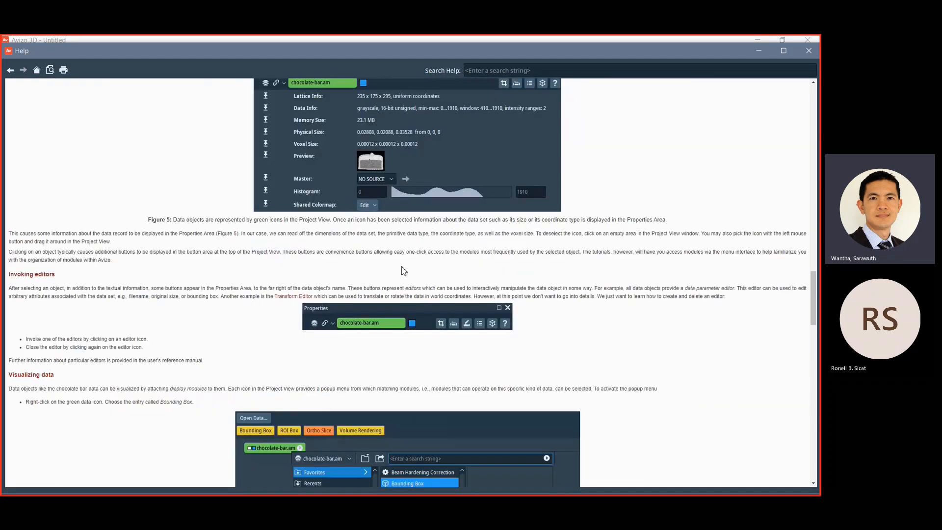
scroll(402, 270, down, 15)
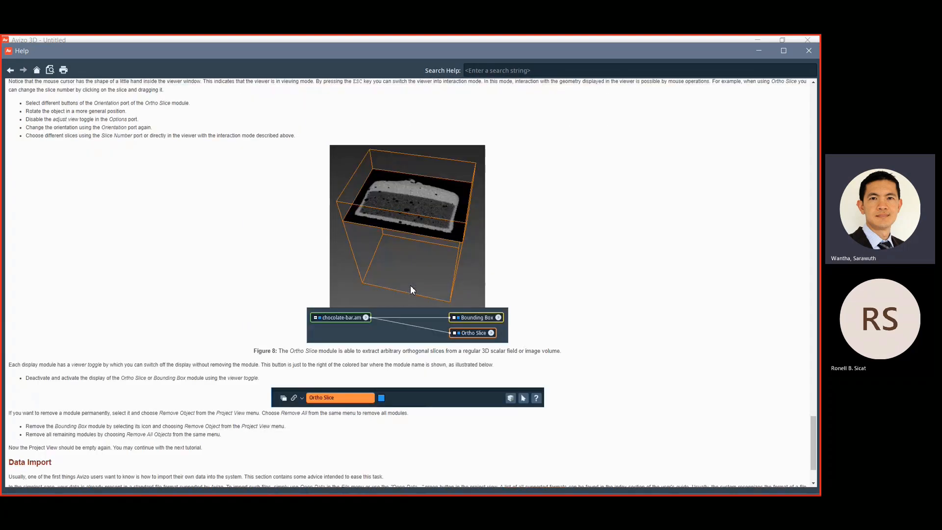
scroll(411, 289, down, 3)
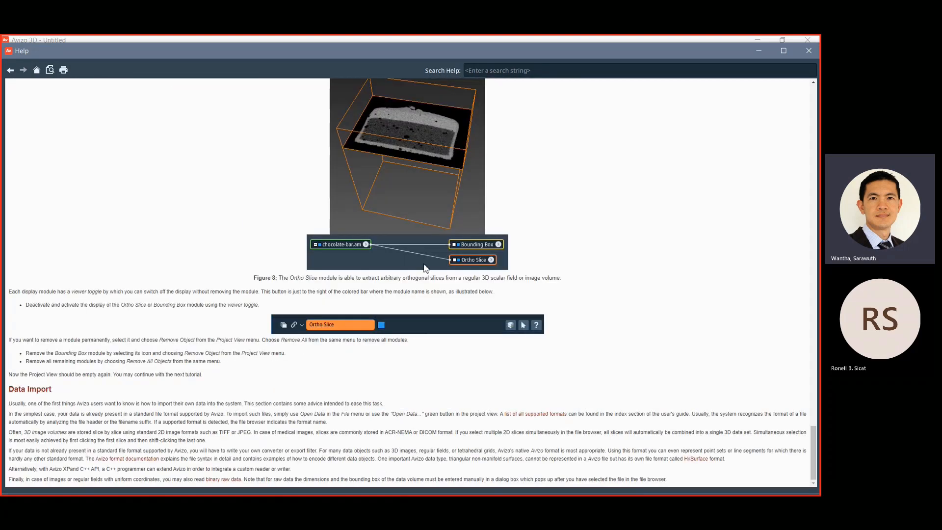
click(814, 49)
Step: Reopen the User's Guide tutorials, search the help for "deep", and close the help window
click(199, 52)
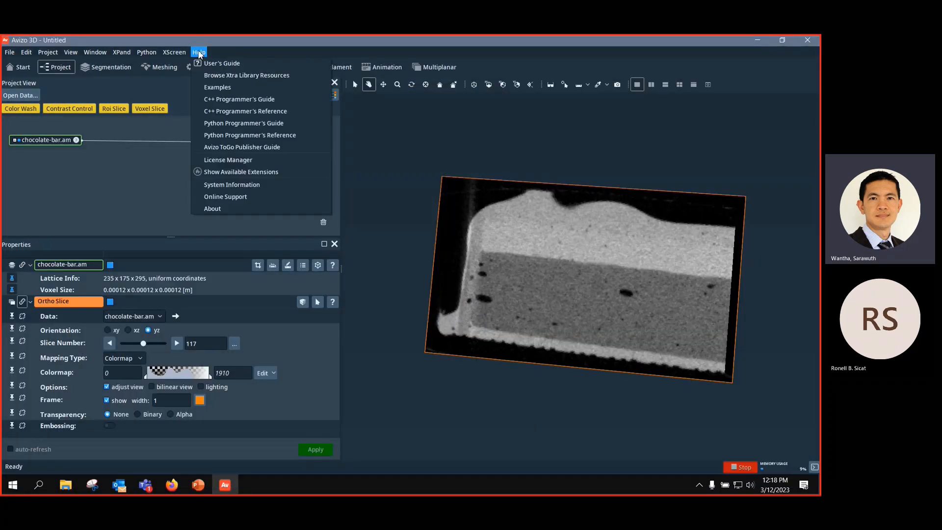
click(248, 66)
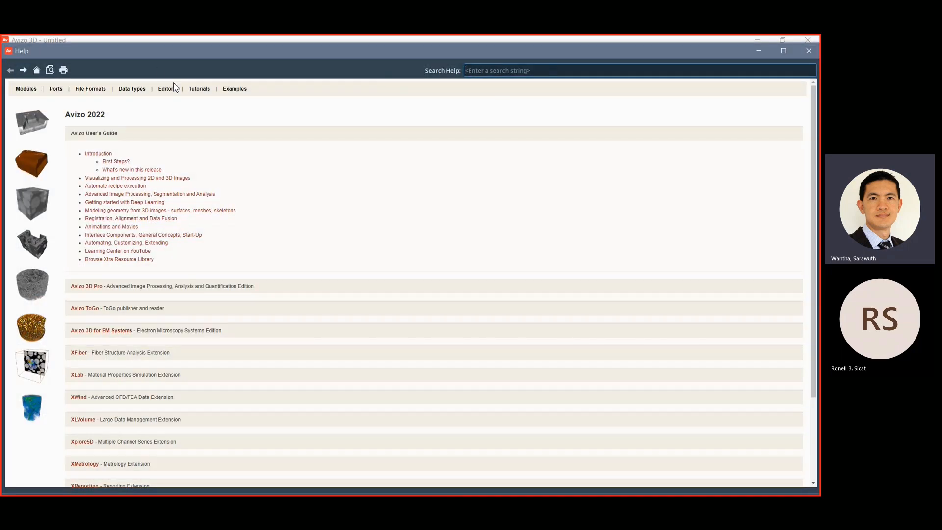
click(196, 89)
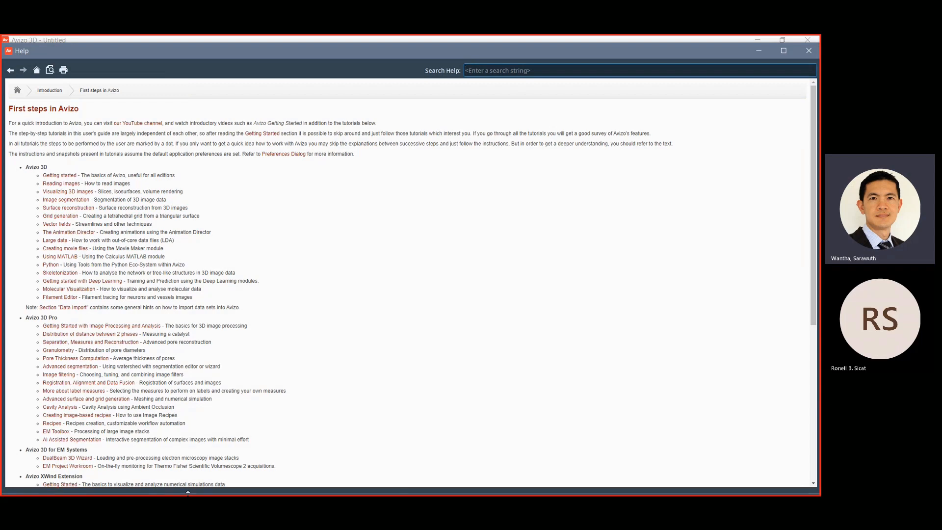
text(deep)
key(Return)
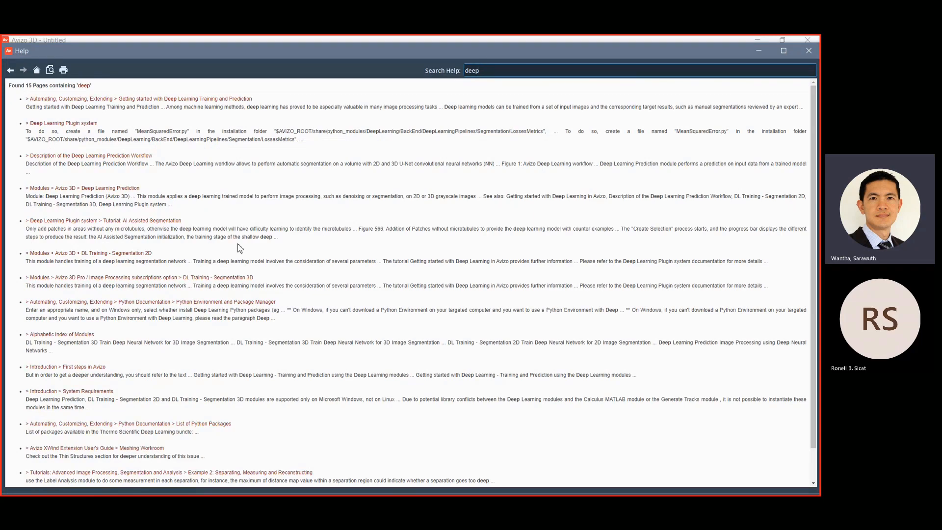
click(810, 51)
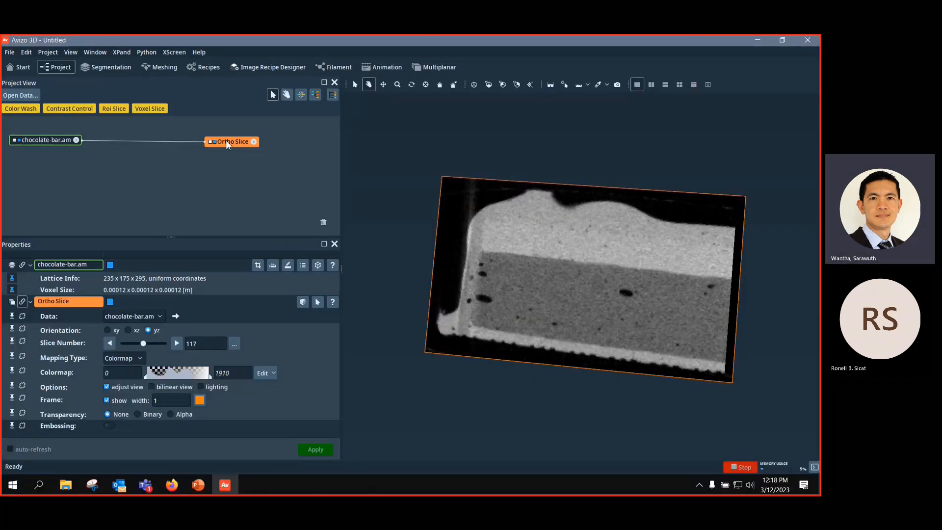
Step: Move the Ortho Slice module slightly towards the data, then delete it from the project
drag(227, 143, 223, 142)
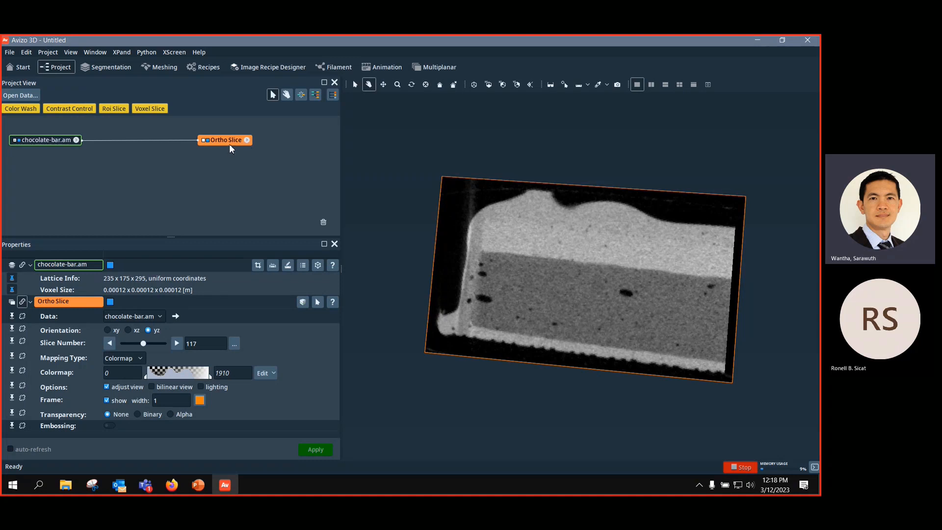
click(225, 135)
click(225, 140)
key(Delete)
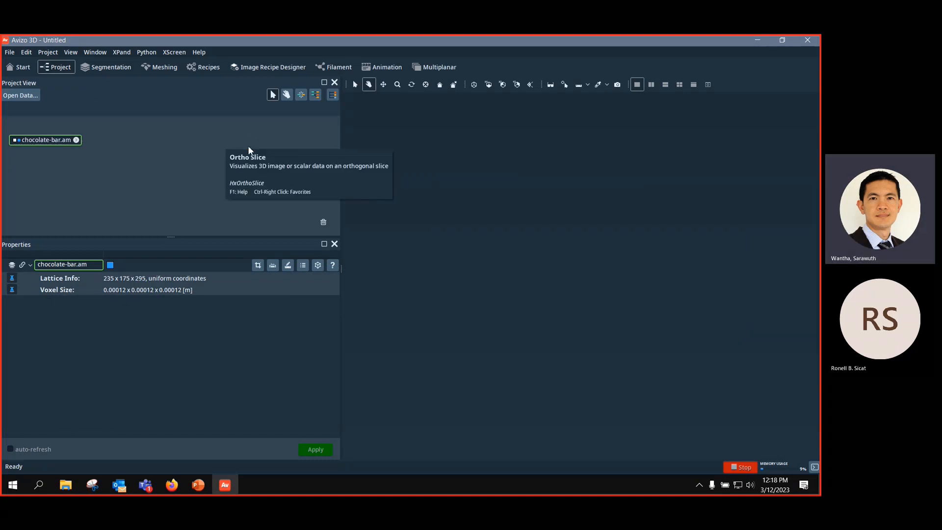
Step: Attach a Volren module to chocolate-bar.am, move it closer to the data, and rotate the rendered volume
right_click(53, 140)
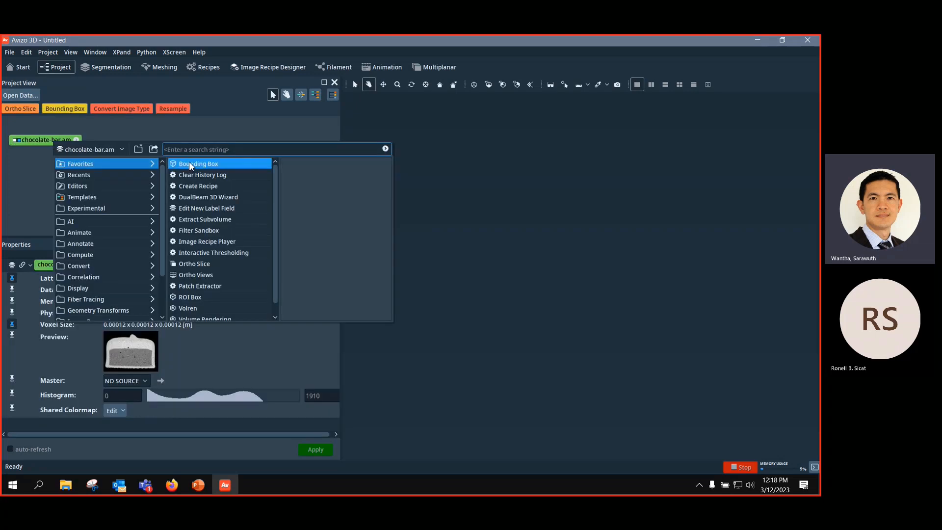
scroll(274, 203, down, 1)
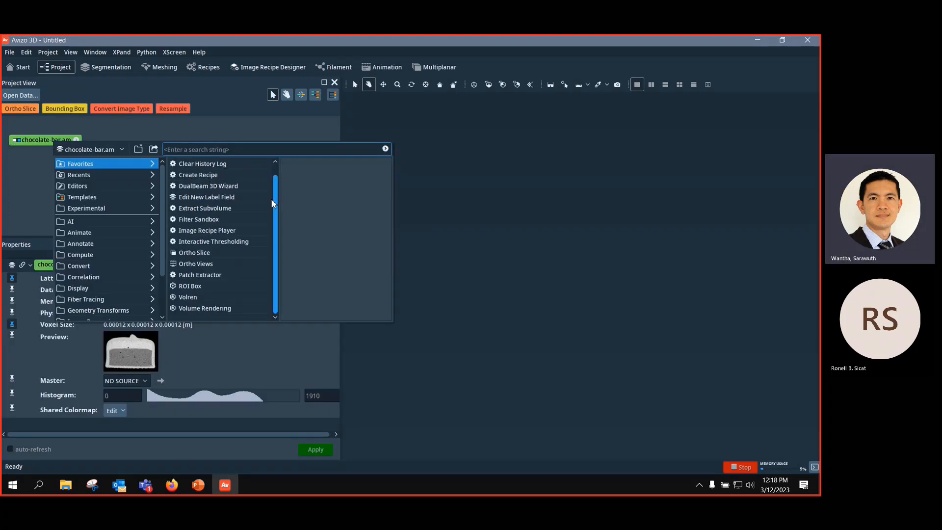
click(207, 301)
click(303, 237)
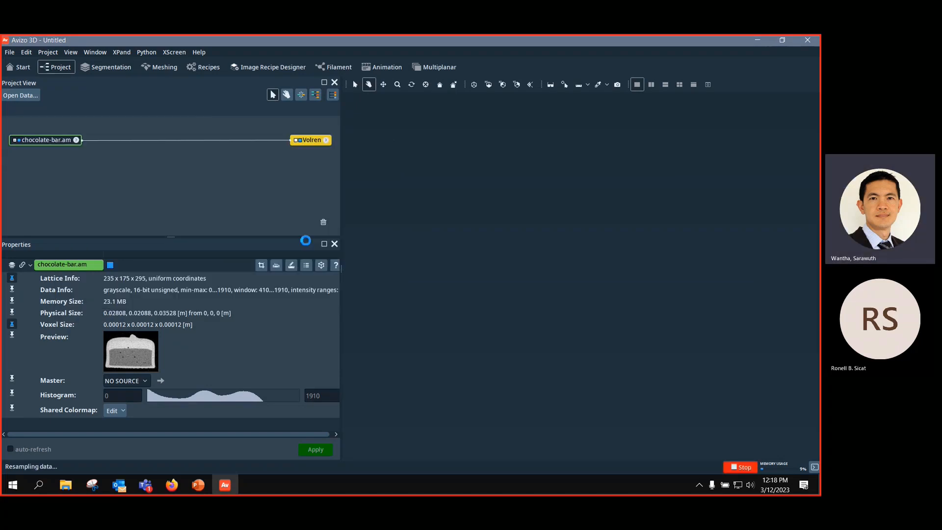
drag(643, 277, 614, 305)
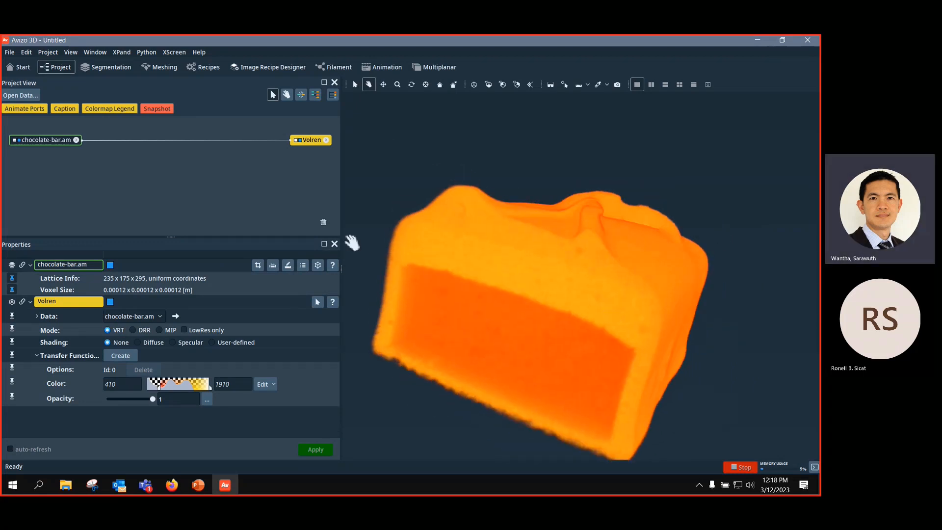
drag(309, 141, 232, 145)
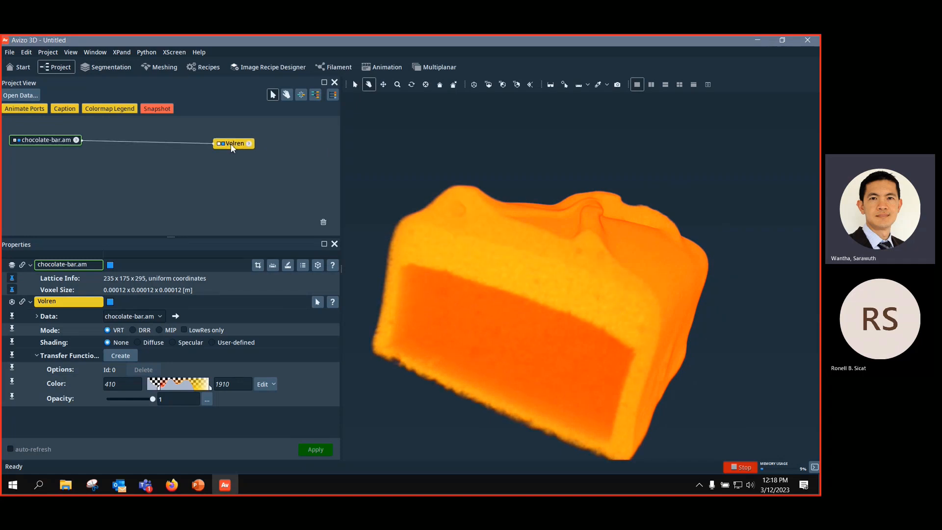
drag(592, 267, 579, 297)
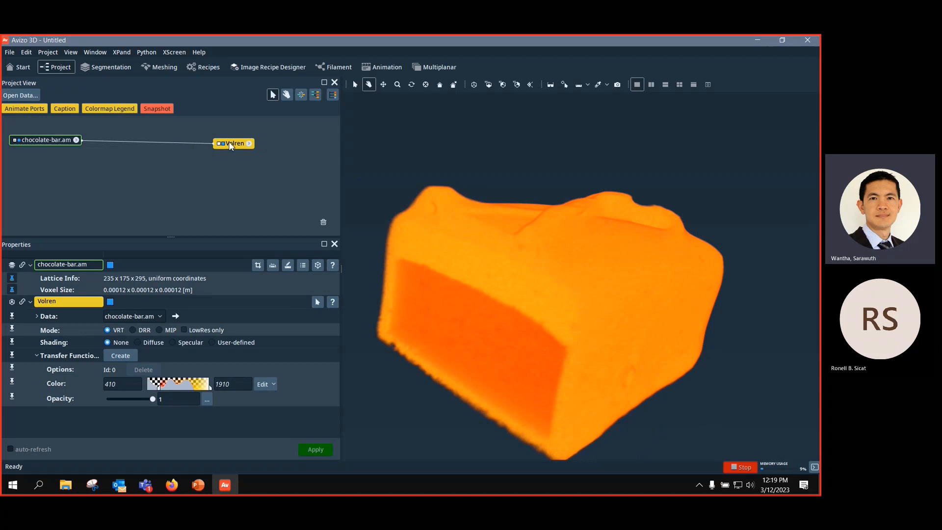
Step: Adjust the Volren color range, bringing its maximum to 994 and setting its minimum to 410
mouse_move(159, 387)
mouse_down()
mouse_move(207, 388)
mouse_move(173, 388)
mouse_up()
mouse_move(399, 349)
mouse_down()
mouse_move(572, 235)
mouse_move(589, 265)
mouse_move(700, 310)
mouse_move(643, 307)
mouse_up()
mouse_move(172, 387)
mouse_down()
mouse_move(143, 385)
mouse_move(185, 380)
mouse_up()
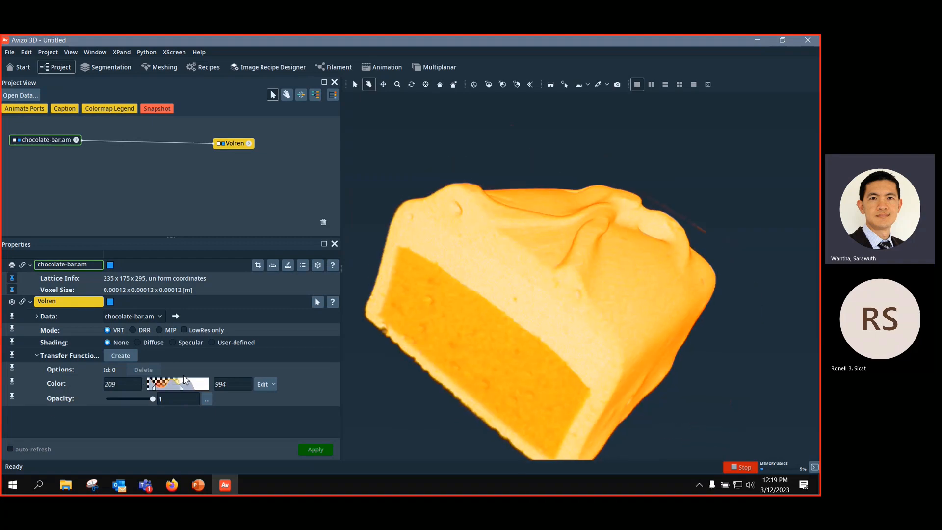
double_click(122, 384)
text(4)
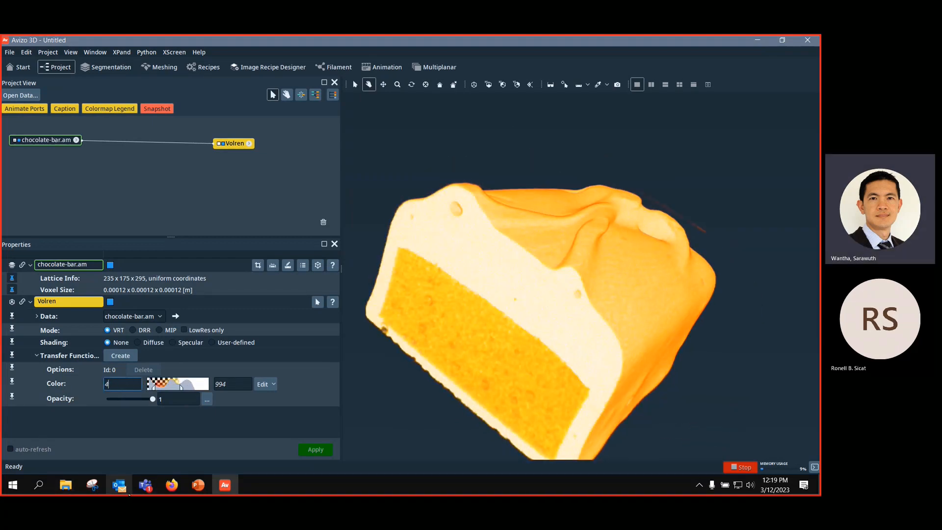
text(10)
key(Return)
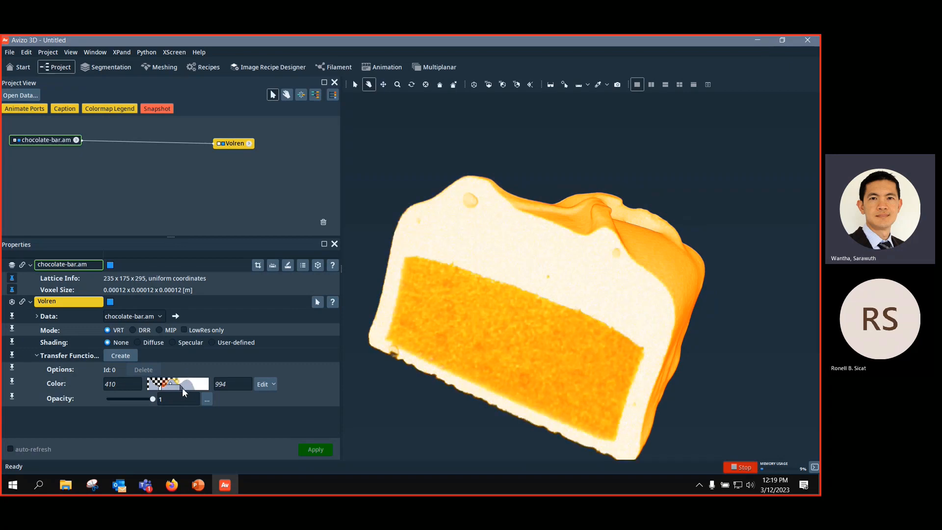
Step: Try a Volren color range of 956 to 1534 and rotate the volume, then bring the range to 458 to 1305
drag(182, 387, 200, 389)
drag(525, 339, 555, 290)
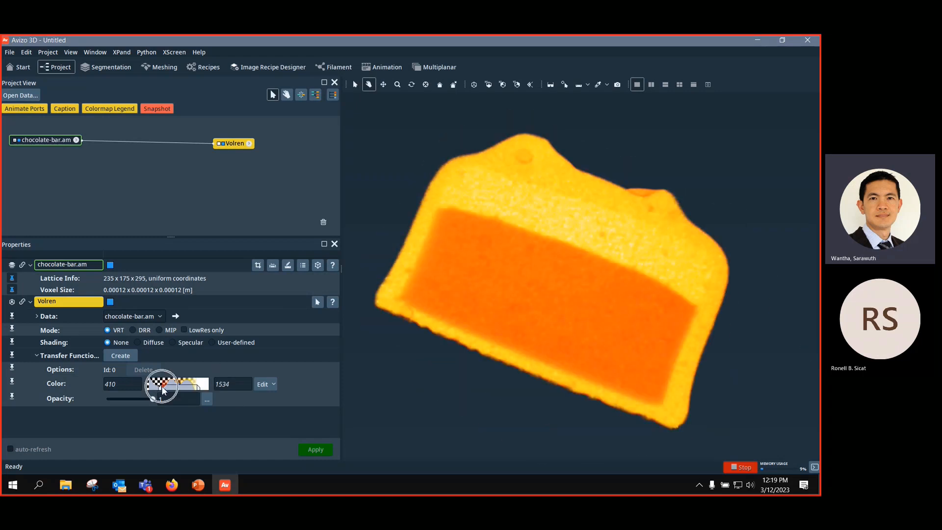
drag(160, 387, 178, 386)
drag(533, 336, 556, 313)
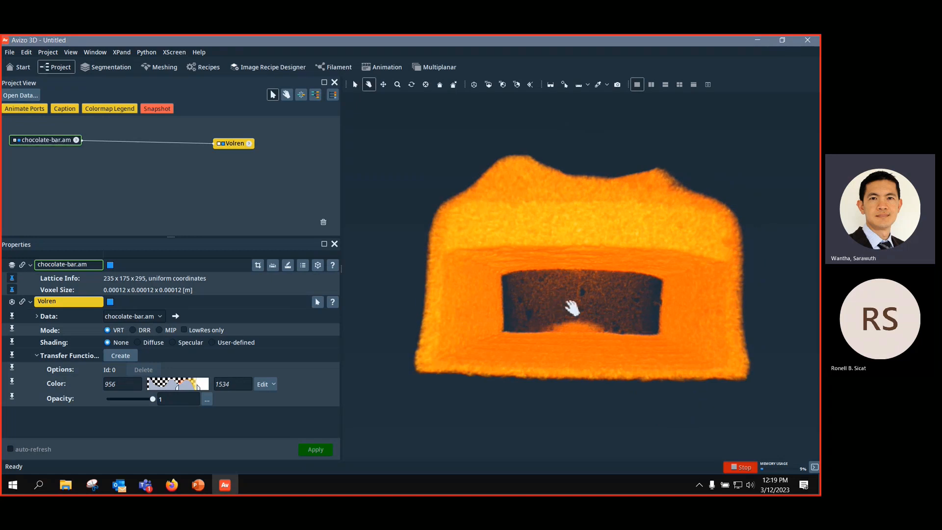
drag(178, 388, 163, 387)
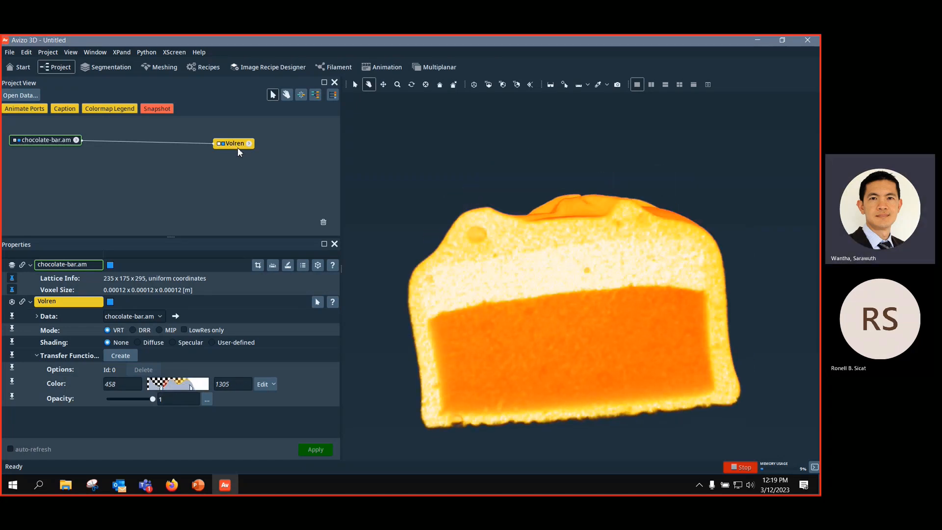
Step: Delete the Volren module and select chocolate-bar.am
key(Delete)
click(54, 141)
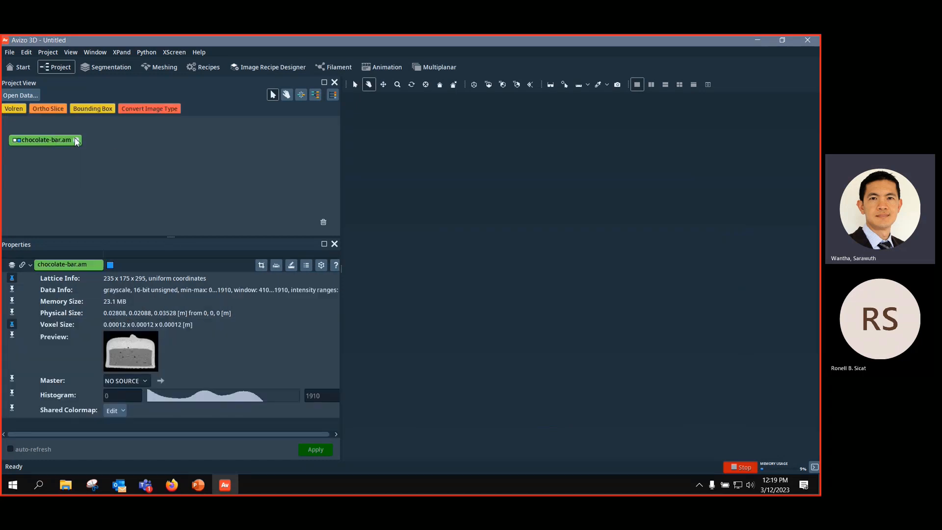
Step: Search the modules available for chocolate-bar.am for "volum" and attach Volume Rendering to the data
right_click(56, 141)
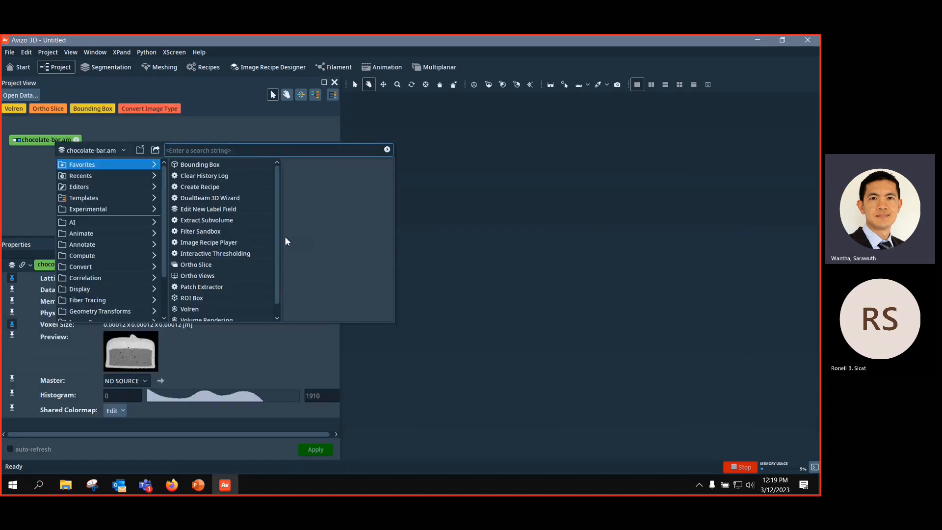
drag(277, 249, 276, 265)
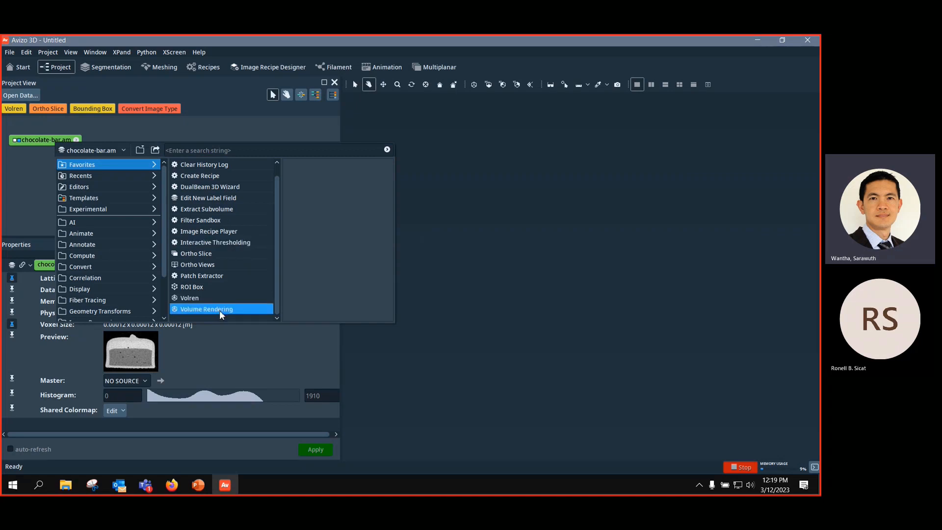
click(233, 149)
text(v)
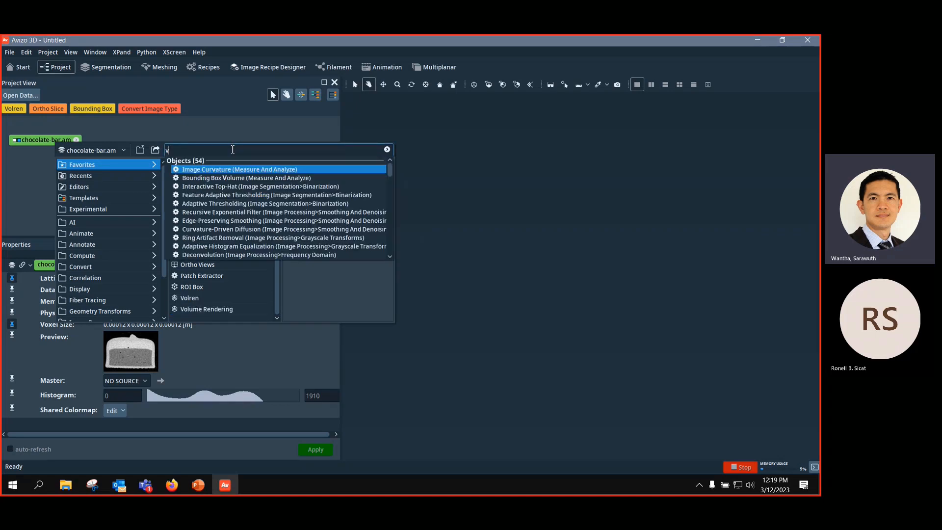
text(oum)
key(BackSpace)
key(BackSpace)
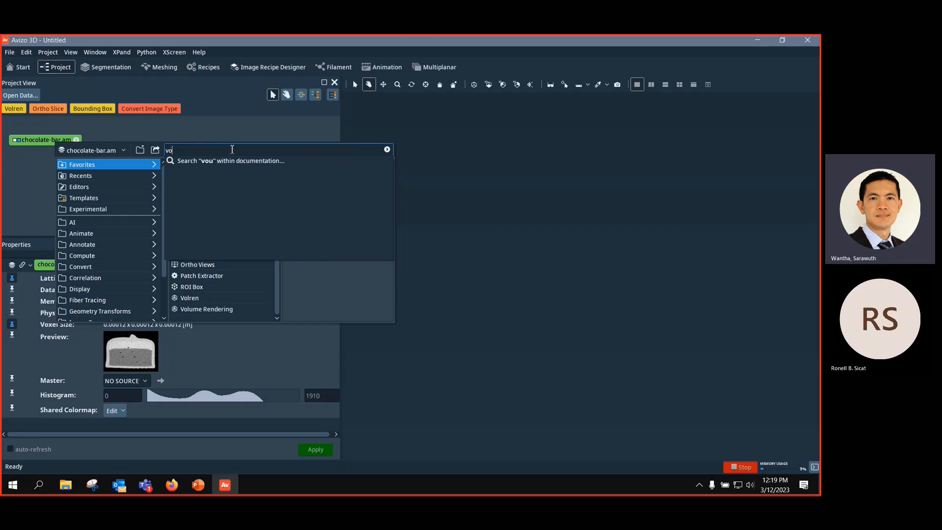
text(lum)
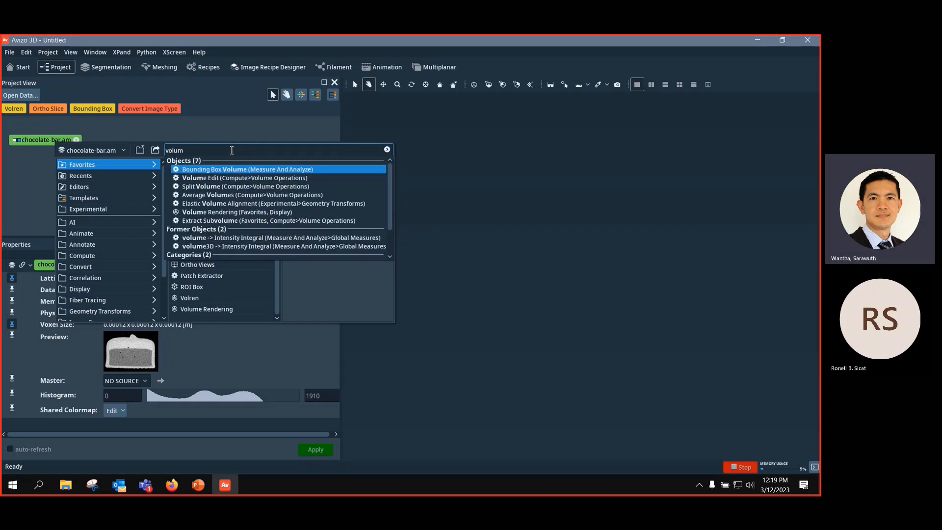
click(237, 213)
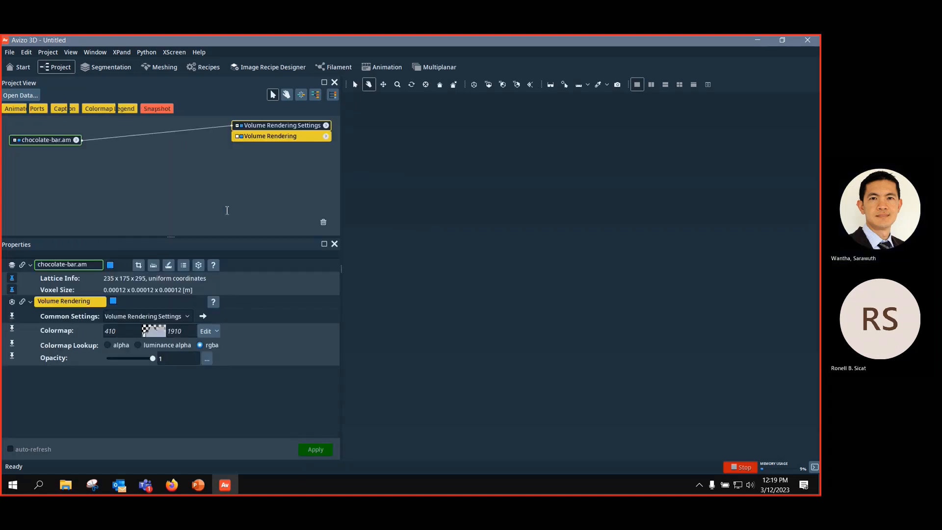
Step: Examine the rendered chocolate bar from several angles and distances, and unpin the Lattice Info and Voxel Size properties of chocolate-bar.am
drag(682, 298, 817, 351)
drag(594, 323, 529, 310)
scroll(510, 327, up, 5)
scroll(511, 310, down, 5)
scroll(507, 322, up, 3)
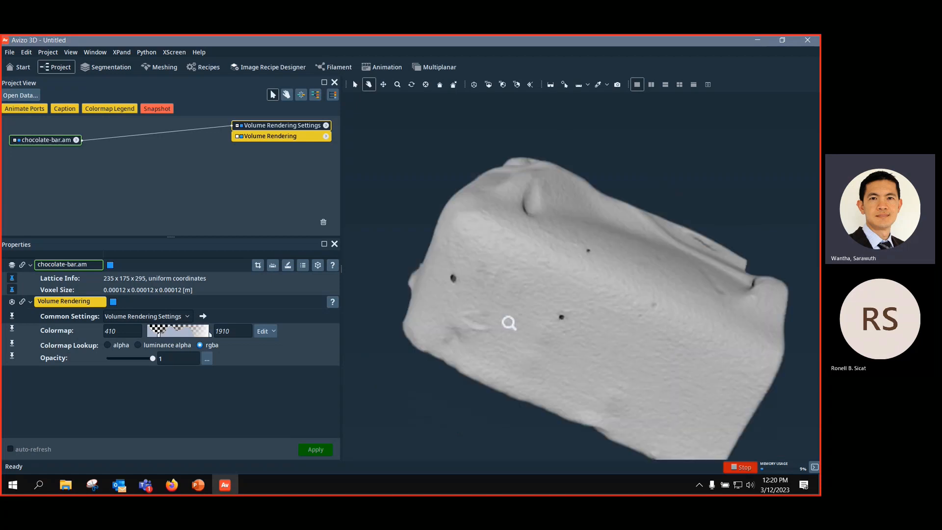
drag(584, 311, 648, 339)
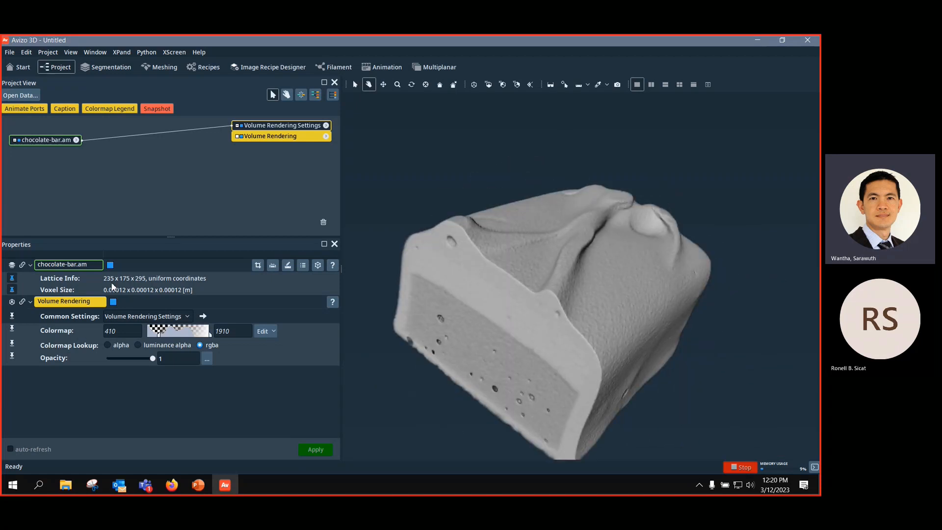
drag(545, 316, 605, 298)
scroll(525, 328, up, 3)
scroll(526, 327, down, 5)
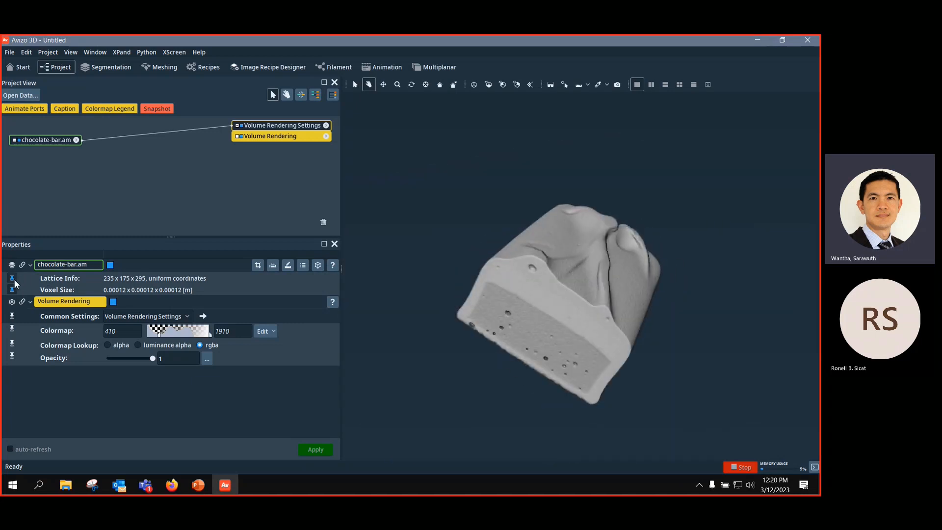
scroll(15, 283, down, 1)
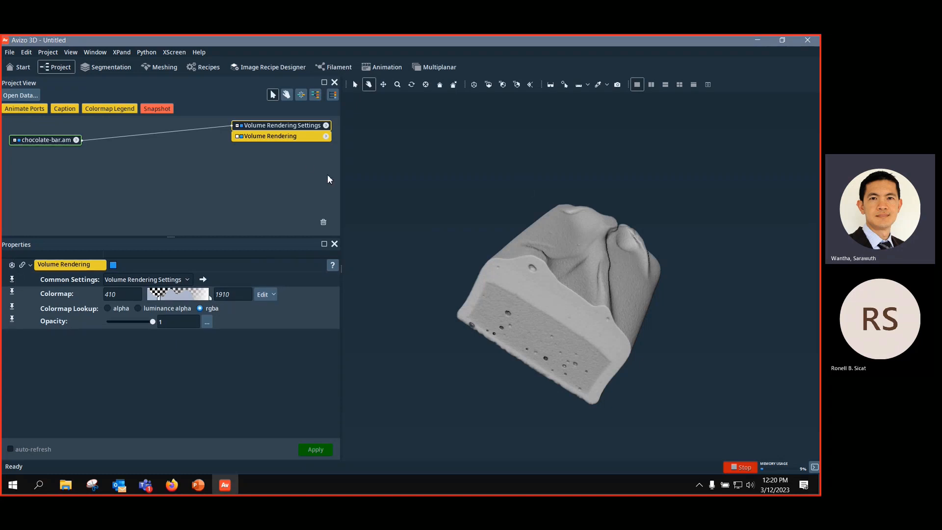
drag(591, 333, 579, 265)
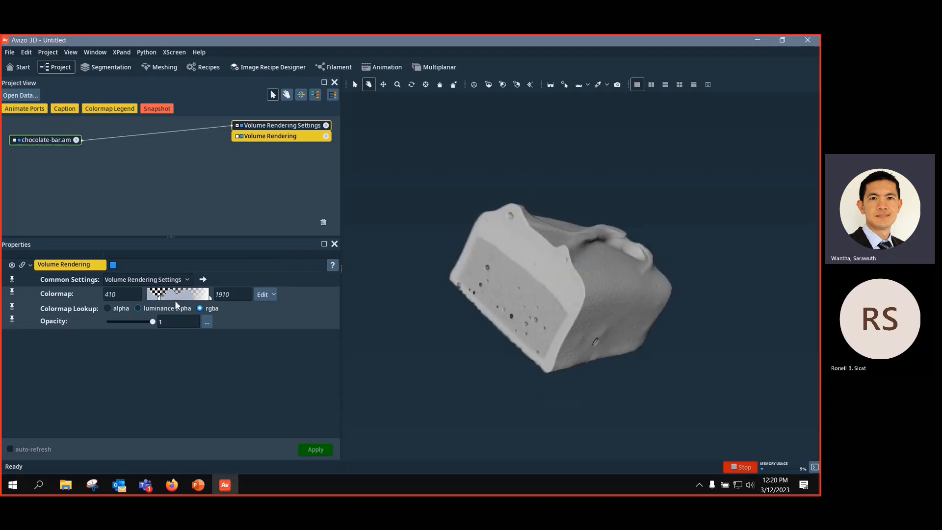
Step: Try Volume Rendering colormap minimums of 222 and -105, bring the range to 364 to 1551, and rotate the volume
mouse_move(159, 298)
mouse_down()
mouse_move(180, 301)
mouse_move(153, 303)
mouse_up()
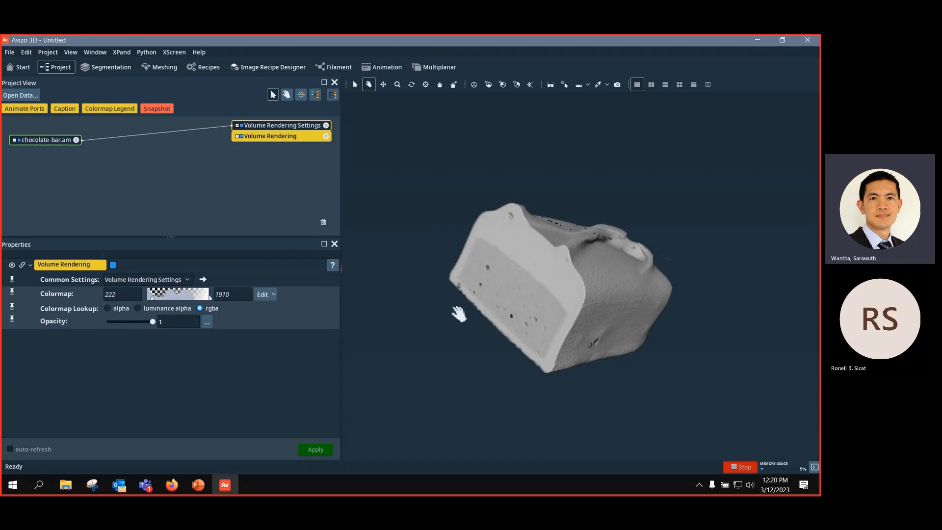
drag(459, 314, 568, 270)
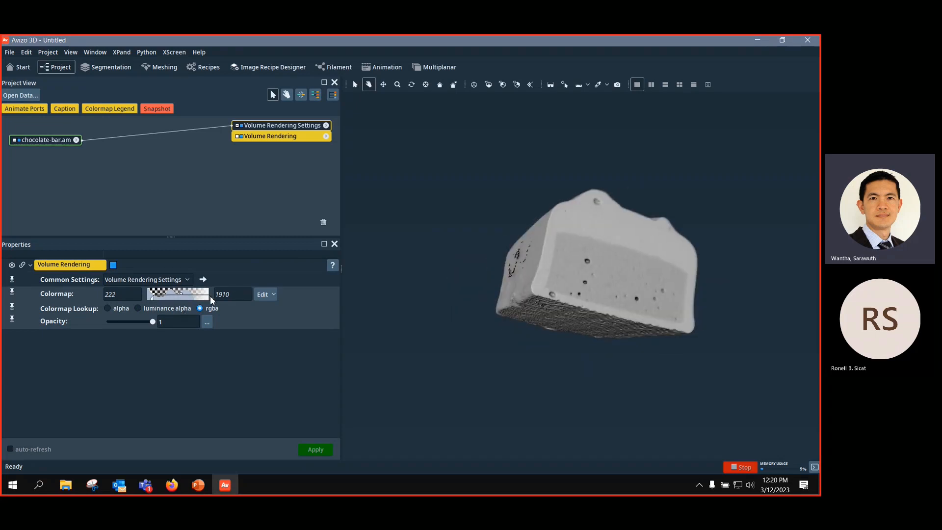
drag(209, 297, 160, 303)
drag(154, 296, 146, 296)
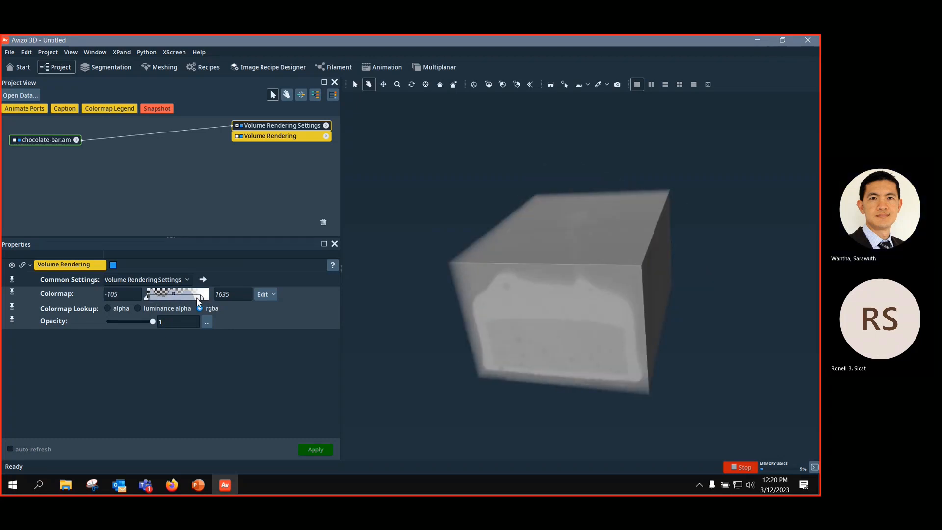
drag(199, 297, 161, 300)
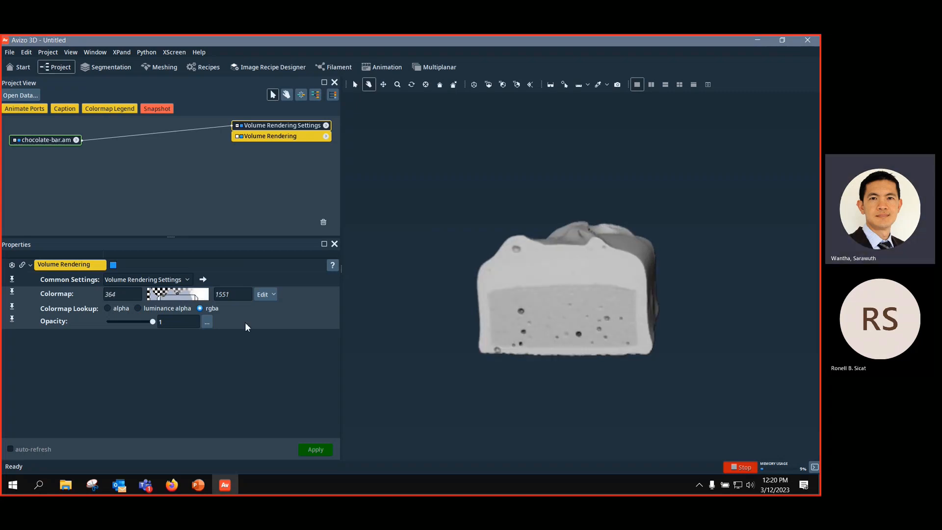
drag(537, 277, 394, 367)
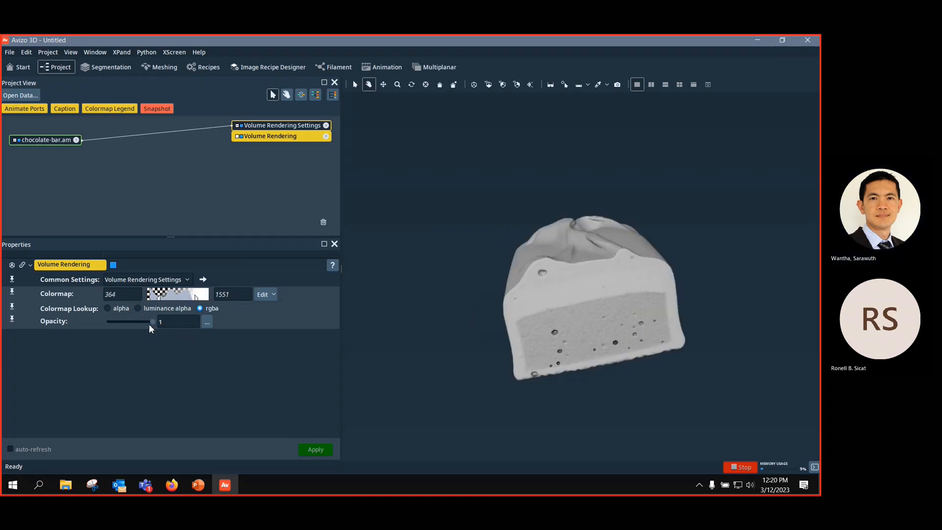
Step: Try an opacity of 0.0185185 on the Volume Rendering, inspect the volume, and restore the opacity to 1
drag(151, 322, 106, 320)
drag(589, 329, 517, 265)
scroll(557, 302, up, 4)
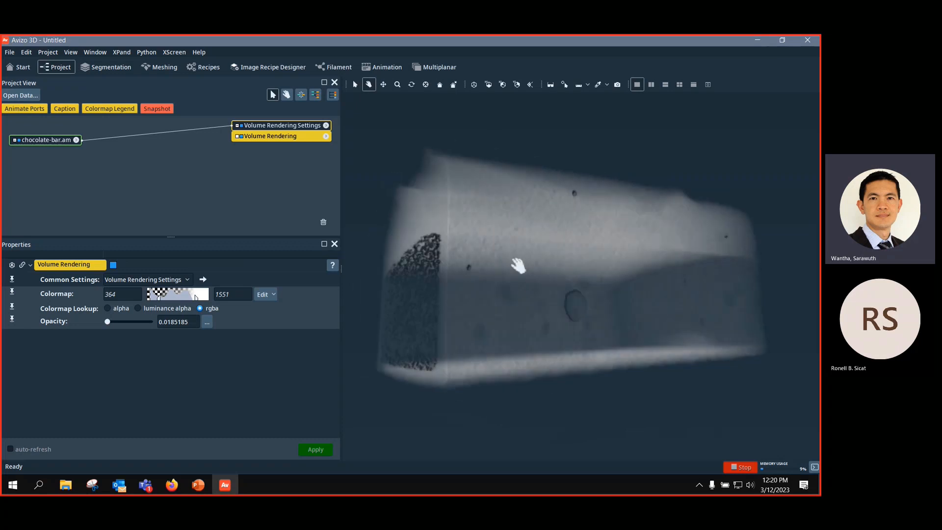
drag(106, 321, 157, 334)
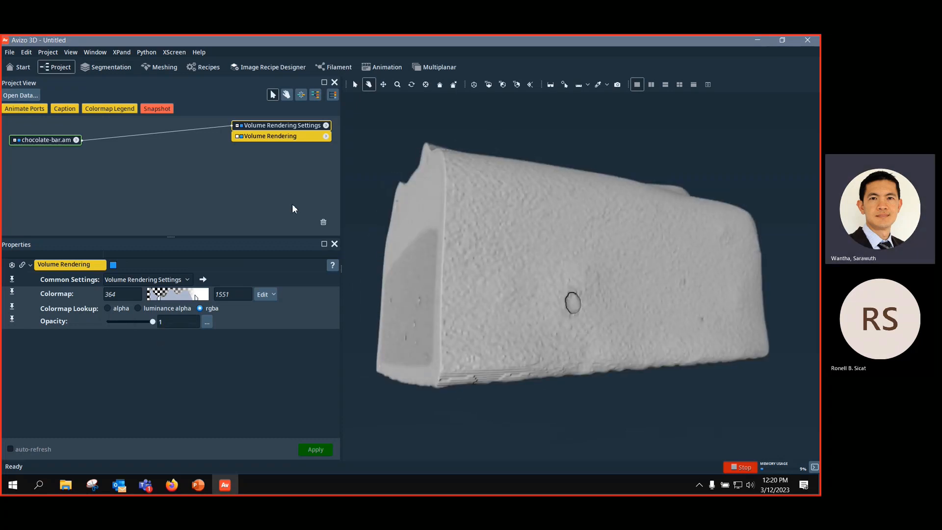
key(ctrl)
key(ctrl)
key(ctrl)
drag(421, 301, 391, 316)
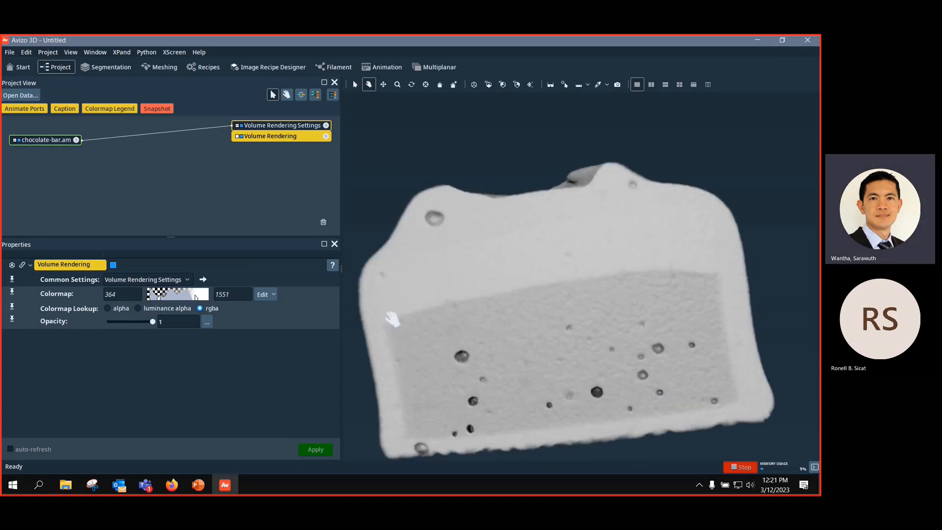
Step: Apply the physics.icol colormap to the Volume Rendering, lower its maximum to 1170, and view the whole volume
click(273, 294)
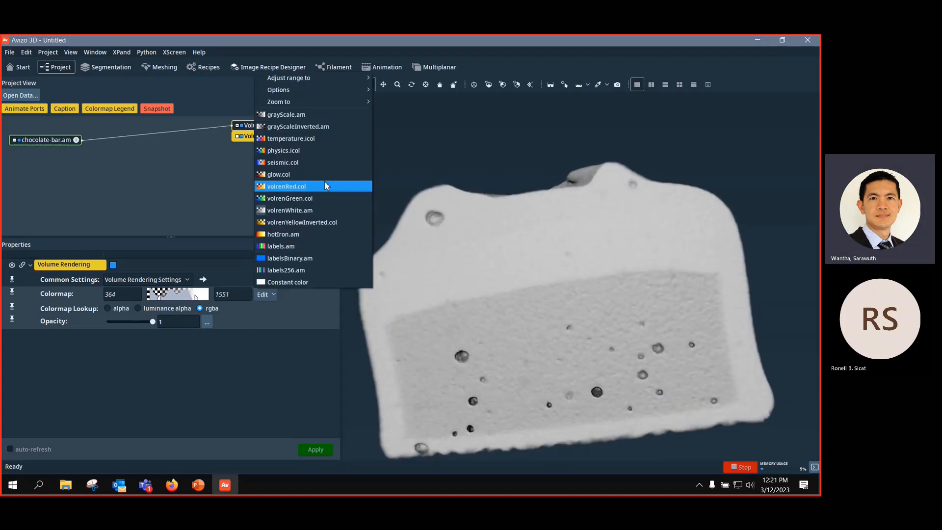
click(330, 147)
drag(442, 344, 476, 315)
mouse_move(196, 297)
mouse_down()
mouse_move(181, 297)
mouse_move(188, 300)
mouse_up()
drag(643, 324, 536, 263)
scroll(552, 337, down, 5)
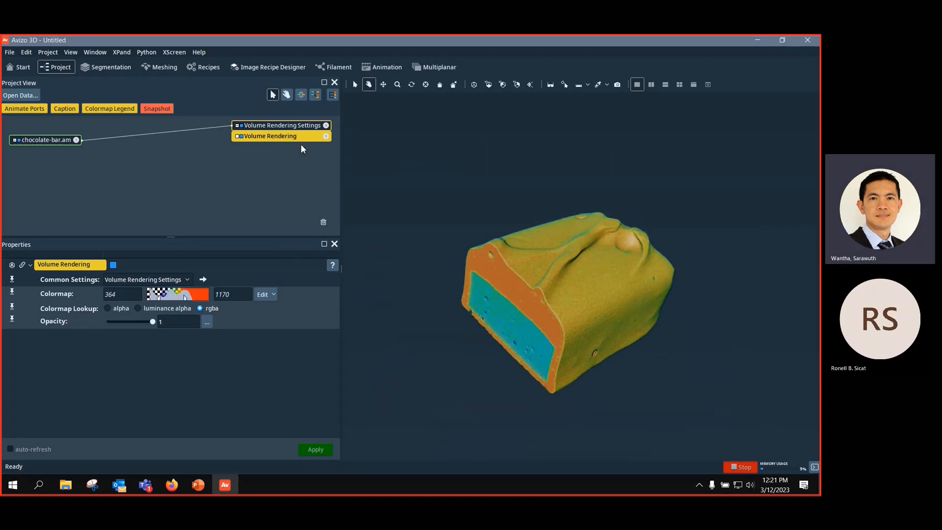
Step: Reposition the Volume Rendering modules beside the data and attach a Bounding Box to chocolate-bar.am
drag(288, 137, 287, 155)
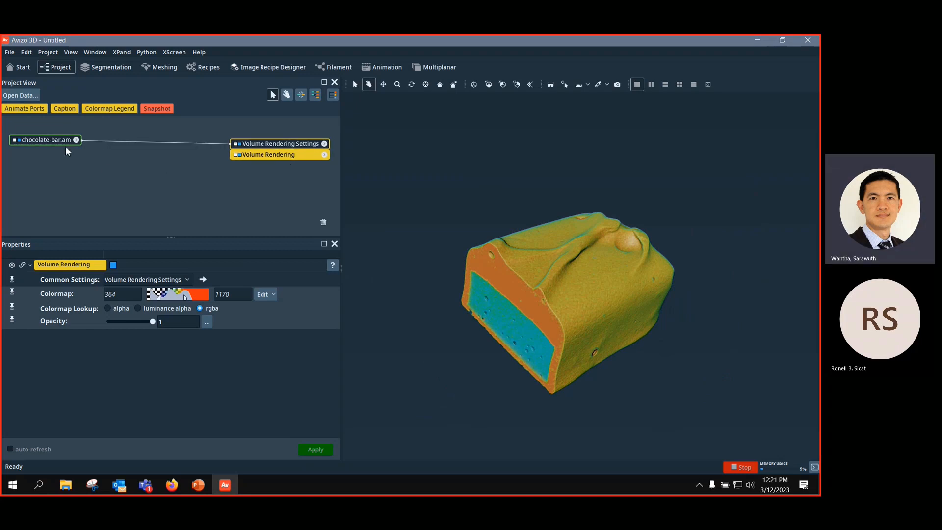
click(45, 143)
right_click(45, 142)
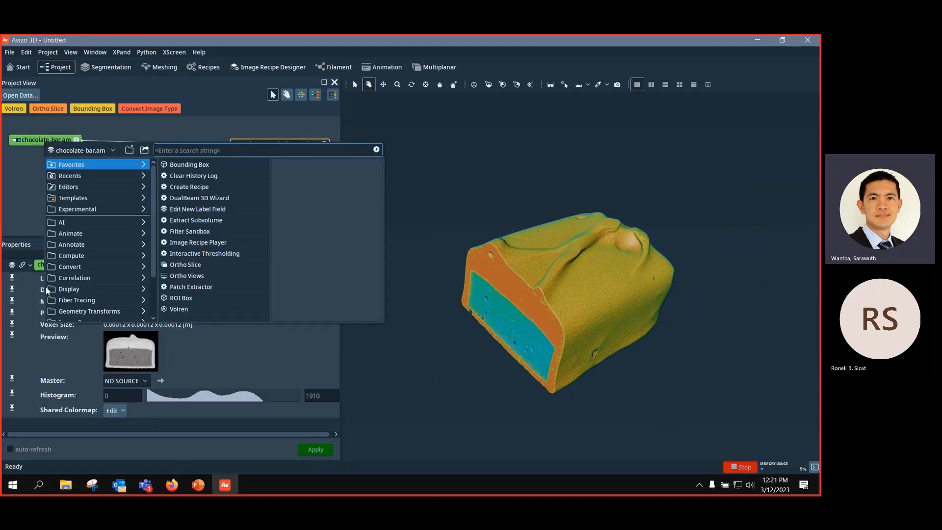
click(199, 166)
click(304, 237)
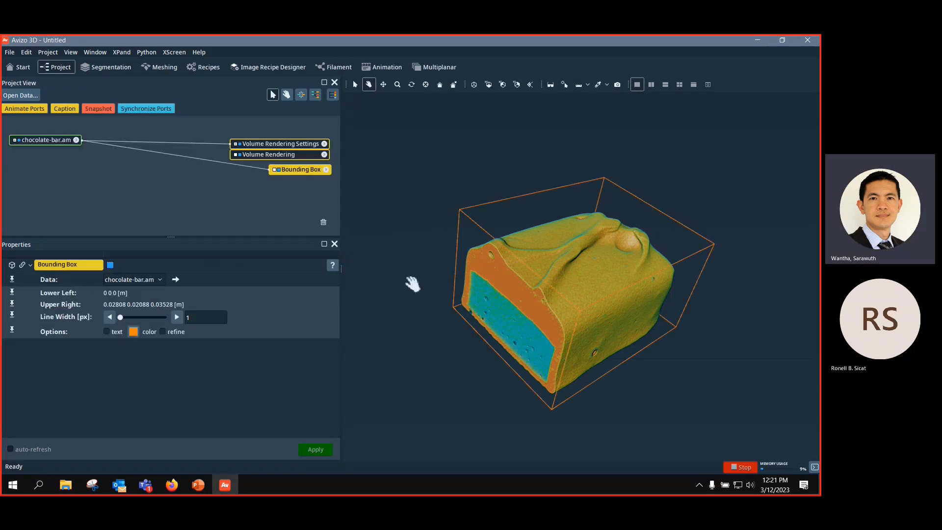
drag(412, 282, 595, 343)
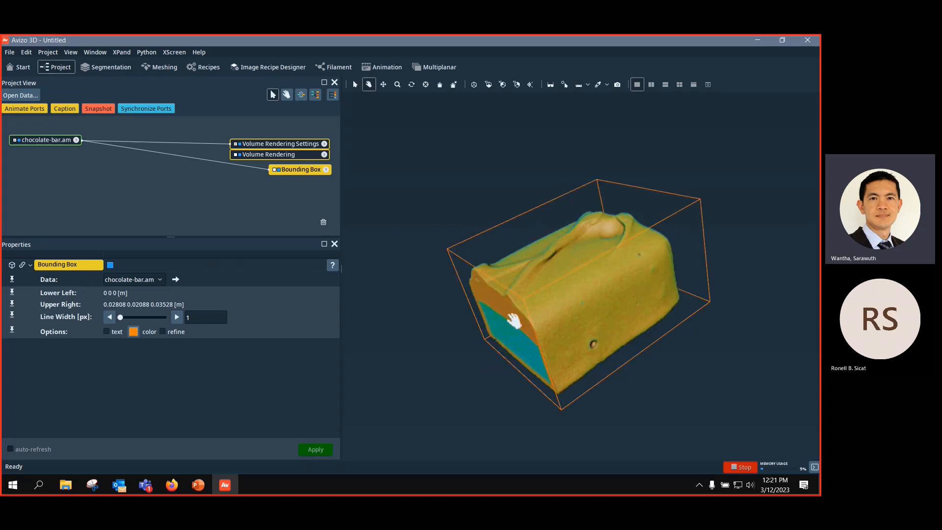
Step: Change the Bounding Box color to green and align its module beneath Volume Rendering in the project
click(134, 334)
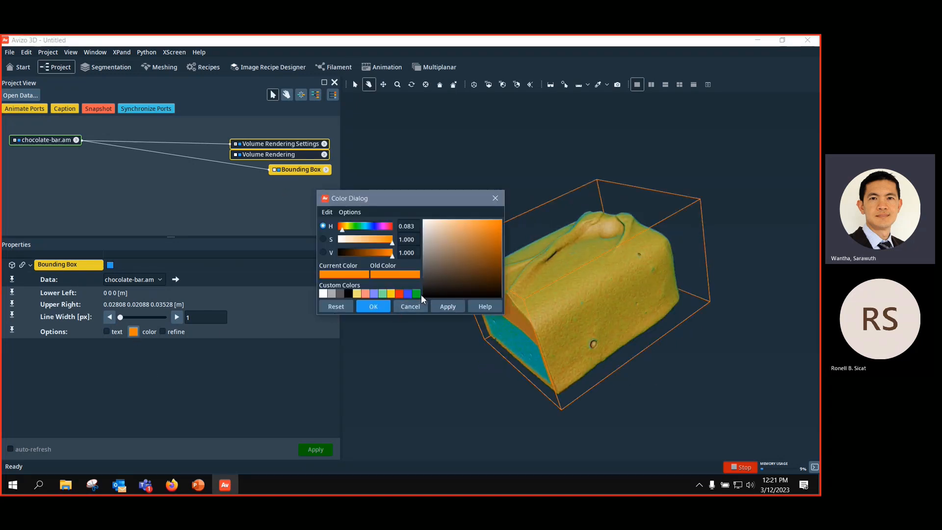
click(416, 294)
click(379, 307)
drag(378, 307, 603, 343)
drag(305, 171, 268, 183)
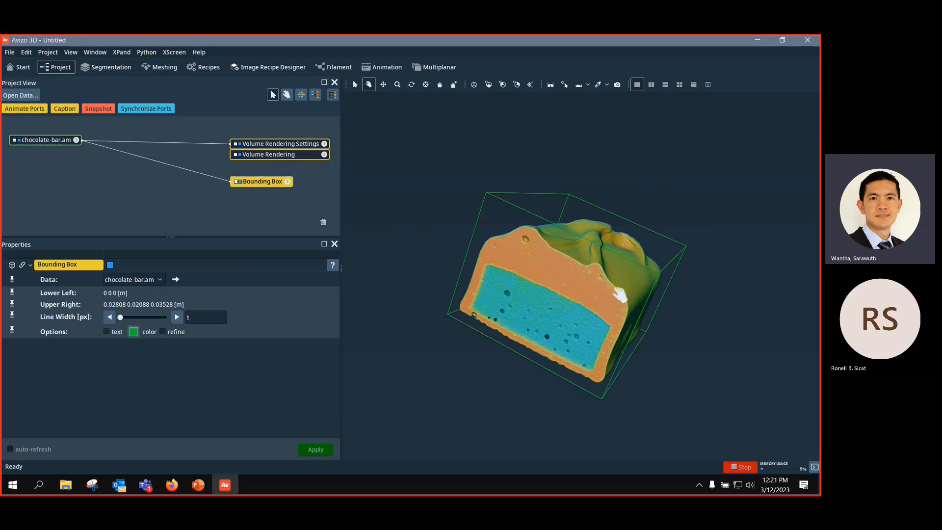
Step: Select Volume Rendering Settings, Volume Rendering and Bounding Box in turn to compare their properties
click(272, 146)
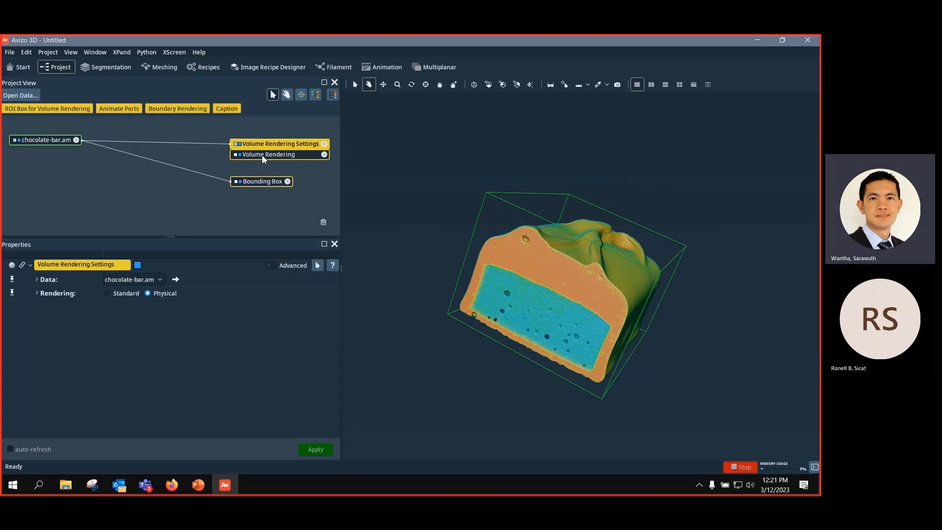
click(264, 156)
drag(263, 182, 269, 184)
click(284, 144)
click(269, 154)
click(265, 183)
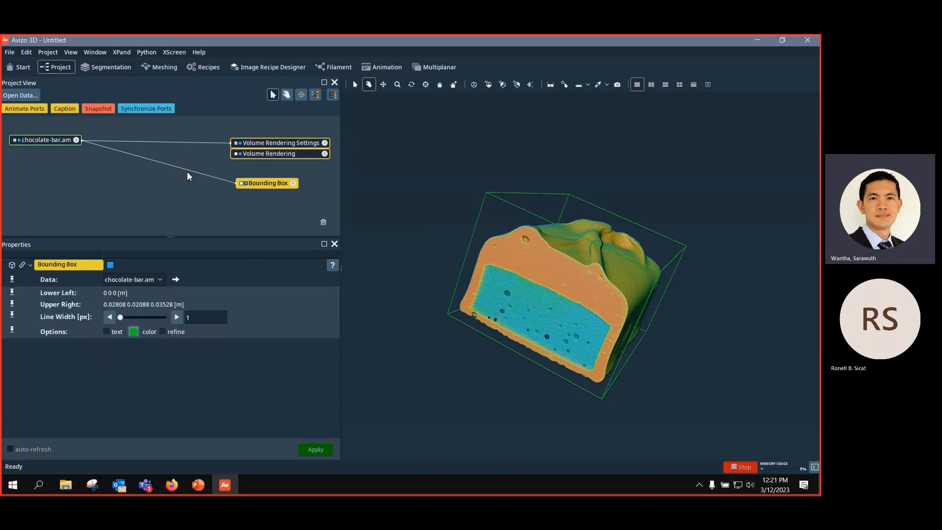
Step: Attach an Ortho Slice to chocolate-bar.am as a trial, place it below the Bounding Box, and delete it
click(45, 141)
click(95, 107)
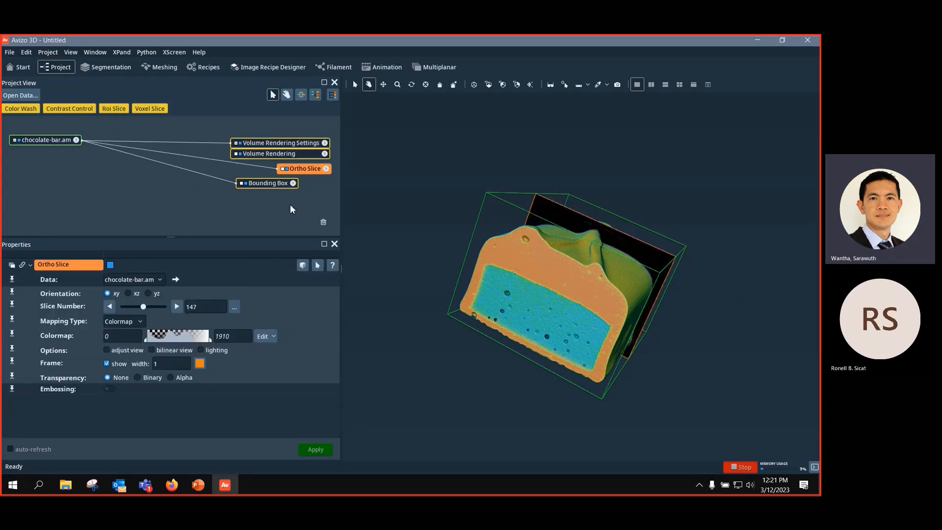
drag(312, 172, 252, 212)
key(Delete)
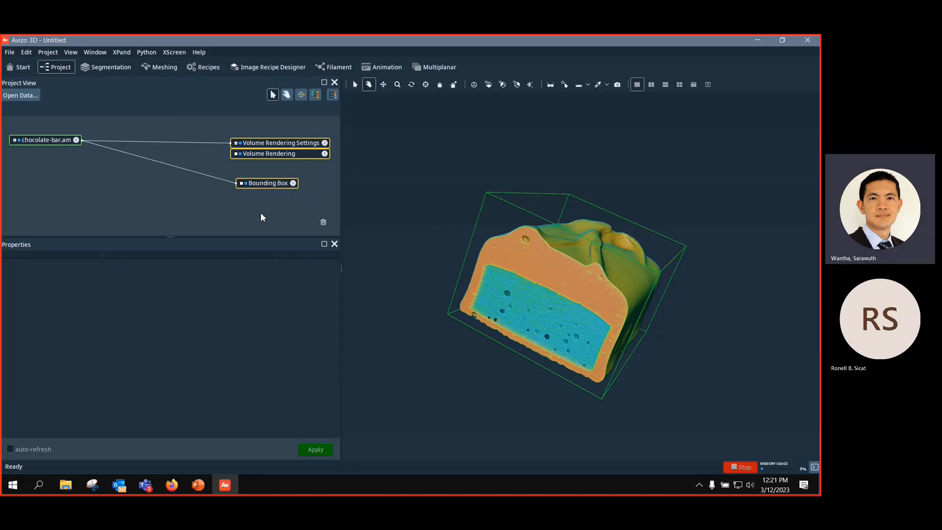
Step: Attach a Clipping Plane to chocolate-bar.am and place the Bounding Box module beneath Volume Rendering, above the new module
drag(586, 230, 614, 222)
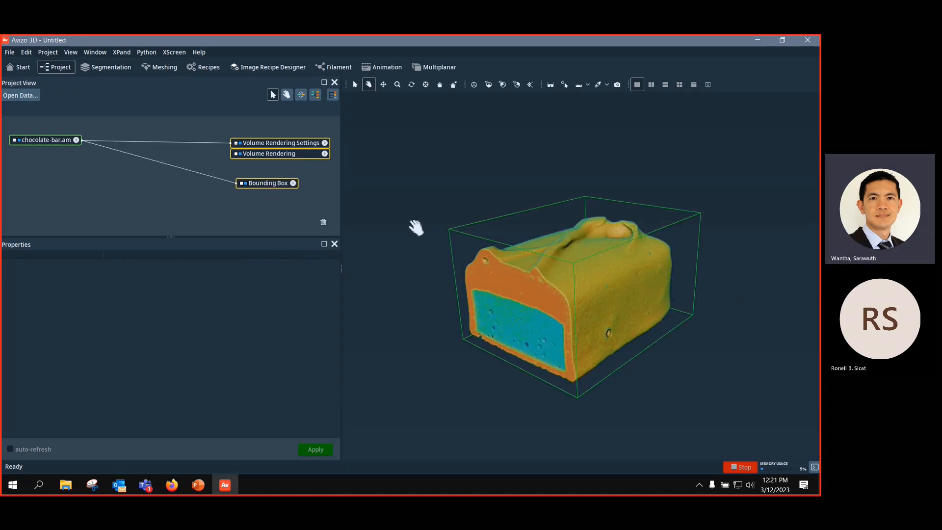
click(248, 188)
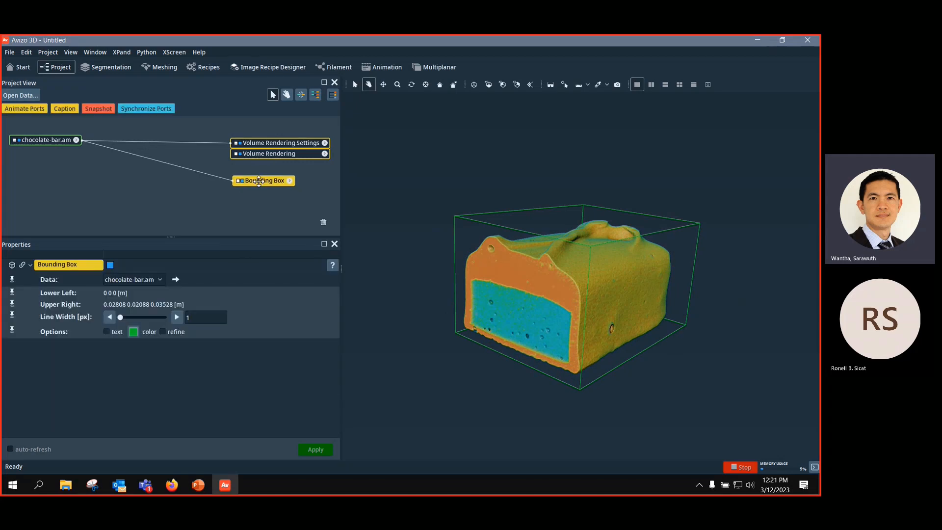
right_click(41, 140)
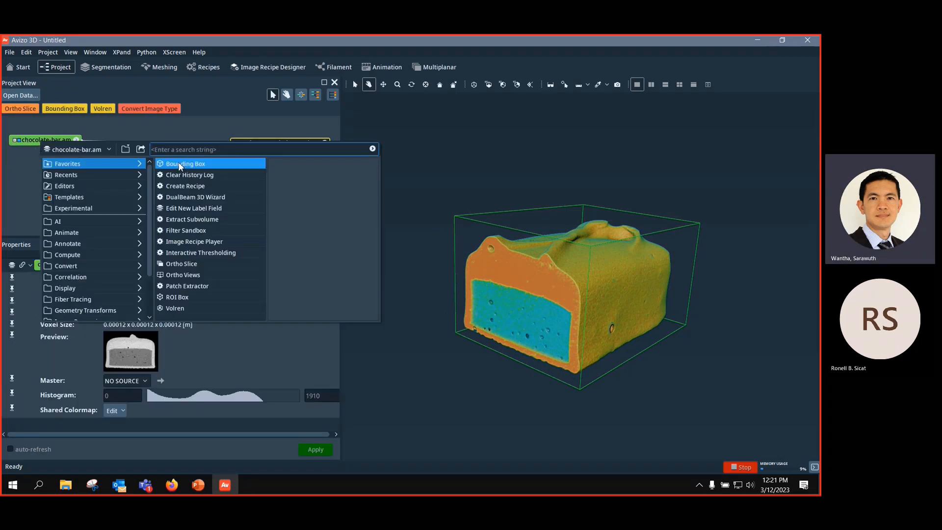
text(cli)
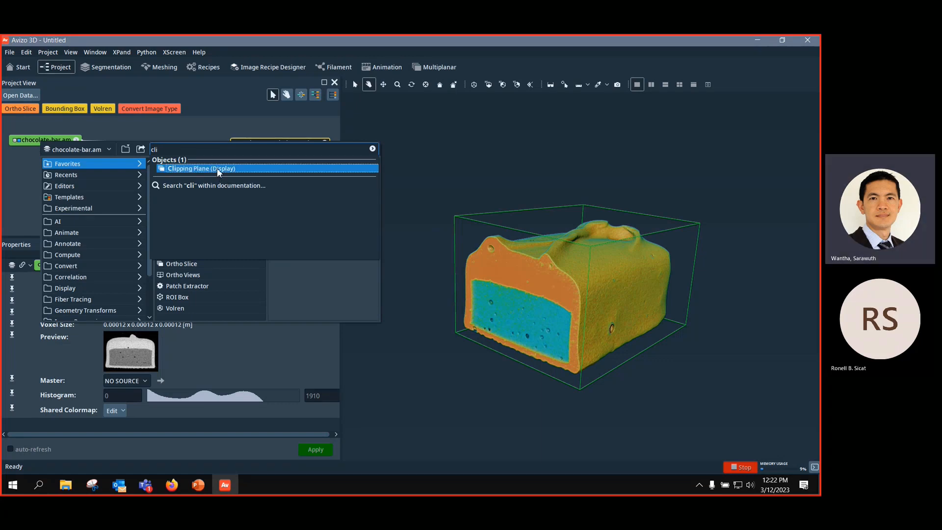
click(217, 168)
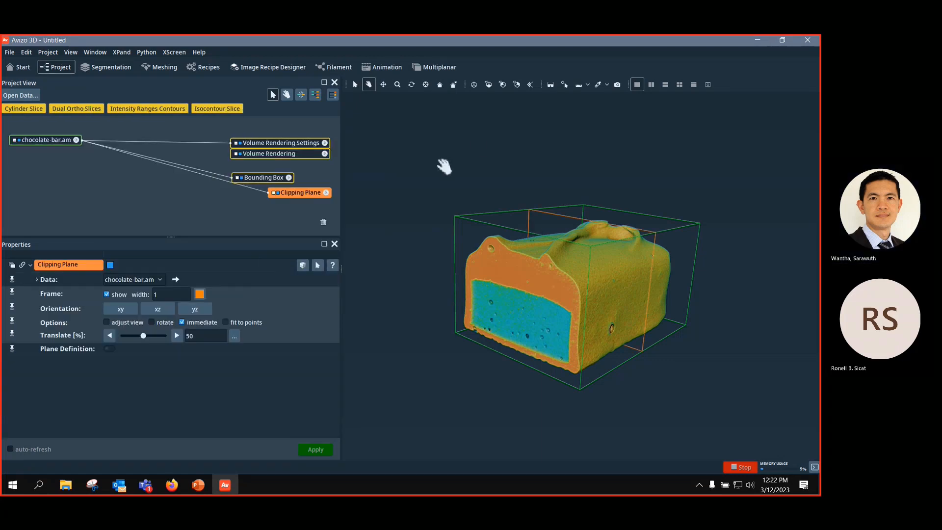
drag(271, 178, 281, 173)
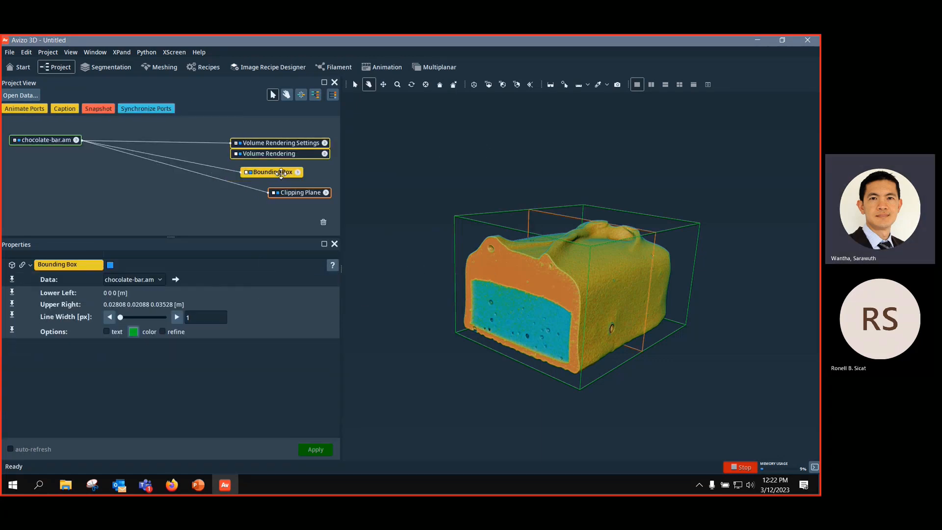
Step: Change the Clipping Plane's frame color to red
click(305, 192)
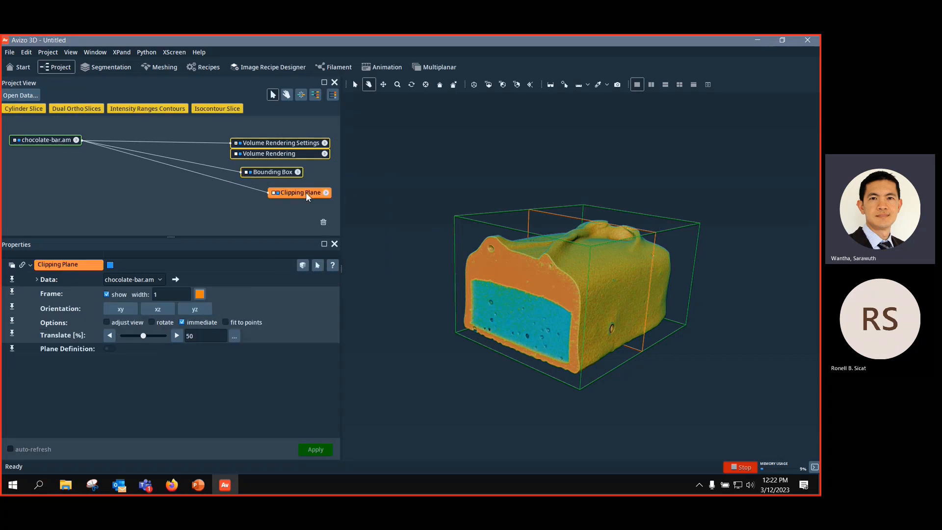
click(200, 294)
click(399, 295)
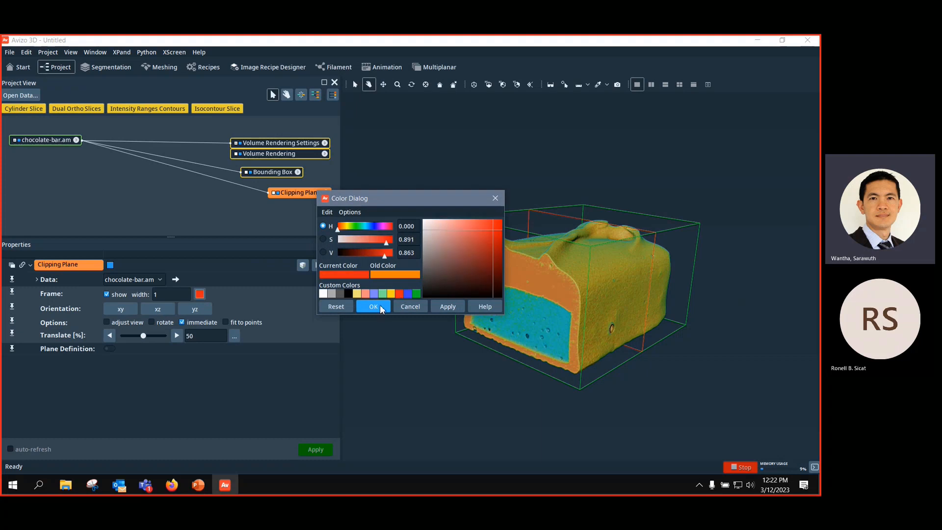
click(380, 305)
drag(596, 315, 382, 332)
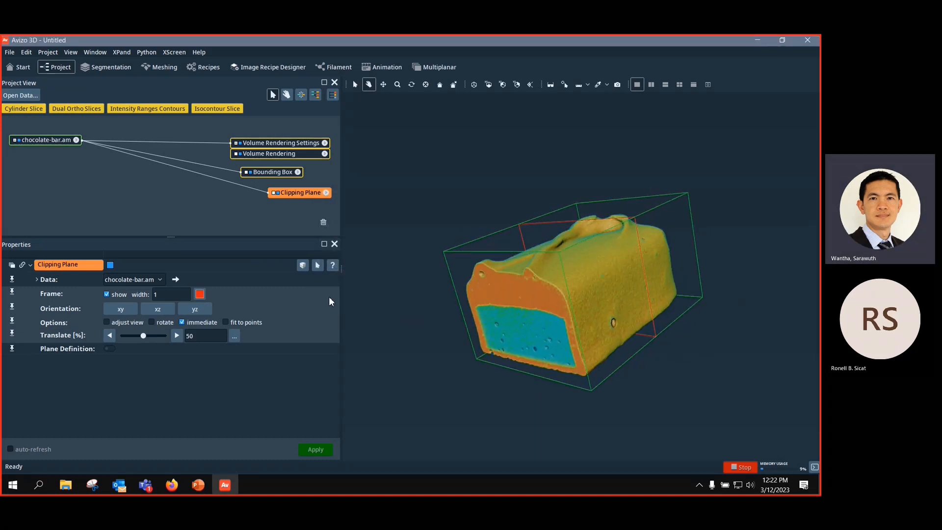
Step: Preview the Clipping Plane in the xz and yz orientations, and return it to xy
drag(526, 260, 680, 257)
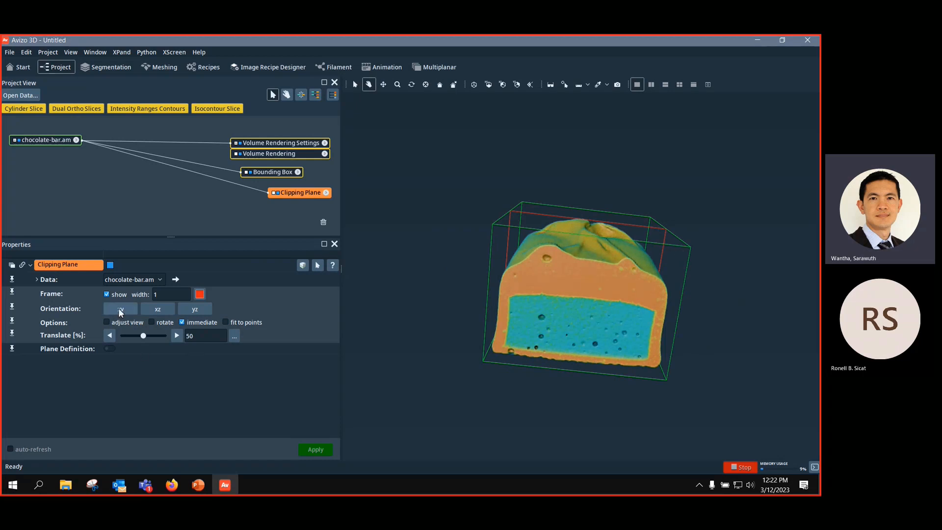
click(159, 310)
drag(549, 322, 446, 350)
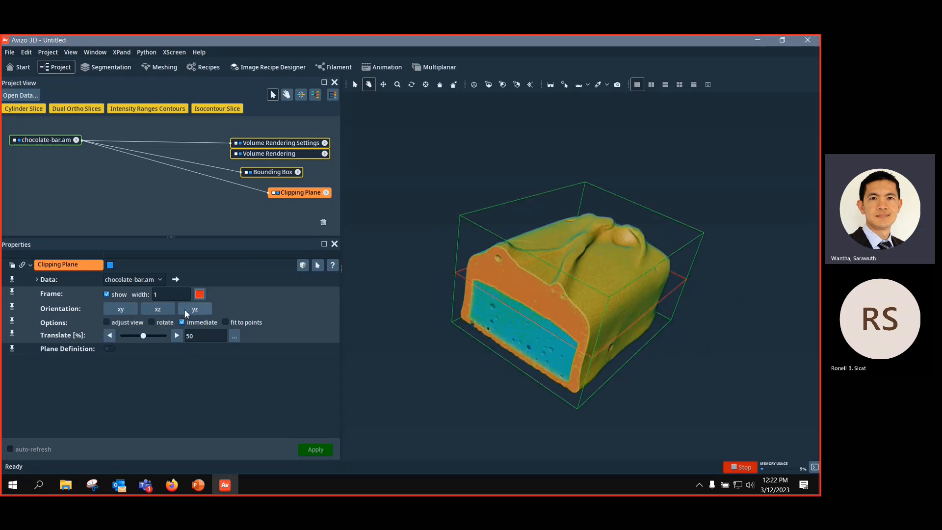
click(190, 310)
click(156, 311)
drag(503, 330, 588, 343)
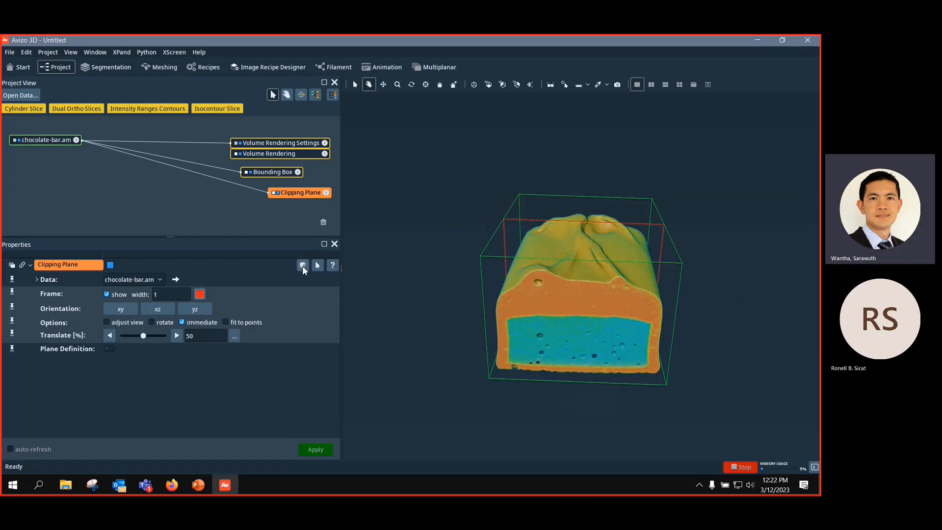
Step: Clip the volume rendering at the xy plane and flip the clipped side to keep the front half
click(303, 266)
key(ctrl)
key(ctrl)
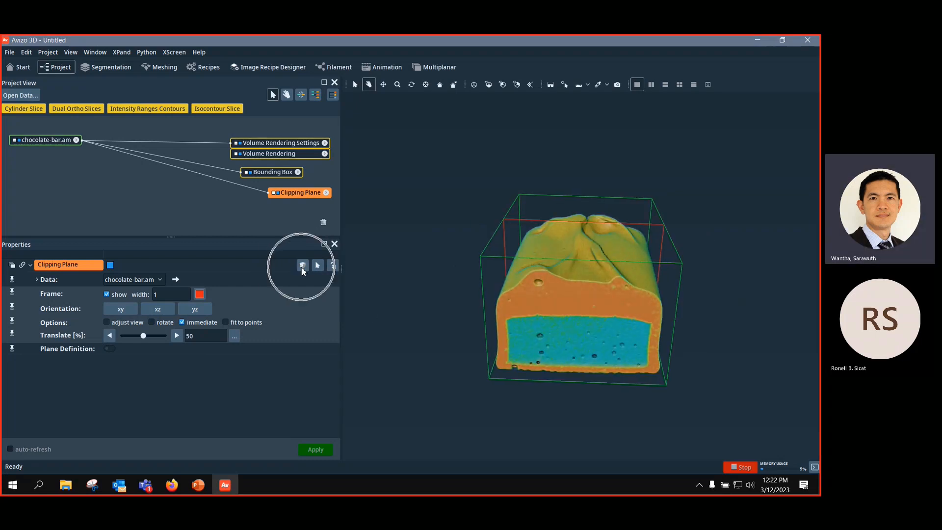
click(302, 268)
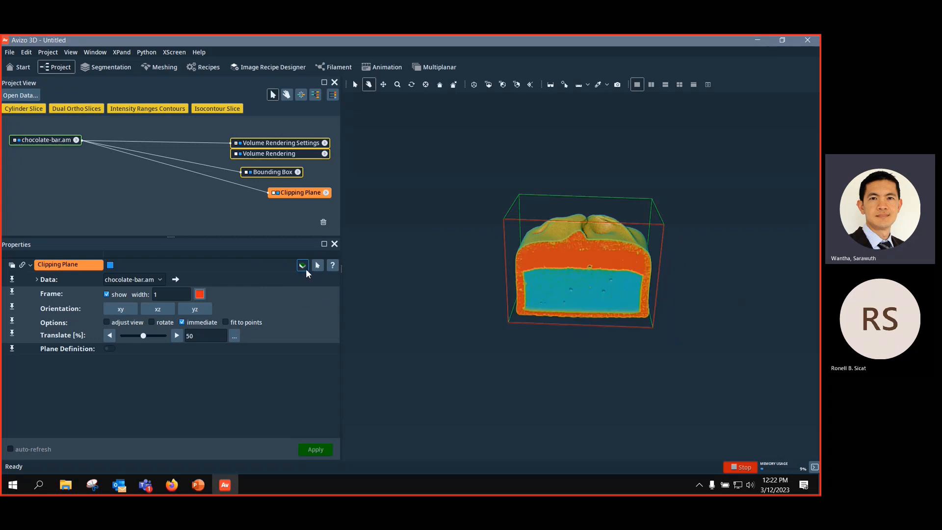
click(303, 268)
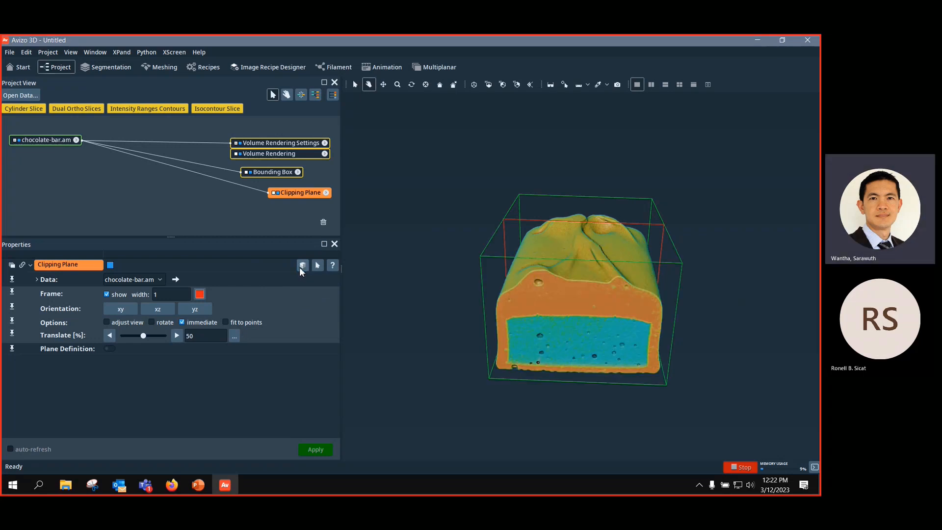
click(303, 268)
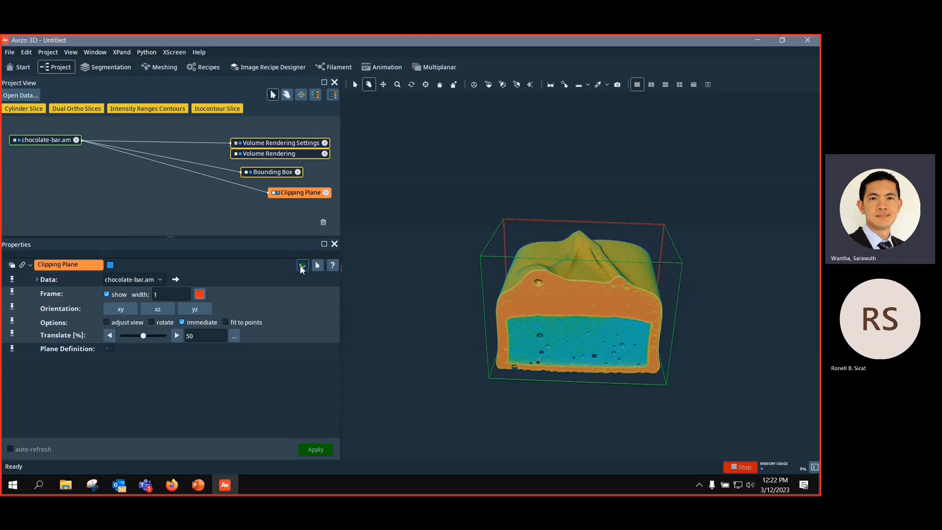
drag(772, 351, 511, 336)
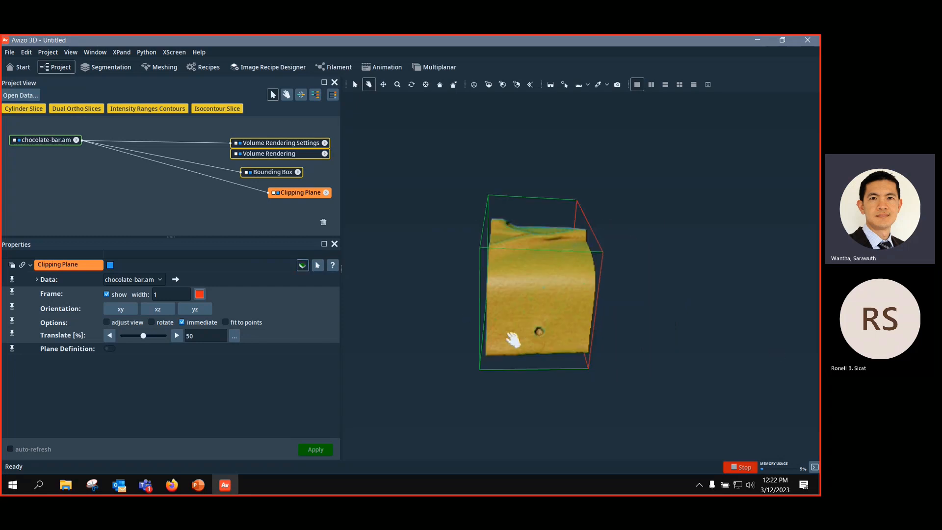
Step: Cycle the clipping repeatedly through off and both sides to compare the halves, ending with the front half kept
click(303, 266)
click(303, 266)
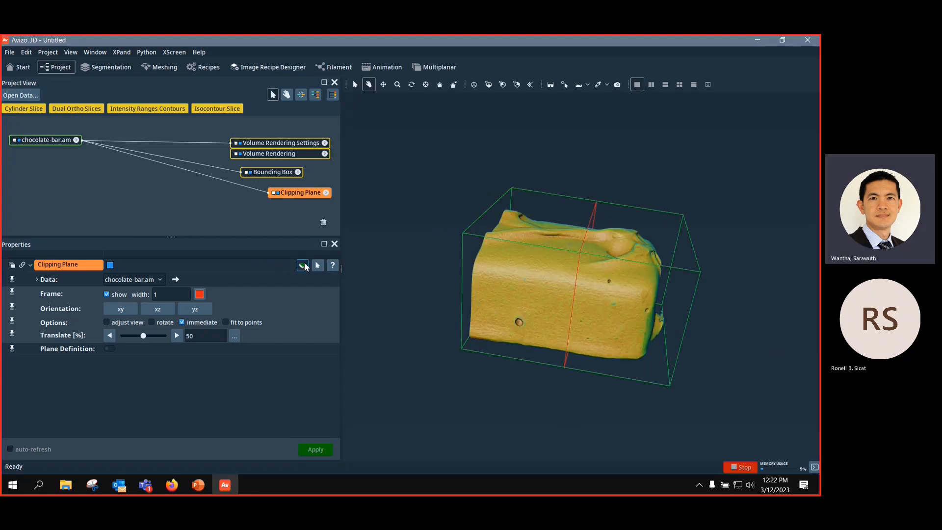
click(304, 266)
click(304, 266)
click(304, 266)
click(304, 266)
click(303, 266)
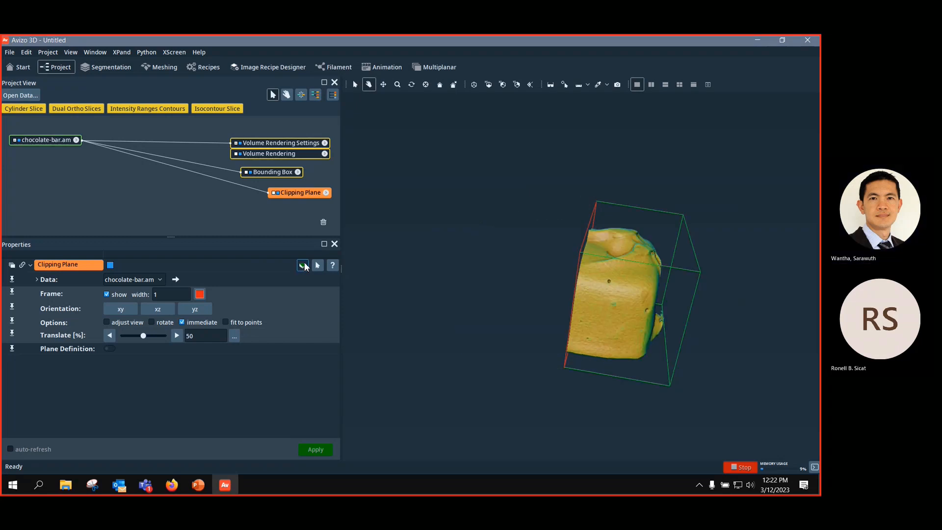
click(304, 266)
click(303, 266)
click(304, 266)
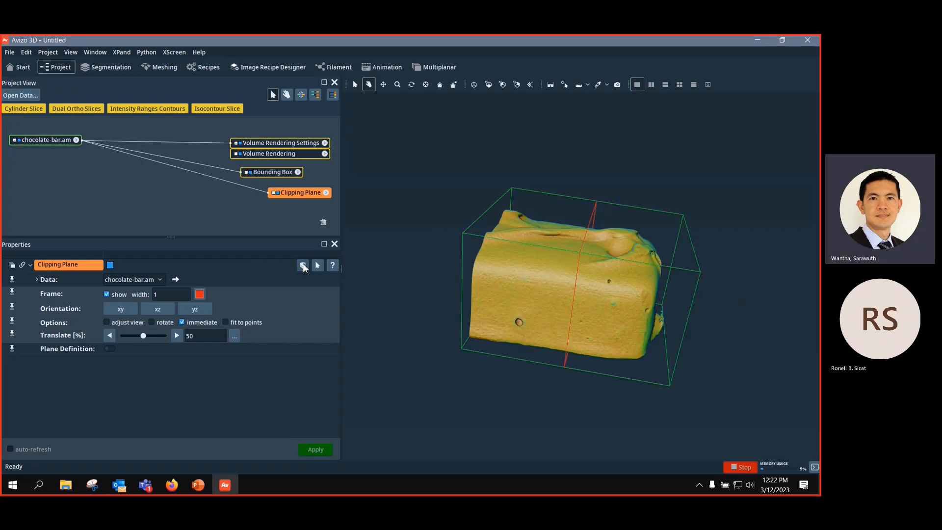
click(304, 266)
click(304, 266)
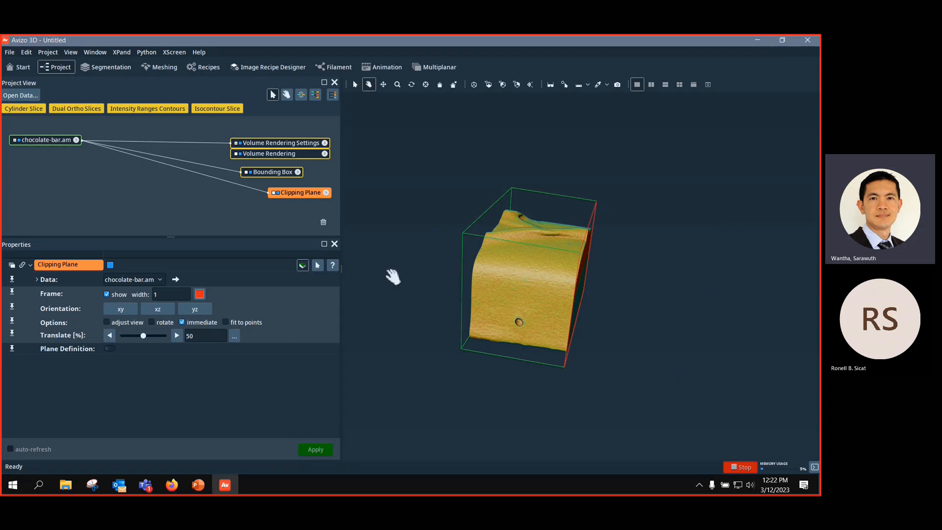
drag(391, 274, 364, 248)
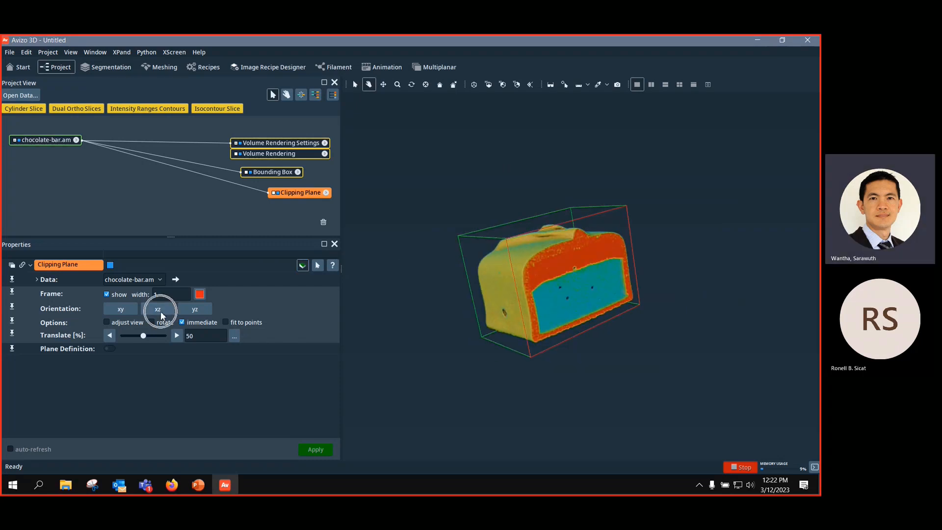
Step: Try the clipped volume in the xz and yz orientations, and translate the yz cut to about 26.85%
click(161, 312)
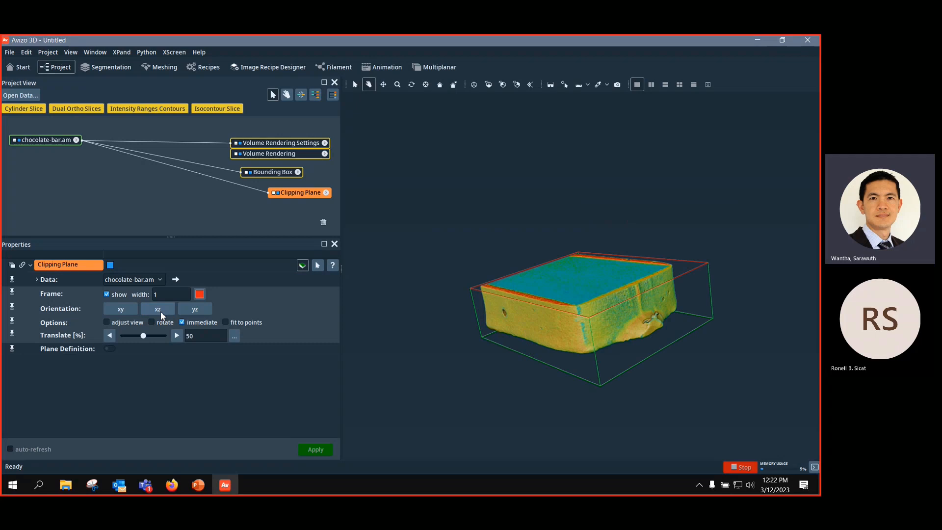
click(202, 308)
drag(655, 327, 646, 310)
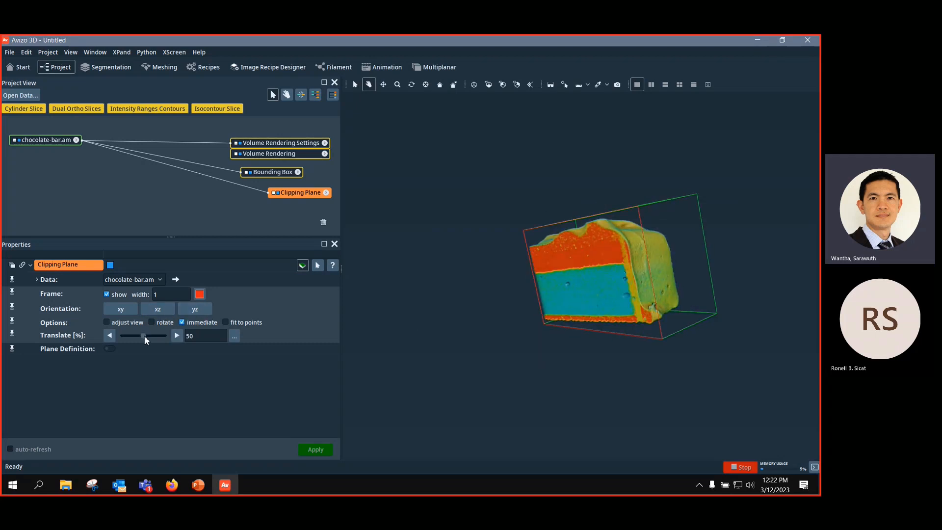
mouse_move(145, 335)
mouse_down()
mouse_move(122, 337)
mouse_move(137, 335)
mouse_up()
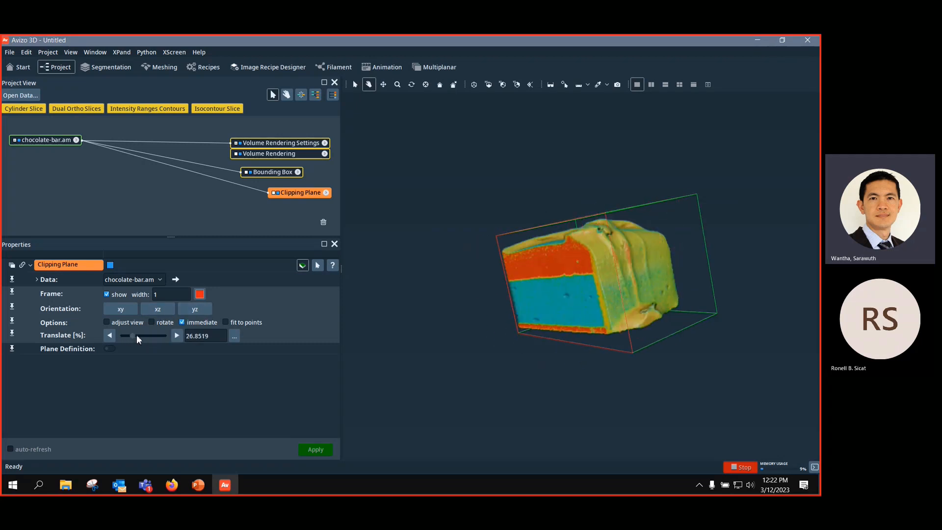
Step: Set the Clipping Plane to xy, translate it to about 20.37%, and align its module beneath the Bounding Box
click(112, 307)
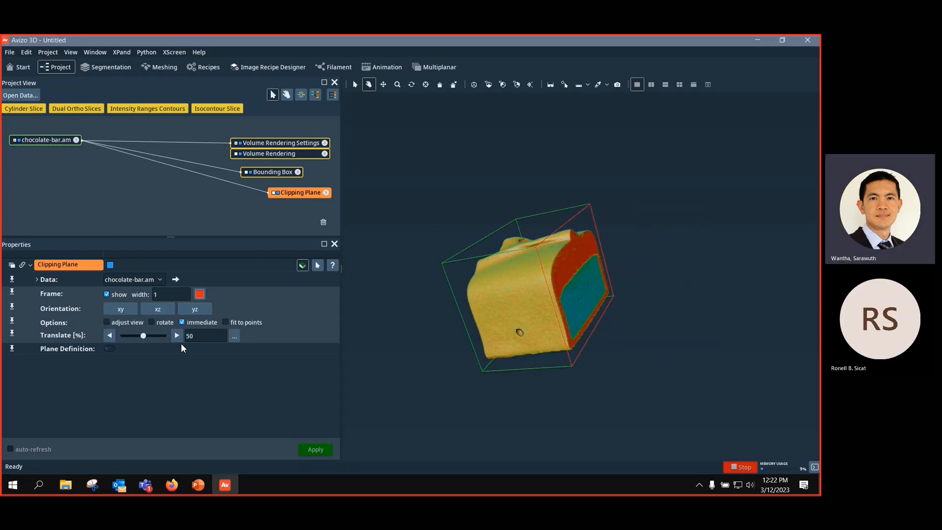
mouse_move(144, 336)
mouse_down()
mouse_move(124, 336)
mouse_move(169, 335)
mouse_move(143, 339)
mouse_up()
drag(546, 237, 747, 373)
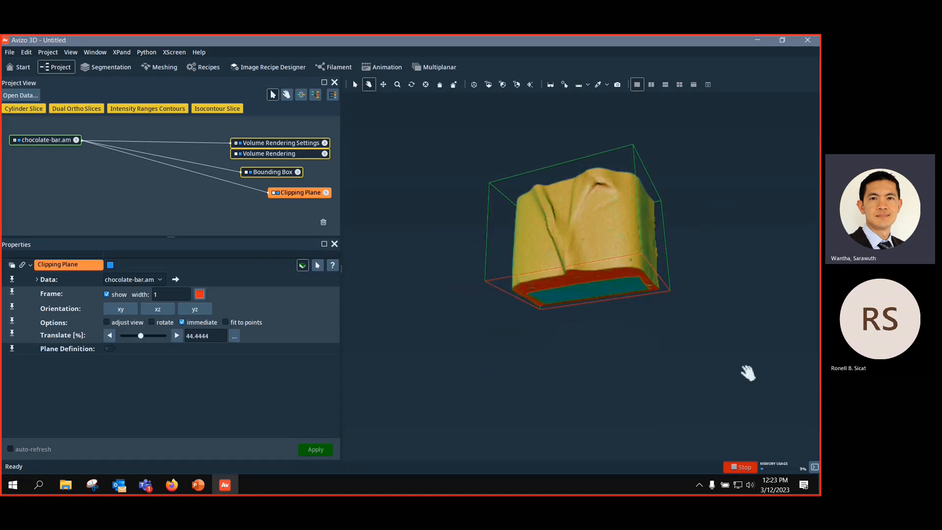
mouse_move(143, 336)
mouse_down()
mouse_move(159, 335)
mouse_move(130, 337)
mouse_up()
drag(554, 258, 587, 303)
drag(323, 192, 296, 202)
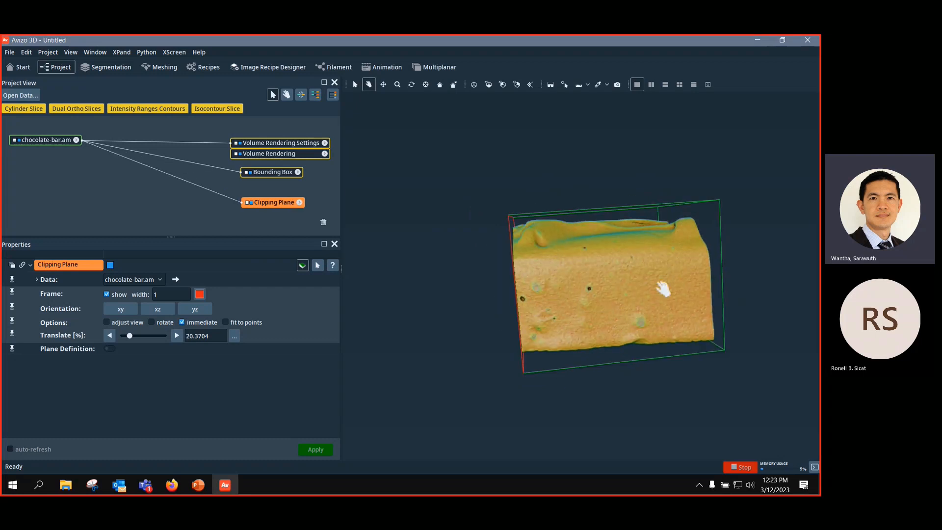
drag(662, 290, 520, 285)
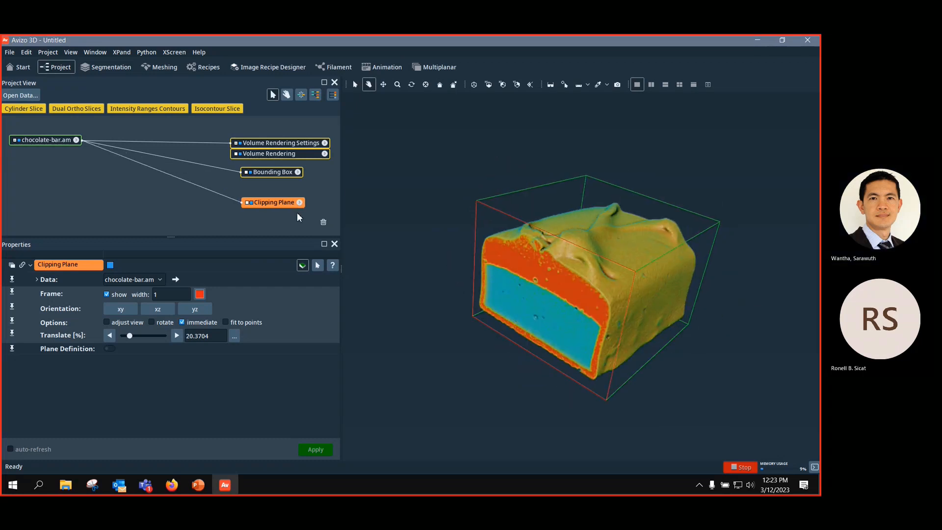
Step: Select Bounding Box, Volume Rendering Settings and Clipping Plane in turn to review their properties
click(275, 171)
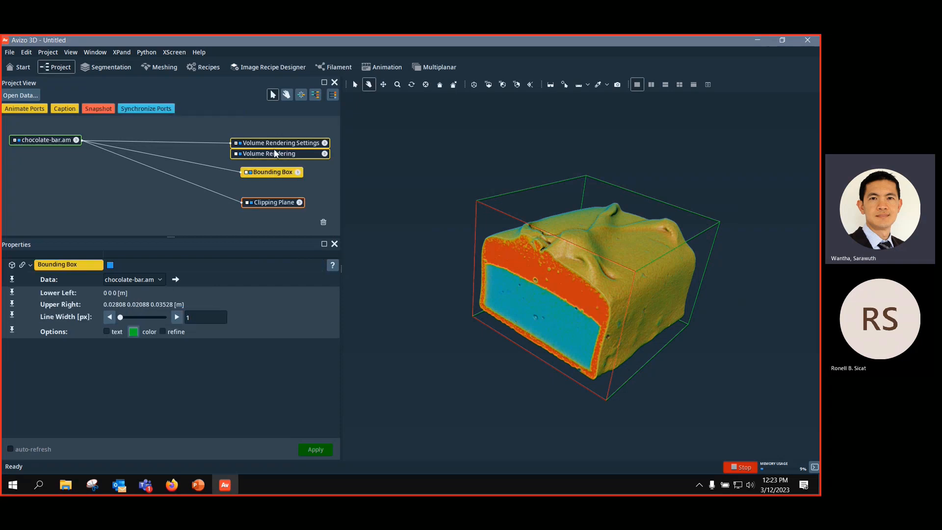
click(276, 144)
mouse_move(609, 235)
mouse_down()
mouse_move(570, 244)
mouse_move(607, 236)
mouse_up()
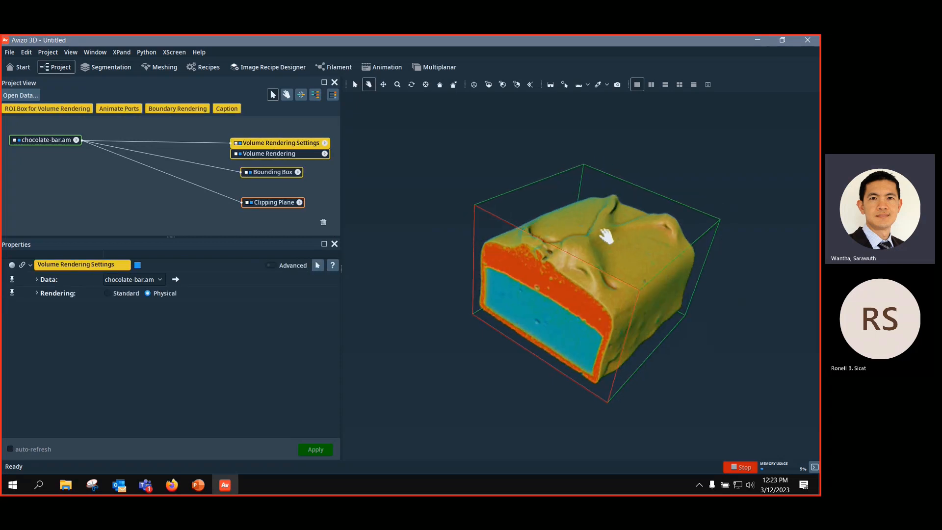
click(272, 203)
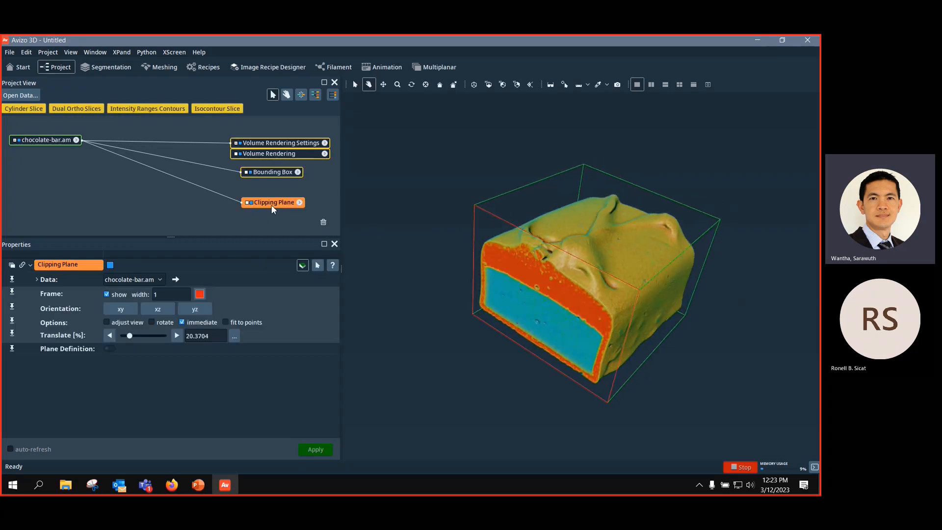
Step: Toggle the Clipping Plane's clipping off and on to compare the whole and cut volume, and leave it off
click(304, 265)
drag(379, 278, 582, 293)
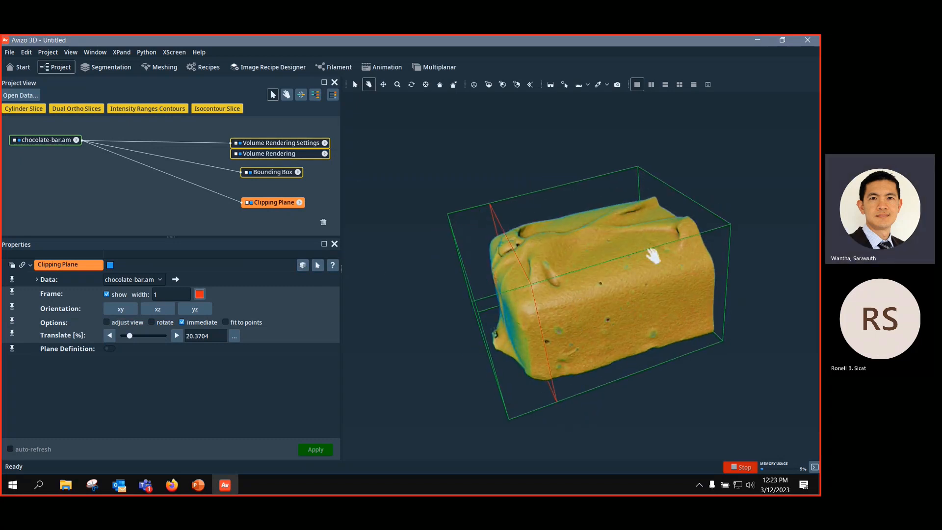
click(303, 265)
click(303, 266)
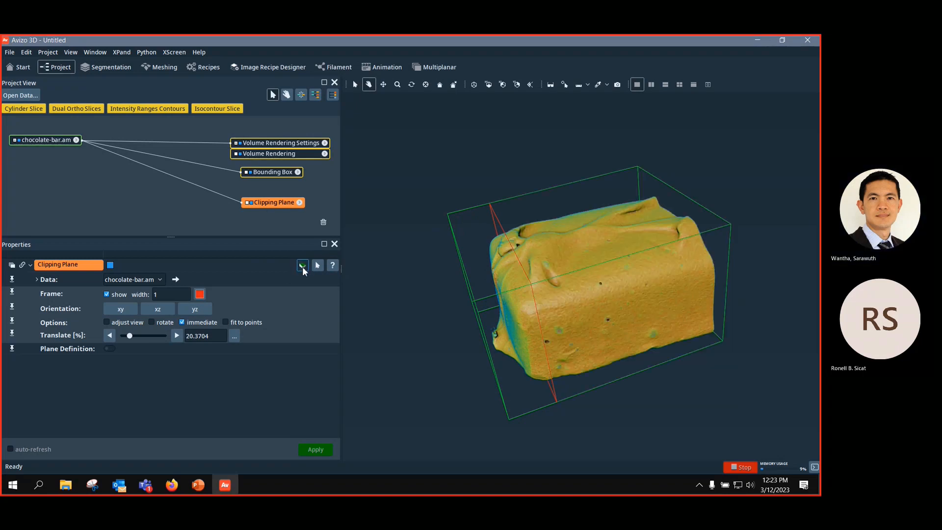
click(303, 267)
click(303, 266)
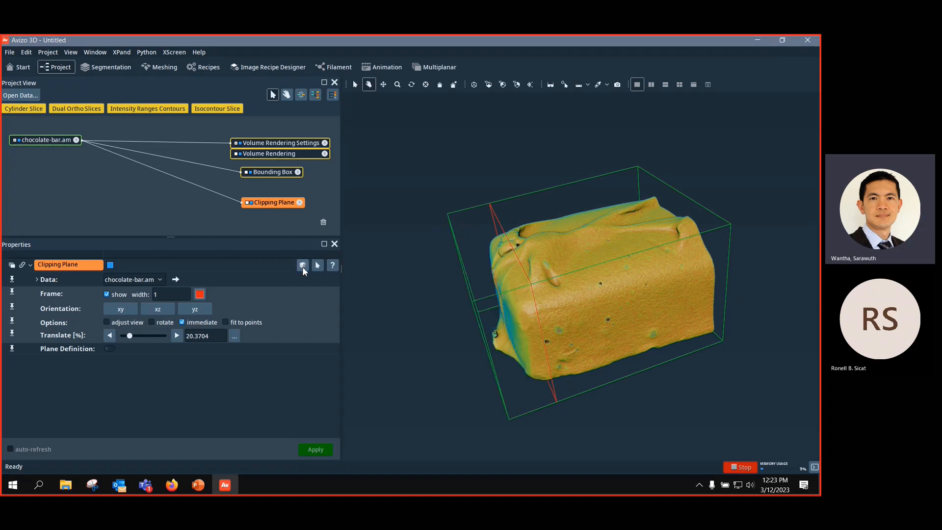
Step: Hide the Bounding Box and cut the volume with the Clipping Plane translated to about 58.33%
click(251, 173)
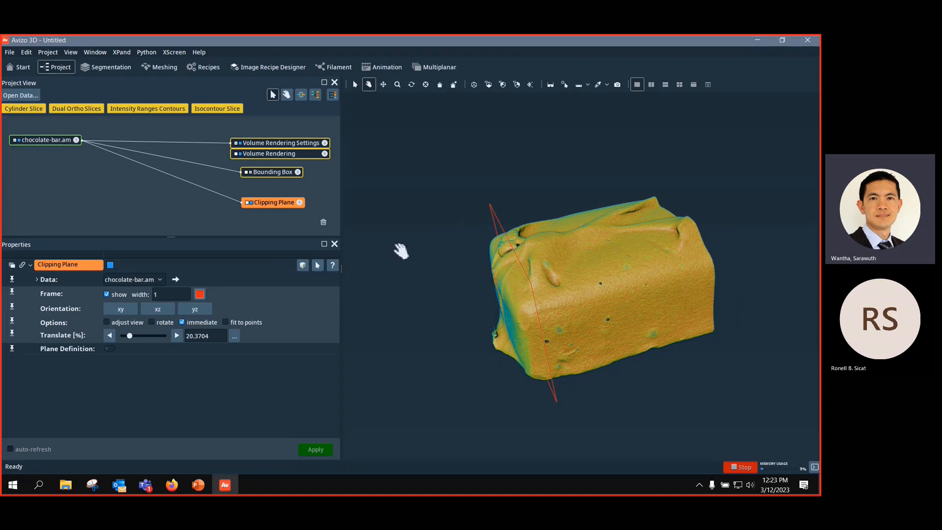
mouse_move(272, 201)
mouse_down()
mouse_move(259, 197)
mouse_move(258, 210)
mouse_move(271, 206)
mouse_up()
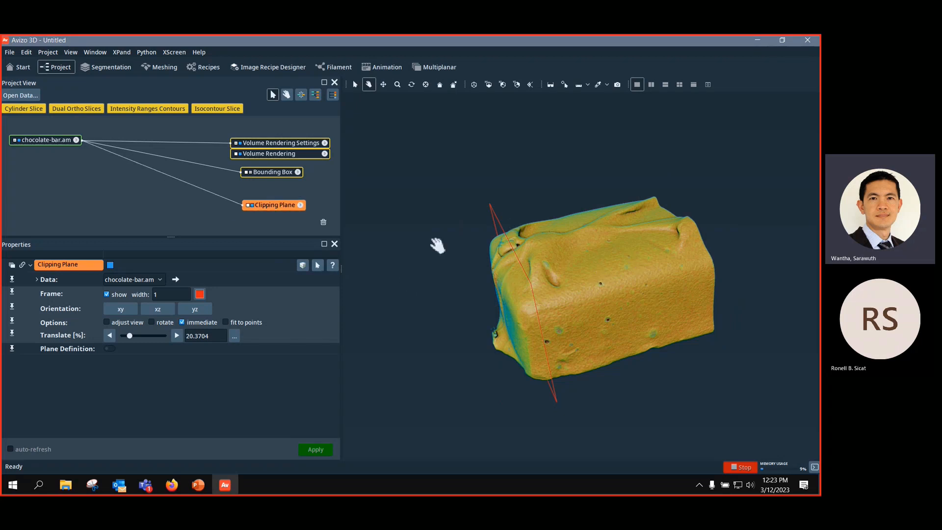
click(274, 175)
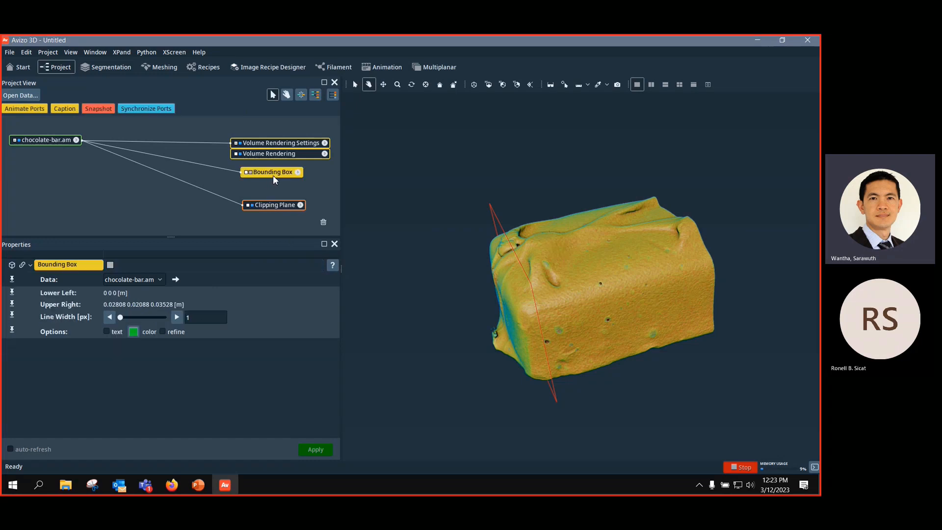
click(283, 205)
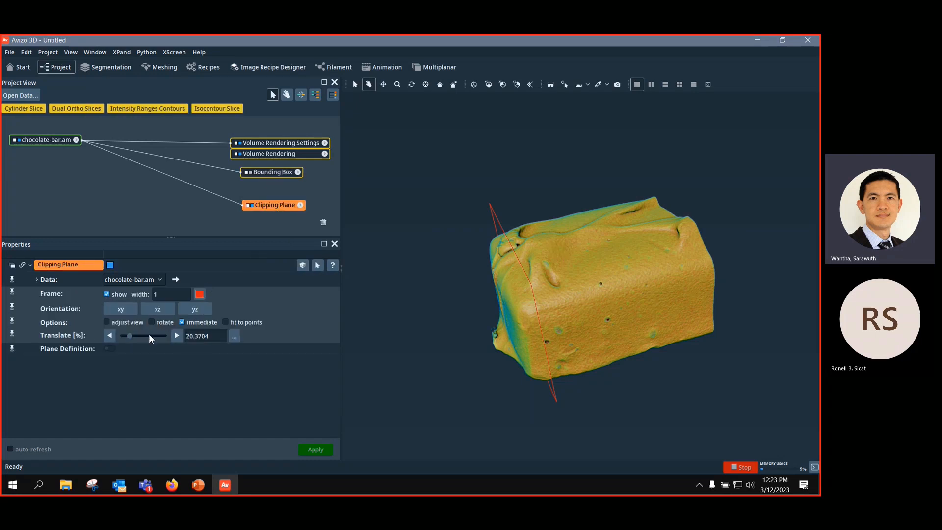
drag(131, 336, 145, 334)
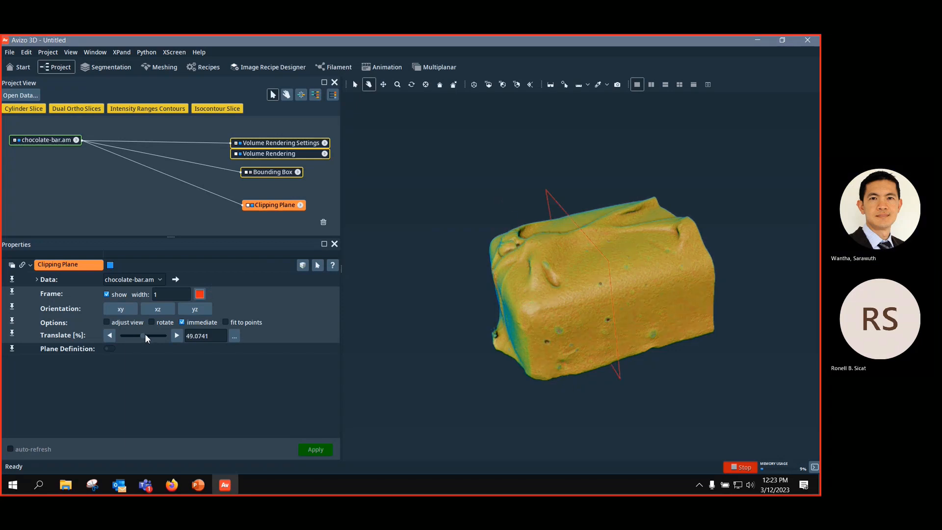
click(303, 265)
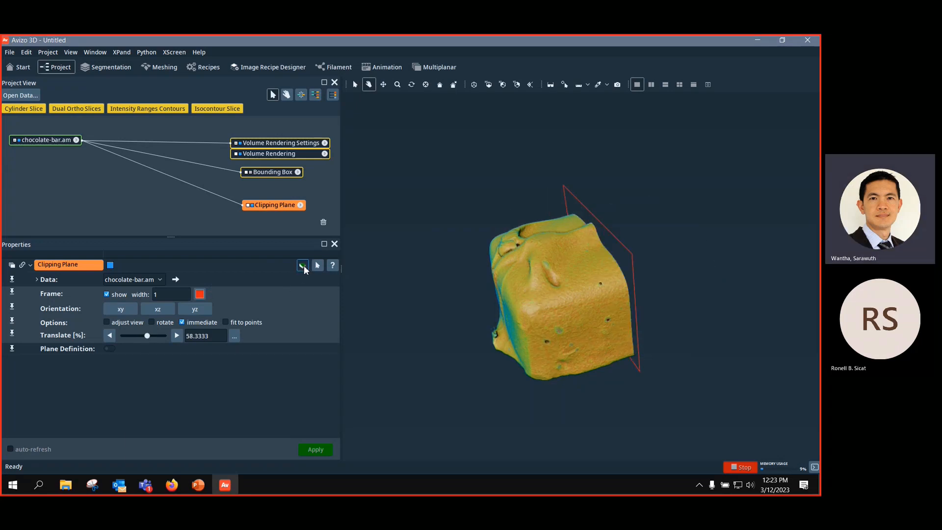
Step: Move the Volume Rendering Settings module higher in the project graph, and toggle the Bounding Box and Clipping Plane displays until both are hidden
drag(302, 143, 299, 131)
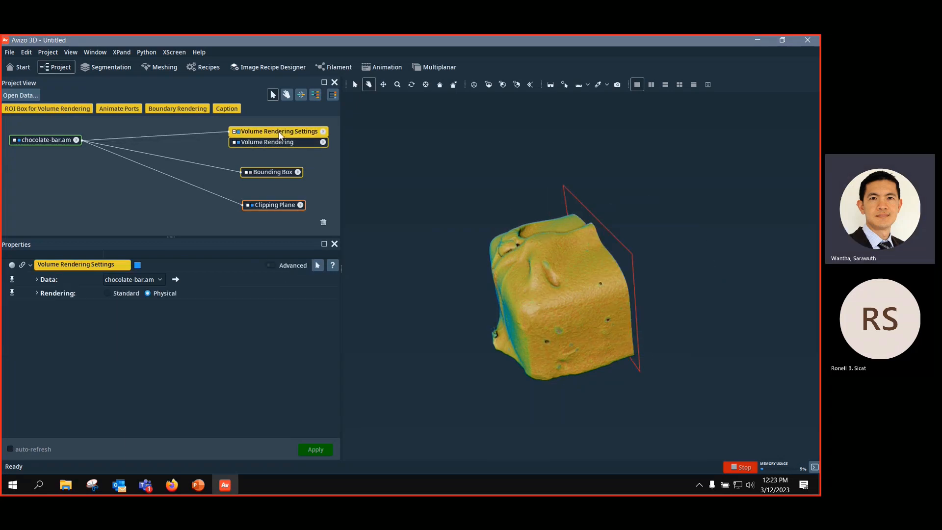
click(249, 172)
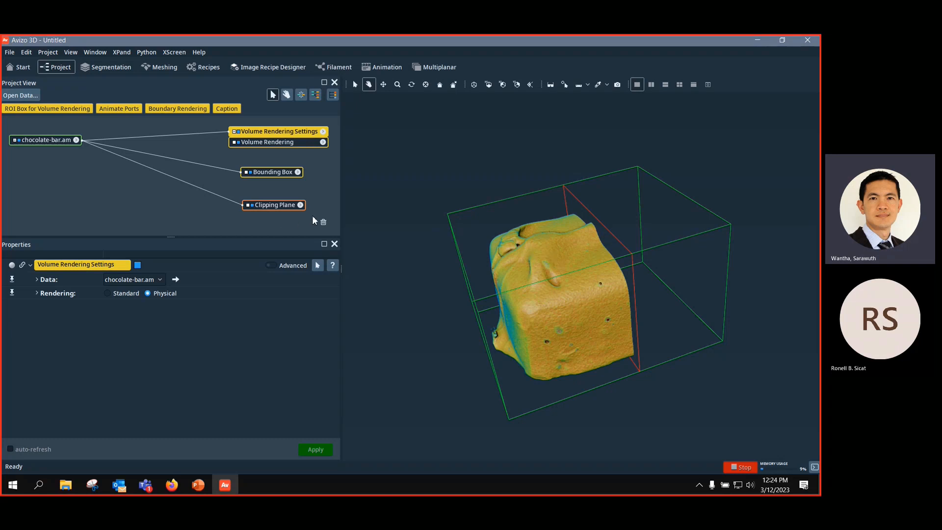
click(252, 206)
click(252, 172)
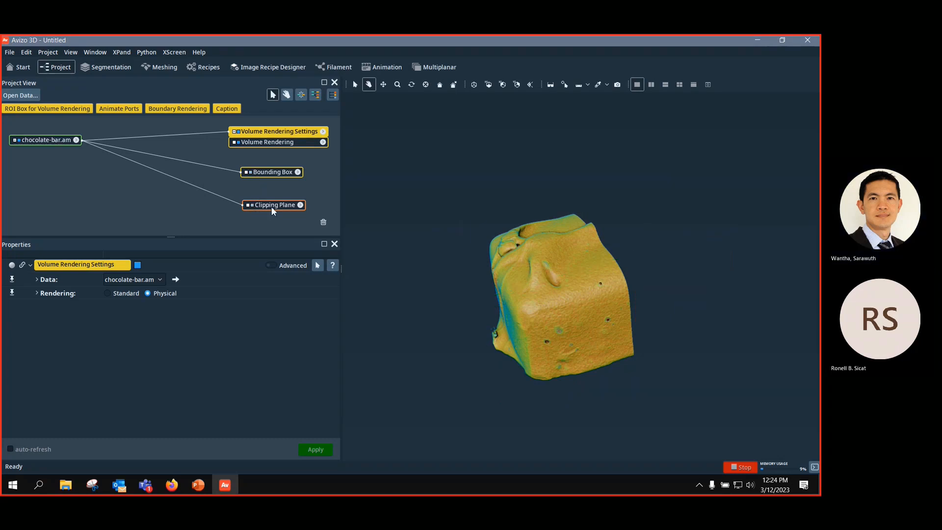
Step: Translate the Clipping Plane to about 83.33% and turn the volume to show its cut face
click(270, 207)
mouse_move(148, 337)
mouse_down()
mouse_move(140, 332)
mouse_move(168, 332)
mouse_move(112, 333)
mouse_move(172, 329)
mouse_move(136, 329)
mouse_move(166, 328)
mouse_move(158, 329)
mouse_up()
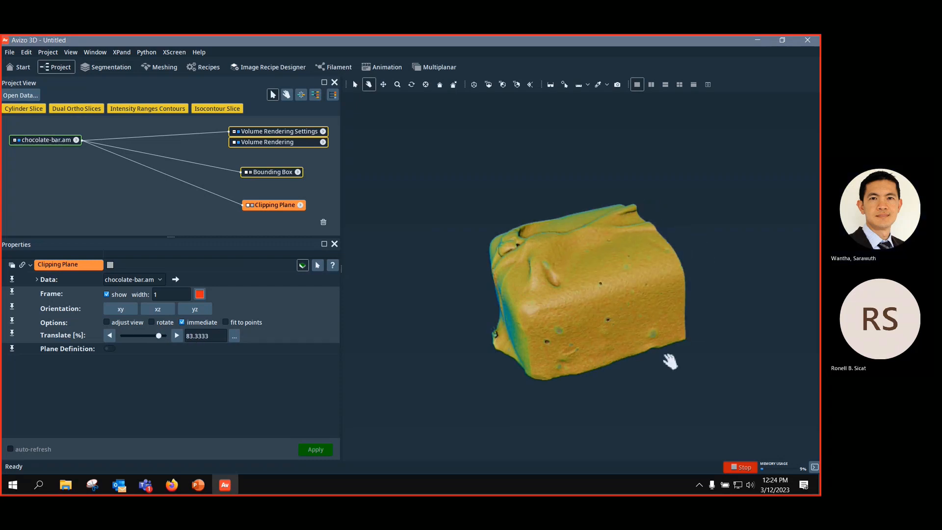
drag(669, 361, 721, 338)
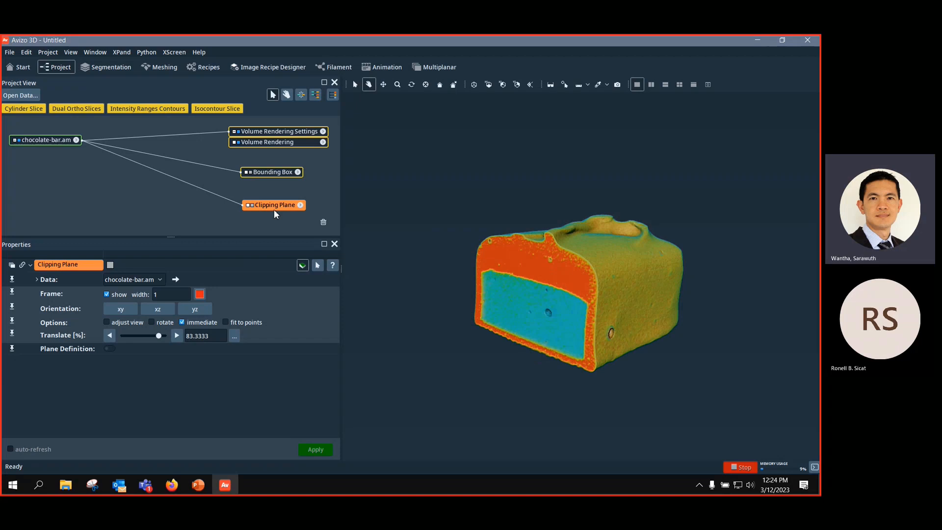
Step: Delete the Clipping Plane and Bounding Box modules from the project
key(Delete)
click(281, 172)
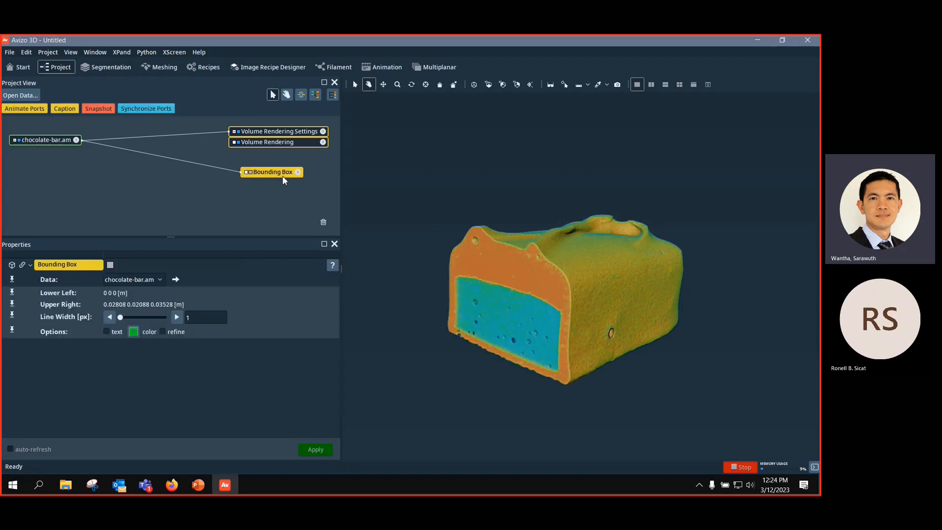
key(Delete)
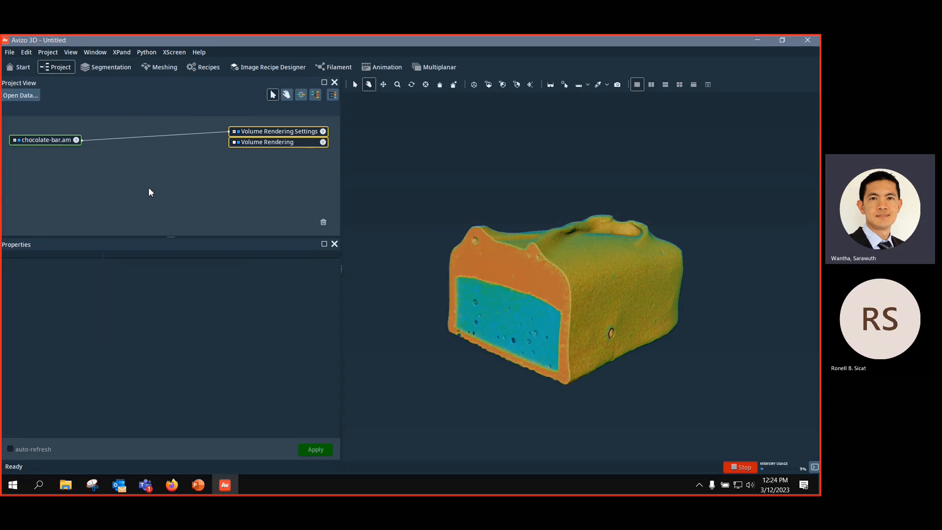
Step: Attach an Ortho Slice to chocolate-bar.am and clip the volume rendering at the slice, facing the cut side
click(27, 142)
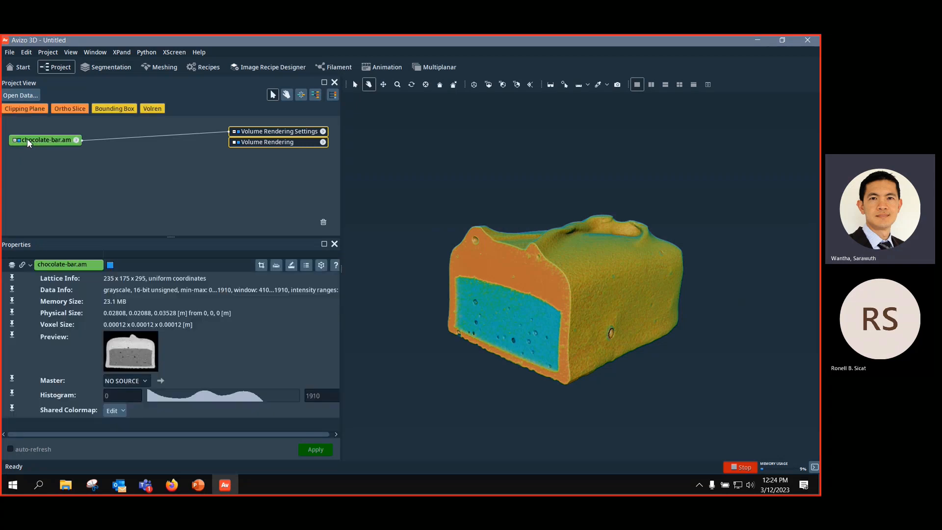
click(64, 110)
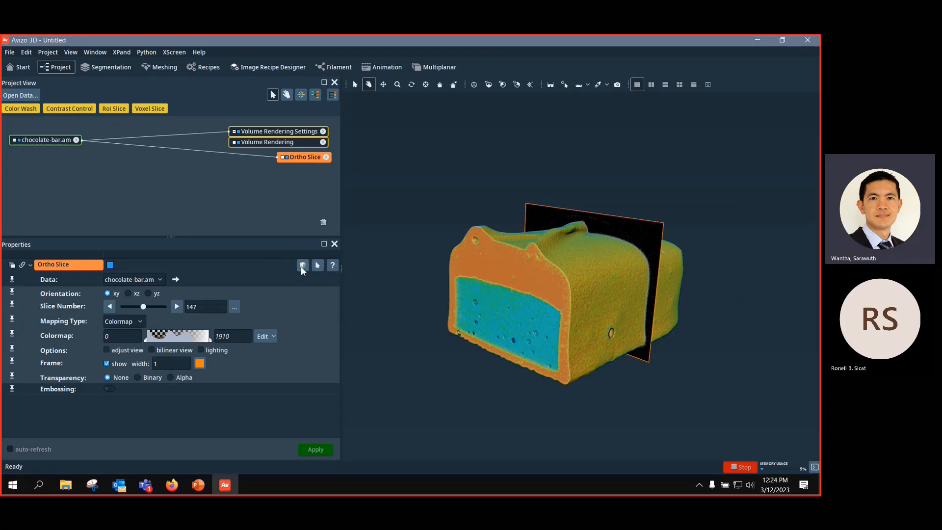
key(ctrl)
key(ctrl)
click(303, 269)
drag(703, 288, 610, 288)
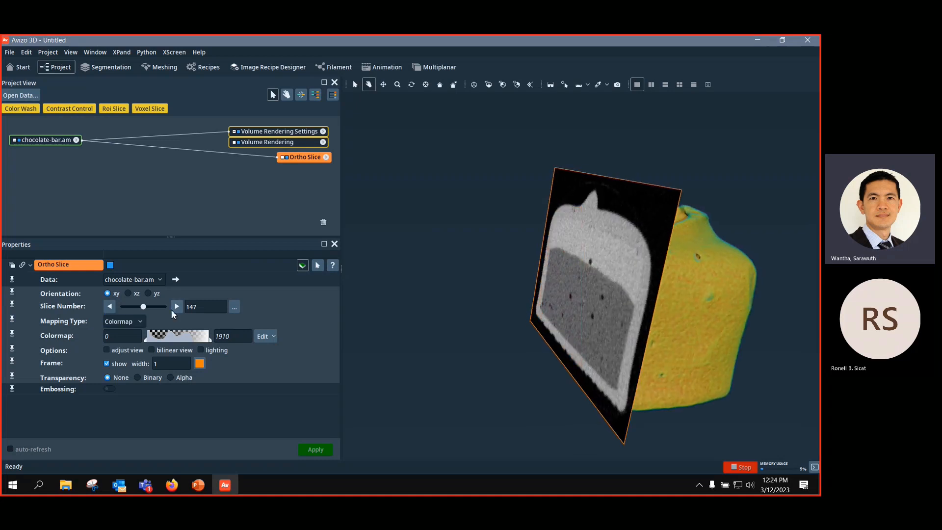
Step: Move the Ortho Slice to slice number 182 and set its transparency to Binary
mouse_move(147, 306)
mouse_down()
mouse_move(139, 305)
mouse_move(148, 304)
mouse_up()
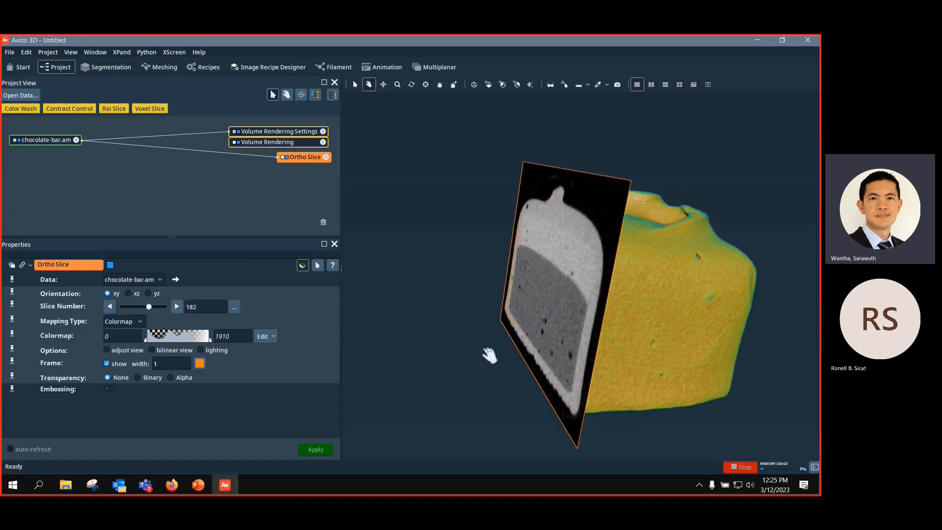
drag(490, 354, 731, 341)
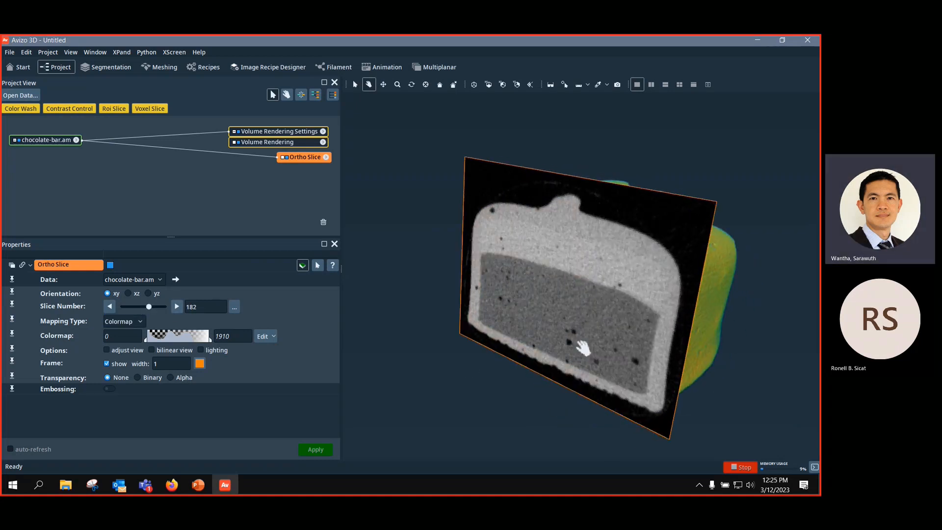
drag(575, 336, 395, 228)
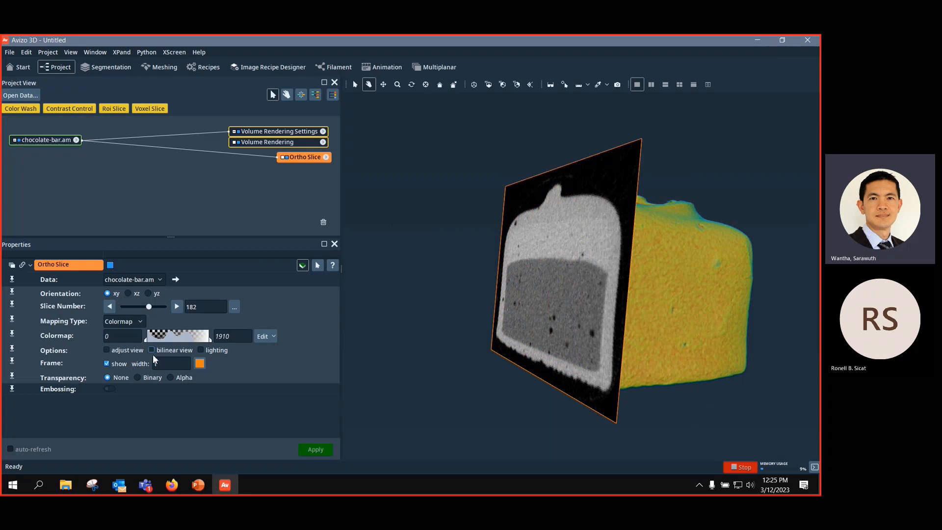
click(138, 378)
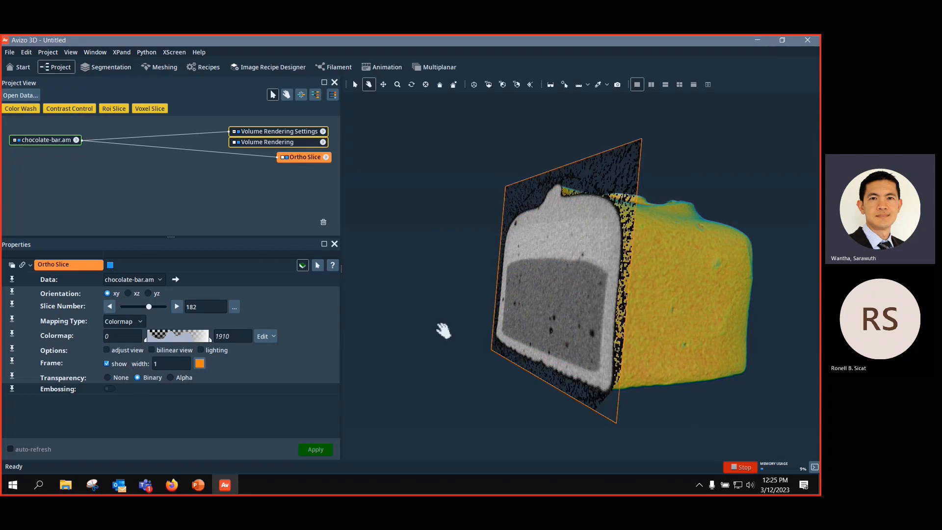
drag(442, 331, 535, 353)
key(ctrl)
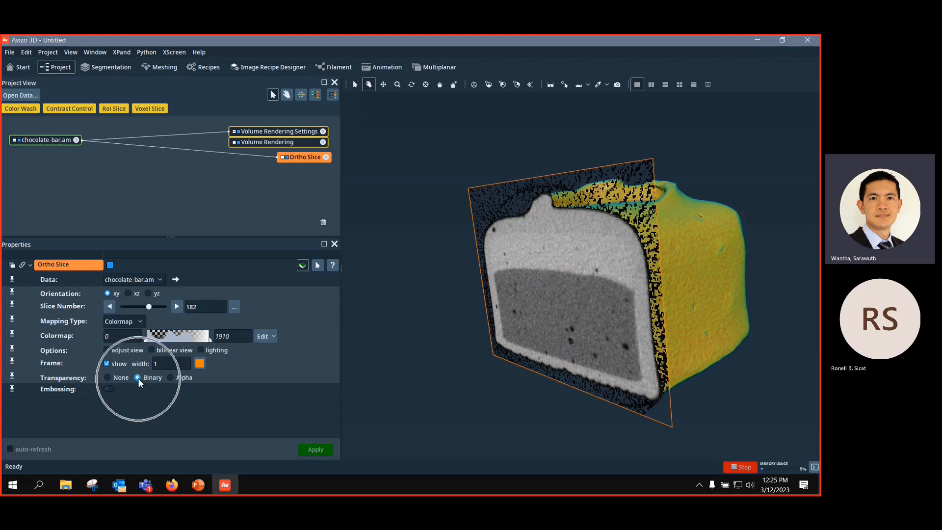
drag(408, 326, 440, 297)
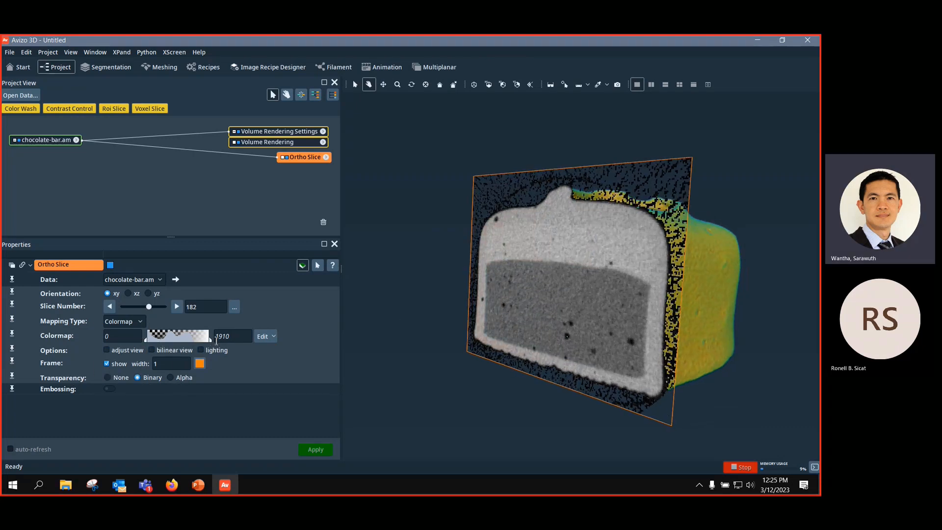
Step: Raise the Ortho Slice colormap minimum to 366 and apply the physics.icol colormap
drag(146, 340, 160, 339)
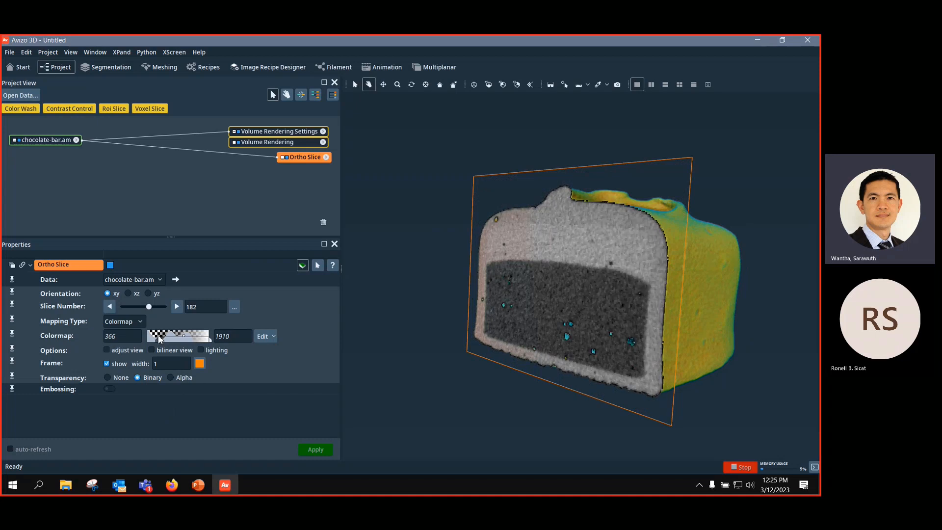
click(272, 336)
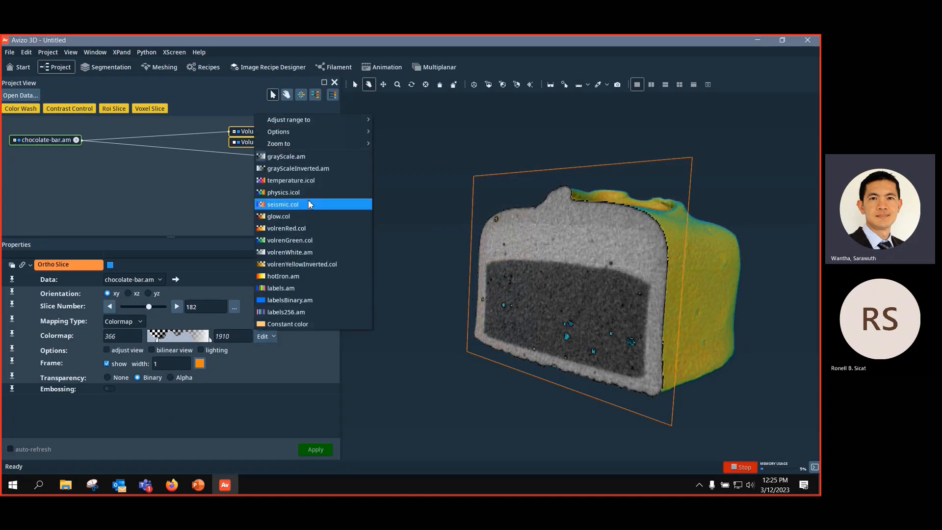
click(295, 193)
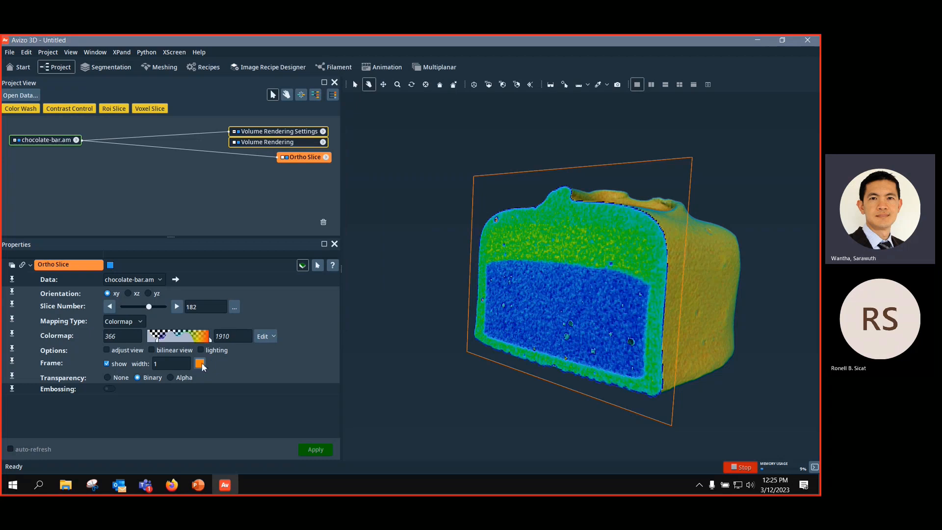
Step: Toggle the Ortho Slice's frame and leave it hidden, and place the slice's module lower beneath Volume Rendering
click(201, 364)
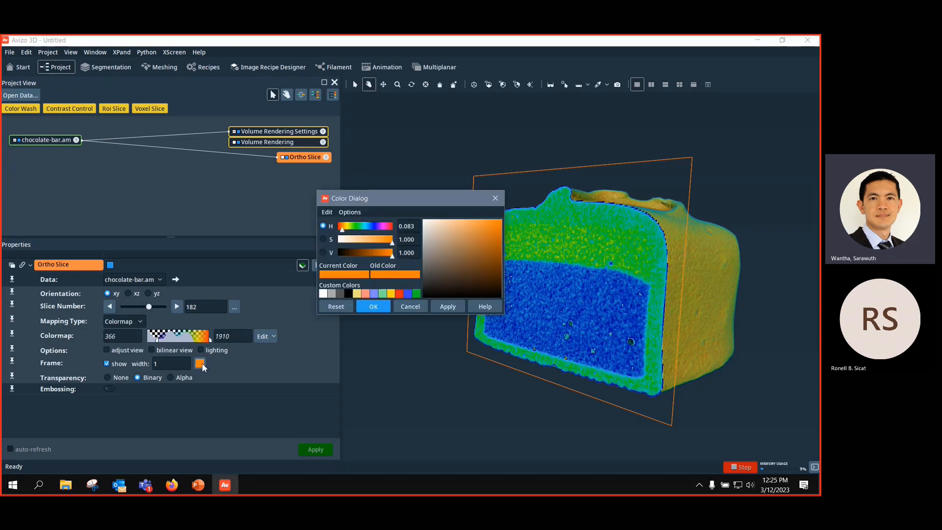
click(495, 198)
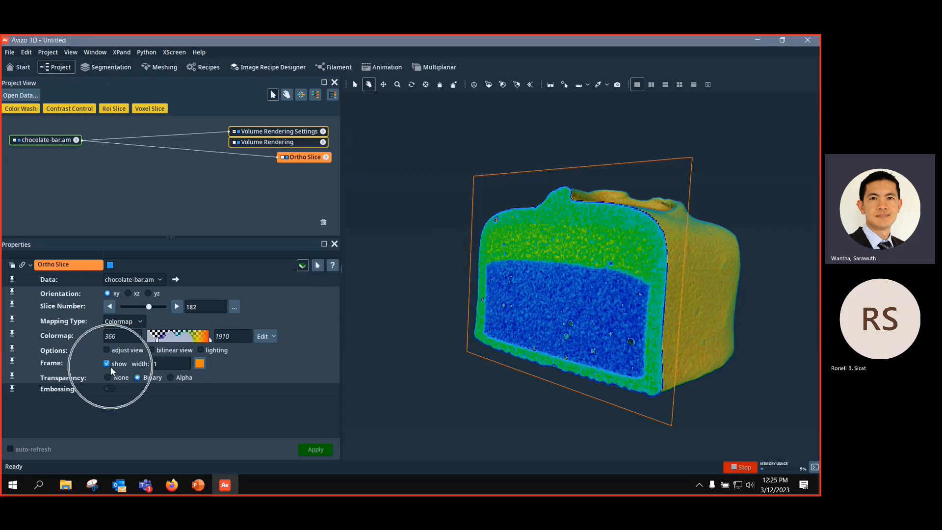
click(106, 364)
click(106, 364)
click(106, 364)
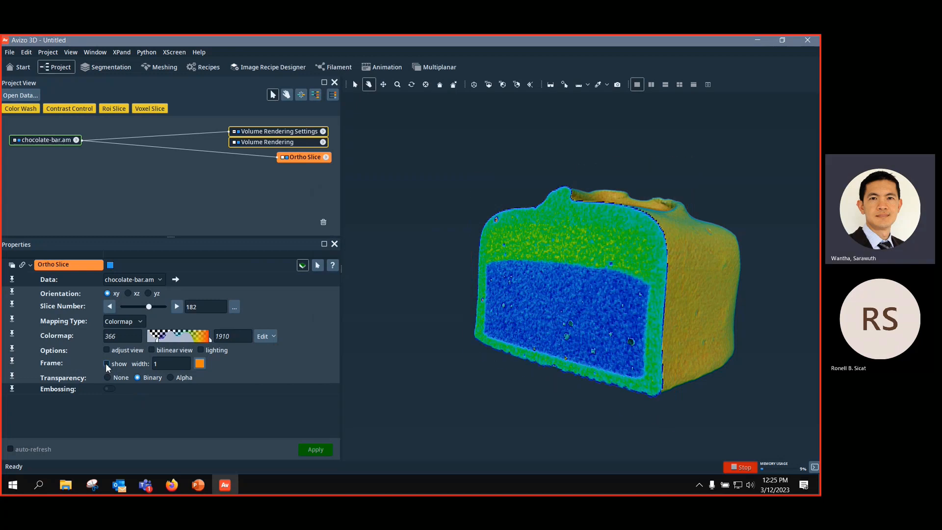
click(106, 363)
click(107, 363)
drag(309, 166, 295, 182)
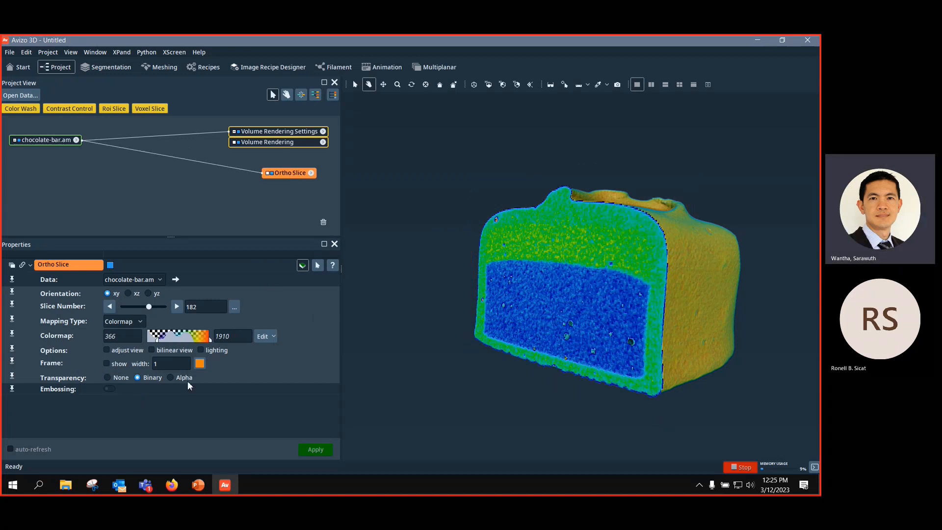
Step: Move the Ortho Slice to slice number 229 and apply the temperature.icol colormap
mouse_move(148, 305)
mouse_down()
mouse_move(139, 307)
mouse_move(163, 305)
mouse_move(154, 307)
mouse_up()
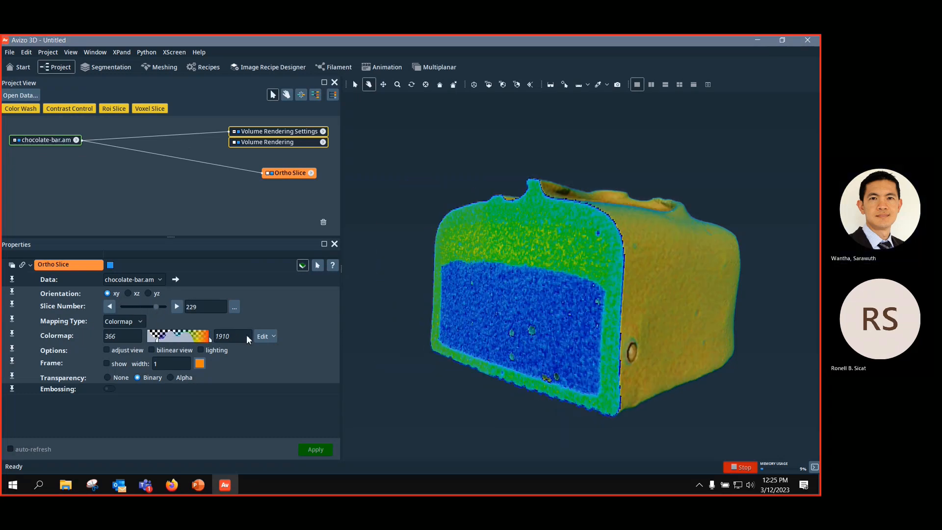
click(268, 337)
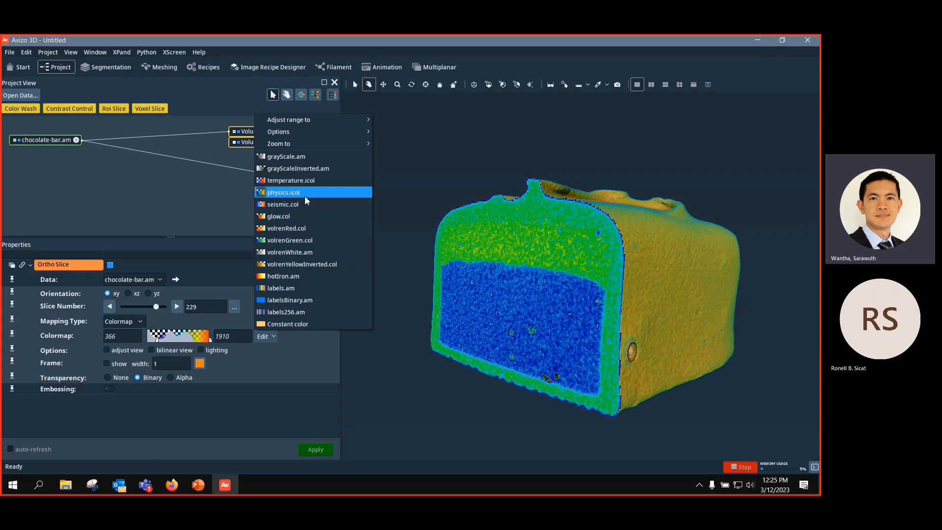
click(297, 181)
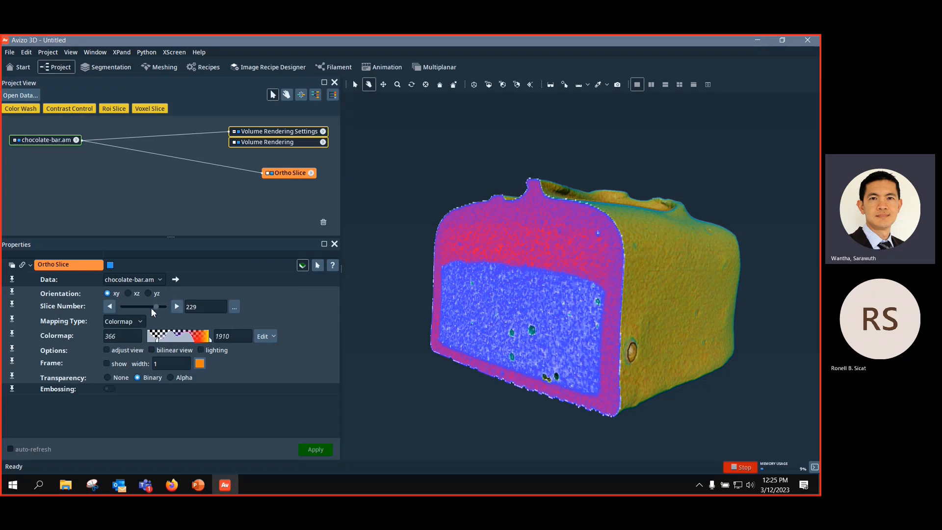
Step: Move the Ortho Slice through slice 242 to slice 136, and align its module beneath Volume Rendering
mouse_move(153, 306)
mouse_down()
mouse_move(135, 302)
mouse_move(157, 301)
mouse_up()
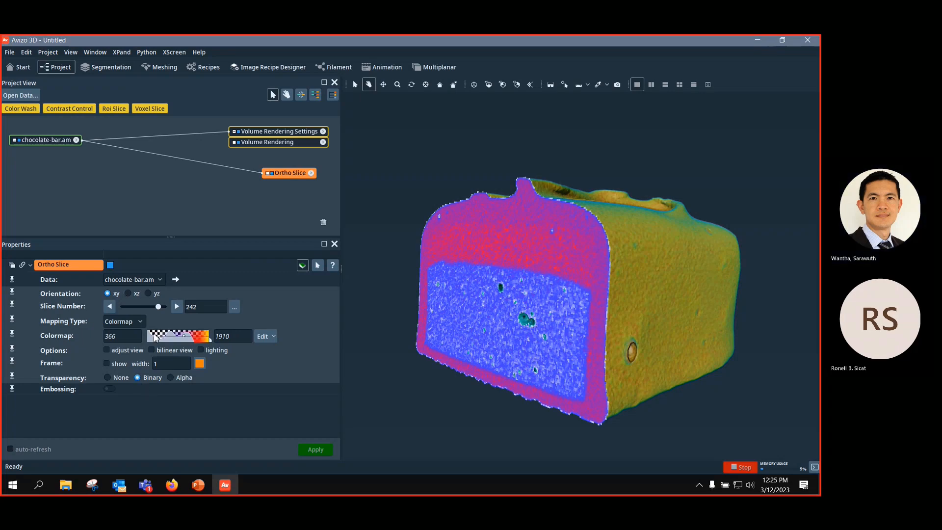
mouse_move(158, 306)
mouse_down()
mouse_move(132, 304)
mouse_move(143, 311)
mouse_up()
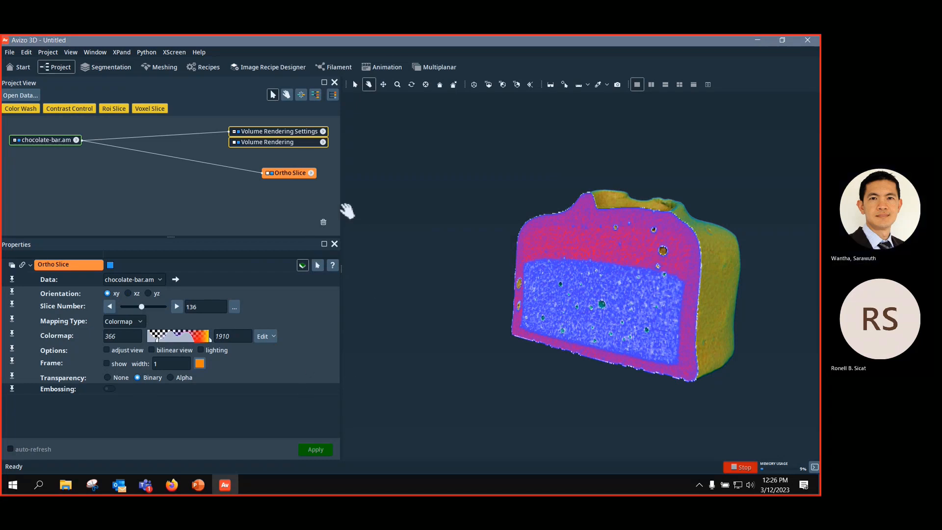
drag(283, 171, 250, 176)
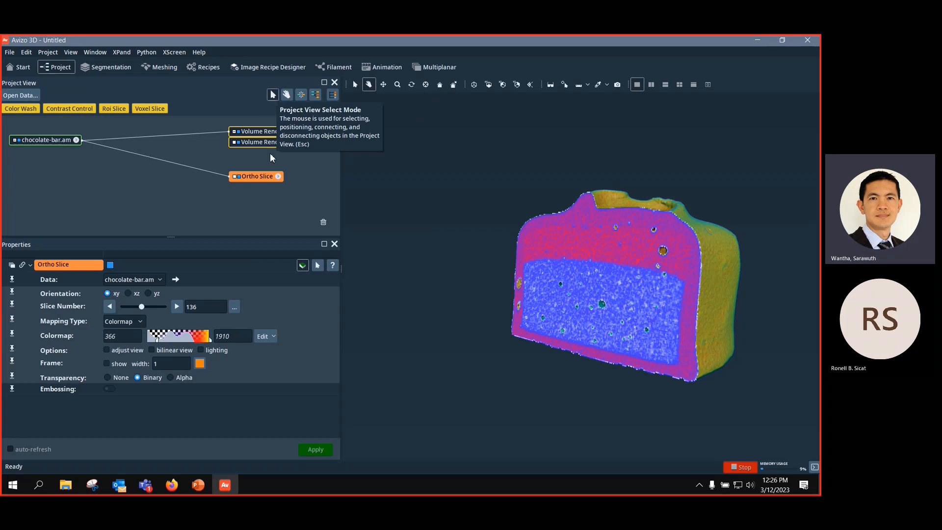
Step: Bring the chocolate-bar.am, Volume Rendering and Ortho Slice modules closer together in the Project View and shift the whole graph
drag(261, 178, 255, 200)
drag(278, 132, 255, 171)
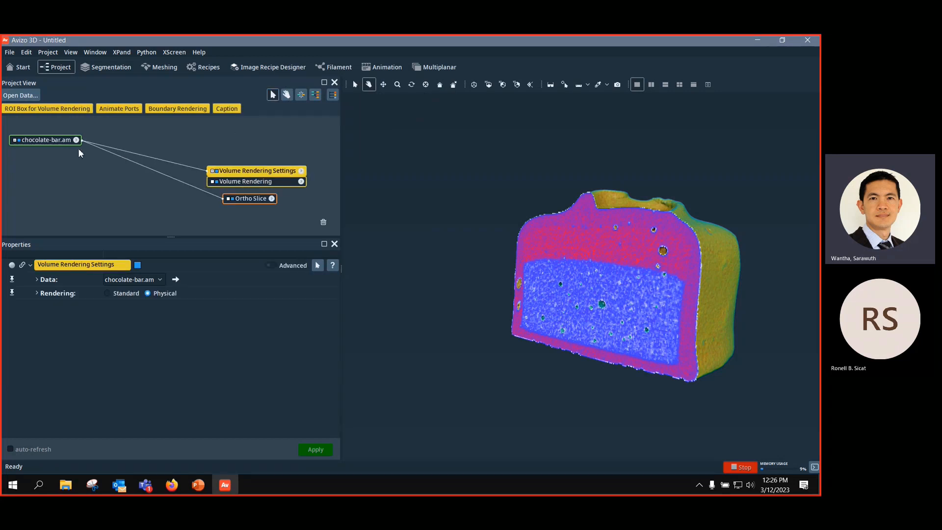
drag(71, 142, 140, 138)
click(264, 171)
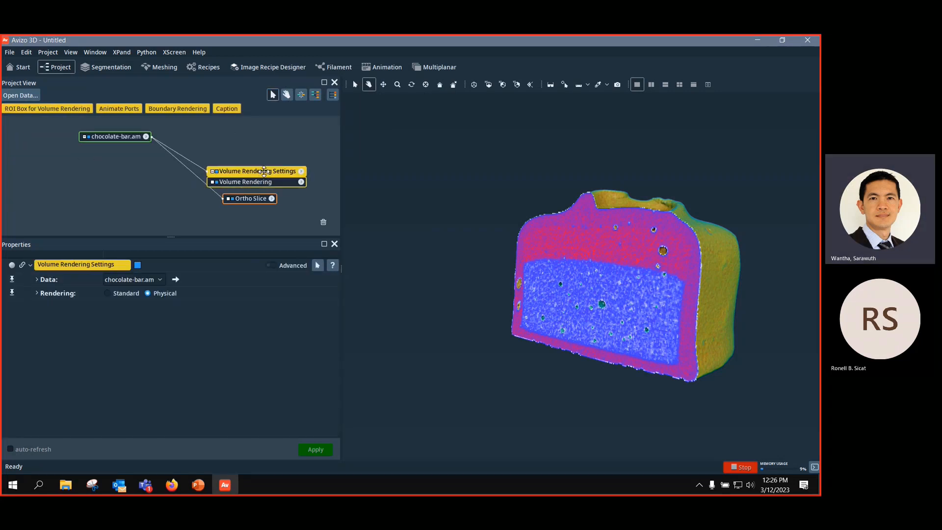
mouse_move(265, 172)
mouse_down()
mouse_move(252, 125)
mouse_move(256, 155)
mouse_up()
click(266, 165)
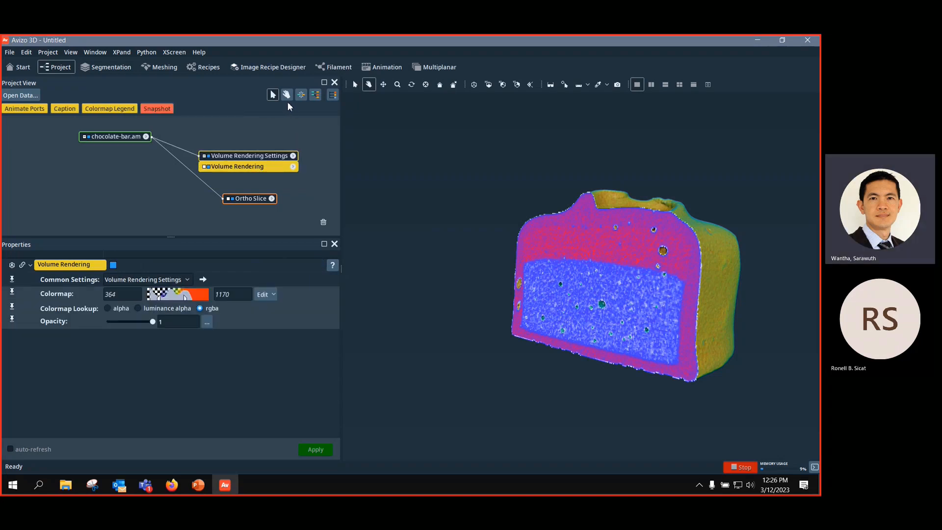
drag(256, 166, 259, 193)
Step: Return to select mode, spread the data and Volume Rendering modules apart, and enlarge the Project View area downward
click(273, 95)
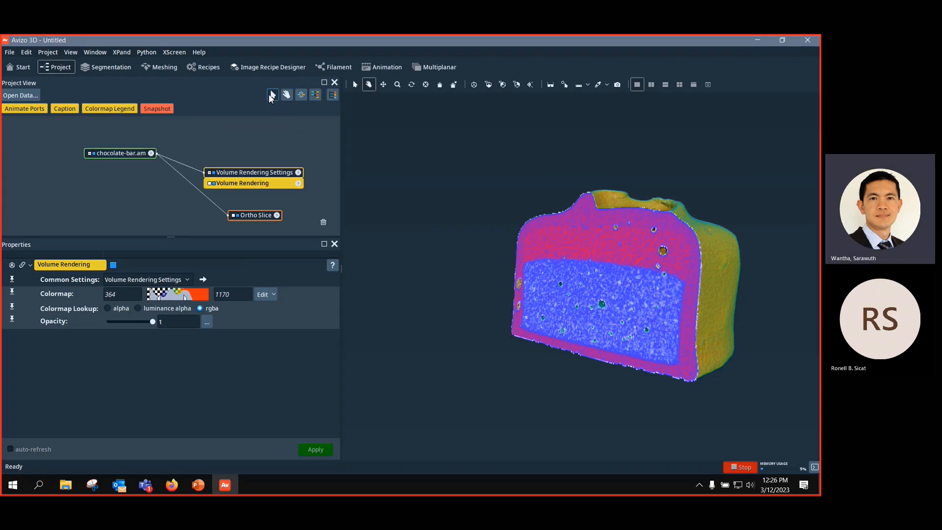
click(114, 154)
drag(114, 153, 91, 169)
drag(253, 172, 243, 145)
click(287, 94)
drag(166, 238, 171, 275)
drag(249, 153, 251, 166)
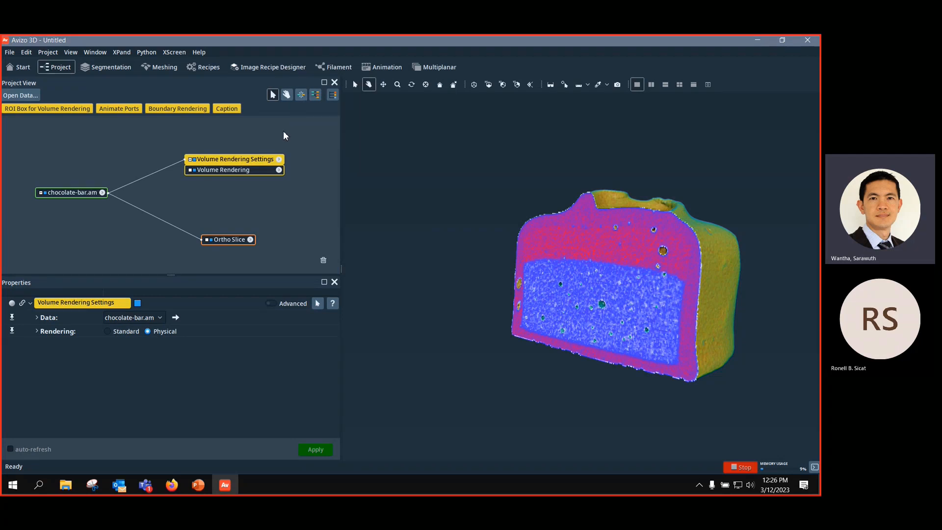
Step: Auto-arrange the project's modules, and switch the Project View to the tree view and back to the graph view
click(314, 98)
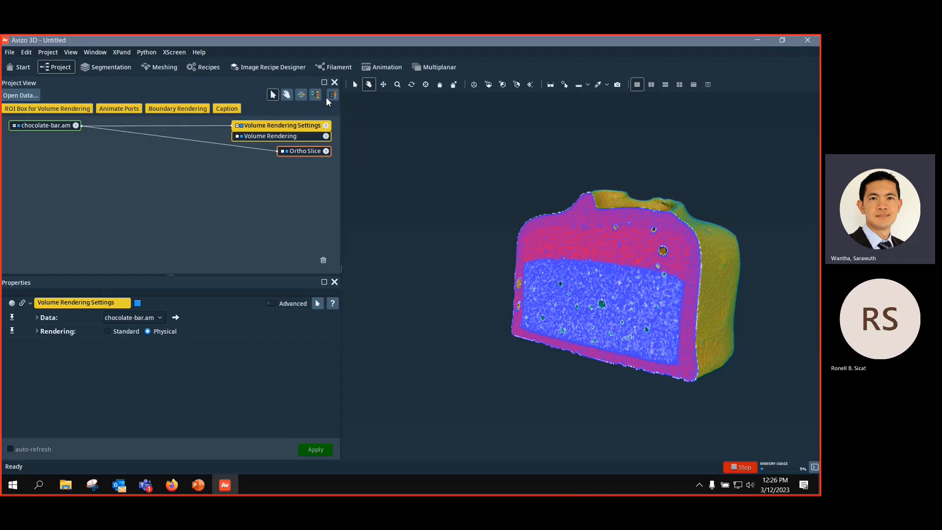
click(332, 96)
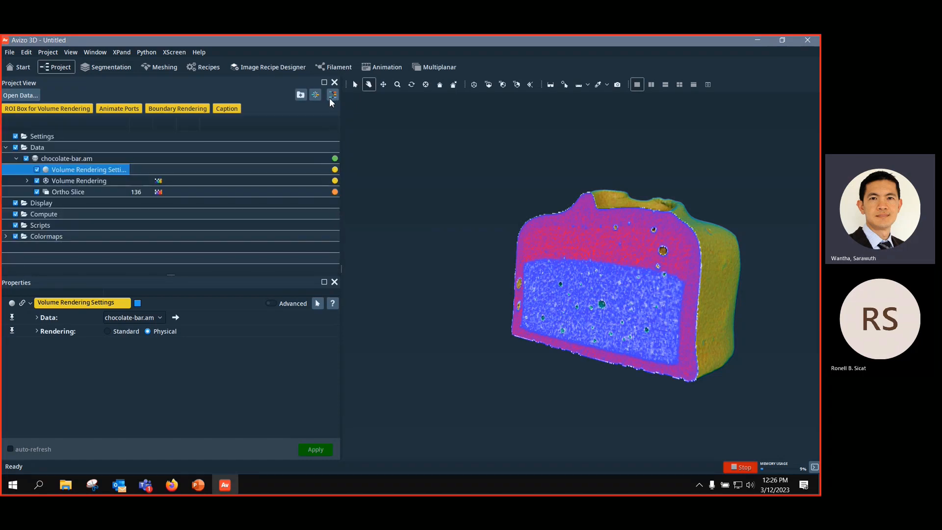
click(328, 98)
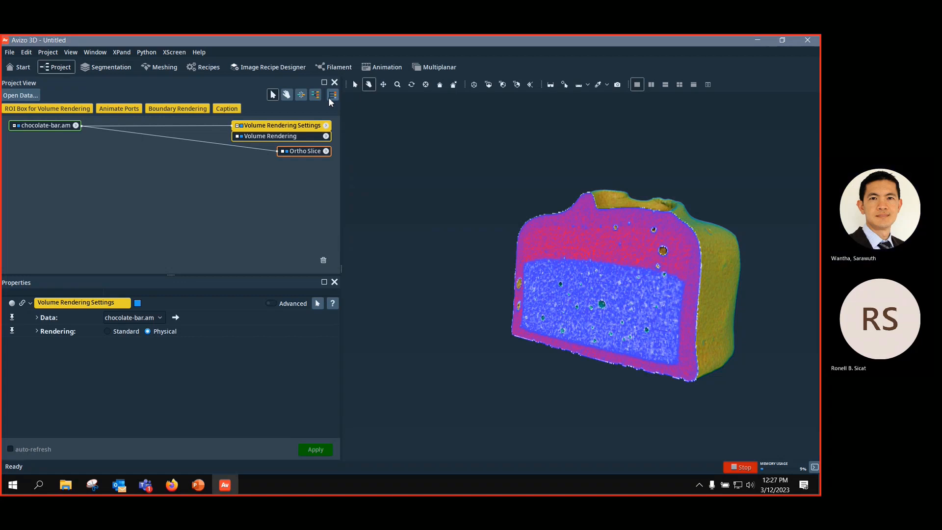
Step: Spread the three module groups into a fork around chocolate-bar.am, and toggle the Project View to the tree and back
drag(304, 151, 254, 227)
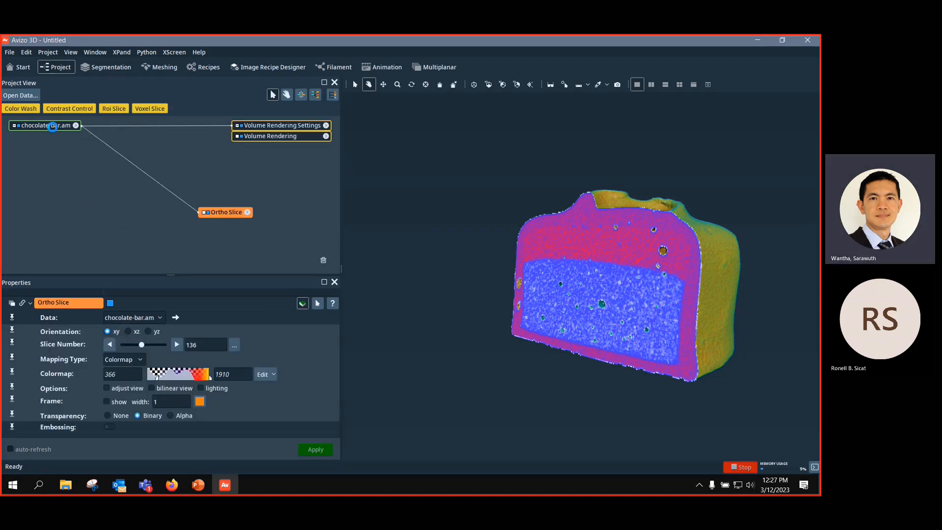
drag(70, 130, 80, 174)
drag(277, 126, 239, 125)
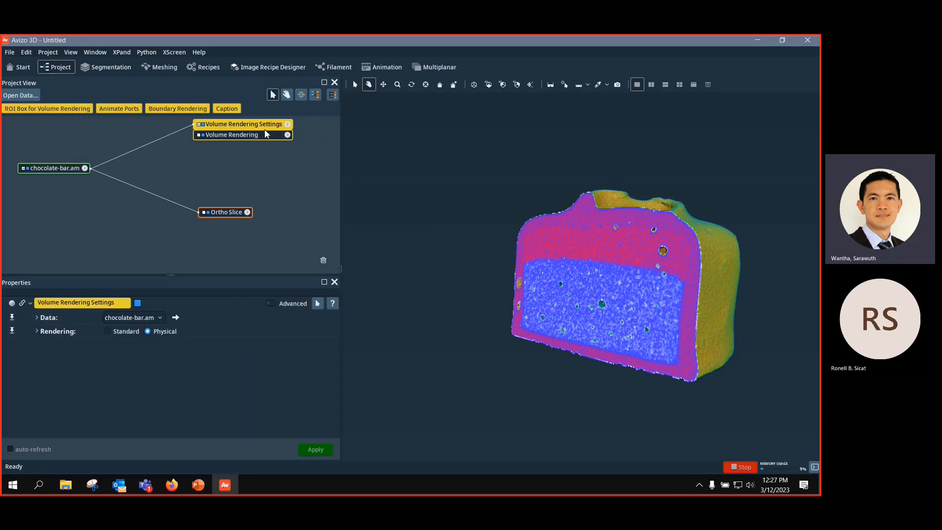
click(333, 95)
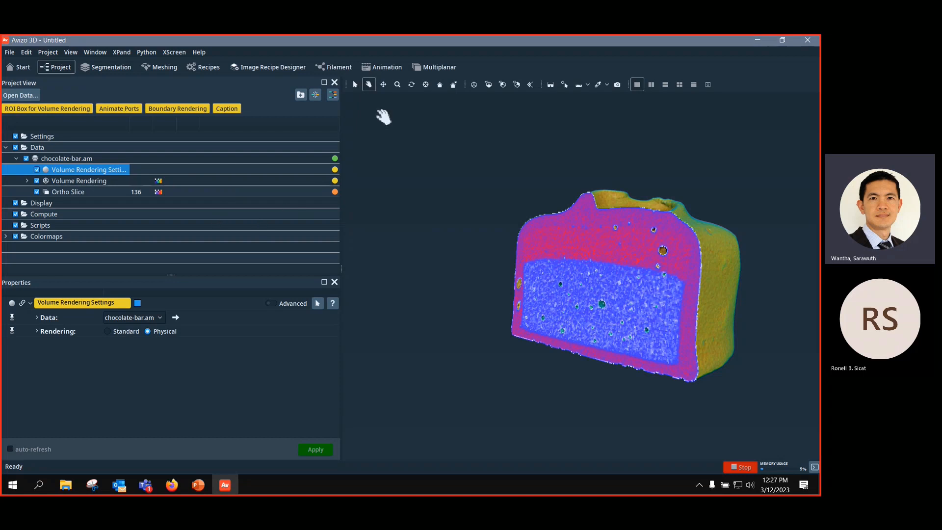
click(333, 96)
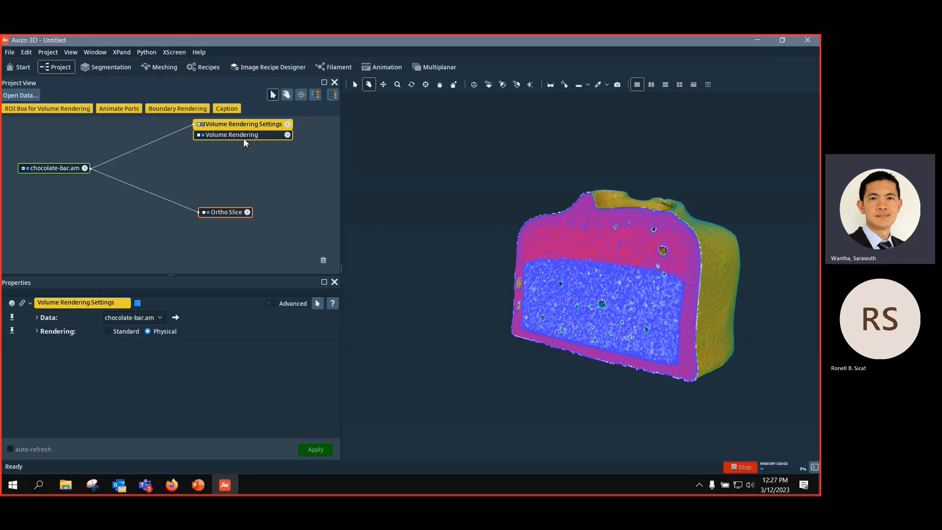
Step: Reposition the Volume Rendering, Ortho Slice and chocolate-bar.am modules, and rotate the 3D model to face the cut more directly
drag(244, 136, 241, 165)
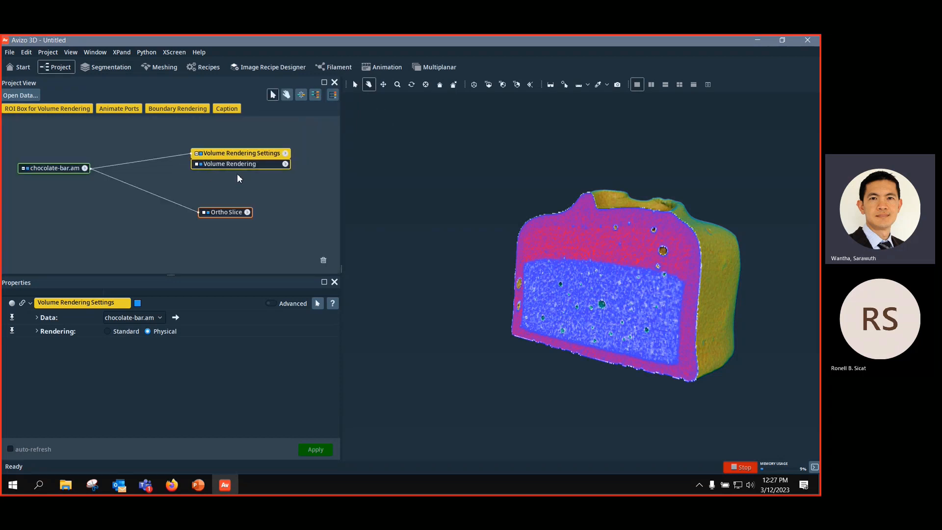
click(244, 215)
drag(237, 213, 238, 210)
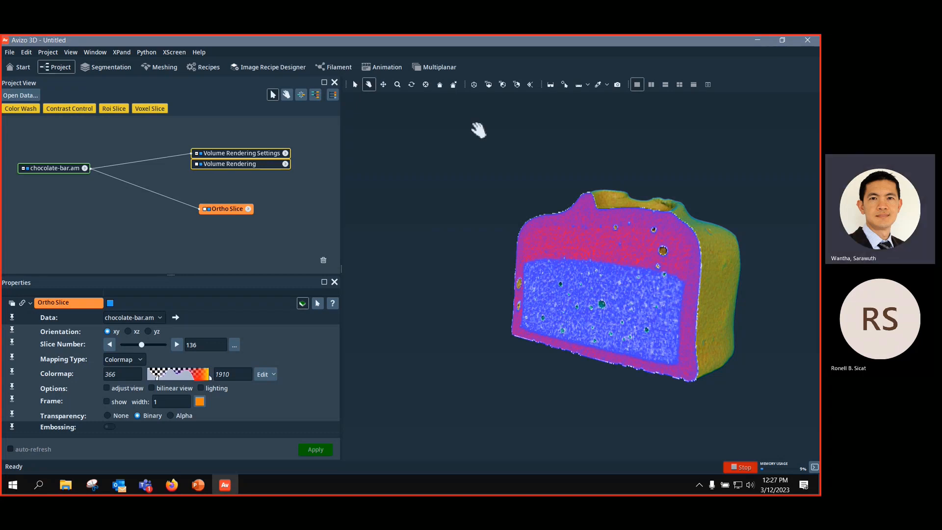
drag(57, 168, 67, 159)
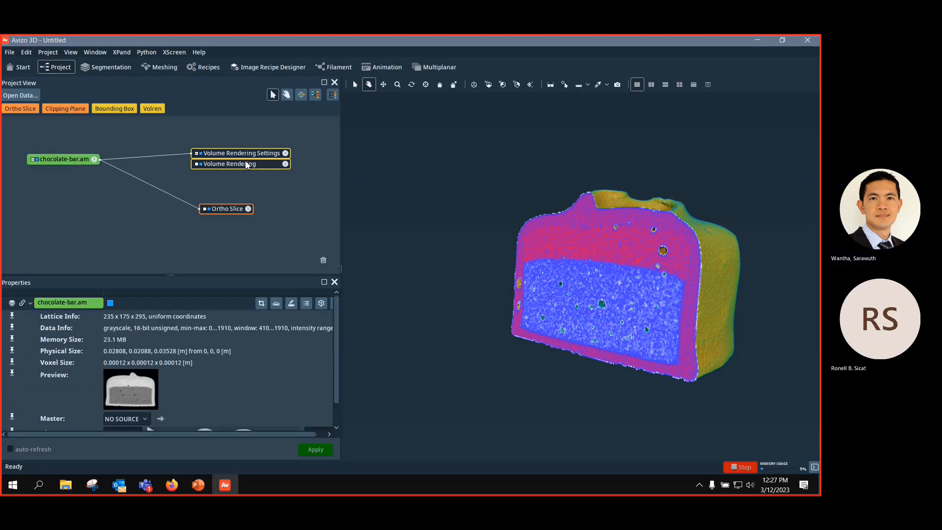
mouse_move(245, 154)
mouse_down()
mouse_move(217, 153)
mouse_move(238, 157)
mouse_up()
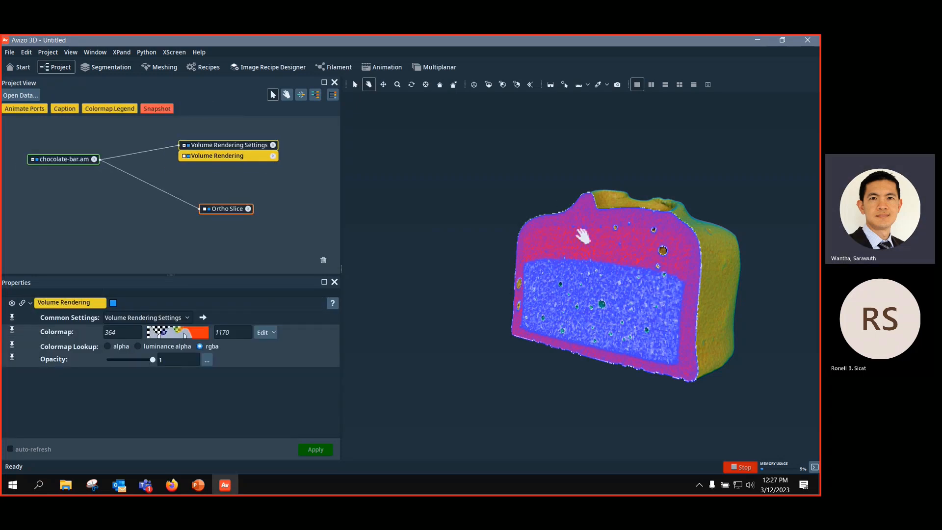
drag(584, 236, 636, 242)
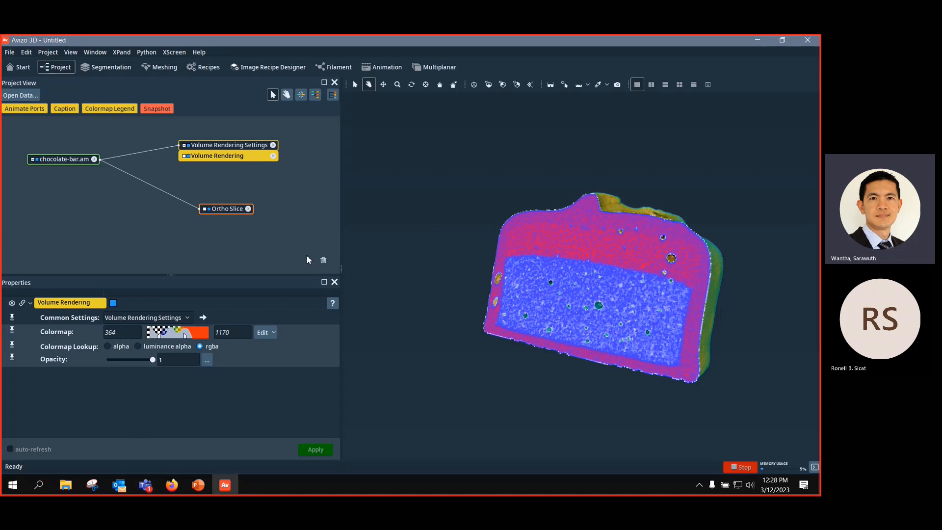
mouse_move(197, 487)
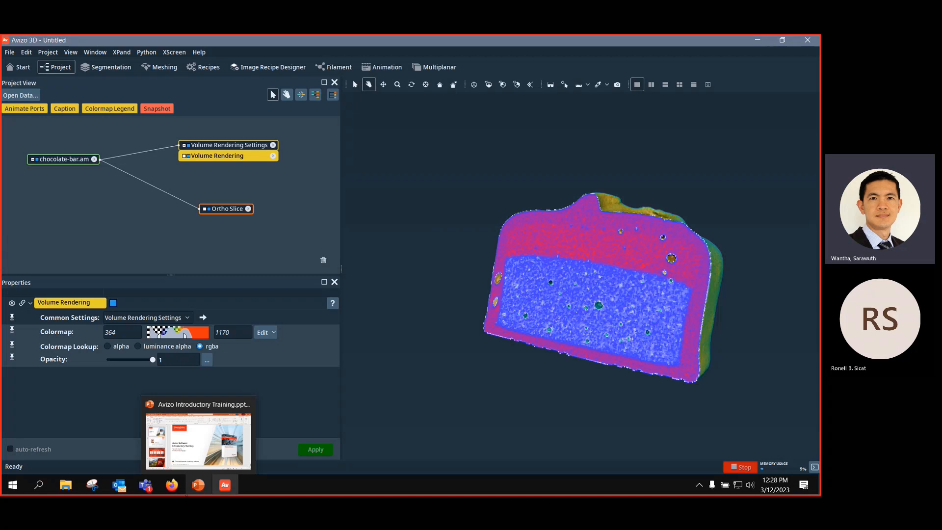
mouse_move(146, 483)
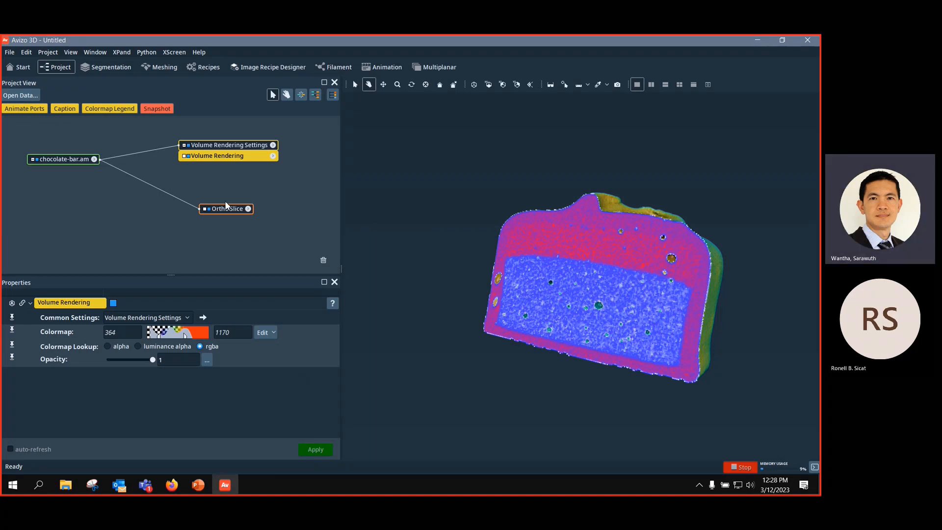
Step: Delete the Volume Rendering Settings, Volume Rendering and Ortho Slice modules from the project, keeping chocolate-bar.am
click(248, 215)
click(225, 205)
drag(225, 206, 208, 196)
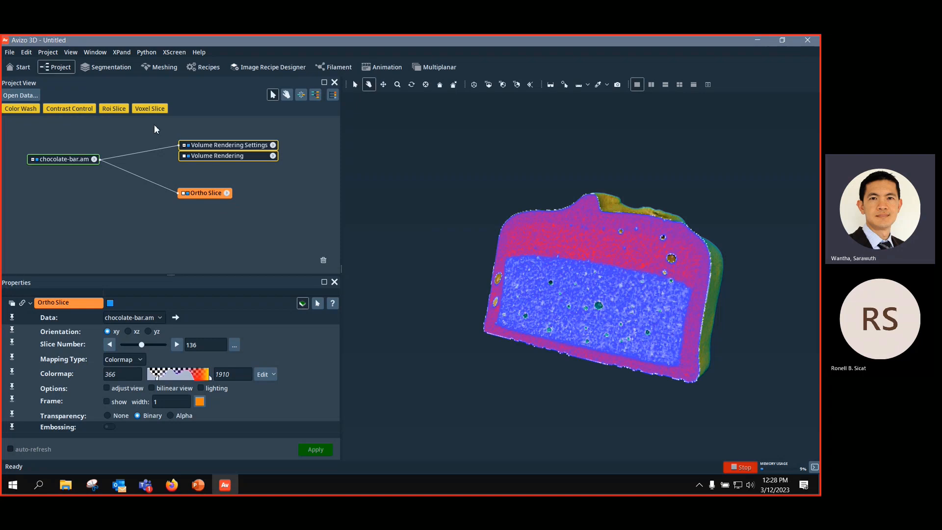
drag(154, 130, 310, 240)
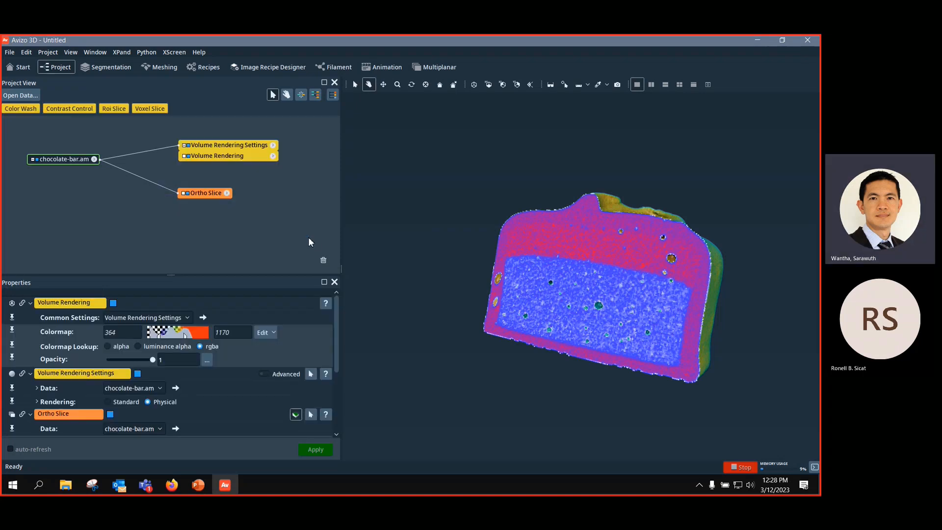
key(Delete)
Step: Attach a new Ortho Slice to chocolate-bar.am and align its module level with the data module
click(76, 160)
mouse_move(75, 161)
mouse_down()
mouse_move(69, 146)
mouse_move(65, 152)
mouse_up()
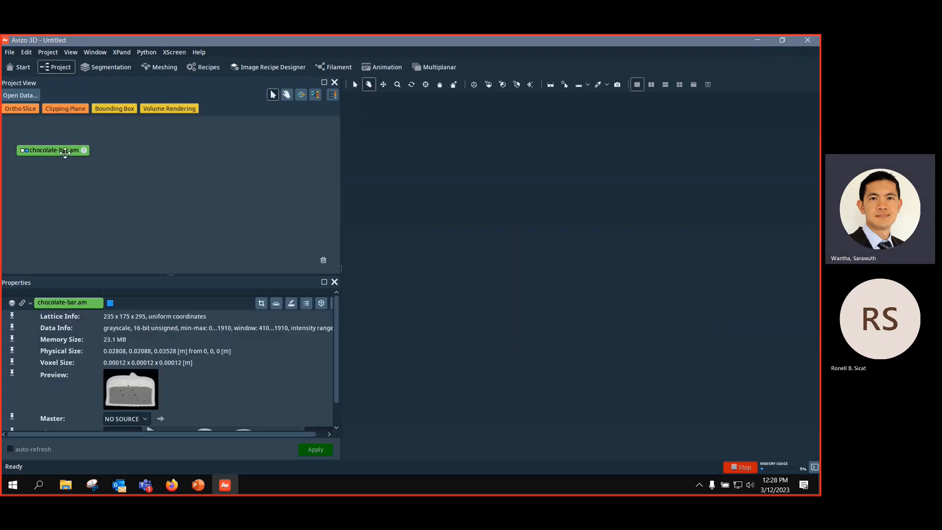
click(19, 109)
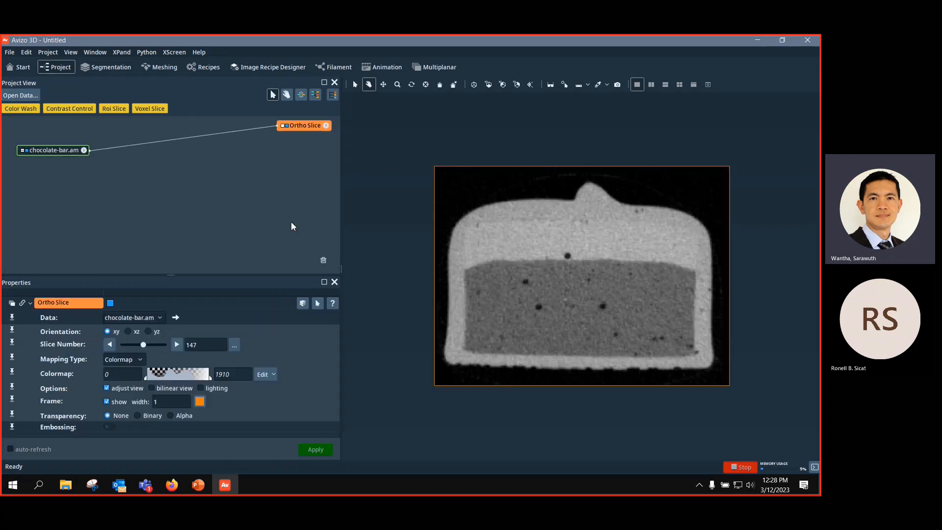
scroll(579, 298, up, 2)
scroll(518, 286, up, 1)
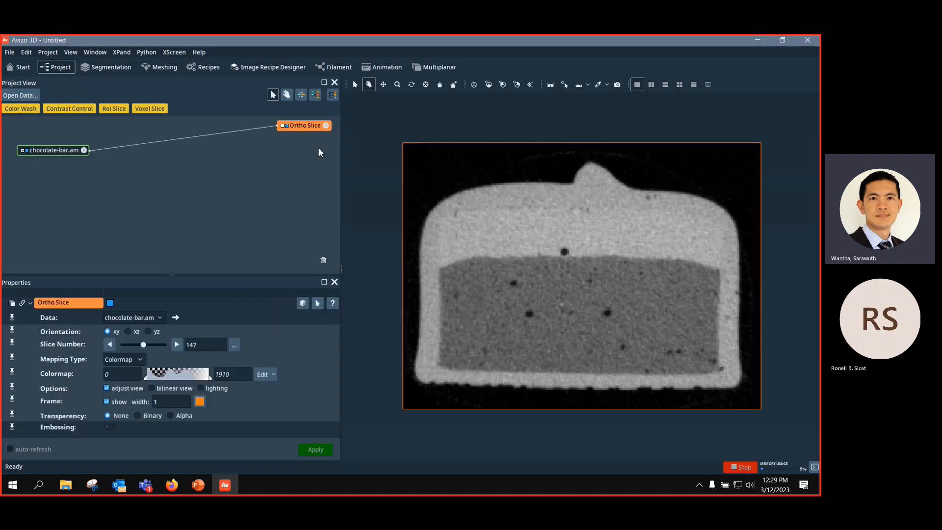
click(307, 127)
drag(305, 127, 295, 157)
Step: Examine the pixel noise in the chocolate coating and filling on the Ortho Slice at close range
right_drag(558, 293, 601, 343)
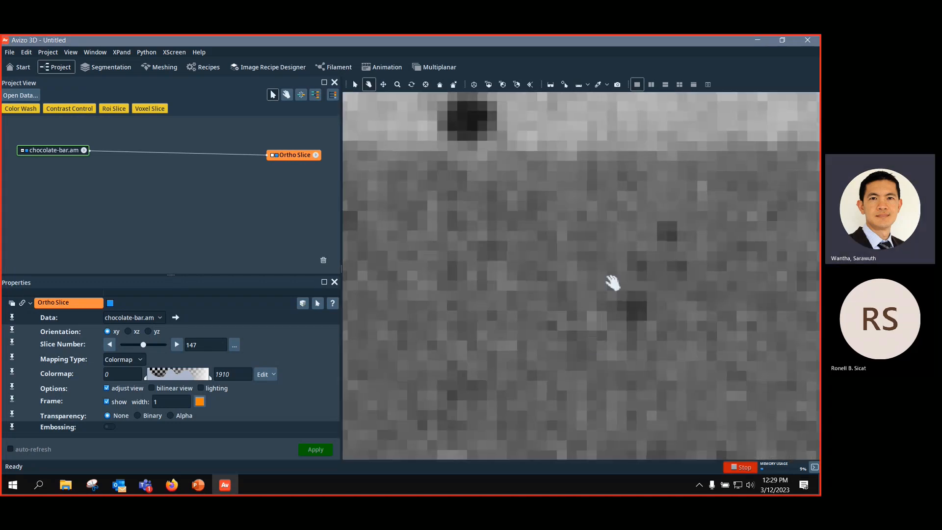
middle_drag(612, 284, 606, 320)
mouse_move(606, 320)
right_down()
mouse_move(599, 332)
mouse_move(611, 311)
right_up()
middle_drag(605, 293, 593, 348)
mouse_move(593, 348)
right_down()
mouse_move(583, 398)
mouse_move(603, 327)
mouse_move(601, 361)
right_up()
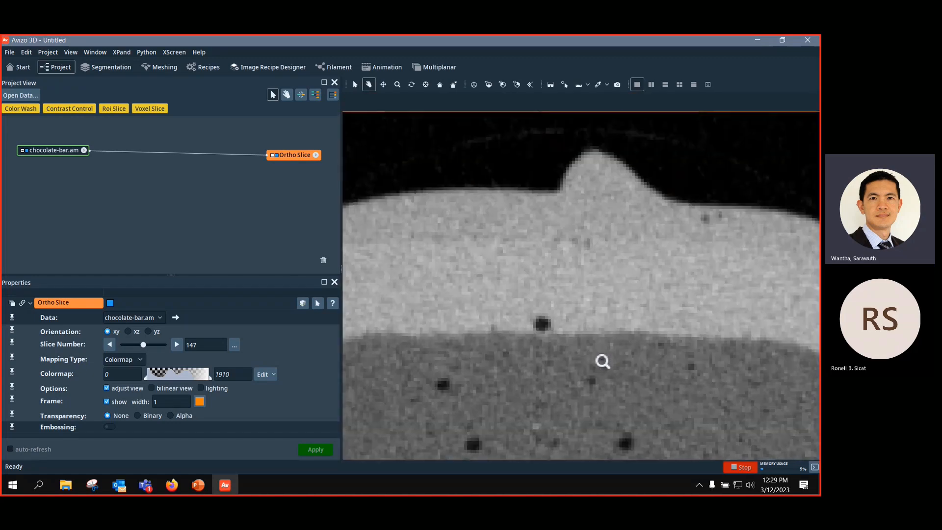
middle_drag(602, 362, 608, 250)
right_drag(611, 309, 598, 278)
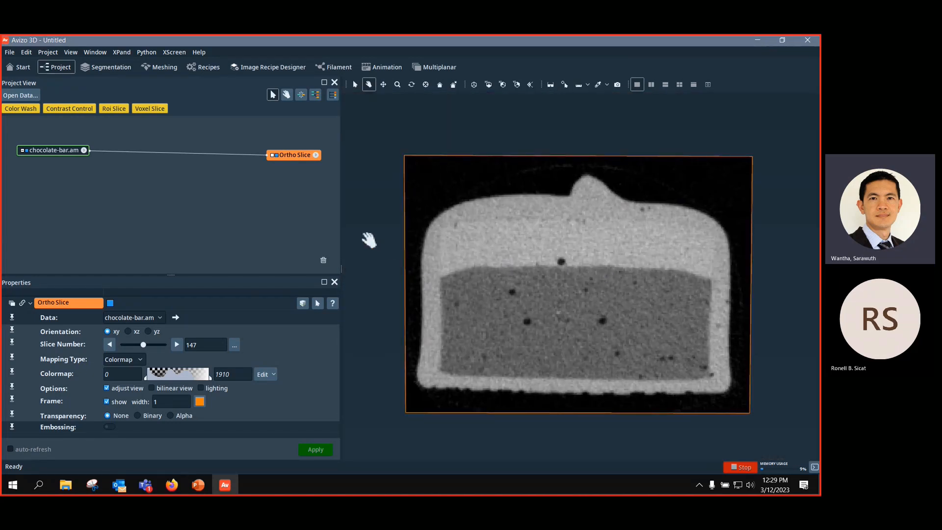
drag(295, 156, 298, 149)
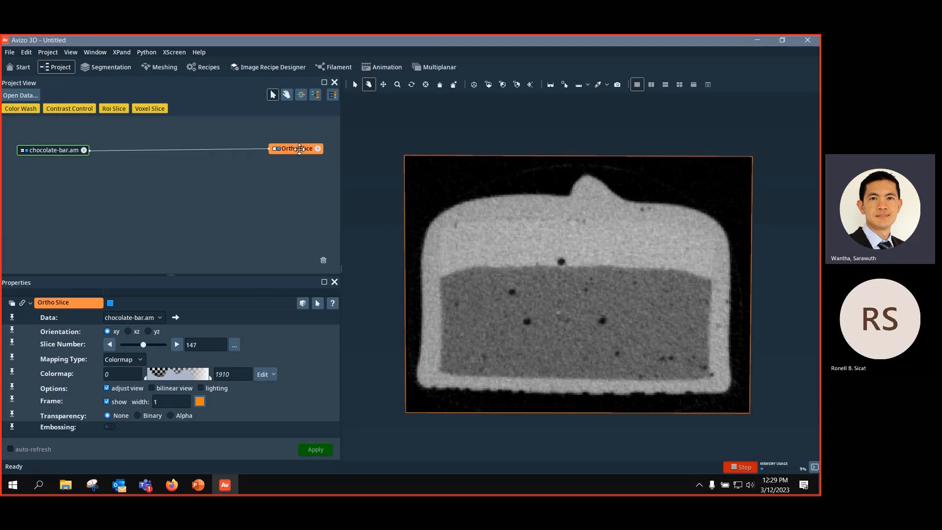
click(67, 152)
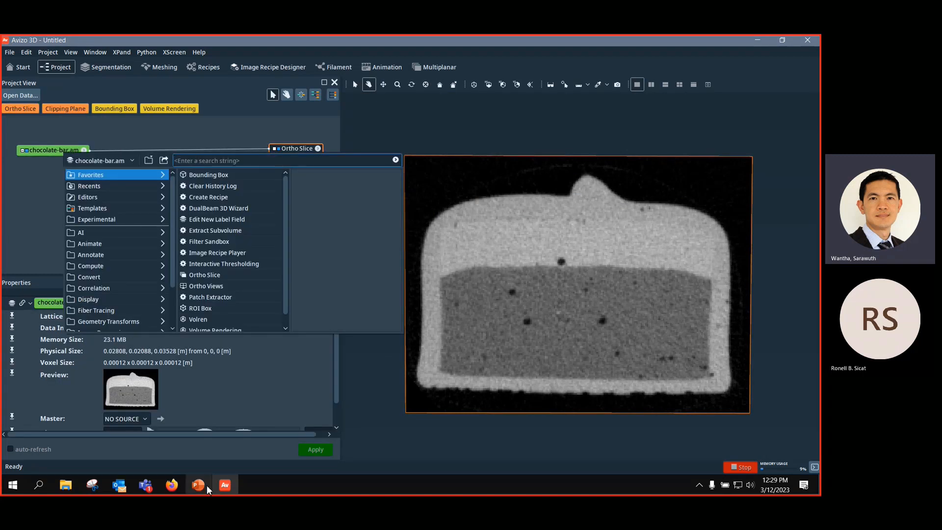
text(me)
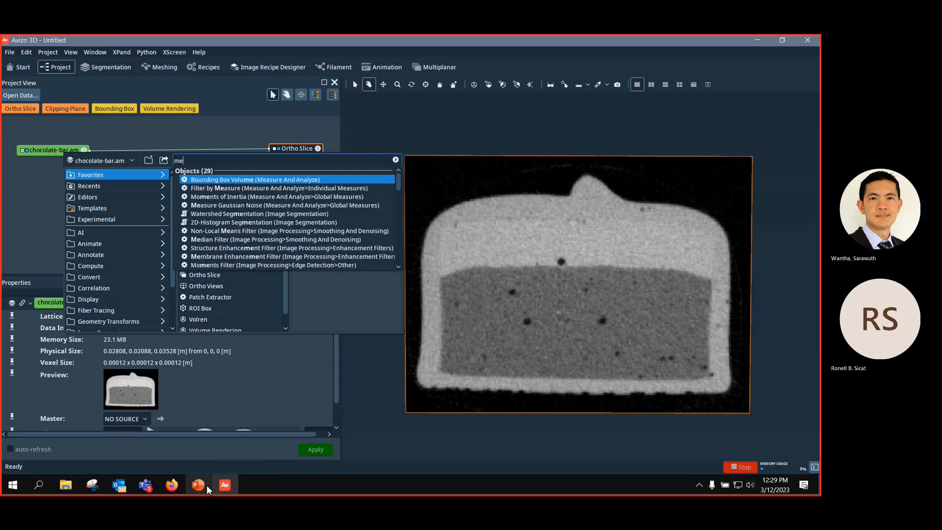
text(d)
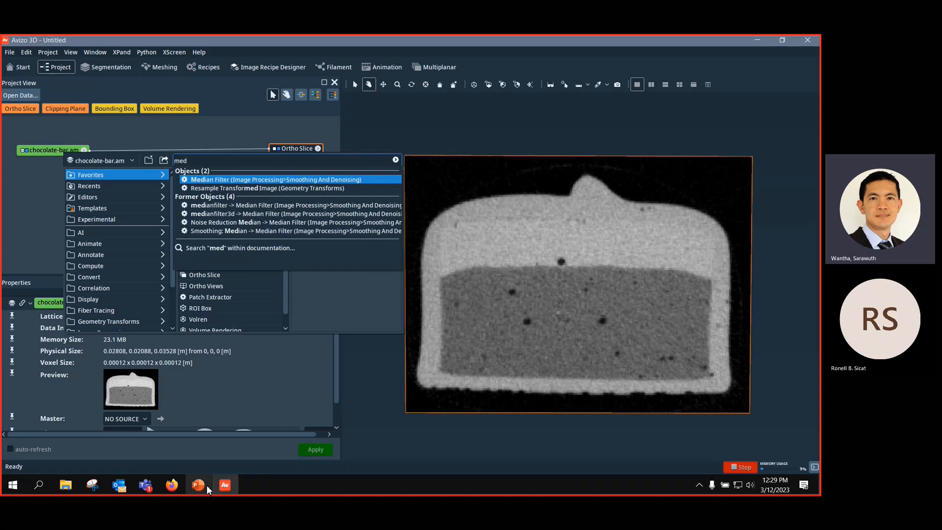
click(571, 278)
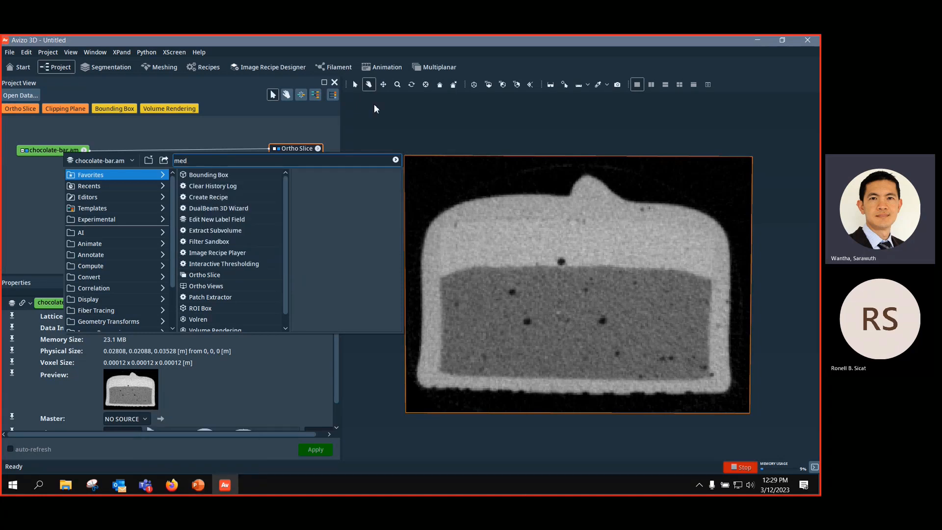
click(426, 133)
Step: Attach a Median Filter to chocolate-bar.am and place its module below the Ortho Slice connection
scroll(484, 249, up, 10)
drag(429, 134, 543, 248)
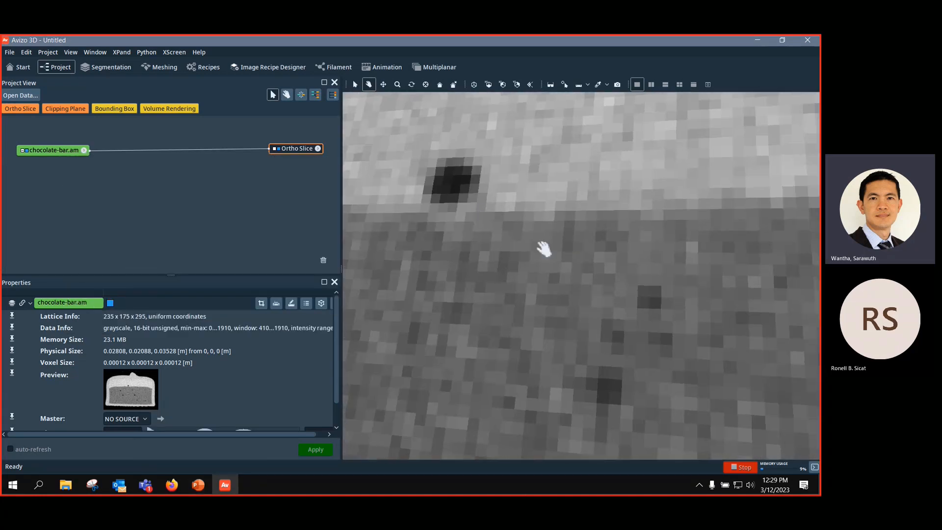
ctrl+middle_drag(544, 249, 570, 230)
right_click(70, 156)
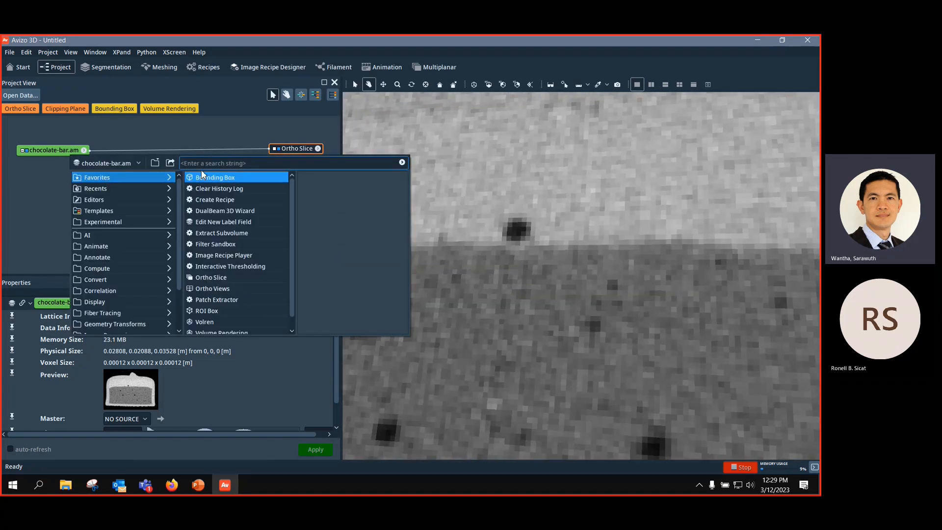
text(medi)
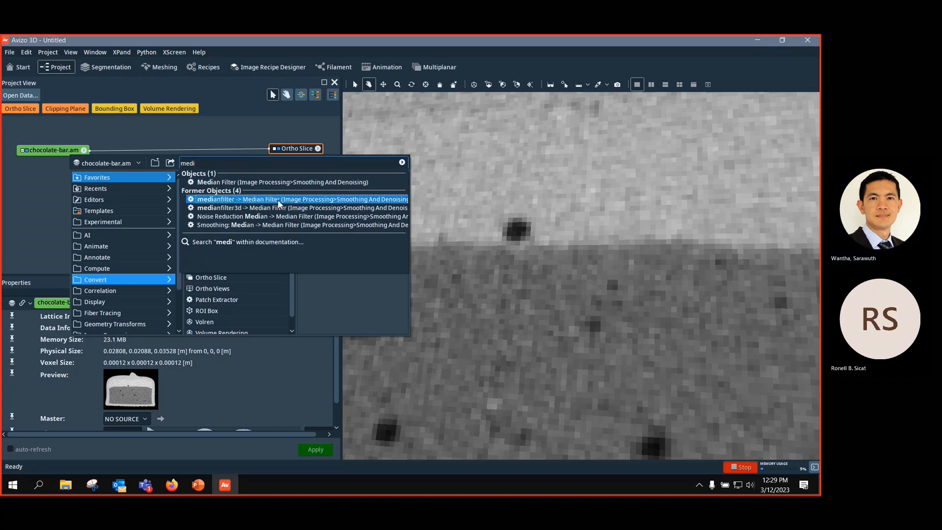
click(278, 183)
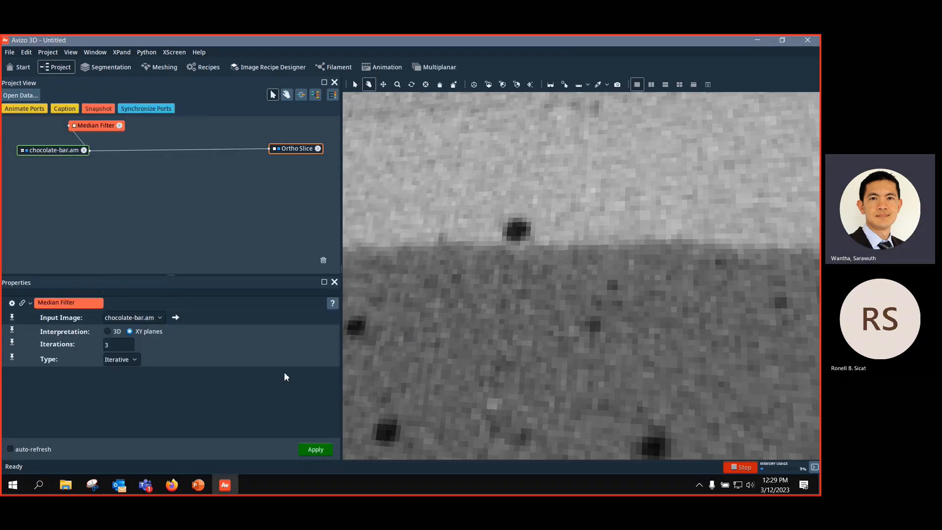
drag(92, 126, 153, 180)
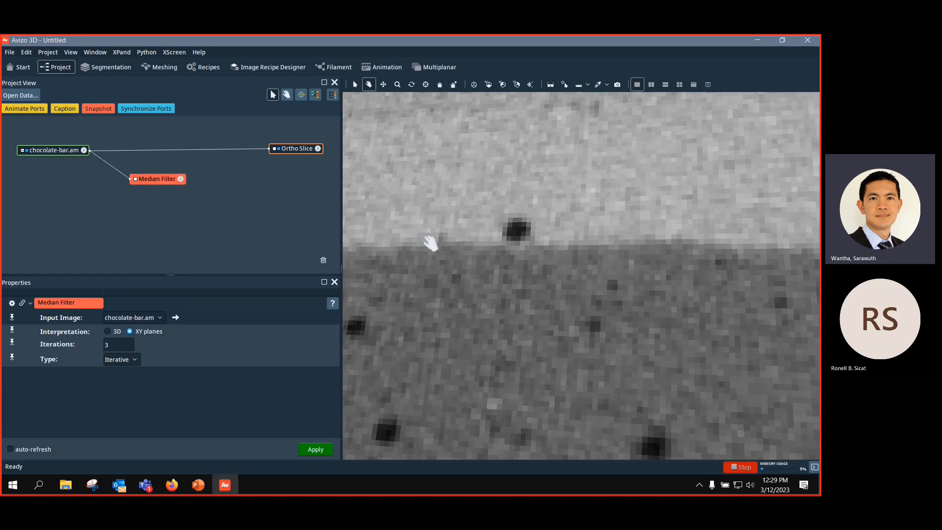
Step: Set the Median Filter's interpretation to 3D and read its help pages on the neighborhood connectivity types
scroll(437, 230, down, 5)
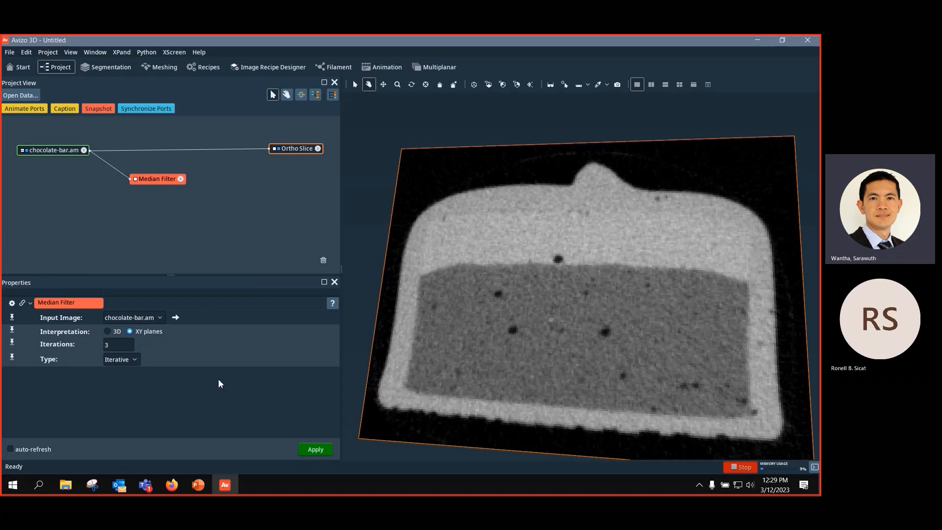
click(107, 331)
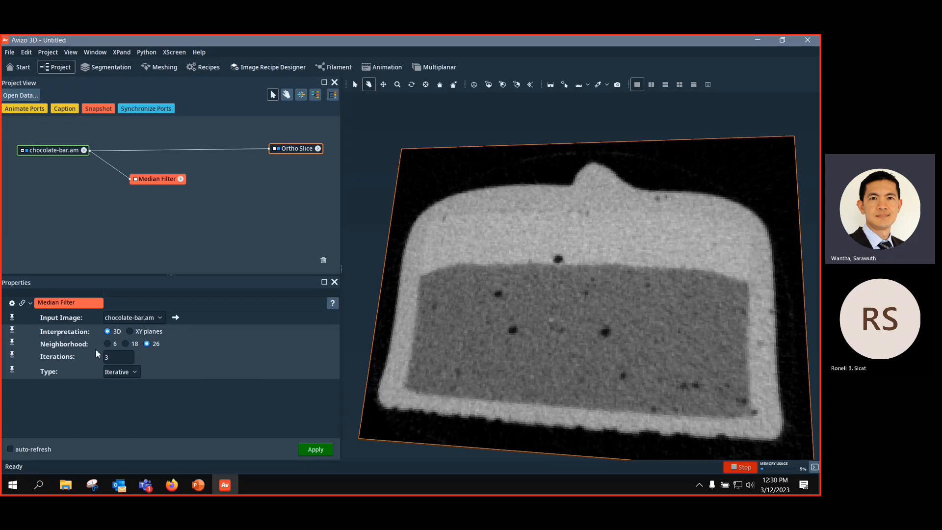
click(332, 305)
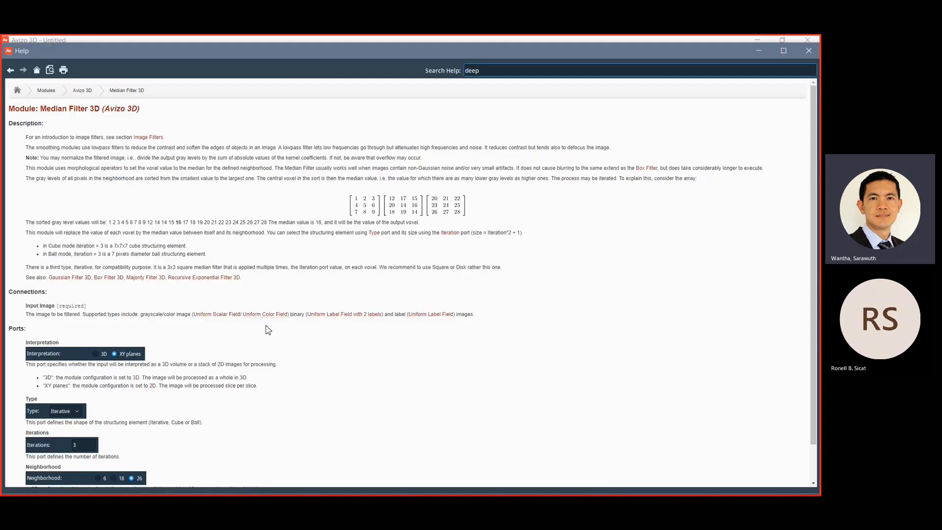
scroll(295, 334, down, 1)
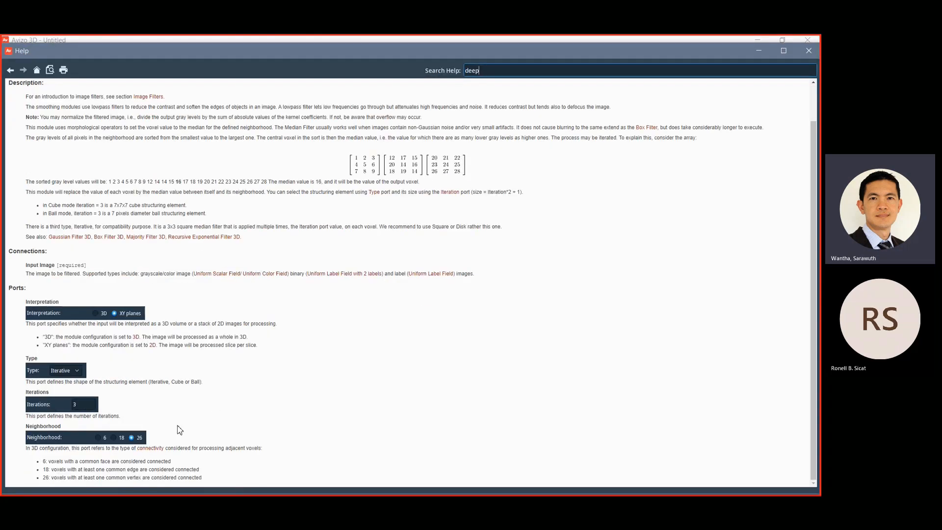
click(158, 448)
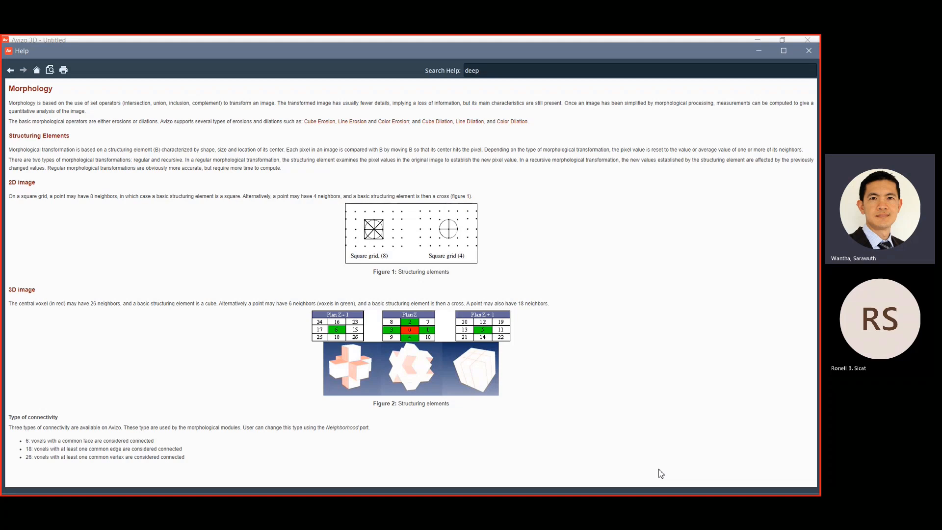
click(809, 51)
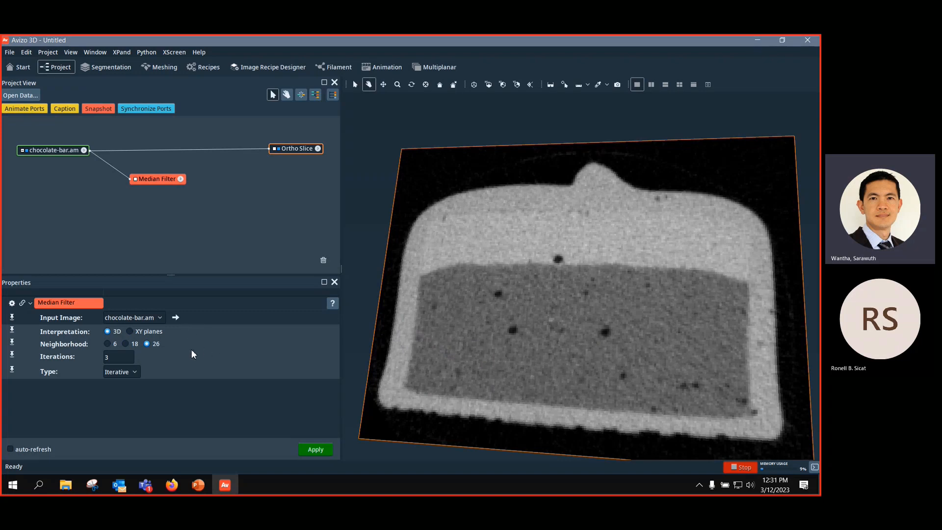
Step: Run the Median Filter on chocolate-bar.am with 5 iterations
double_click(123, 357)
text(5)
click(321, 450)
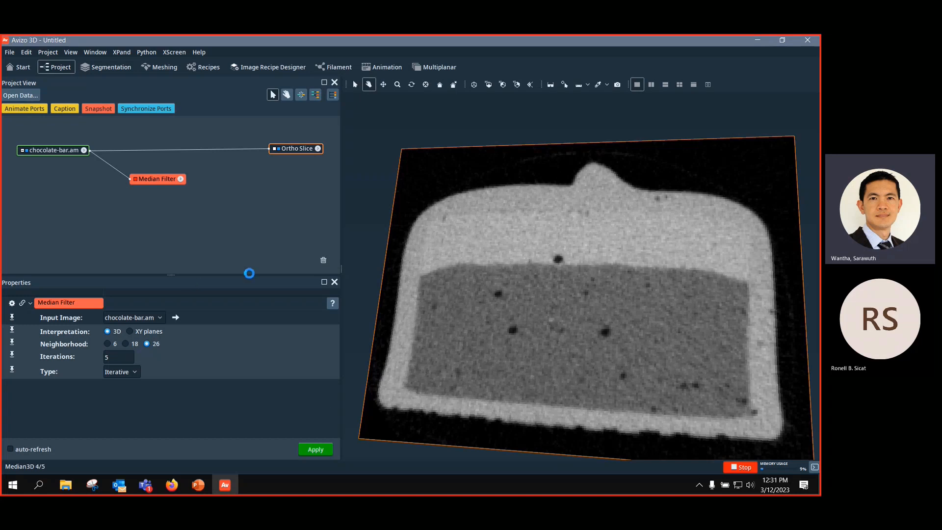
Step: Place the filtered dataset below chocolate-bar.am and reconnect the existing Ortho Slice to the original chocolate-bar.am
drag(113, 150, 192, 152)
drag(279, 197, 68, 179)
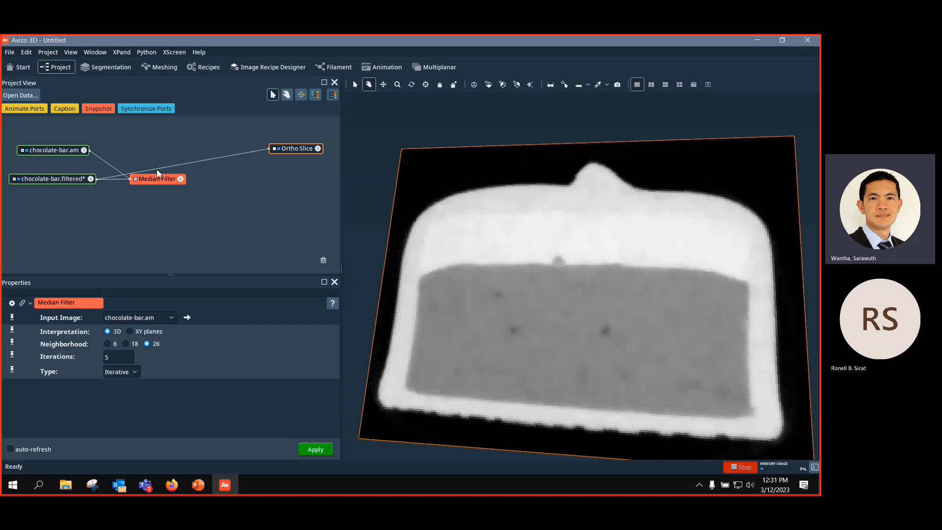
drag(166, 168, 105, 153)
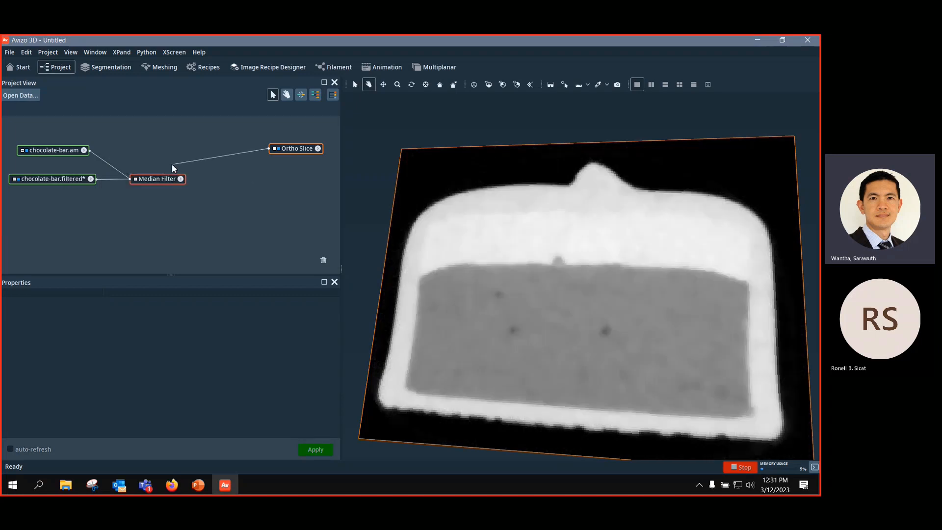
drag(172, 164, 57, 147)
Step: Attach a second Ortho Slice to chocolate-bar.filtered and show it only in the second of two side-by-side viewers
click(64, 177)
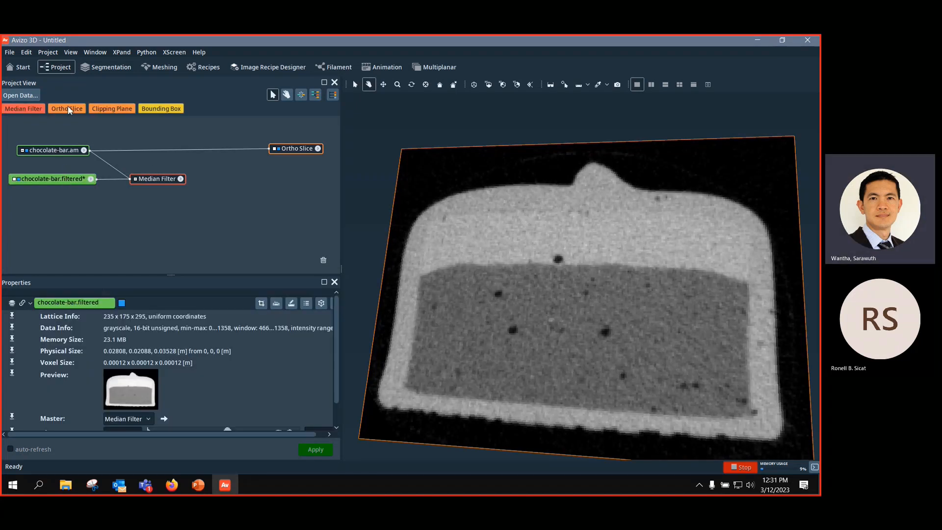
click(67, 109)
click(652, 85)
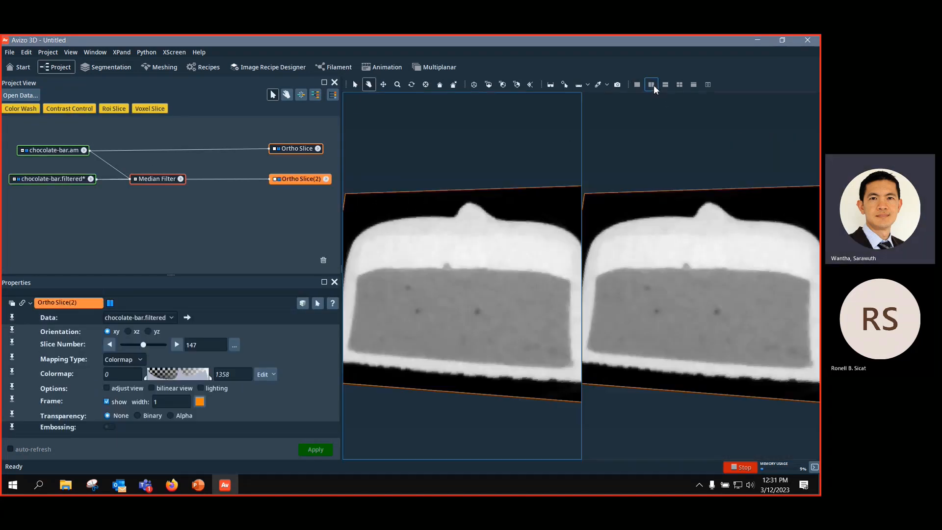
drag(301, 174, 300, 179)
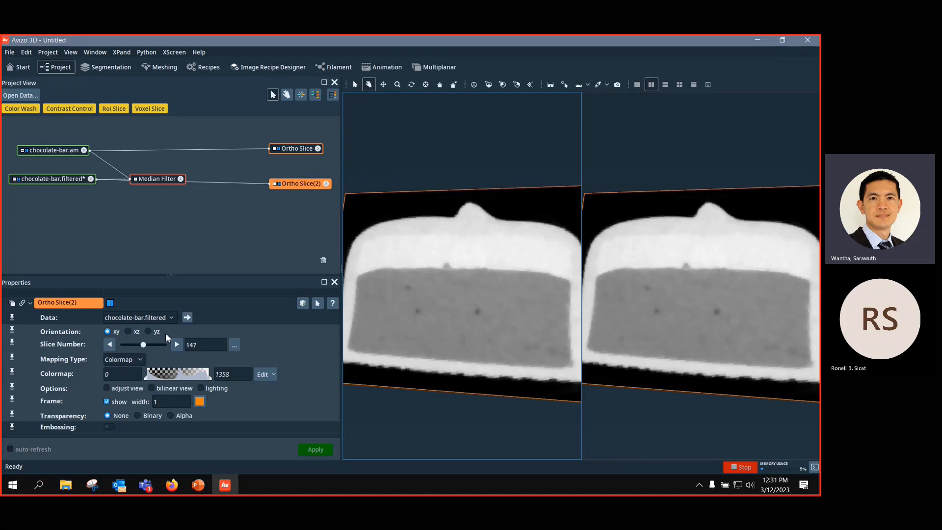
click(111, 303)
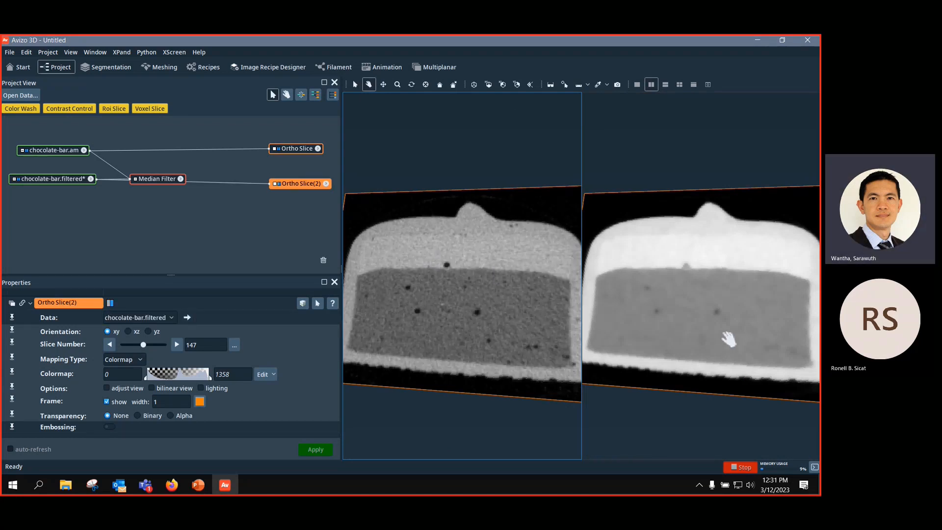
Step: Compare the noise, pores and layer edges of the original and filtered slices at several zoom levels
scroll(725, 336, up, 6)
scroll(678, 331, down, 5)
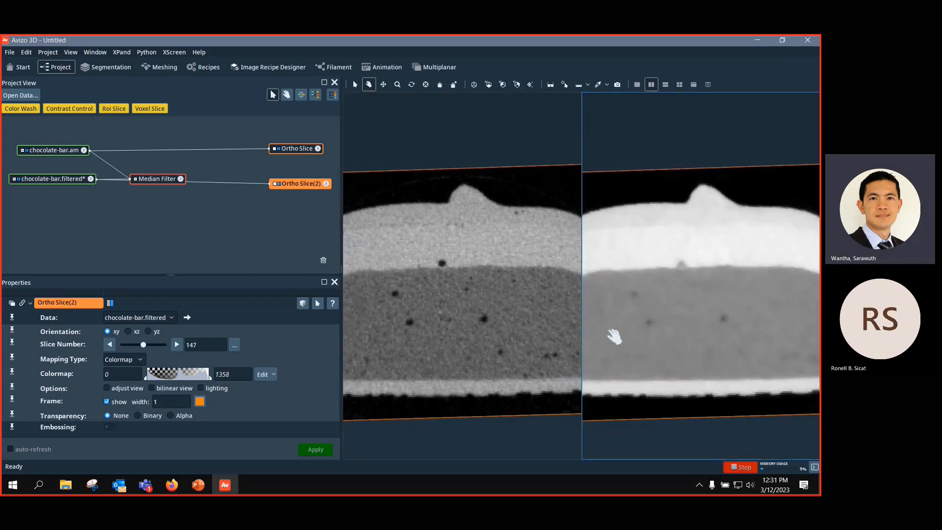
scroll(572, 323, up, 4)
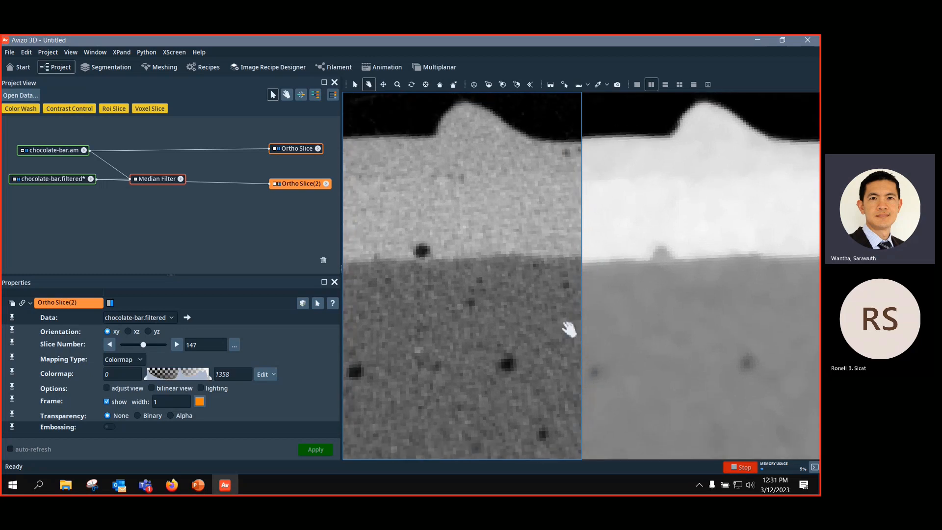
scroll(726, 273, up, 5)
scroll(739, 295, down, 6)
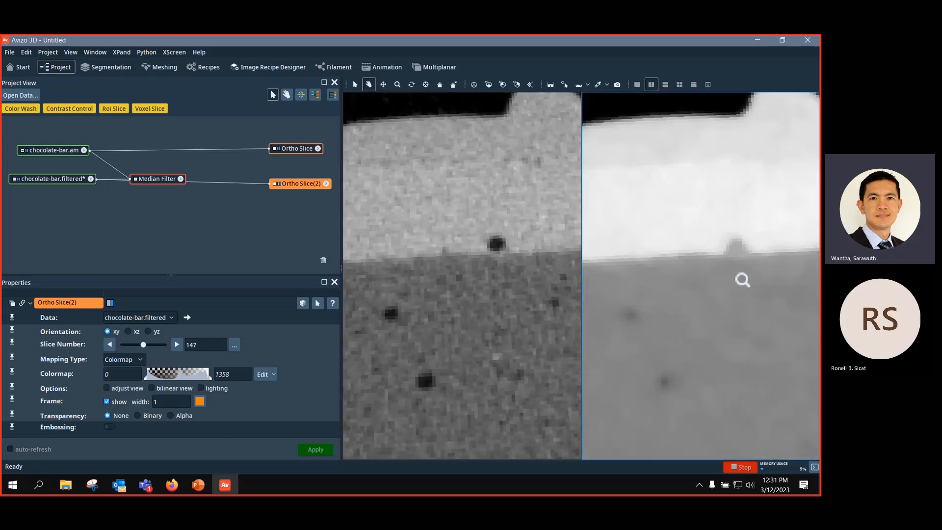
scroll(742, 275, up, 4)
scroll(742, 282, down, 2)
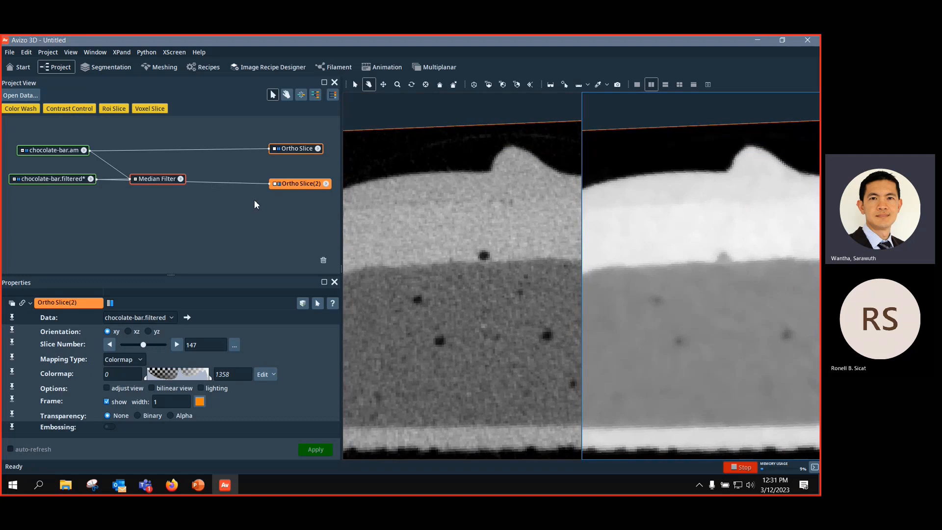
Step: Remove the filtered dataset, Median Filter and Ortho Slice from the project without saving, and return to a single viewer
click(43, 176)
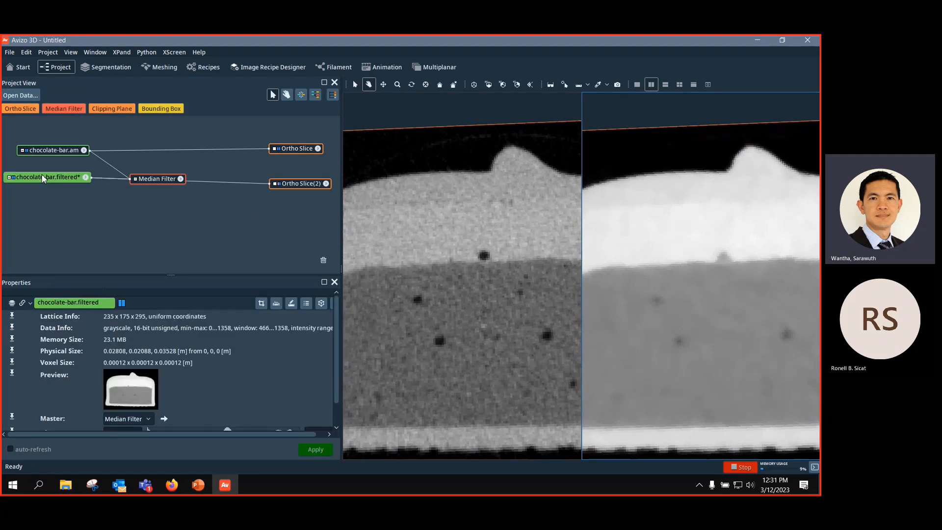
key(Delete)
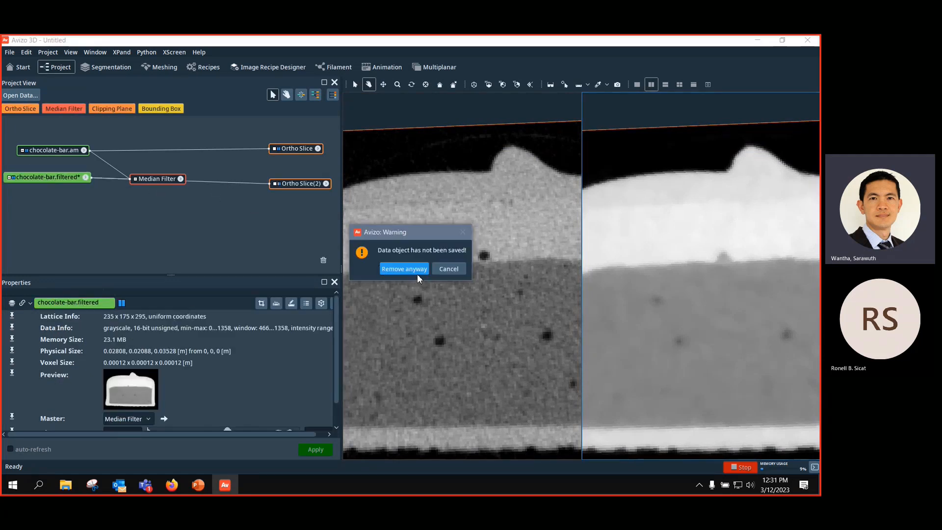
click(417, 273)
click(164, 180)
key(Delete)
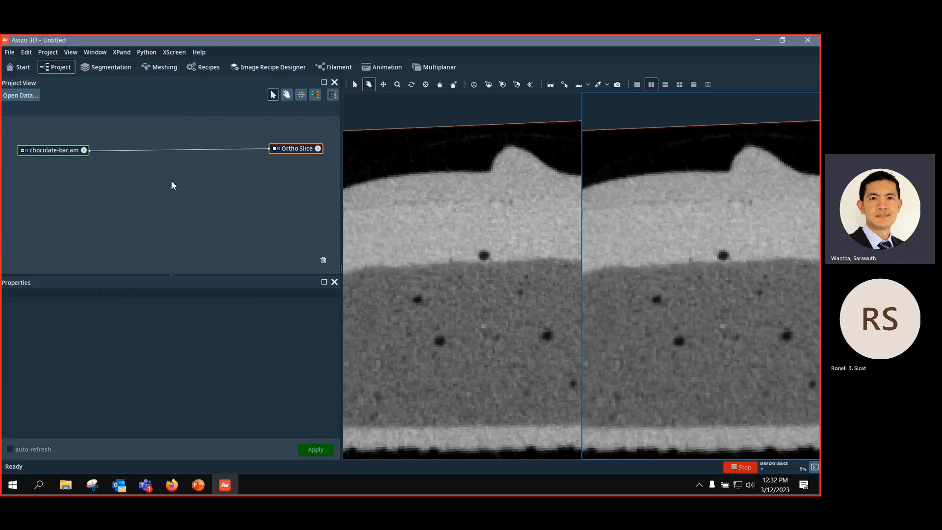
click(296, 149)
key(Delete)
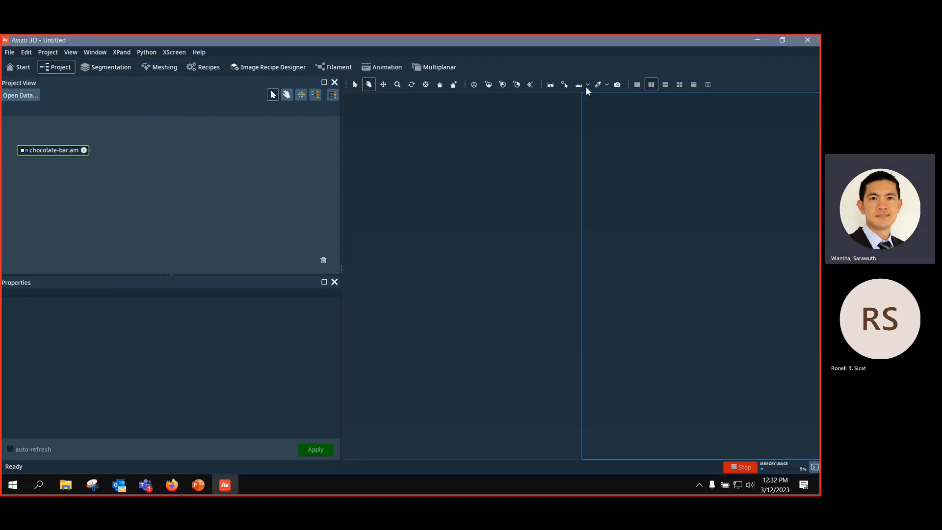
click(636, 84)
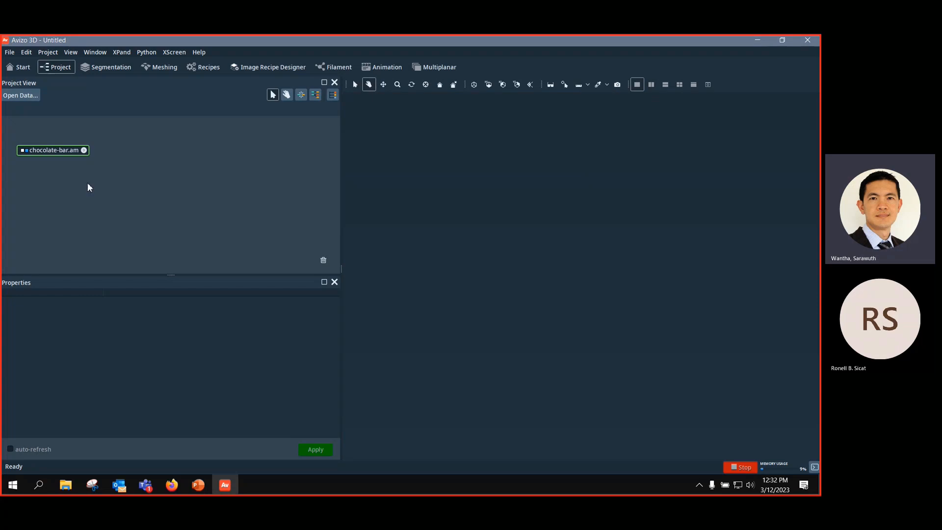
Step: Attach a Filter Sandbox to chocolate-bar.am and move its module beside the dataset
right_click(68, 150)
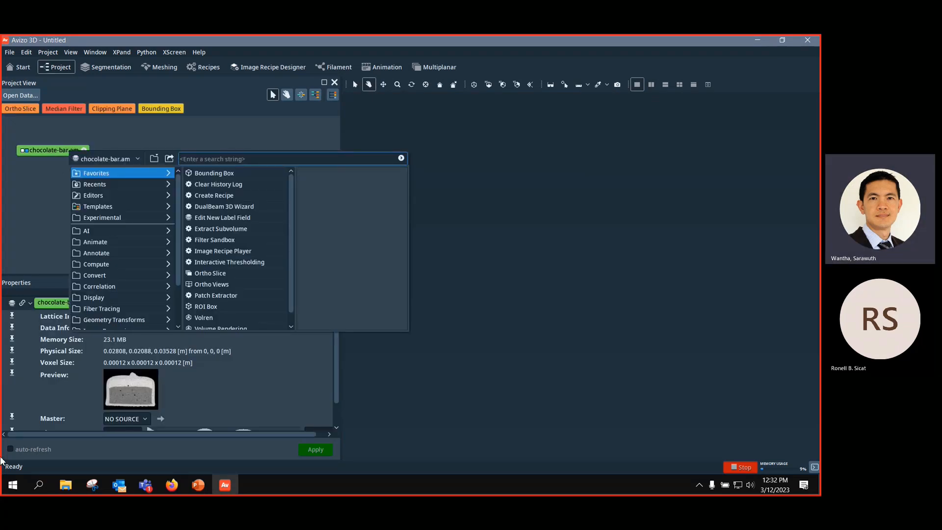
text(filter)
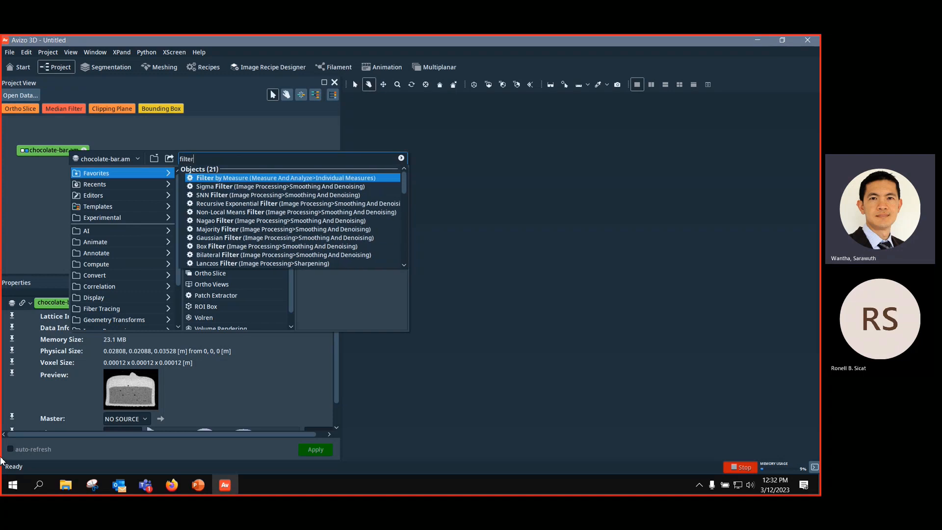
text( sand)
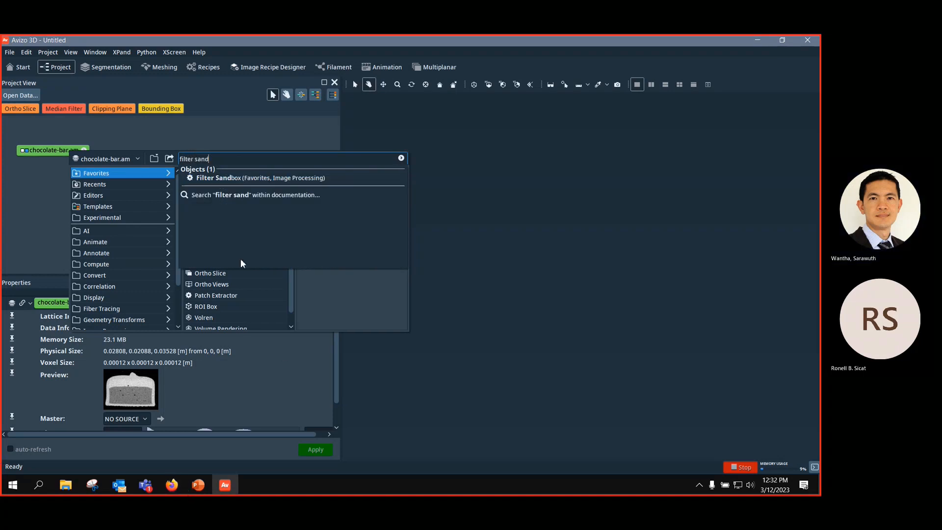
click(240, 179)
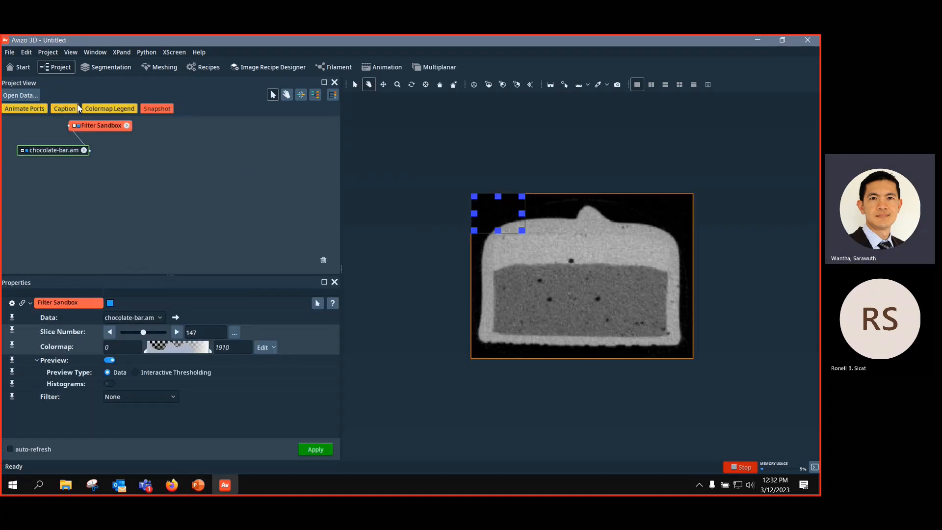
drag(111, 126, 176, 143)
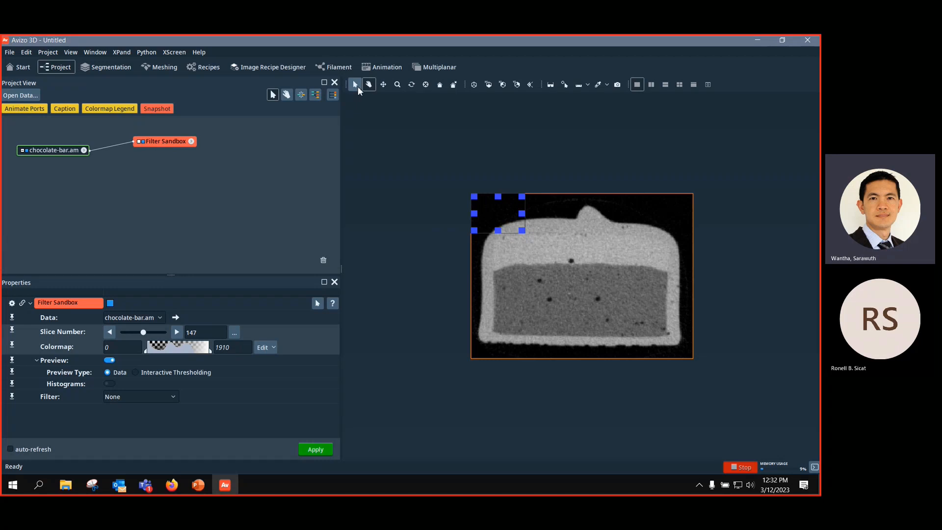
Step: Resize the Filter Sandbox preview region to span part of the chocolate coating and the filling
click(357, 86)
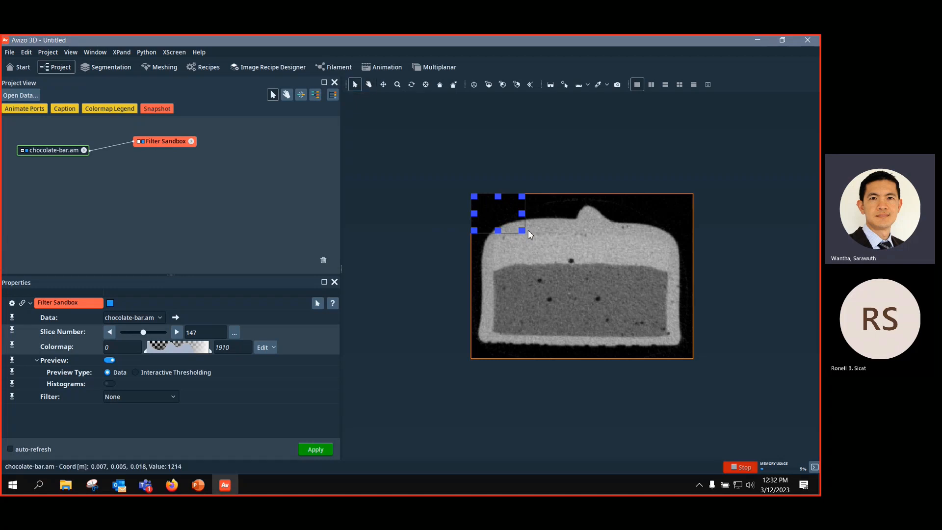
drag(522, 230, 586, 279)
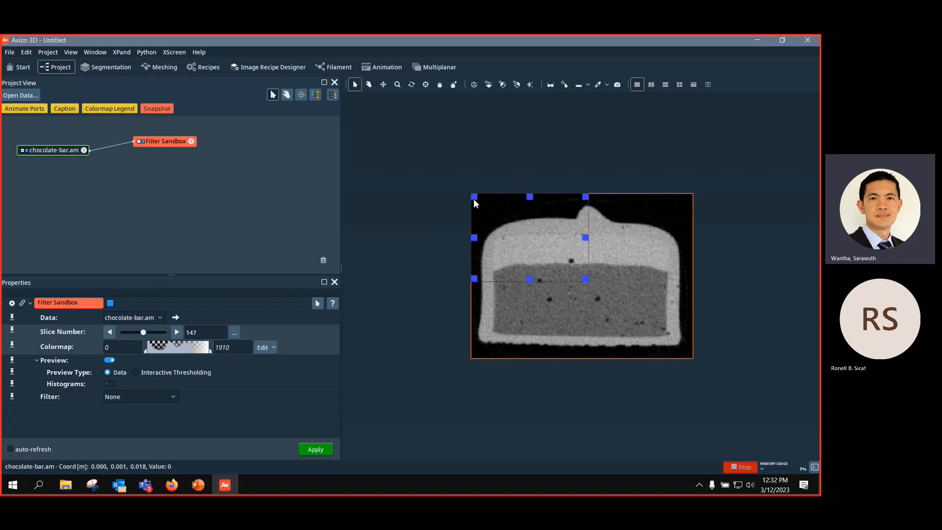
drag(475, 199, 499, 216)
drag(586, 279, 583, 315)
click(369, 84)
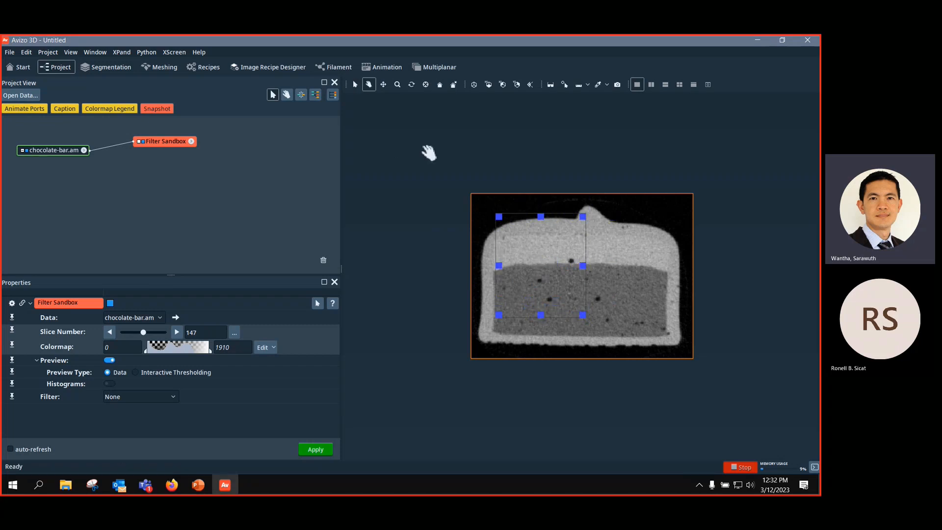
Step: Set the Filter Sandbox colormap range to 13–1426 to brighten the chocolate-bar slice
scroll(581, 286, up, 5)
scroll(585, 273, down, 3)
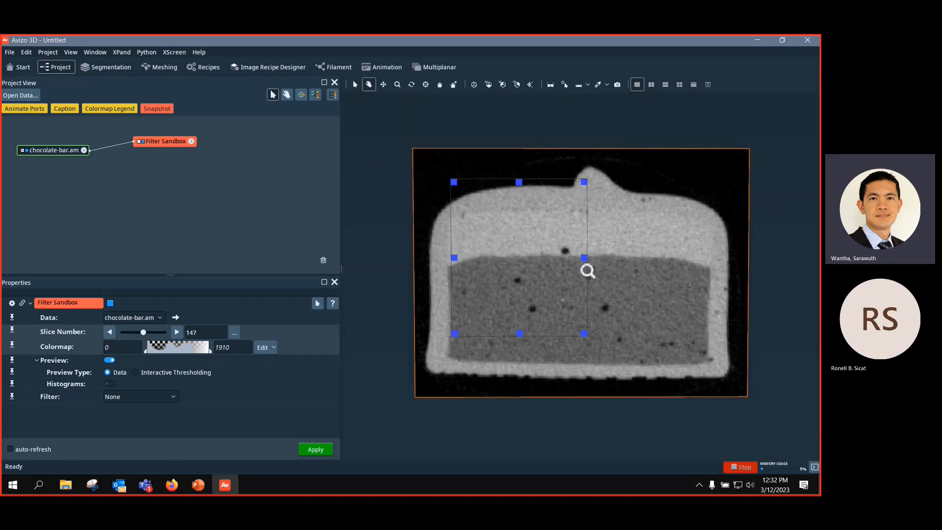
scroll(599, 270, up, 2)
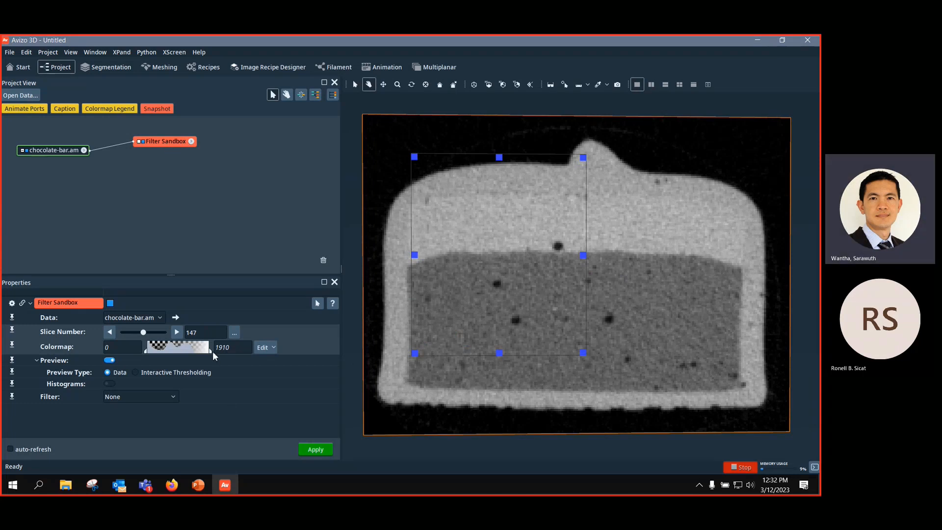
drag(211, 350, 149, 352)
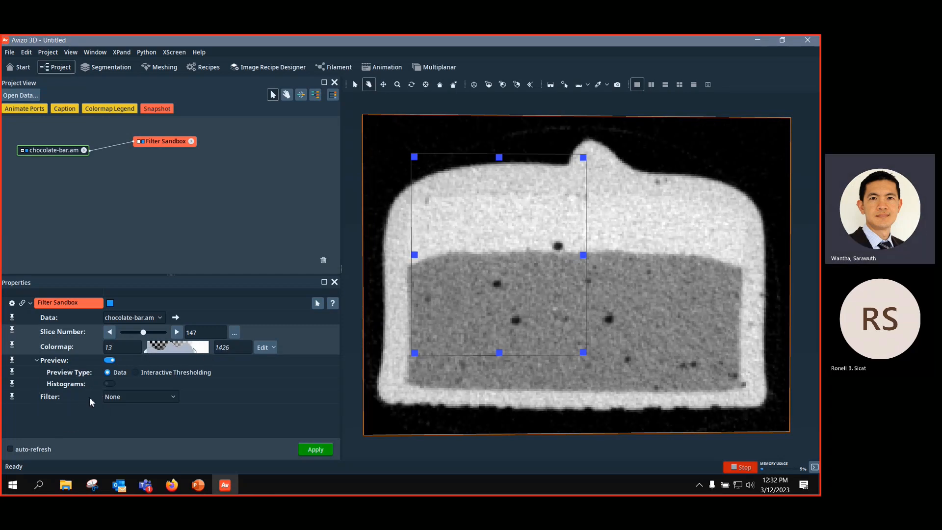
Step: Choose the Bilateral filter in the Filter Sandbox, move to slice 133 and bring up the filter's parameters
click(132, 399)
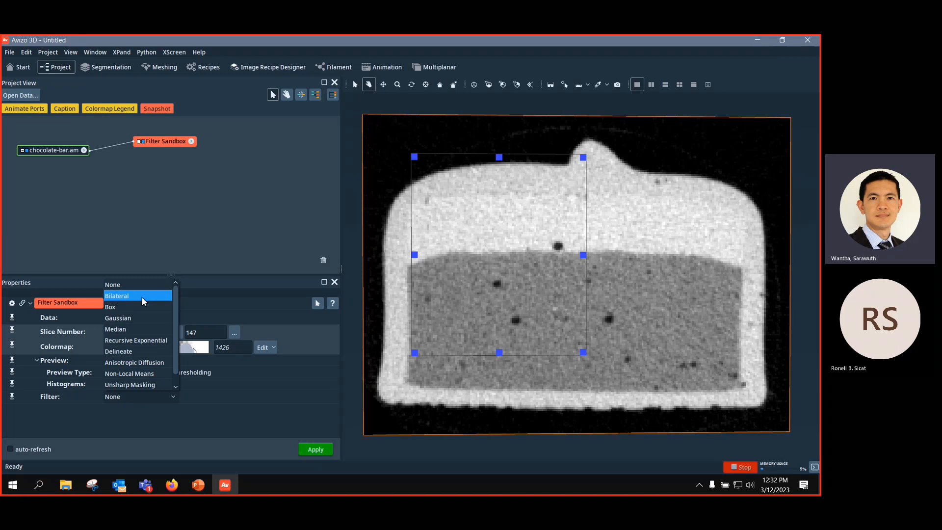
click(142, 296)
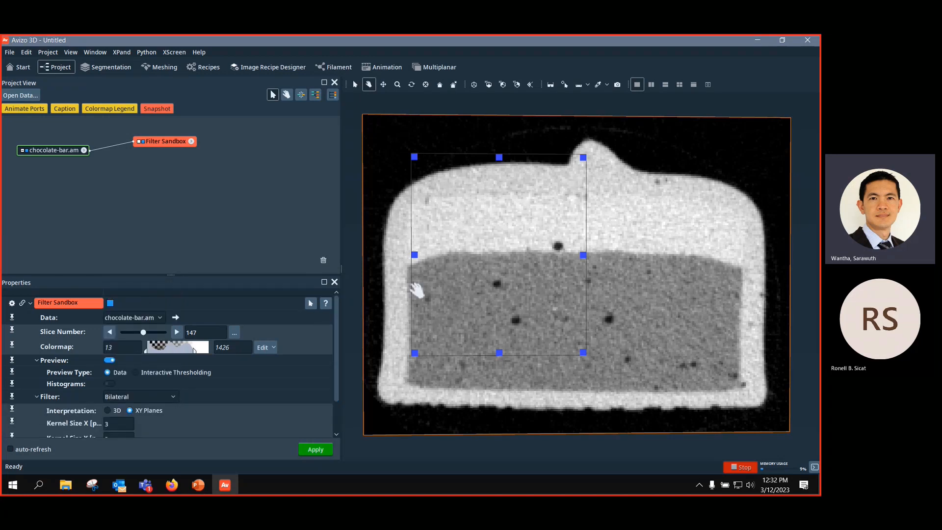
drag(144, 332, 141, 333)
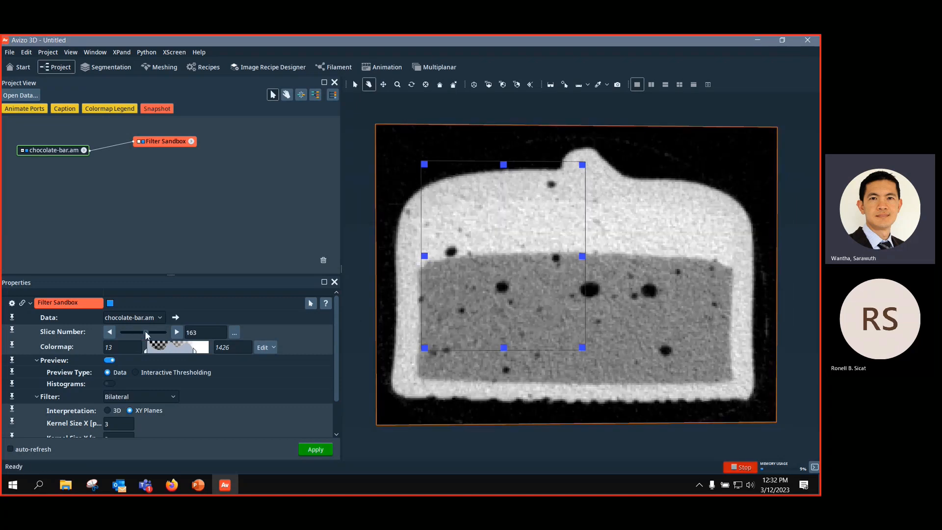
scroll(340, 336, down, 2)
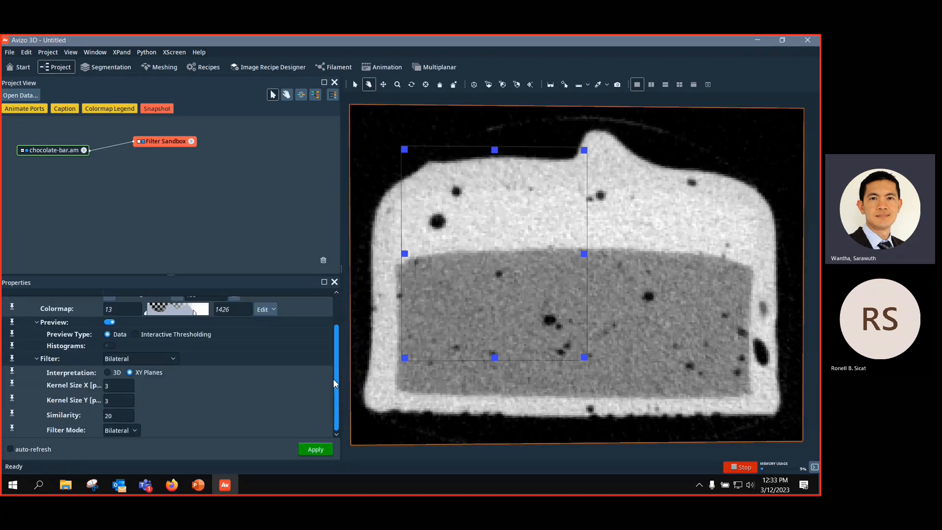
Step: Preview the Gaussian filter and the Median filter on slice 133 to compare their smoothing
click(165, 359)
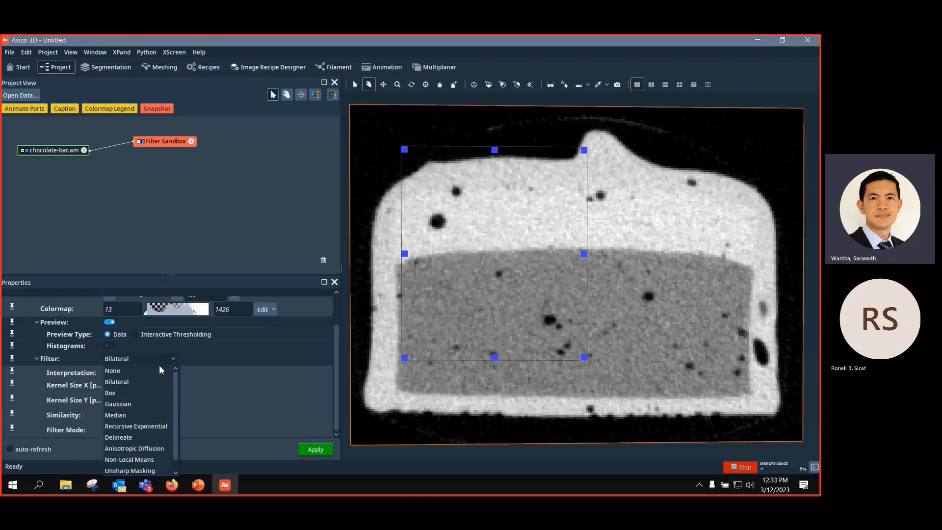
click(149, 400)
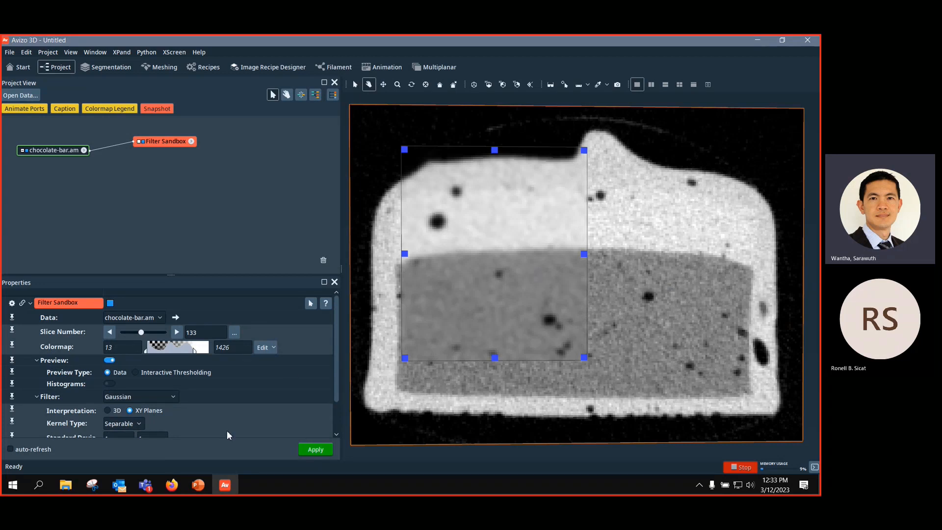
click(164, 401)
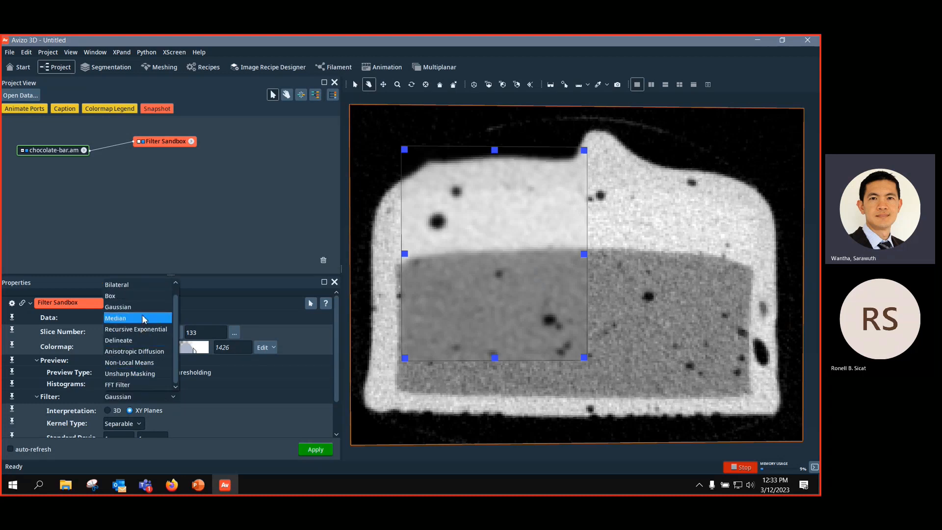
click(143, 318)
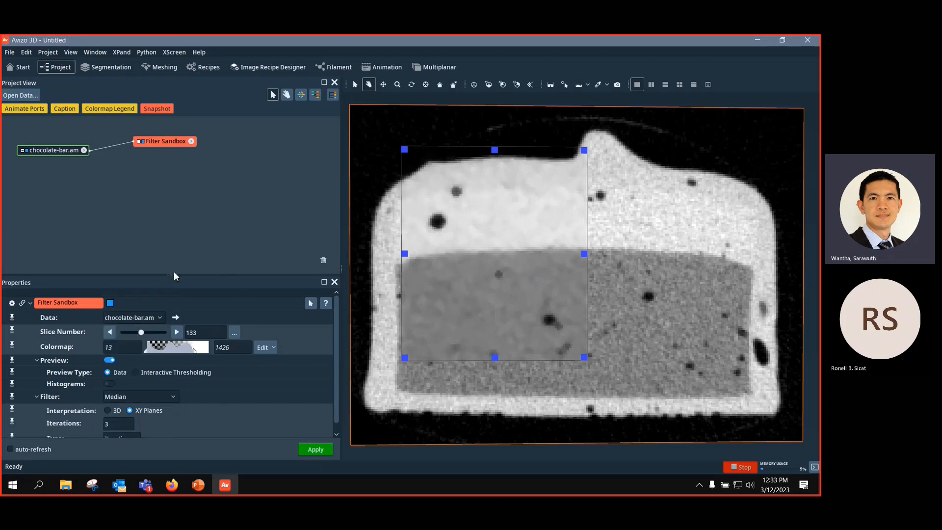
mouse_move(174, 282)
mouse_down()
mouse_move(181, 241)
mouse_move(170, 294)
mouse_up()
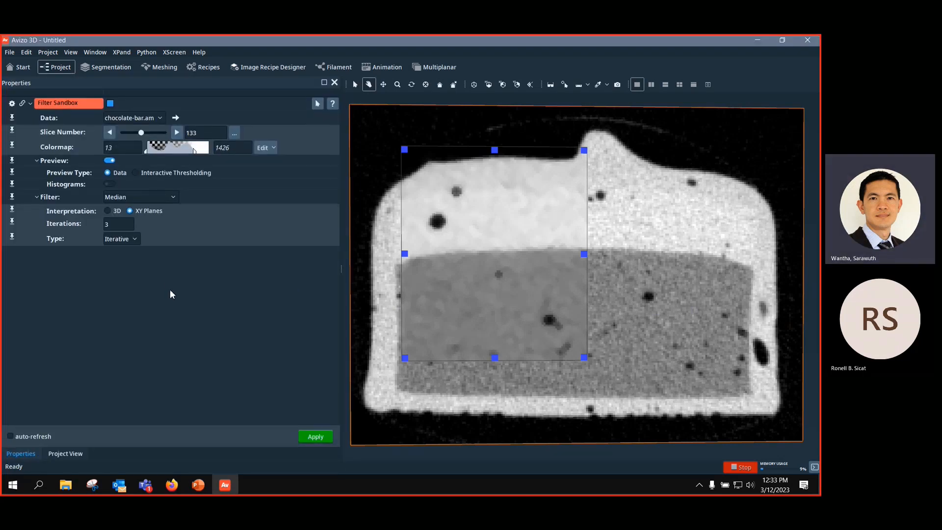
click(87, 53)
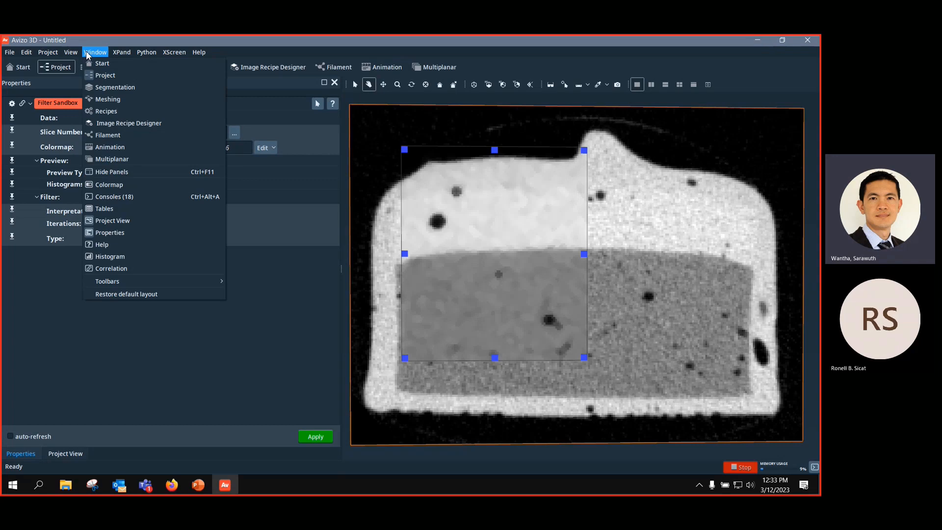
click(139, 294)
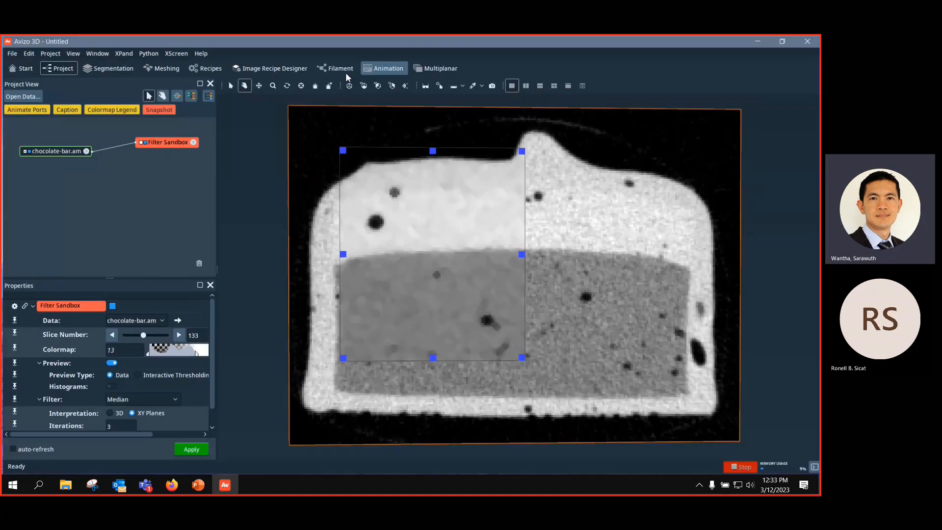
click(722, 86)
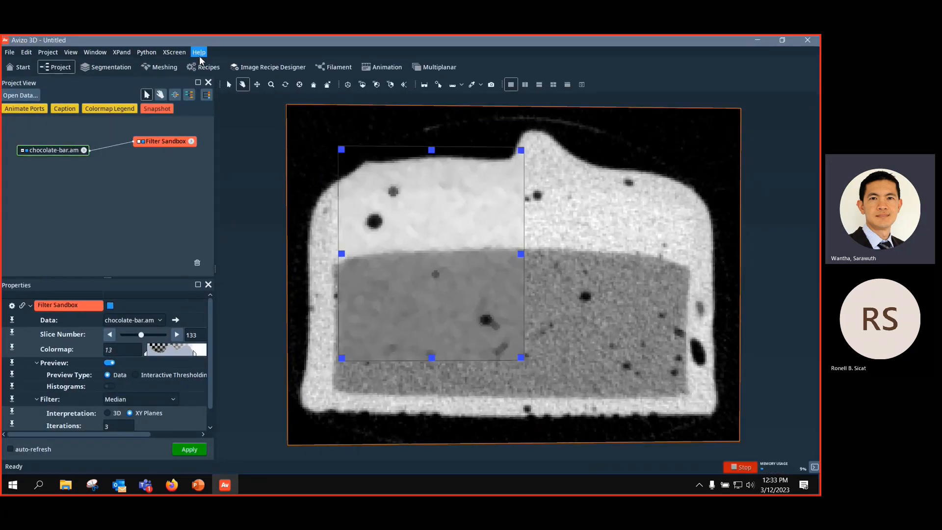
Step: Check the graphics card listed as OpenGL renderer in the System Information, and close the dialog
click(200, 53)
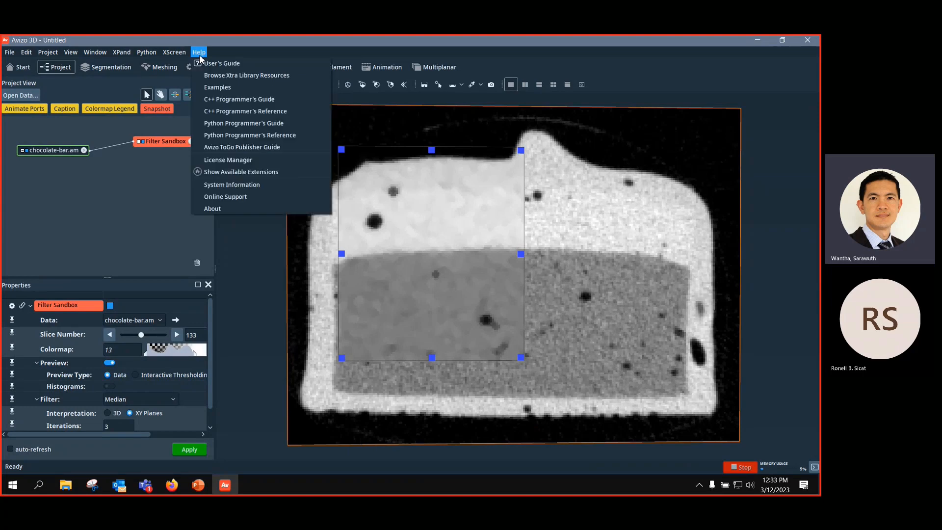
click(256, 185)
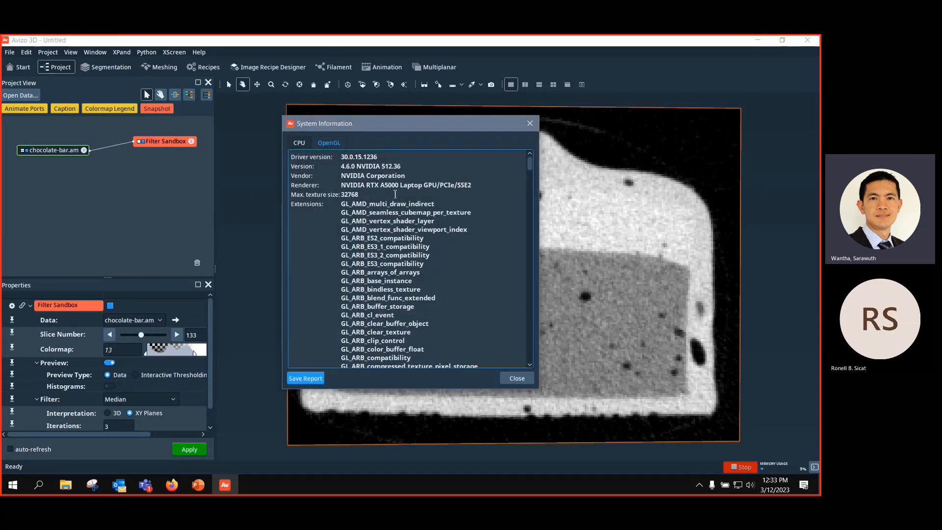
click(325, 185)
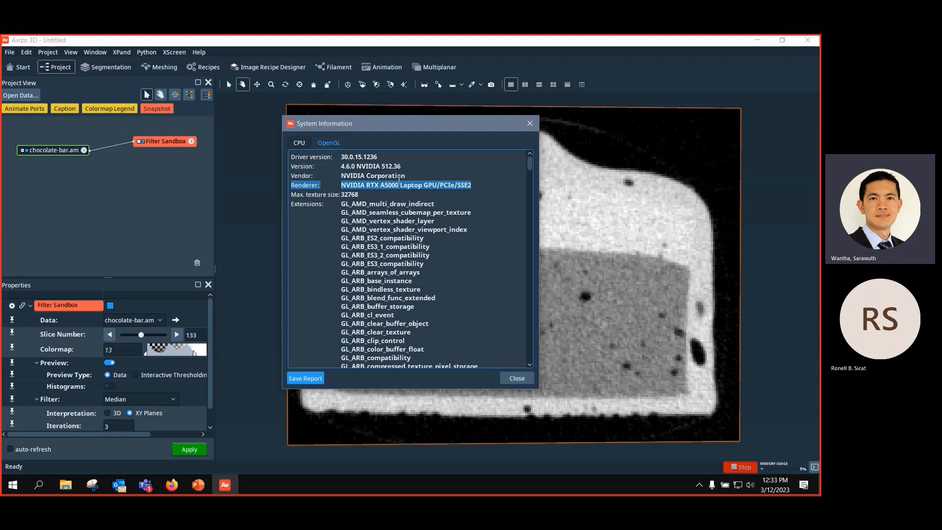
click(522, 377)
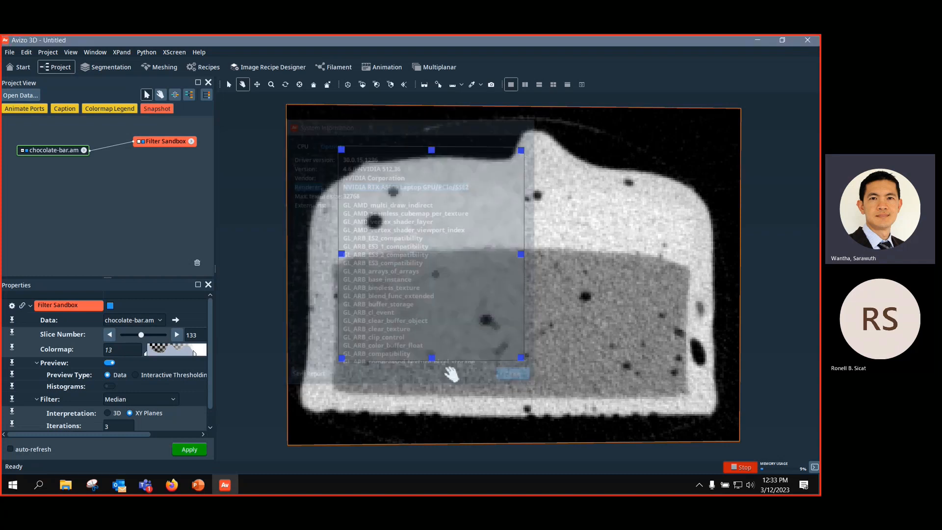
Step: Widen and heighten the Properties area, and preview the Anisotropic Diffusion filter on the slice
drag(216, 268, 259, 269)
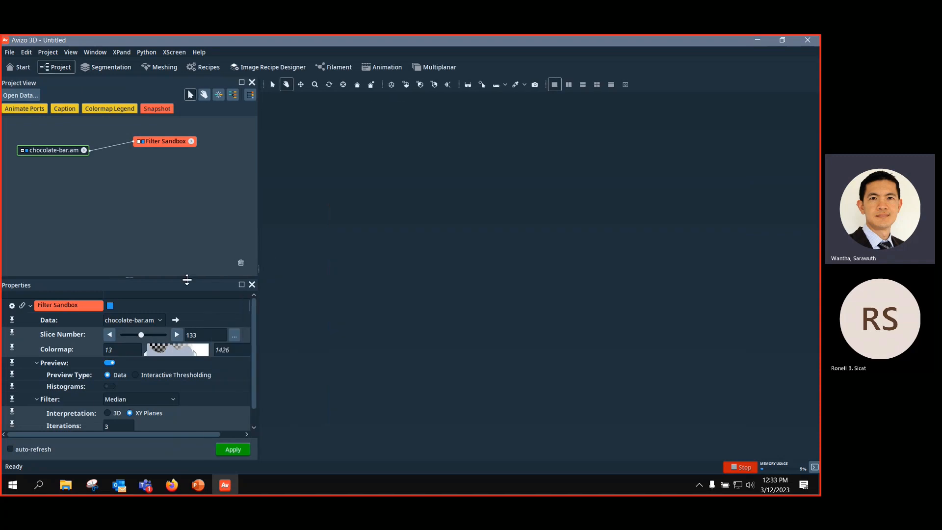
drag(129, 275, 127, 212)
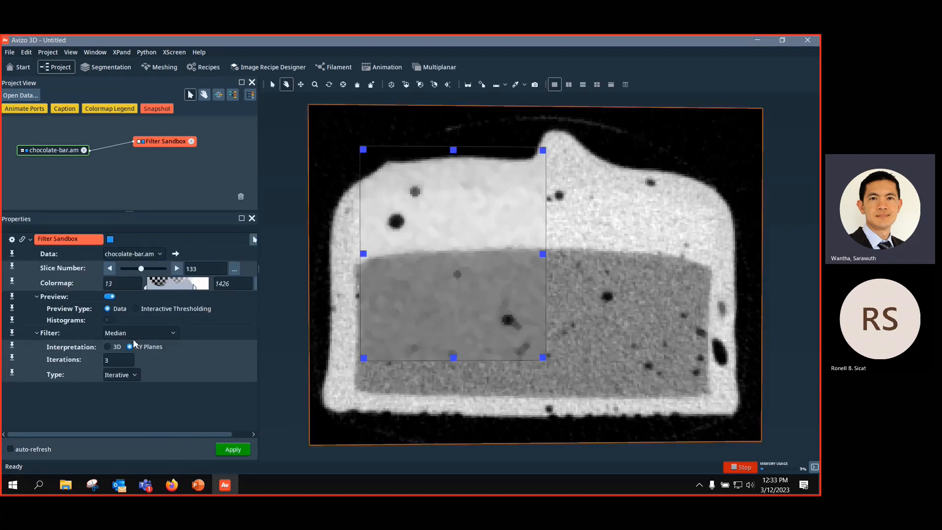
click(172, 333)
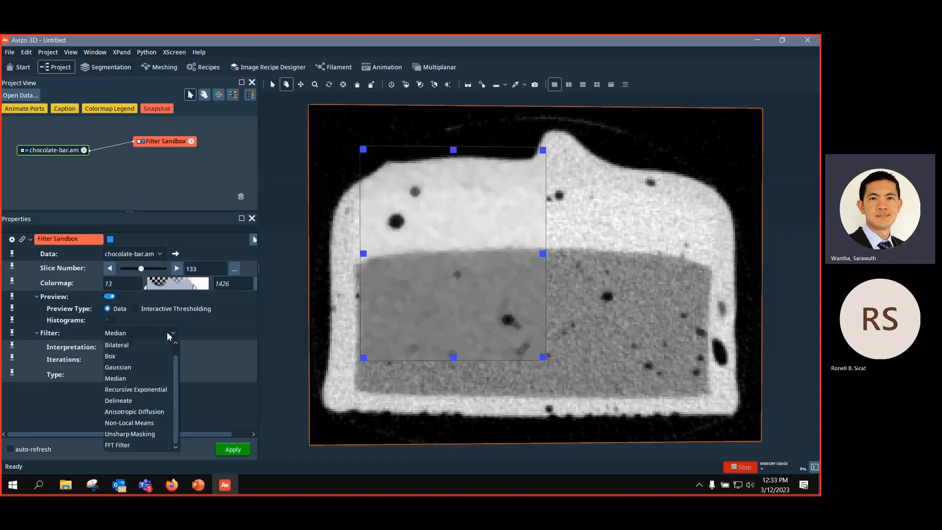
click(171, 413)
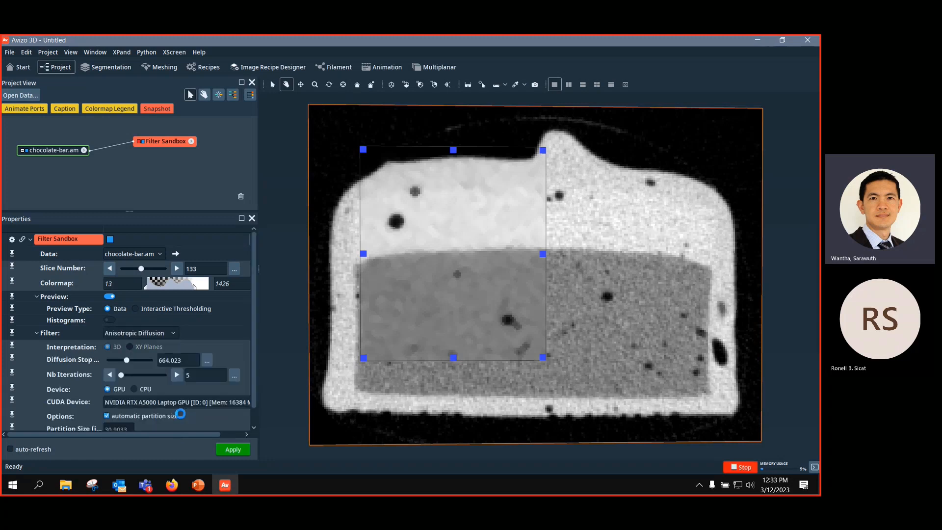
Step: Preview the Non-Local Means filter on the slice and examine its parameters down to the CUDA device
click(152, 335)
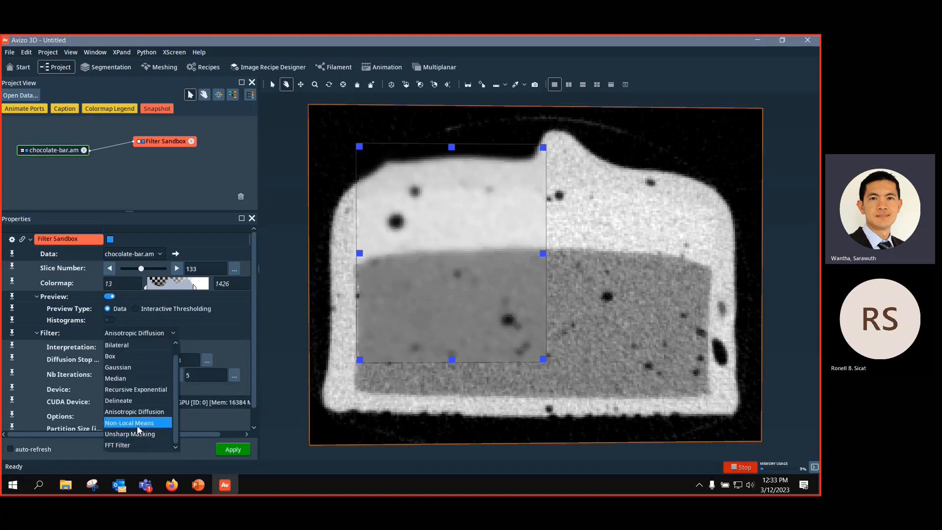
click(138, 425)
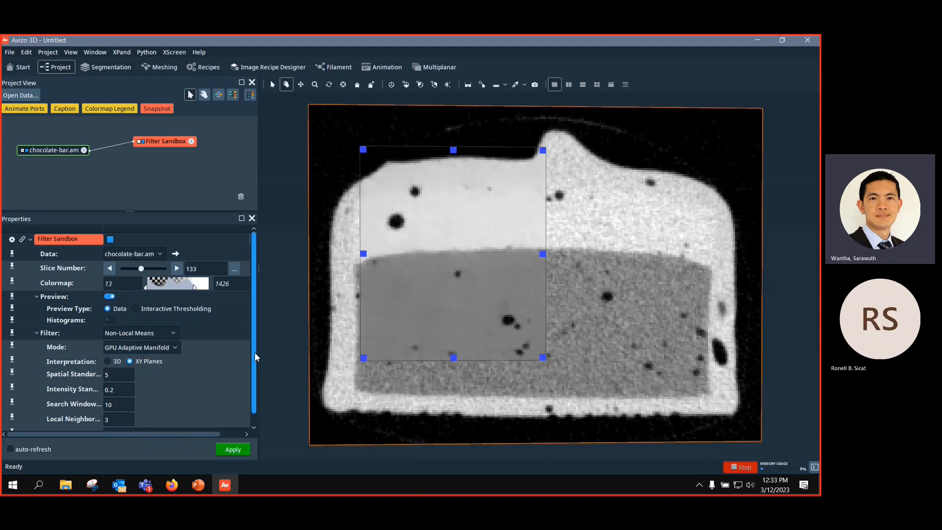
drag(254, 352, 252, 382)
drag(168, 434, 190, 437)
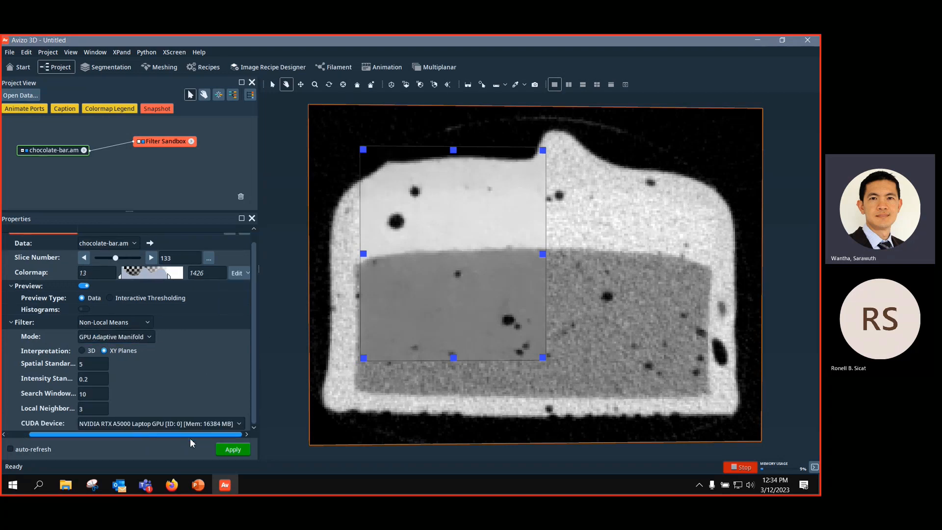
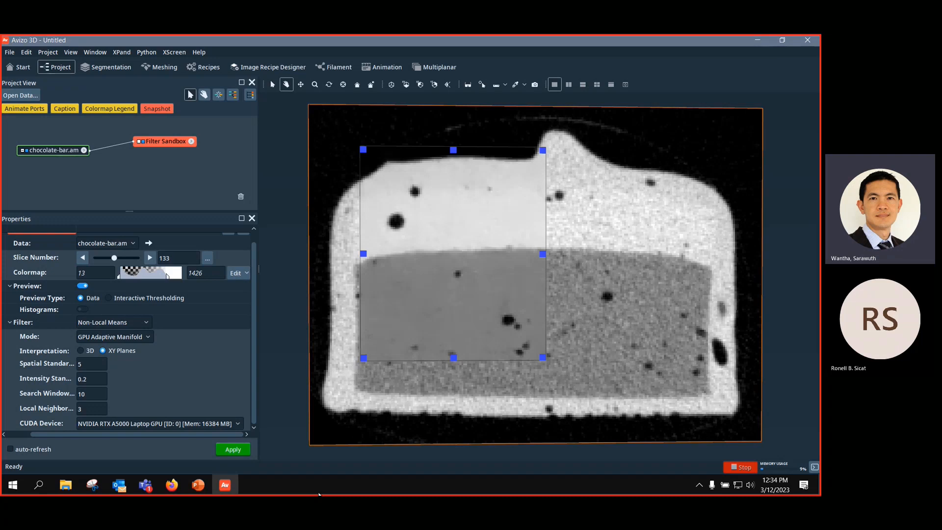
Step: Preview the Unsharp Masking filter with an edge size of 20 px and an edge contrast of 2
click(144, 324)
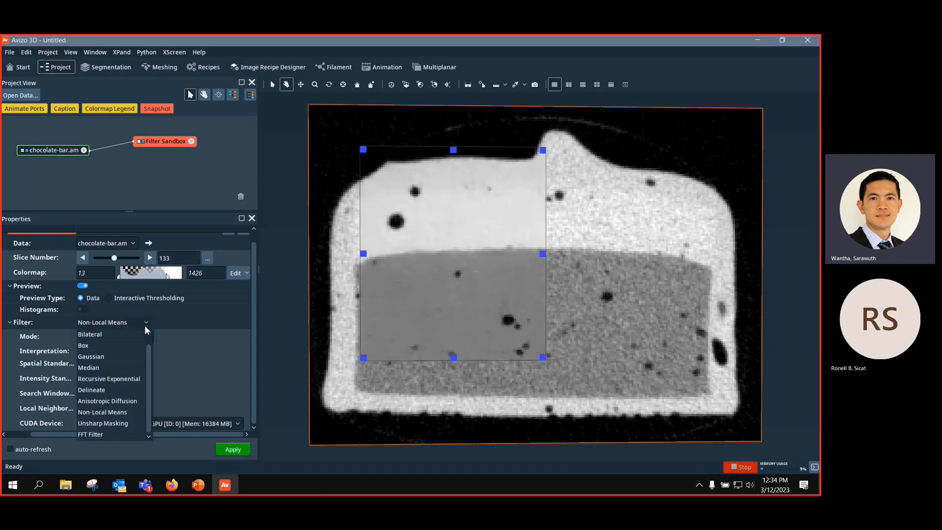
click(119, 424)
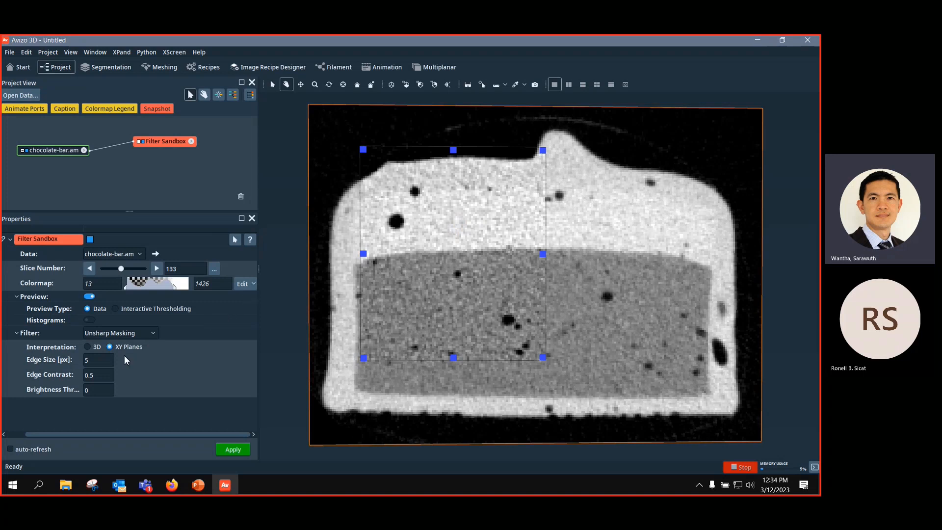
double_click(112, 362)
text(20)
key(Return)
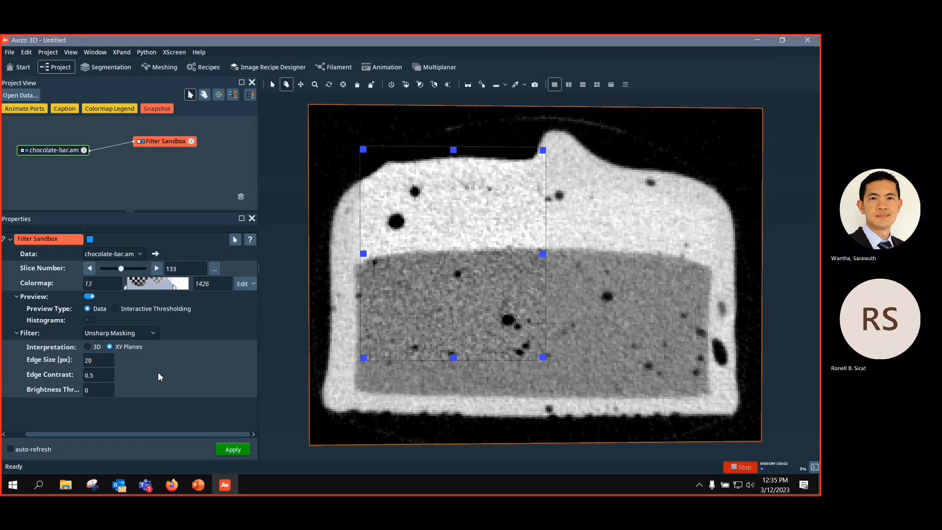
double_click(86, 376)
text(2)
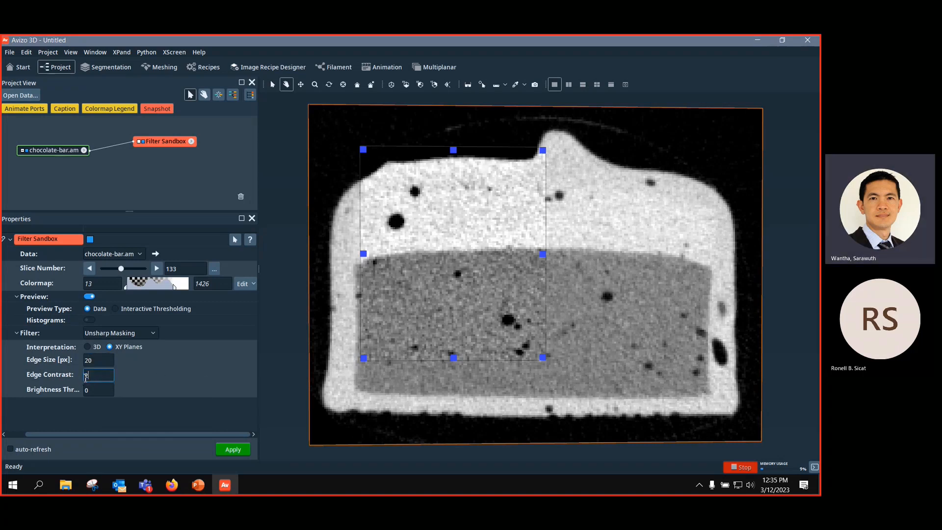
key(Return)
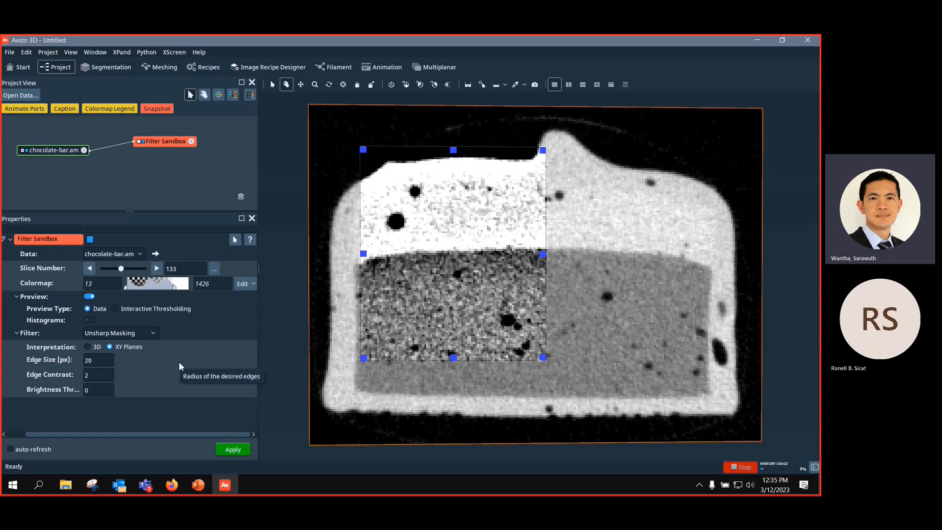
Step: Preview the Median filter on the slice with 5 iterations
click(147, 334)
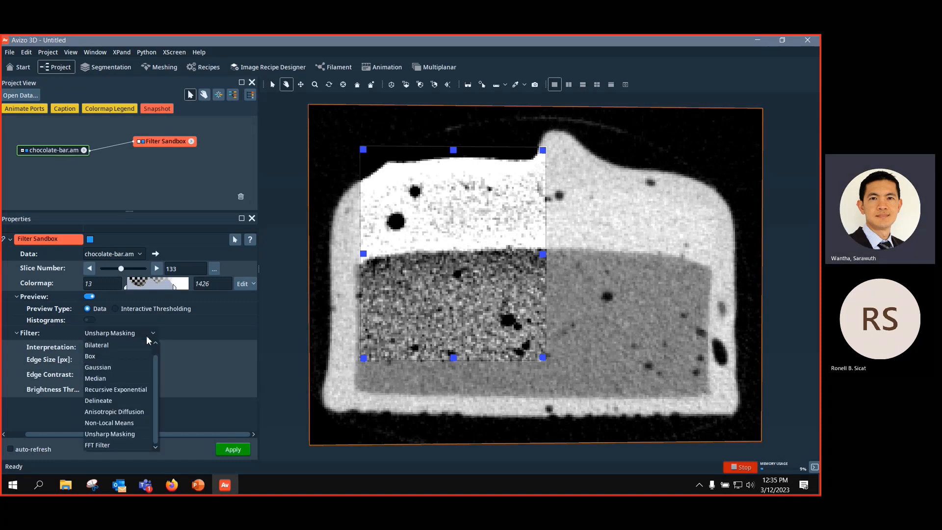
click(131, 378)
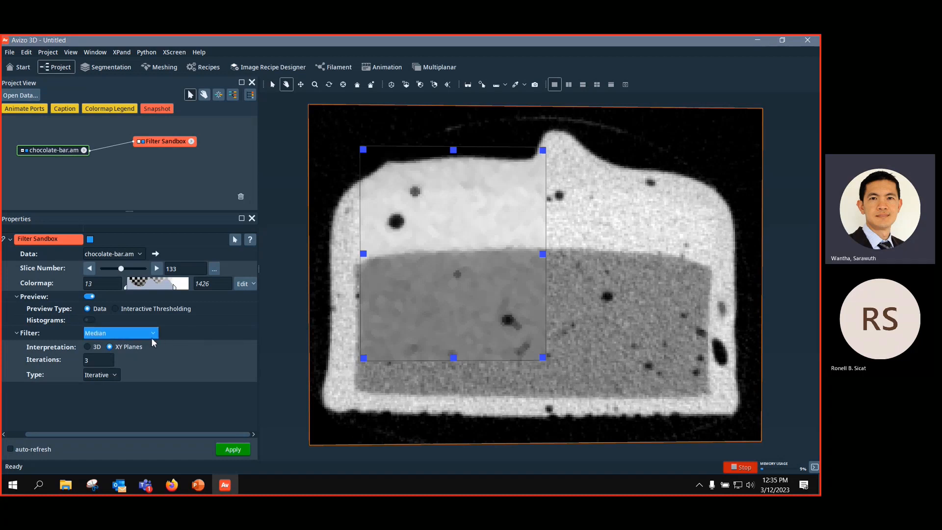
drag(101, 362, 63, 363)
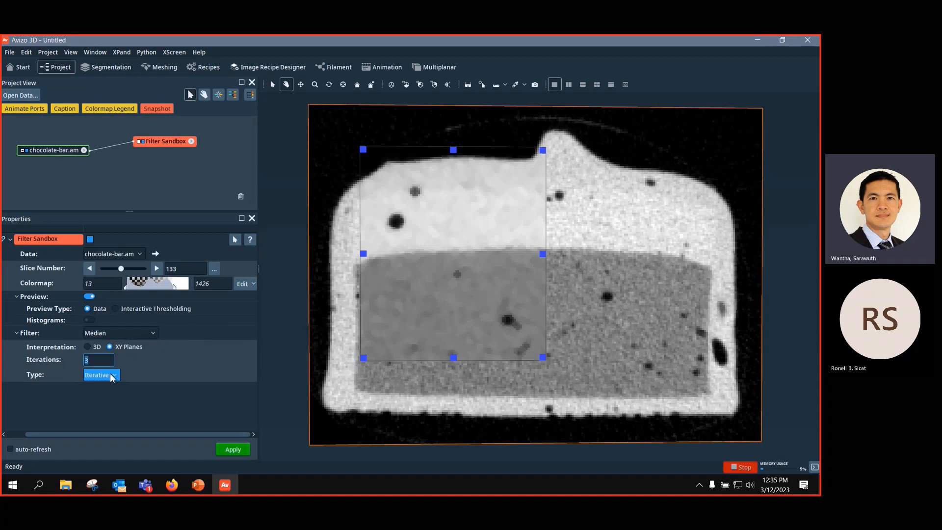
text(5)
key(Return)
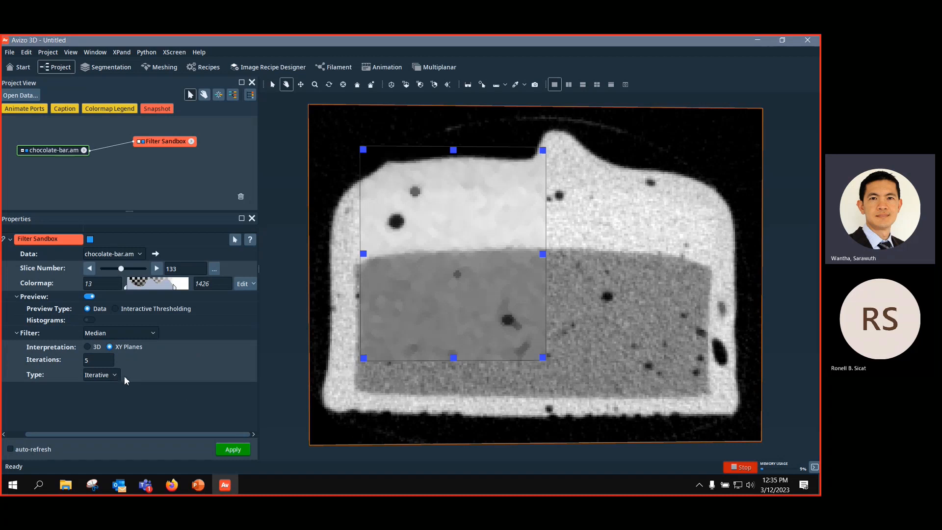
Step: Set the Median filter to 3 iterations and apply it to chocolate-bar.am
drag(110, 367, 79, 362)
text(3)
key(Return)
click(233, 449)
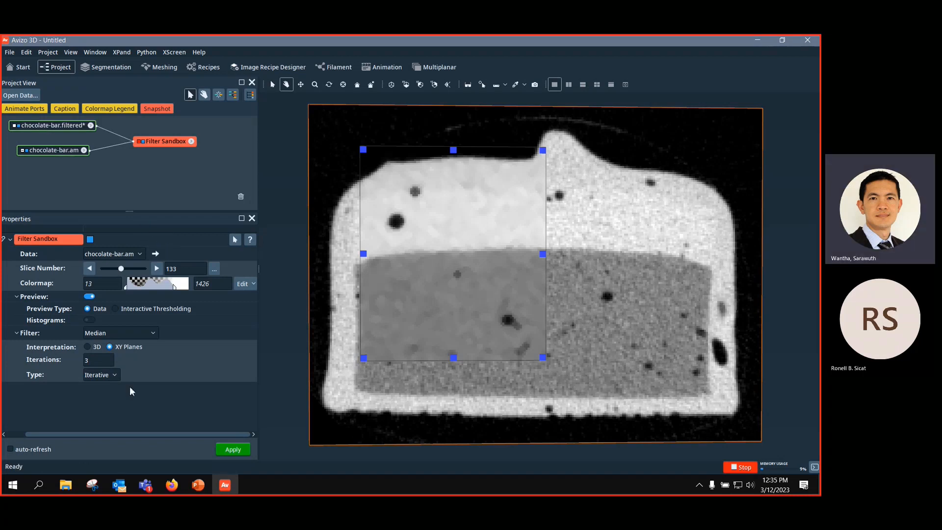
Step: Rearrange the project graph with chocolate-bar.am above chocolate-bar.filtered and the Filter Sandbox node between them at the side
drag(60, 149, 52, 162)
click(54, 125)
click(45, 163)
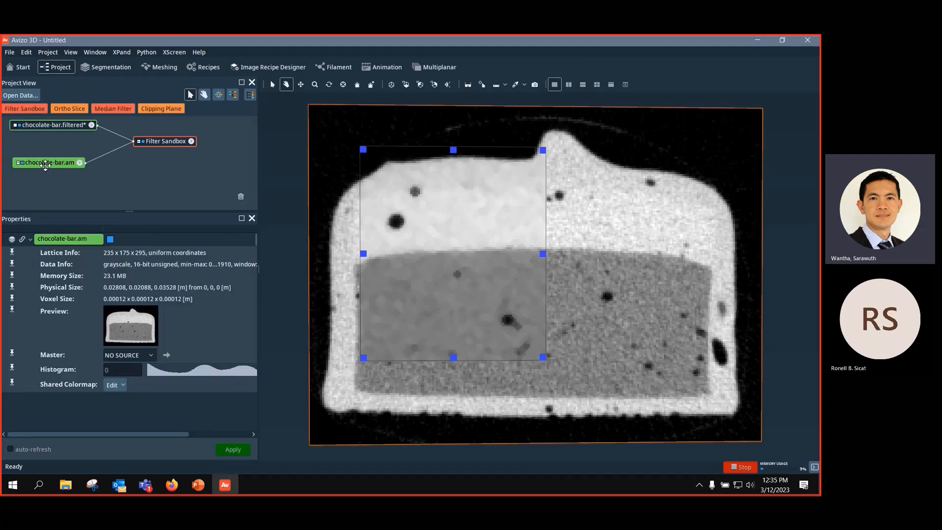
click(64, 134)
drag(66, 127, 67, 192)
drag(171, 139, 167, 178)
drag(48, 164, 58, 130)
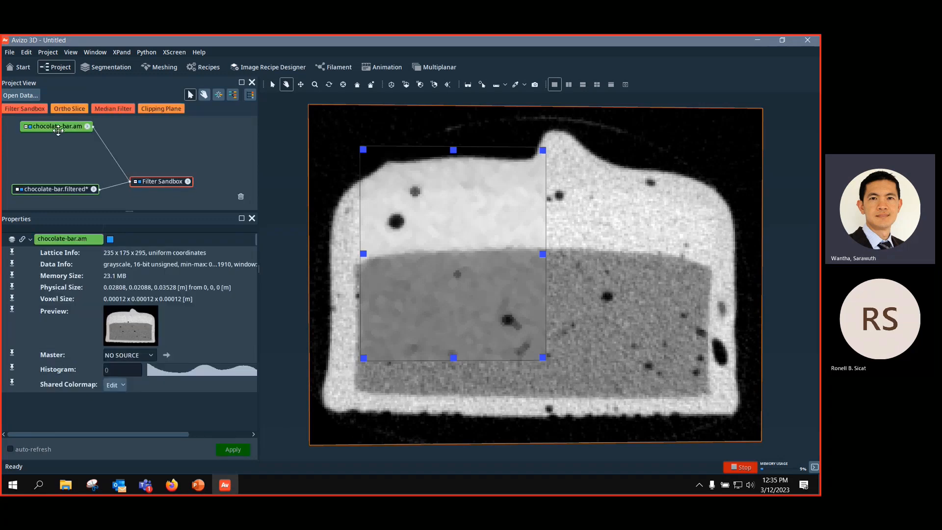
drag(177, 184, 160, 167)
Step: Rename the chocolate-bar.filtered object as filtered
click(70, 191)
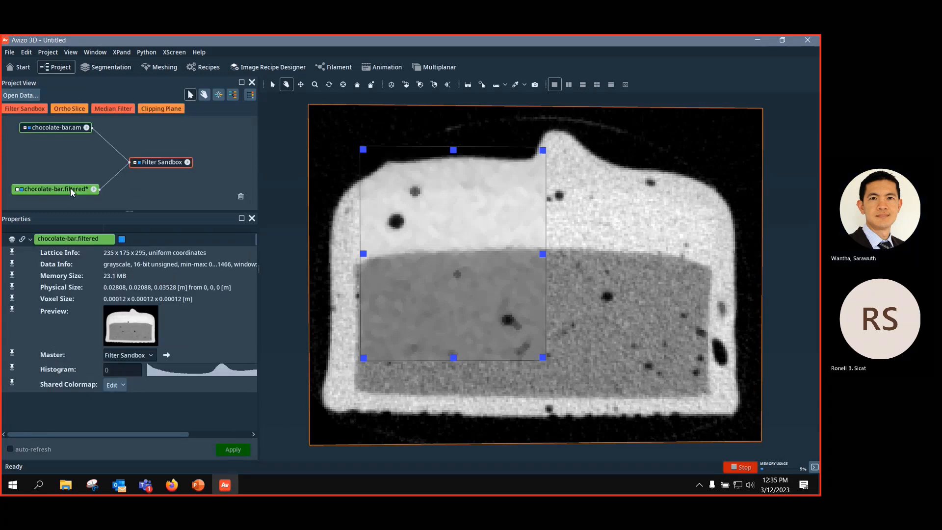
double_click(70, 189)
drag(435, 257, 411, 262)
click(426, 259)
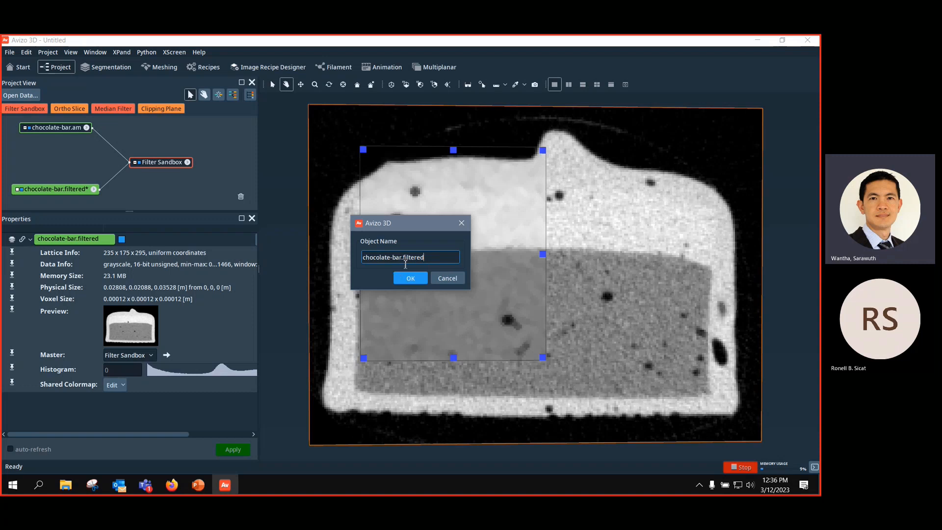
drag(402, 257, 347, 262)
key(BackSpace)
click(407, 278)
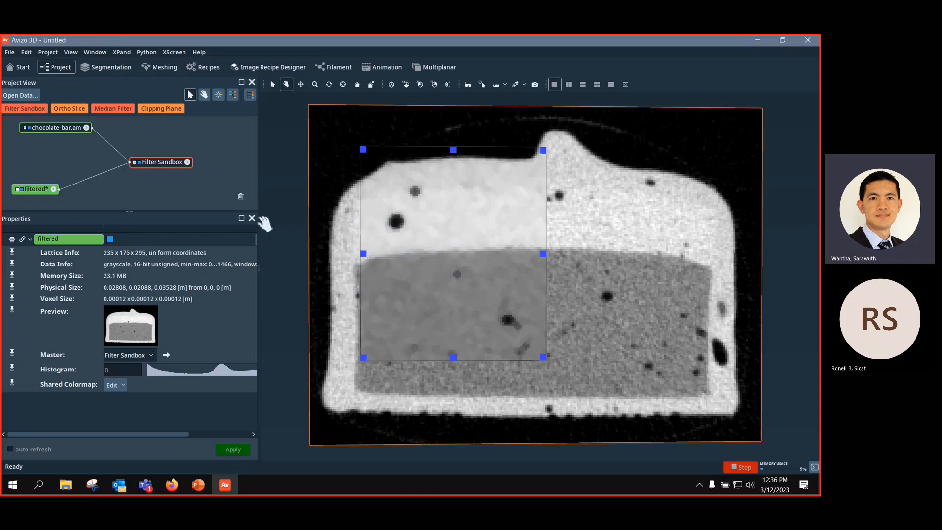
click(169, 163)
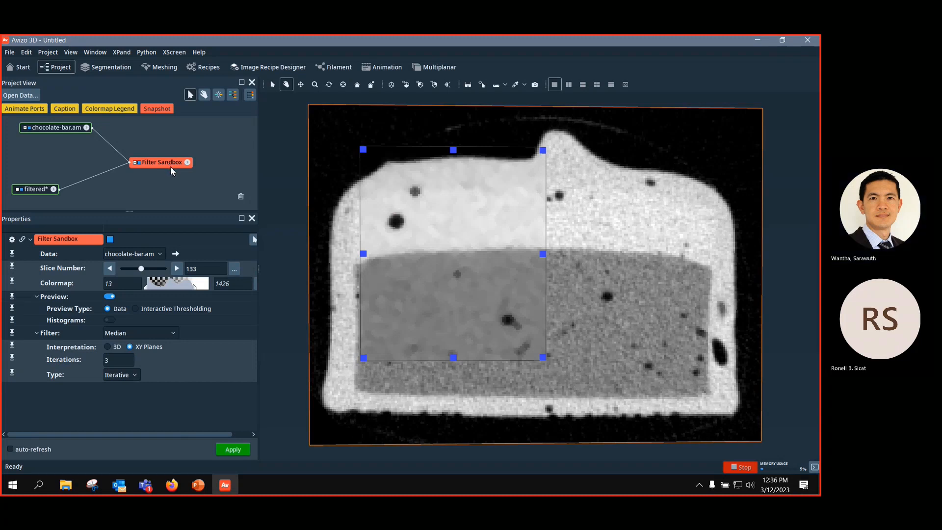
key(F2)
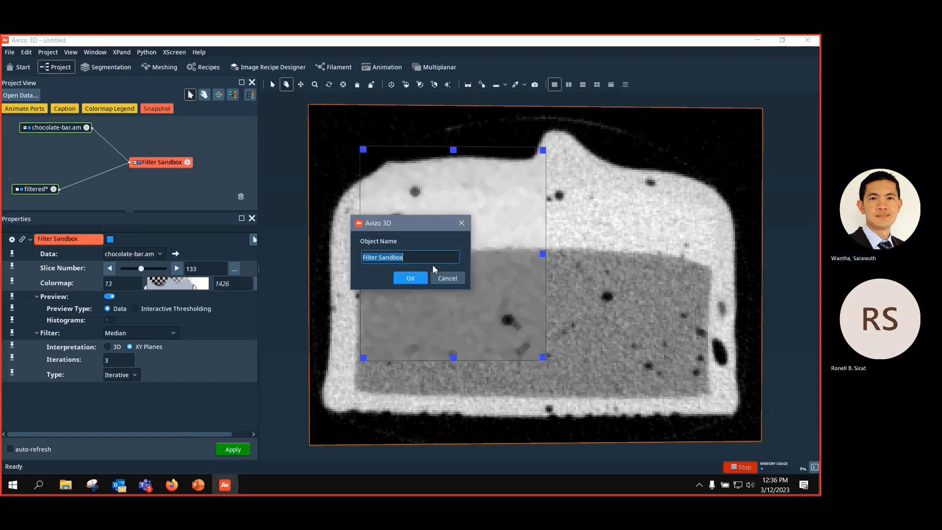
click(461, 223)
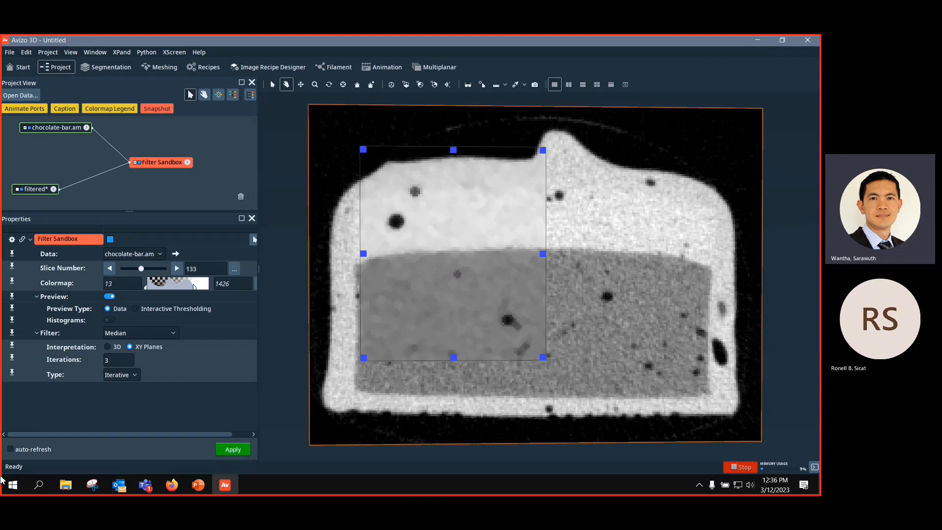
click(160, 255)
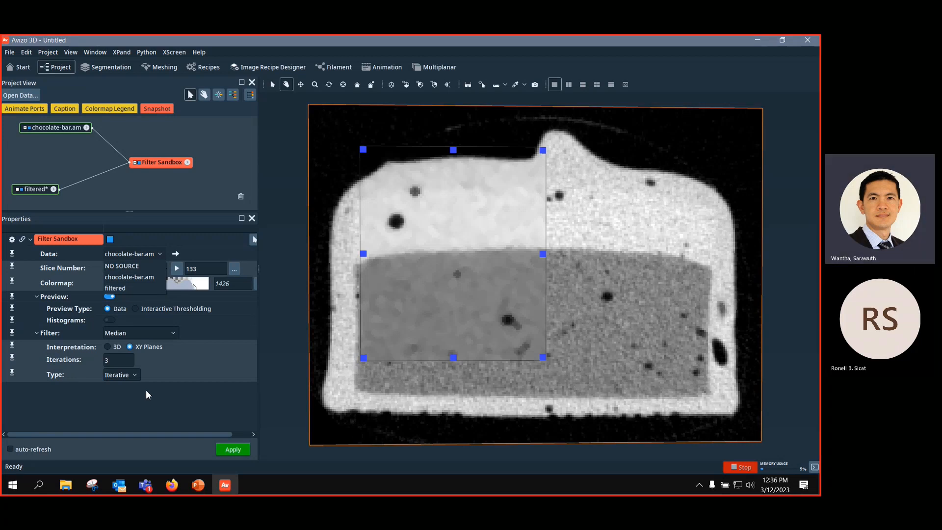
Step: Rename the filtered data object as result1
click(42, 192)
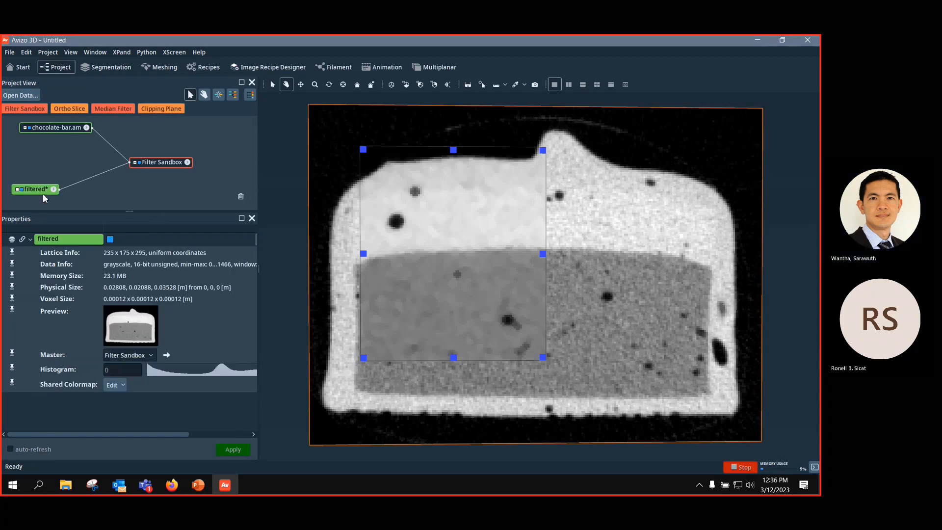
key(F2)
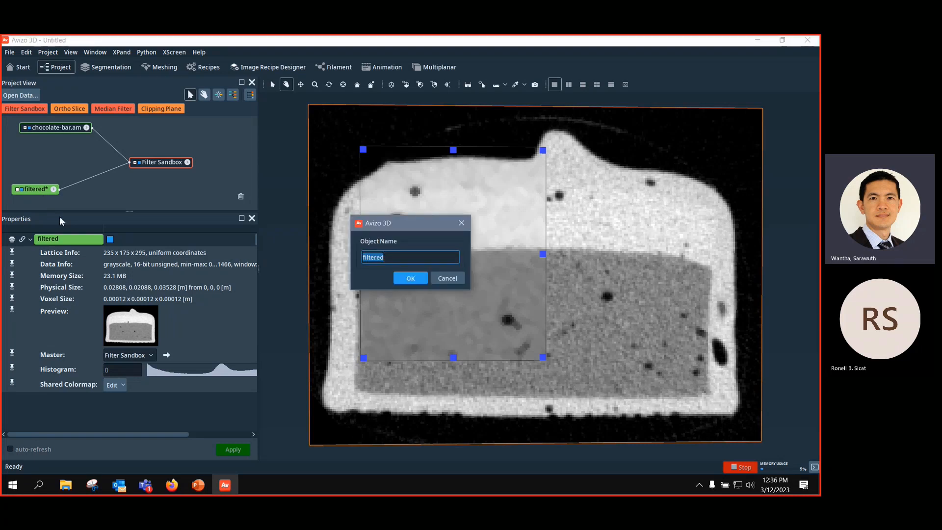
text(result1)
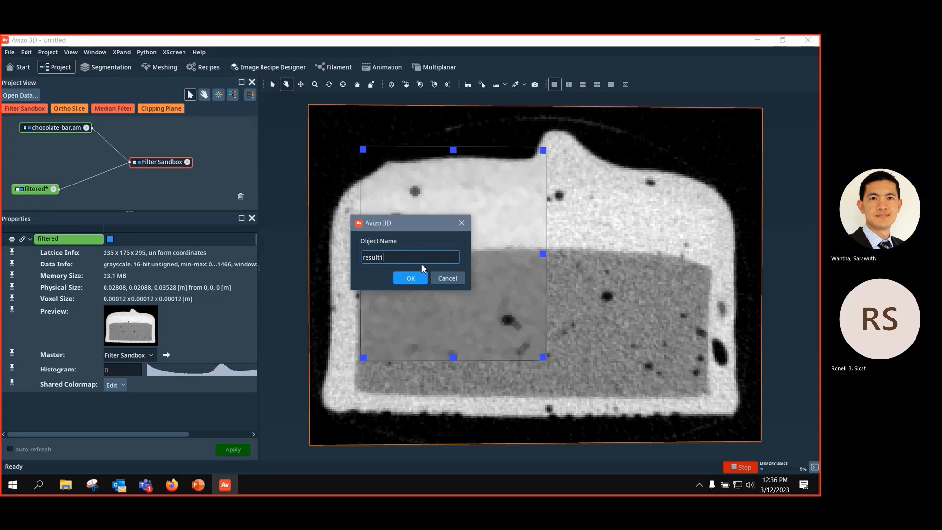
click(421, 279)
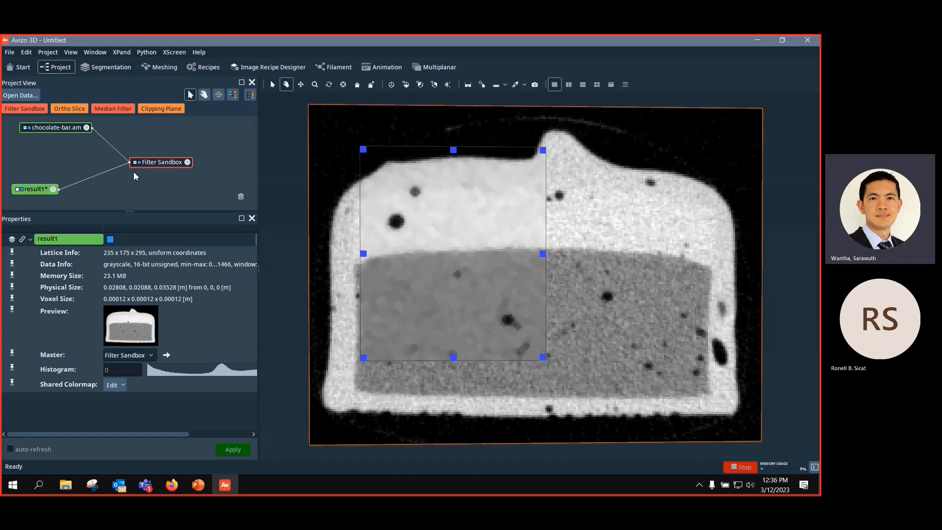
Step: Attach an Ortho Slice to result1 and place its node below the Filter Sandbox node
mouse_move(44, 187)
mouse_down()
mouse_move(96, 178)
mouse_move(59, 179)
mouse_up()
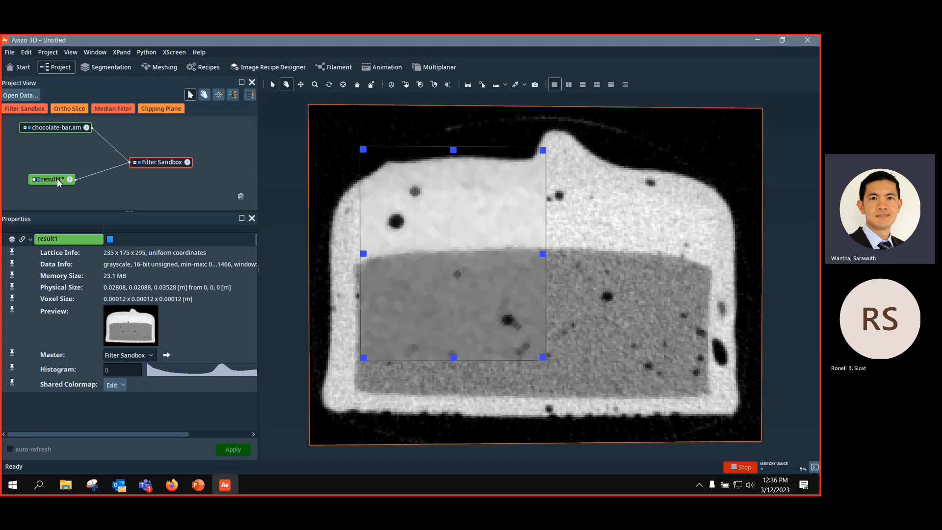
click(140, 163)
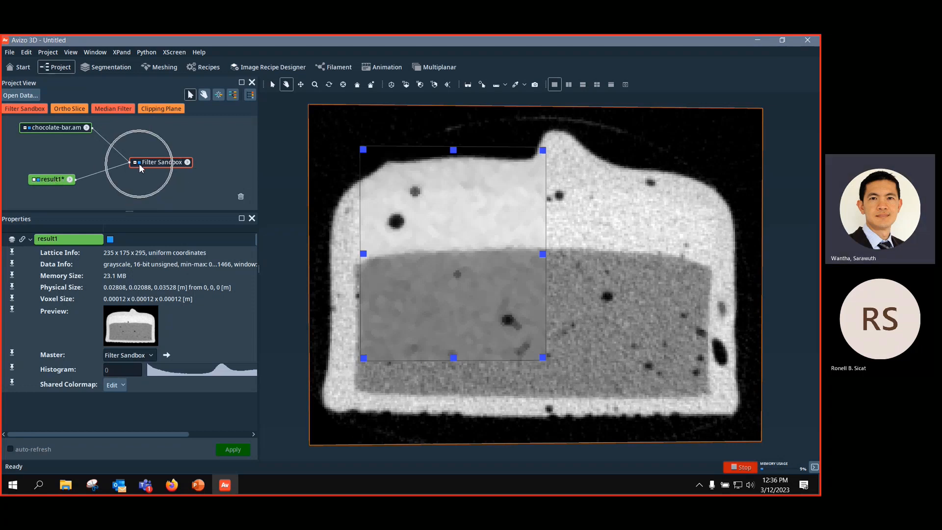
click(66, 109)
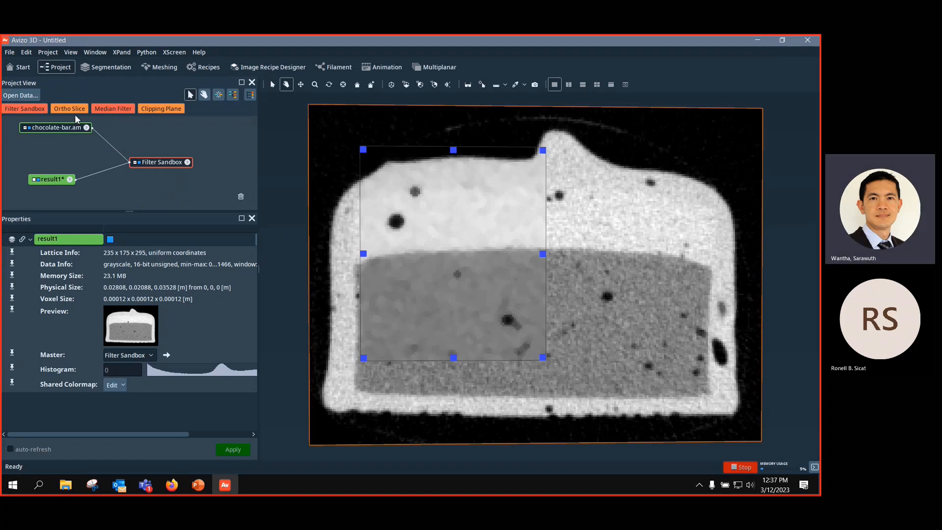
drag(218, 181, 163, 189)
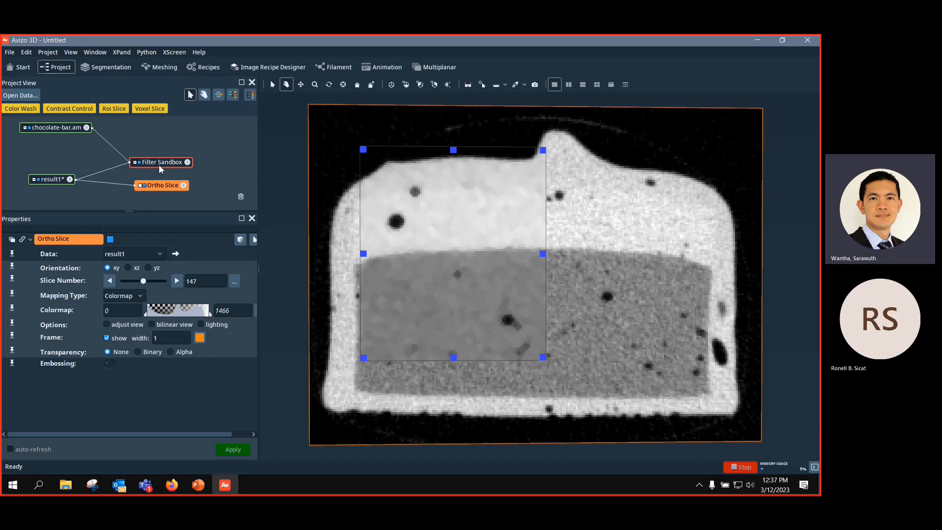
Step: View the two slice planes obliquely and move the result1 Ortho Slice to slice 201
click(160, 166)
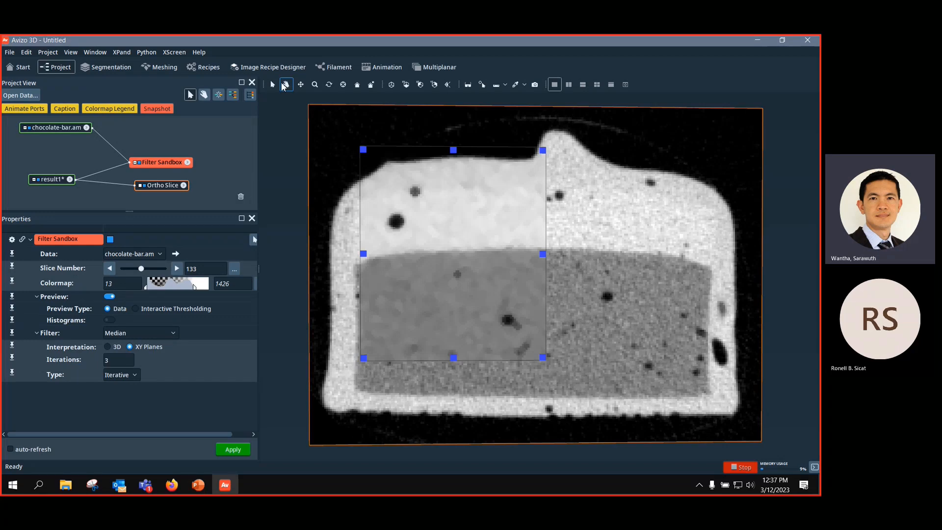
drag(673, 205, 457, 267)
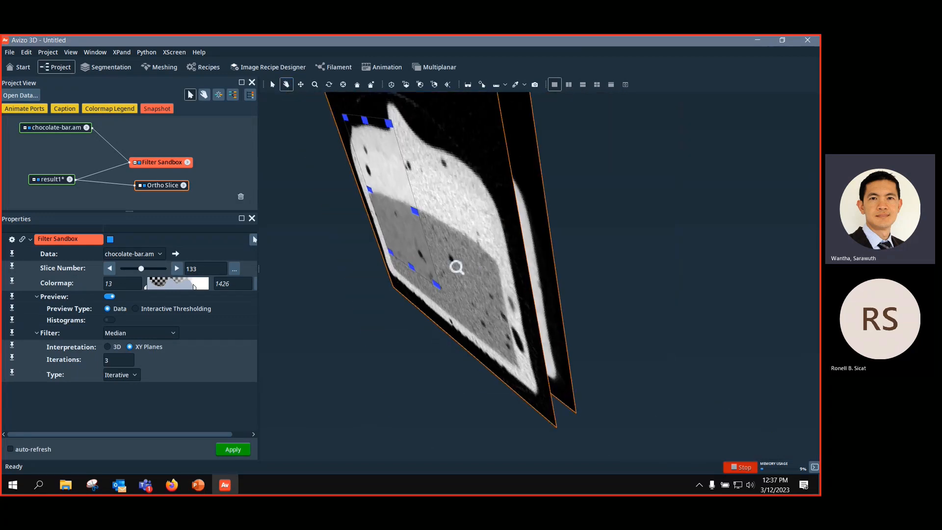
click(167, 186)
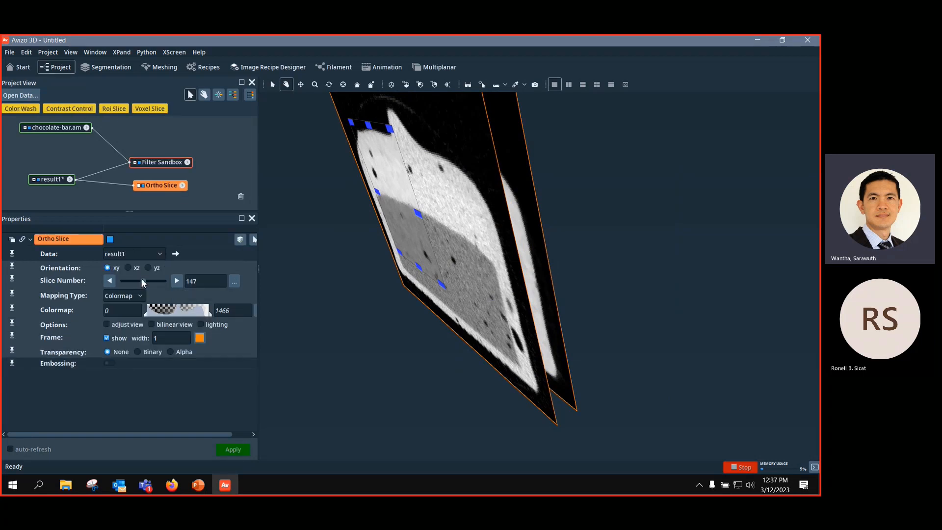
mouse_move(141, 281)
mouse_down()
mouse_move(120, 279)
mouse_move(162, 282)
mouse_move(120, 292)
mouse_move(149, 296)
mouse_up()
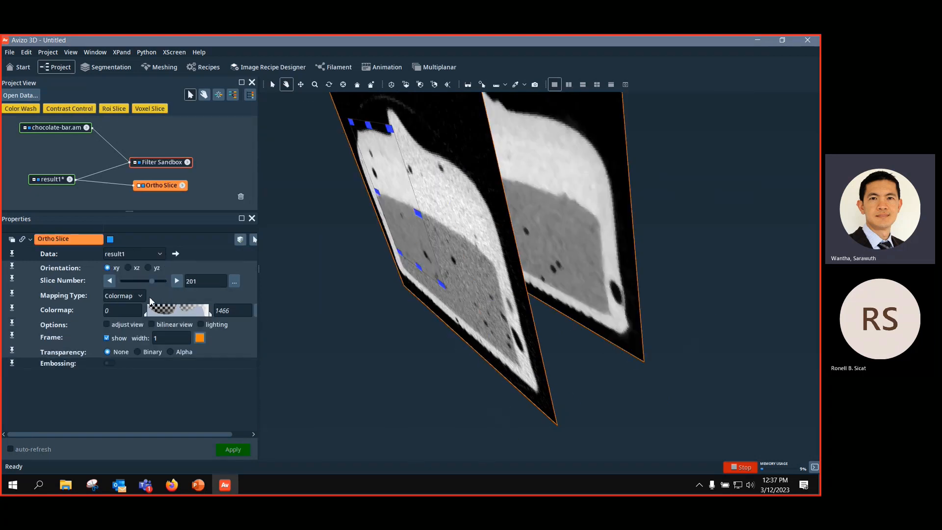
Step: Face the slices and toggle the Filter Sandbox display off and on to compare it with the result1 slice
drag(454, 201, 476, 179)
scroll(478, 168, up, 1)
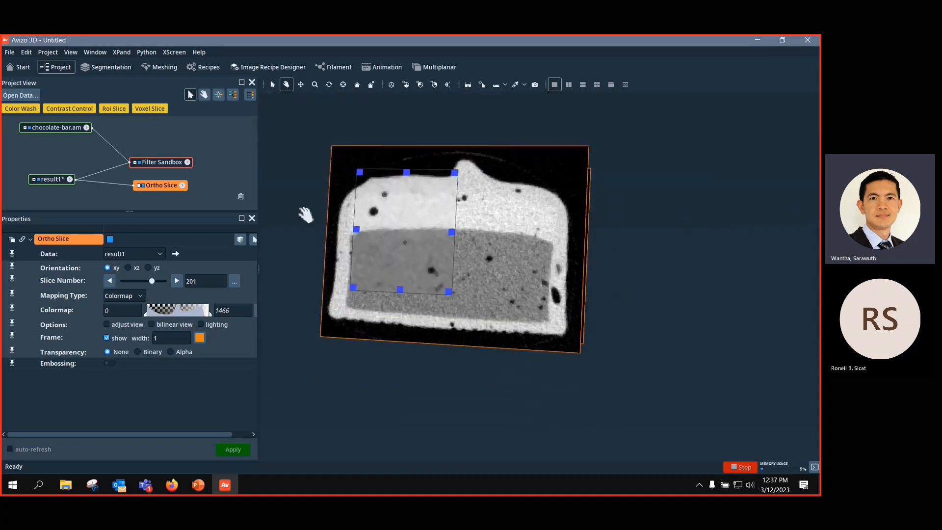
click(140, 163)
click(140, 163)
drag(434, 241, 508, 257)
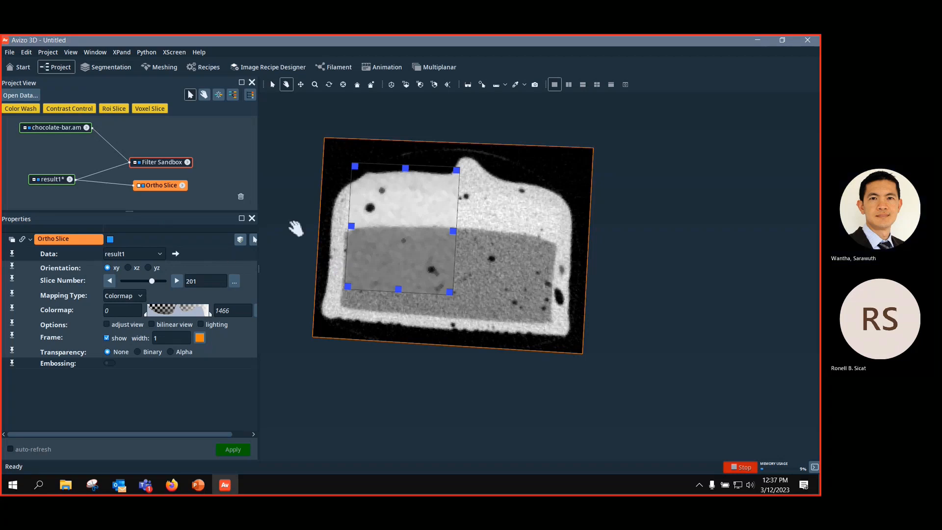
Step: Hide the Filter Sandbox slice and examine the median-filtered result1 slice up close
mouse_move(168, 190)
mouse_down()
mouse_move(203, 197)
mouse_move(162, 200)
mouse_move(164, 185)
mouse_up()
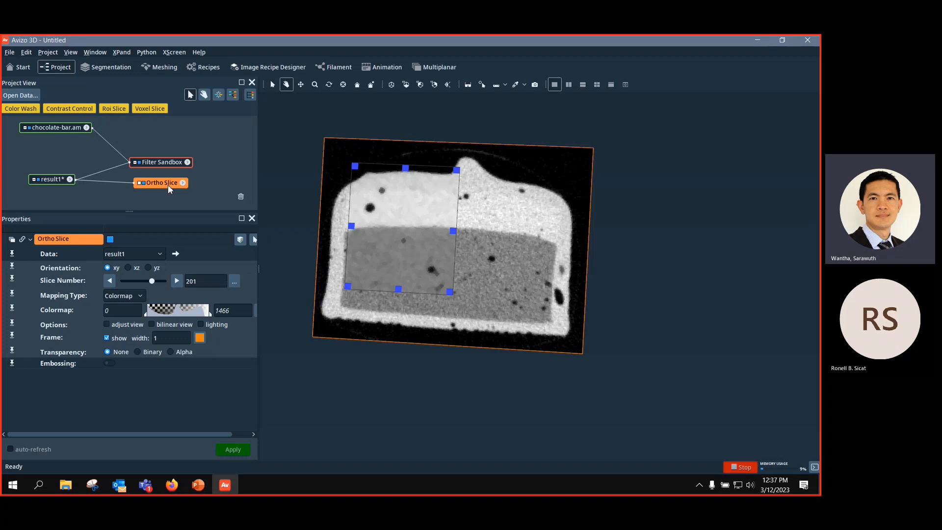
double_click(169, 185)
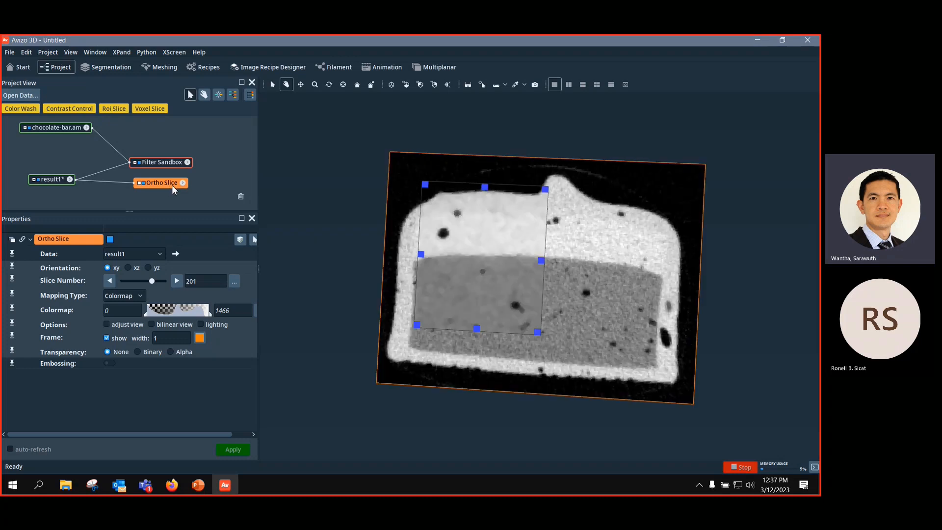
click(175, 165)
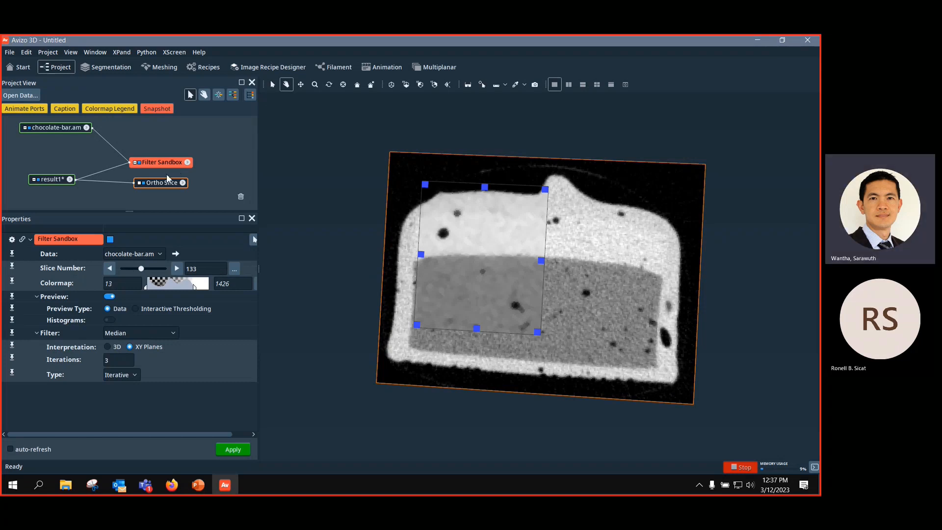
double_click(168, 167)
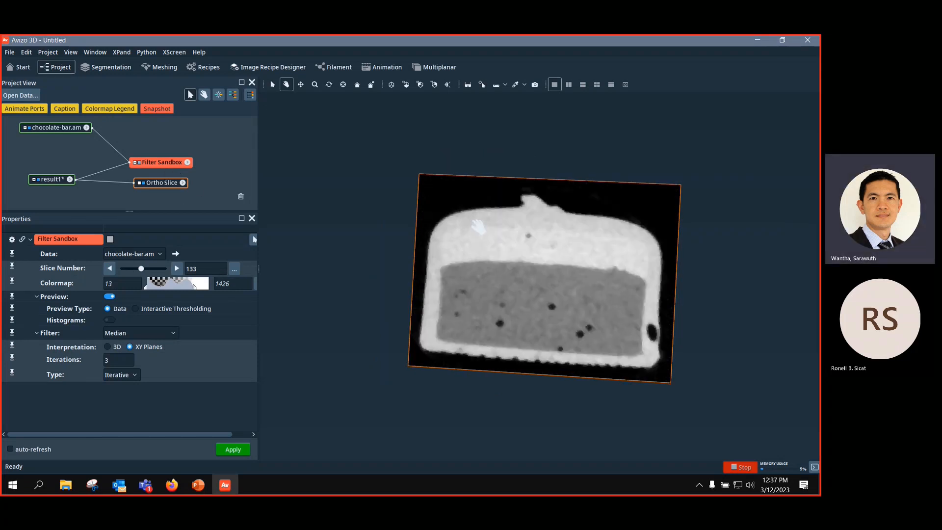
drag(478, 226, 525, 254)
scroll(550, 311, up, 4)
scroll(525, 254, down, 1)
scroll(525, 254, up, 3)
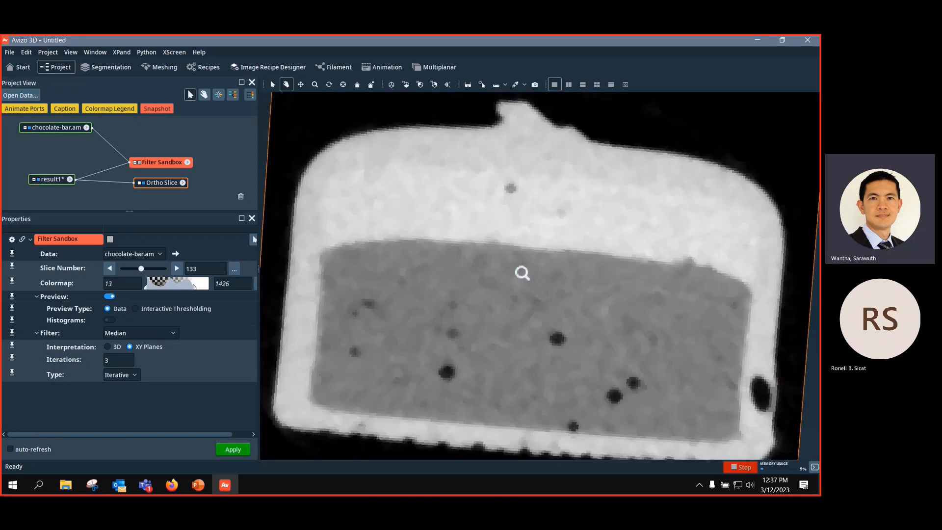
scroll(522, 270, down, 2)
Step: Move the Filter Sandbox node slightly higher in the project graph
click(183, 153)
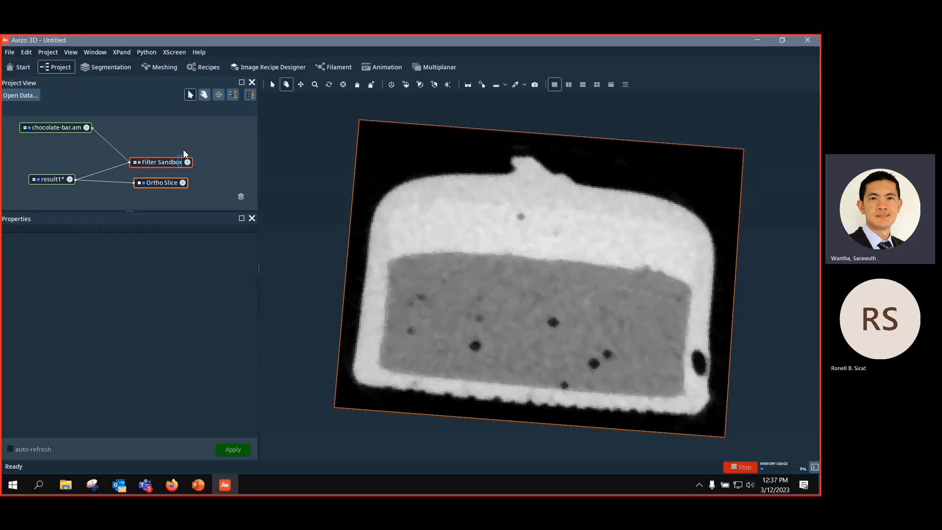
click(162, 163)
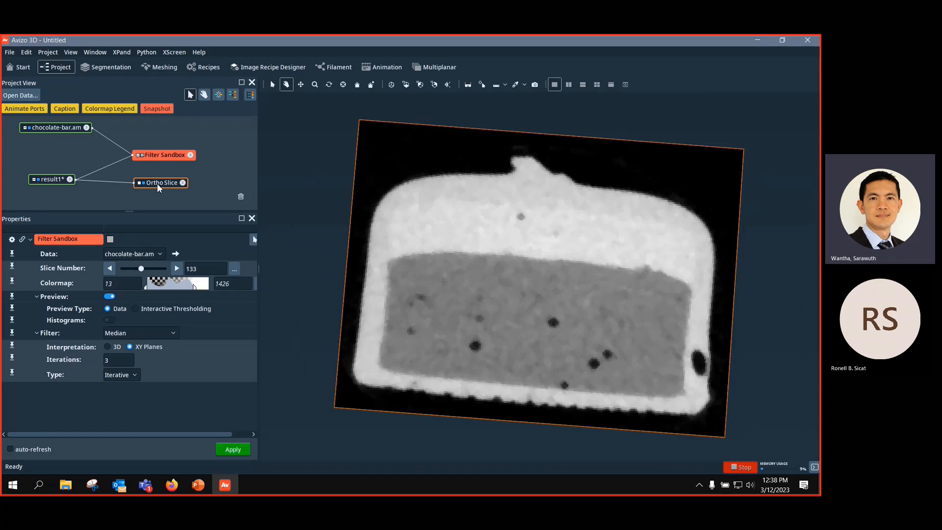
Step: Rearrange the chocolate-bar.am, result1 and Ortho Slice nodes in the project graph, leaving the Ortho Slice selected
click(158, 188)
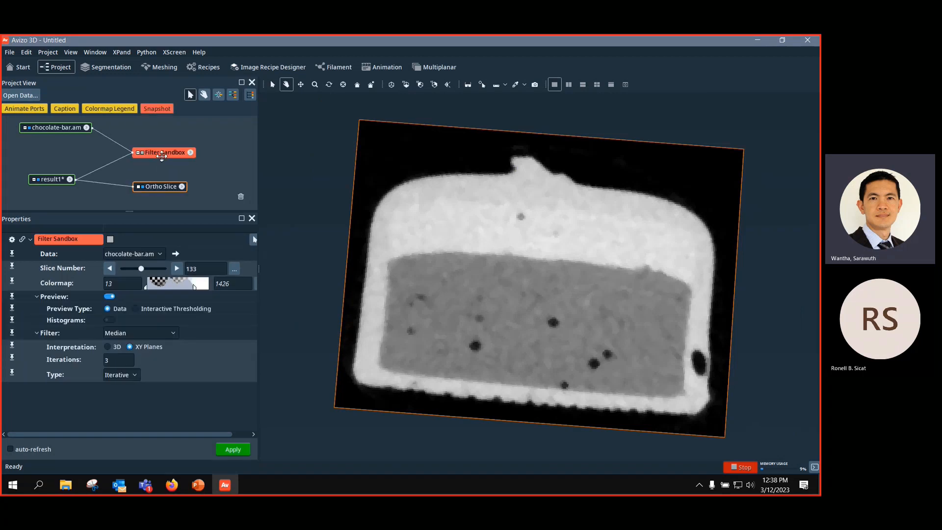
drag(454, 273, 474, 275)
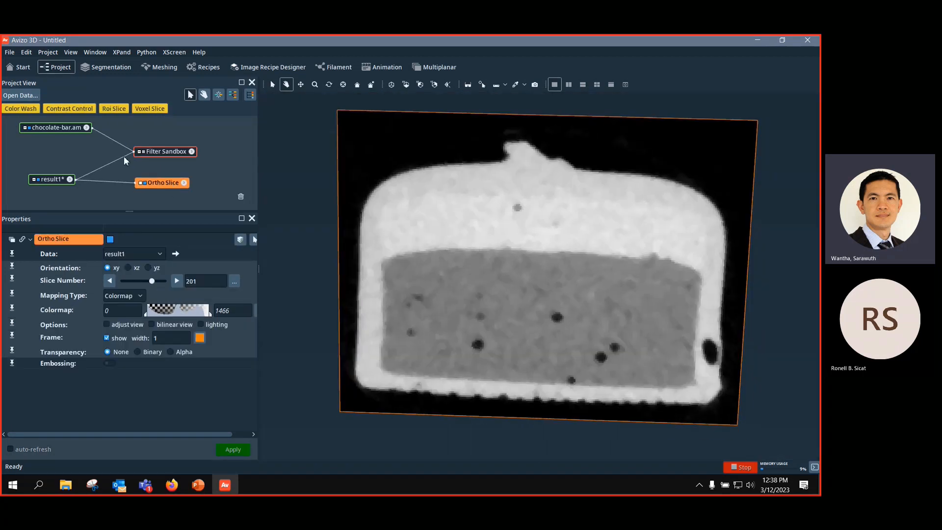
click(70, 130)
click(58, 179)
click(163, 187)
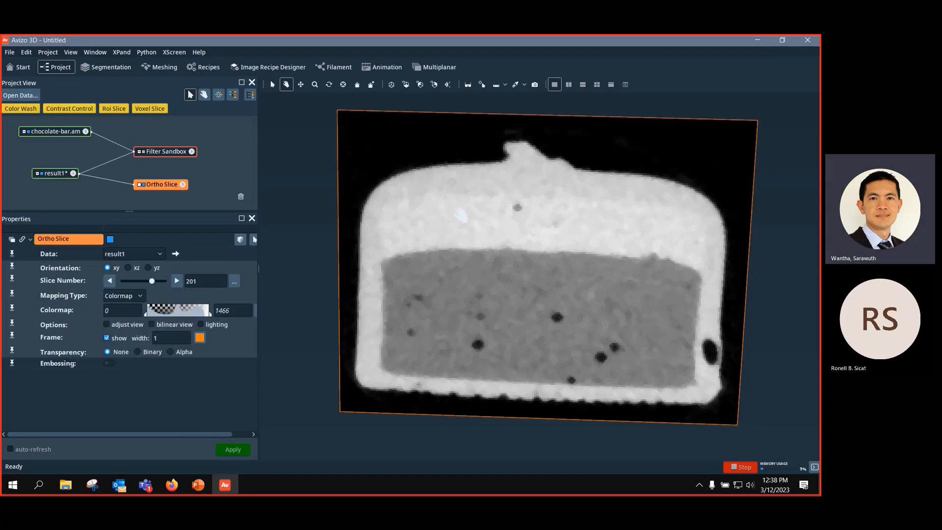
Step: Examine the voxels around a dark pore in the median-filtered result1 slice up close
scroll(535, 202, up, 10)
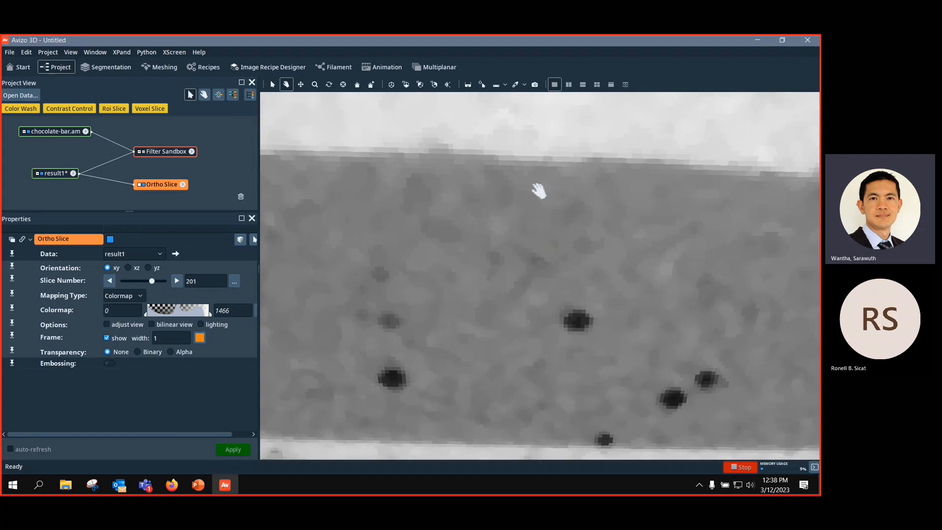
scroll(550, 252, up, 10)
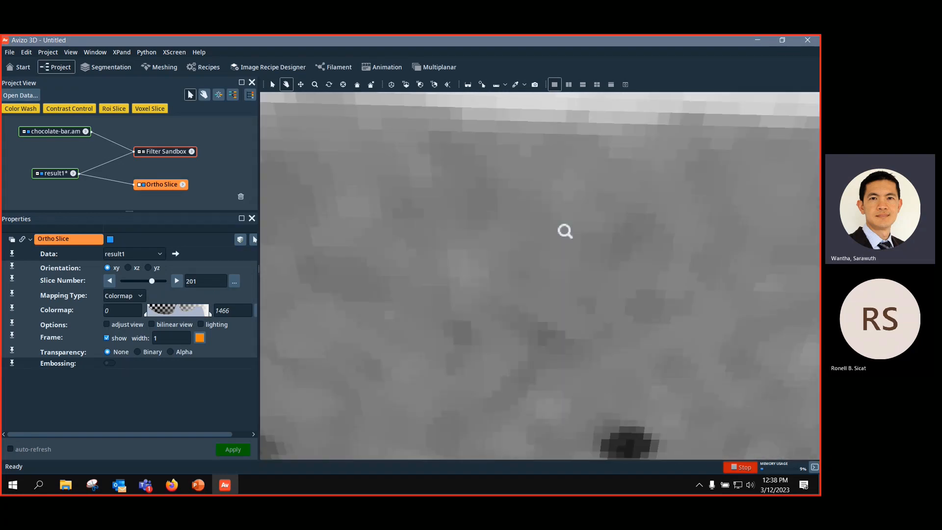
scroll(577, 264, down, 5)
drag(564, 211, 565, 236)
scroll(486, 304, up, 5)
scroll(523, 148, up, 3)
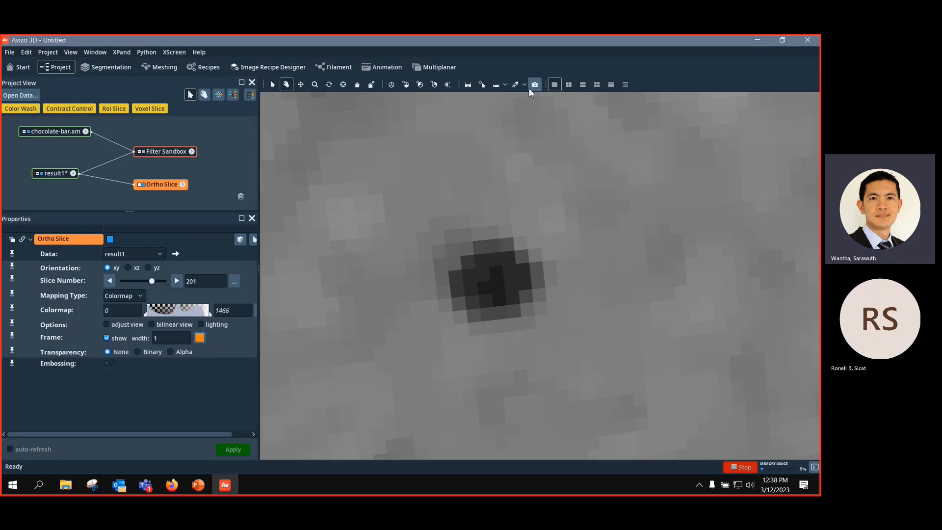
Step: Switch the viewer to interaction mode and set the voxel probe to Continuous update to read values around the pore
click(277, 89)
click(522, 83)
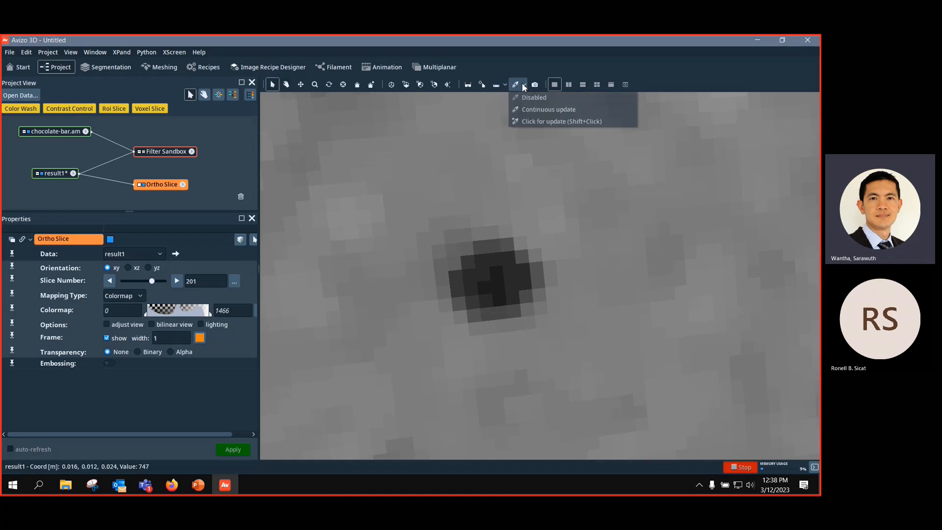
click(545, 110)
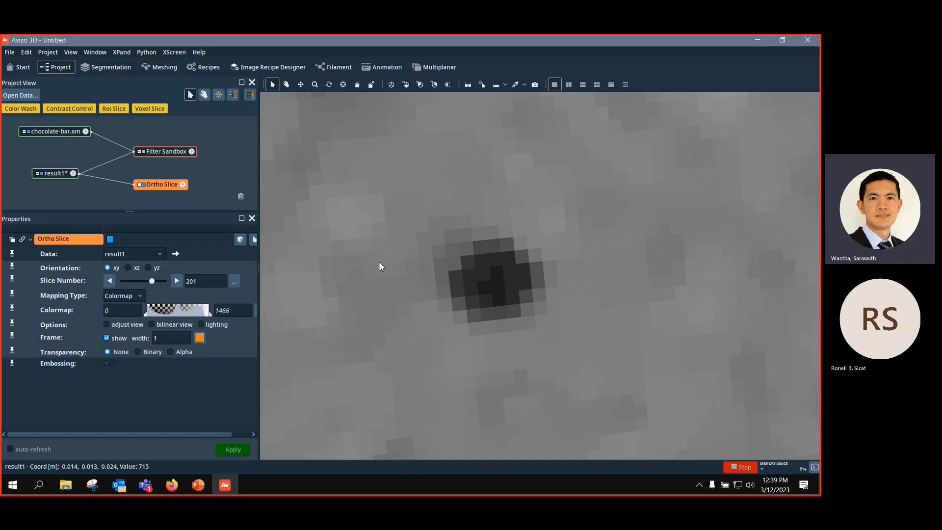
Step: Fit the whole slice in the view and move the result1 Ortho Slice to slice 101
click(392, 86)
drag(490, 201, 548, 251)
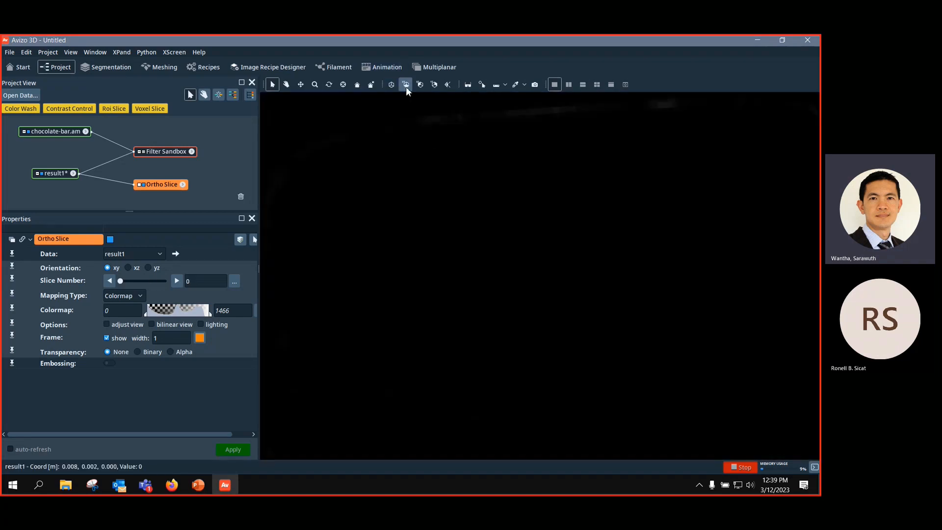
click(391, 85)
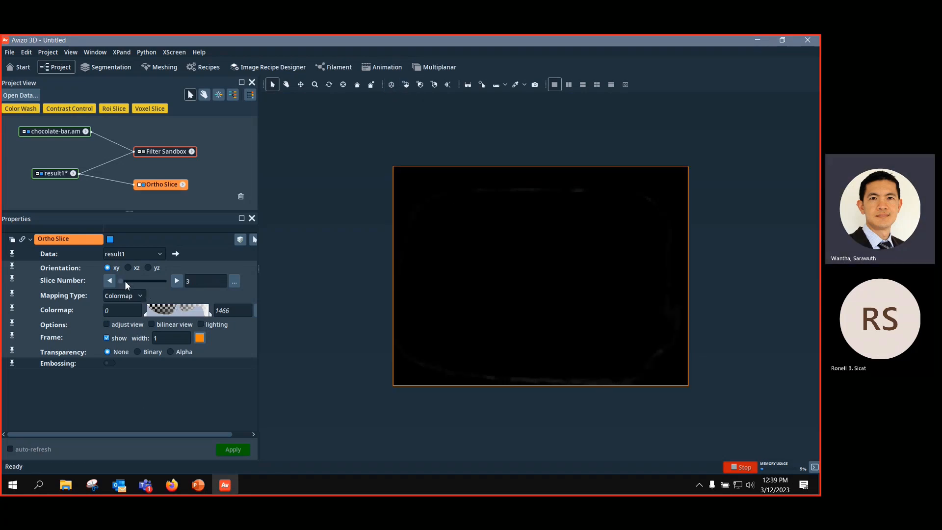
drag(123, 281, 136, 281)
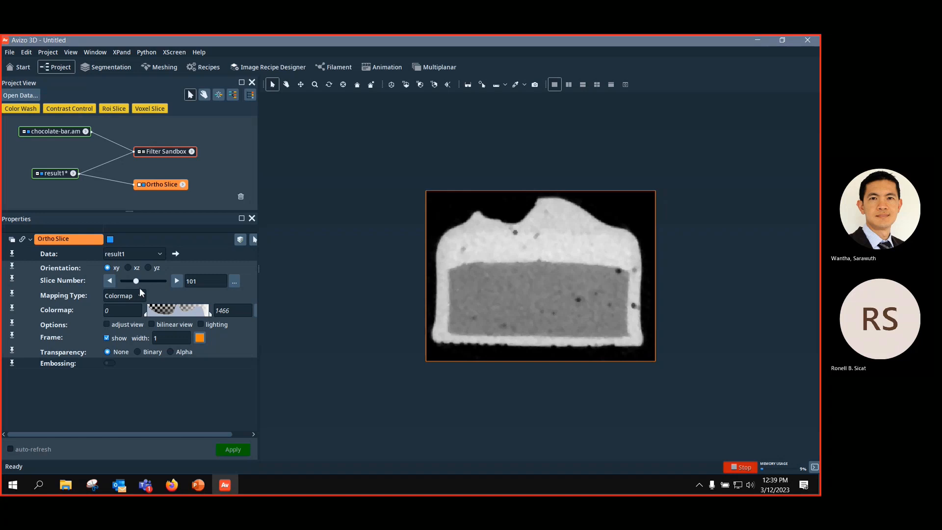
Step: Set the filter of the Filter Sandbox attached to chocolate-bar.am to Non-Local Means
click(171, 156)
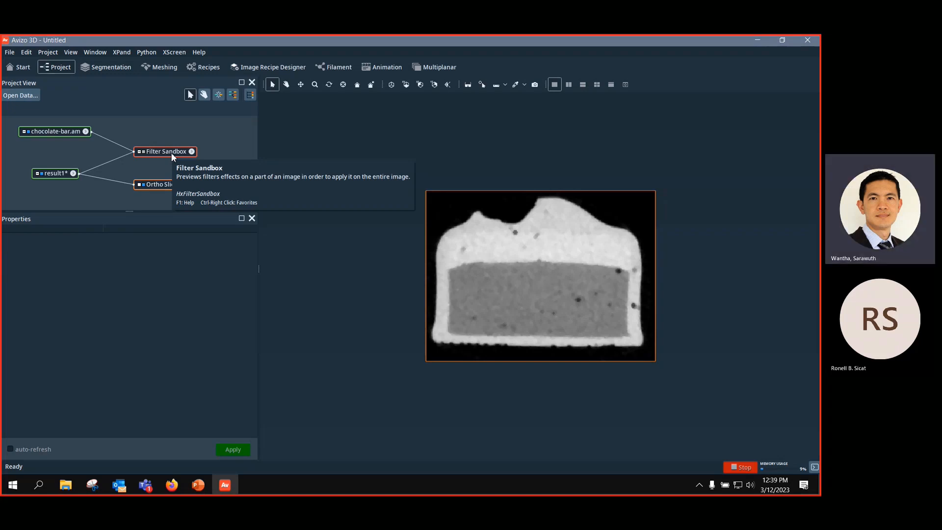
click(171, 154)
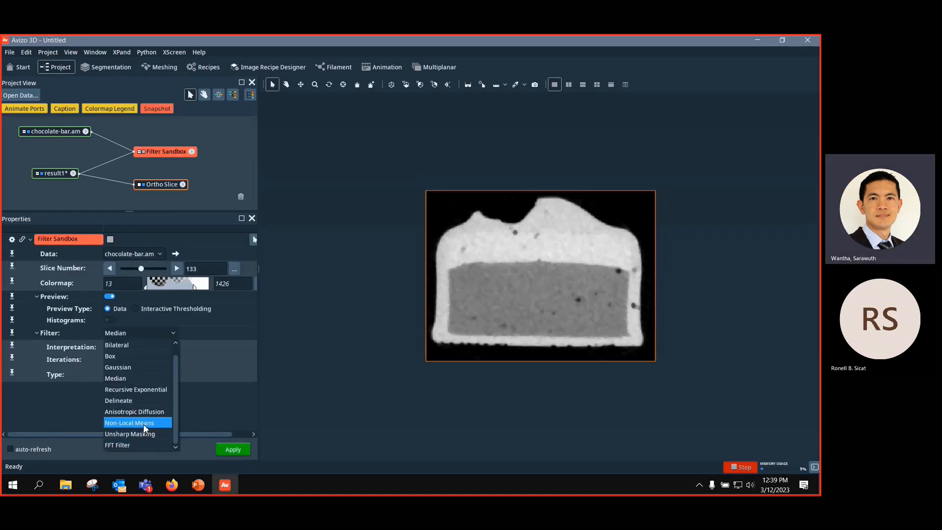
click(145, 424)
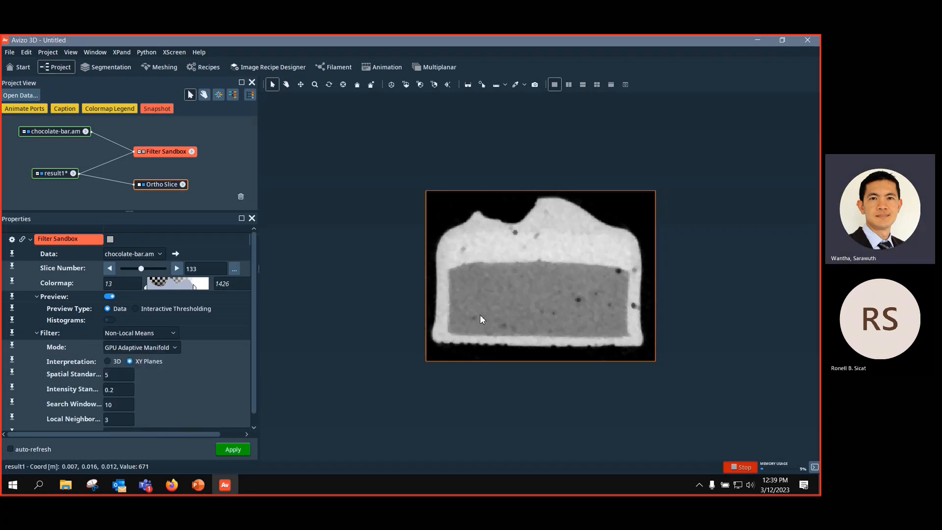
Step: Attach a new Filter Sandbox to result1 and place its node below the Ortho Slice in the project graph
click(47, 172)
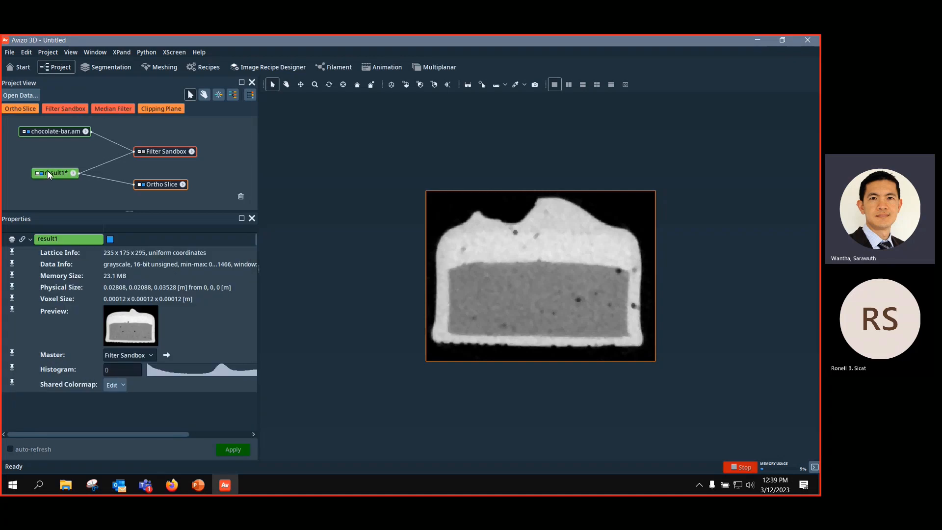
click(69, 109)
drag(97, 201, 144, 199)
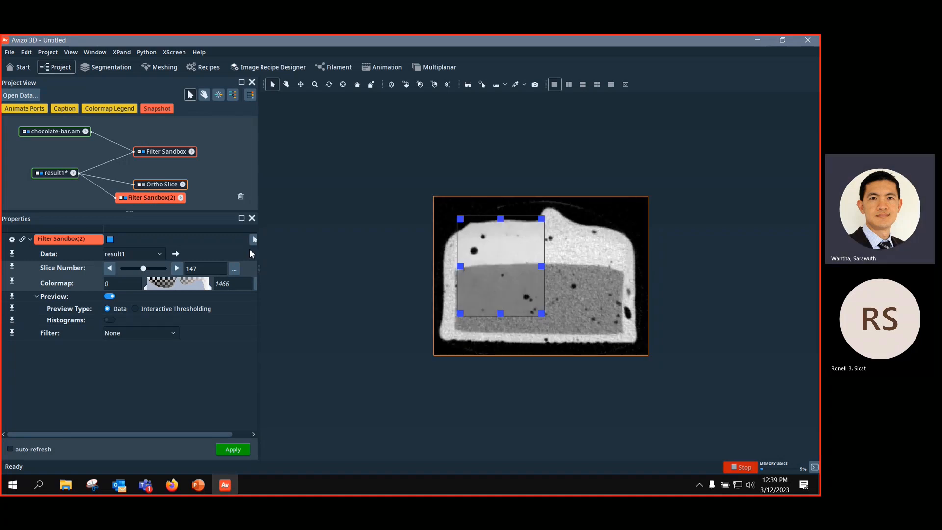
Step: Preview Unsharp Masking with edge contrast 25 on result1 and resize the preview region over the bar's upper-left portion
click(164, 333)
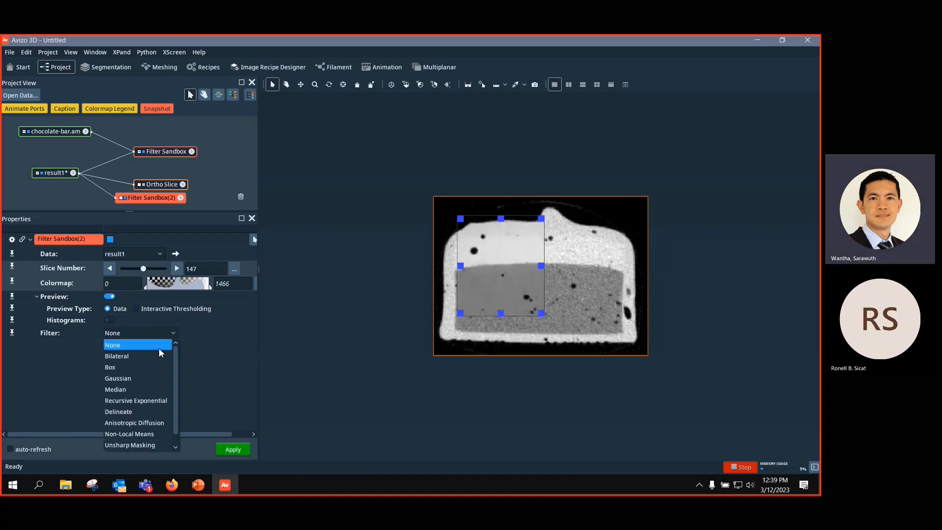
click(140, 446)
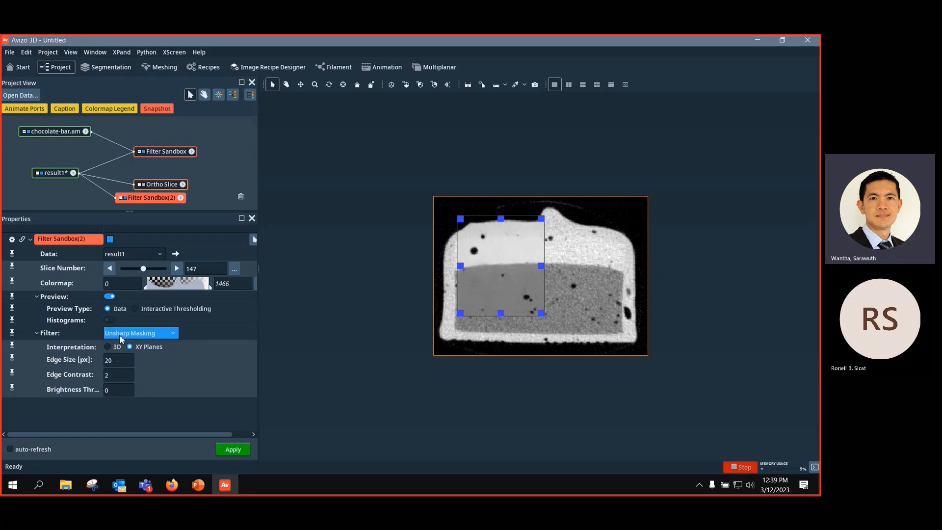
double_click(121, 375)
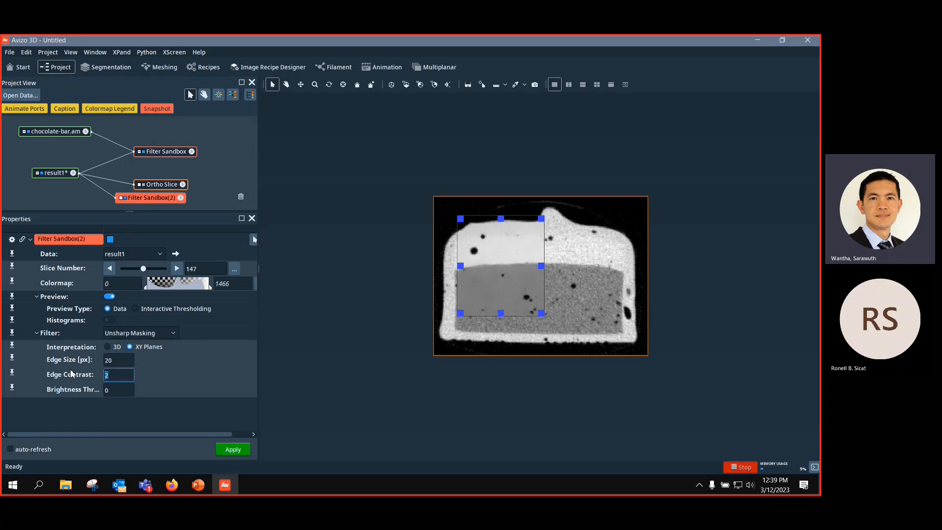
text(25)
key(Return)
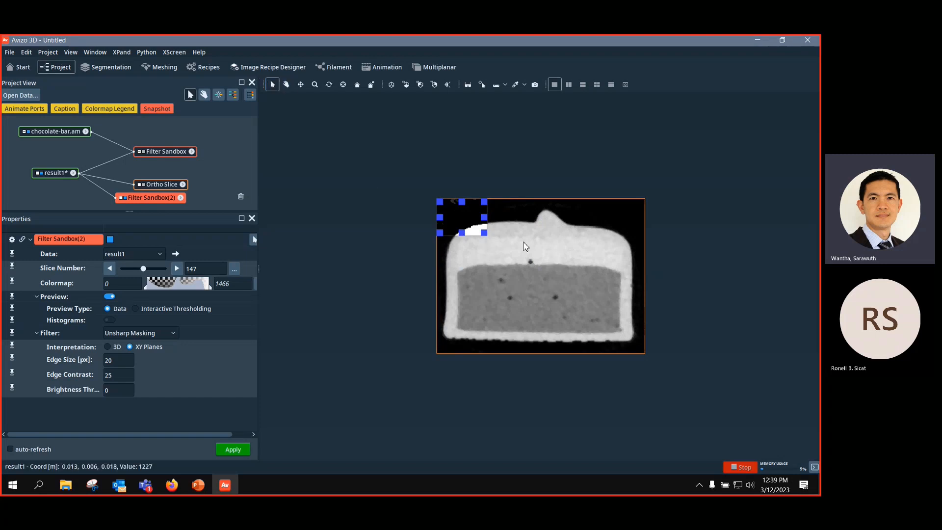
drag(485, 233, 543, 296)
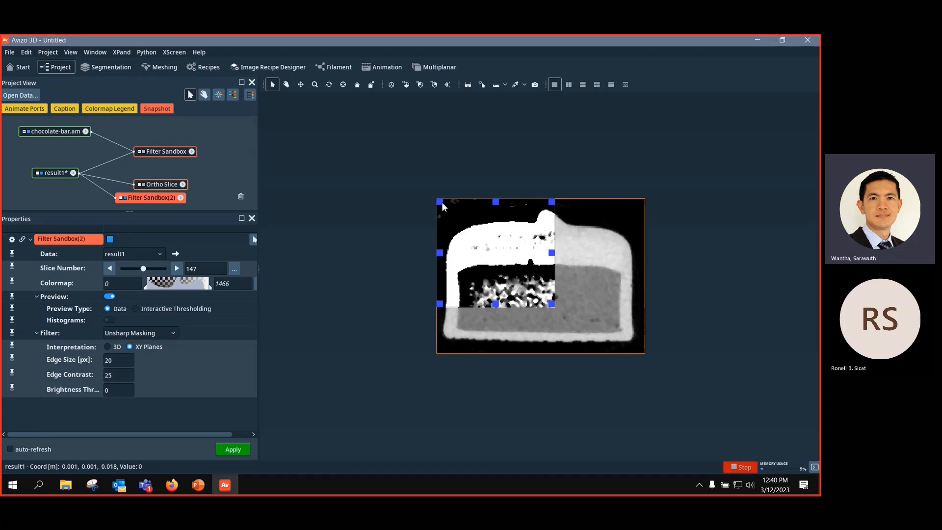
drag(442, 202, 468, 222)
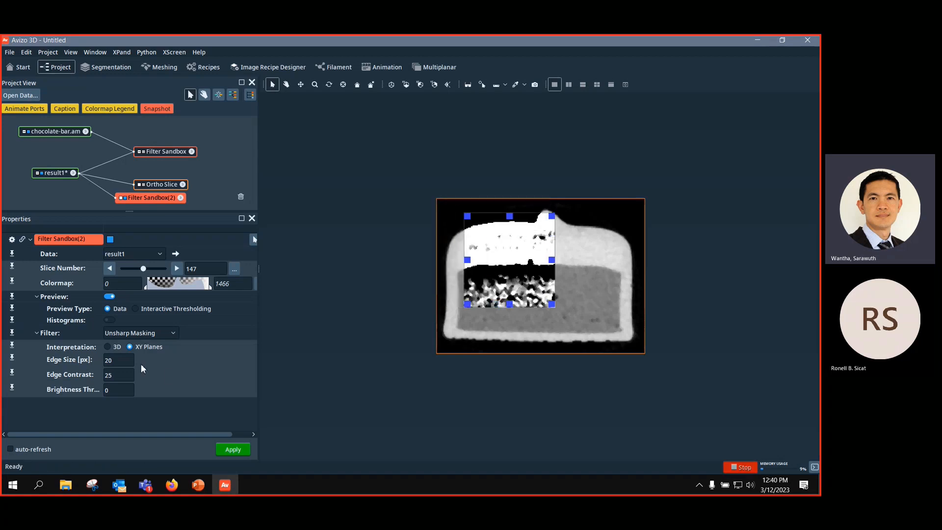
Step: Set the Unsharp Masking filter's edge size to 10 px and its edge contrast to 5 in the second Filter Sandbox
double_click(113, 361)
key(Tab)
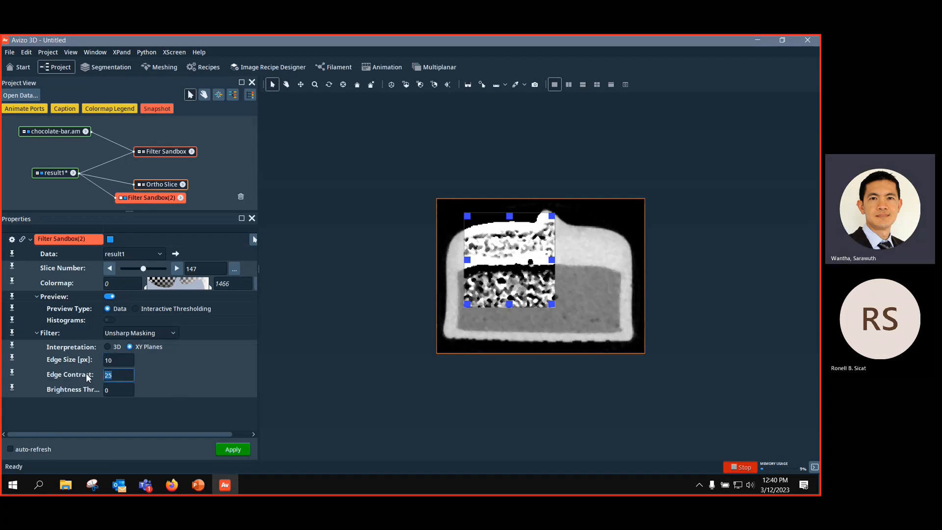
text(5)
key(Return)
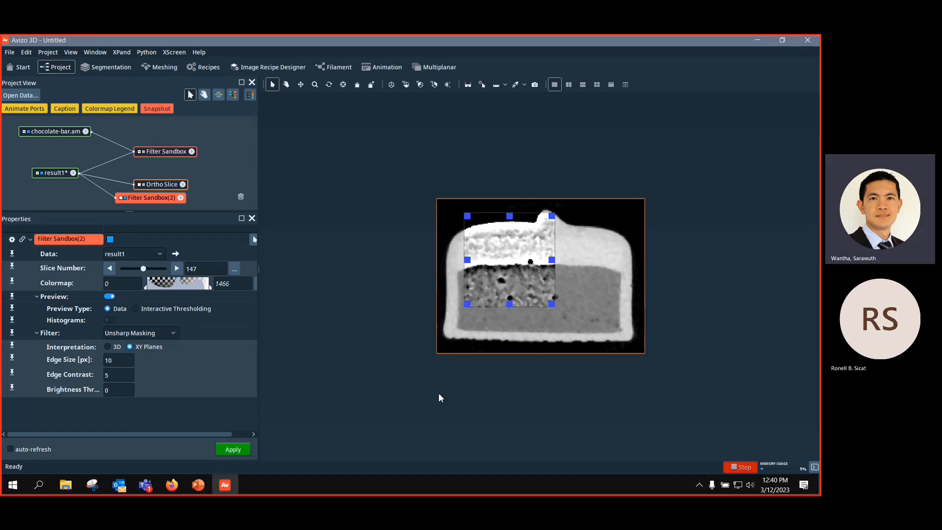
Step: Delete the second Filter Sandbox and turn on the Ortho Slice display of result1
key(Delete)
click(150, 185)
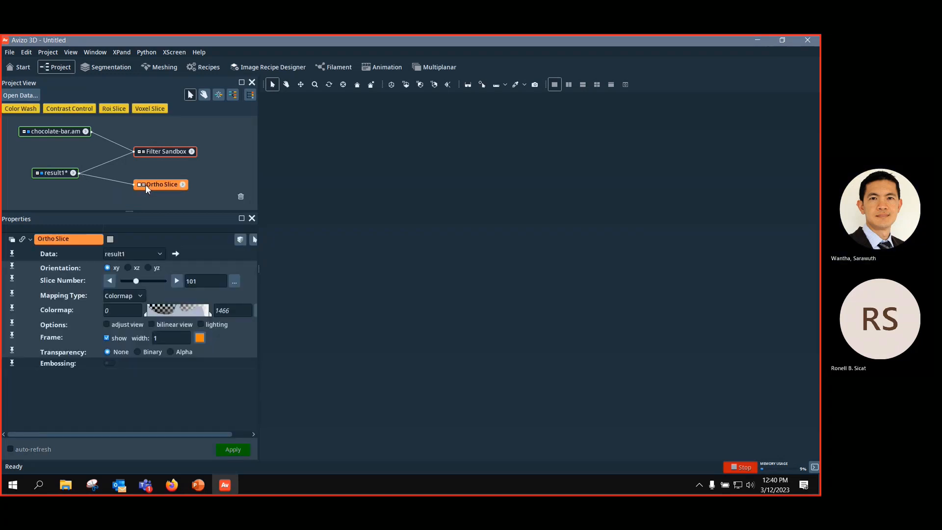
click(142, 185)
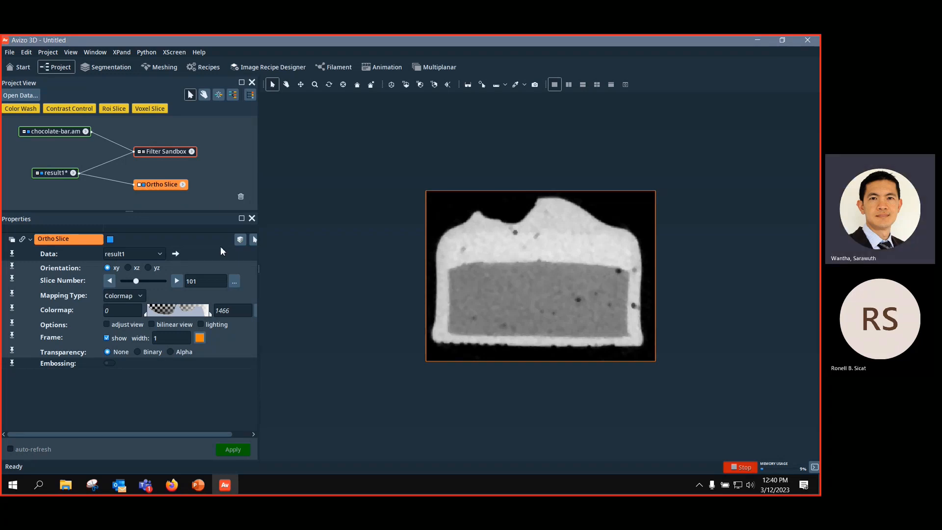
mouse_move(68, 492)
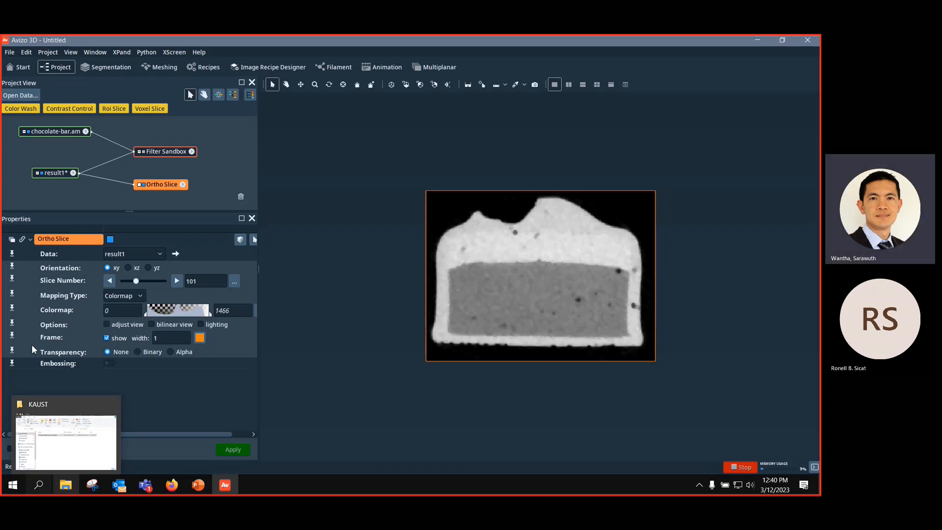
Step: Change the Filter Sandbox filter to Median and show its preview on chocolate-bar.am with the Ortho Slice hidden
click(167, 152)
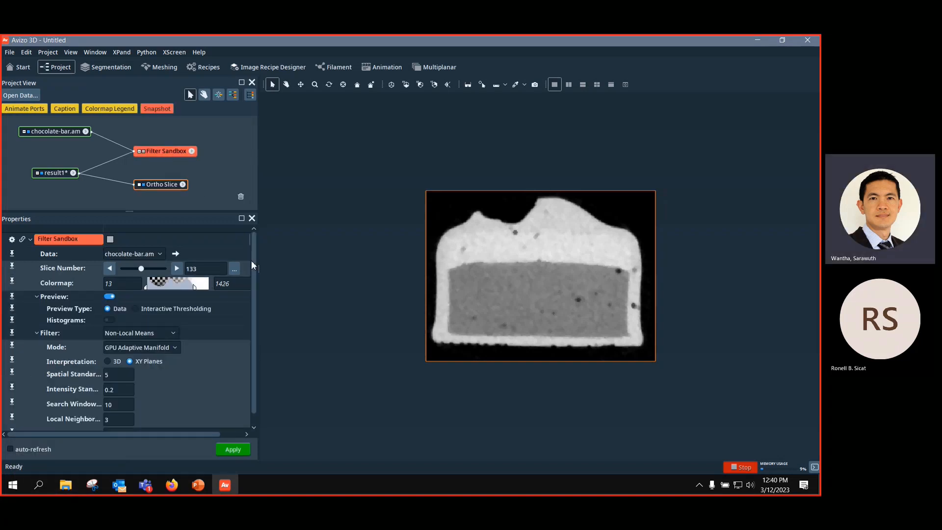
click(155, 334)
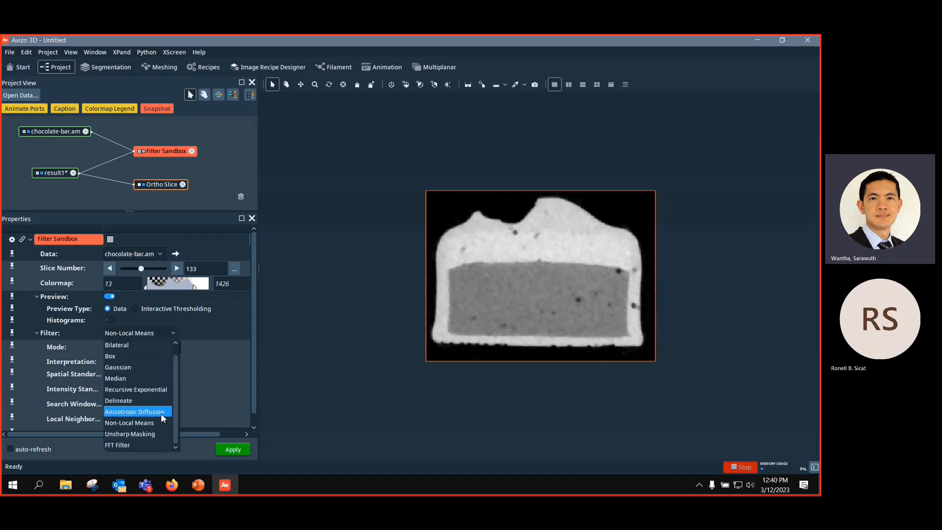
click(170, 382)
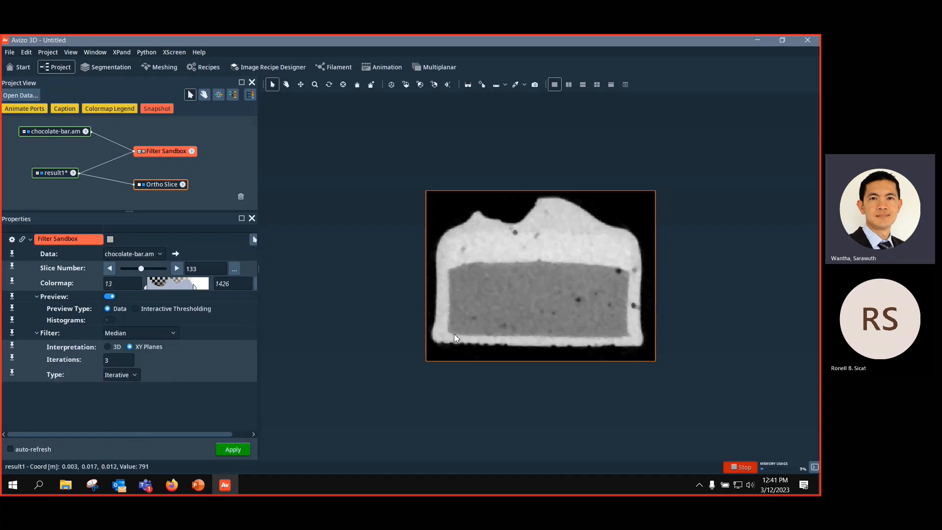
click(144, 151)
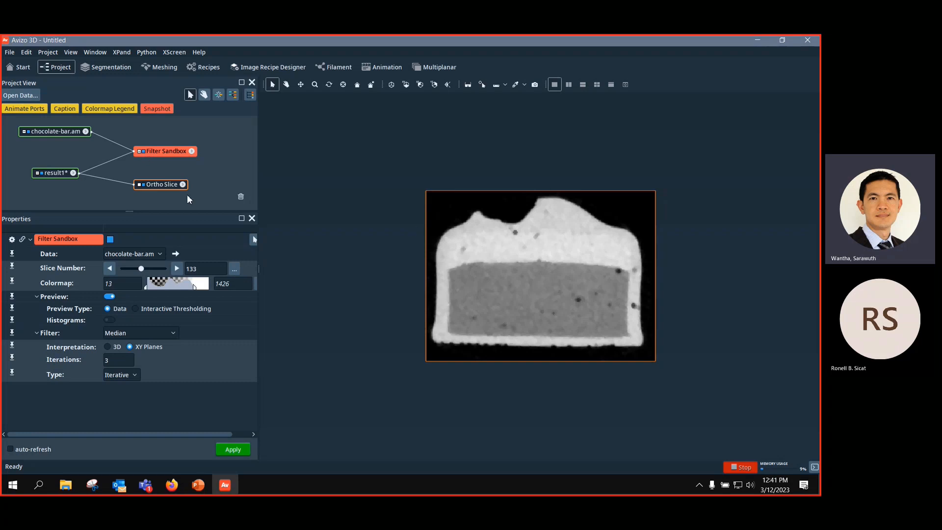
click(144, 185)
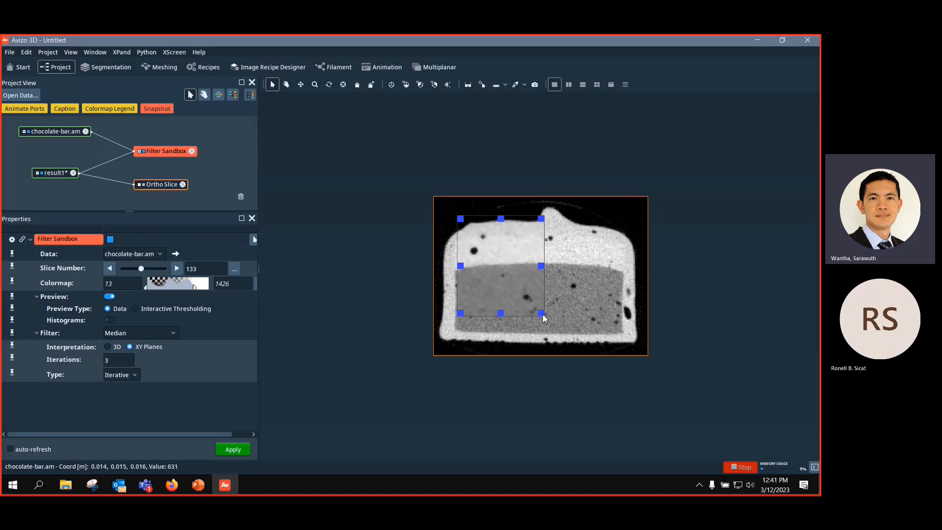
Step: Hide the Filter Sandbox preview and redisplay the Ortho Slice of result1 with its colormap narrowed to 351–944
click(145, 151)
click(164, 184)
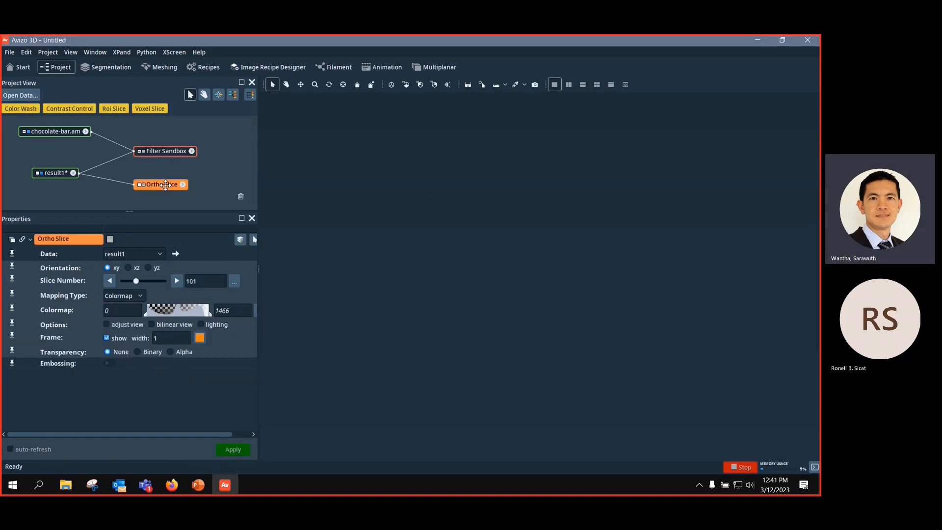
click(143, 184)
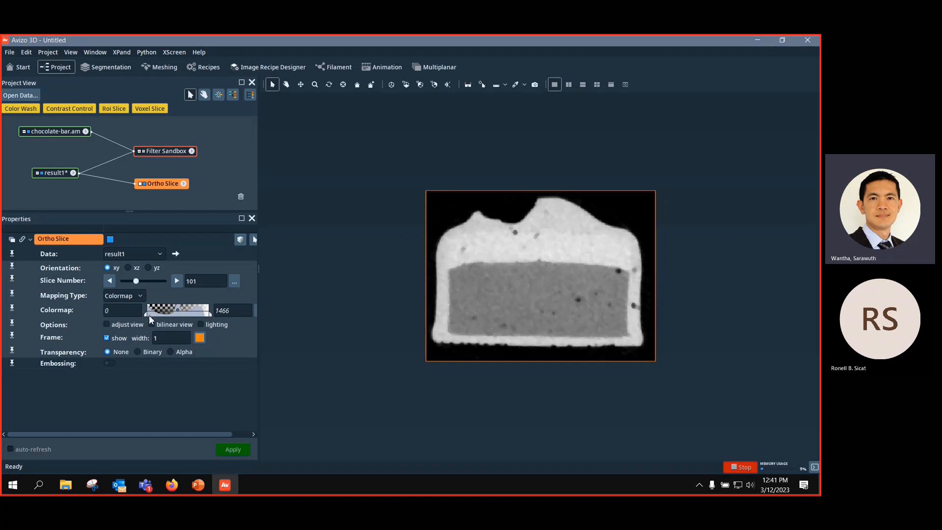
drag(146, 314, 189, 314)
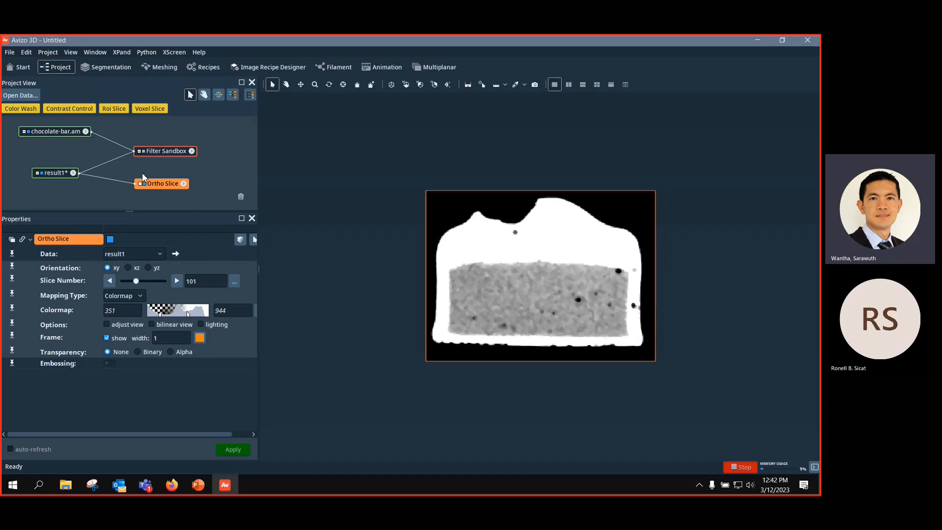
Step: Replace the Ortho Slice with an Interactive Thresholding module attached to result1, and place it clear of the result1 node
key(Delete)
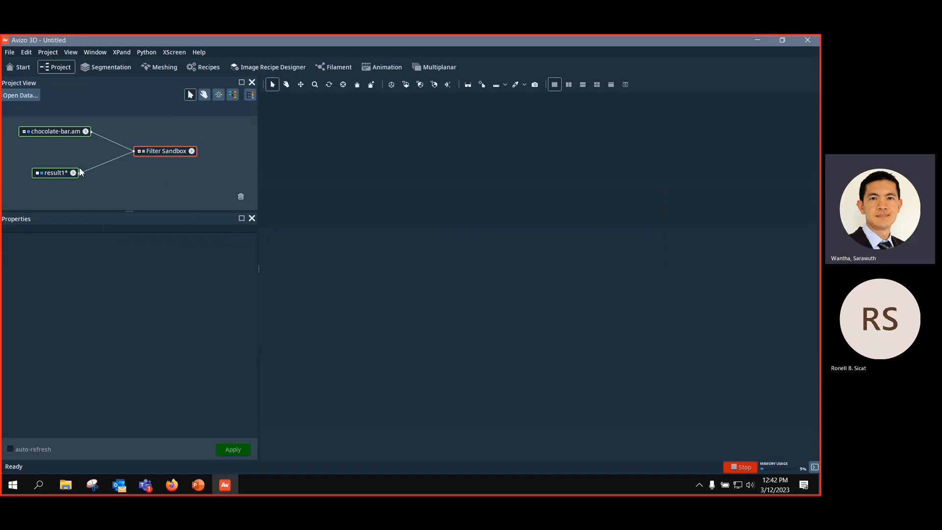
mouse_move(55, 174)
mouse_down()
mouse_move(98, 169)
mouse_move(51, 169)
mouse_up()
right_click(51, 169)
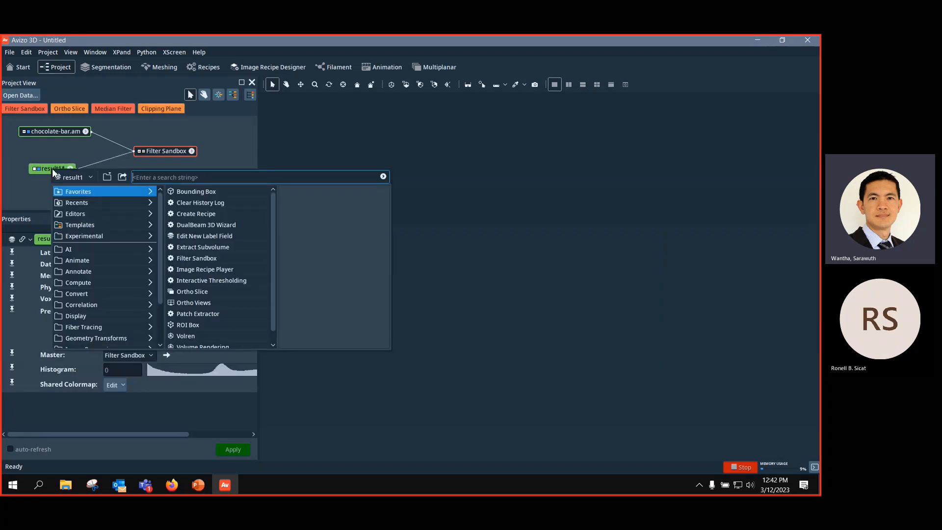
text(in)
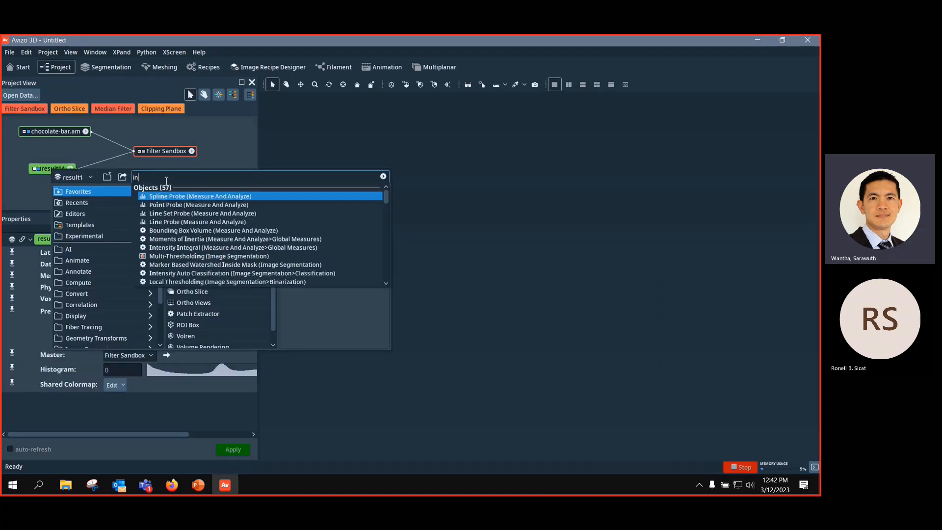
text(ter)
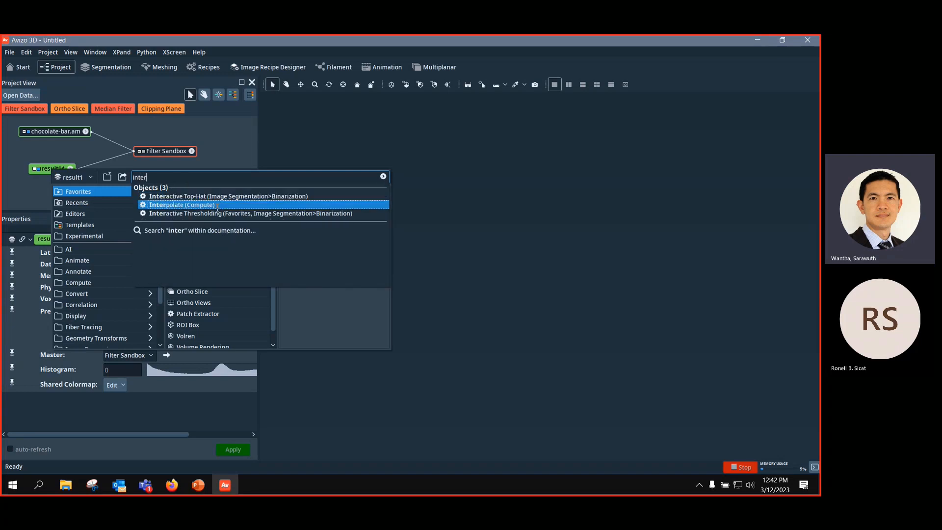
click(201, 214)
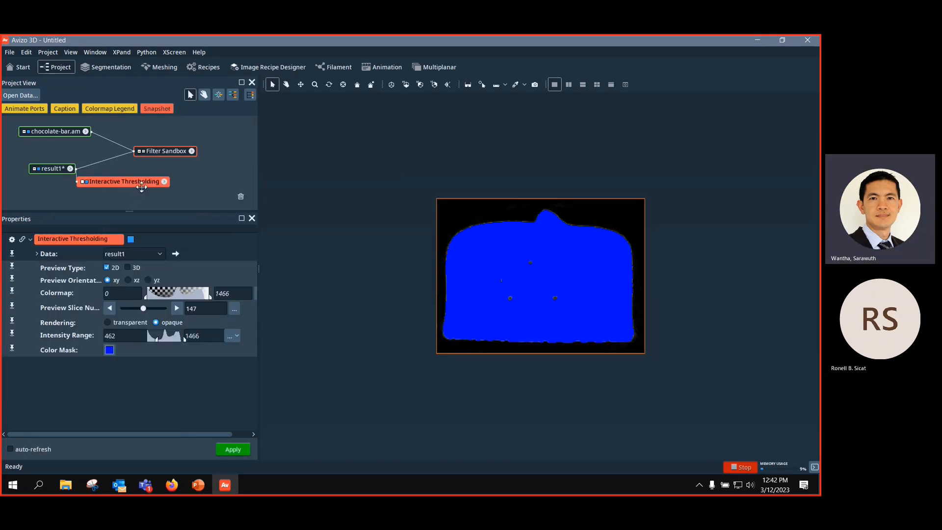
drag(142, 187, 176, 186)
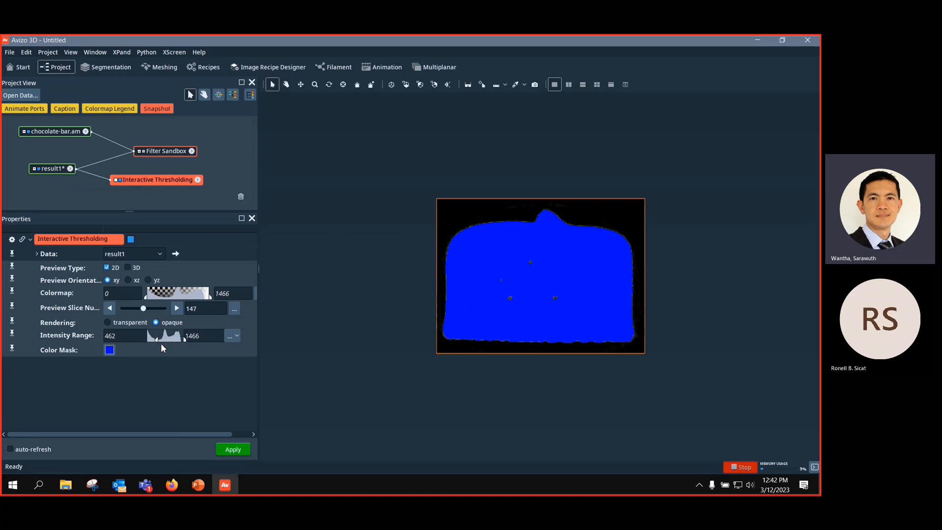
Step: Mask the bright chocolate coating with an intensity range of 900–1517 and preview it on slice 150
mouse_move(155, 340)
mouse_down()
mouse_move(187, 339)
mouse_move(147, 339)
mouse_move(166, 339)
mouse_up()
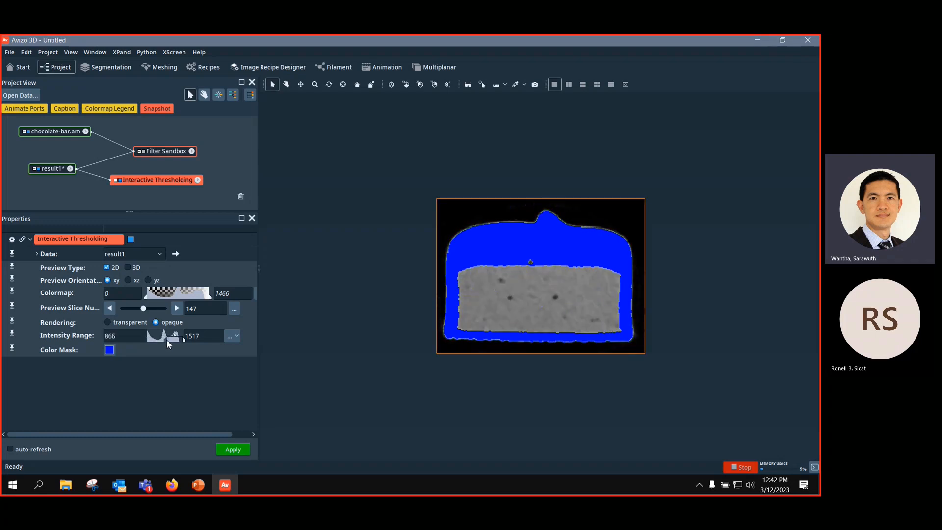
drag(170, 339, 168, 338)
drag(137, 341, 98, 344)
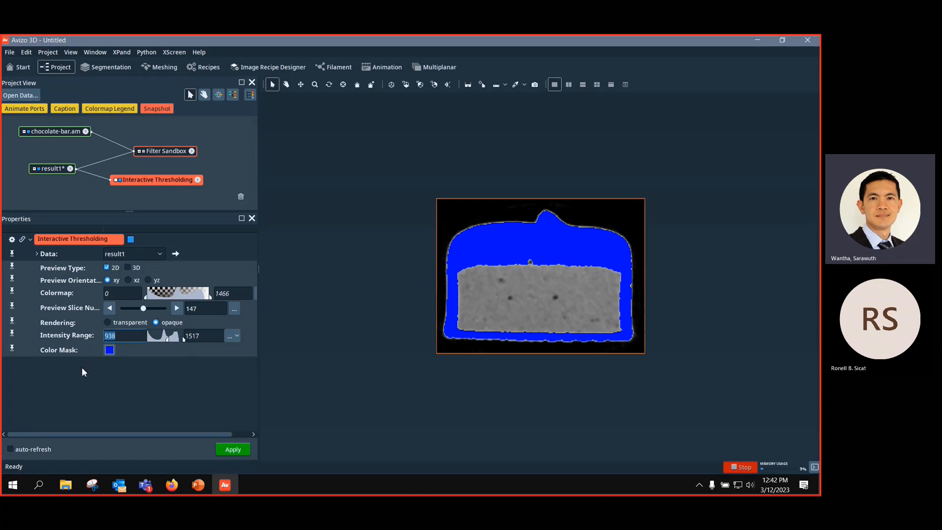
text(900)
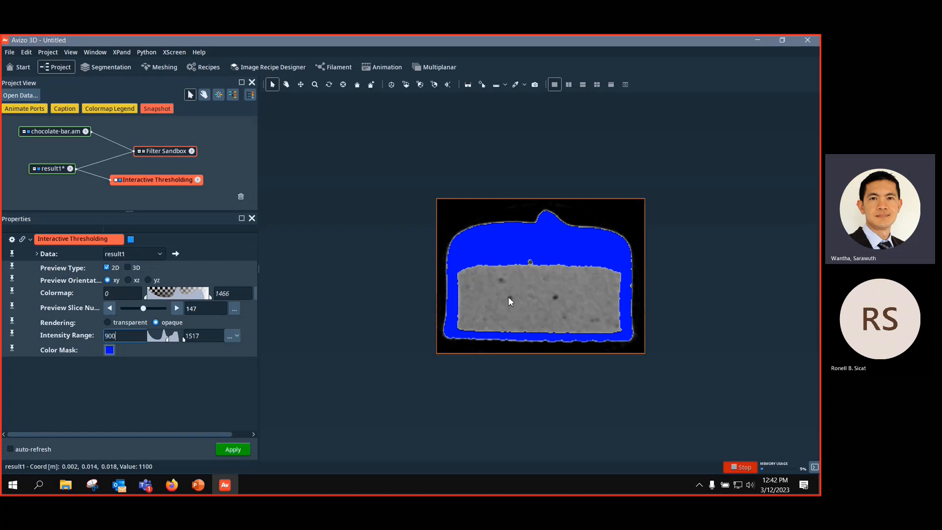
click(578, 325)
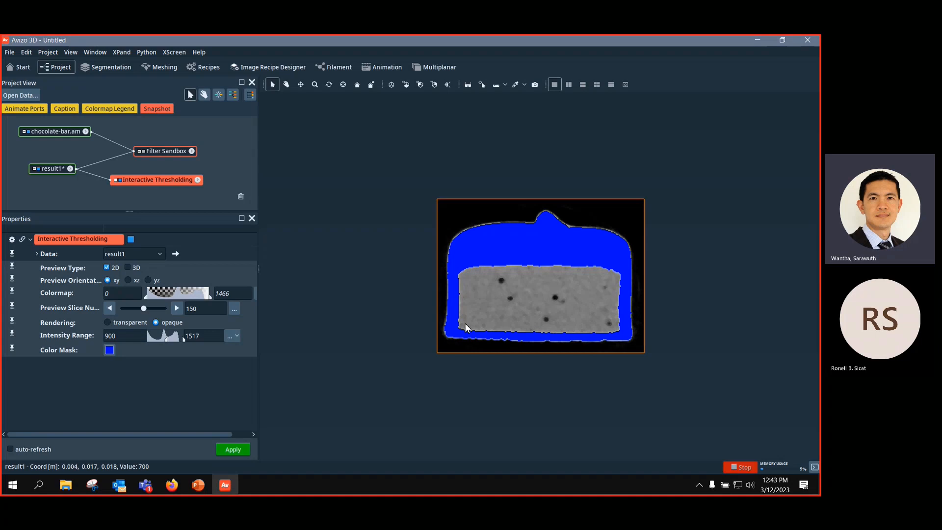
Step: Try an intensity range of 0–561 for the background and pores, and settle on 577–1136 for the grey filling
mouse_move(167, 338)
mouse_down()
mouse_move(136, 335)
mouse_move(160, 341)
mouse_up()
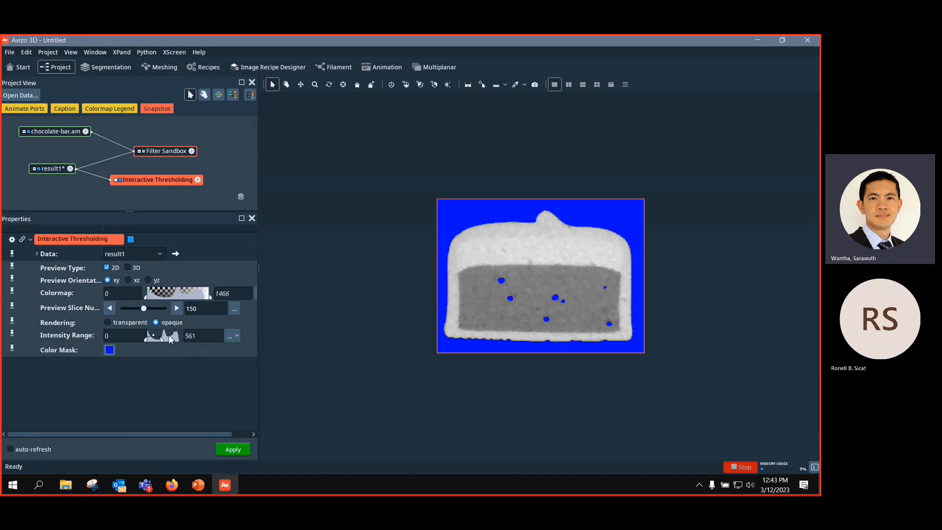
mouse_move(162, 338)
mouse_down()
mouse_move(173, 340)
mouse_move(151, 339)
mouse_move(185, 344)
mouse_move(162, 338)
mouse_move(175, 337)
mouse_up()
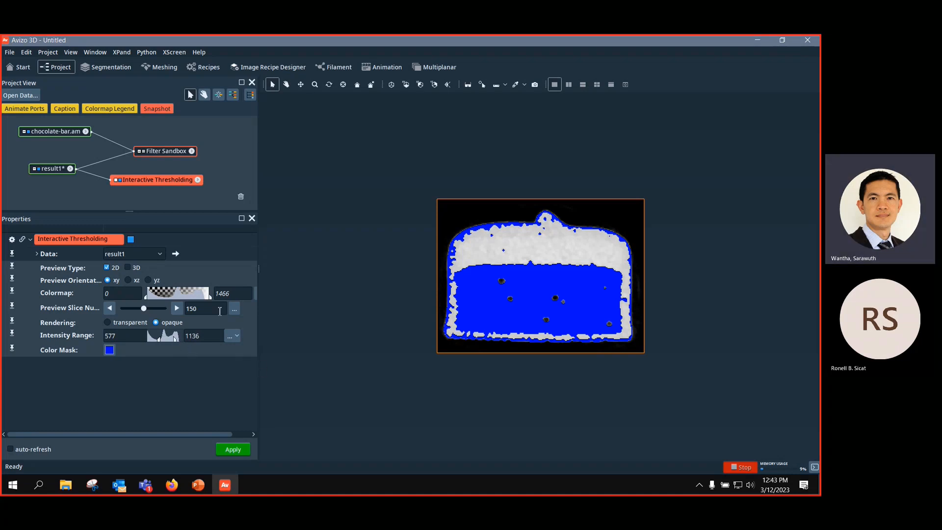
Step: Compare the threshold mask on unfiltered and filtered data by connecting Interactive Thresholding to chocolate-bar.am and back to result1
drag(85, 172, 58, 132)
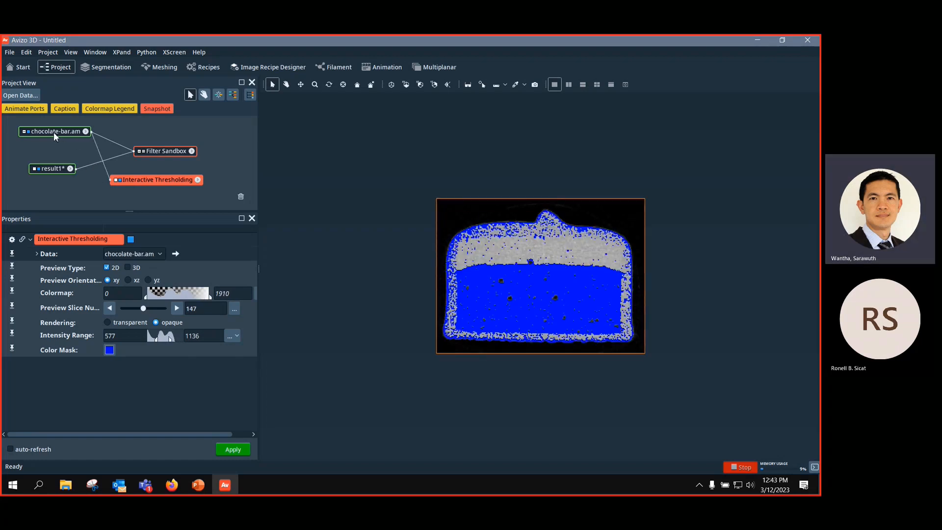
click(286, 84)
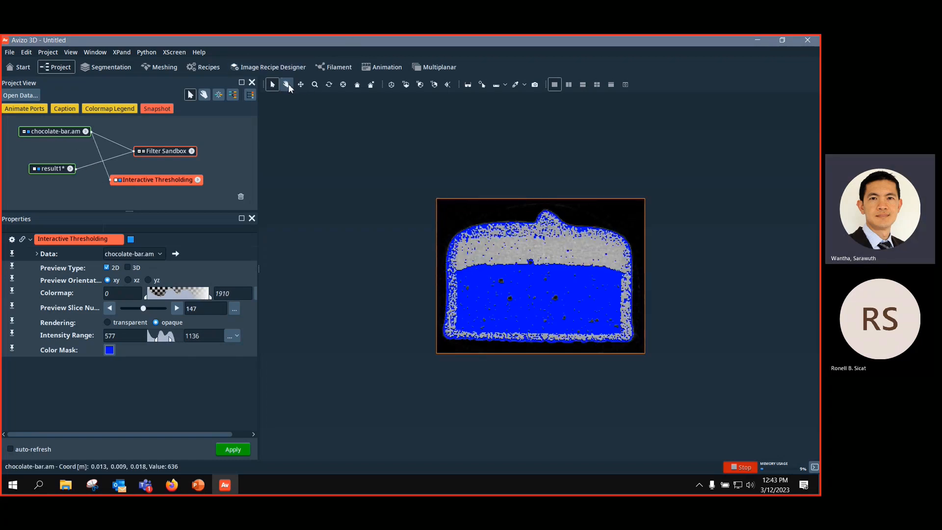
scroll(541, 285, up, 1)
scroll(541, 284, up, 4)
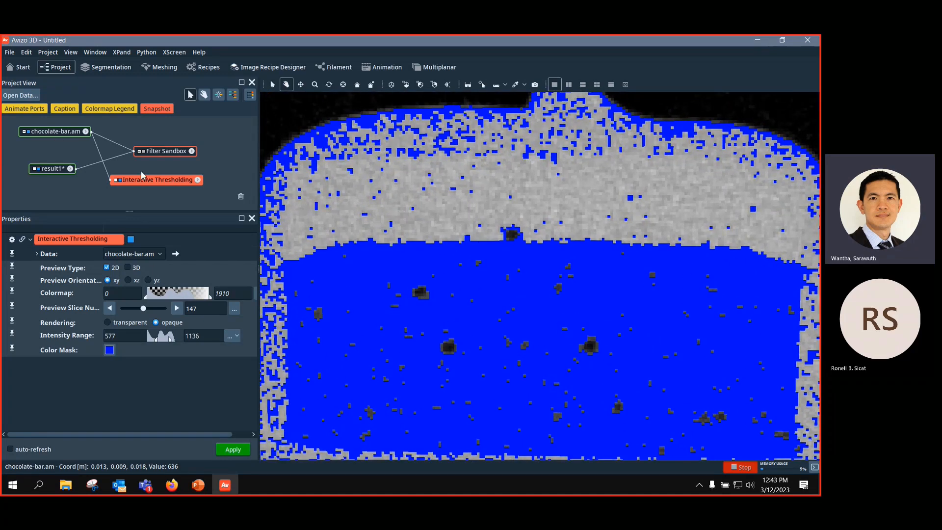
drag(102, 153, 70, 169)
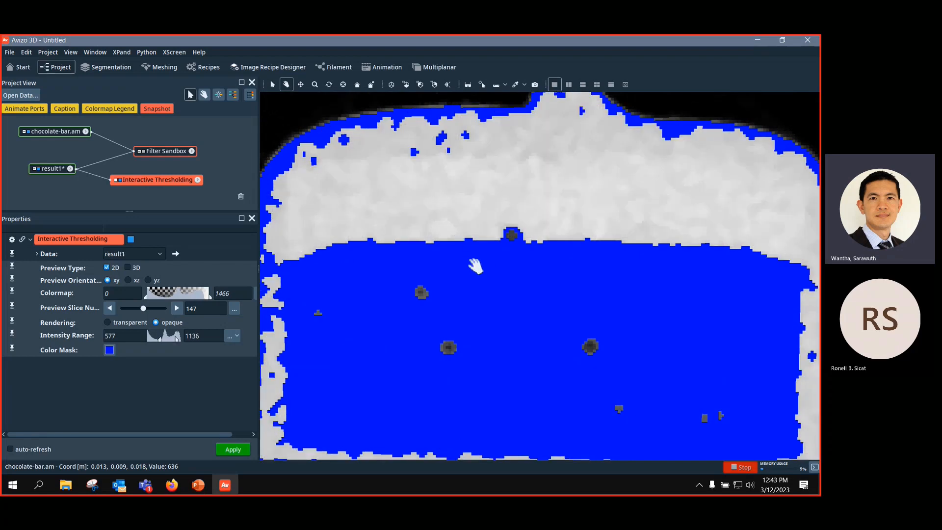
scroll(499, 267, down, 5)
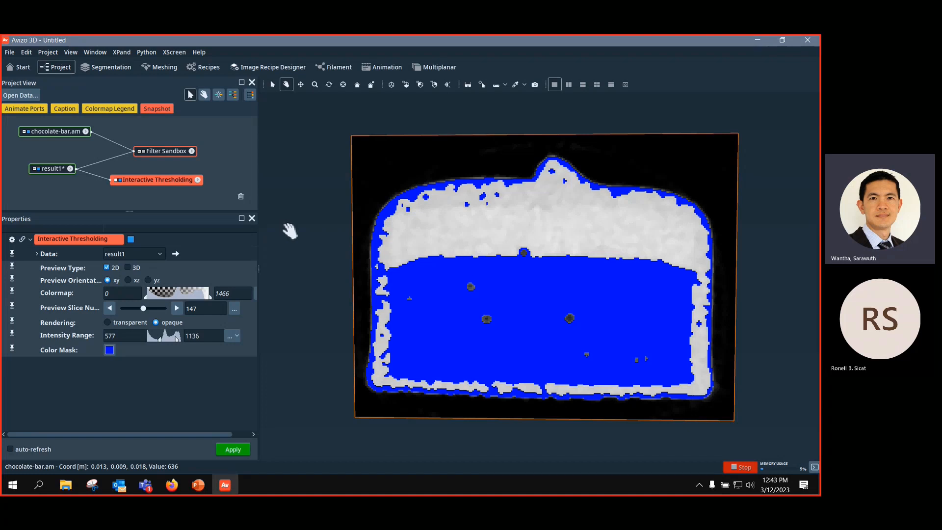
Step: Review the properties of the Filter Sandbox, Interactive Thresholding, chocolate-bar.am and result1 in the project graph
click(165, 154)
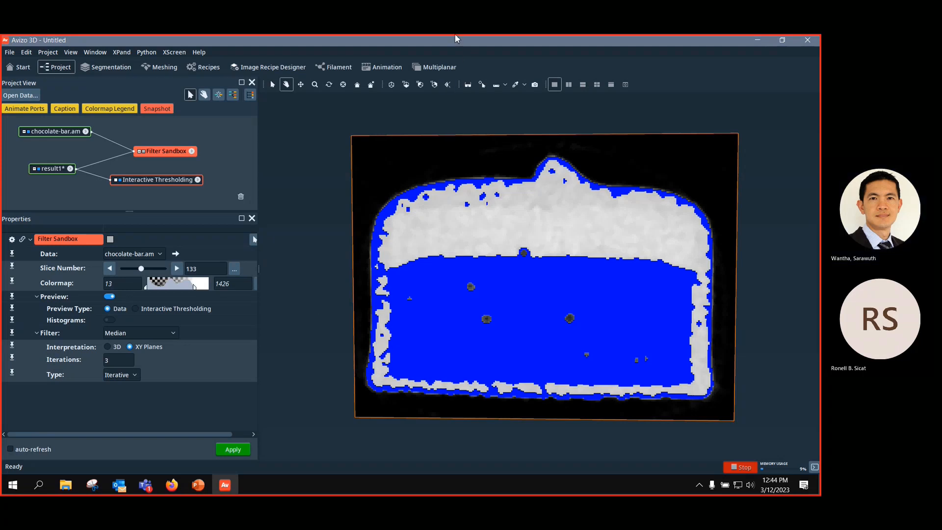
mouse_move(455, 35)
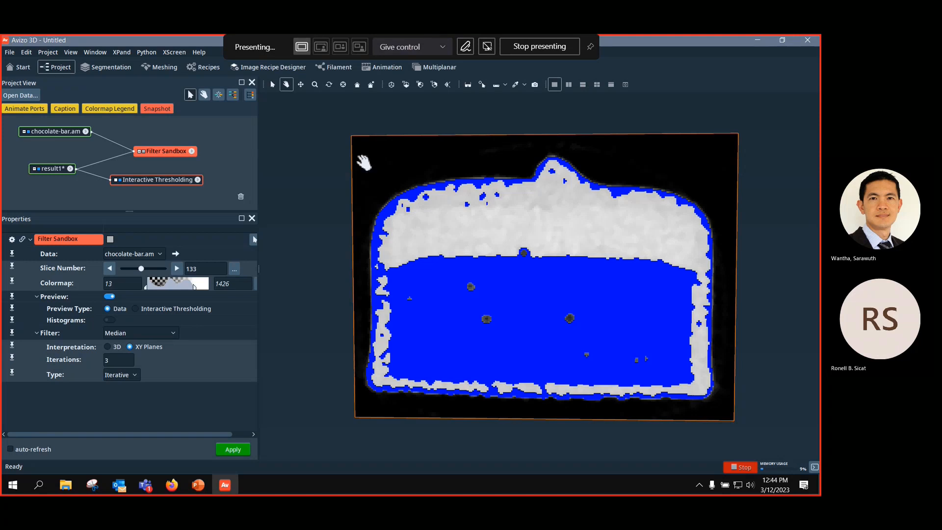
click(159, 181)
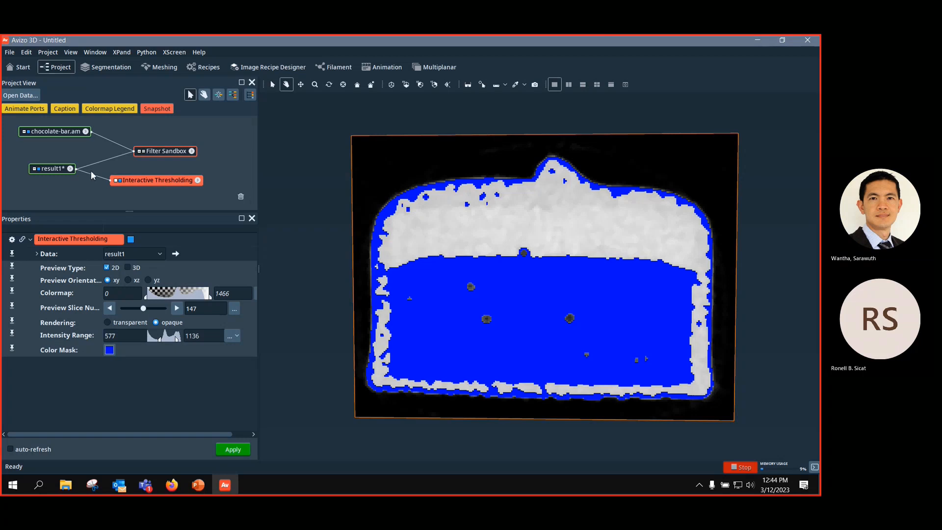
click(55, 169)
click(51, 132)
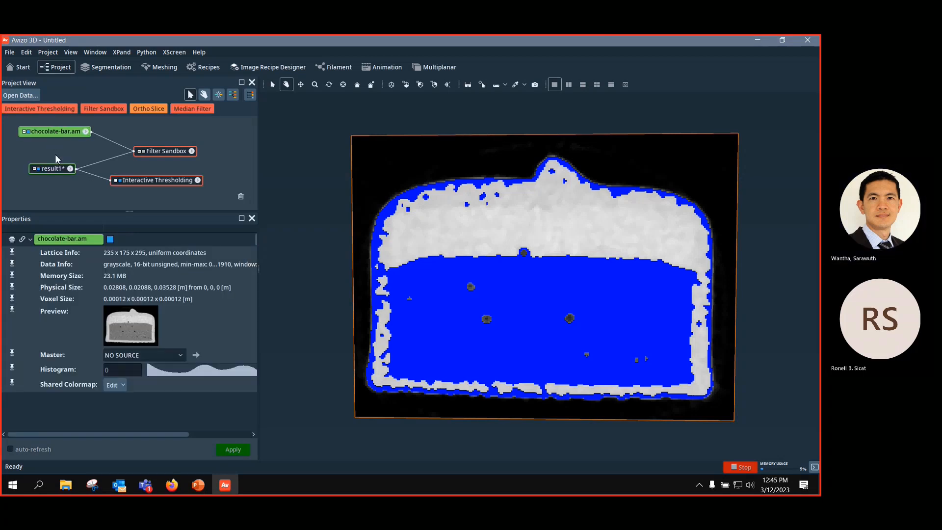
click(57, 168)
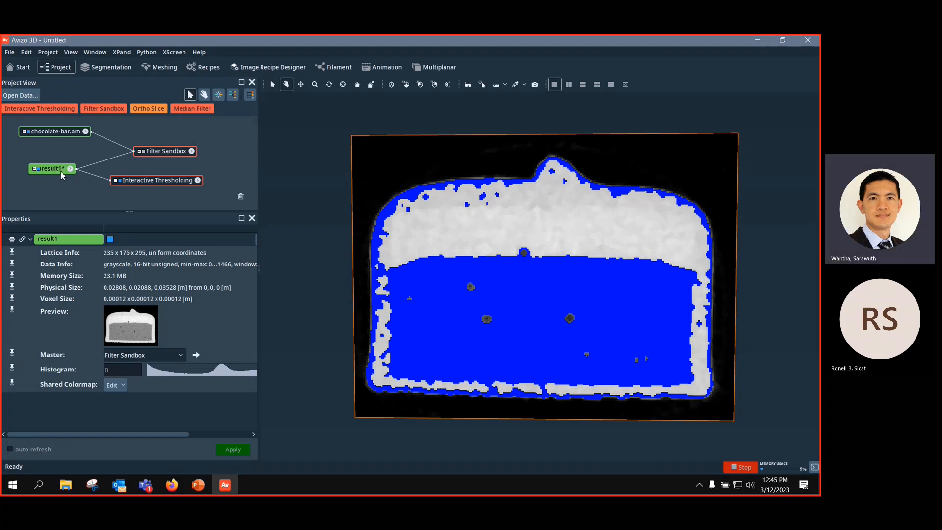
Step: Compare the 0–600 threshold mask on unfiltered and filtered data by connecting Interactive Thresholding to chocolate-bar.am and back to result1
click(157, 155)
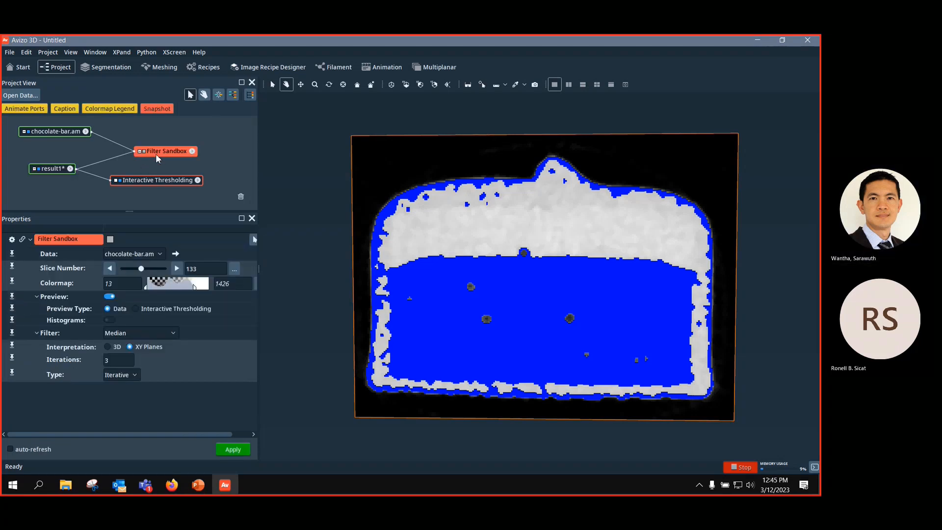
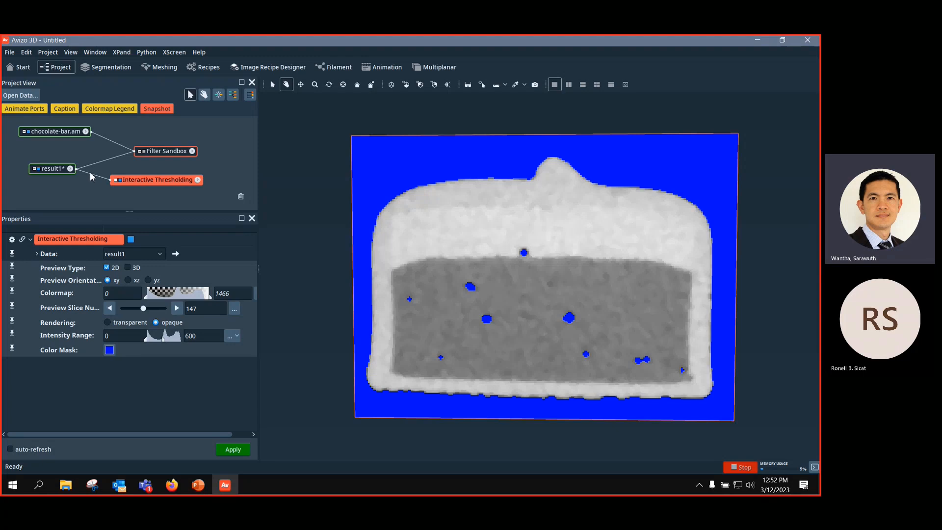
drag(92, 169, 64, 134)
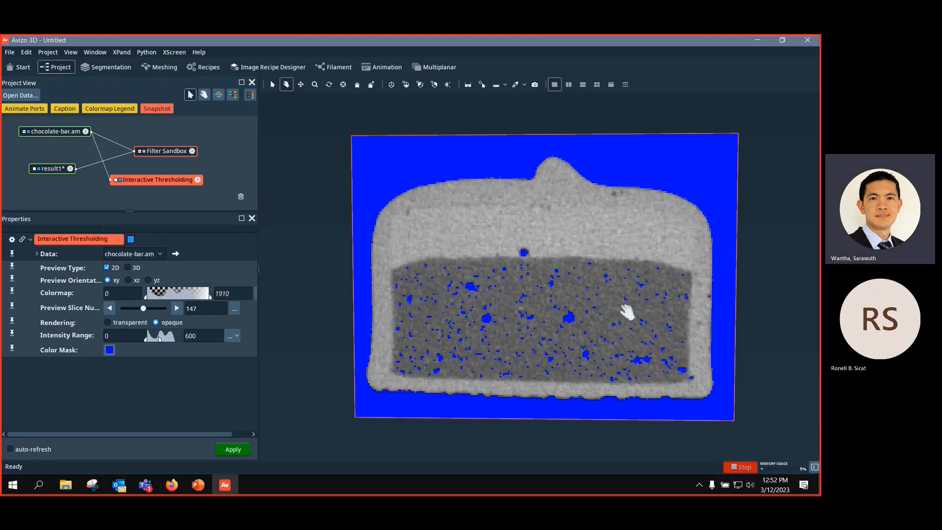
scroll(568, 358, up, 5)
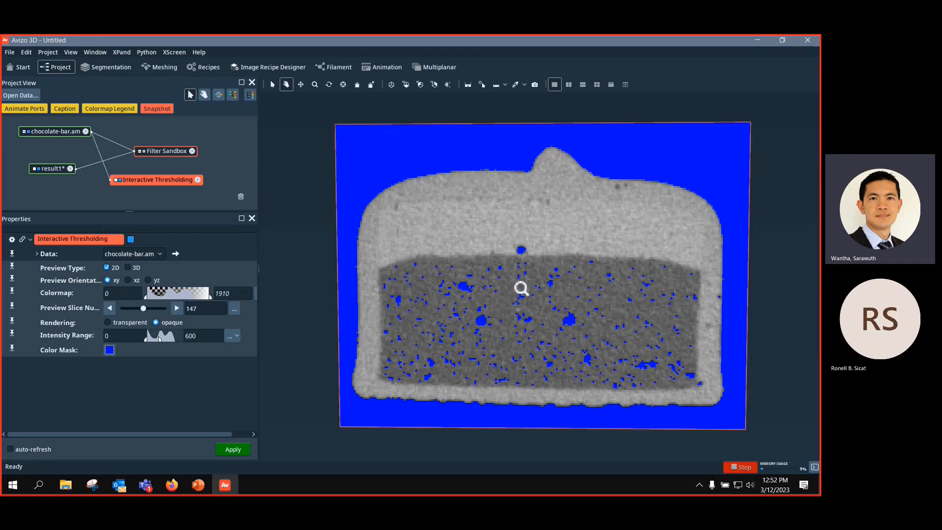
scroll(521, 307, up, 1)
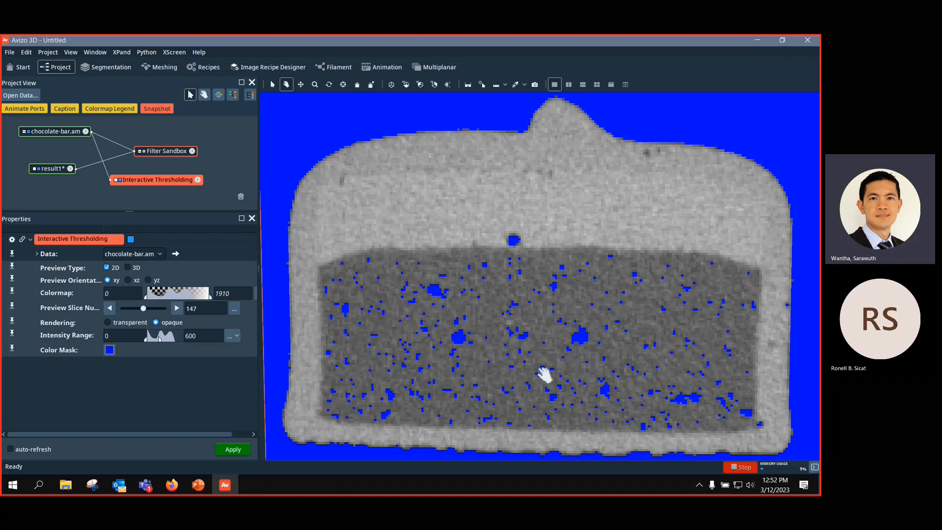
drag(107, 174, 58, 176)
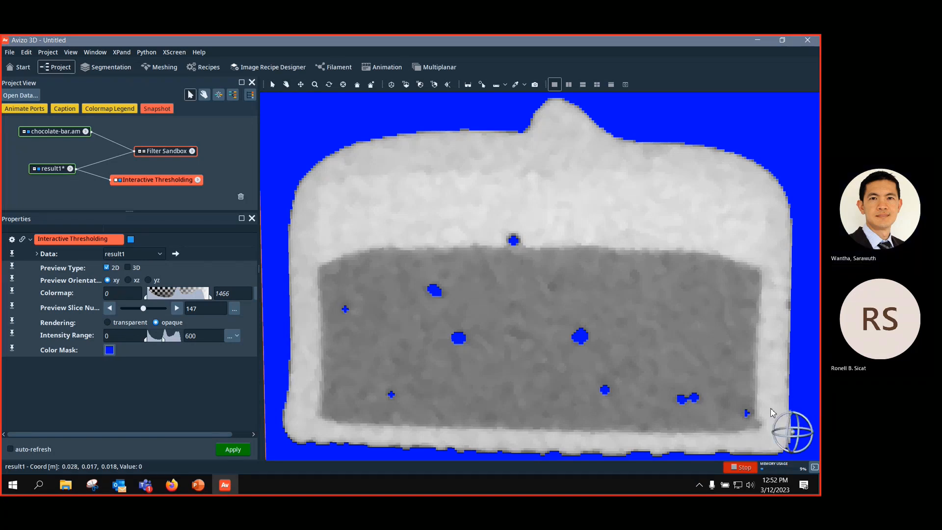
drag(437, 270, 445, 246)
scroll(445, 247, down, 1)
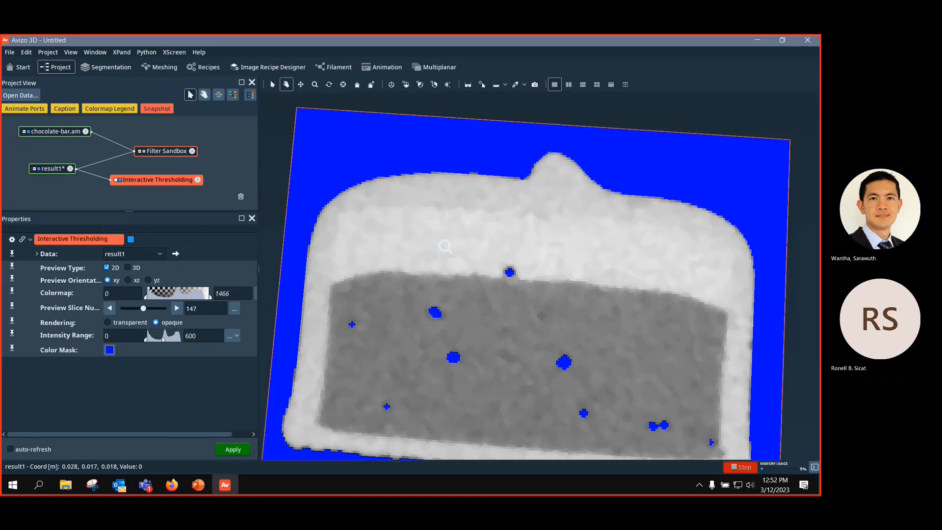
scroll(499, 311, down, 4)
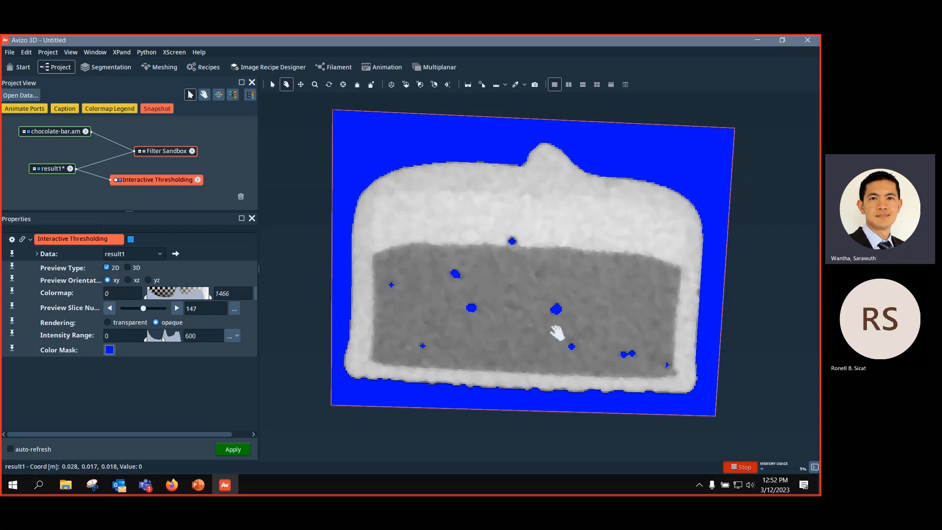
Step: Enable the 3D threshold preview of result1 and disable the 2D slice preview
drag(491, 171, 525, 239)
click(406, 87)
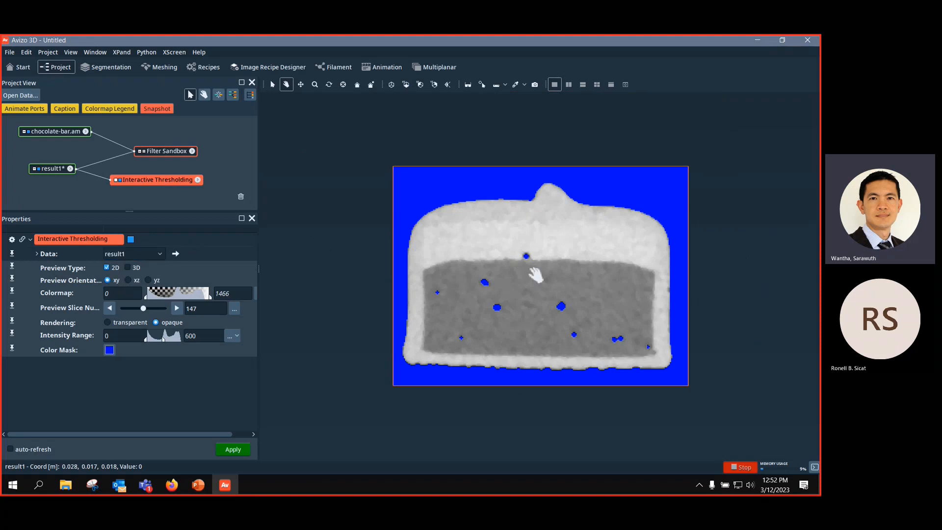
click(127, 270)
scroll(545, 260, down, 5)
drag(546, 261, 519, 276)
scroll(532, 328, up, 5)
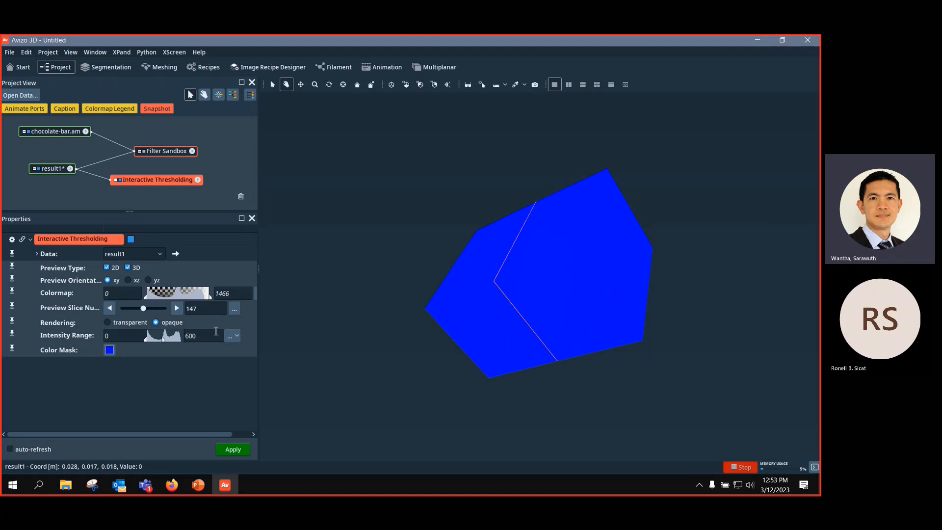
drag(604, 288, 513, 299)
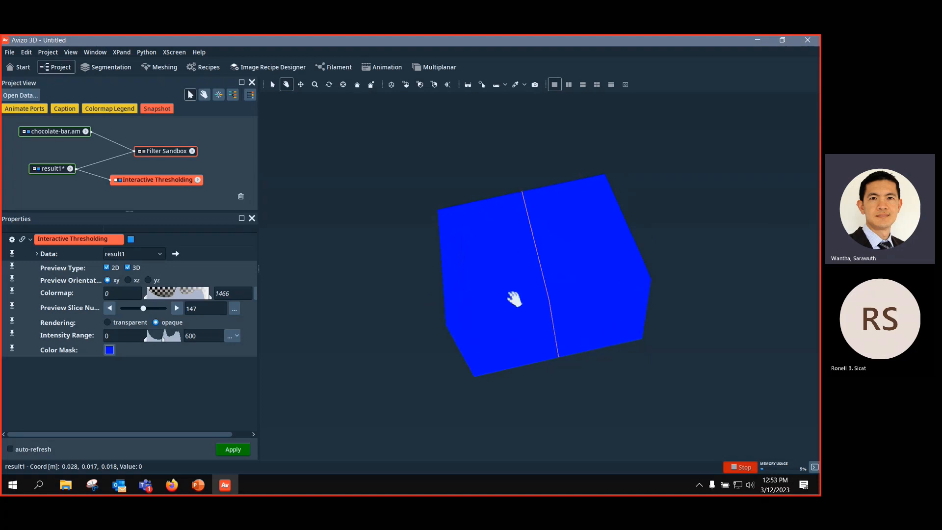
click(106, 267)
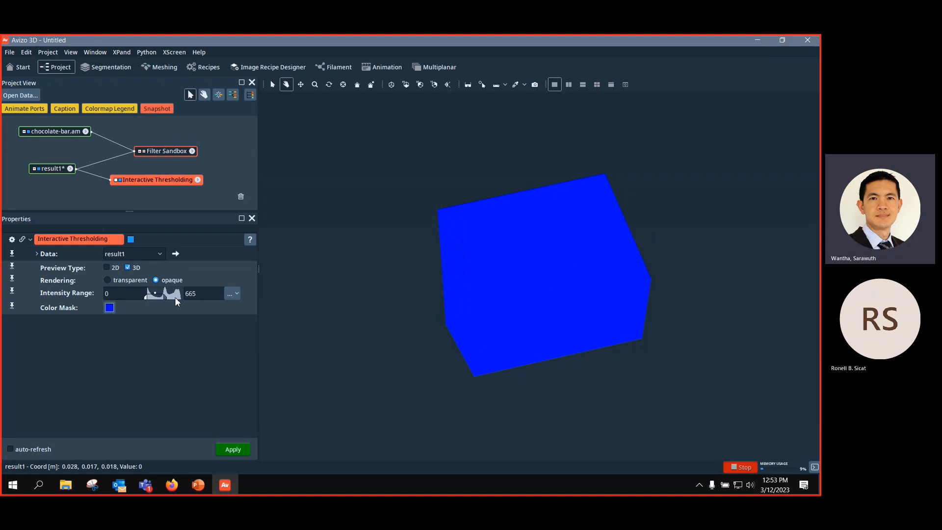
Step: Set the intensity range to 1040–1347 to isolate the chocolate coating in the 3D preview
drag(145, 296, 160, 296)
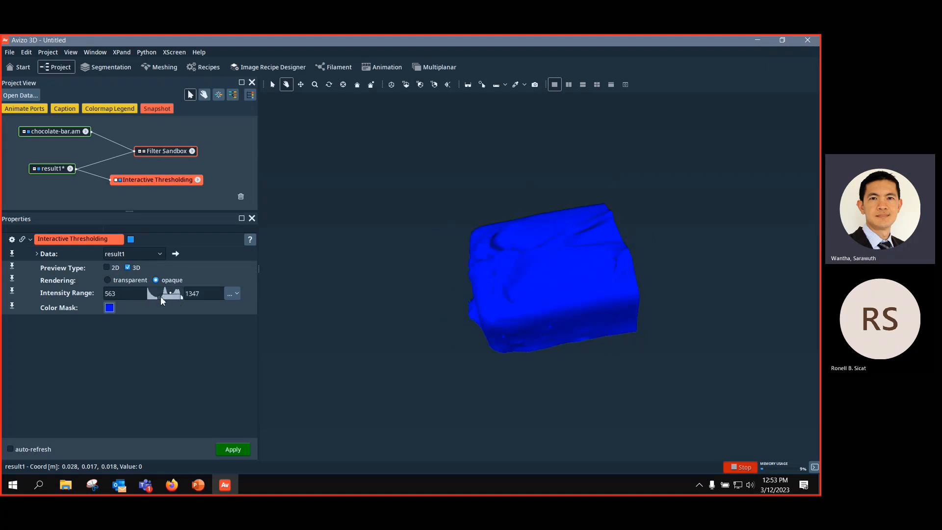
drag(565, 293, 542, 289)
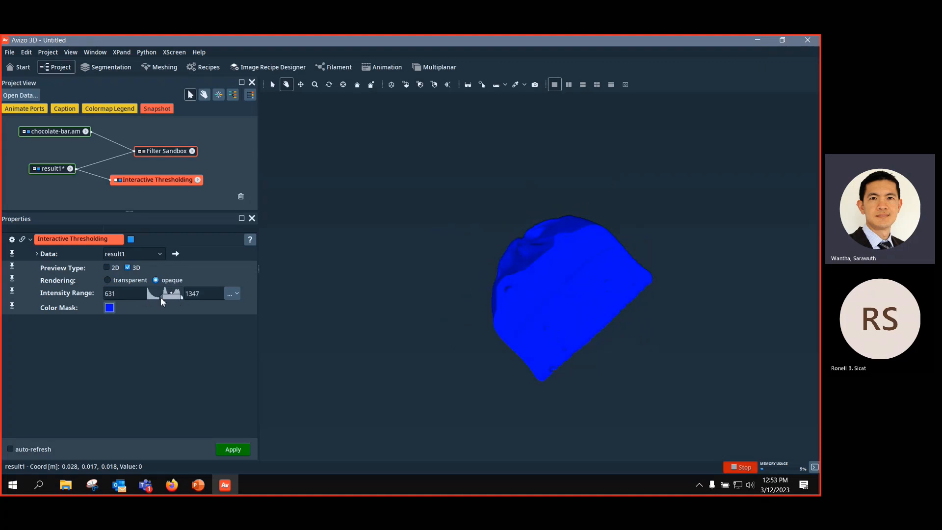
drag(163, 296, 173, 296)
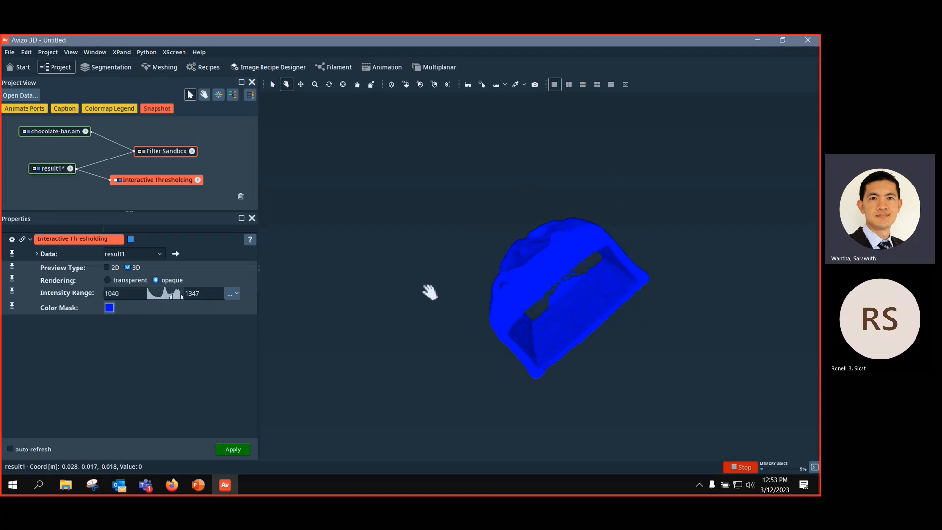
drag(429, 290, 515, 284)
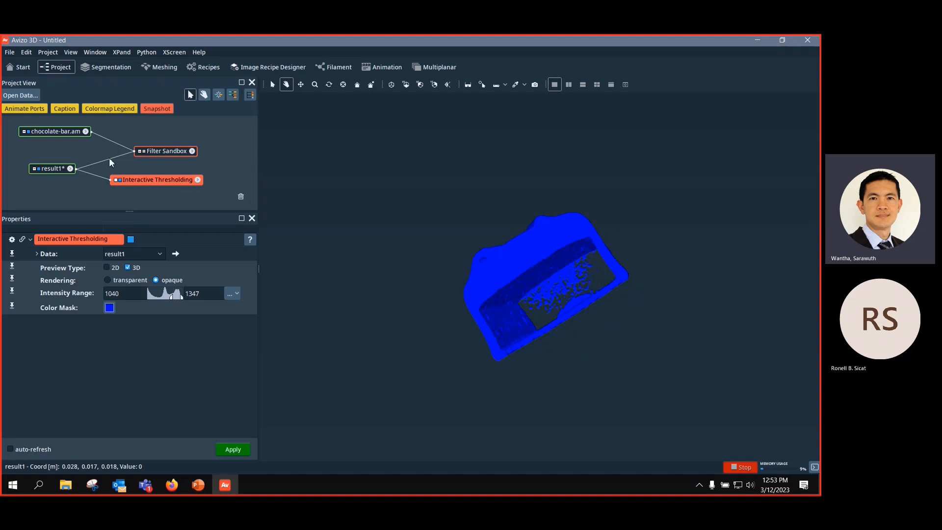
Step: Connect Interactive Thresholding to the unfiltered chocolate-bar.am and lower the minimum intensity to 999 to inspect its 3D mask
drag(91, 173, 66, 132)
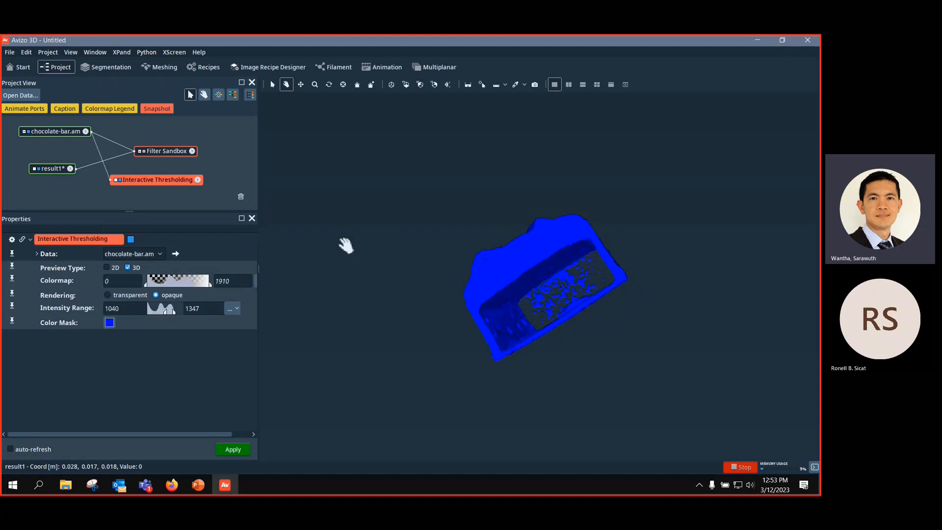
drag(532, 277, 555, 282)
scroll(551, 312, up, 5)
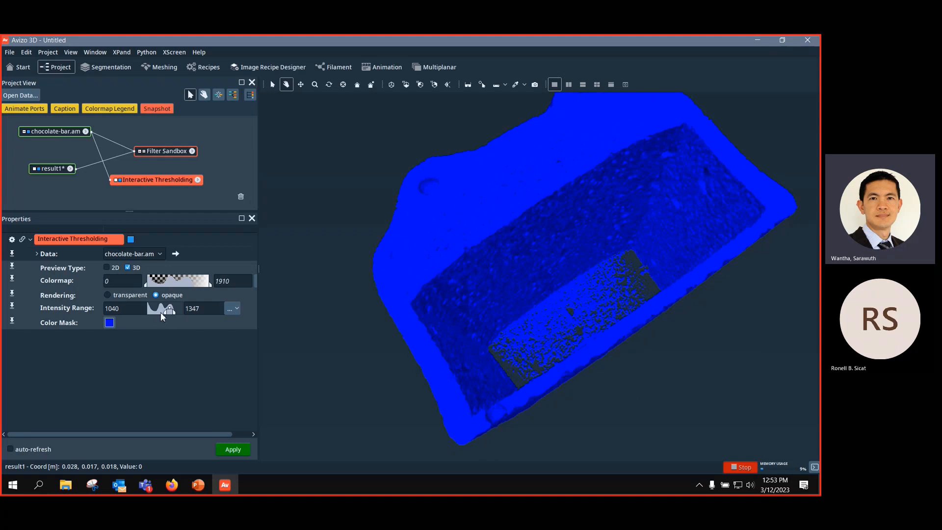
drag(165, 312, 164, 310)
drag(555, 308, 563, 337)
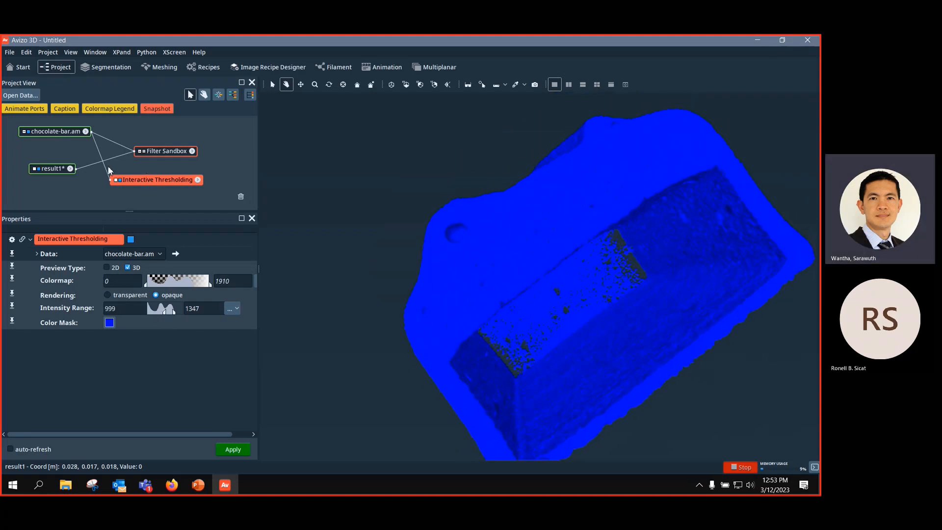
Step: Reconnect Interactive Thresholding to the filtered result1 and try a minimum intensity of 750 in the 3D preview
drag(107, 167, 57, 170)
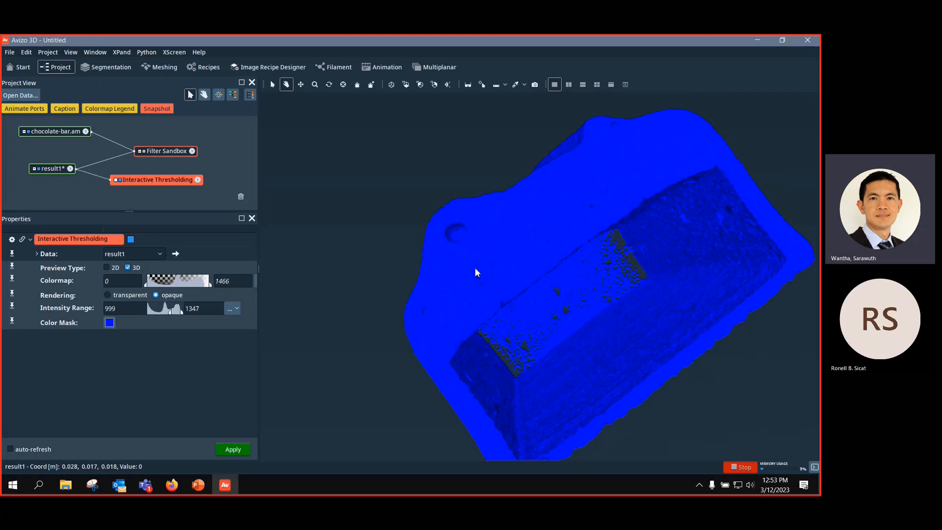
drag(431, 295, 507, 290)
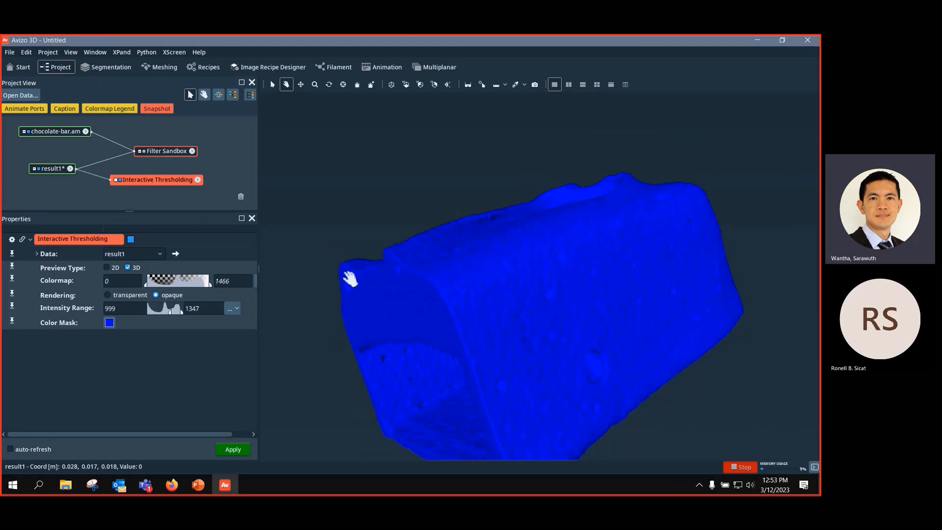
drag(169, 310, 164, 311)
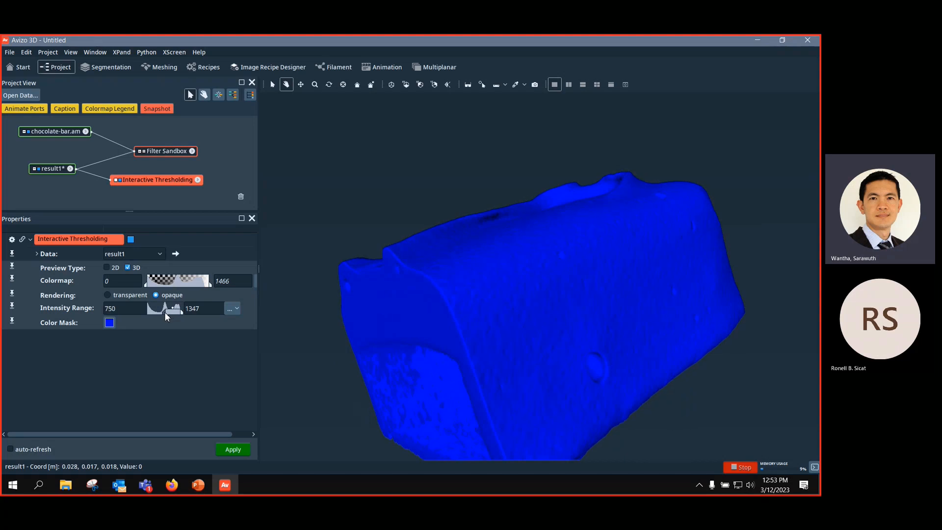
Step: Switch the threshold preview back to 2D only and set the intensity range to 0–580, masking the background and pores
click(107, 268)
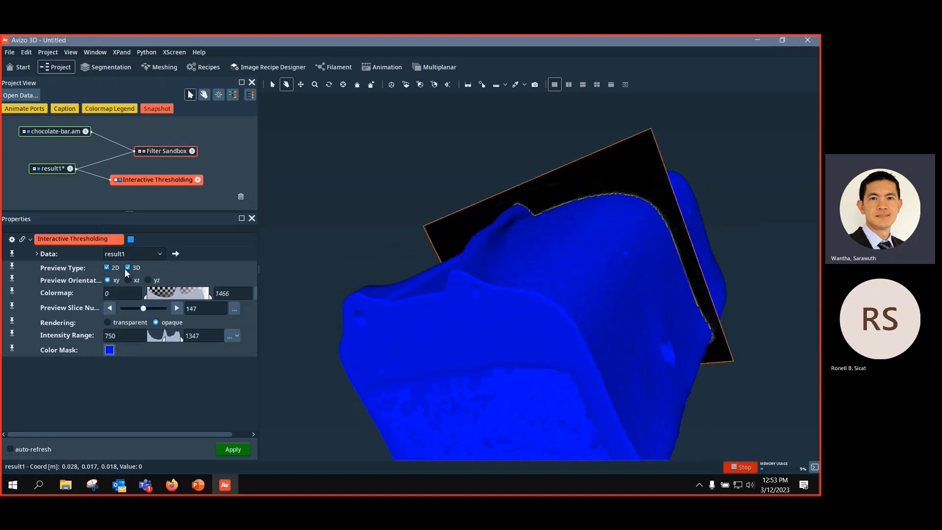
click(127, 267)
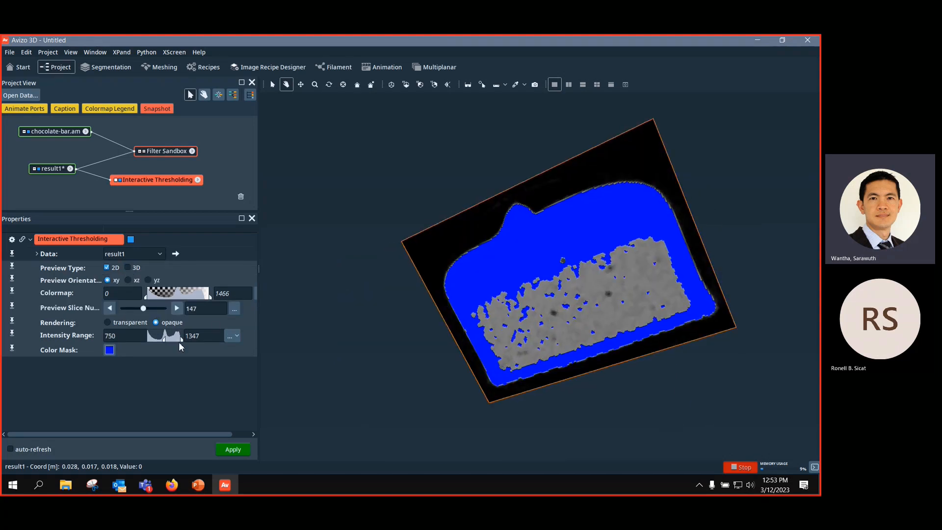
mouse_move(167, 340)
mouse_down()
mouse_move(142, 338)
mouse_move(163, 342)
mouse_up()
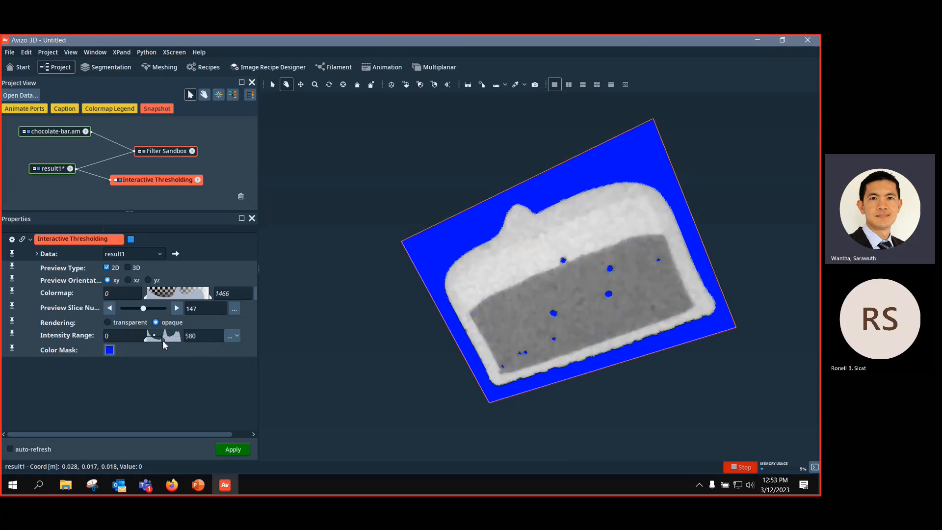
mouse_move(503, 322)
mouse_down()
mouse_move(489, 313)
mouse_move(501, 303)
mouse_up()
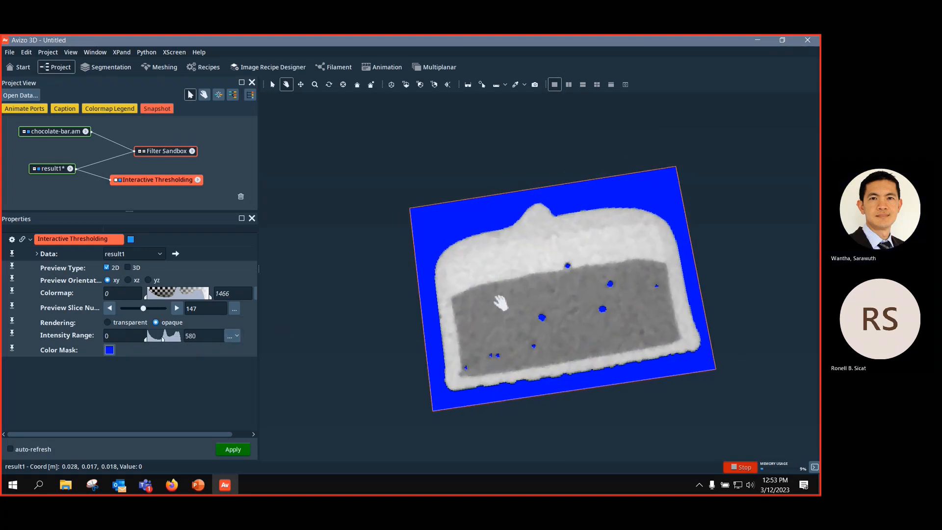
drag(530, 276, 505, 309)
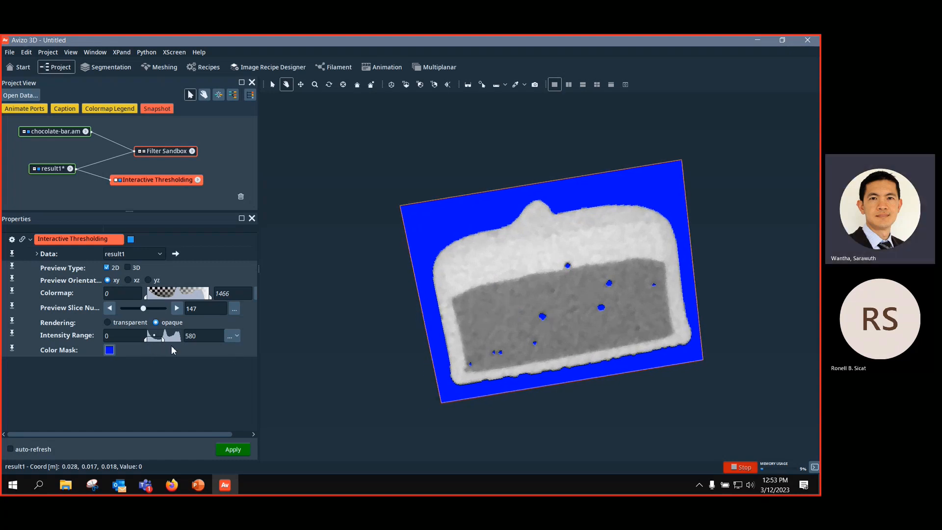
Step: Apply the threshold to generate the binary label data, and place its node below result1 in the project graph
click(232, 447)
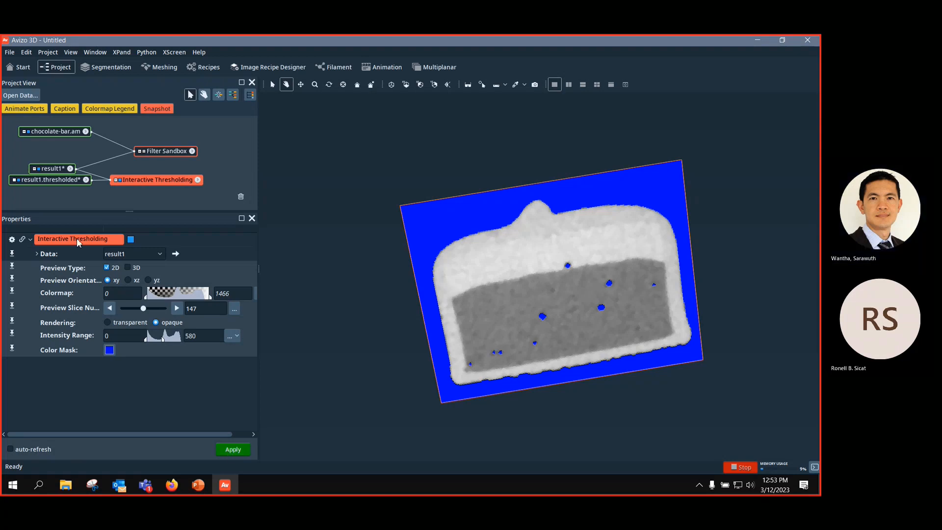
drag(70, 182, 66, 202)
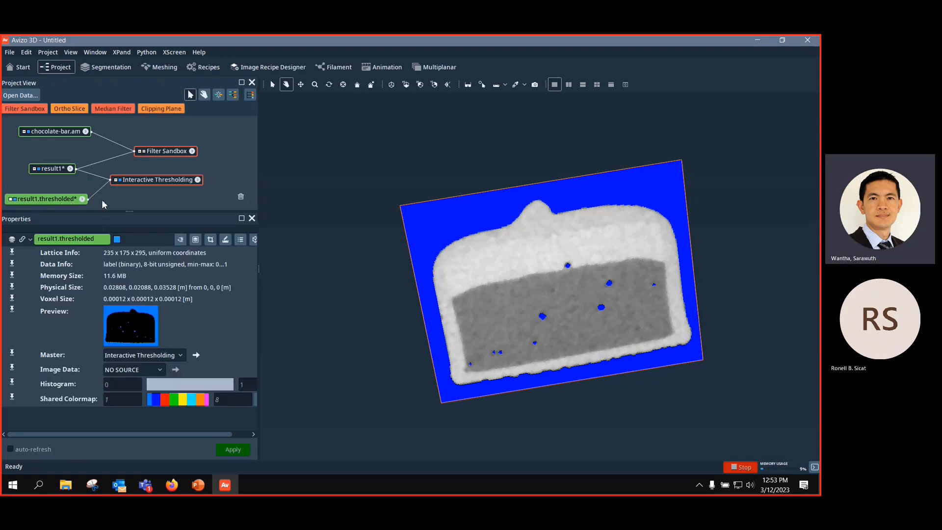
drag(151, 182, 156, 181)
drag(54, 201, 60, 195)
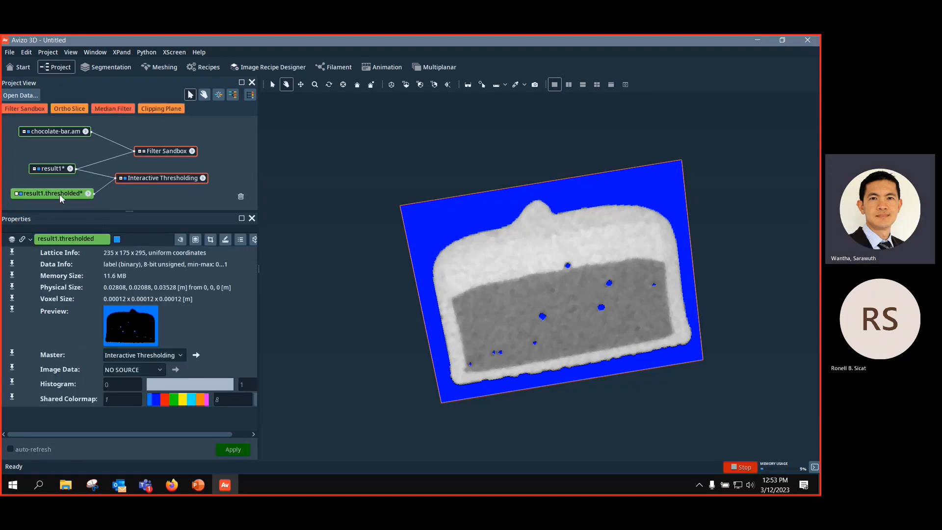
Step: Hide the Interactive Thresholding preview and display result1.thresholded with an Ortho Slice
click(125, 179)
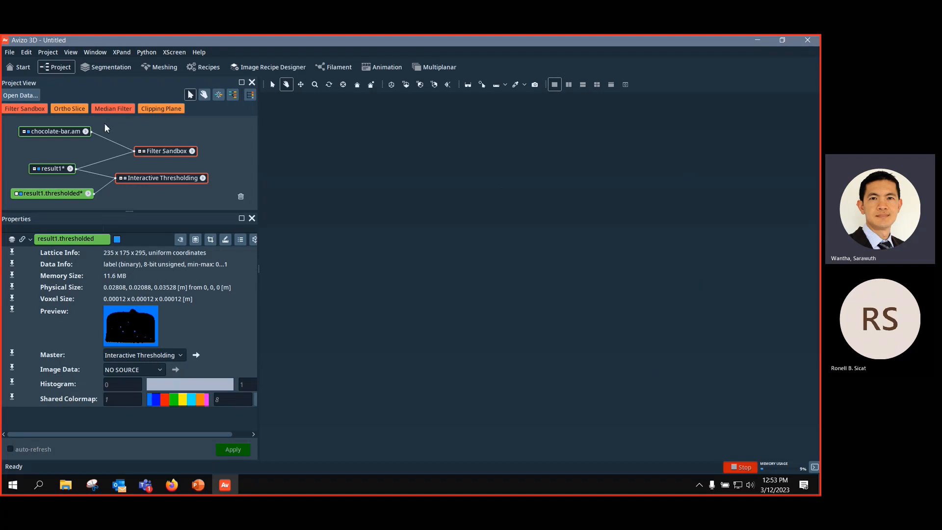
click(67, 110)
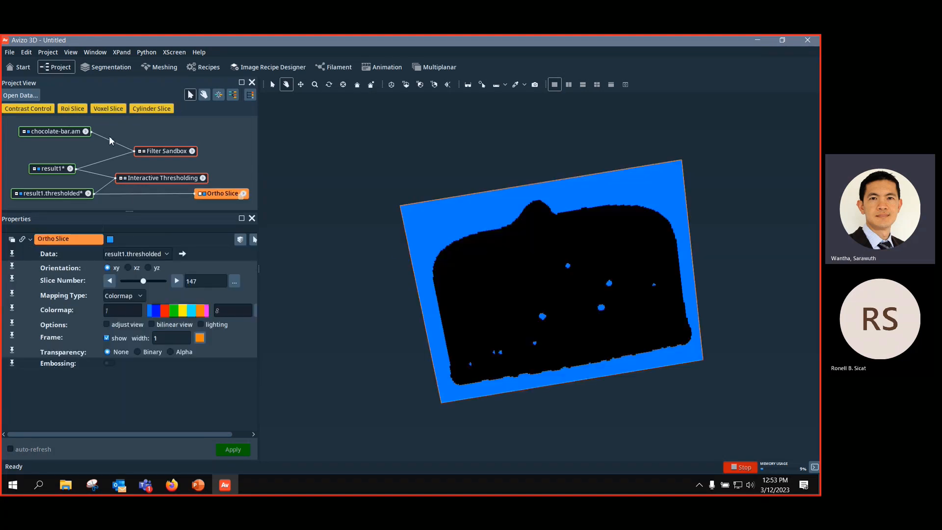
drag(482, 226, 550, 271)
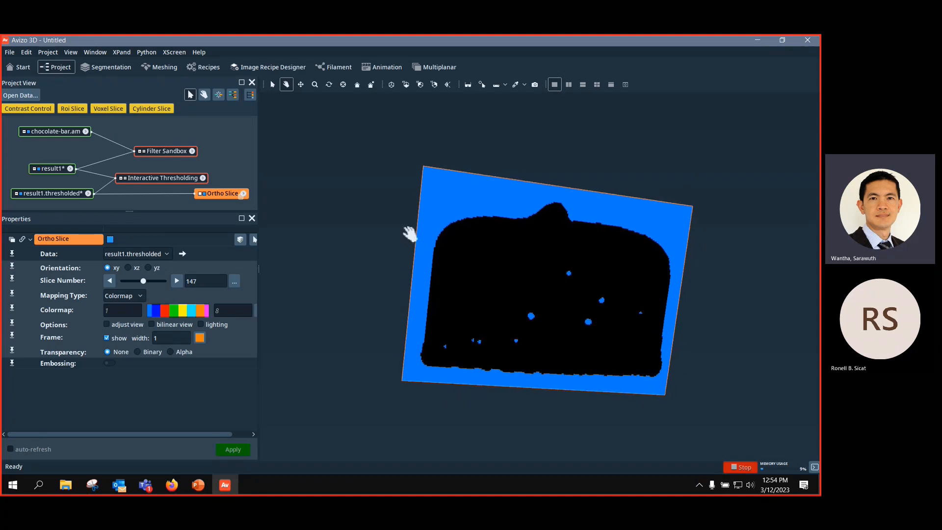
Step: Display result1.thresholded with a Voxelized Rendering and inspect the volume together with its Ortho Slice
click(60, 195)
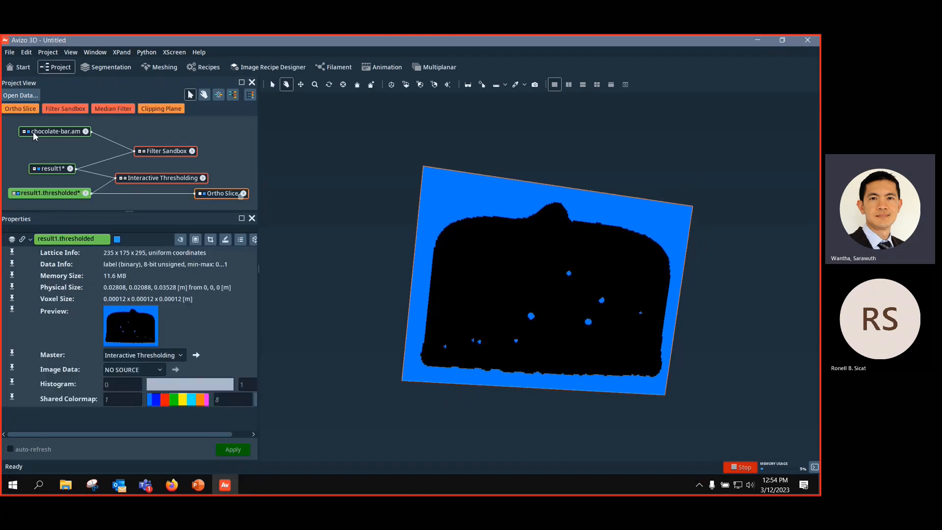
right_click(46, 189)
click(34, 194)
right_click(35, 195)
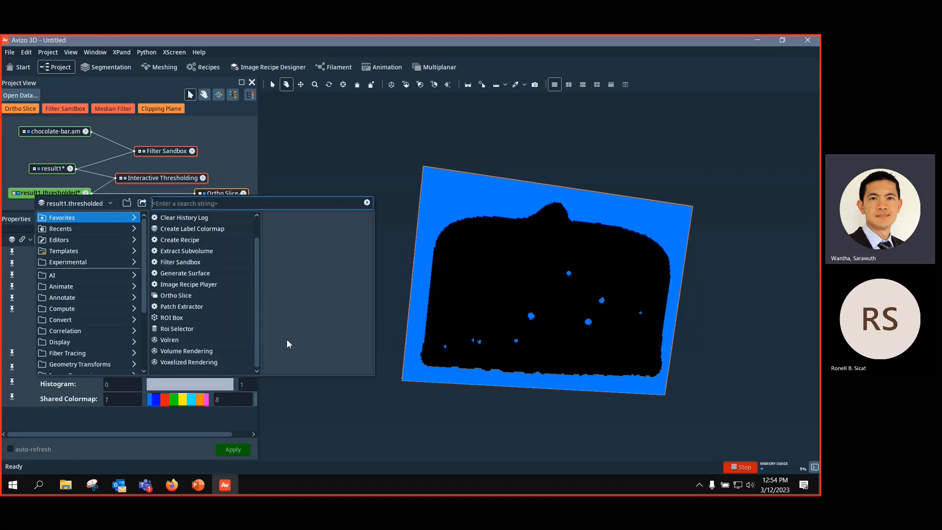
click(211, 363)
drag(467, 337, 291, 217)
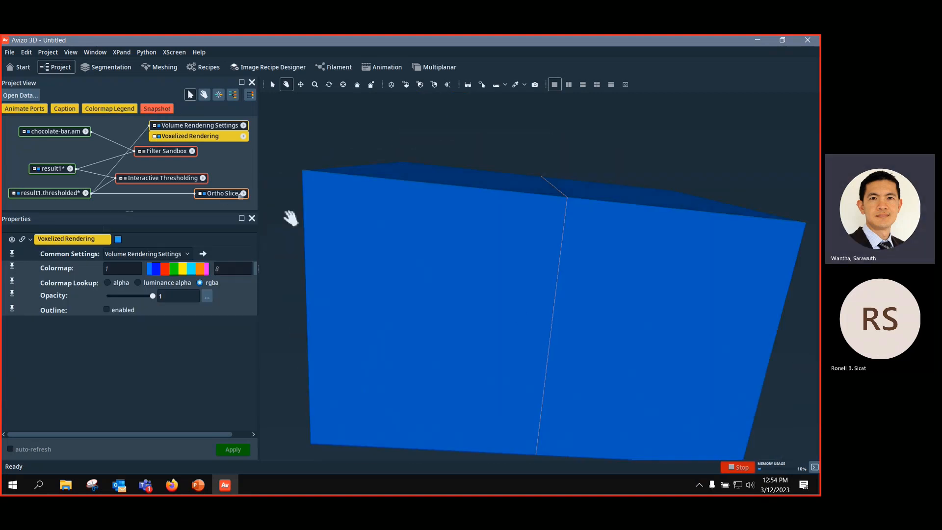
click(219, 194)
drag(263, 250, 519, 256)
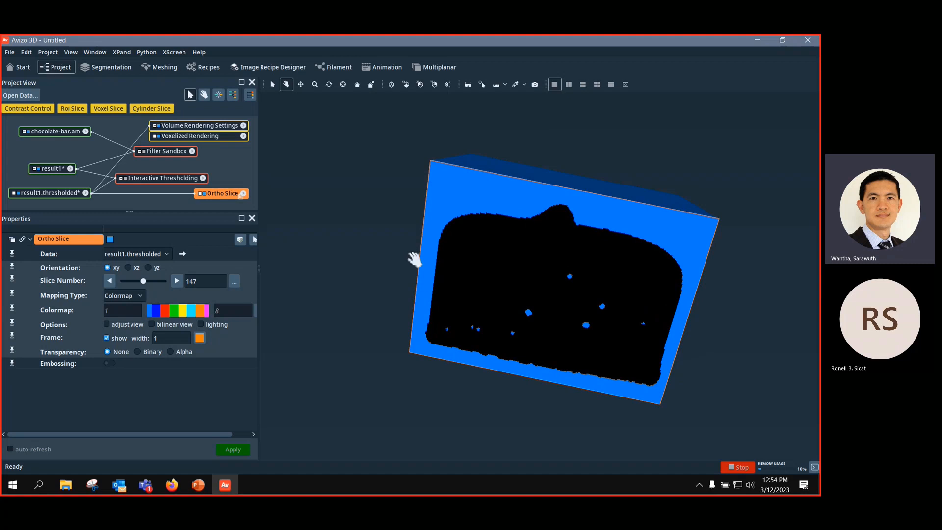
Step: Delete the Volume Rendering Settings with the Voxelized Rendering, and the Ortho Slice of result1.thresholded, from the project graph
click(161, 179)
drag(161, 179, 178, 181)
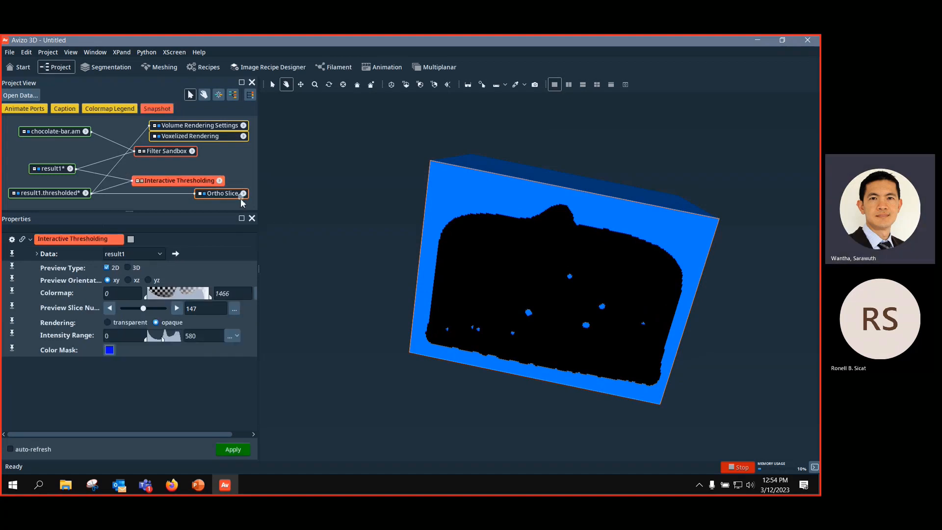
click(191, 126)
key(Delete)
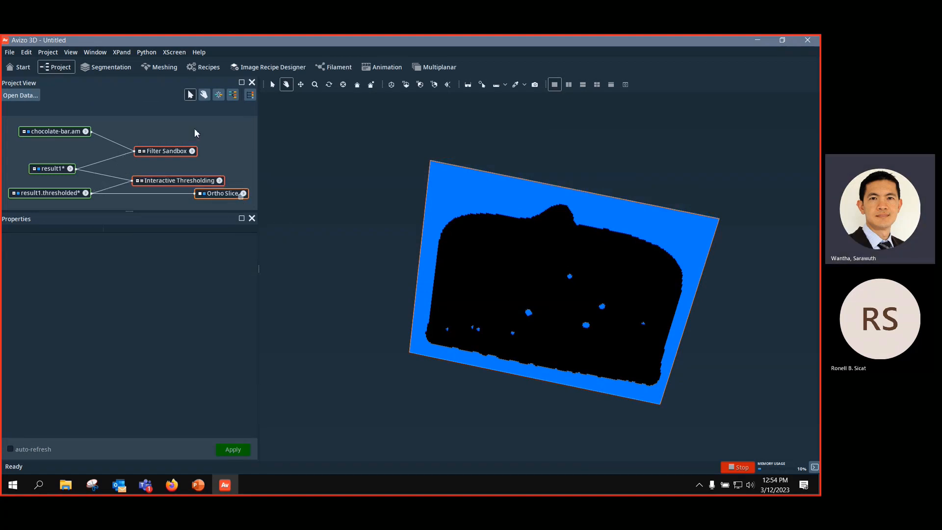
click(220, 193)
key(Delete)
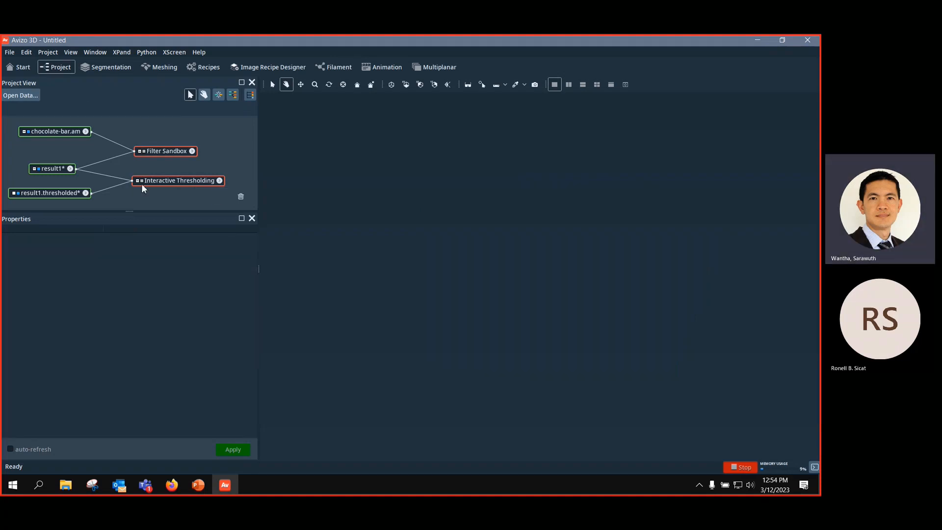
Step: Display the original chocolate-bar.am data with an Ortho Slice
drag(55, 168, 52, 163)
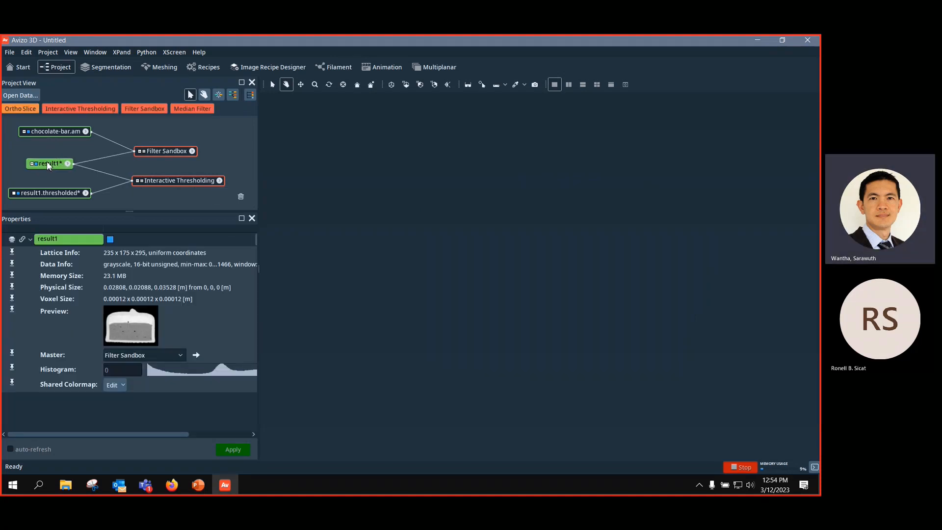
click(69, 135)
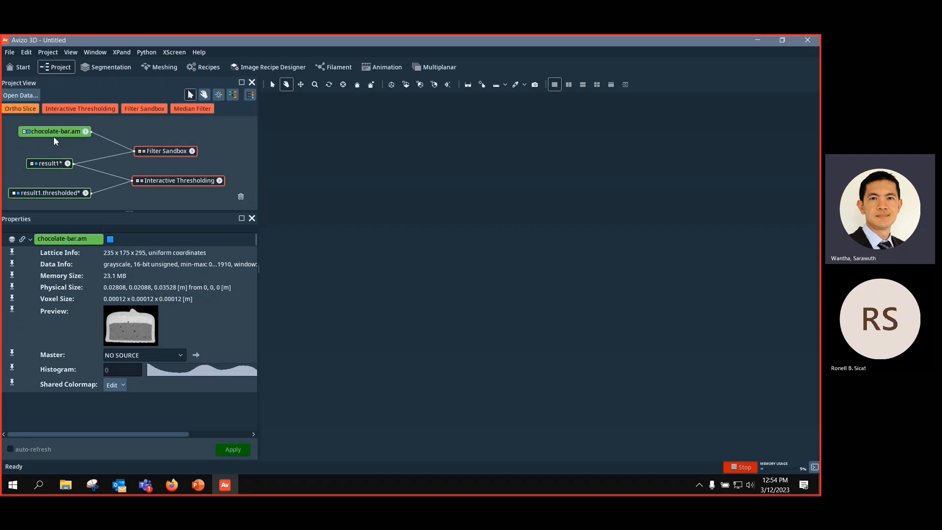
click(19, 111)
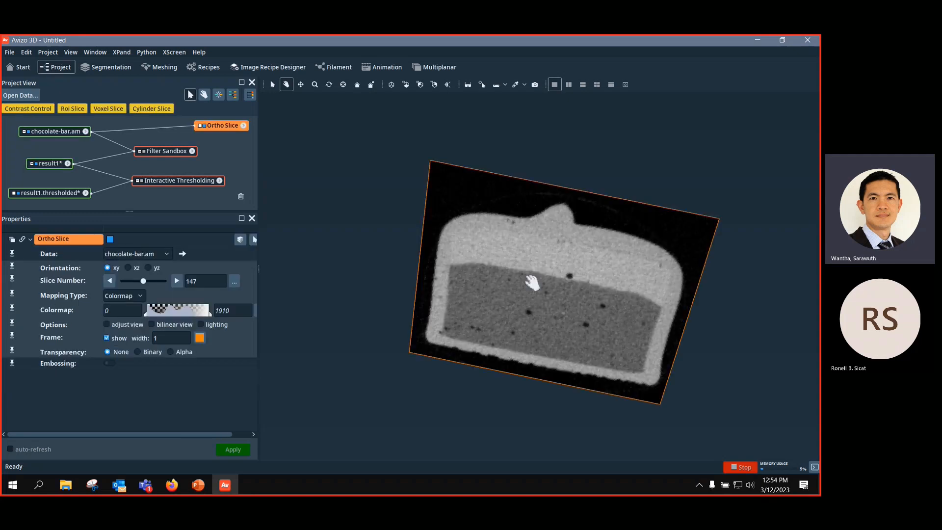
drag(230, 129, 208, 128)
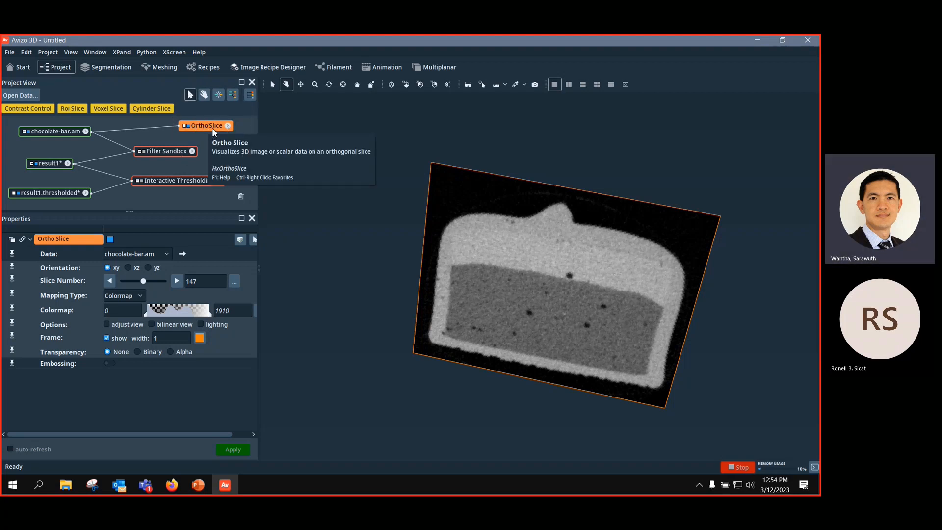
Step: Attach a Color Wash to the Ortho Slice of chocolate-bar.am and arrange the two nodes in the project graph
right_click(212, 127)
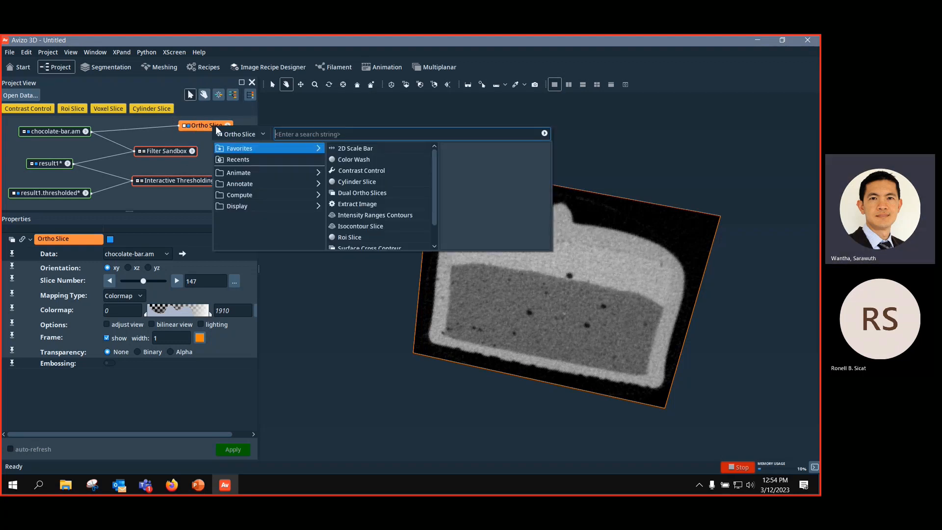
click(375, 161)
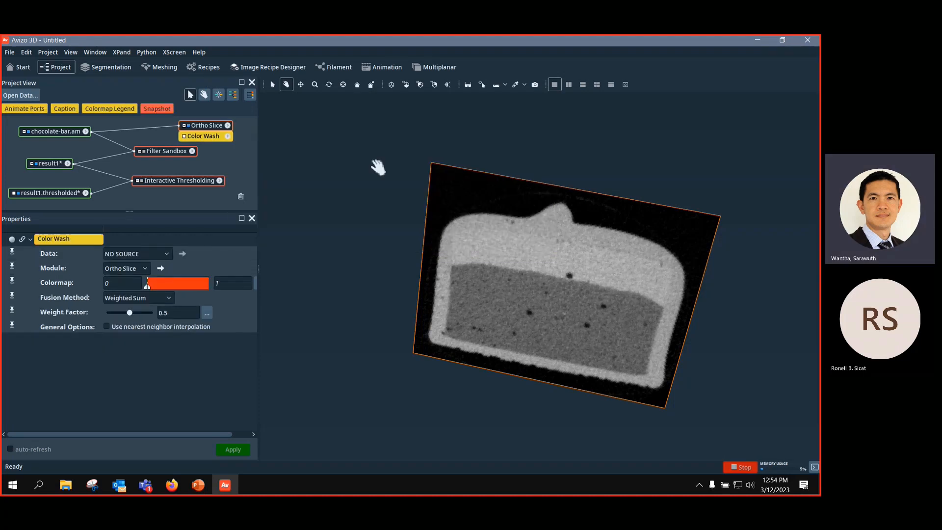
click(223, 126)
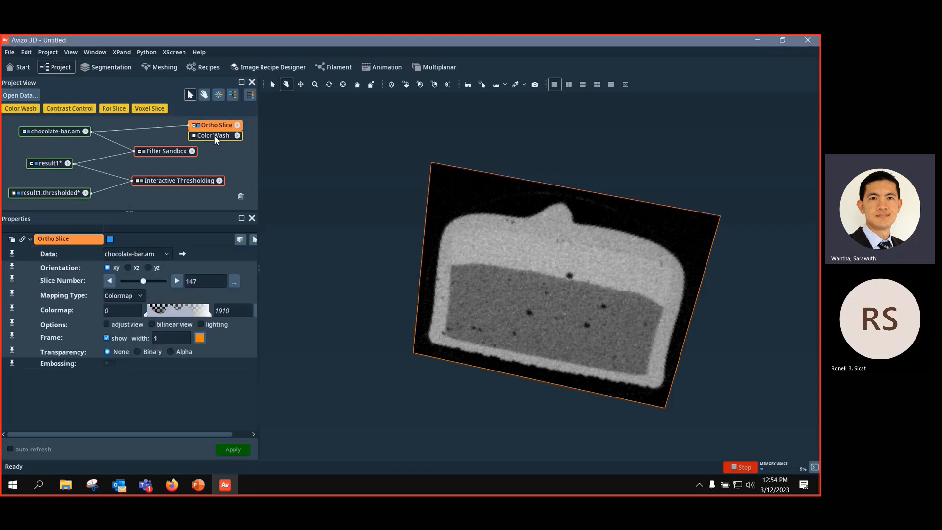
click(213, 137)
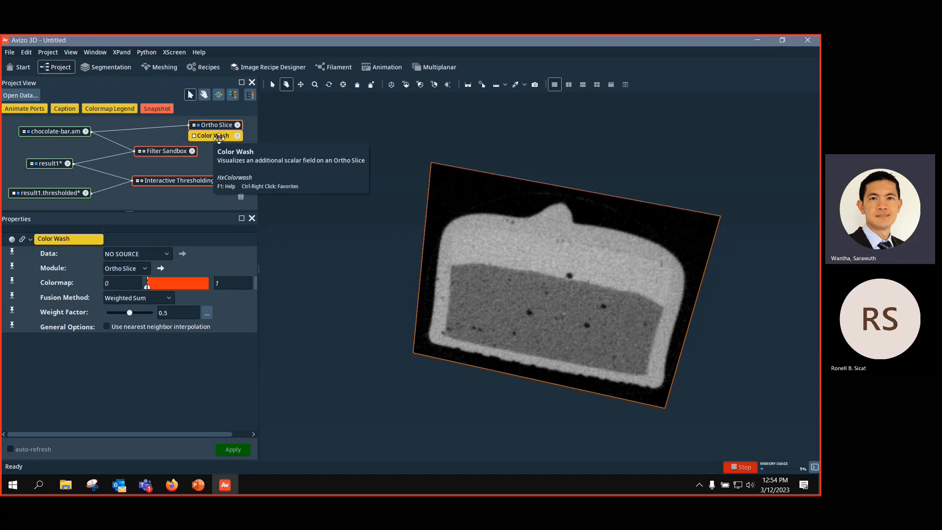
drag(217, 138, 224, 136)
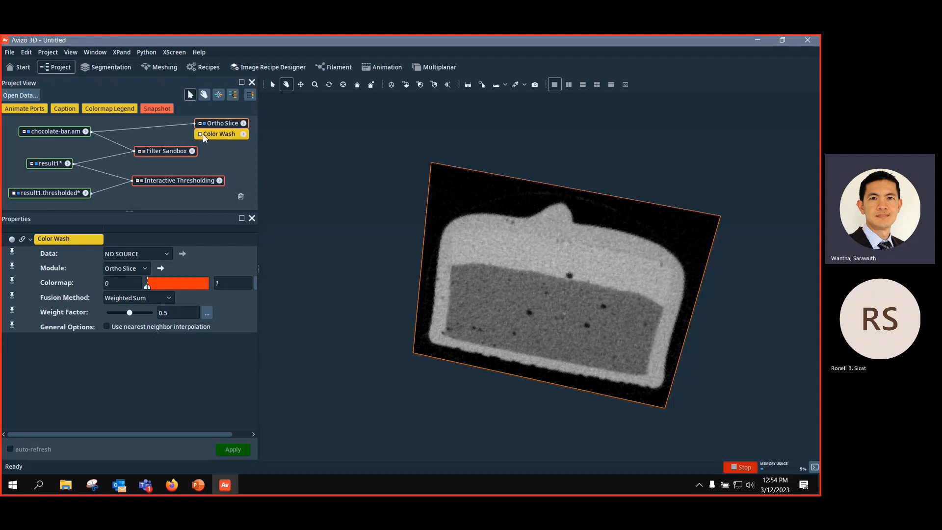
Step: Connect the Color Wash data input to result1.thresholded to overlay the labels on the grayscale slice
key(ctrl)
click(200, 135)
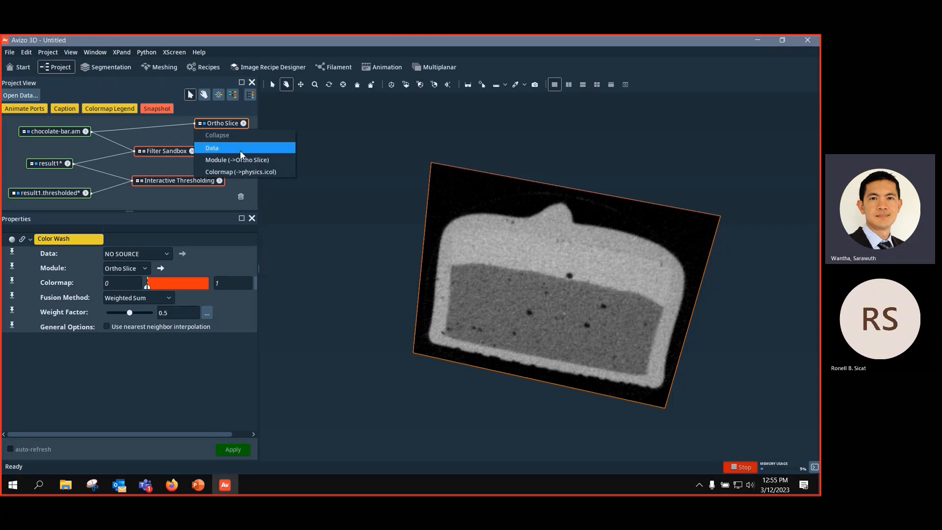
click(225, 148)
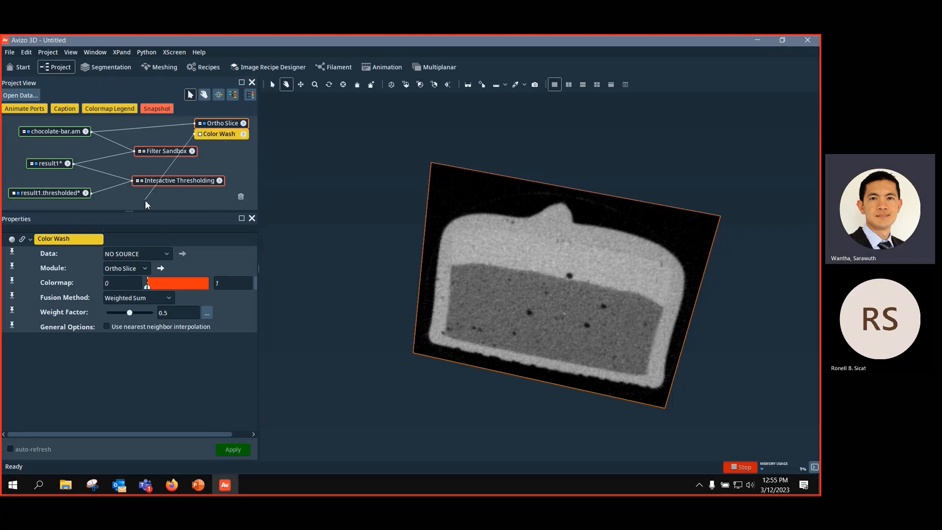
click(60, 199)
click(200, 140)
click(216, 150)
click(51, 195)
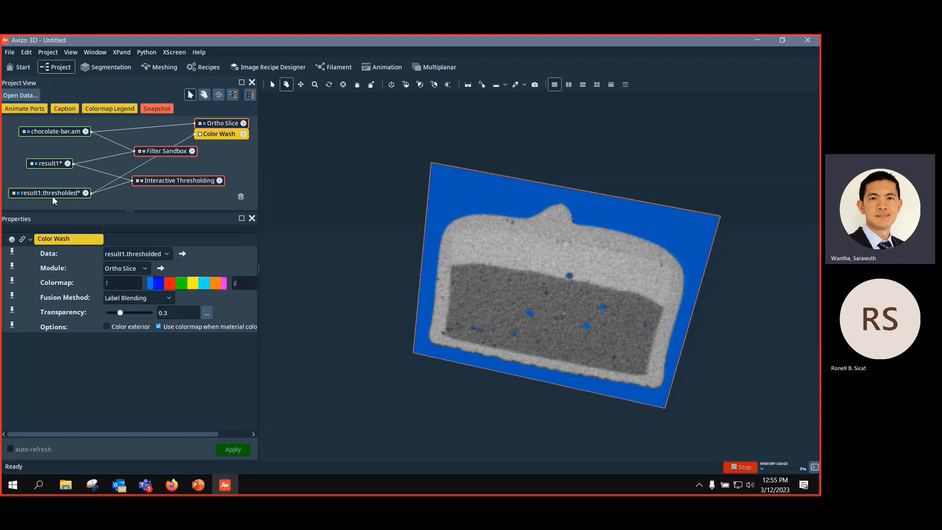
Step: Set the Color Wash colormap to labels256.am and move the Ortho Slice to slice 177
drag(537, 269, 584, 213)
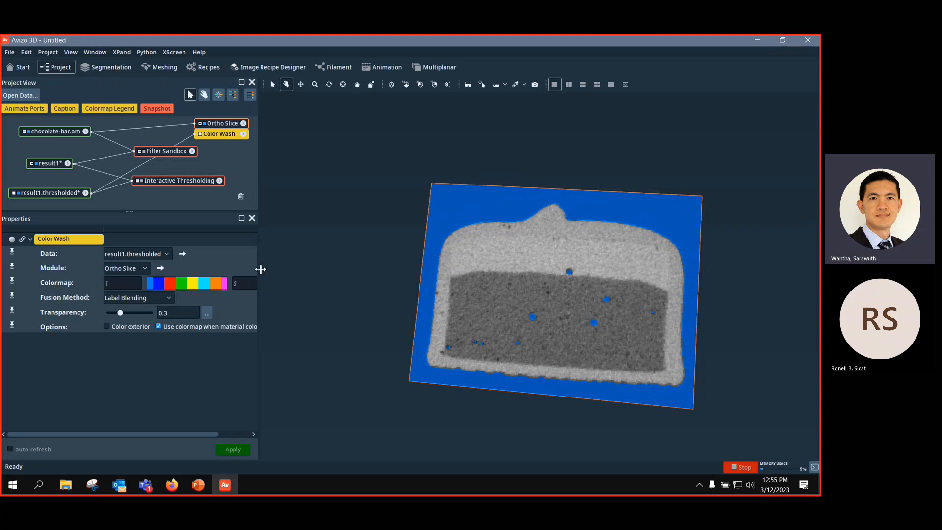
drag(259, 269, 301, 279)
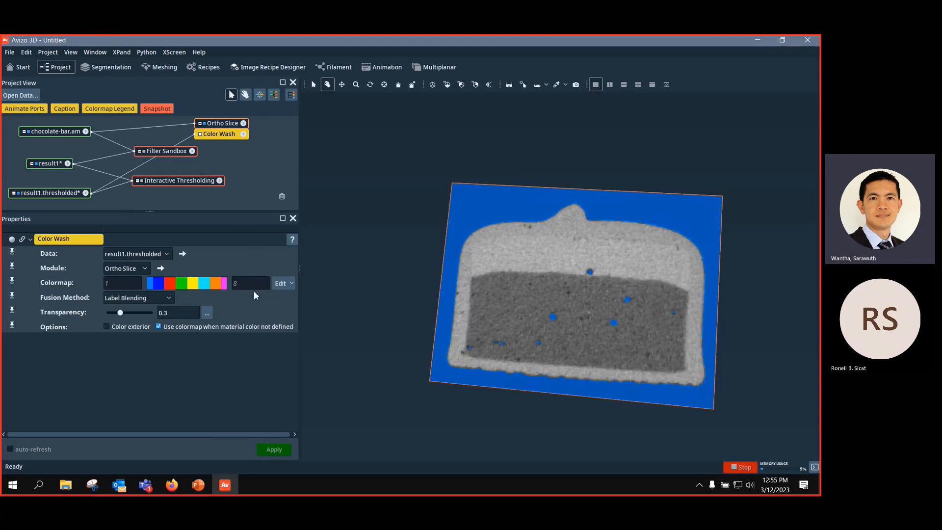
click(290, 286)
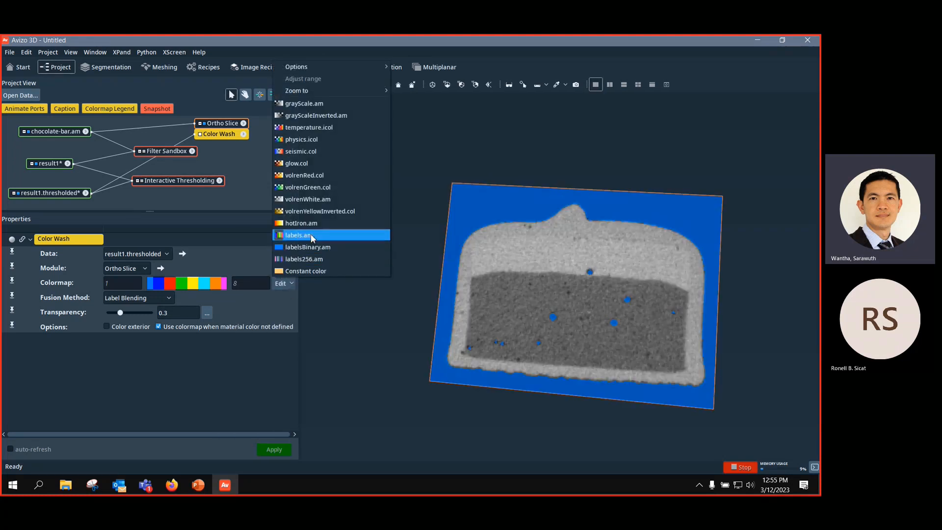
click(311, 259)
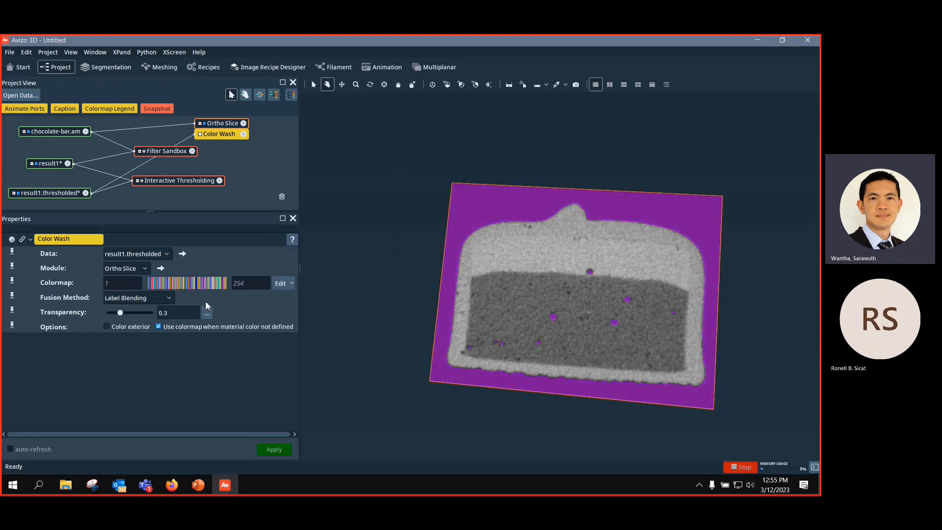
mouse_move(124, 313)
mouse_down()
mouse_move(148, 314)
mouse_move(121, 317)
mouse_up()
click(222, 123)
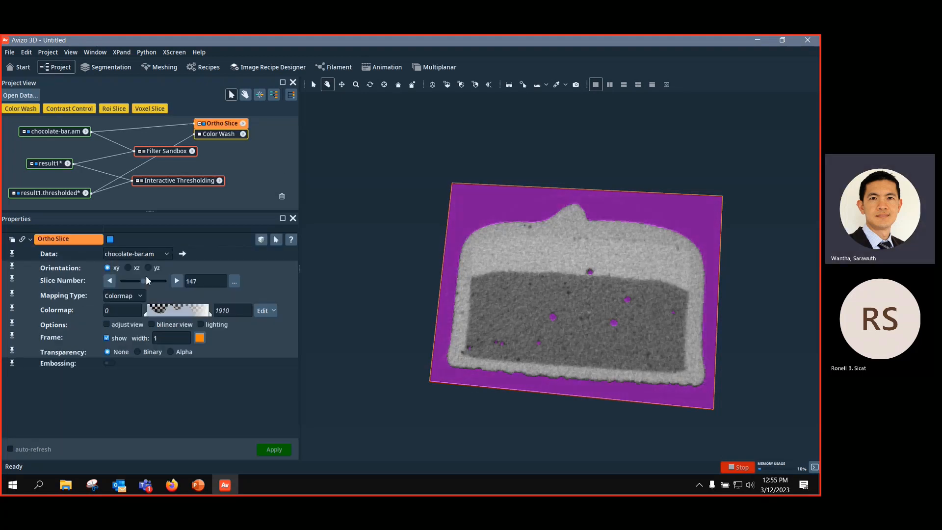
mouse_move(145, 281)
mouse_down()
mouse_move(134, 283)
mouse_move(158, 282)
mouse_move(156, 295)
mouse_up()
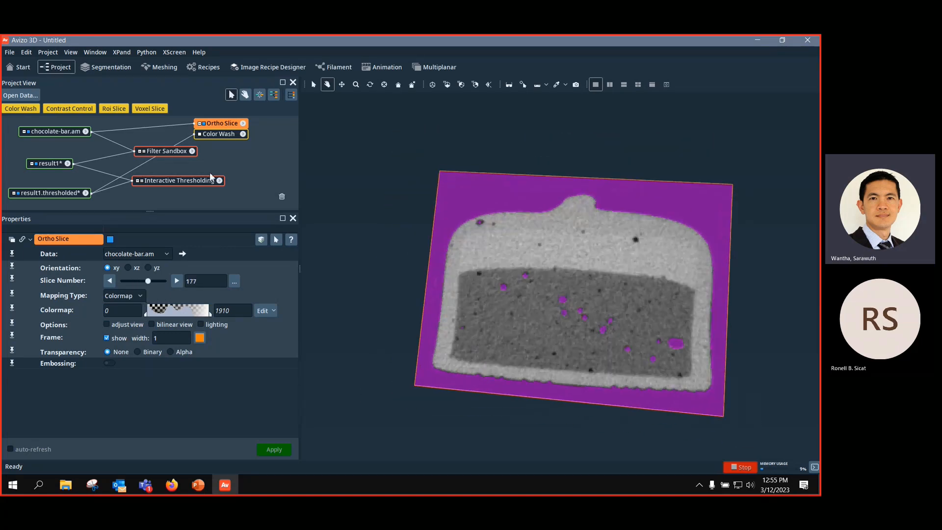
Step: Delete the Ortho Slice and its Color Wash from the project graph
drag(184, 181, 184, 184)
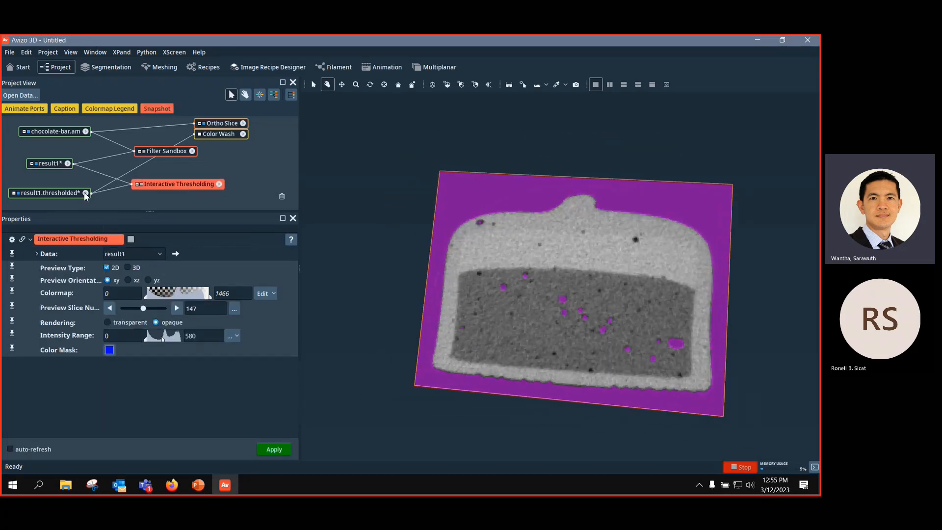
drag(223, 125, 233, 136)
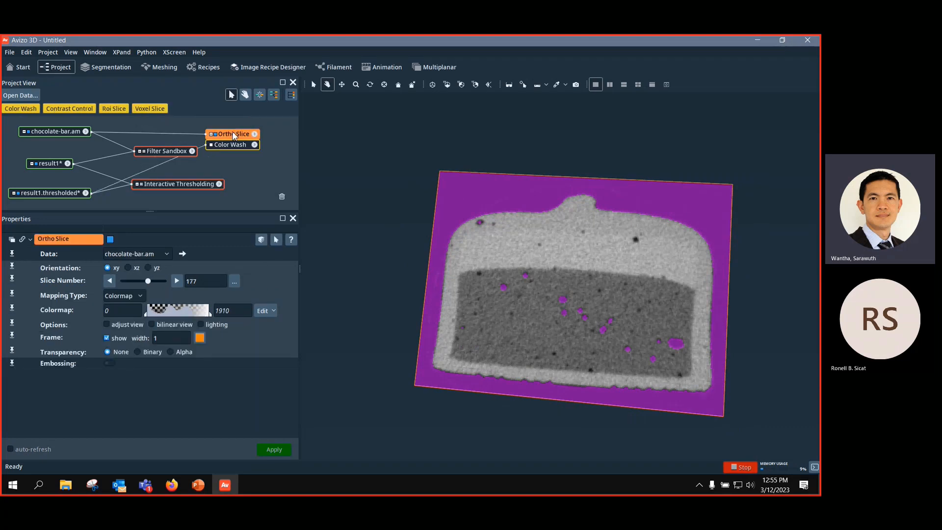
key(Delete)
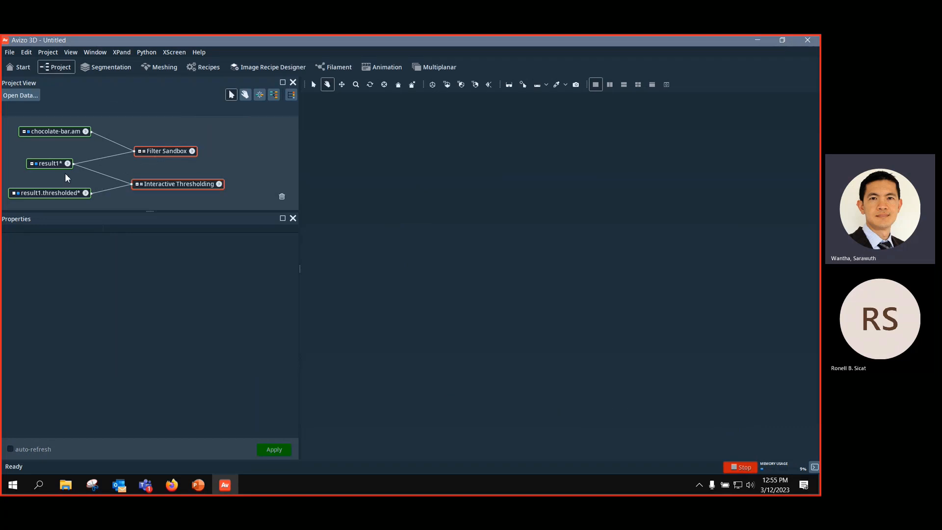
Step: Examine the properties of chocolate-bar.am, result1 and result1.thresholded, and the Interactive Thresholding intensity range
click(55, 131)
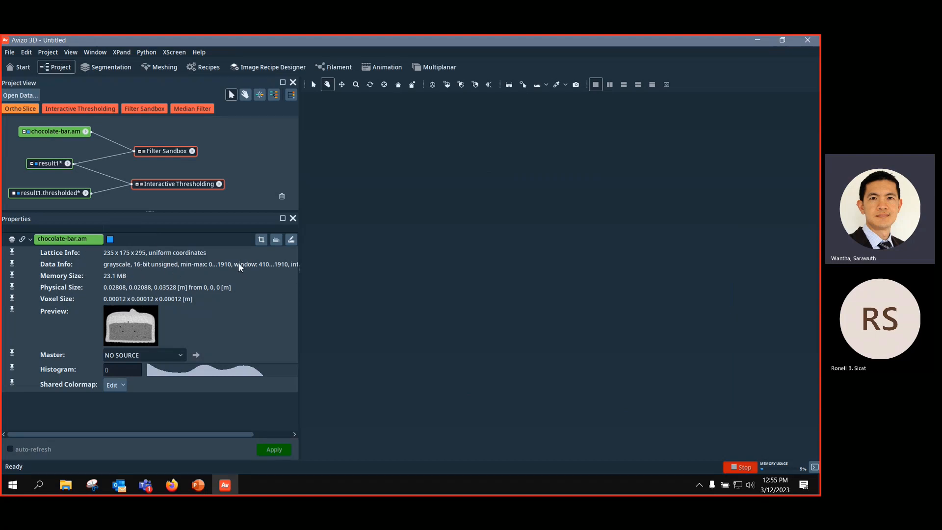
drag(300, 270, 366, 271)
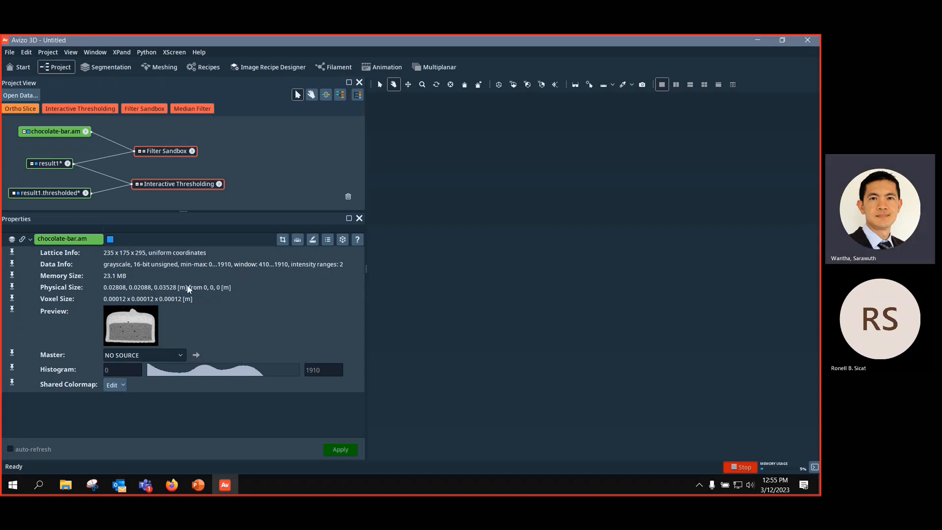
click(164, 184)
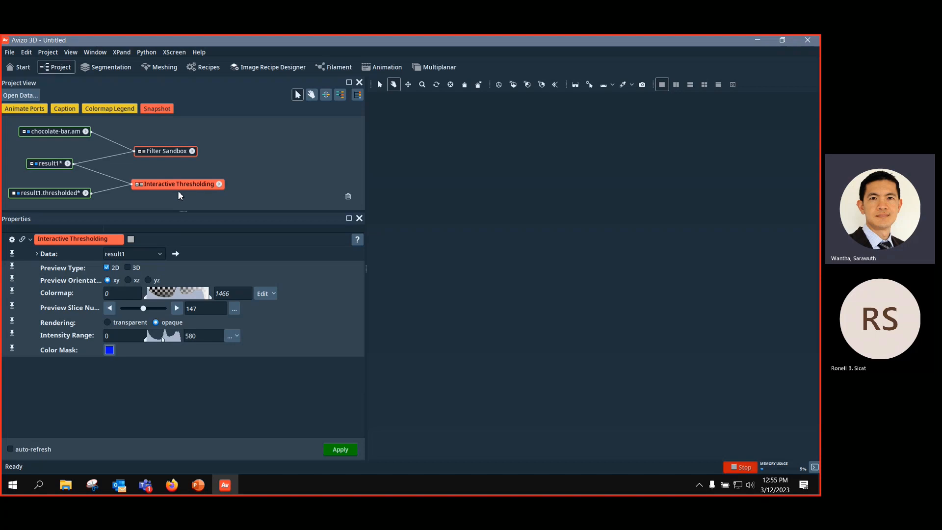
click(48, 191)
click(60, 166)
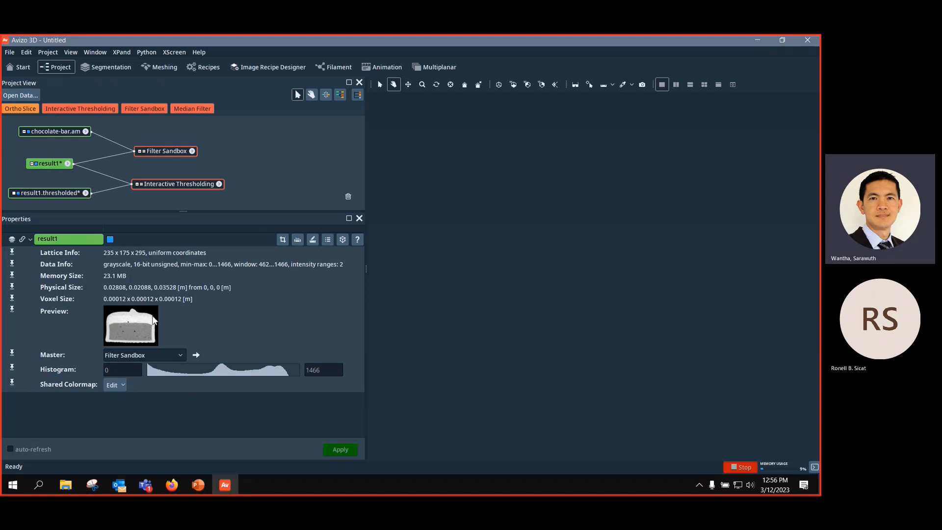
click(31, 195)
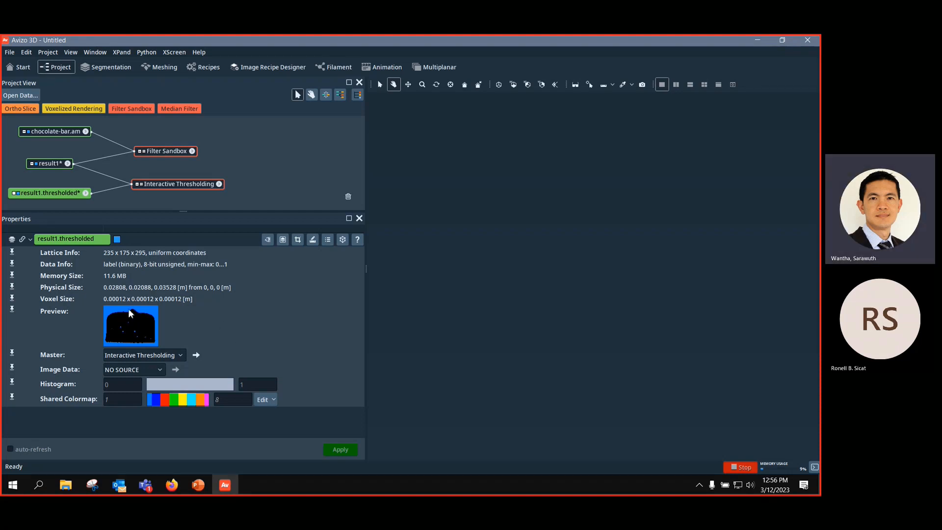
click(161, 184)
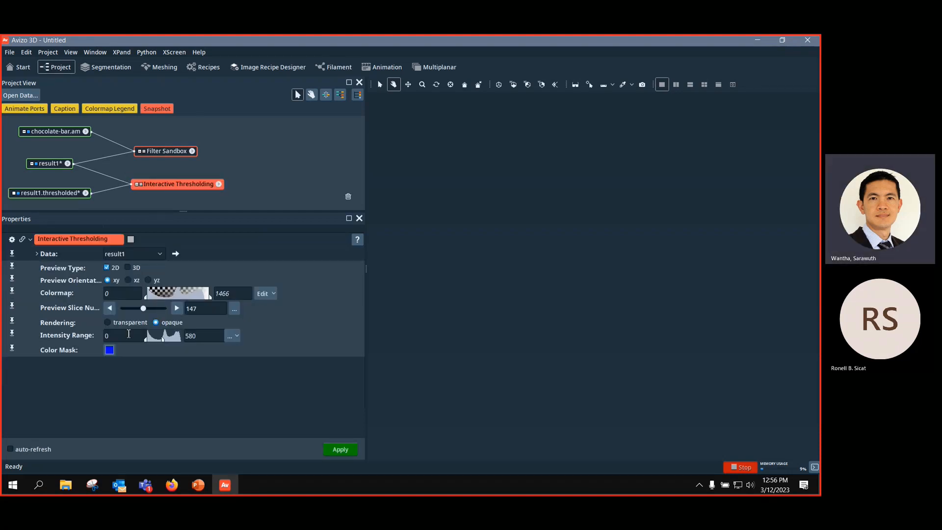
double_click(192, 338)
click(57, 193)
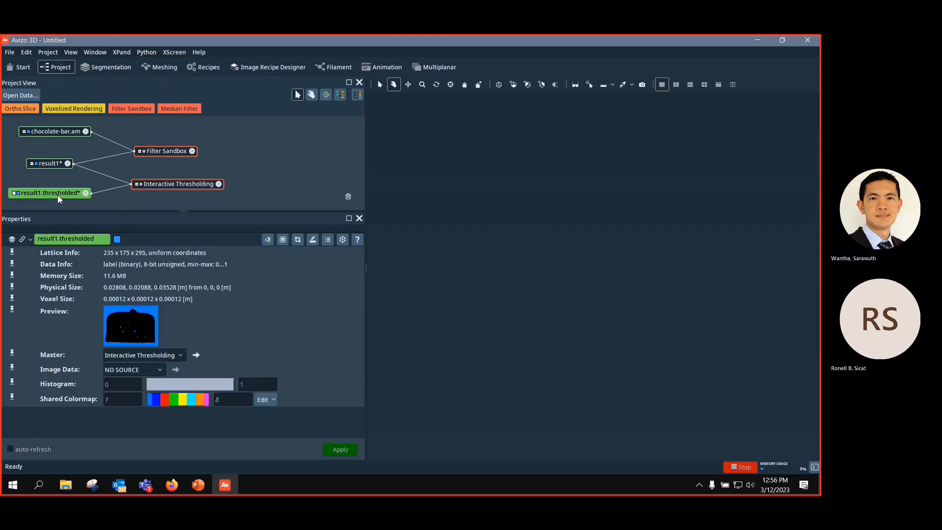
Step: Compare the properties of Interactive Thresholding and the source scan chocolate-bar.am with those of the binary label data result1.thresholded
click(166, 188)
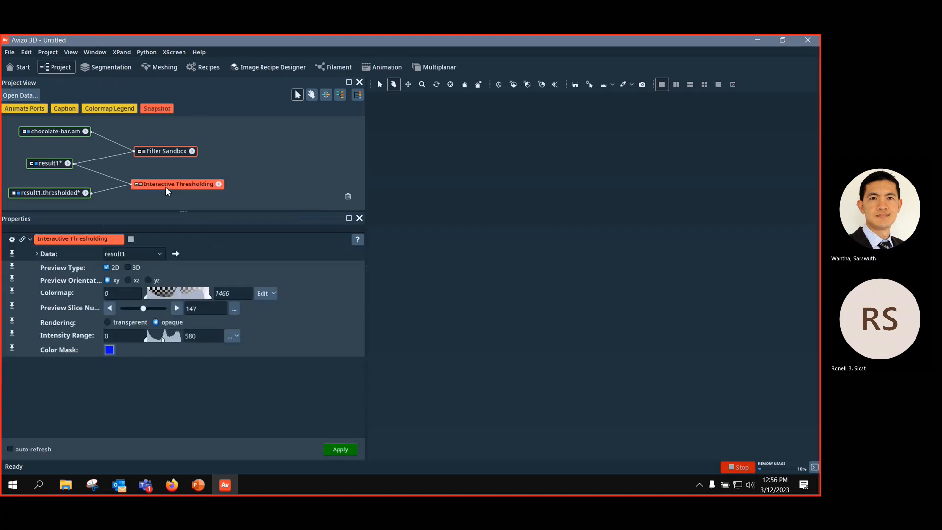
click(65, 134)
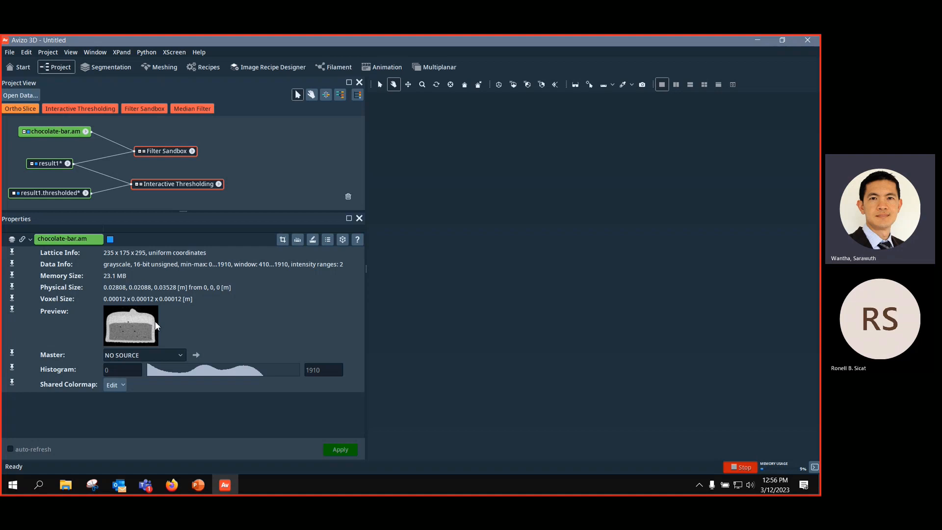
click(181, 186)
click(49, 193)
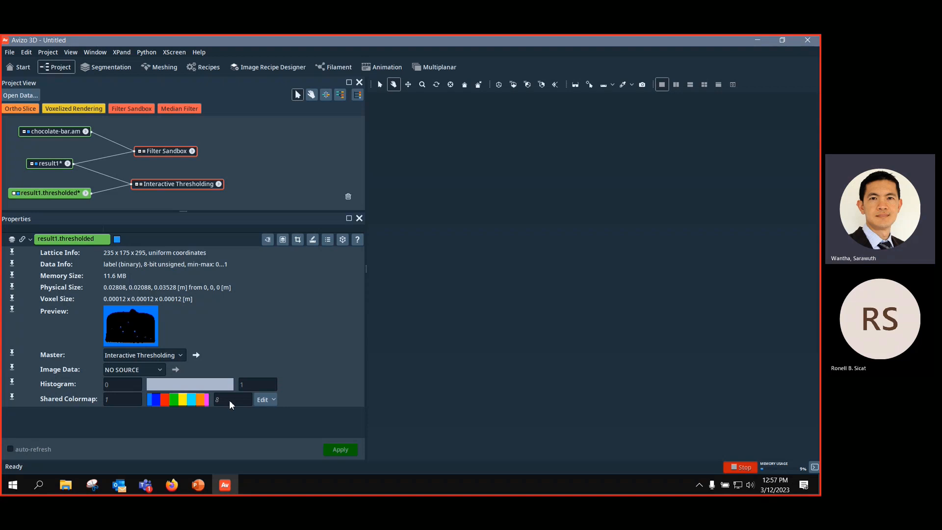
Step: Switch the shared colormap of result1.thresholded to labels256.am and back to labels.am
click(149, 400)
click(271, 403)
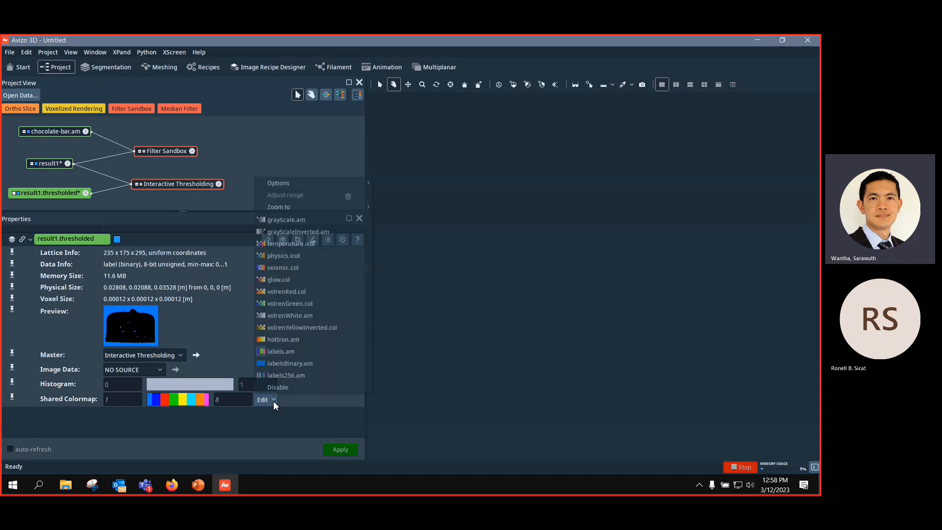
click(289, 378)
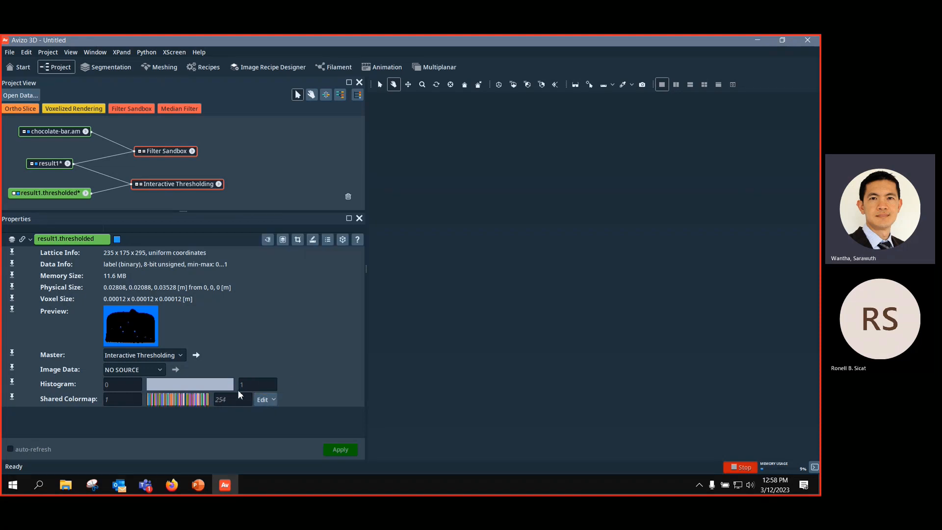
click(271, 402)
click(291, 355)
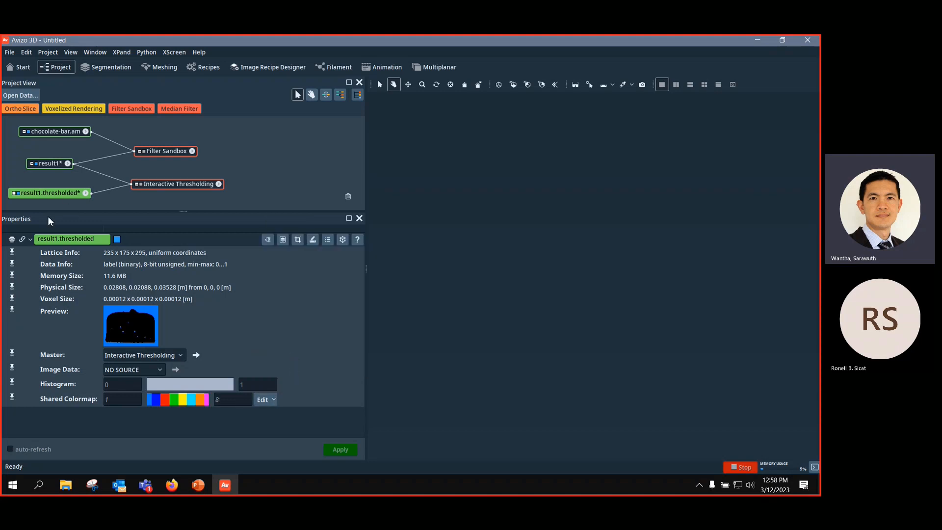
Step: Add an Ortho Slice to result1.thresholded and probe a voxel value on it in the viewer
click(19, 108)
scroll(677, 212, up, 4)
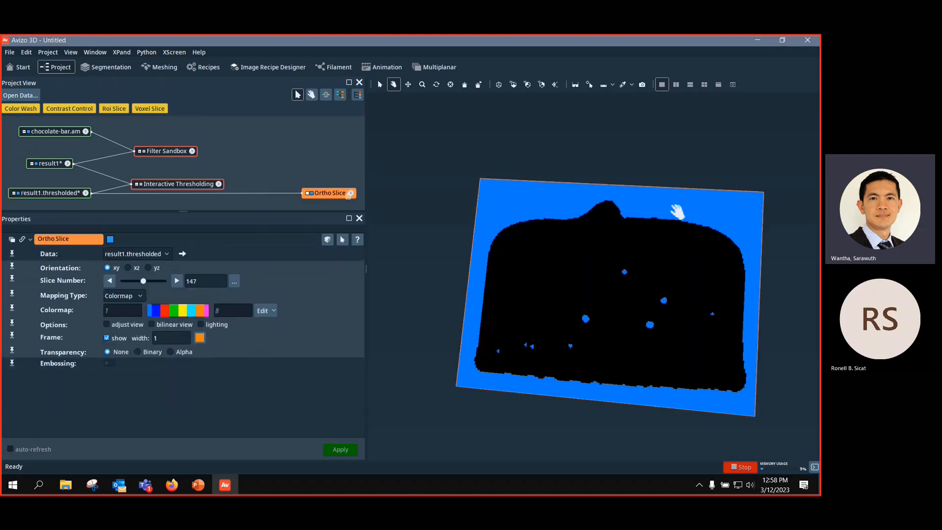
click(628, 84)
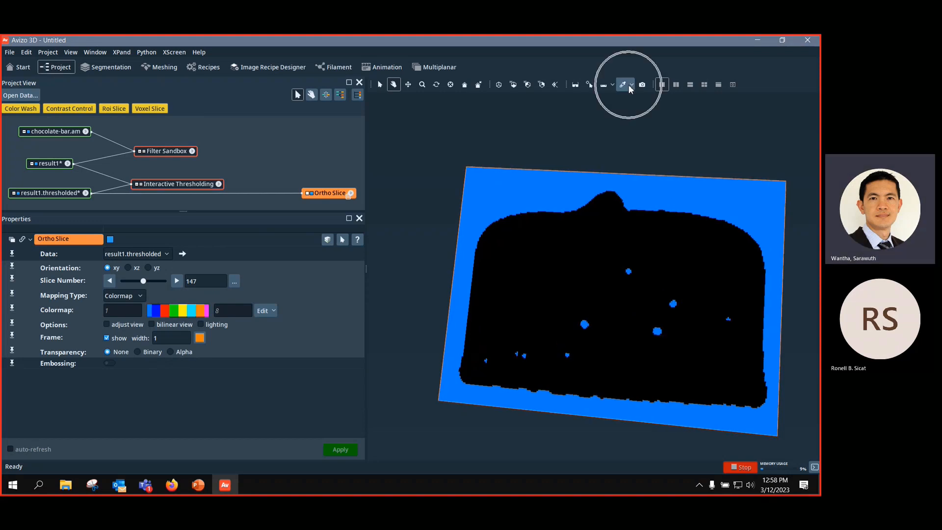
click(631, 86)
click(662, 122)
click(380, 84)
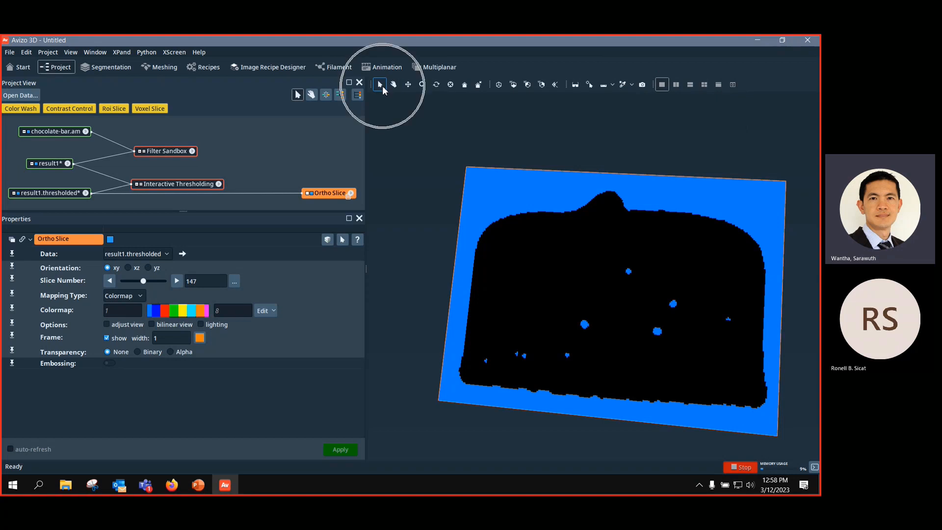
click(628, 86)
click(641, 121)
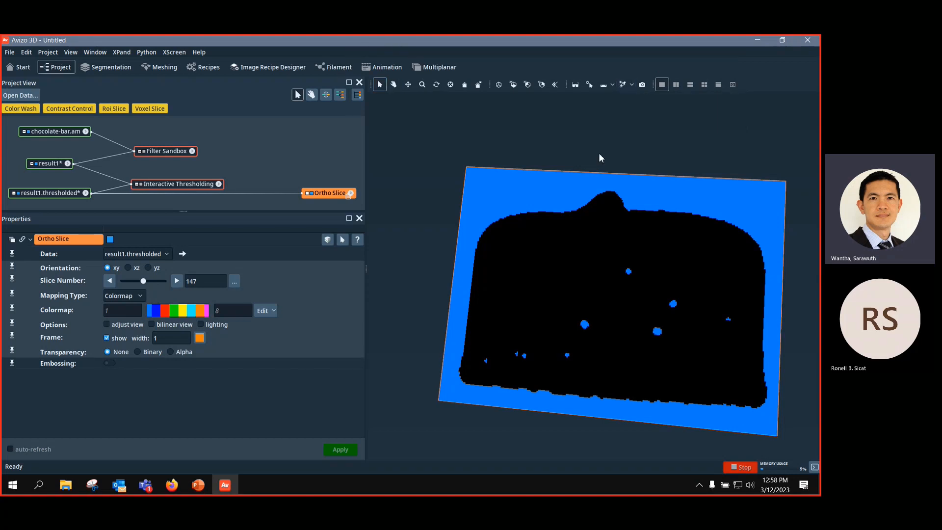
shift+click(522, 190)
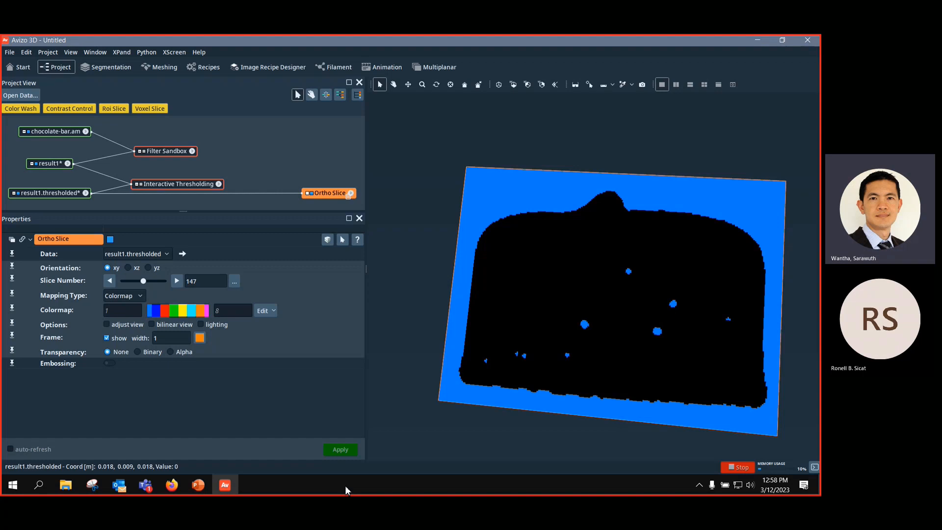
Step: Reposition the Ortho Slice and Interactive Thresholding modules in the project graph and shift the slice plane through the volume
drag(336, 195, 297, 194)
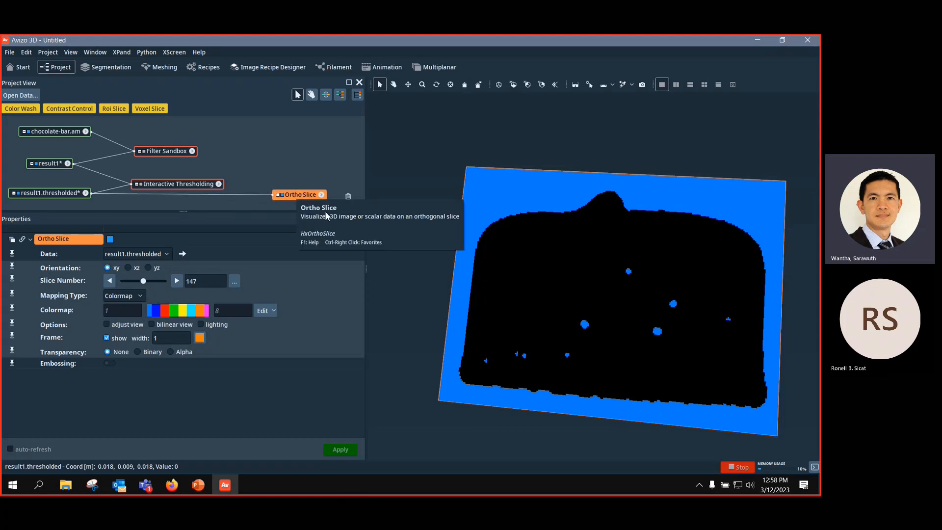
drag(187, 185, 189, 178)
drag(498, 229, 616, 217)
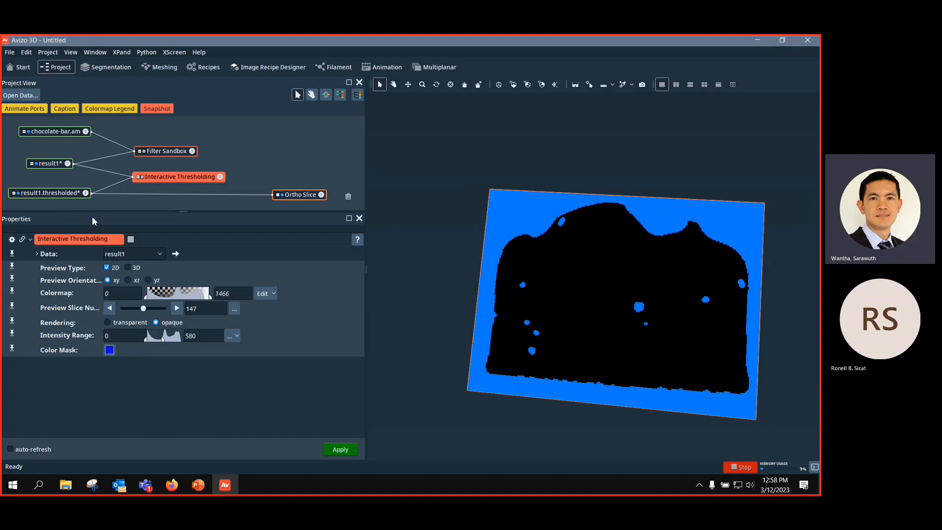
Step: Attach a Border Kill module to result1.thresholded and enlarge the project graph area
right_click(65, 196)
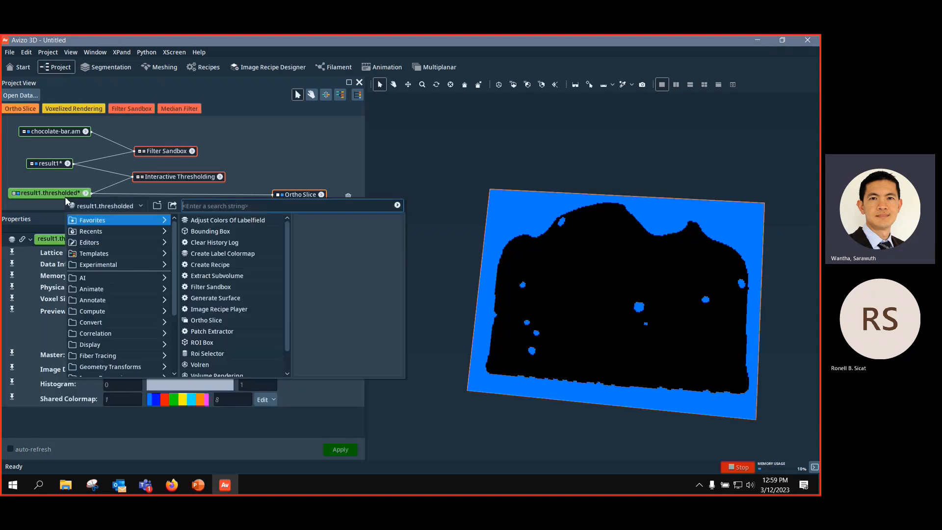
text(borde)
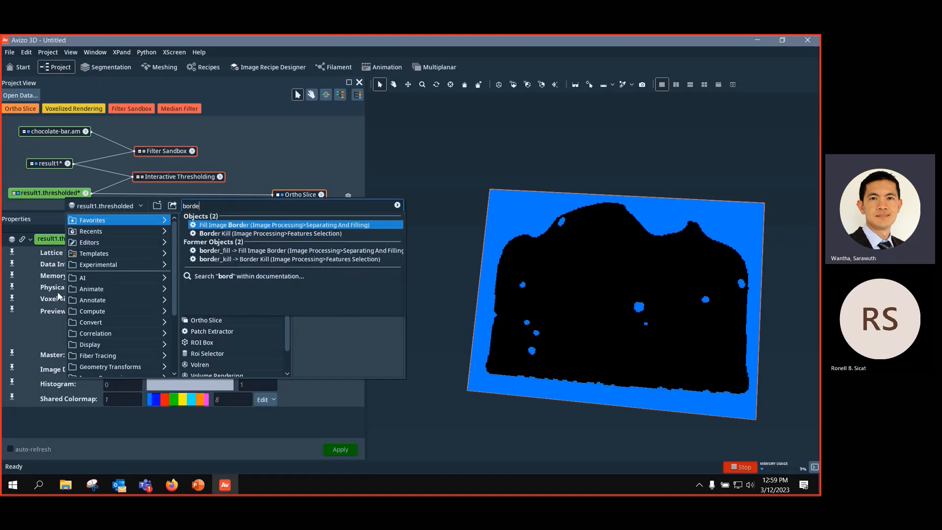
text(r kill)
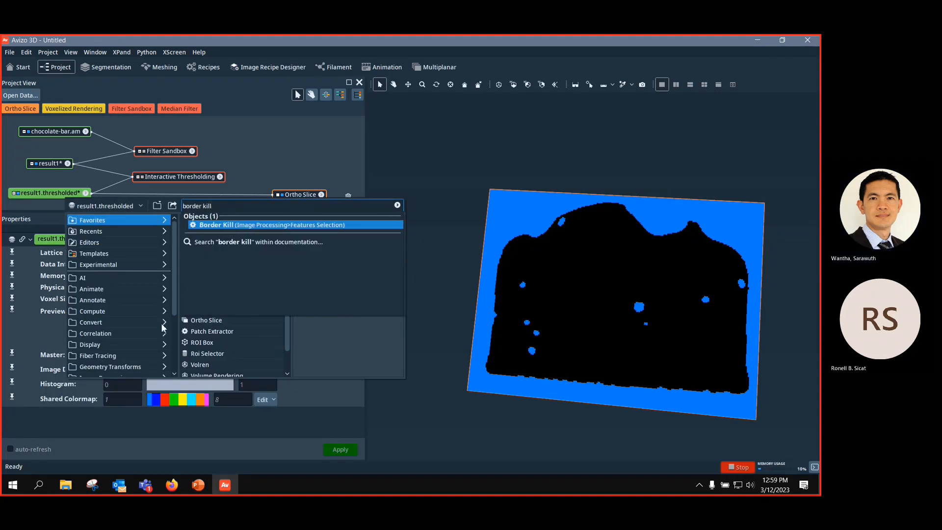
click(264, 225)
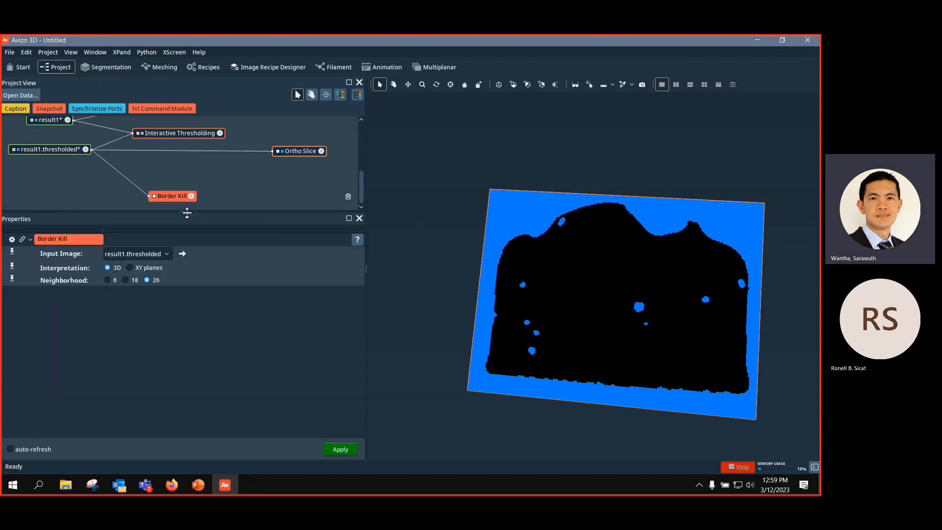
drag(187, 212, 198, 290)
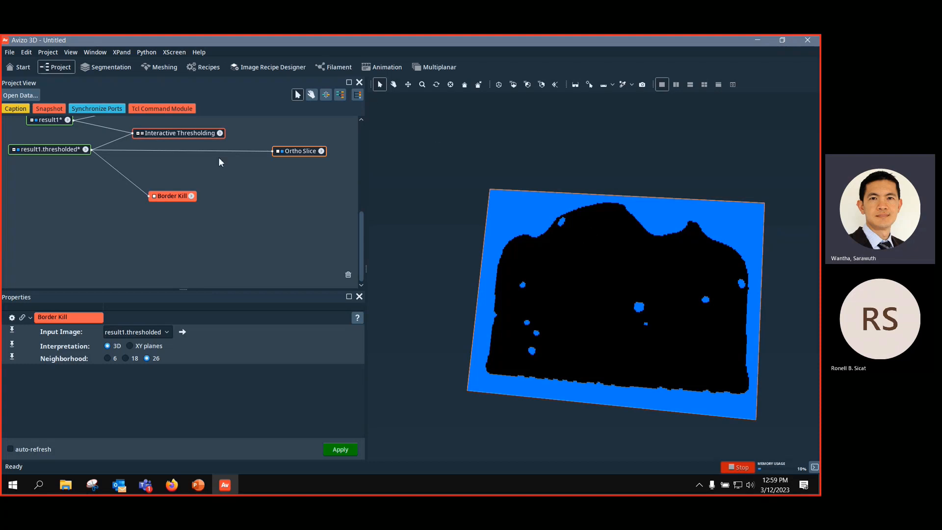
Step: Add a Bounding Box to result1.thresholded
click(61, 150)
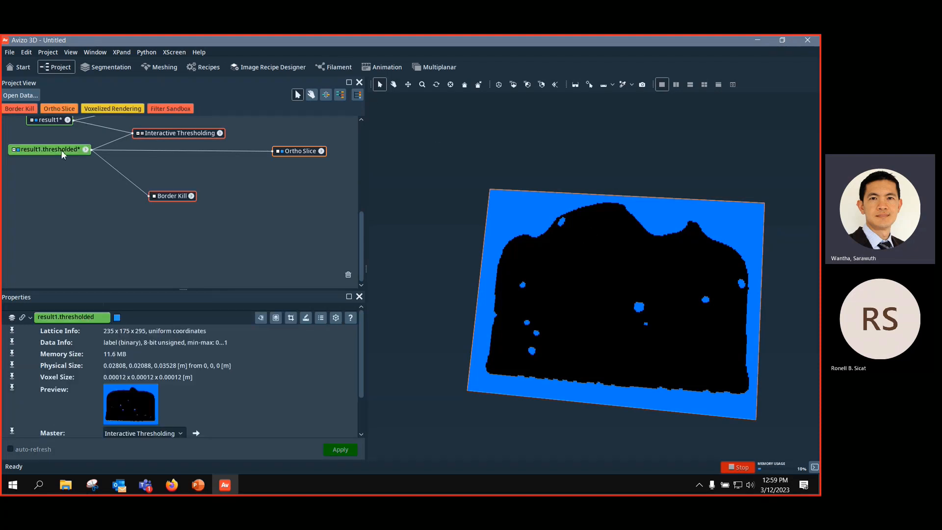
right_click(61, 150)
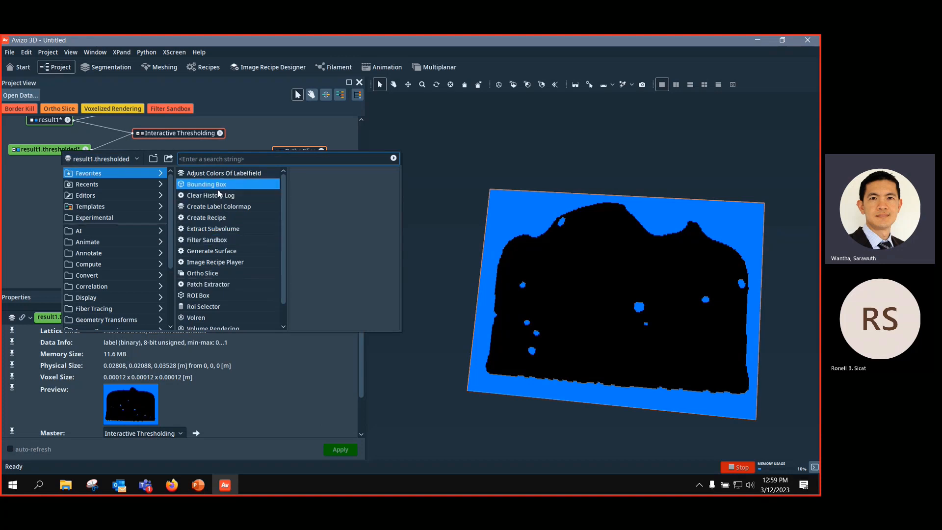
mouse_move(221, 185)
click(307, 246)
Step: Move the Ortho Slice plane through the bounded volume and set it to slice 150
drag(633, 285, 613, 220)
click(394, 84)
scroll(565, 254, down, 10)
scroll(565, 254, up, 8)
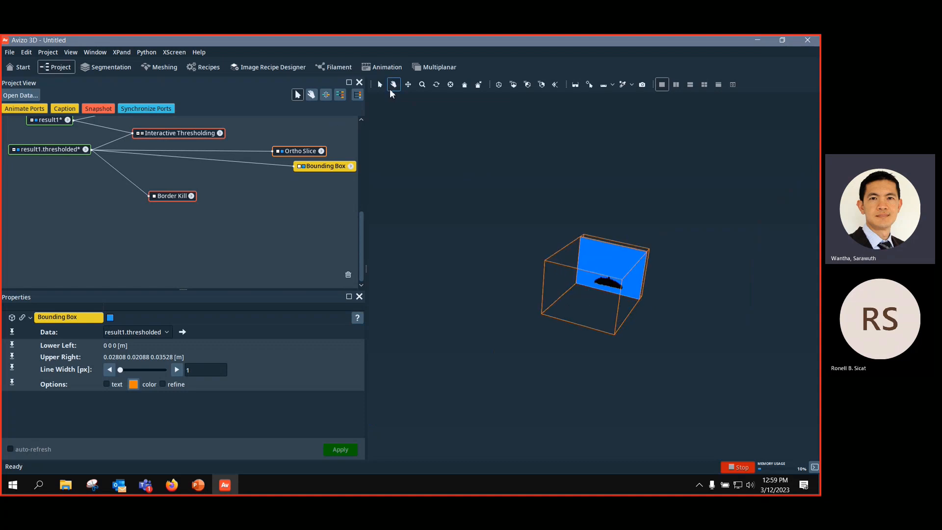
click(308, 152)
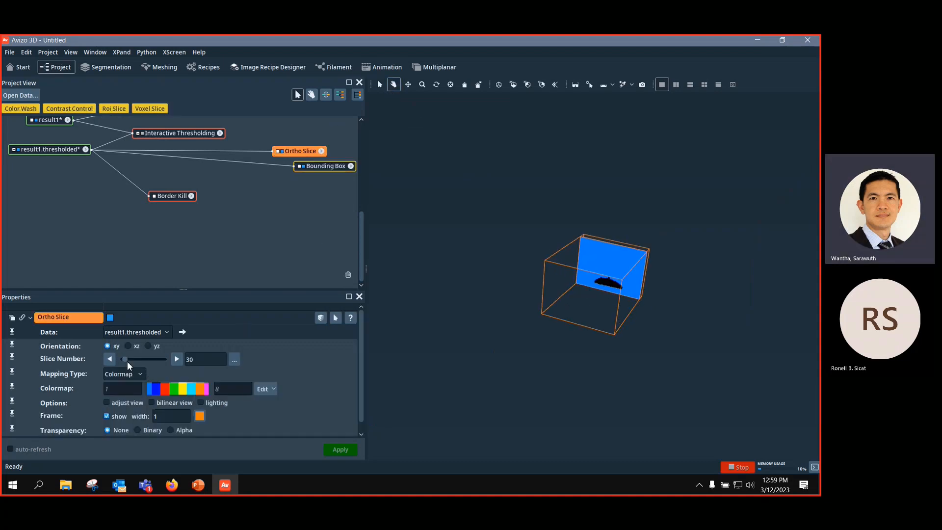
drag(125, 360, 144, 360)
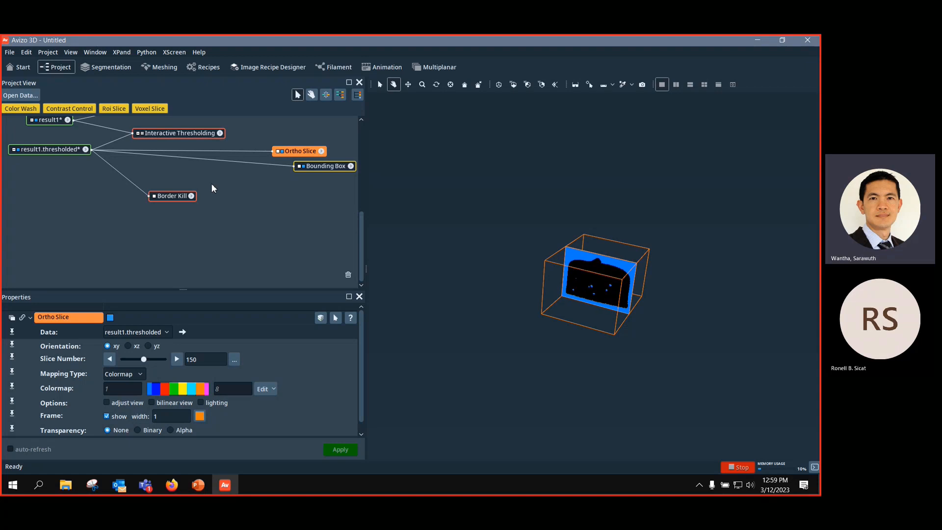
Step: Run Border Kill on result1.thresholded with 3D interpretation and neighborhood 26, and select the resulting label data
drag(176, 199, 177, 193)
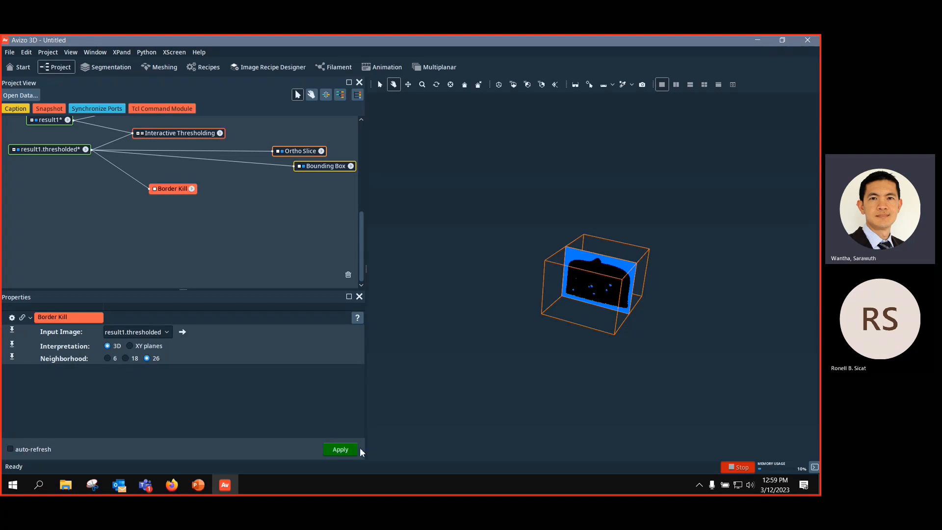
click(341, 449)
click(33, 189)
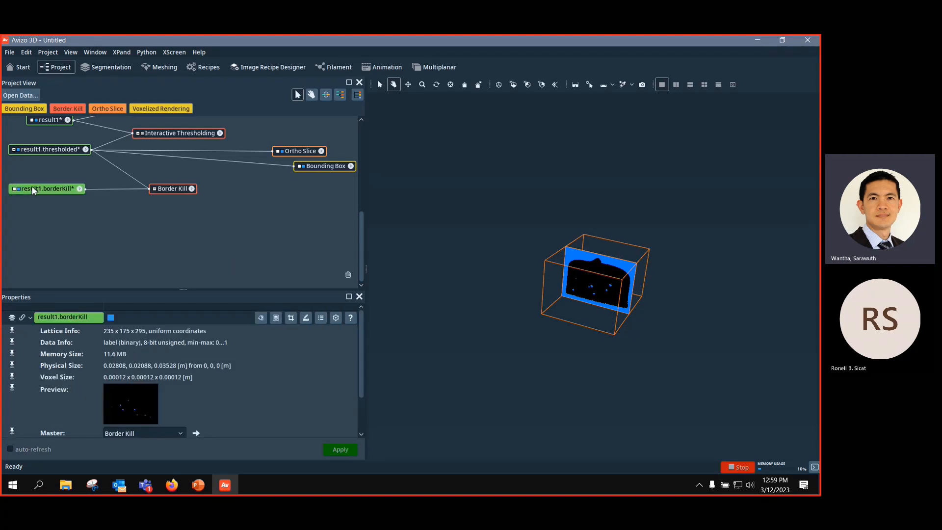
Step: Connect the Ortho Slice to result1.borderKill for comparison and return it to result1.thresholded
drag(233, 150, 76, 190)
drag(288, 152, 87, 150)
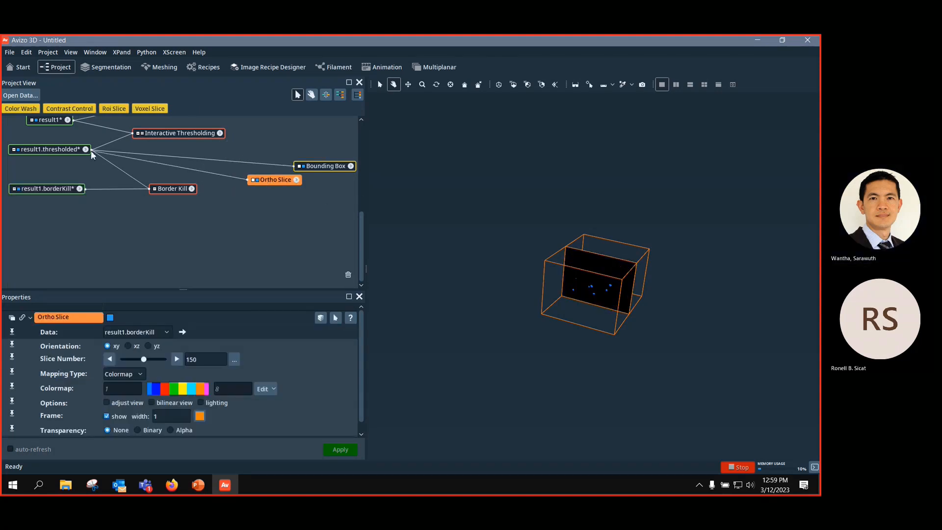
drag(273, 180, 267, 150)
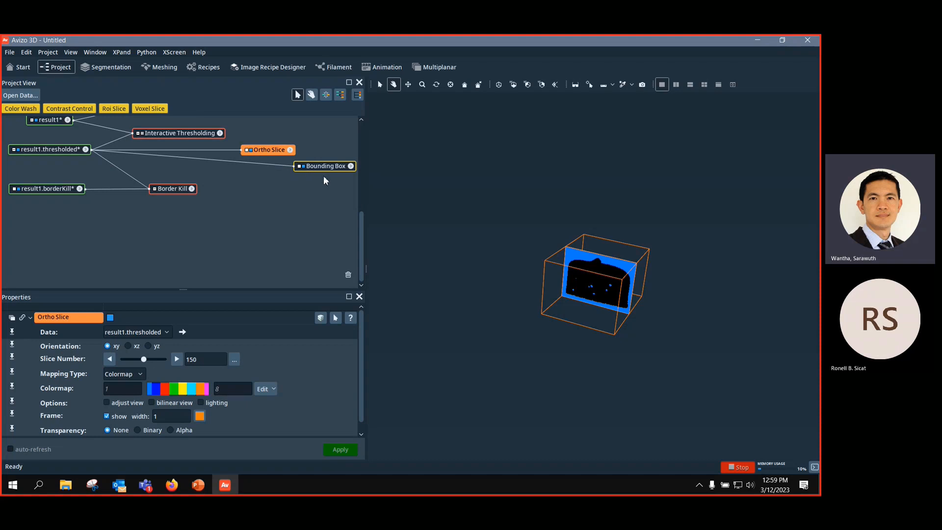
Step: Move the Bounding Box module aside in the project graph and attach a Color Wash to the Ortho Slice
drag(323, 169, 301, 179)
click(269, 149)
mouse_move(547, 261)
mouse_down()
mouse_move(480, 169)
mouse_move(545, 250)
mouse_up()
scroll(544, 250, up, 1)
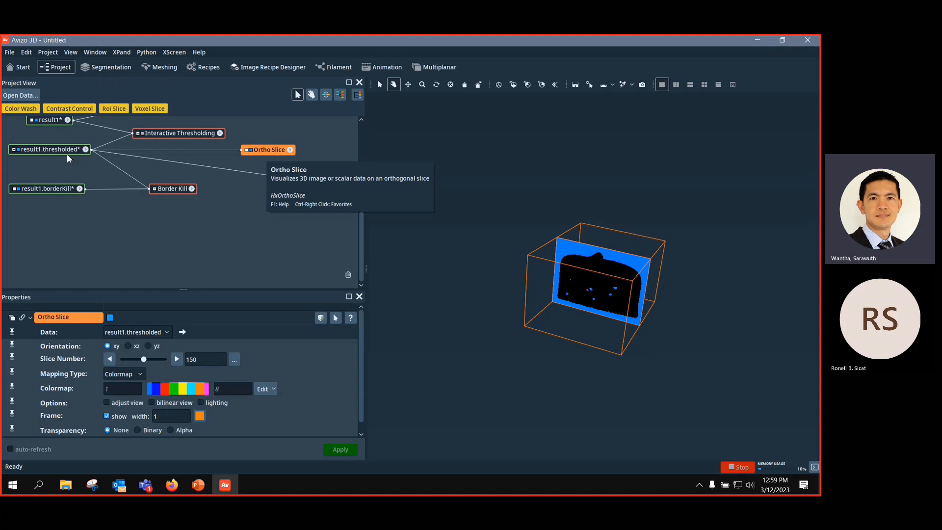
right_click(277, 151)
click(423, 184)
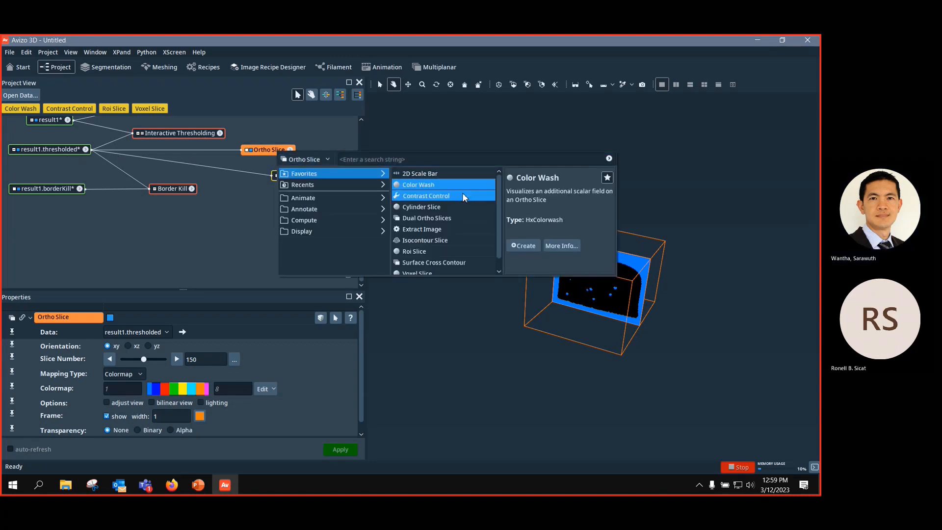
click(521, 246)
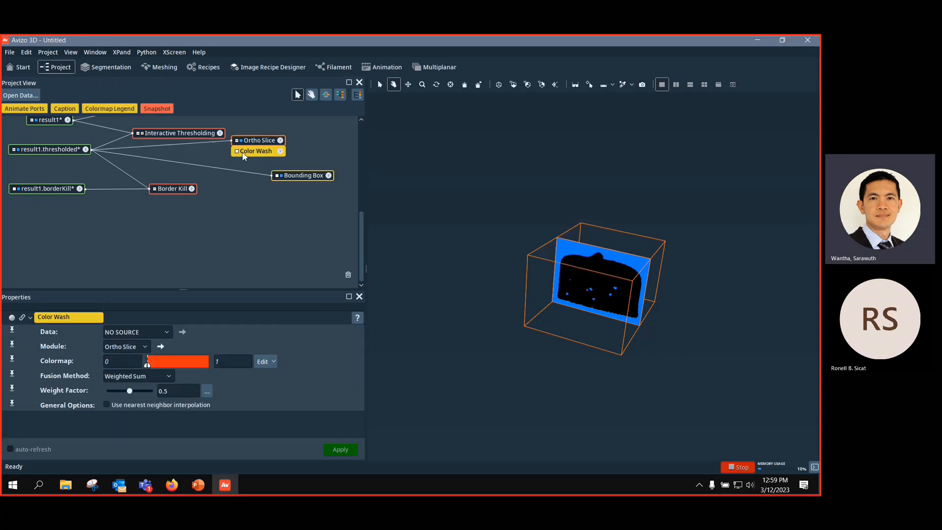
Step: Connect the Color Wash data input to result1.borderKill and check the Ortho Slice and Color Wash properties
click(237, 152)
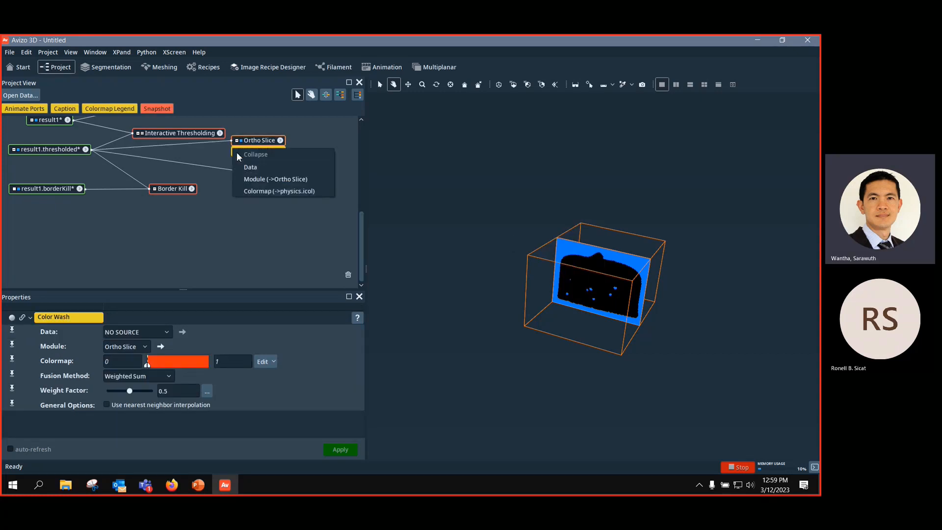
click(265, 167)
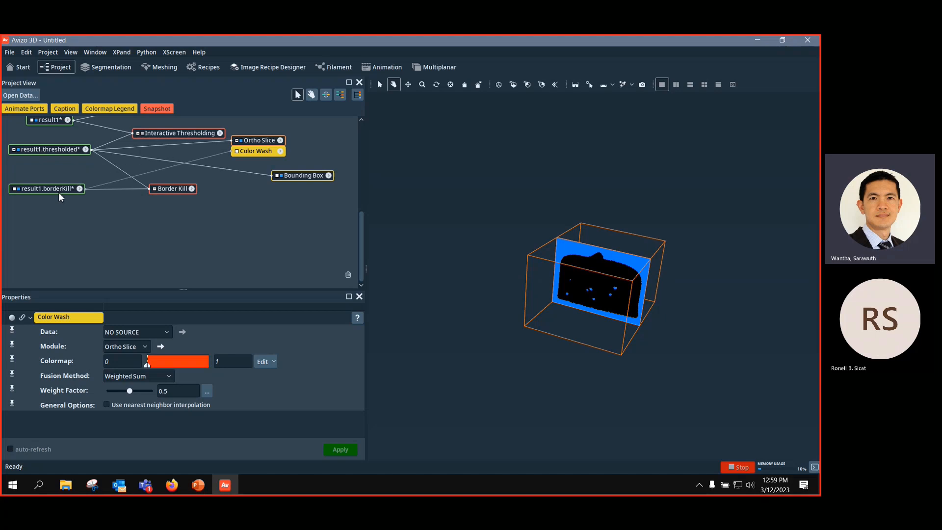
click(237, 152)
click(265, 166)
click(53, 187)
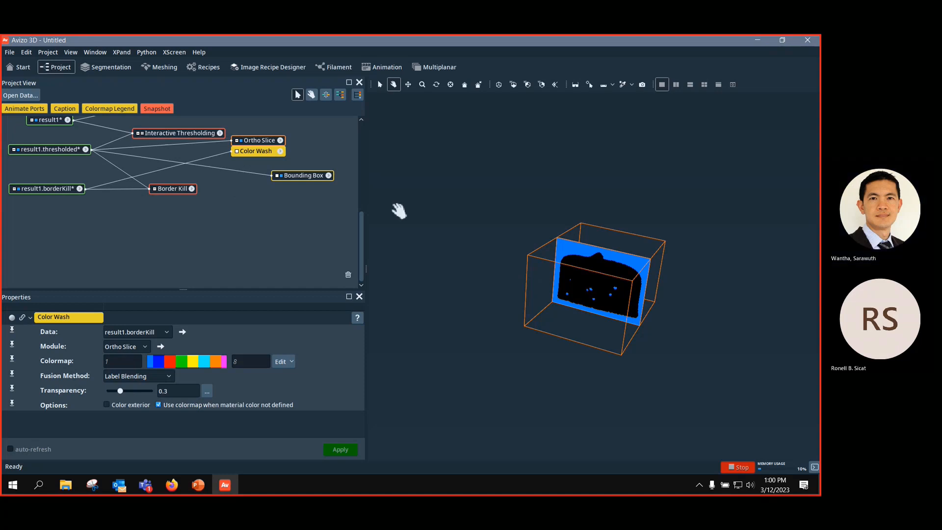
click(266, 141)
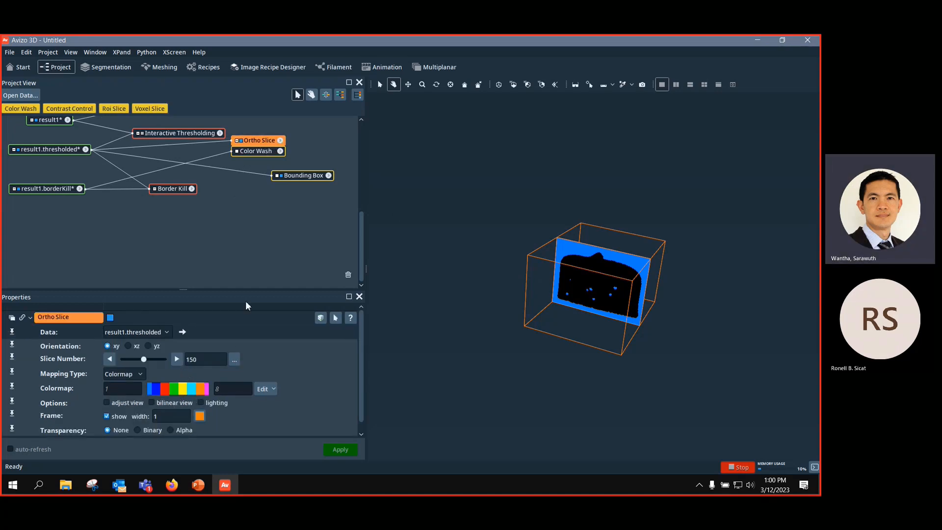
click(259, 152)
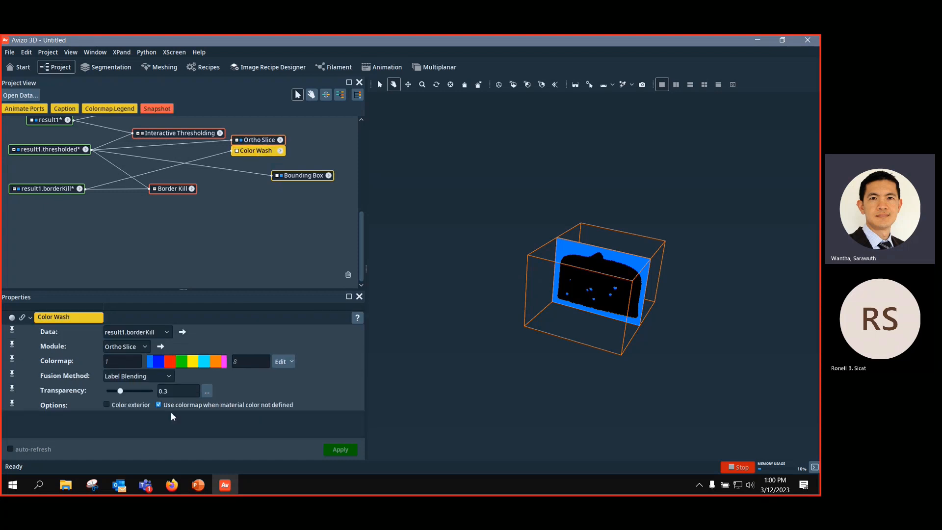
Step: Apply the labels256.am colormap to the Color Wash and set its transparency to 0
click(291, 362)
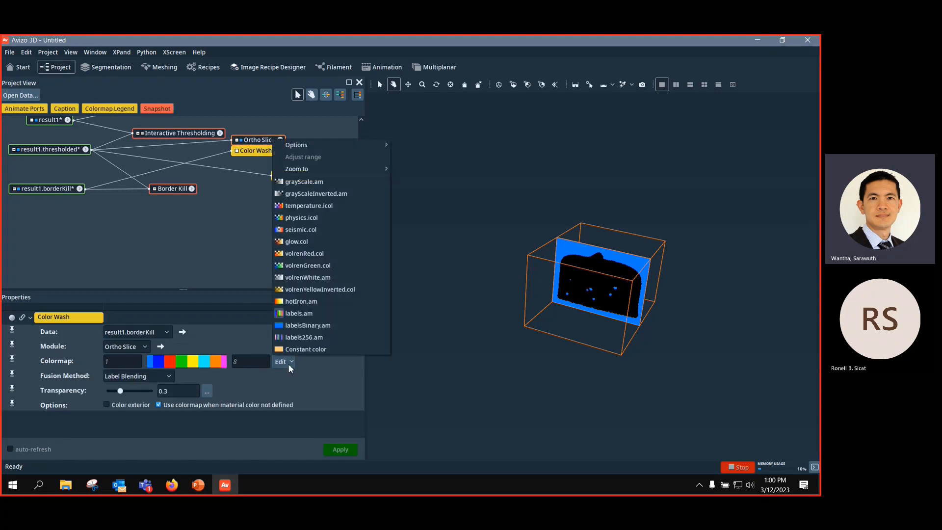
click(309, 338)
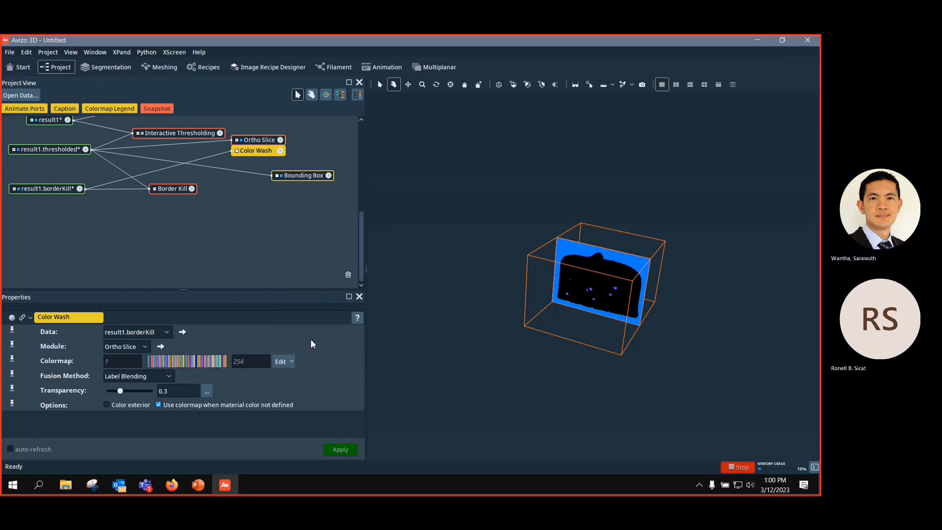
scroll(638, 324, up, 10)
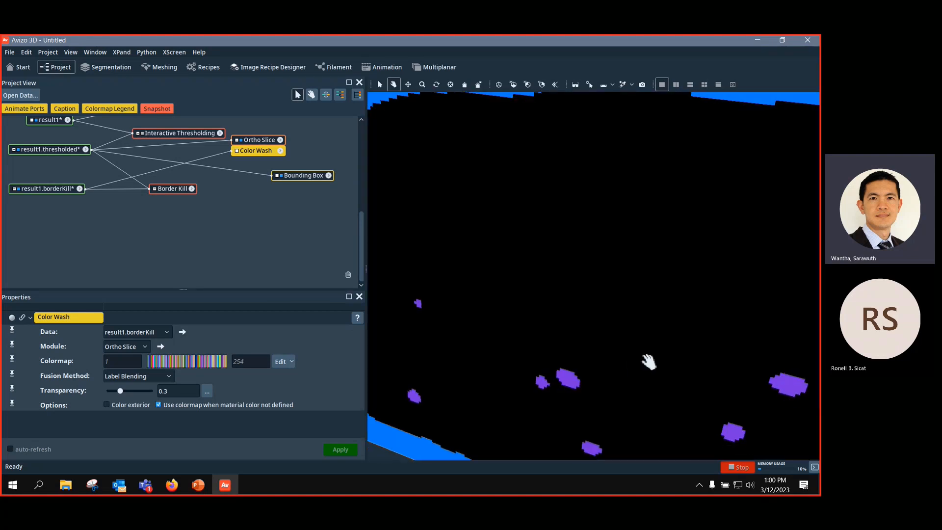
scroll(647, 351, down, 10)
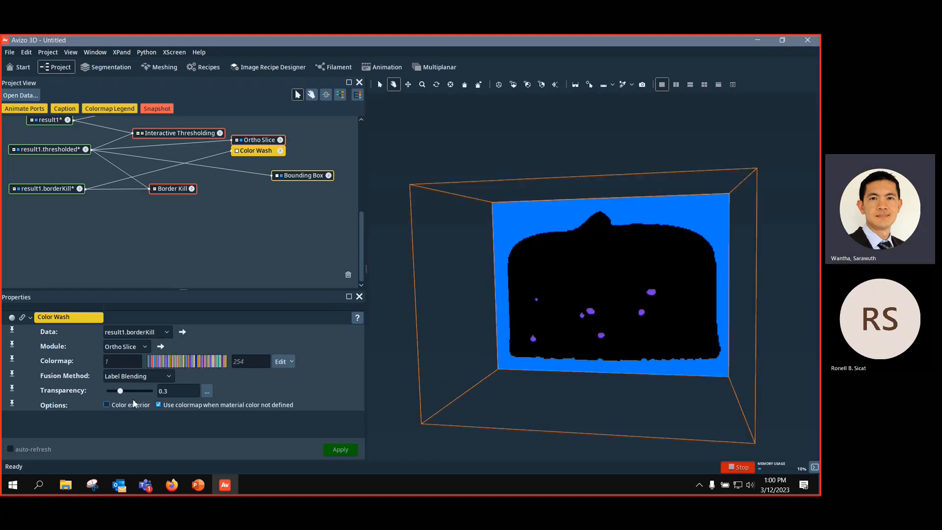
drag(118, 393, 83, 390)
drag(388, 375, 523, 378)
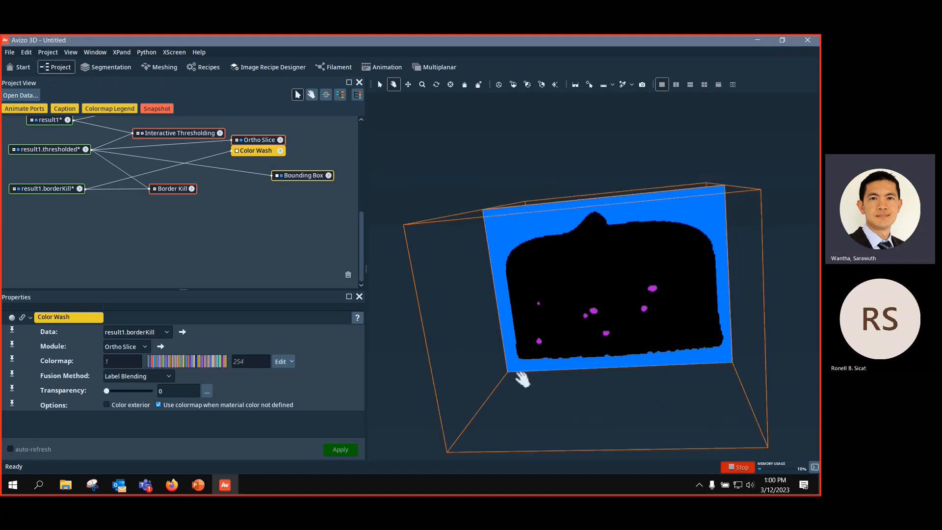
scroll(518, 360, down, 5)
Step: Attach a Voxelized Rendering to result1.thresholded, move its modules lower in the graph and reconnect Volume Rendering Settings to result1.borderKill
drag(40, 192, 39, 202)
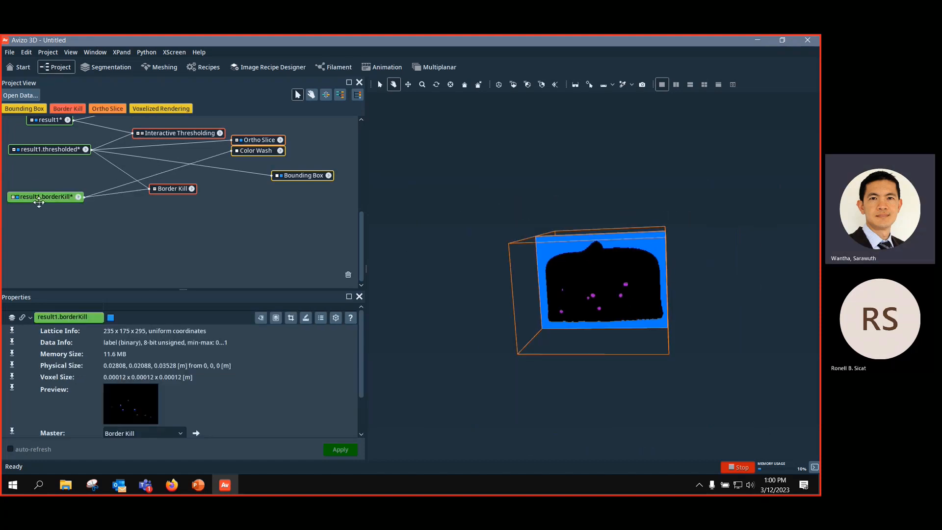
drag(51, 150, 51, 160)
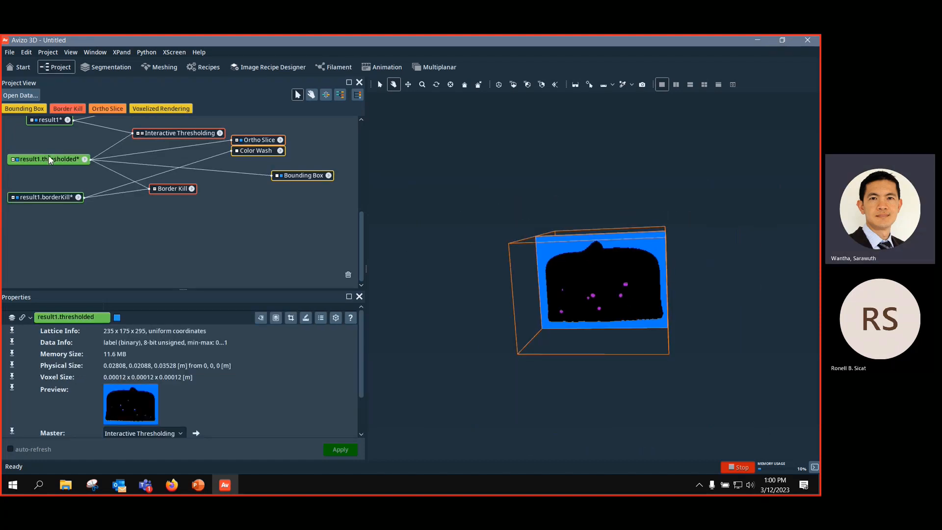
click(149, 108)
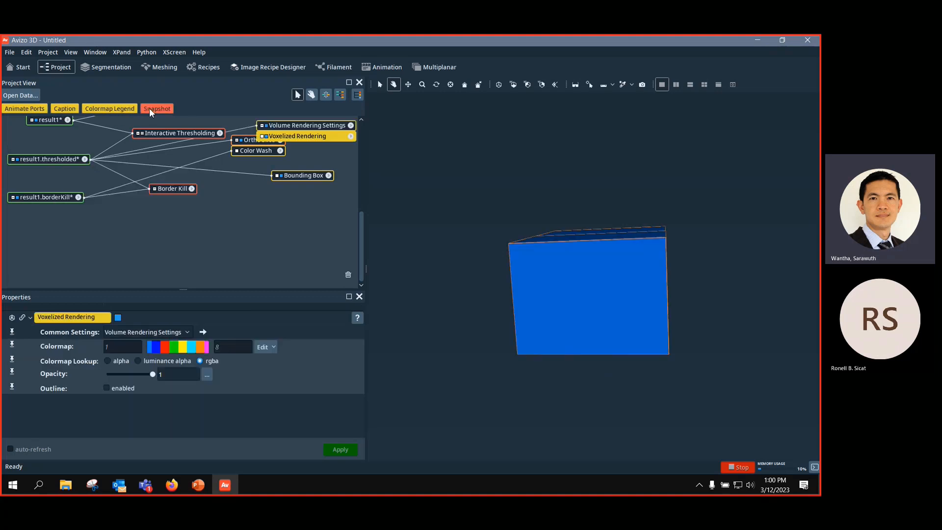
drag(520, 285, 497, 322)
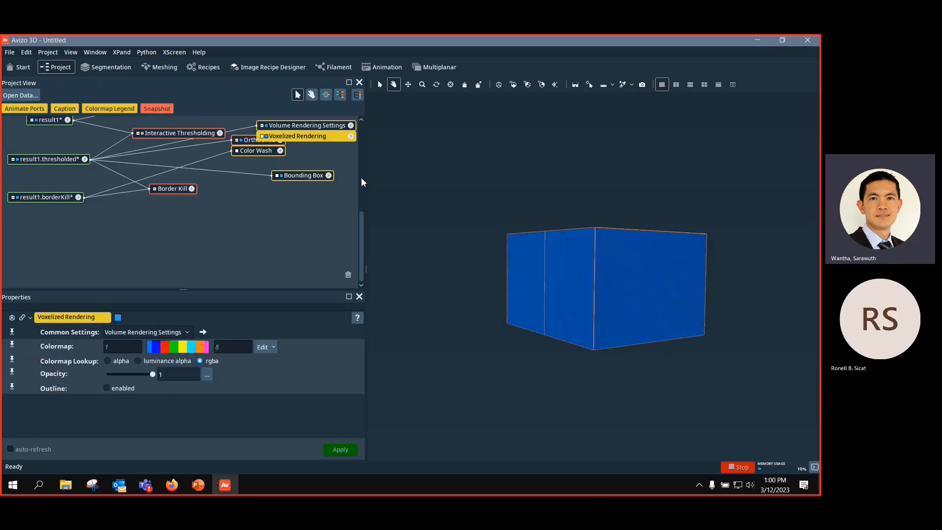
drag(289, 126, 287, 209)
drag(132, 224, 56, 199)
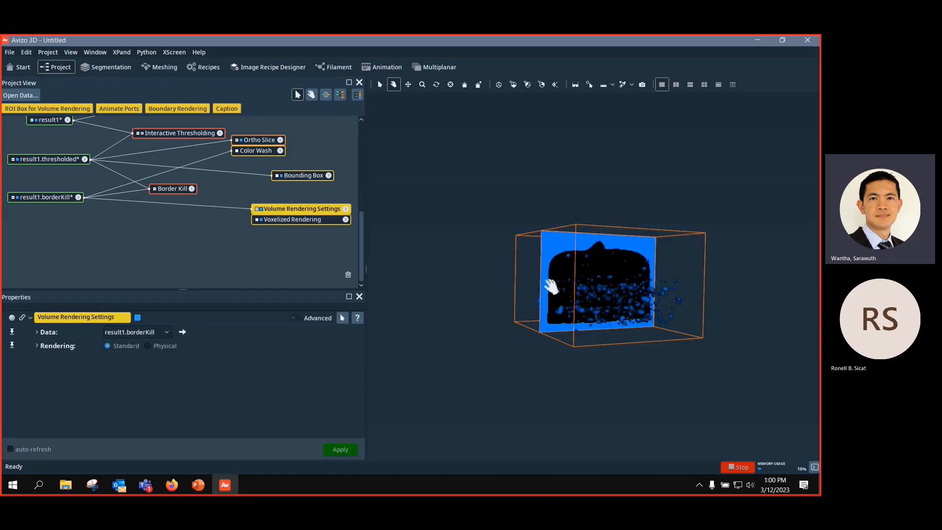
drag(552, 286, 684, 319)
Step: Delete the Ortho Slice together with its attached Color Wash and inspect the remaining pore rendering
click(247, 140)
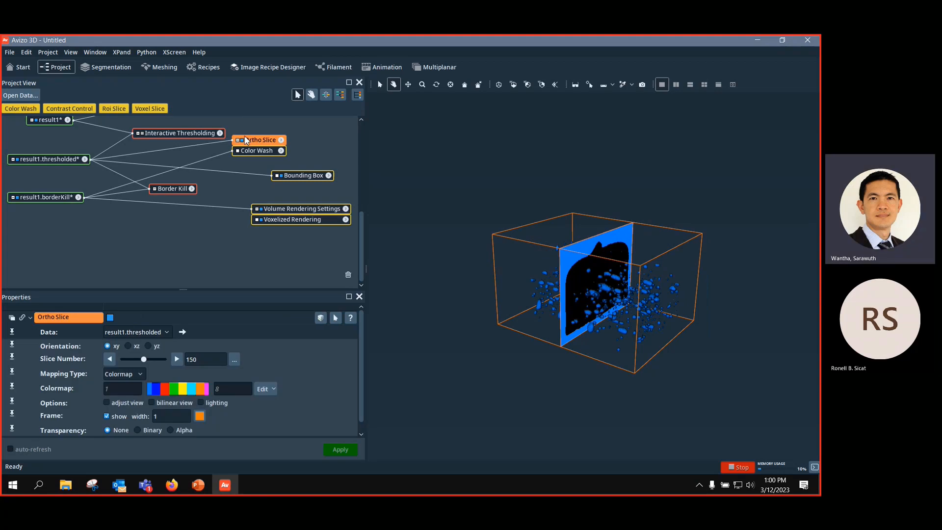
key(Delete)
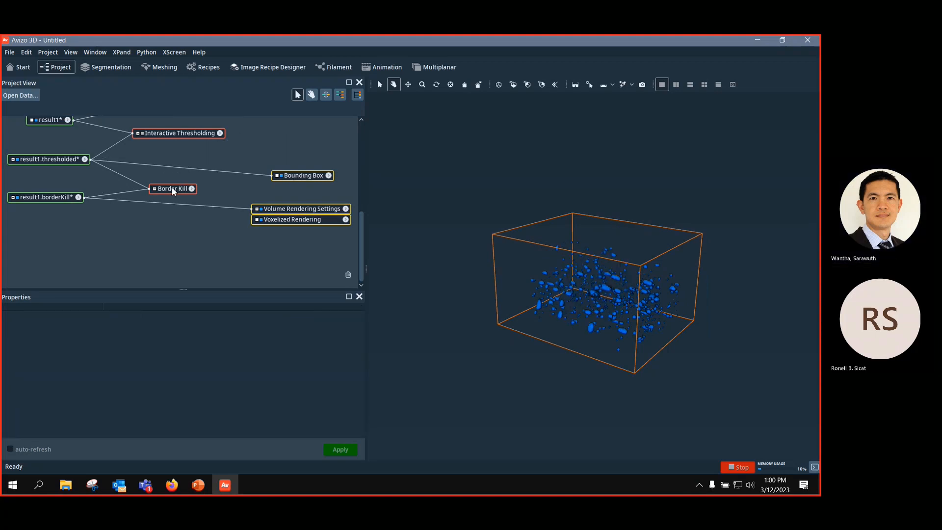
drag(626, 278, 454, 240)
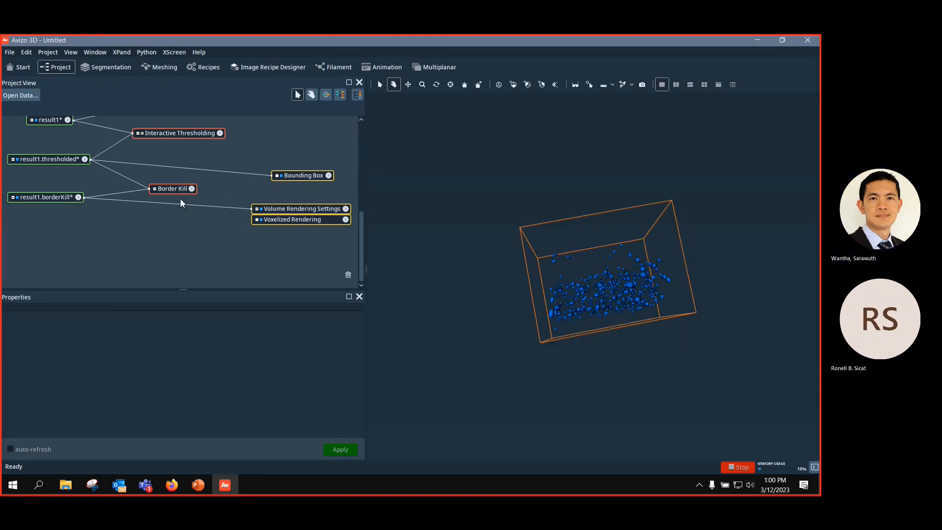
Step: Connect Volume Rendering Settings to result1.thresholded for comparison, return it to result1.borderKill and examine the isolated pores in 3D
drag(178, 201, 101, 176)
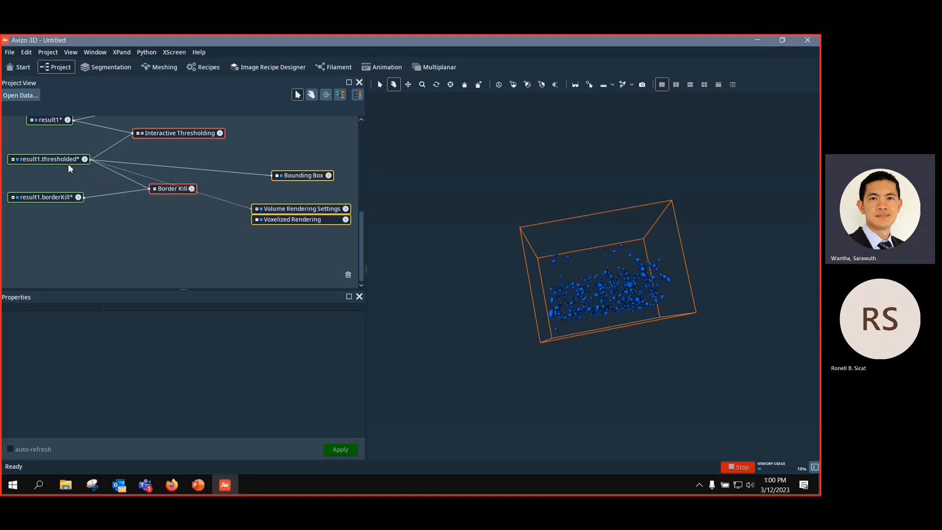
drag(665, 378, 459, 265)
drag(254, 209, 67, 197)
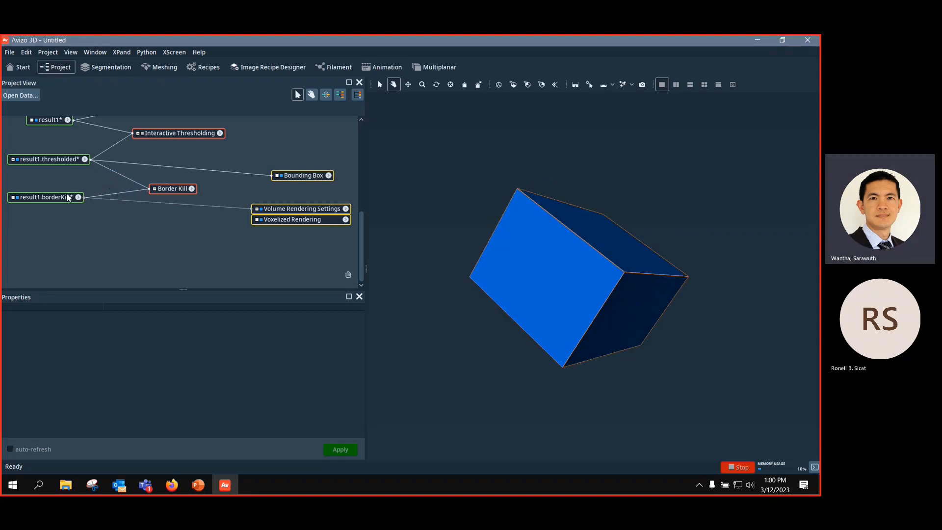
drag(694, 337, 712, 309)
scroll(553, 288, down, 2)
scroll(563, 307, up, 5)
scroll(579, 290, down, 5)
scroll(292, 160, up, 3)
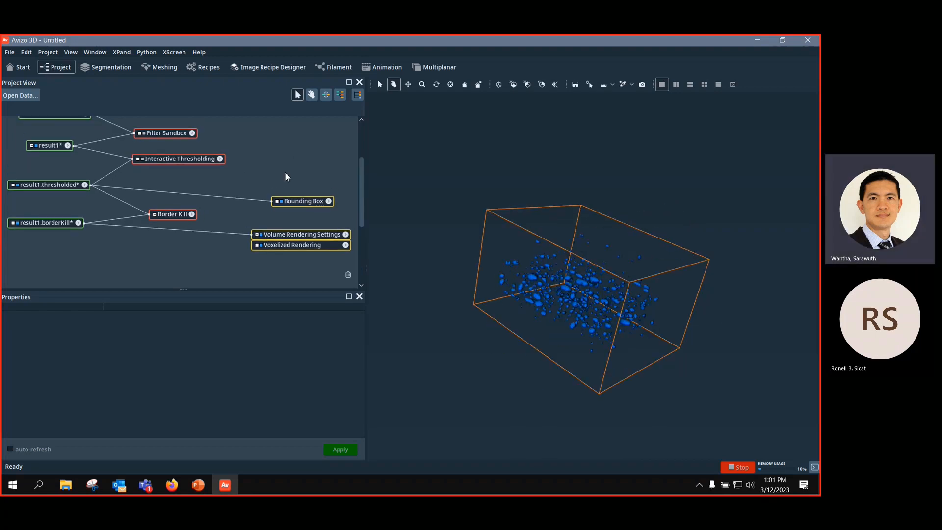
Step: Delete the Bounding Box module and shift the Border Kill module slightly upward in the project graph
drag(292, 221, 295, 212)
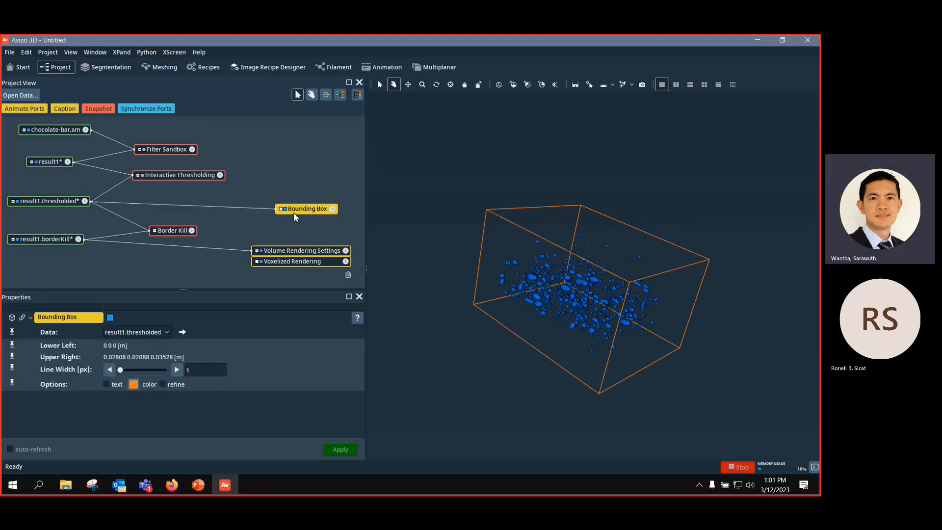
key(Delete)
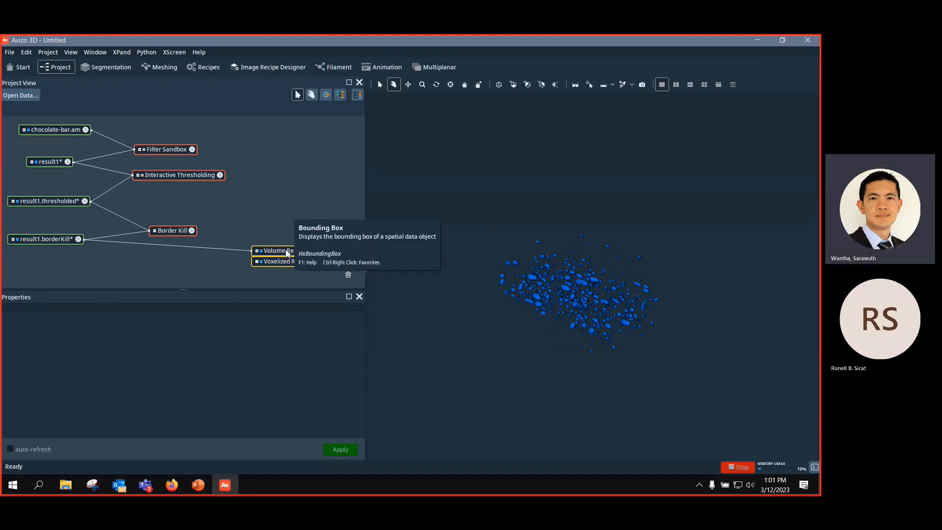
drag(182, 231, 182, 218)
drag(63, 165, 66, 161)
drag(9, 119, 104, 275)
drag(121, 125, 234, 239)
click(196, 181)
Step: Reposition the Filter Sandbox, result1 and chocolate-bar.am nodes to tidy the start of the project graph
drag(165, 144, 180, 140)
click(170, 166)
drag(52, 158, 54, 161)
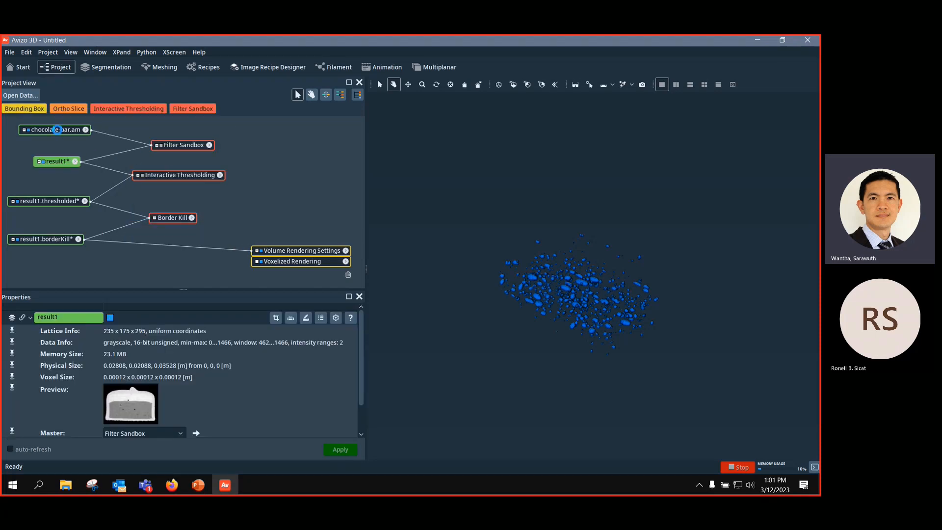
click(65, 128)
drag(59, 128, 48, 132)
drag(179, 143, 184, 142)
drag(31, 136, 52, 130)
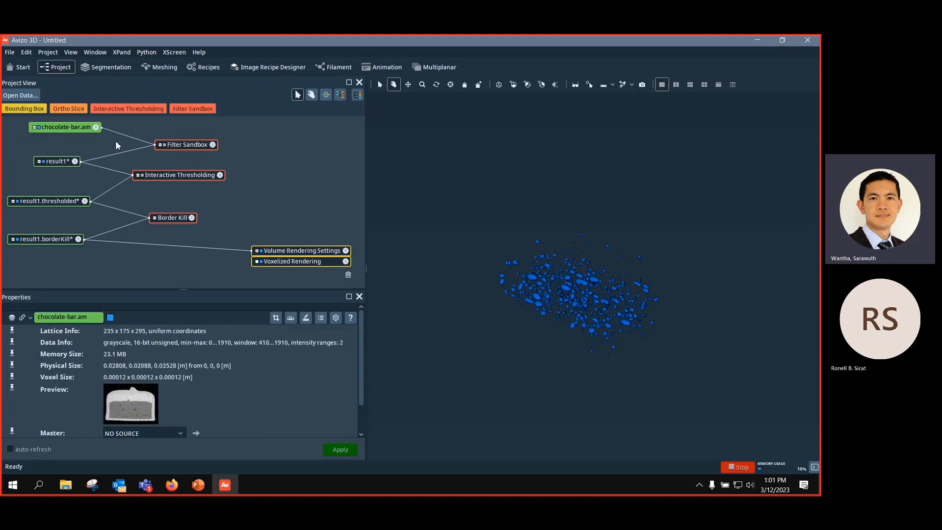
Step: Review the workflow from Filter Sandbox through Interactive Thresholding to Border Kill, lining up the result data nodes between them
click(188, 145)
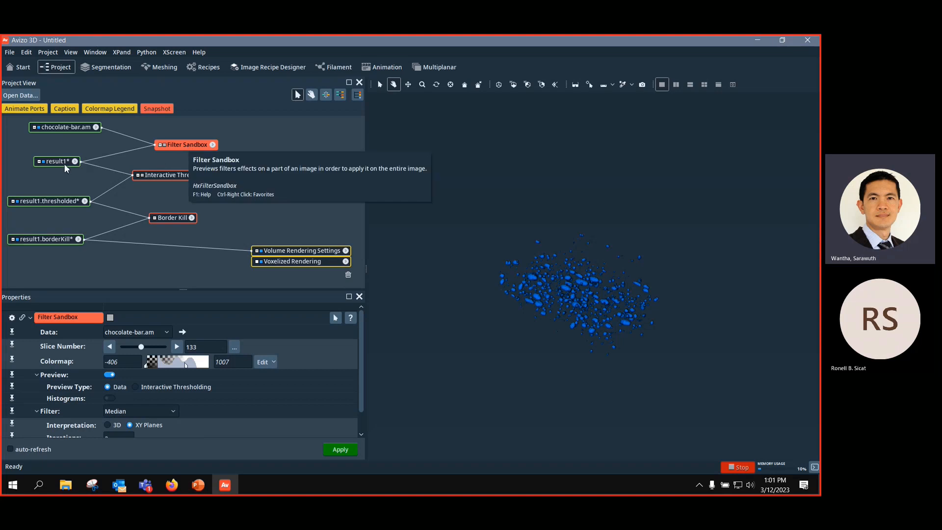
drag(65, 163, 74, 163)
click(172, 177)
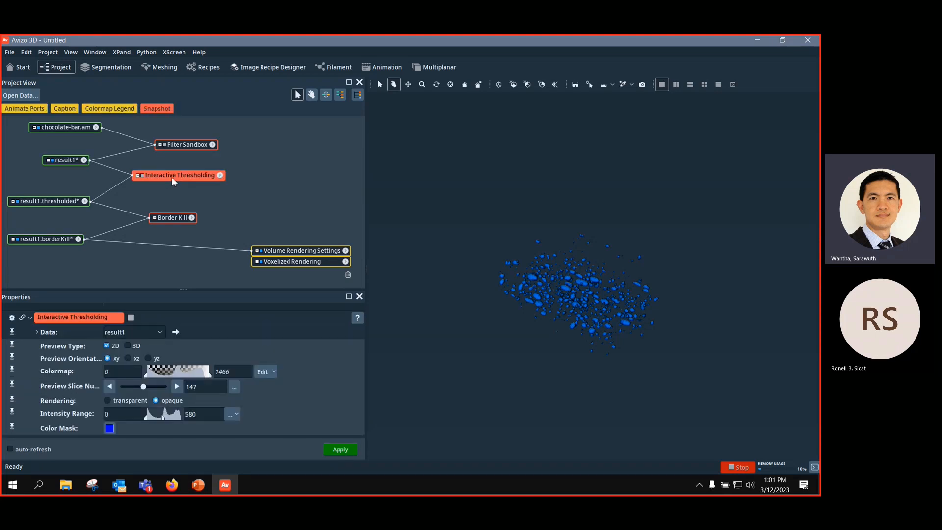
drag(65, 205, 74, 201)
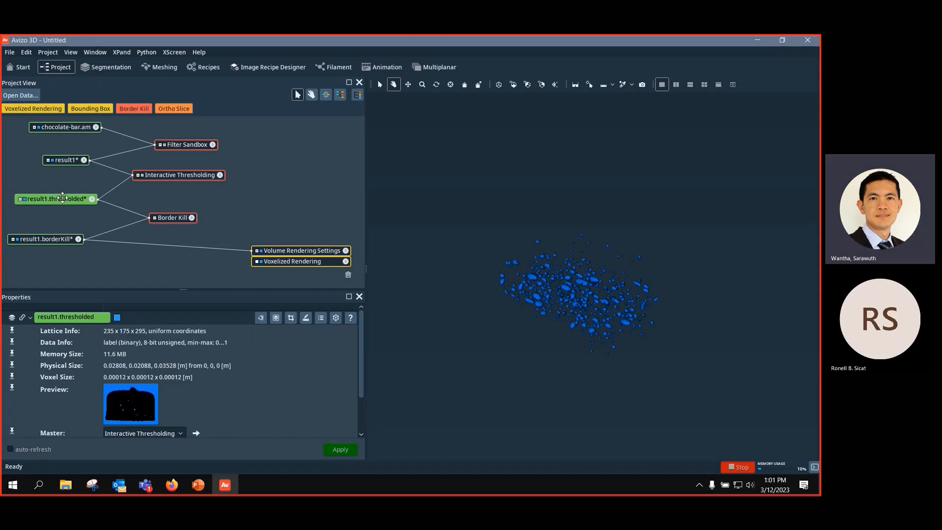
click(162, 216)
drag(59, 240, 65, 237)
Step: Align result1 with the other data nodes and move Filter Sandbox and Border Kill closer to the data column
mouse_move(72, 163)
mouse_down()
mouse_move(54, 160)
mouse_move(74, 161)
mouse_up()
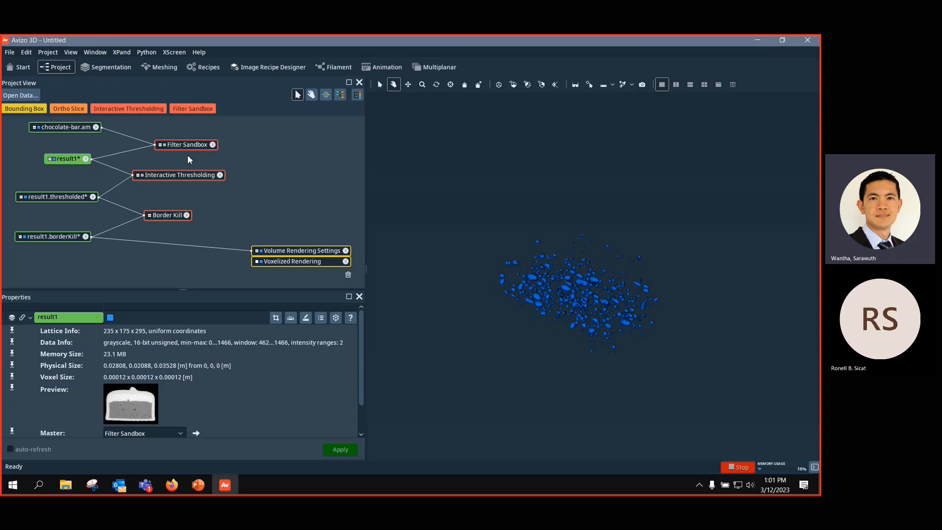
drag(176, 144, 164, 140)
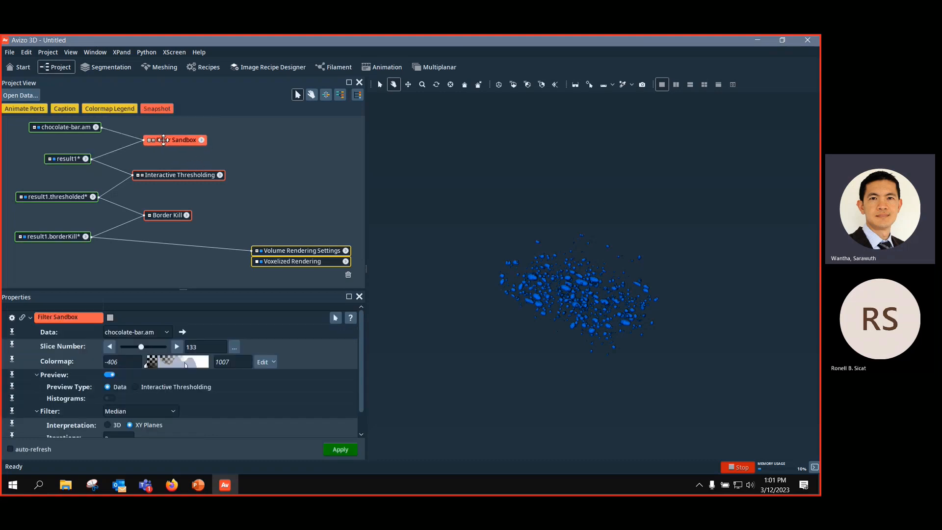
drag(160, 216, 152, 216)
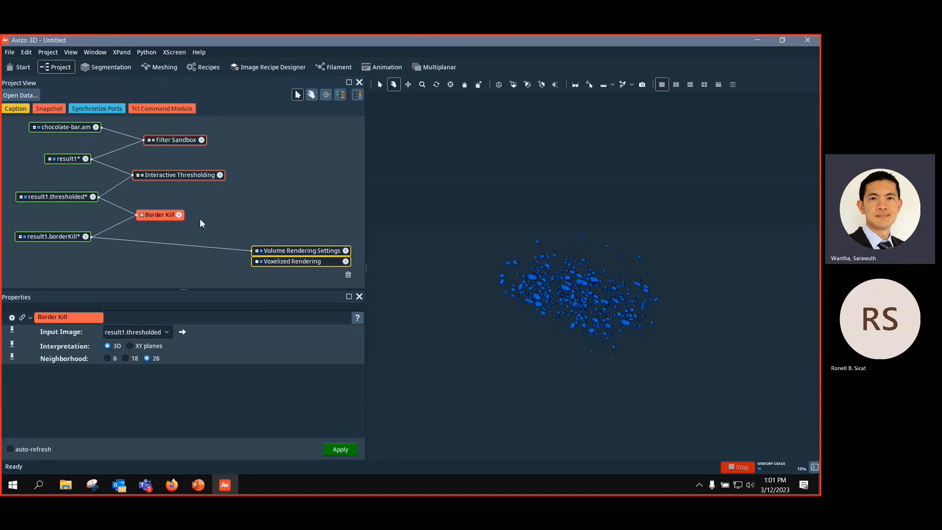
Step: Connect Volume Rendering Settings to result1 to view the filtered volume, and delete the volume rendering modules
drag(110, 243, 81, 201)
drag(208, 237, 72, 163)
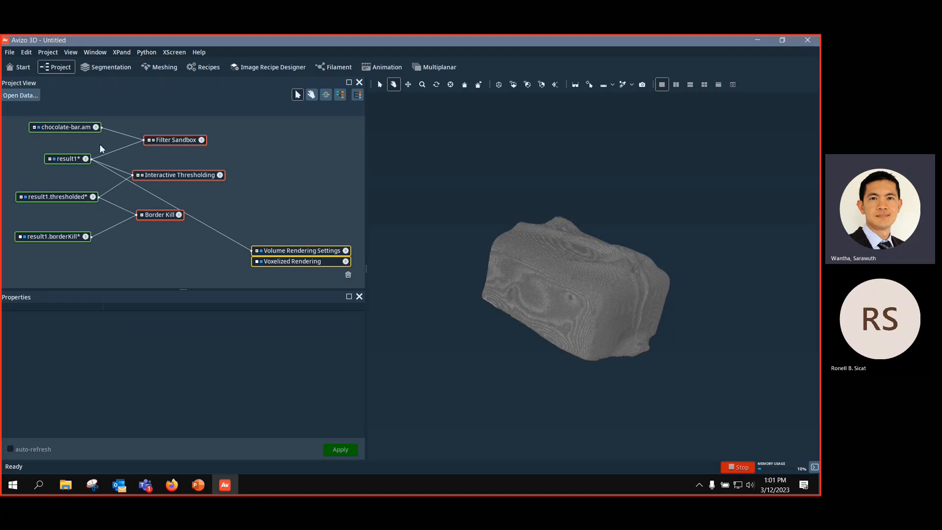
click(272, 251)
key(Delete)
Step: Attach a new Voxelized Rendering to result1.borderKill
drag(68, 241, 71, 240)
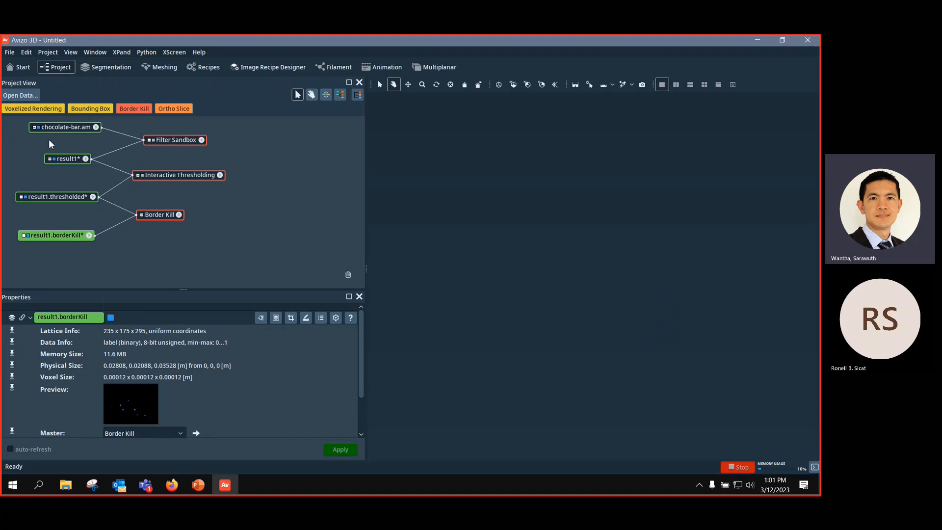
click(47, 108)
scroll(570, 366, up, 3)
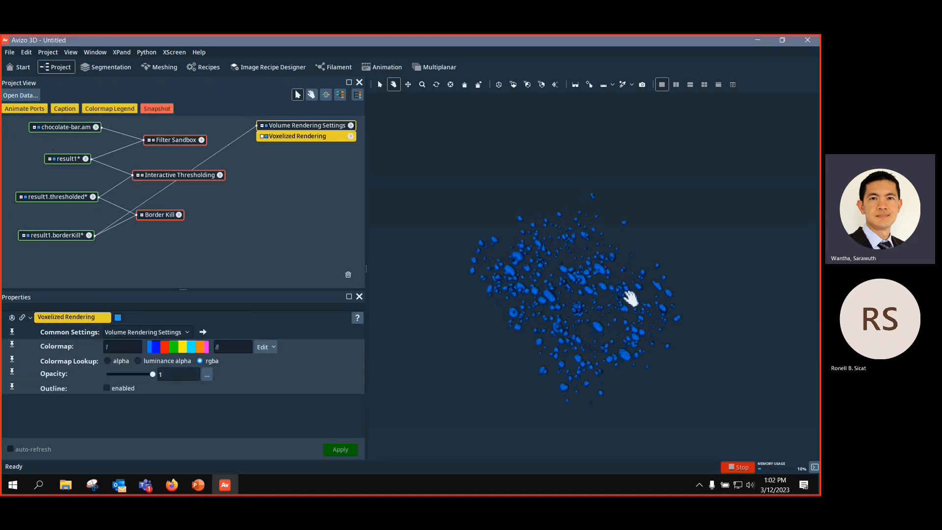
Step: Examine the rendered pores from several angles and distances, and check the properties of result1.borderKill
scroll(611, 351, up, 3)
scroll(607, 346, up, 5)
scroll(598, 319, down, 5)
scroll(620, 324, up, 5)
scroll(630, 294, down, 5)
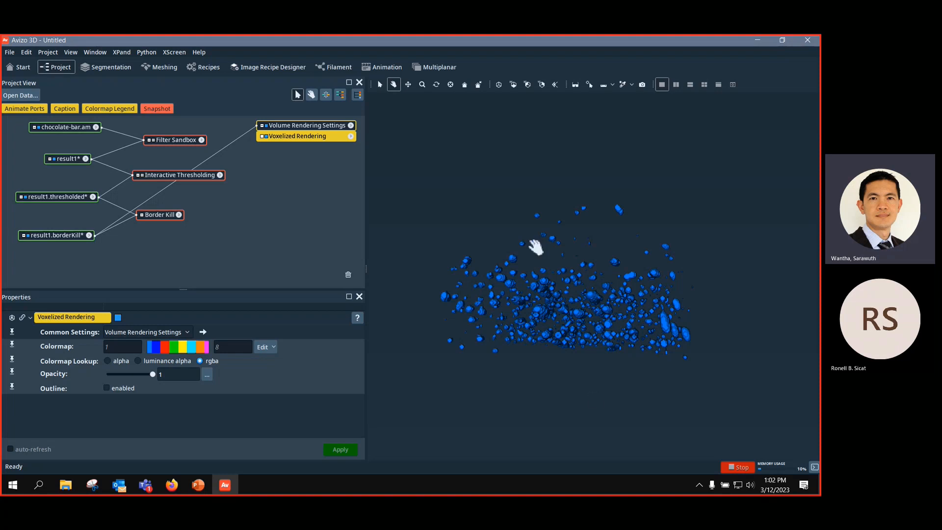
drag(546, 304, 599, 339)
drag(660, 346, 634, 337)
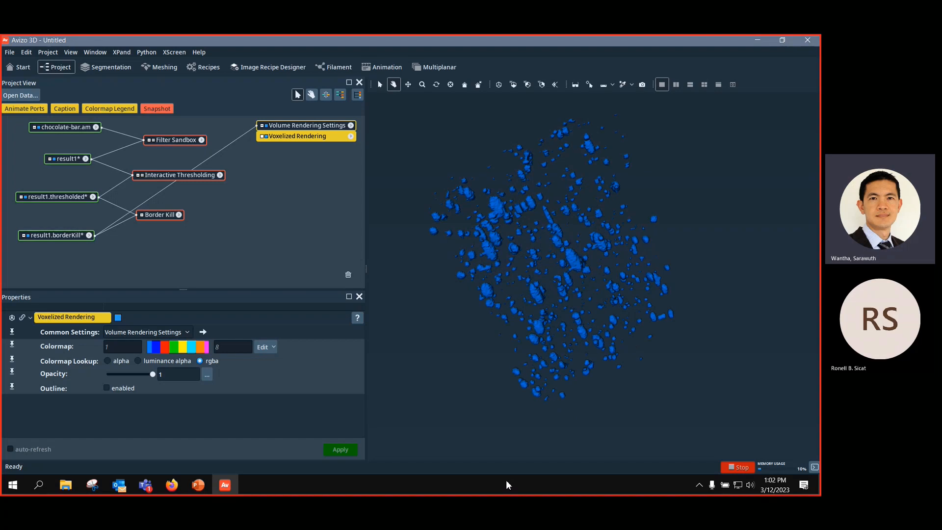
click(53, 236)
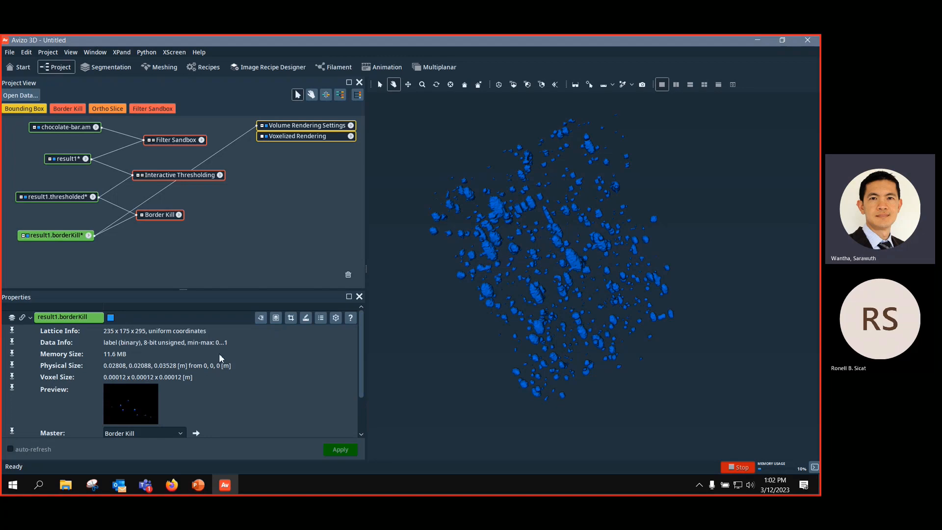
drag(607, 249, 532, 227)
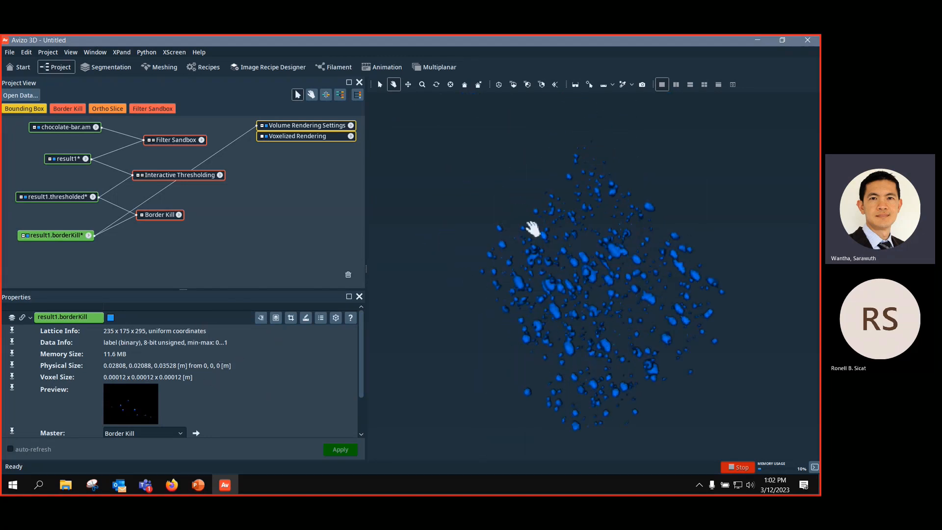
scroll(594, 270, down, 5)
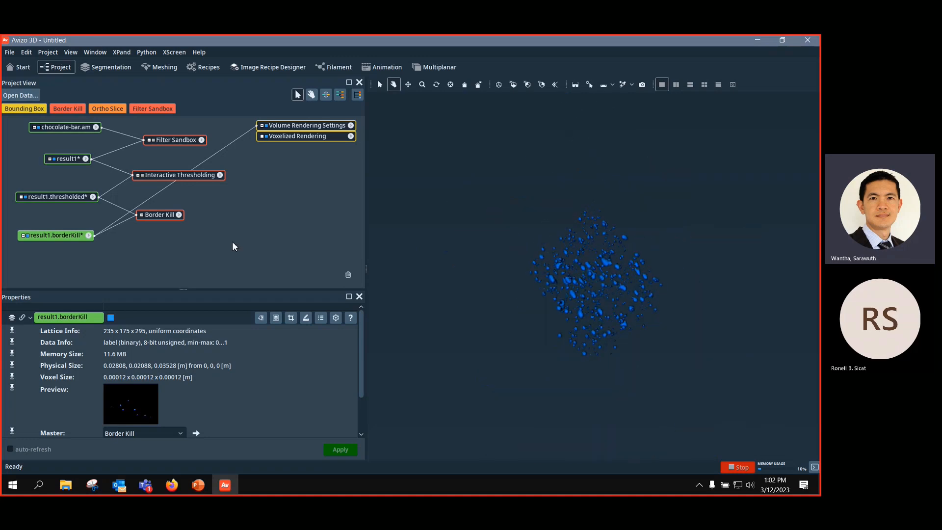
Step: Attach a Labeling module to result1.borderKill and place it below Border Kill
drag(56, 235, 58, 232)
right_click(58, 232)
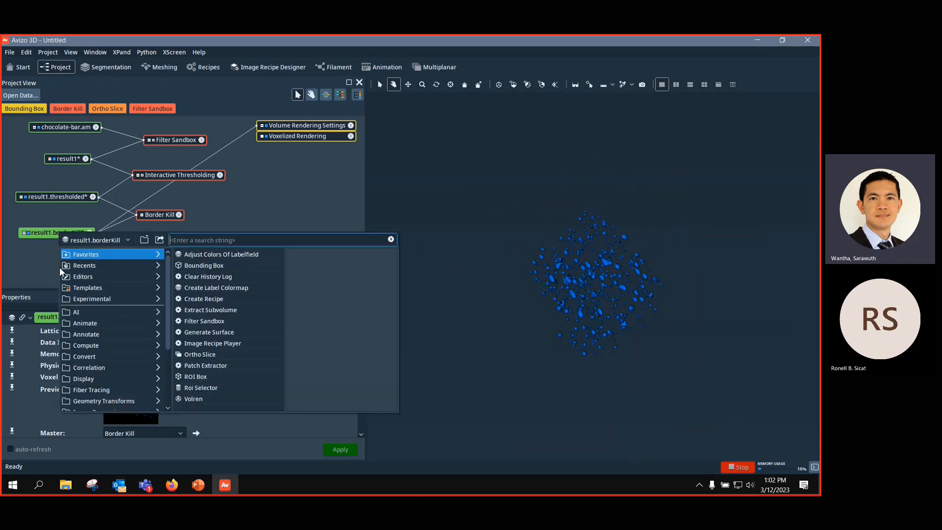
text(labell)
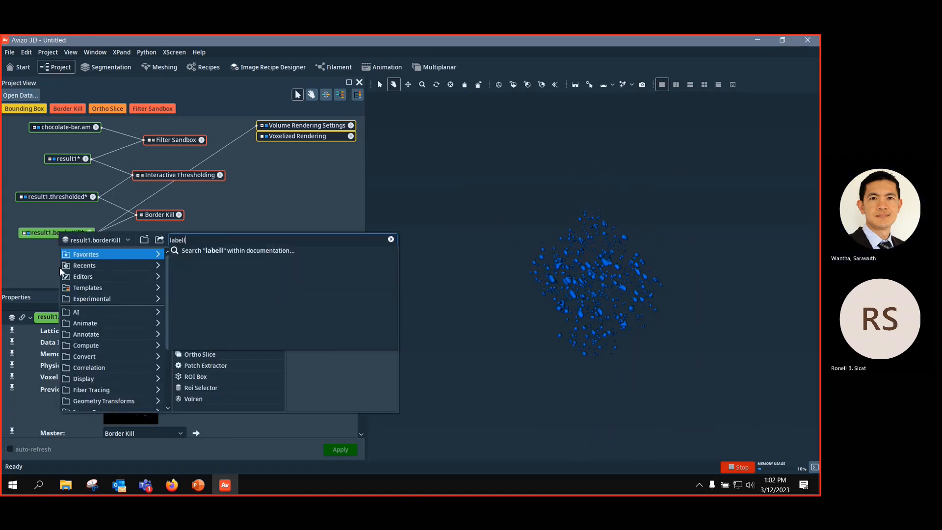
key(BackSpace)
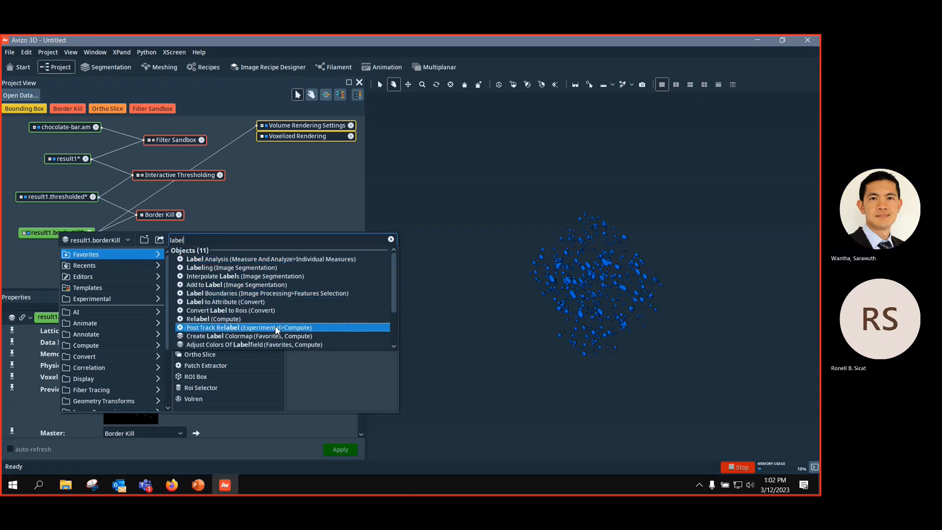
click(266, 267)
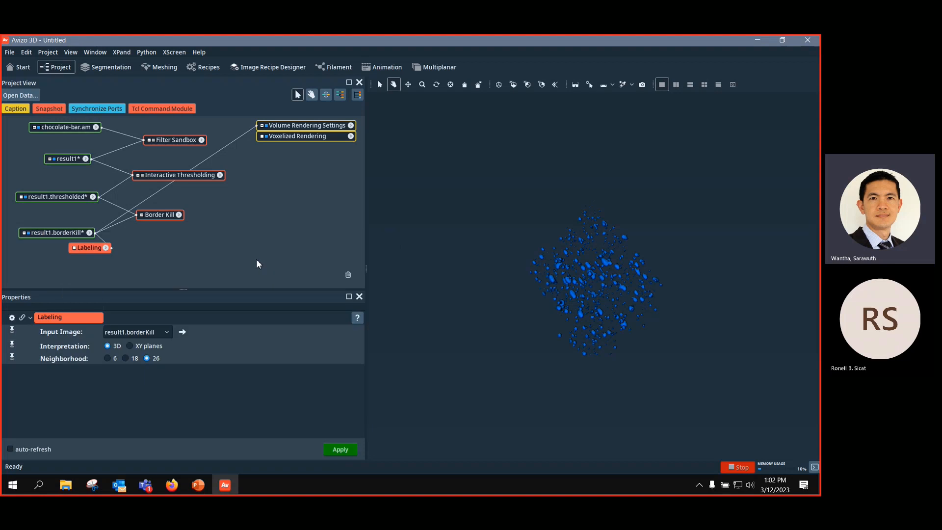
drag(96, 249, 161, 244)
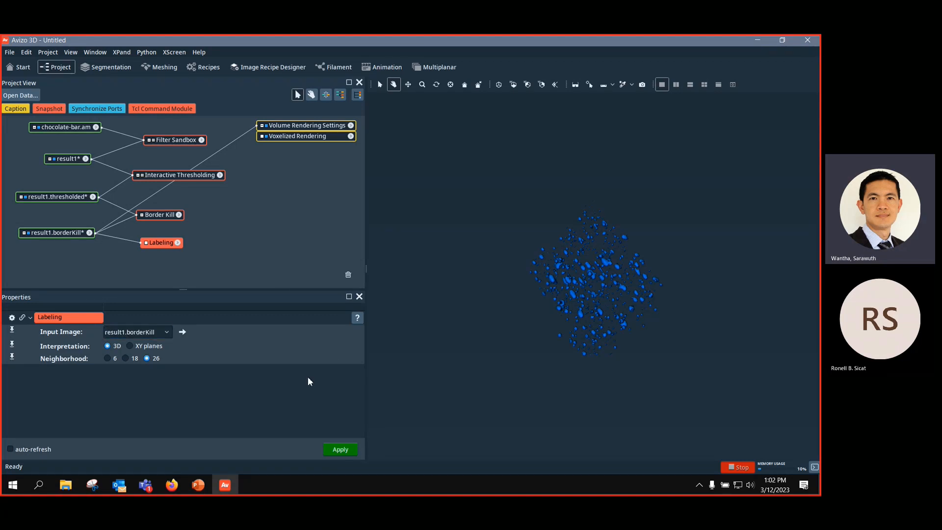
Step: Run Labeling in 3D with a 26 neighborhood and place result1.labels below result1.borderKill
click(347, 450)
mouse_move(51, 251)
mouse_down()
mouse_move(68, 258)
mouse_move(63, 265)
mouse_up()
click(228, 146)
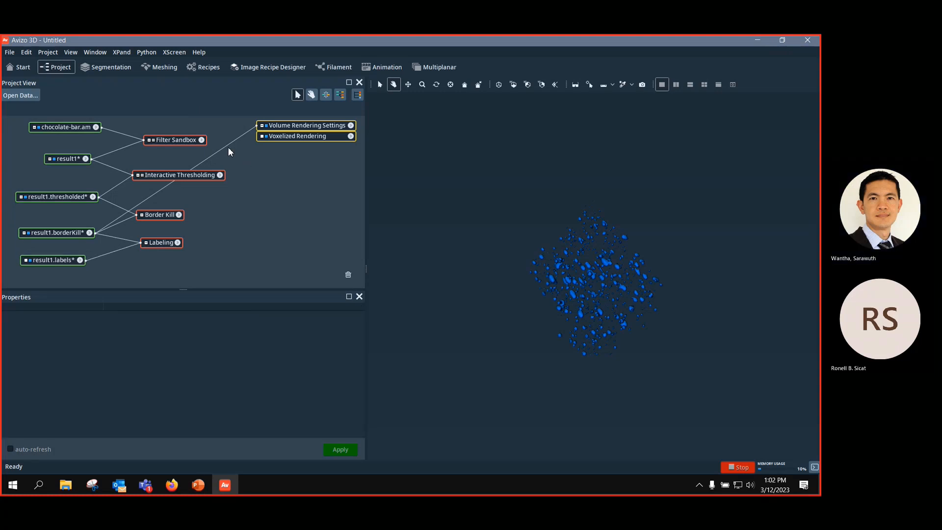
Step: Connect Volume Rendering Settings to result1.labels and inspect the labelled pores with the Voxelized Rendering properties open
drag(95, 237, 68, 257)
scroll(563, 312, up, 5)
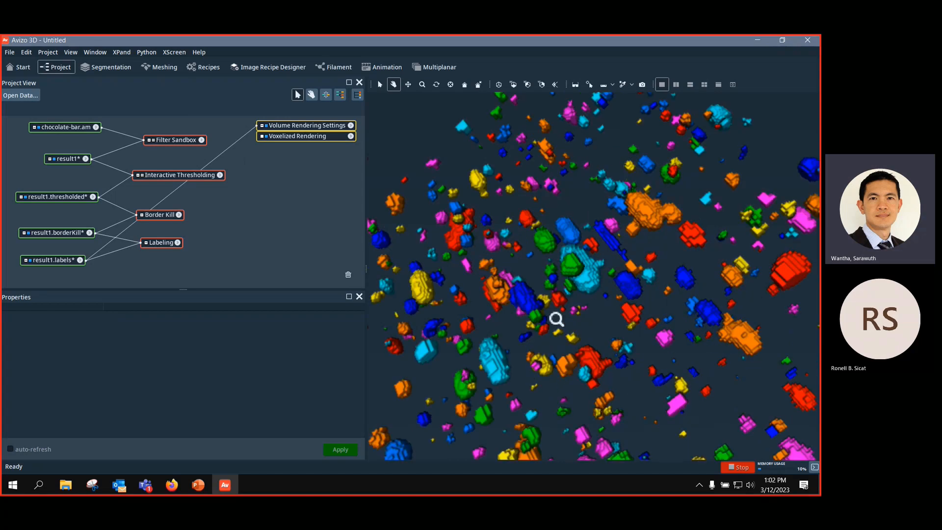
click(292, 137)
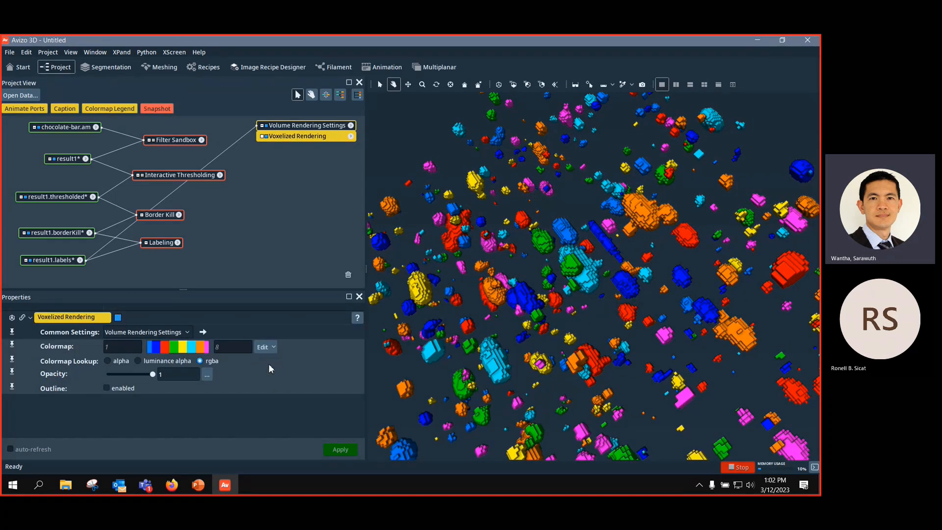
scroll(571, 330, down, 5)
mouse_move(571, 331)
mouse_down()
mouse_move(621, 349)
mouse_move(633, 337)
mouse_move(561, 328)
mouse_move(570, 315)
mouse_up()
scroll(570, 314, down, 1)
scroll(571, 314, down, 1)
Step: Set the Voxelized Rendering colormap to labels256.am and view the recoloured pores from another angle
click(274, 348)
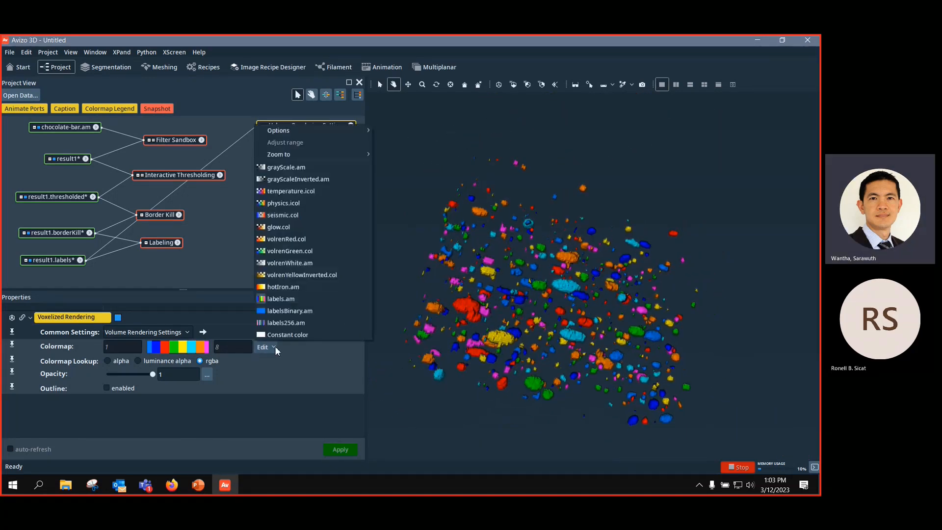
click(283, 323)
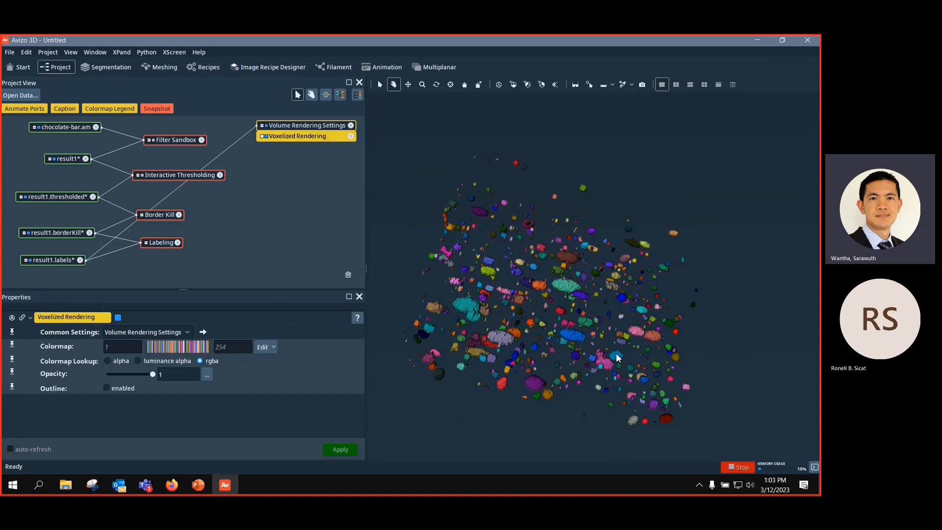
drag(548, 345, 622, 375)
scroll(551, 352, up, 3)
scroll(599, 326, down, 5)
scroll(650, 343, down, 3)
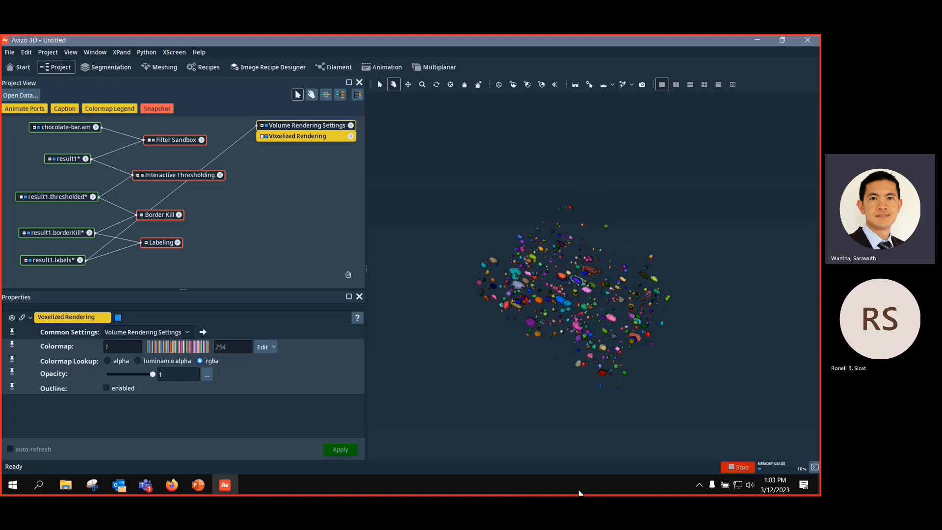
Step: Compare the data info of result1.borderKill with that of result1.labels
click(66, 235)
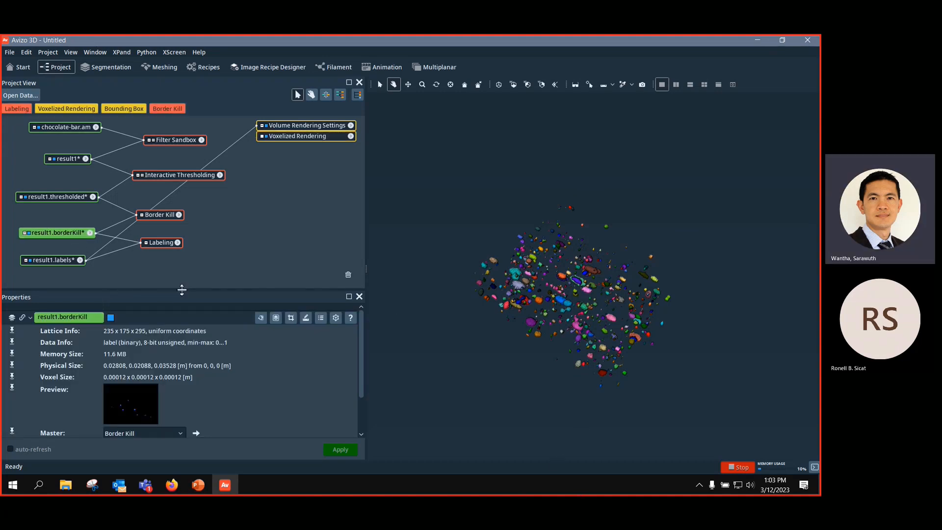
drag(183, 291, 183, 274)
click(225, 331)
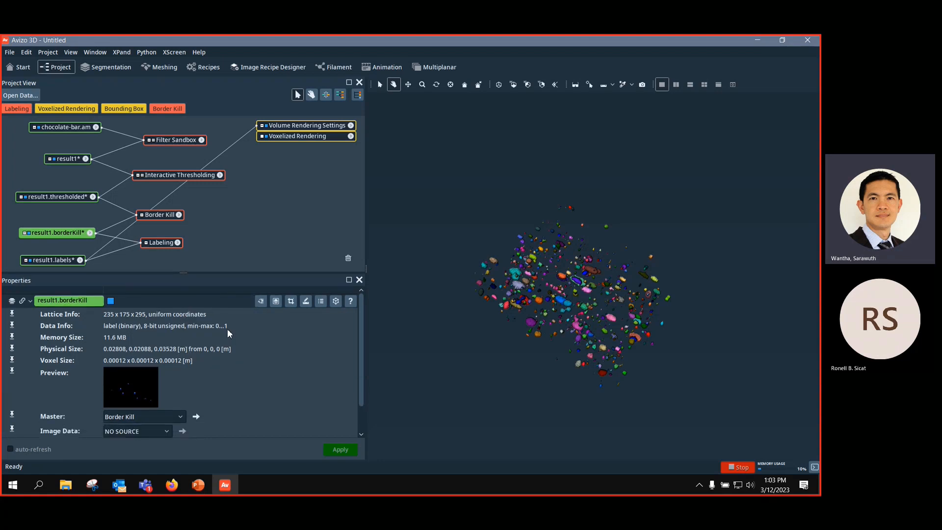
click(50, 262)
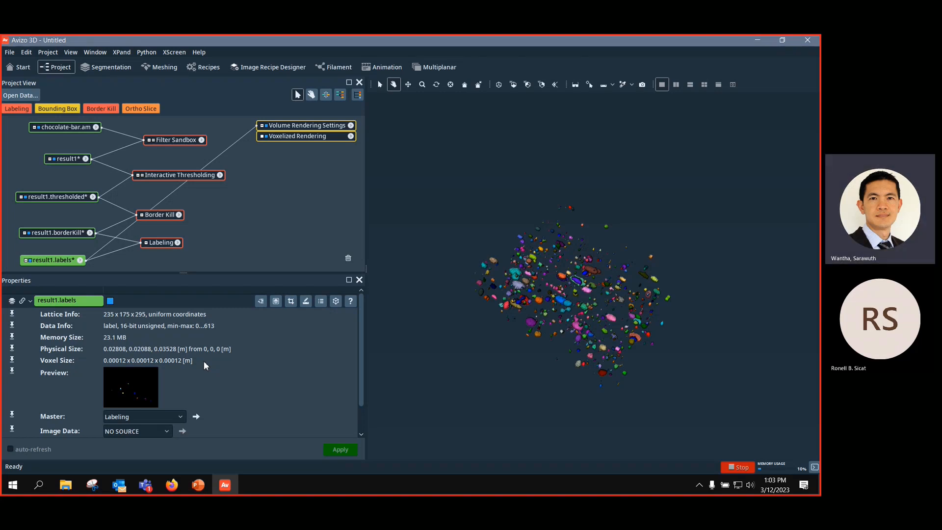
Step: Switch the volume rendering to result1.borderKill and back to result1.labels to compare the binary and labelled pores
drag(120, 231, 75, 233)
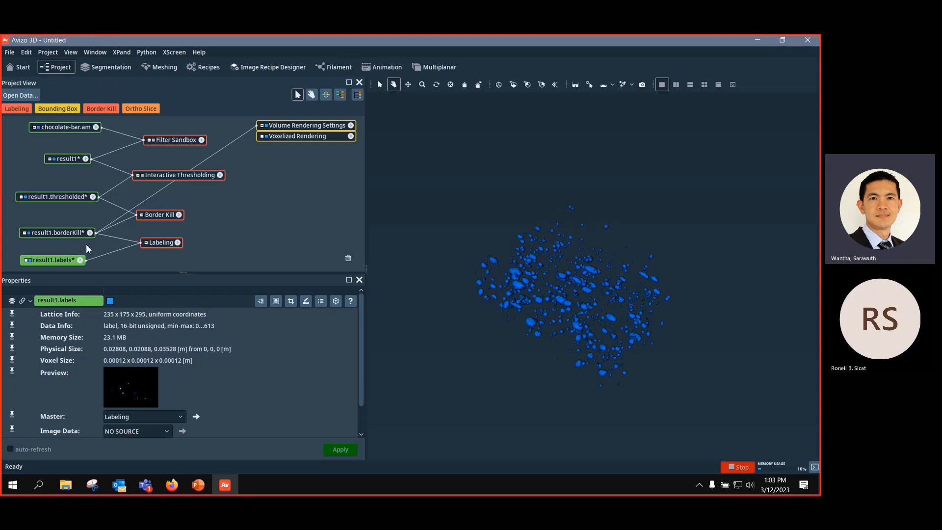
drag(161, 190, 79, 260)
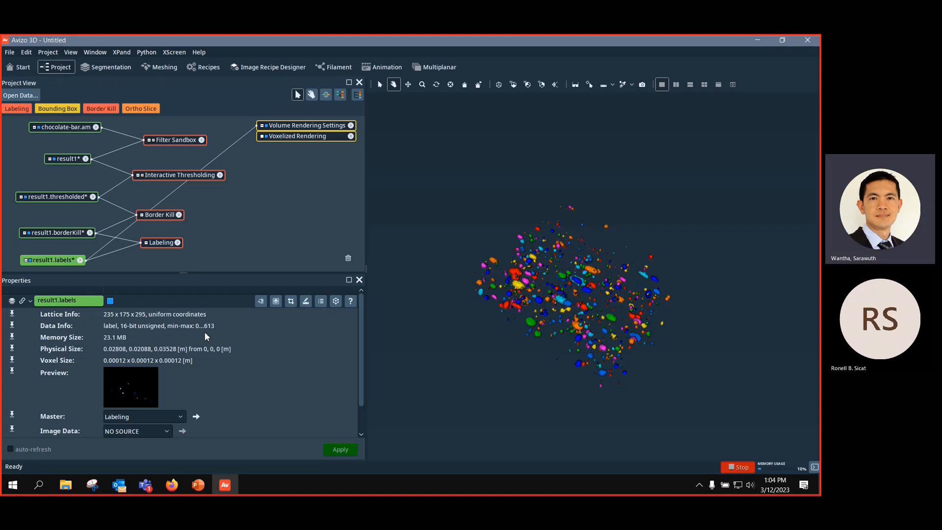
drag(491, 284, 545, 274)
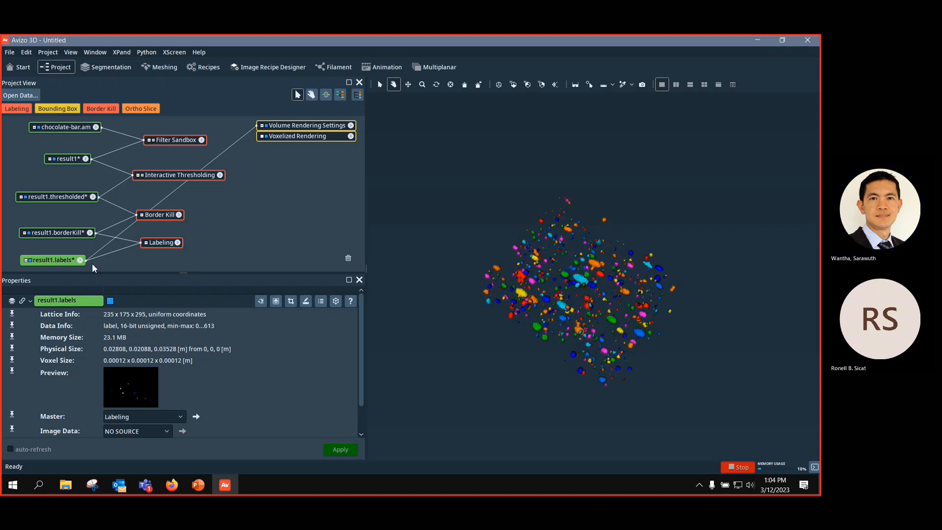
Step: Attach a Label Analysis to result1.labels, and arrange it and the volume rendering modules beside the labels
drag(77, 265, 74, 269)
drag(298, 143, 271, 263)
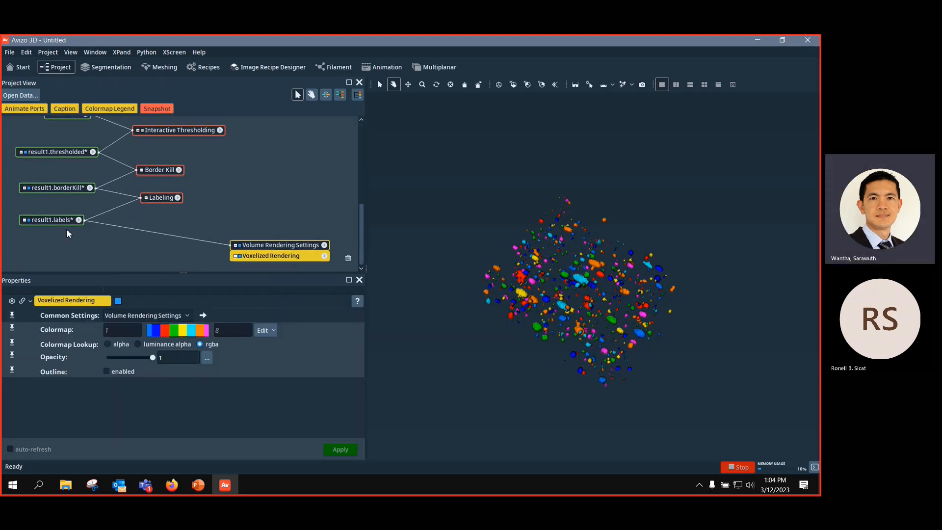
right_click(55, 220)
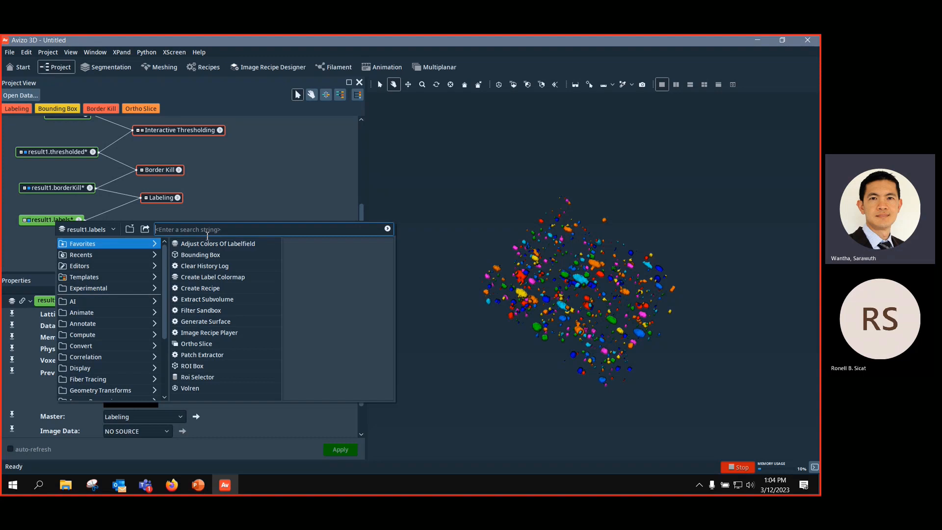
text(label)
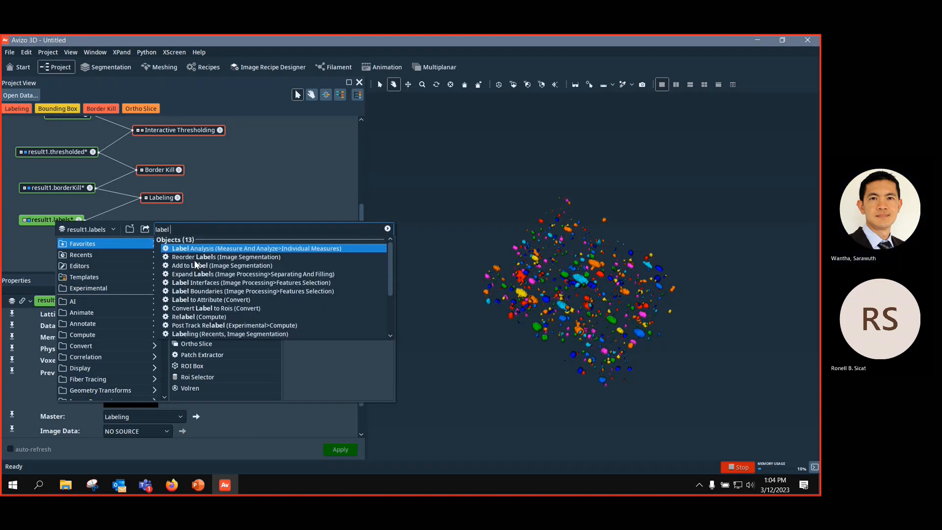
text( ana)
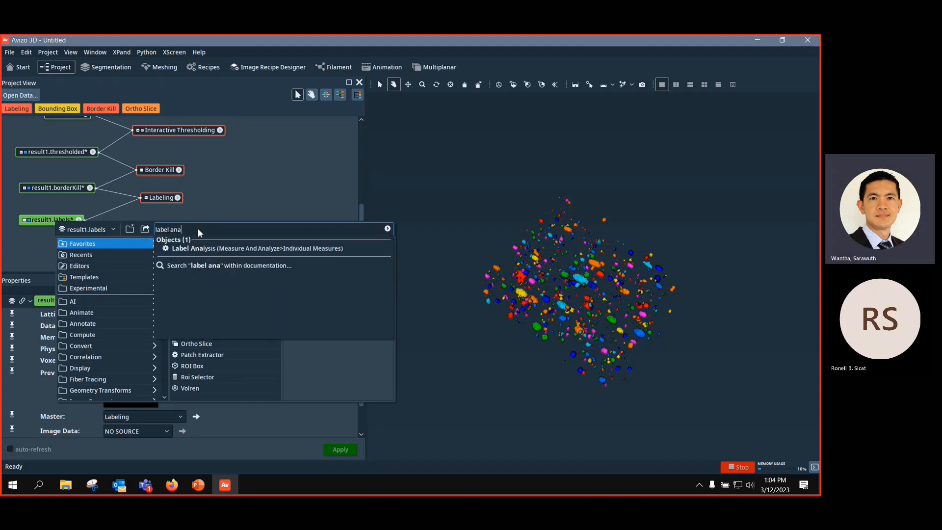
click(196, 249)
drag(104, 234, 154, 246)
drag(290, 247, 288, 221)
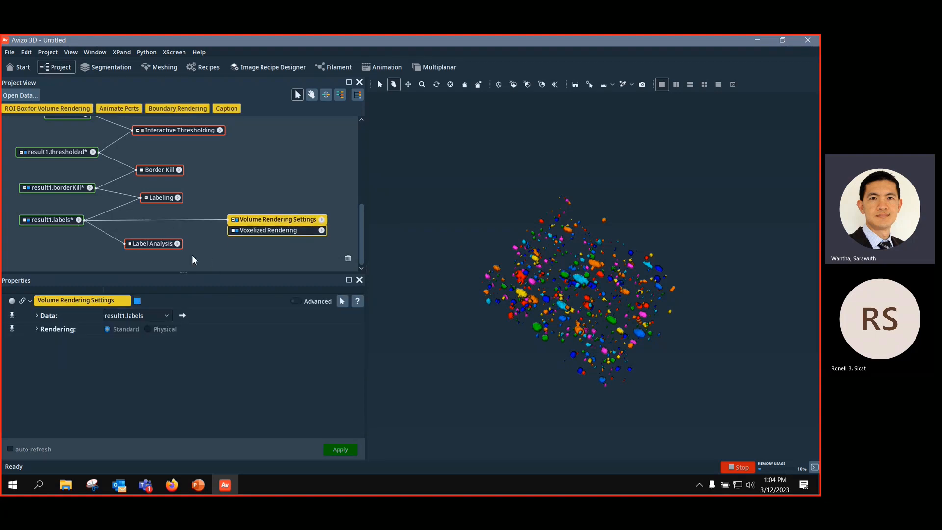
Step: Set the measures of Label Analysis to Standard Shape Analysis
click(148, 242)
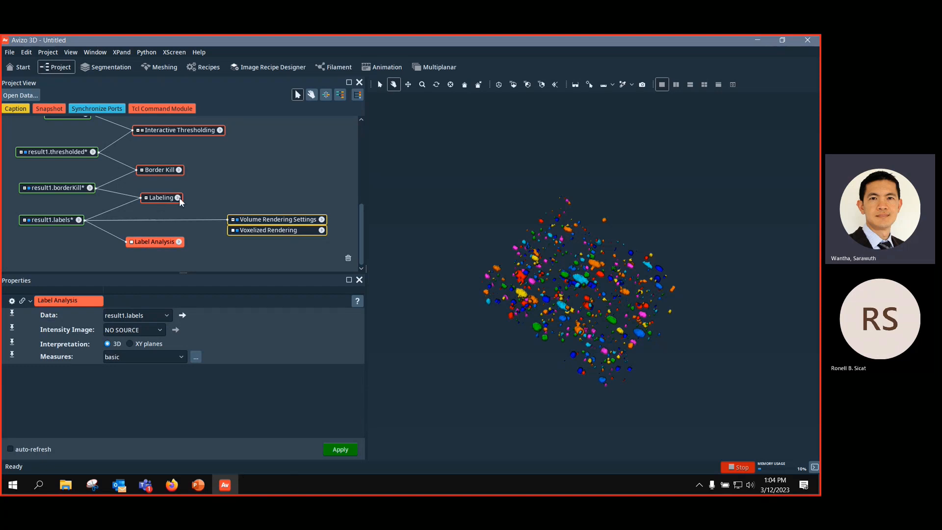
scroll(225, 241, up, 2)
scroll(174, 270, down, 2)
key(ctrl)
click(180, 358)
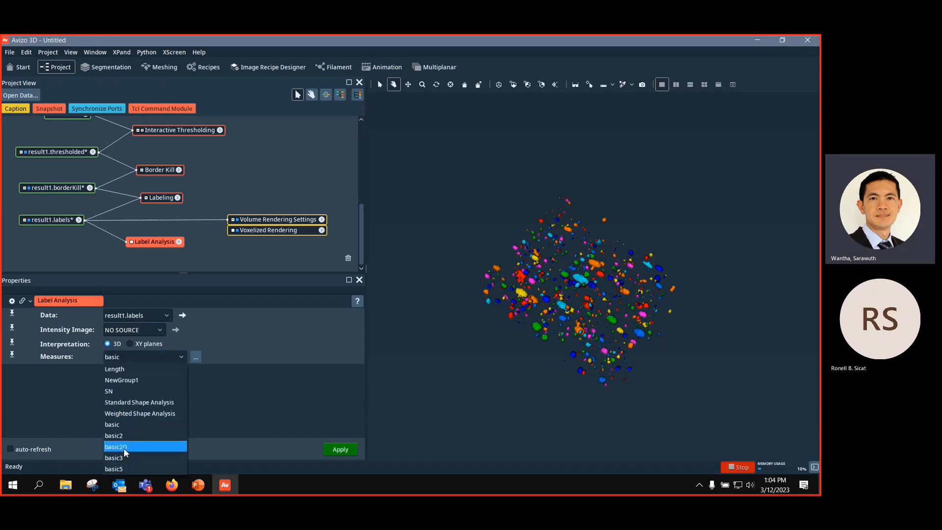
click(167, 402)
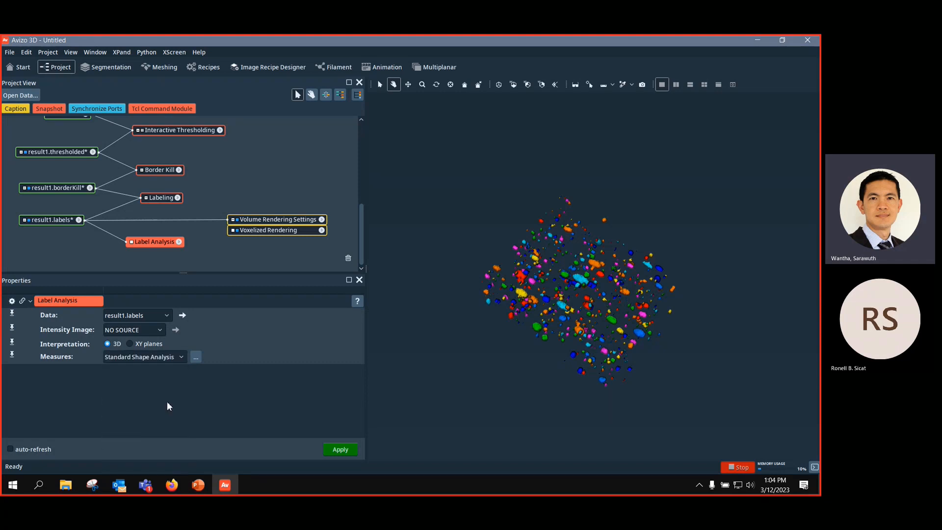
Step: Copy the basic measure group of Label Analysis into a new group named basic4
click(199, 359)
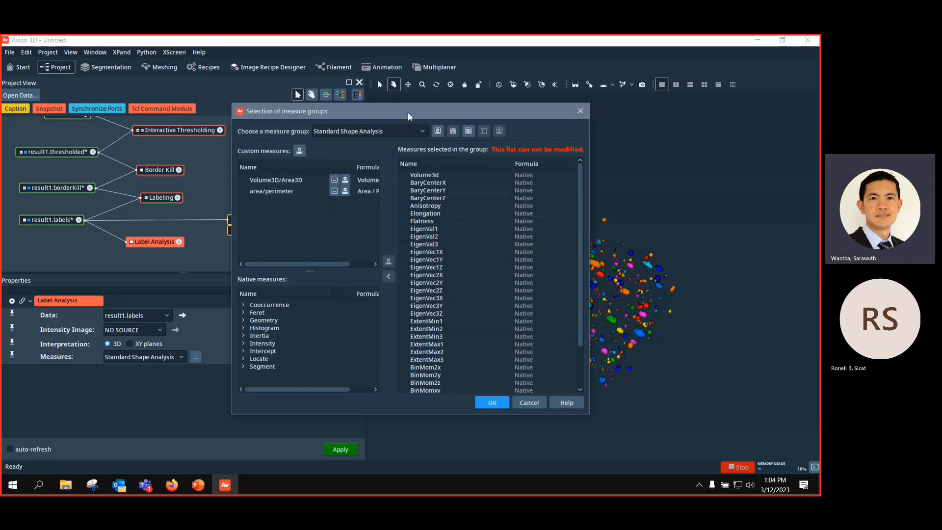
click(423, 131)
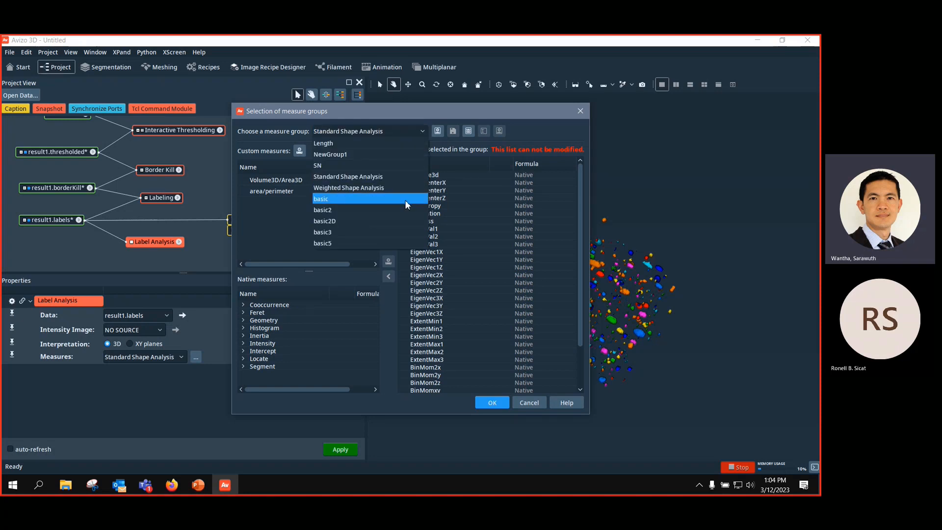
click(405, 200)
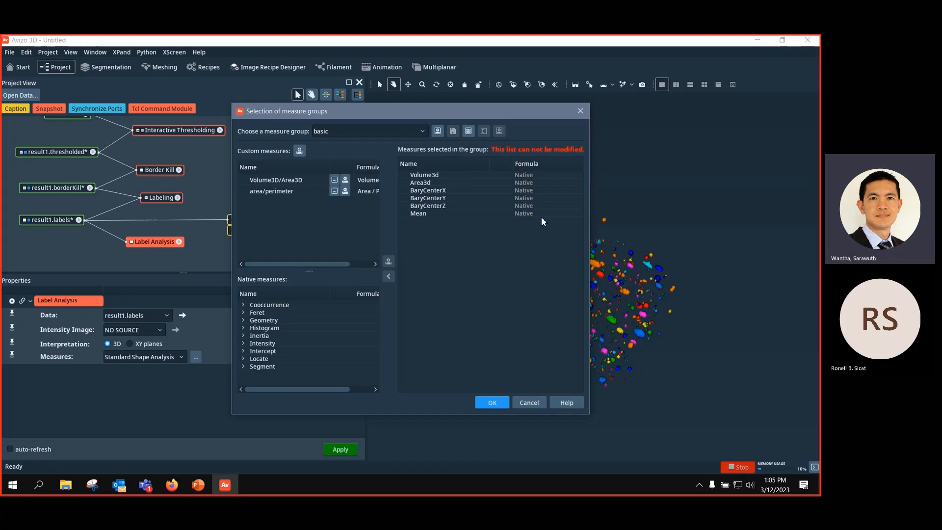
click(469, 131)
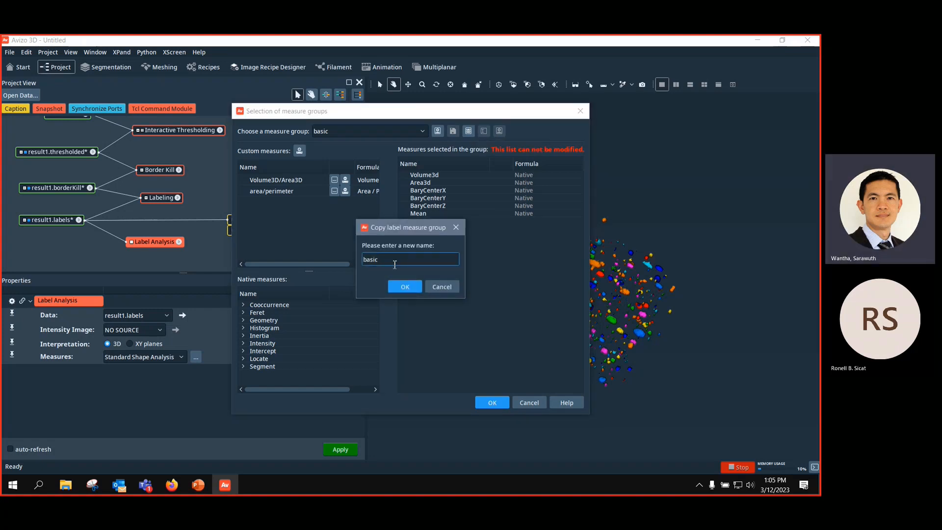
click(407, 286)
click(381, 262)
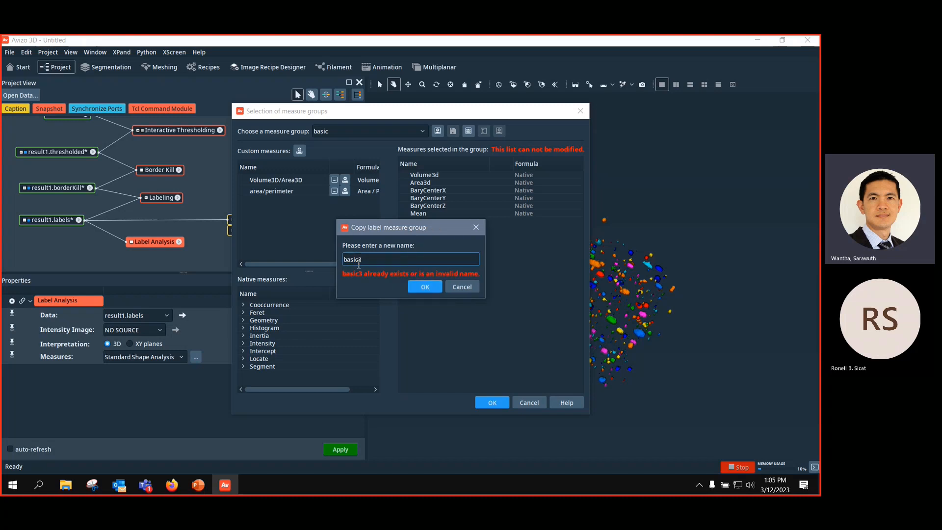
drag(358, 260, 364, 262)
text(4)
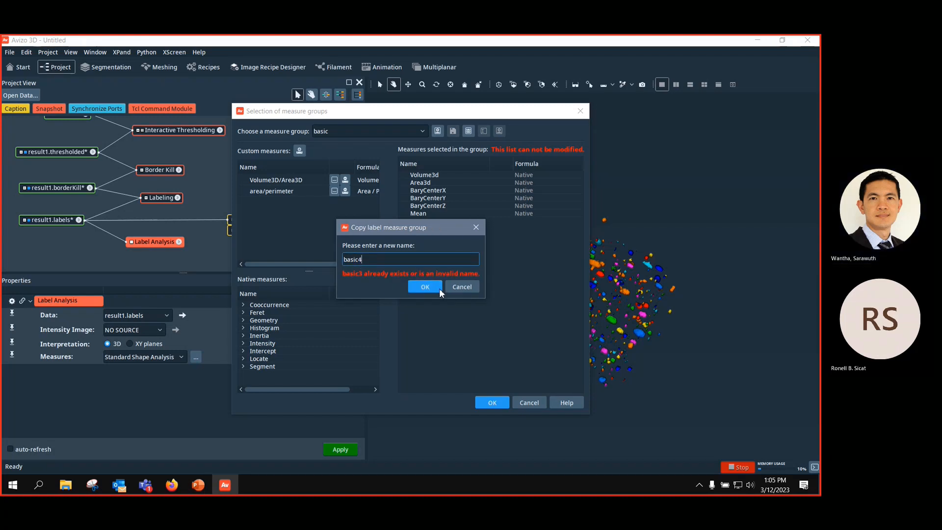
click(426, 288)
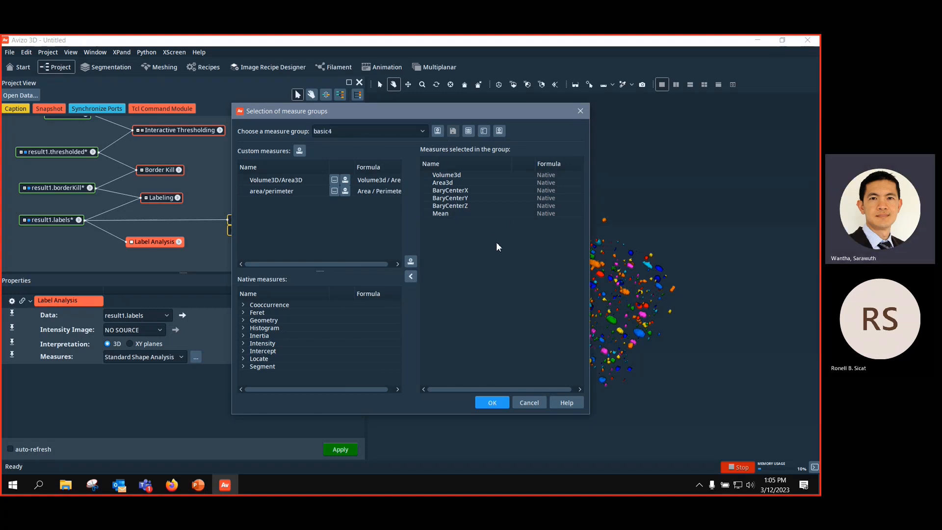
Step: Remove BaryCenterX, BaryCenterY and BaryCenterZ from the basic4 measure group
double_click(454, 191)
double_click(454, 192)
double_click(455, 192)
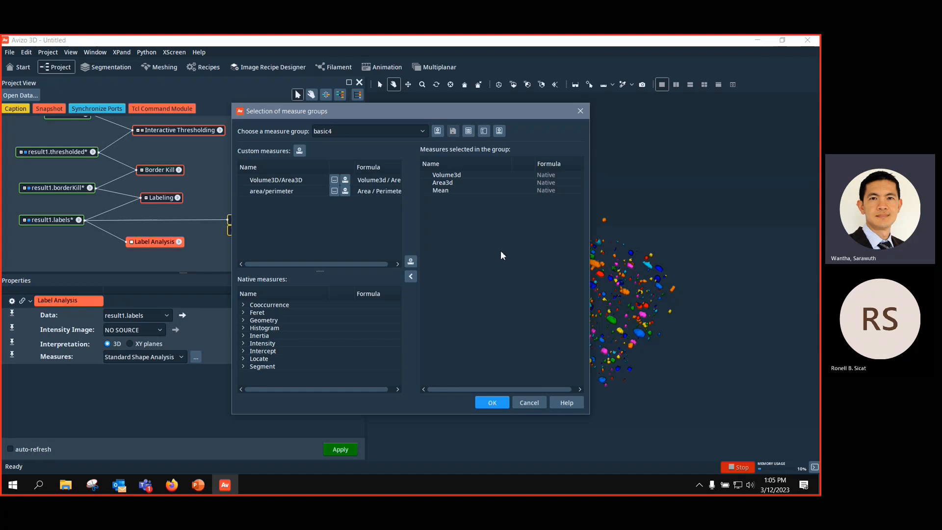
Step: Add the native geometry measures EqDiameter, Orientation, Orientation2Phi and Orientation2Theta to the basic4 measure group
click(242, 320)
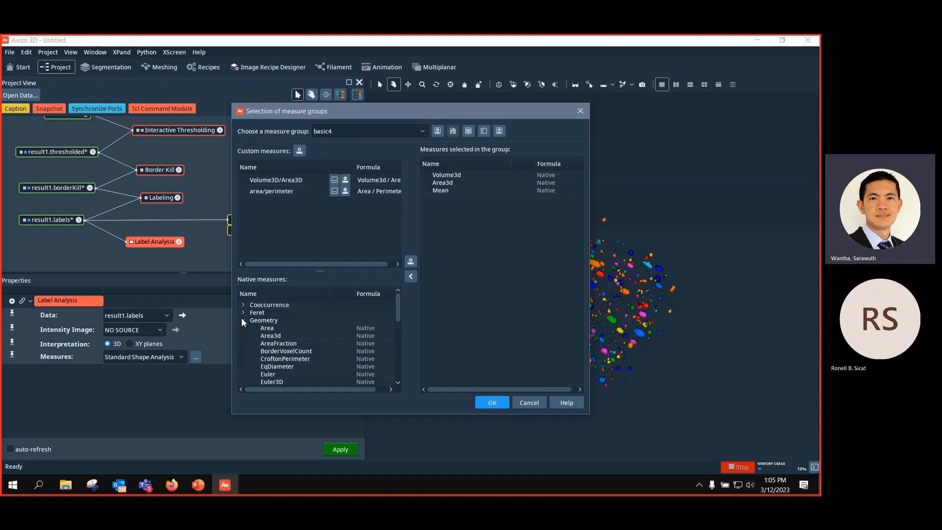
scroll(293, 346, down, 1)
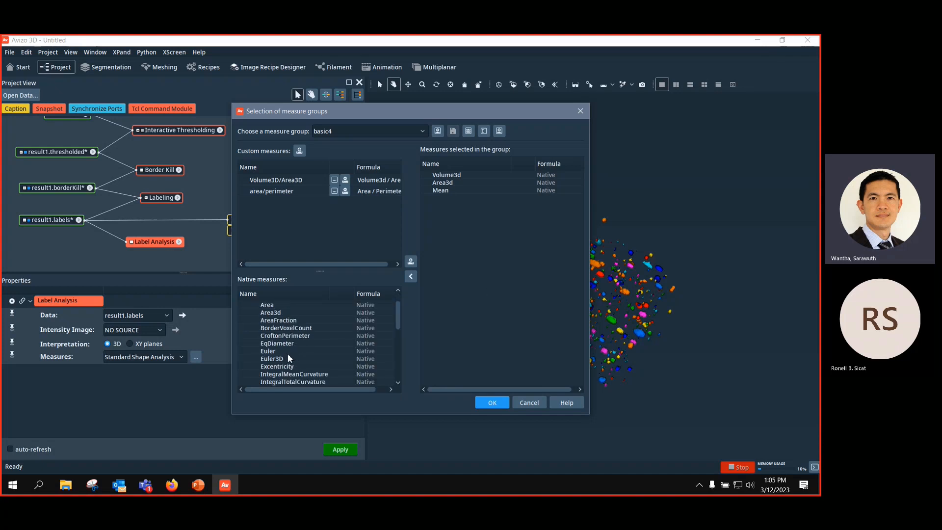
double_click(281, 344)
scroll(325, 341, down, 2)
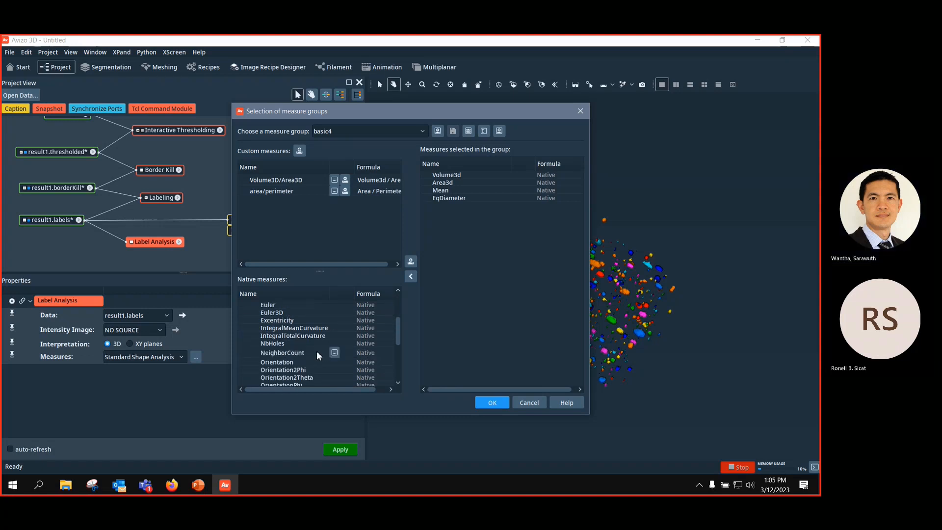
scroll(325, 350, down, 1)
double_click(288, 340)
double_click(294, 347)
double_click(302, 355)
Step: Add the native geometry measures Perimeter and Symmetry to the basic4 measure group
scroll(325, 349, down, 2)
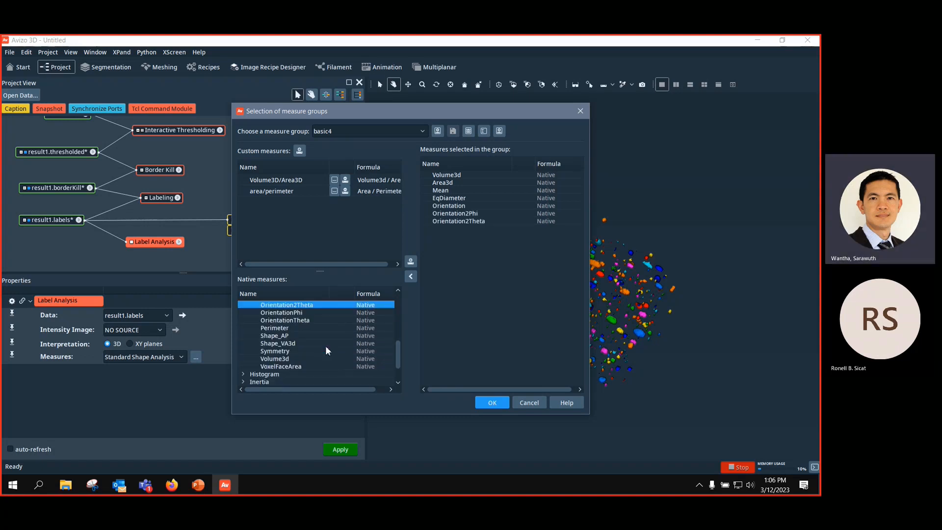
double_click(275, 328)
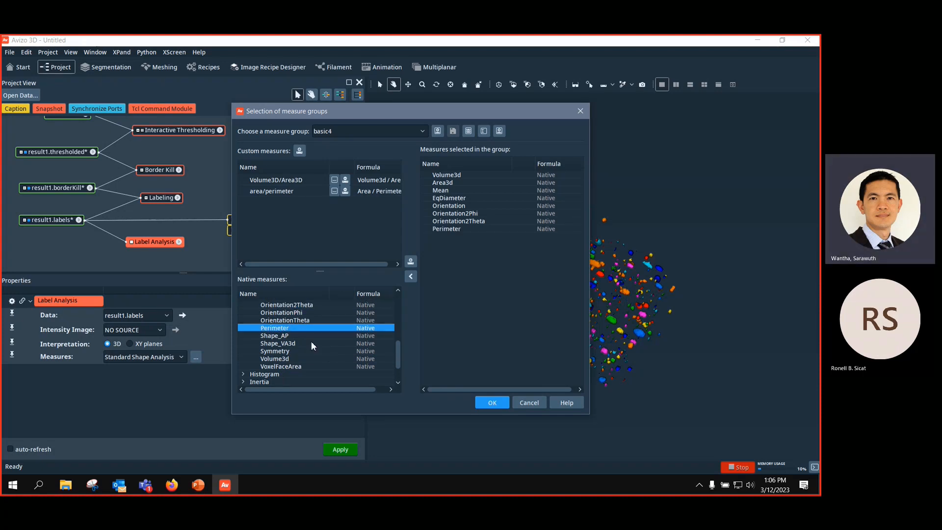
double_click(291, 351)
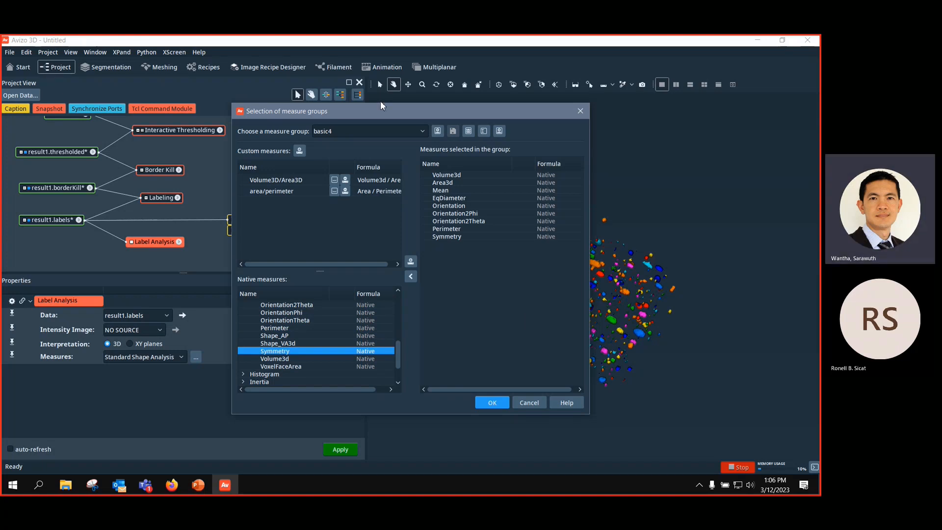
Step: Create a new custom label measure named ED/Perimeter
click(299, 151)
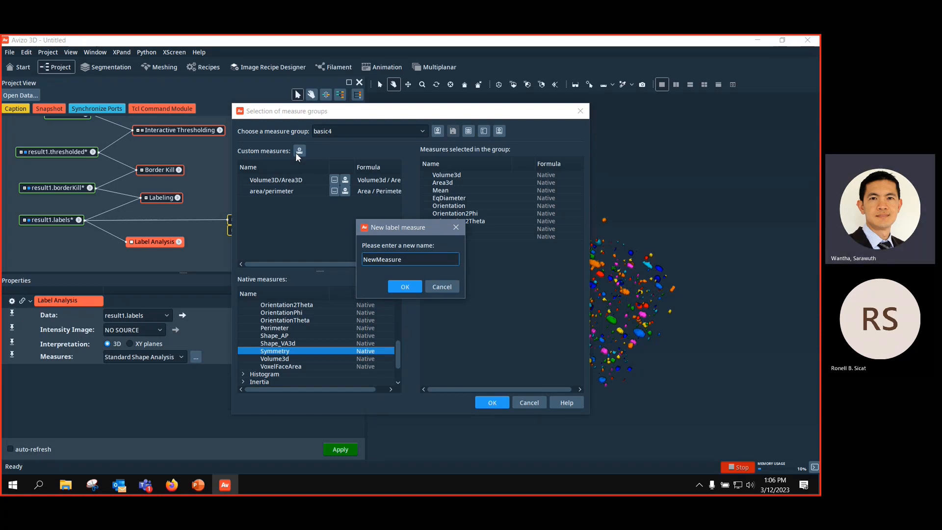
key(BackSpace)
key(BackSpace)
key(BackSpace)
key(BackSpace)
key(BackSpace)
key(BackSpace)
key(BackSpace)
key(BackSpace)
key(BackSpace)
key(BackSpace)
text(ED/P)
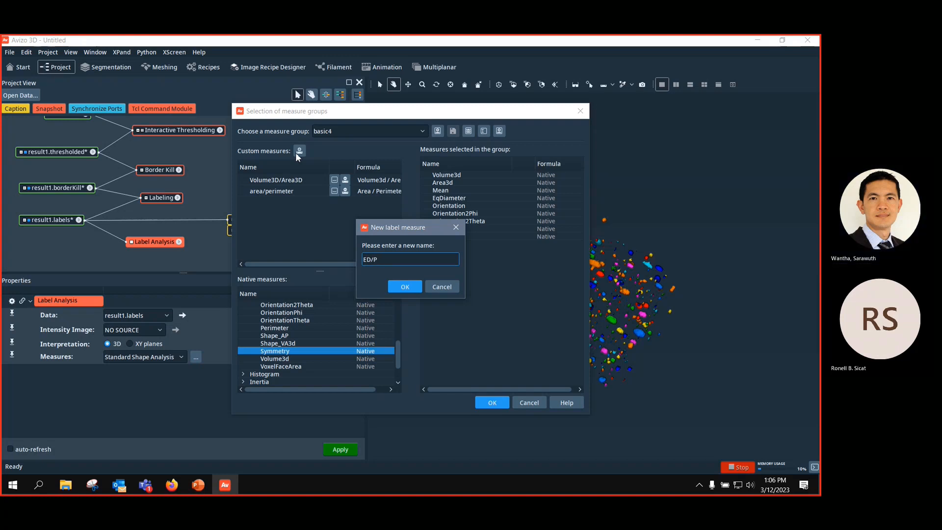
text(erimeter)
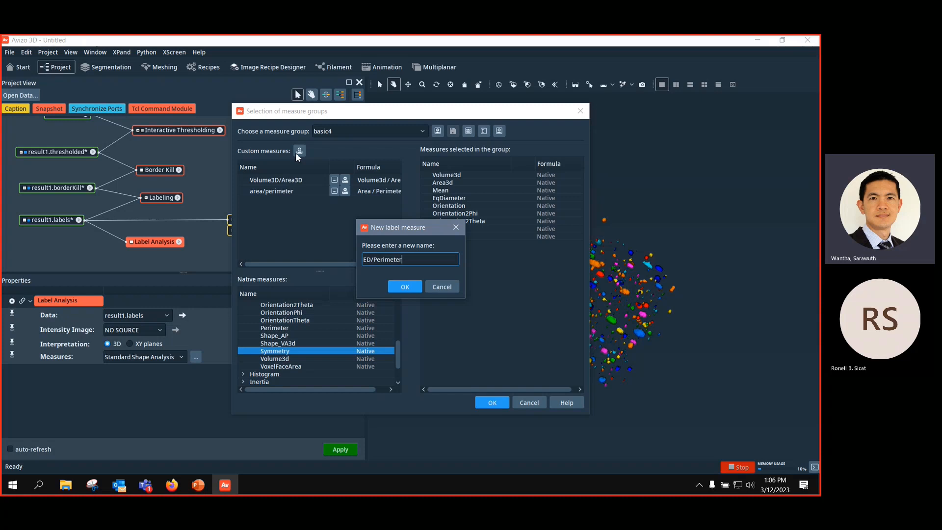
click(405, 287)
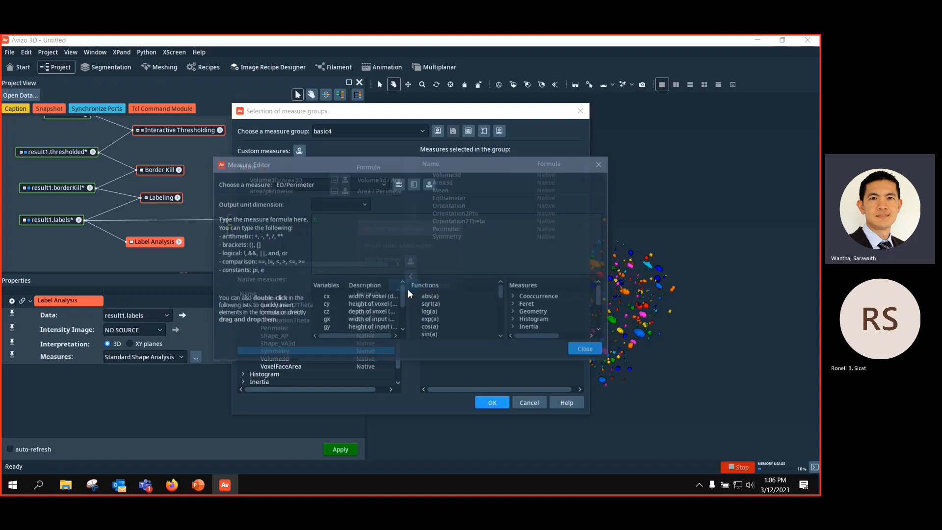
Step: Replace the default formula of ED/Perimeter with the EqDiameter geometry measure followed by a division sign
drag(341, 220, 312, 219)
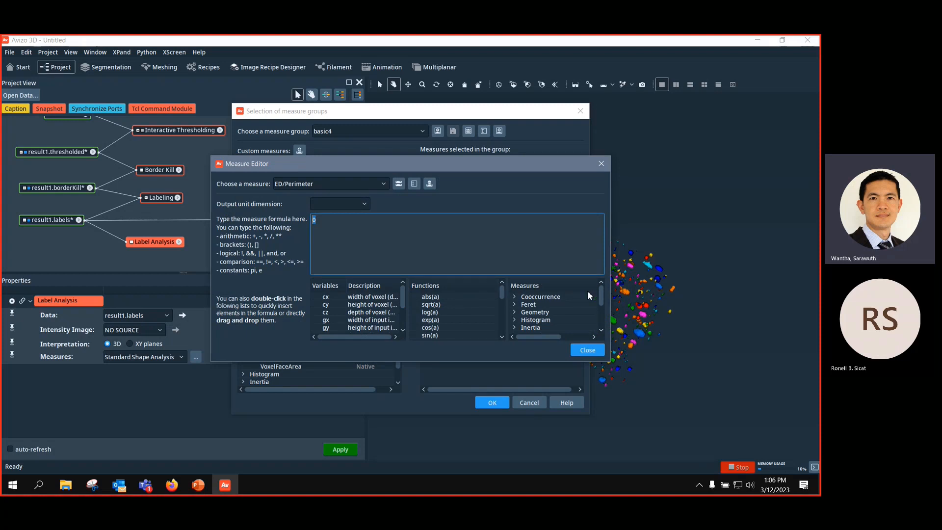
drag(603, 298, 603, 307)
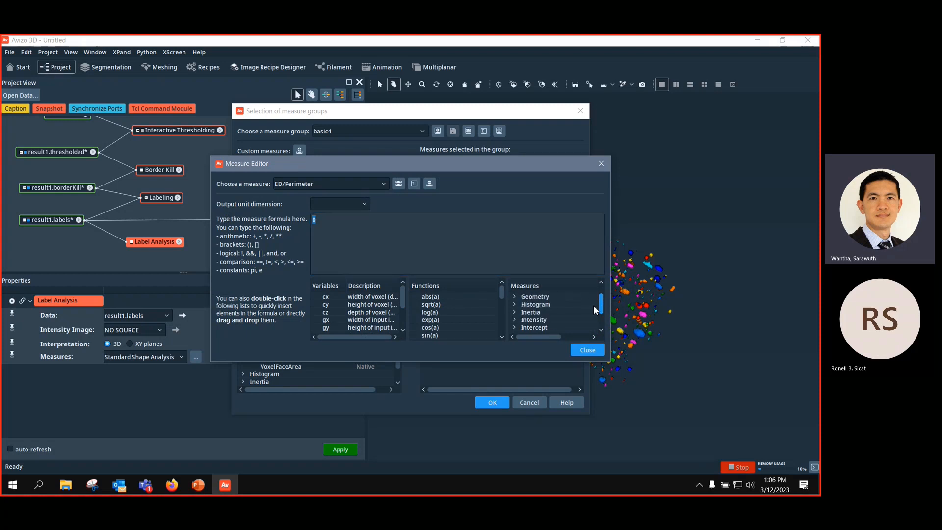
click(514, 297)
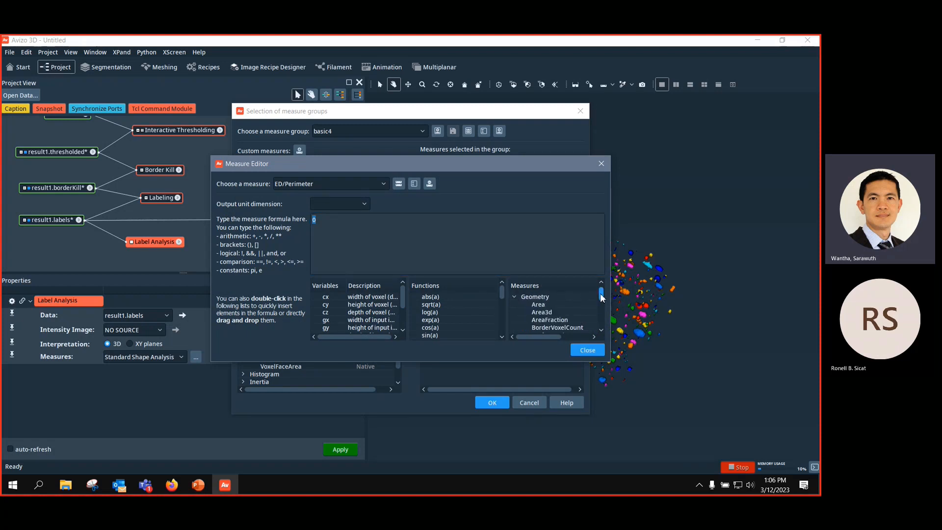
drag(602, 299, 602, 305)
scroll(552, 308, up, 1)
click(557, 305)
double_click(557, 304)
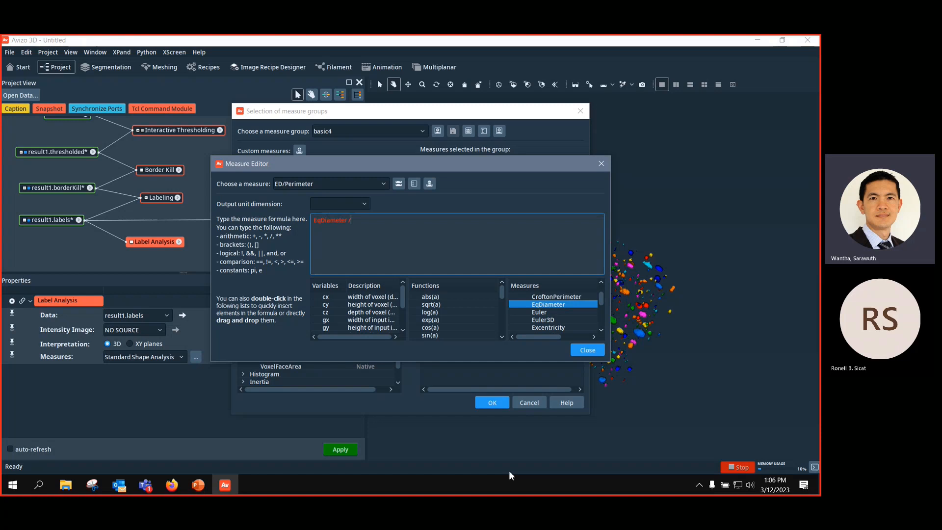
key(BackSpace)
text(/)
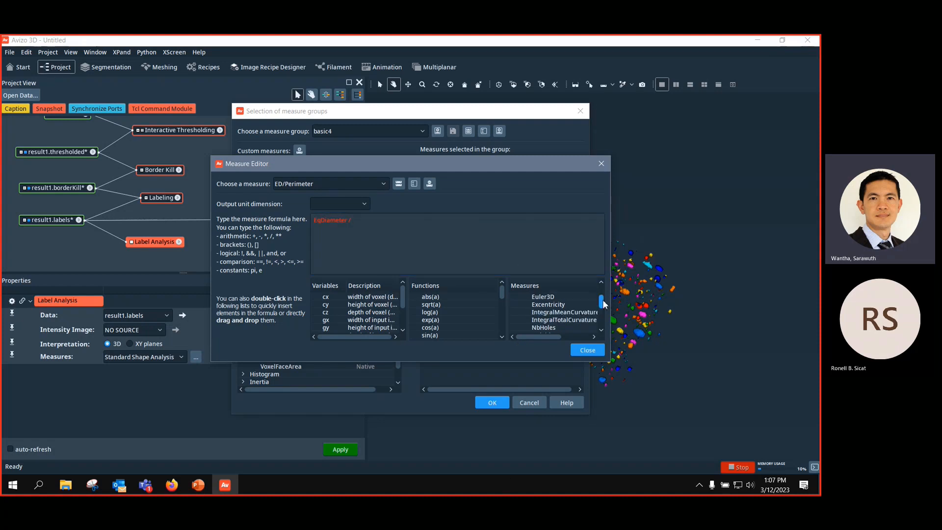
Step: Complete the ED/Perimeter formula with the Perimeter measure as divisor and close the Measure Editor
scroll(603, 296, down, 2)
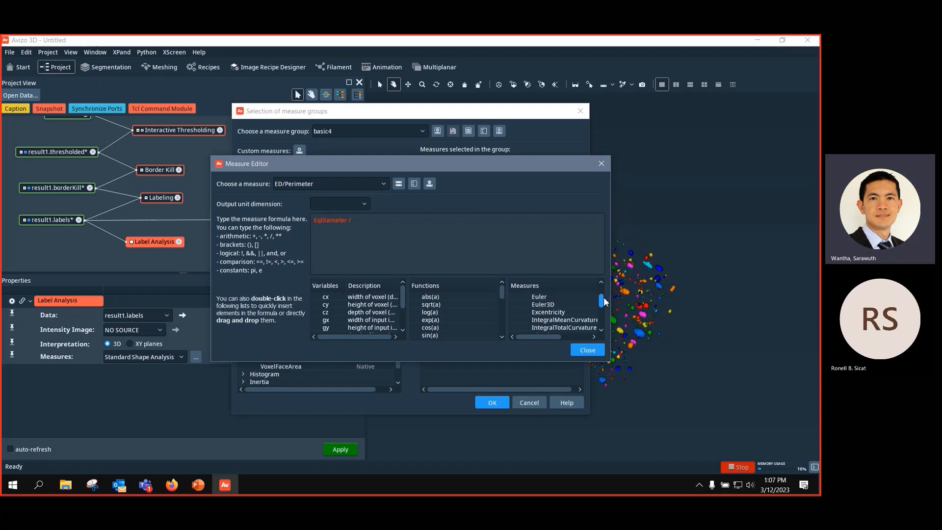
scroll(603, 296, up, 3)
drag(603, 294, 607, 307)
double_click(560, 312)
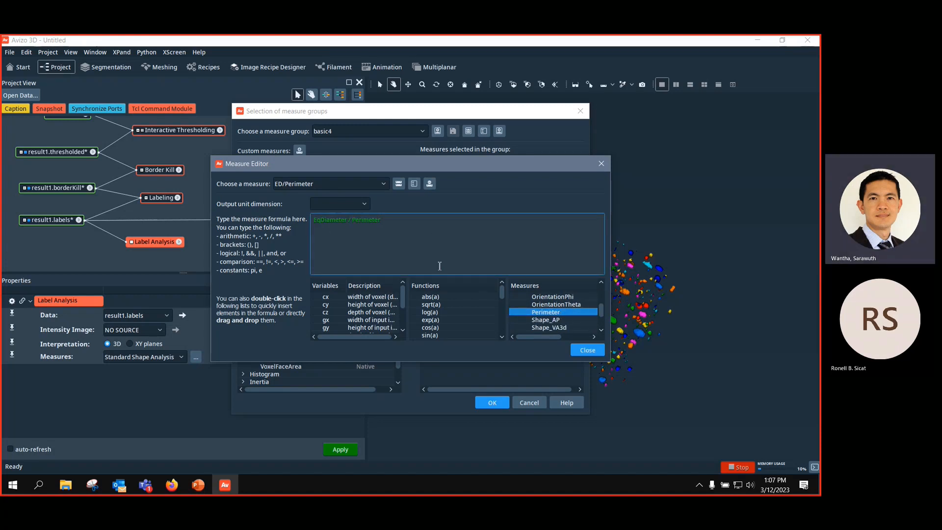
click(587, 351)
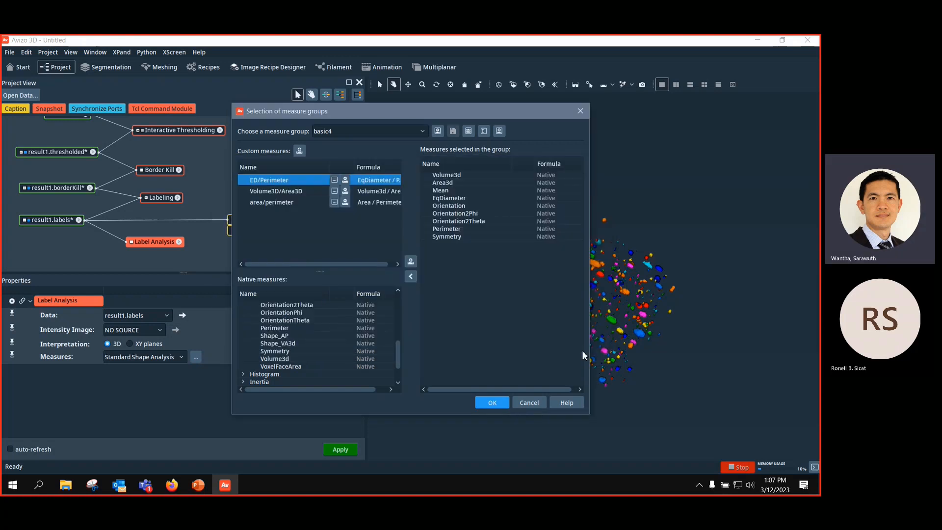
Step: Add the custom measures ED/Perimeter and Volume3D/Area3D to basic4 and accept the measure group selection
double_click(278, 185)
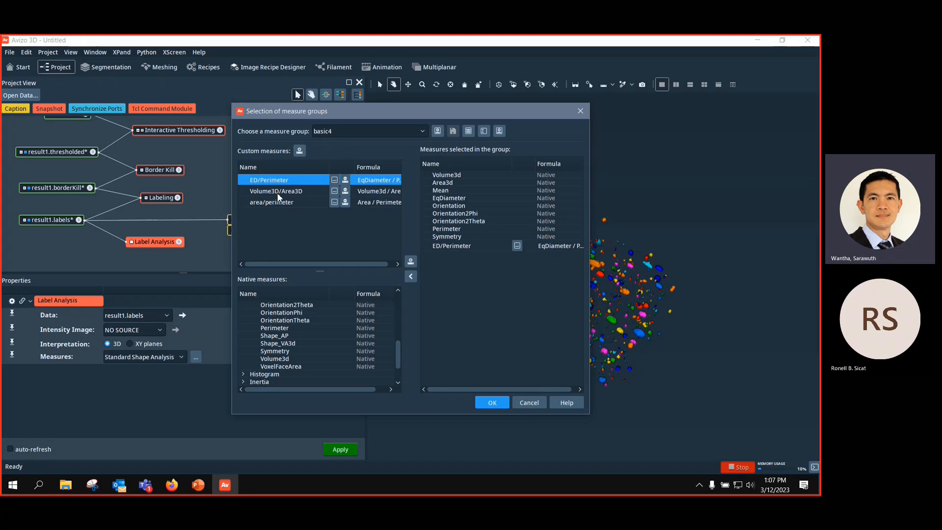
drag(295, 192, 585, 288)
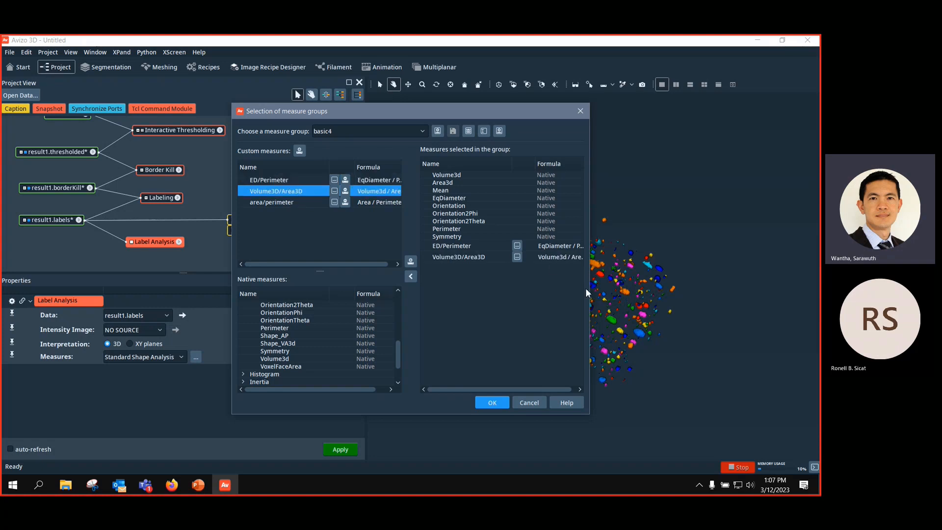
click(491, 402)
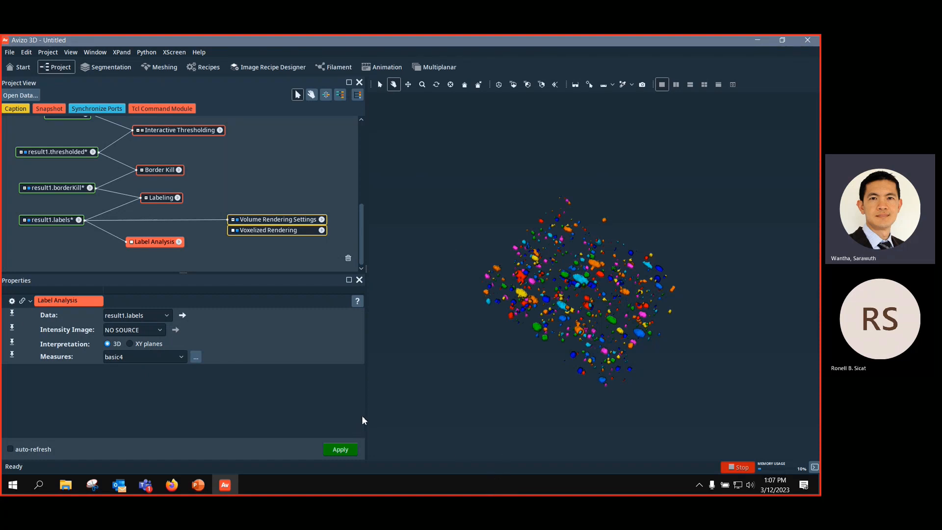
Step: Run the Label Analysis on result1.labels with the basic4 measures and widen the results table
click(341, 451)
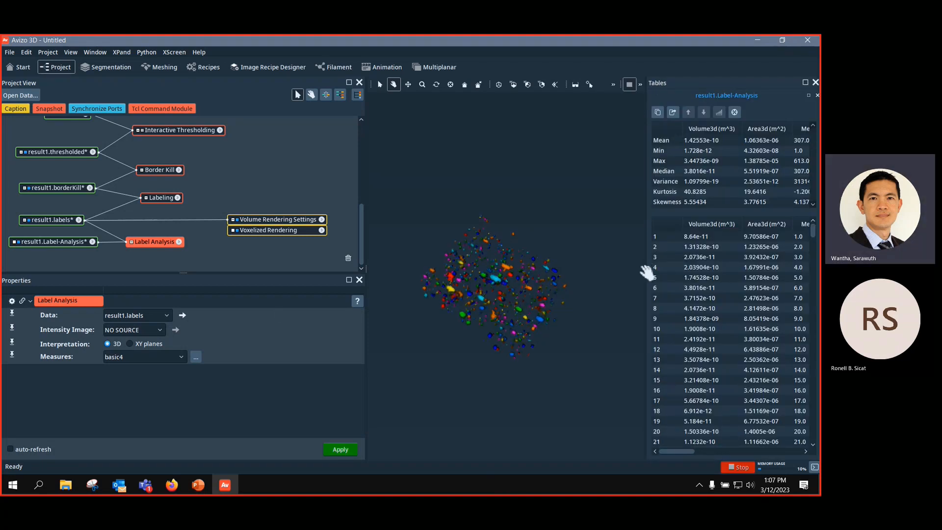
drag(648, 270, 431, 275)
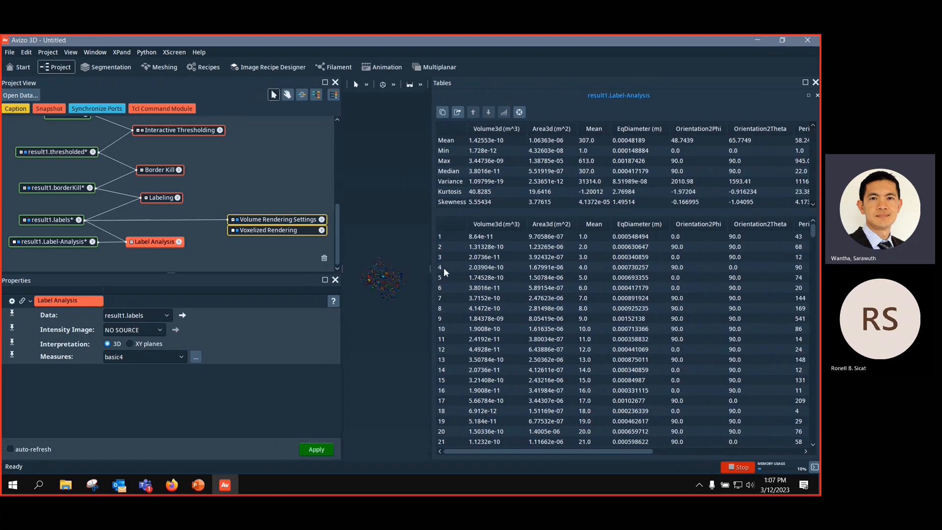
Step: Sort the label results by Volume3d in descending order, checking the ascending order in between
click(514, 226)
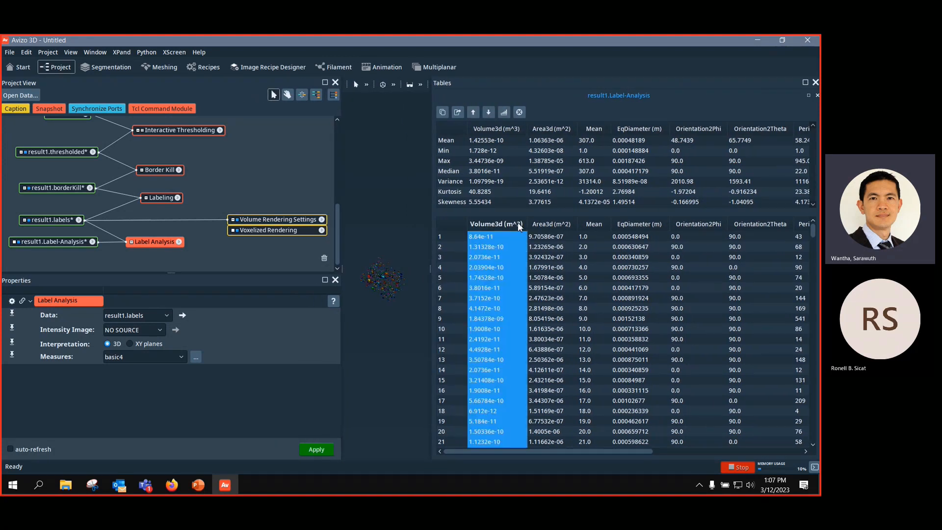
click(488, 112)
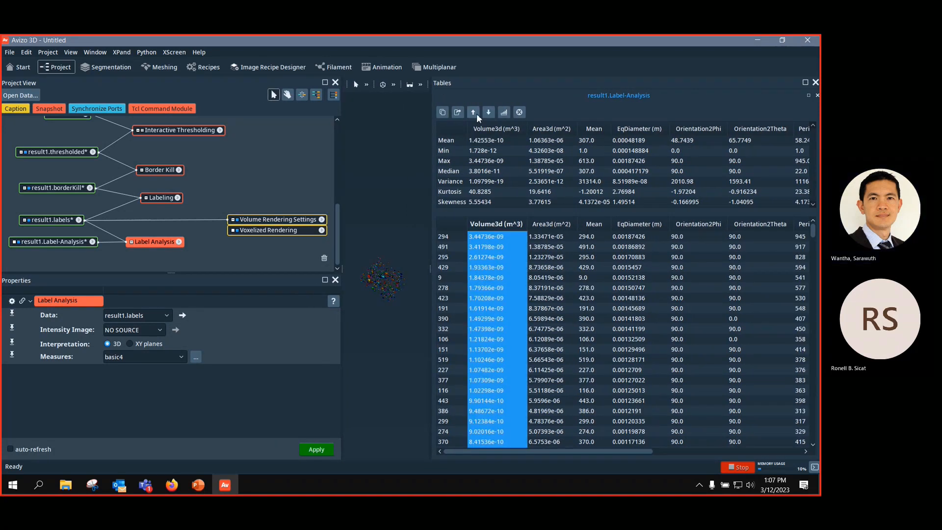
click(473, 112)
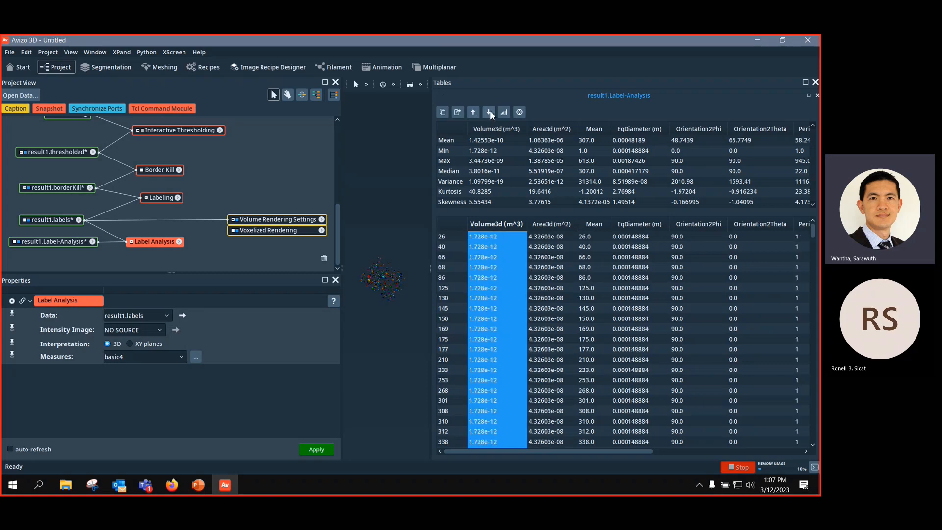
click(487, 113)
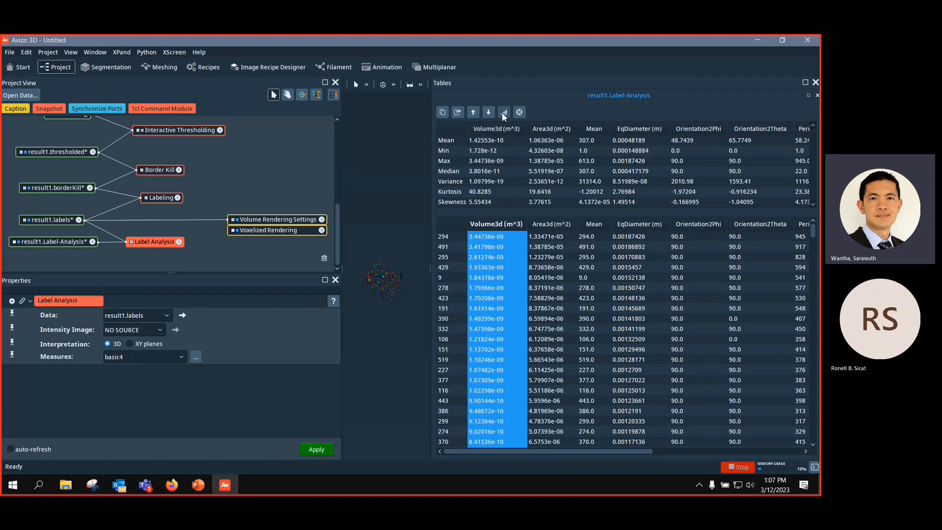
Step: Try to plot the Volume3d column as a histogram, closing and reopening the plot window
click(504, 113)
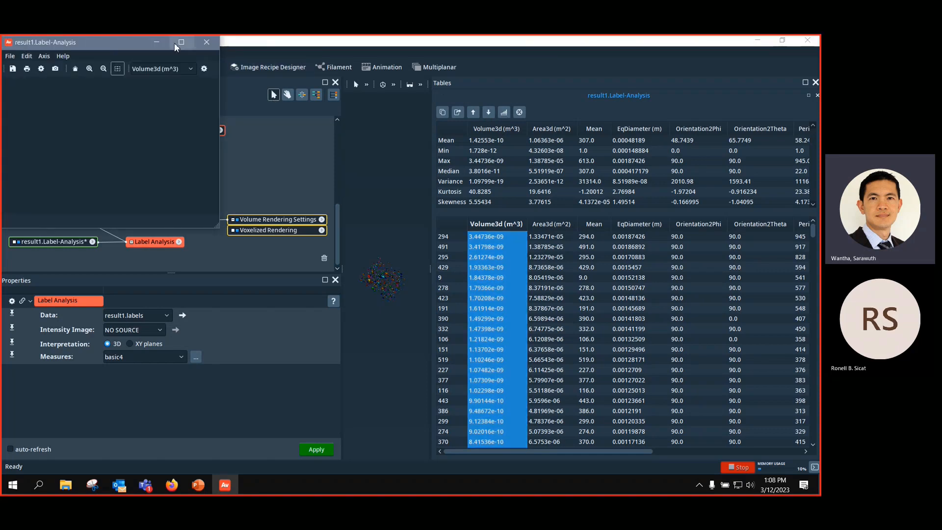
click(207, 43)
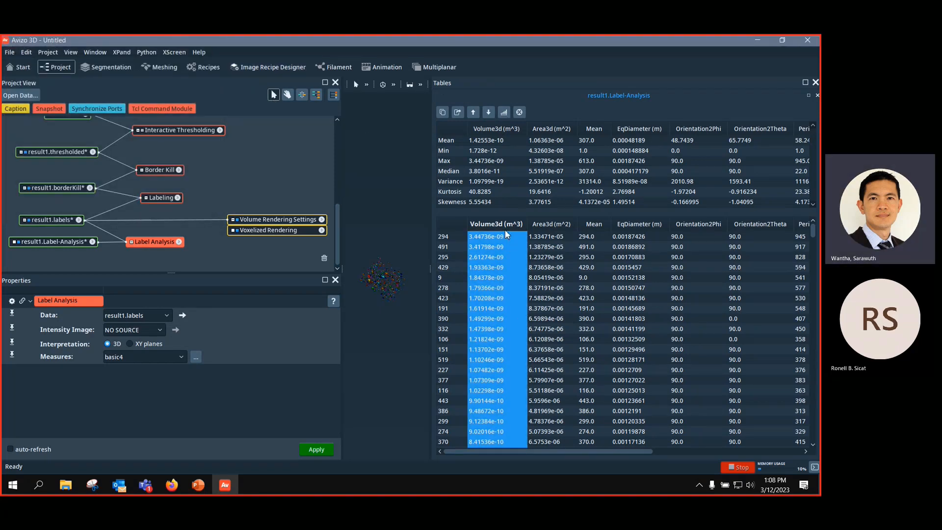
click(504, 112)
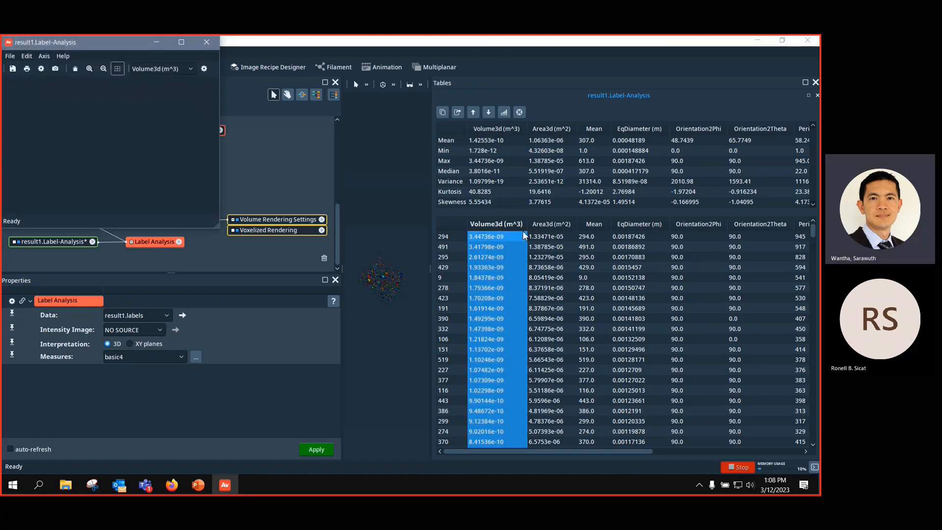
Step: Plot a histogram of the Area3d column in place of Volume3d, widen its window to examine it, and close it
click(551, 224)
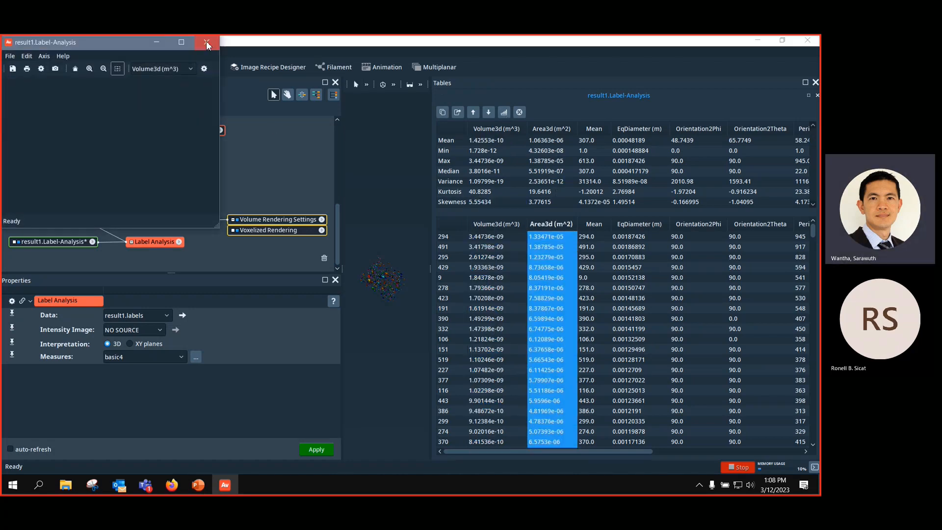
click(350, 80)
click(504, 112)
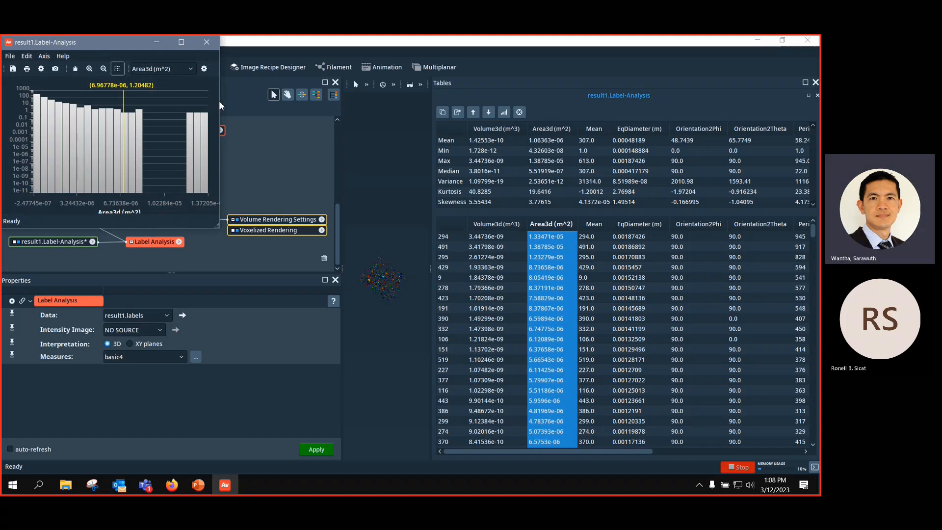
drag(222, 94, 302, 147)
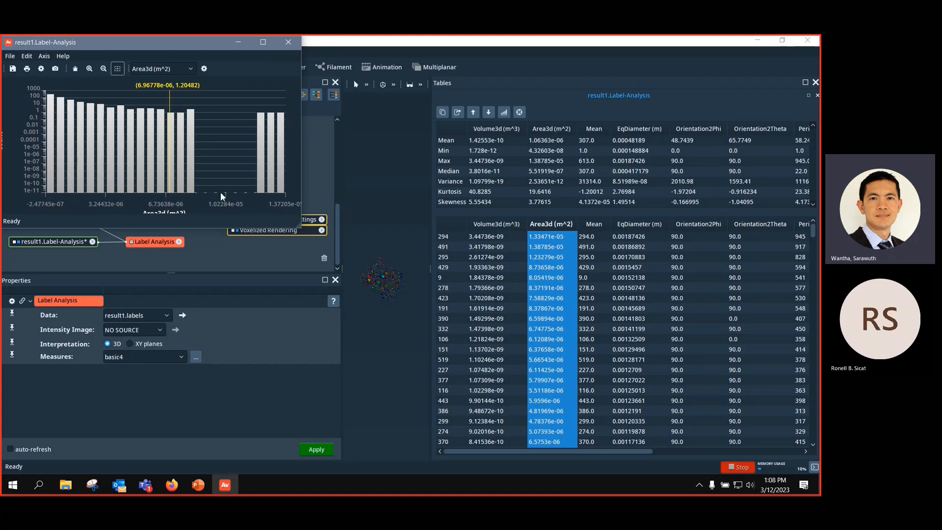
click(289, 42)
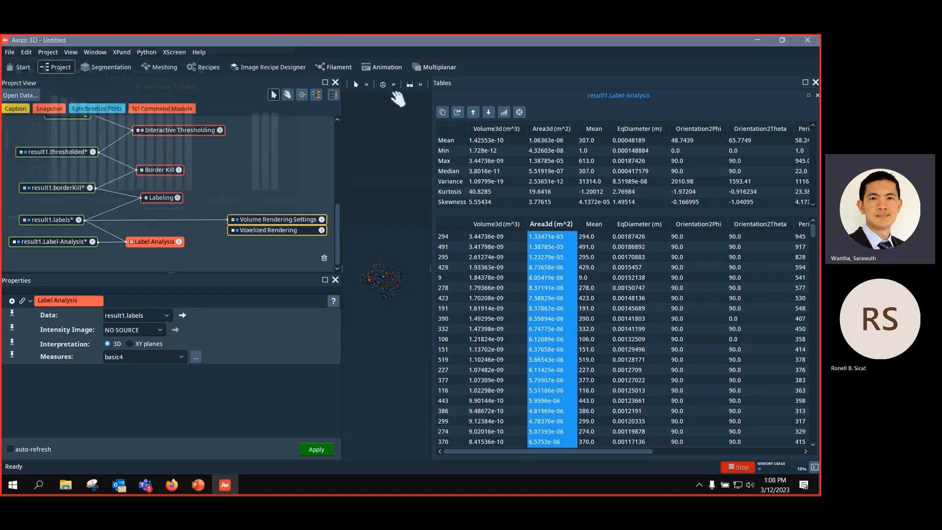
Step: Check the file formats offered for exporting the label analysis table and cancel the export
click(454, 112)
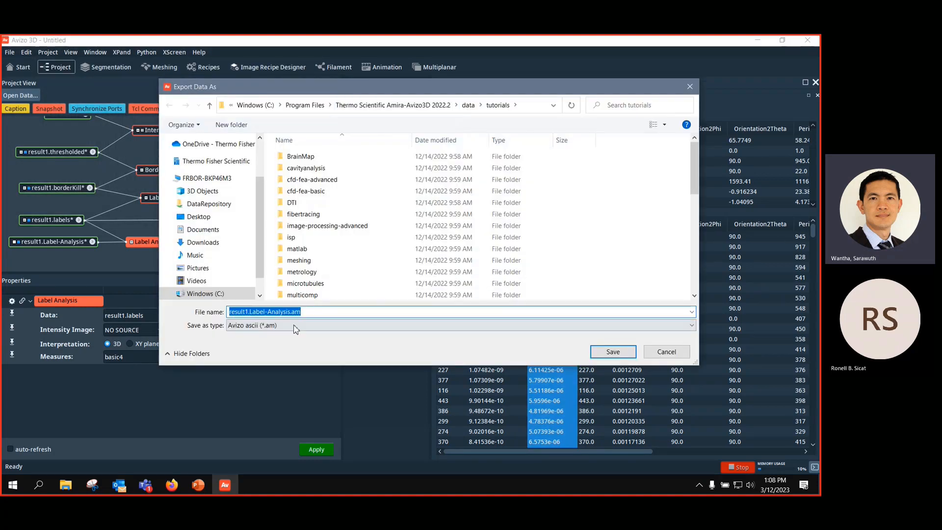
click(296, 327)
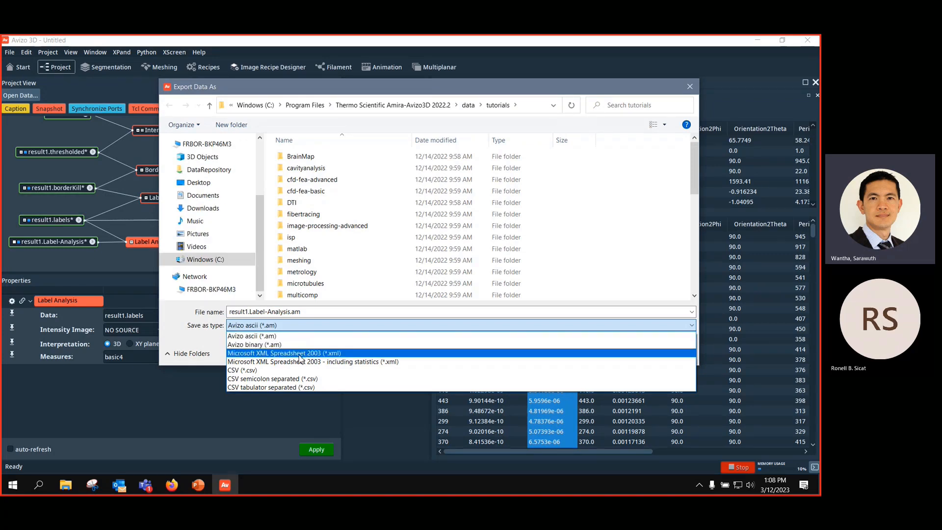
click(693, 88)
click(692, 89)
click(614, 277)
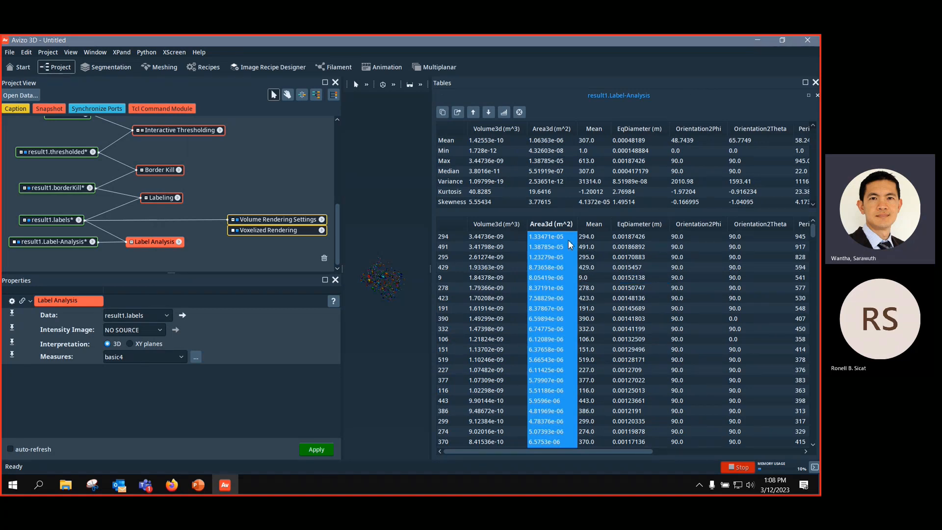
Step: Close the label analysis table and view the rendered pores in the full 3D viewer
scroll(558, 262, down, 1)
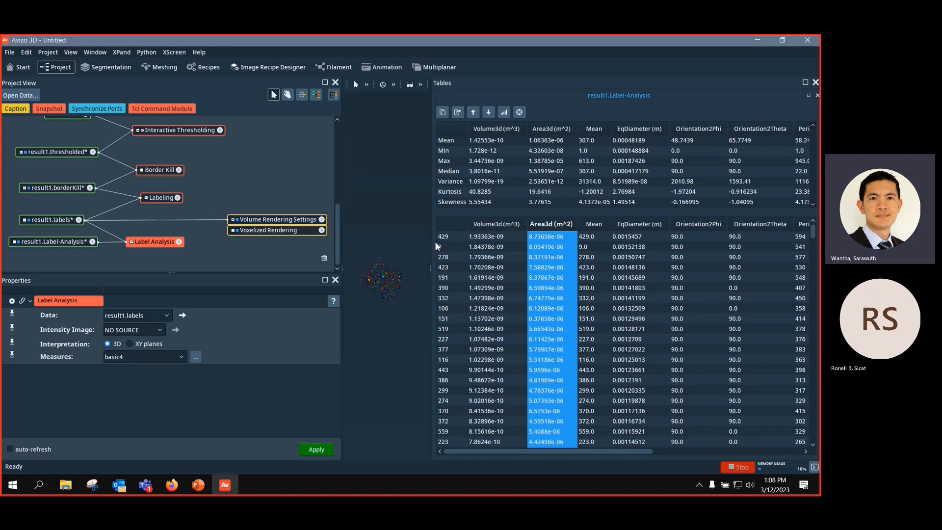
click(816, 82)
drag(583, 265, 586, 326)
scroll(585, 347, up, 3)
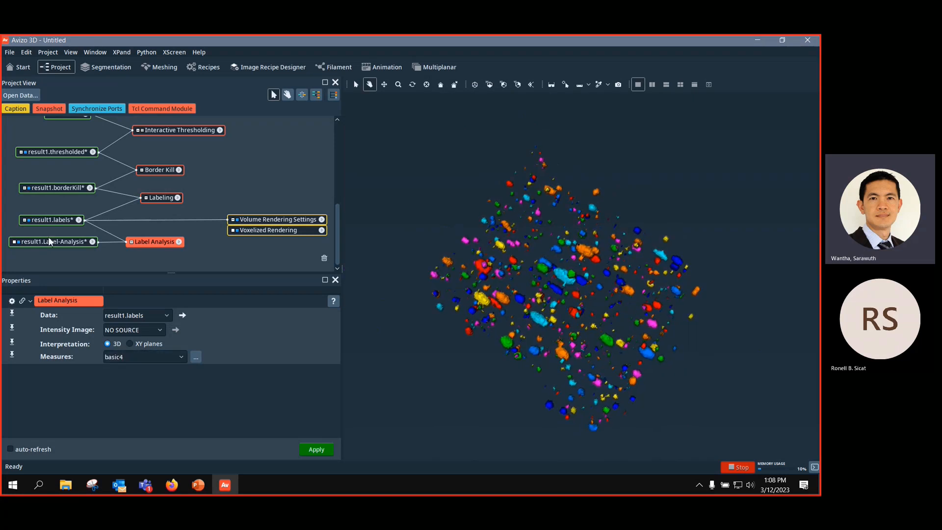
Step: Move result1.Label-Analysis slightly lower in the project graph and reopen its results table
drag(42, 244, 44, 251)
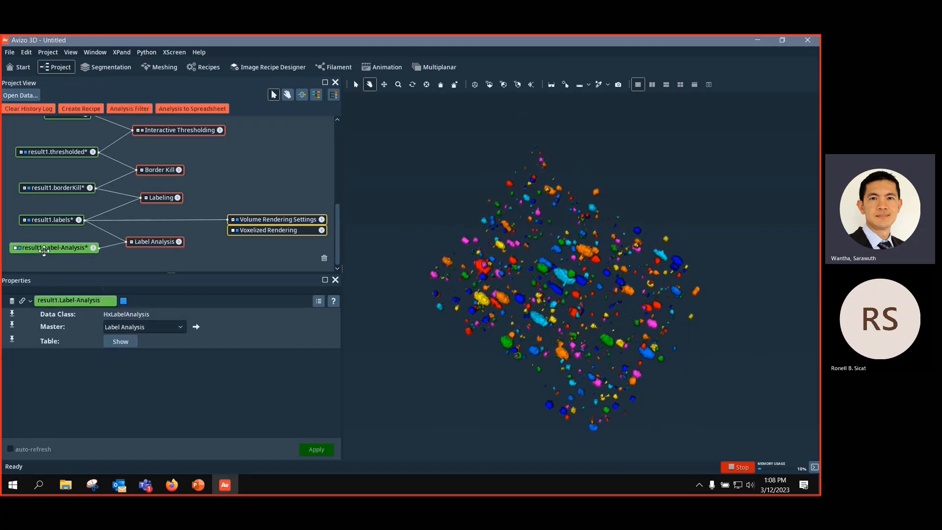
click(153, 244)
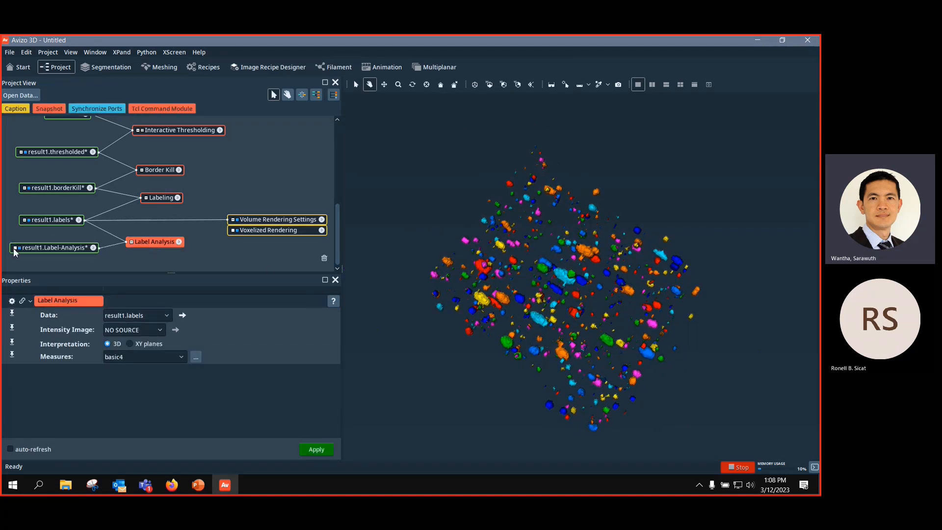
click(36, 246)
click(121, 342)
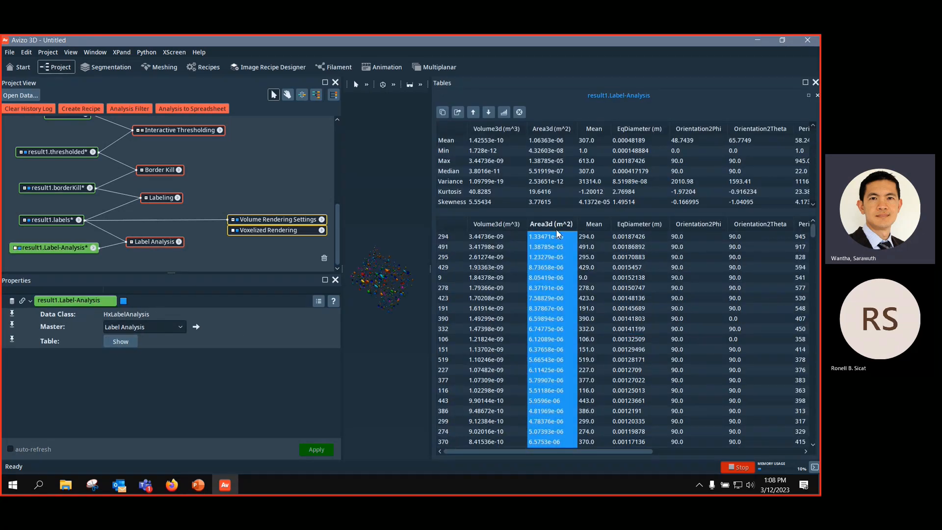
Step: Sort the label results by Area3d in descending order and look through the Area3d values
click(489, 112)
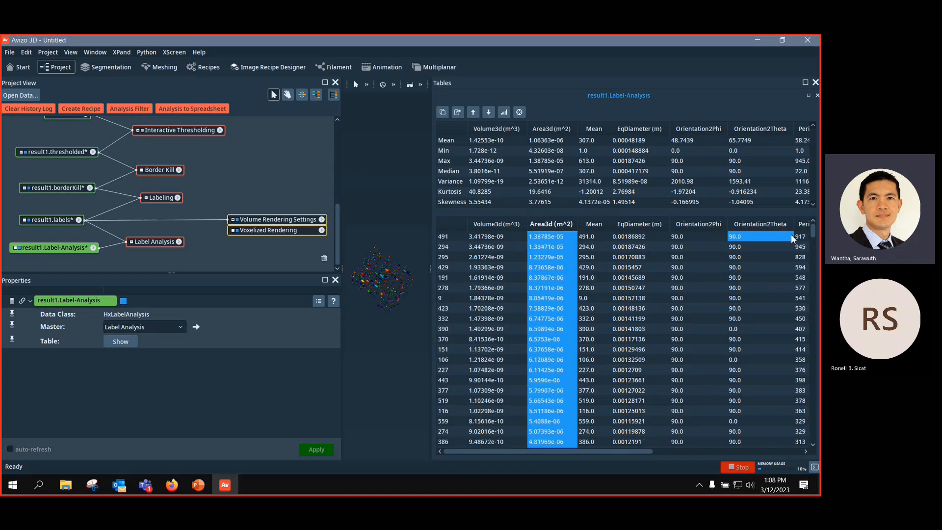
scroll(812, 241, down, 4)
drag(818, 248, 814, 226)
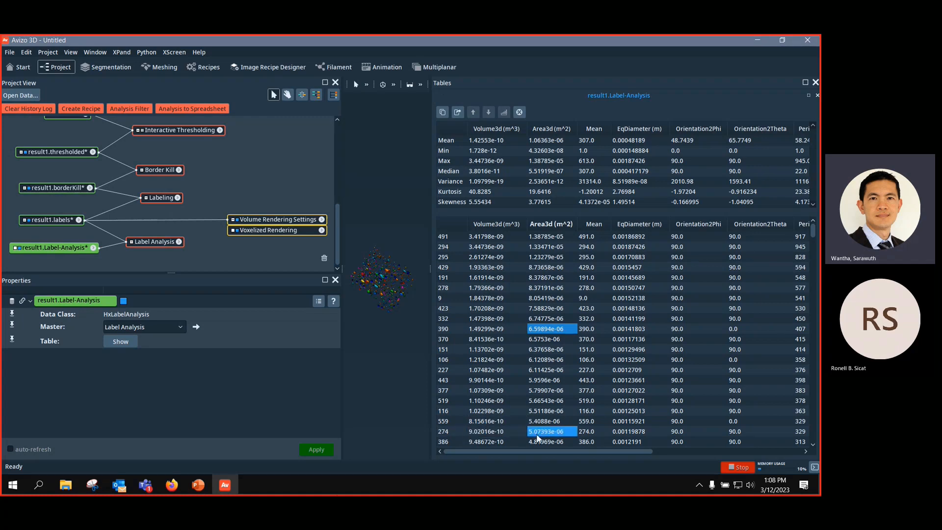
scroll(566, 397, down, 3)
scroll(565, 397, down, 12)
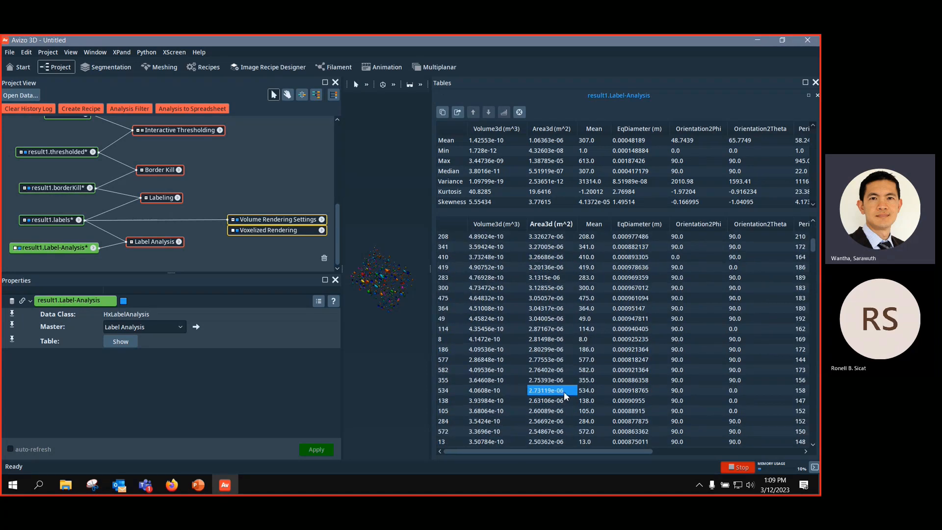
scroll(565, 396, down, 5)
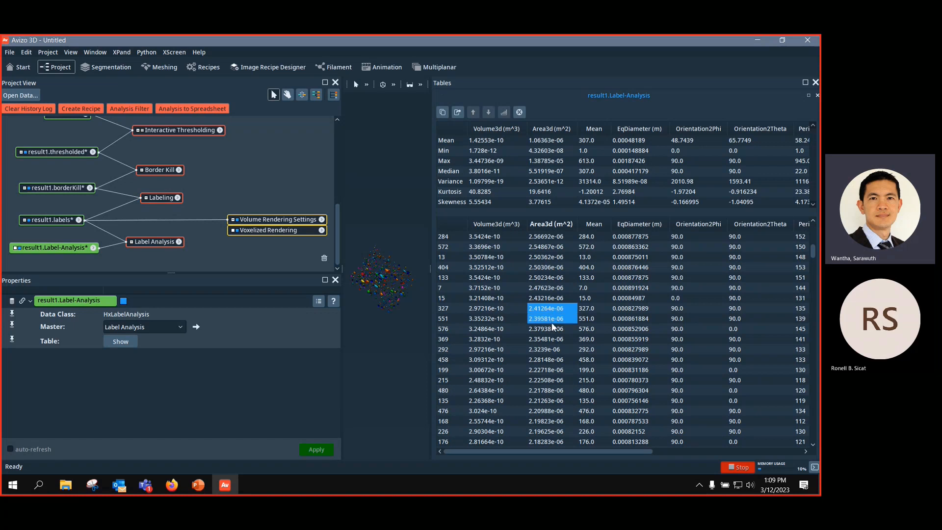
click(554, 310)
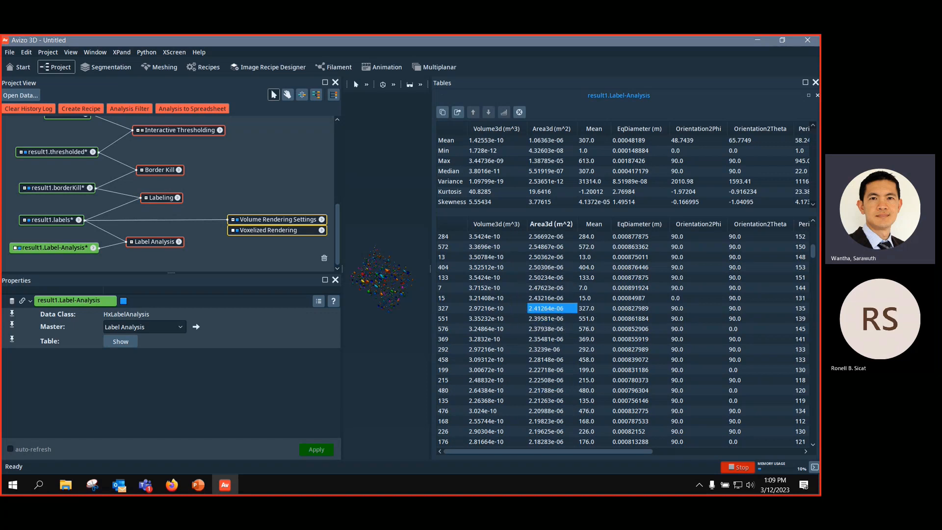
Step: Attach an Analysis Filter to result1.Label-Analysis and check the label and analysis data it takes as inputs
right_click(77, 250)
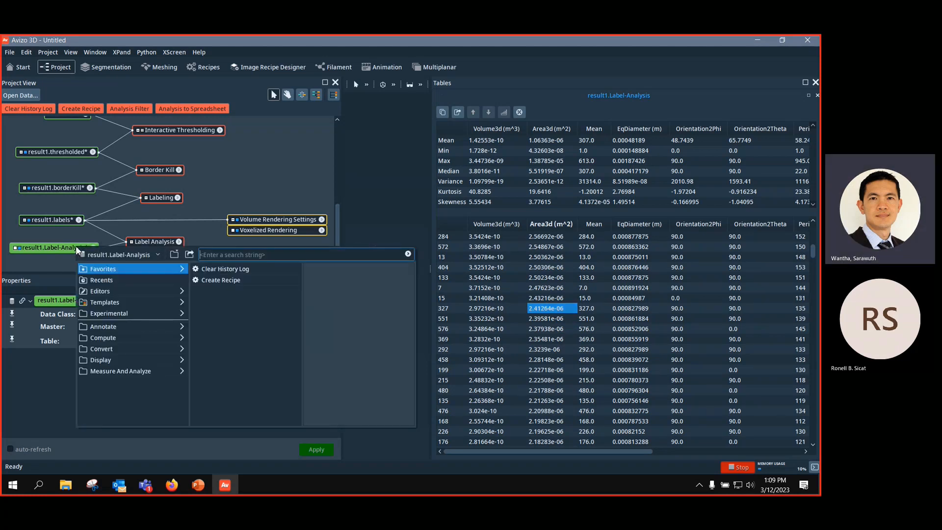
text(ana)
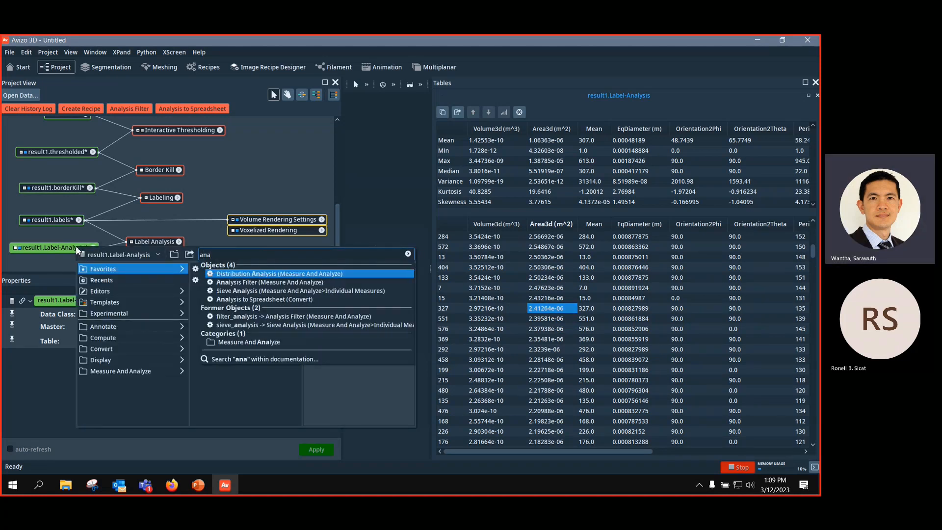
click(240, 283)
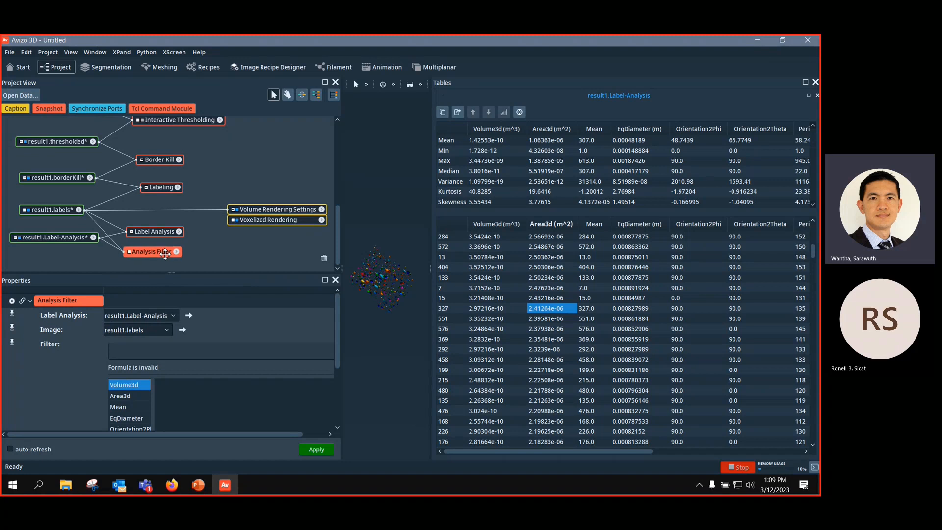
click(72, 239)
click(51, 210)
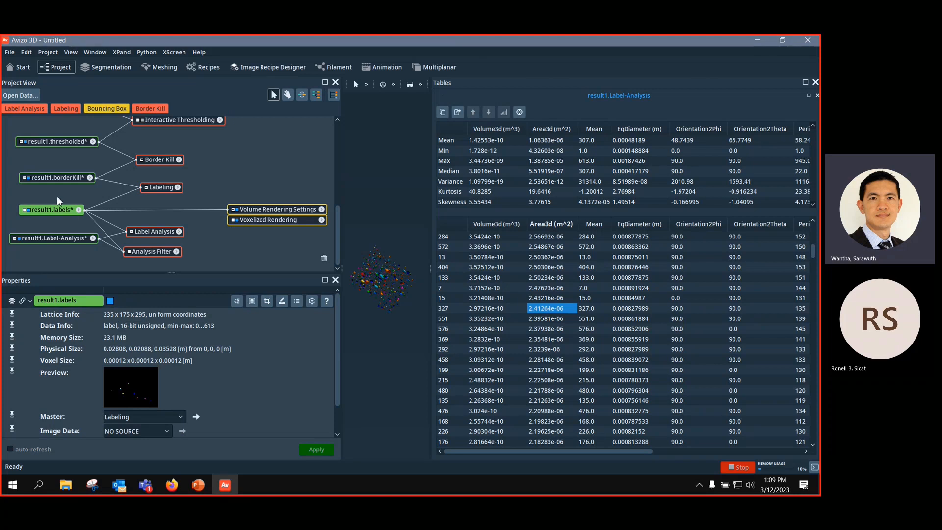
click(52, 238)
click(645, 308)
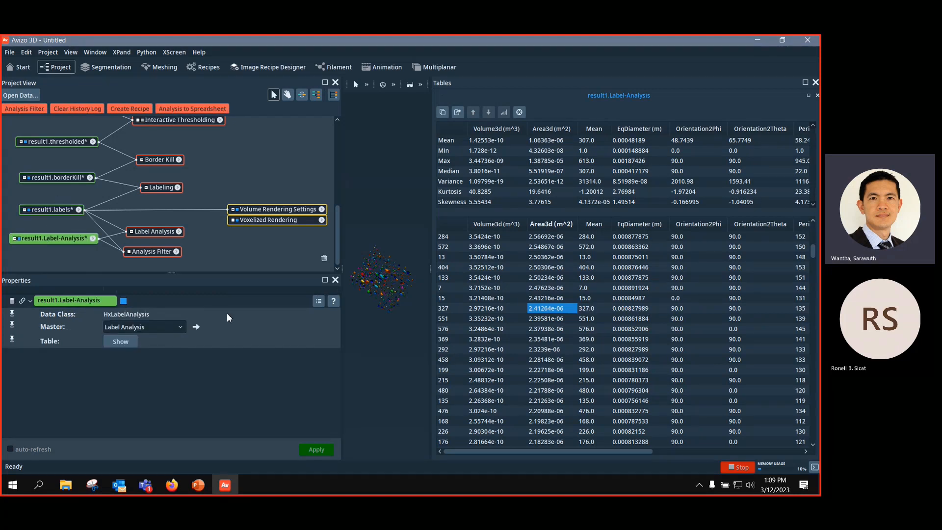
click(147, 253)
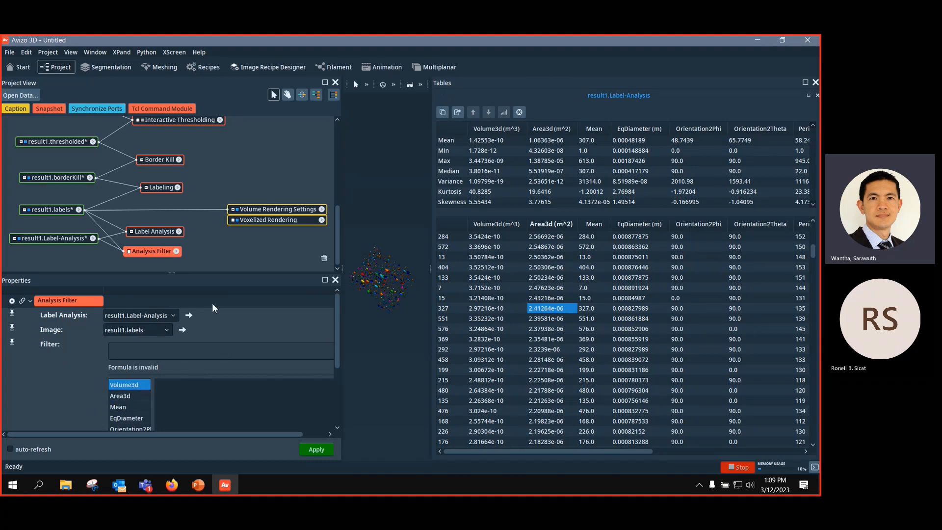
Step: Enlarge the Analysis Filter's properties and begin its filter formula with "Area3d >"
drag(178, 279, 178, 197)
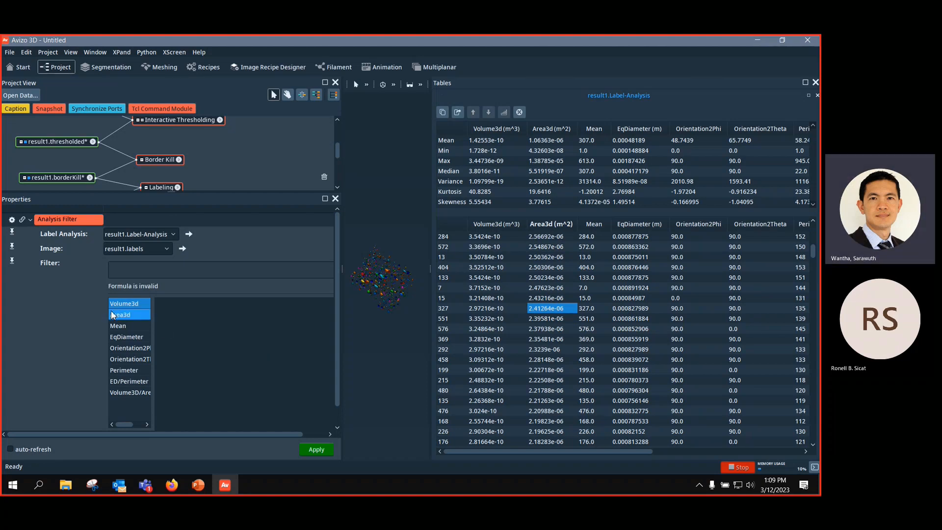
double_click(133, 316)
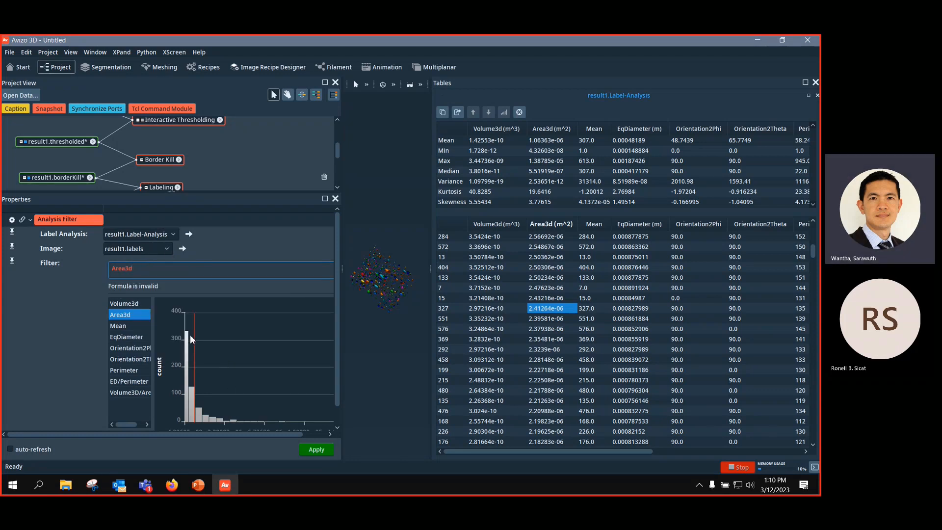
click(555, 327)
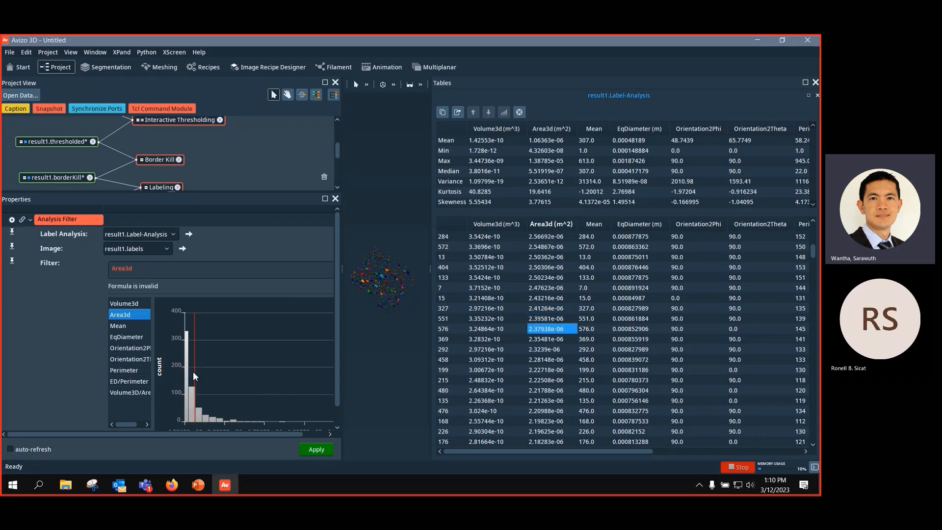
shift+click(548, 342)
click(554, 333)
click(184, 274)
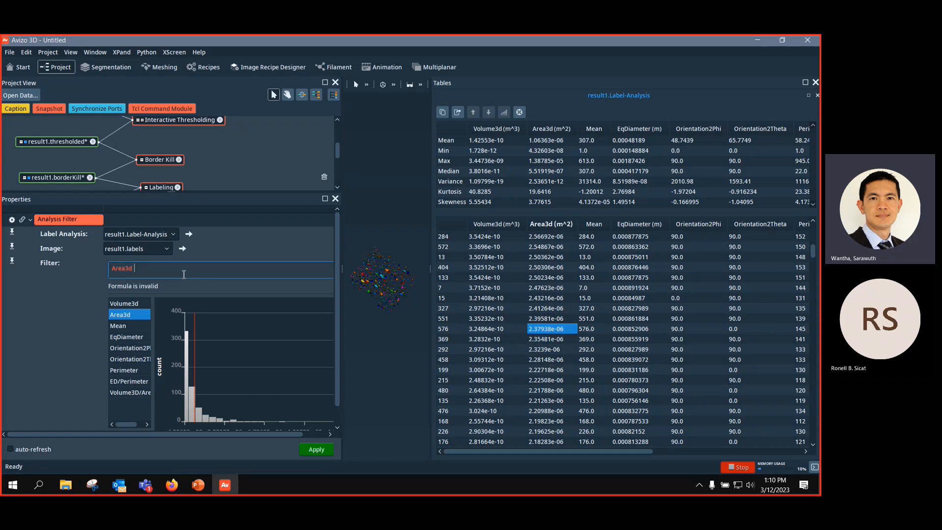
mouse_move(185, 491)
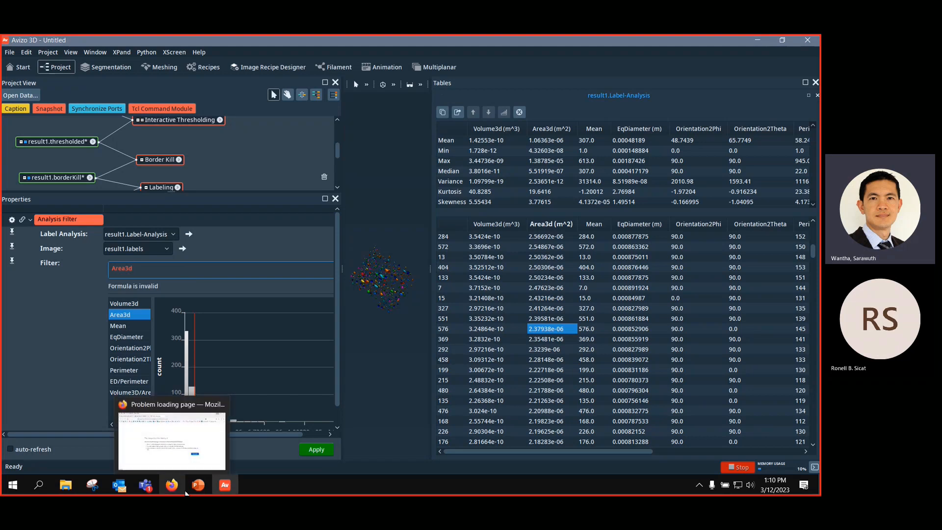
text(>)
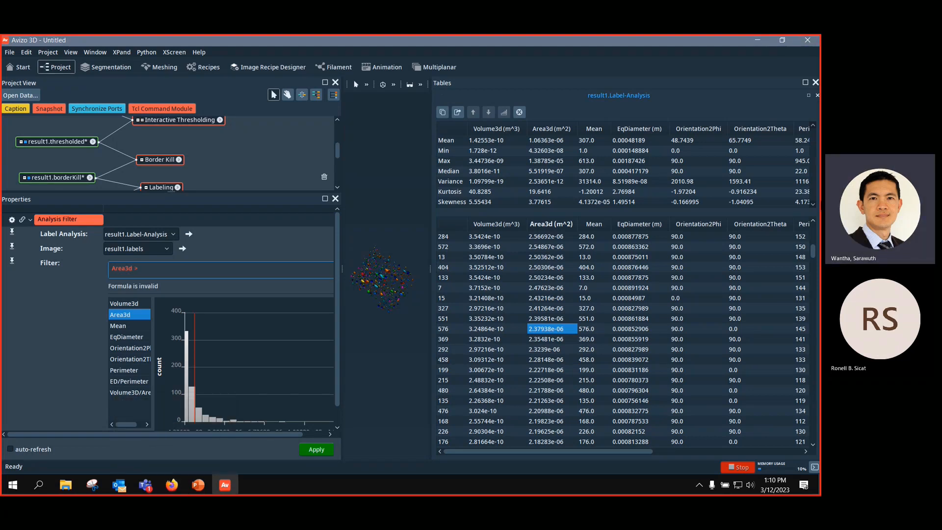
Step: Complete the filter formula as Area3d > 5.9596e-06, using the value of label 443 from the table, and apply the filter
click(816, 252)
drag(819, 254, 819, 230)
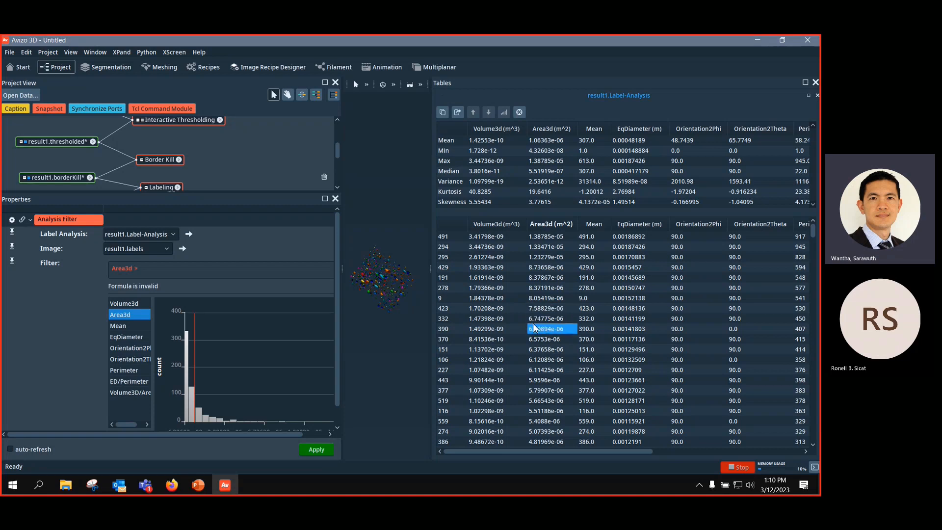
click(539, 330)
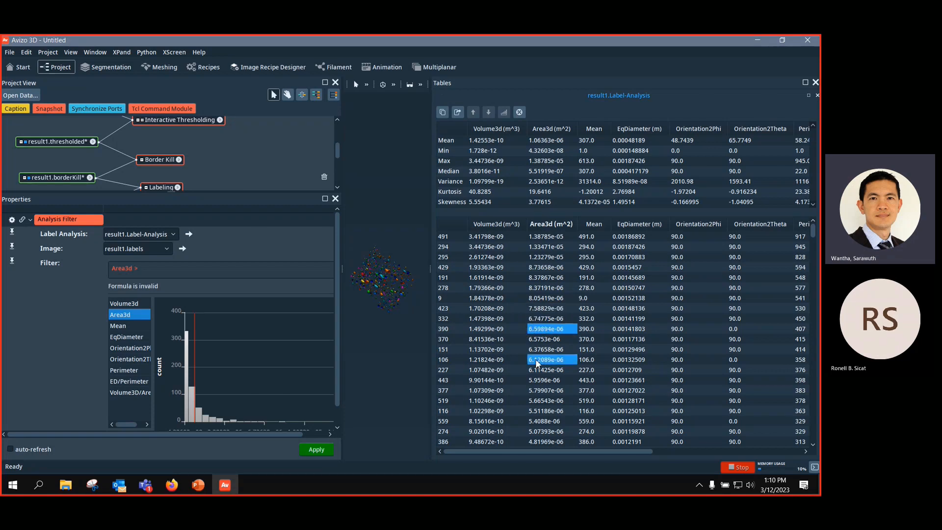
click(554, 382)
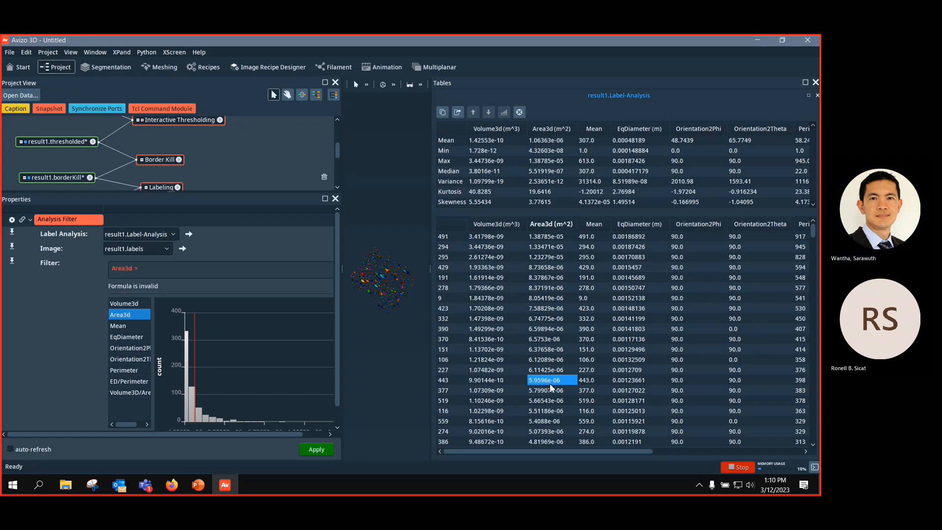
click(194, 273)
text(5.9596e-06)
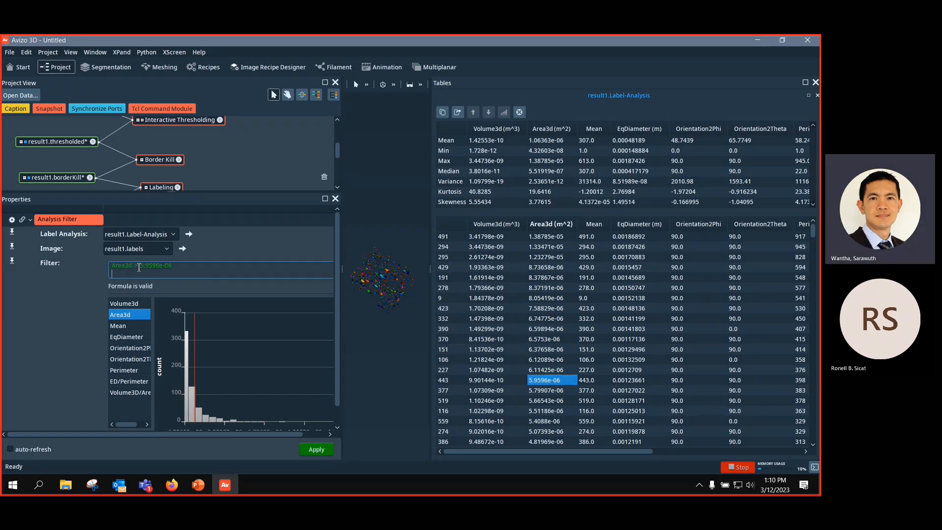
drag(227, 269, 146, 269)
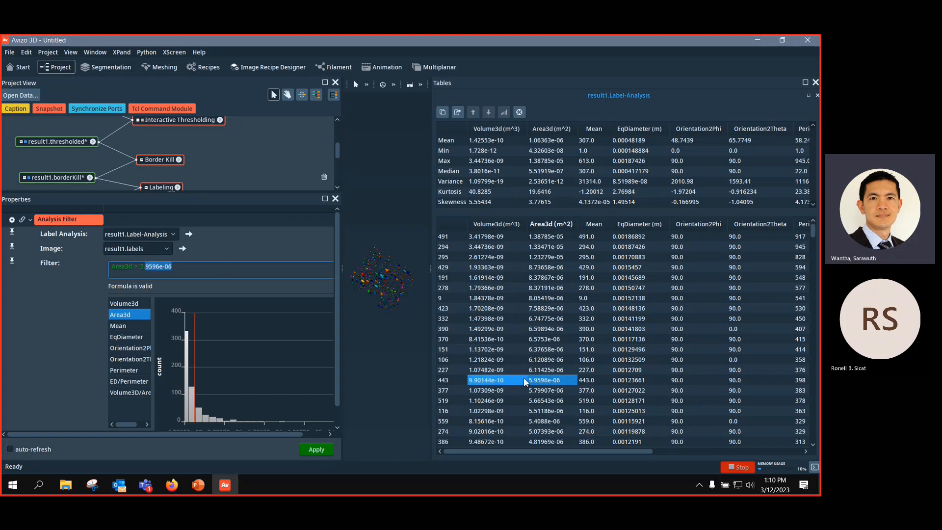
click(134, 272)
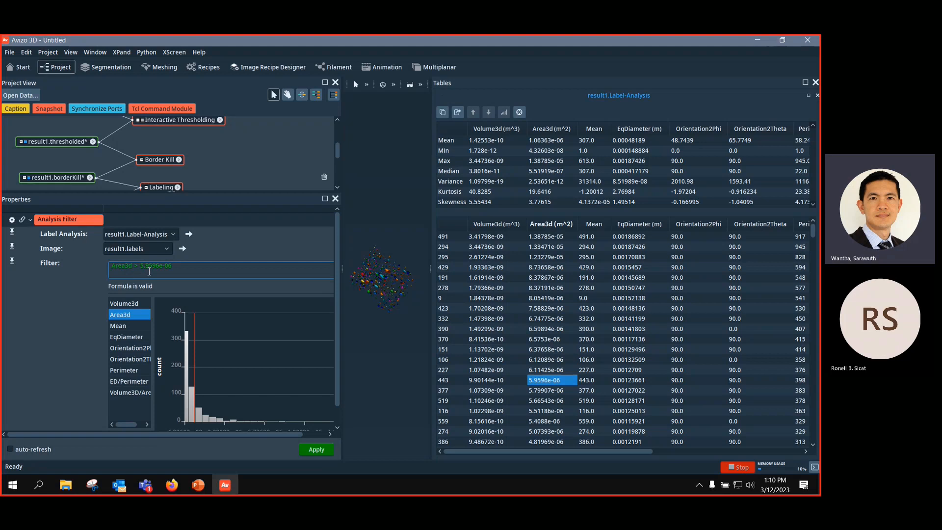
click(316, 449)
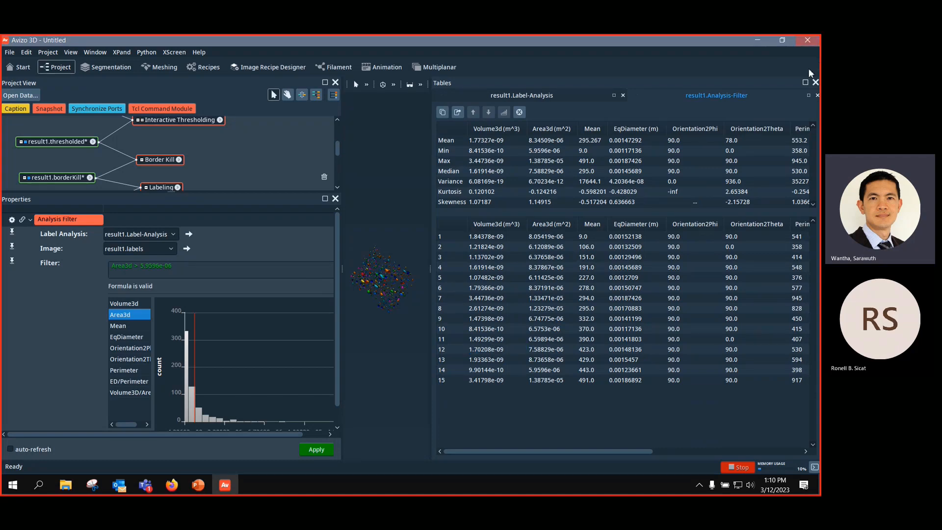
Step: Close the tables, enlarge the project graph, and space out result1.labels and result1.label-filtering
click(816, 82)
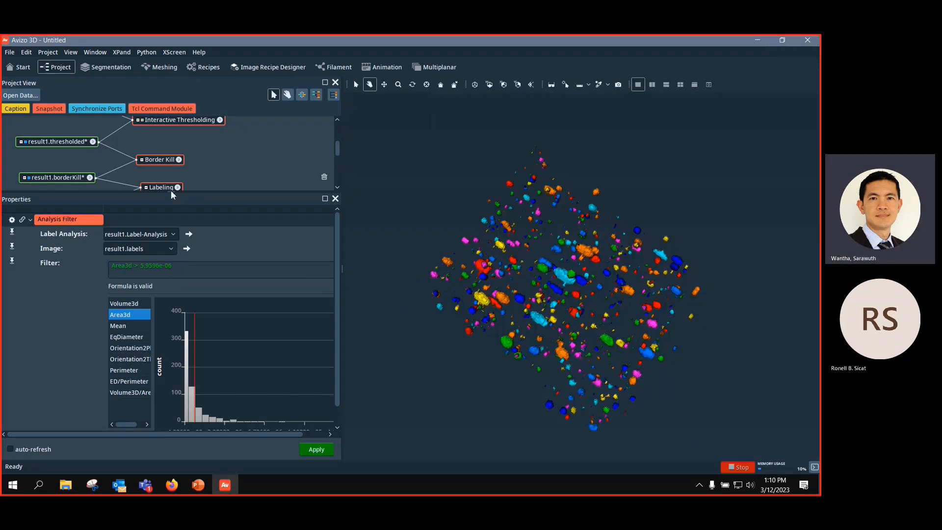
drag(172, 194, 216, 297)
drag(252, 206, 253, 210)
mouse_move(47, 215)
mouse_down()
mouse_move(87, 220)
mouse_move(53, 217)
mouse_up()
drag(63, 268, 64, 290)
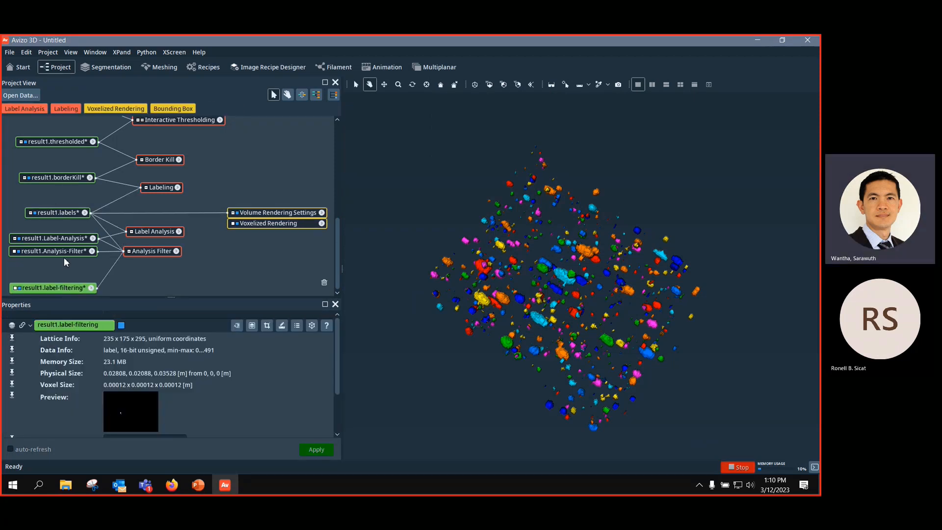
Step: Reconnect the Volume Rendering Settings to result1.label-filtering to render only the filtered pores, and select the Analysis Filter
drag(232, 212, 94, 289)
click(146, 252)
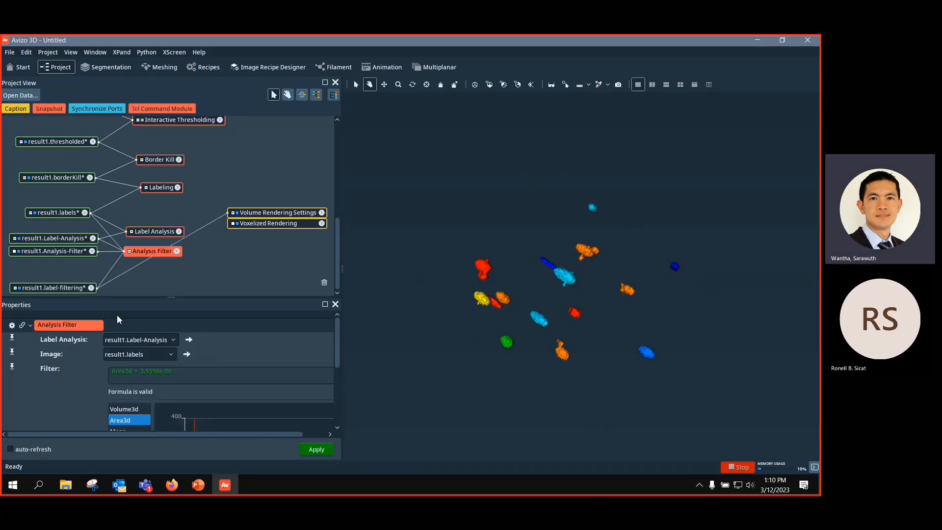
Step: Reconnect the Volume Rendering Settings to result1.labels, and space out Label Analysis, Analysis Filter and result1.label-filtering in the project graph
drag(181, 371, 97, 371)
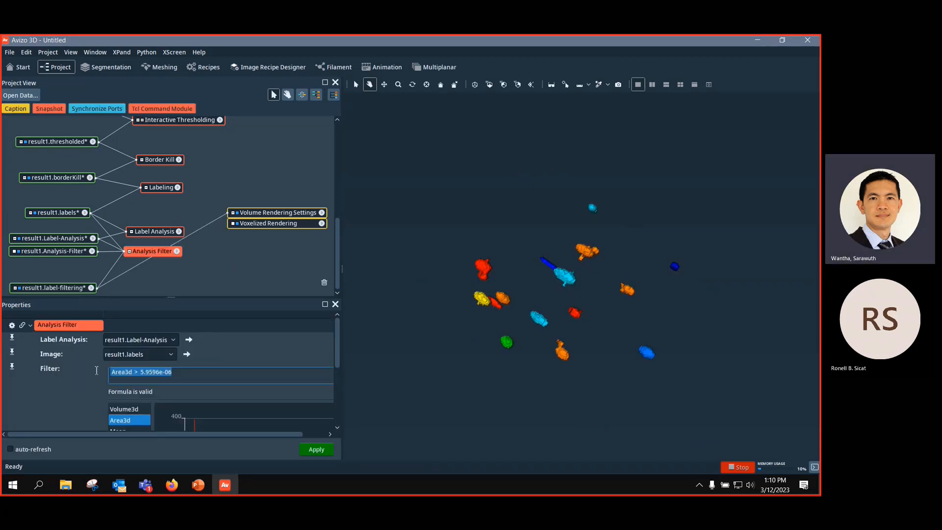
scroll(543, 307, up, 5)
drag(182, 237, 74, 215)
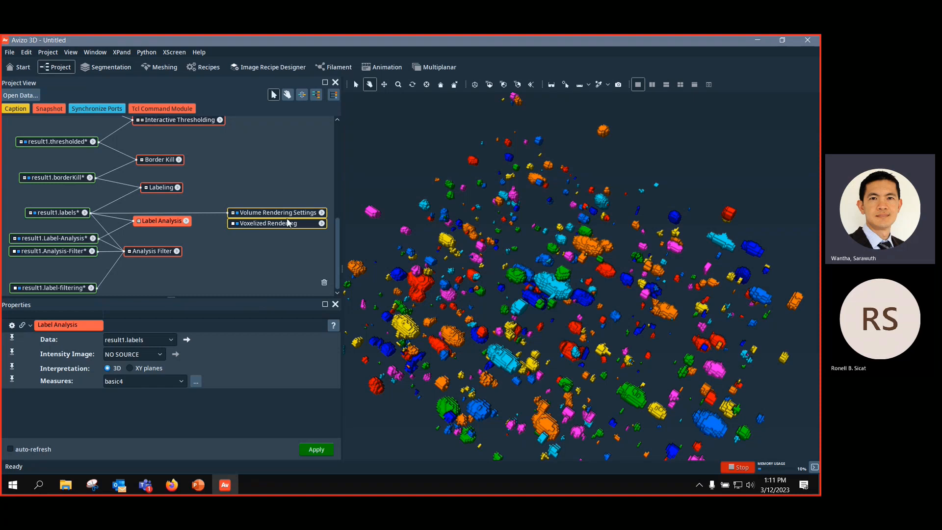
drag(151, 256, 164, 263)
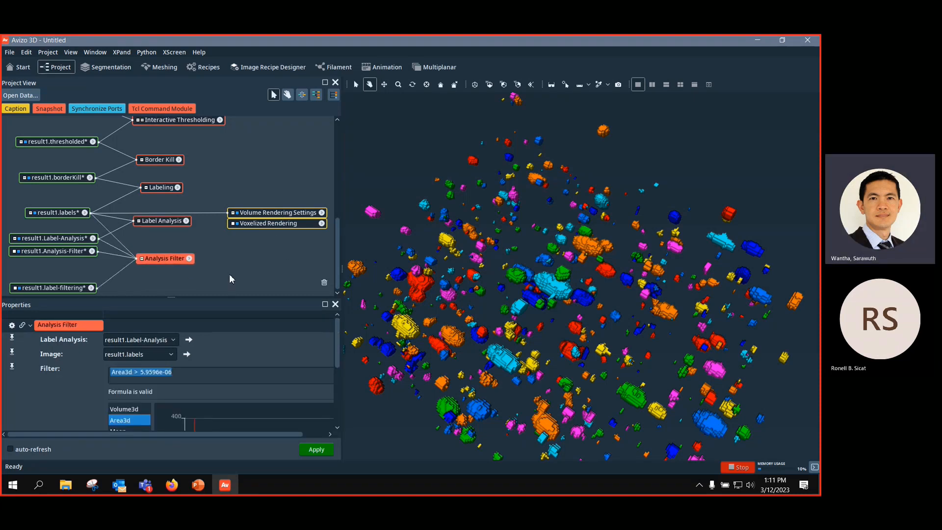
drag(94, 288, 92, 280)
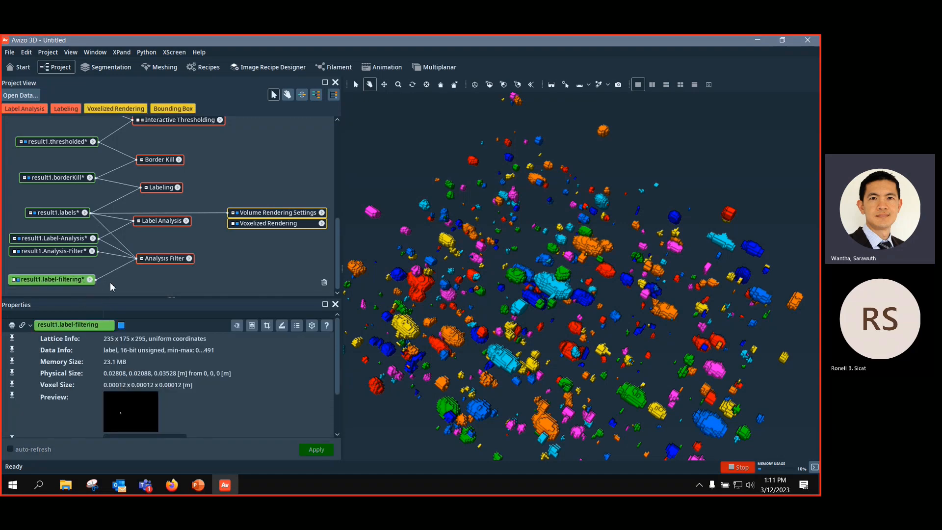
Step: Remove the Analysis Filter and its unsaved outputs result1.label-filtering and result1.Analysis-Filter from the project
click(164, 259)
key(Delete)
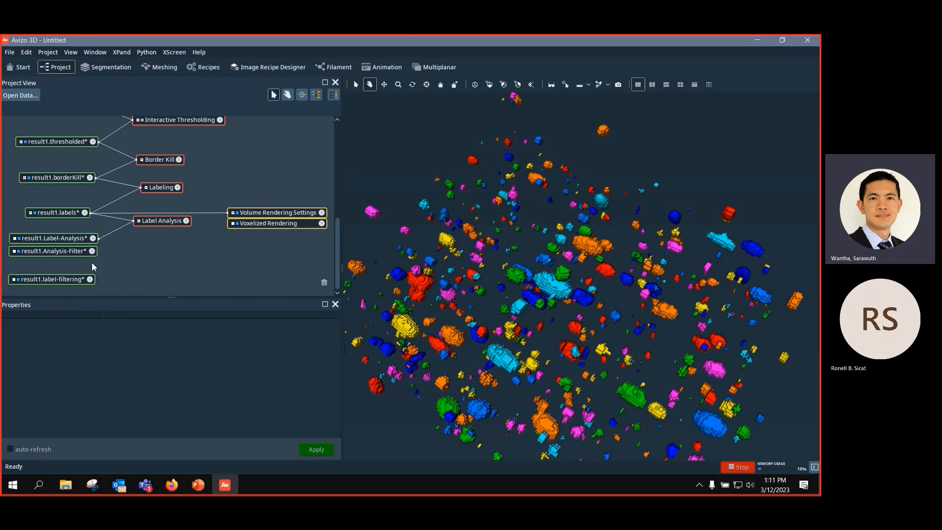
click(79, 280)
key(Delete)
click(403, 269)
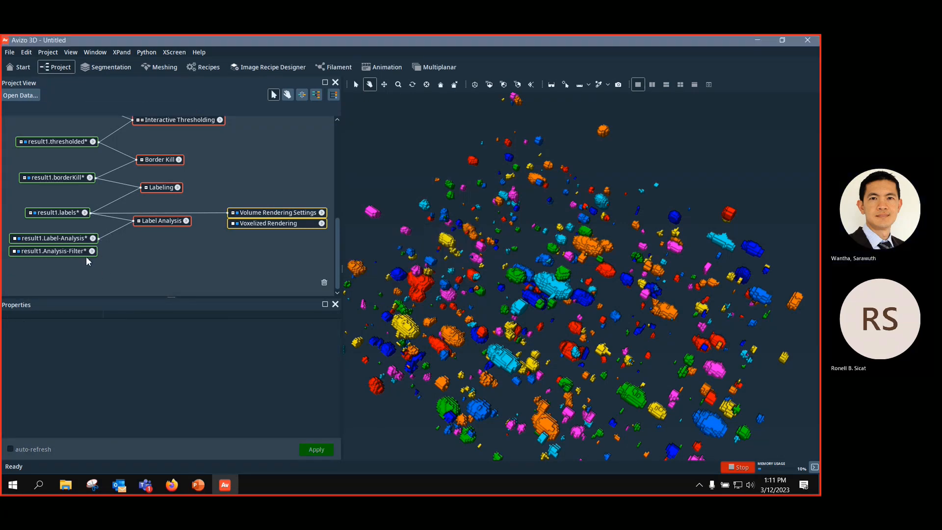
click(81, 251)
key(Delete)
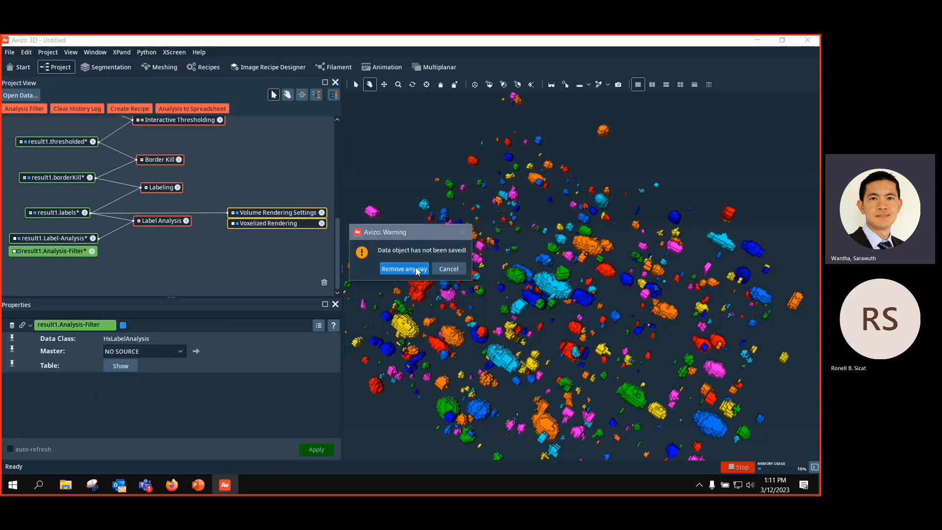
click(404, 269)
Step: Attach a Filter by Measure Range module to result1.labels and place it below Label Analysis
drag(56, 217, 61, 212)
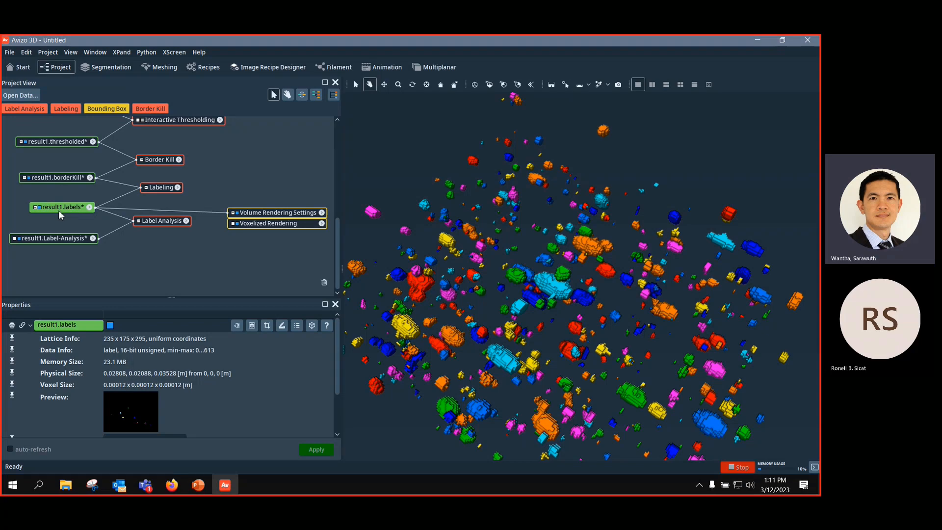
scroll(676, 286, up, 5)
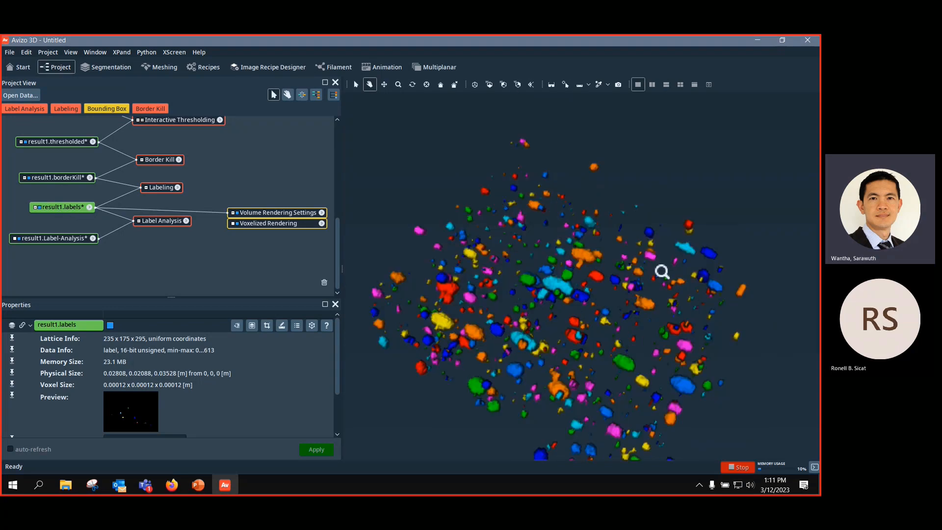
scroll(676, 286, down, 5)
right_click(58, 208)
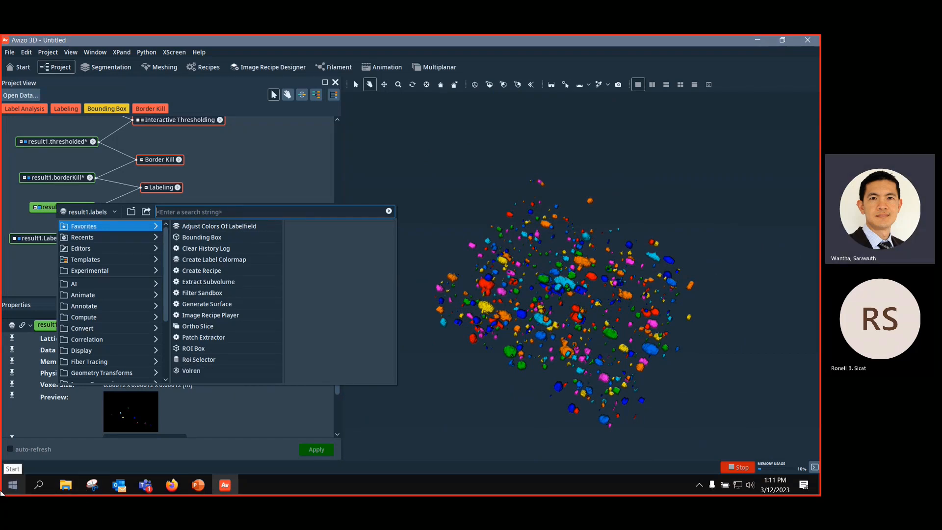
text(filter by)
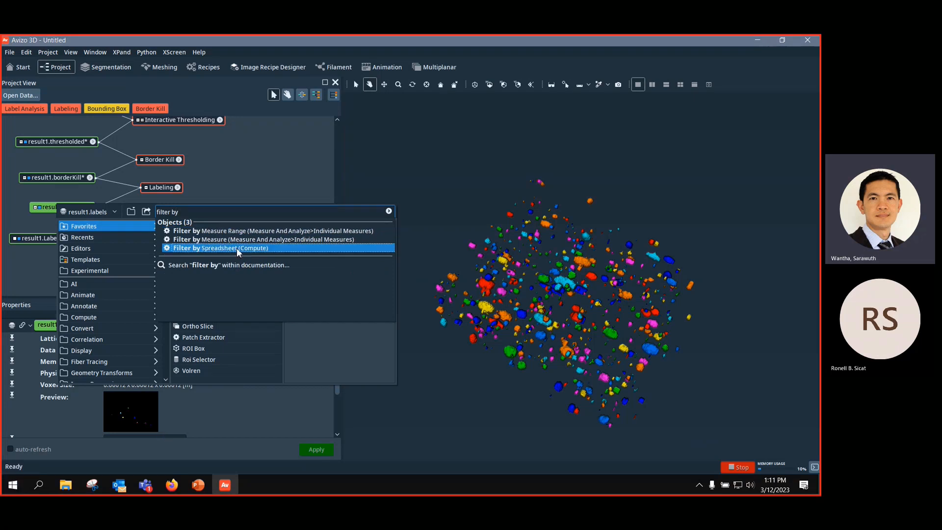
click(256, 232)
drag(140, 253, 196, 267)
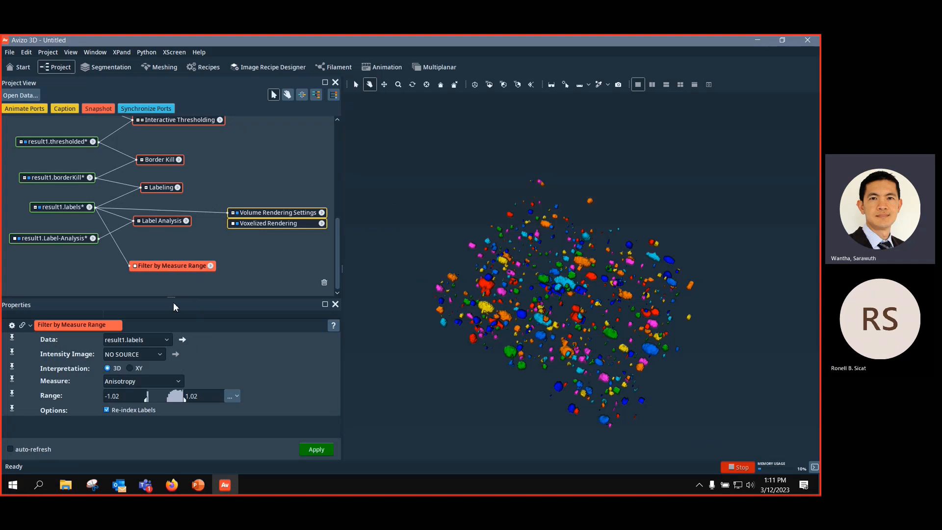
drag(172, 299, 179, 275)
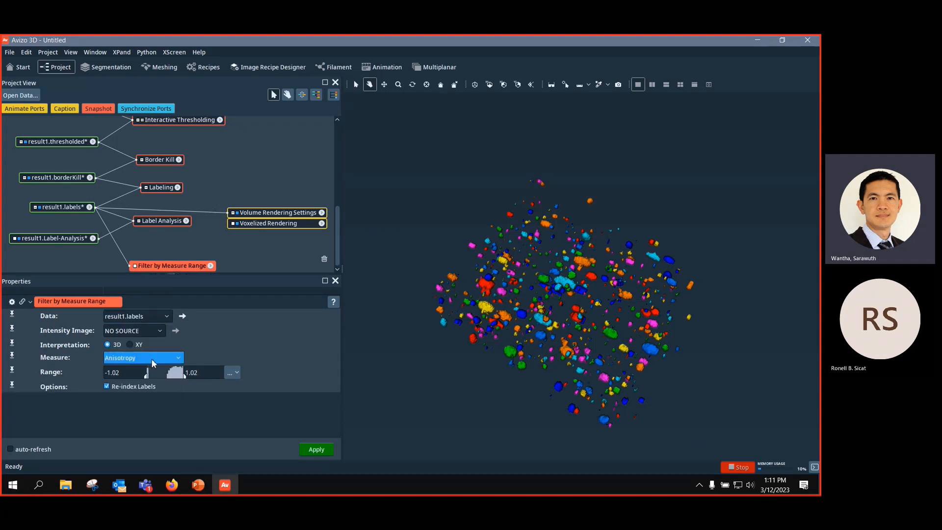
Step: Set the Filter by Measure Range measure to Volume3d
click(179, 362)
drag(181, 378, 180, 454)
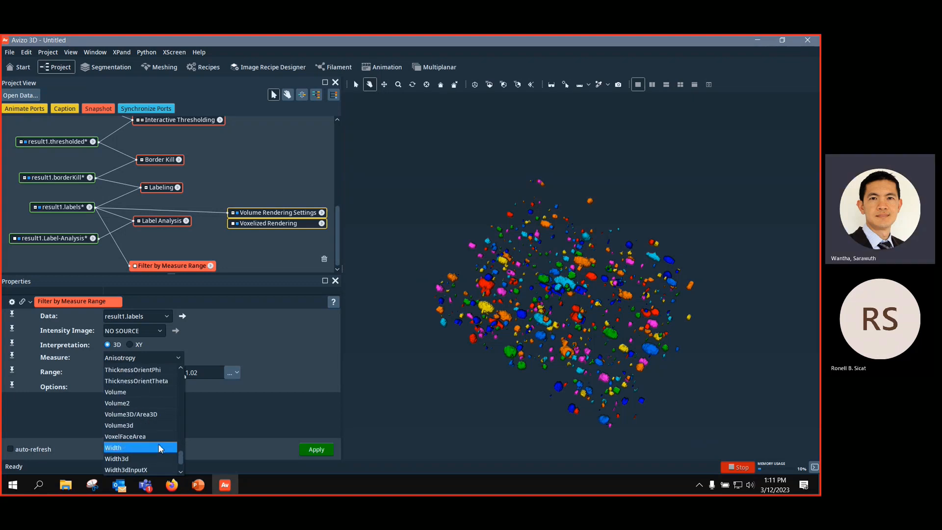
click(162, 426)
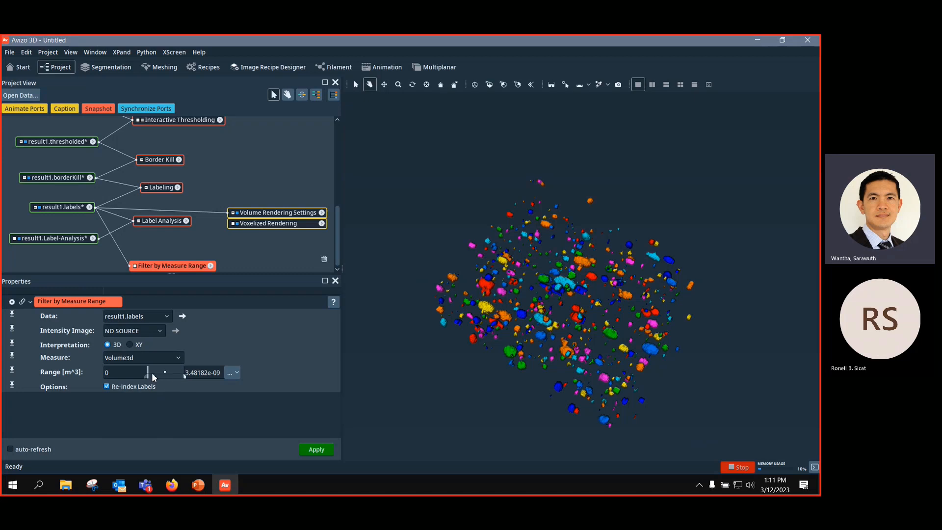
Step: Change the filter's measure to EqDiameter, raise the range minimum to 0.00107296 m, and apply the filter
click(172, 359)
drag(181, 460, 197, 405)
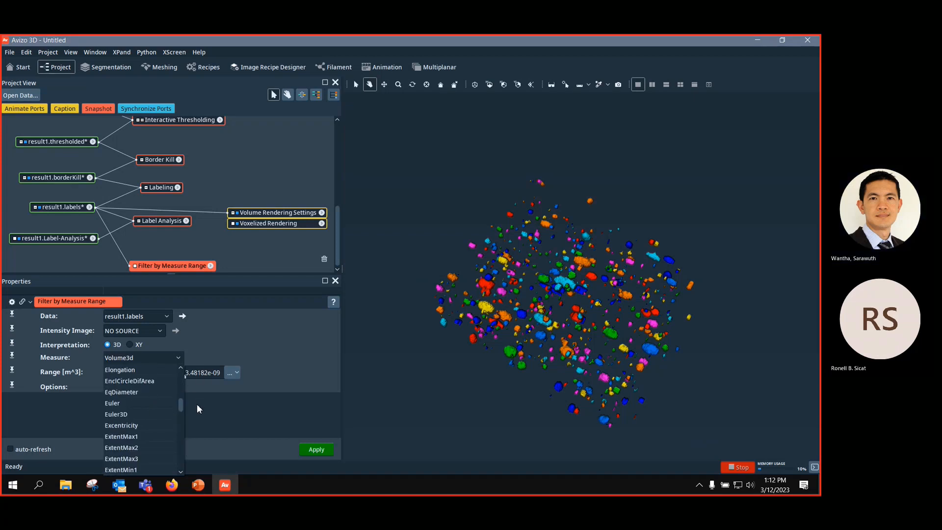
click(156, 393)
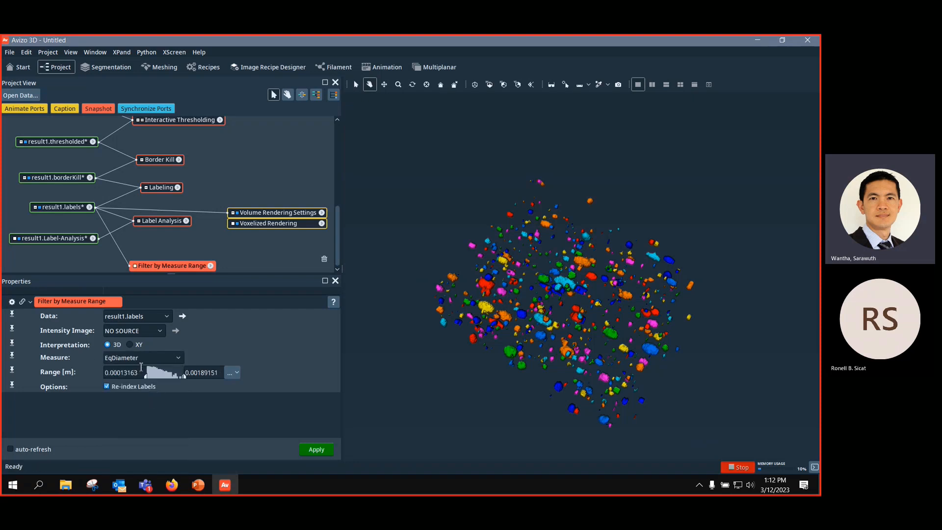
click(167, 375)
drag(150, 377, 165, 378)
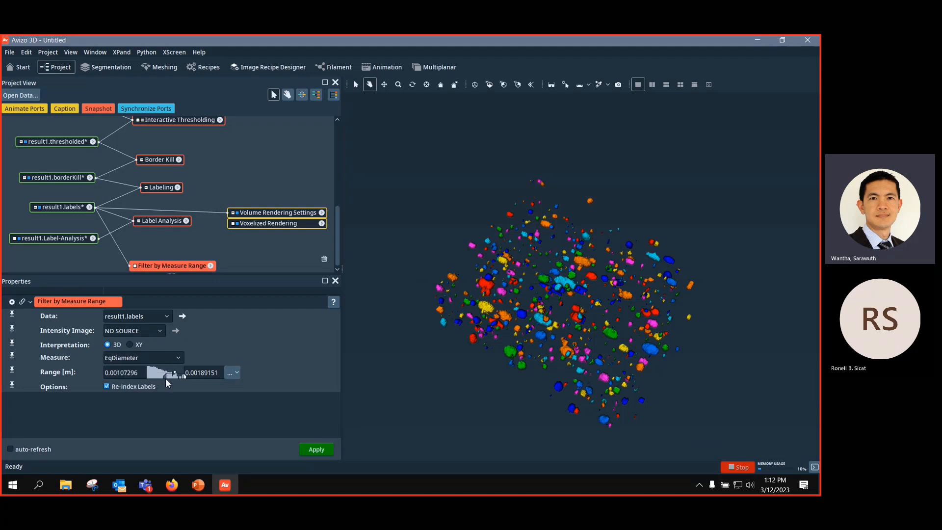
click(324, 450)
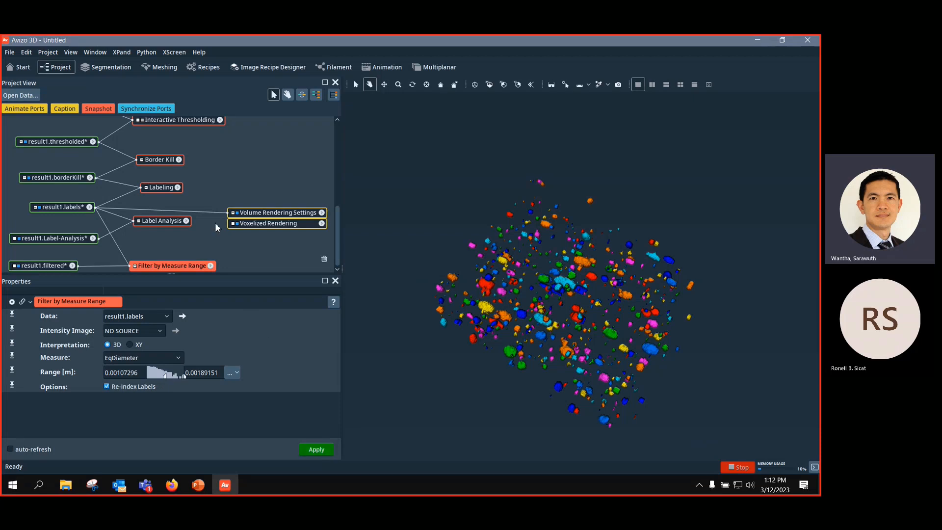
Step: Reconnect the Volume Rendering Settings to result1.filtered to render the filtered pores, and set the EqDiameter range minimum to 0.000806934 m
drag(223, 212, 55, 266)
drag(488, 257, 595, 331)
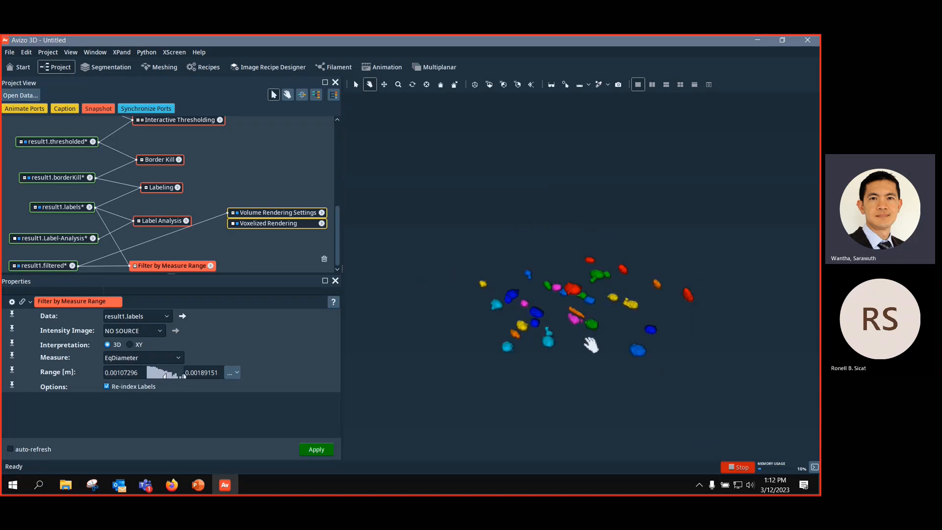
double_click(142, 373)
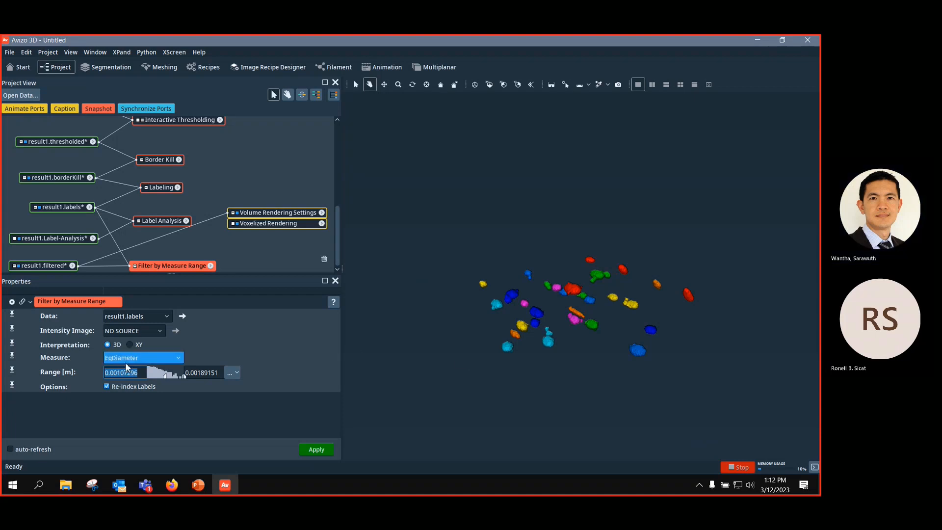
drag(164, 373, 158, 374)
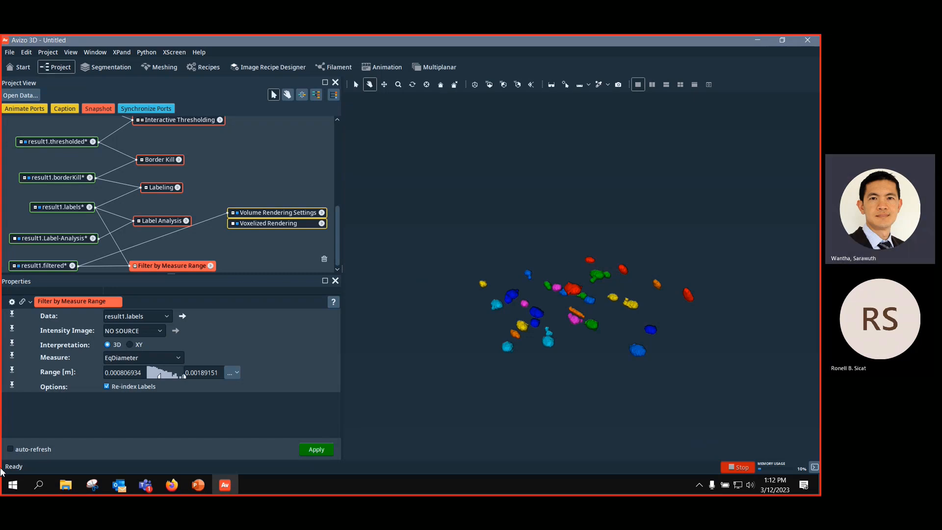
Step: Move the Volume Rendering Settings below result1.filtered and shift Filter by Measure Range slightly in the project graph
drag(269, 216, 199, 251)
drag(164, 161, 165, 160)
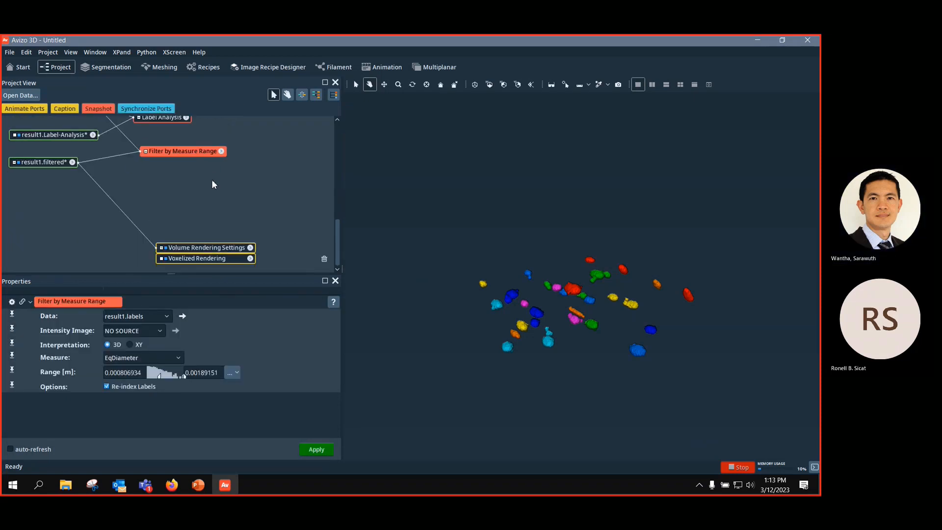
scroll(247, 186, up, 8)
drag(419, 386, 608, 364)
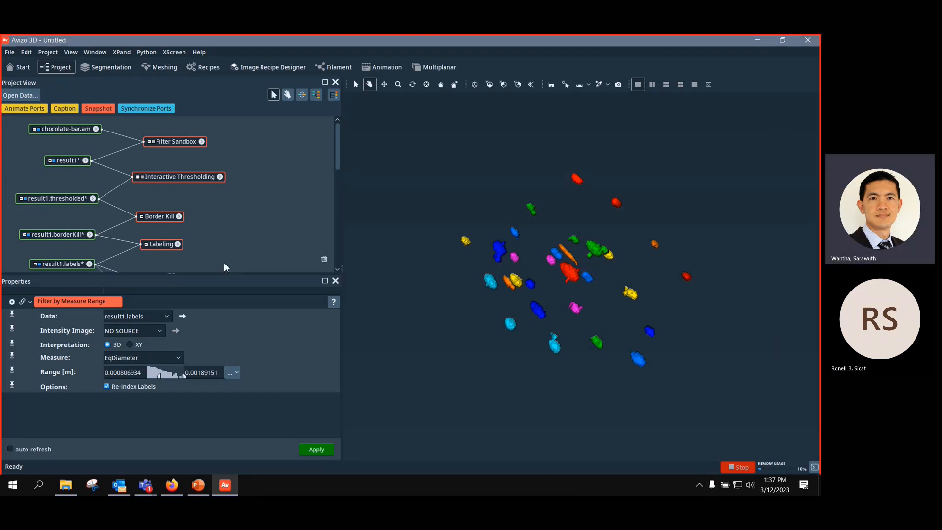
Step: Enlarge the project graph area and move the Volume Rendering Settings directly beneath Filter by Measure Range
scroll(219, 261, down, 2)
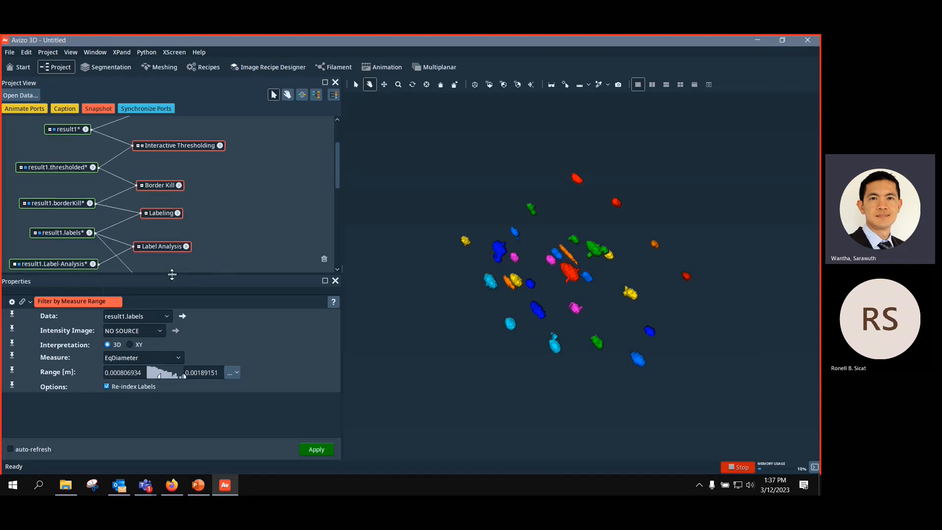
drag(171, 275, 172, 311)
scroll(228, 269, up, 4)
scroll(241, 265, down, 7)
scroll(241, 266, down, 3)
drag(219, 285, 213, 219)
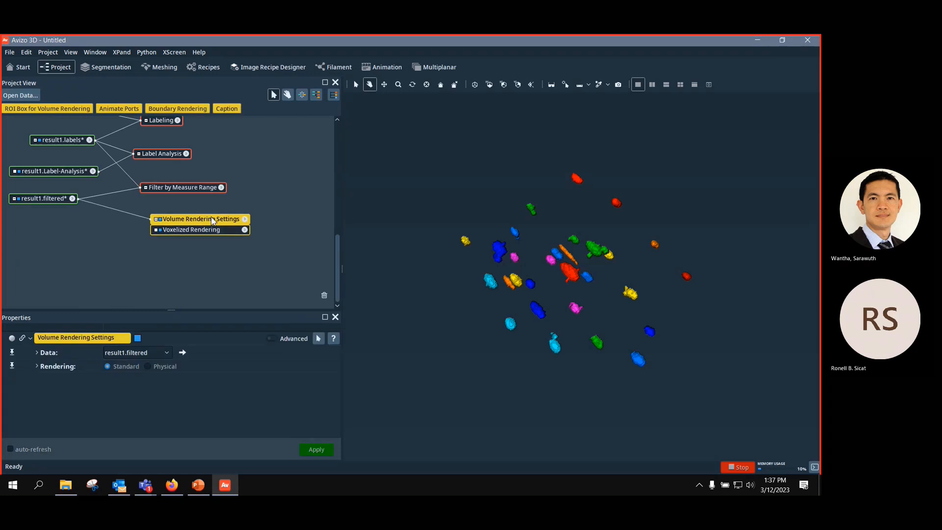
scroll(255, 220, up, 1)
scroll(270, 223, up, 7)
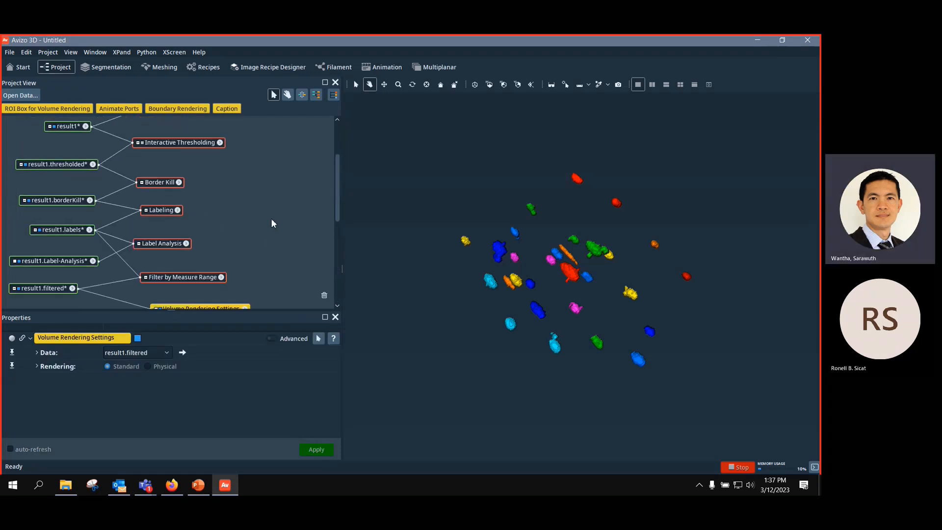
Step: Try saving the project with the Minimize project computation policy and the Avizo Project and data files [pack & go] type, and cancel the save
click(10, 53)
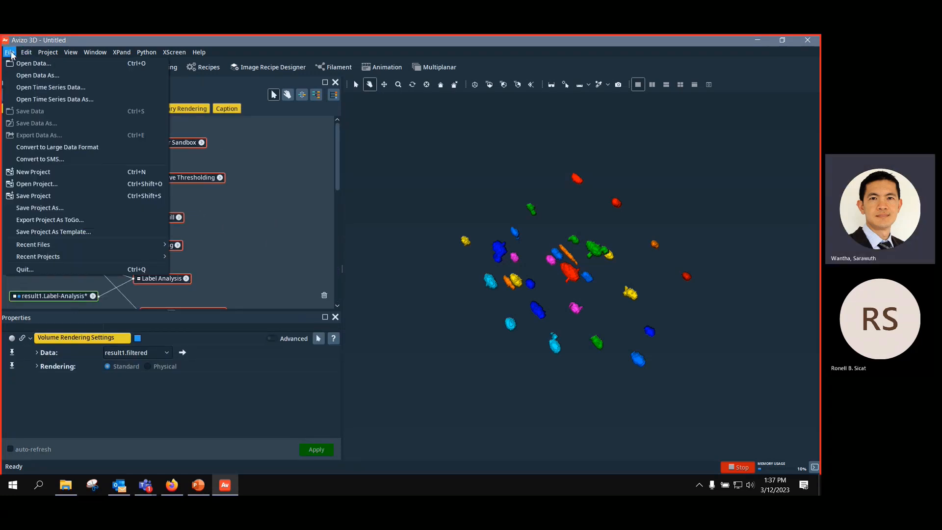
click(69, 198)
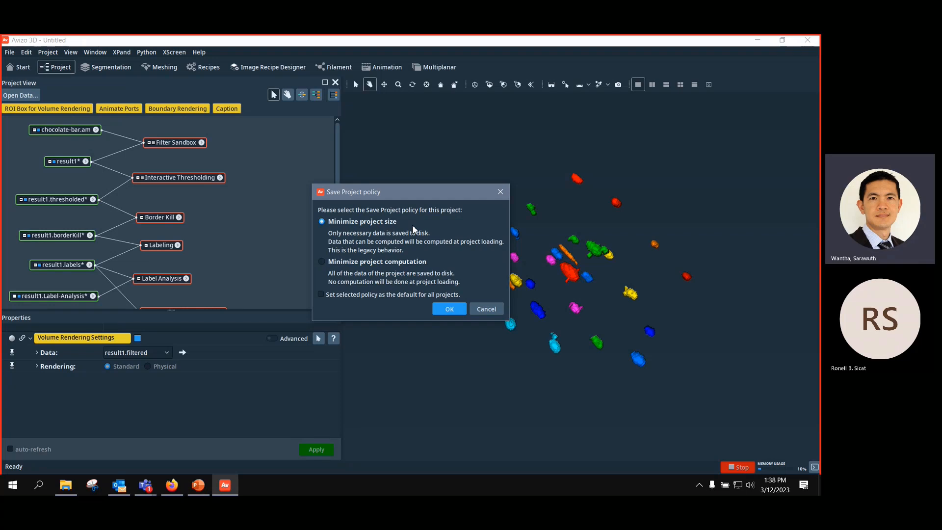
click(322, 262)
click(449, 315)
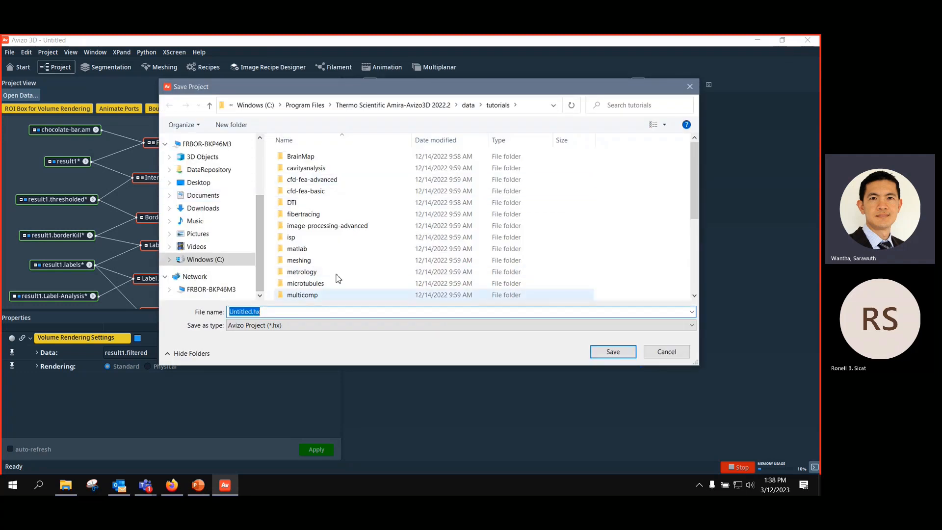
scroll(416, 266, down, 3)
scroll(416, 266, down, 2)
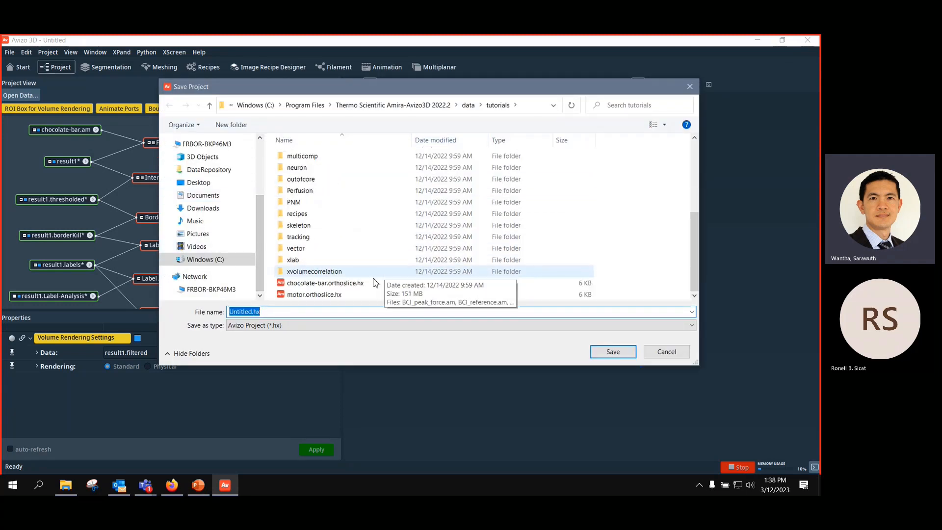
click(309, 326)
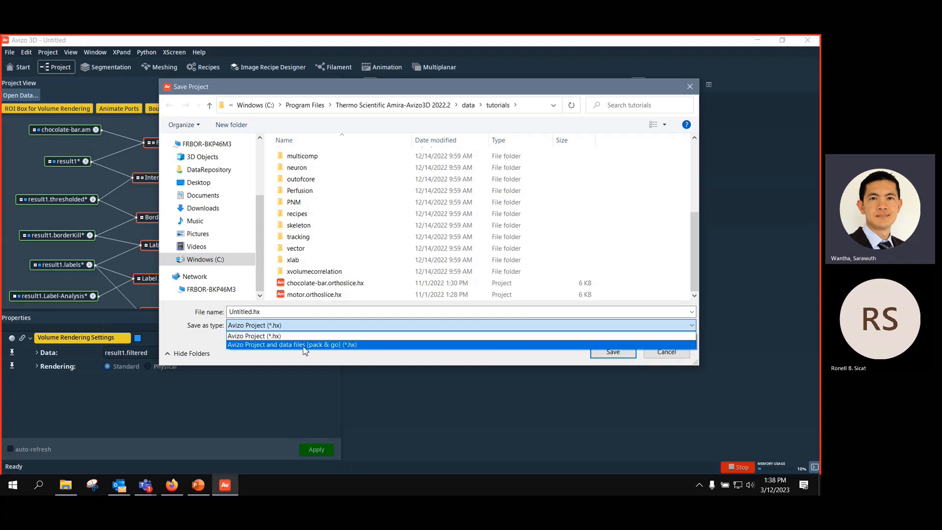
click(336, 347)
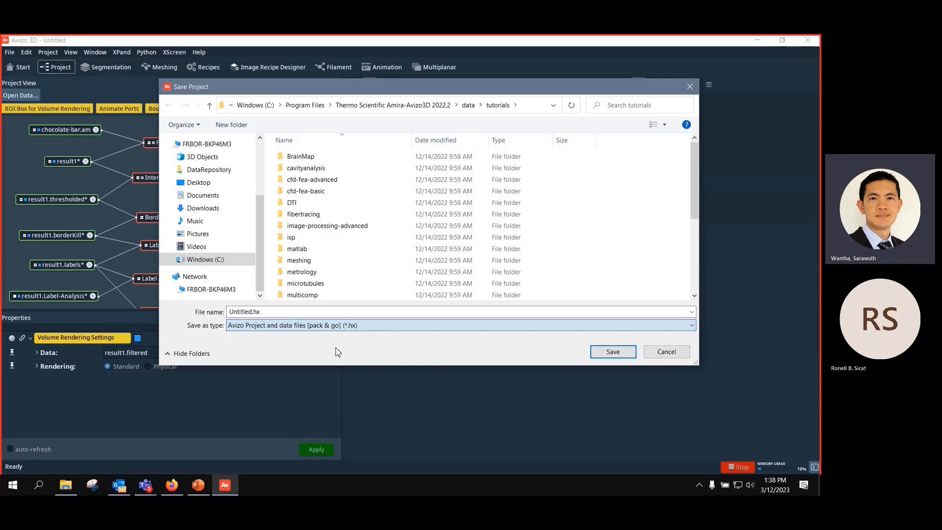
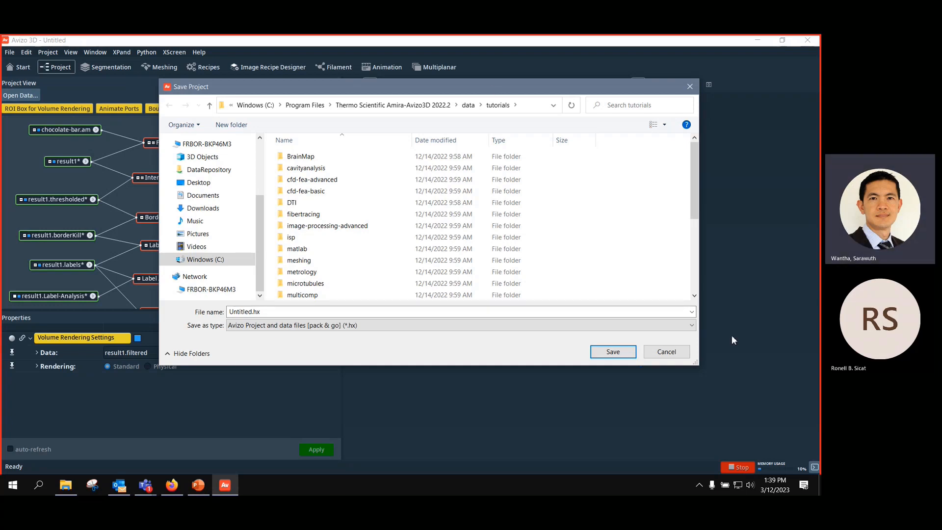
click(685, 357)
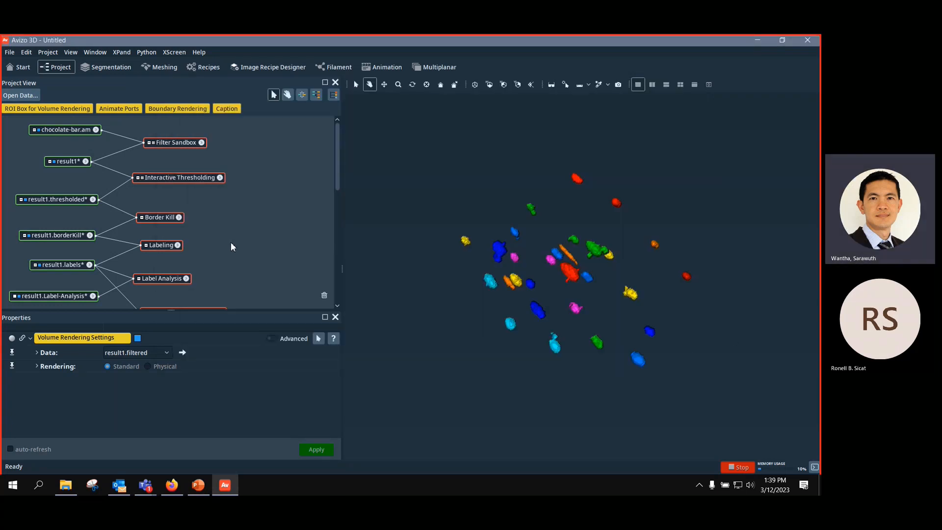
Step: Enlarge the project graph area downward so the whole workflow fits, from chocolate-bar.am to the Volume Rendering Settings
scroll(230, 242, down, 3)
scroll(231, 243, up, 3)
scroll(232, 246, down, 2)
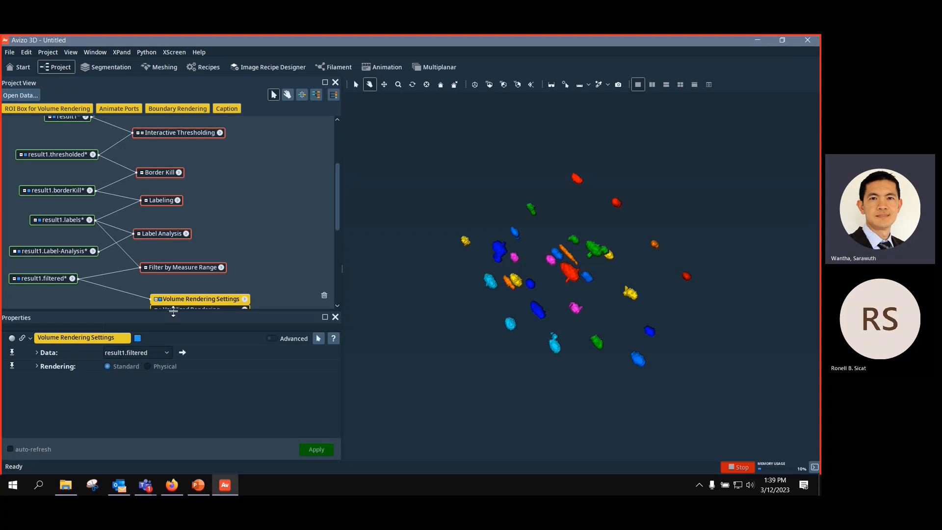
scroll(236, 240, up, 2)
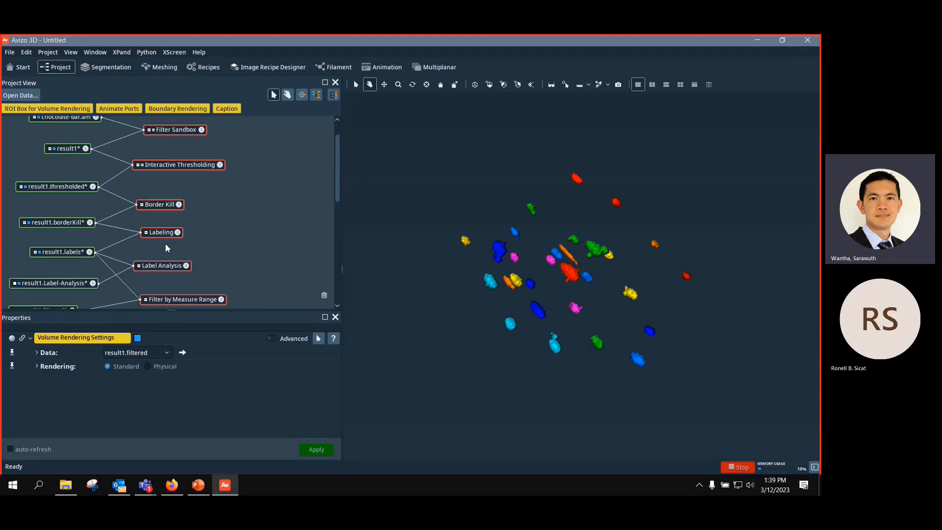
scroll(166, 246, down, 3)
drag(174, 312, 160, 370)
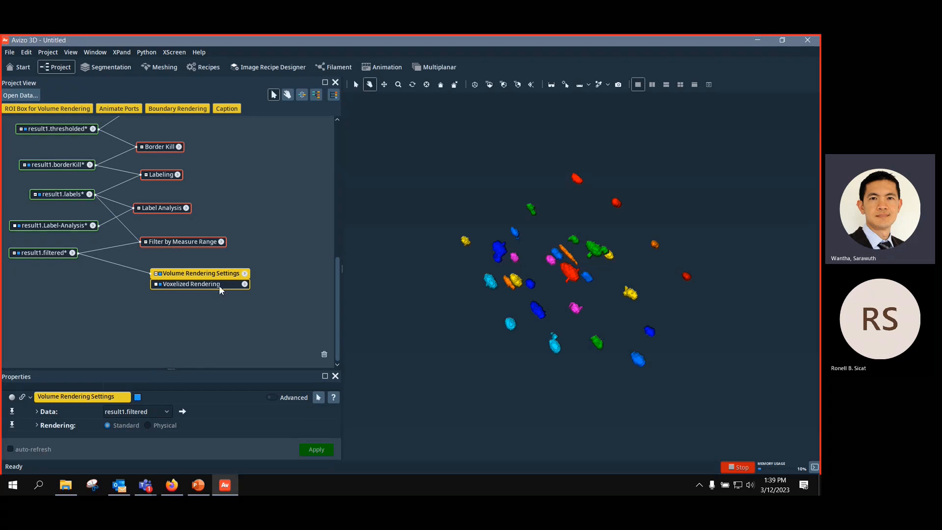
Step: Space the data objects from result1 through result1.filtered more evenly in a column of the project graph
scroll(219, 285, up, 4)
drag(72, 163, 74, 160)
drag(79, 199, 78, 191)
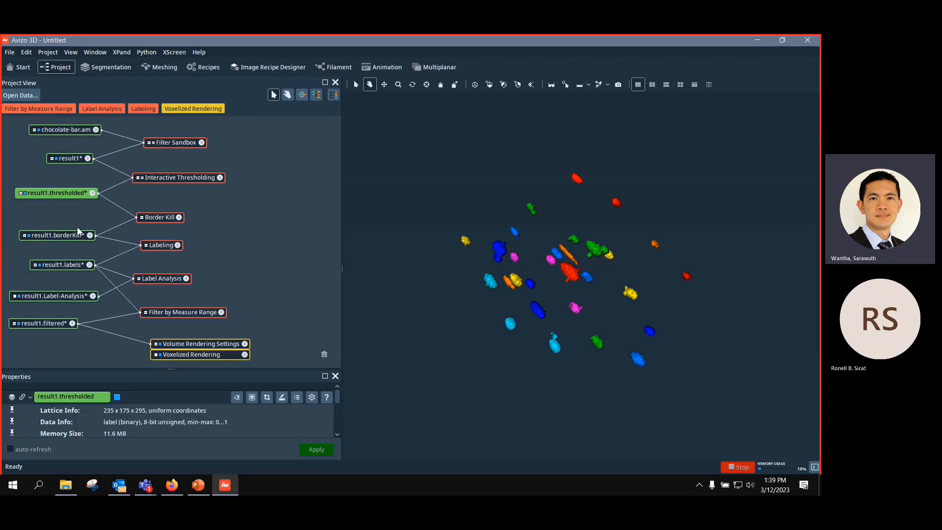
drag(77, 234, 81, 222)
drag(72, 263, 72, 257)
drag(70, 294, 79, 284)
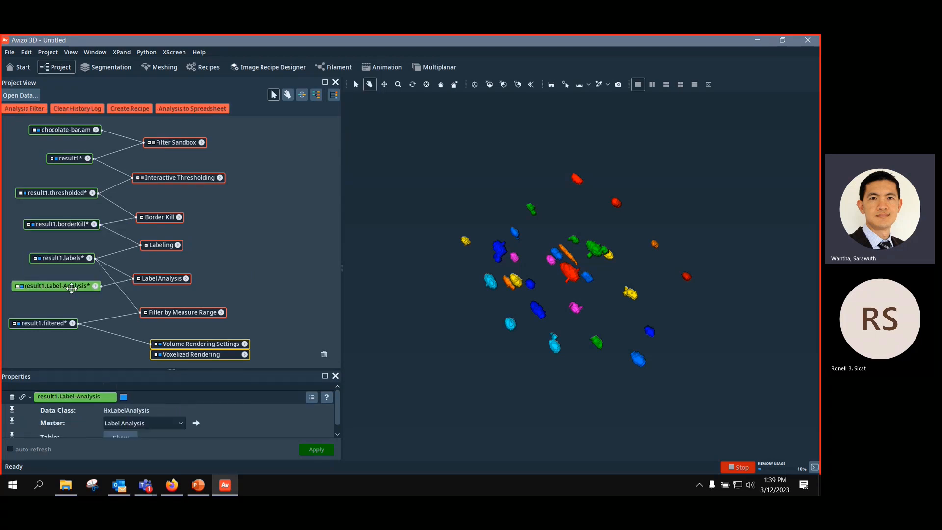
drag(57, 325, 68, 318)
Step: Delete the Volume Rendering Settings and its Voxelized Rendering from the project
click(173, 337)
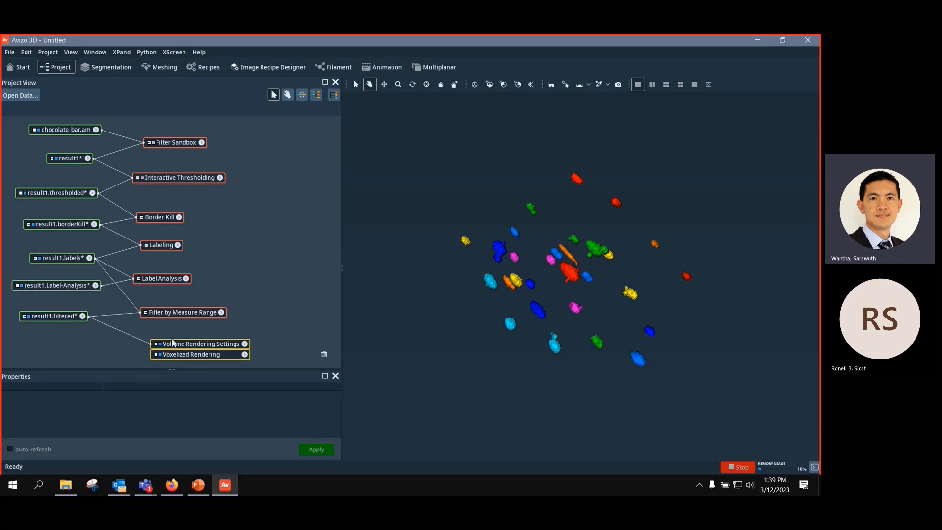
click(182, 346)
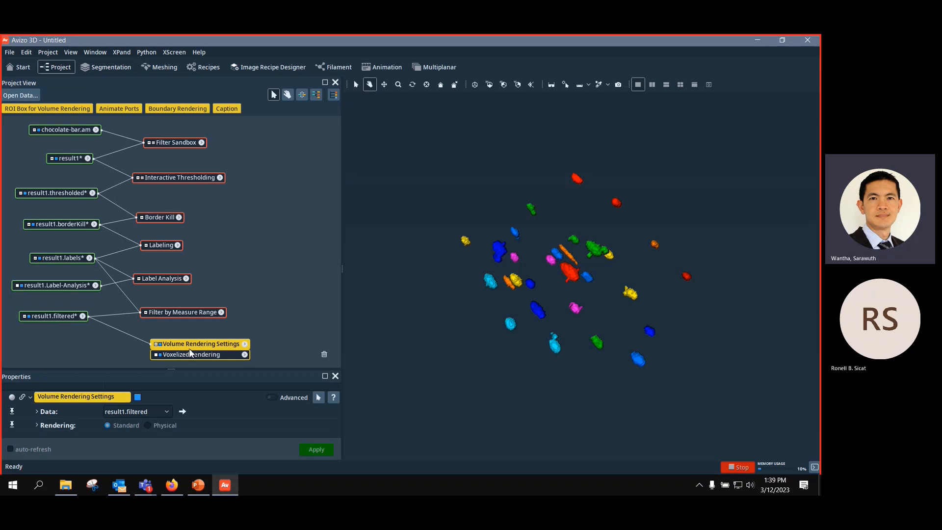
key(Delete)
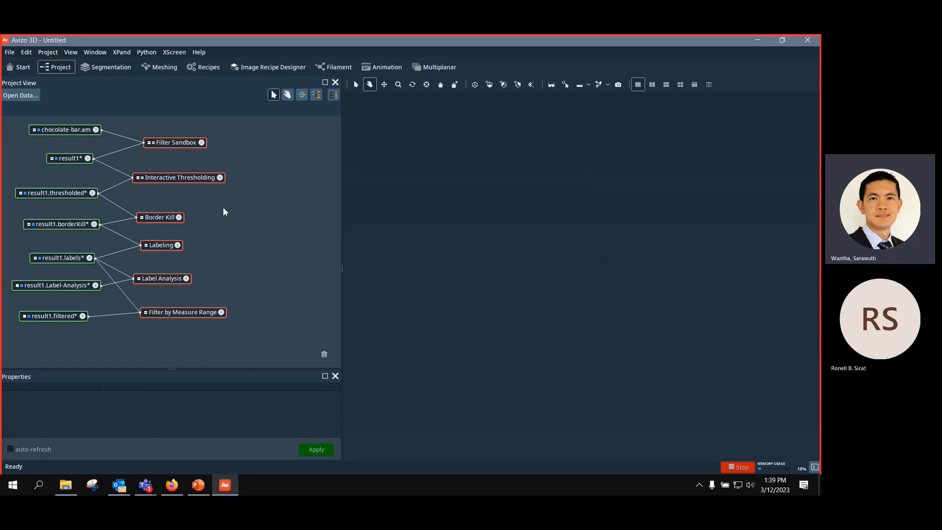
Step: Align the Filter Sandbox, Interactive Thresholding, Border Kill, Labeling and Label Analysis modules in a tidier column of the project graph
drag(165, 181, 176, 180)
drag(158, 220, 180, 215)
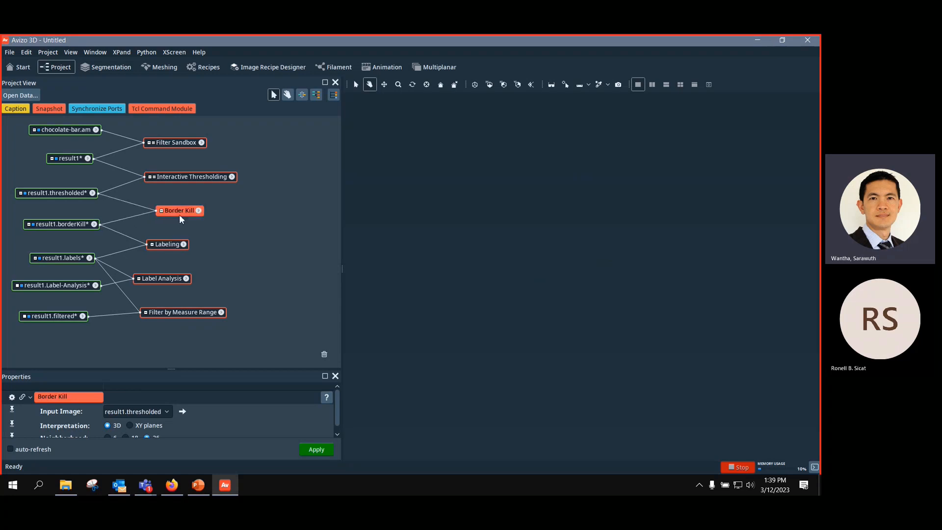
drag(170, 142, 182, 142)
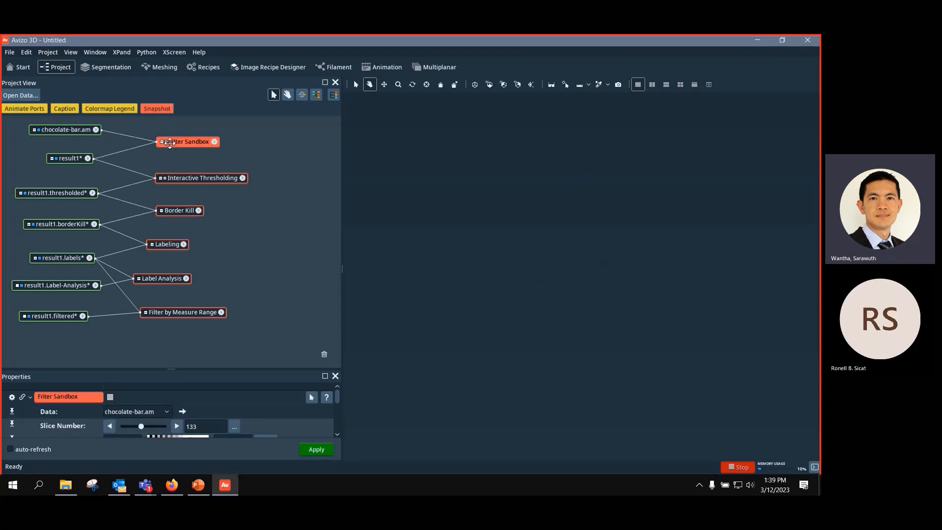
drag(162, 278, 176, 280)
click(178, 314)
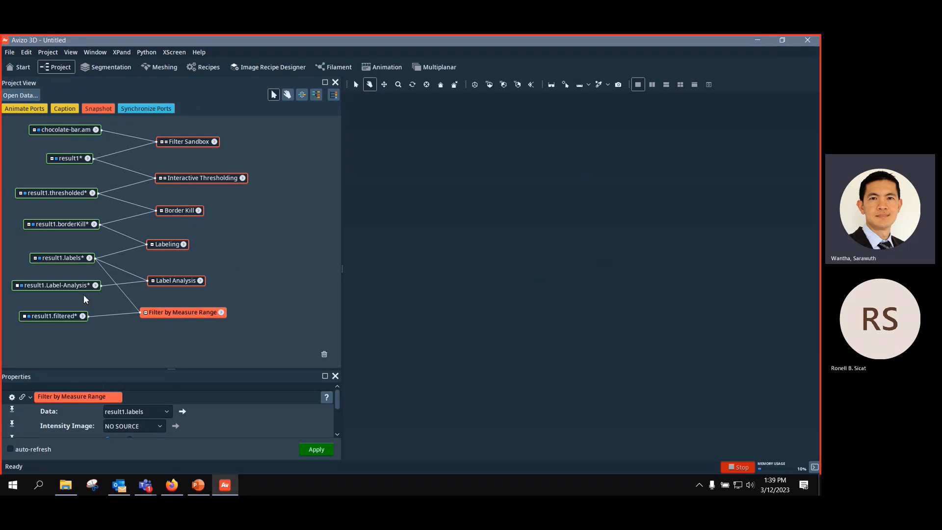
click(71, 261)
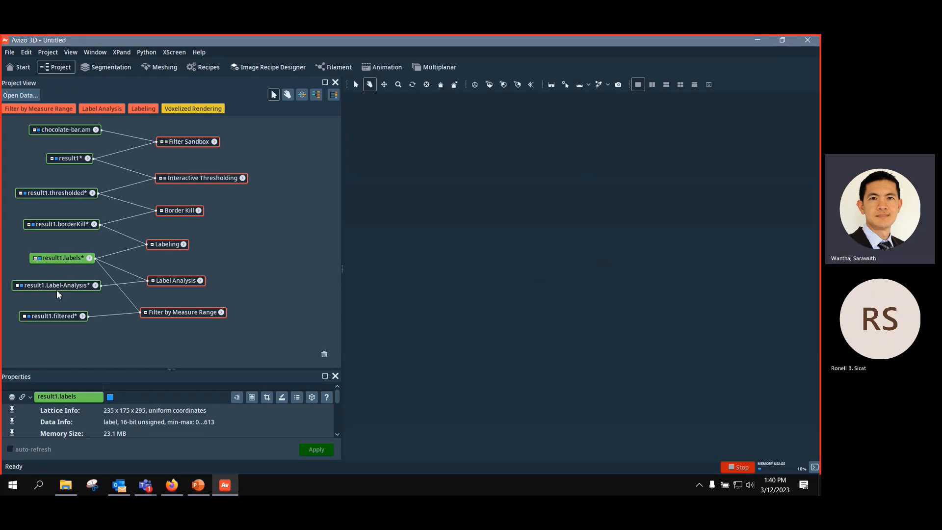
key(ctrl)
ctrl+click(62, 289)
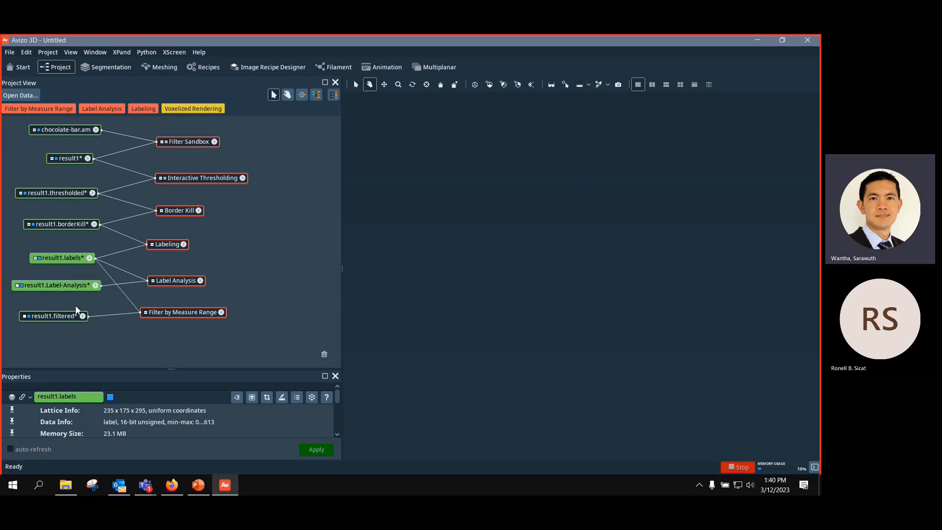
ctrl+click(47, 319)
click(273, 296)
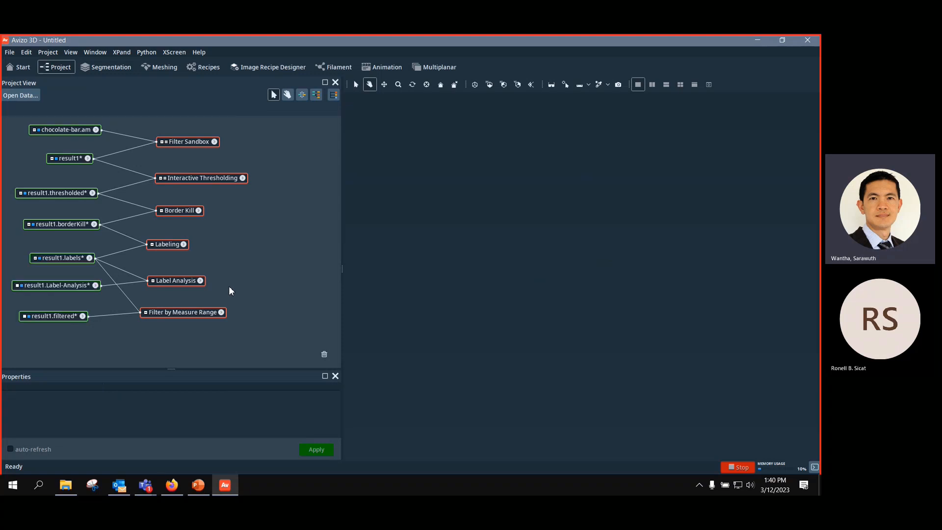
drag(3, 246, 125, 343)
click(59, 258)
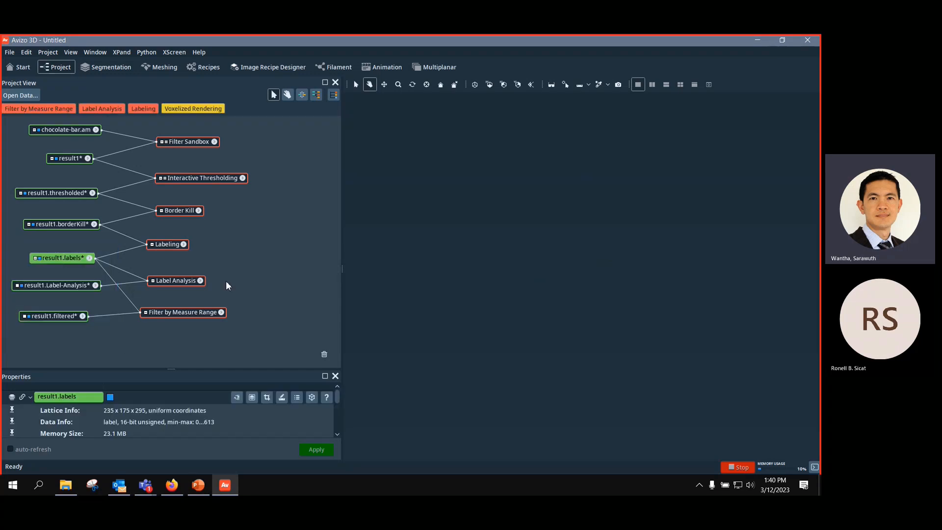
click(290, 284)
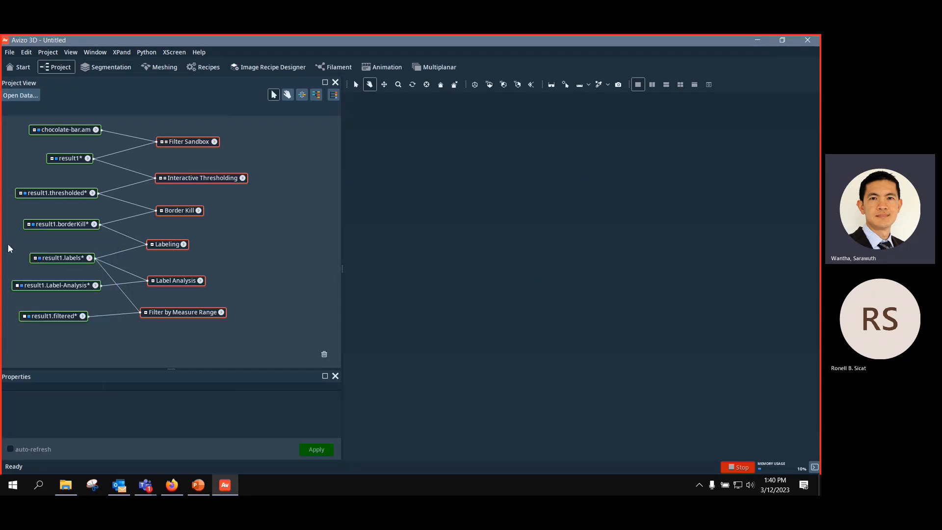
Step: Select result1.labels, result1.Label-Analysis and result1.filtered together and create a recipe from them with Create Recipe
drag(6, 247, 117, 346)
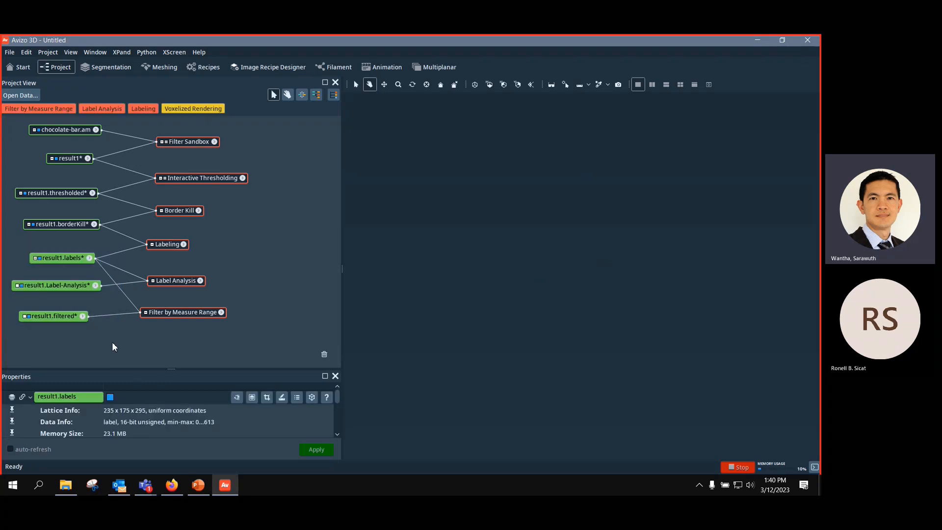
right_click(71, 257)
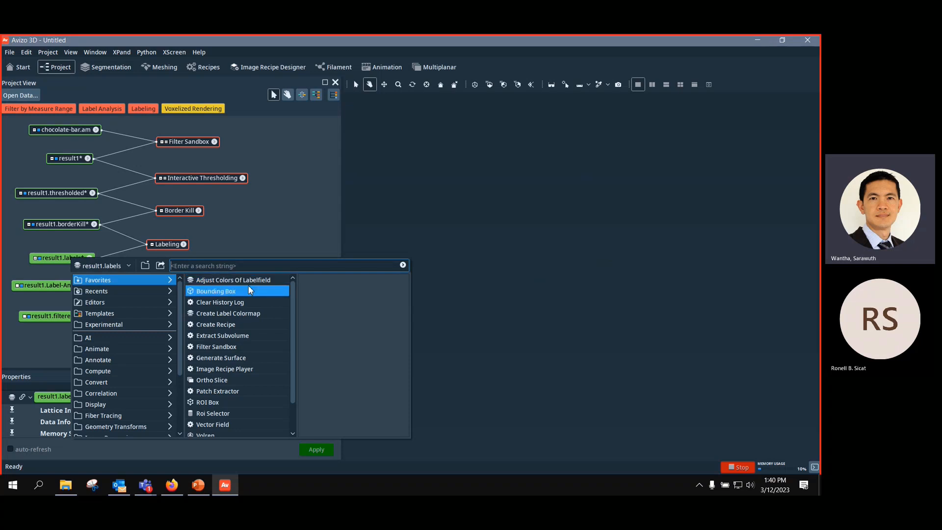
click(248, 328)
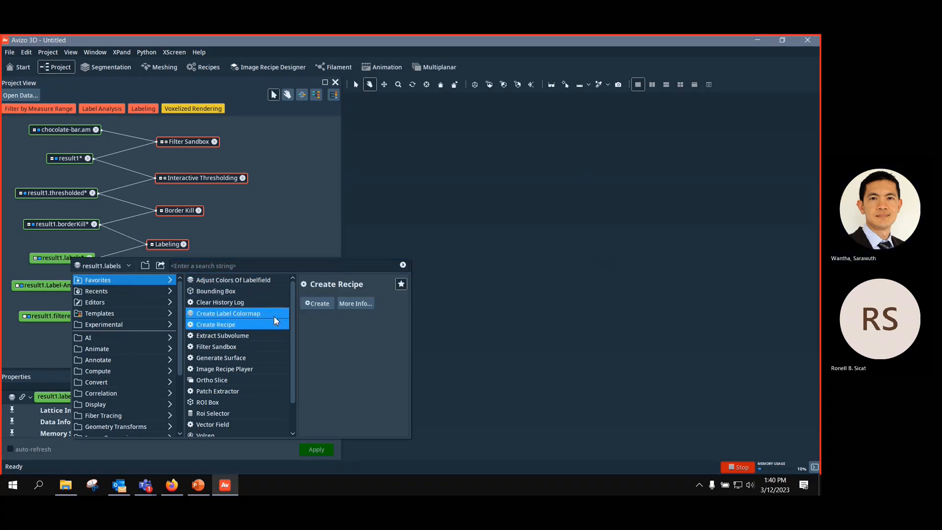
click(325, 305)
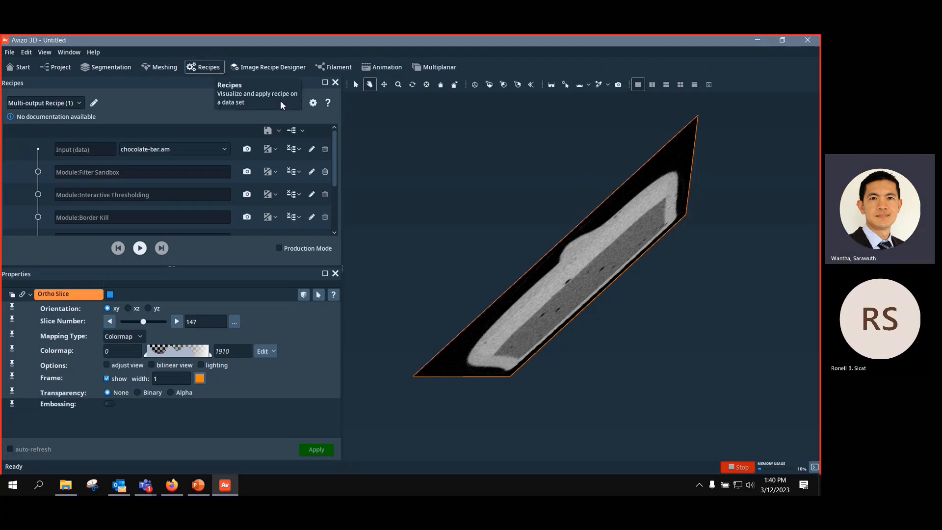
Step: Review the recipe's modules and save the recipe to the Desktop as Multi-output Recipe (1).hxrecipe
mouse_move(334, 150)
mouse_down()
mouse_move(334, 202)
mouse_move(327, 144)
mouse_move(325, 201)
mouse_move(328, 150)
mouse_up()
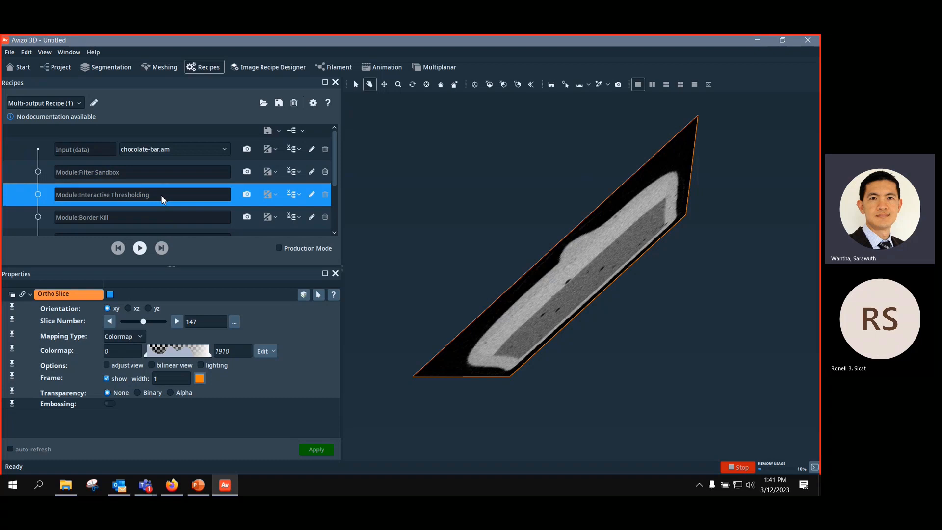
scroll(163, 199, down, 1)
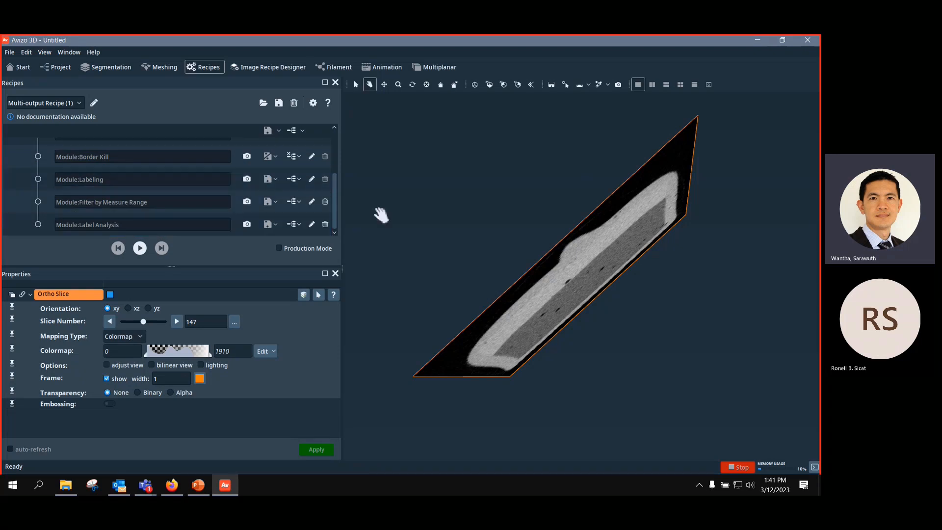
drag(332, 204, 328, 149)
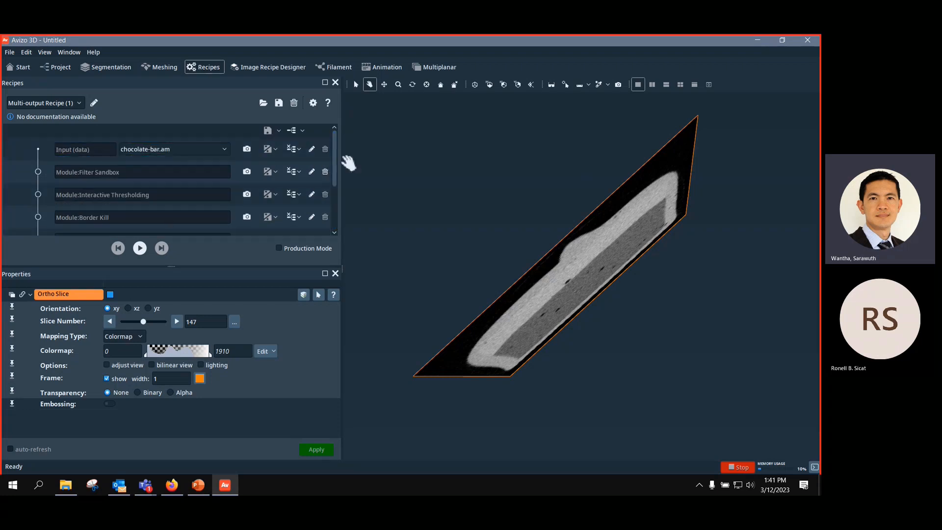
click(279, 103)
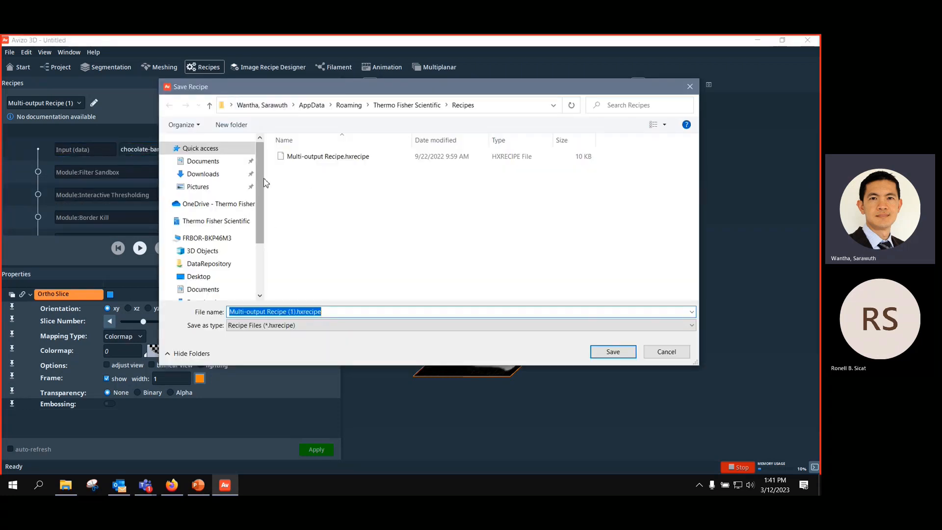
scroll(231, 162, down, 3)
click(201, 183)
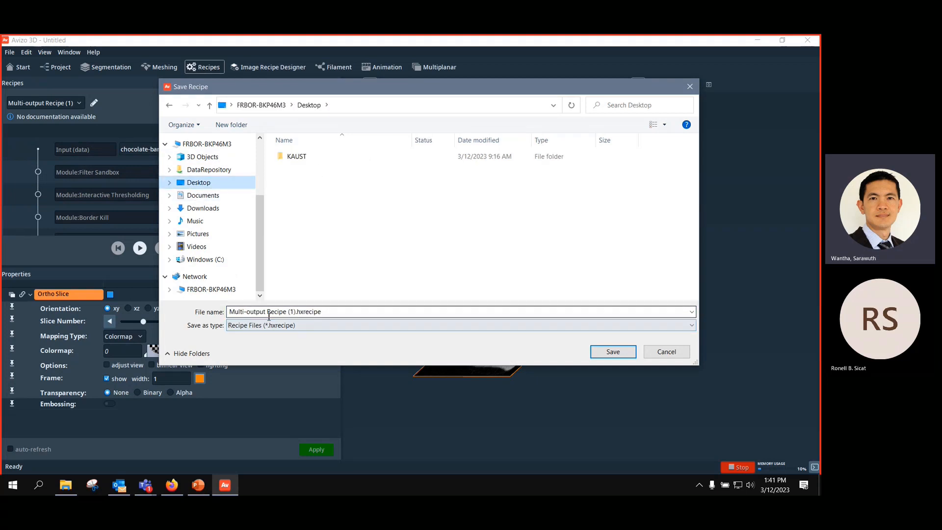
click(611, 351)
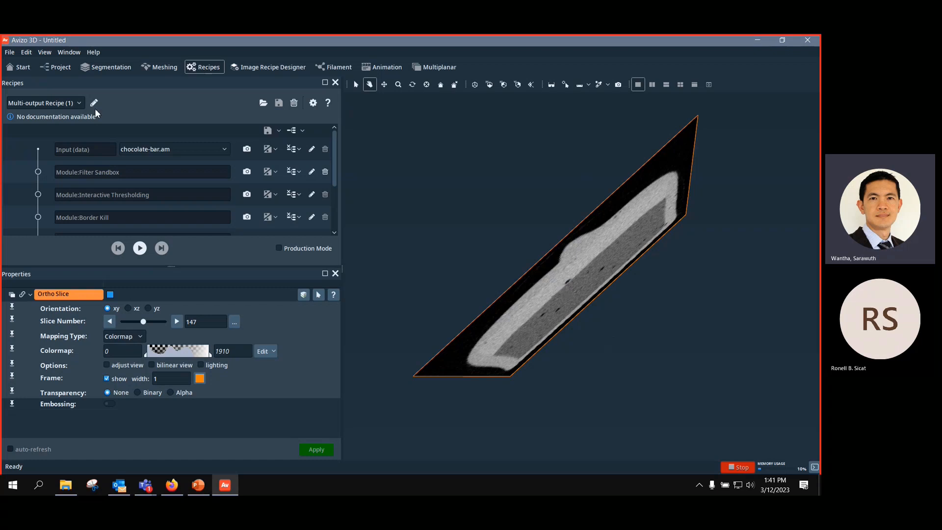
Step: Return to the project workspace and start a new empty project, discarding the current project and its unsaved data objects
click(65, 69)
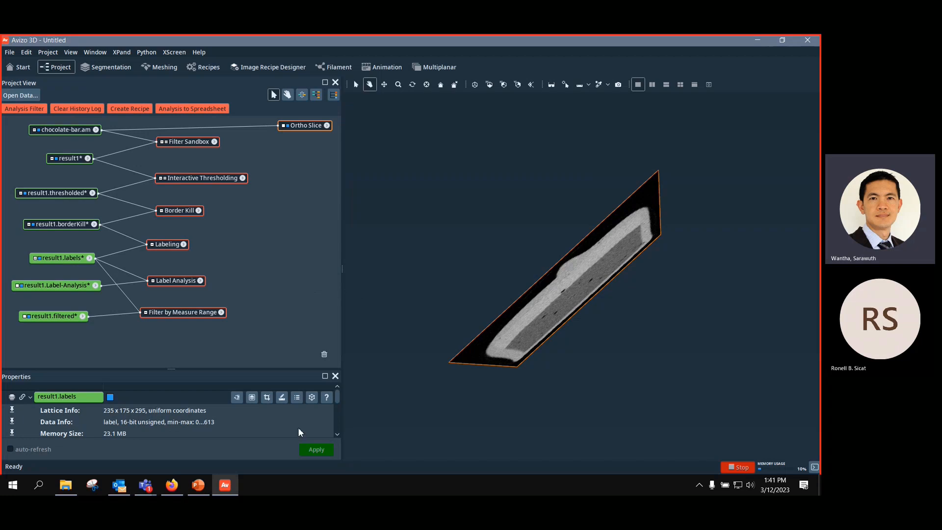
click(265, 335)
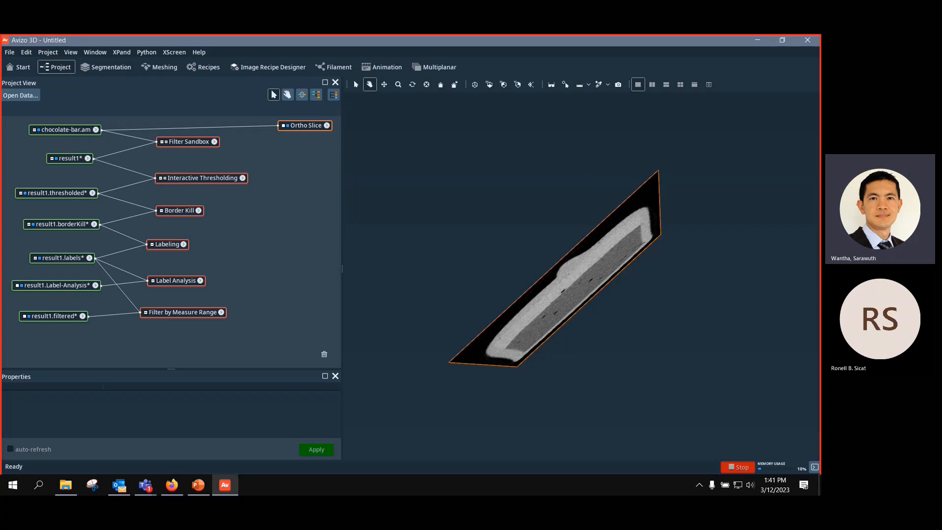
key(ctrl+n)
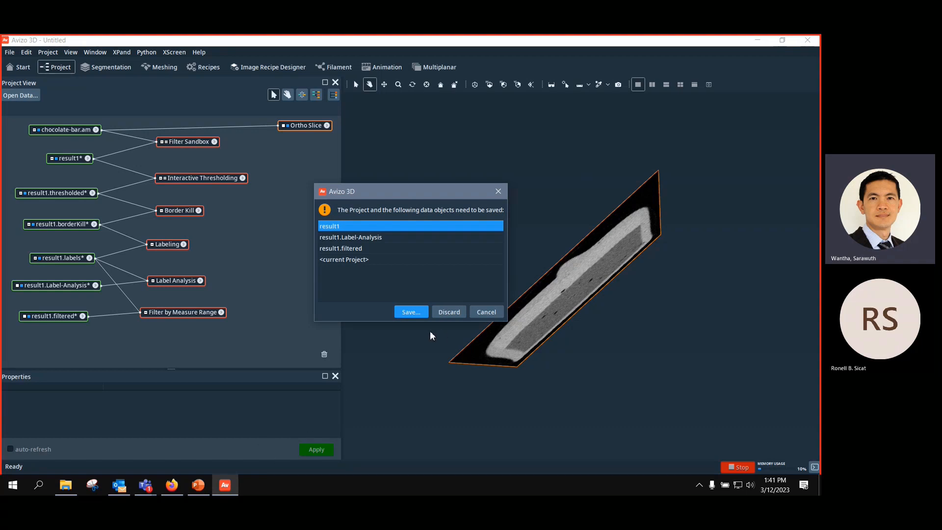
click(451, 314)
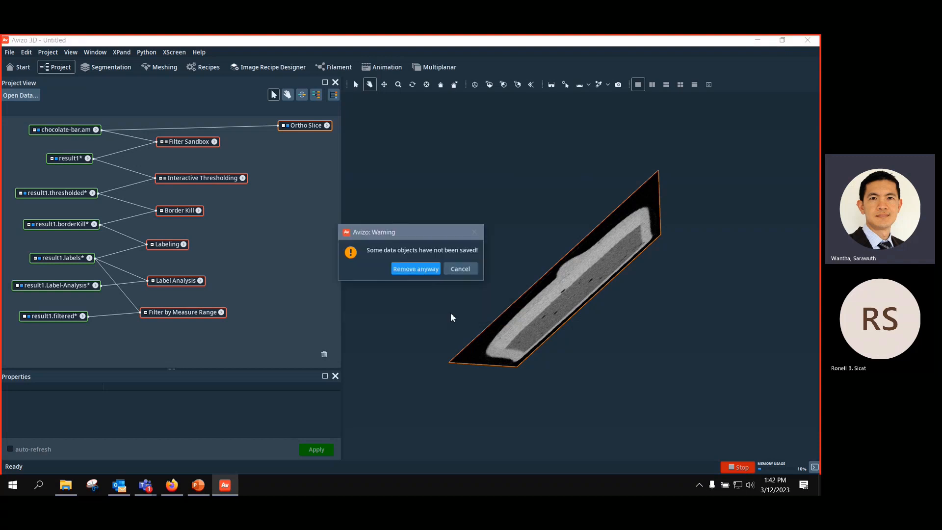
click(436, 272)
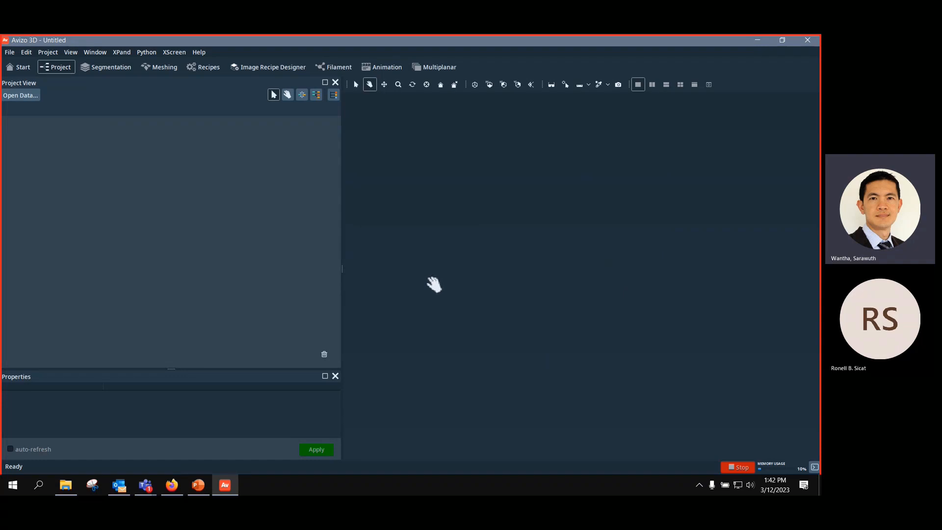
click(9, 52)
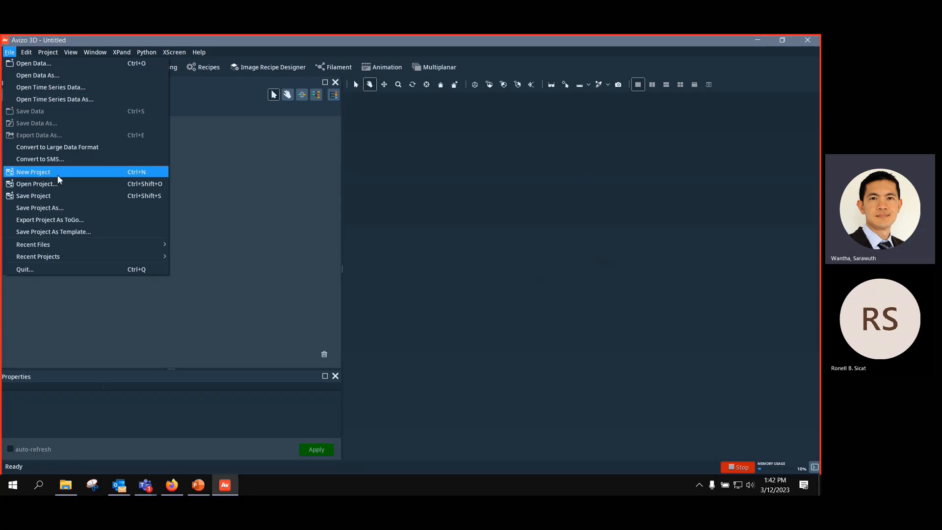
click(144, 176)
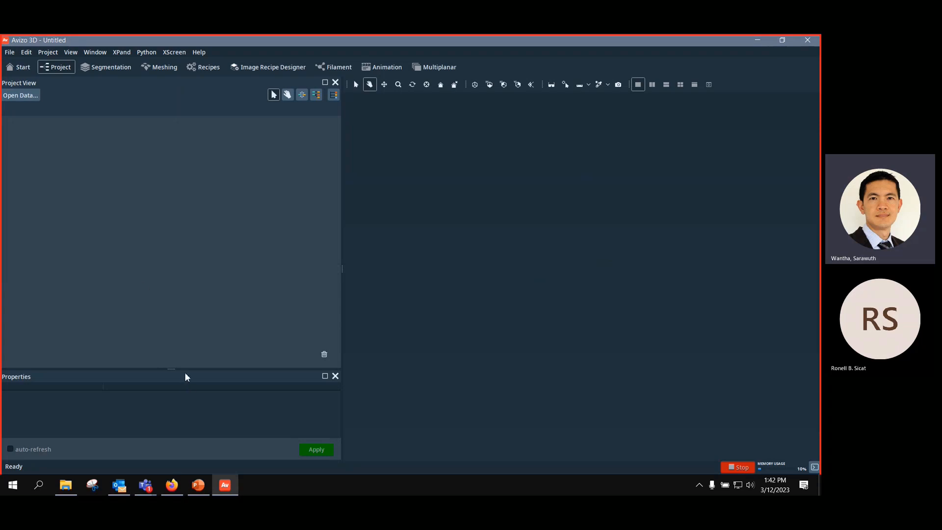
Step: Enlarge the Properties area and load chocolate-bar.am from the recent data into the empty project
drag(172, 371, 173, 329)
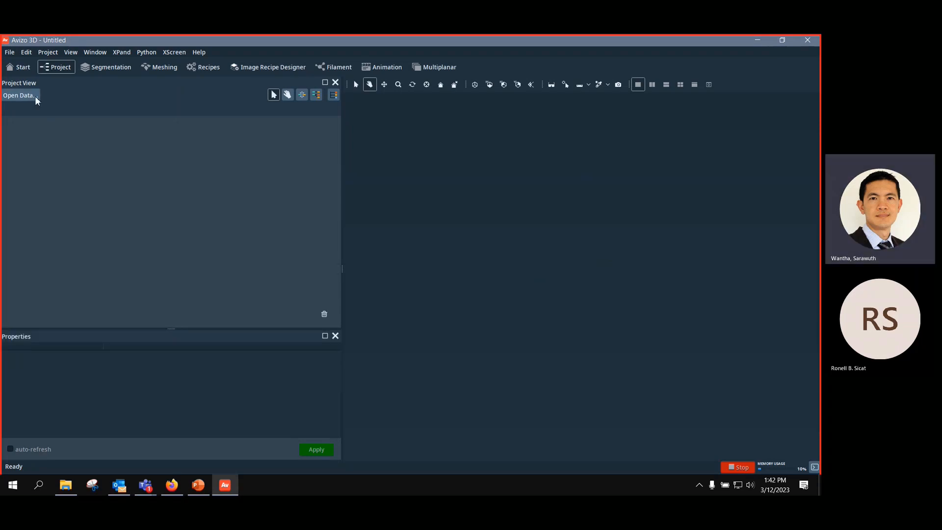
click(25, 68)
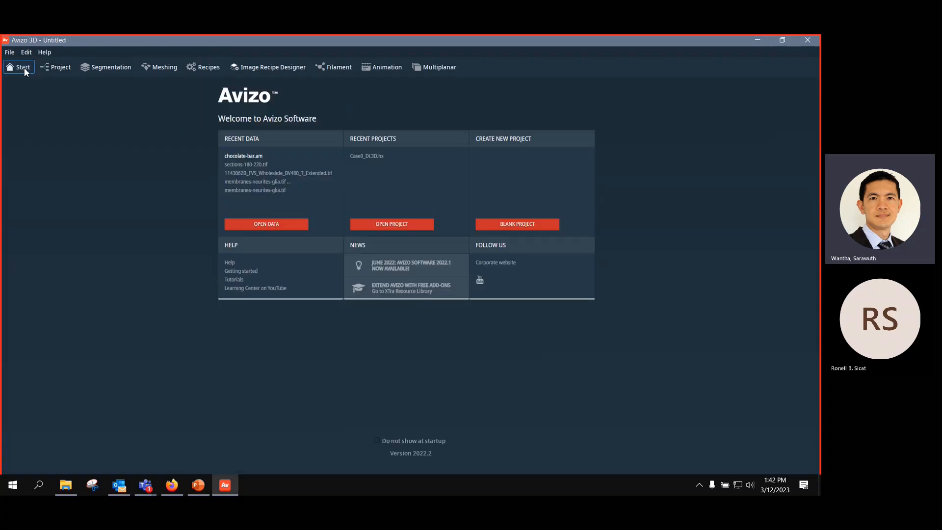
click(254, 156)
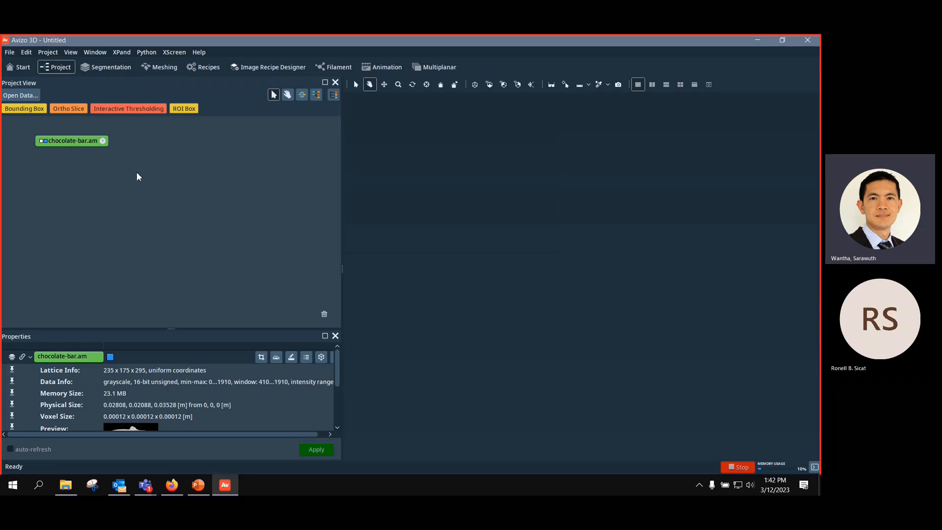
click(172, 165)
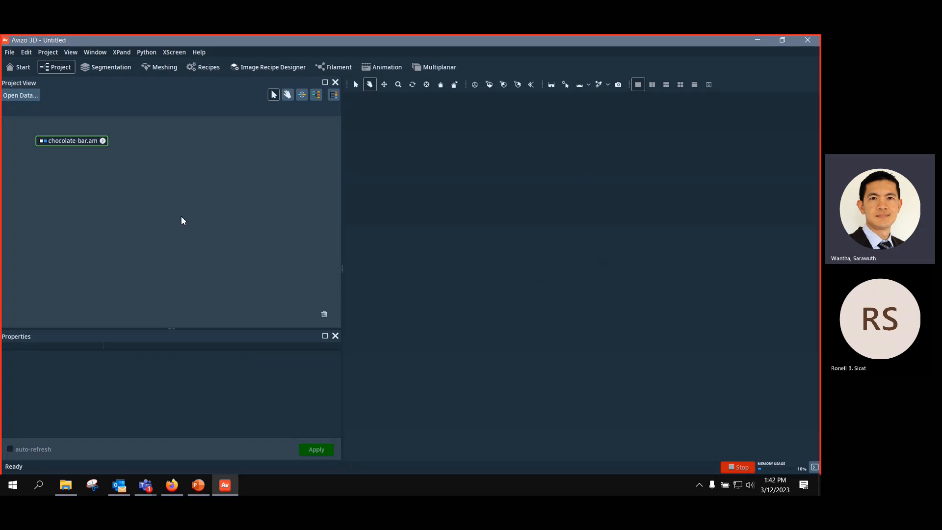
Step: Create a Recipe Player object in the project and place it beside chocolate-bar.am
right_click(222, 195)
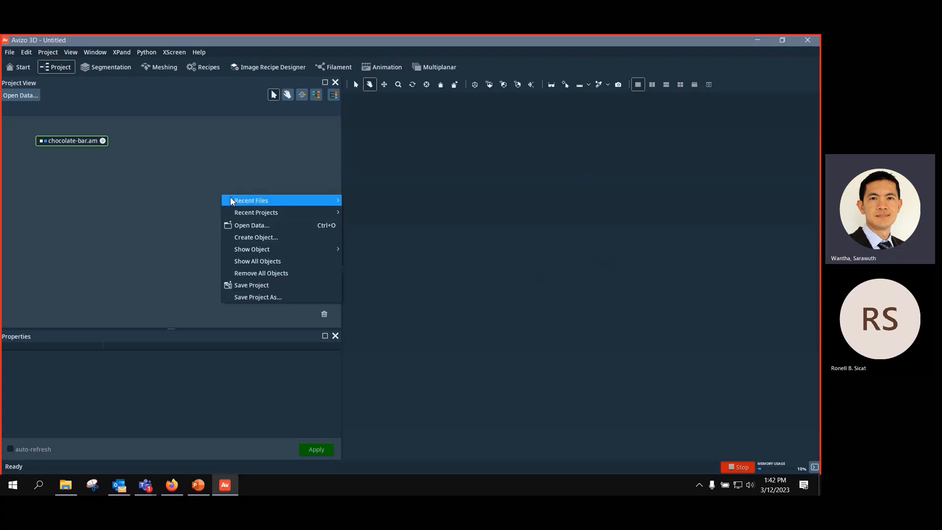
click(172, 211)
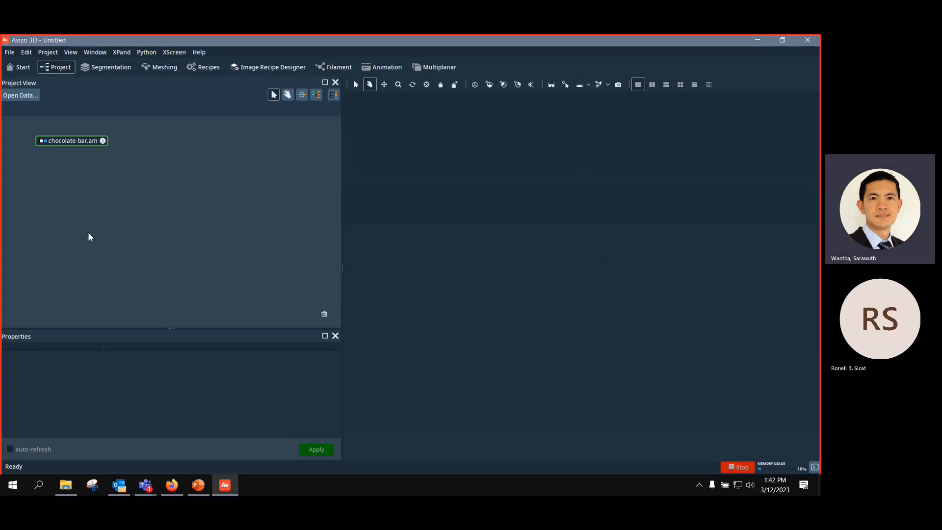
right_click(155, 231)
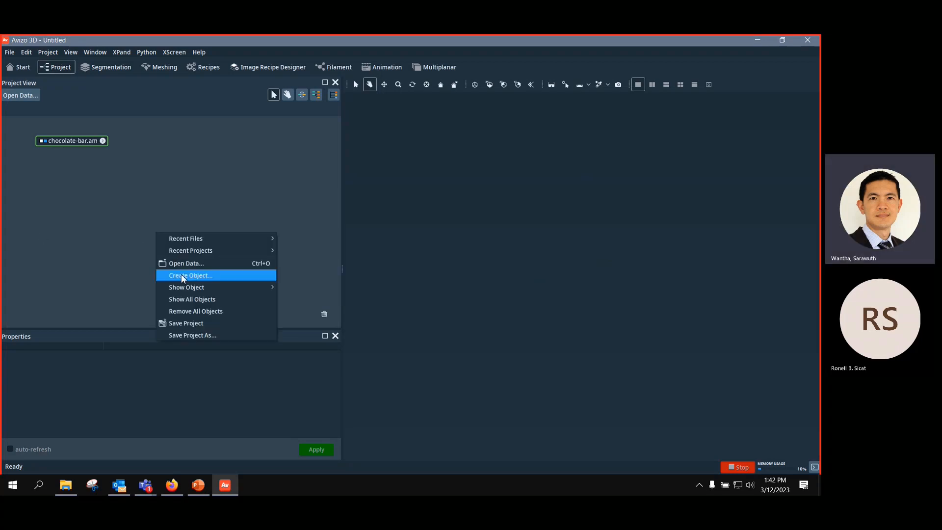
click(195, 279)
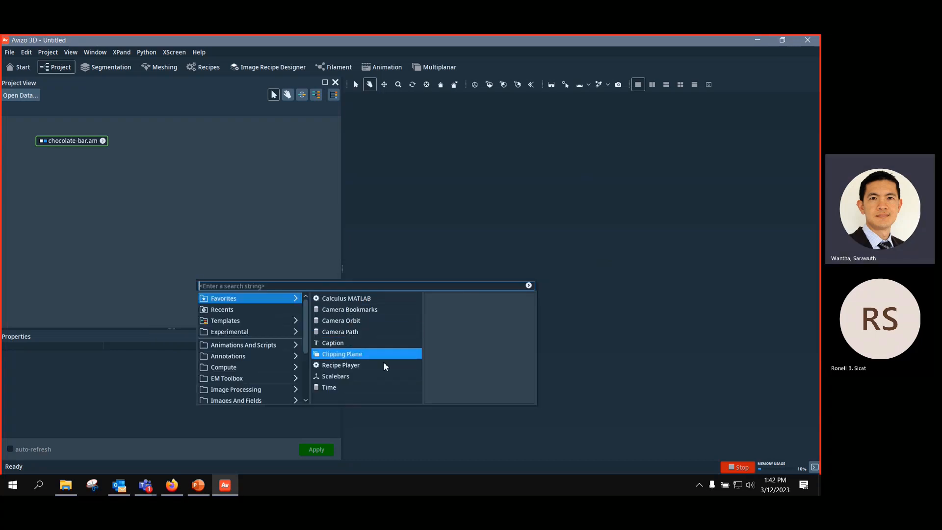
key(Down)
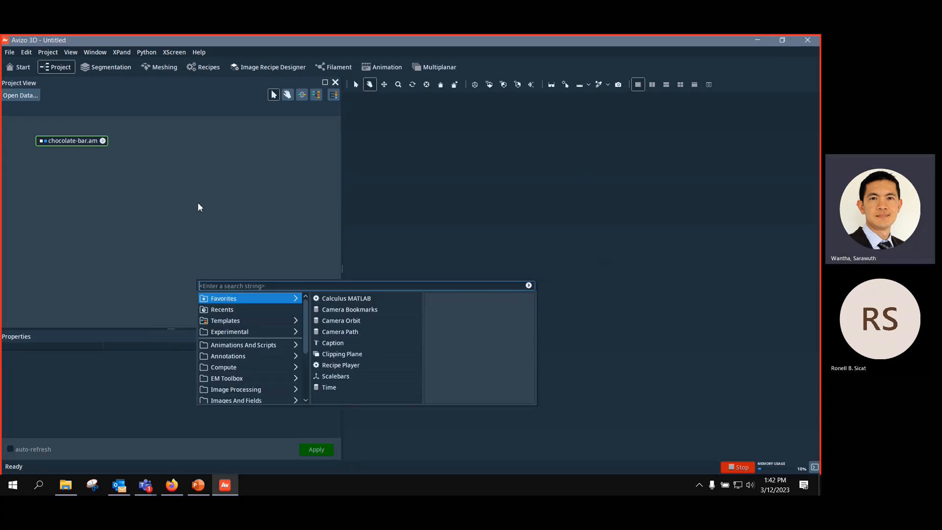
right_click(198, 202)
click(283, 249)
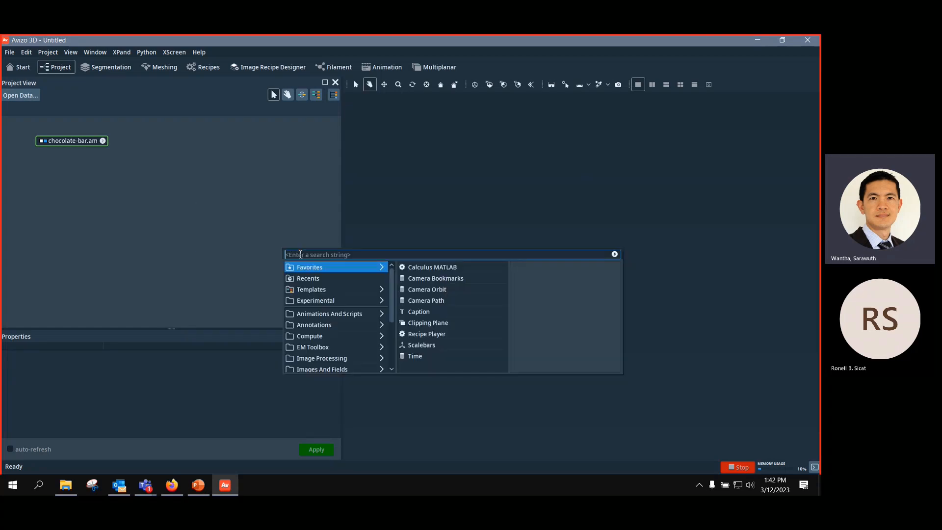
click(445, 337)
click(534, 331)
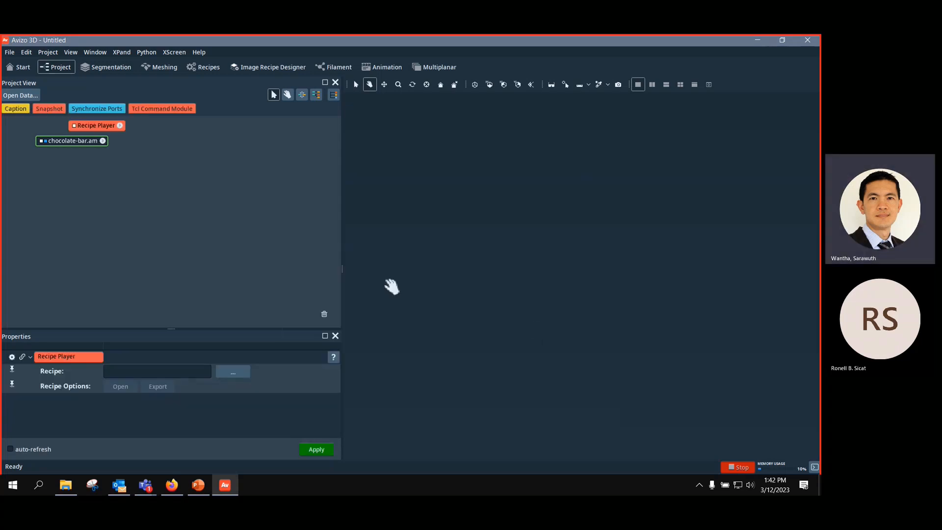
drag(110, 129, 172, 146)
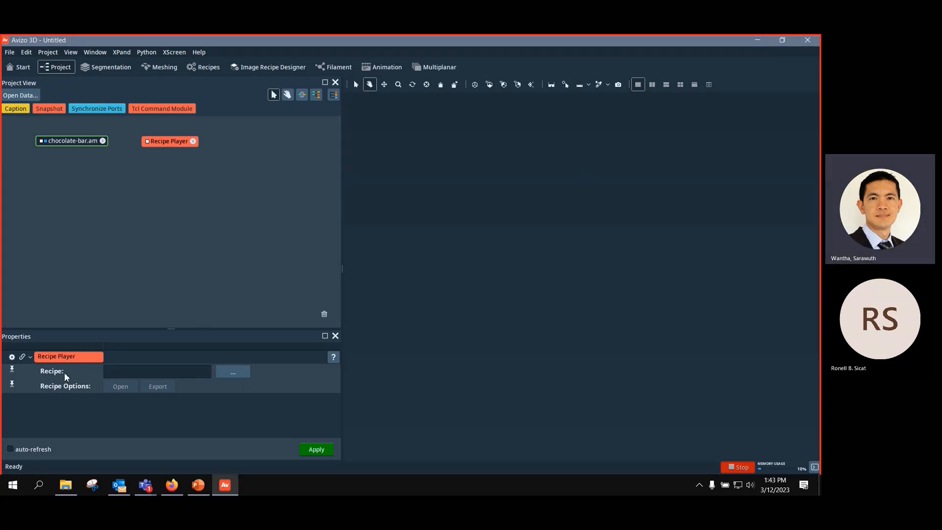
Step: Load Multi-output Recipe (1).hxrecipe from the Desktop into the Recipe Player
click(239, 374)
drag(175, 329, 176, 308)
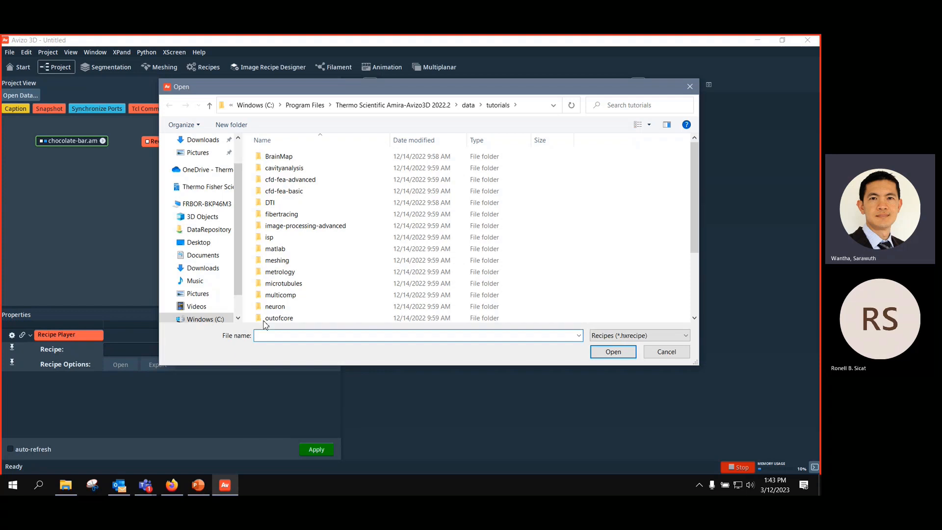
scroll(313, 241, down, 3)
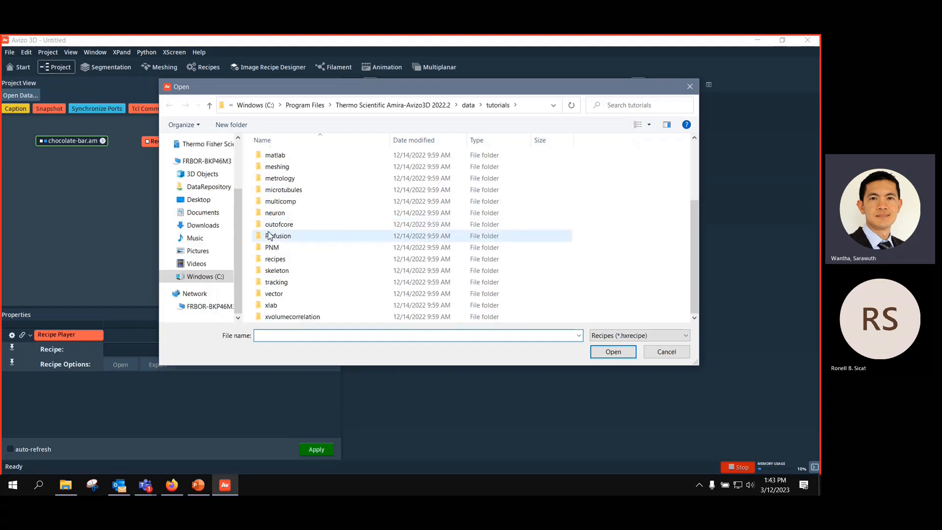
click(199, 200)
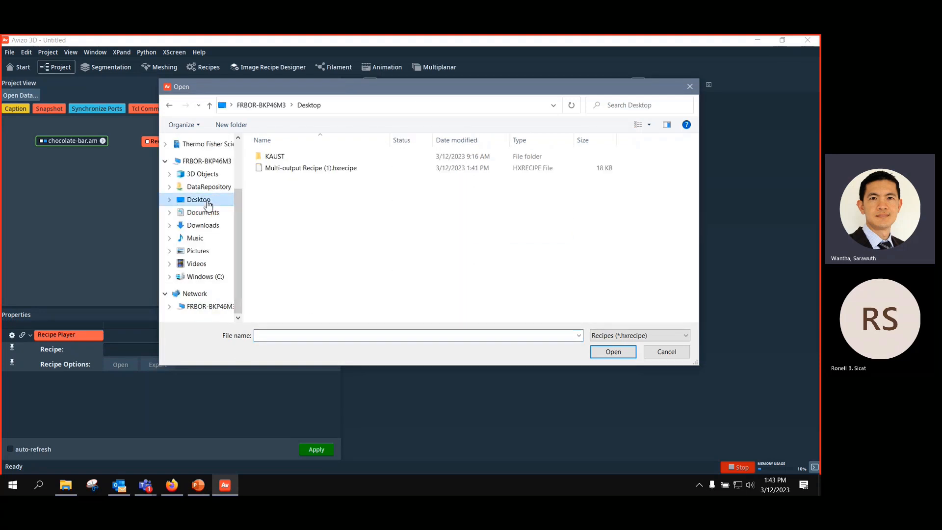
double_click(330, 169)
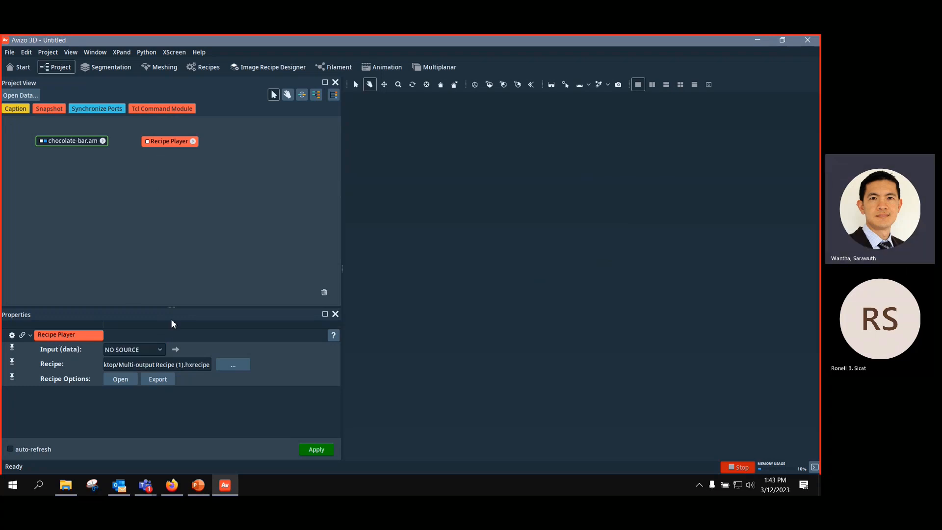
Step: Set chocolate-bar.am as the Recipe Player's input data and run the recipe
click(146, 141)
click(167, 162)
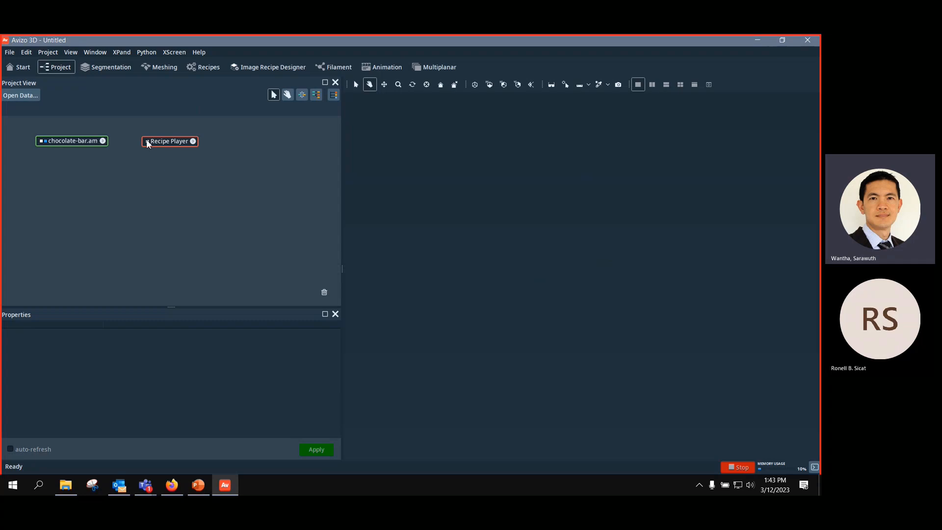
click(147, 141)
click(156, 155)
click(82, 142)
click(152, 140)
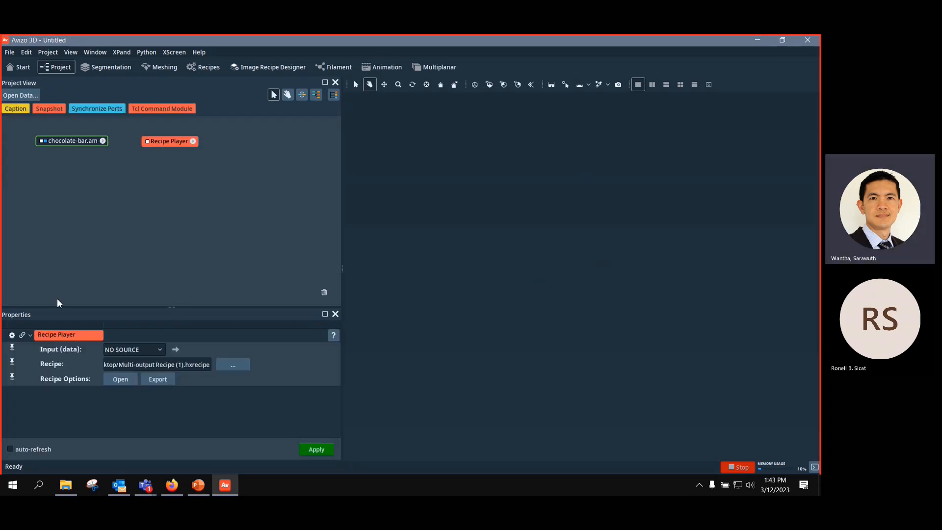
click(128, 349)
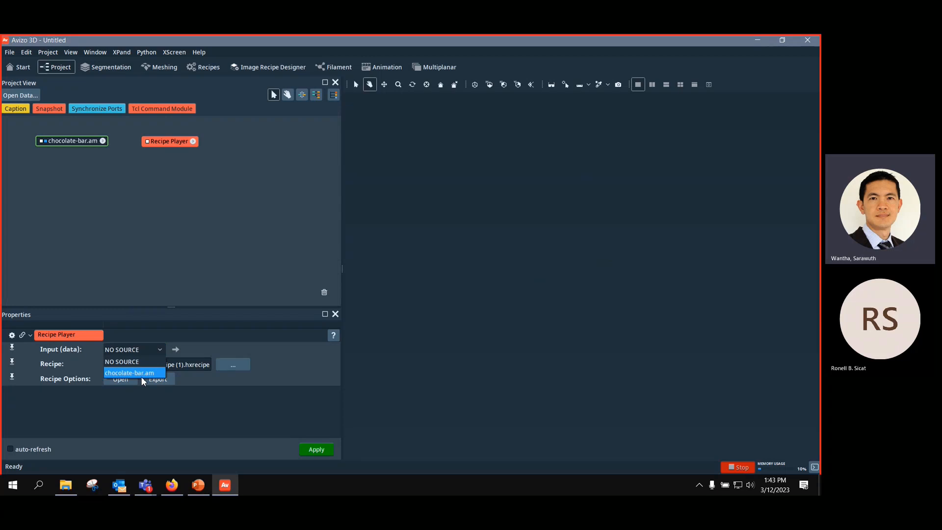
click(141, 375)
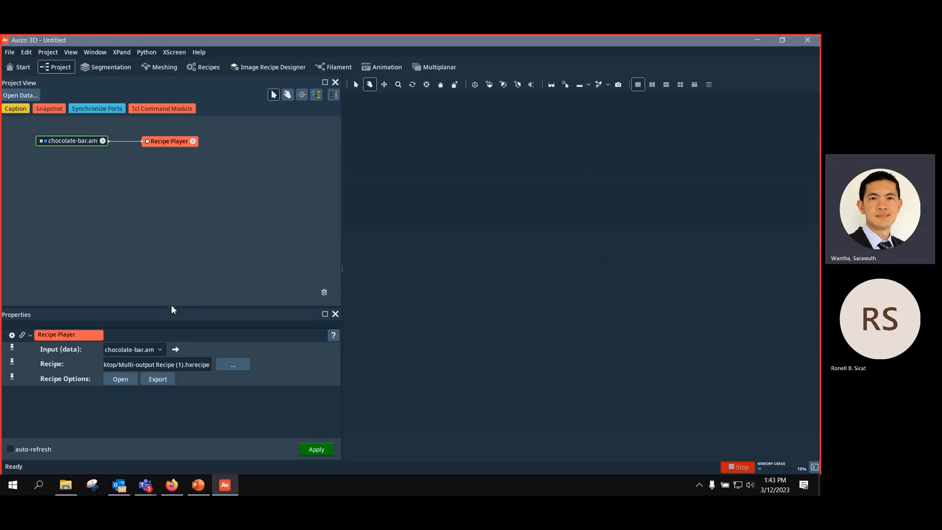
drag(170, 308, 171, 262)
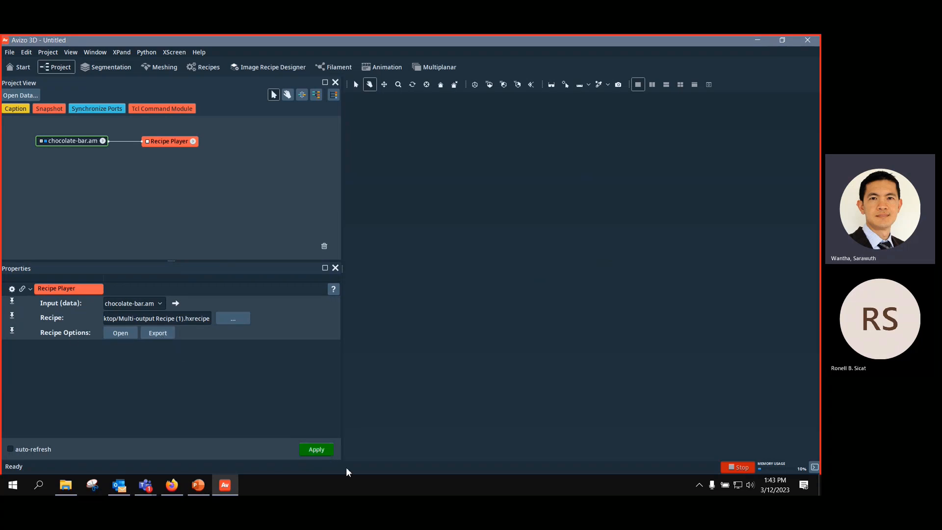
click(314, 449)
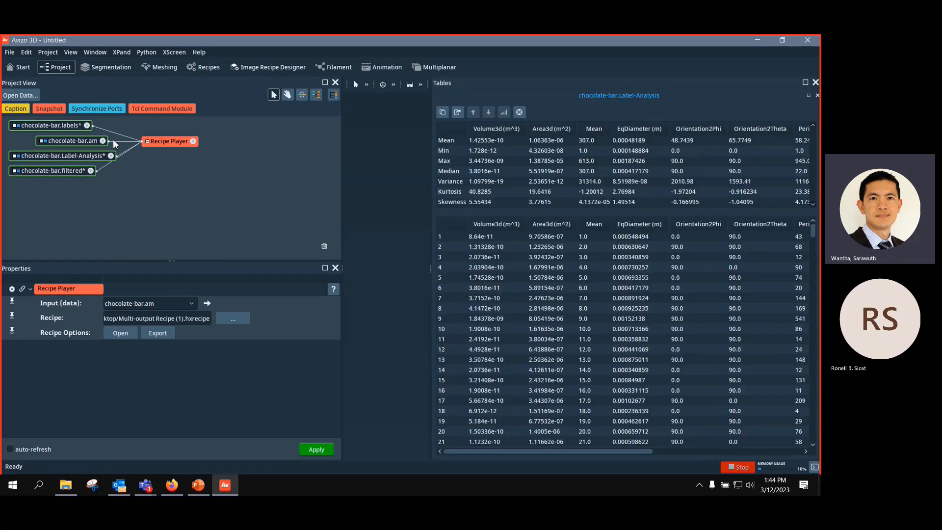
Step: Spread out the recipe's output objects in the project graph and close the Label-Analysis table
drag(96, 140, 53, 221)
drag(62, 155, 59, 174)
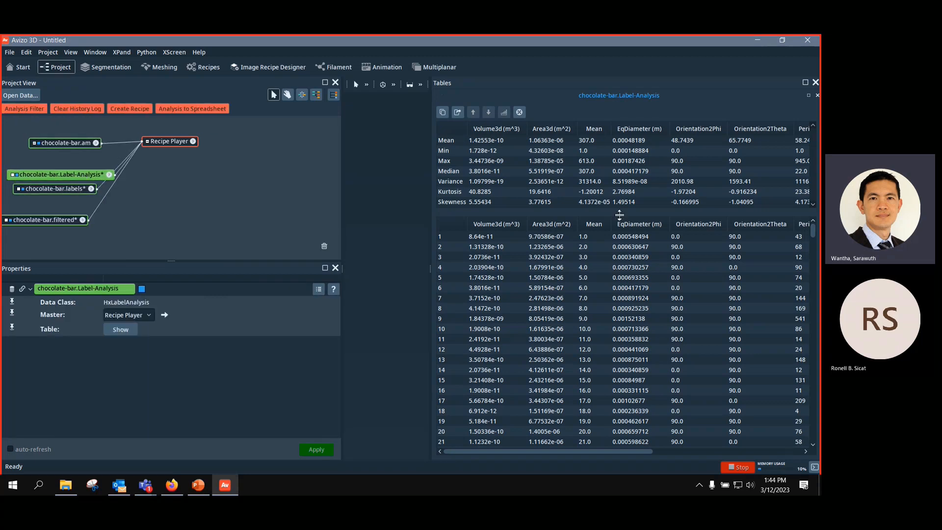
click(815, 82)
Step: Add a Voxelized Rendering to chocolate-bar.labels, reconnect it to chocolate-bar.filtered, and move the rendering modules beside the data objects
click(64, 187)
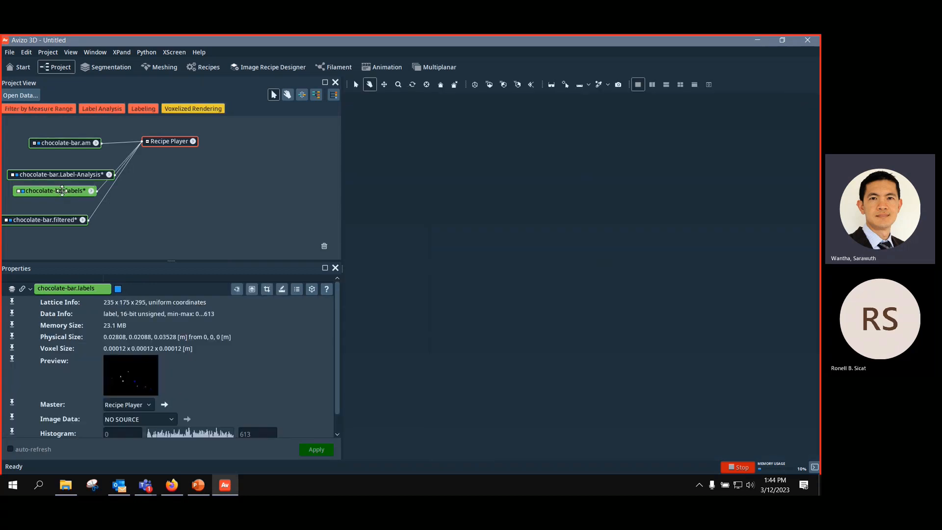
right_click(60, 189)
click(195, 108)
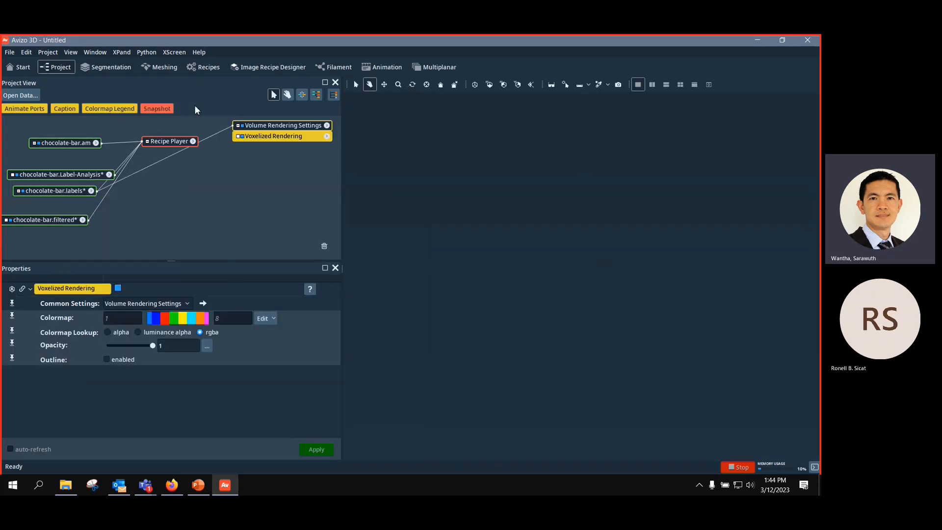
mouse_move(81, 225)
mouse_down()
mouse_move(124, 224)
mouse_move(98, 223)
mouse_up()
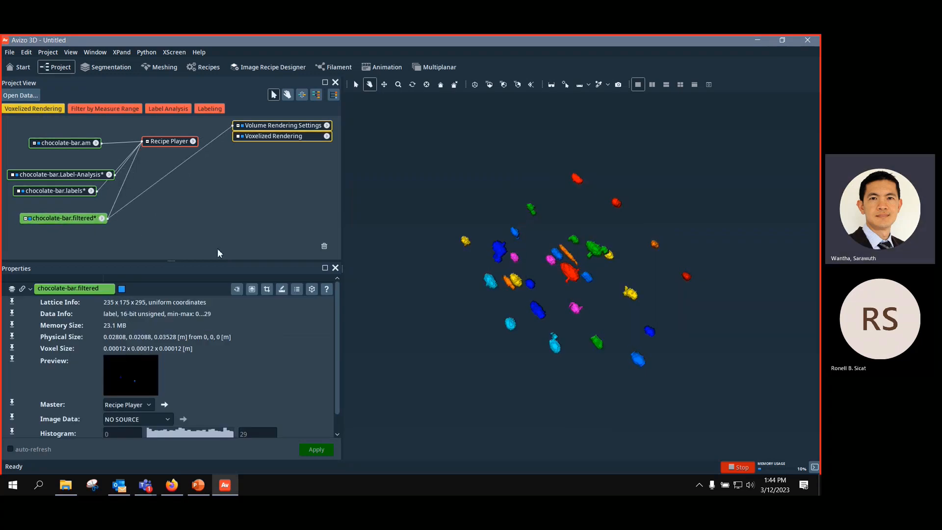
drag(306, 136, 283, 197)
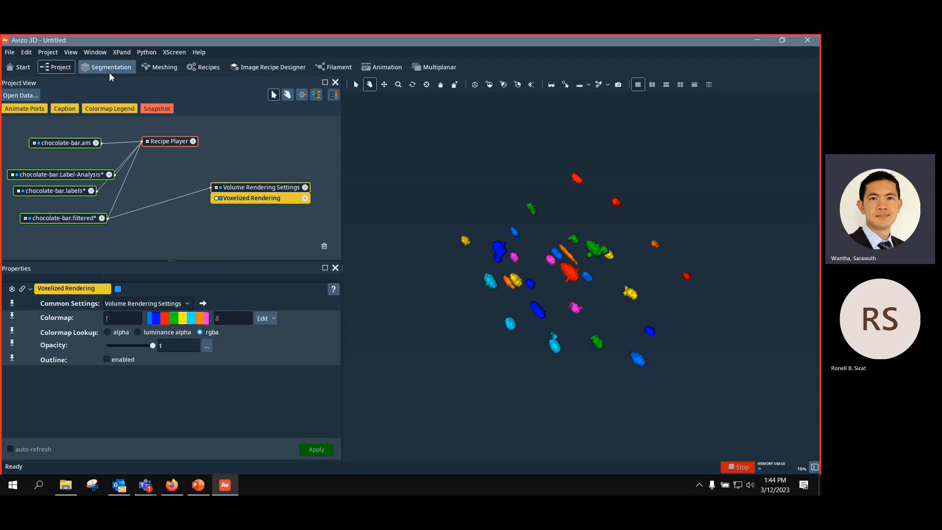
Step: In the Recipes workspace, set a break on the Interactive Thresholding step, run the recipe to it, and resume through the remaining steps
click(215, 69)
click(220, 195)
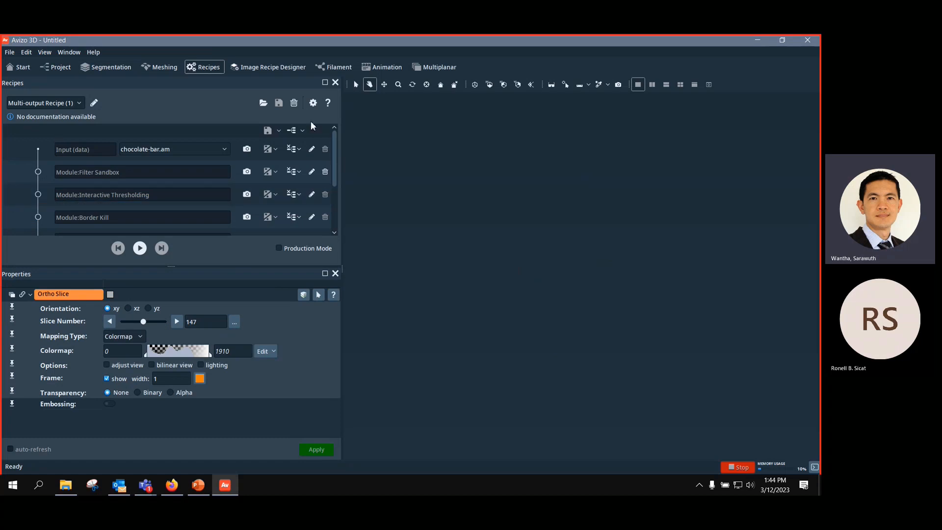
click(38, 194)
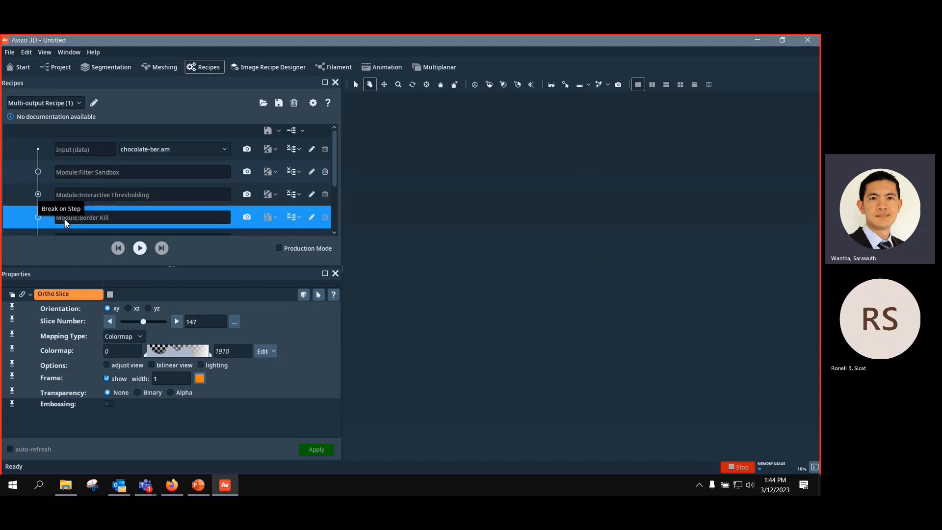
click(142, 252)
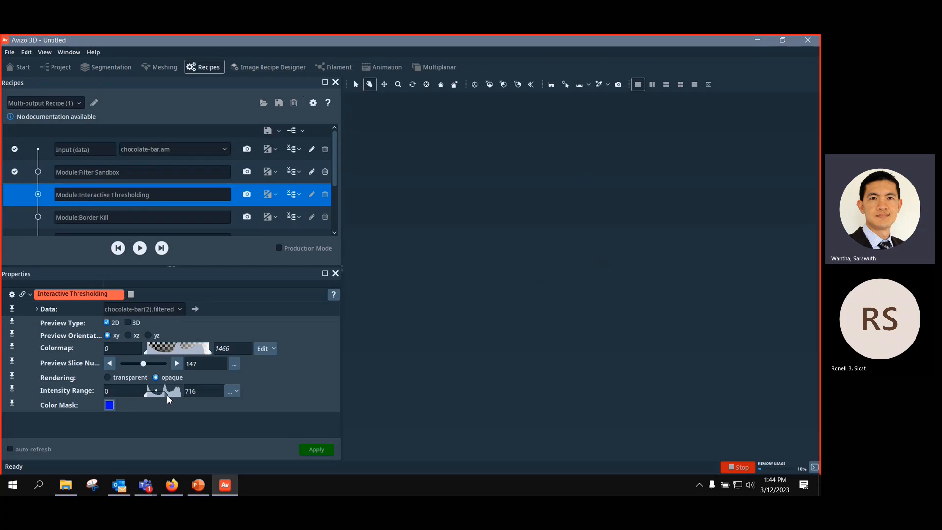
click(141, 249)
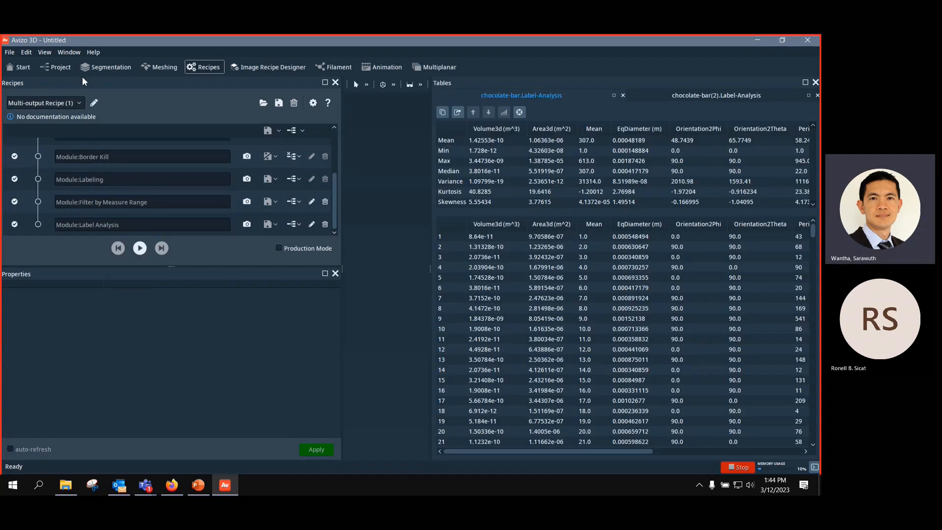
Step: Return to the project workspace and separate chocolate-bar(2).filtered and chocolate-bar(2).Label-Analysis in the graph
click(61, 68)
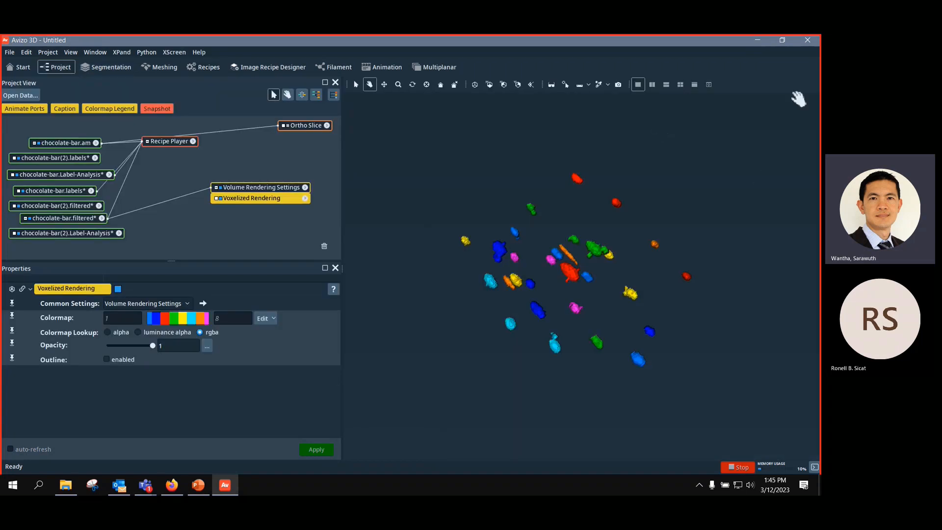
click(105, 237)
drag(81, 207, 87, 235)
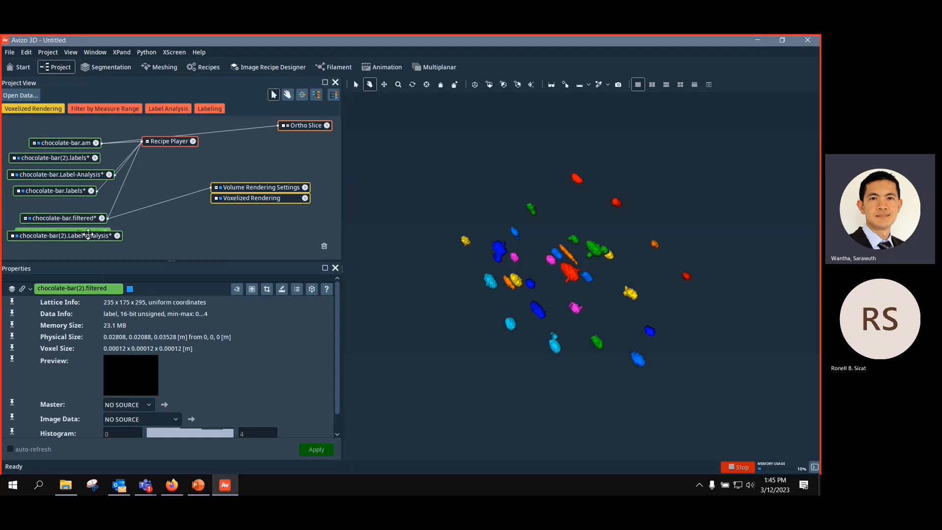
drag(127, 212, 114, 240)
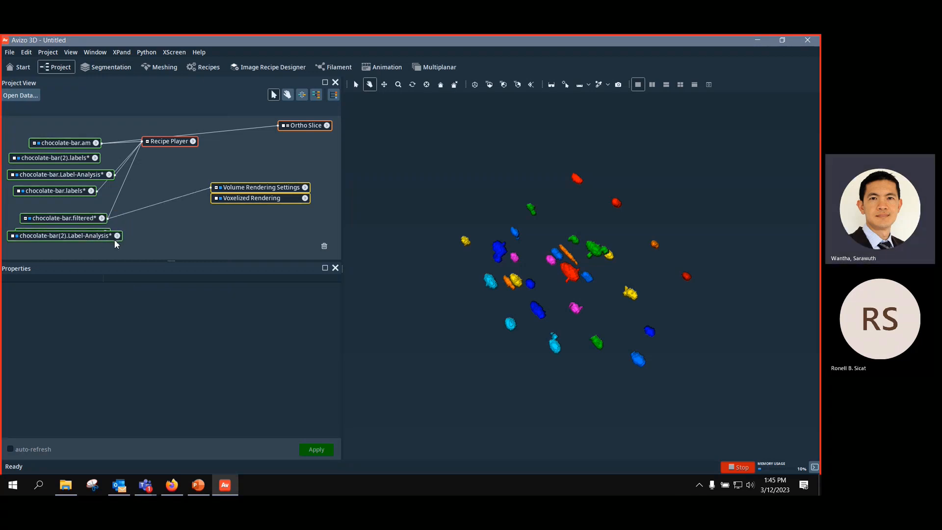
click(89, 237)
click(88, 235)
Step: Move chocolate-bar.Label-Analysis clear, connect the Voxelized Rendering to chocolate-bar(2).labels, and inspect the rendered pores in 3D
mouse_move(88, 174)
mouse_down()
mouse_move(93, 199)
mouse_move(146, 205)
mouse_move(75, 161)
mouse_up()
click(78, 157)
drag(595, 334, 664, 293)
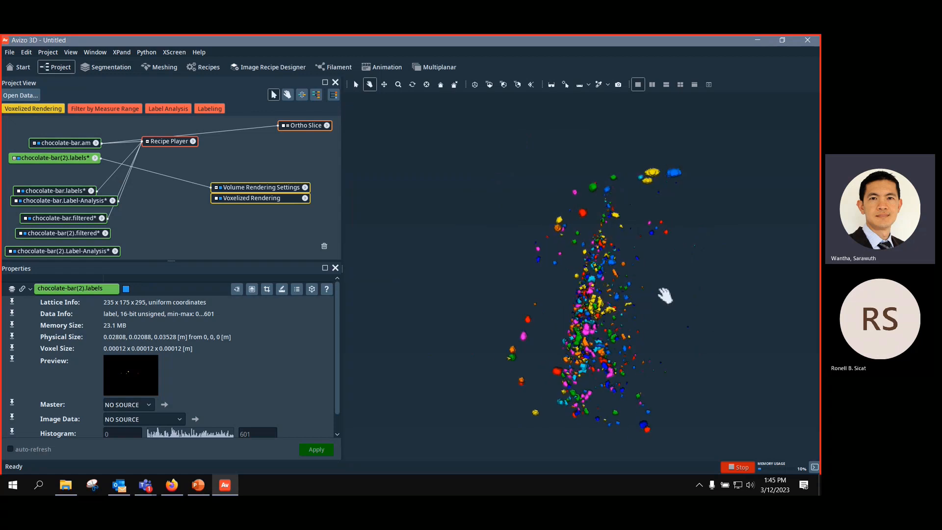
Step: Remove the Ortho Slice, the Voxelized Rendering with its settings, and the filtered, labels and chocolate-bar.Label-Analysis results from the project
drag(314, 125, 261, 153)
key(Delete)
click(82, 158)
key(Delete)
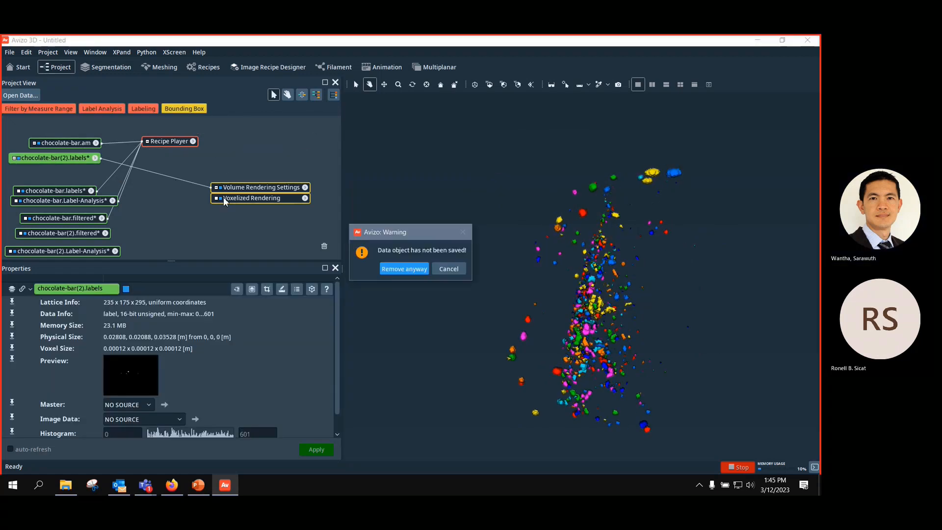
click(396, 270)
drag(13, 169, 200, 316)
key(Delete)
click(410, 269)
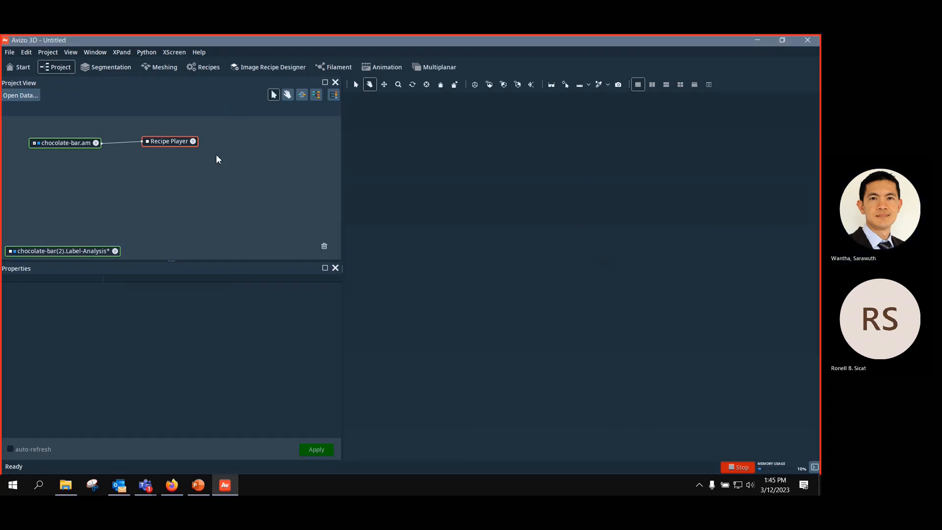
Step: Remove the remaining chocolate-bar(2).Label-Analysis, keeping only chocolate-bar.am and its Recipe Player
click(186, 142)
click(184, 236)
click(95, 252)
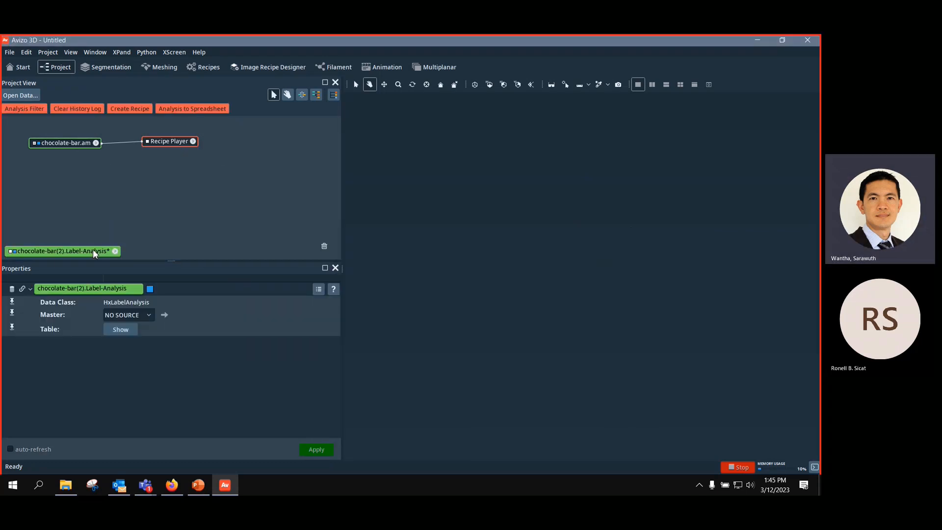
key(Delete)
click(410, 268)
Step: Export the Recipe Player's recipe into the project as individual modules, review the module chain, and close the label analysis table
click(154, 143)
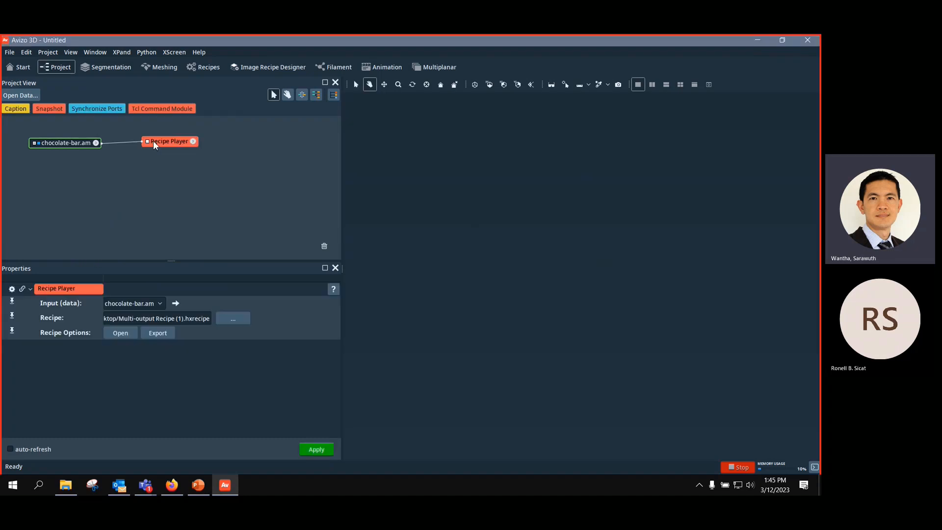
click(159, 334)
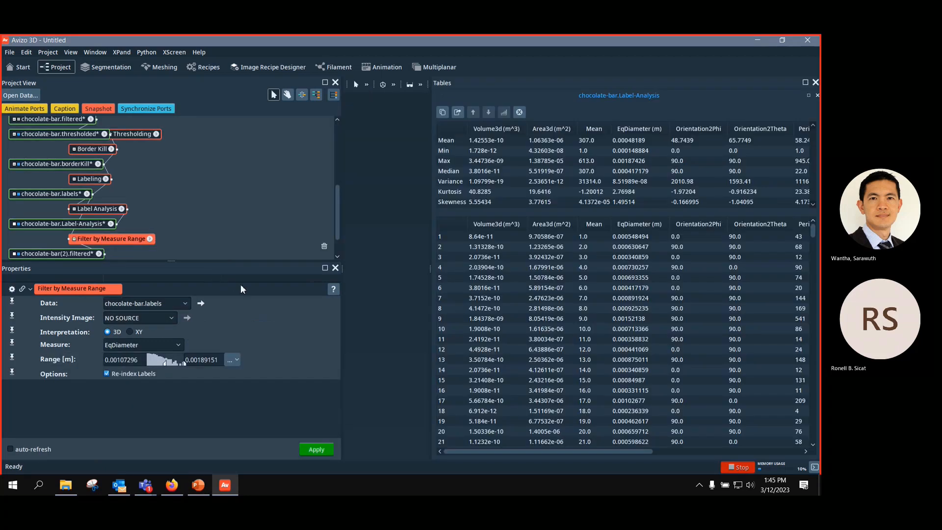
scroll(249, 228, down, 1)
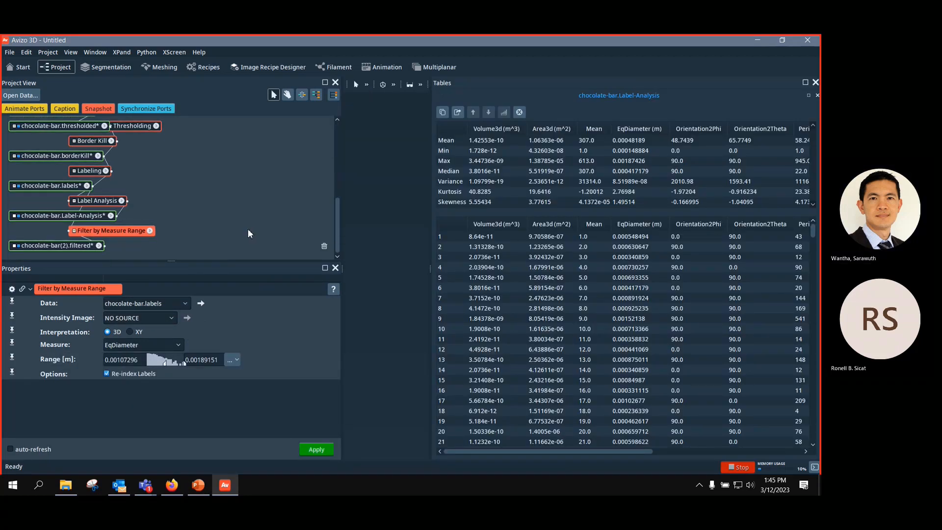
scroll(248, 229, up, 3)
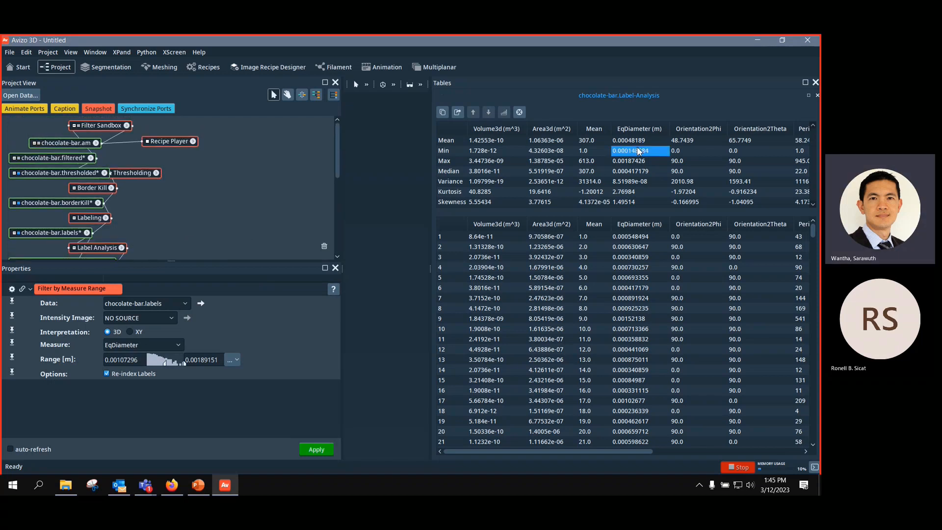
click(816, 82)
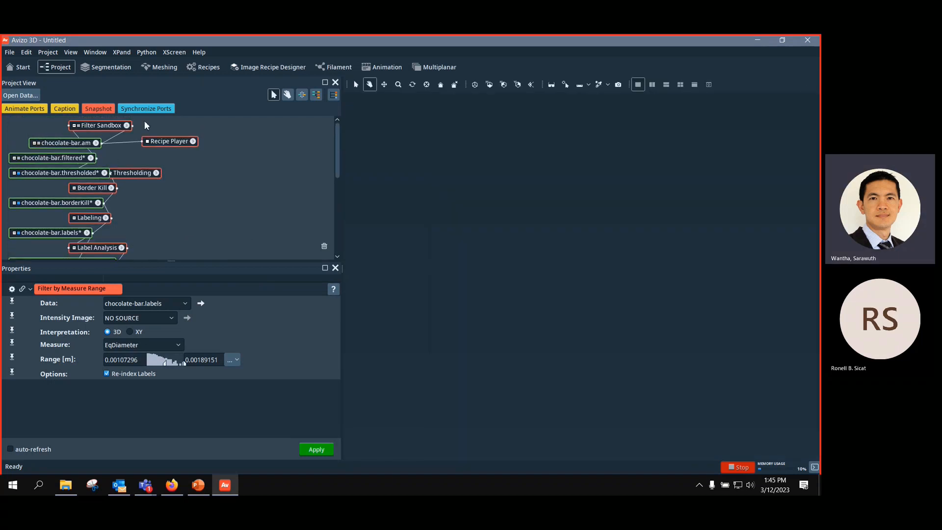
Step: Remove all modules and data objects from the project, discarding the unsaved data
click(169, 180)
drag(9, 118, 276, 275)
key(Delete)
drag(4, 131, 197, 317)
key(Delete)
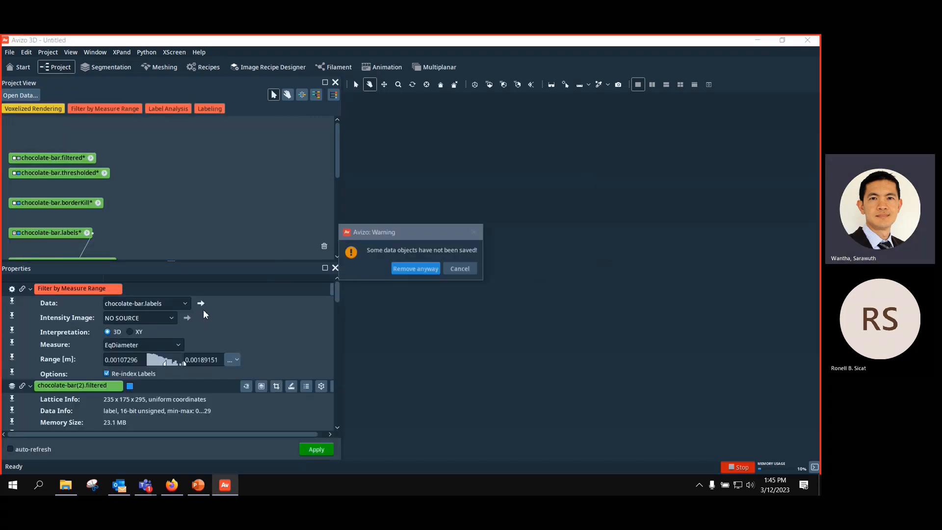
click(405, 267)
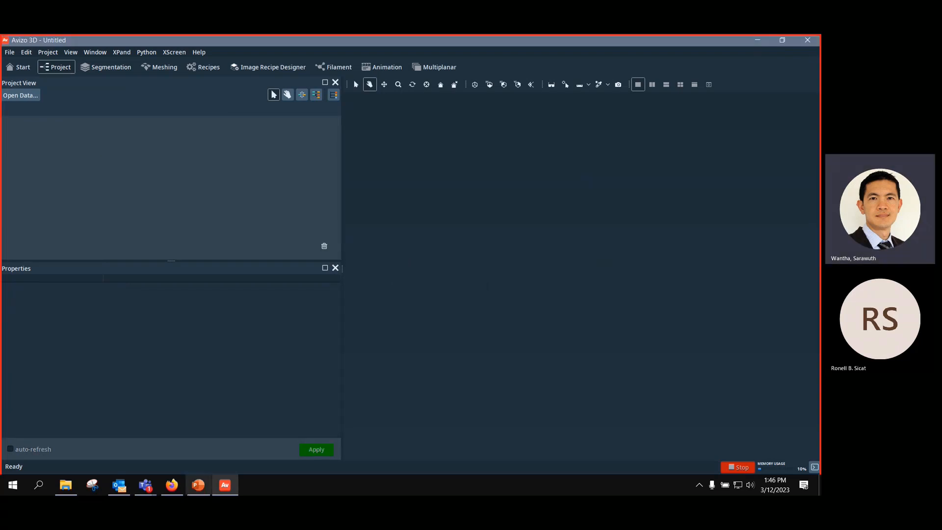
click(66, 485)
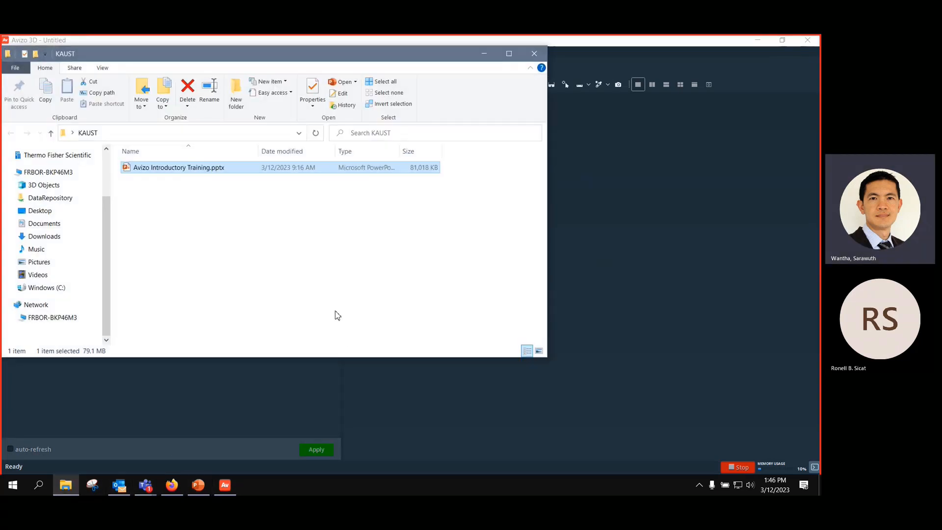
drag(203, 54, 354, 85)
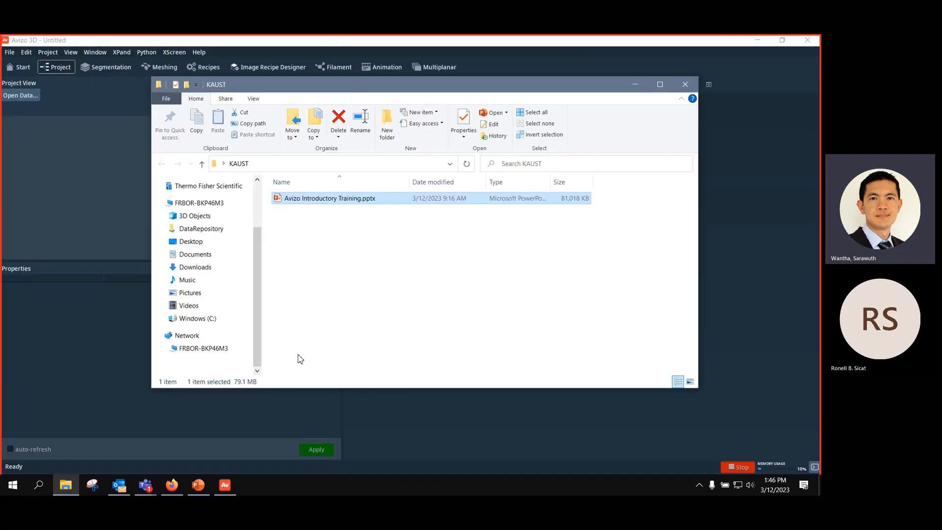
Step: Switch to Firefox, replace the tab that failed to load with a new one, and load the bookmarked Xtra Library site there
click(163, 487)
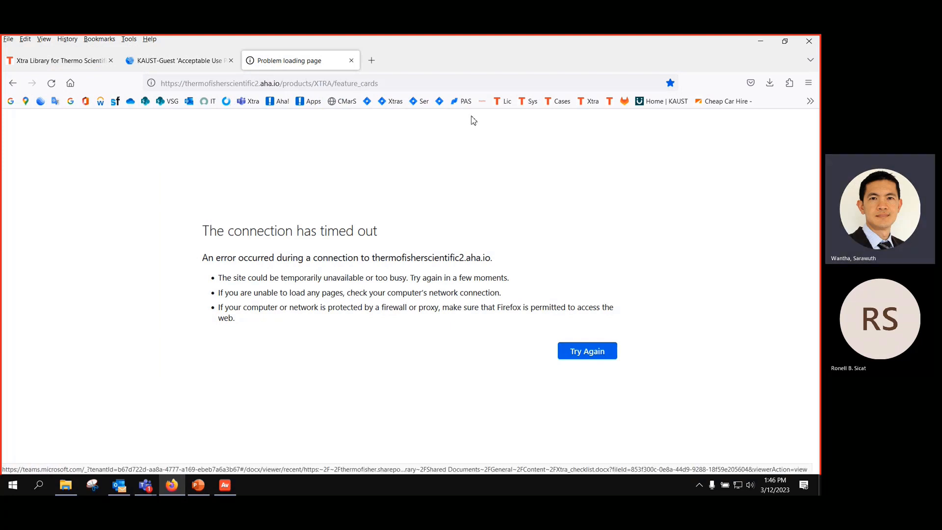
click(596, 108)
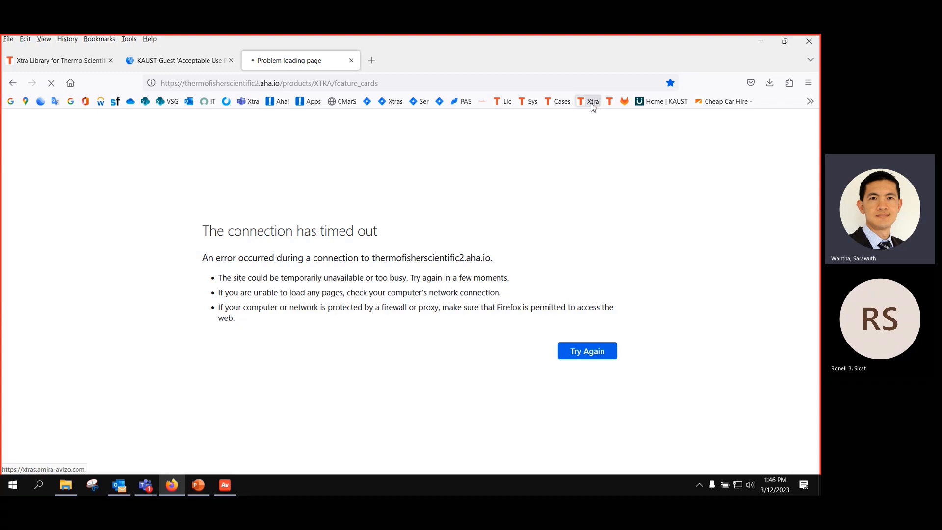
click(352, 60)
click(253, 60)
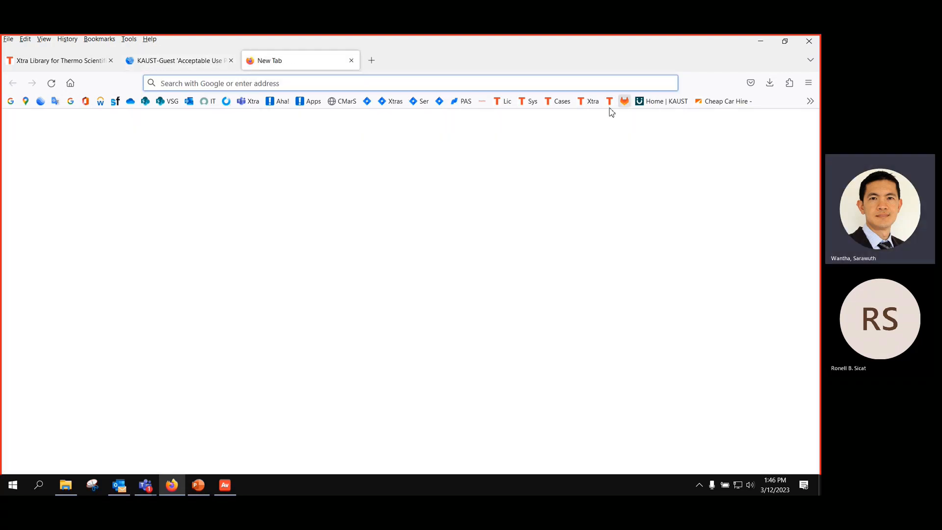
click(590, 103)
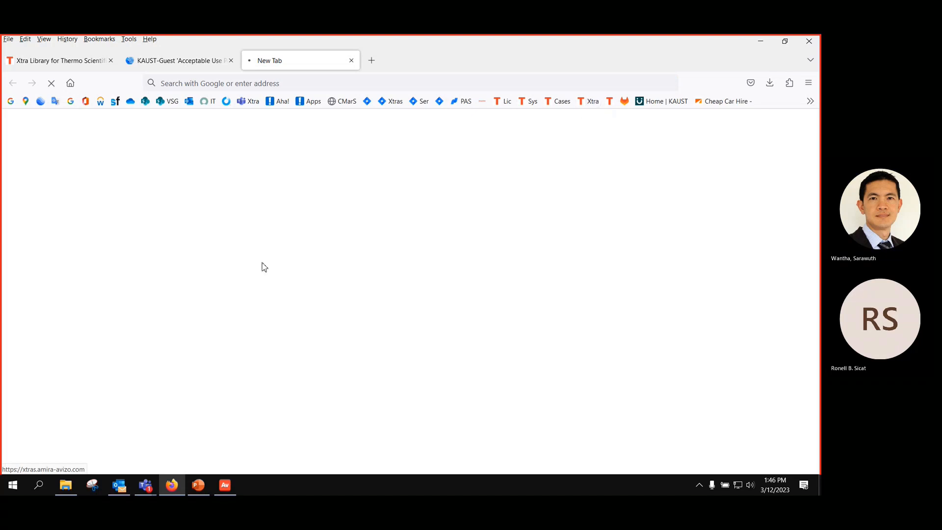
Step: Go to the already loaded Xtra Library page and browse its list of add-ons and how-tos
click(48, 66)
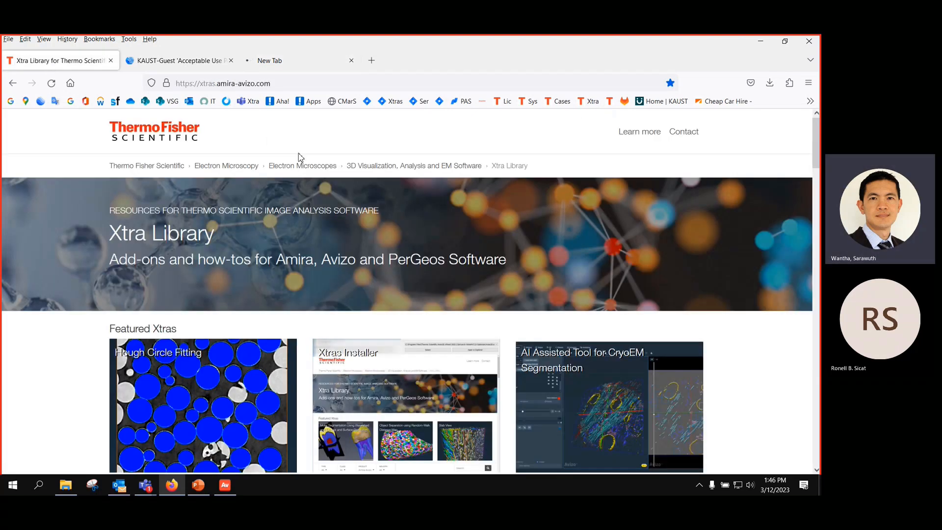
scroll(305, 169, down, 8)
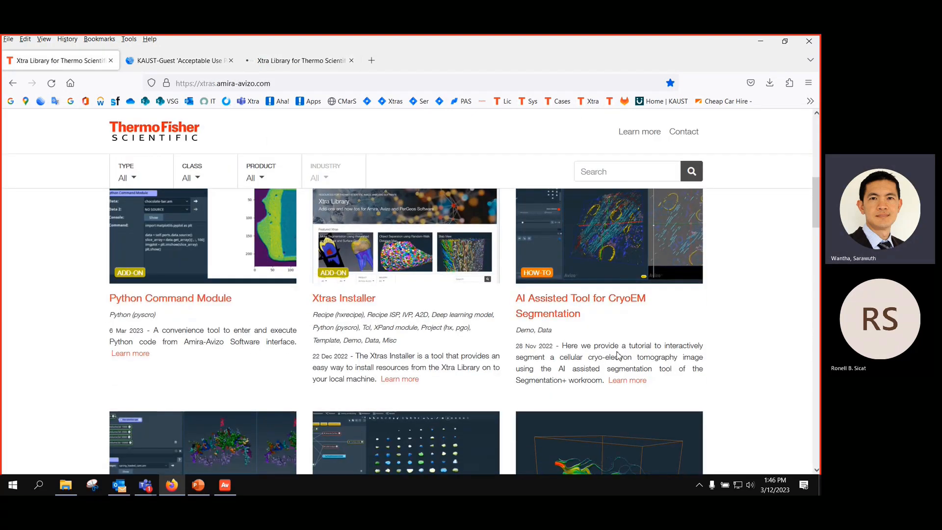
scroll(722, 368, down, 2)
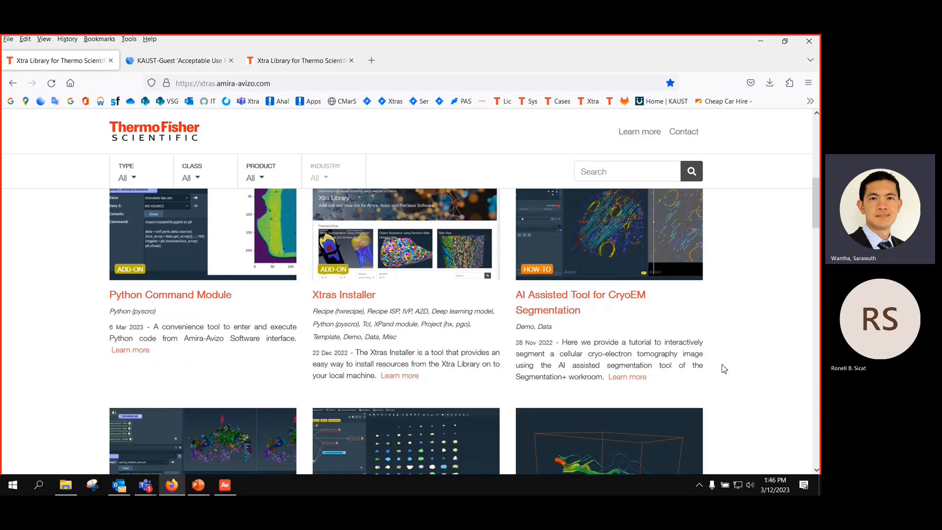
scroll(722, 365, down, 12)
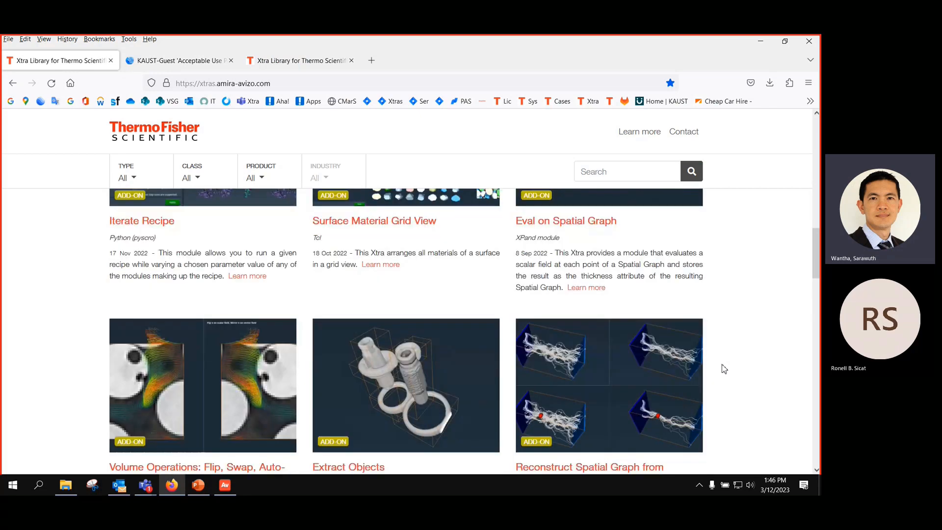
scroll(723, 368, down, 10)
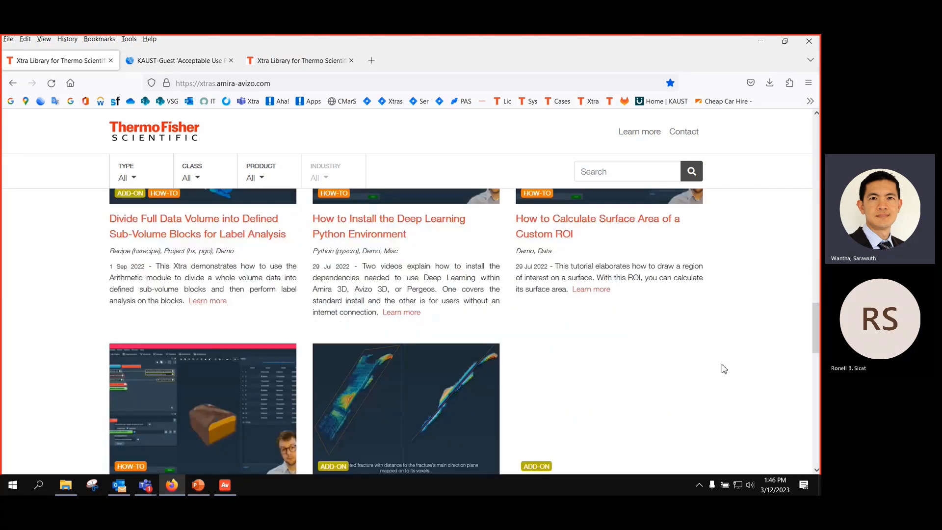
Step: Leave the Xtra Library web page and switch to Avizo 3D
scroll(723, 368, up, 20)
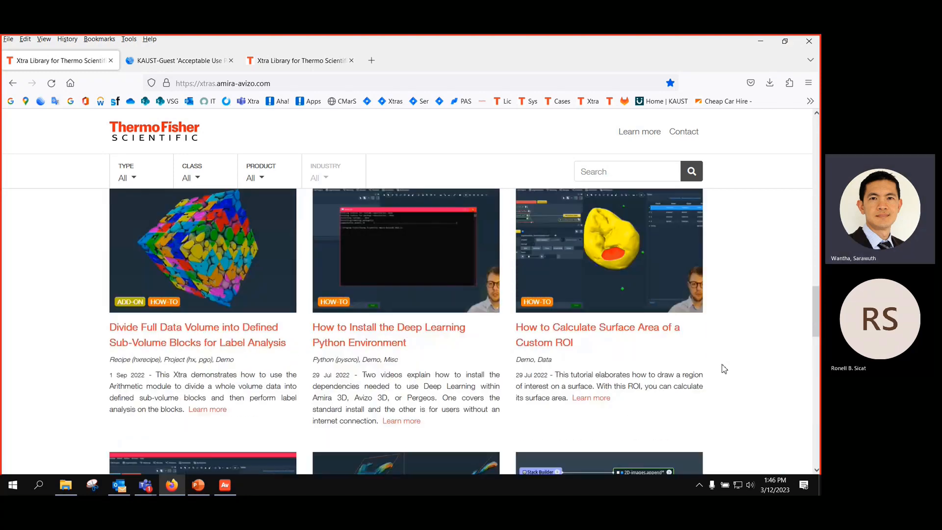
click(119, 485)
click(223, 490)
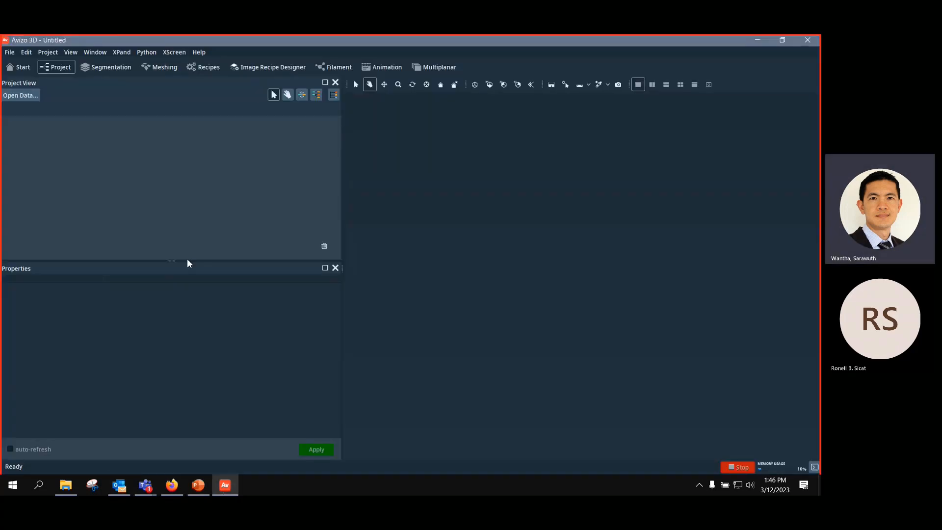
Step: In File Explorer, browse to the folder Documents > DATA 2023 > 2020-02-07 Spheroids > Jan
click(66, 485)
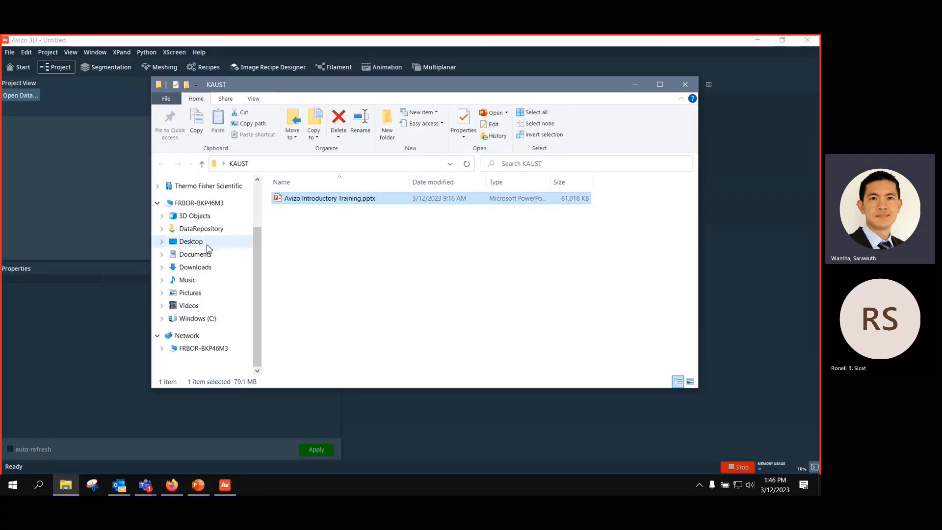
click(198, 255)
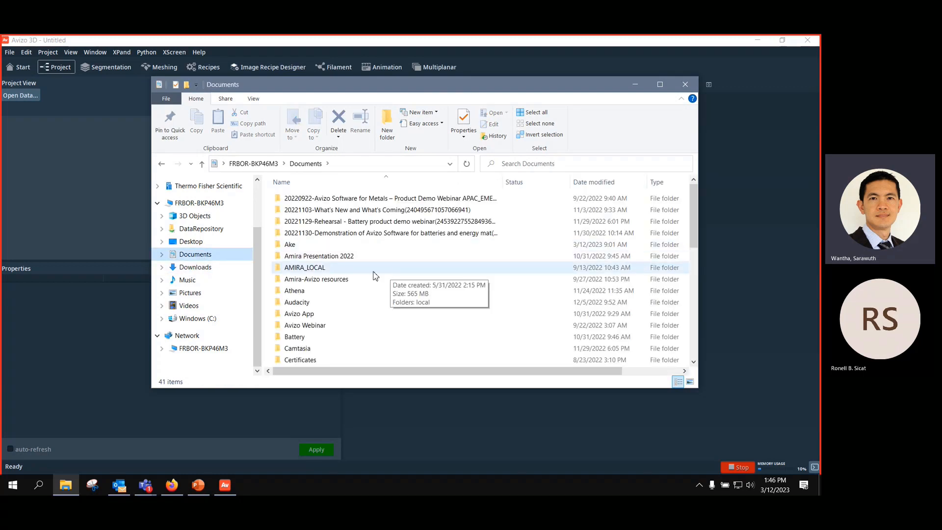
scroll(357, 260, down, 3)
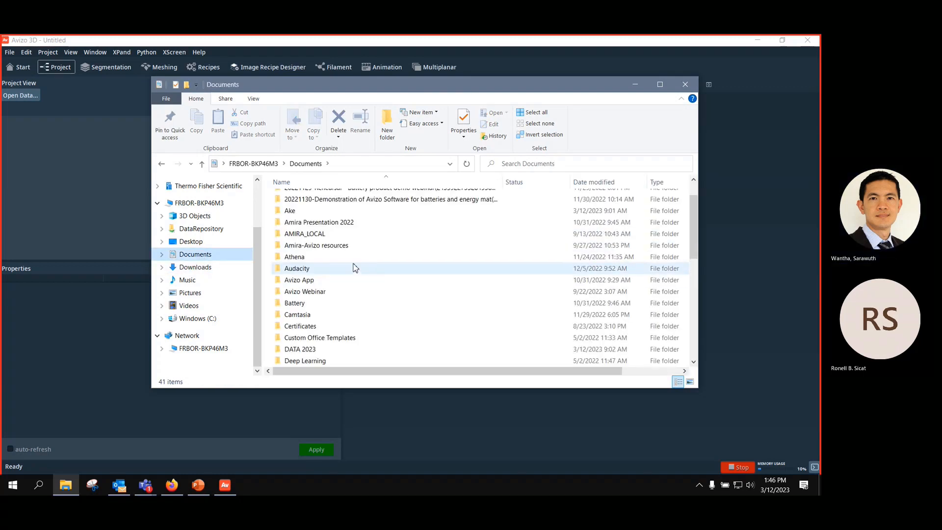
scroll(358, 269, up, 3)
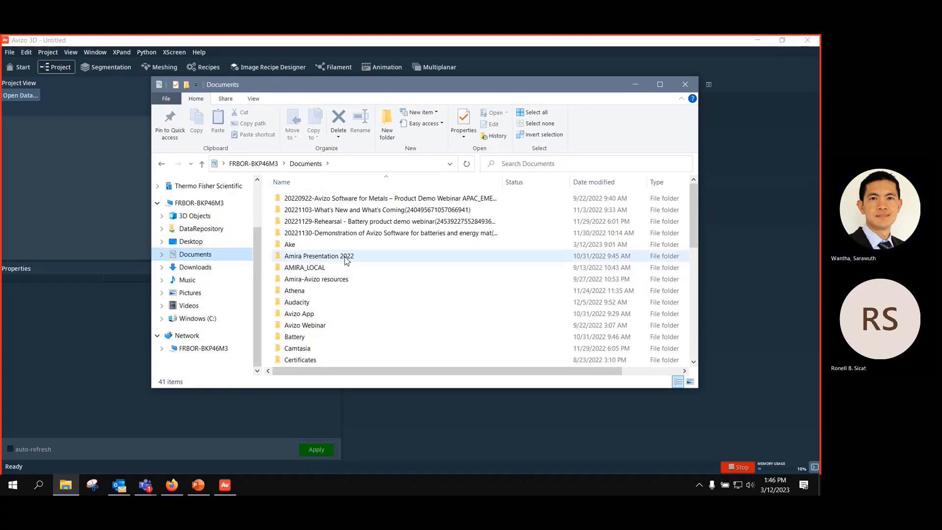
scroll(345, 259, down, 4)
click(319, 247)
double_click(319, 246)
double_click(344, 198)
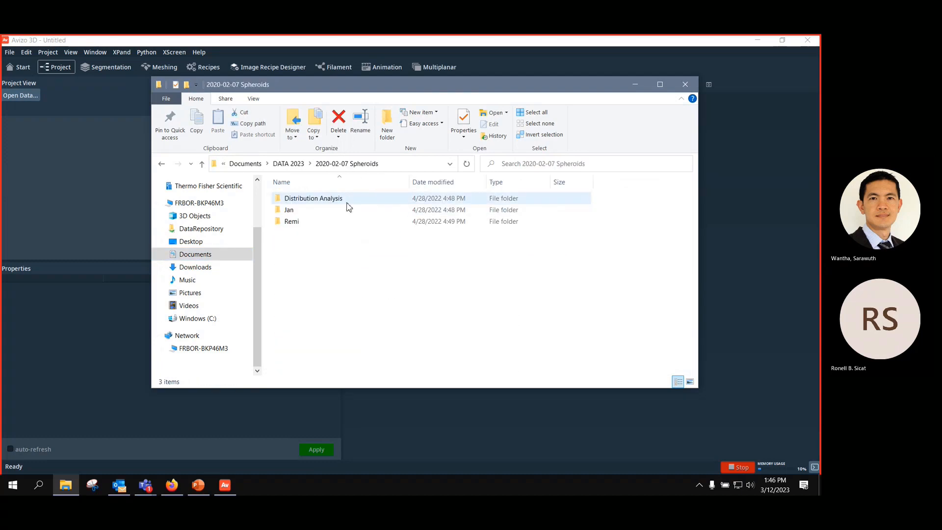
double_click(322, 211)
Step: Add BatchApplyRecipePlayer.scro to the Avizo project and set its recipe file to Spheroid_Label_Analysis.hxrecipe
click(324, 211)
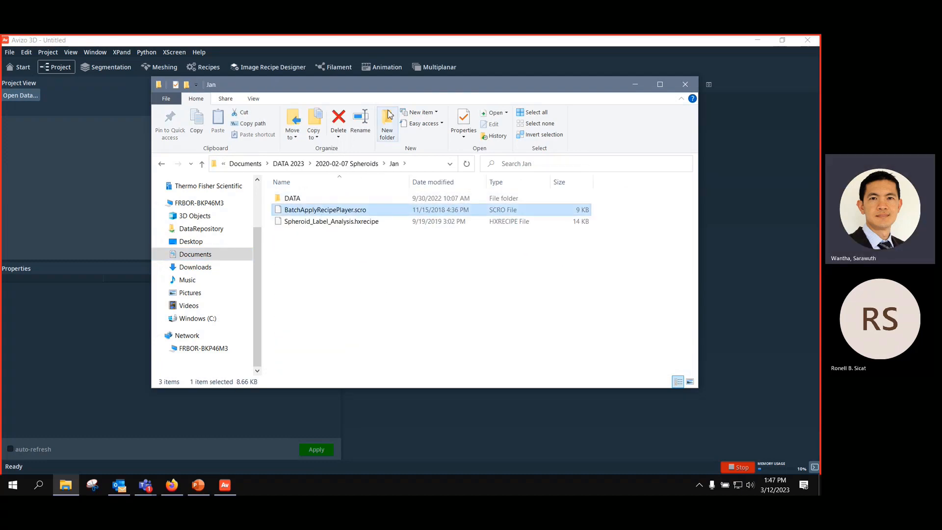
drag(405, 91, 510, 107)
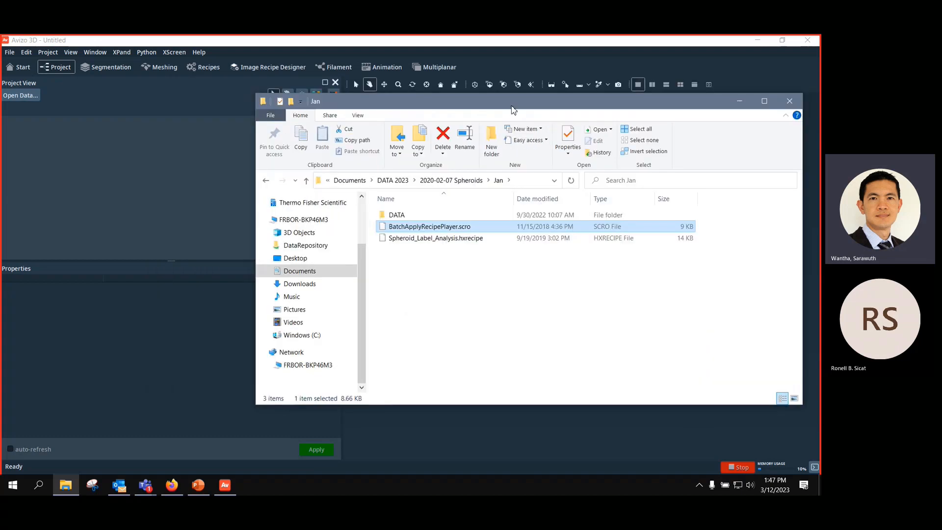
drag(427, 232, 129, 151)
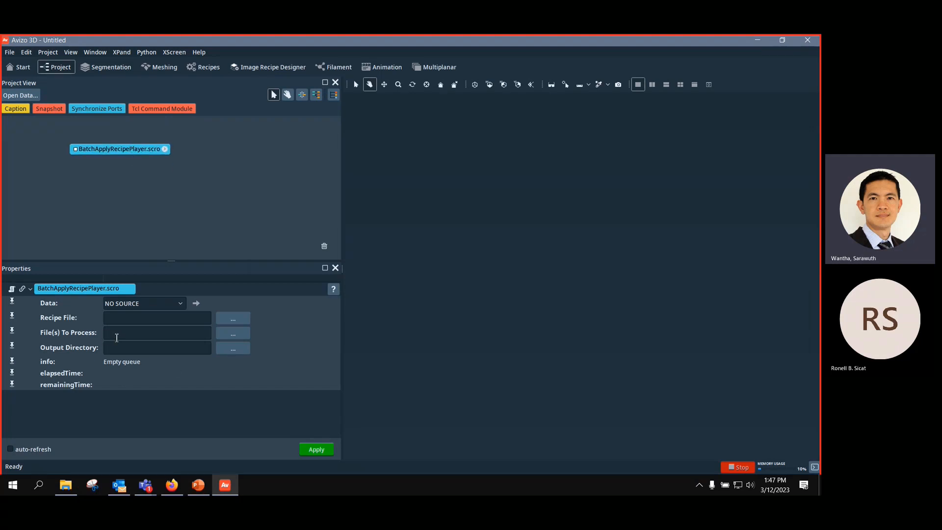
click(241, 320)
double_click(300, 169)
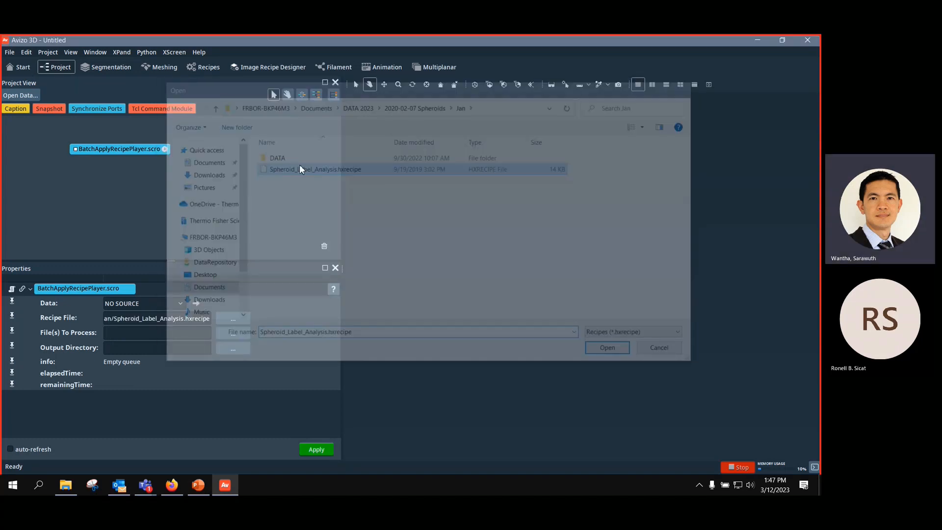
Step: Add Spheroid_green_a.info through Spheroid_green_d.info from the DATA folder as the batch player's files to process
click(229, 334)
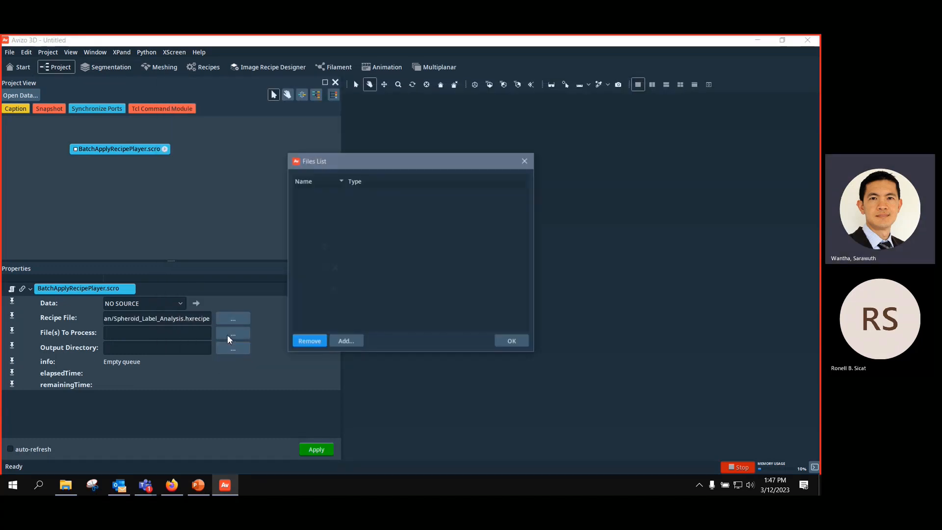
click(346, 342)
click(275, 157)
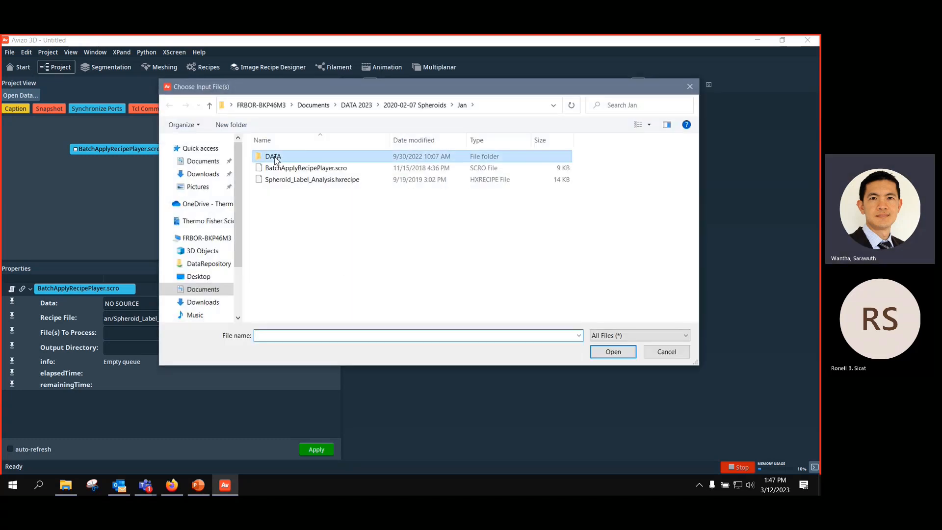
double_click(275, 157)
click(324, 194)
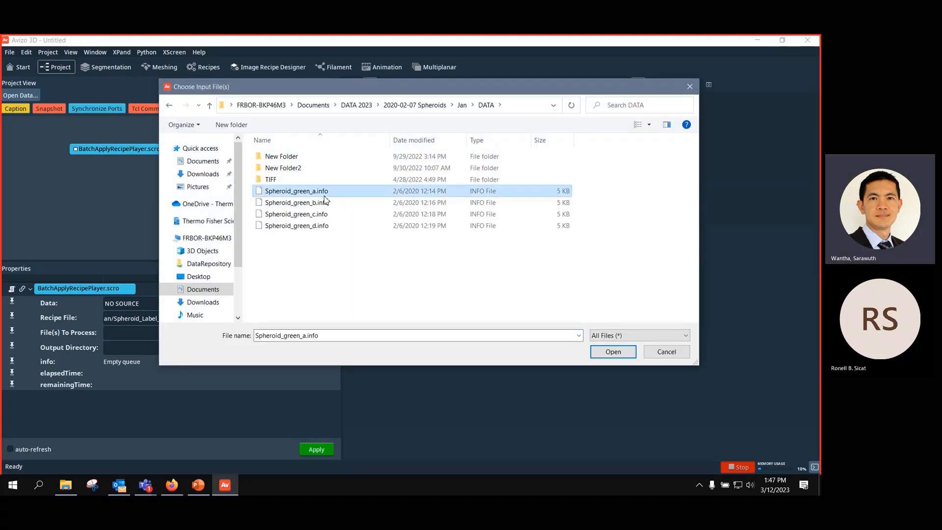
shift+click(313, 225)
click(313, 225)
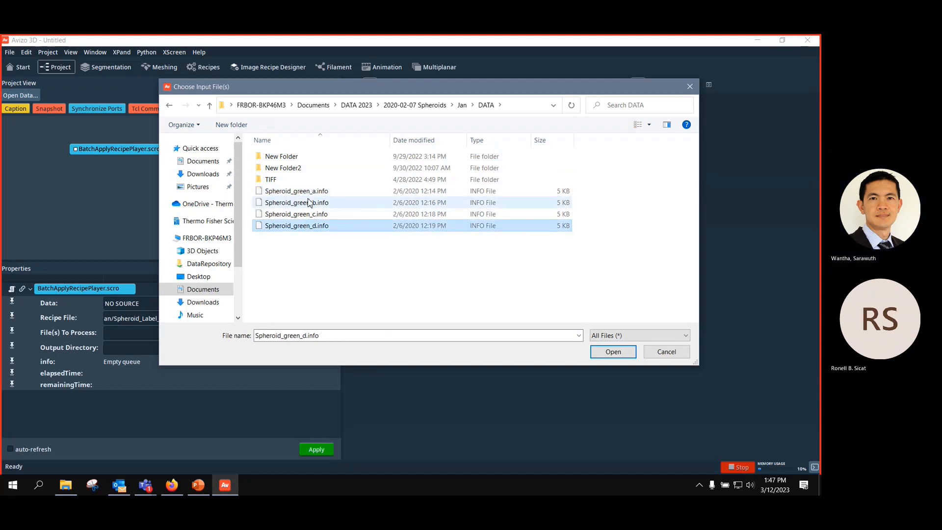
click(309, 191)
shift+click(311, 225)
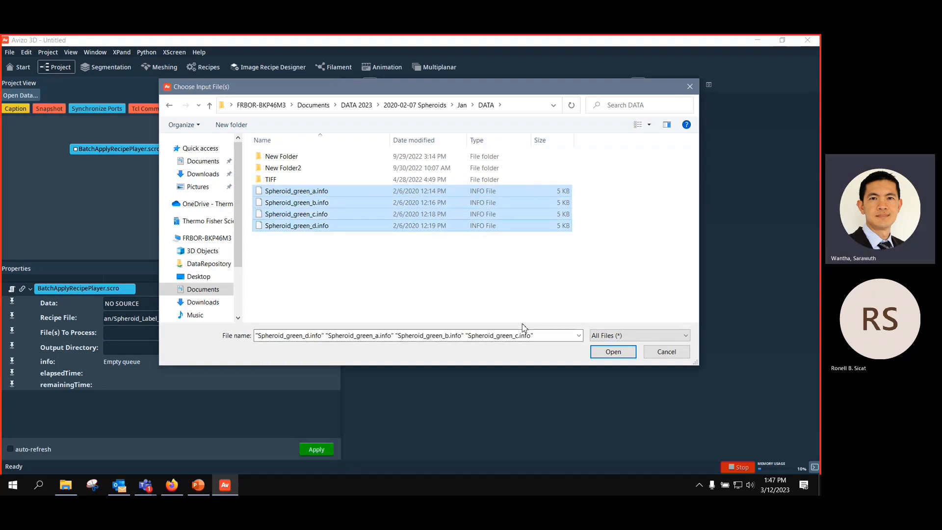
click(614, 351)
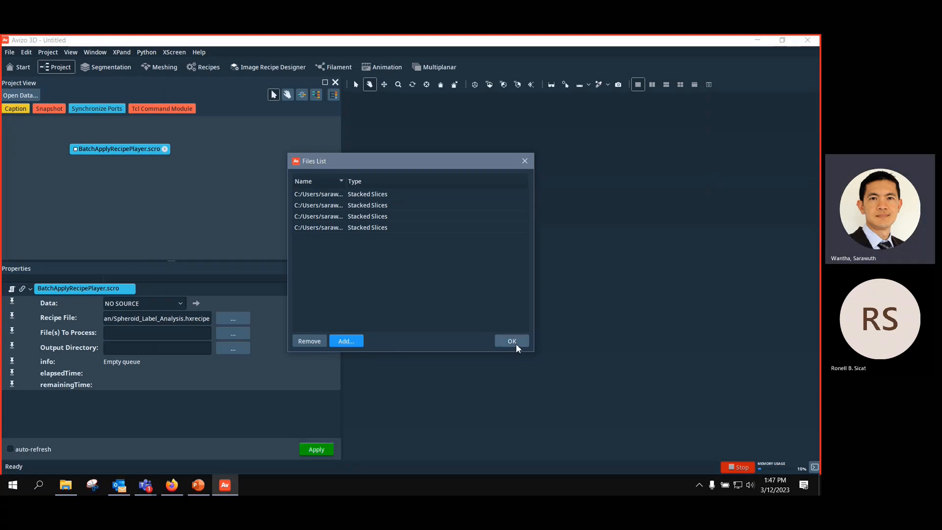
click(512, 342)
Step: Create a folder named New Folder on the OneDrive - Thermo Fisher Scientific Desktop and choose it as the output directory
click(233, 348)
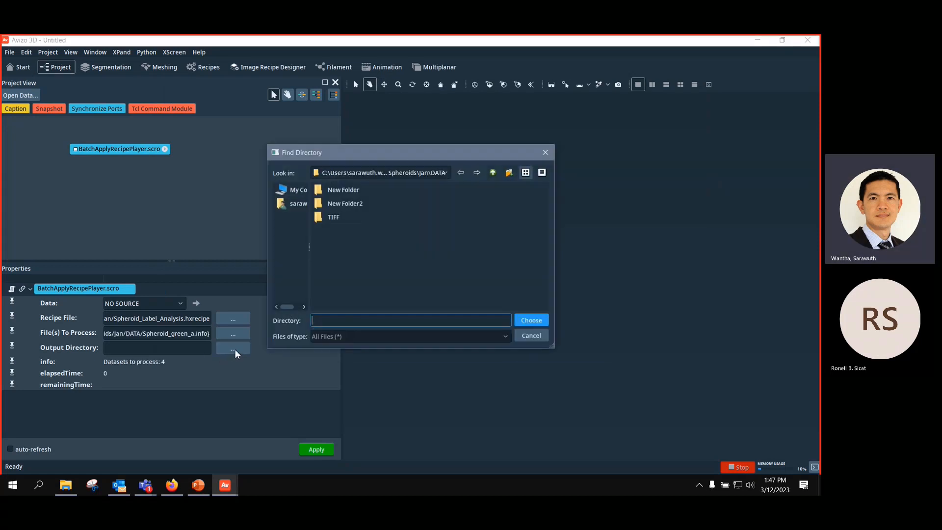
click(298, 195)
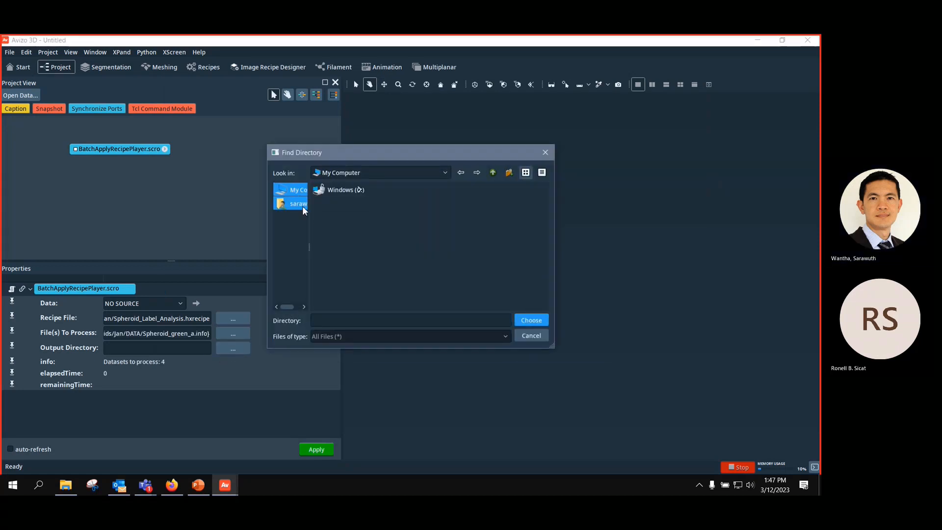
click(299, 205)
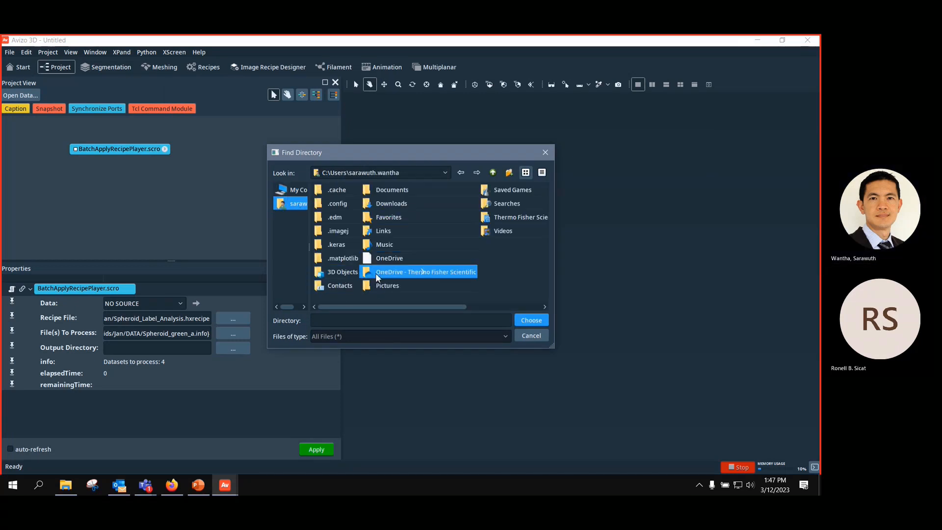
click(408, 191)
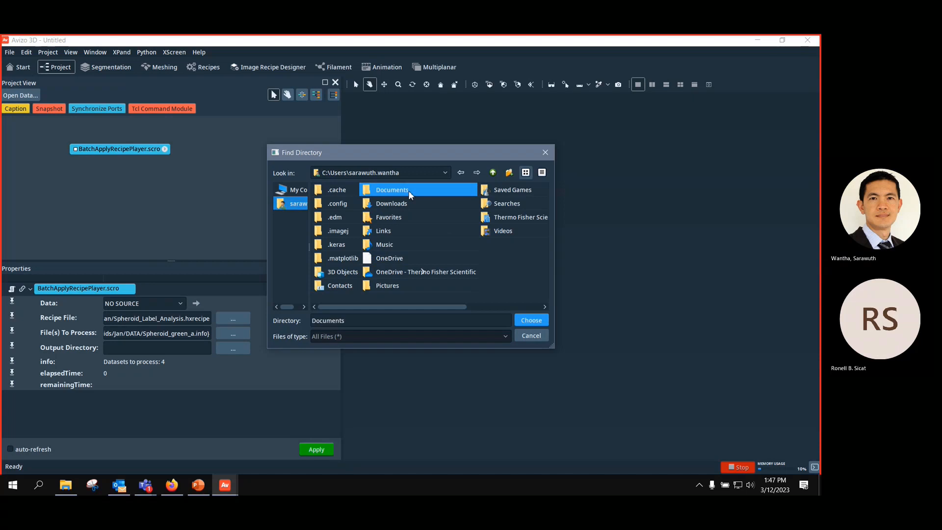
scroll(492, 249, down, 1)
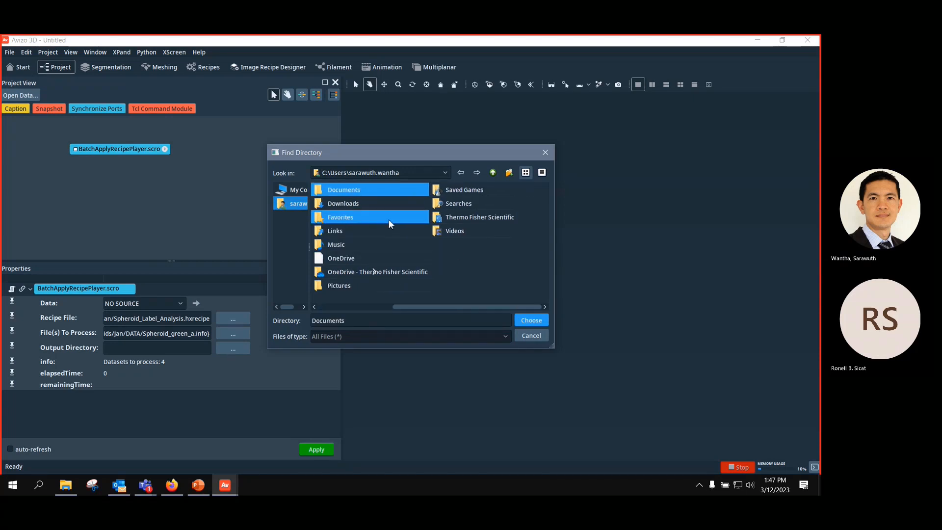
click(360, 273)
double_click(361, 272)
double_click(347, 213)
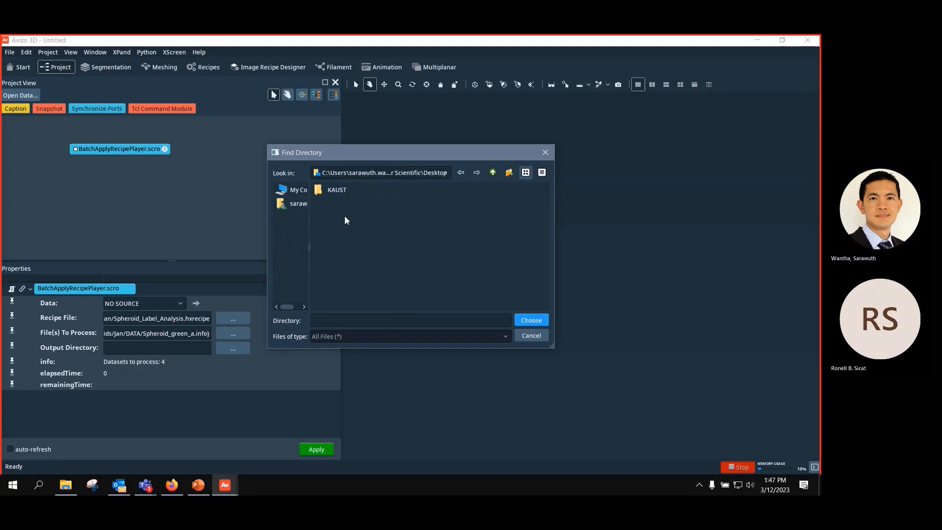
click(509, 173)
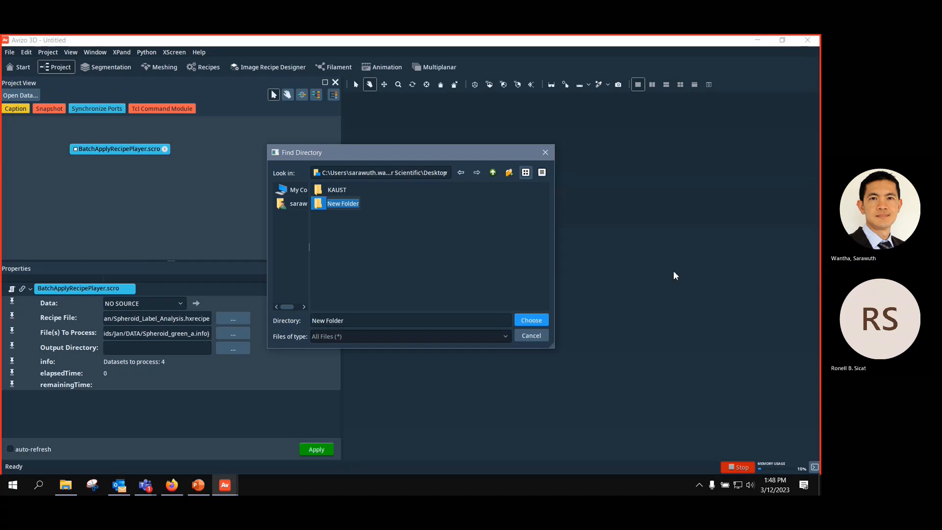
click(351, 217)
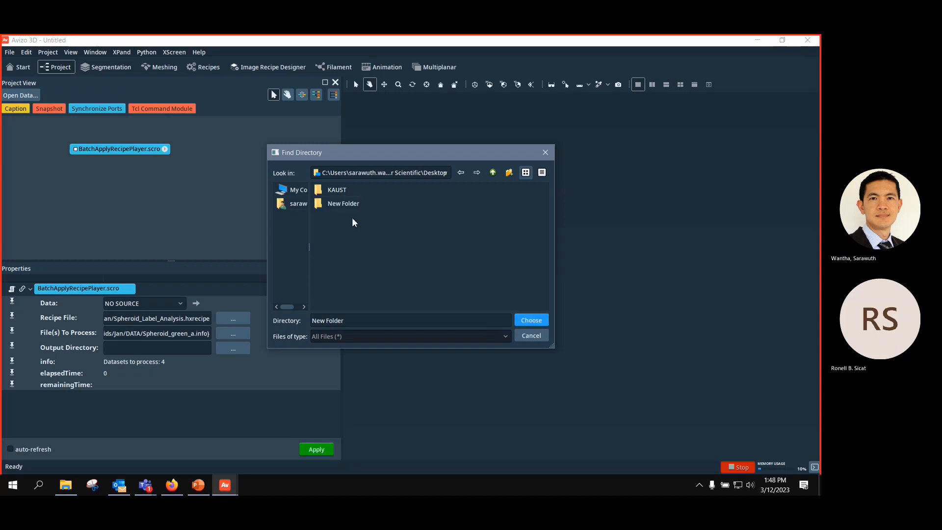
click(540, 320)
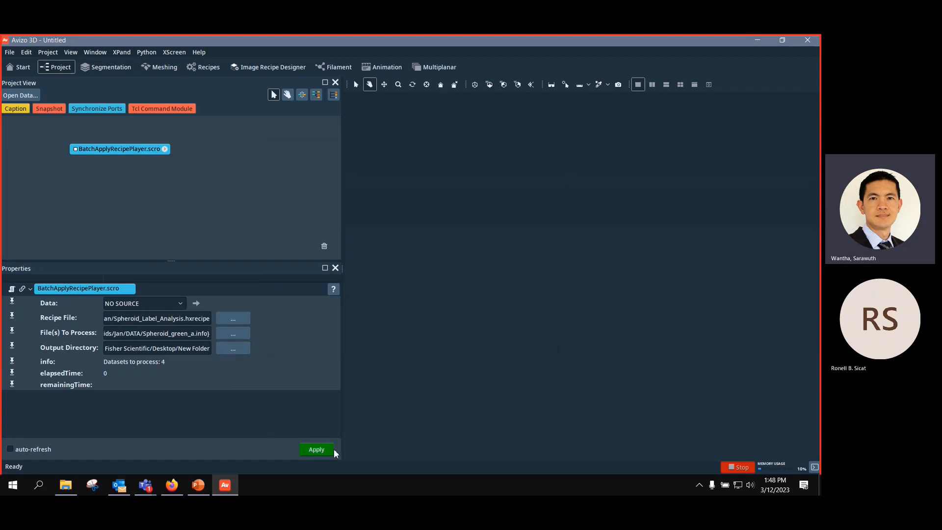
Step: Start the batch recipe processing and minimize the open windows to reach the desktop
click(318, 449)
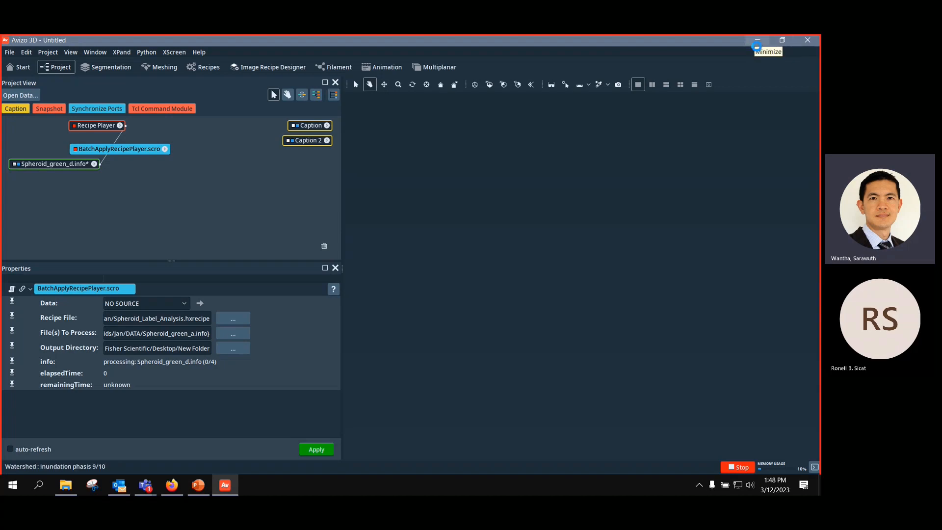
click(757, 40)
click(762, 44)
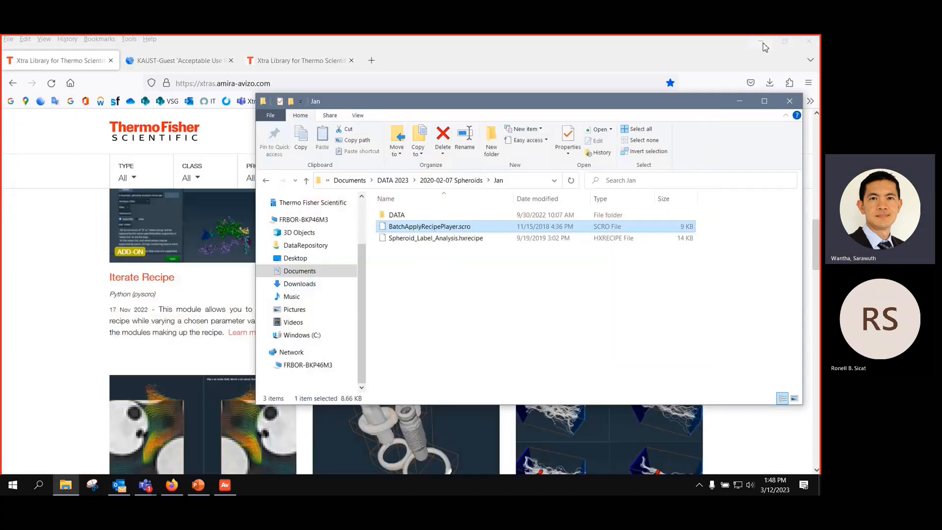
click(762, 44)
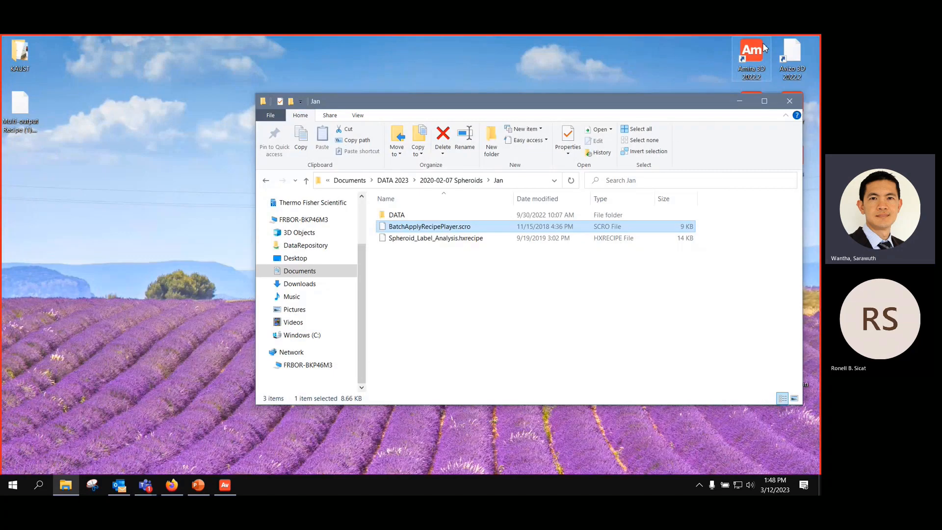
click(739, 100)
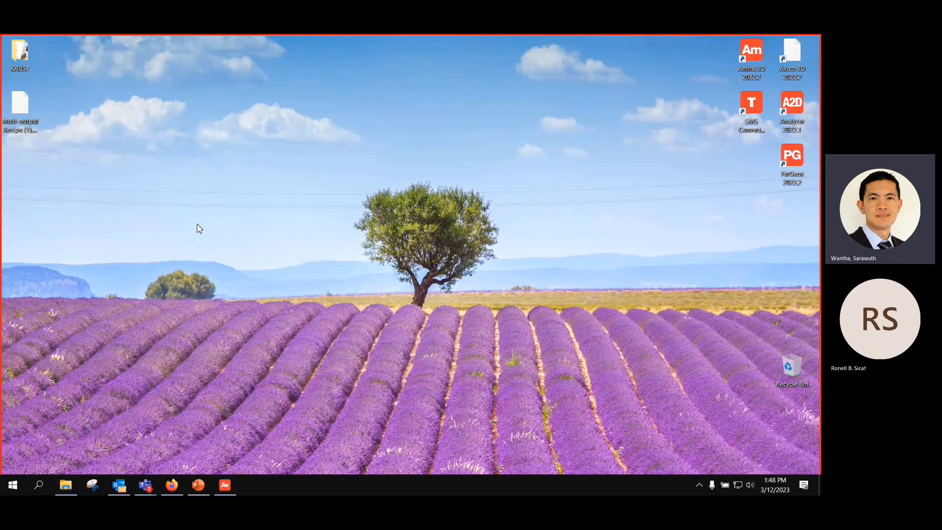
Step: In File Explorer, check the contents of the New Folder output directory on the Desktop for batch results
click(66, 484)
click(331, 262)
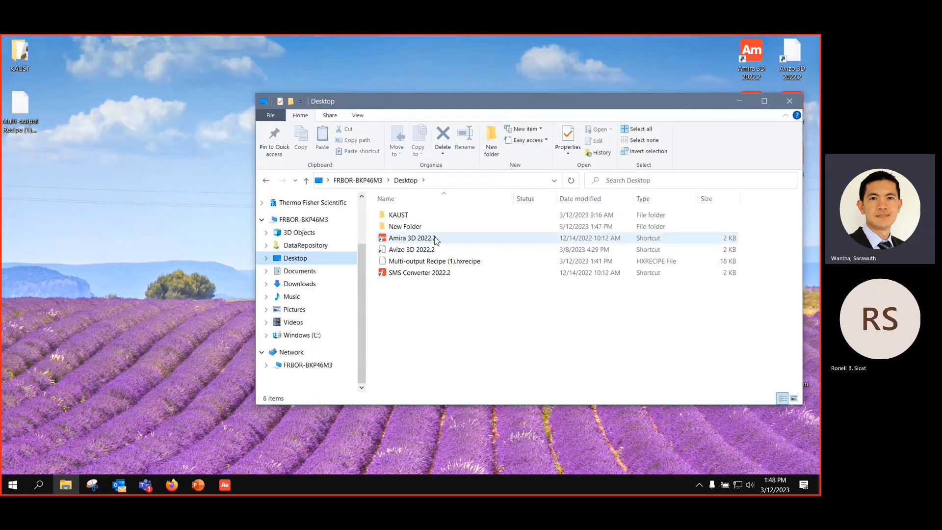
double_click(422, 225)
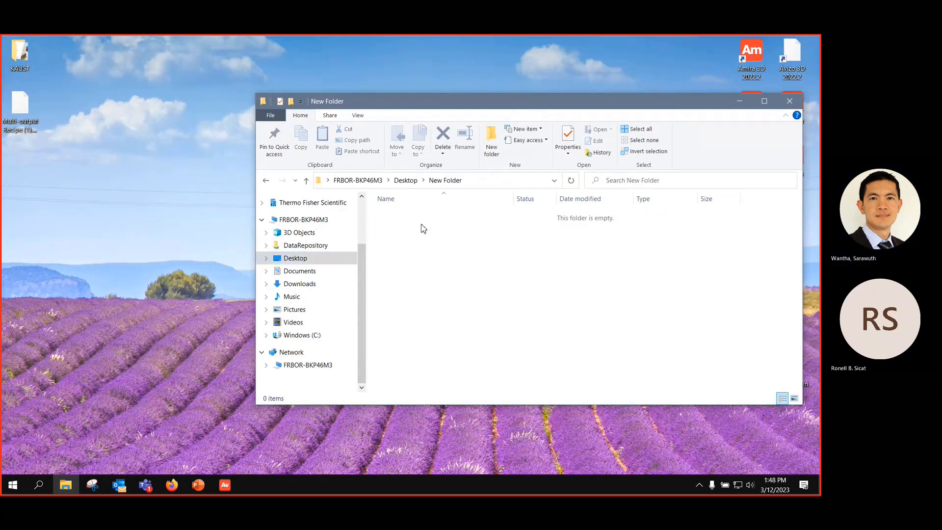
click(266, 182)
click(266, 182)
click(266, 181)
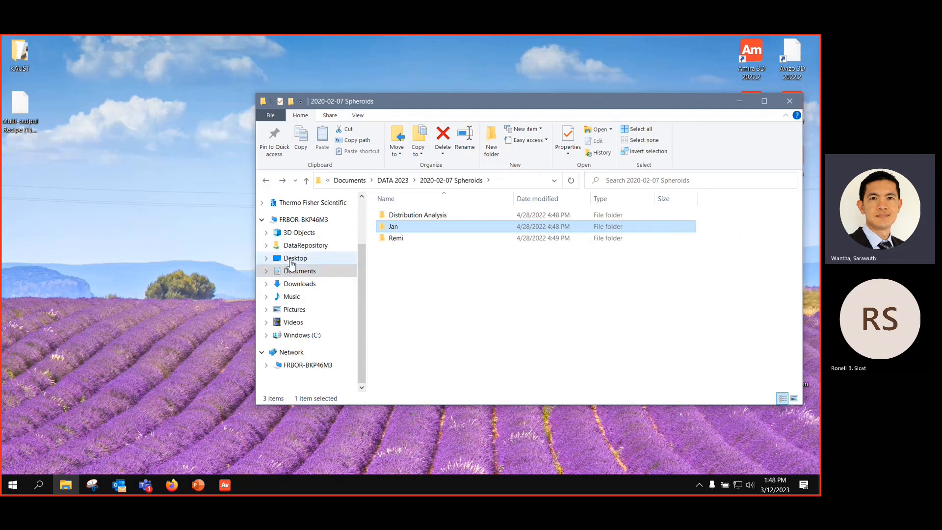
click(291, 260)
click(411, 228)
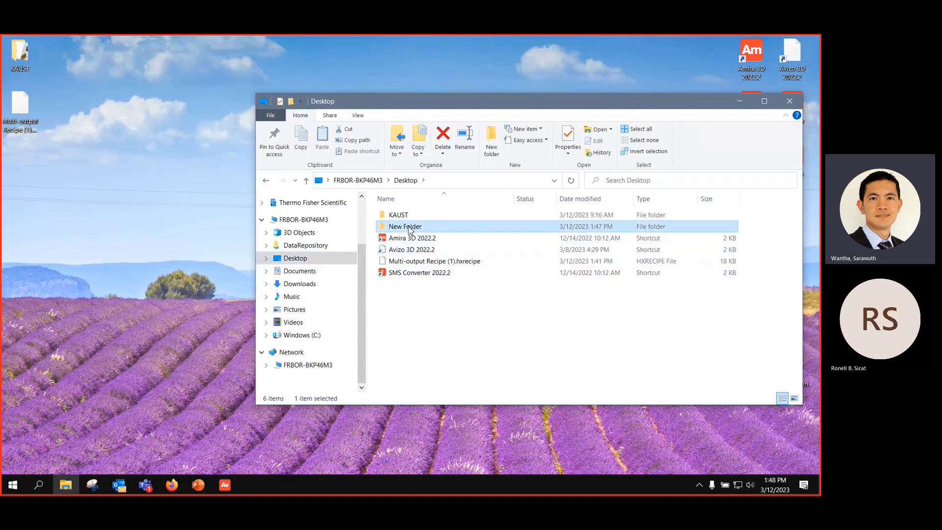
double_click(411, 228)
click(266, 181)
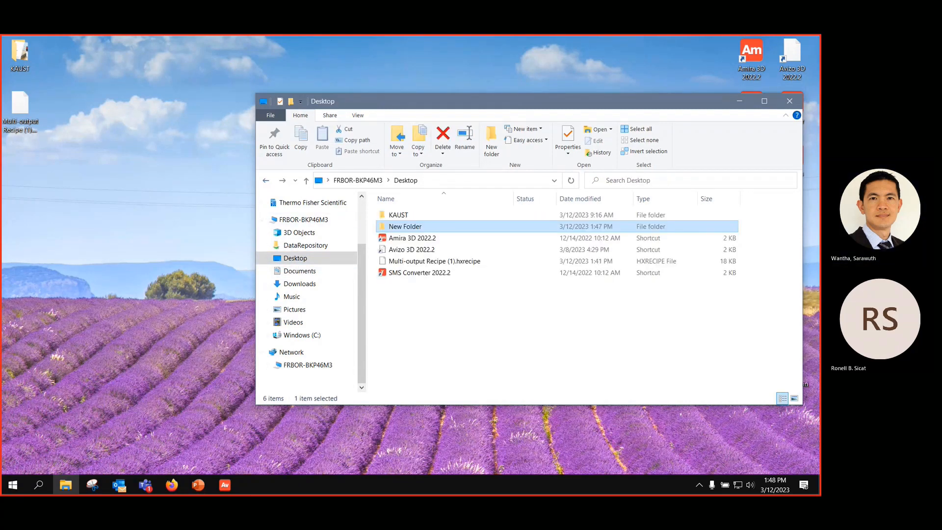
Step: Switch back to Avizo 3D, inspect the Spheroid_green_d data objects, and spread the Recipe Player and BatchApplyRecipePlayer modules apart
click(224, 485)
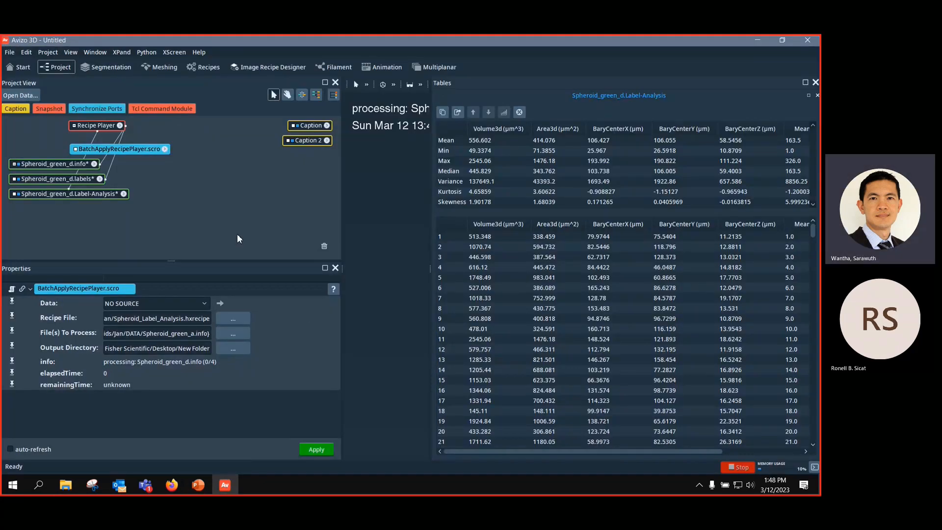
click(84, 179)
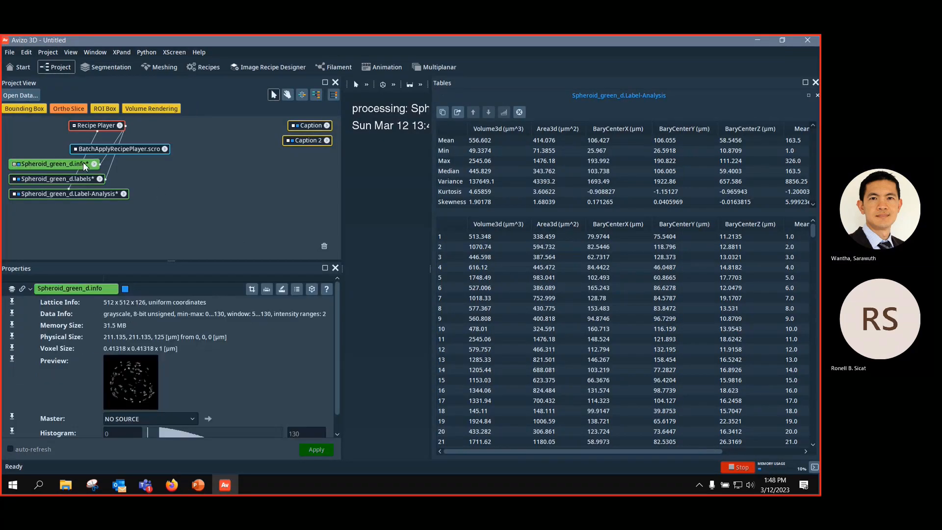
click(89, 196)
drag(121, 152, 200, 157)
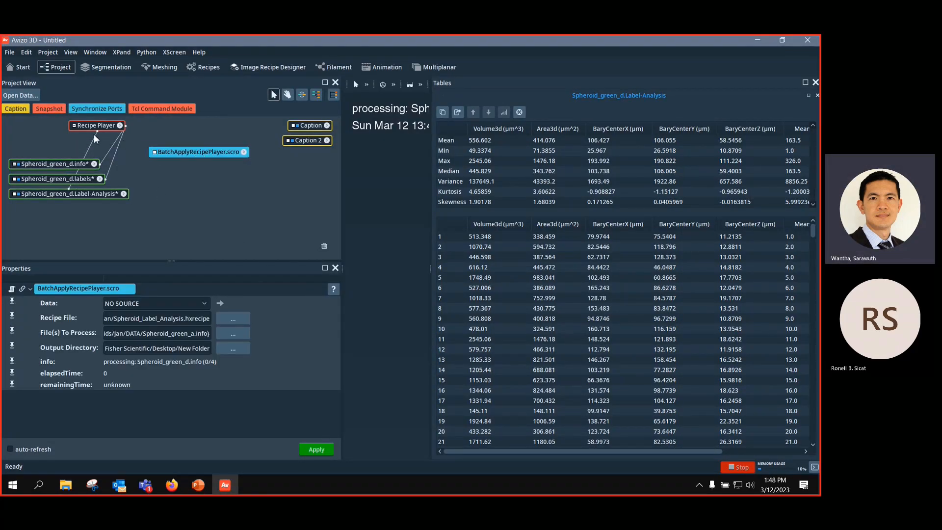
drag(95, 129, 121, 145)
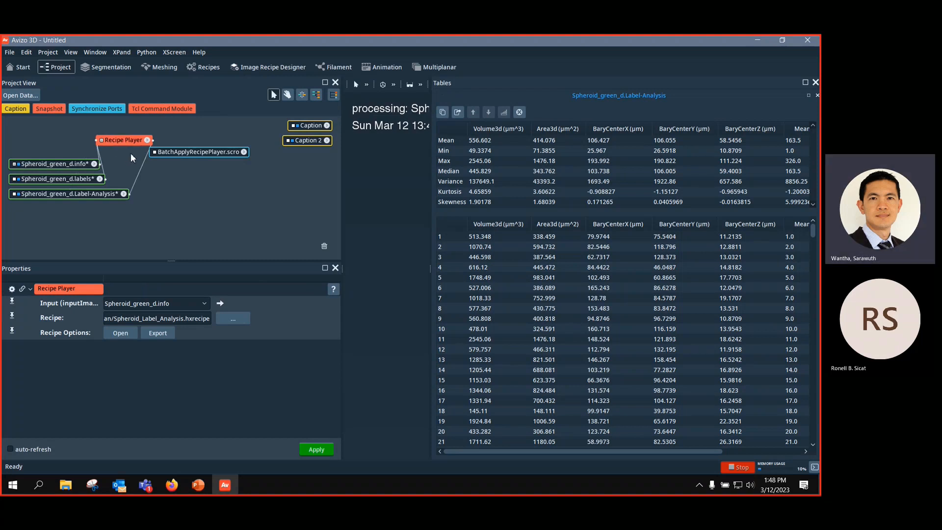
drag(196, 157, 224, 167)
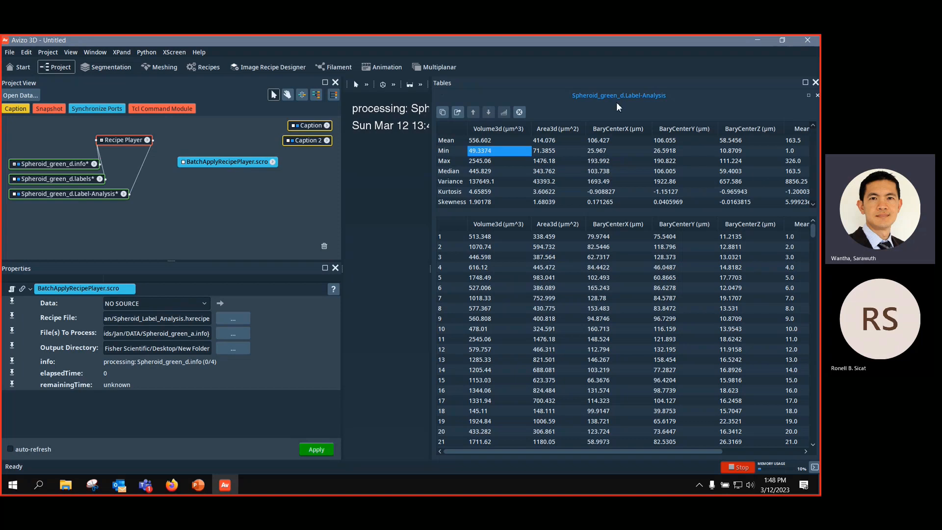
Step: Close the Tables panel, remove all objects from the project without saving them, and enlarge the Project View
click(816, 82)
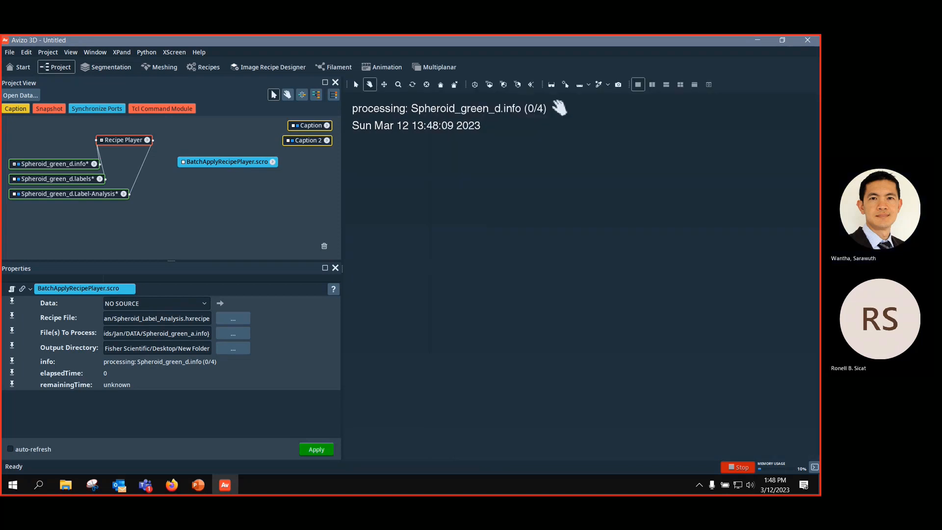
click(252, 224)
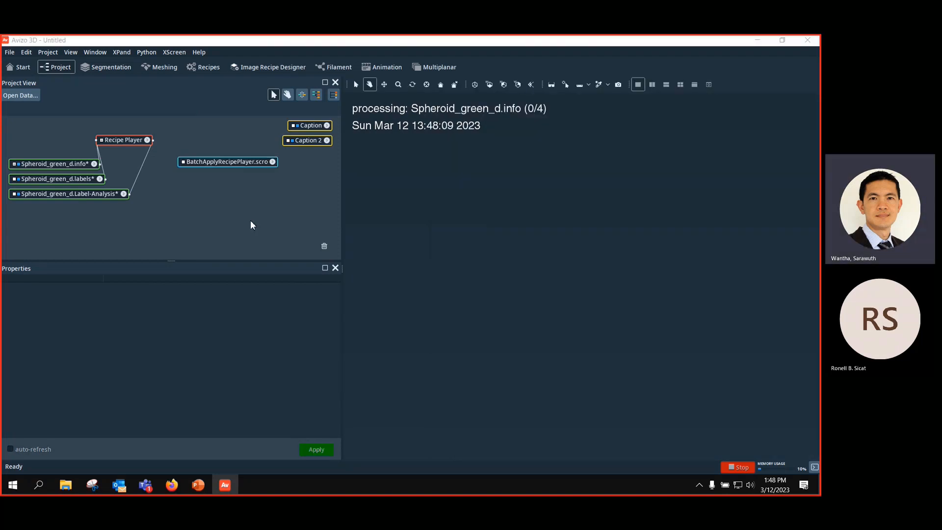
click(442, 314)
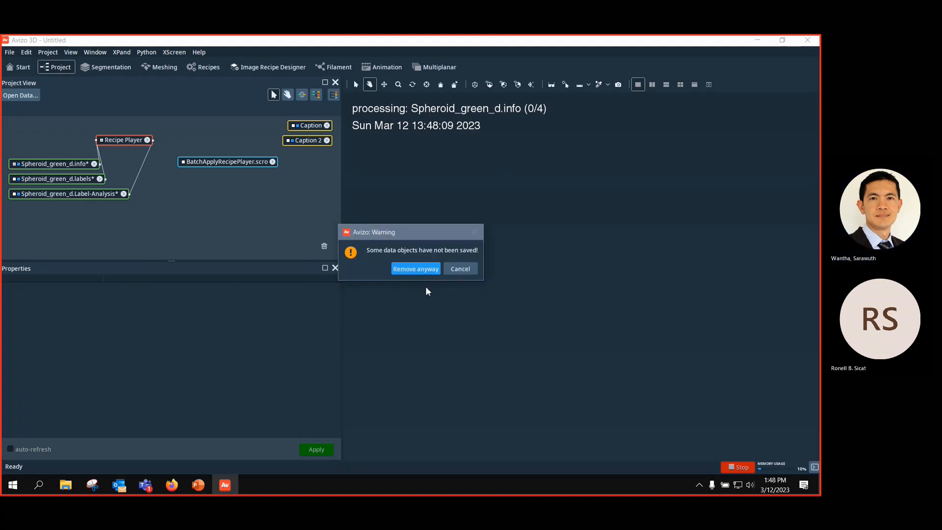
click(420, 272)
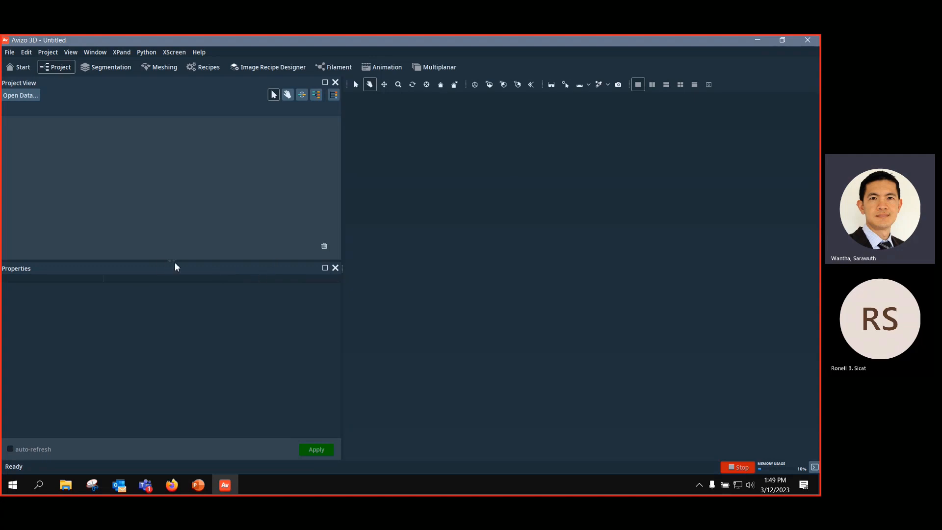
drag(172, 259, 174, 286)
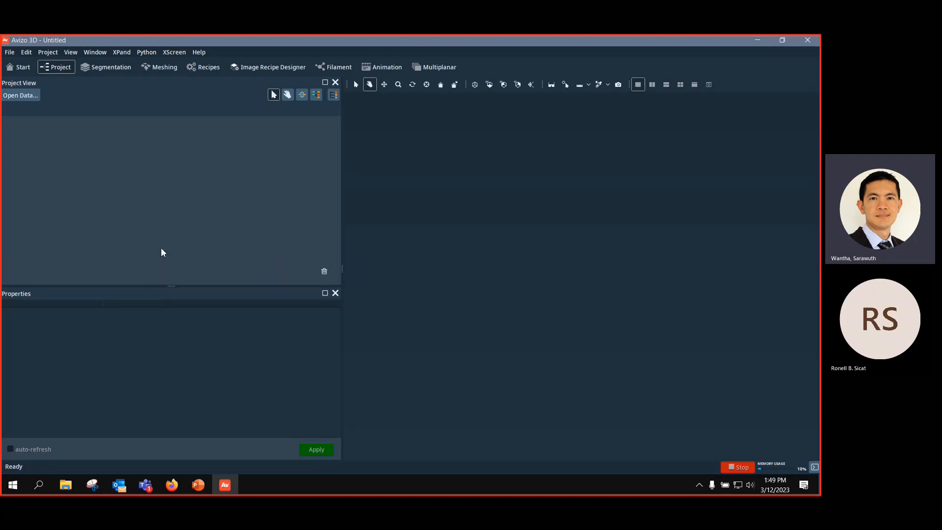
Step: Start opening data and browse to the data folder of Thermo Scientific Amira-Avizo3D 2022.2 under Program Files
click(22, 96)
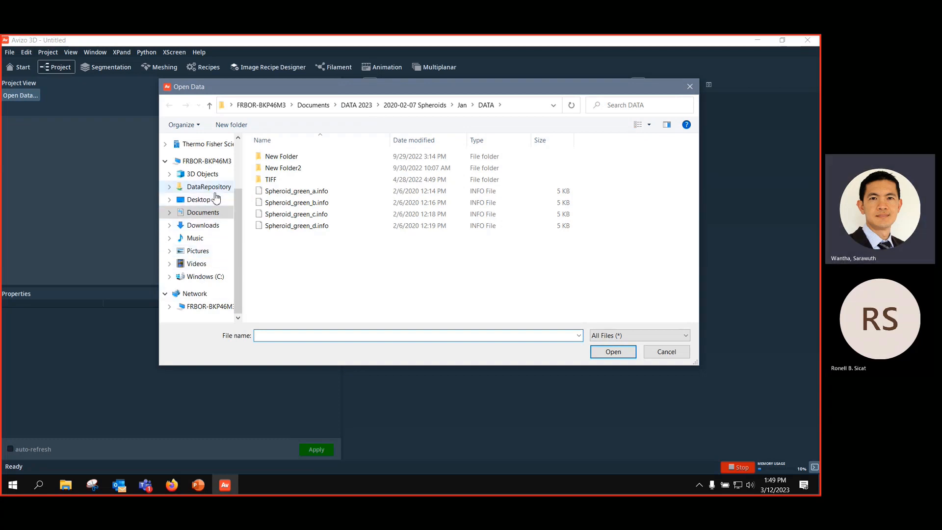
click(215, 162)
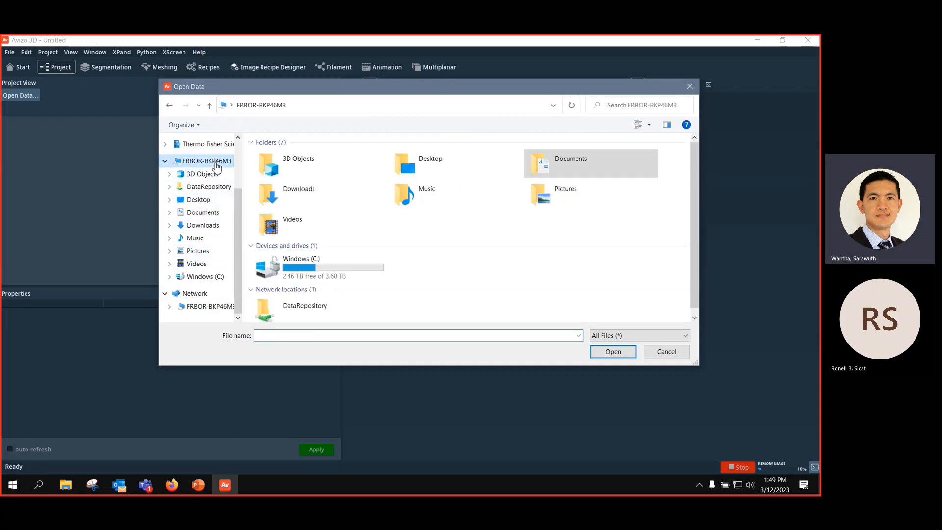
double_click(307, 261)
scroll(314, 226, down, 1)
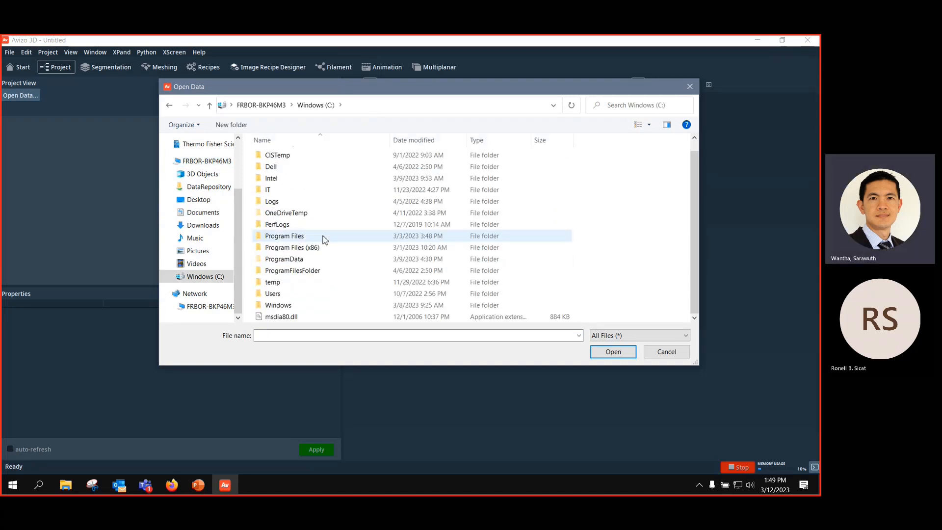
double_click(307, 237)
scroll(314, 233, down, 2)
scroll(343, 236, down, 7)
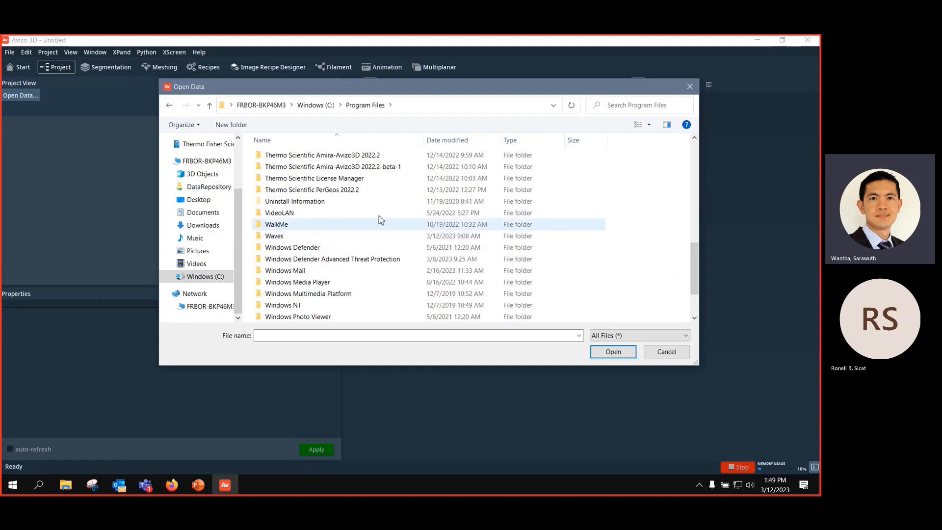
double_click(368, 155)
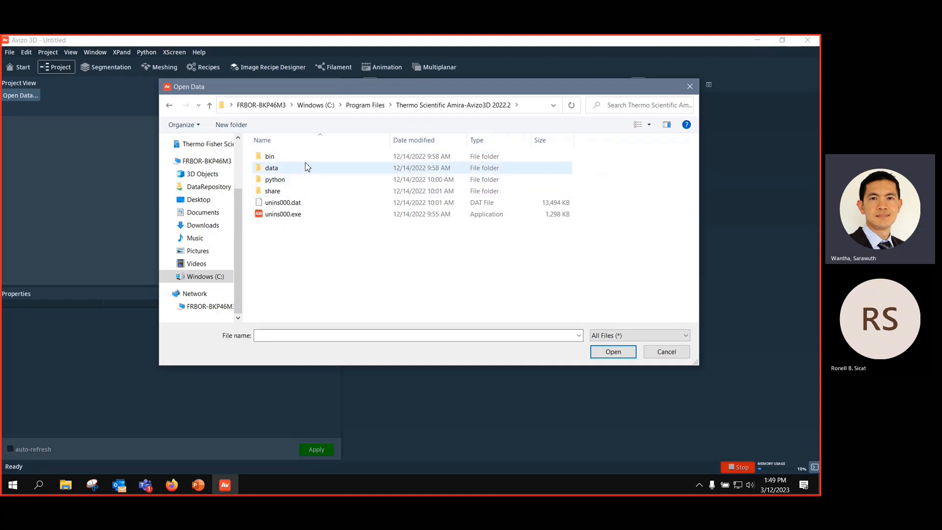
double_click(272, 168)
scroll(305, 196, down, 2)
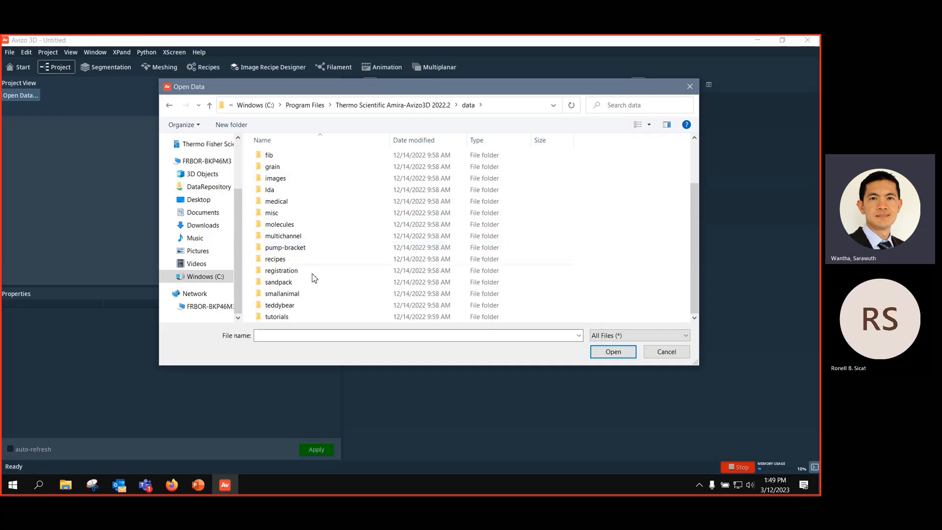
Step: Load Pump-bracket-CT-scan.am from the pump-bracket folder and reposition its object in the project
double_click(301, 248)
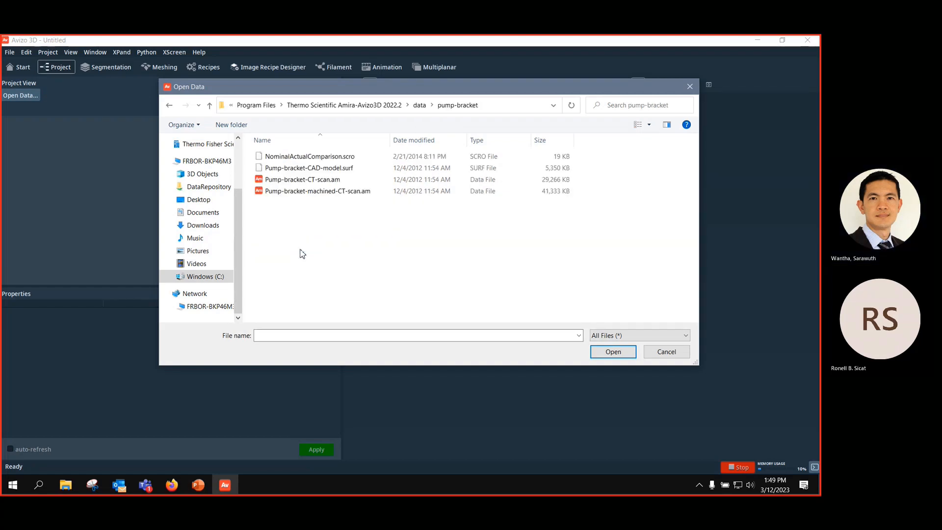
double_click(332, 181)
drag(76, 126, 92, 148)
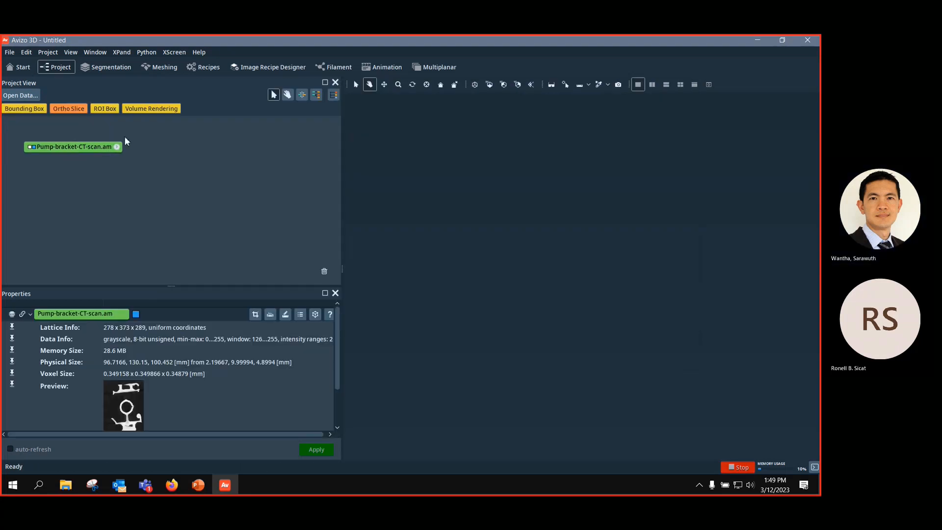
Step: Add a Volume Rendering to Pump-bracket-CT-scan.am, fit the bracket in the viewer, and rotate it to face its central bore
click(141, 109)
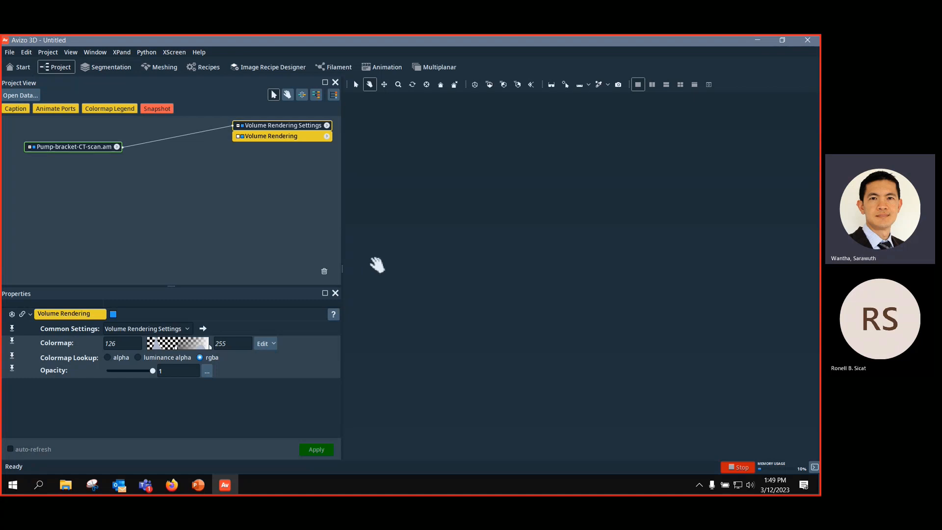
drag(81, 150, 1, 132)
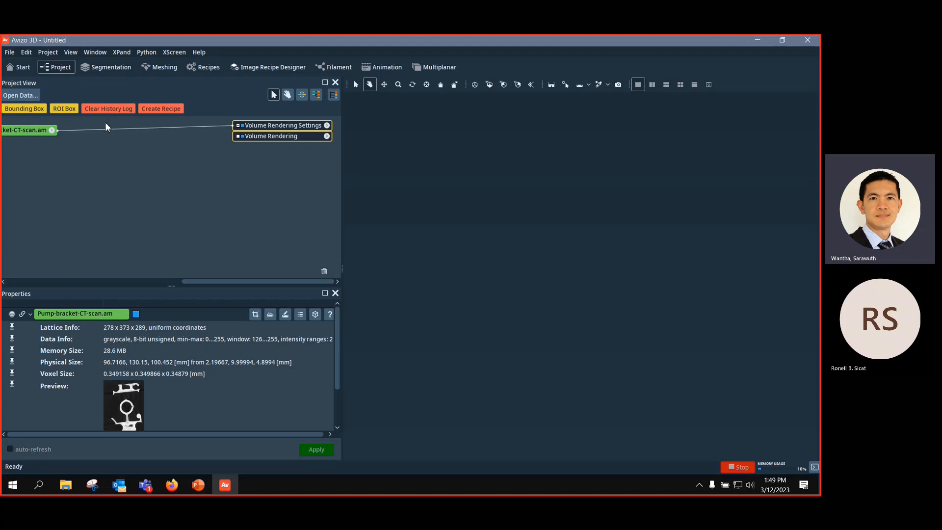
drag(27, 130, 99, 131)
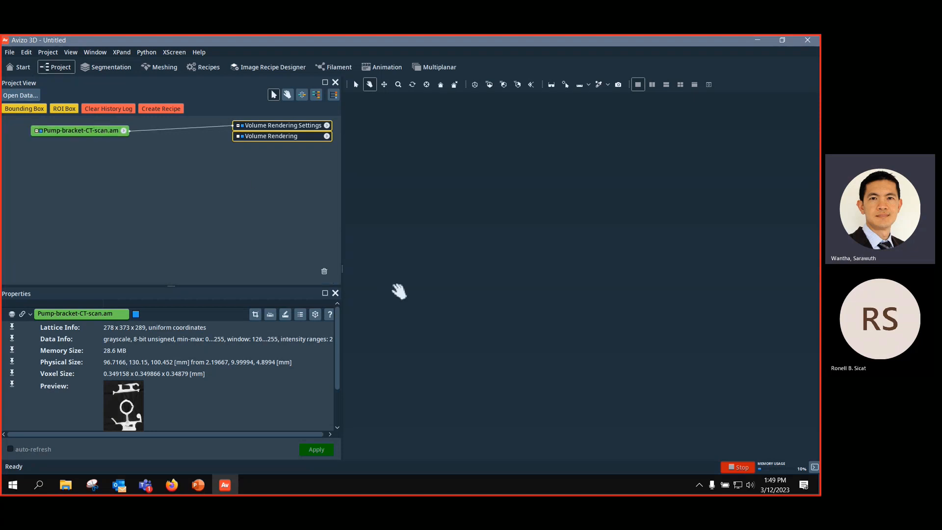
click(475, 86)
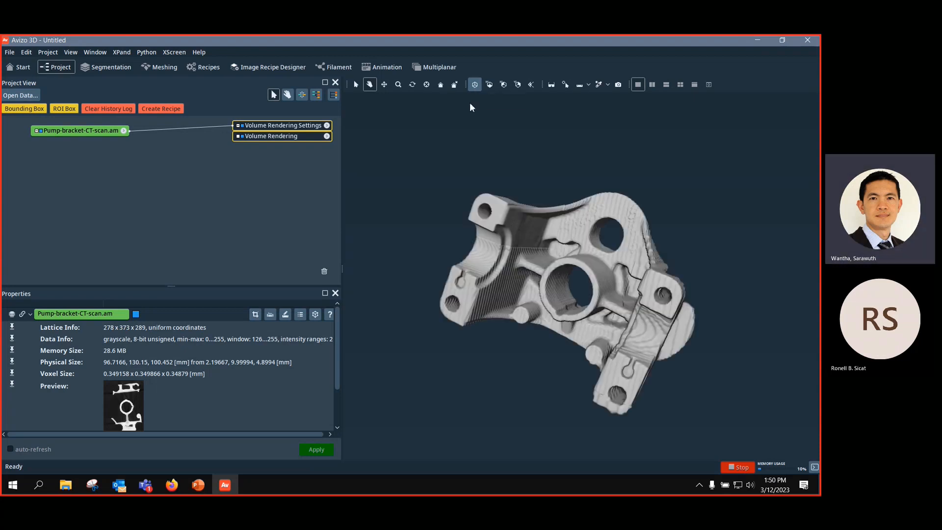
drag(437, 194, 509, 328)
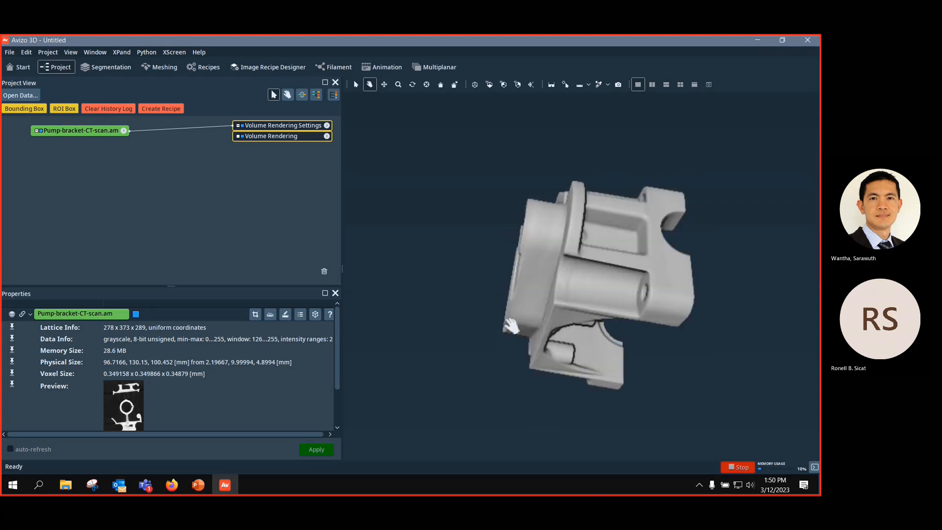
drag(568, 290, 569, 323)
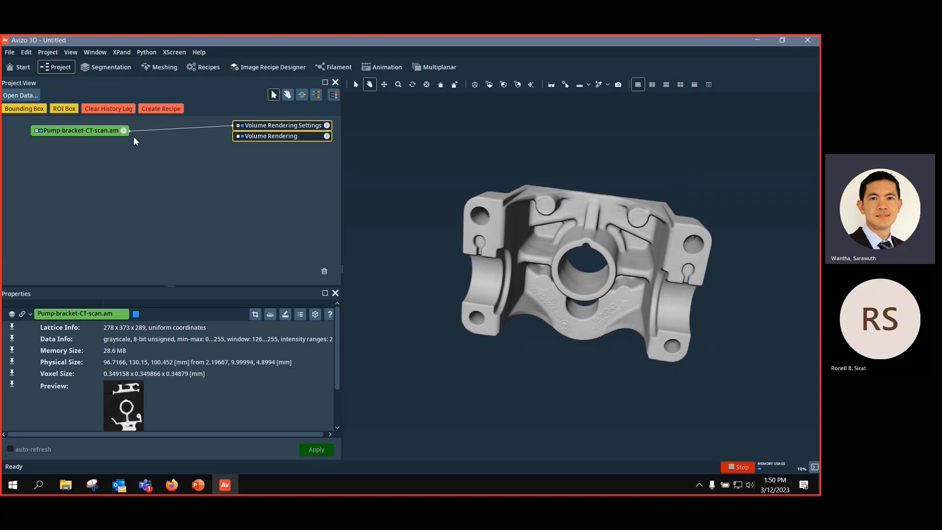
Step: Enlarge the Properties area and start a new project, discarding the current one
drag(174, 287, 185, 207)
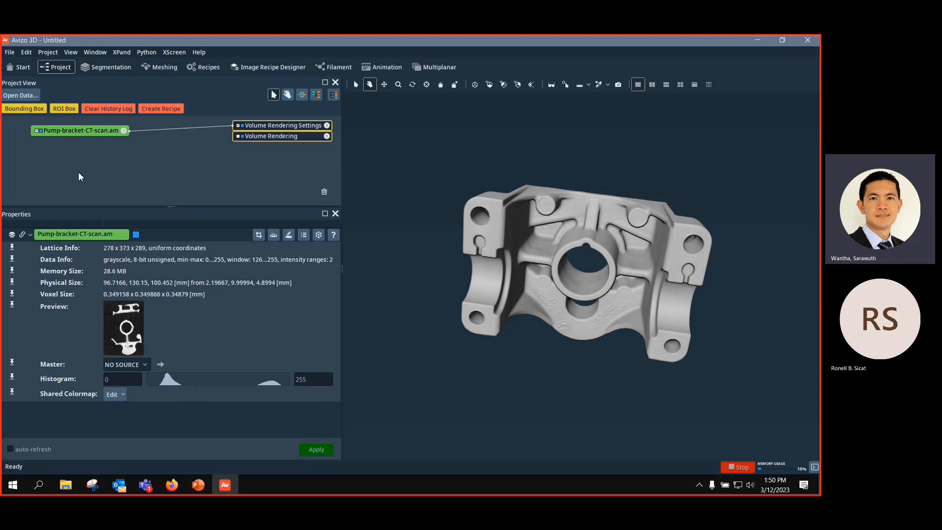
key(ctrl)
key(ctrl+n)
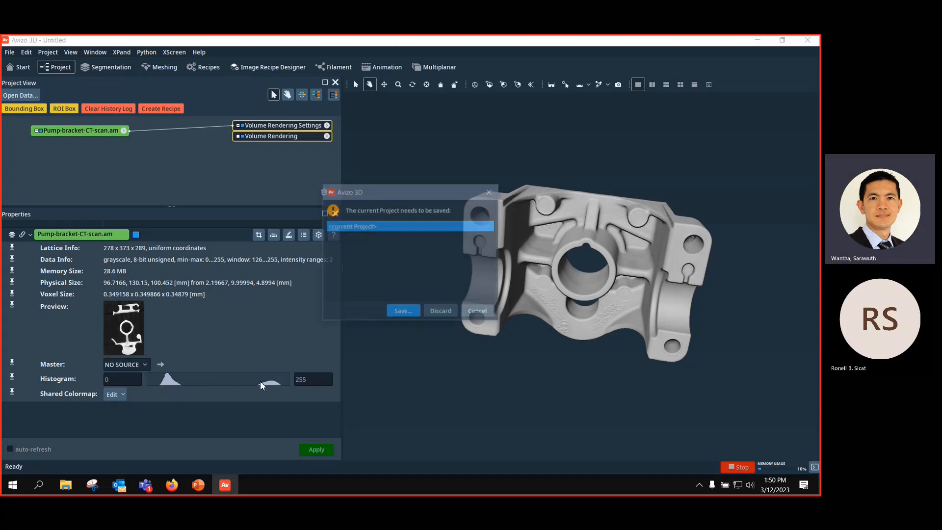
click(437, 312)
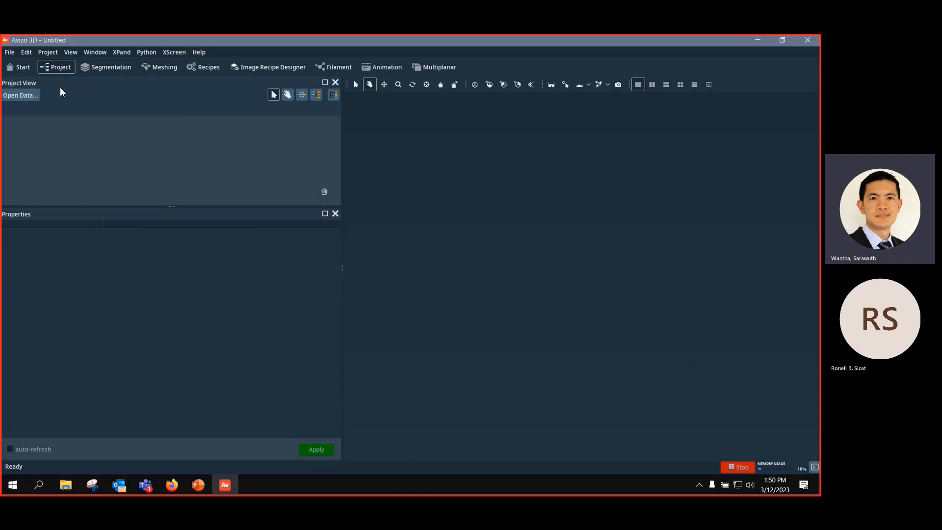
Step: Load motor.am from the tutorials folder inside the Amira-Avizo3D 2022.2 data directory
click(27, 95)
click(420, 105)
scroll(380, 219, down, 2)
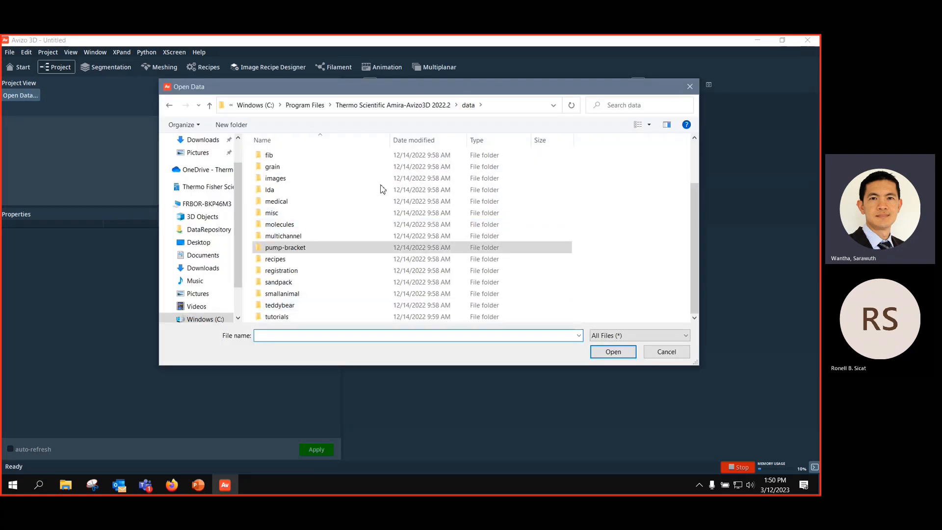
double_click(277, 317)
scroll(294, 309, down, 6)
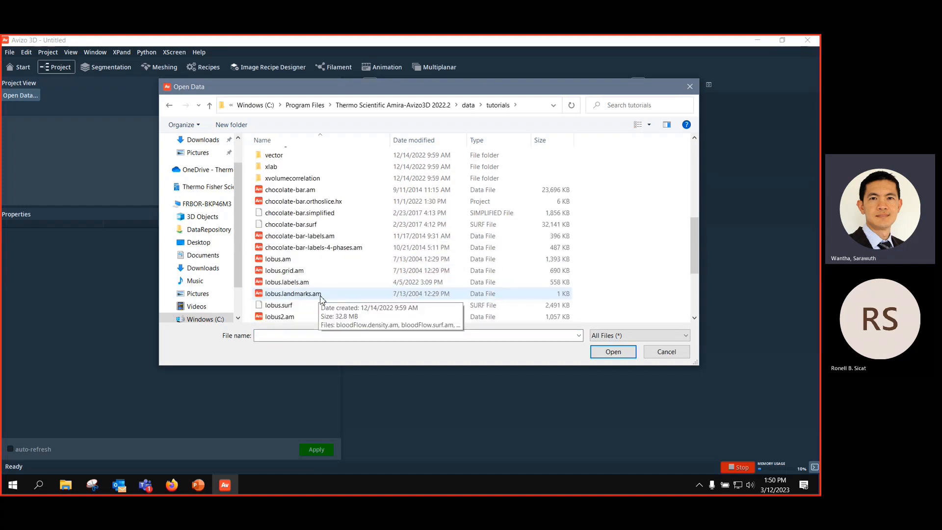
scroll(315, 278, down, 1)
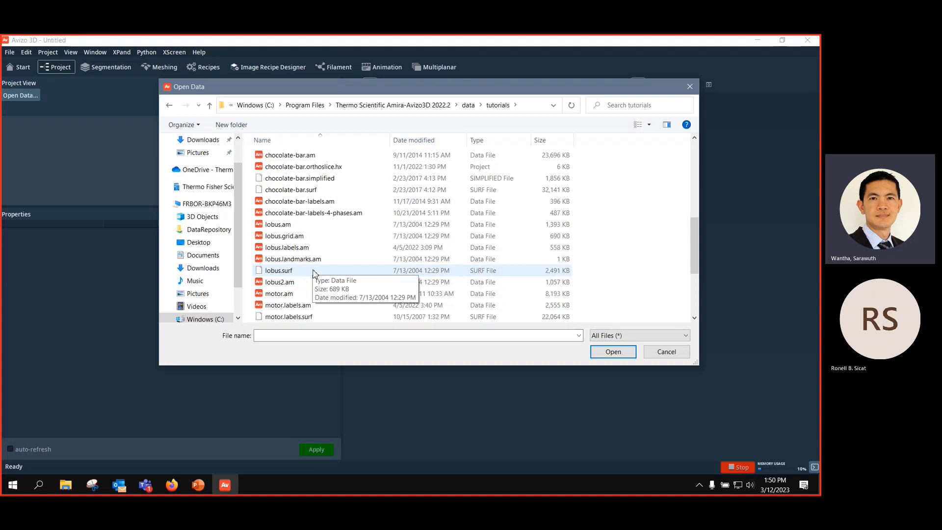
scroll(314, 273, down, 1)
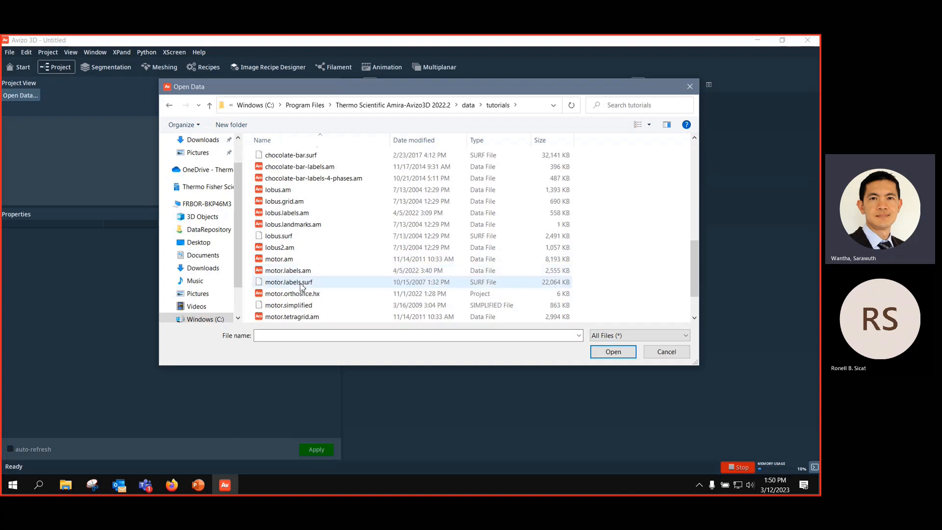
click(297, 263)
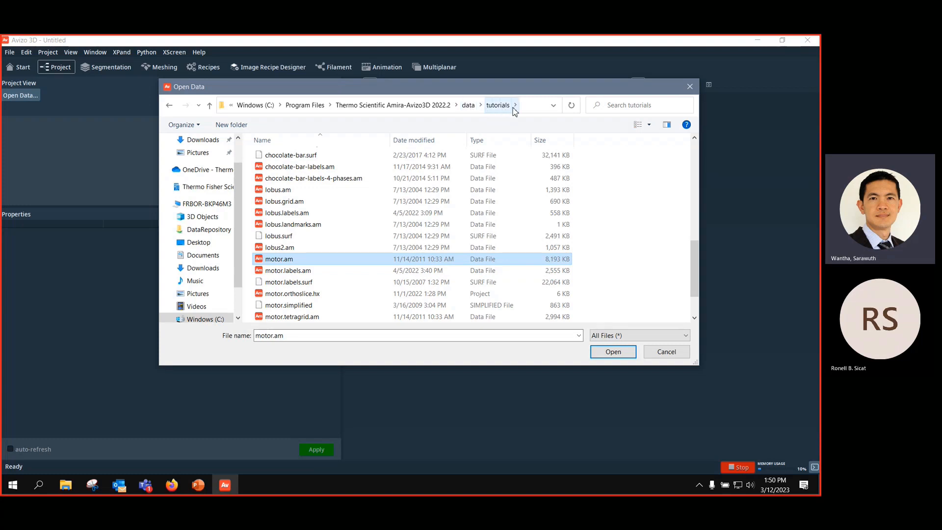
double_click(292, 260)
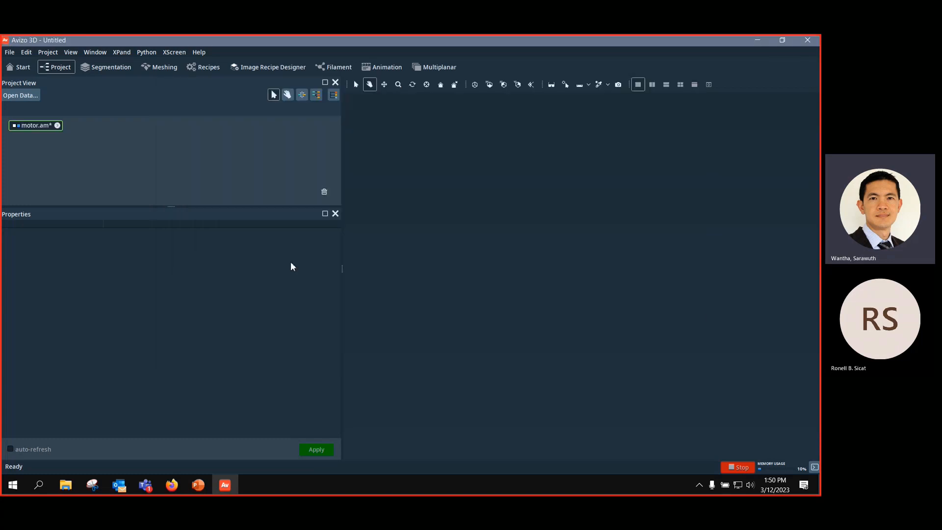
Step: Reposition motor.am in the project, attach an Ortho Slice to it, and turn on the slice's display
click(44, 130)
drag(44, 130, 90, 154)
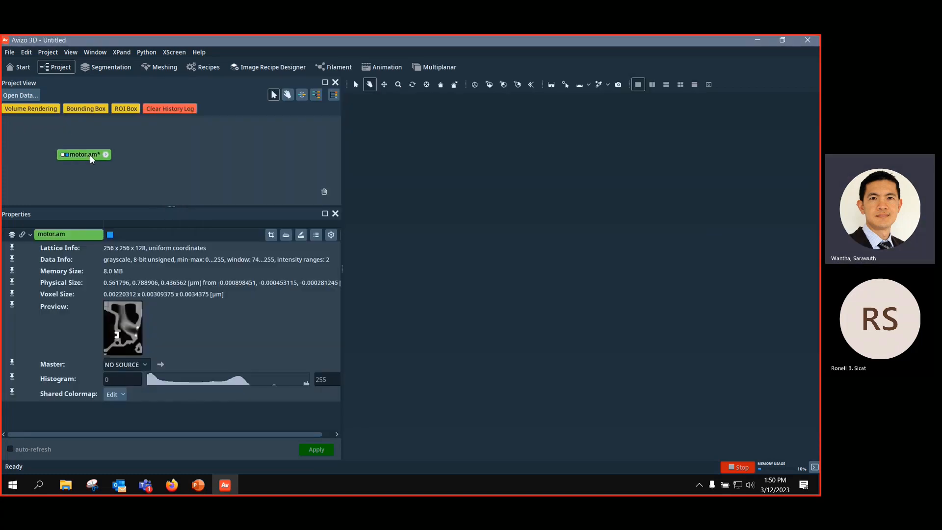
right_click(90, 155)
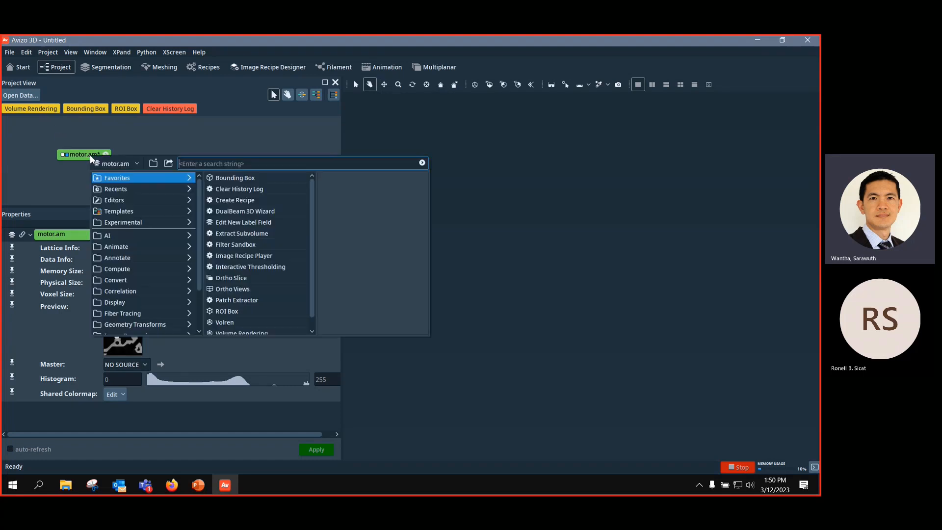
click(254, 278)
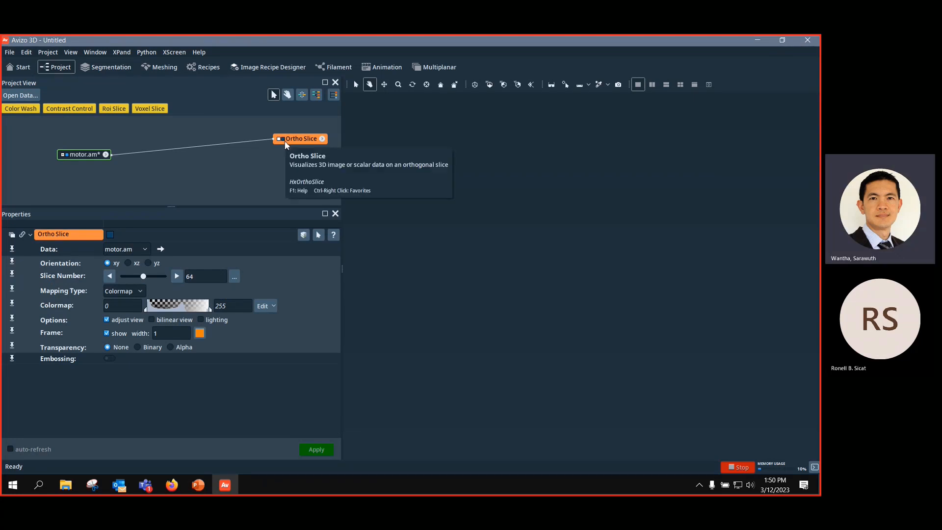
click(281, 139)
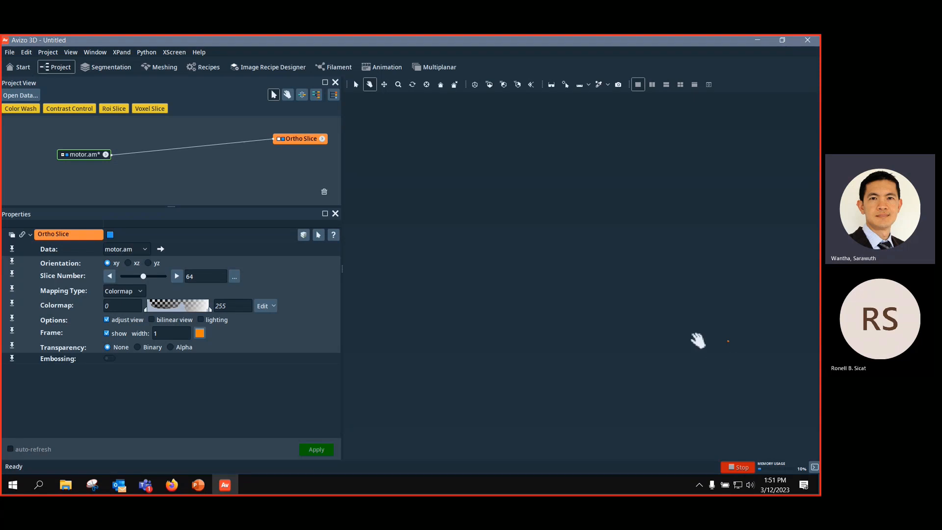
Step: Fit the motor slice in the viewer, tilt it slightly, and move the Ortho Slice object closer to motor.am
click(84, 155)
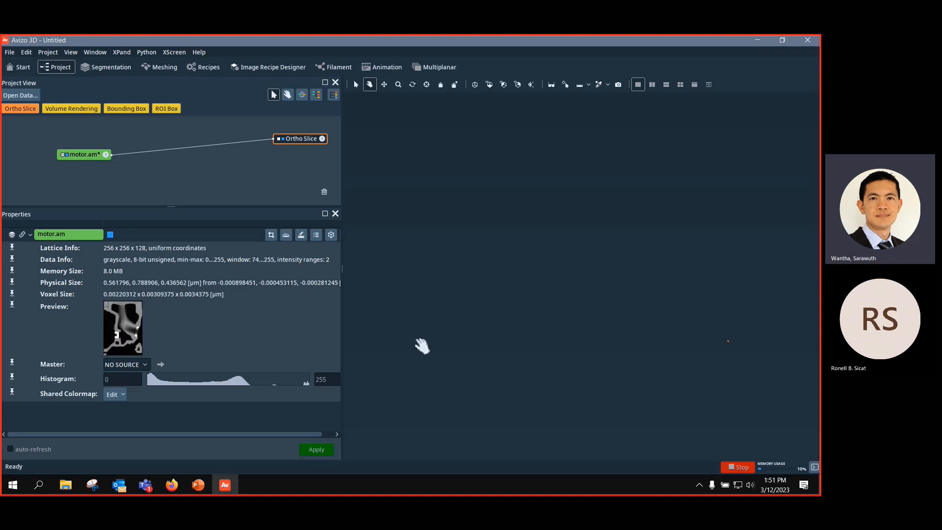
click(735, 348)
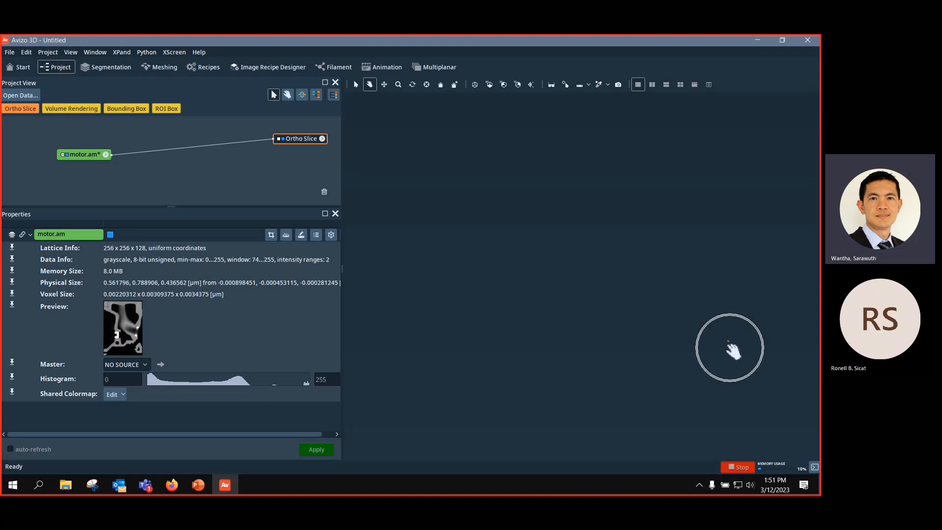
click(475, 86)
drag(599, 216, 488, 257)
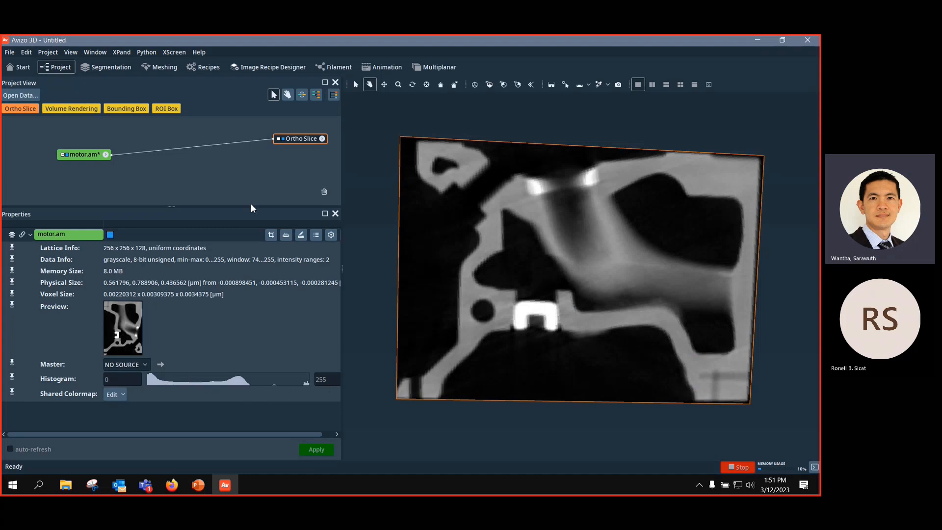
drag(297, 140, 246, 151)
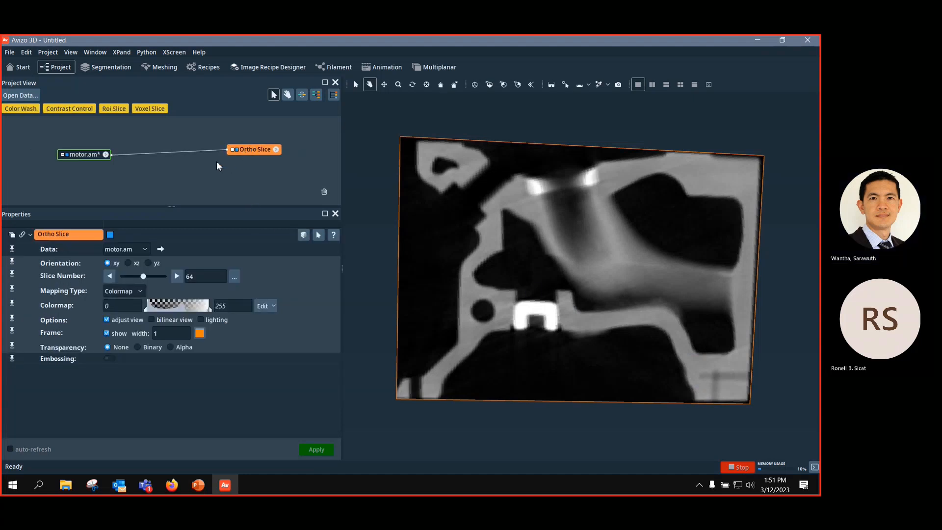
Step: Attach a Multi-Thresholding module to motor.am and place its object between motor.am and Ortho Slice
click(92, 155)
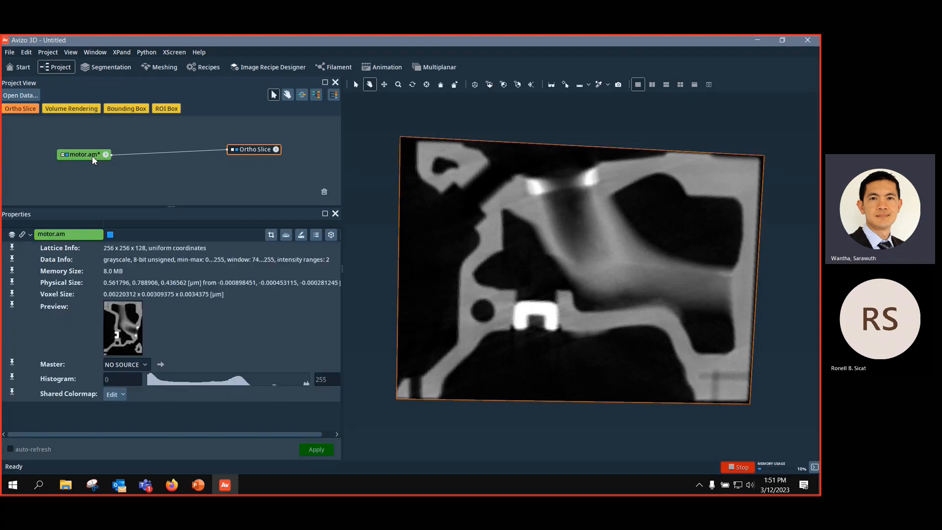
right_click(83, 166)
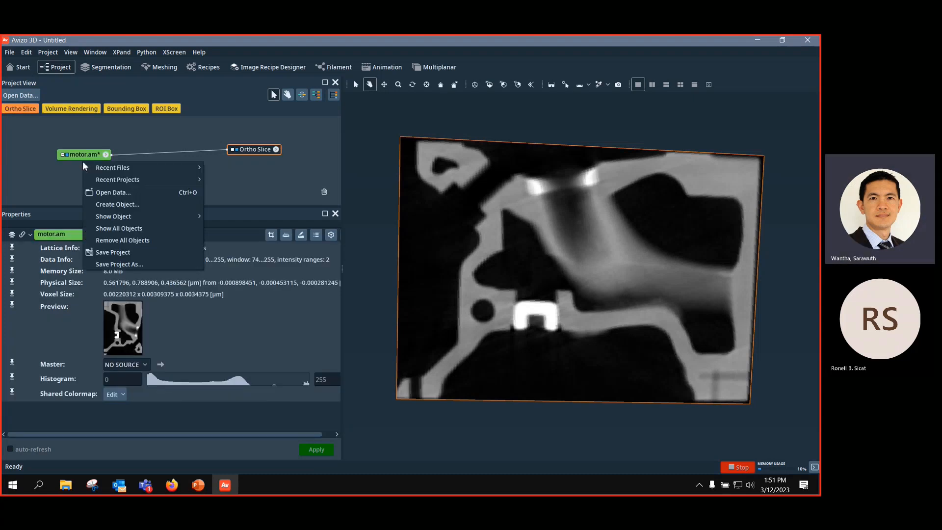
click(81, 155)
right_click(80, 154)
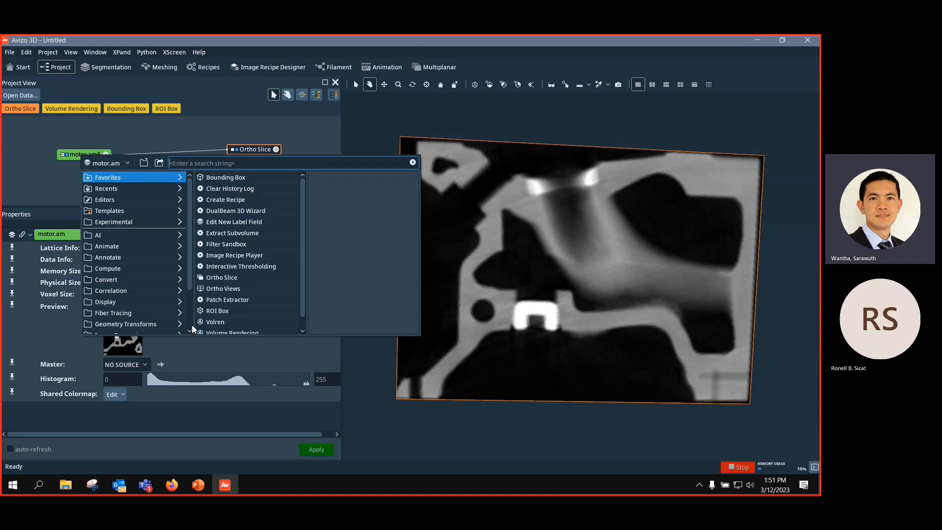
text(multi)
click(296, 182)
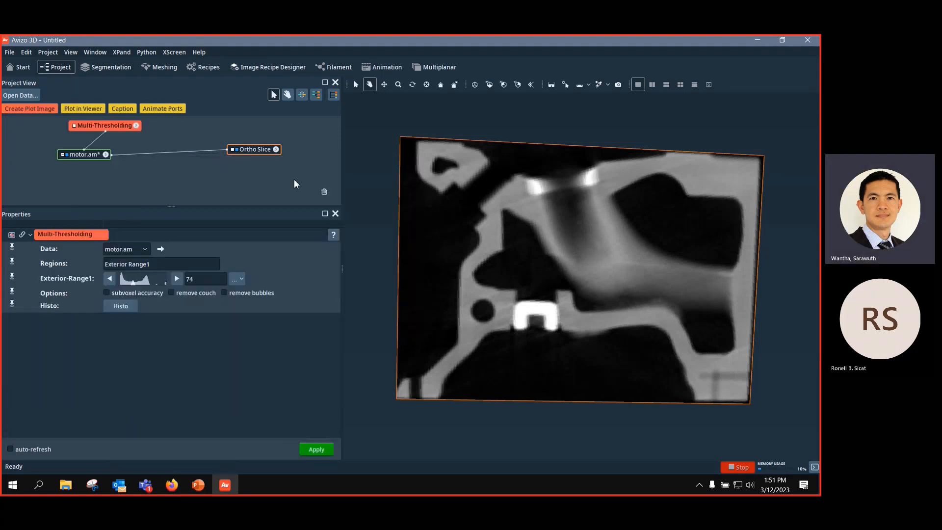
drag(96, 125, 155, 161)
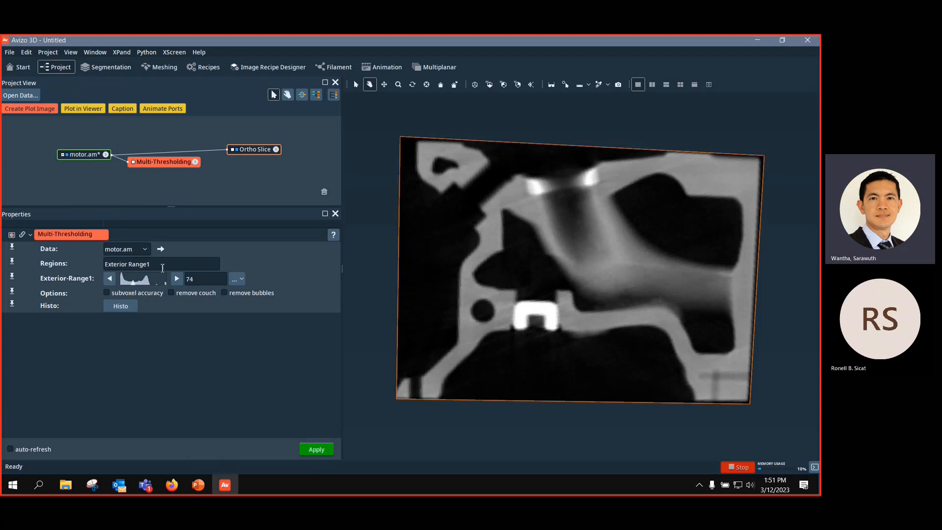
Step: Extend the Multi-Thresholding regions with Range2 and Range3 after Exterior and Range1
drag(129, 267, 106, 268)
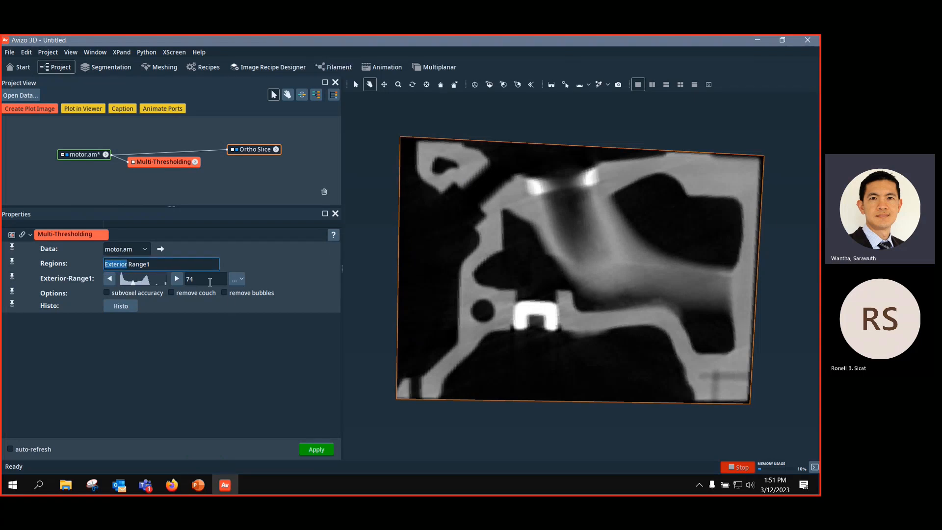
click(184, 265)
mouse_move(173, 487)
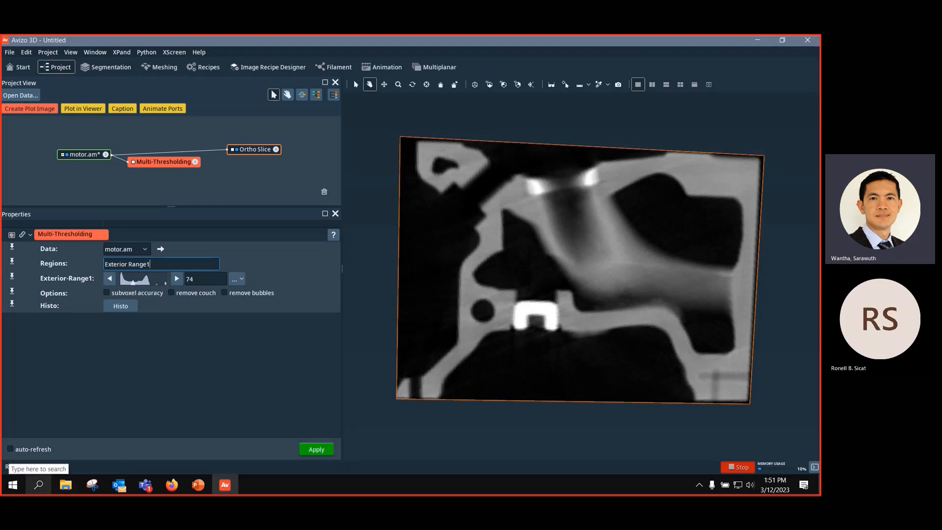
text(Range2)
key(Return)
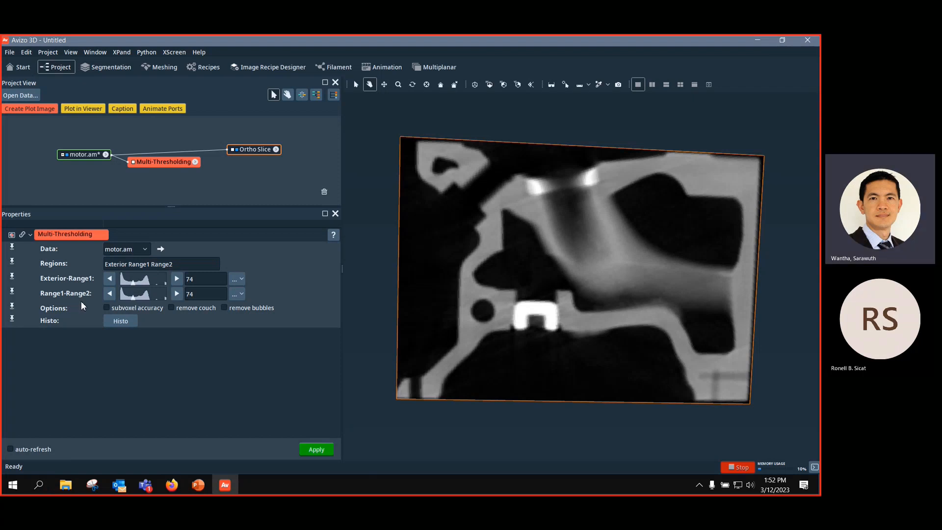
click(210, 260)
text(Range 3)
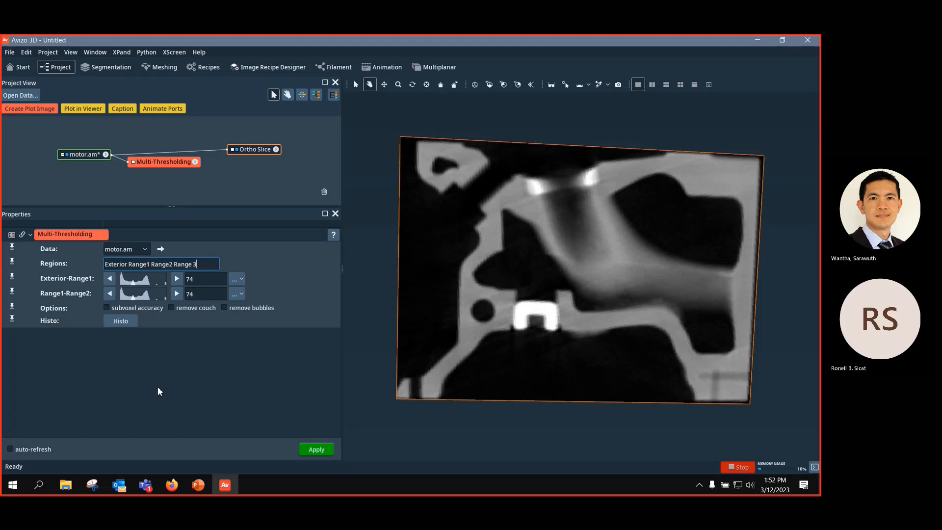
key(BackSpace)
key(BackSpace)
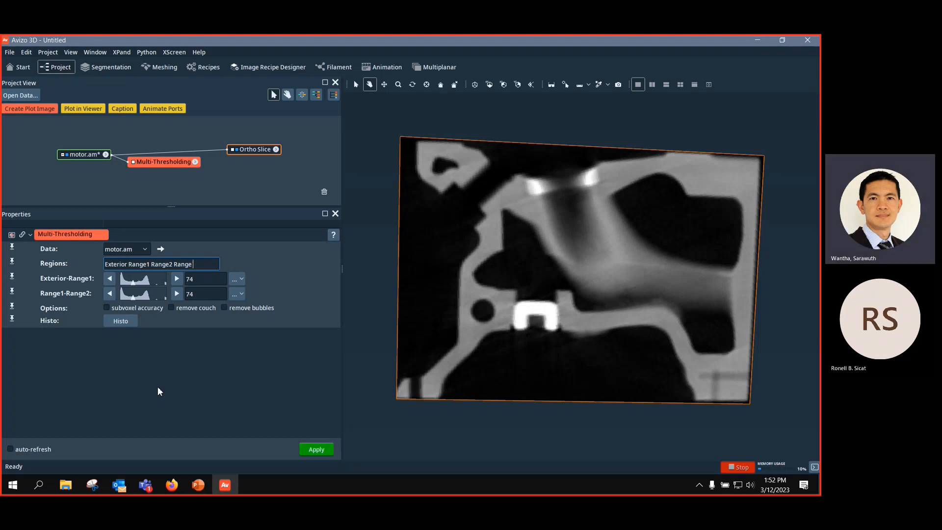
text(3)
key(Return)
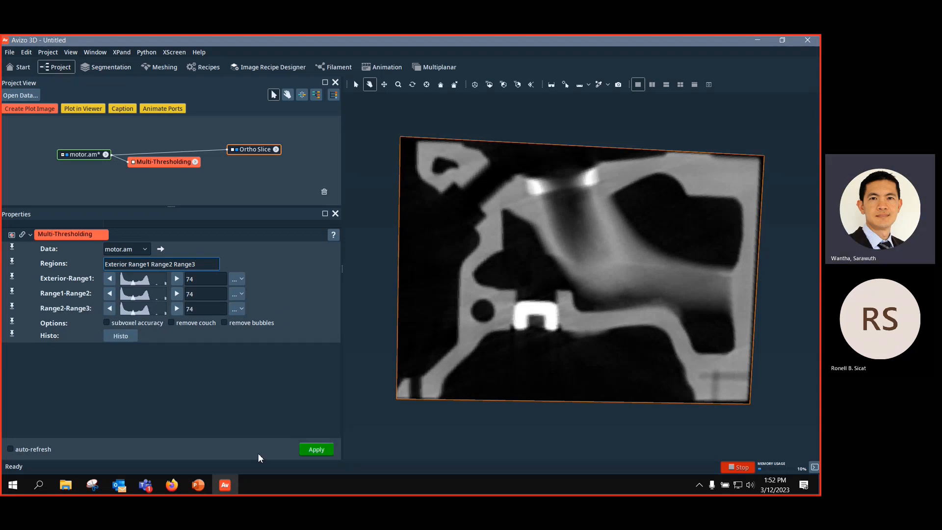
Step: Replace the Multi-Thresholding region names with 1 2 3 4
drag(206, 261, 72, 268)
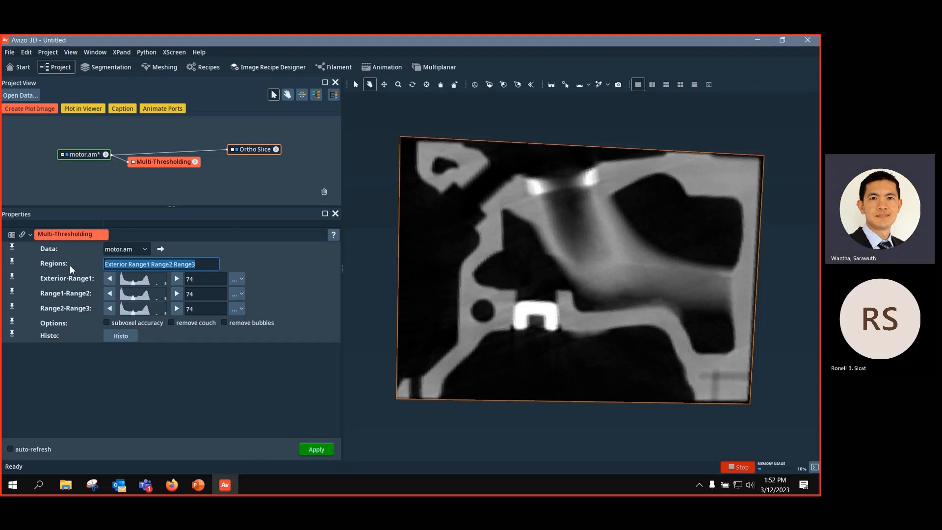
key(BackSpace)
text(1 2 34)
key(BackSpace)
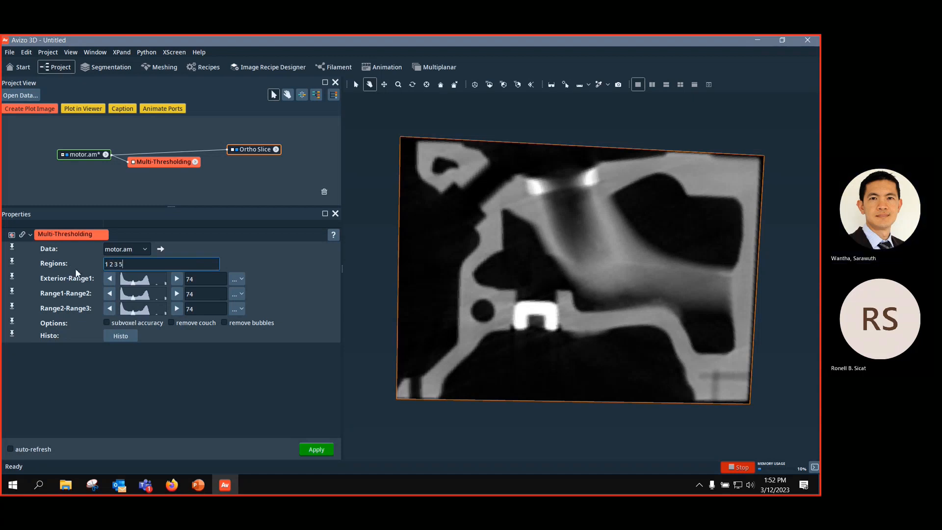
text(4)
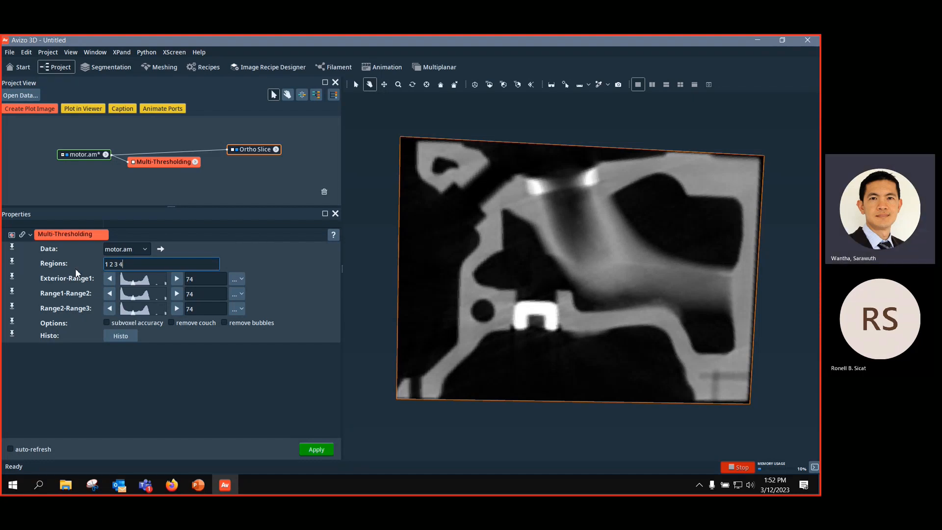
key(Return)
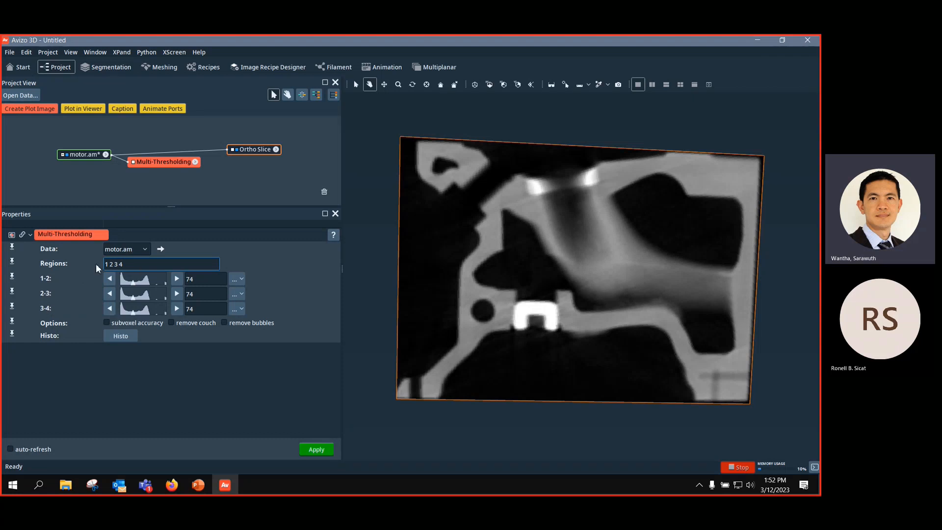
drag(111, 266, 114, 266)
click(129, 266)
Step: Set the Multi-Thresholding limits to 35 for 1-2, 100 for 2-3 and 184 for 3-4
click(131, 285)
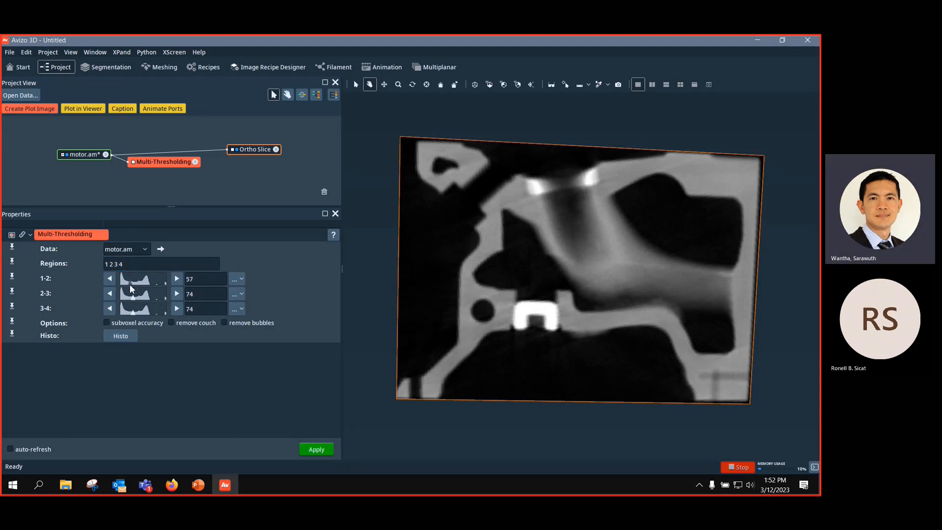
mouse_move(130, 286)
mouse_down()
mouse_move(156, 300)
mouse_move(142, 304)
mouse_move(126, 283)
mouse_up()
drag(142, 301, 139, 300)
drag(205, 293, 182, 297)
text(100)
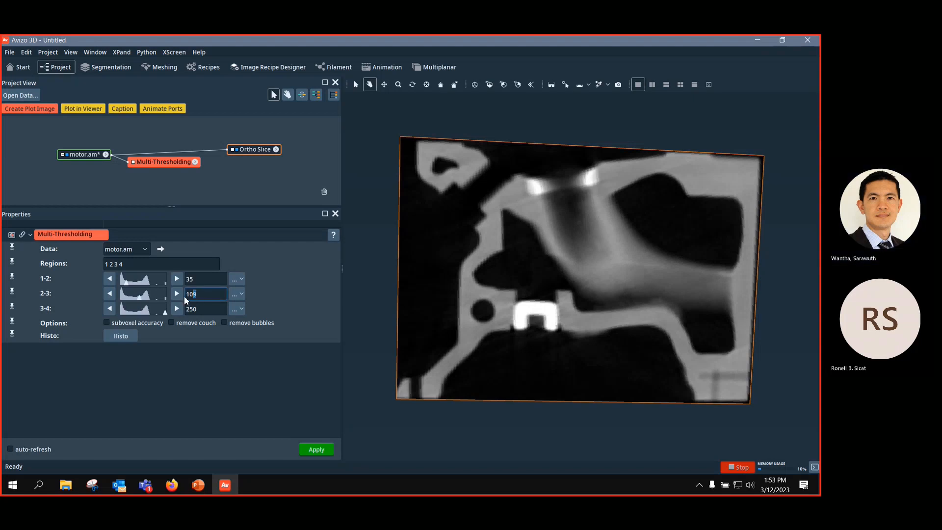
key(Return)
drag(157, 315, 153, 317)
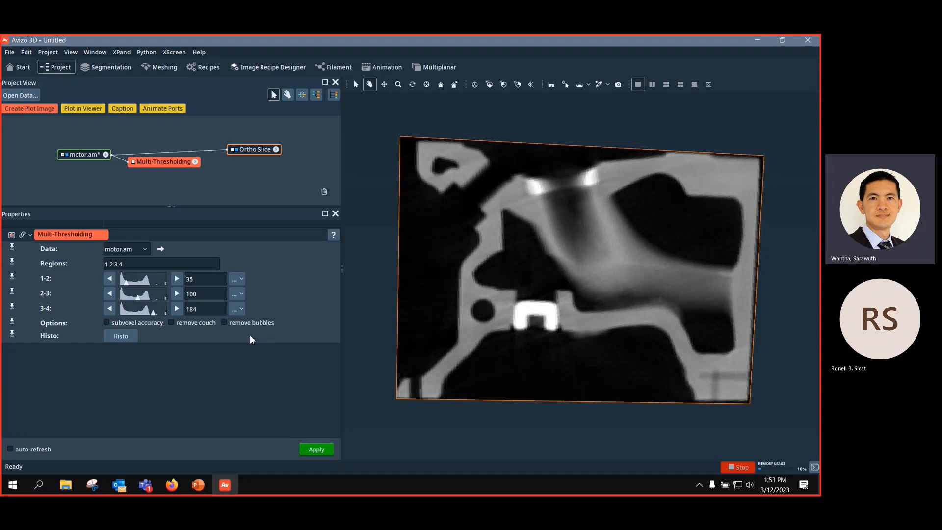
Step: Run the Multi-Thresholding, place motor.labels below motor.am, and reconnect Ortho Slice to display the labels
click(317, 450)
drag(57, 138, 89, 182)
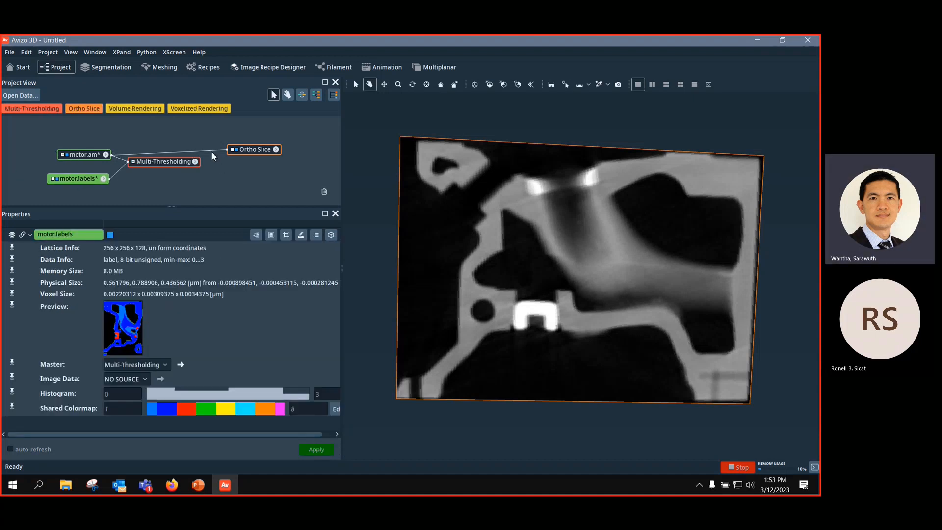
drag(198, 150, 86, 180)
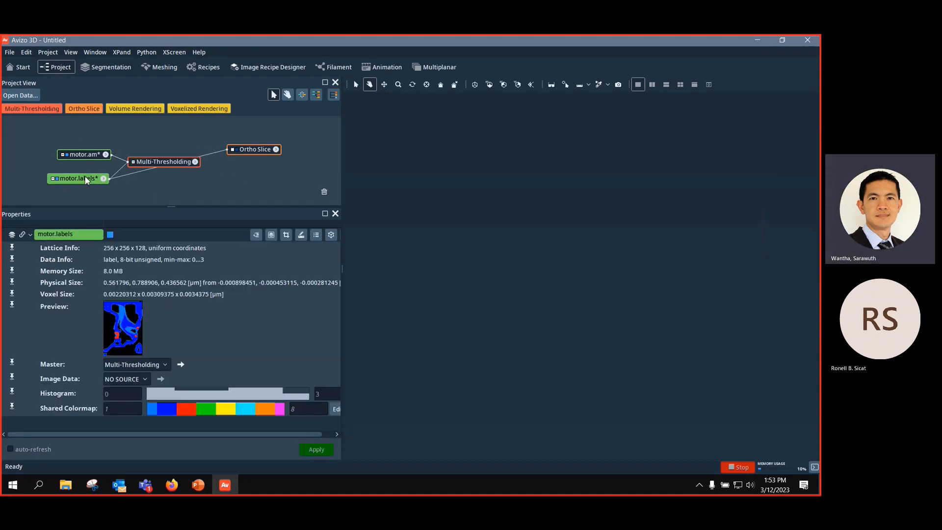
click(237, 150)
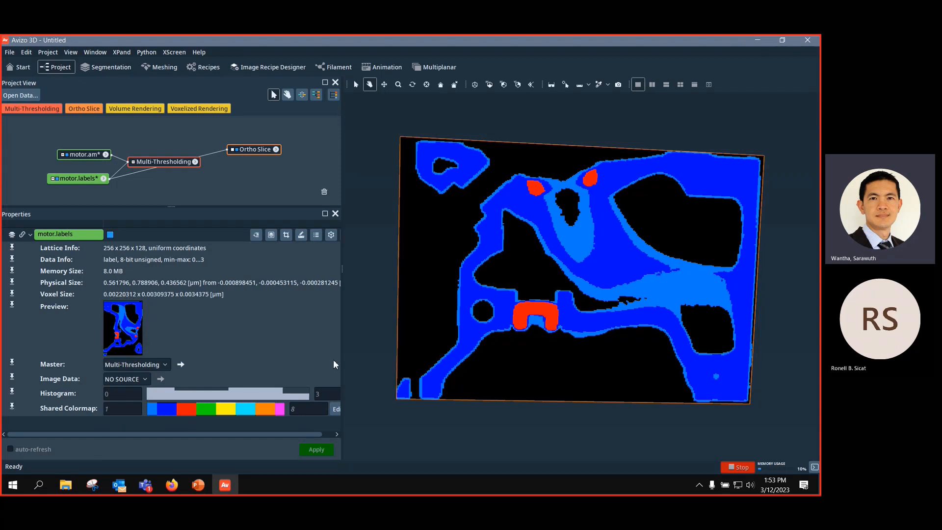
Step: Widen the Project View and Properties area and move the Ortho Slice object lower in the project
drag(343, 272, 389, 274)
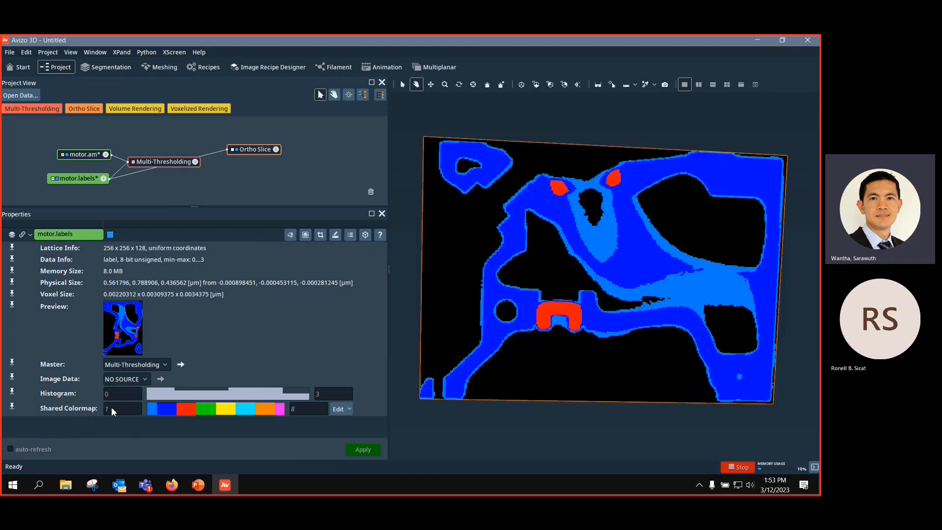
key(ctrl)
drag(260, 151, 260, 169)
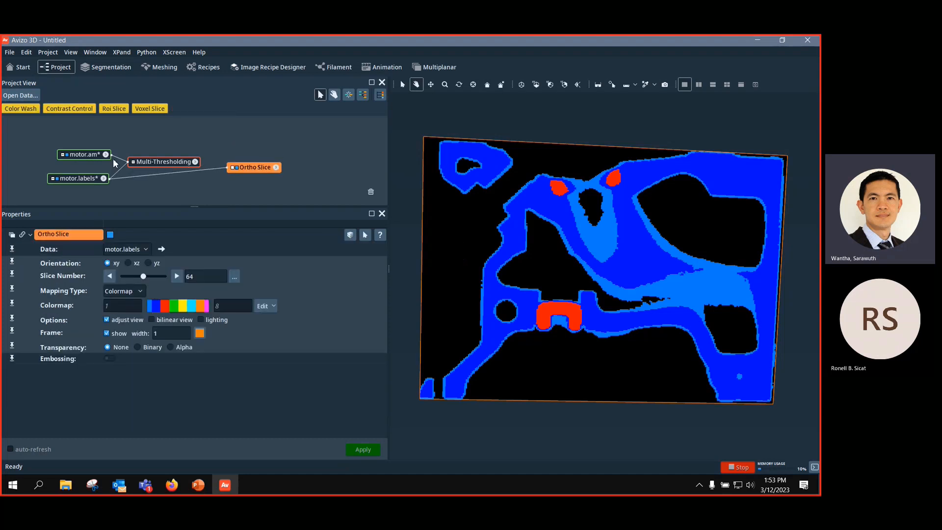
Step: Add a Voxelized Rendering to motor.labels, turn on its display, and inspect the labelled motor up close in 3D
click(89, 179)
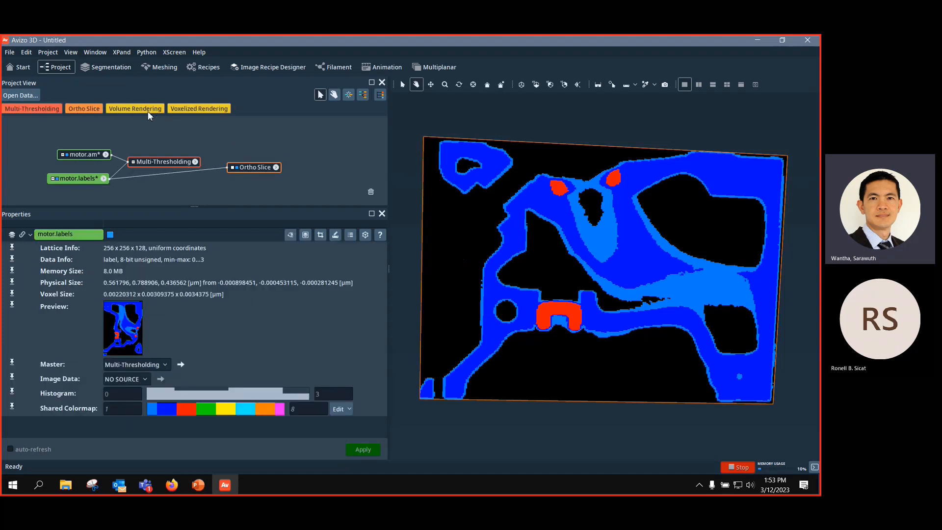
click(187, 109)
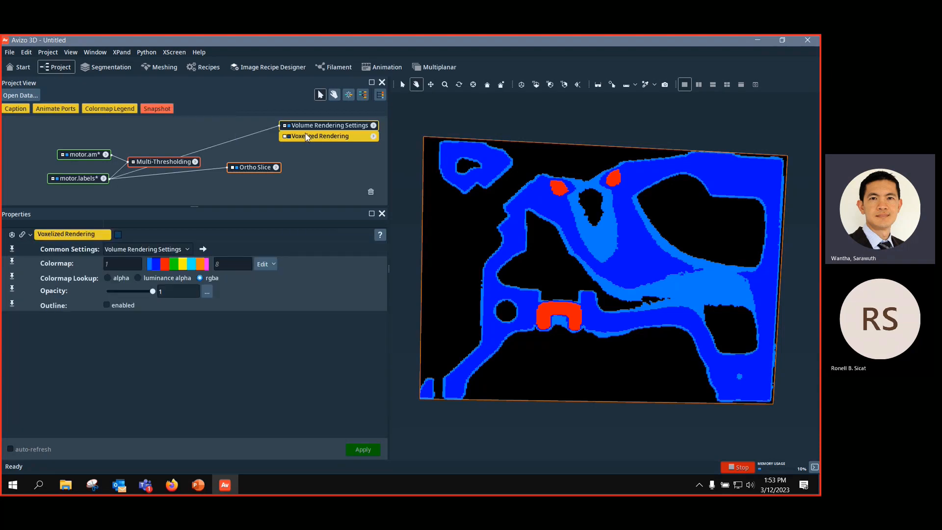
click(289, 138)
drag(543, 233, 627, 164)
scroll(572, 261, down, 3)
scroll(628, 299, up, 5)
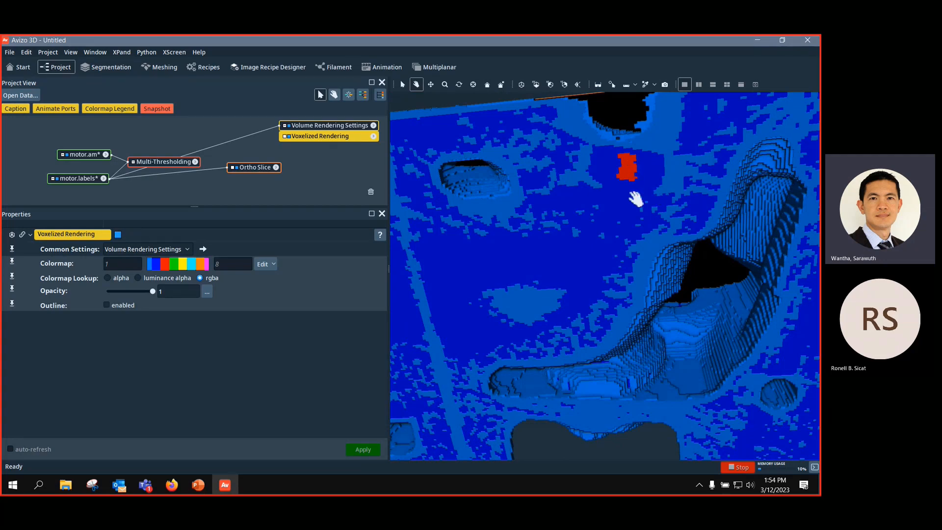
Step: Delete the Volume Rendering Settings object together with its Voxelized Rendering
drag(665, 143, 640, 282)
scroll(648, 277, down, 5)
click(323, 126)
key(Delete)
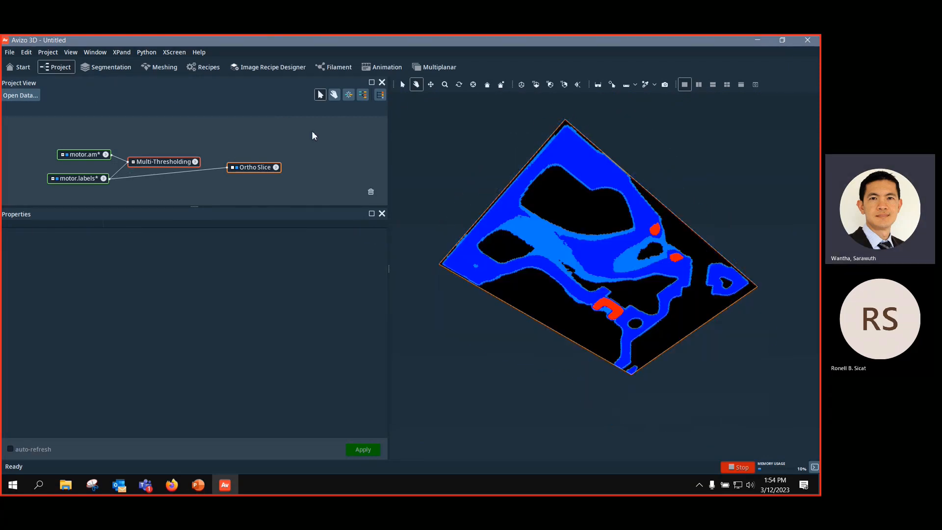
Step: Delete the Ortho Slice object that is connected to motor.labels
drag(196, 169, 78, 155)
drag(260, 168, 273, 155)
key(Delete)
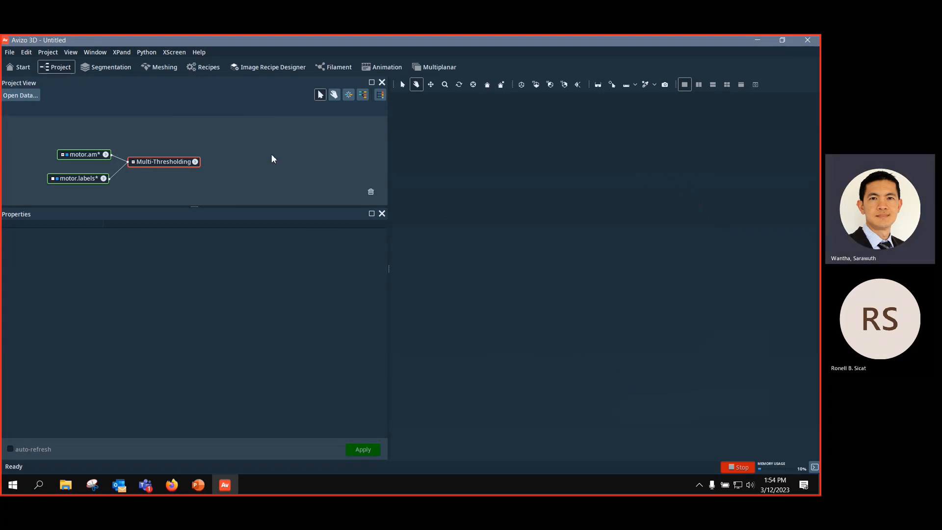
Step: Add a new Ortho Slice to motor.am, turn on its display, and view the slice face-on in the XY plane
drag(77, 152, 75, 135)
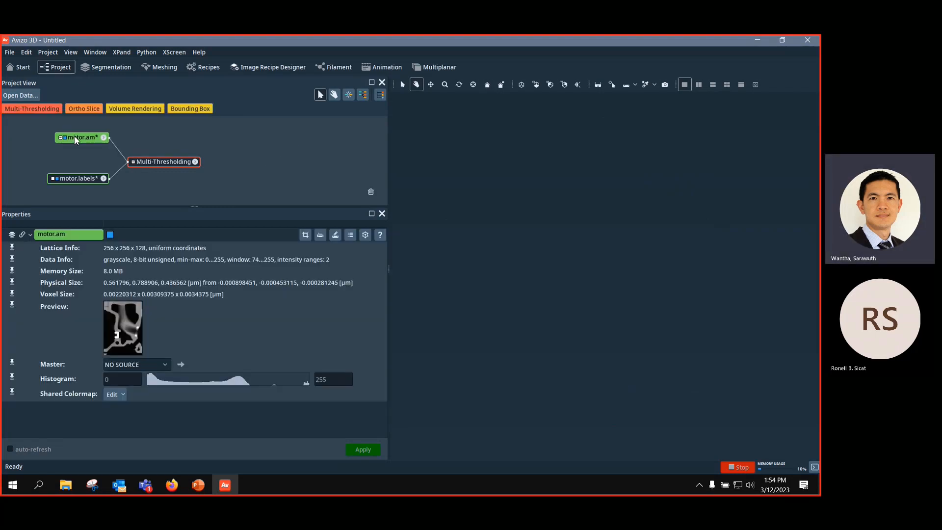
click(84, 109)
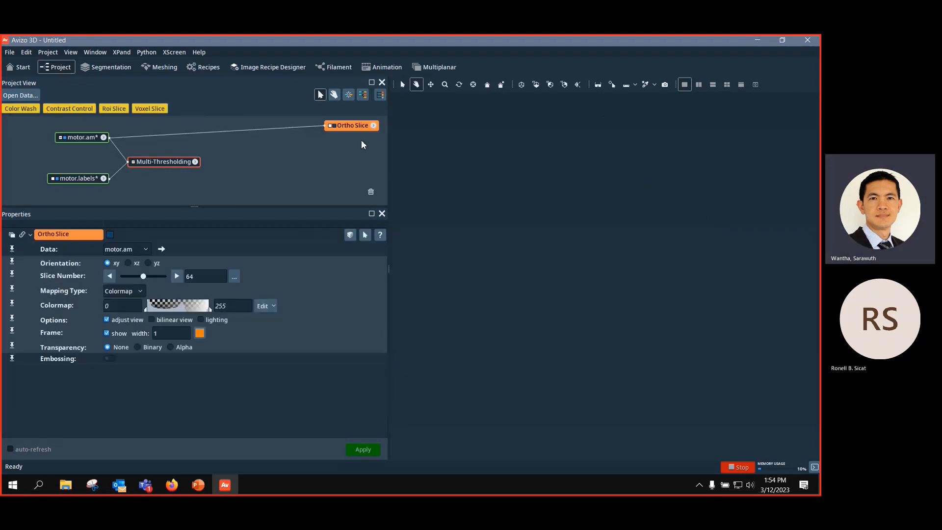
click(331, 126)
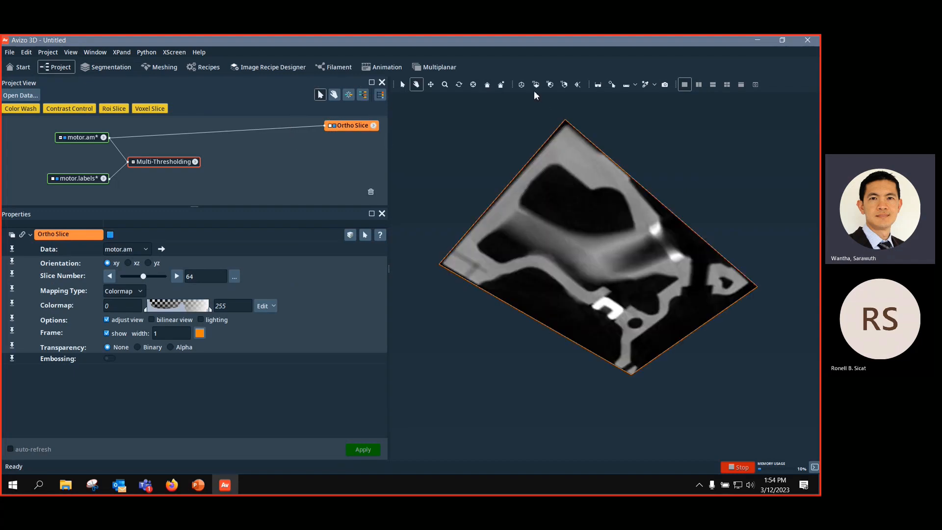
click(535, 85)
Step: Attach a Color Wash to the Ortho Slice and connect its data input to motor.labels
right_click(355, 128)
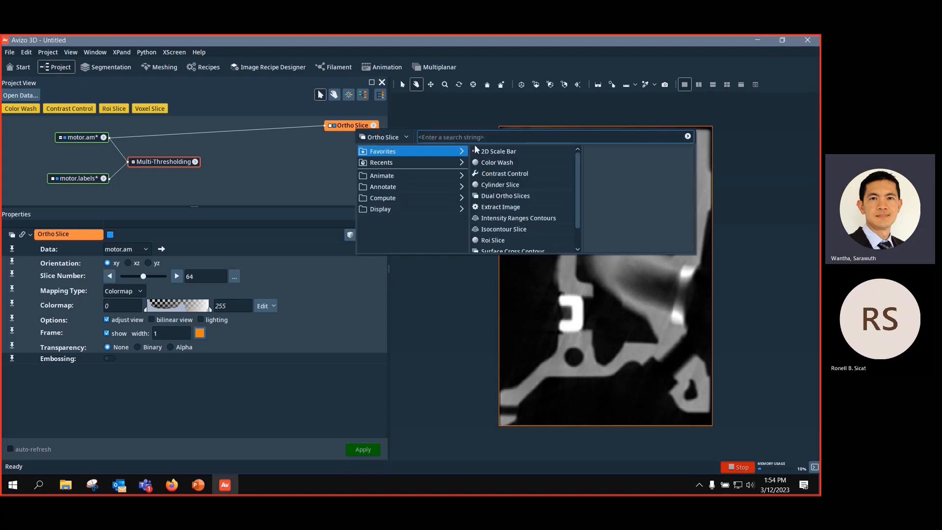
click(525, 162)
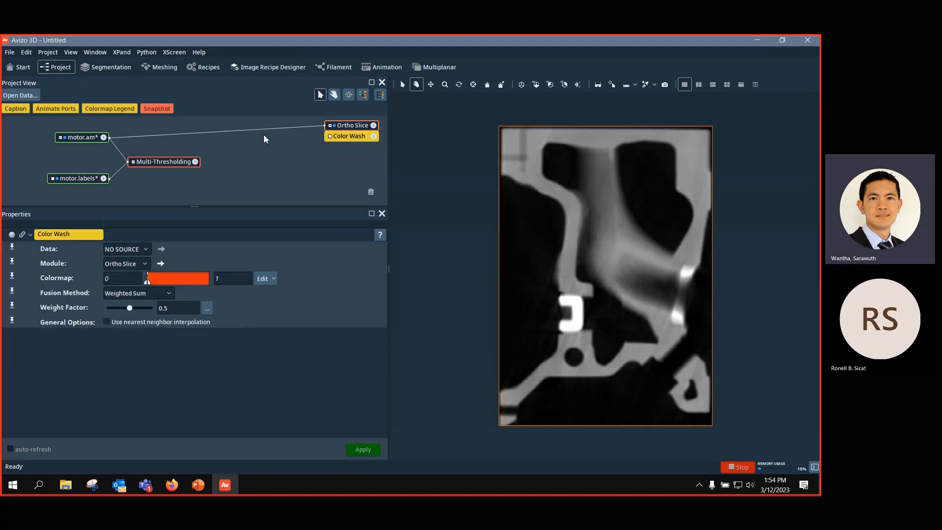
click(330, 136)
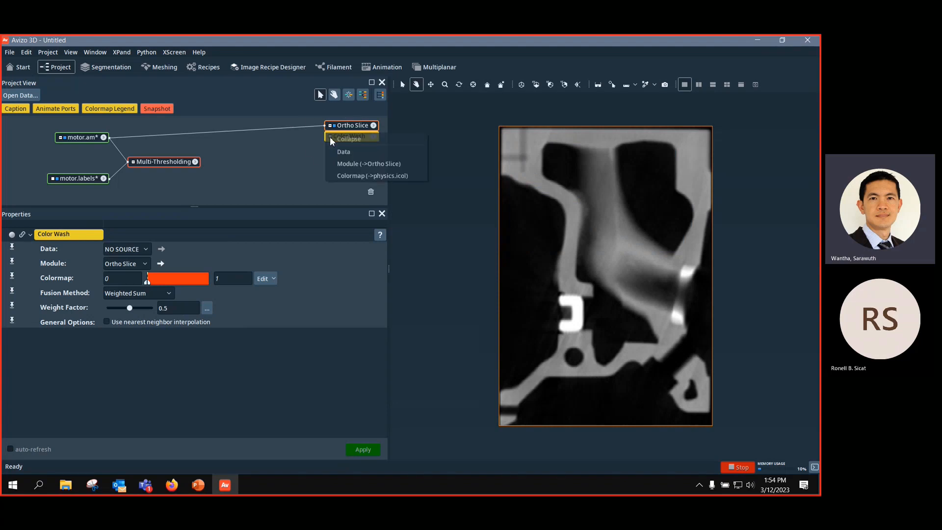
click(346, 154)
click(75, 180)
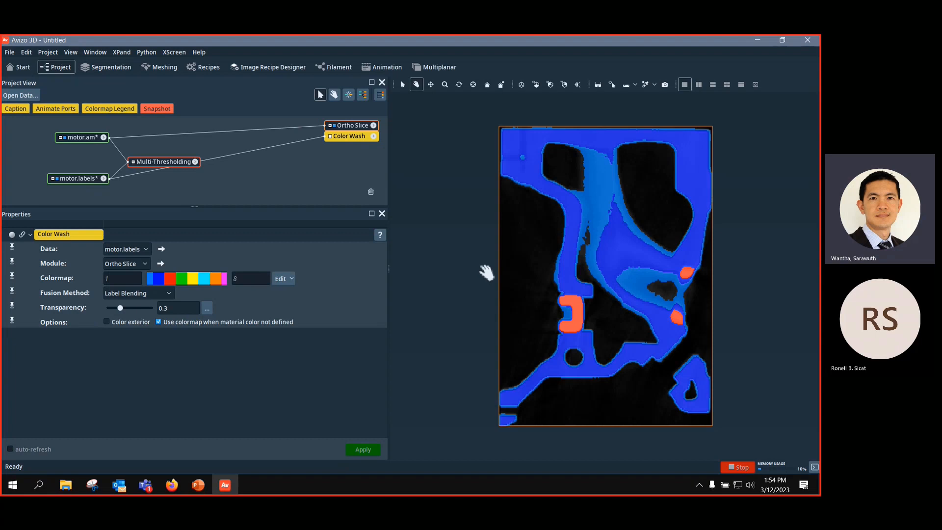
Step: Set the Color Wash transparency to about 0.287 and its colormap to labels256.am
drag(120, 307, 124, 309)
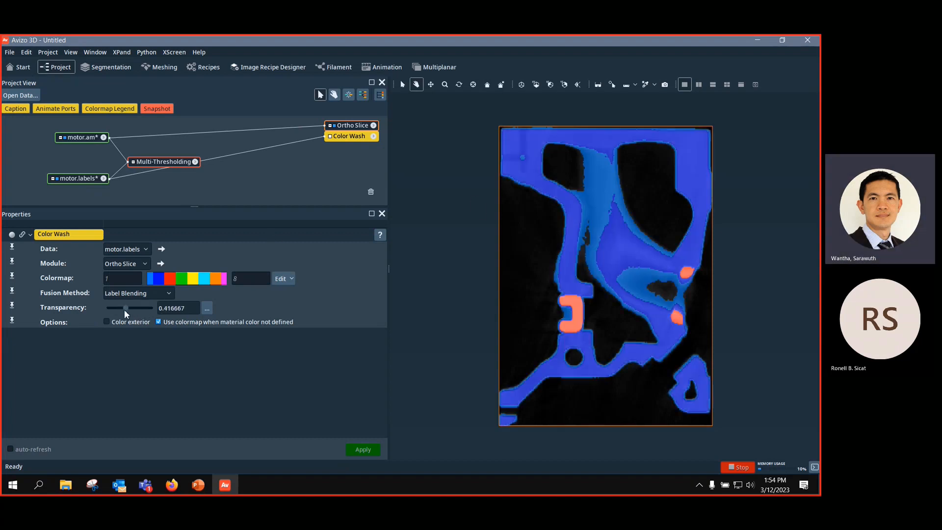
click(285, 278)
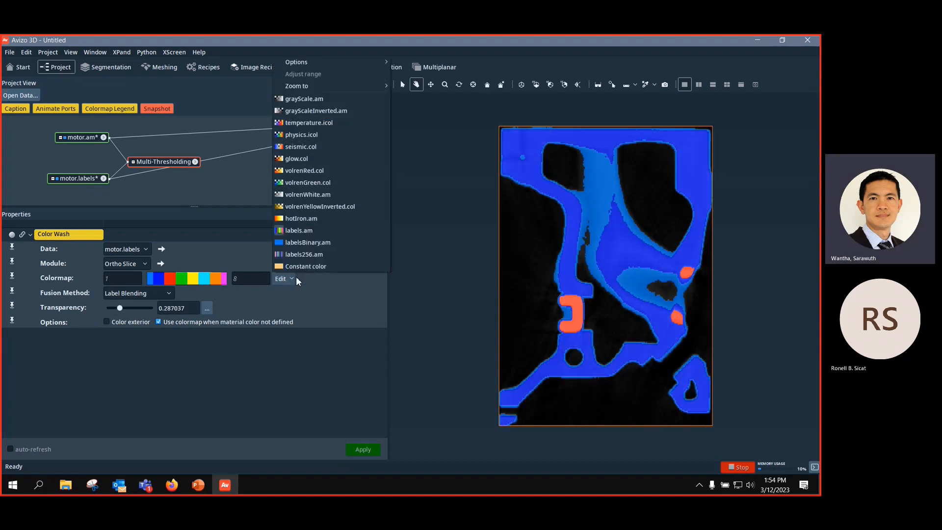
click(332, 254)
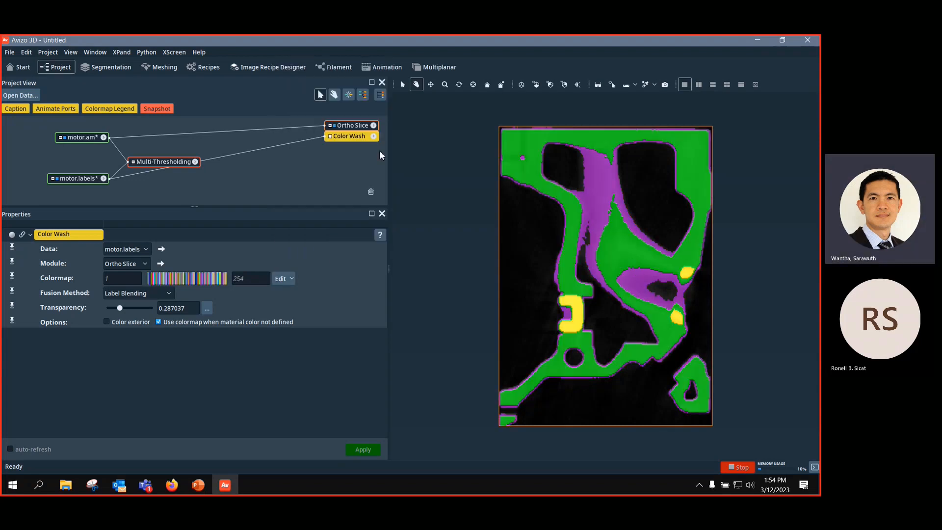
Step: Move Ortho Slice slightly lower, then add a displayed Voxelized Rendering to motor.labels and place it below the Color Wash
drag(374, 135, 373, 150)
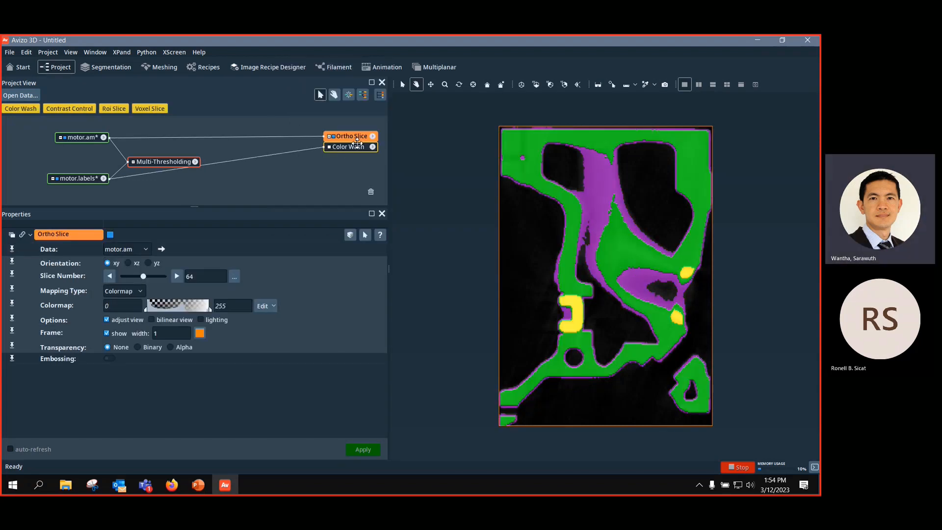
click(83, 180)
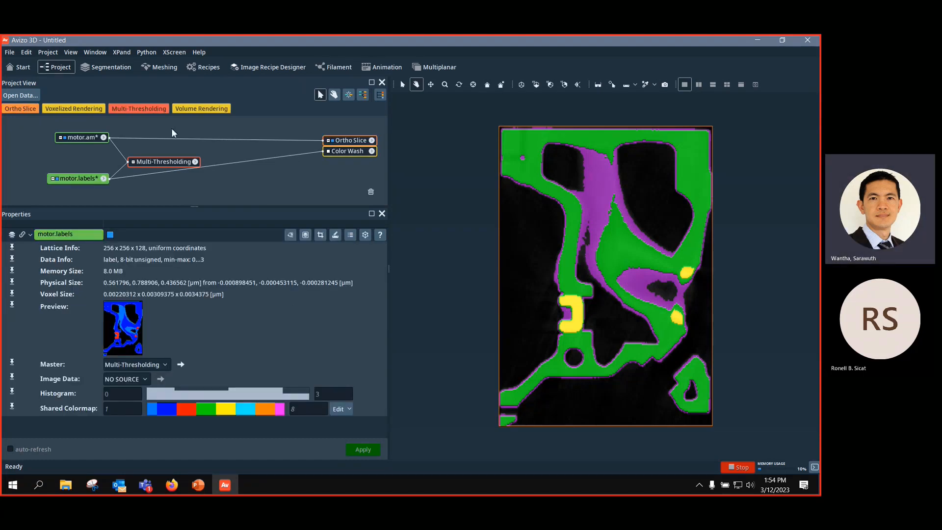
click(73, 109)
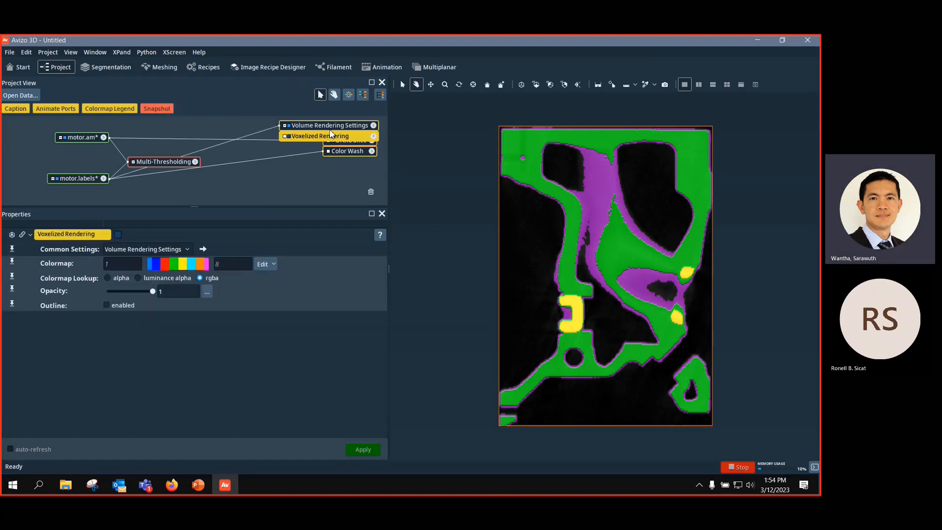
drag(324, 129, 255, 195)
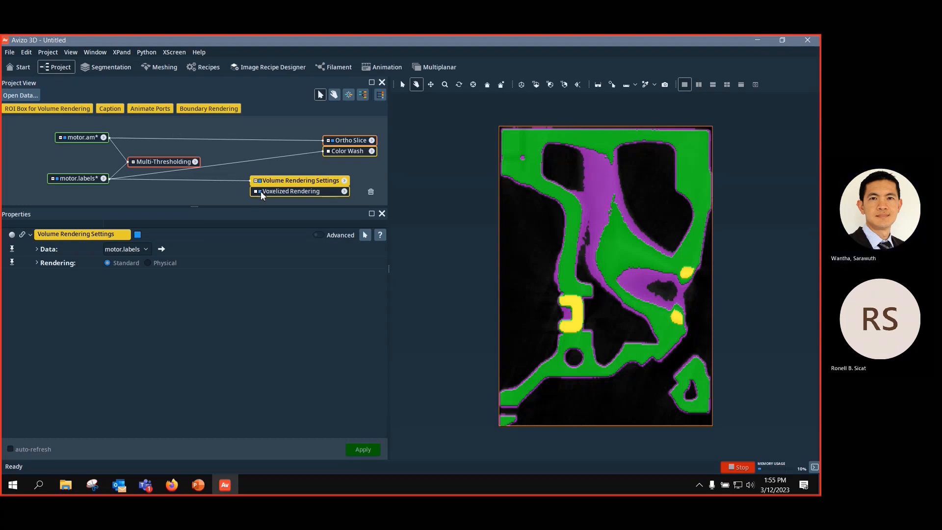
drag(562, 217, 520, 257)
click(158, 163)
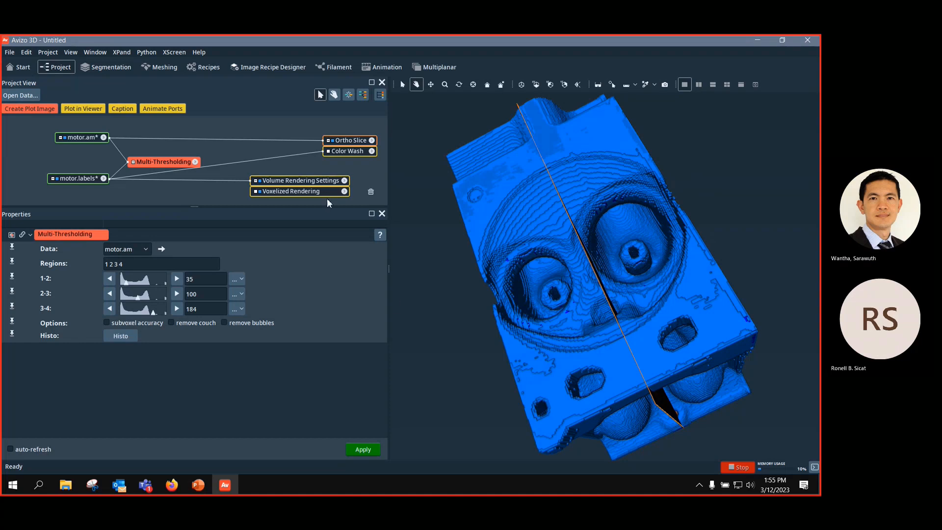
click(354, 141)
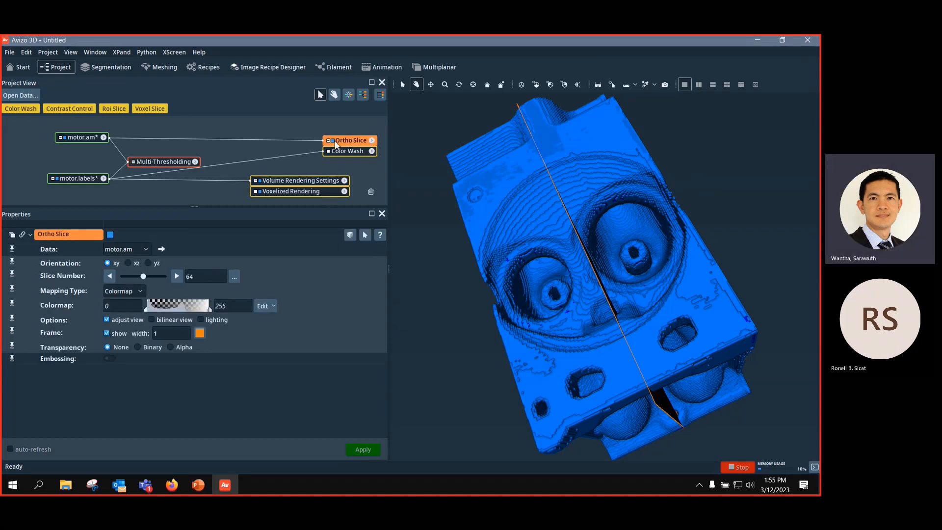
click(333, 142)
click(333, 141)
click(329, 152)
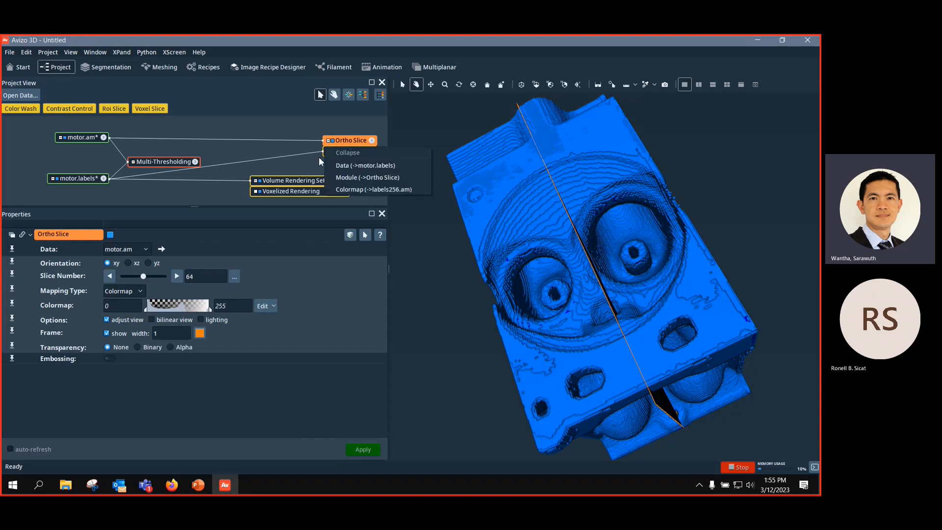
click(320, 158)
click(328, 152)
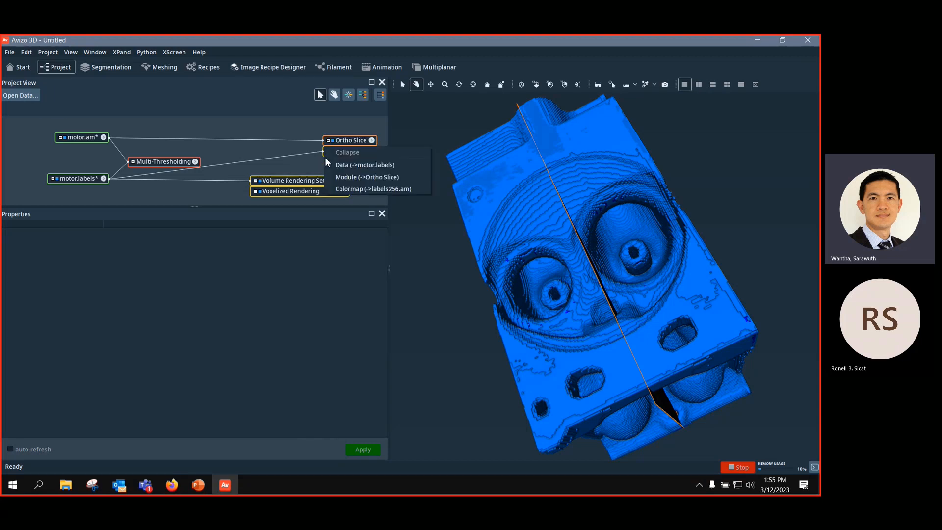
click(325, 160)
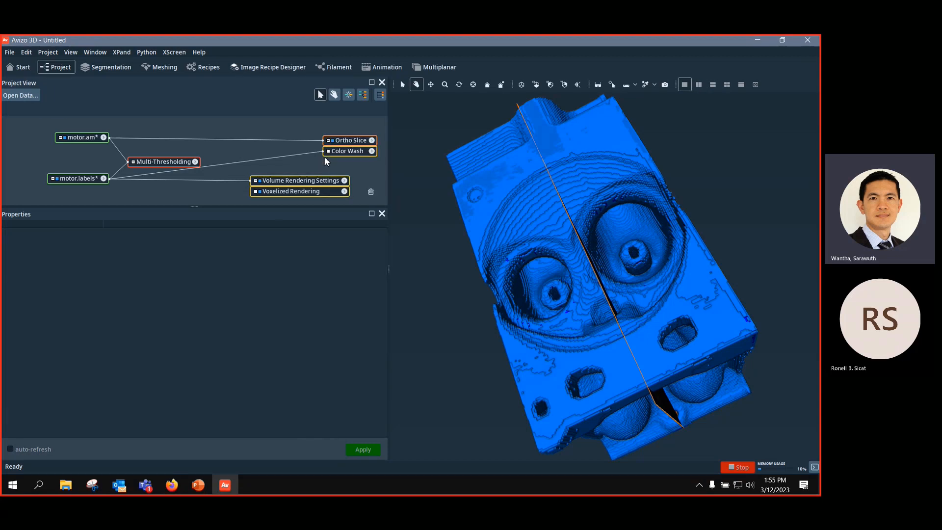
Step: Hide the Volume Rendering Settings display, face the XY slice, and disconnect the Color Wash from motor.labels
click(260, 181)
click(367, 141)
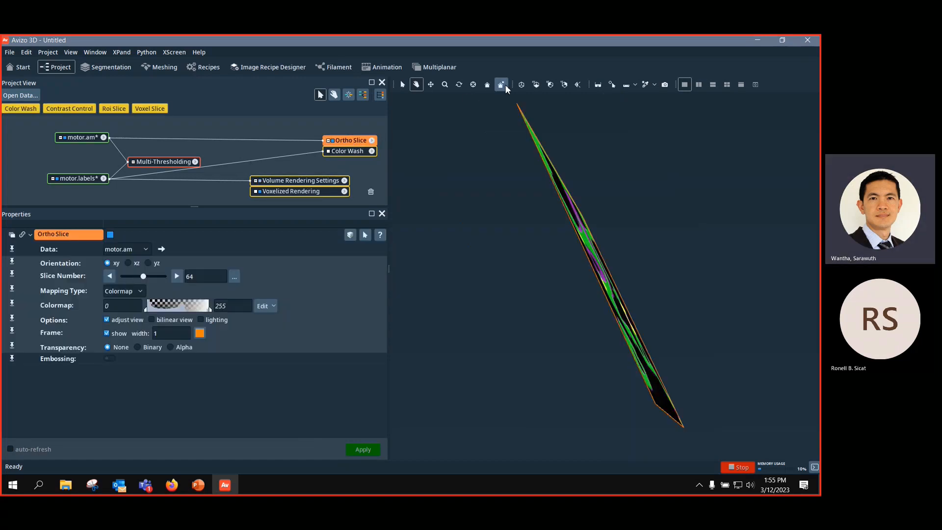
click(535, 84)
drag(294, 156, 369, 152)
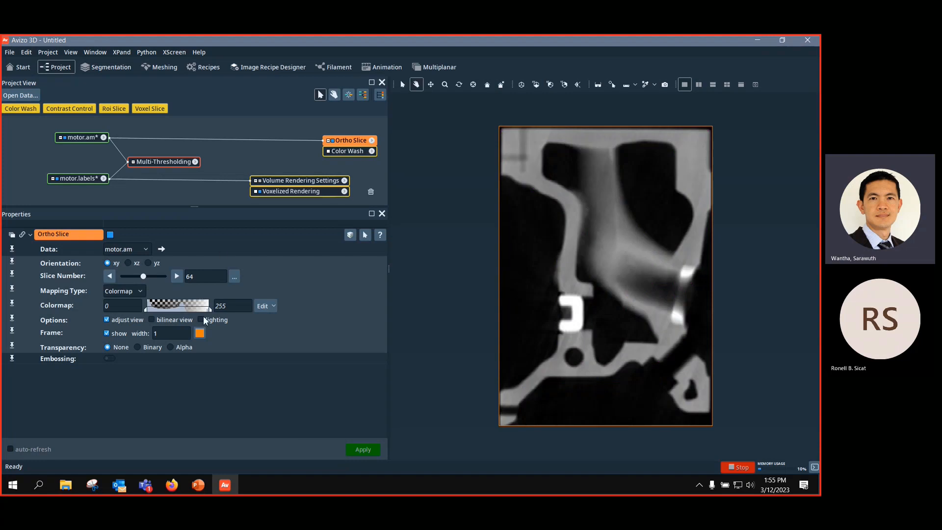
Step: Review the Multi-Thresholding and Ortho Slice settings and examine the edge of the bright part up close
click(168, 161)
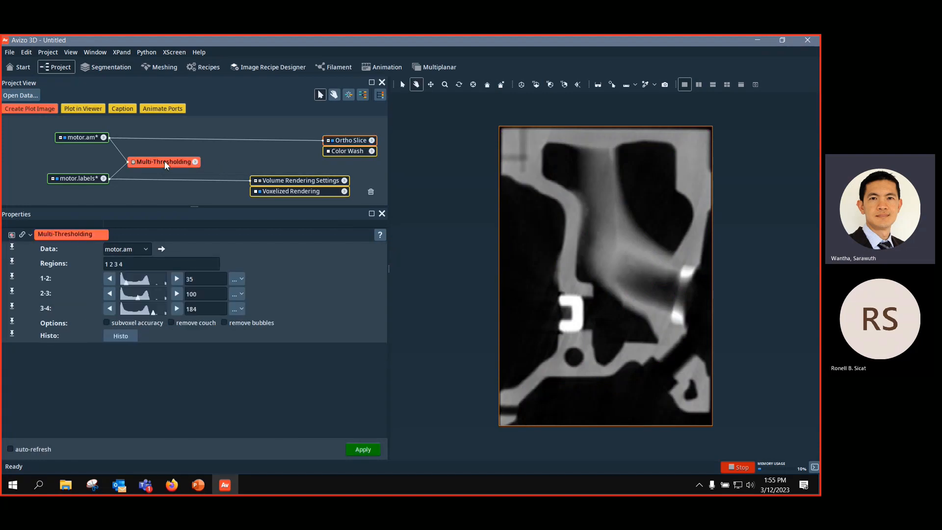
click(347, 140)
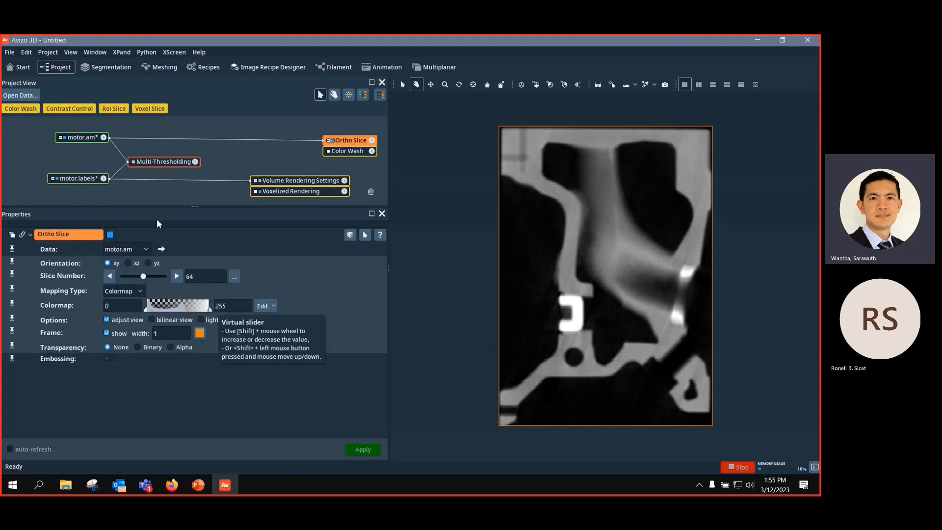
click(161, 162)
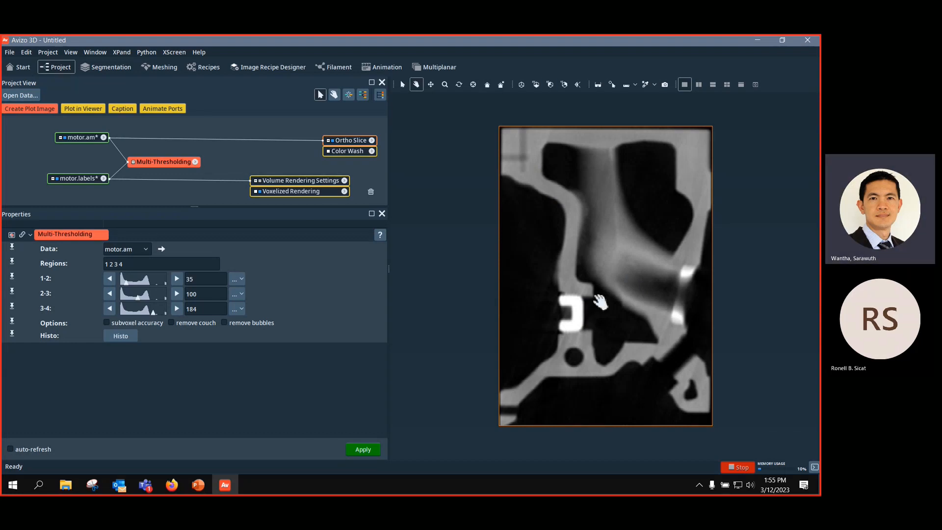
scroll(599, 301, up, 10)
middle_drag(623, 277, 808, 46)
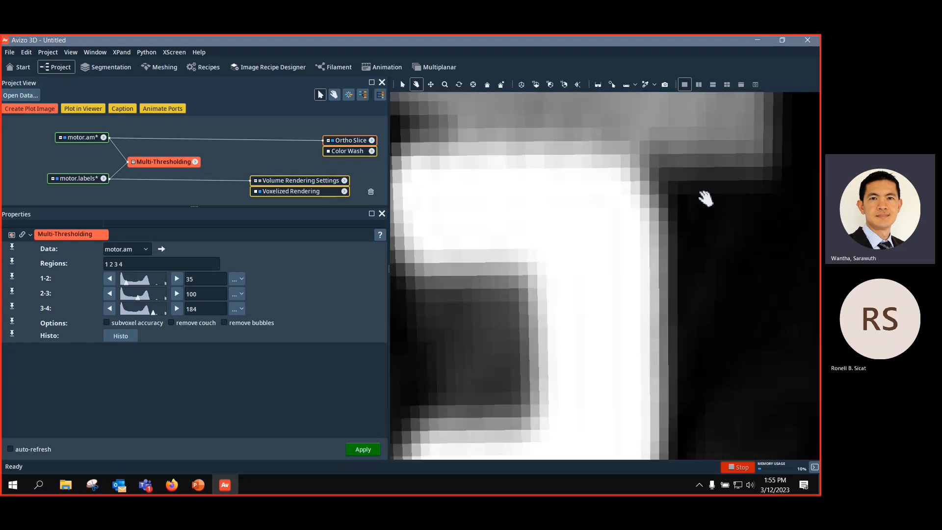
Step: Set the value probe to the Click for update mode and read voxel values of motor.am around the bright part
click(656, 86)
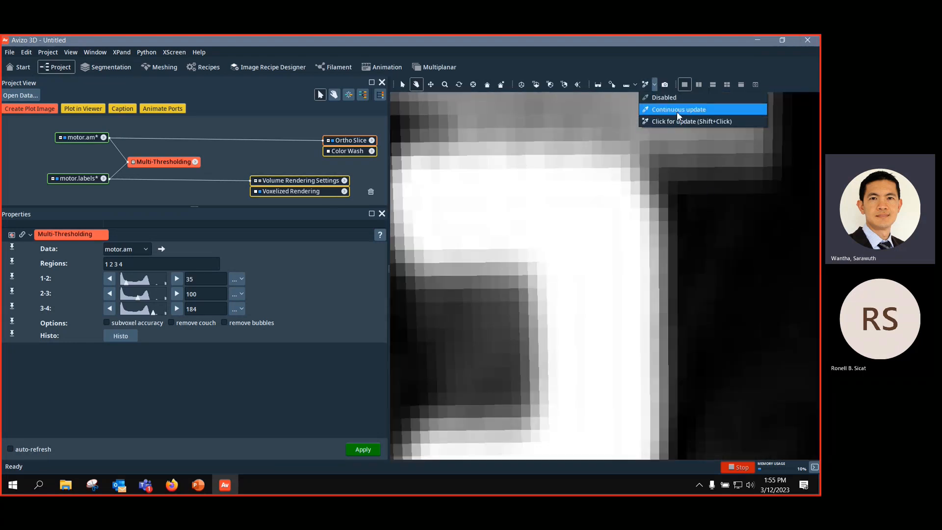
click(675, 119)
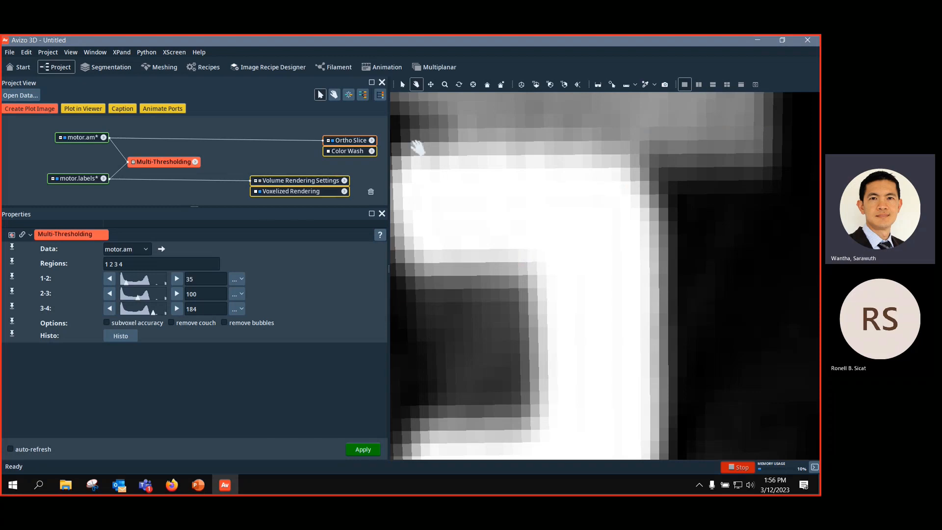
click(403, 84)
click(650, 85)
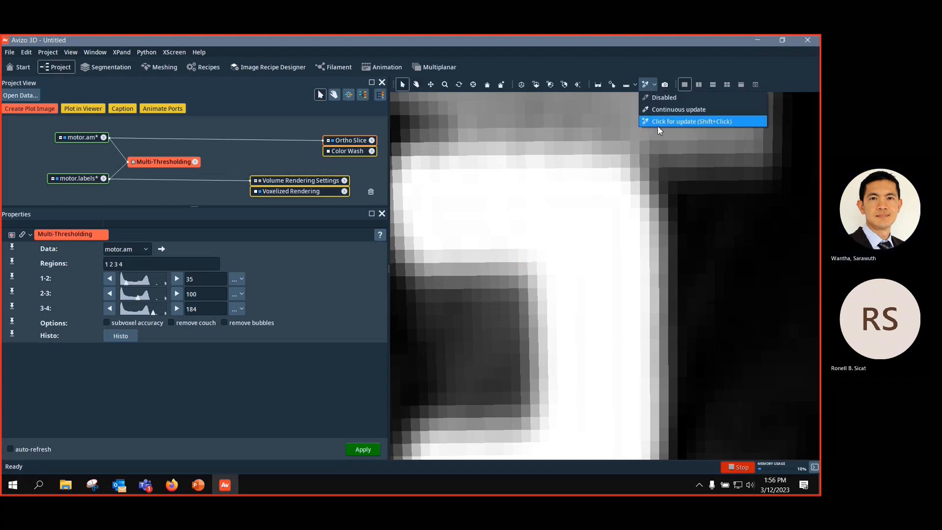
click(663, 124)
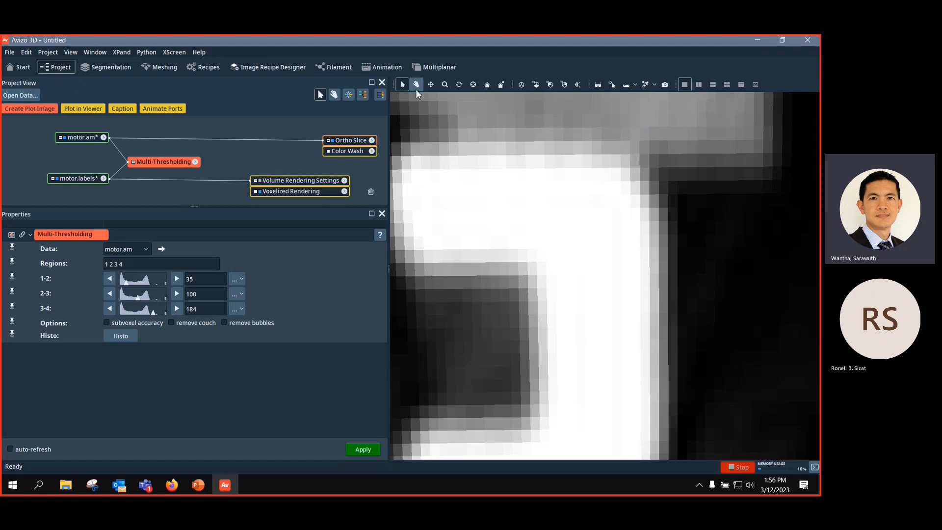
click(655, 83)
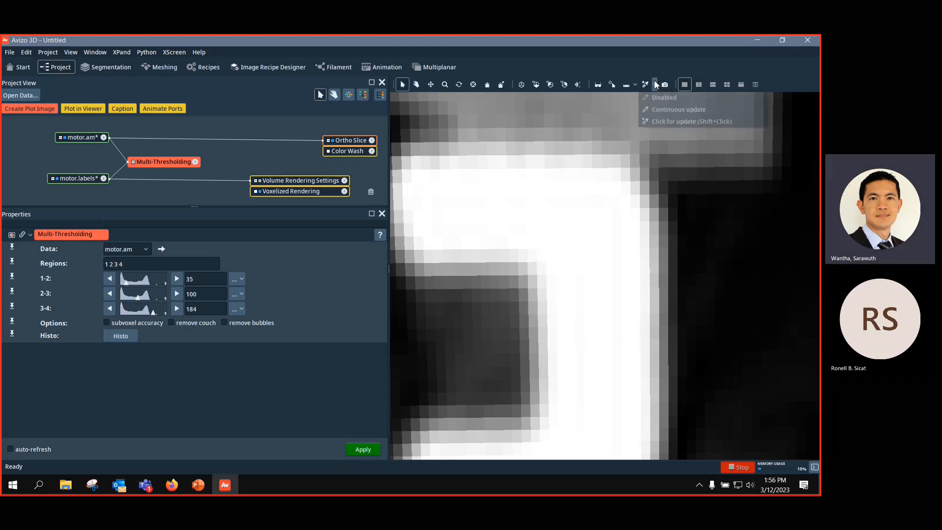
click(669, 125)
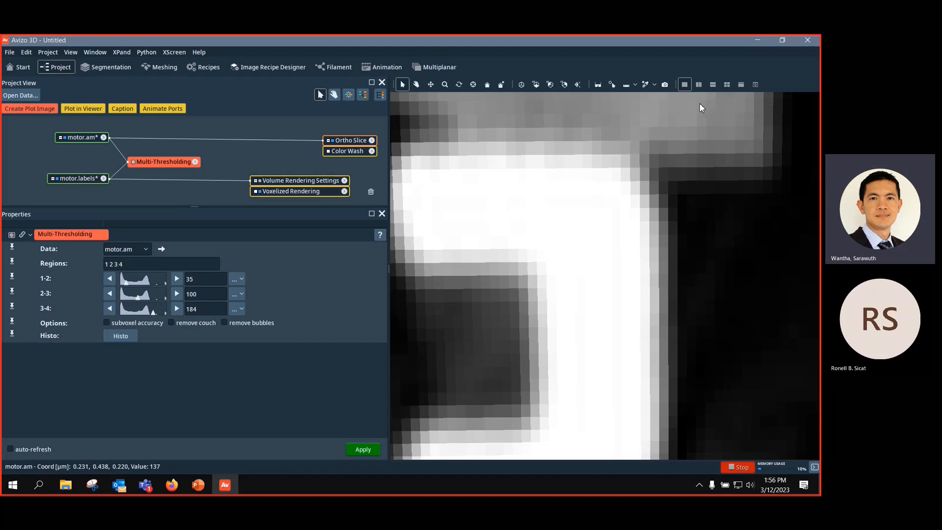
Step: Show the voxelized rendering of motor.labels again and examine the whole labelled motor from different sides
click(534, 86)
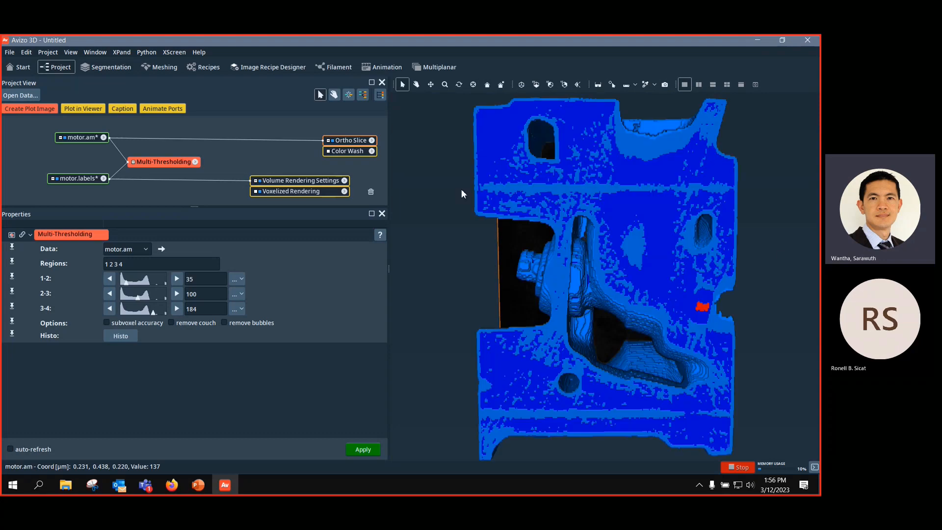
click(417, 85)
drag(471, 196, 568, 295)
drag(736, 263, 686, 250)
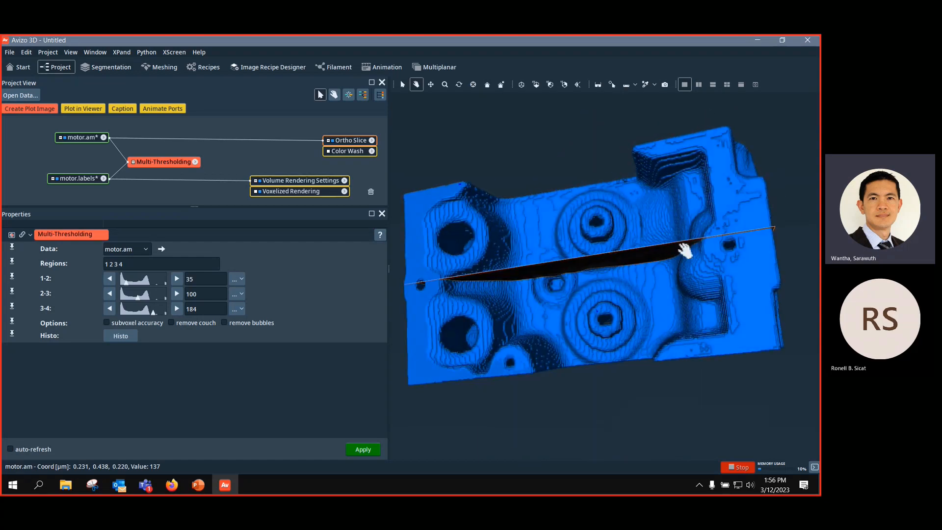
Step: Try to reconnect the Color Wash data input to motor.labels, and move the Volume Rendering Settings object lower
click(324, 151)
click(346, 165)
click(60, 179)
drag(273, 186, 295, 202)
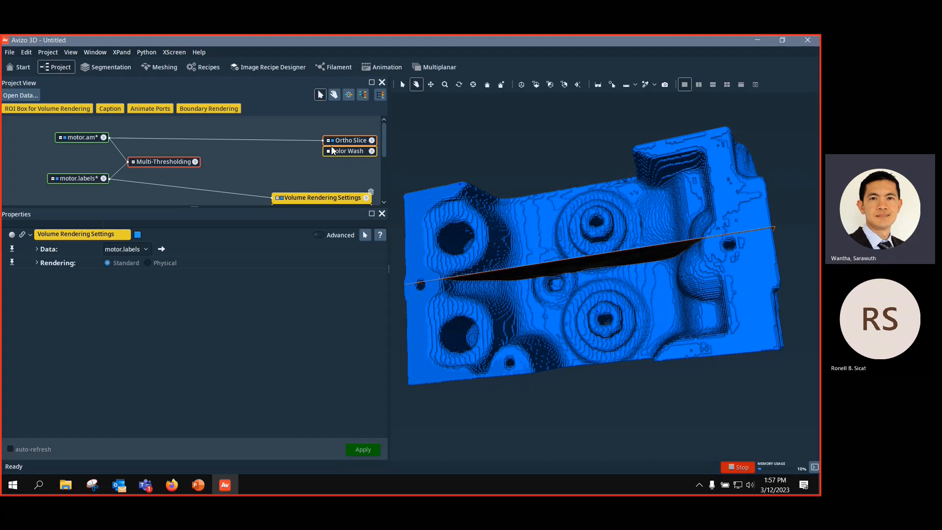
Step: Connect the Color Wash data input to motor.labels and hide the volume rendering to expose the coloured slice
mouse_move(328, 151)
drag(328, 150, 71, 182)
click(281, 197)
drag(550, 221, 589, 229)
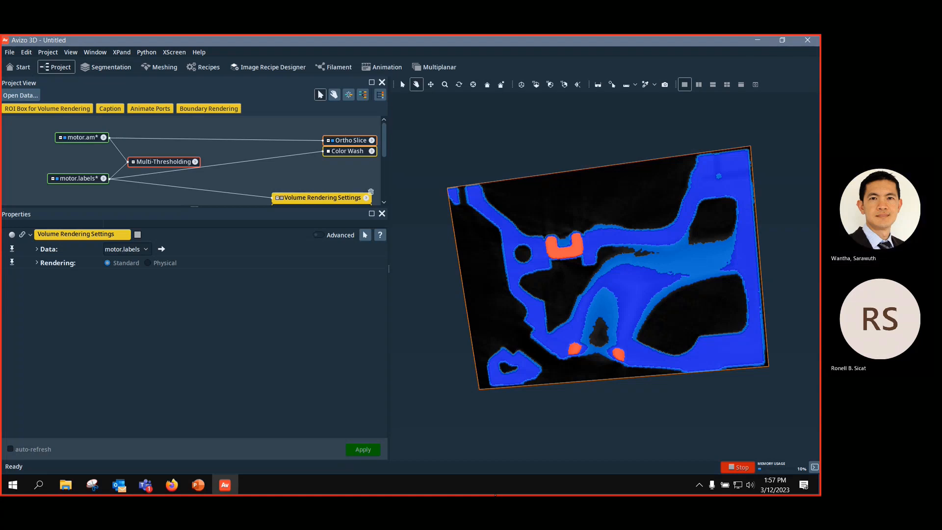
Step: Disconnect Color Wash from motor.labels and examine the plain greyscale slice of motor.am up close
drag(311, 153, 344, 152)
drag(573, 264, 569, 267)
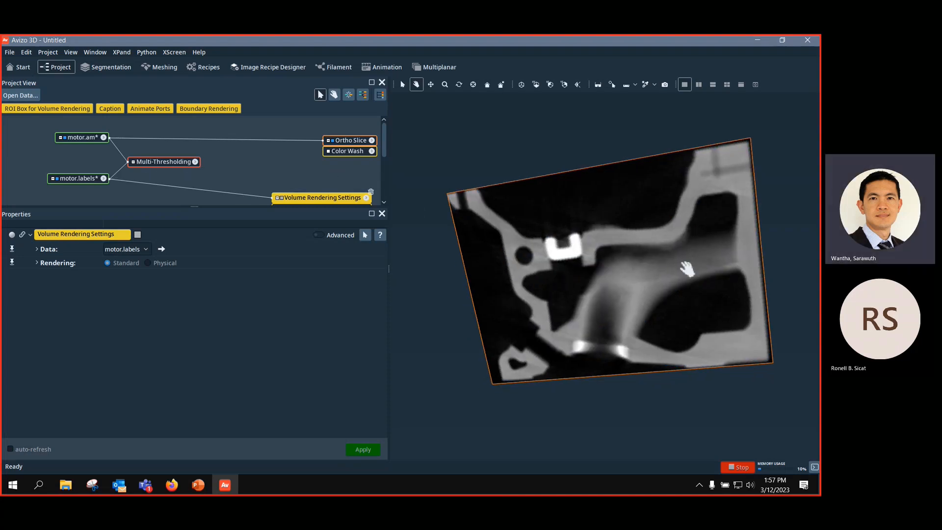
scroll(636, 234, up, 5)
middle_drag(648, 246, 575, 195)
scroll(575, 196, down, 4)
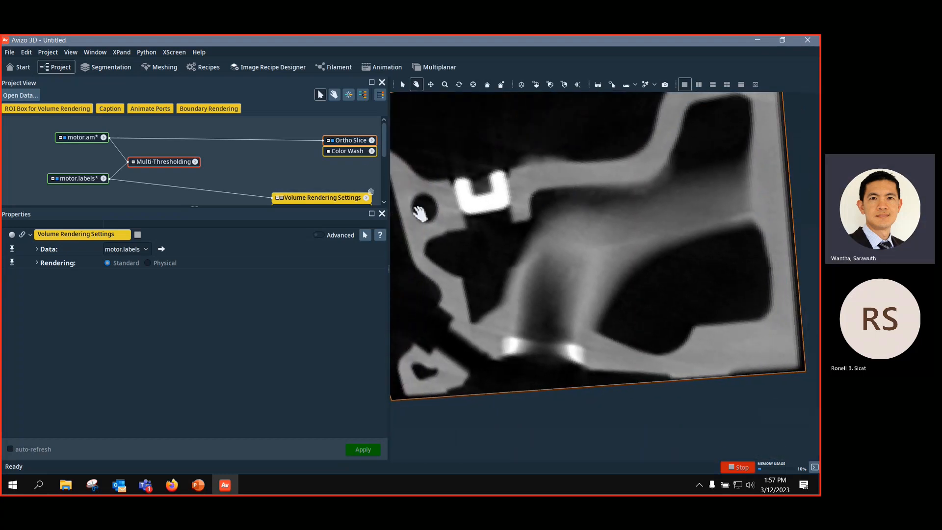
Step: Move the Ortho Slice of motor.am to slice number 56
click(348, 140)
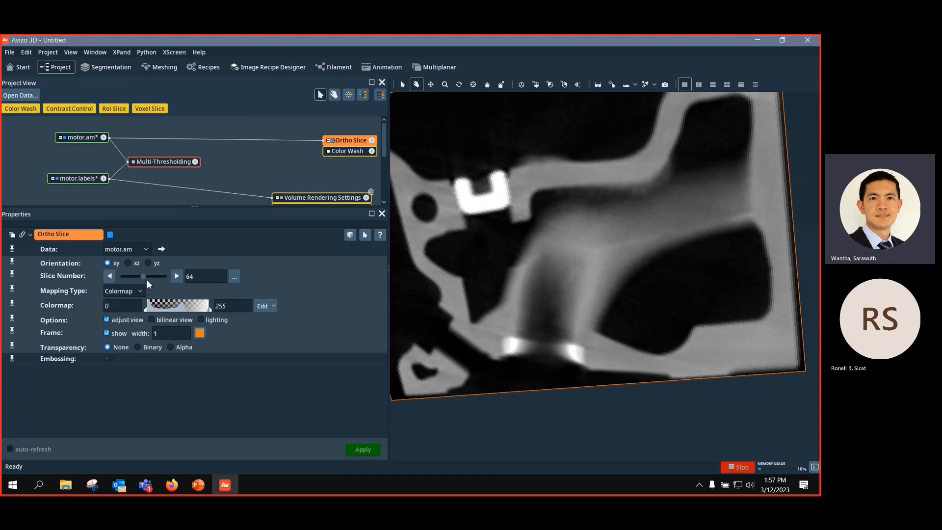
drag(147, 275, 143, 278)
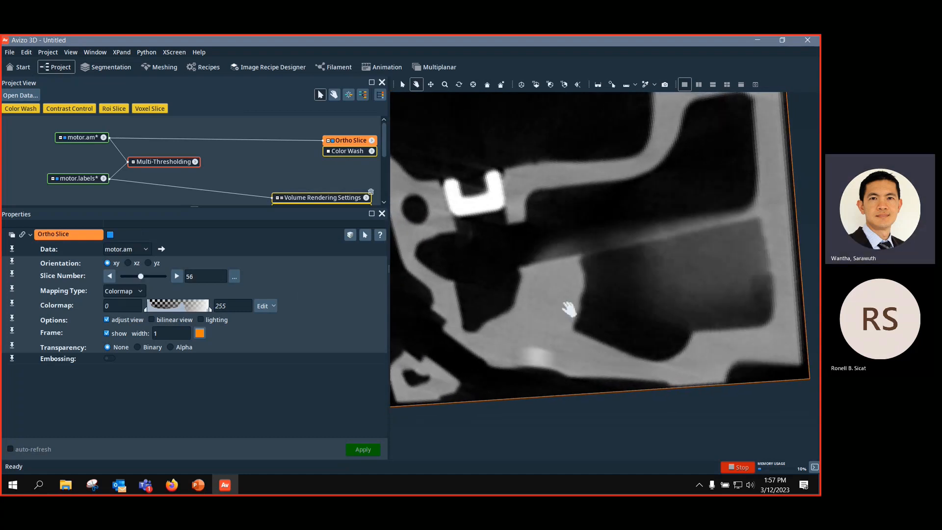
key(ctrl)
key(ctrl)
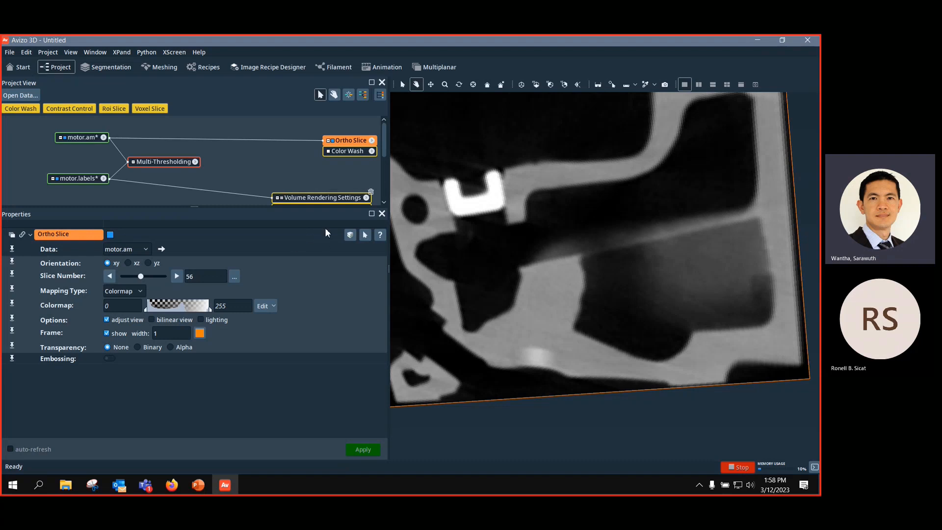
Step: Delete the Volume Rendering Settings object from the project
drag(328, 198, 312, 187)
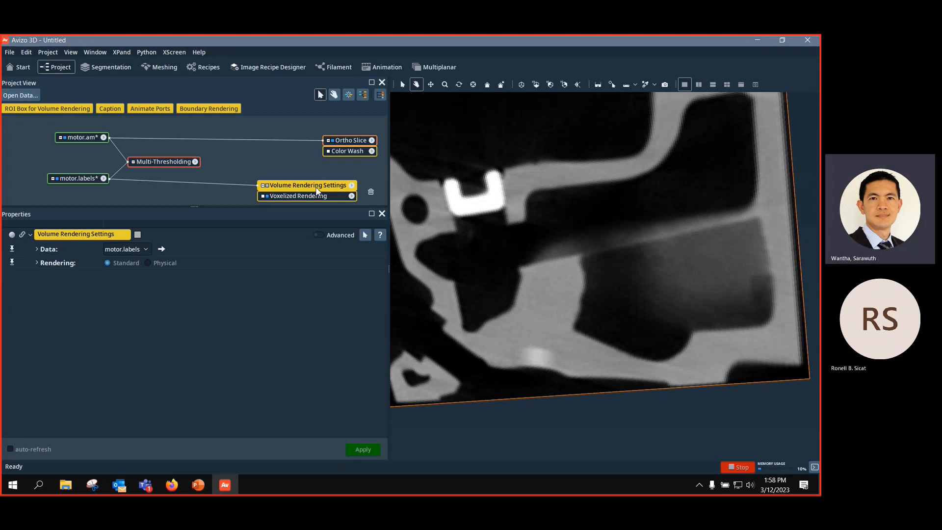
key(Delete)
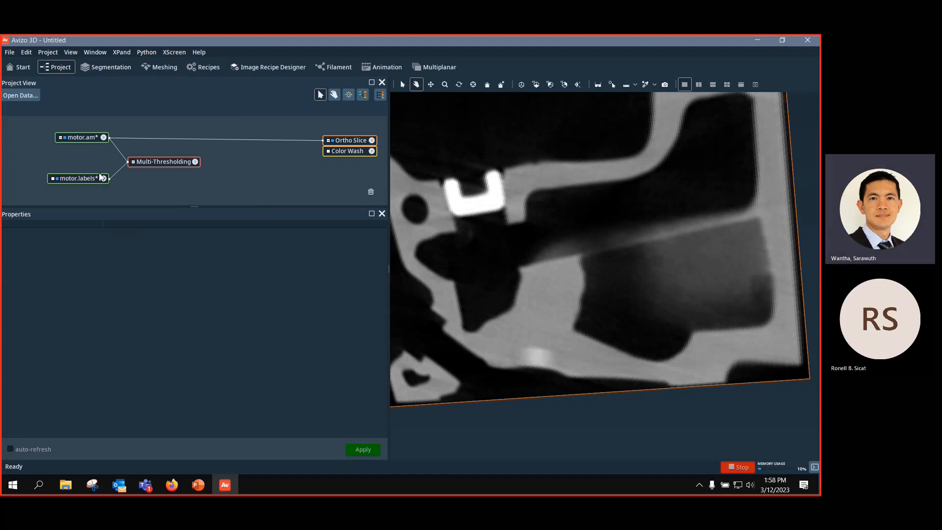
Step: Attach an Interactive Thresholding module to motor.am and place it between Multi-Thresholding and Color Wash
click(85, 139)
right_click(85, 139)
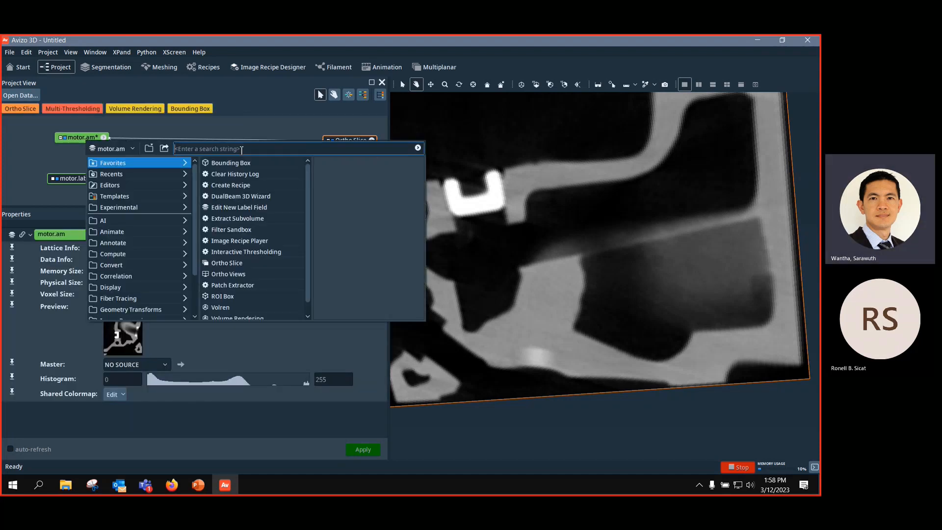
mouse_move(255, 250)
click(334, 249)
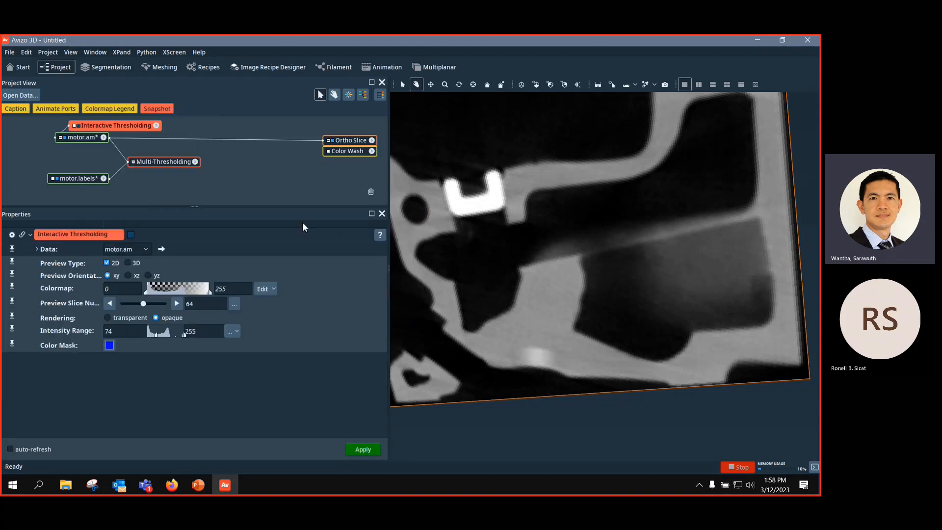
drag(139, 129, 233, 158)
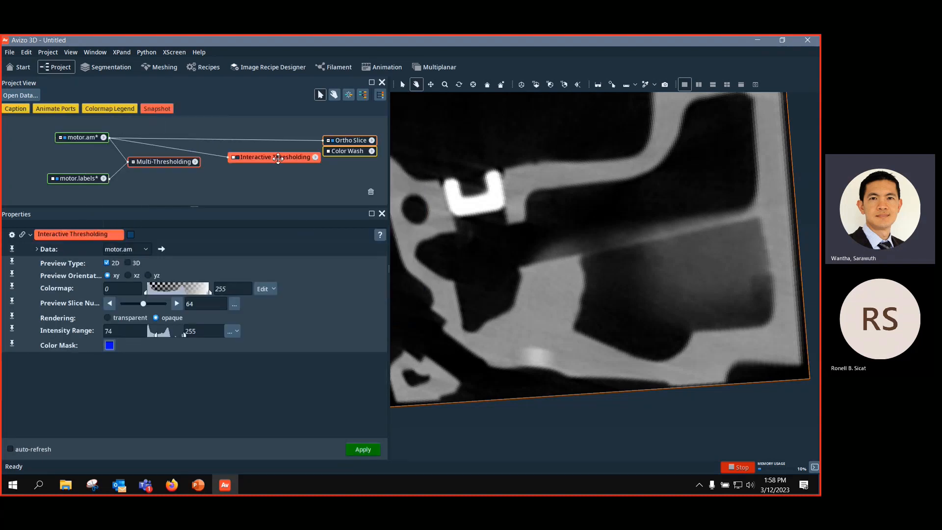
Step: Preview the threshold without the Ortho Slice, try an intensity range of 83 to 160, and delete the Interactive Thresholding module
click(239, 158)
click(333, 141)
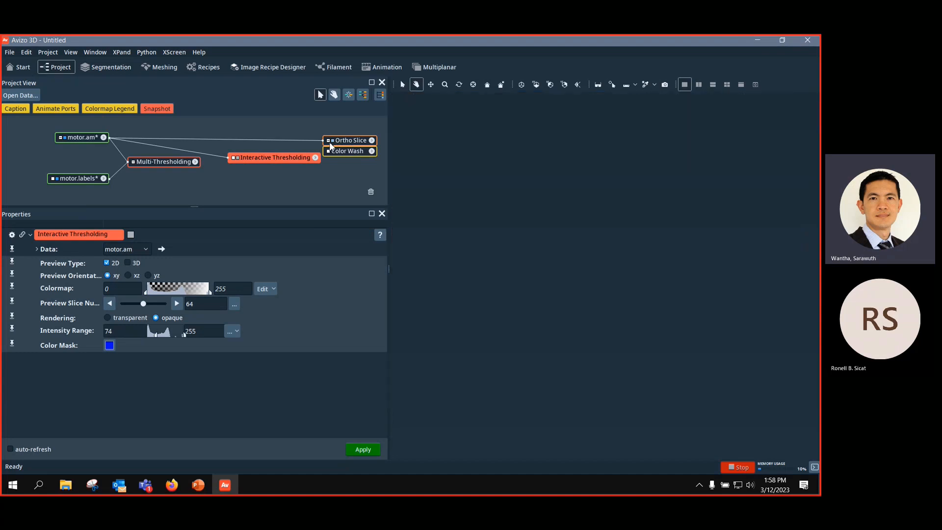
click(239, 158)
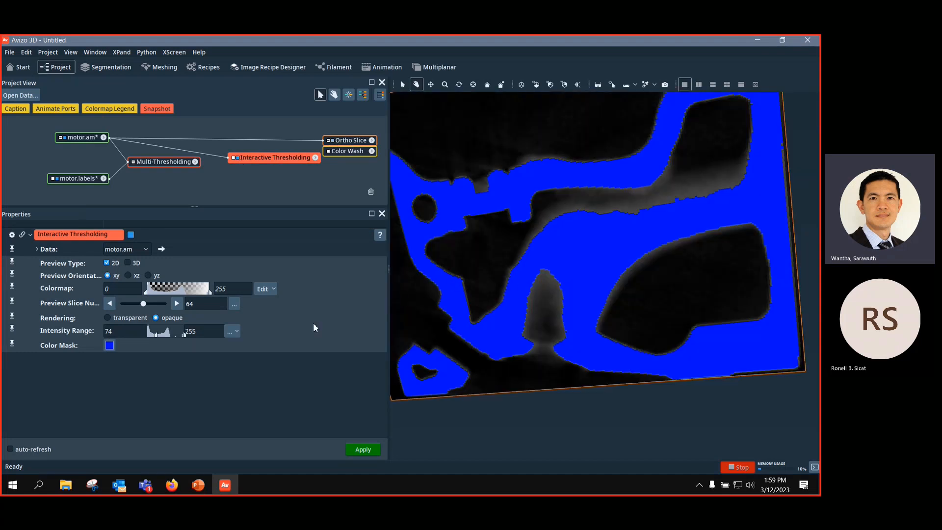
mouse_move(157, 334)
mouse_down()
mouse_move(185, 333)
mouse_move(154, 335)
mouse_up()
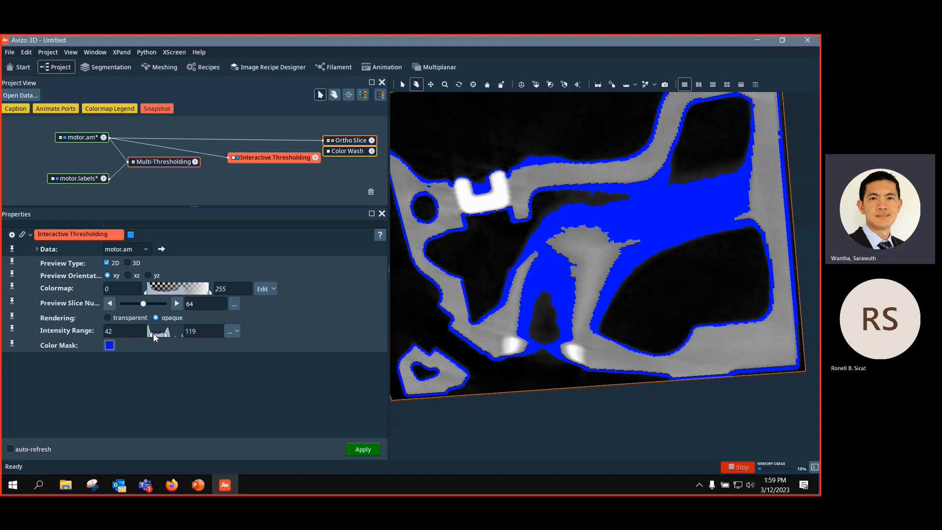
drag(153, 332, 159, 334)
click(270, 160)
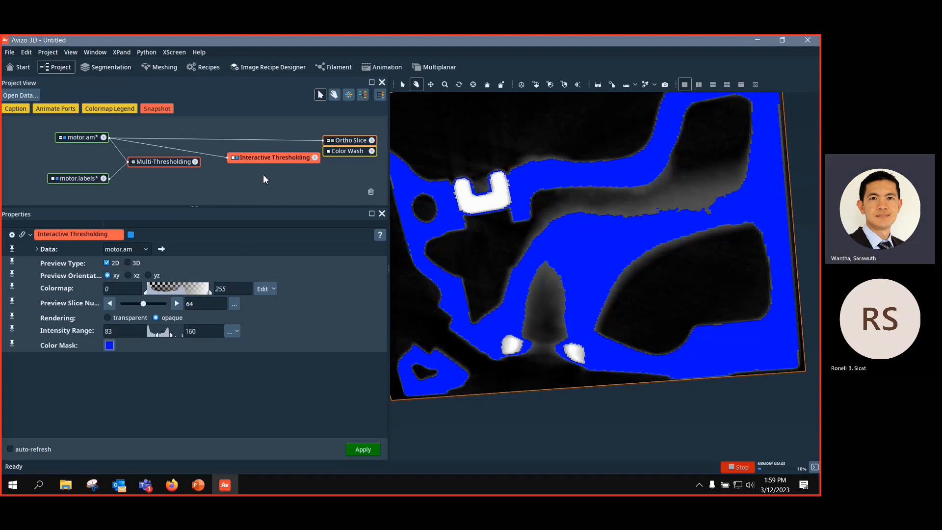
key(Delete)
Step: Reconnect the Color Wash data input to motor.labels and show the Ortho Slice with the label colours over it
click(328, 151)
click(339, 167)
click(81, 181)
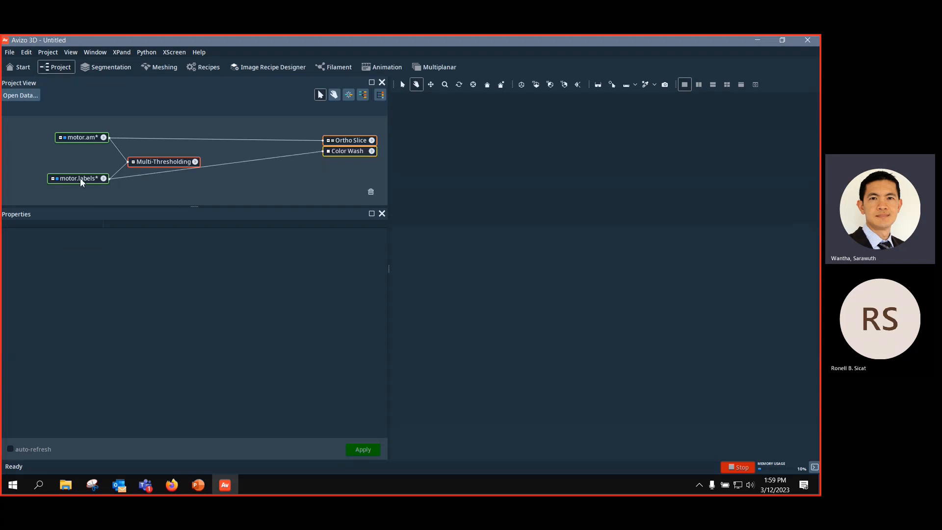
click(333, 141)
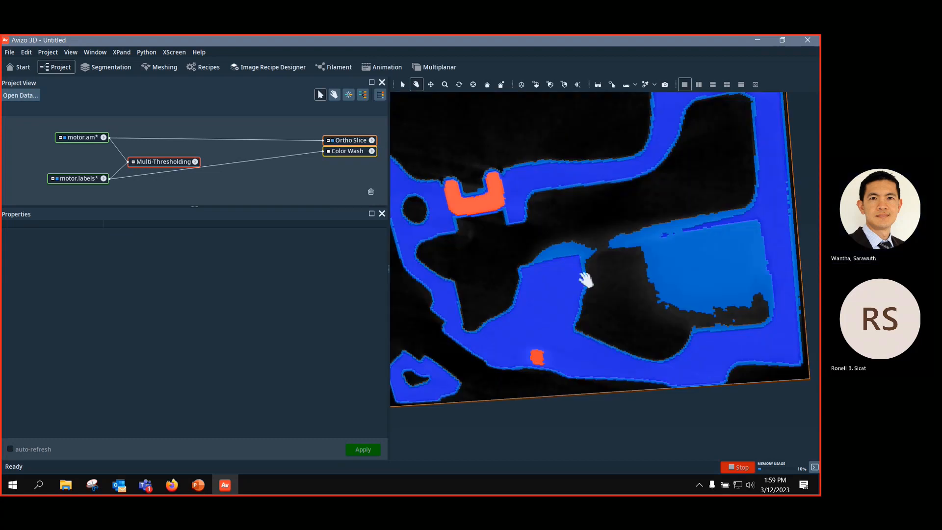
scroll(620, 350, up, 1)
drag(620, 347, 603, 349)
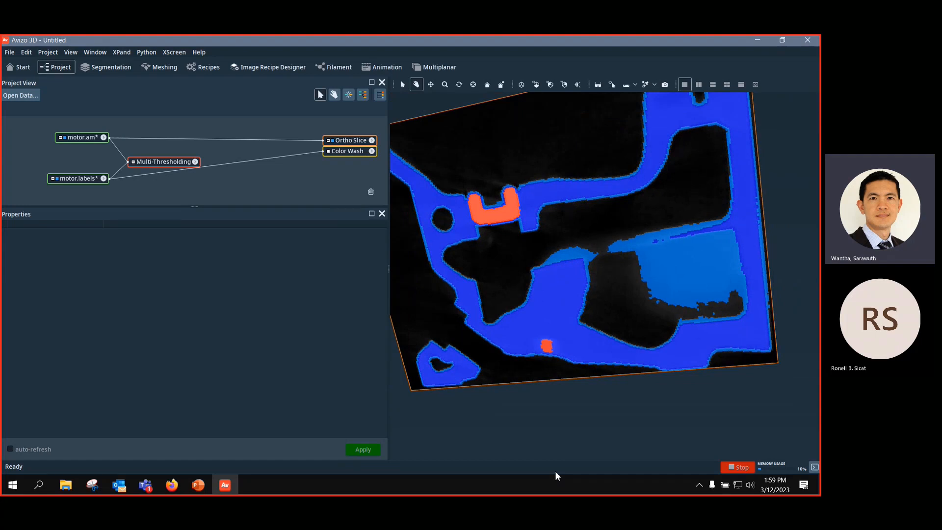
drag(595, 431, 599, 322)
scroll(599, 322, down, 1)
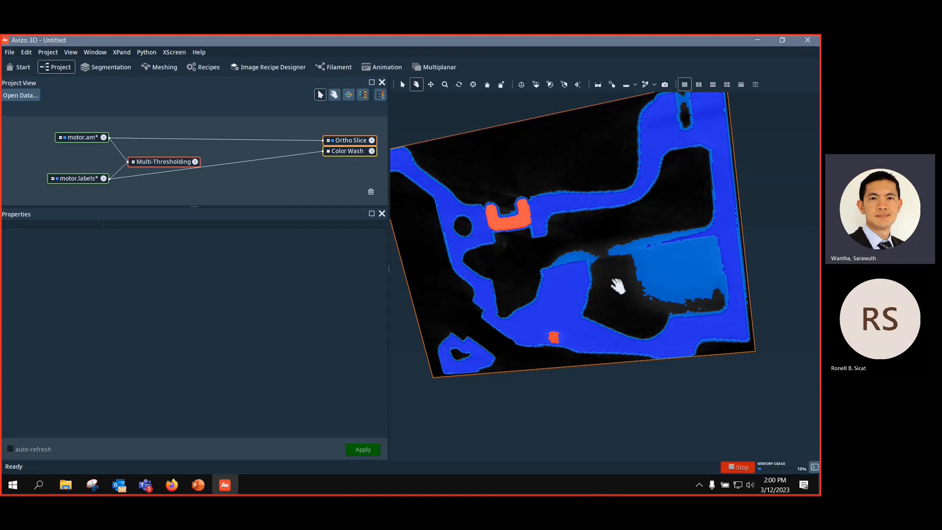
drag(652, 253, 681, 315)
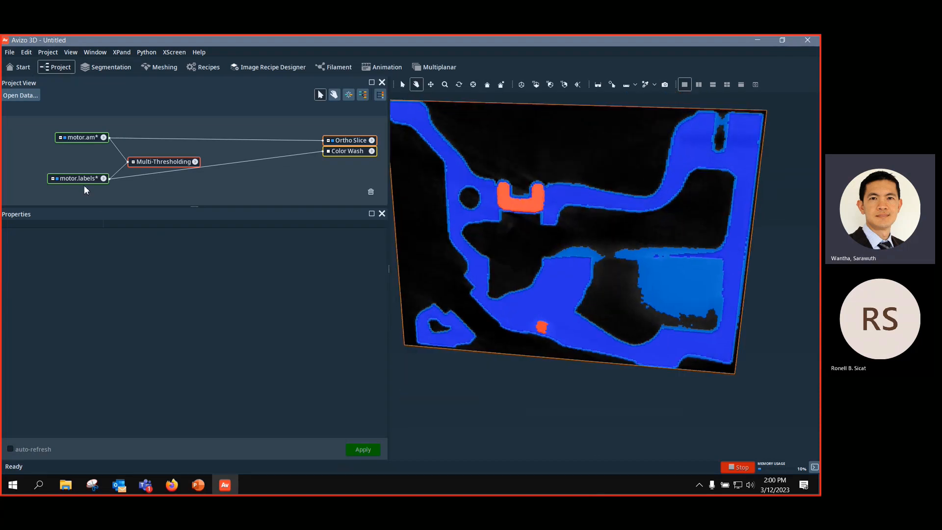
Step: Attach an Arithmetic module to motor.labels and place it below Multi-Thresholding
mouse_move(83, 179)
mouse_down()
mouse_move(61, 180)
mouse_move(79, 181)
mouse_up()
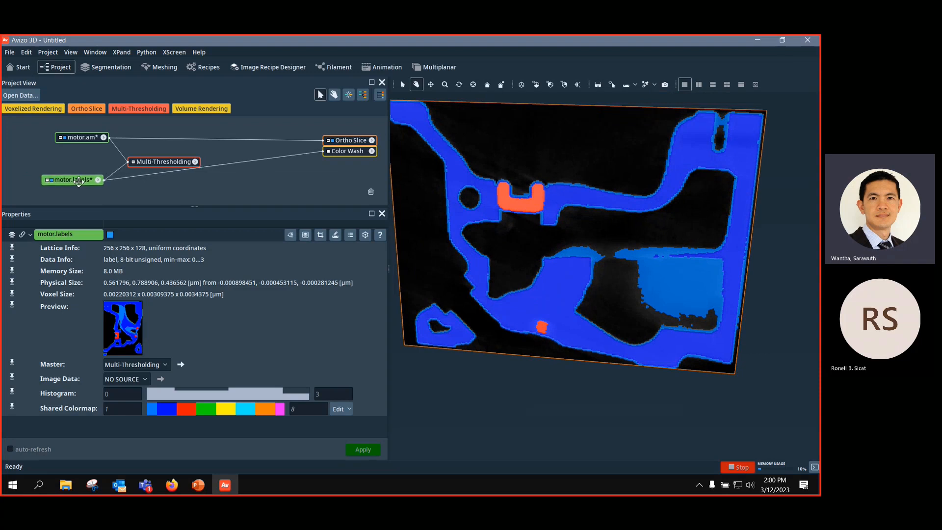
drag(444, 210, 476, 192)
scroll(558, 252, down, 3)
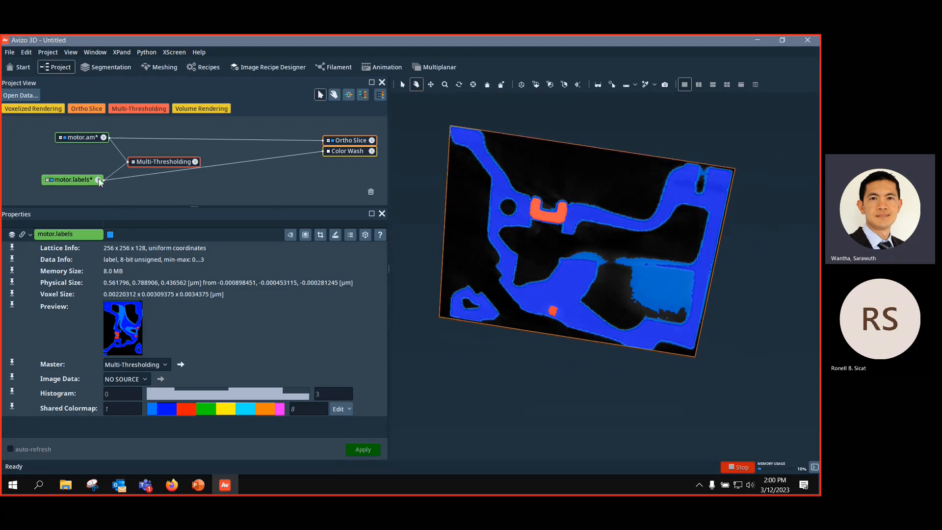
right_click(81, 179)
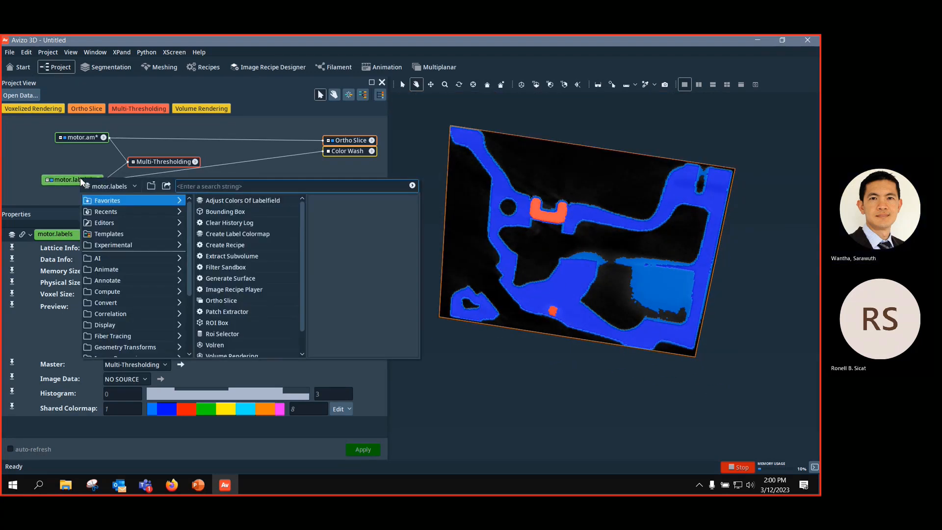
text(ARI)
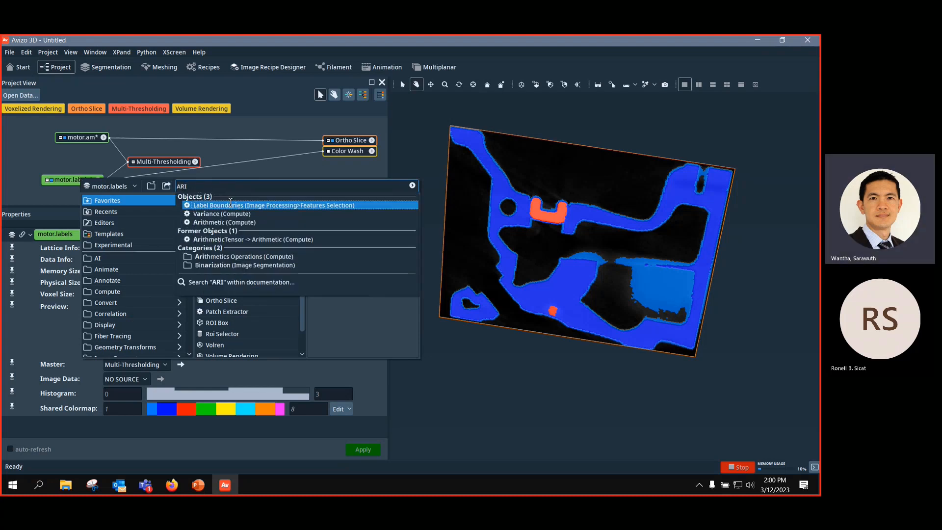
text(T)
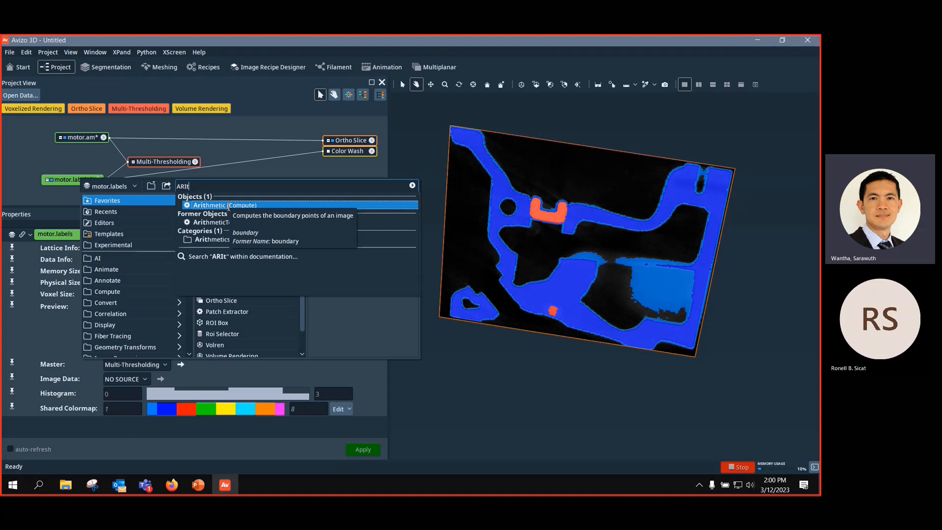
click(227, 206)
drag(93, 194, 181, 153)
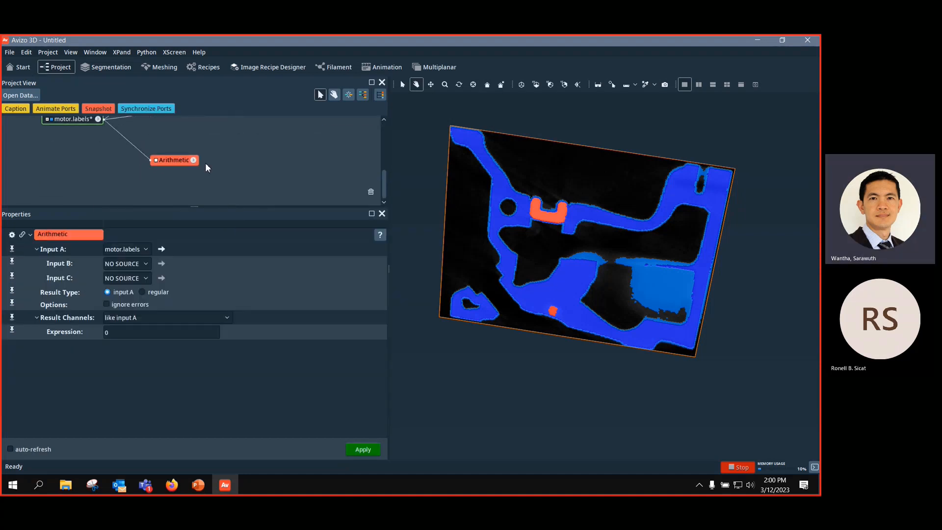
scroll(206, 164, up, 1)
scroll(196, 165, up, 1)
drag(180, 201, 173, 186)
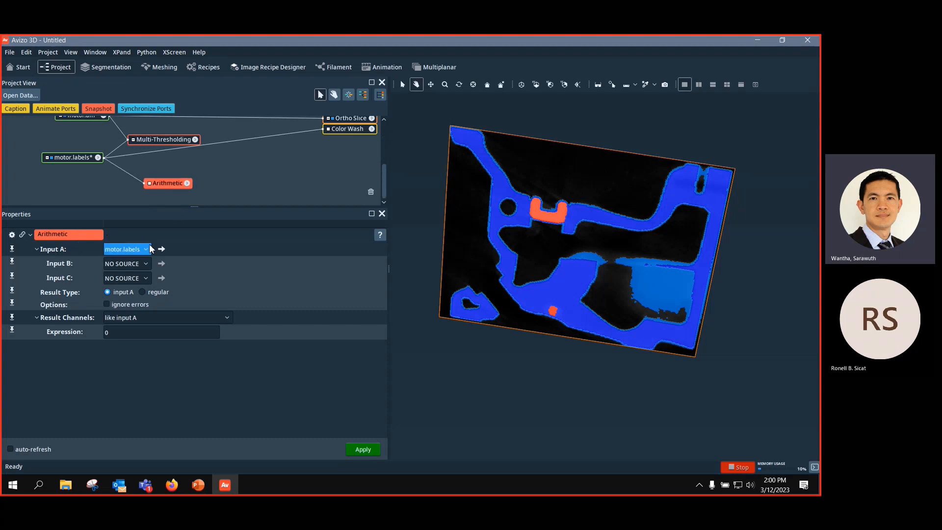
Step: Rearrange the project graph so that motor.labels sits further left and Arithmetic lies closer beneath Multi-Thresholding
click(62, 159)
click(173, 183)
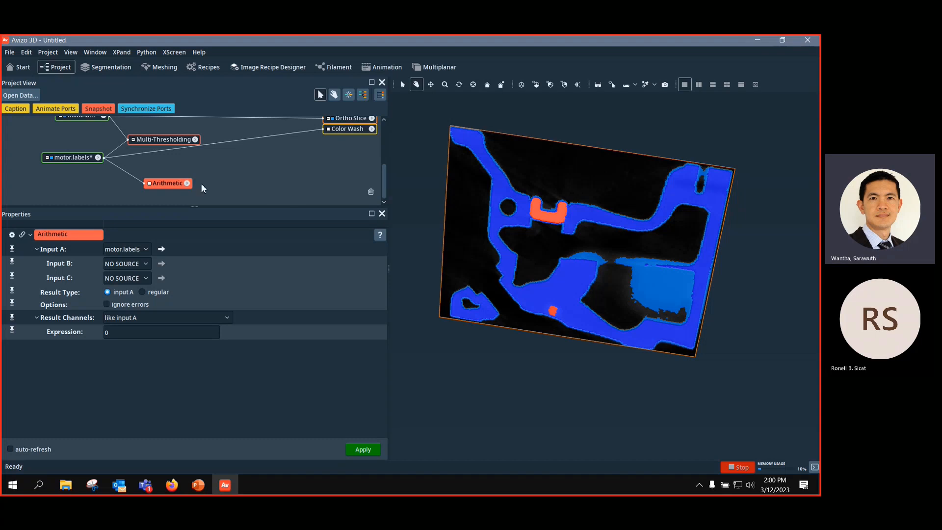
drag(175, 185, 168, 180)
drag(662, 258, 638, 236)
drag(158, 180, 159, 175)
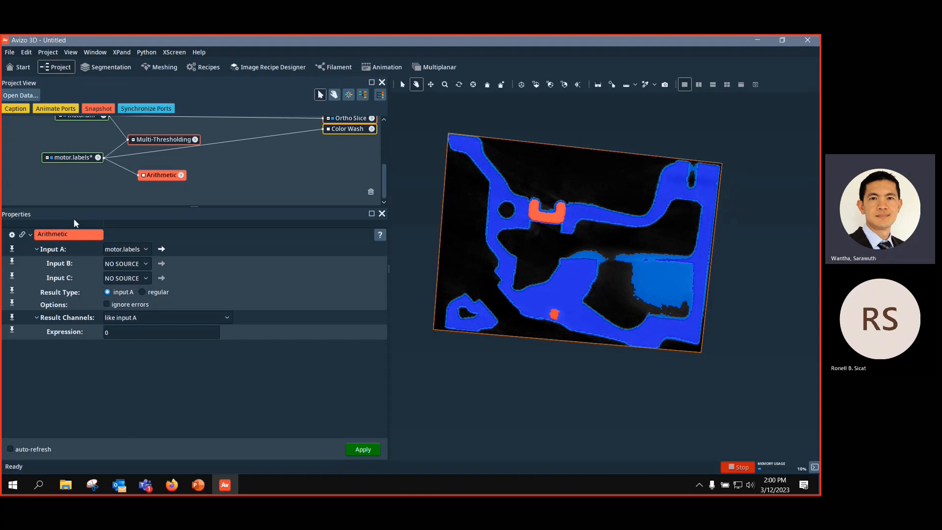
click(81, 162)
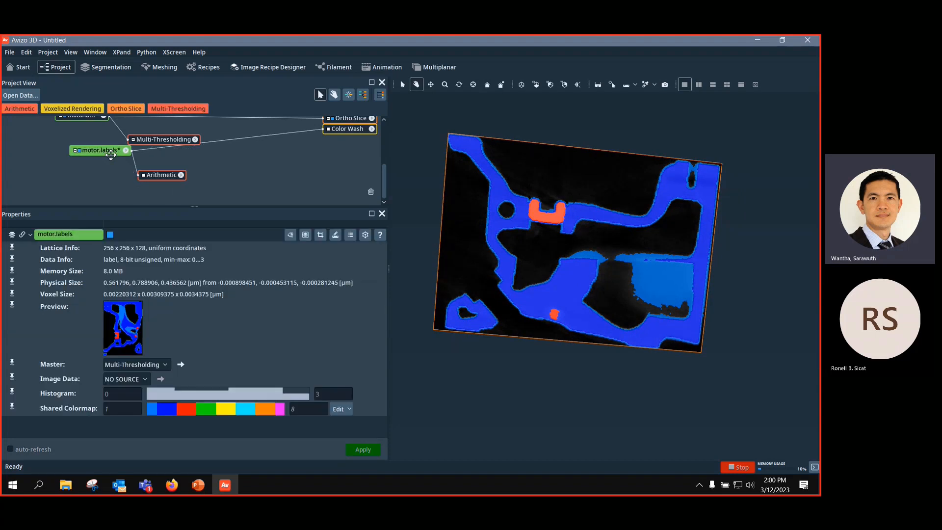
drag(81, 162, 70, 163)
click(165, 179)
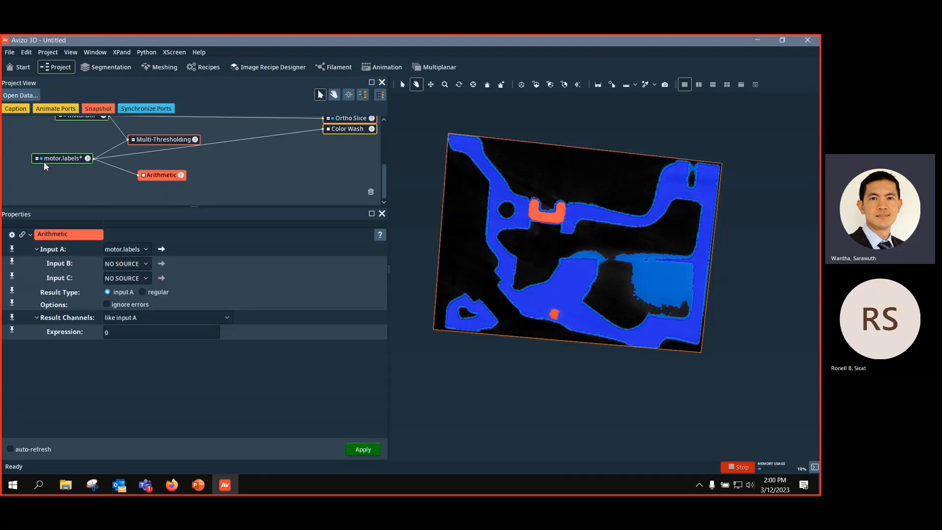
Step: Run Arithmetic on motor.labels with the expression a==1 and place the result object below motor.labels
click(56, 160)
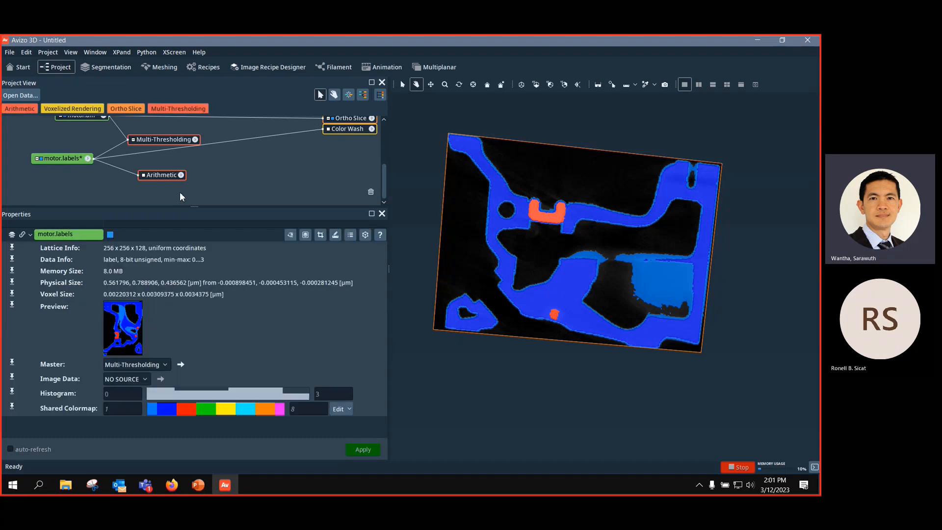
click(175, 178)
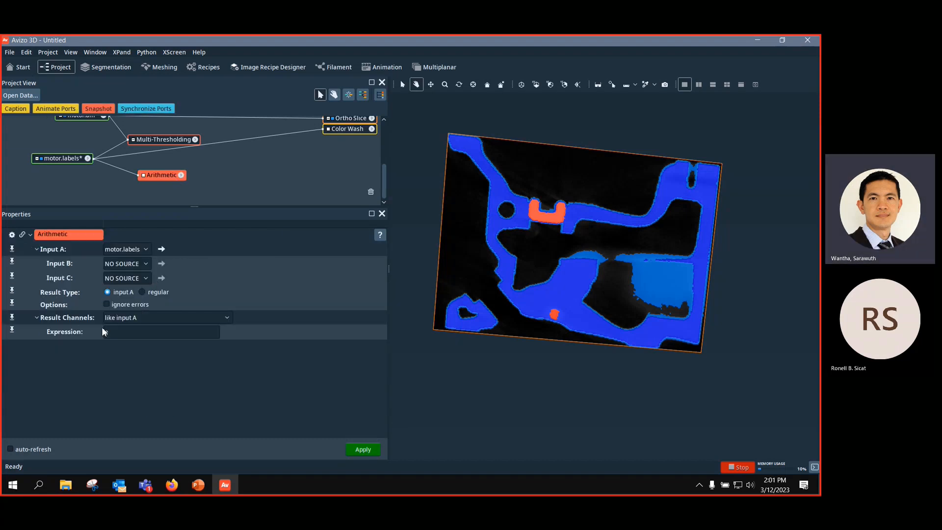
double_click(130, 338)
text(a==1)
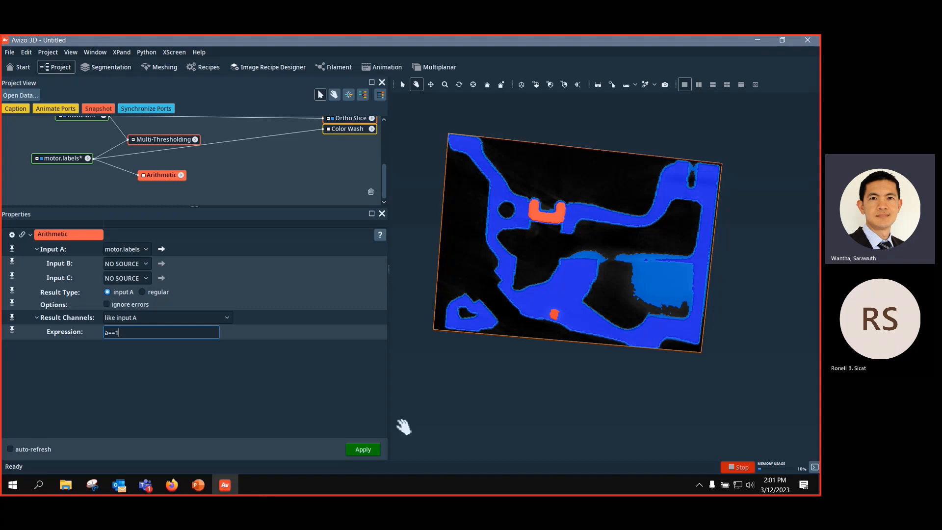
click(363, 449)
drag(33, 176, 49, 191)
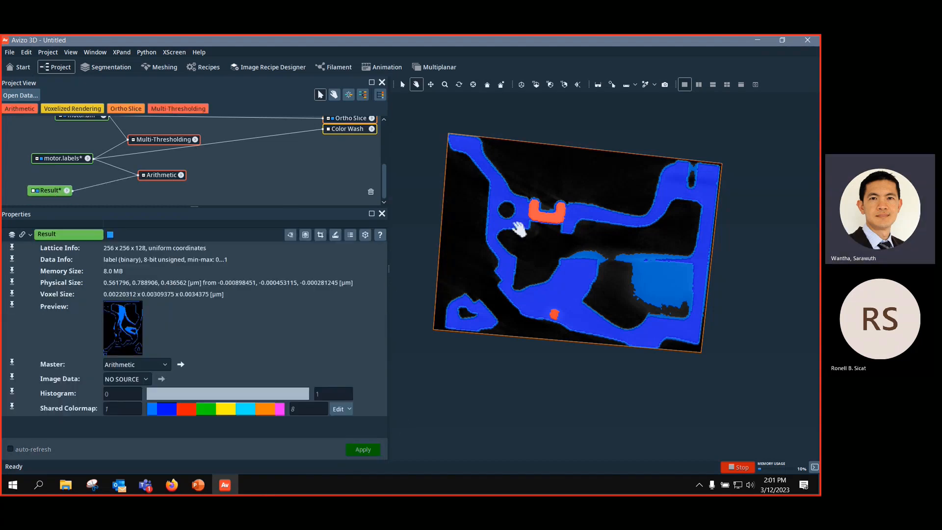
Step: Reconnect the Color Wash data input to Result and review the properties of motor.labels
drag(203, 146, 37, 192)
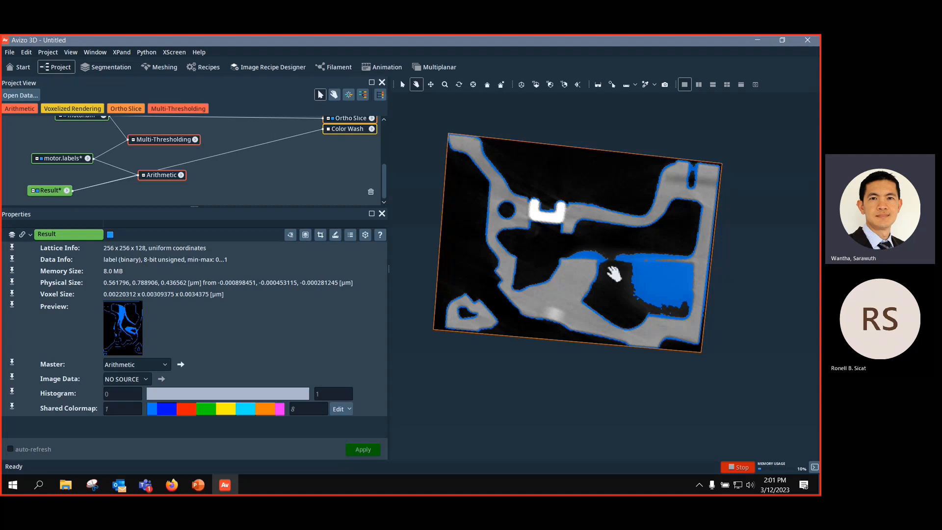
click(67, 160)
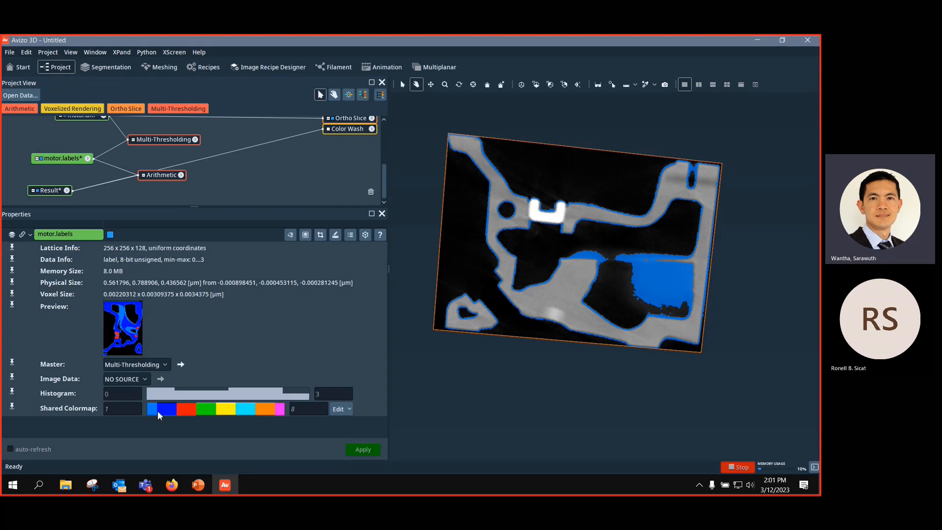
key(ctrl)
Step: Run Arithmetic on motor.labels with the expression a==2, place the output below Result and connect Color Wash to it
drag(162, 178, 162, 167)
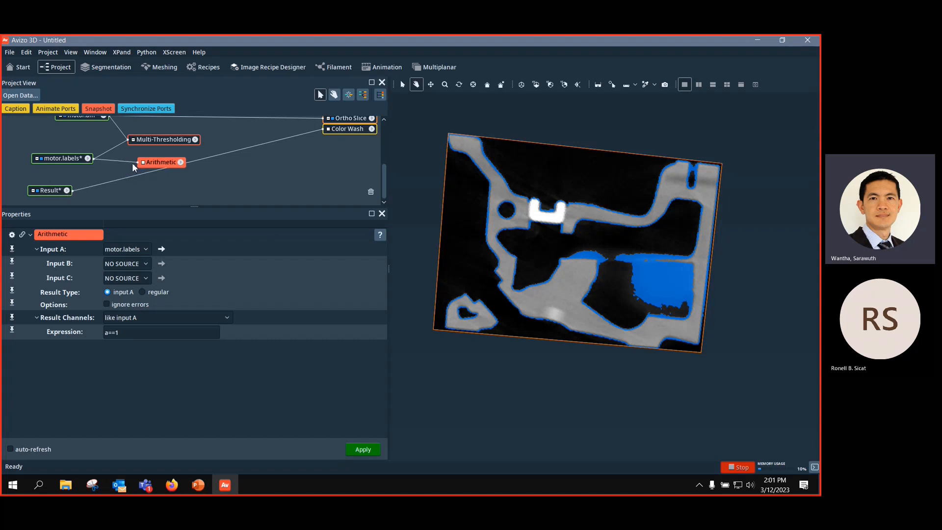
click(132, 332)
key(BackSpace)
text(2)
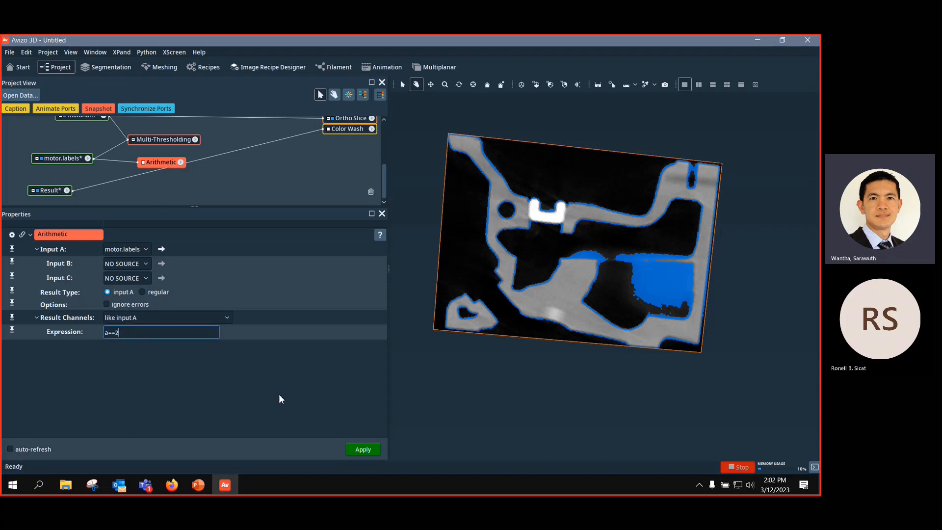
click(363, 450)
drag(42, 175, 54, 191)
drag(115, 183, 192, 234)
Step: Run Arithmetic on motor.labels again with the expression a==3
click(159, 161)
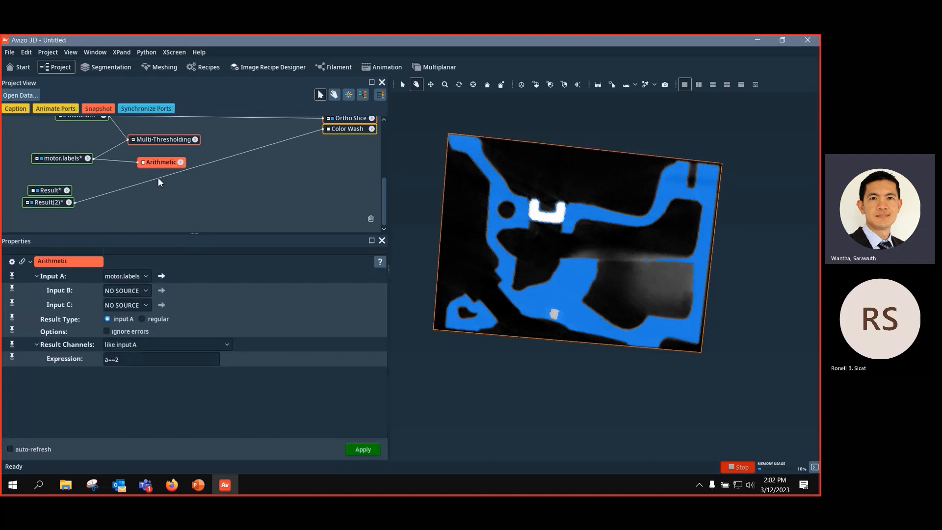
click(121, 363)
key(BackSpace)
text(3)
click(362, 449)
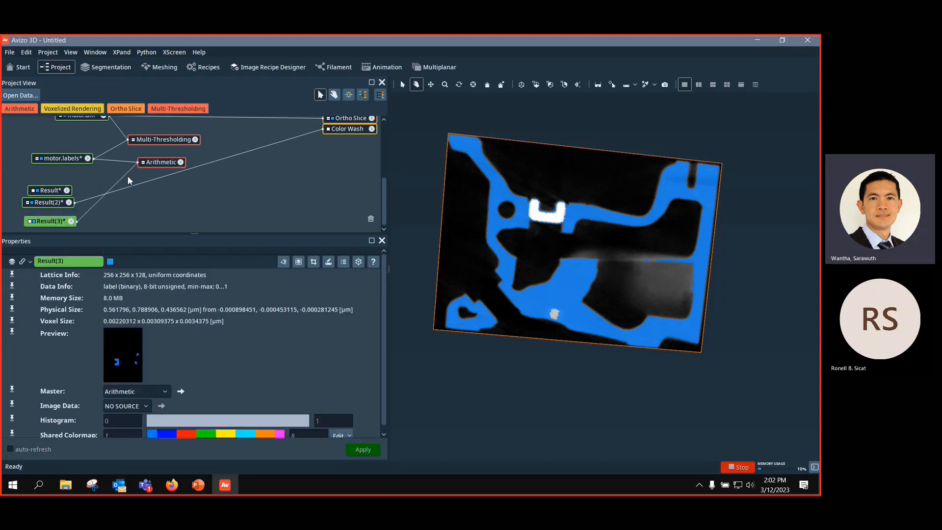
Step: Reconnect the Color Wash data input to Result(3) and inspect the label overlay on the slice
click(120, 202)
drag(117, 189, 76, 224)
drag(407, 262, 449, 240)
scroll(449, 240, down, 3)
scroll(153, 181, up, 1)
scroll(154, 181, down, 1)
Step: Attach a Voxelized Rendering to Result and delete the Ortho Slice with its Color Wash
click(60, 185)
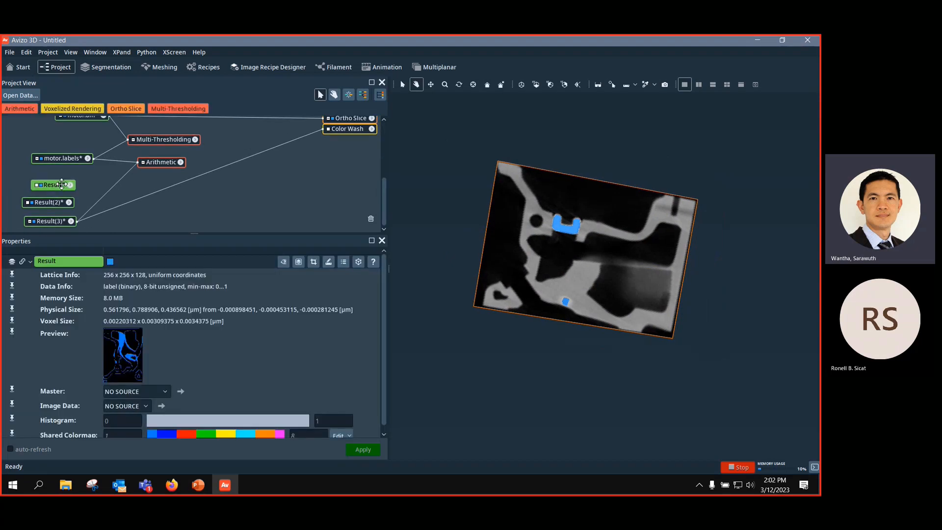
click(82, 110)
click(280, 180)
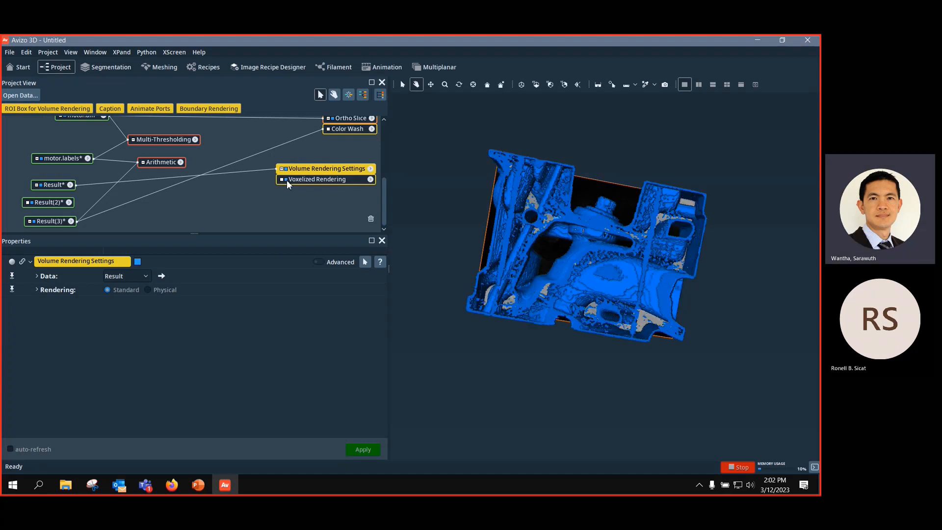
click(354, 120)
key(Delete)
drag(543, 210, 599, 325)
Step: Switch the Volume Rendering Settings data to Result(2) and finally to Result(3), inspecting each extracted label in 3D
drag(156, 182, 69, 201)
drag(625, 298, 469, 244)
drag(624, 285, 623, 337)
drag(123, 195, 59, 220)
drag(619, 328, 603, 272)
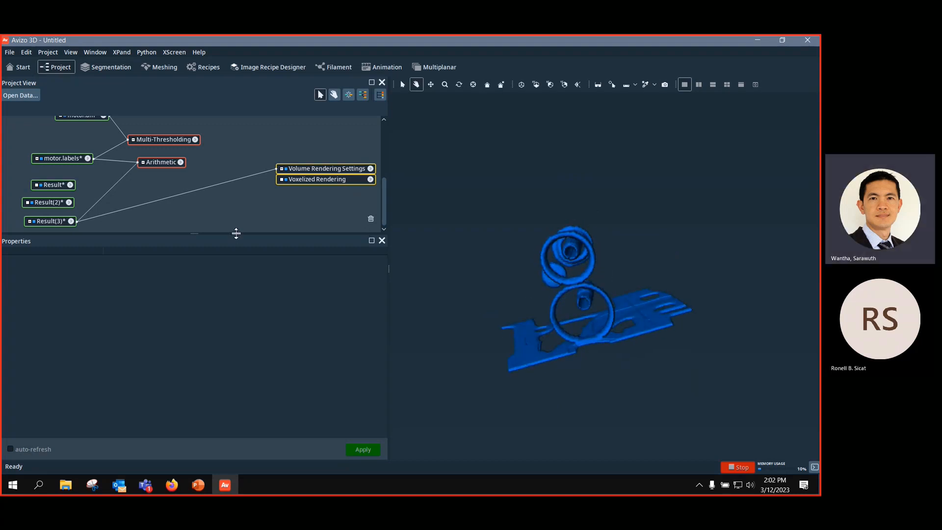
Step: Enlarge the project graph area and attach a Volume Rendering to motor.am
drag(193, 234, 181, 308)
drag(509, 303, 710, 420)
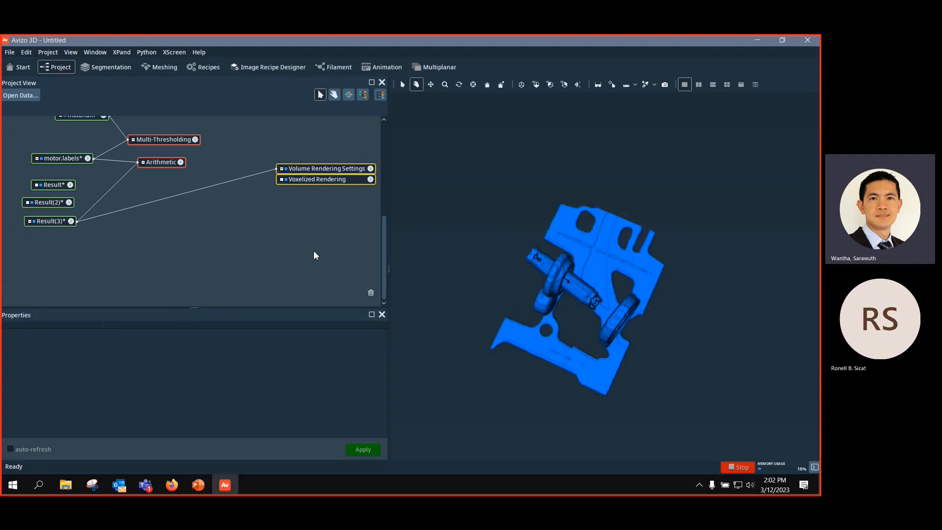
scroll(280, 214, up, 1)
scroll(282, 214, up, 1)
drag(76, 129, 57, 126)
right_click(58, 128)
scroll(241, 279, down, 1)
click(215, 294)
click(306, 224)
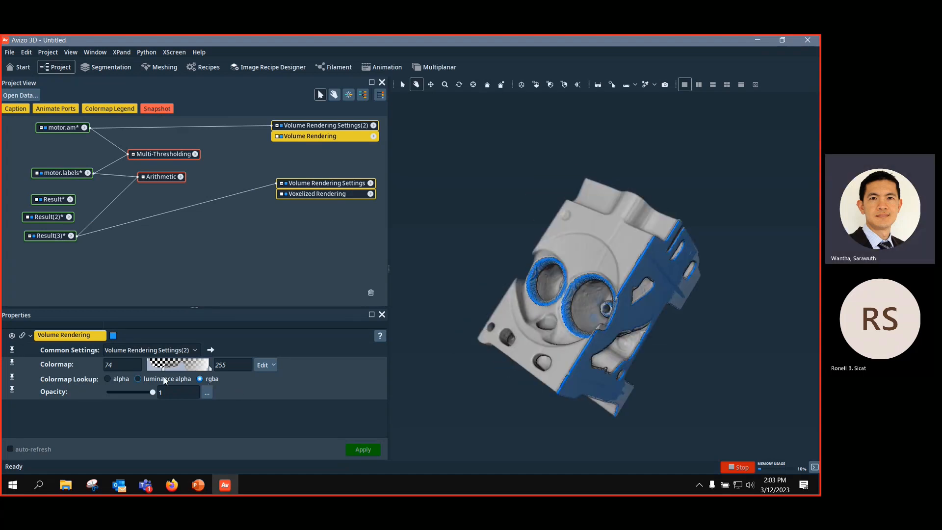
Step: Set the motor.am Volume Rendering's colormap maximum to 253 and its opacity to about 0.065, exposing the label inside
mouse_move(211, 370)
mouse_down()
mouse_move(192, 369)
mouse_move(210, 373)
mouse_up()
drag(152, 393, 110, 396)
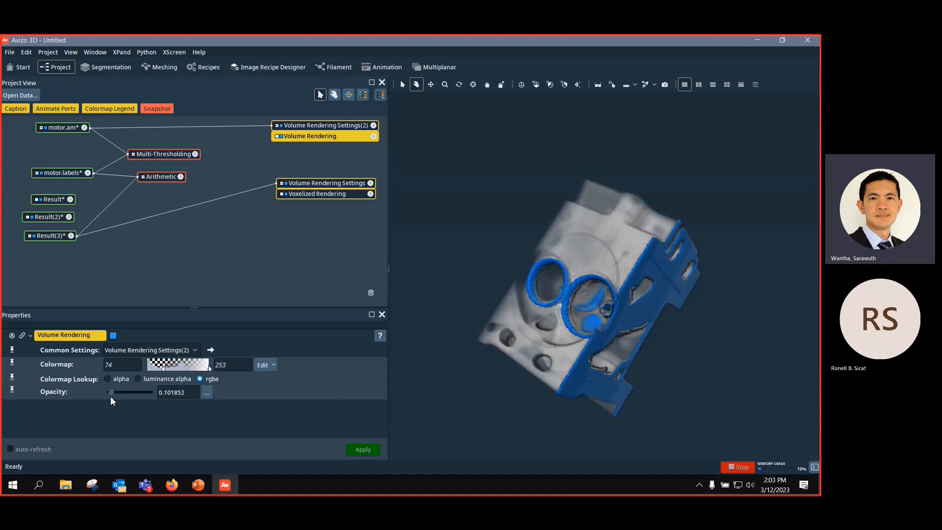
drag(656, 254, 606, 349)
scroll(606, 349, up, 3)
scroll(605, 349, down, 1)
scroll(593, 355, up, 3)
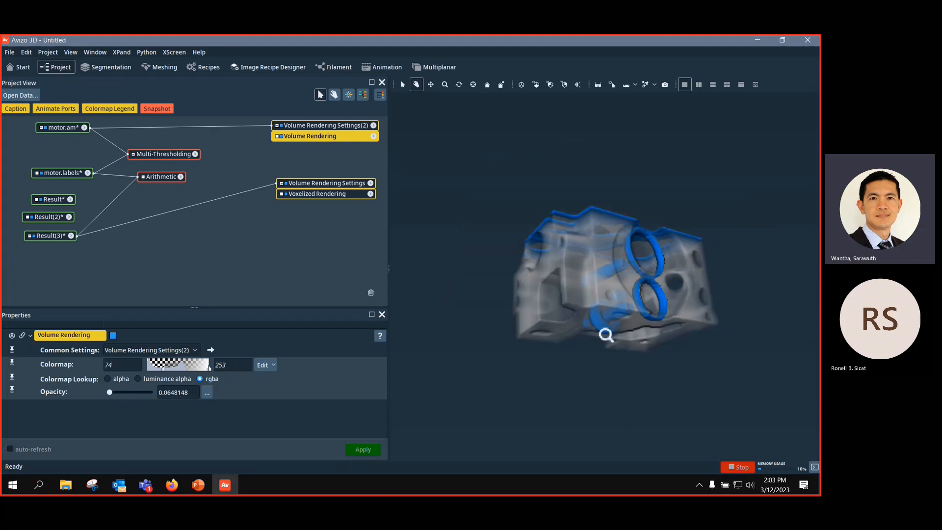
scroll(599, 303, down, 6)
scroll(554, 328, up, 5)
drag(554, 328, 558, 312)
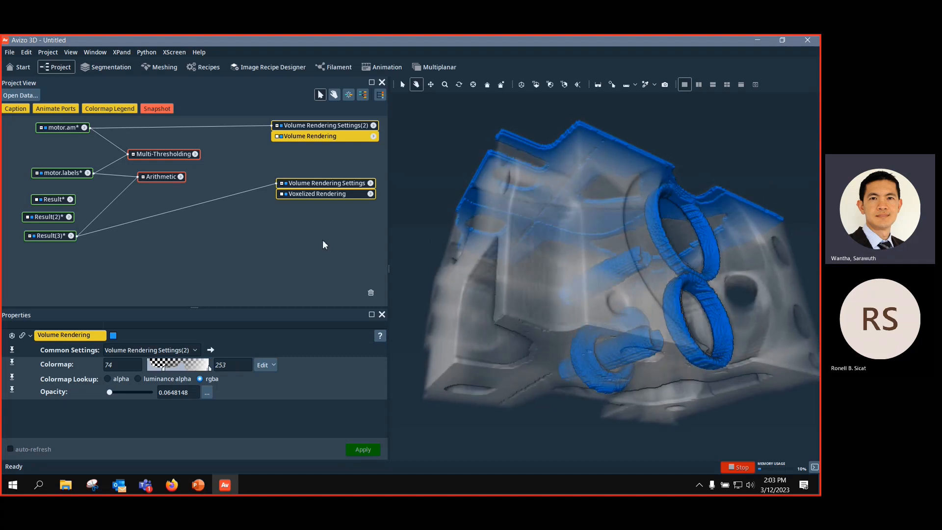
Step: Attach a second Arithmetic module to motor.am and place it to the right of Result(3)
drag(57, 217, 66, 217)
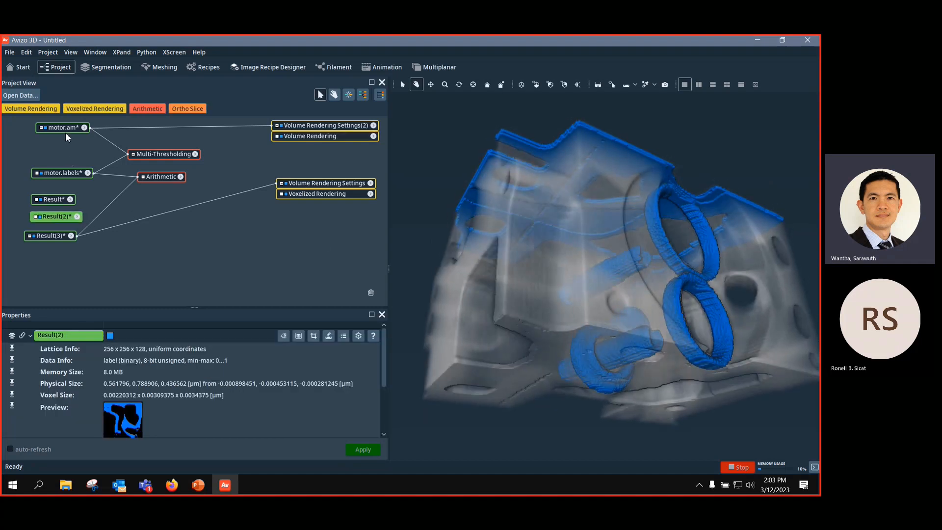
click(66, 131)
click(18, 109)
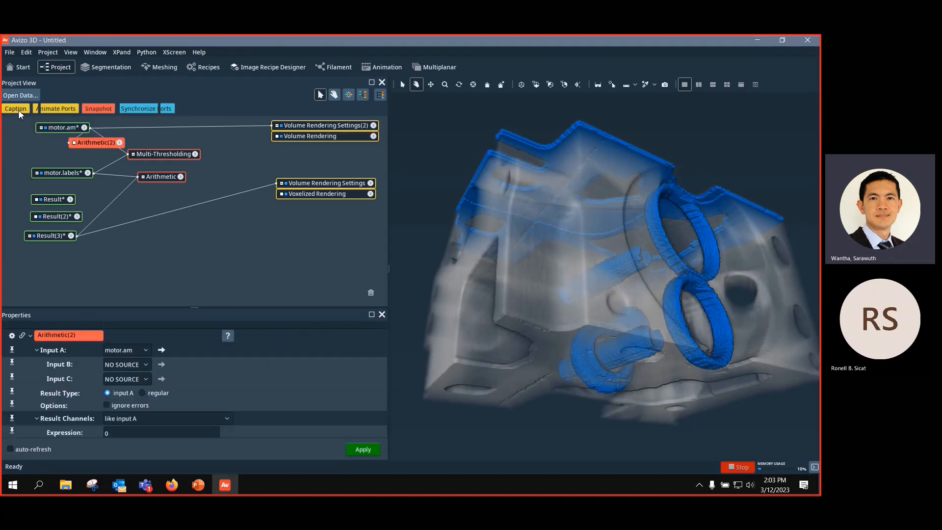
drag(98, 147, 230, 243)
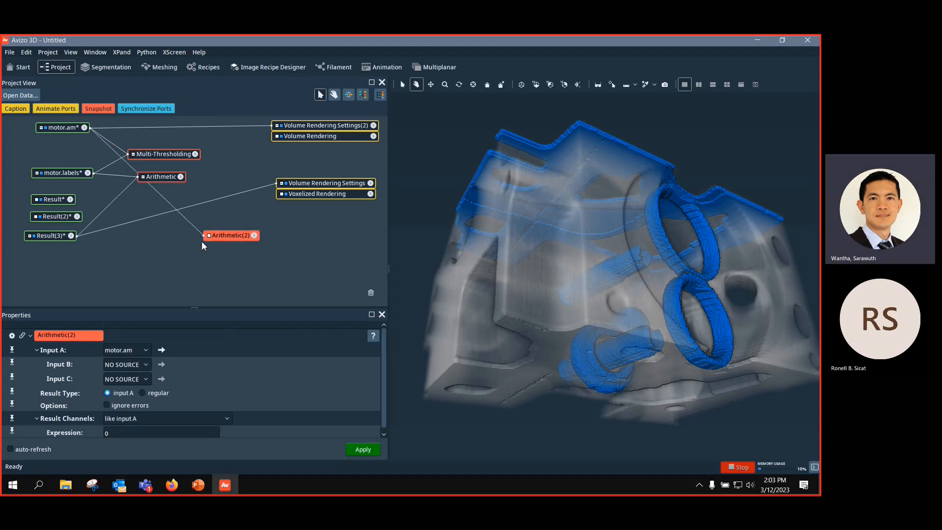
Step: Connect Input B of Arithmetic(2) to Result(3)
click(209, 236)
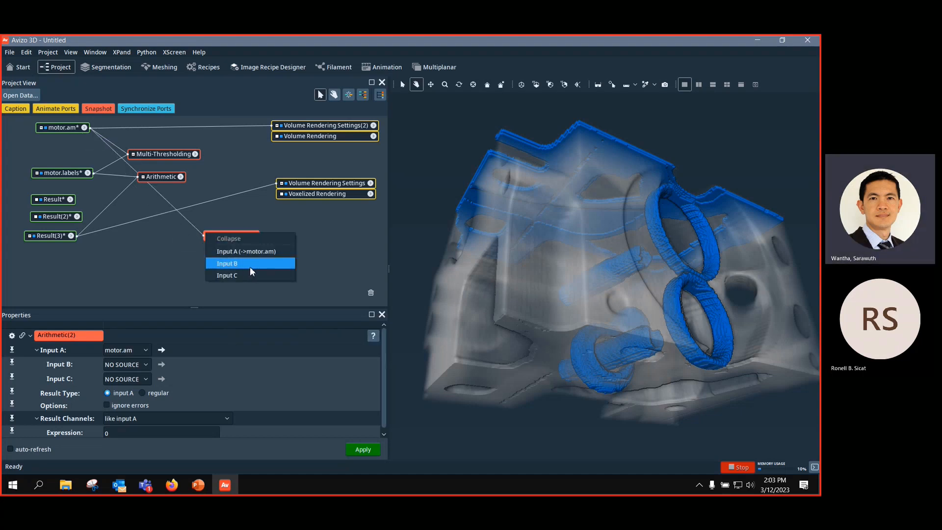
click(209, 236)
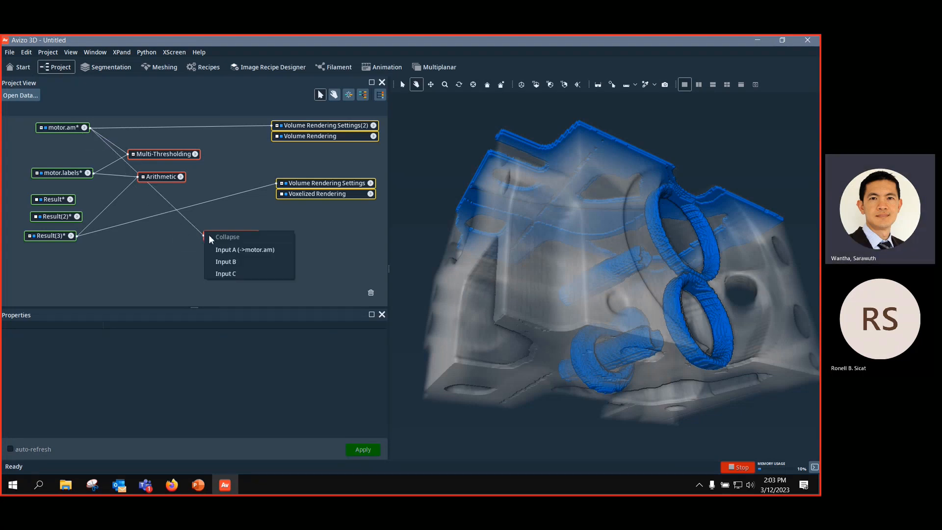
click(232, 263)
click(61, 239)
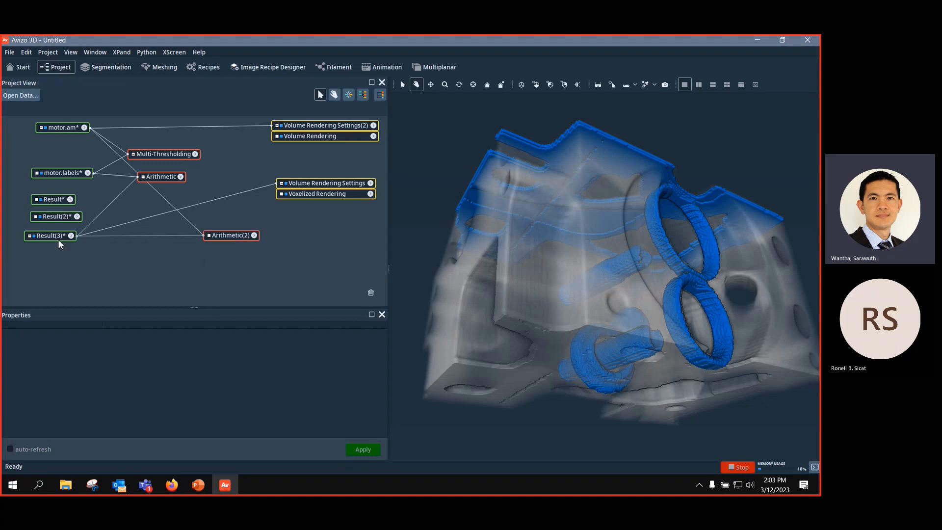
drag(232, 240, 228, 241)
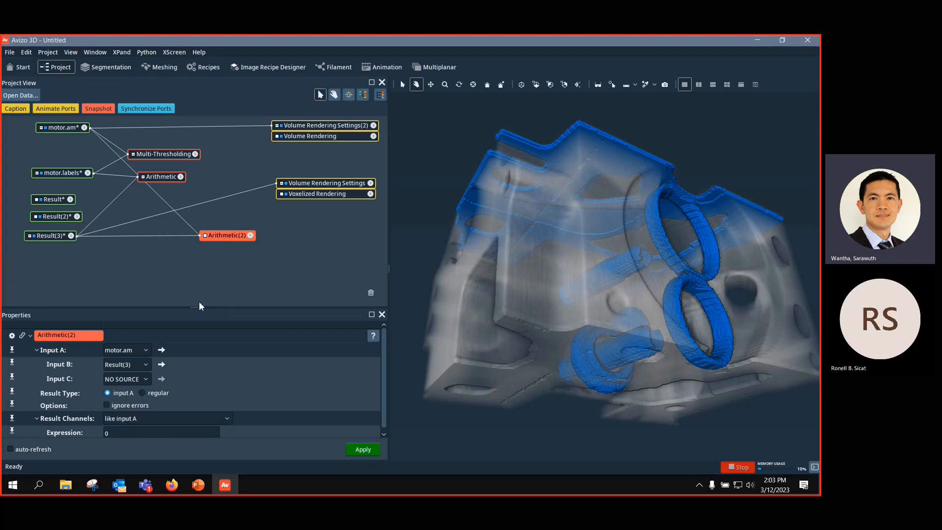
Step: Run Arithmetic(2) with the expression a*b to mask motor.am with Result(3), and place the output below the module
drag(194, 308, 195, 265)
double_click(113, 390)
text(a*b)
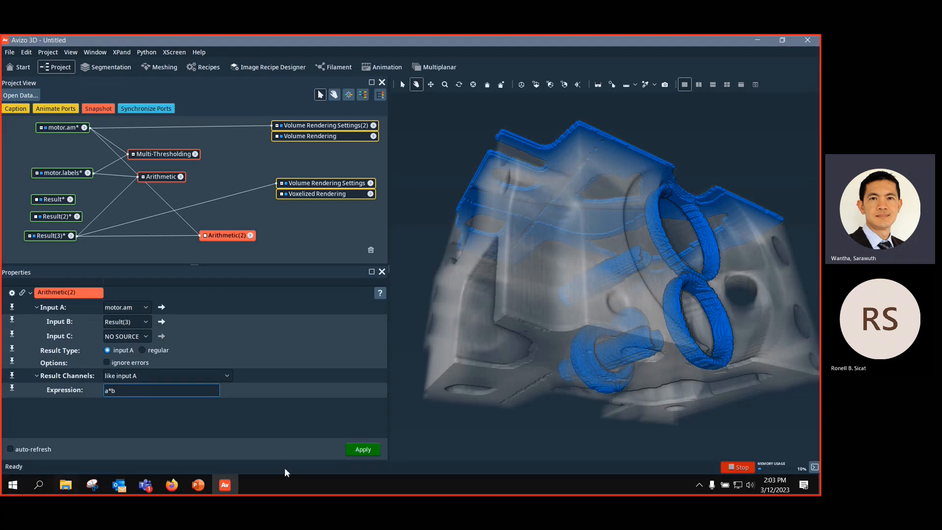
mouse_move(63, 127)
mouse_down()
mouse_move(63, 137)
mouse_move(69, 131)
mouse_up()
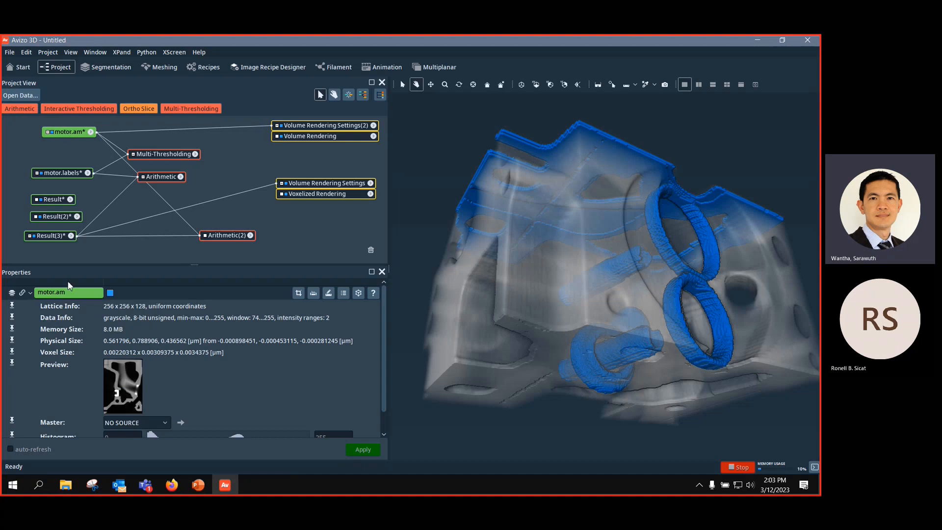
drag(40, 239, 46, 243)
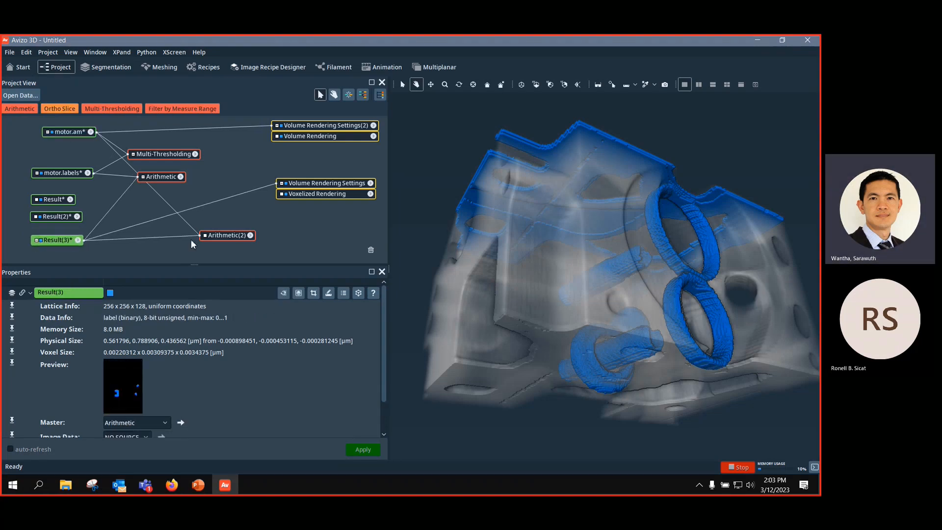
click(231, 236)
click(362, 450)
drag(37, 255, 234, 223)
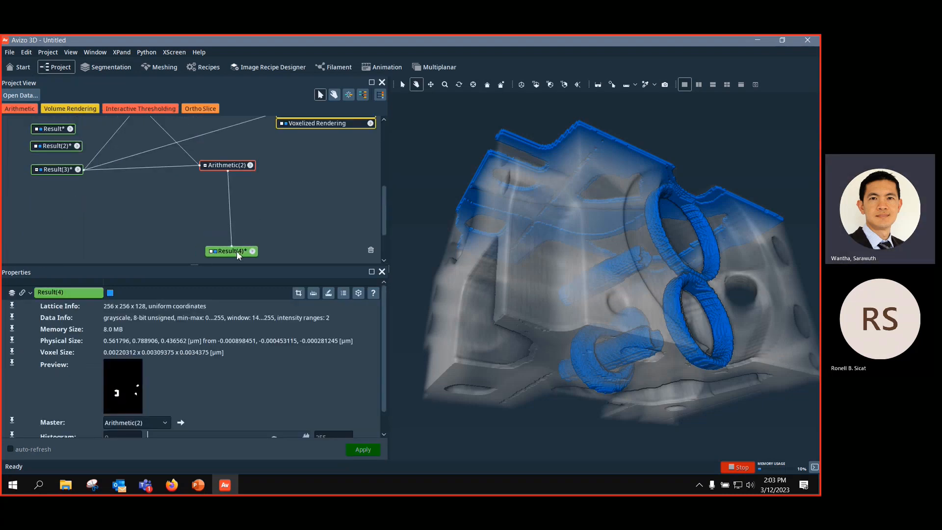
Step: Hide both the voxelized rendering of Result(3) and the volume rendering of motor.am
scroll(270, 207, up, 3)
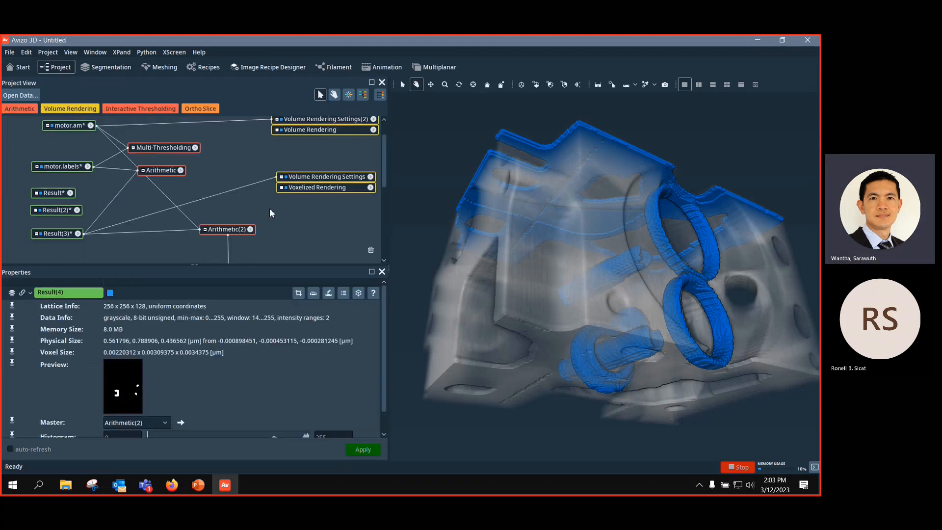
click(289, 178)
scroll(291, 187, up, 1)
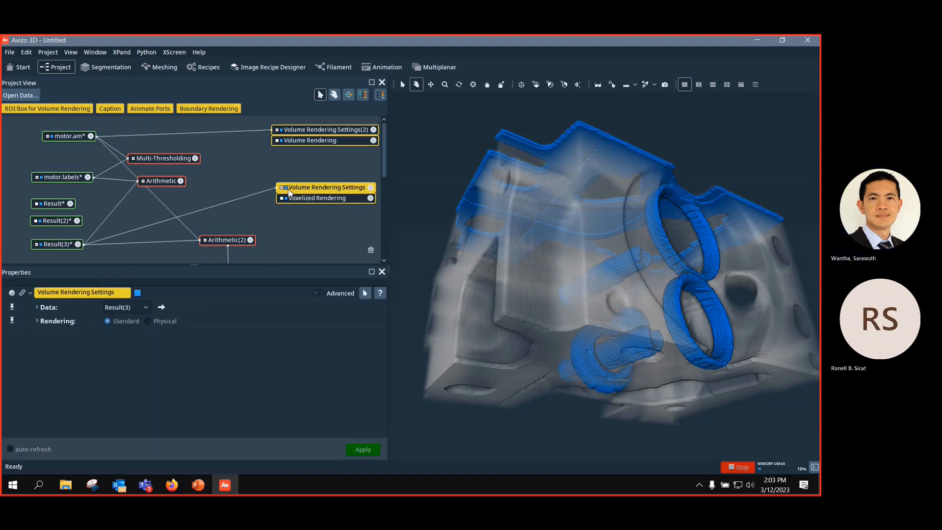
click(285, 188)
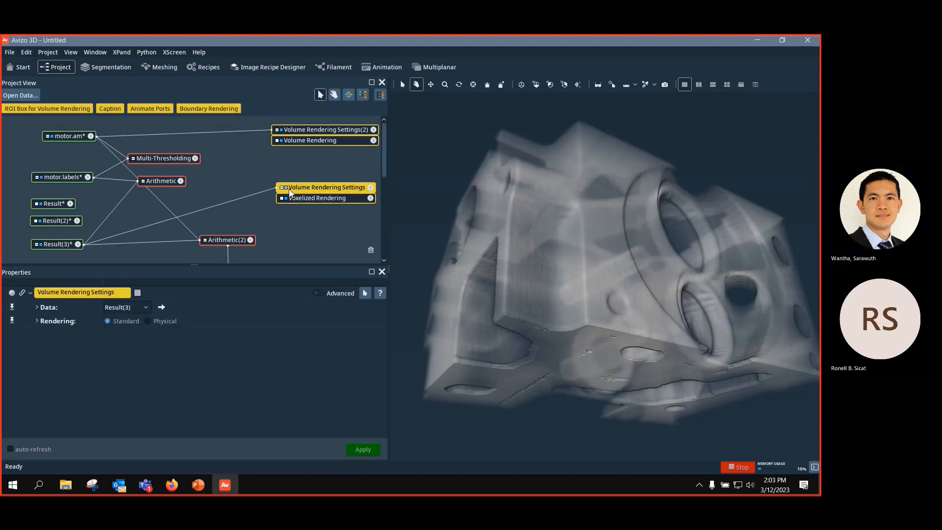
click(277, 130)
scroll(260, 166, down, 6)
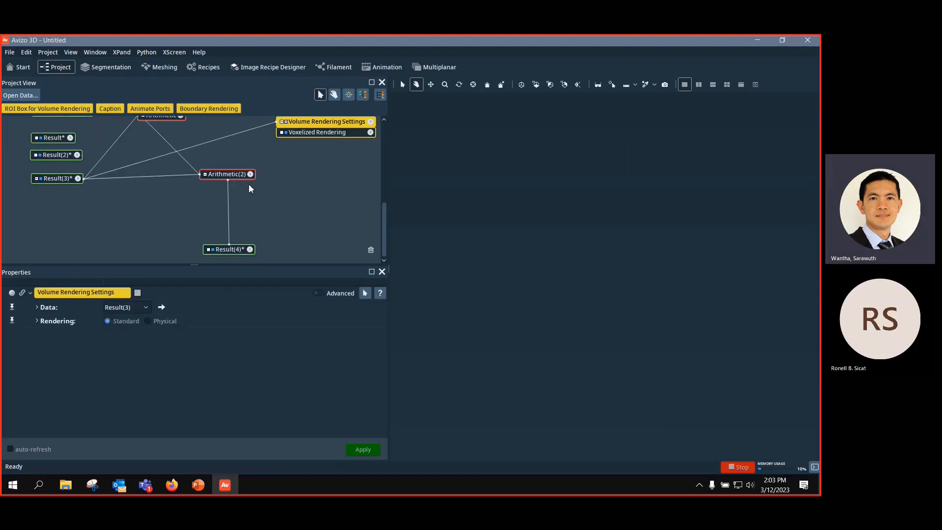
Step: Reconnect the hidden Volume Rendering Settings to Result(4) and show its Voxelized Rendering in 3D
click(210, 251)
click(243, 134)
drag(269, 162, 255, 248)
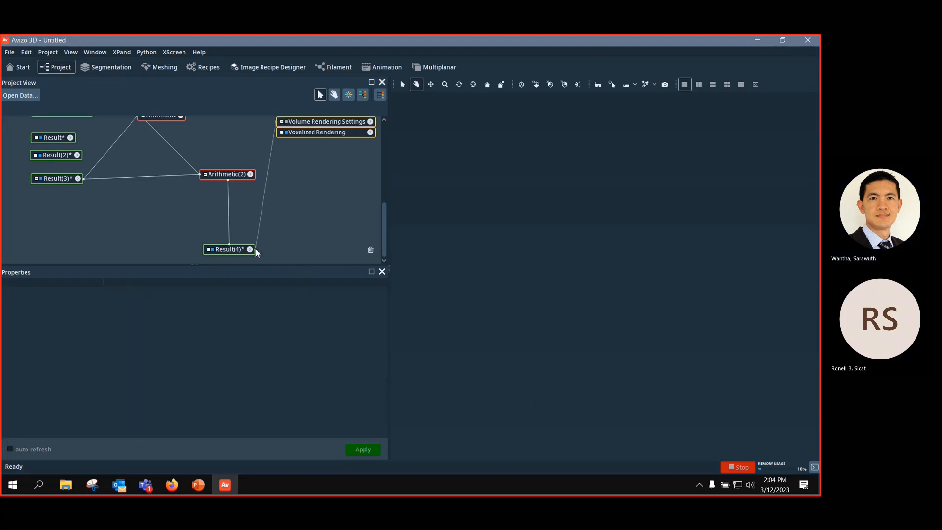
click(286, 130)
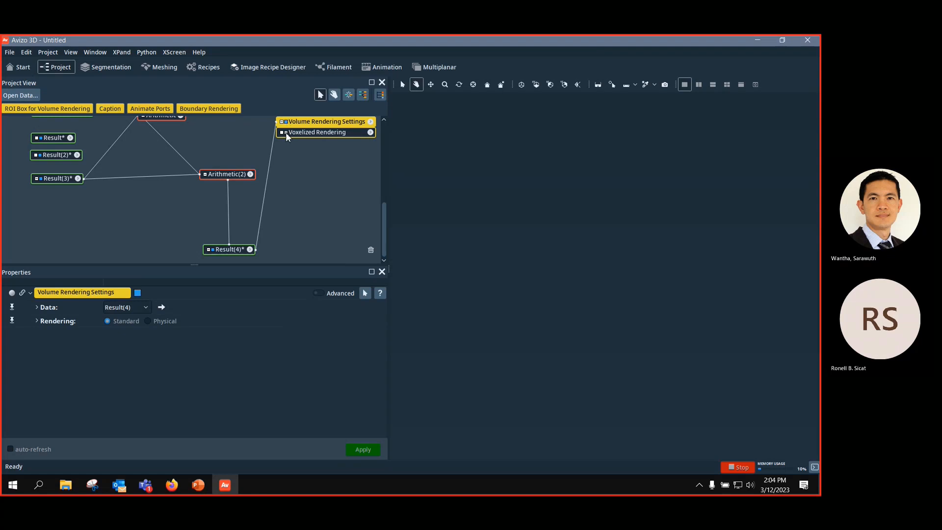
click(287, 133)
drag(565, 260, 669, 243)
scroll(670, 243, down, 3)
scroll(288, 254, up, 3)
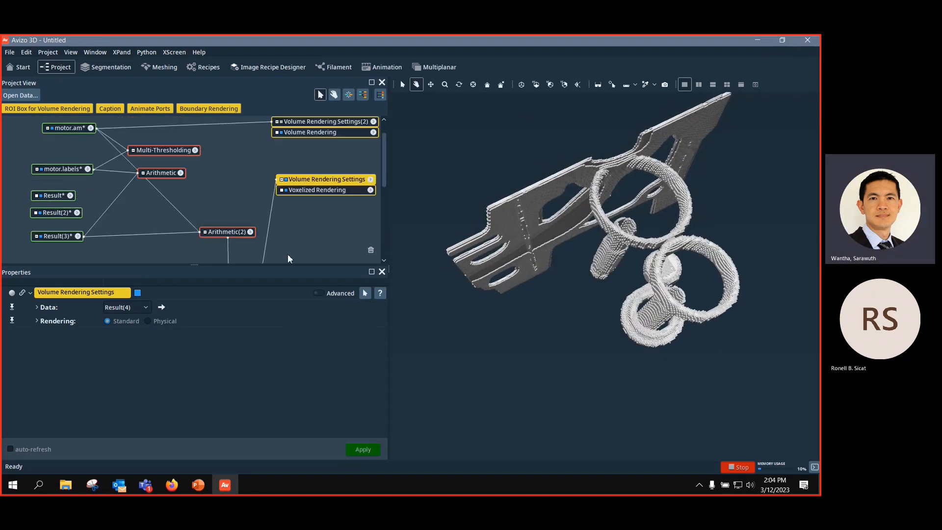
Step: Switch the voxelized rendering's data to motor.am for comparison and return it to Result(4)
drag(266, 208, 81, 139)
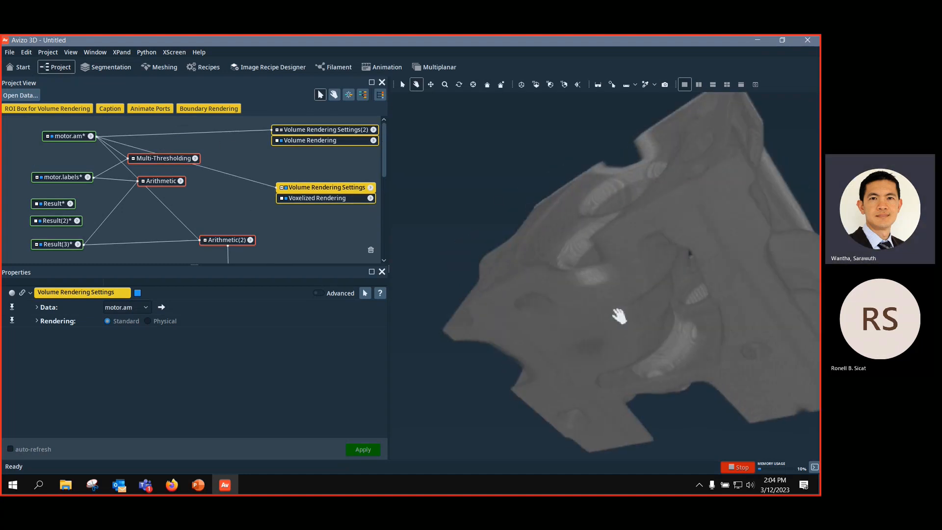
scroll(263, 158, down, 2)
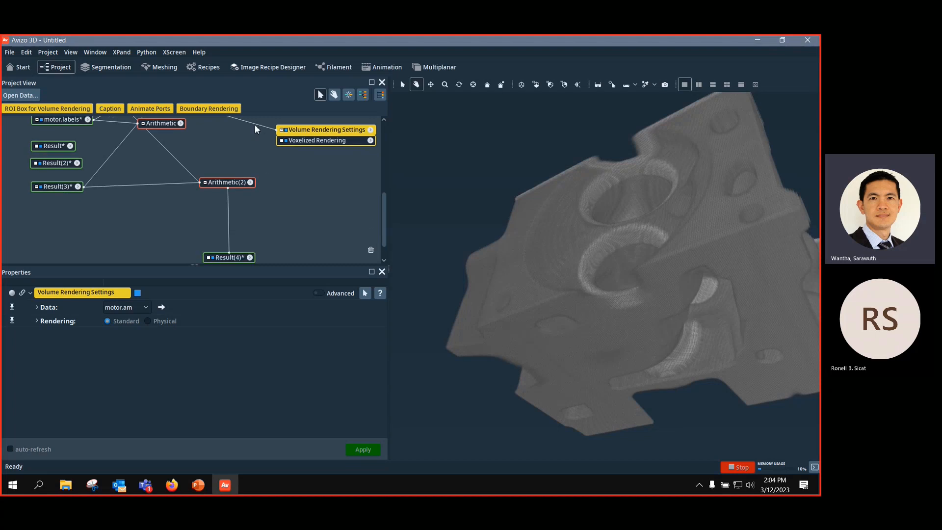
drag(266, 263, 243, 255)
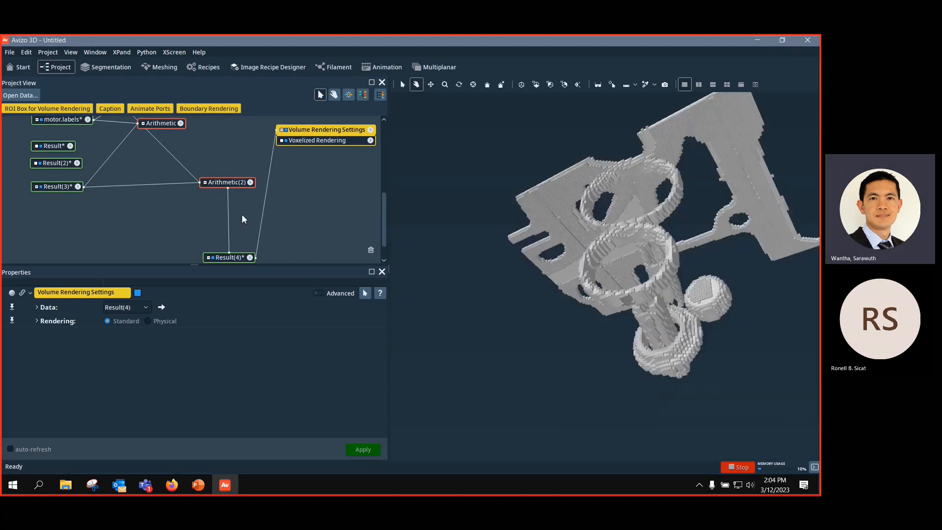
Step: Enlarge the project view and remove the Multi-Thresholding, both Arithmetic modules, motor.labels, Result, Result(2) and Result(3) without saving them
click(228, 181)
drag(804, 358, 694, 294)
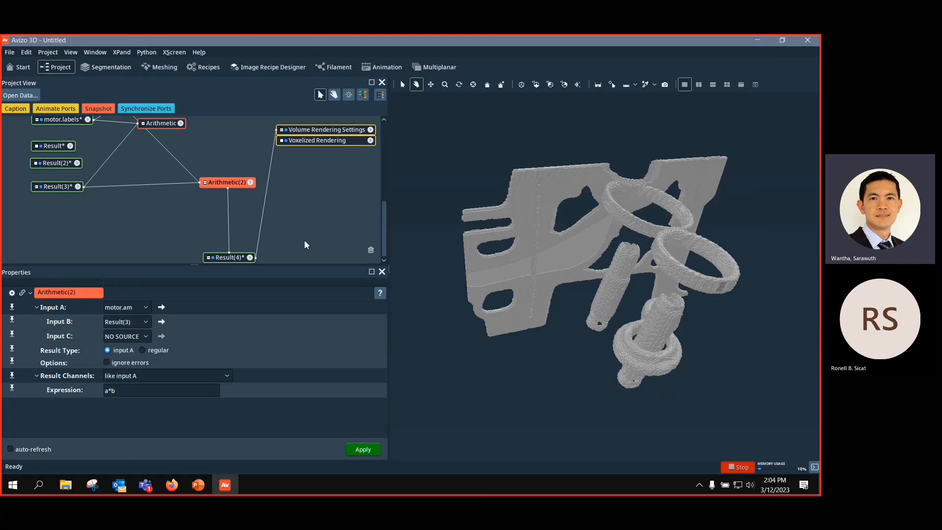
scroll(289, 226, up, 2)
scroll(289, 226, down, 2)
scroll(290, 230, up, 3)
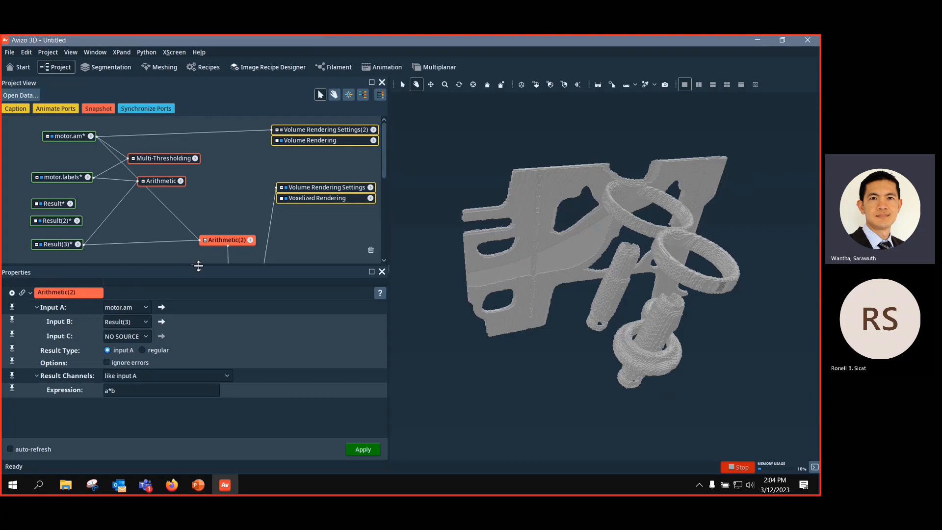
drag(198, 266, 198, 313)
drag(19, 161, 346, 300)
key(Delete)
click(418, 268)
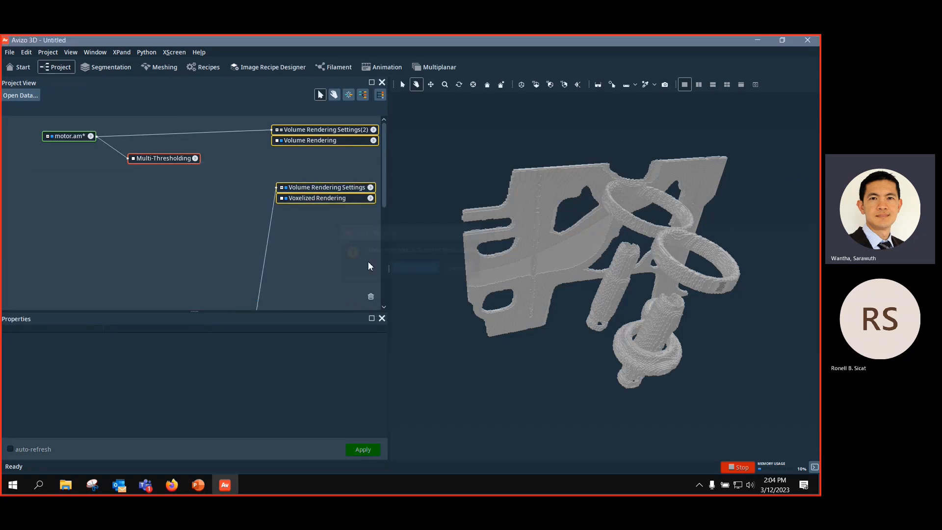
Step: Delete both Volume Rendering Settings groups with their renderings, and remove Result(4) without saving it
click(312, 130)
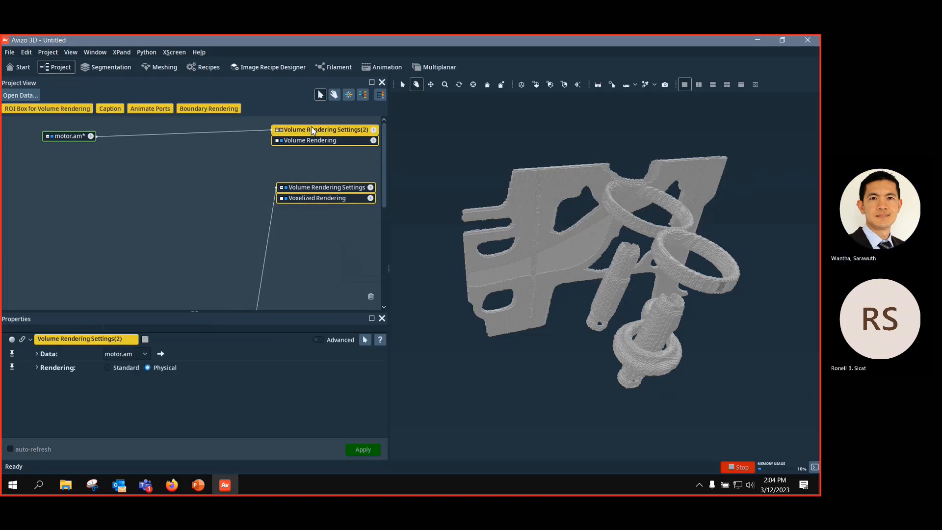
key(Delete)
click(308, 186)
key(Delete)
scroll(294, 221, down, 3)
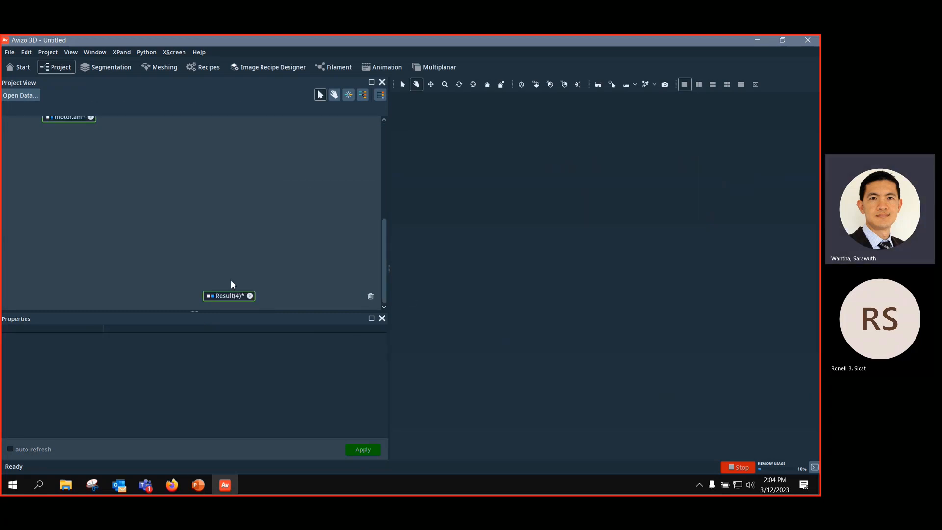
click(231, 294)
key(Delete)
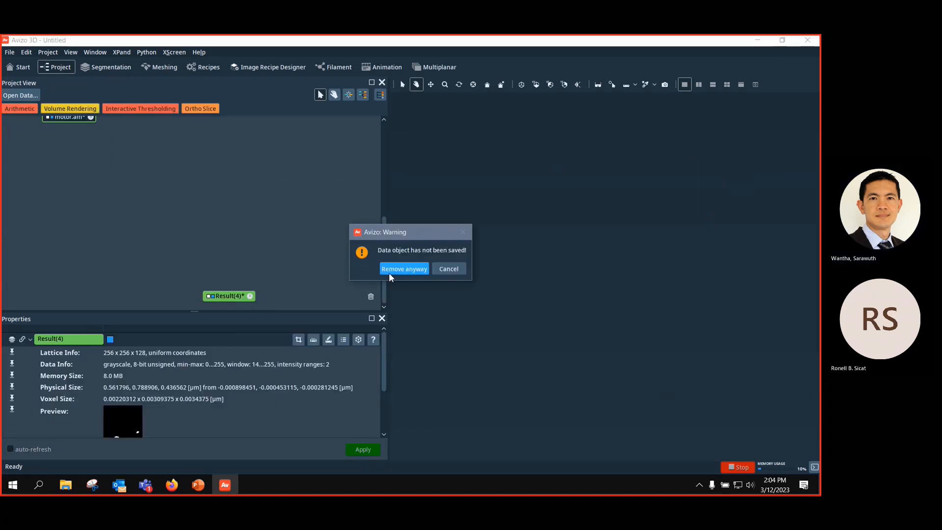
click(390, 270)
Step: Attach an Auto Thresholding module to motor.am and run it with the type Auto Threshold High
click(75, 131)
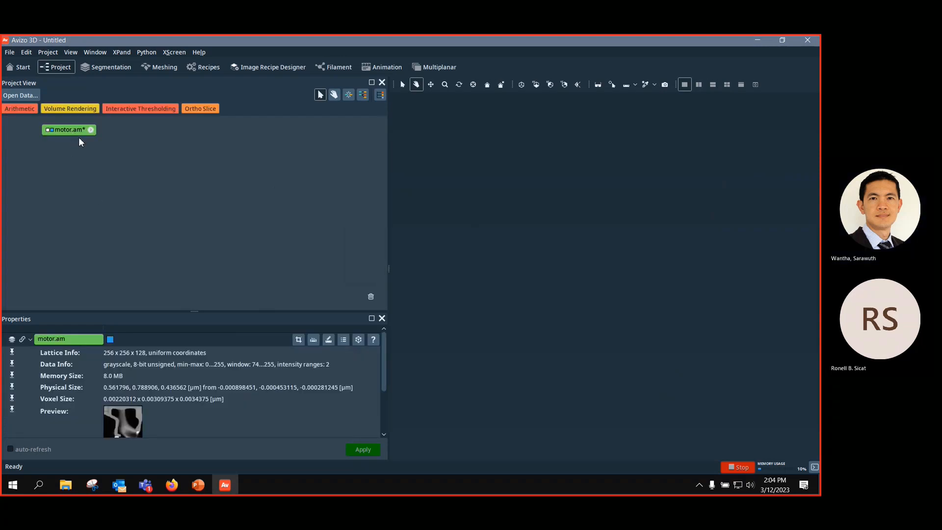
right_click(77, 132)
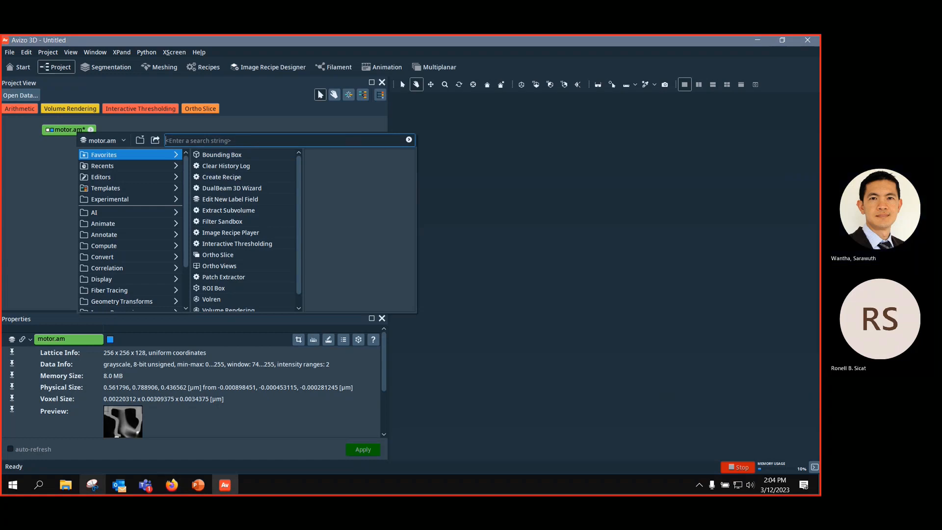
text(auto)
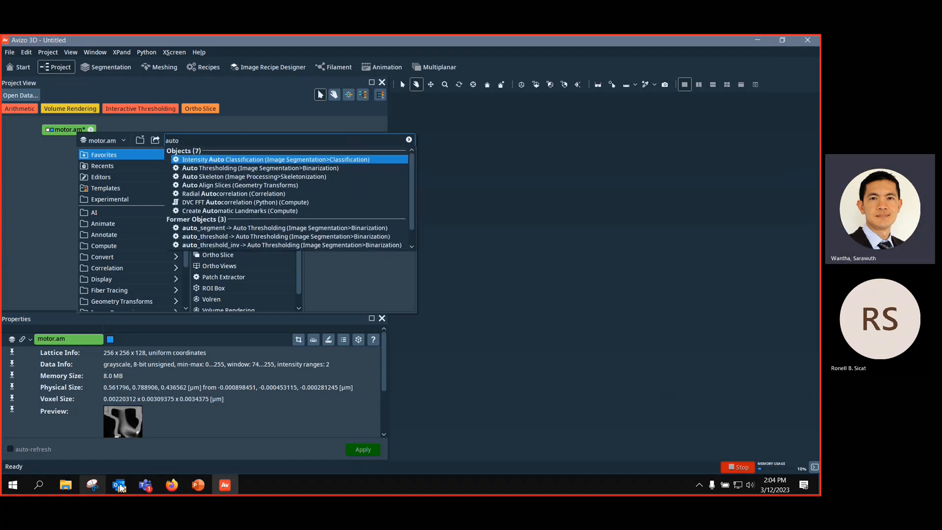
click(222, 168)
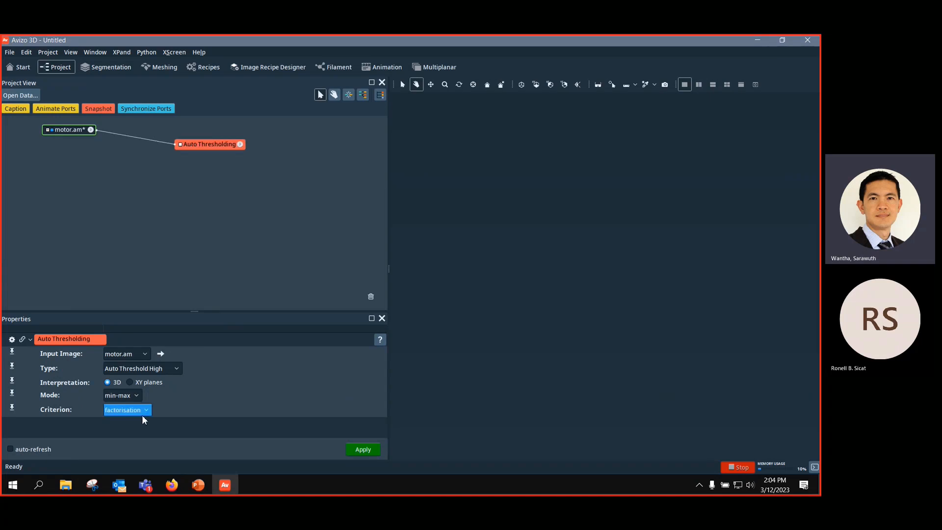
click(170, 372)
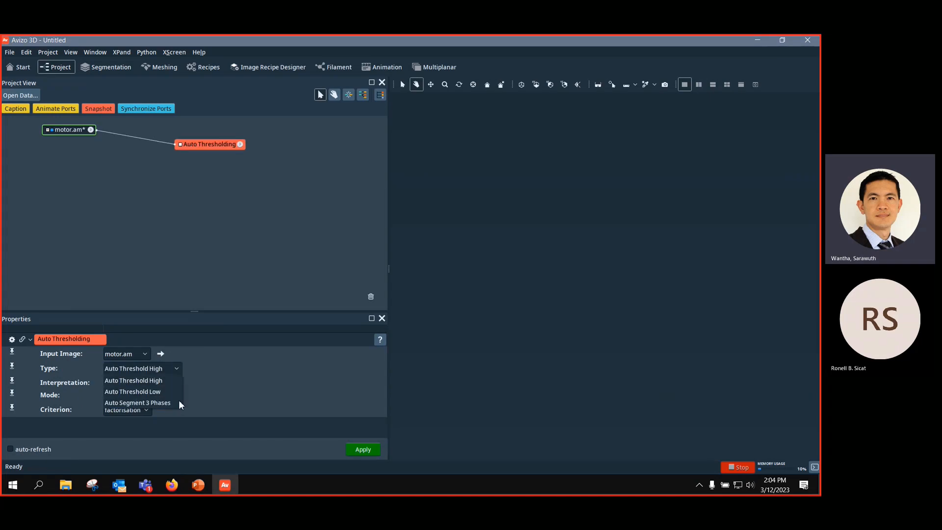
click(173, 381)
click(363, 450)
Step: Arrange motor.labels and motor.info beneath motor.am in the project and close the results table
drag(40, 159, 55, 188)
mouse_move(52, 145)
mouse_down()
mouse_move(63, 170)
mouse_move(65, 158)
mouse_up()
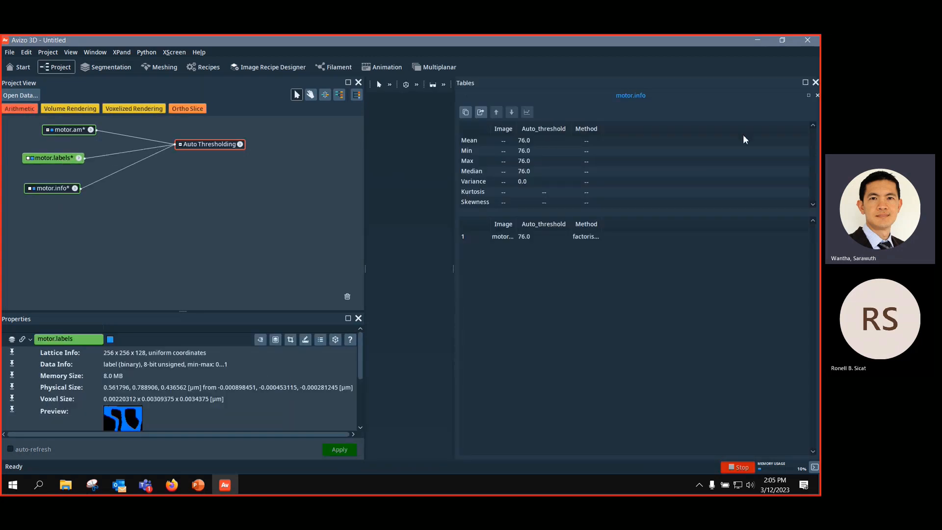
click(816, 82)
drag(47, 188, 45, 190)
click(52, 158)
click(45, 190)
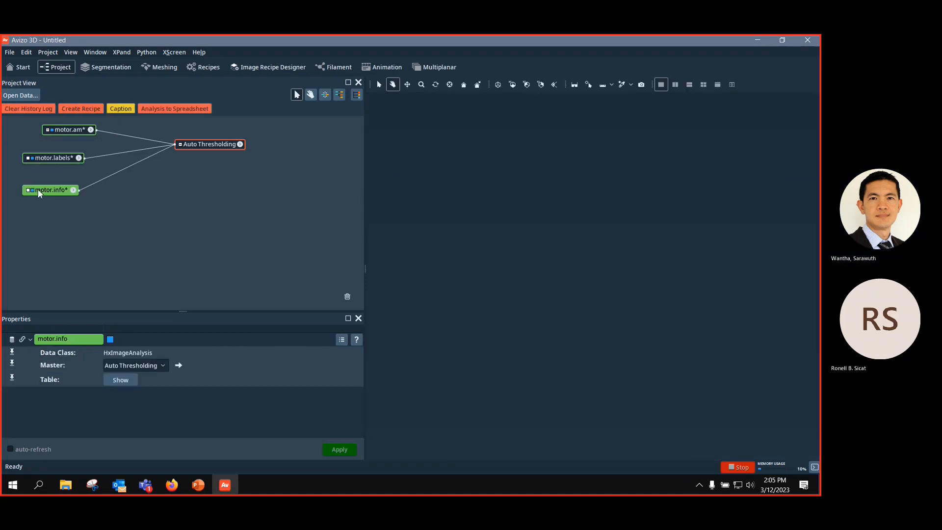
Step: Attach a Voxelized Rendering to motor.labels and remove motor.info from the project without saving it
click(54, 158)
right_click(54, 158)
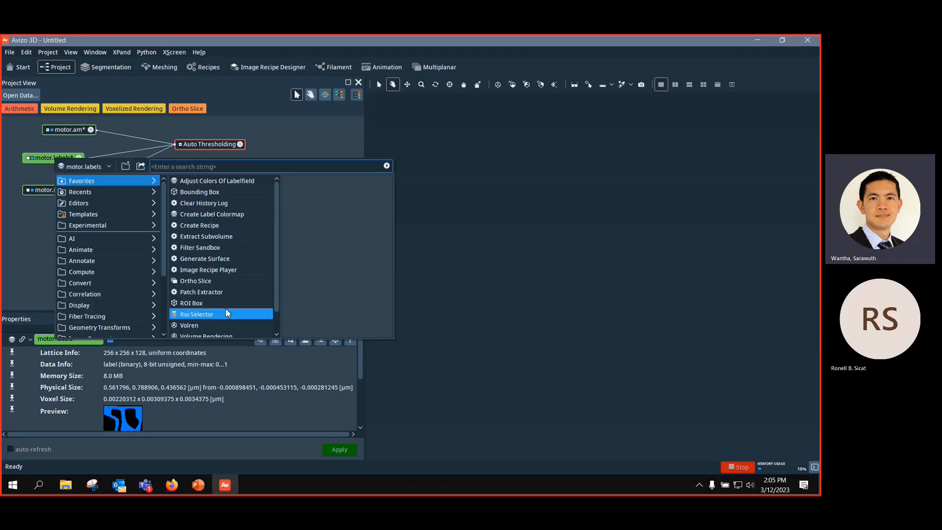
scroll(226, 313, down, 1)
click(191, 325)
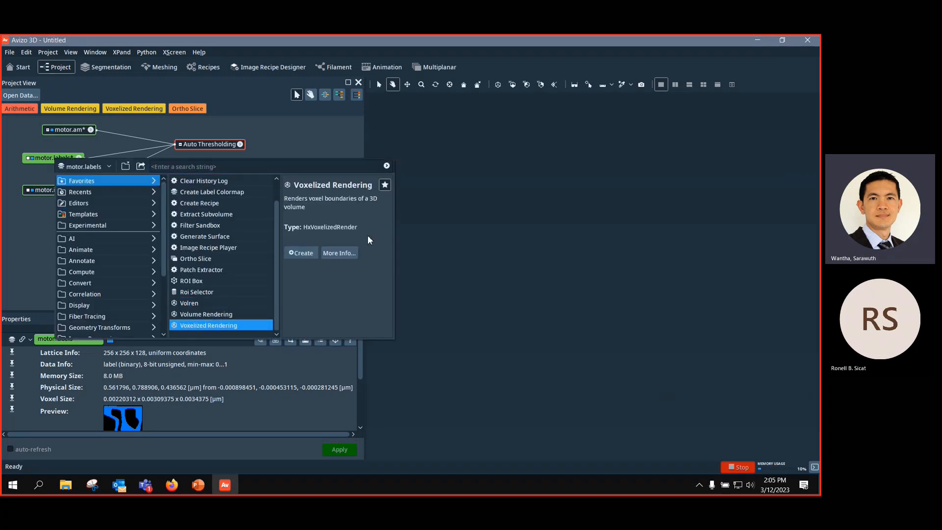
click(301, 253)
click(48, 190)
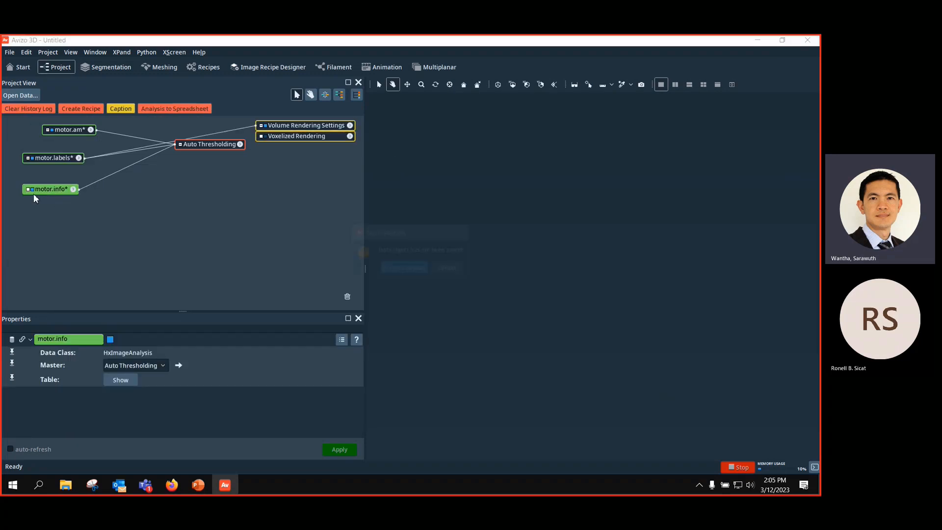
click(404, 267)
Step: Move the Volume Rendering Settings below Auto Thresholding and show the Voxelized Rendering of motor.labels in 3D
drag(273, 125, 252, 173)
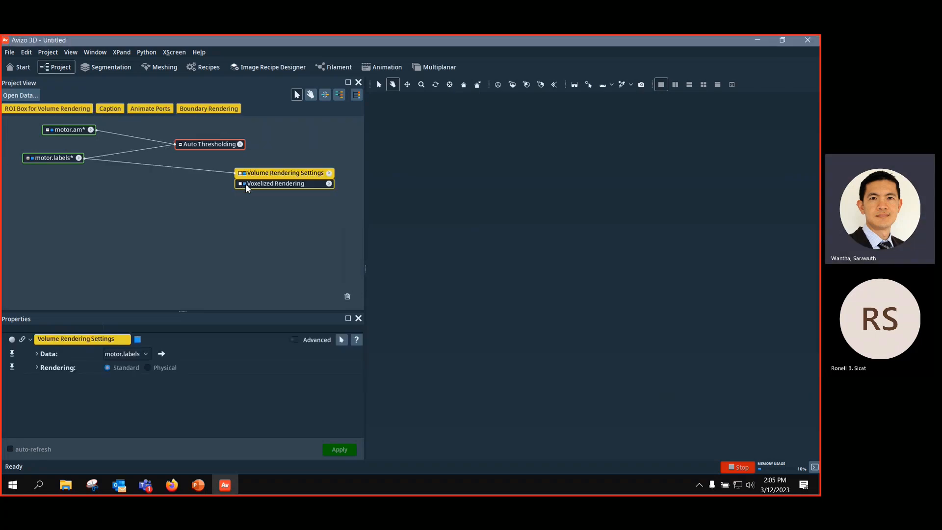
click(245, 185)
drag(589, 299, 707, 404)
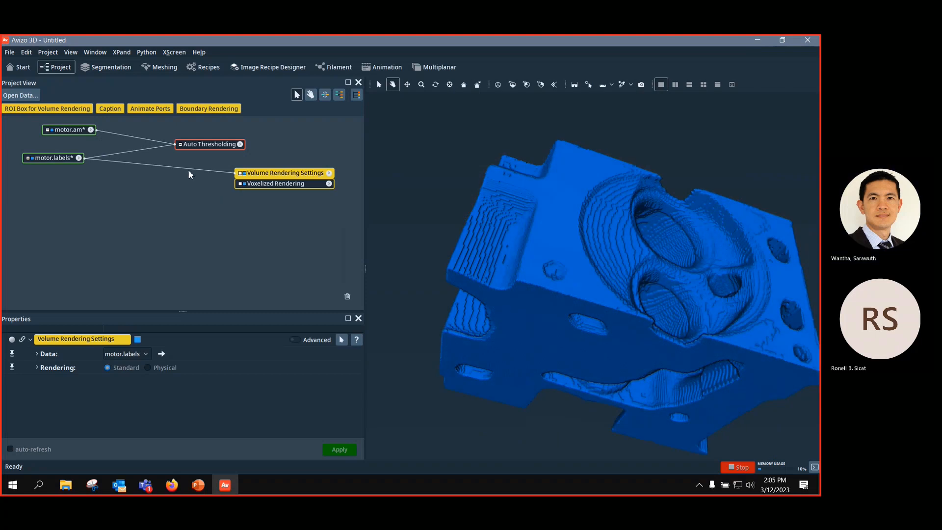
drag(560, 280, 555, 357)
Step: Disconnect motor.labels from Auto Thresholding and run the module again with the type Auto Threshold Low
click(149, 150)
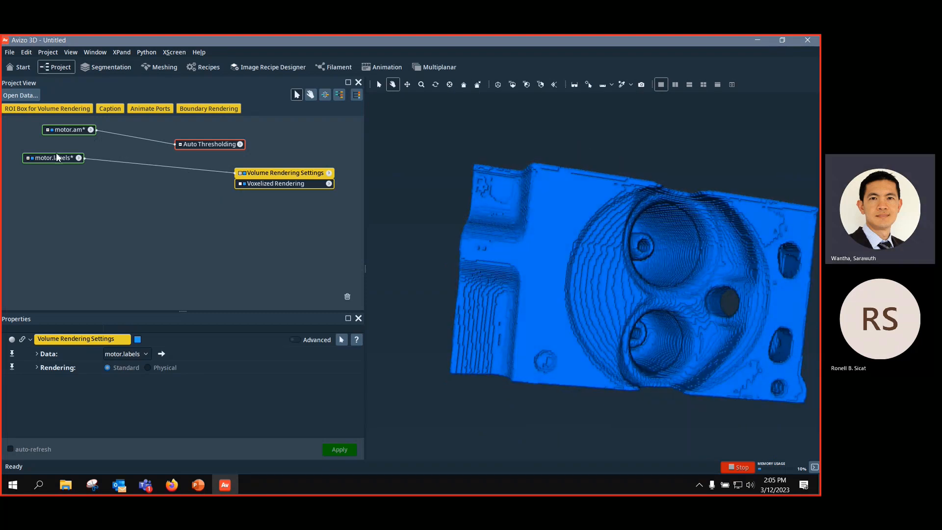
click(195, 145)
click(166, 369)
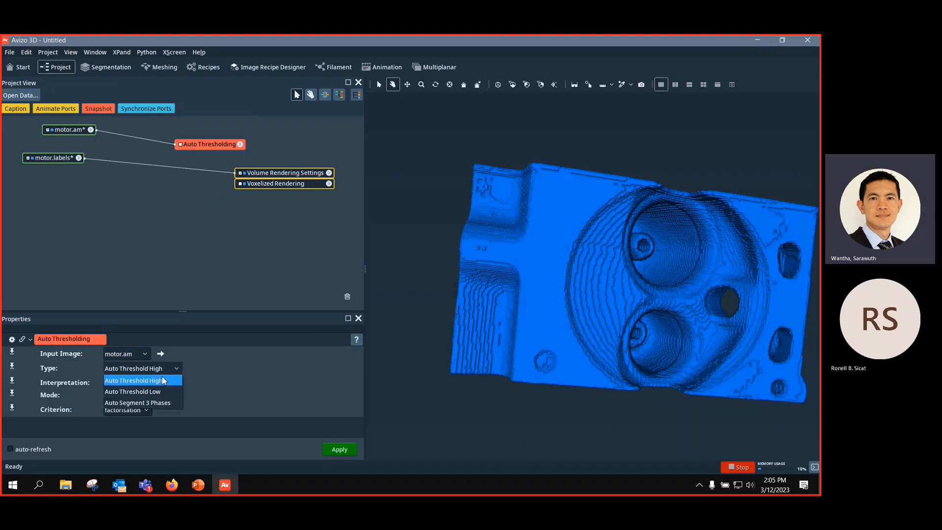
click(159, 391)
click(337, 449)
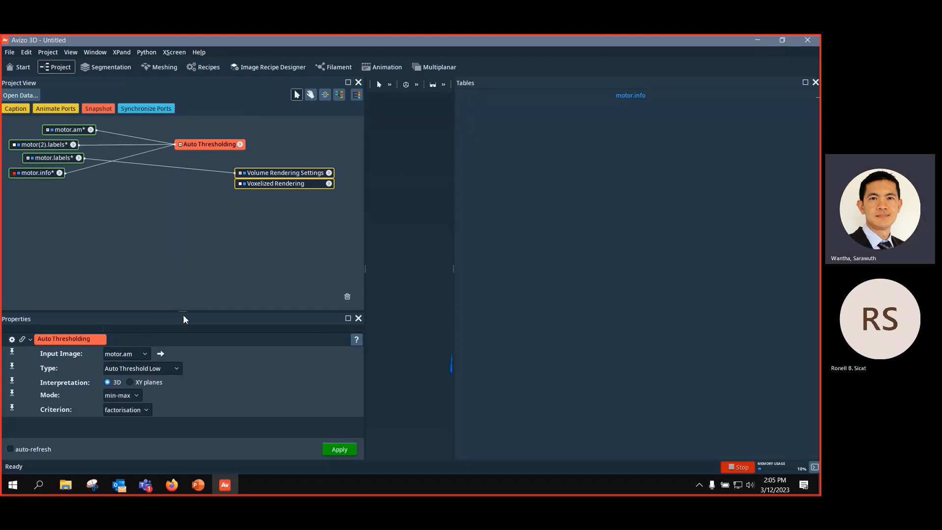
Step: Close the results table and reconnect the Volume Rendering Settings to motor(2).labels to view it in 3D
click(817, 82)
drag(124, 162, 66, 146)
drag(466, 275, 633, 373)
Step: Remove motor(2).labels, motor.labels and motor.info from the project without saving them
click(45, 145)
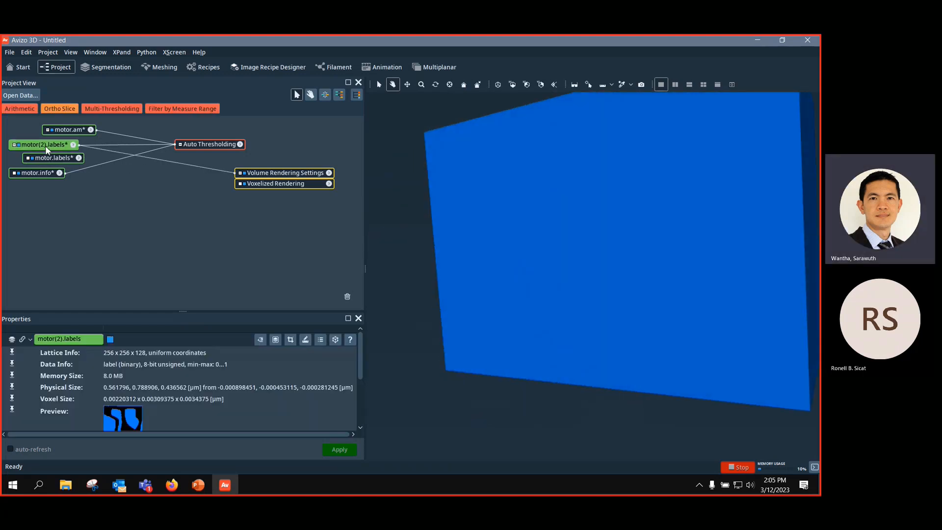
key(Delete)
click(401, 269)
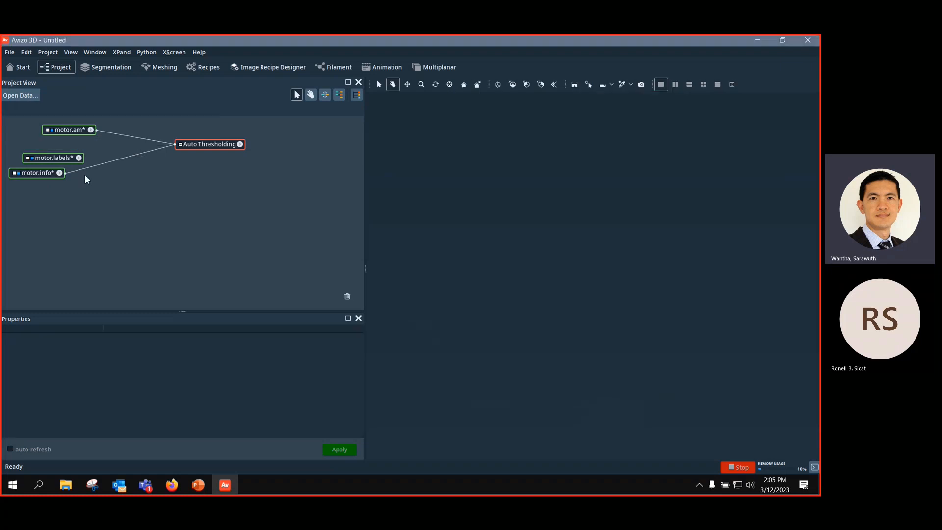
click(49, 157)
key(Delete)
click(411, 271)
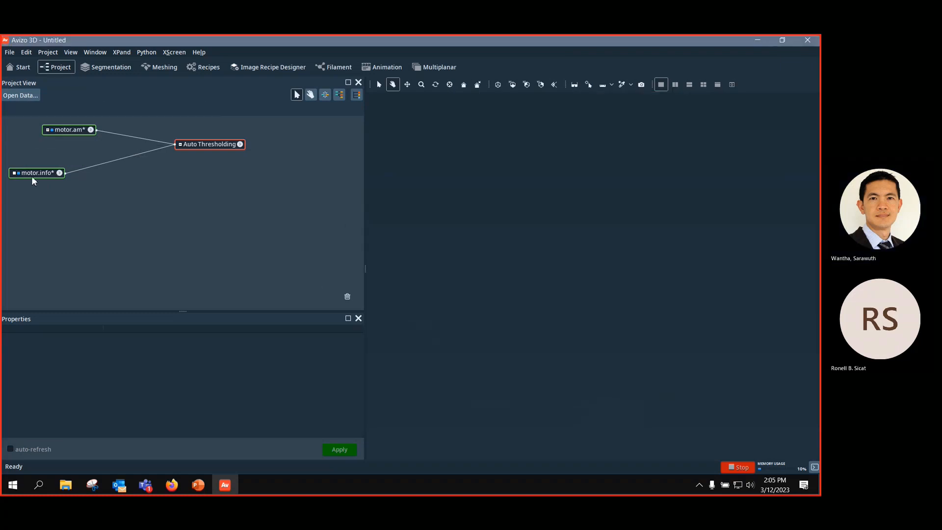
click(33, 176)
key(Delete)
click(396, 269)
Step: Run Auto Thresholding with the type Auto Segment 3 Phases and space out motor.labels and motor.info beneath motor.am
click(197, 146)
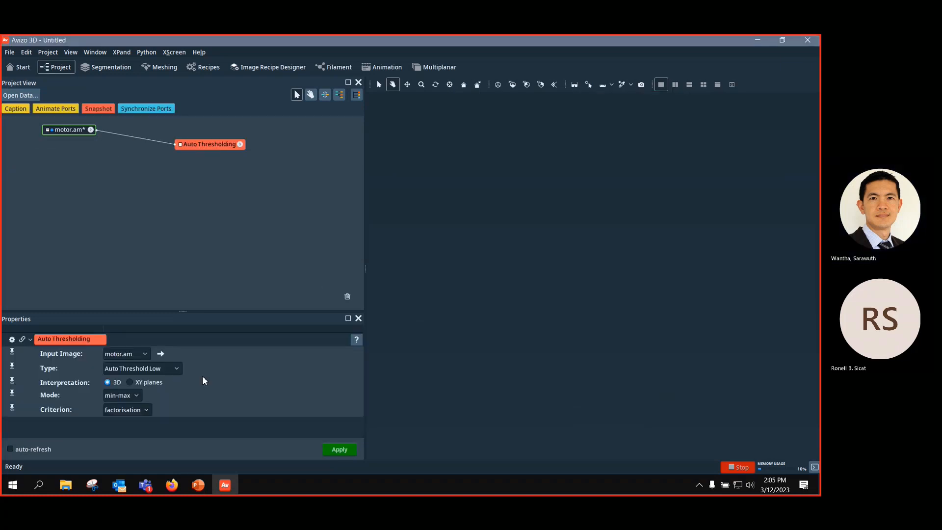
click(168, 369)
click(169, 403)
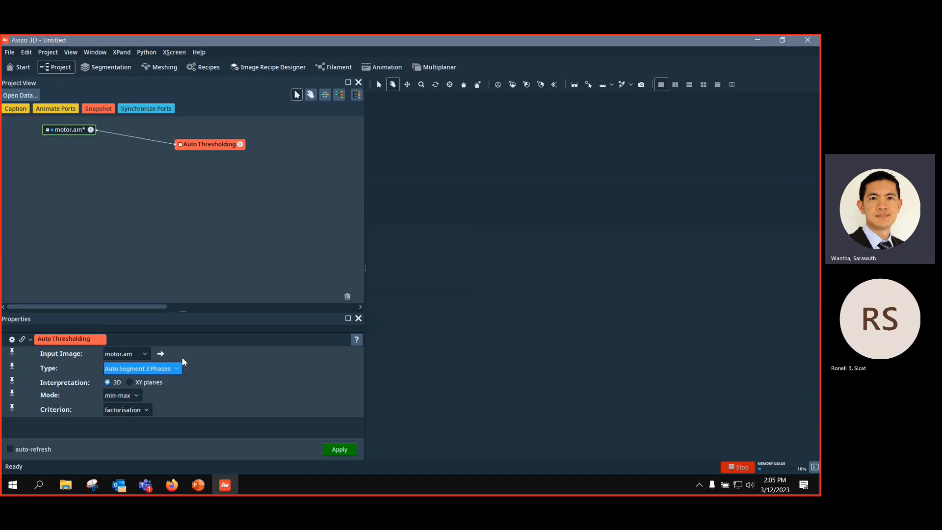
click(336, 450)
click(46, 171)
drag(40, 163, 37, 237)
drag(41, 146, 54, 176)
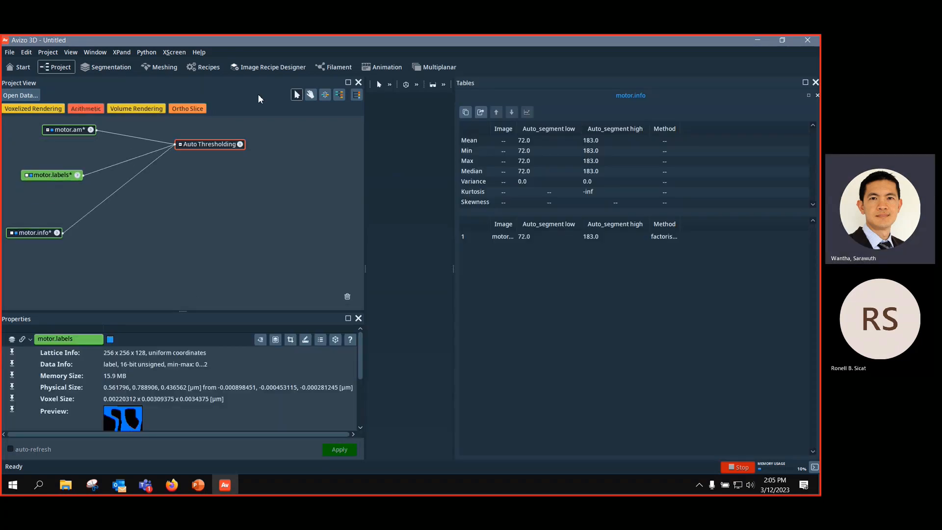
Step: Attach an Ortho Slice to motor.labels, close the results table and show the slice in the 3D view
click(186, 110)
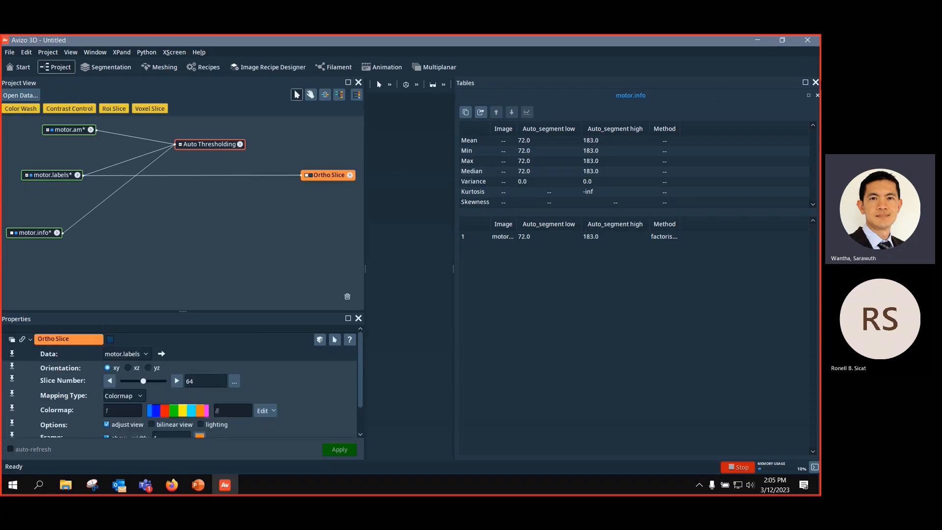
click(815, 82)
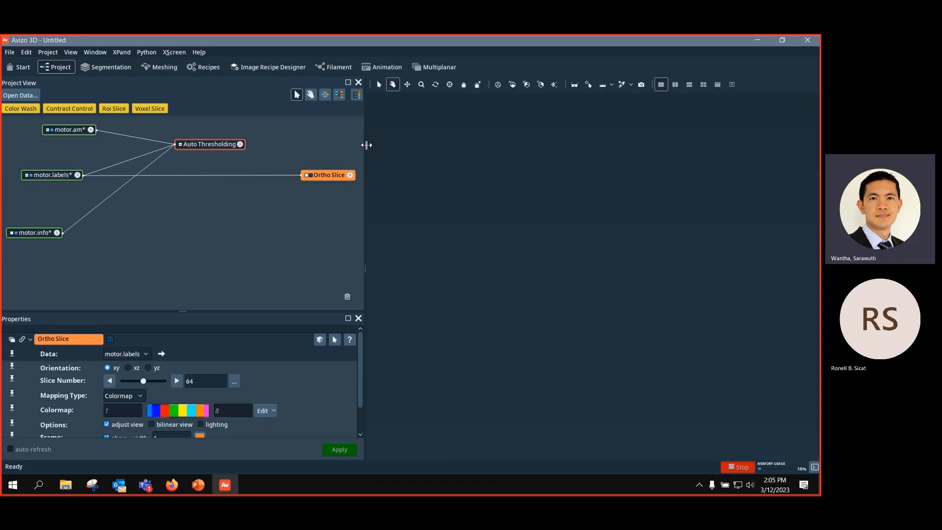
click(312, 176)
Step: Examine how the Ortho Slice of motor.labels separates the phases, checking it against the Auto Thresholding settings
drag(535, 253, 635, 226)
scroll(632, 281, up, 5)
scroll(635, 260, down, 5)
click(212, 144)
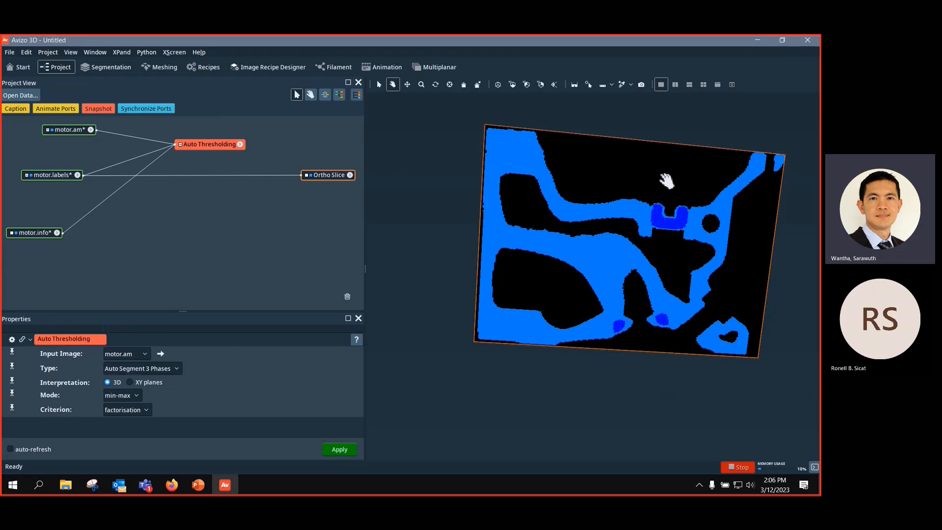
drag(664, 186, 663, 184)
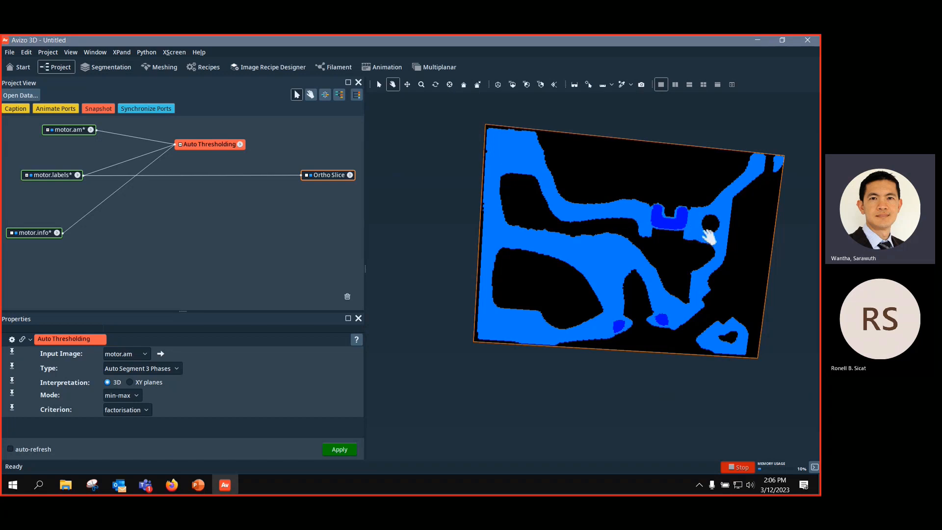
drag(668, 239, 648, 215)
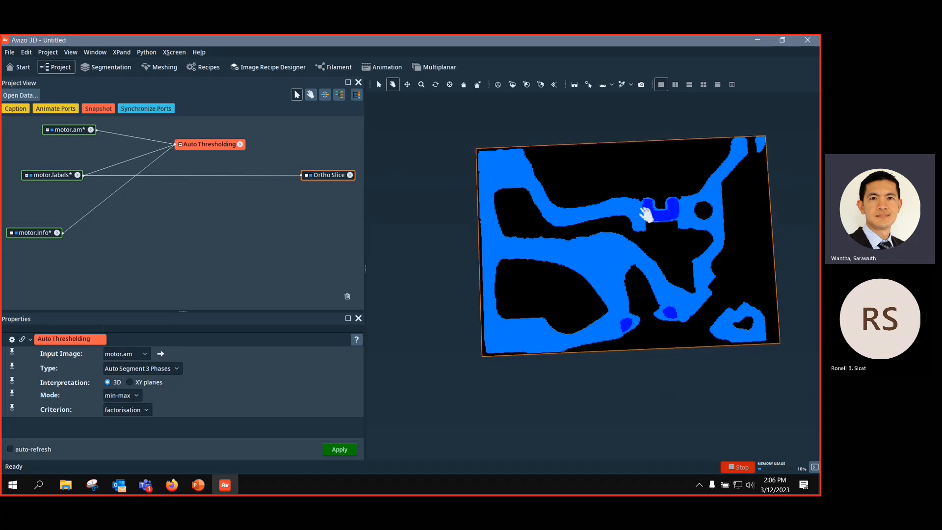
mouse_move(663, 269)
mouse_down()
mouse_move(676, 288)
mouse_move(674, 271)
mouse_move(671, 309)
mouse_move(676, 267)
mouse_up()
scroll(671, 308, up, 4)
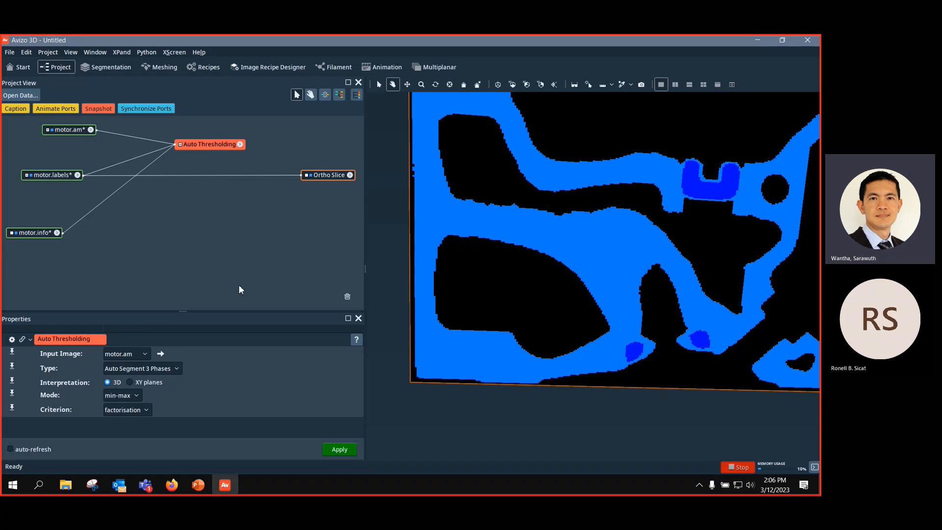
Step: Start a new project, discarding the unsaved motor data and the current project
click(203, 185)
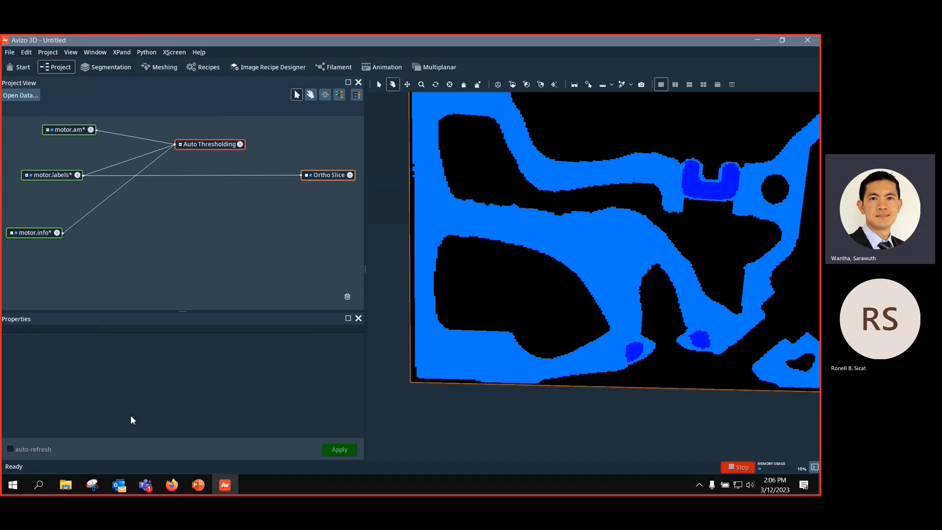
key(ctrl+n)
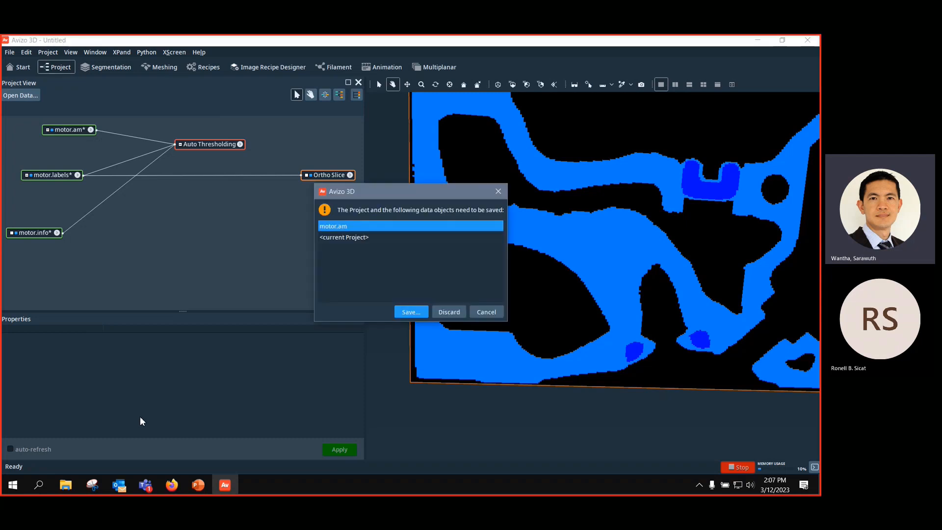
click(449, 312)
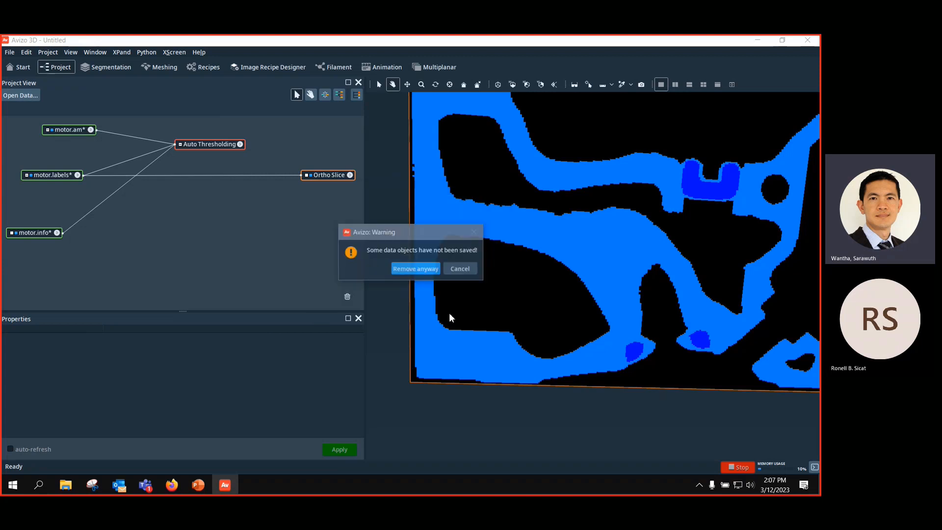
click(416, 269)
drag(181, 312, 90, 163)
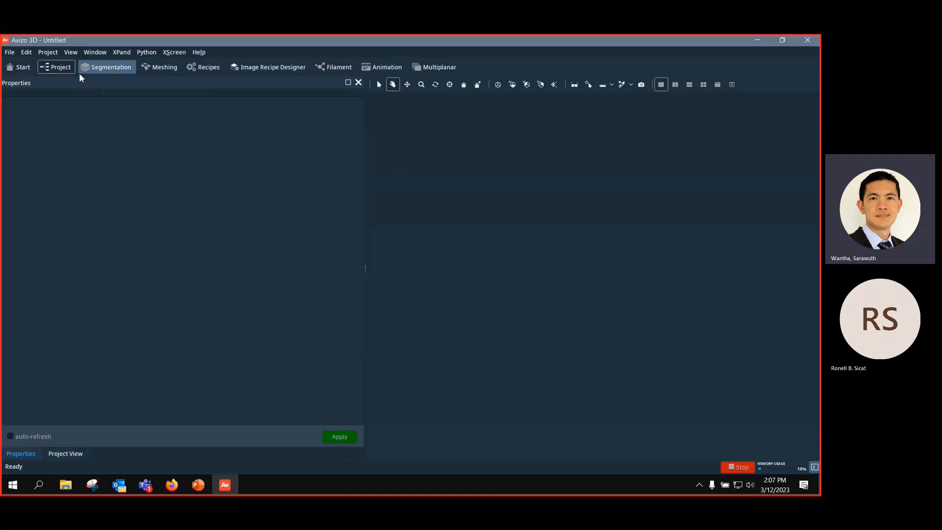
drag(278, 84, 285, 439)
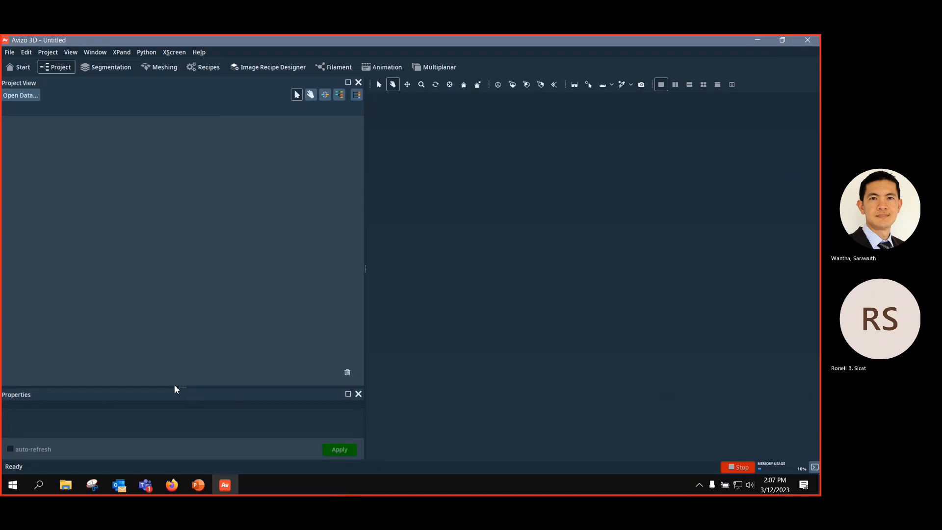
drag(179, 386, 185, 310)
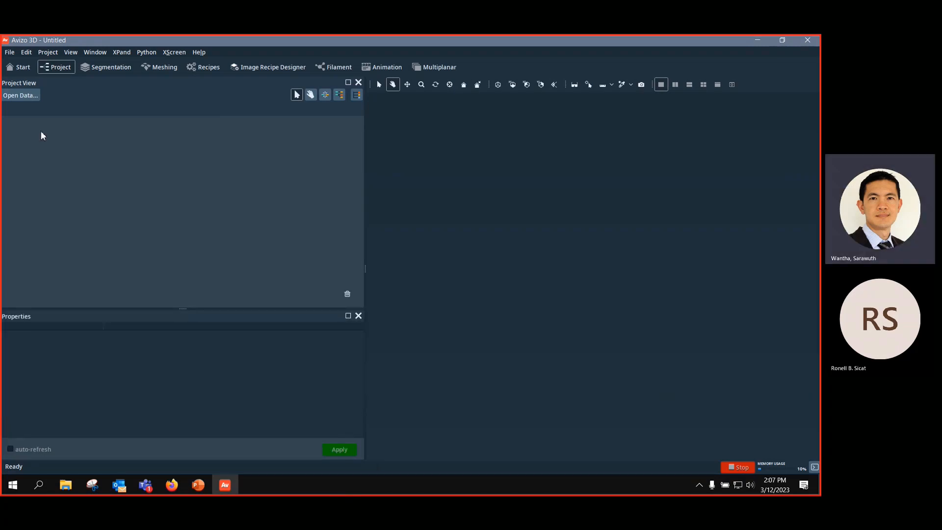
Step: Open chocolate-bar.am from the recent data and move it slightly into the Project View workspace
click(17, 67)
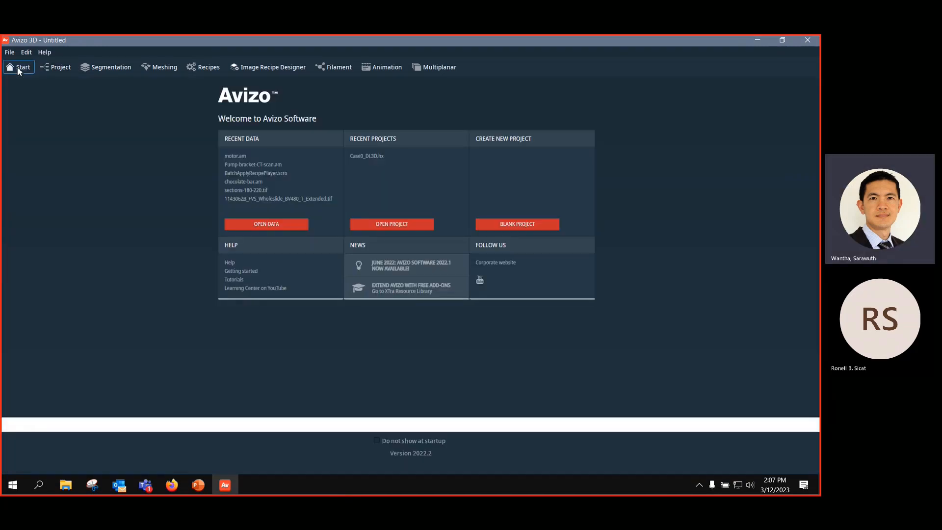
click(258, 182)
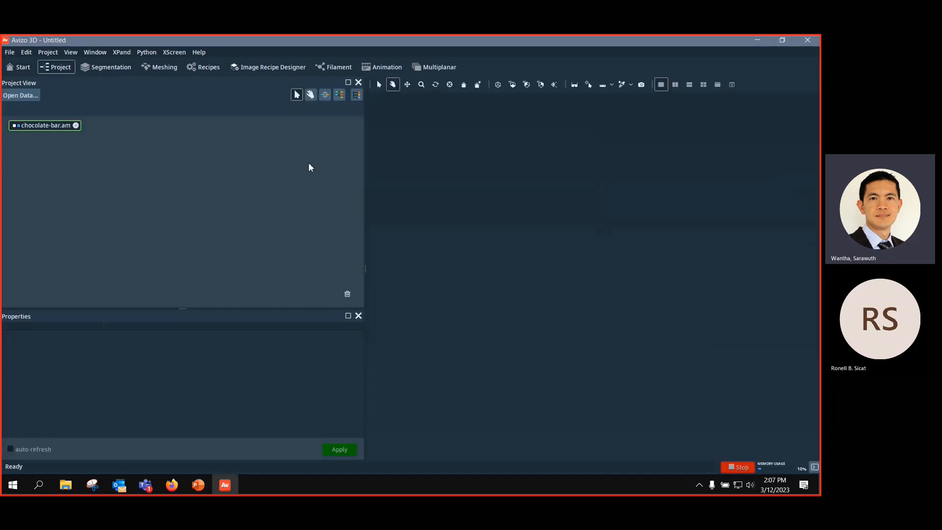
drag(61, 129, 87, 146)
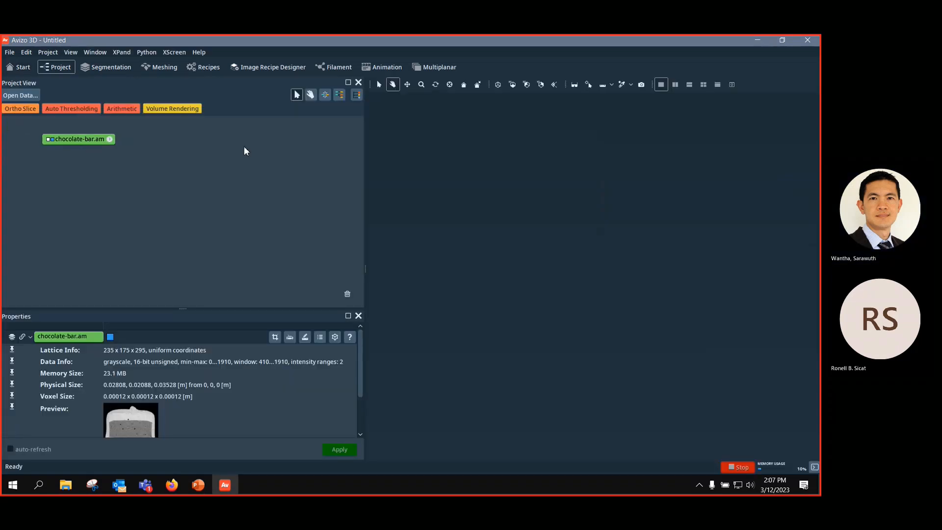
Step: Attach a Volume Rendering to chocolate-bar.am and move its modules slightly down in the project graph
click(176, 109)
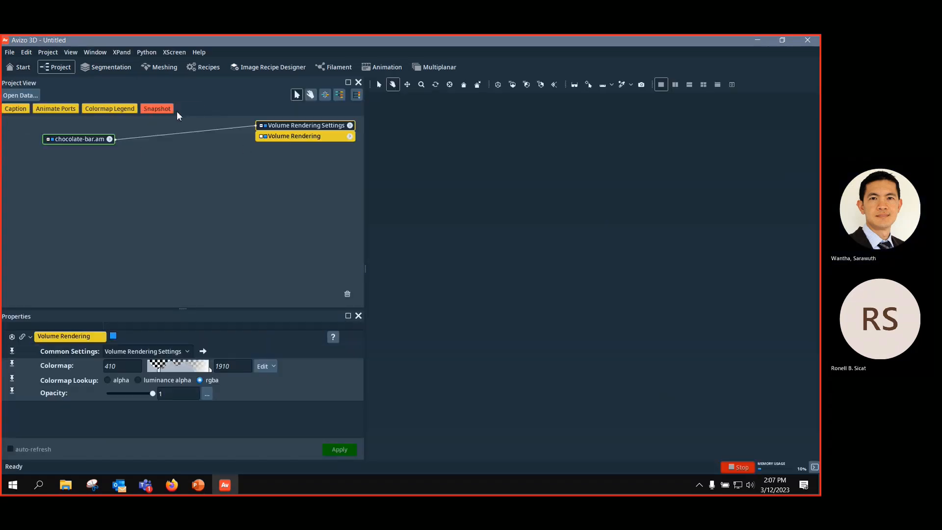
click(317, 128)
drag(317, 138, 295, 152)
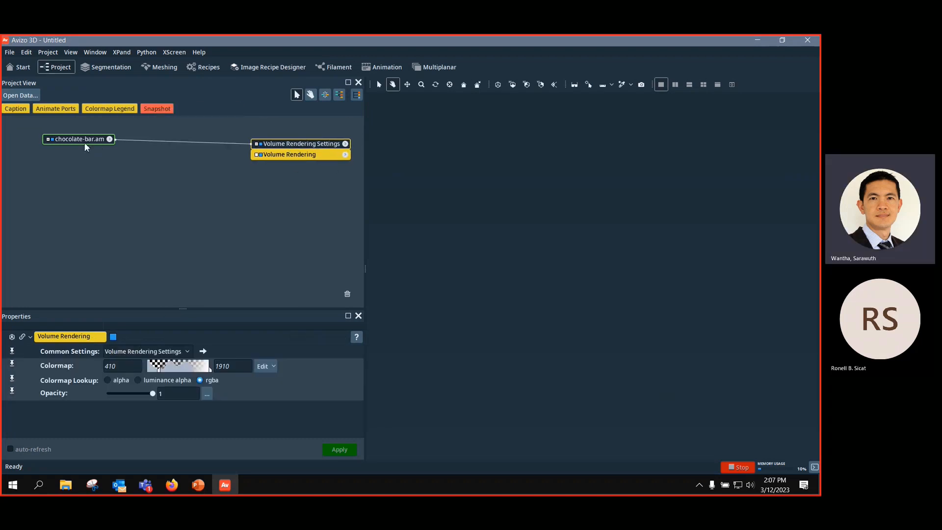
Step: Attach Interactive Thresholding to chocolate-bar.am, make its properties fully visible and show its preview in both 2D and 3D
click(85, 143)
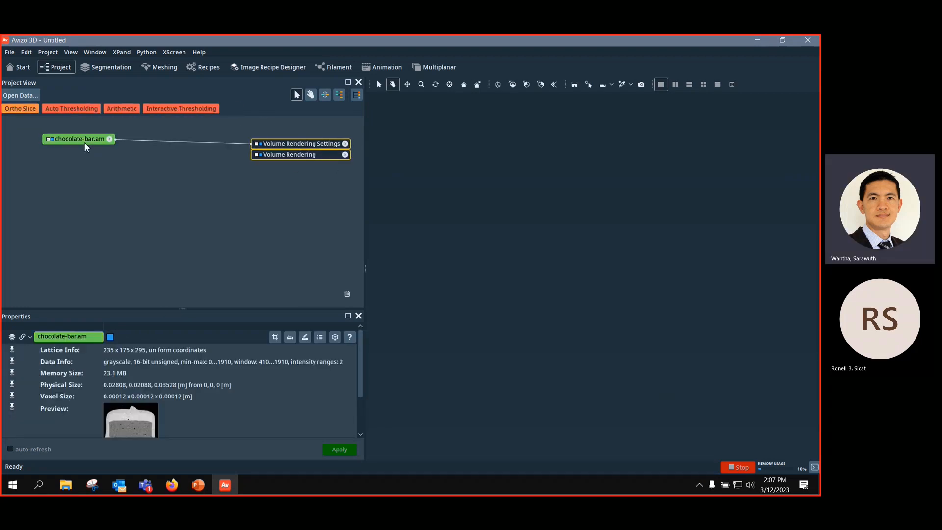
click(161, 109)
drag(89, 126, 177, 187)
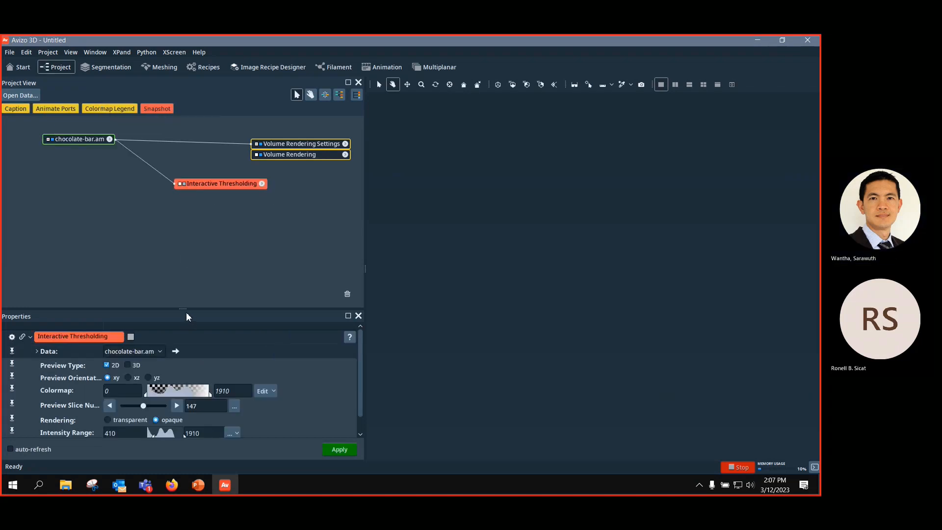
drag(186, 309, 187, 257)
click(185, 183)
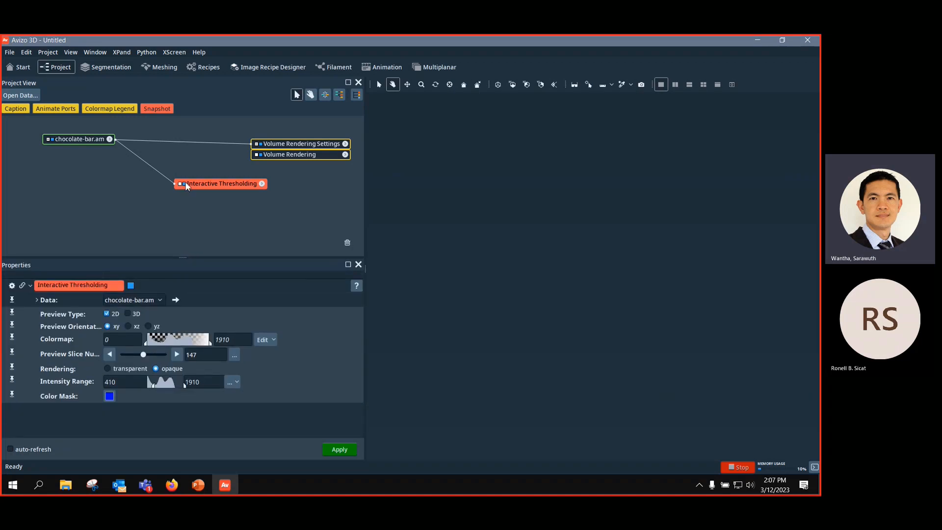
click(127, 313)
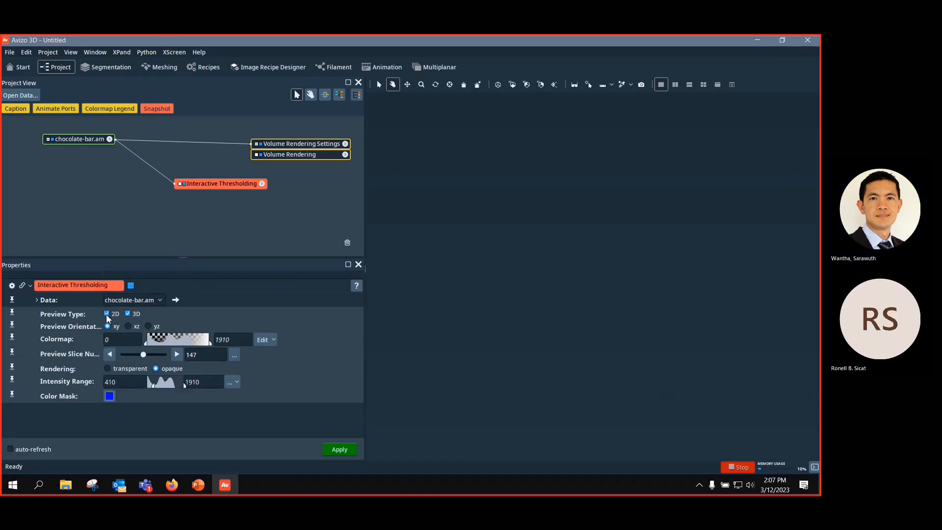
click(499, 86)
drag(701, 361, 434, 304)
Step: Delete the Volume Rendering modules and inspect the Interactive Thresholding preview of the chocolate bar from several angles
click(294, 145)
key(Delete)
drag(599, 244, 403, 246)
drag(577, 267, 545, 267)
click(201, 186)
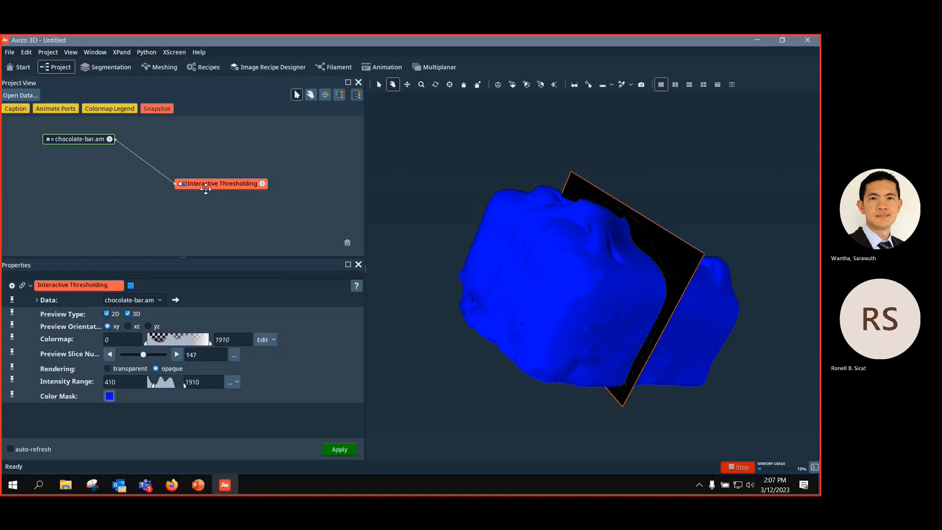
drag(621, 302, 613, 255)
drag(223, 181, 228, 170)
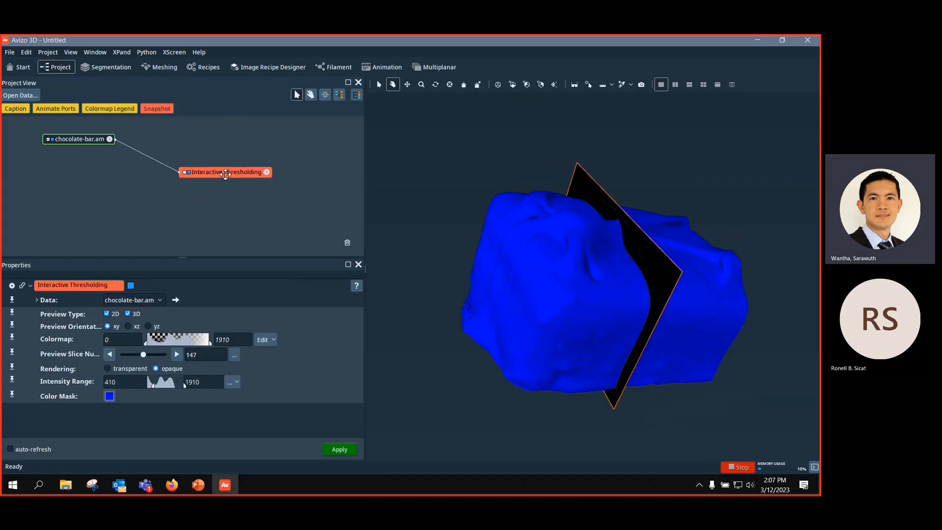
click(188, 171)
click(188, 171)
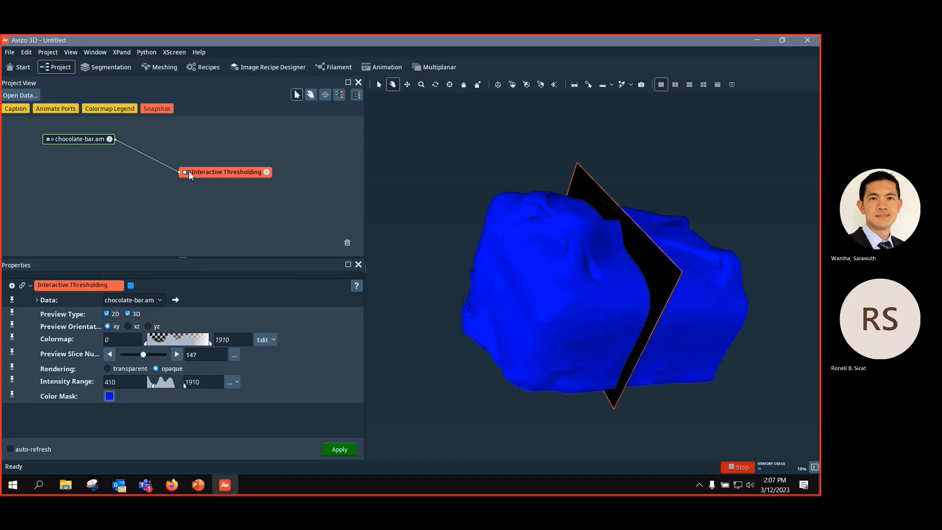
Step: Limit the Interactive Thresholding preview to 3D and narrow its intensity range to 355–466
click(107, 314)
drag(633, 299, 456, 265)
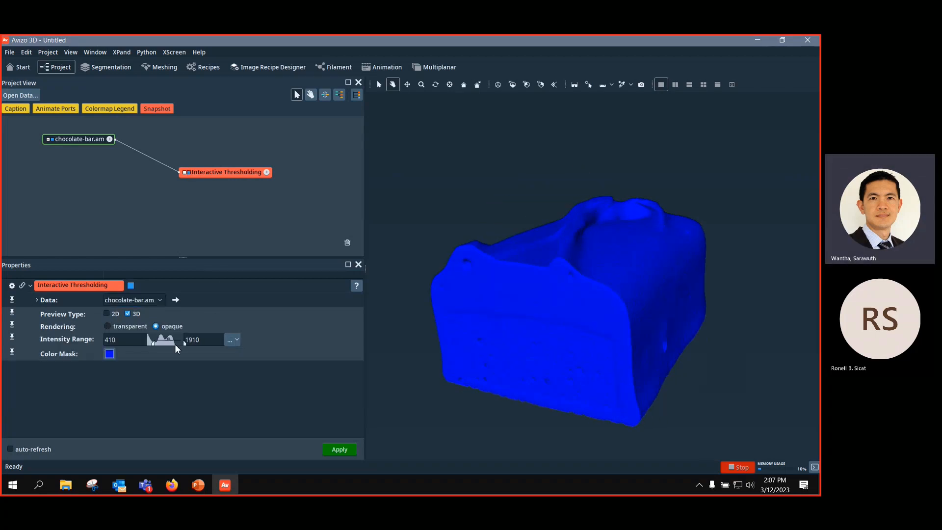
mouse_move(151, 342)
mouse_down()
mouse_move(184, 343)
mouse_move(151, 343)
mouse_up()
Step: Examine the thresholded pores and surfaces inside the chocolate bar's 3D preview, from close up and as a whole
scroll(583, 345, up, 10)
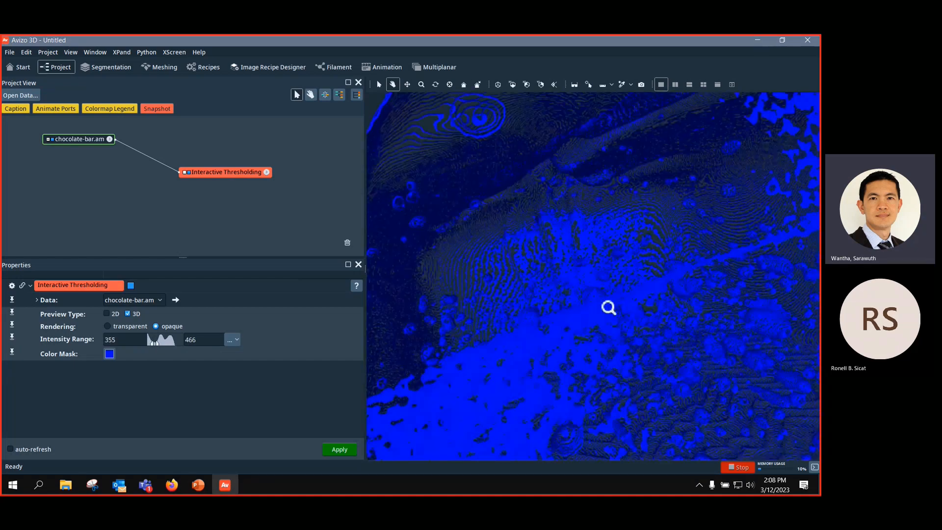
scroll(609, 308, down, 2)
drag(609, 307, 644, 302)
scroll(637, 318, up, 4)
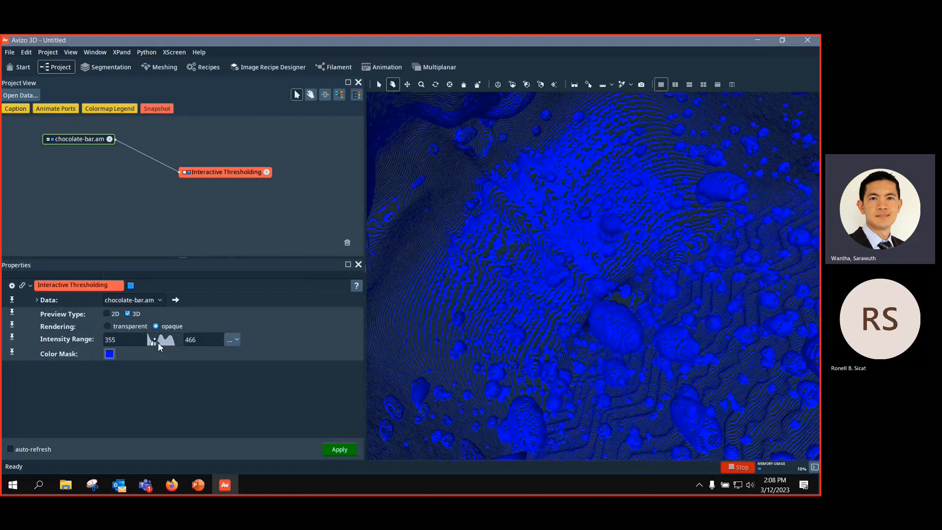
drag(547, 350, 533, 261)
drag(608, 300, 378, 301)
scroll(620, 339, down, 10)
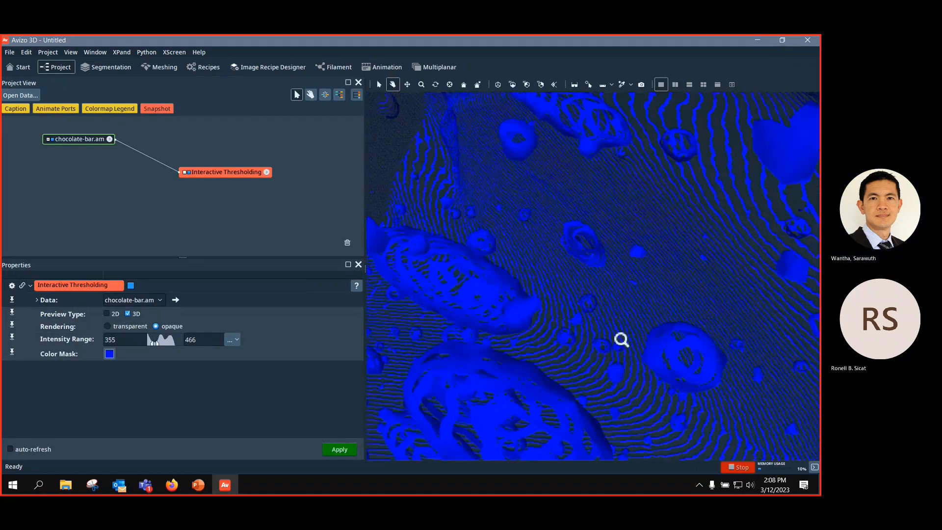
drag(652, 282, 626, 266)
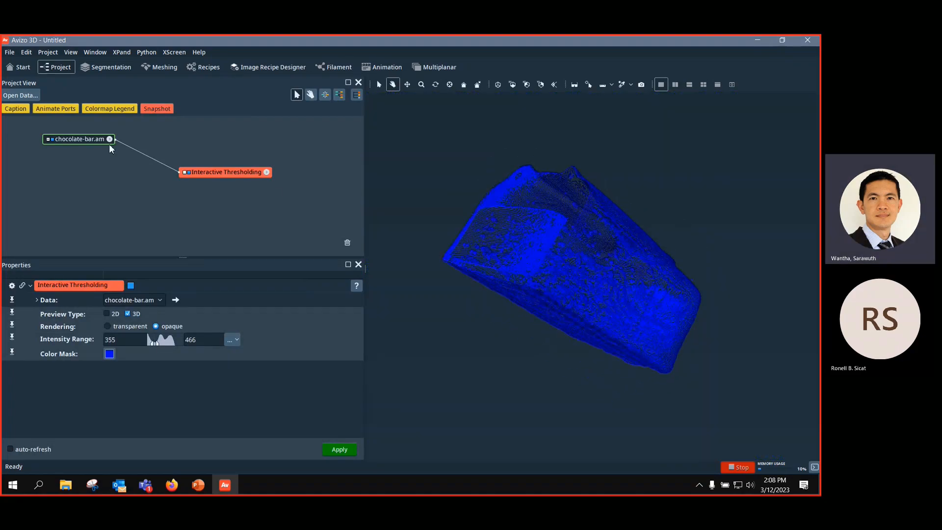
Step: Switch the Interactive Thresholding preview to 2D only, frame xy slice 147 and adjust the intensity range around the pores
click(107, 313)
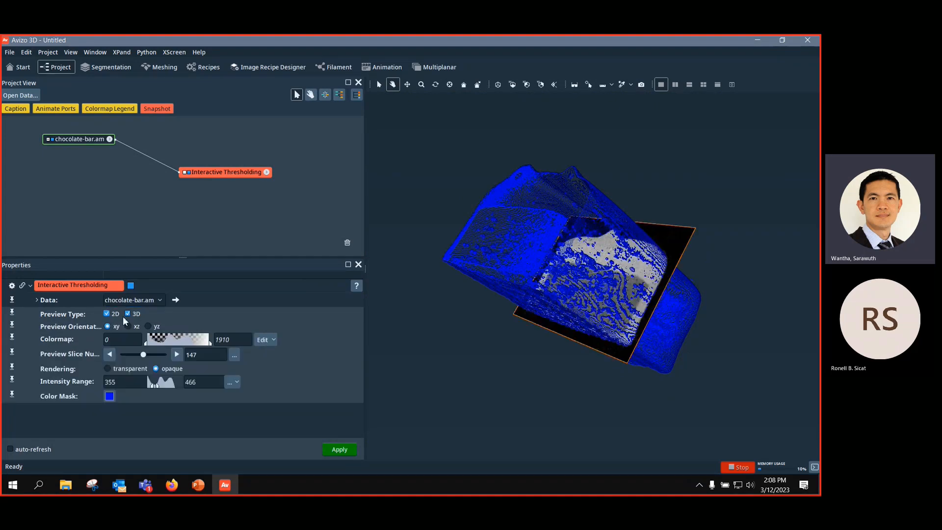
click(127, 314)
scroll(638, 290, up, 5)
middle_drag(645, 227, 673, 181)
scroll(685, 172, down, 4)
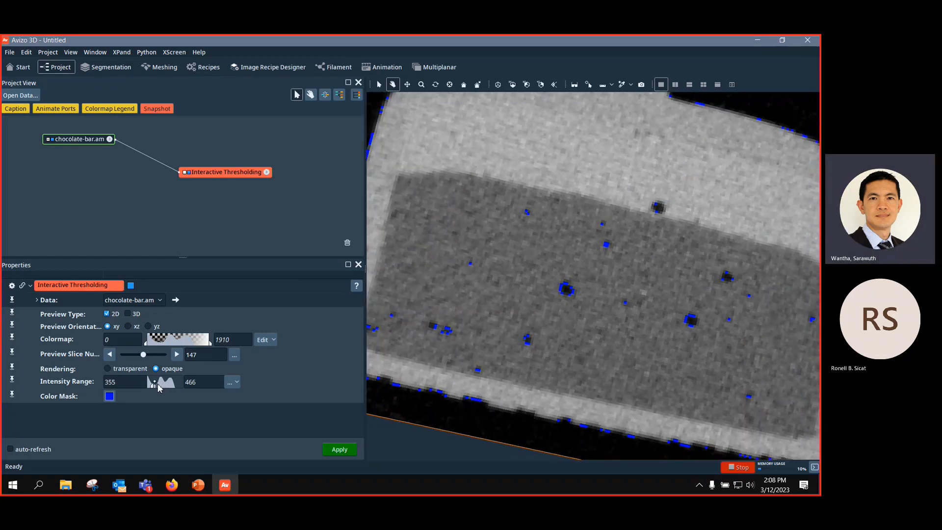
drag(157, 385, 149, 388)
Step: Delete the Interactive Thresholding module and reposition chocolate-bar.am in the project graph
drag(238, 172, 239, 167)
key(Delete)
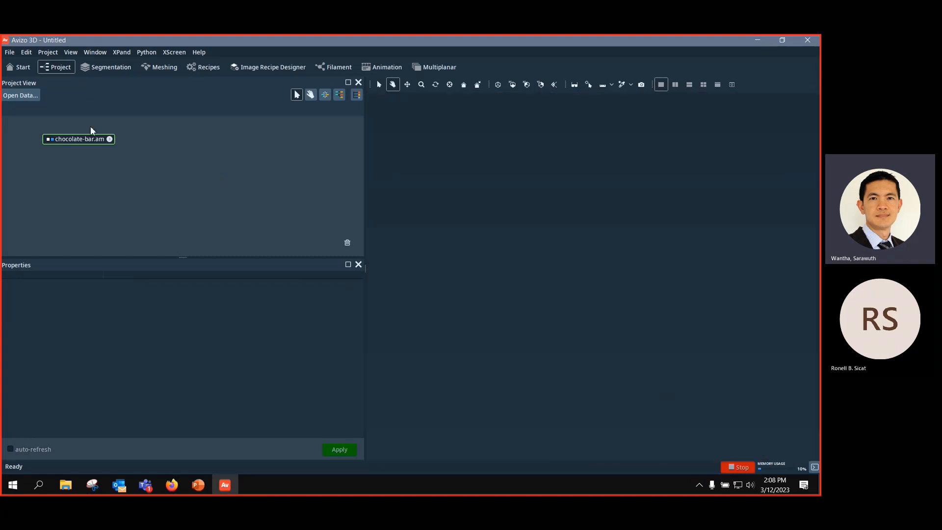
click(73, 140)
drag(73, 140, 64, 151)
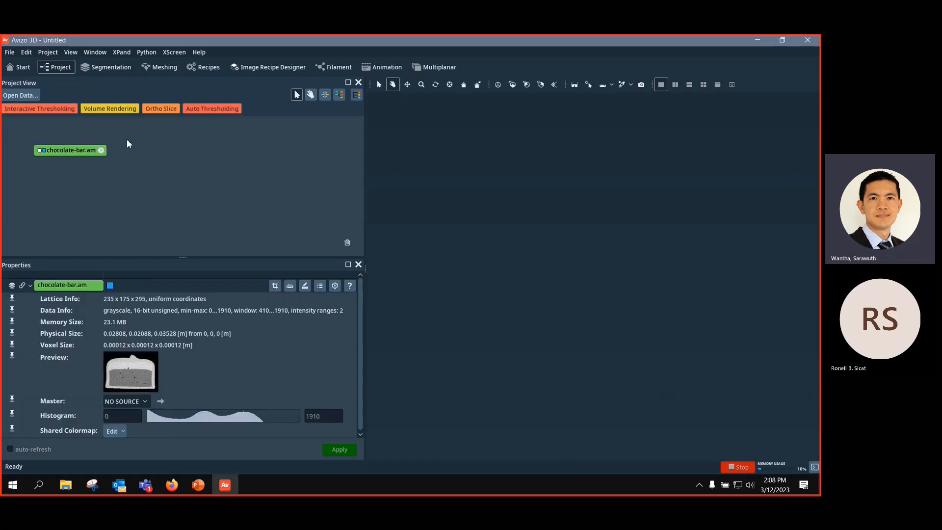
Step: Run a Median Filter on chocolate-bar.am with XY planes interpretation, 3 iterations and the Iterative type
right_click(81, 155)
key(Escape)
right_click(88, 151)
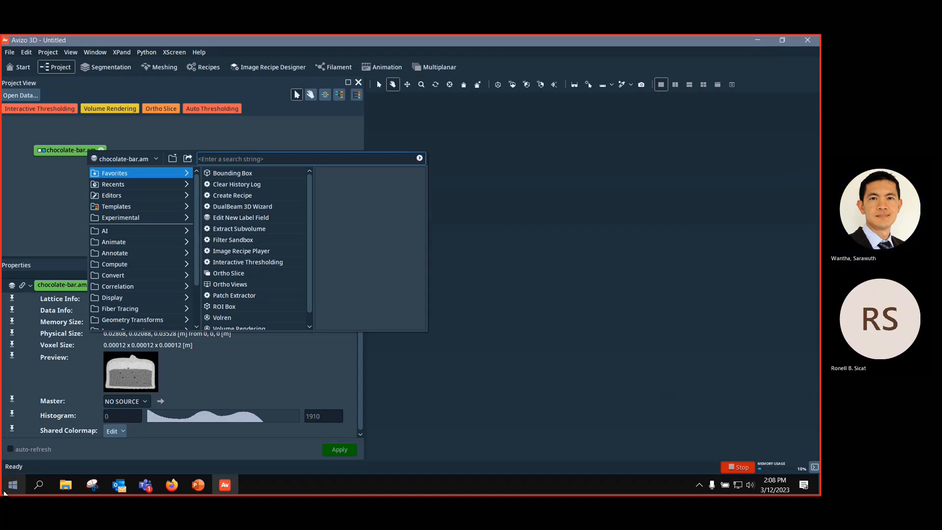
text(median)
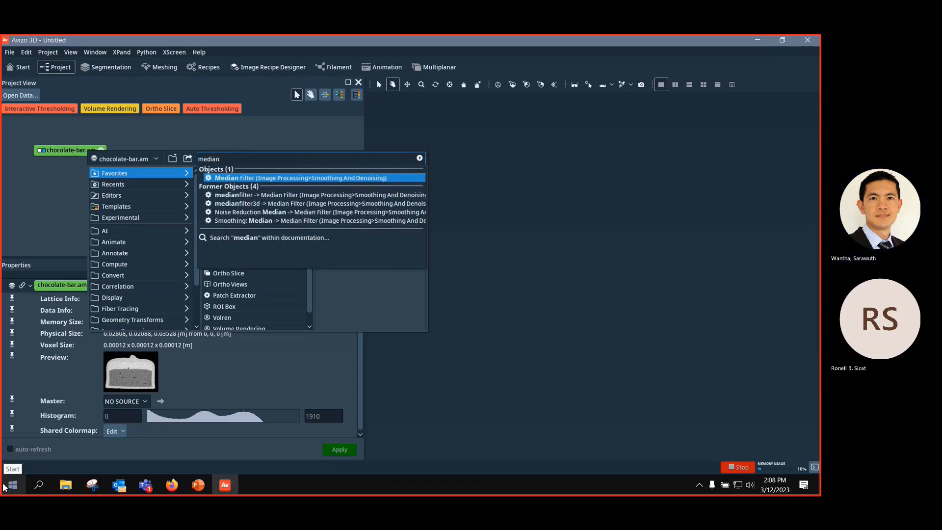
click(270, 178)
drag(95, 126, 177, 138)
click(339, 449)
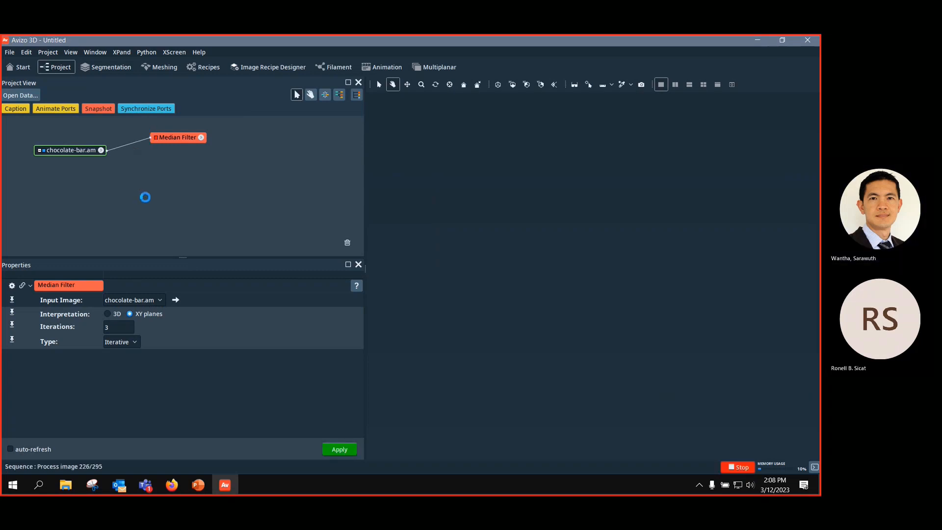
Step: Attach a new Interactive Thresholding to chocolate-bar.am, place it beneath the Median Filter and show its 2D preview
click(82, 151)
drag(82, 153, 168, 165)
click(89, 108)
click(167, 165)
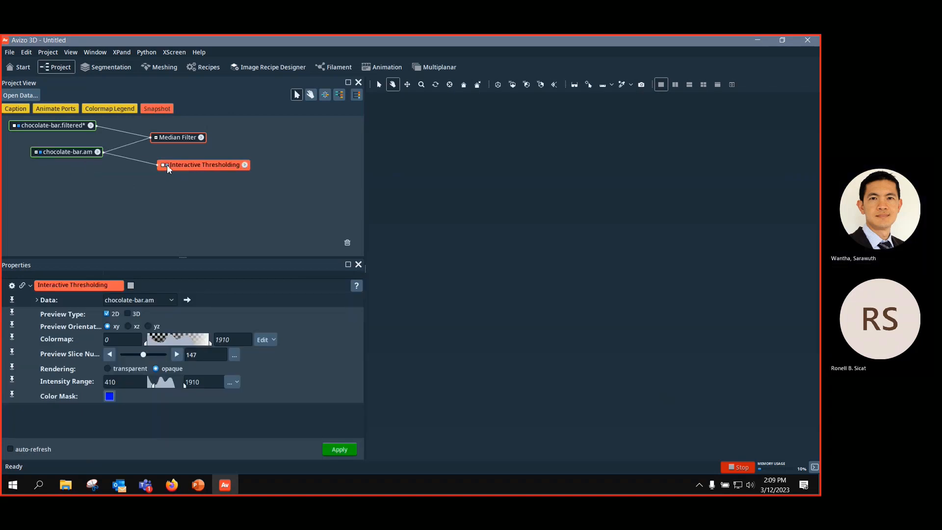
click(167, 165)
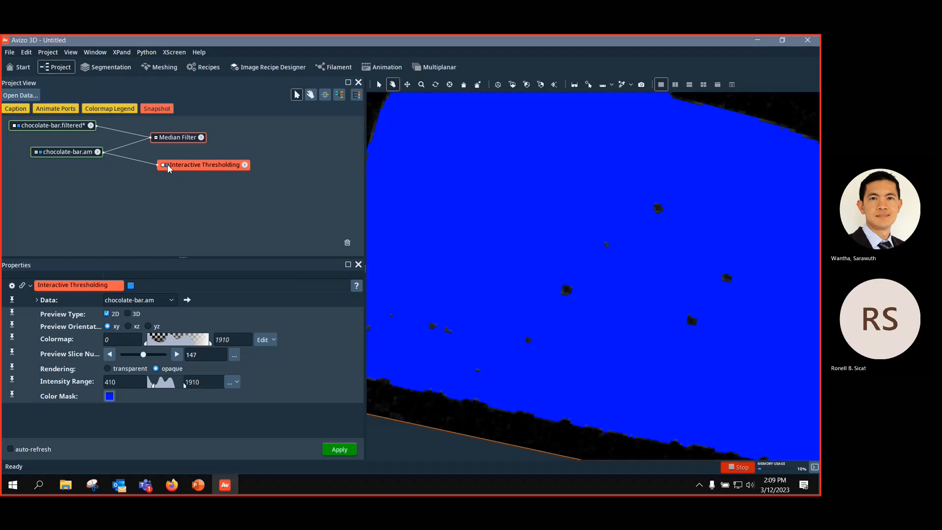
Step: Set the Interactive Thresholding intensity range to 0–466 to mask the pores and background on the slice
mouse_move(154, 385)
mouse_down()
mouse_move(145, 386)
mouse_move(172, 385)
mouse_move(154, 386)
mouse_up()
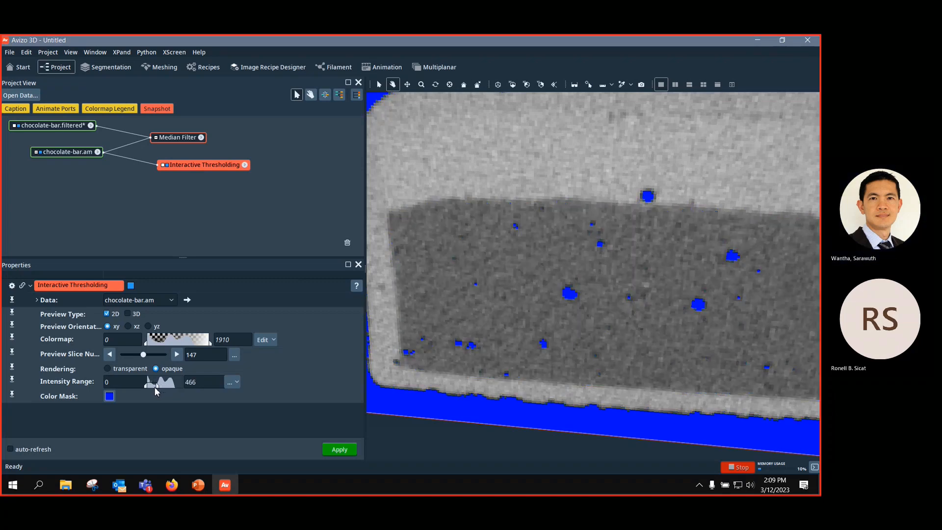
scroll(473, 326, down, 3)
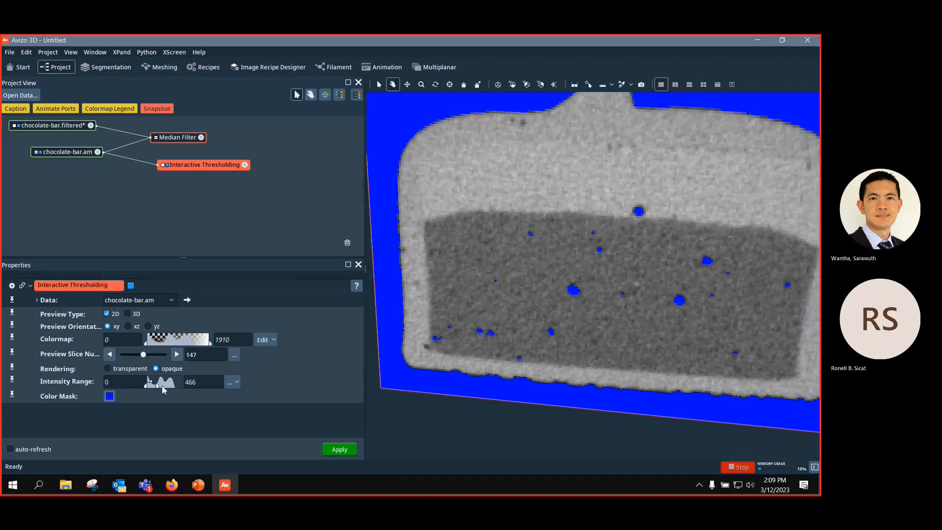
drag(157, 386, 157, 387)
Step: Connect Interactive Thresholding to chocolate-bar.filtered and arrange the filtered data beneath chocolate-bar.am
click(66, 152)
click(66, 126)
mouse_move(66, 126)
mouse_down()
mouse_move(74, 154)
mouse_move(82, 131)
mouse_move(78, 183)
mouse_move(81, 165)
mouse_move(89, 179)
mouse_move(77, 135)
mouse_up()
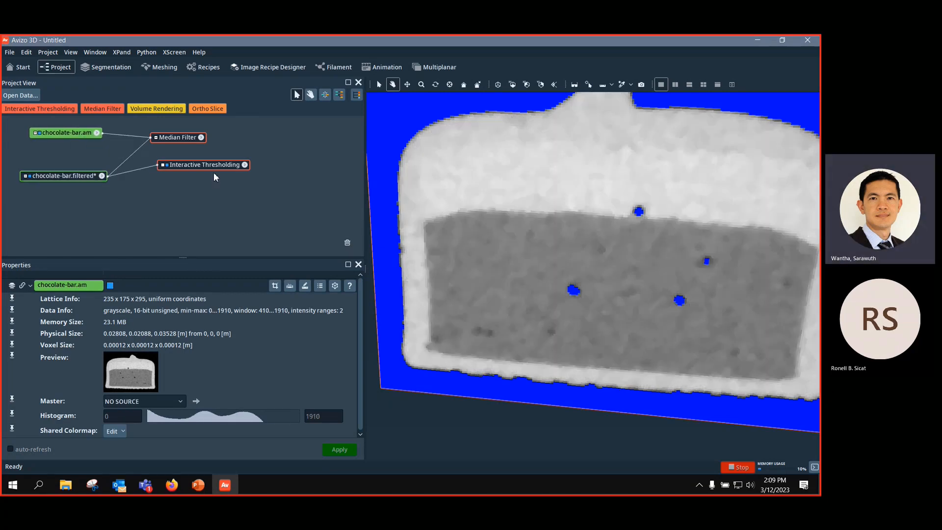
Step: Set the Interactive Thresholding range to 0–648 on the filtered data, check preview slice 158 and apply the threshold
drag(185, 162, 162, 206)
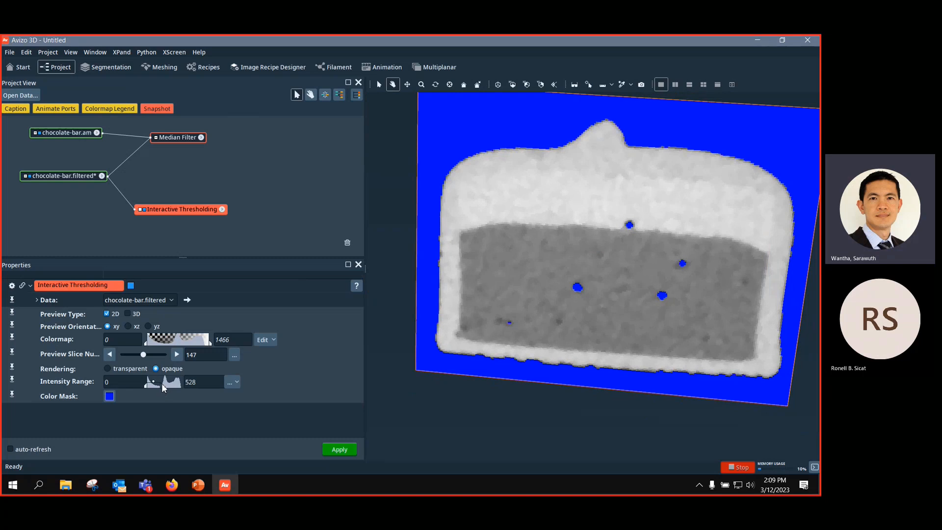
drag(162, 383, 165, 384)
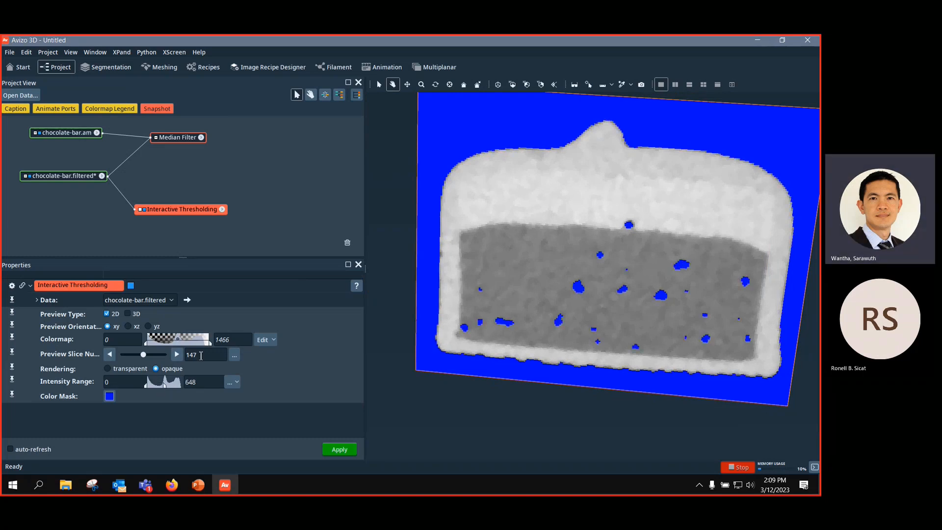
drag(146, 359, 149, 358)
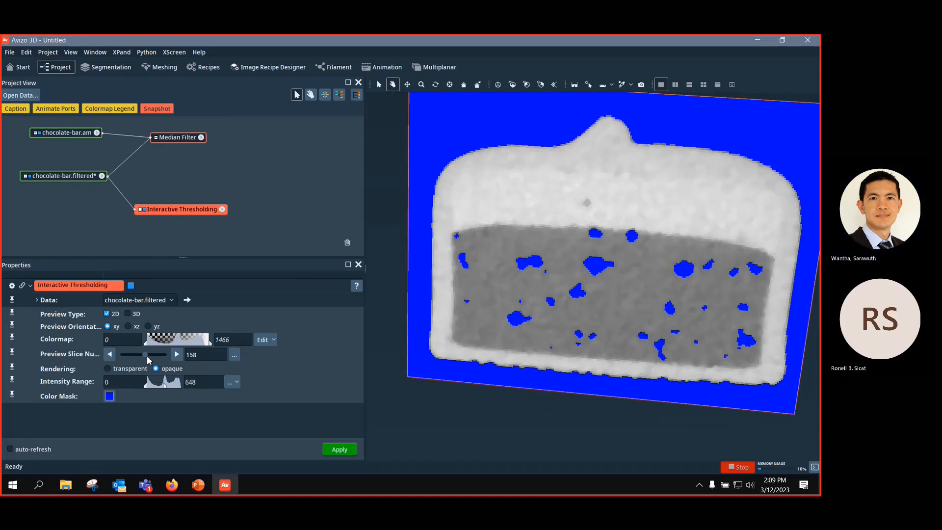
drag(169, 214, 175, 203)
click(340, 451)
Step: Run Border Kill on chocolate-bar.thresholded with 3D interpretation and neighborhood 26
drag(69, 207, 69, 222)
right_click(69, 222)
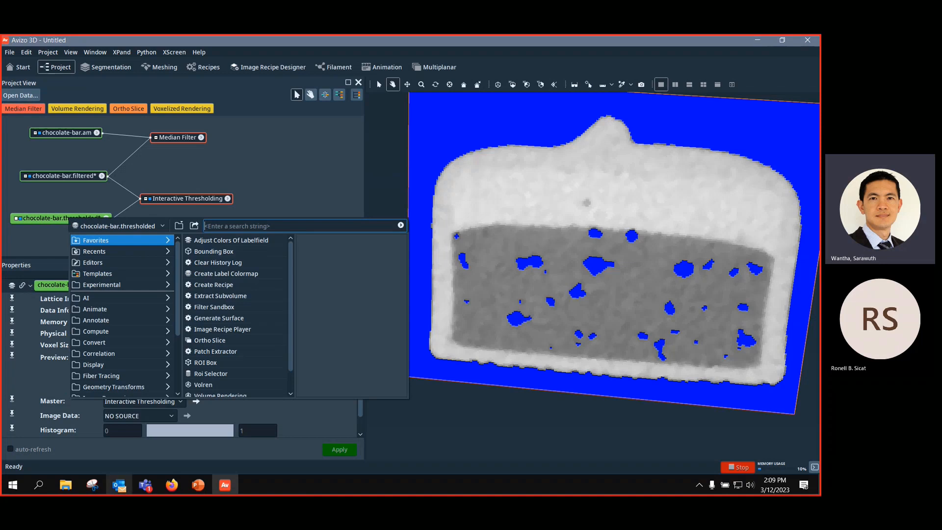
text(bord)
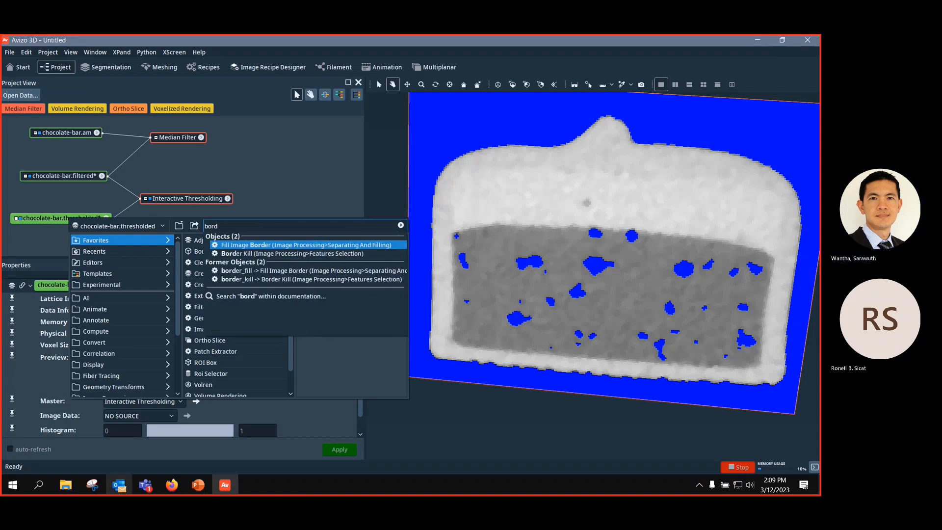
click(286, 254)
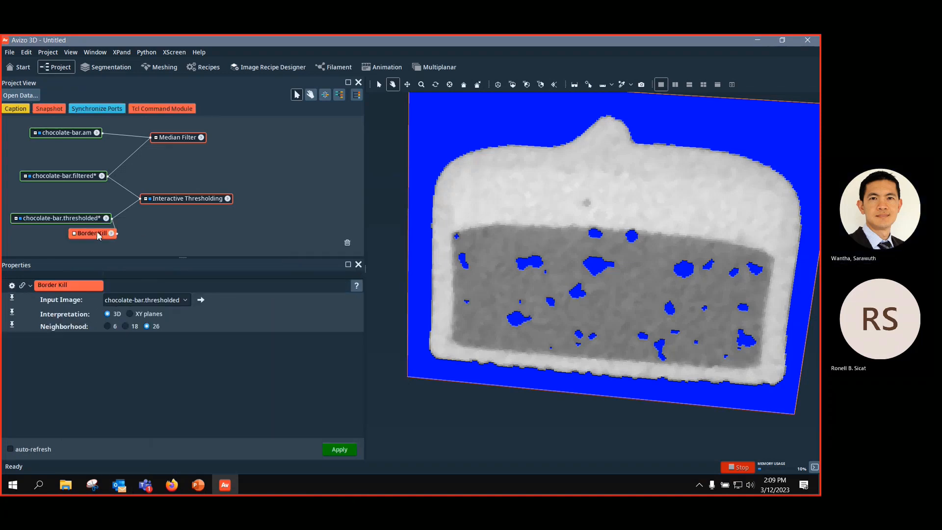
click(340, 450)
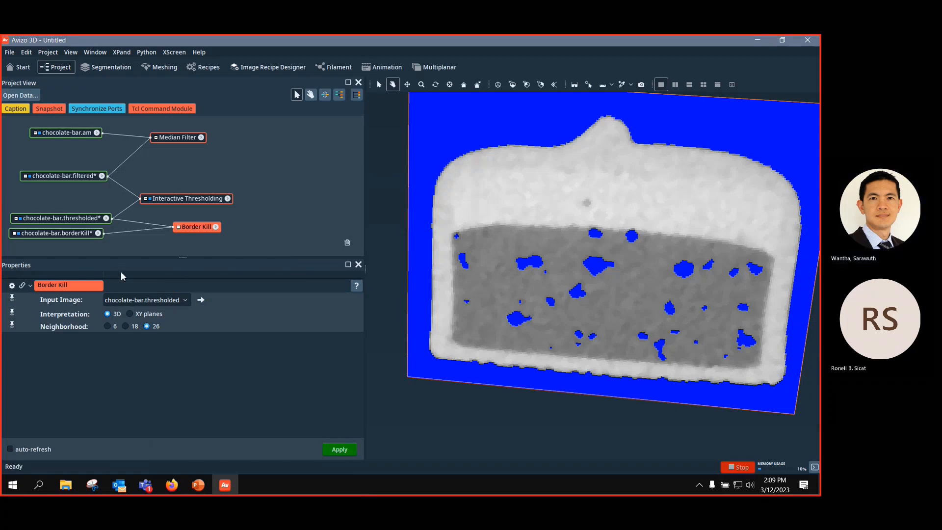
Step: Display chocolate-bar.borderKill on an Ortho Slice, hide the Interactive Thresholding preview and inspect the remaining pores
click(79, 241)
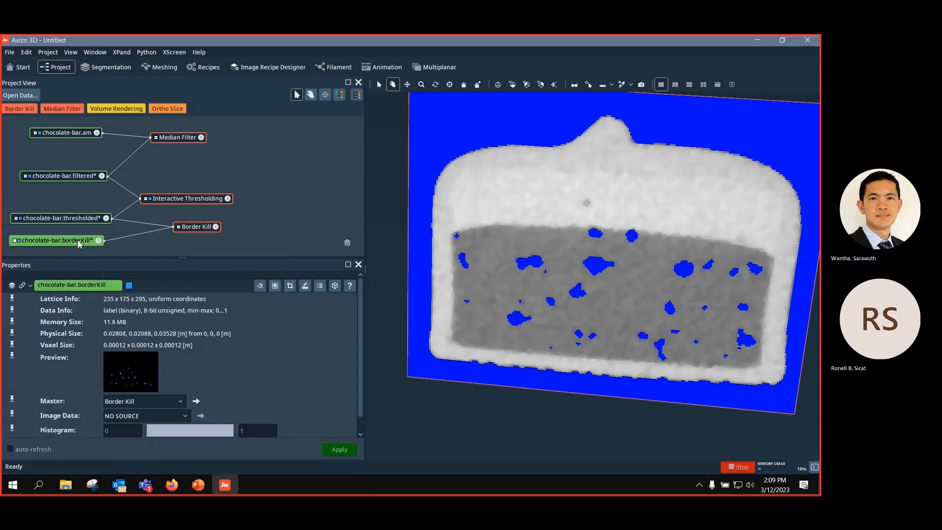
click(164, 109)
click(199, 227)
drag(200, 227, 177, 216)
drag(149, 198, 143, 189)
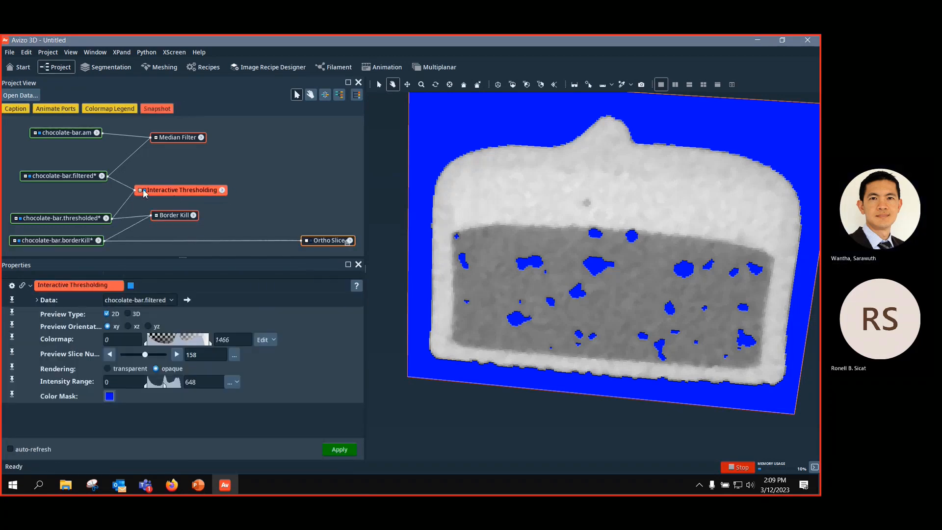
click(310, 240)
mouse_move(539, 253)
mouse_down()
mouse_move(538, 213)
mouse_move(528, 227)
mouse_move(532, 249)
mouse_up()
scroll(533, 248, up, 1)
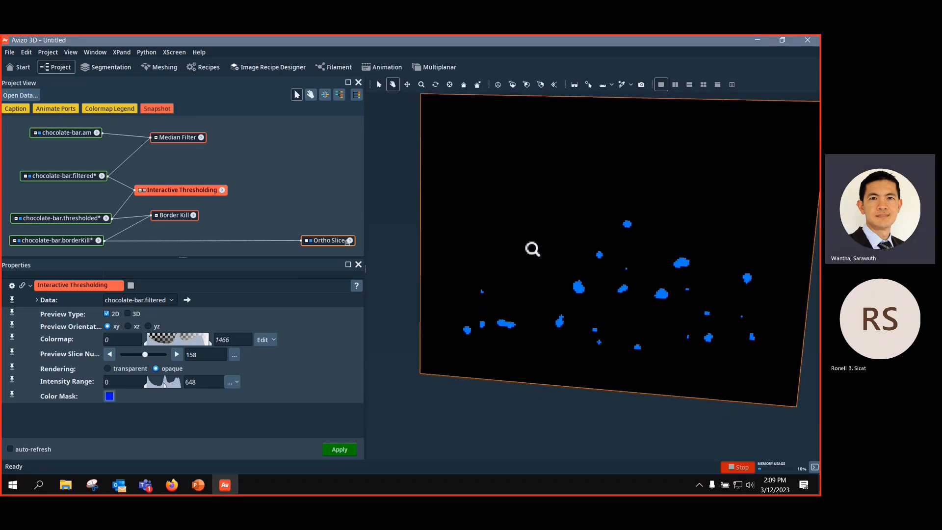
scroll(534, 248, down, 2)
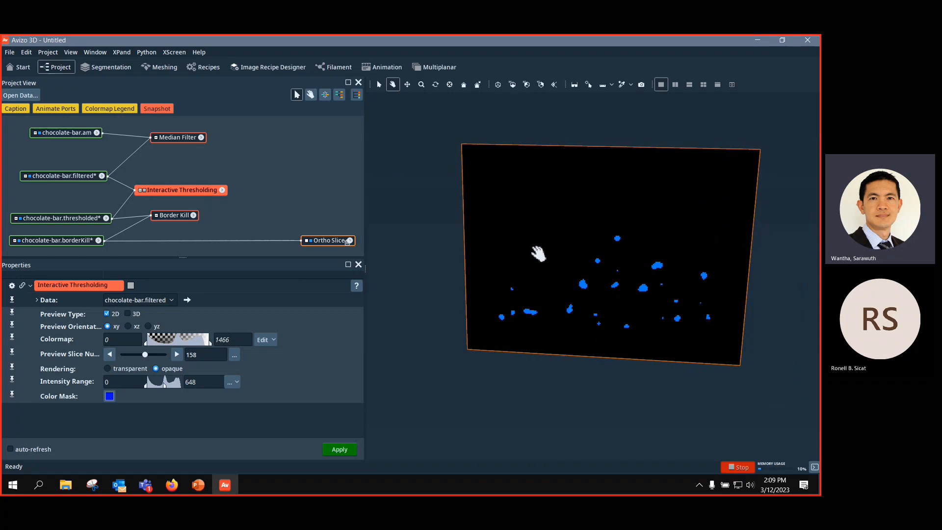
scroll(540, 280, up, 5)
scroll(549, 271, down, 3)
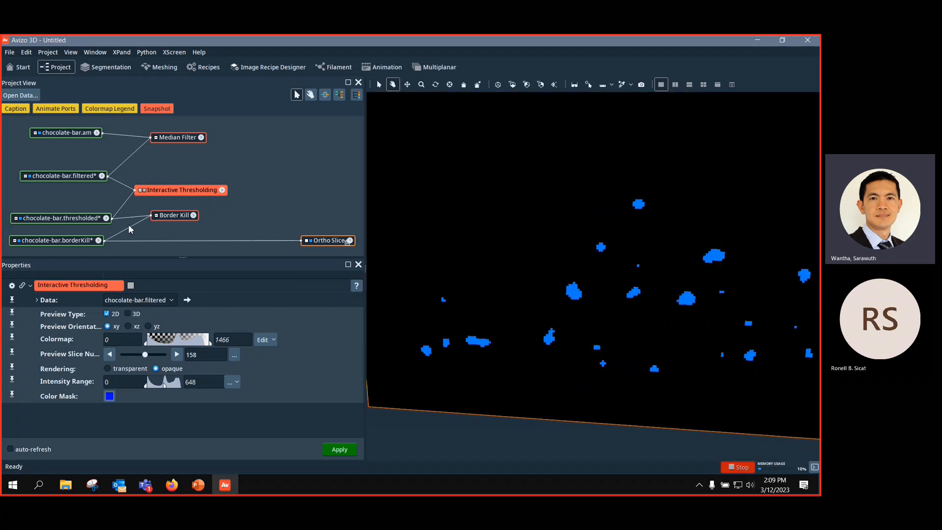
Step: Rearrange chocolate-bar.thresholded, Median Filter and Interactive Thresholding so the project network is evenly spaced
click(92, 219)
drag(92, 219, 83, 168)
drag(164, 137, 172, 141)
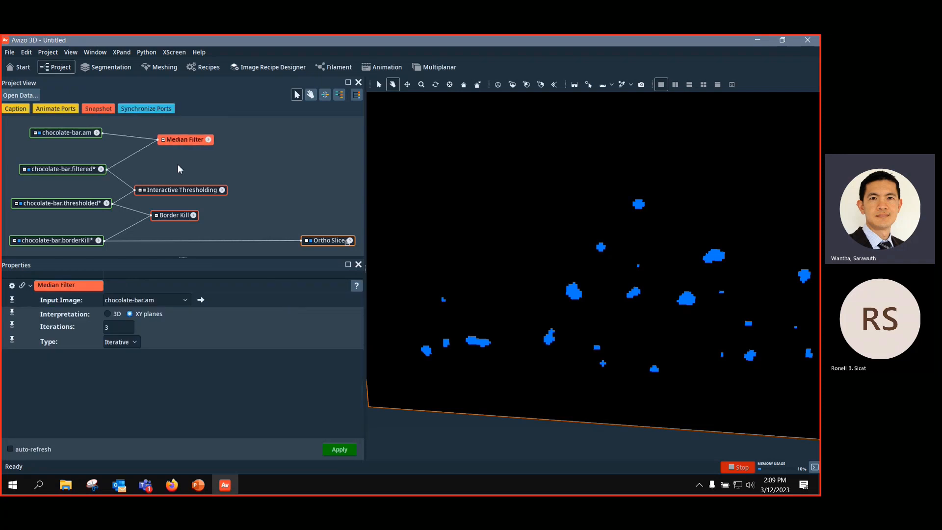
drag(174, 193, 184, 186)
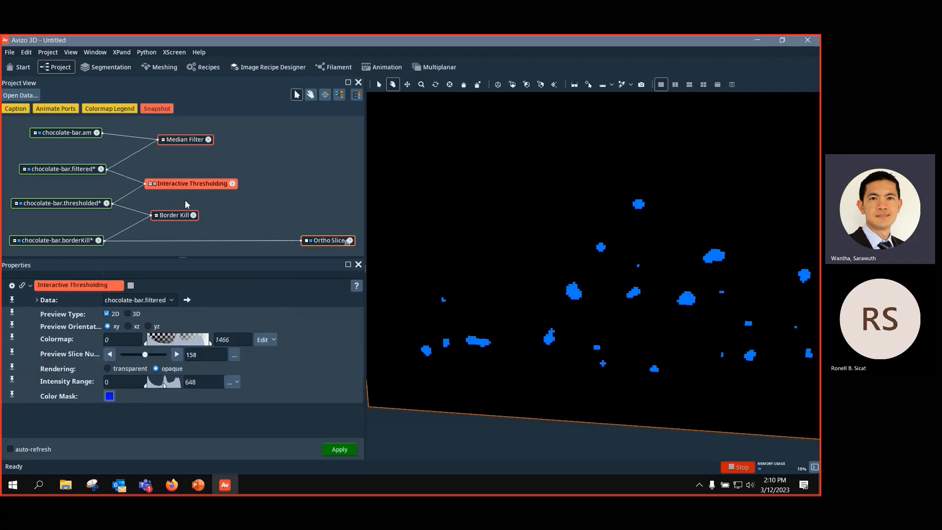
Step: Reconnect the Ortho Slice from the border-killed data to chocolate-bar.am and place it beside Interactive Thresholding
scroll(704, 279, down, 3)
drag(703, 278, 644, 275)
scroll(644, 275, up, 5)
drag(688, 299, 574, 191)
drag(520, 313, 616, 267)
scroll(503, 301, down, 5)
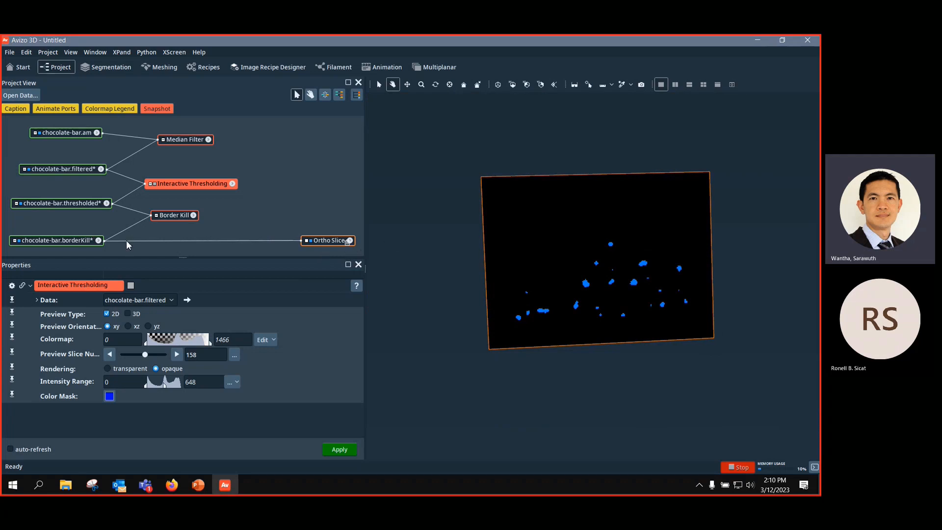
drag(137, 242, 74, 134)
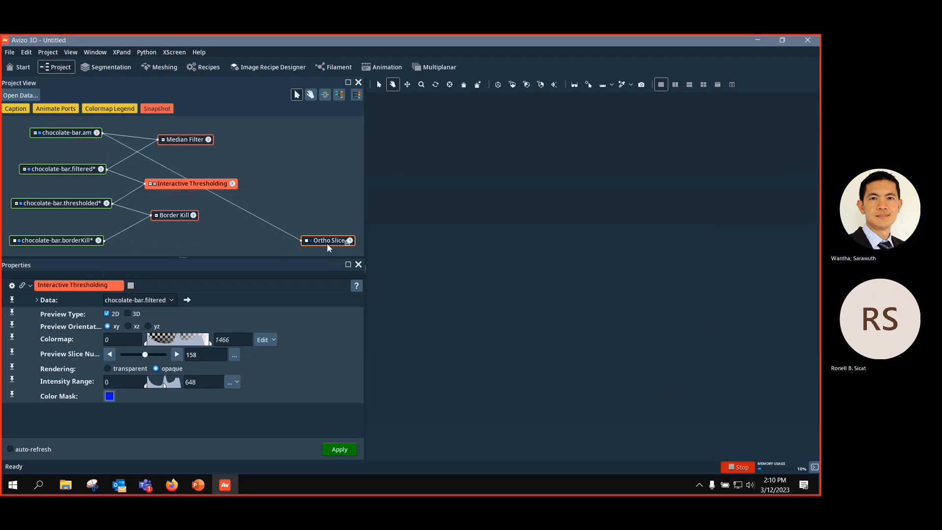
drag(328, 244, 317, 193)
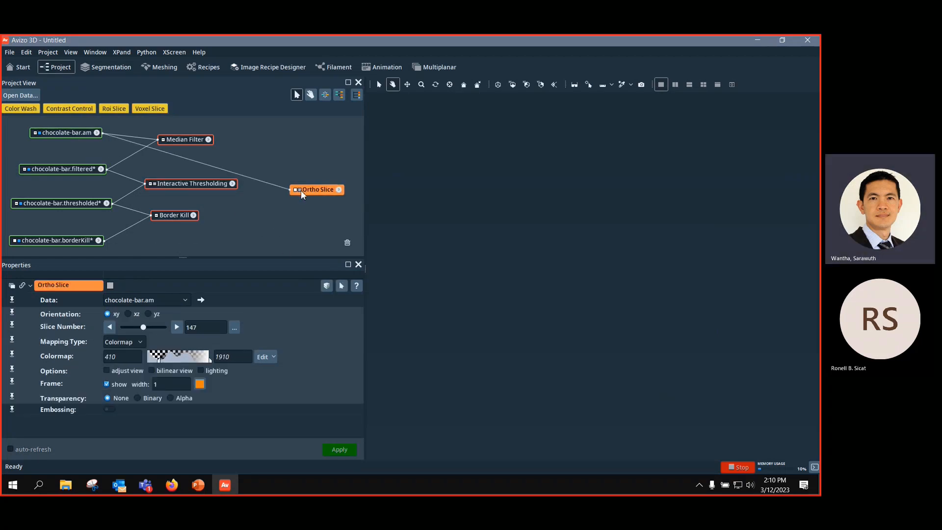
Step: Attach a Color Wash to the Ortho Slice and connect it to chocolate-bar.borderKill to overlay the pores on the original slice
right_click(314, 191)
click(456, 225)
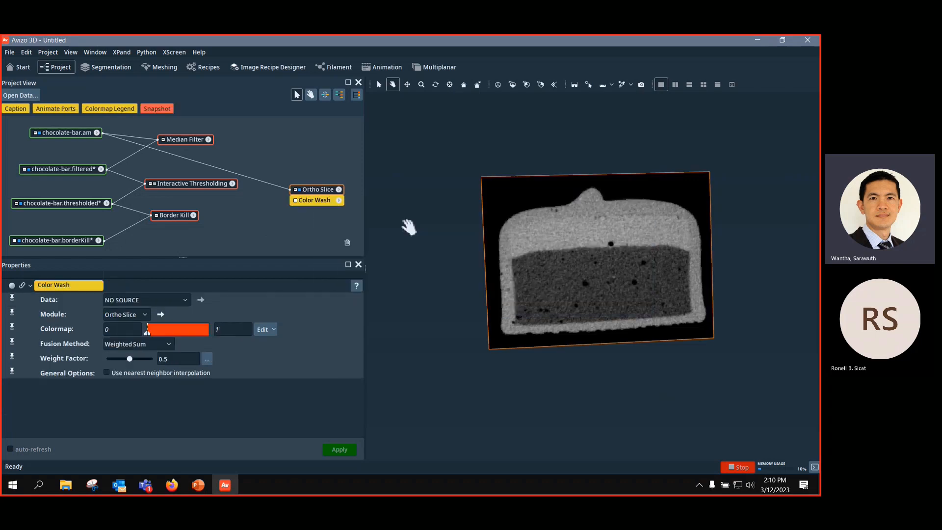
click(296, 202)
click(310, 218)
click(88, 240)
scroll(552, 303, up, 5)
scroll(551, 303, down, 6)
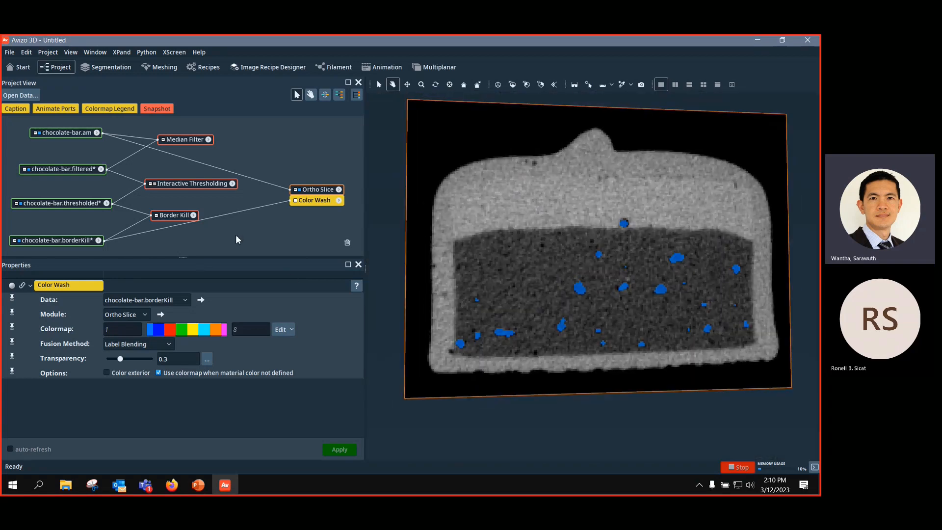
Step: Attach an Erosion module to chocolate-bar.borderKill and place it beneath Border Kill
click(81, 241)
drag(80, 240, 77, 233)
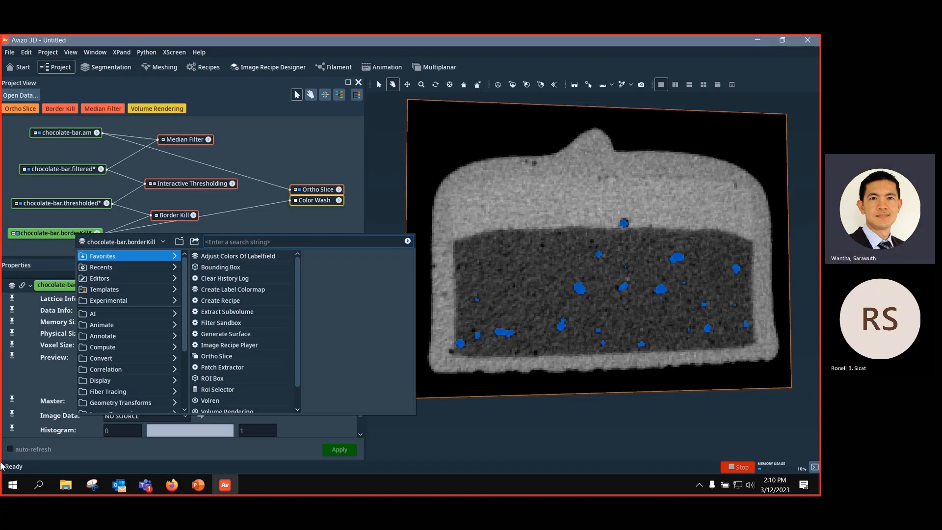
text(ero)
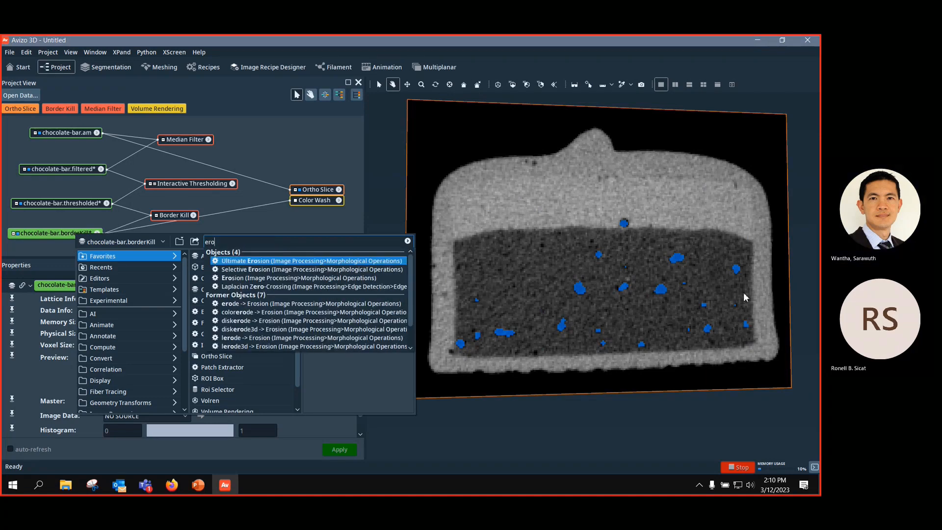
click(295, 278)
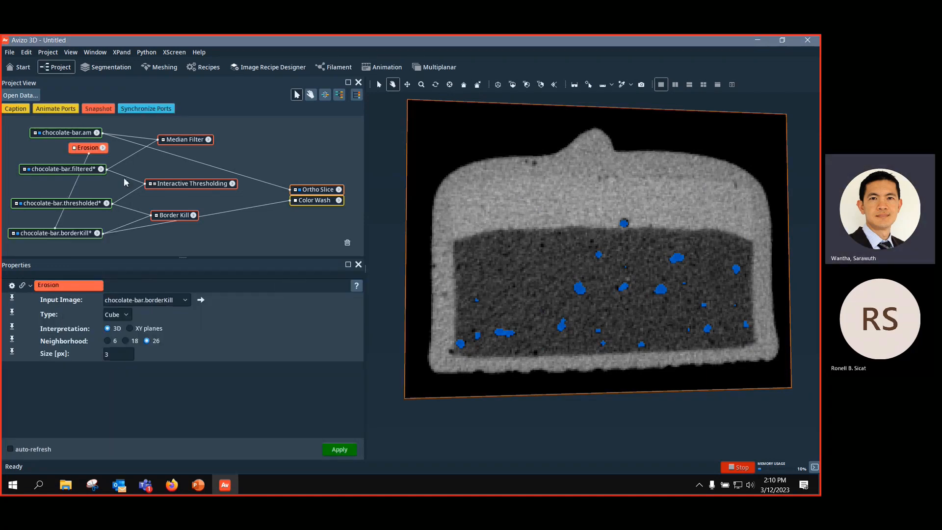
drag(79, 148, 172, 236)
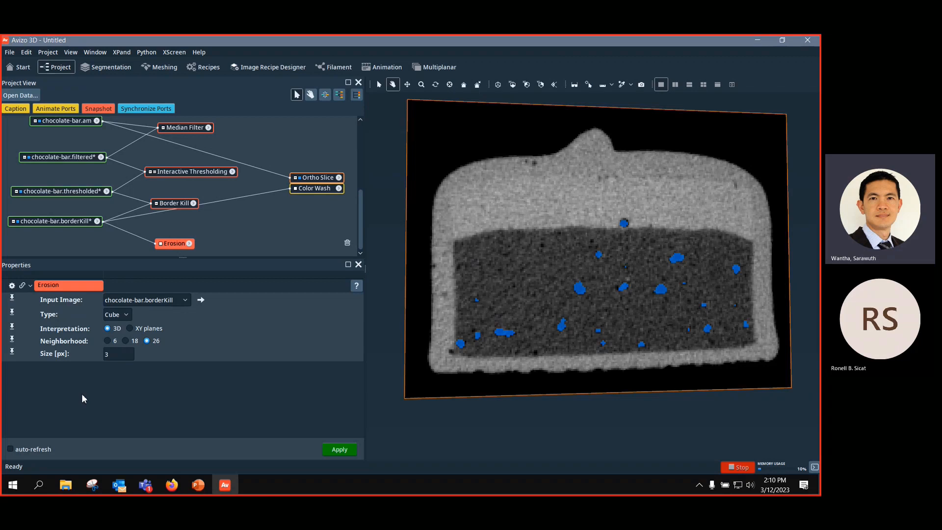
Step: Run the Erosion with type Ball and a size of 1 px
drag(129, 357, 103, 360)
click(125, 316)
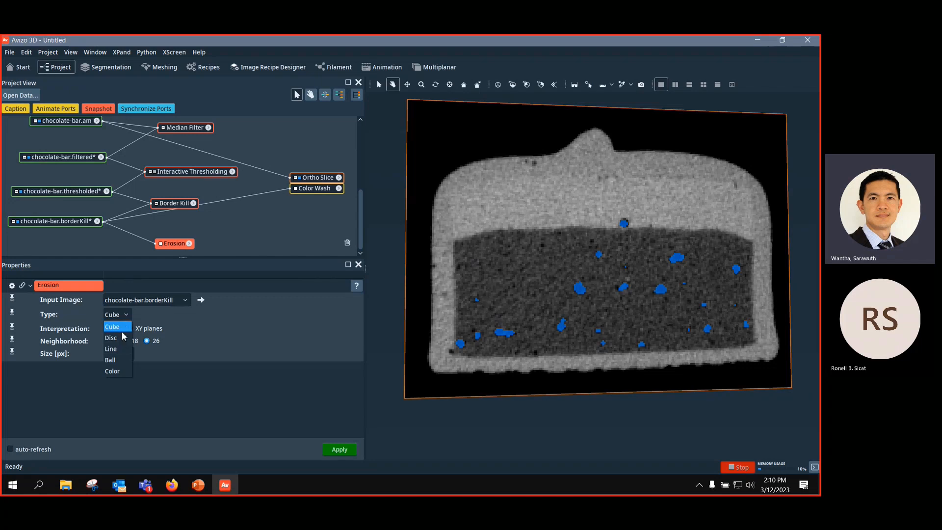
click(120, 360)
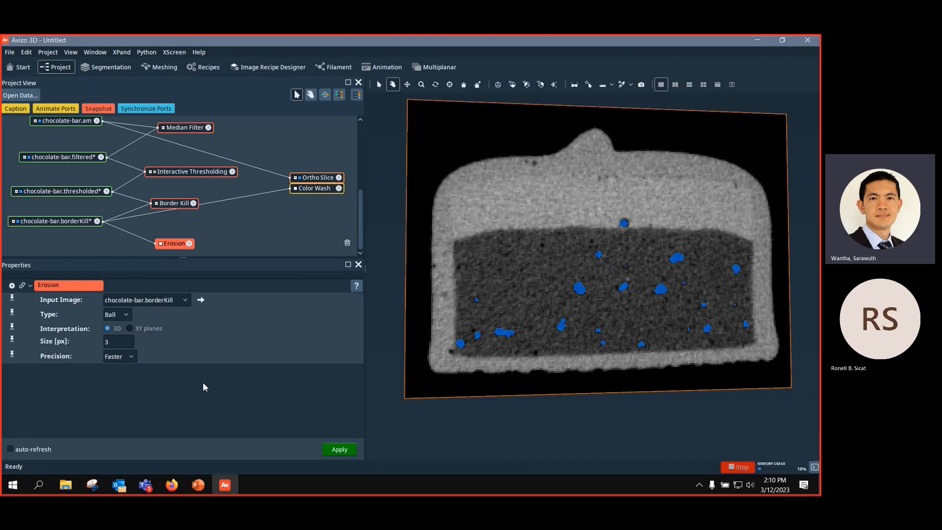
click(120, 346)
drag(120, 347, 94, 349)
text(1)
click(346, 453)
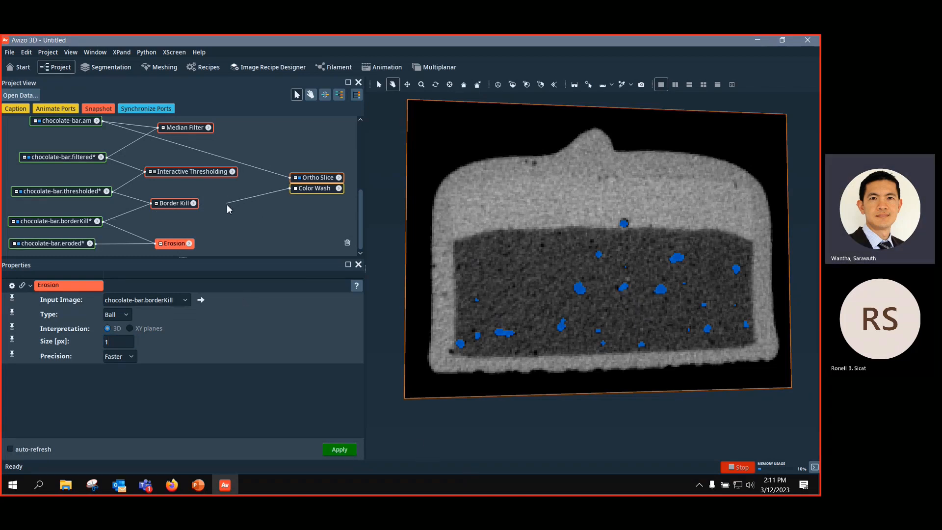
Step: Connect the Color Wash to chocolate-bar.eroded and rearrange the eroded data and Erosion module in the network
drag(93, 227, 73, 243)
scroll(606, 310, up, 5)
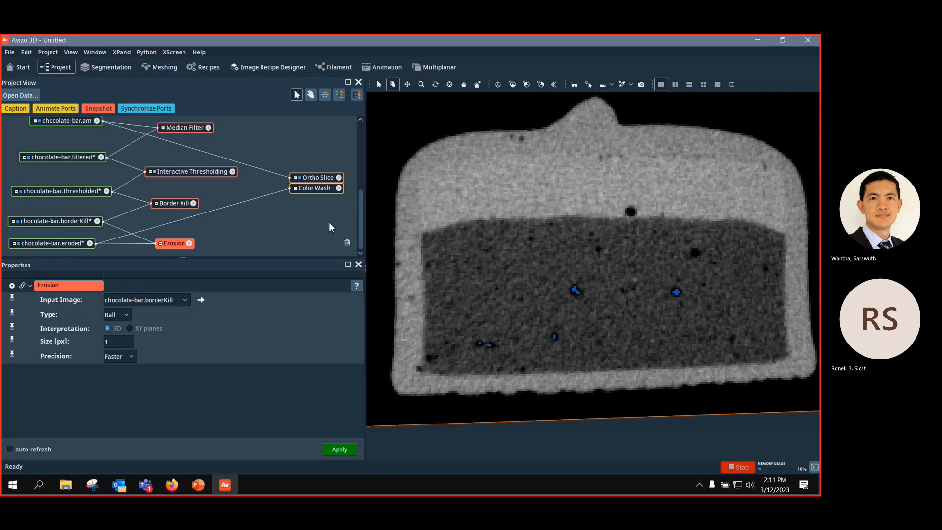
drag(61, 247, 65, 229)
drag(174, 224, 175, 216)
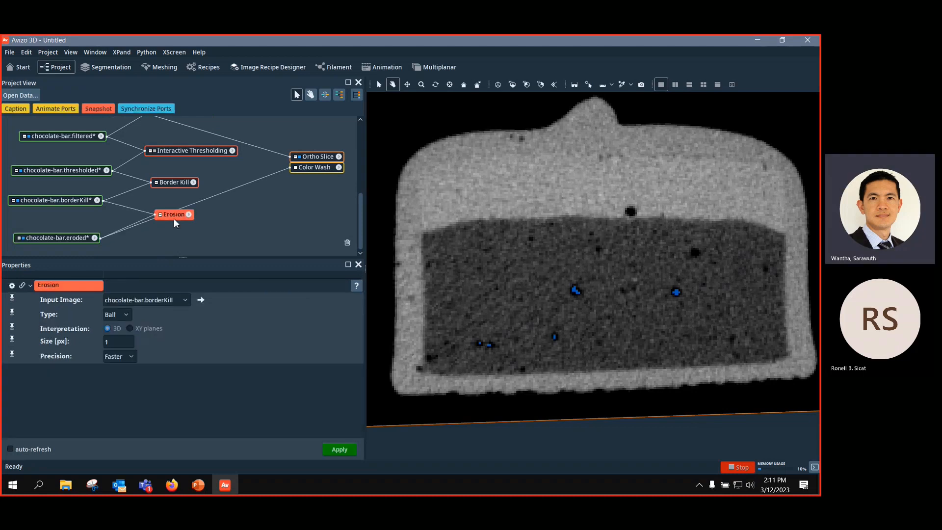
Step: Attach a Dilation module to chocolate-bar.eroded and place it beneath Erosion
click(73, 239)
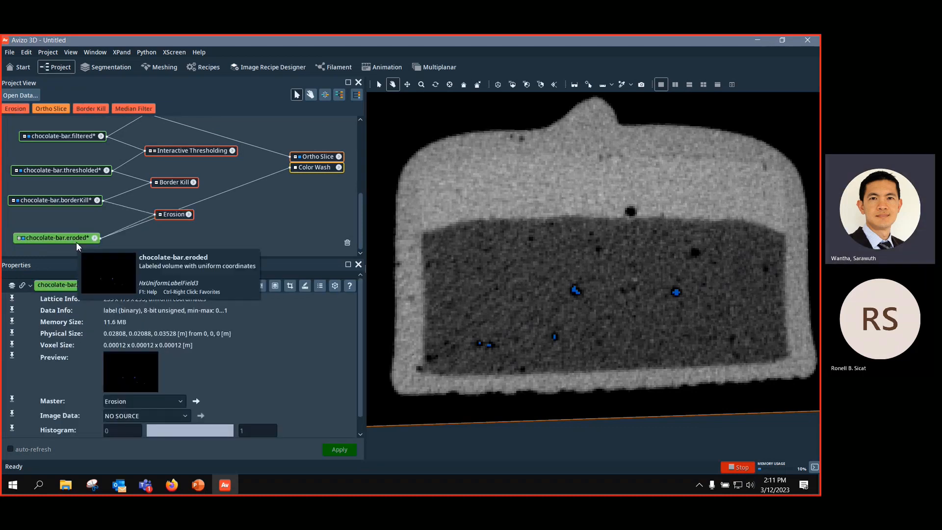
right_click(74, 240)
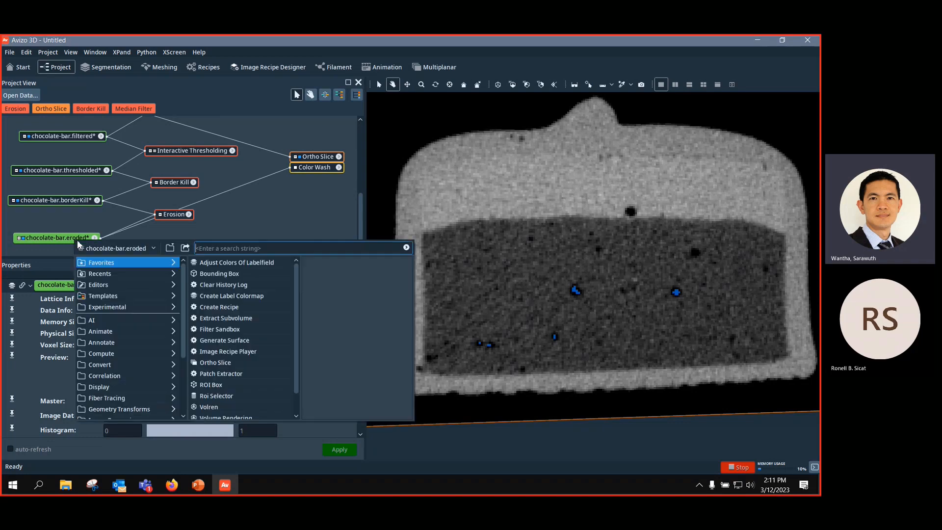
text(dilat)
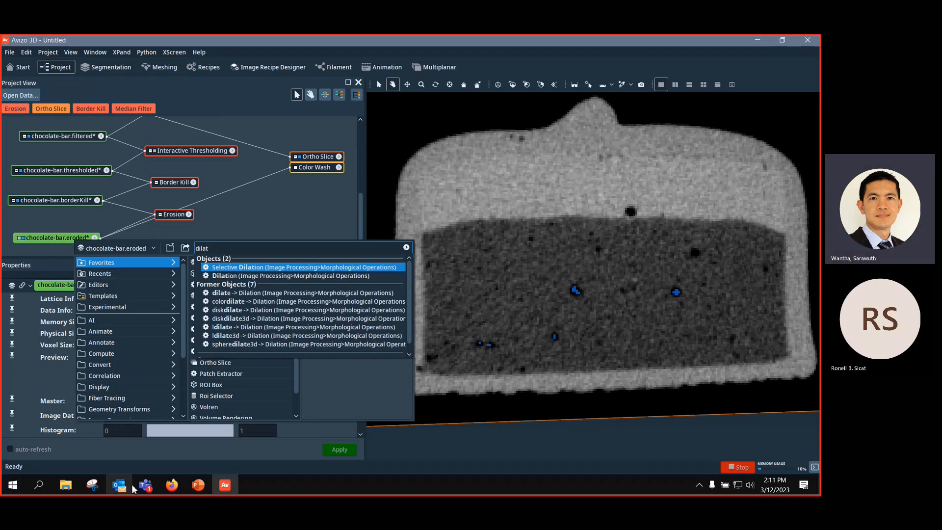
click(246, 276)
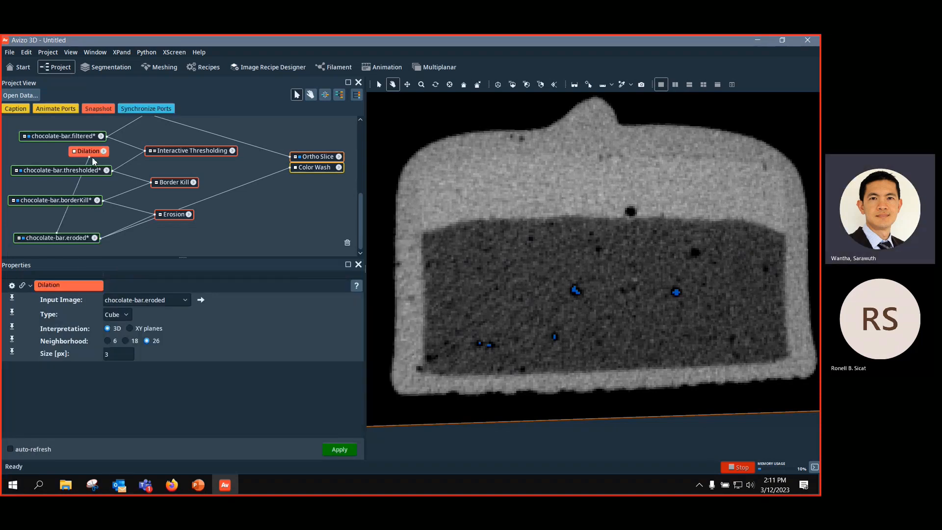
drag(88, 151, 160, 236)
Step: Run the Dilation with type Ball and size 1 px, and overlay chocolate-bar.dilated through the Color Wash
click(117, 314)
click(124, 360)
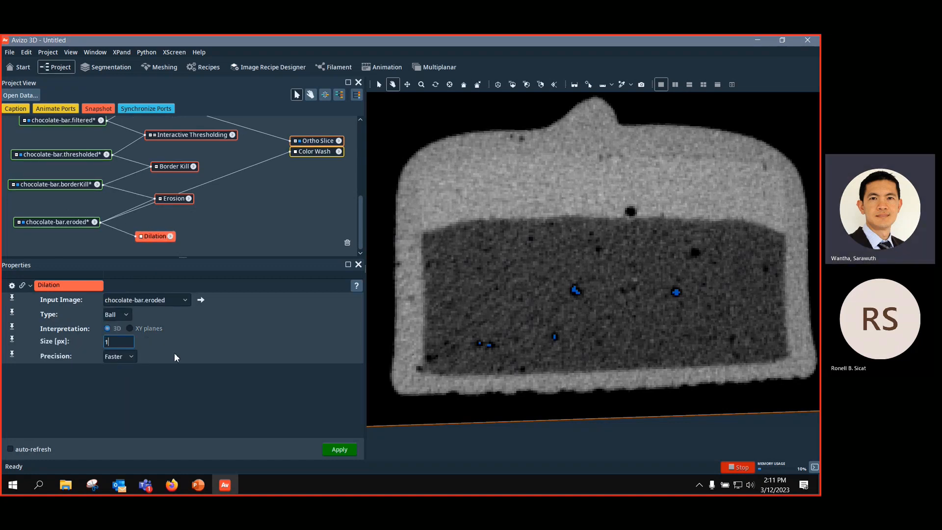
key(Return)
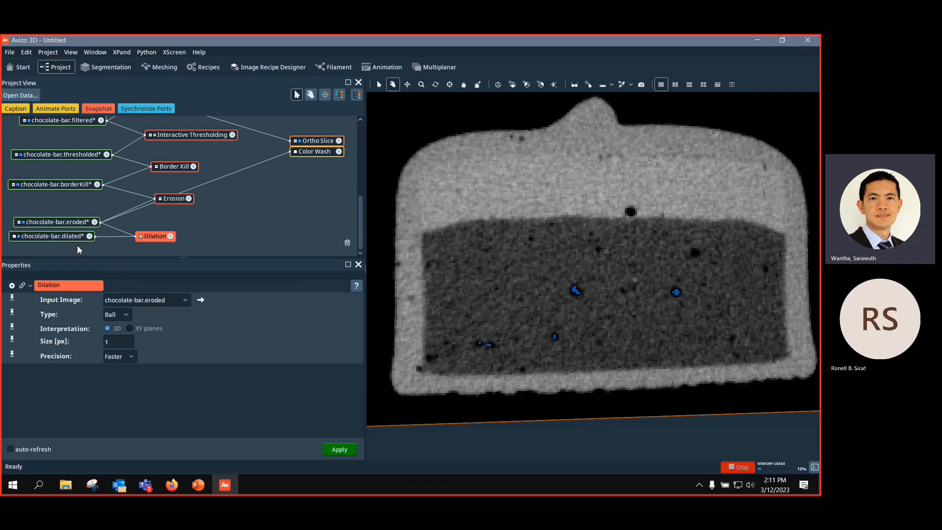
drag(205, 186, 80, 247)
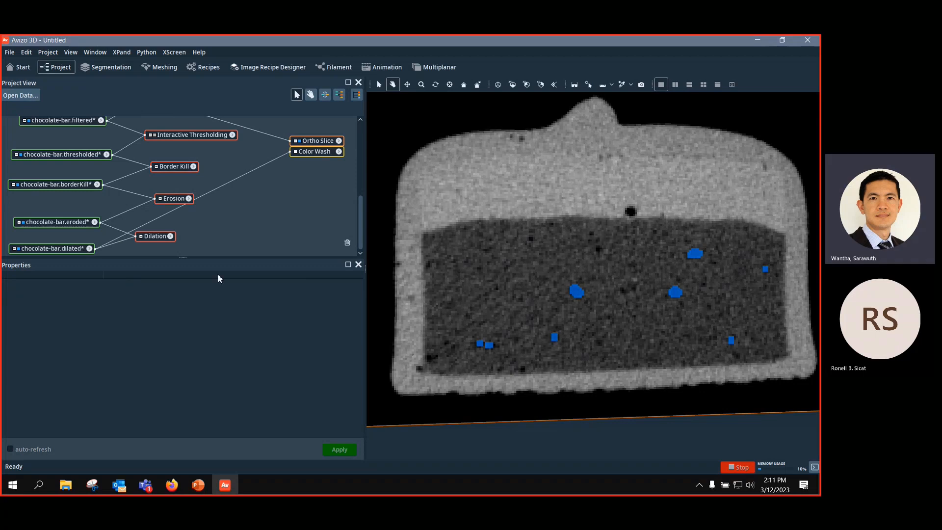
Step: Compare the overlays of chocolate-bar.thresholded, chocolate-bar.borderKill and chocolate-bar.dilated by reconnecting the Color Wash to each in turn
drag(234, 177, 98, 154)
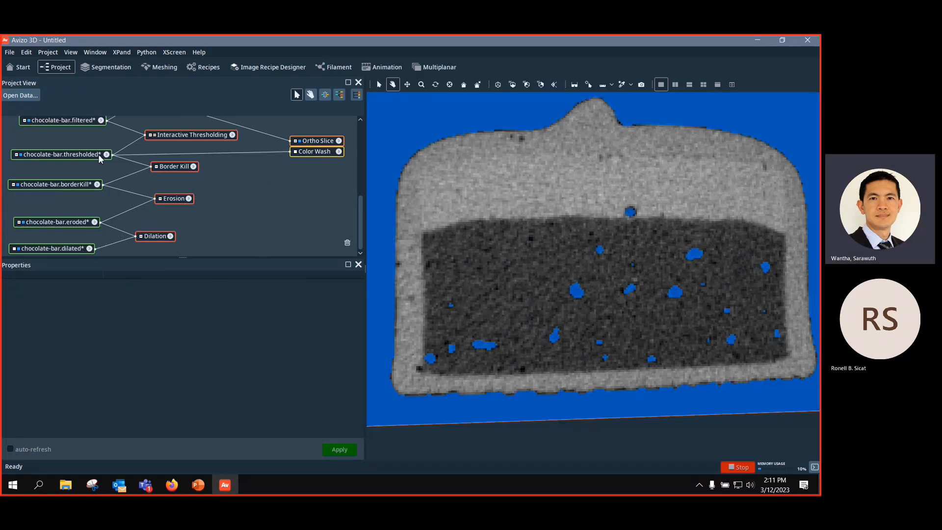
drag(209, 152, 84, 187)
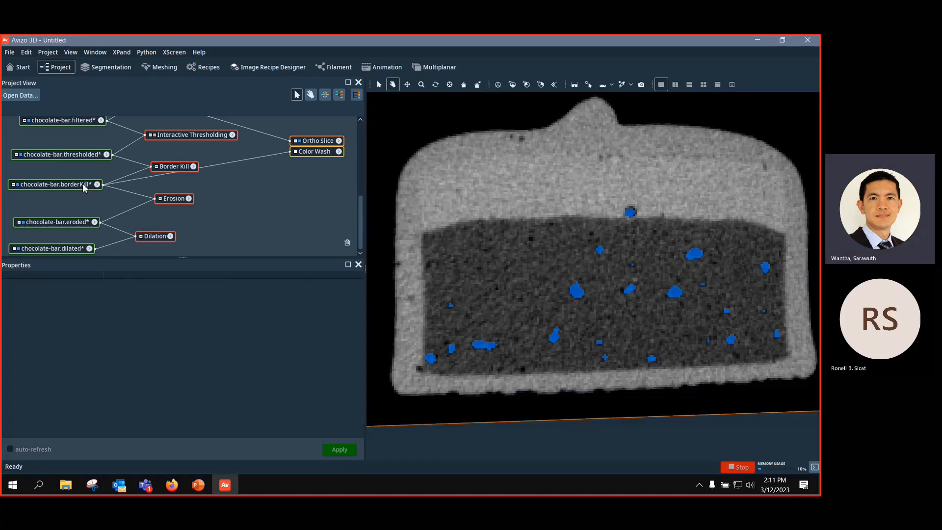
click(172, 199)
click(156, 237)
drag(219, 181, 85, 251)
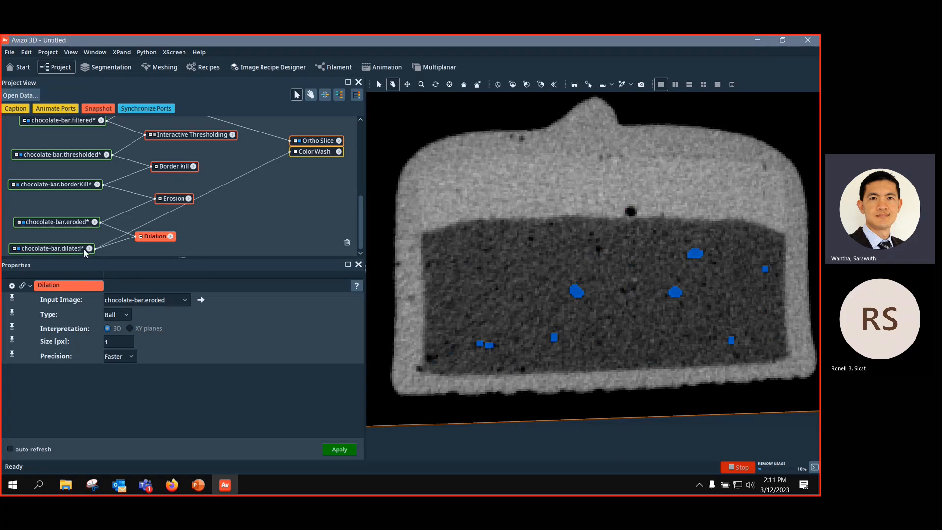
Step: Nudge Erosion and Dilation in the network, and compare chocolate-bar.borderKill with chocolate-bar.dilated through the Color Wash
drag(182, 200, 175, 203)
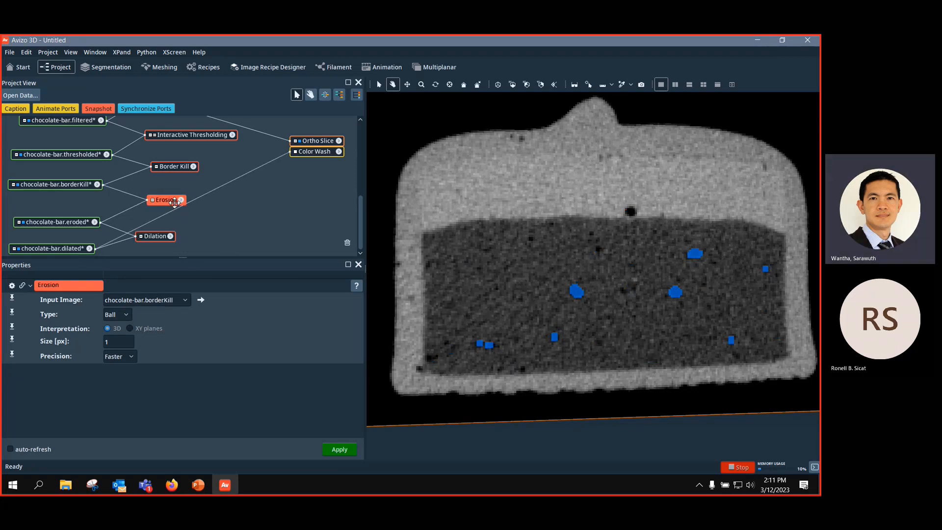
drag(162, 244, 166, 241)
drag(221, 188, 91, 189)
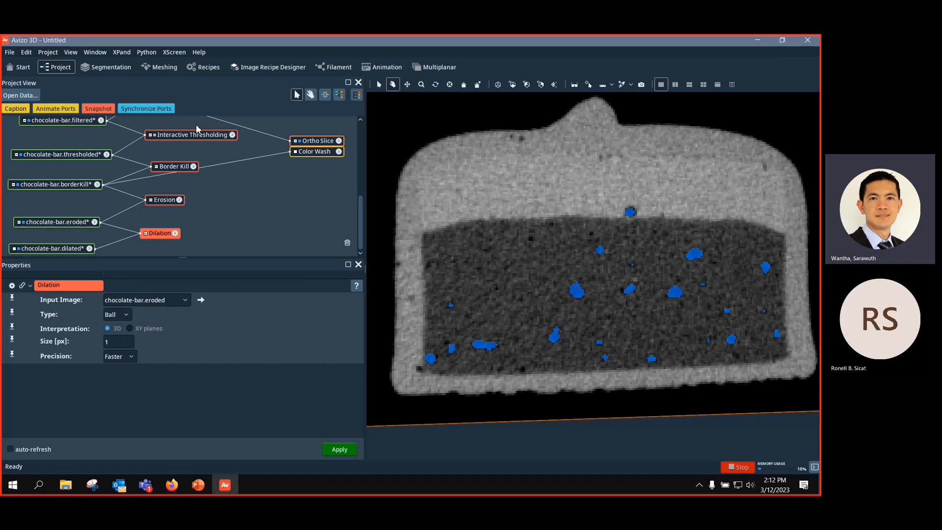
drag(205, 168, 93, 249)
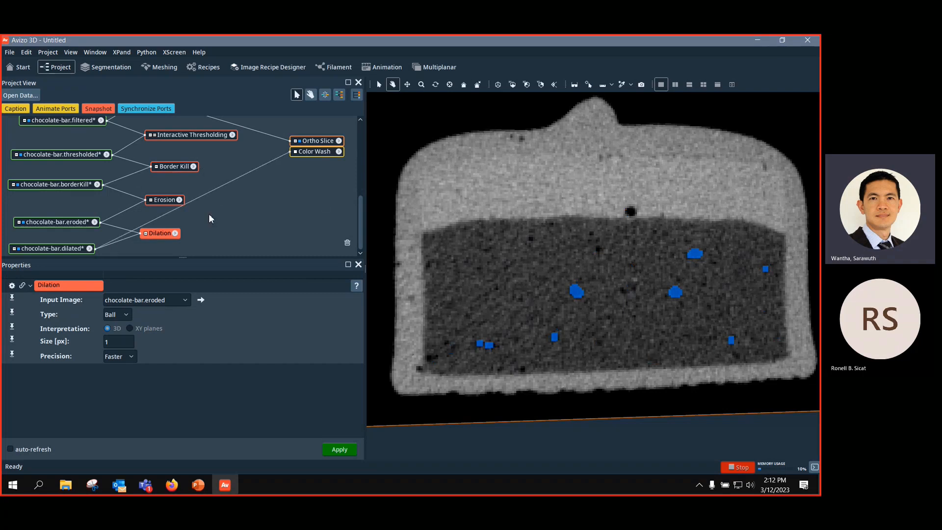
Step: Hide the slice display and attach a Volume Rendering to chocolate-bar.borderKill
drag(290, 156, 285, 154)
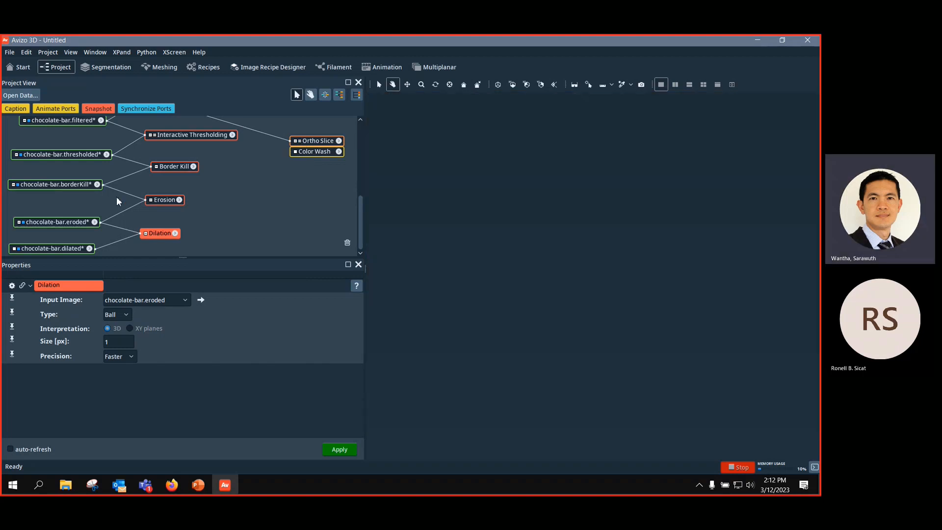
click(105, 155)
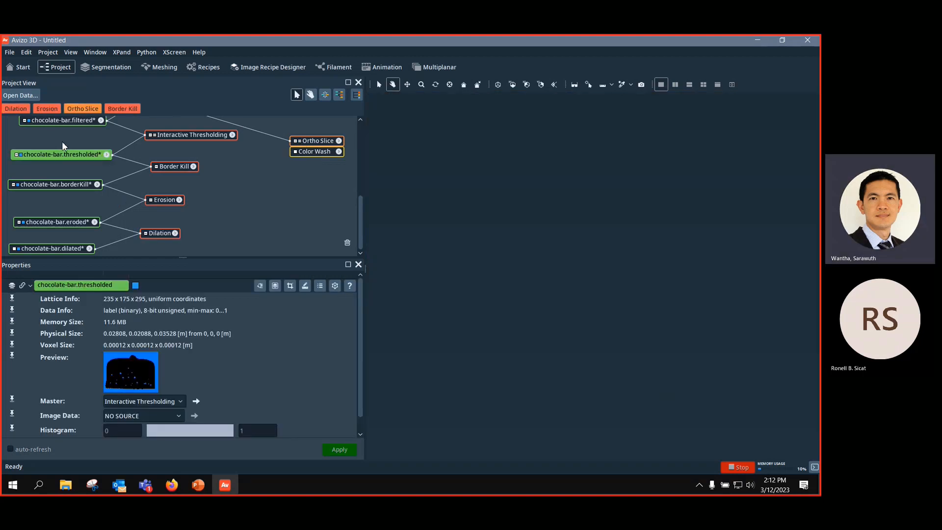
right_click(89, 158)
key(Escape)
click(53, 182)
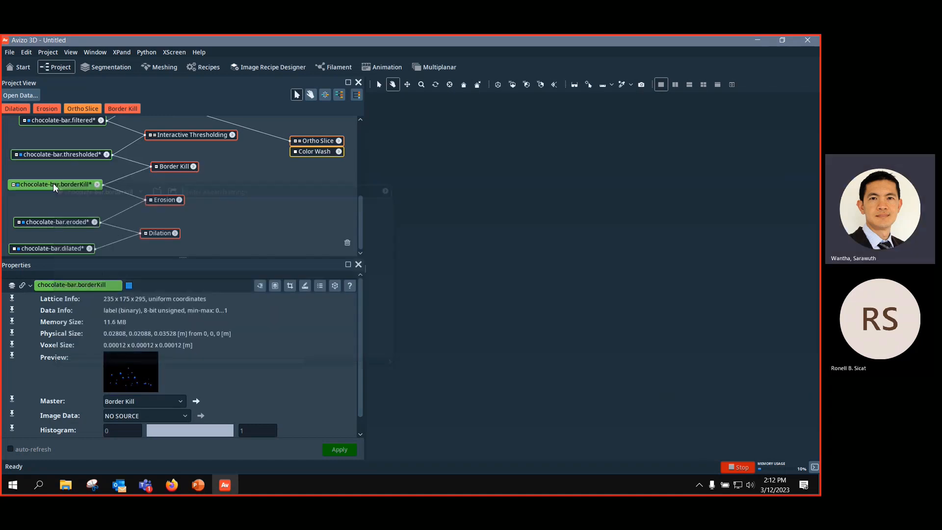
right_click(54, 186)
scroll(277, 235, down, 1)
click(225, 339)
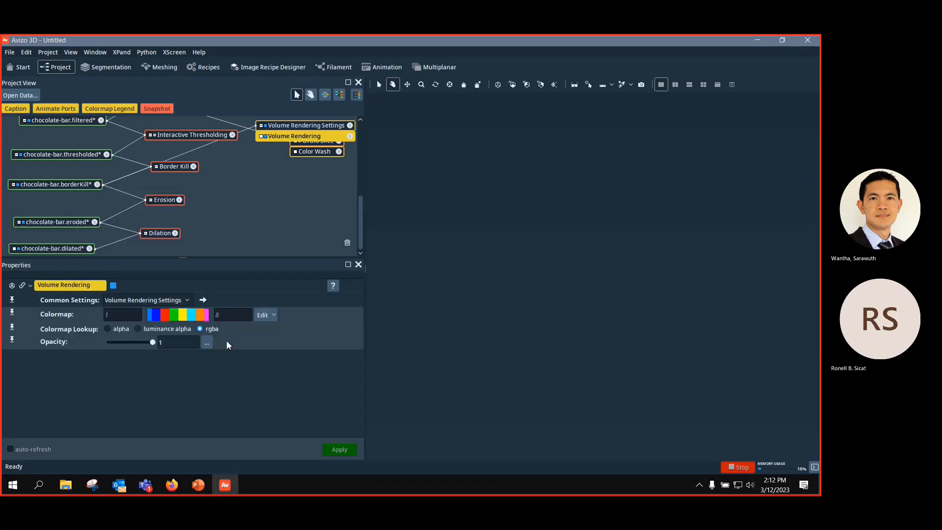
Step: Inspect the rendered pores in 3D and place the Volume Rendering modules beneath Color Wash, level with chocolate-bar.borderKill
scroll(528, 278, down, 5)
drag(570, 257, 550, 309)
scroll(558, 324, up, 5)
scroll(559, 322, down, 5)
drag(525, 272, 523, 290)
drag(299, 125, 297, 188)
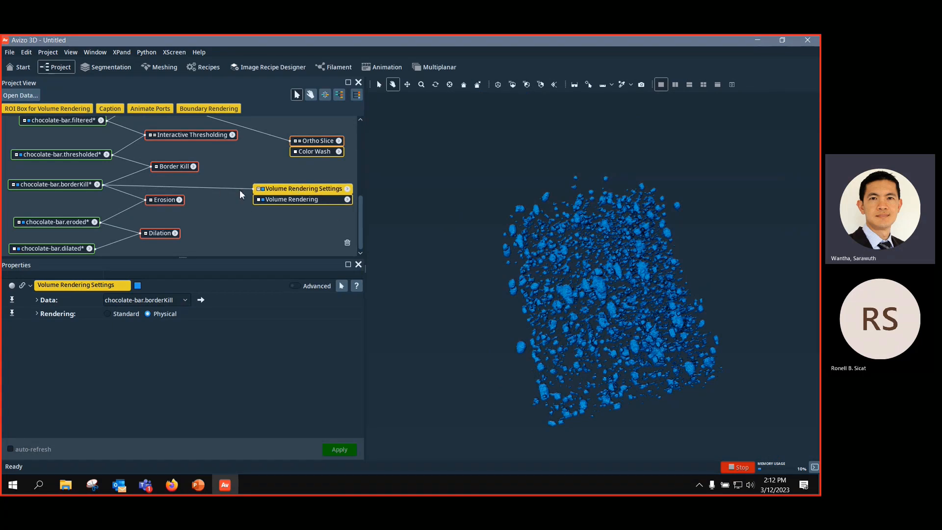
Step: Compare the 3D pores of chocolate-bar.eroded and chocolate-bar.borderKill by switching the Volume Rendering Settings between them
drag(205, 187, 81, 223)
drag(579, 280, 481, 300)
drag(608, 304, 635, 316)
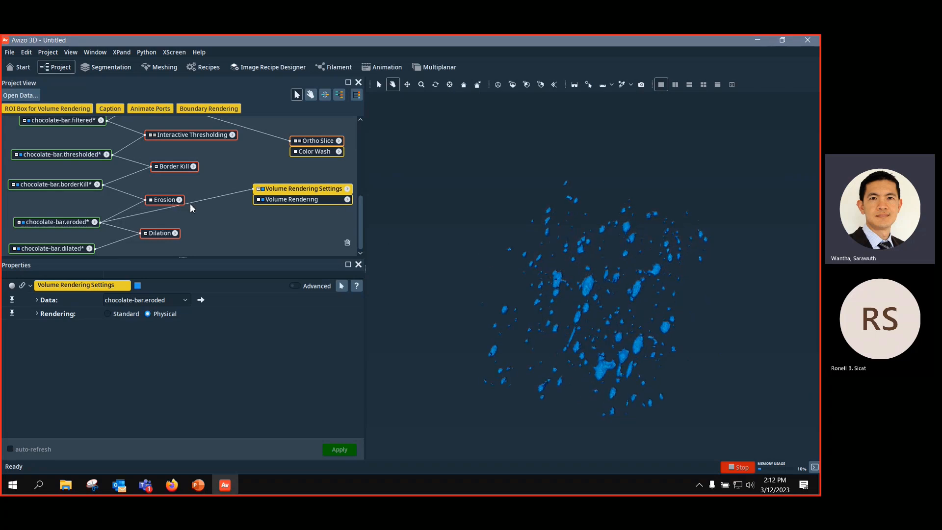
drag(185, 205, 84, 187)
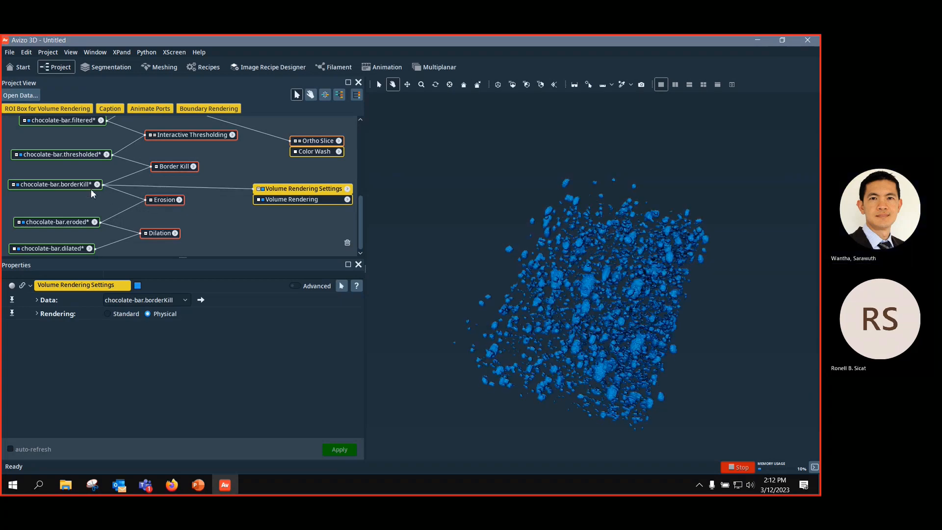
scroll(484, 265, up, 5)
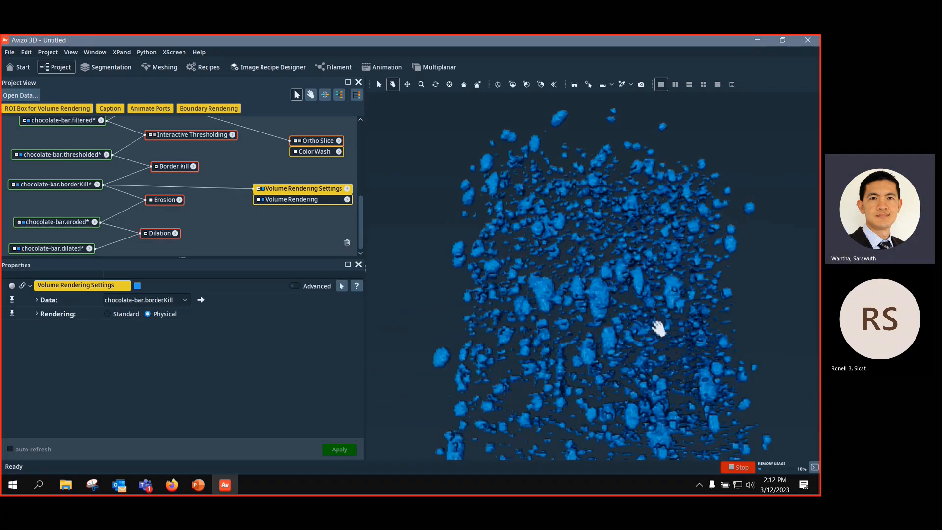
Step: Connect the Volume Rendering Settings to chocolate-bar.dilated and place the rendering modules beside that data object
drag(231, 190, 123, 218)
drag(187, 203, 79, 248)
scroll(576, 269, down, 3)
drag(321, 200, 300, 268)
Step: Attach a second Volume Rendering to chocolate-bar.borderKill and place its modules just below Color Wash
click(82, 184)
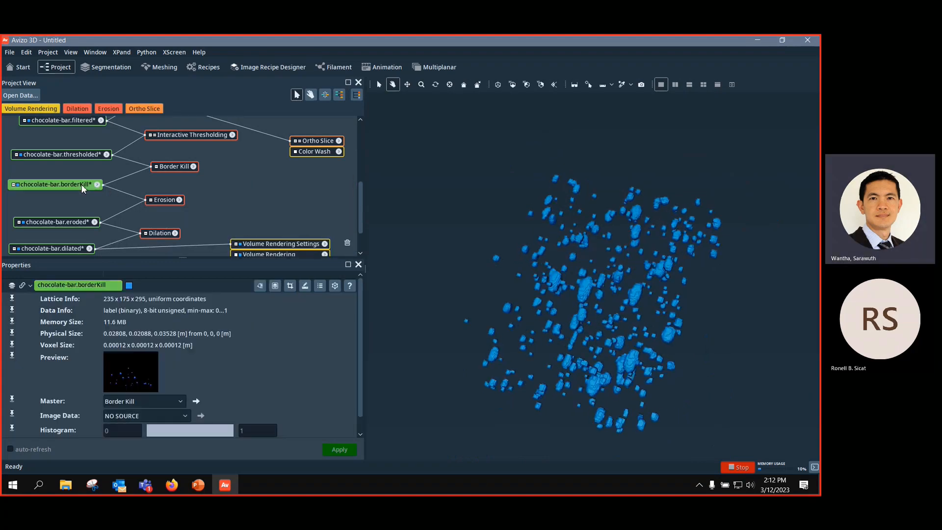
click(49, 109)
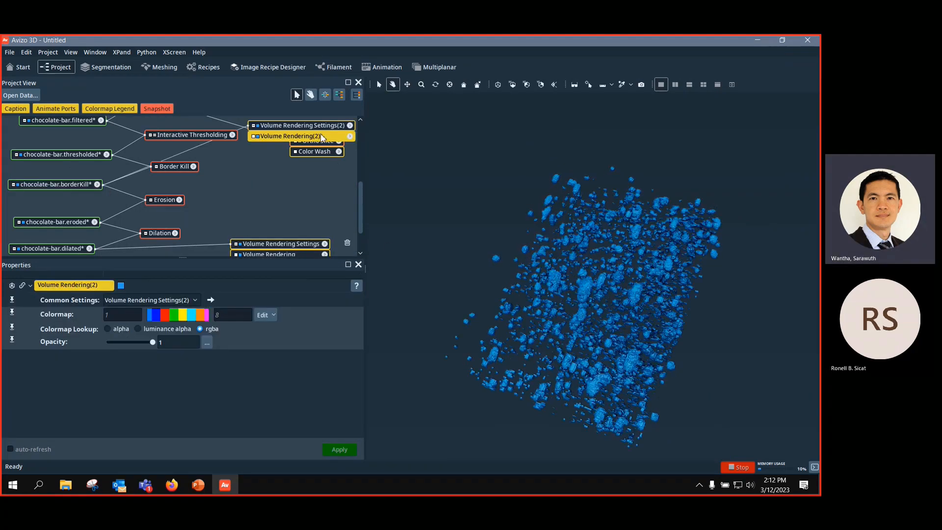
click(298, 125)
click(295, 144)
click(271, 171)
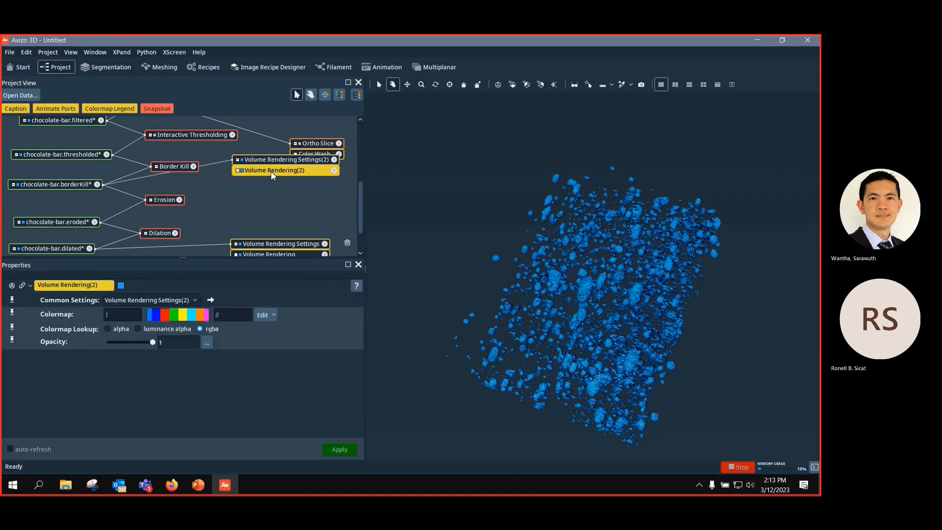
Step: Set the colormap of the chocolate-bar.borderKill volume rendering to labels256.am and display it over the dilated pores
click(276, 316)
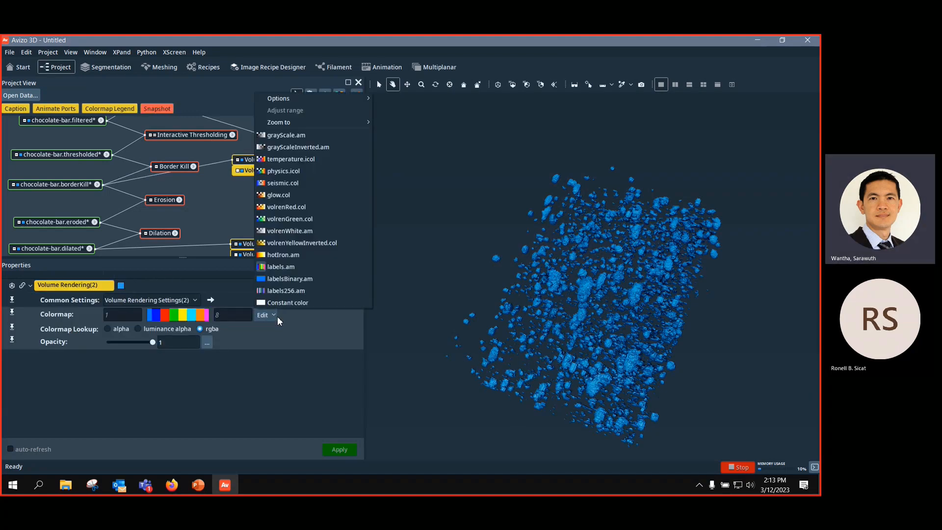
click(285, 290)
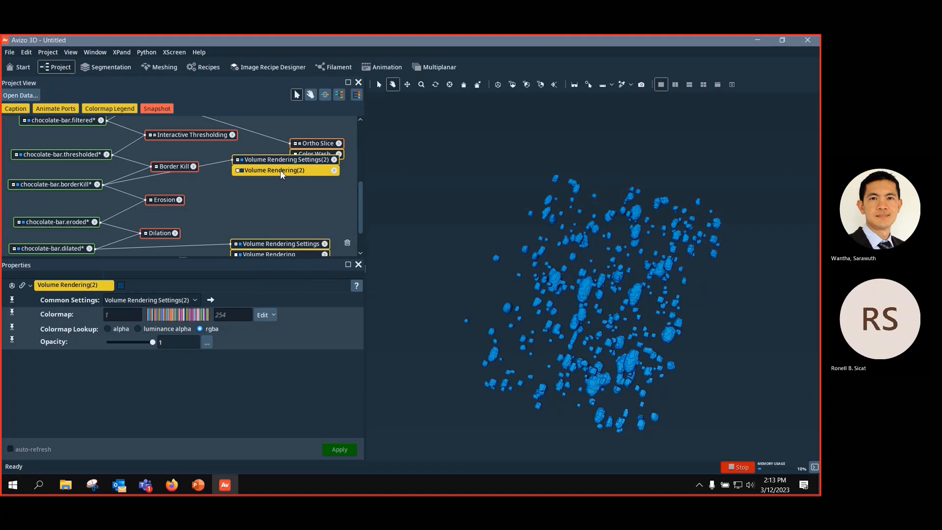
click(243, 170)
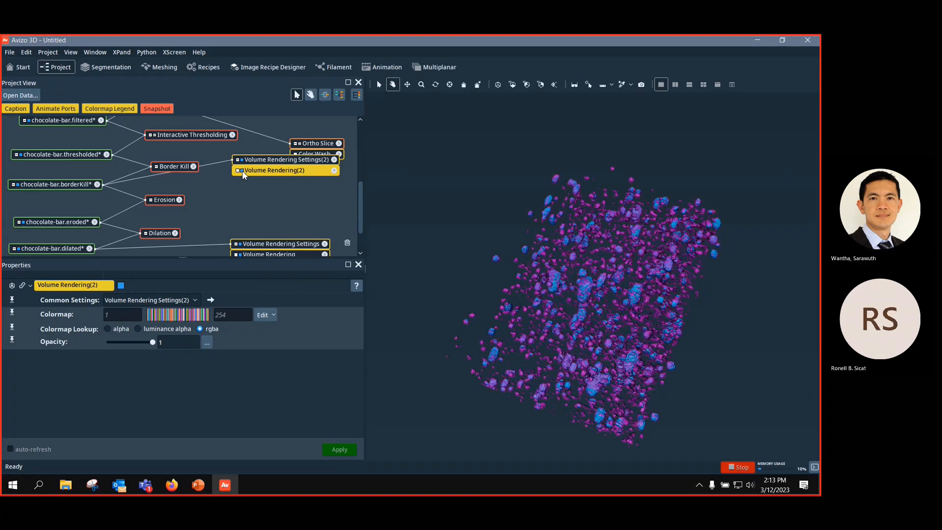
Step: Examine the overlaid border-killed and dilated pores from several angles, and hide the border-killed rendering to view only the dilated pores
scroll(589, 318, up, 6)
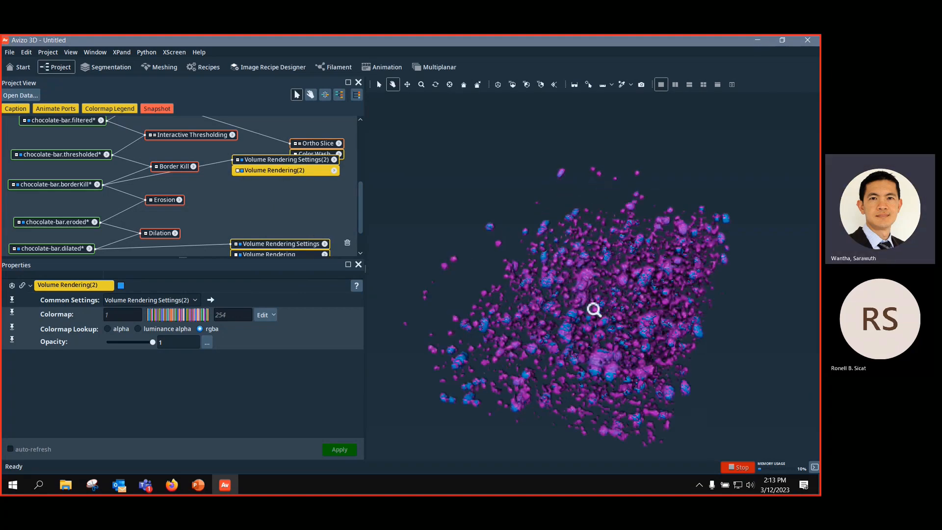
scroll(588, 316, down, 5)
drag(588, 316, 590, 356)
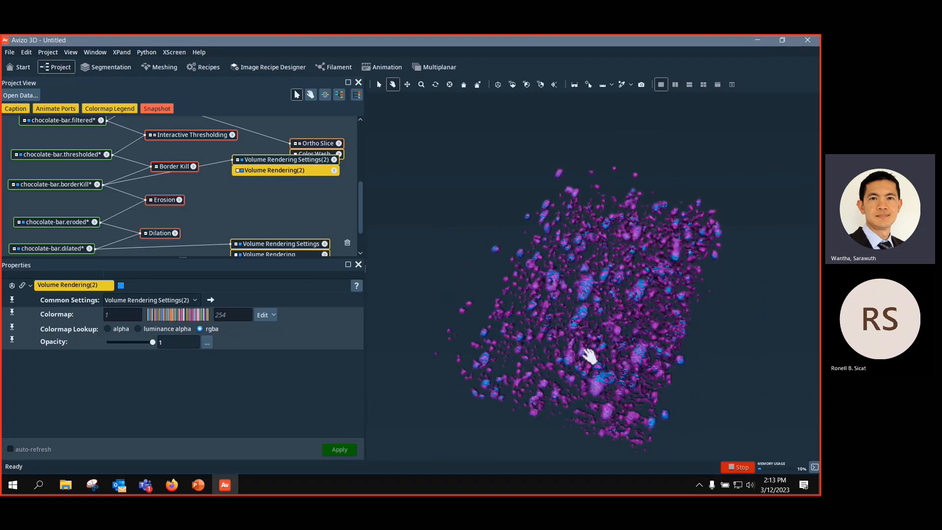
drag(589, 354, 578, 283)
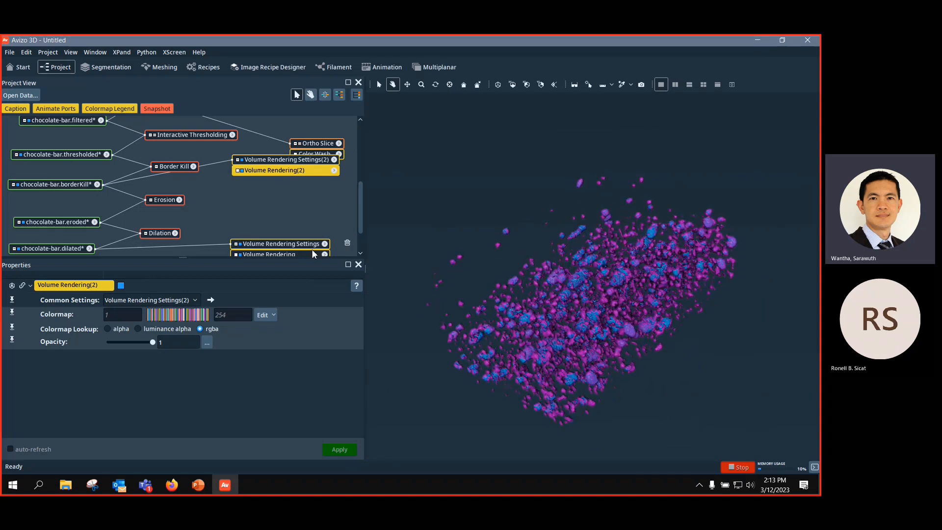
click(242, 160)
drag(491, 339, 619, 391)
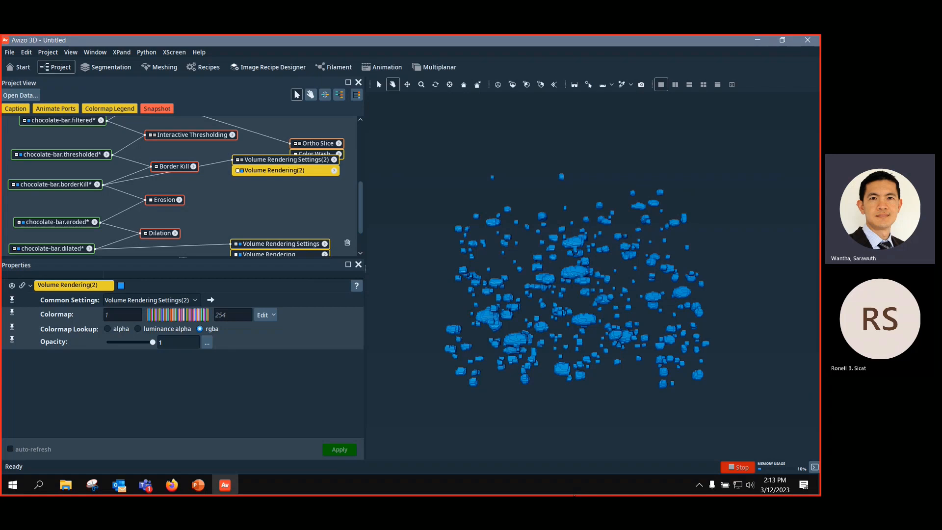
Step: Start a new project, discarding the current one and removing its unsaved data objects
key(ctrl+n)
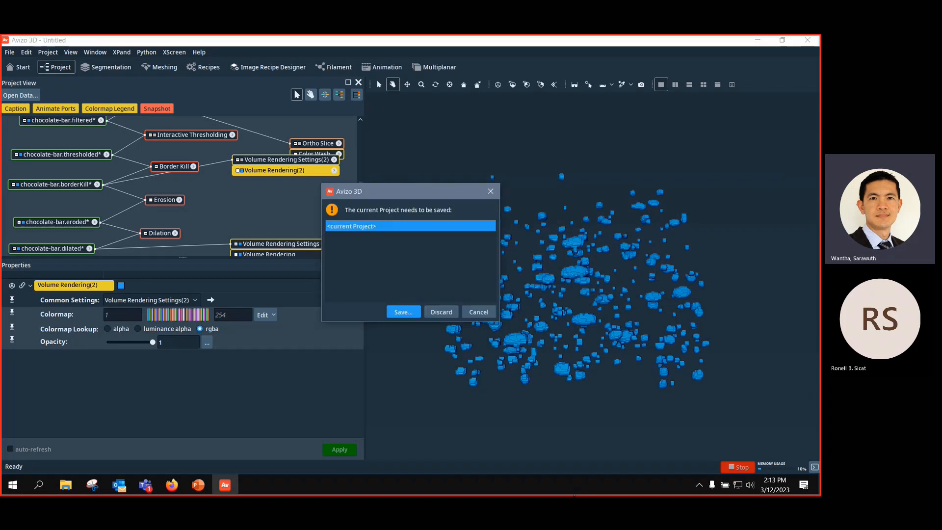
click(443, 314)
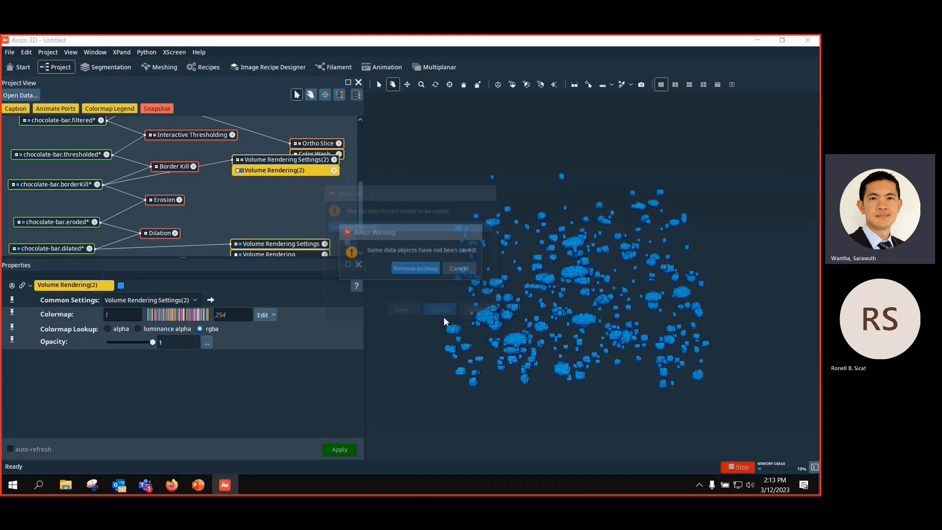
click(416, 269)
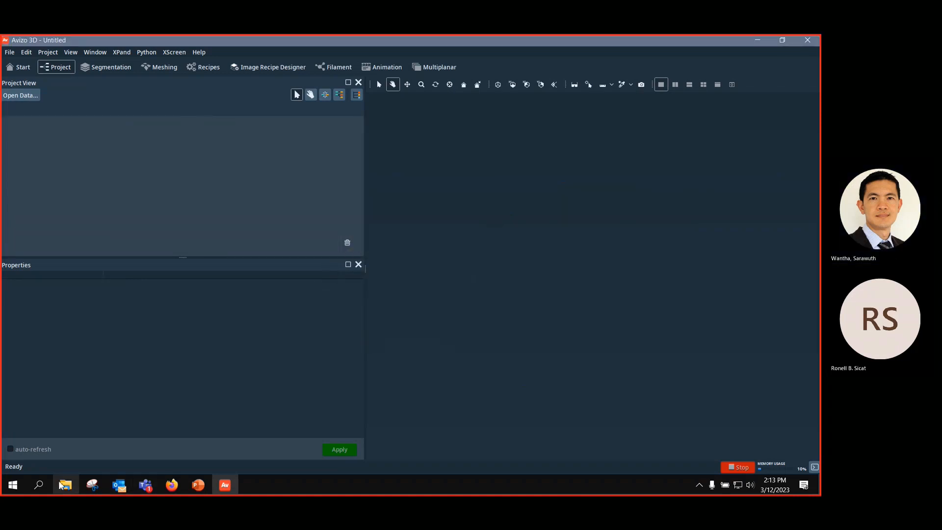
Step: Switch to File Explorer and open the TrabecularBone Dataset folder inside DATA 2023 in Documents
click(65, 485)
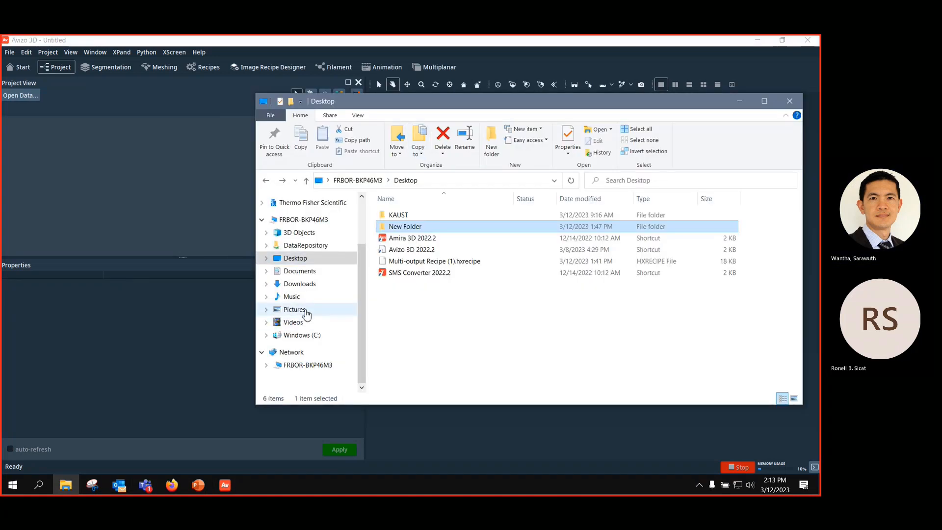
click(307, 271)
scroll(595, 307, down, 9)
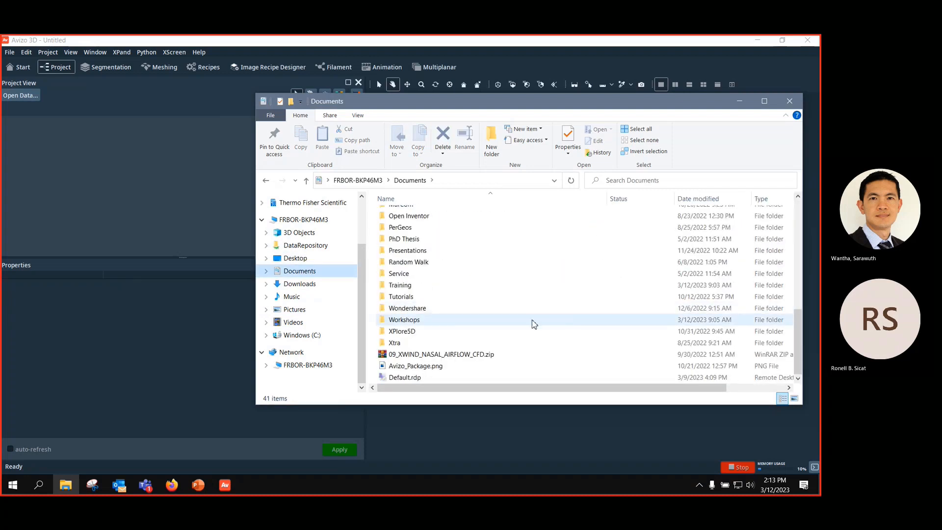
scroll(564, 319, up, 4)
double_click(404, 235)
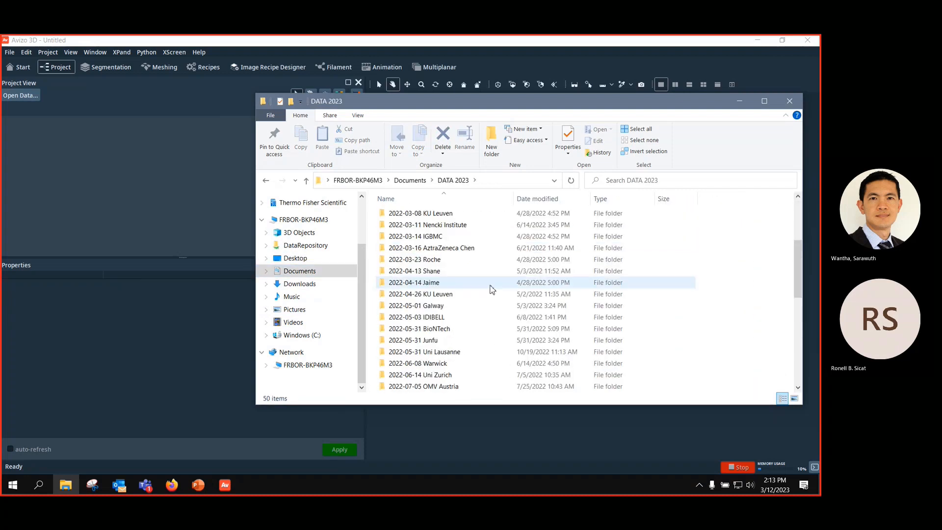
scroll(488, 297, down, 11)
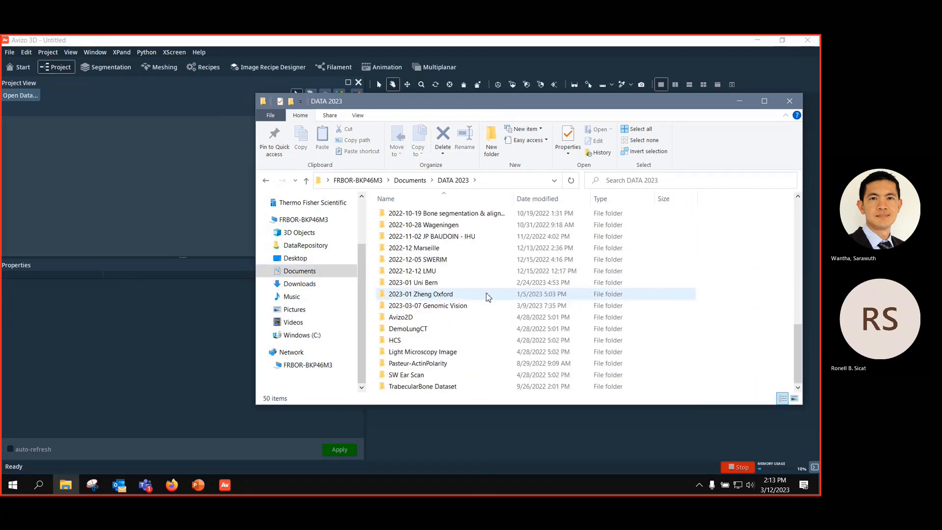
double_click(452, 387)
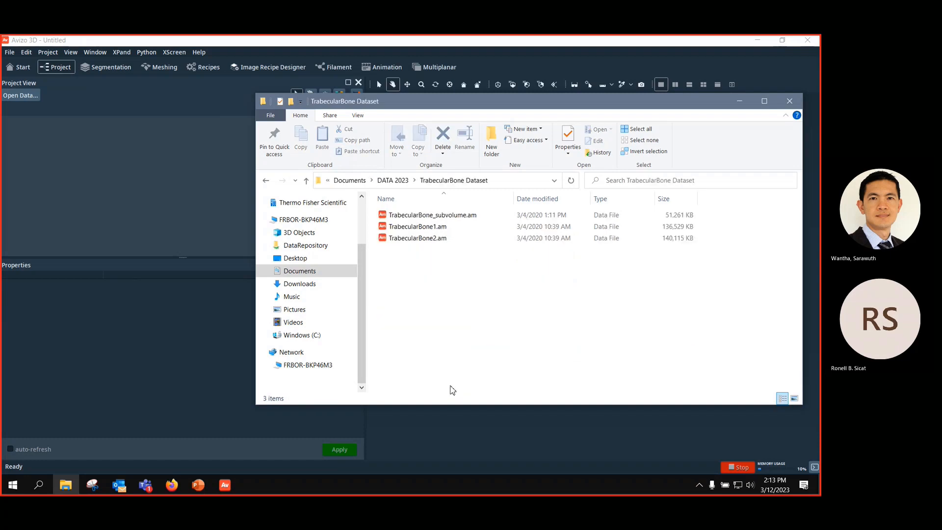
Step: Load TrabecularBone_subvolume.am into the empty Avizo project and minimize the File Explorer window
click(444, 217)
drag(444, 218, 154, 194)
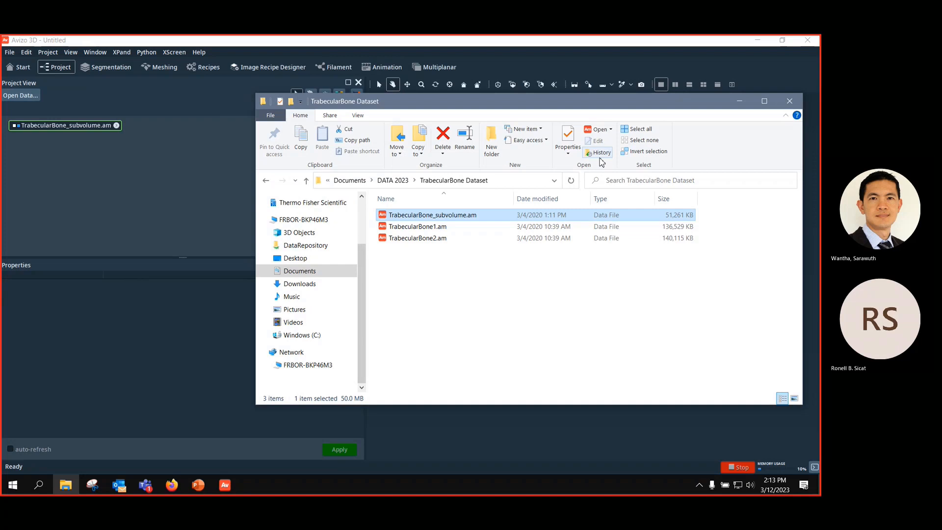
click(740, 101)
Step: Reposition TrabecularBone_subvolume.am in the network, attach a Volume Rendering to it and view the bone block at an angle
drag(62, 125, 90, 171)
click(34, 108)
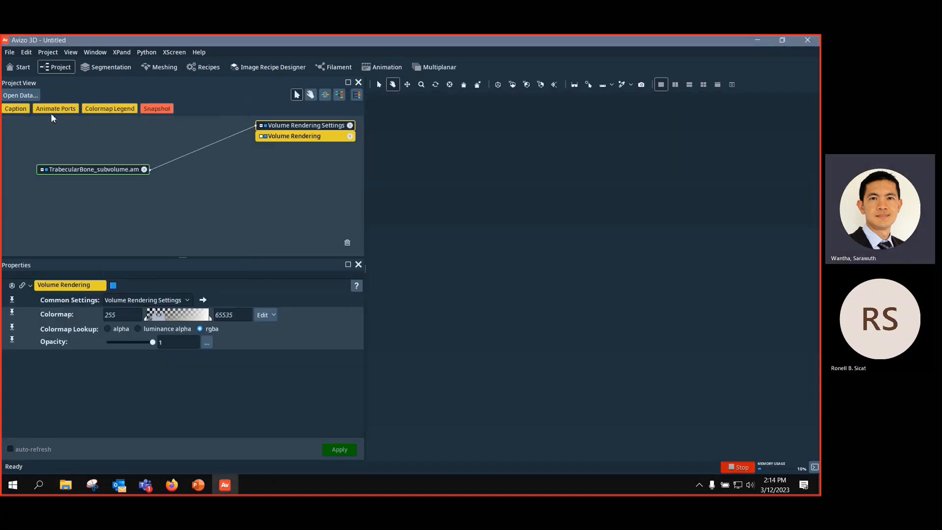
click(499, 86)
drag(558, 194, 525, 265)
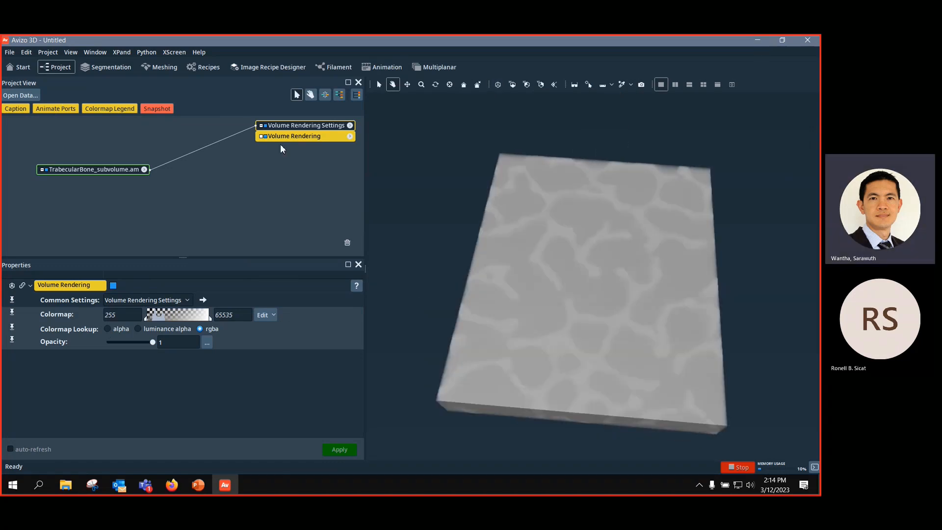
Step: Narrow the Volume Rendering's colormap range to 10092–16799 and view the bone structure at an angle
drag(211, 317, 164, 318)
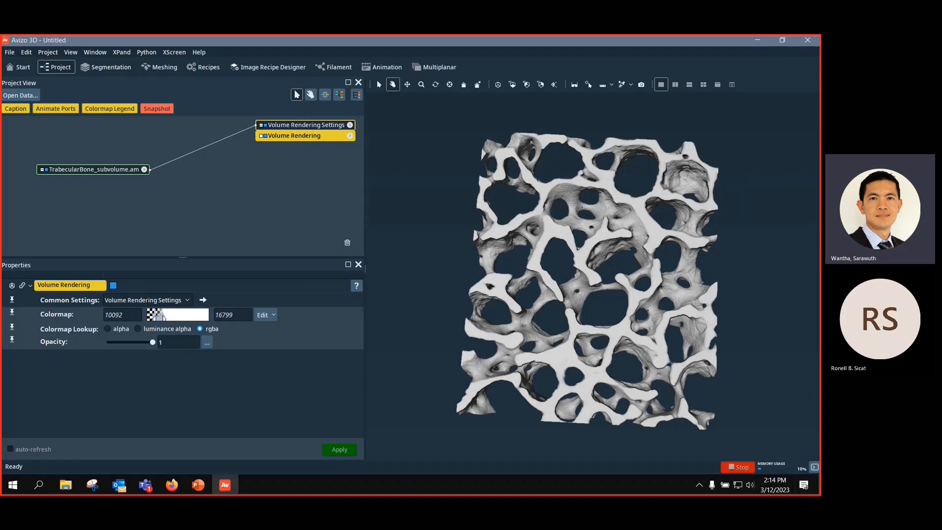
drag(727, 103, 517, 271)
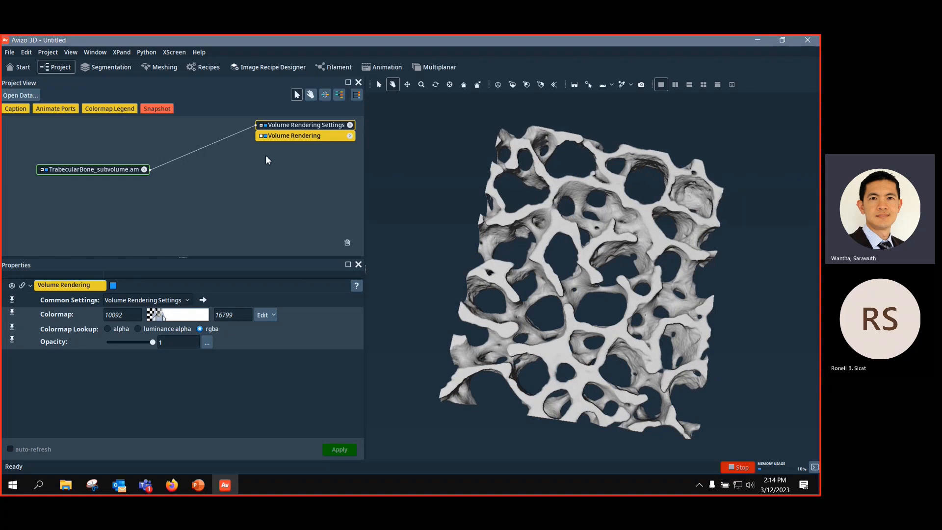
Step: Replace the volume rendering with an Ortho Slice on TrabecularBone_subvolume.am, tidy their placement in the network and display the slice
click(301, 127)
key(Delete)
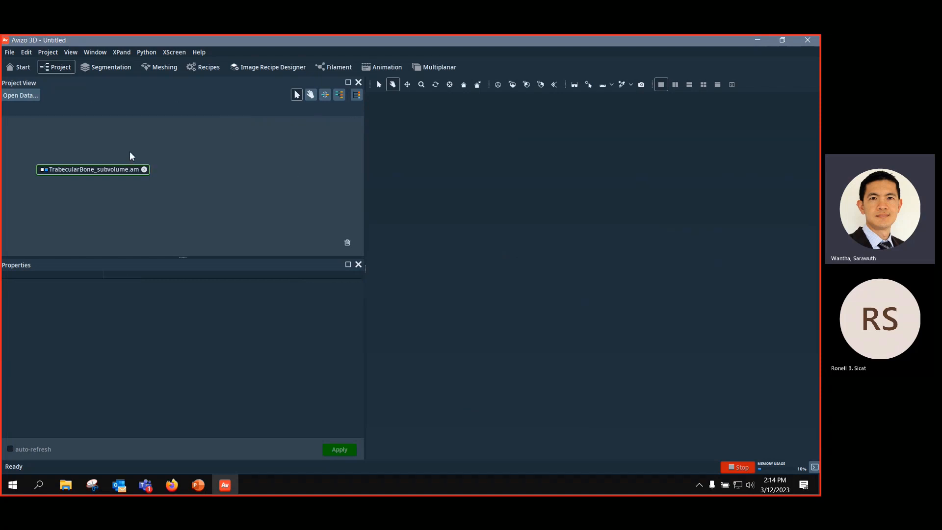
click(107, 171)
click(96, 158)
click(103, 172)
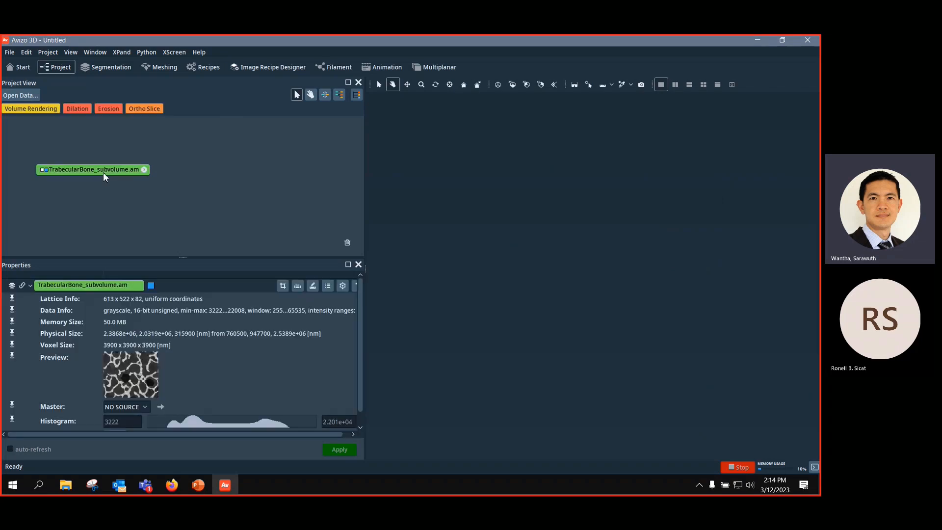
click(145, 108)
drag(123, 179, 102, 170)
drag(337, 172, 321, 164)
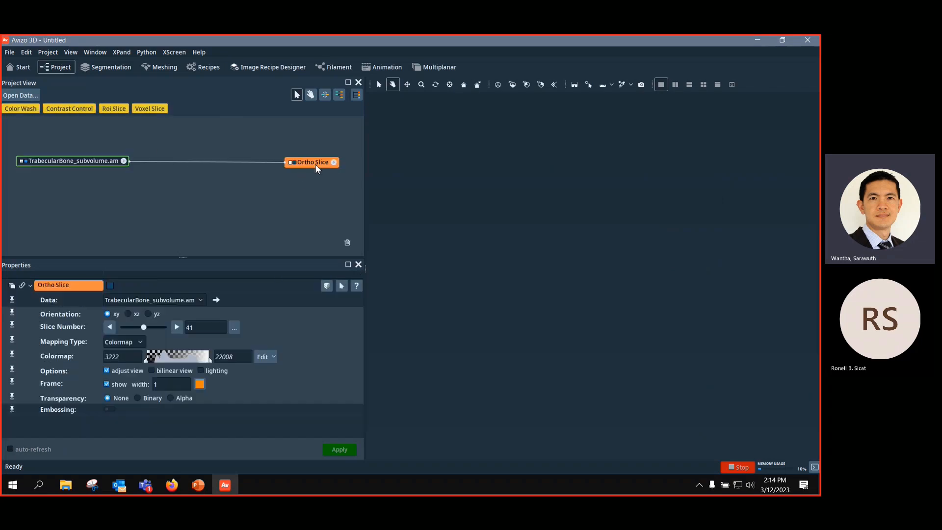
click(296, 162)
click(293, 162)
Step: Attach an Interactive Thresholding to TrabecularBone_subvolume.am, place it below the Ortho Slice and turn on its preview
click(72, 160)
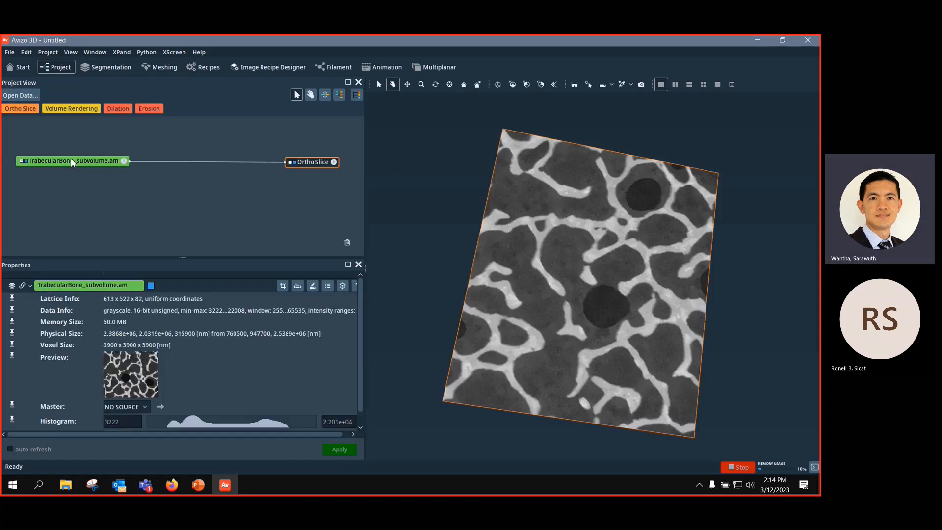
right_click(72, 161)
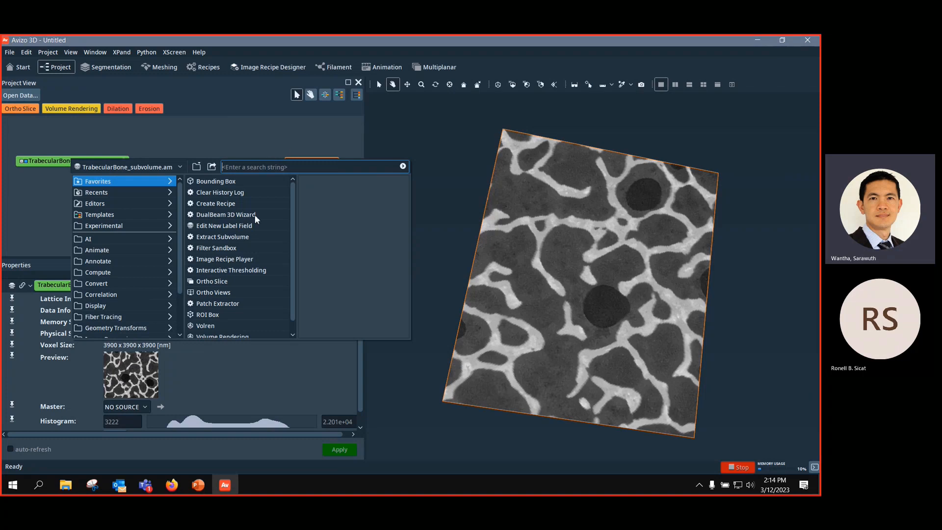
text(inter)
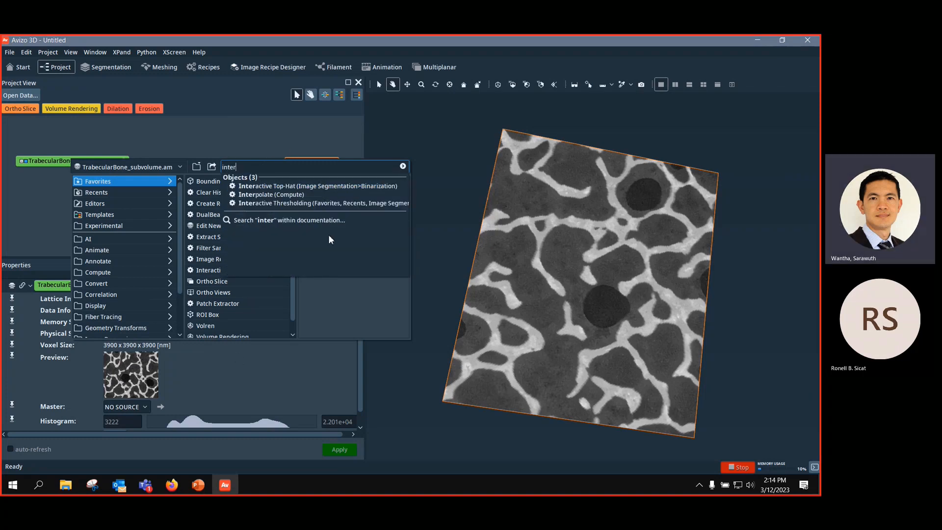
click(319, 203)
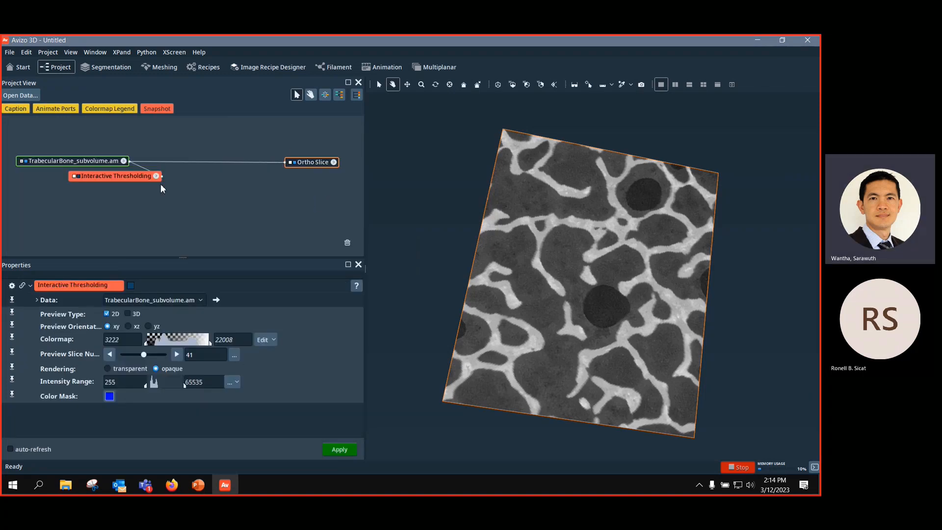
drag(121, 176, 228, 177)
click(228, 178)
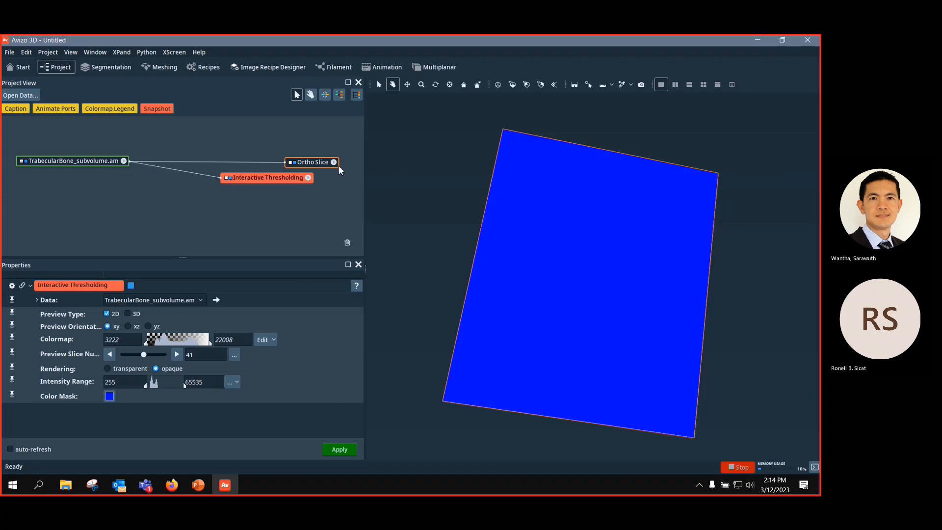
Step: Threshold the bone with an intensity range of 12400 to 65535, and delete the Ortho Slice
drag(145, 386, 152, 385)
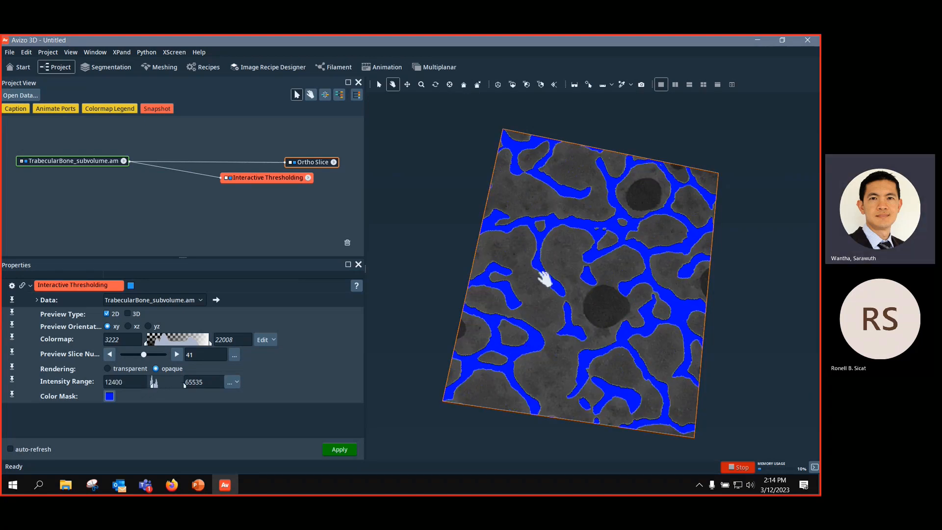
click(340, 452)
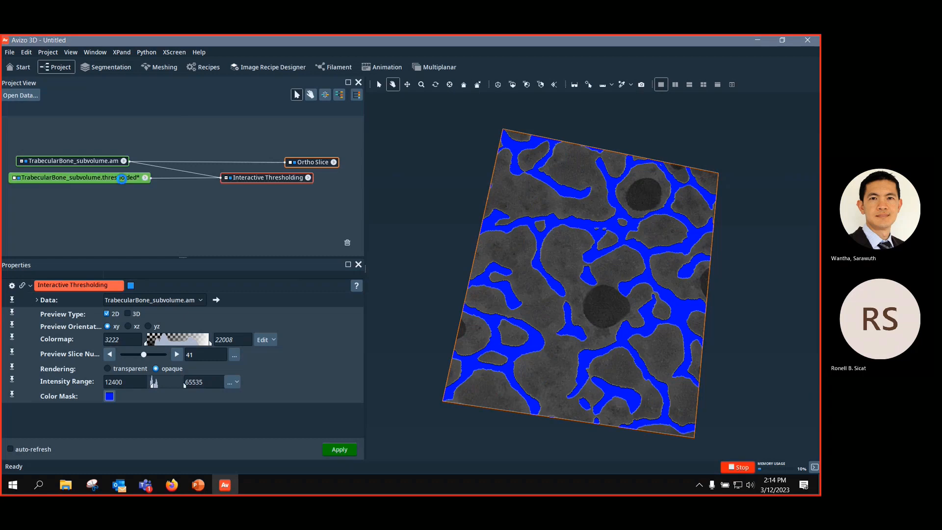
drag(123, 181, 116, 192)
click(328, 163)
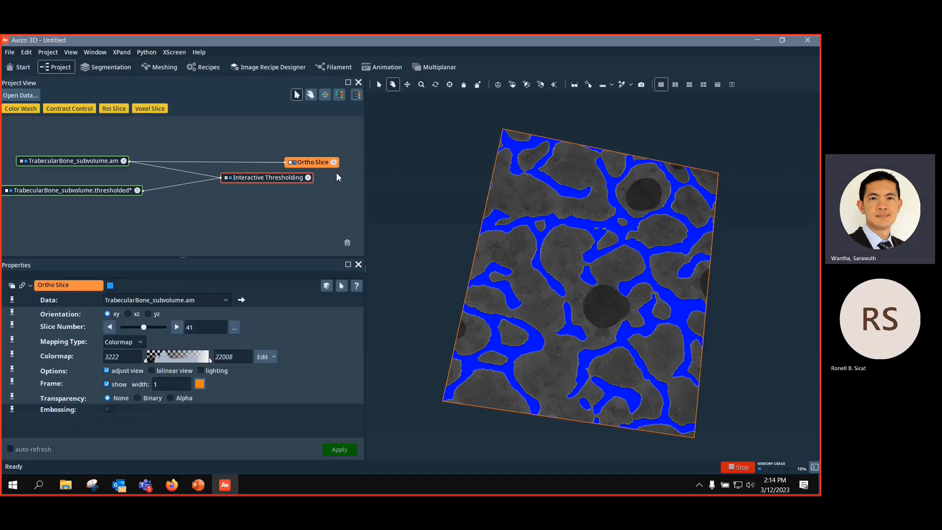
key(Delete)
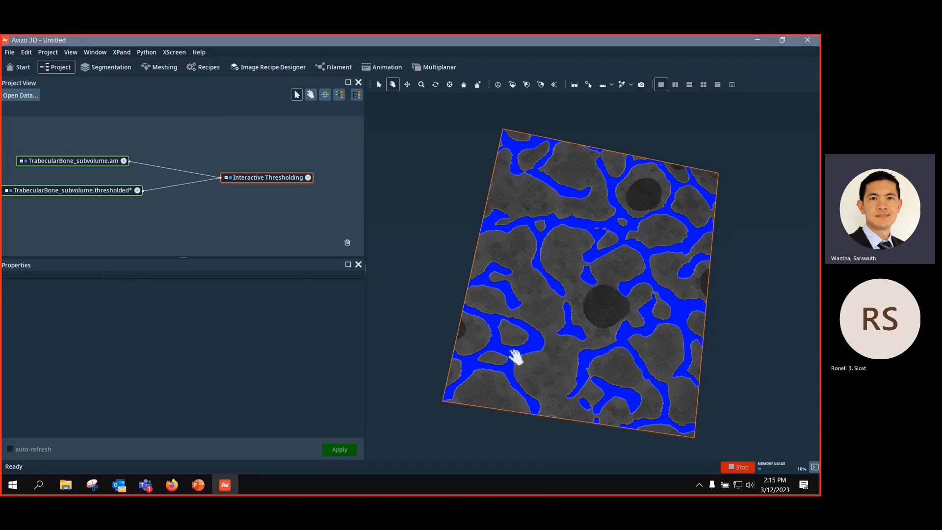
Step: Attach an Erosion to TrabecularBone_subvolume.thresholded and apply it with type Cube and a size of 1 px
click(96, 192)
right_click(96, 192)
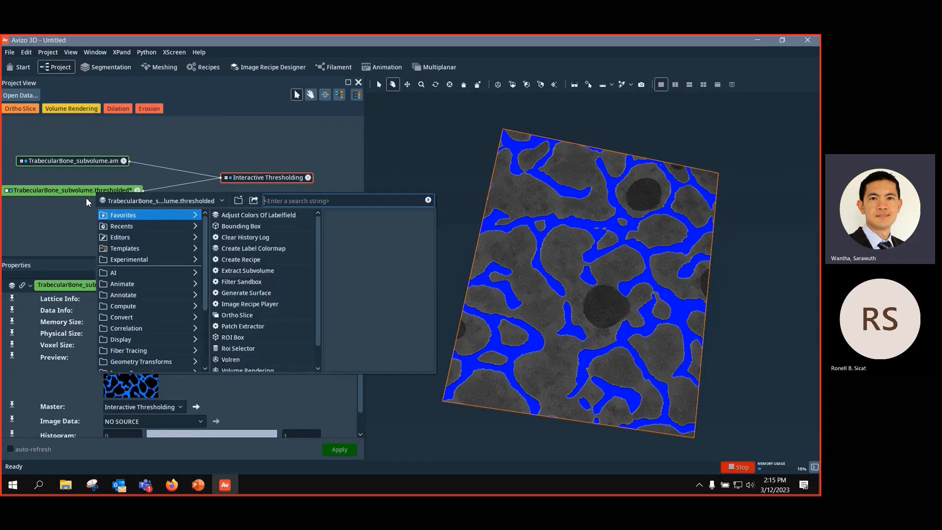
click(149, 108)
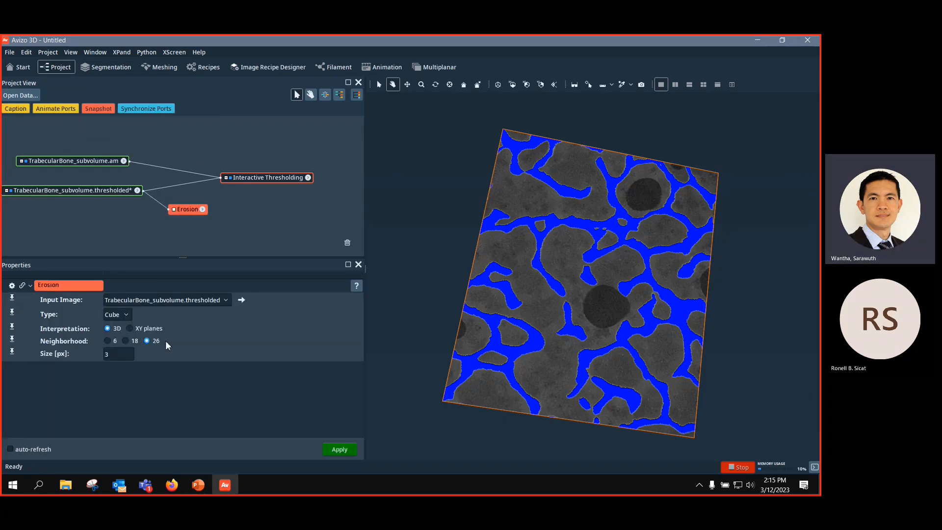
click(120, 317)
click(119, 329)
text(1)
click(340, 449)
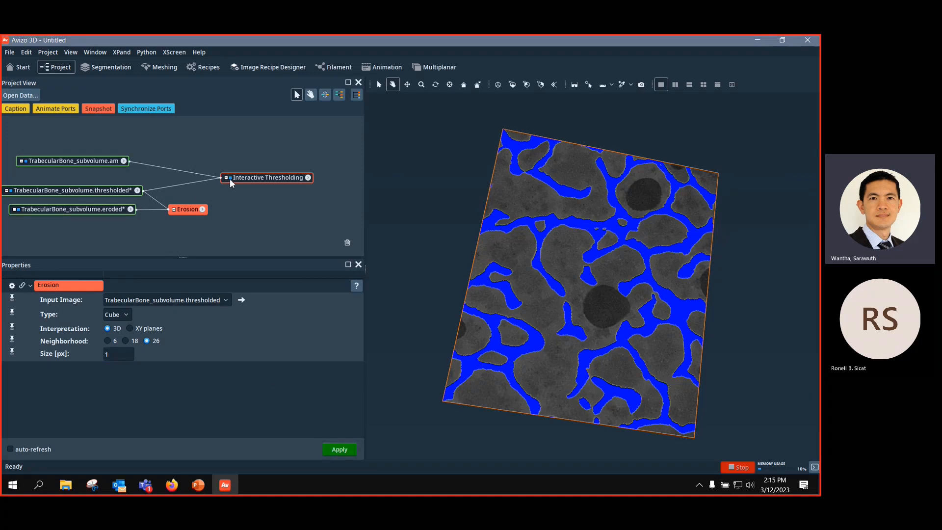
drag(114, 212, 113, 217)
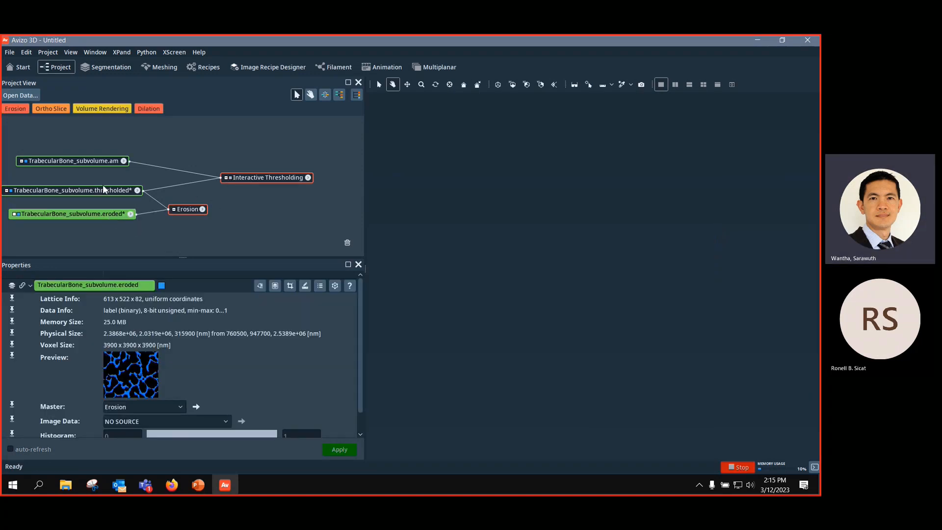
Step: Attach an Ortho Slice to TrabecularBone_subvolume.eroded and compare it with the thresholded data by reconnecting the slice between them
click(55, 108)
click(310, 214)
drag(311, 214, 110, 190)
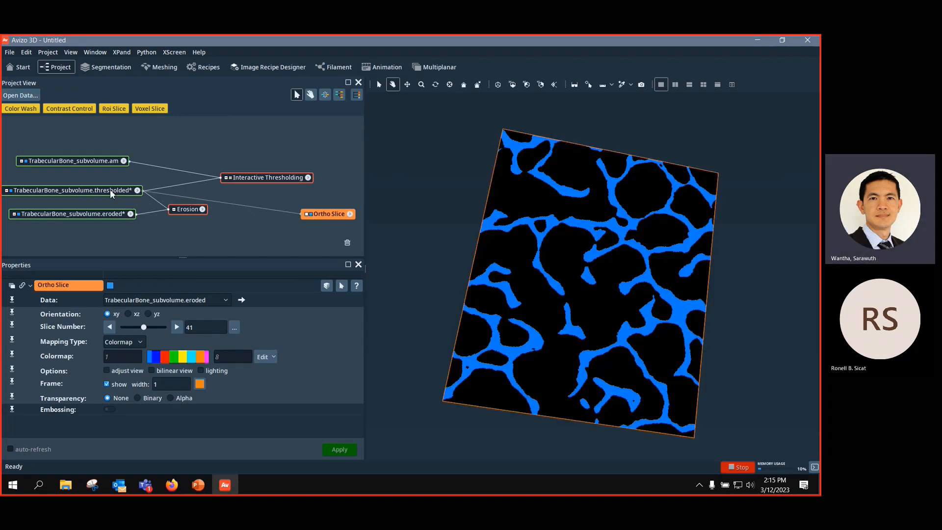
drag(237, 205, 118, 219)
Step: Reapply the Erosion with a size of 3 px and compare the thresholded and eroded data in the Ortho Slice
click(188, 209)
double_click(123, 357)
text(3)
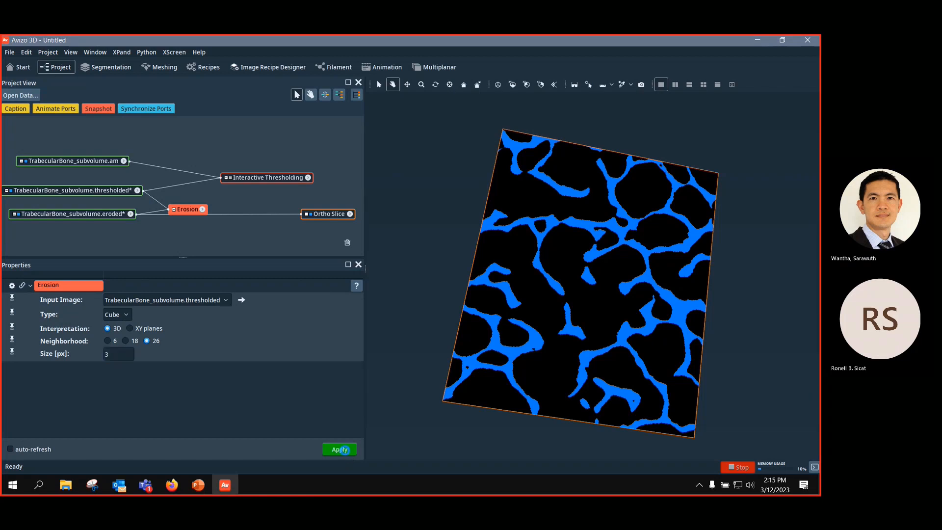
click(343, 450)
drag(225, 213, 127, 192)
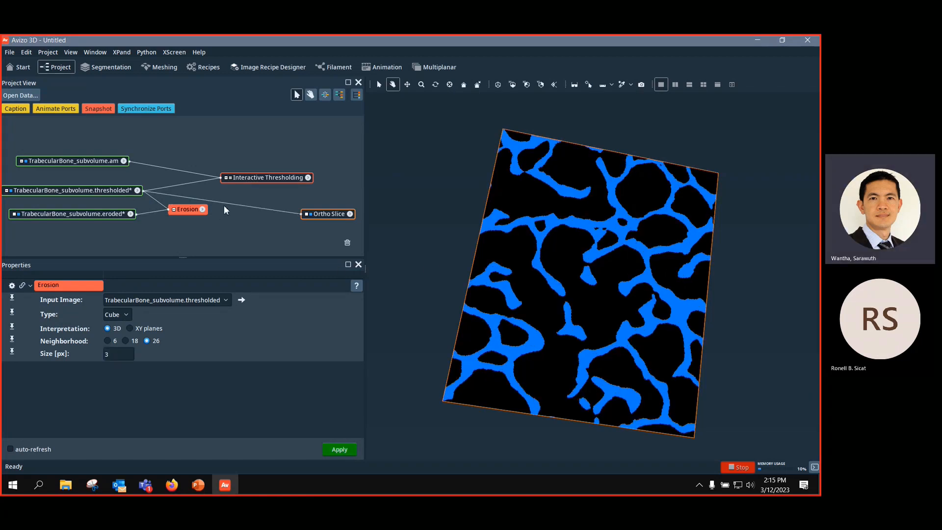
drag(226, 201, 105, 214)
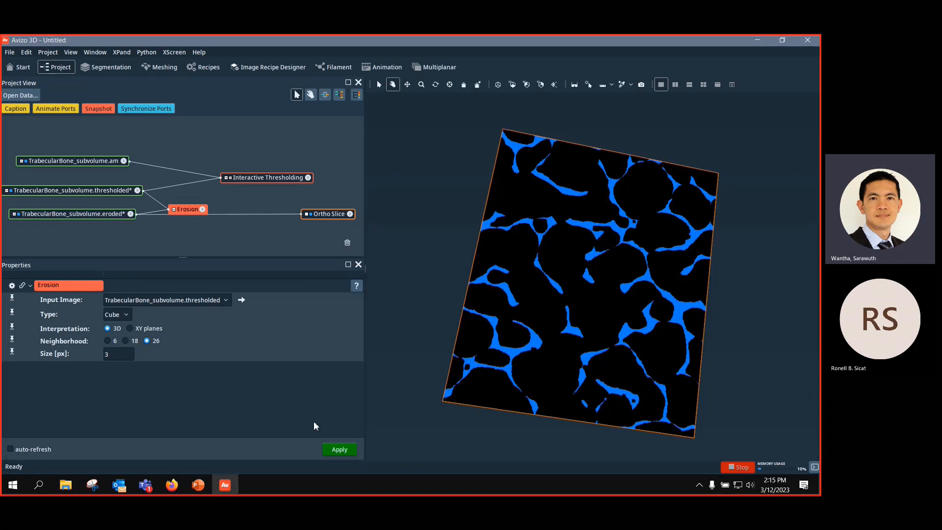
Step: Apply a 3 px Cube Dilation to TrabecularBone_subvolume.eroded and show the dilated result in the Ortho Slice
mouse_move(198, 485)
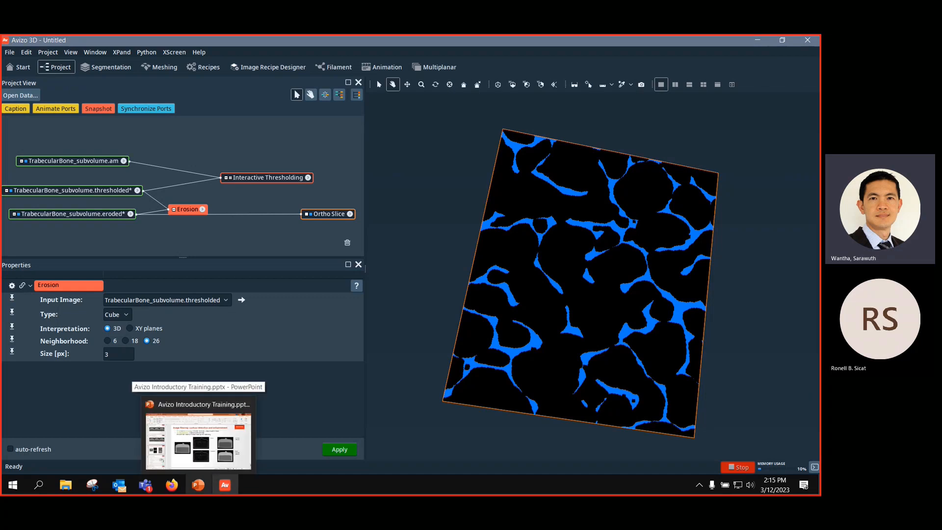
click(74, 214)
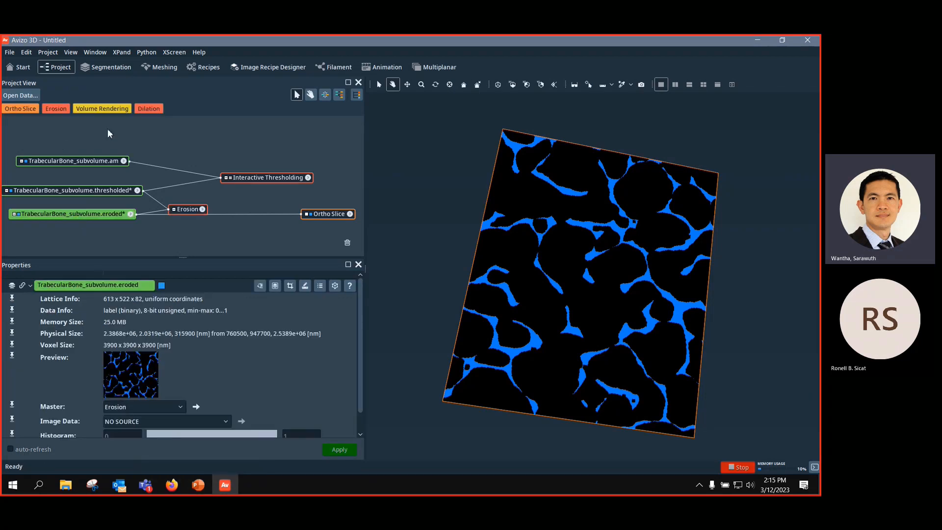
click(152, 111)
drag(78, 123, 180, 238)
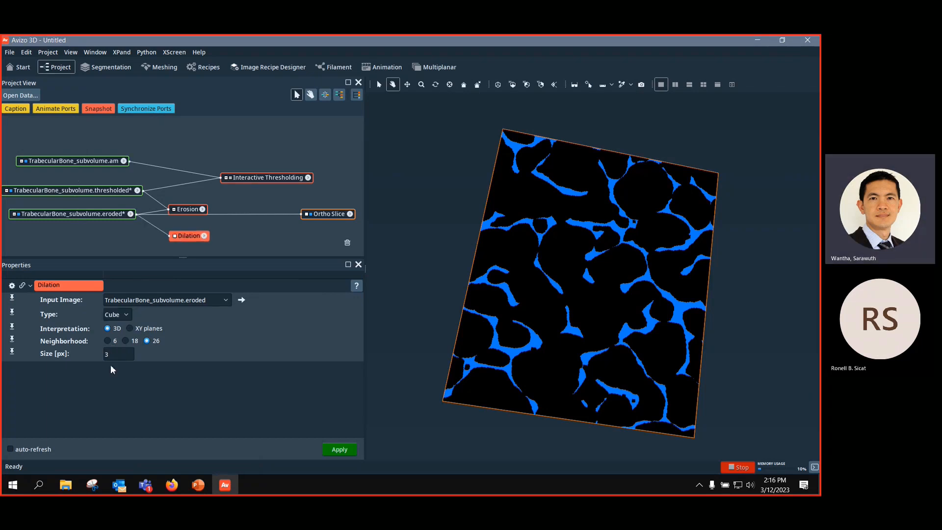
click(338, 449)
drag(232, 215, 129, 236)
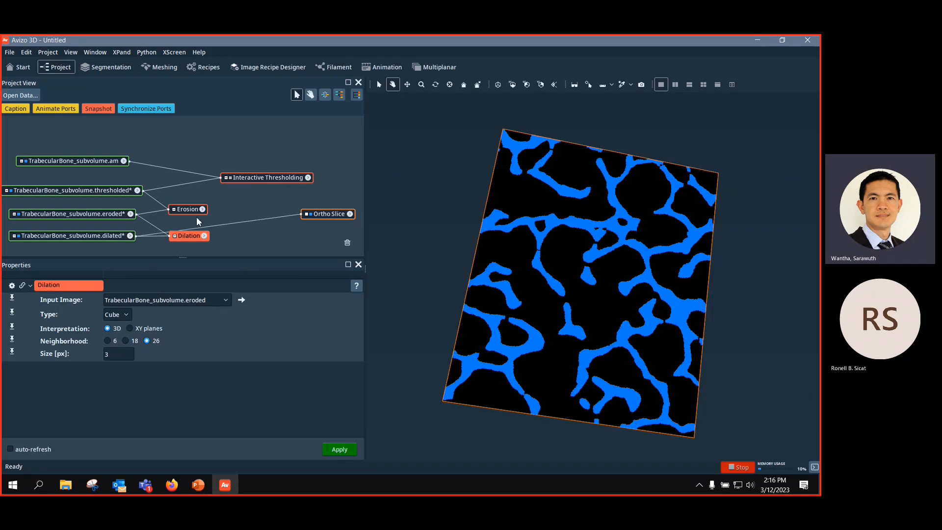
Step: Replace the Ortho Slice with a Volume Rendering of the thresholded data, and reconnect it to the eroded and dilated results for comparison
click(104, 190)
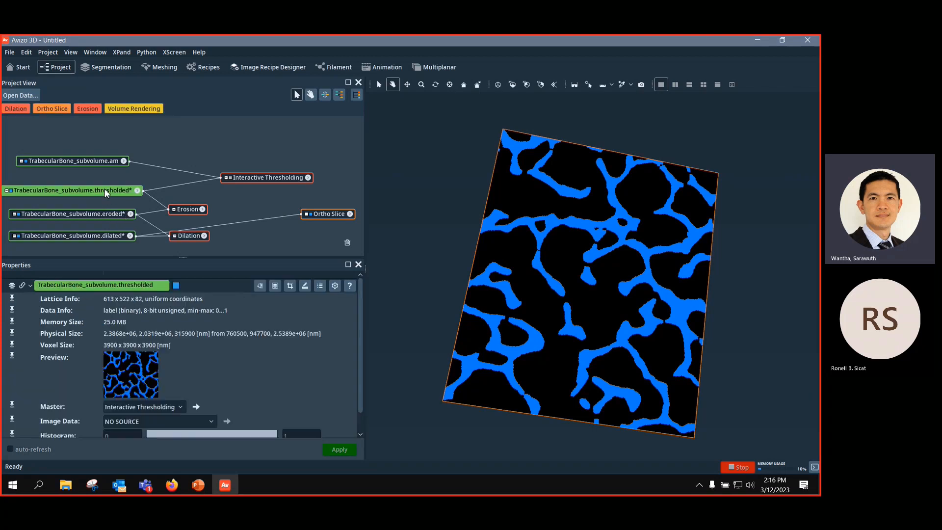
click(151, 109)
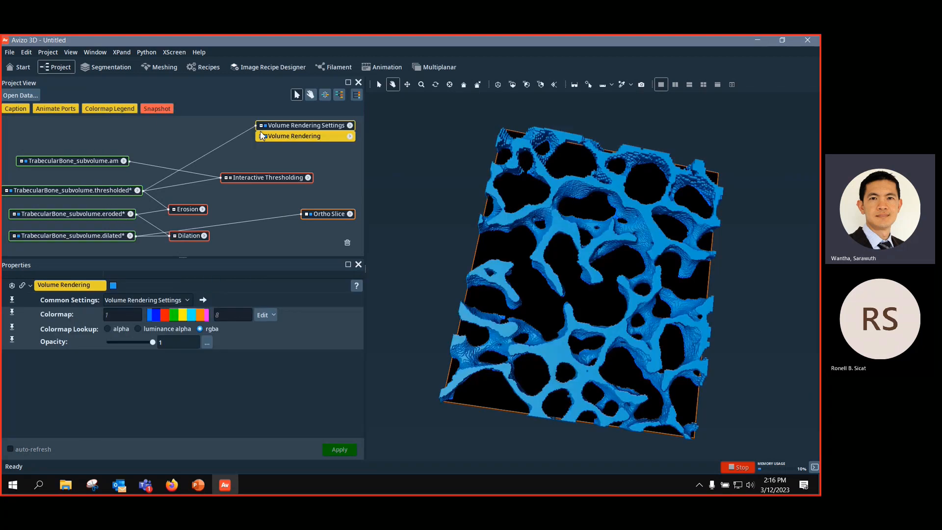
click(310, 214)
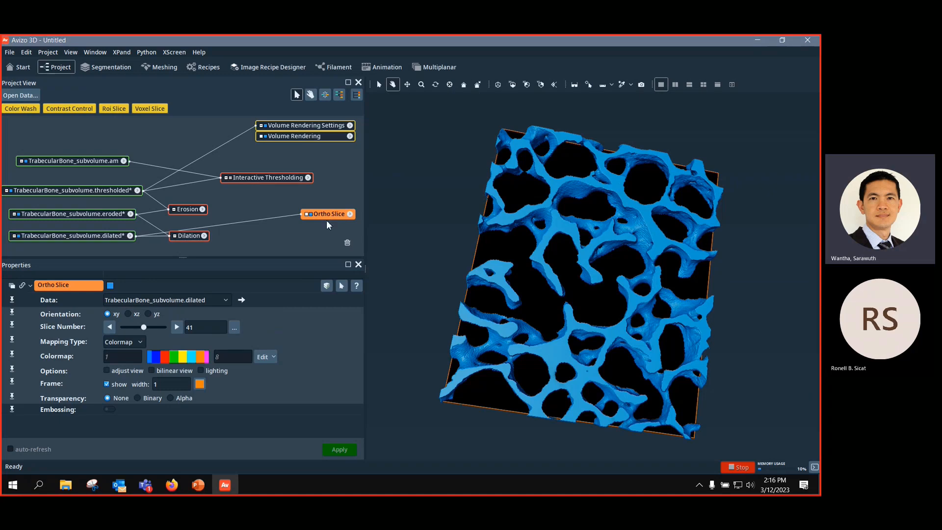
key(Delete)
drag(223, 156, 124, 214)
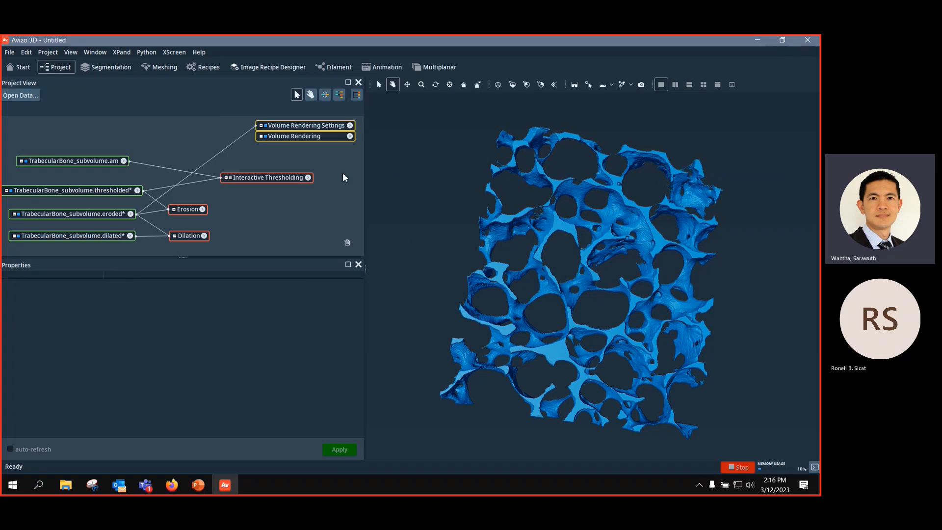
drag(211, 156, 112, 240)
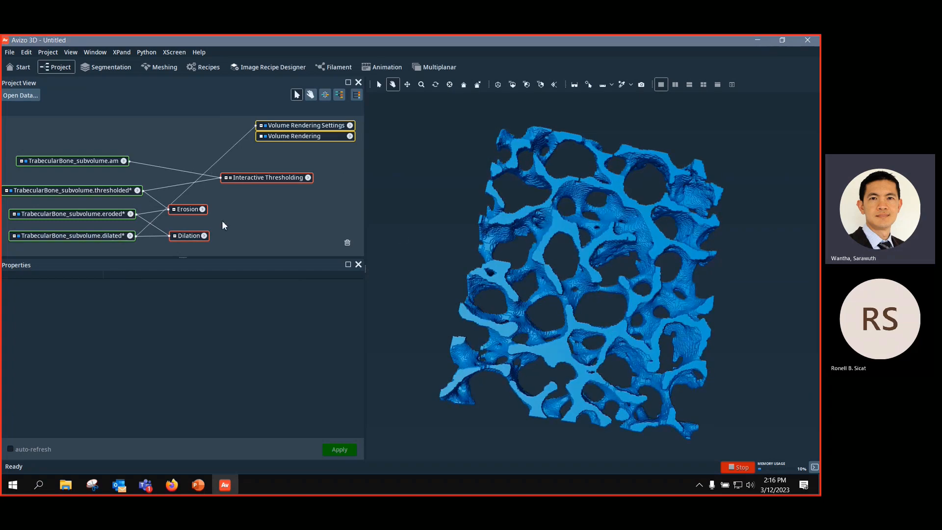
Step: Reapply the Erosion with type Ball at a size of 2 px and again at 3 px, viewing the eroded volume
click(186, 209)
click(120, 314)
click(111, 361)
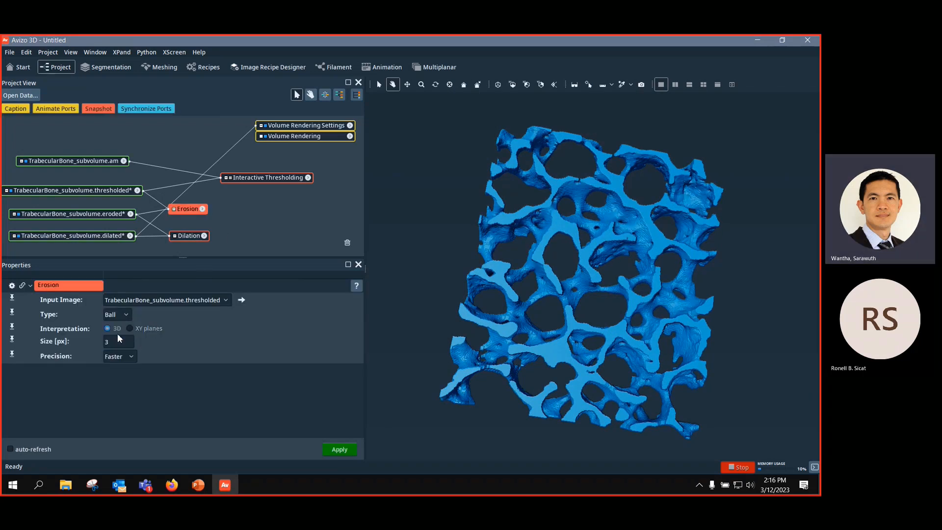
double_click(116, 342)
text(2)
click(339, 450)
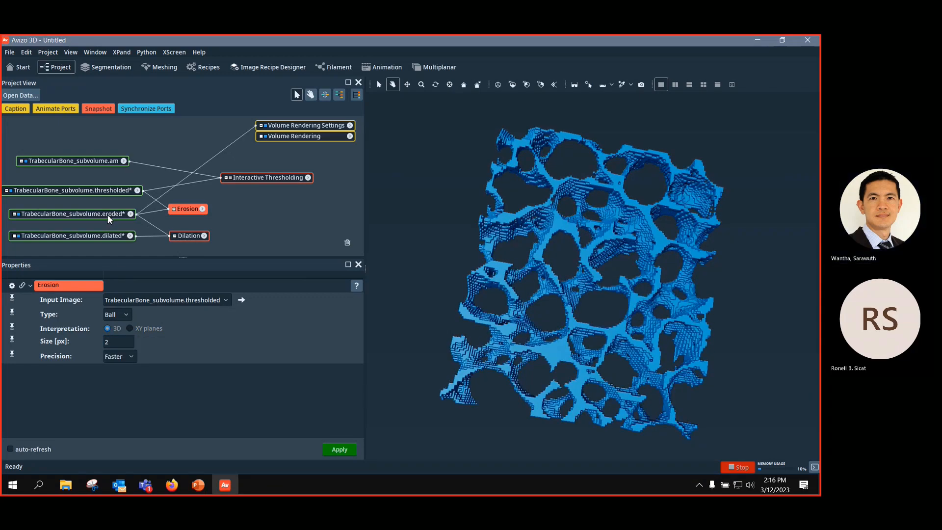
double_click(102, 345)
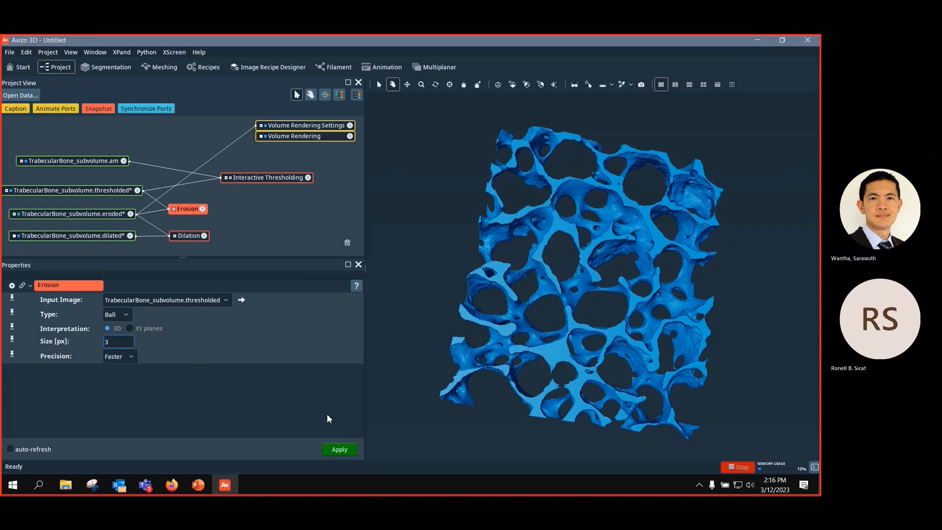
click(349, 449)
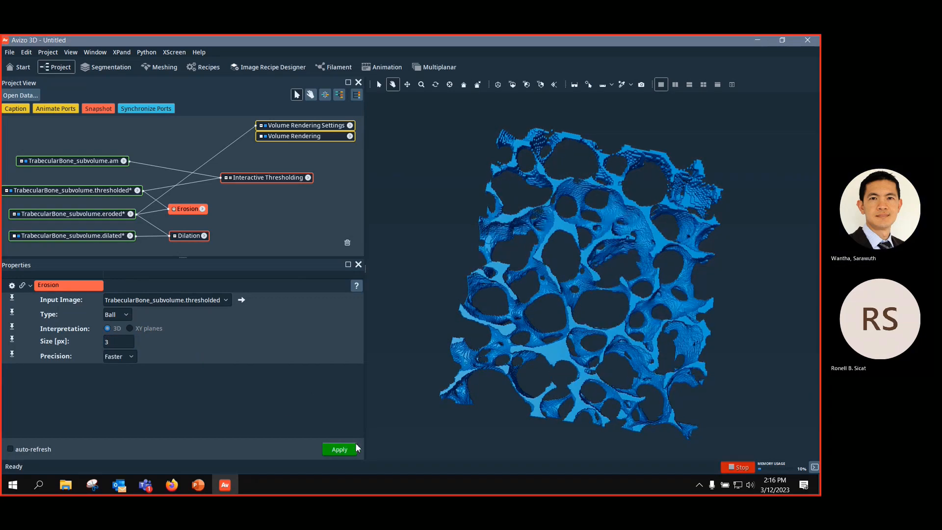
Step: Reposition the Volume Rendering modules in the project graph and reapply the Ball Erosion at a size of 3 px
drag(319, 125, 316, 150)
click(185, 210)
click(121, 343)
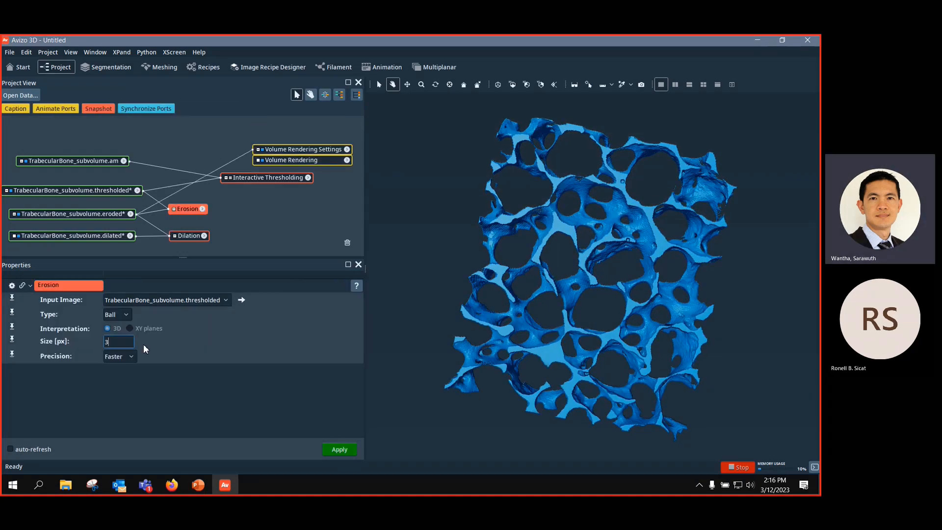
click(335, 447)
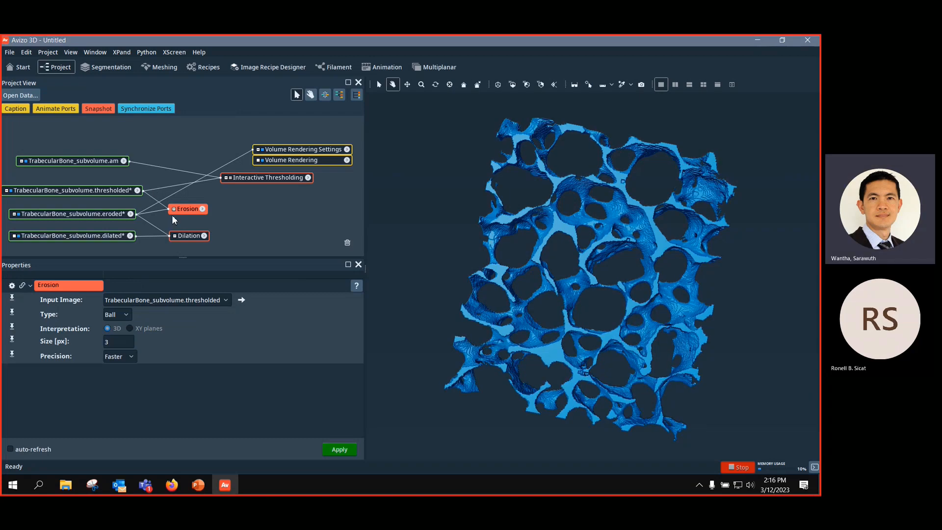
Step: Reconnect the Volume Rendering to the thresholded data and back to the eroded data to compare the two
drag(162, 200, 142, 190)
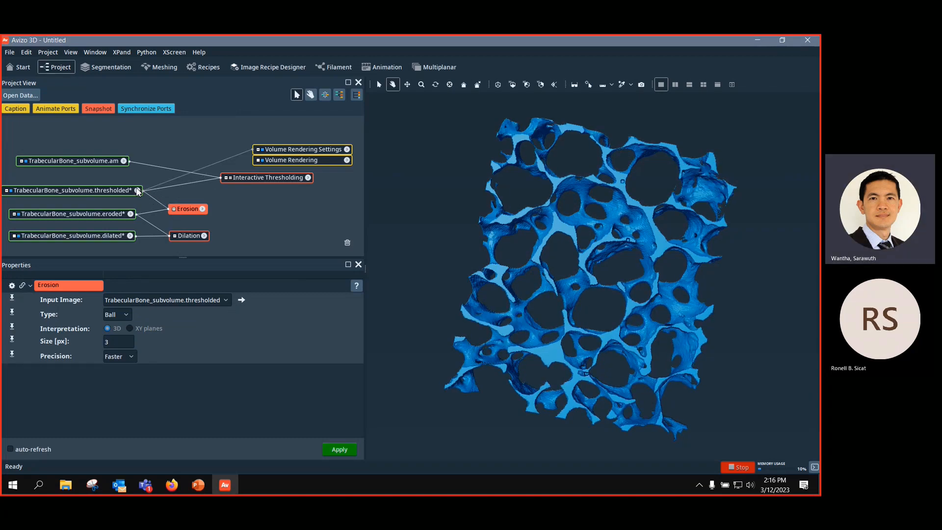
click(181, 181)
drag(166, 185, 120, 213)
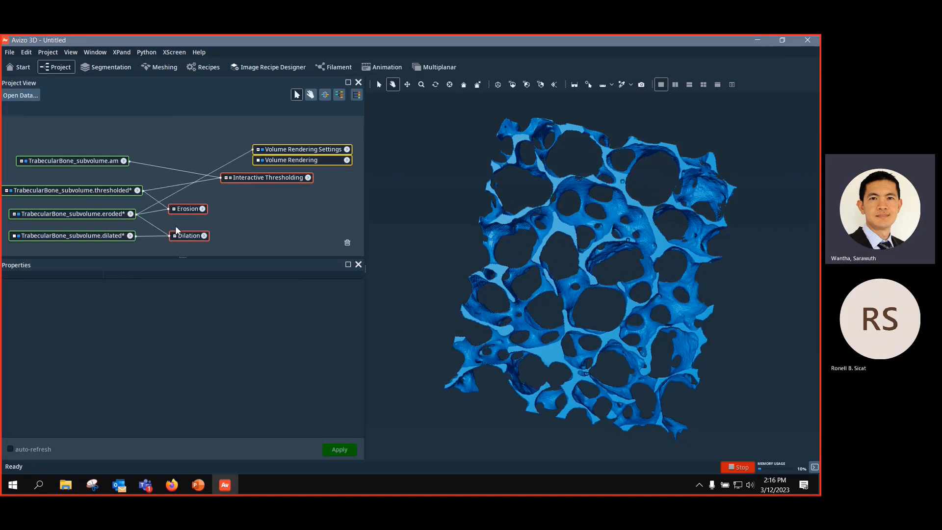
Step: Reapply the Ball Erosion at a size of 5 px and again at 7 px, viewing the eroded volume
click(186, 208)
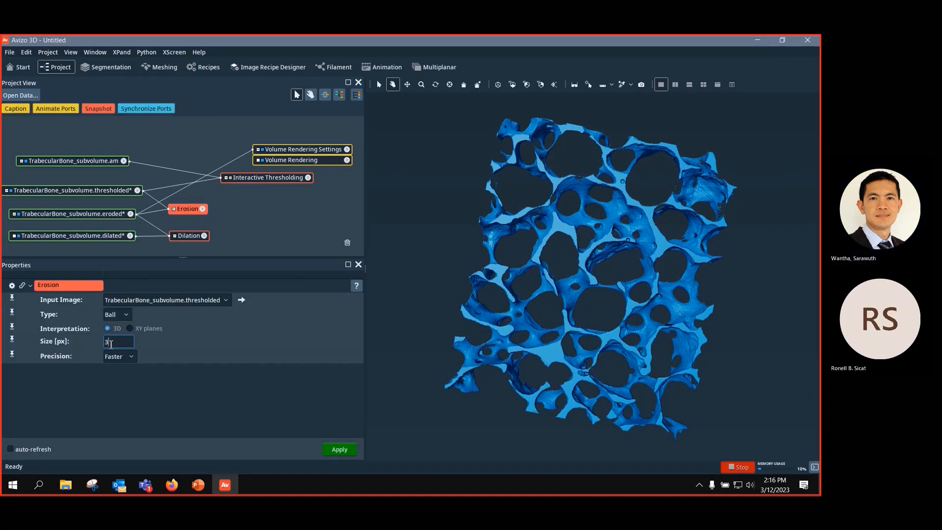
text(5)
click(333, 454)
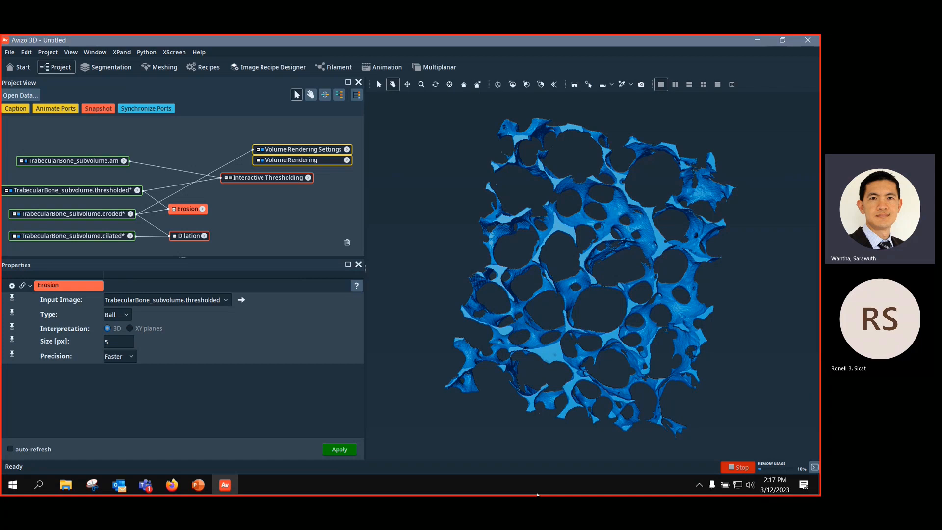
double_click(127, 345)
text(7)
click(339, 450)
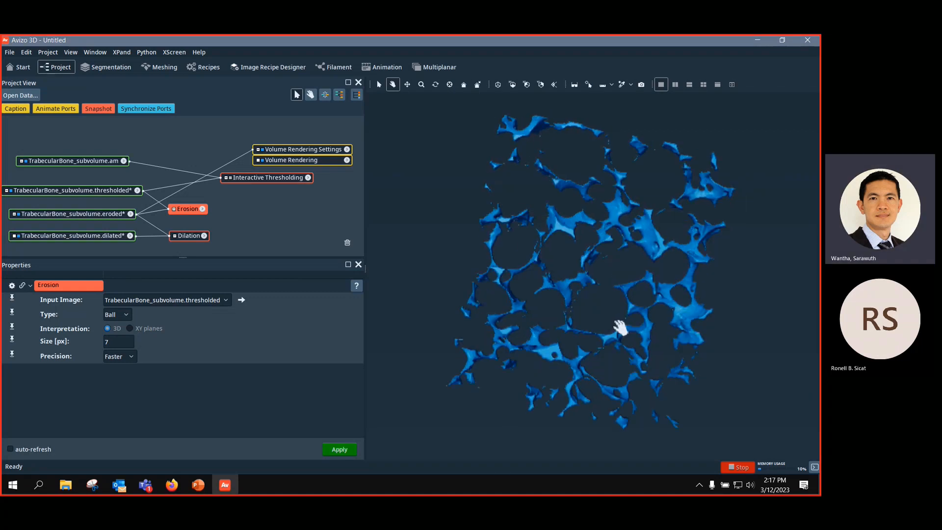
drag(621, 329, 626, 308)
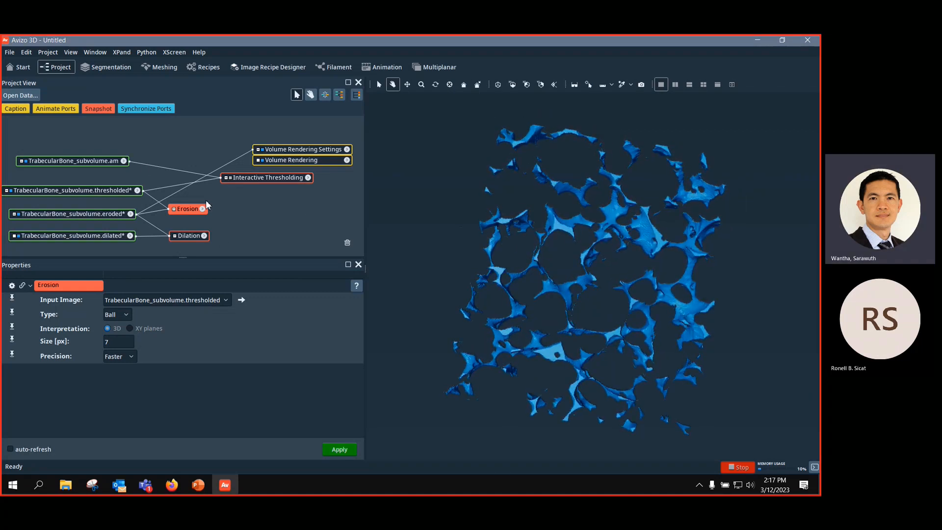
Step: Show the dilated data in the Volume Rendering and reapply the Dilation with type Ball and a size of 7 px
click(187, 236)
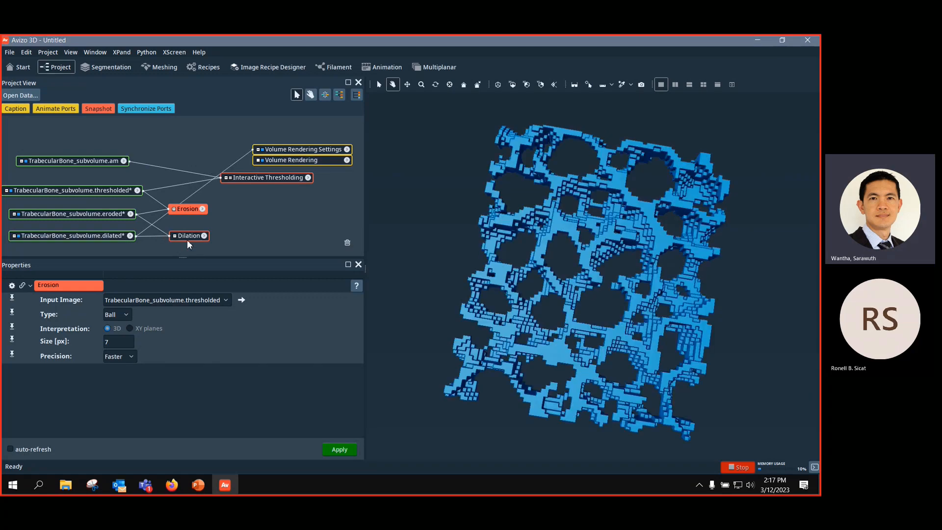
click(121, 316)
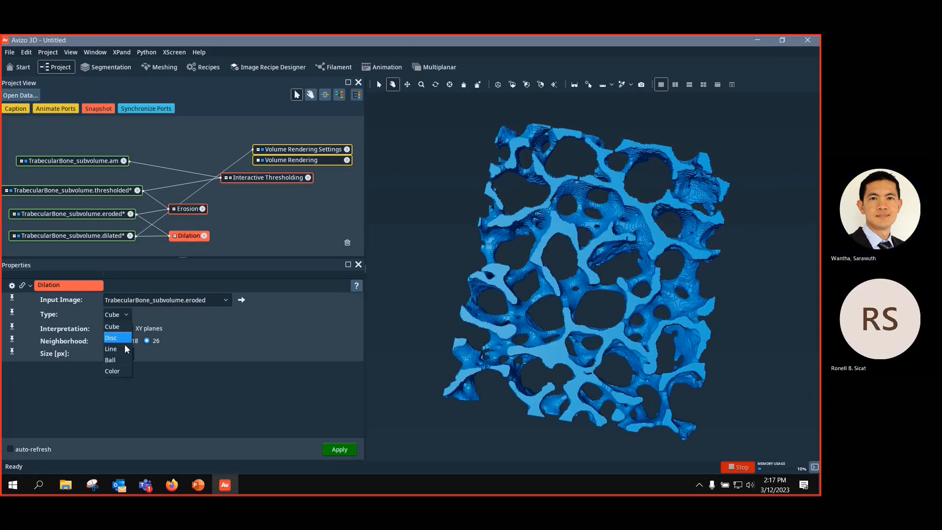
click(117, 361)
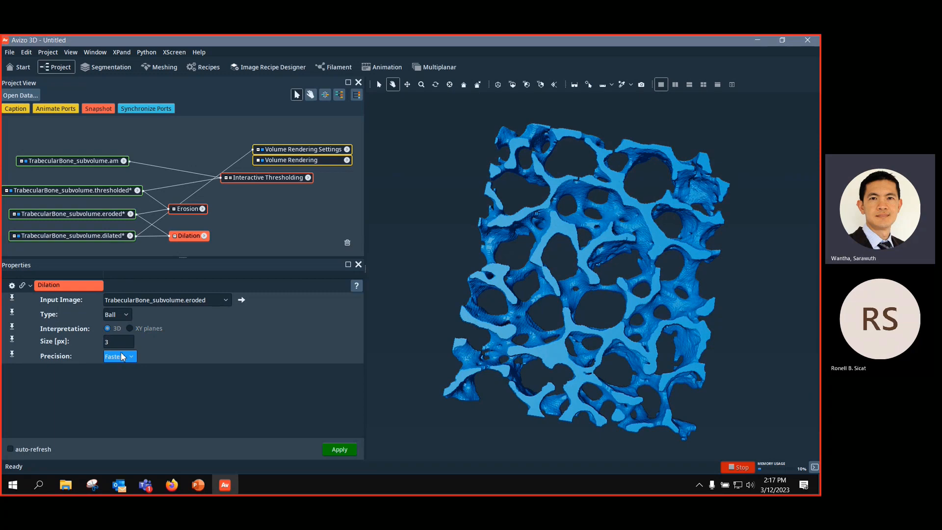
drag(118, 344, 94, 346)
click(339, 450)
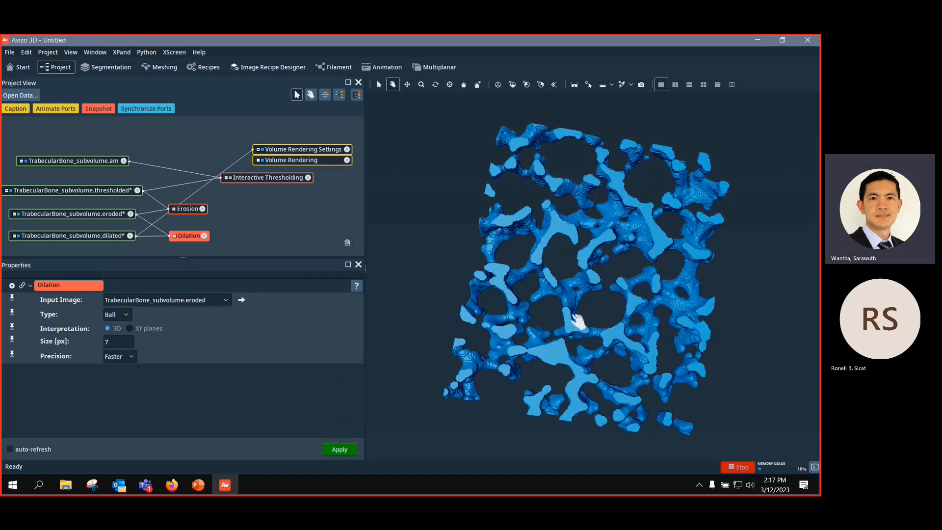
Step: Switch the Volume Rendering between the thresholded, eroded and dilated data, and inspect the dilated volume from another angle
drag(256, 161, 116, 186)
drag(181, 174, 150, 216)
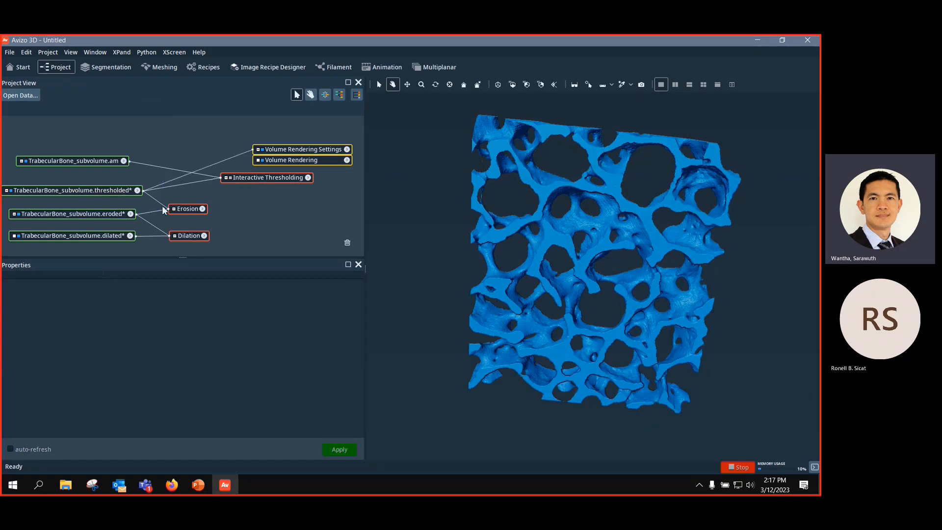
drag(175, 178, 121, 234)
drag(568, 242, 526, 322)
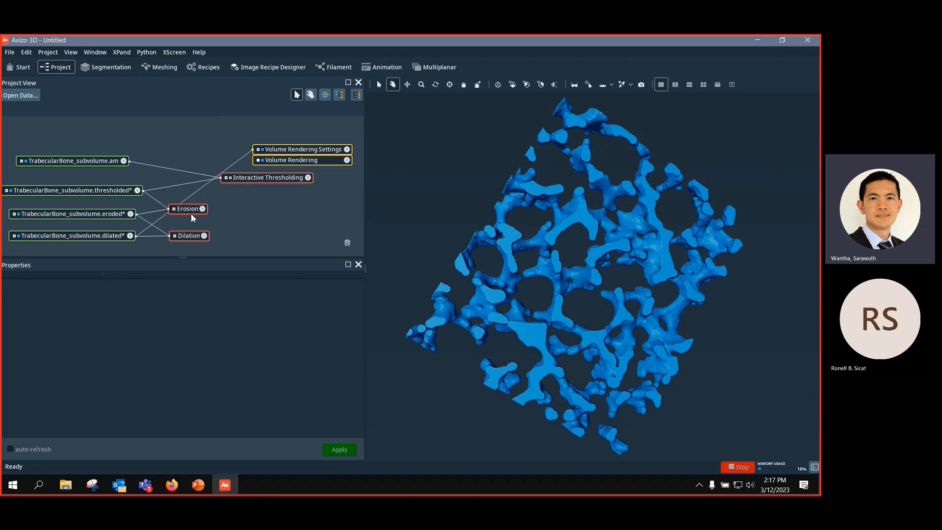
Step: Move the Erosion and Dilation modules farther from the data objects in the project graph and show the Dilation settings
mouse_move(191, 212)
mouse_down()
mouse_move(204, 209)
mouse_move(204, 236)
mouse_move(208, 213)
mouse_up()
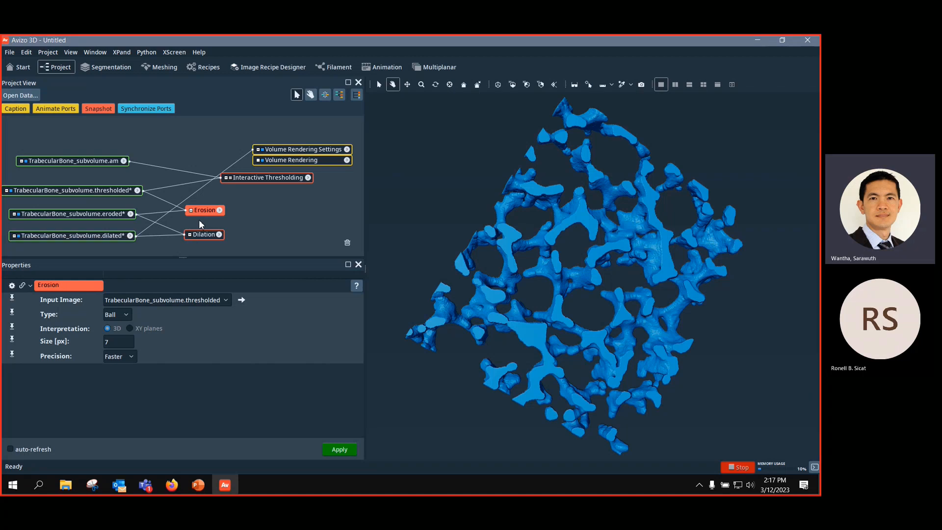
click(204, 236)
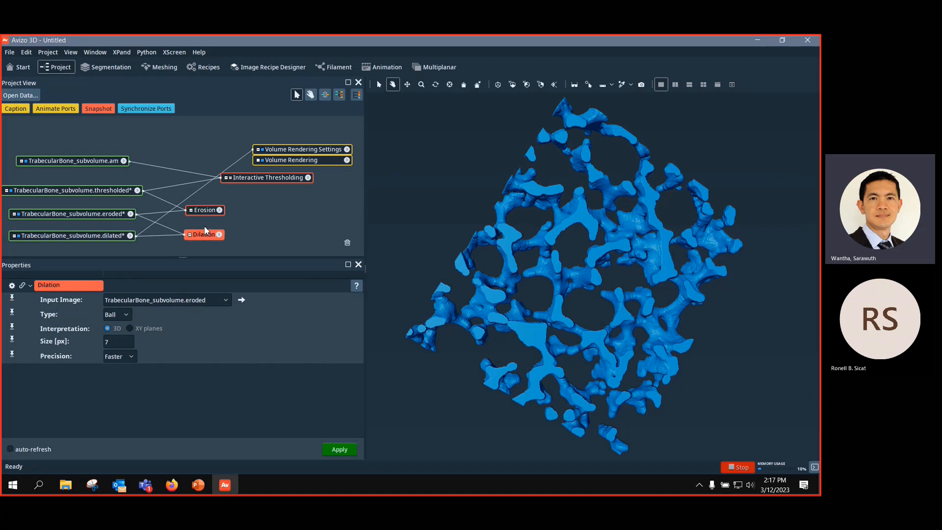
Step: Delete the Erosion and Dilation modules together with the unsaved eroded and dilated data objects
click(208, 211)
key(Delete)
click(212, 236)
key(Delete)
click(70, 211)
key(Delete)
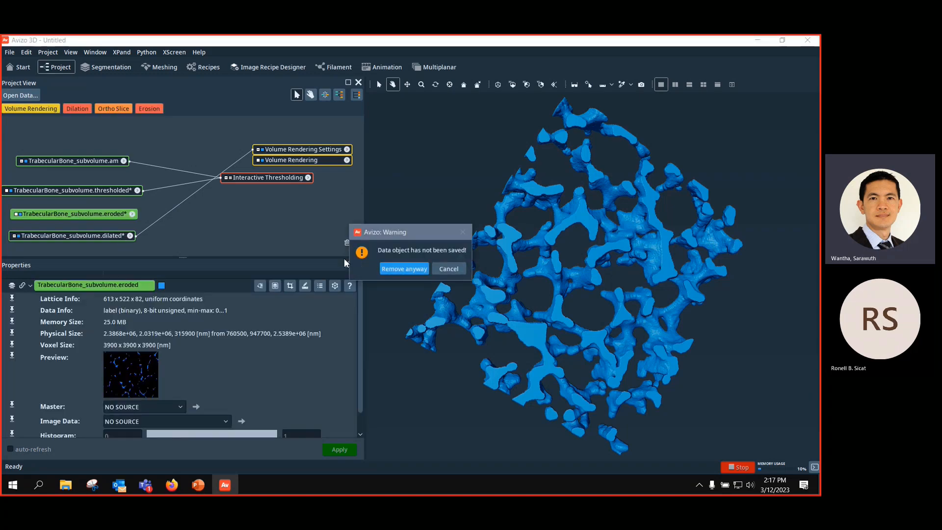
click(417, 269)
click(118, 236)
key(Delete)
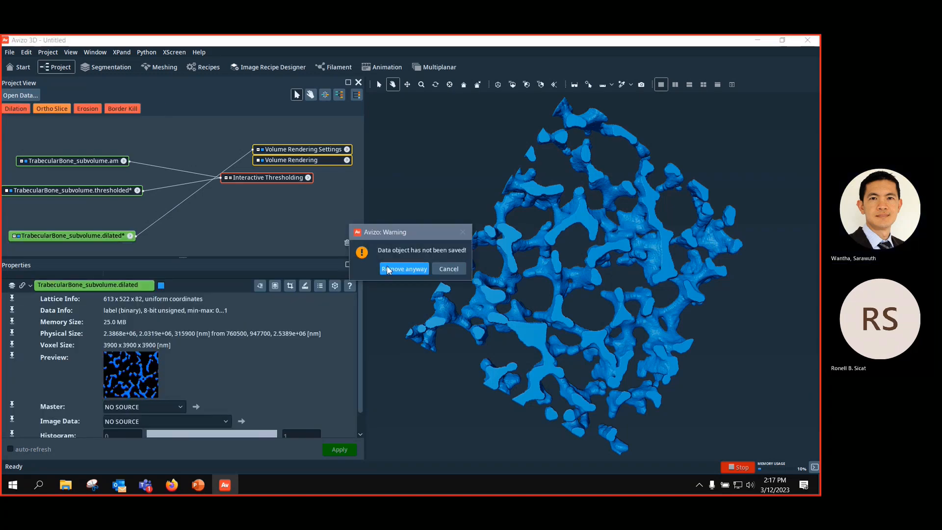
click(393, 269)
Step: Display TrabecularBone_subvolume.thresholded with Volume Rendering and attach an Opening module to the same data
right_click(102, 192)
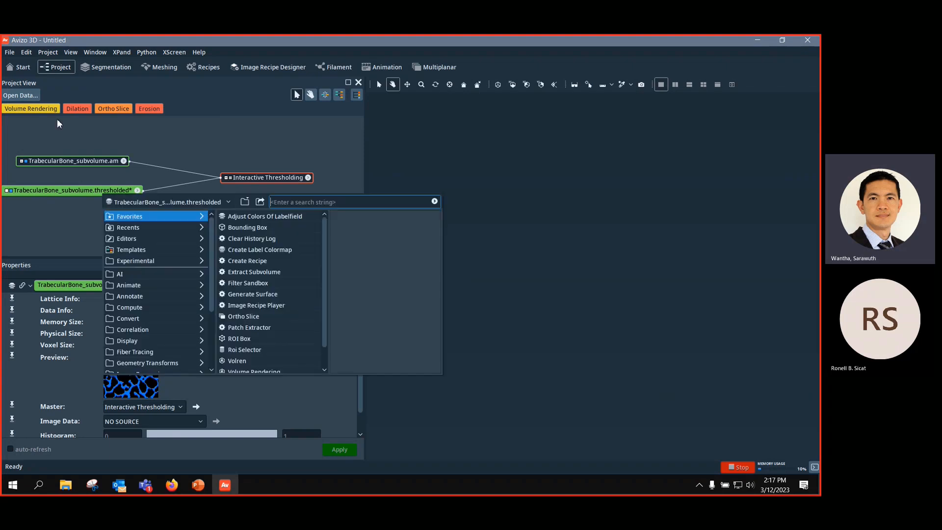
click(44, 111)
right_click(101, 190)
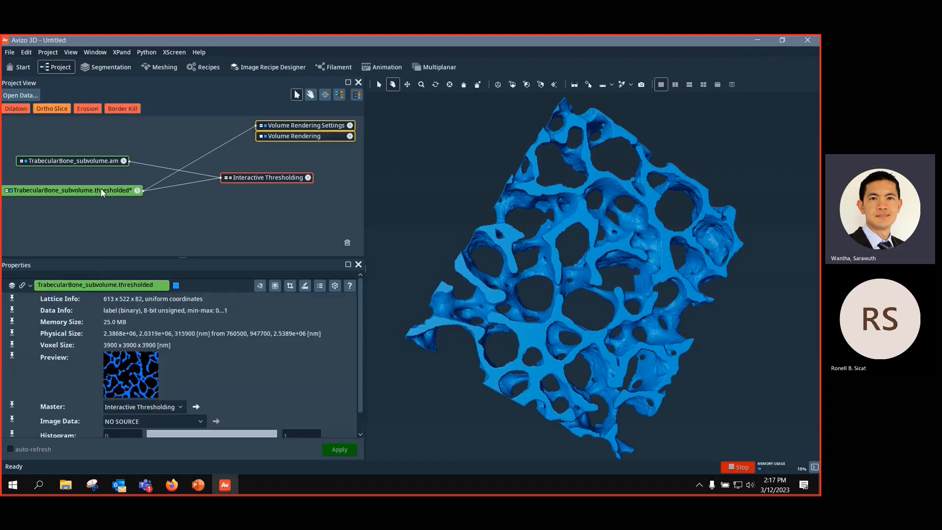
text(open)
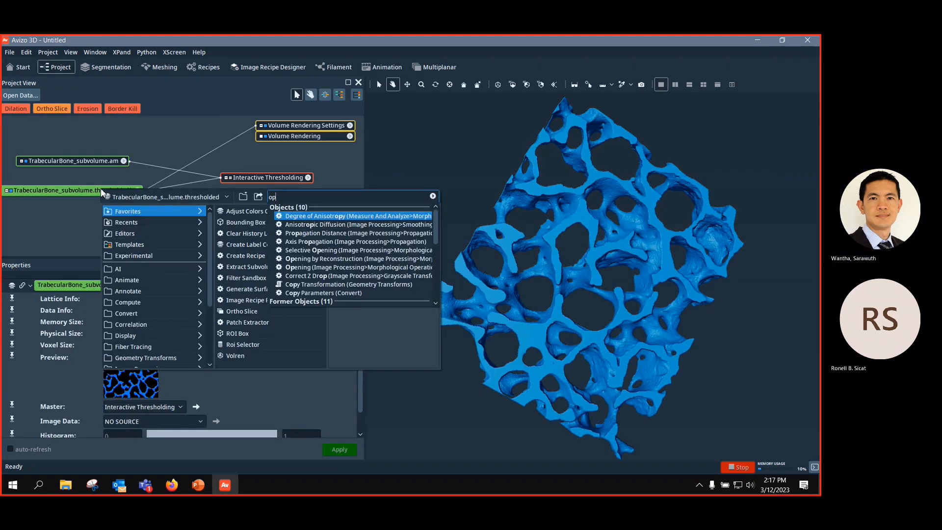
key(Down)
key(Down)
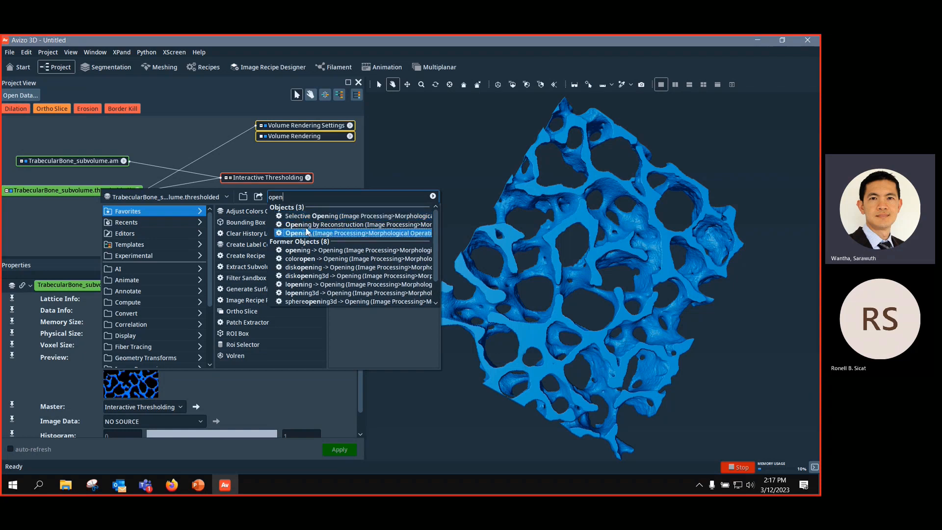
key(Return)
drag(95, 128, 178, 220)
Step: Apply the Opening with type Ball and size 7 px, and connect the volume rendering to its result
click(155, 314)
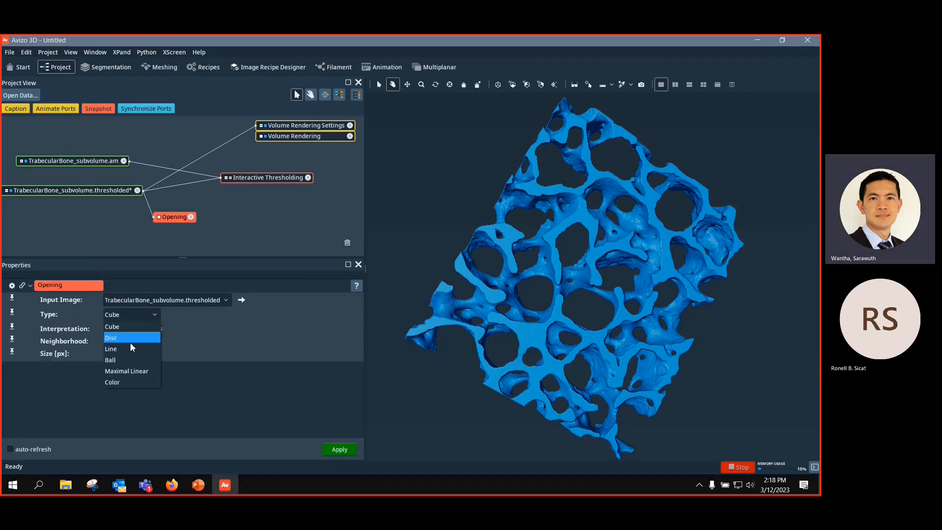
click(133, 361)
double_click(118, 342)
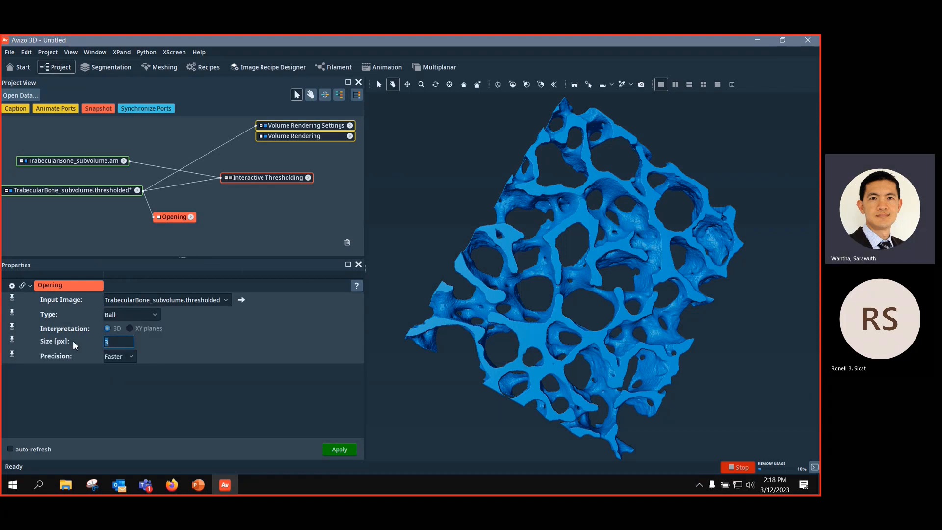
text(7)
click(245, 366)
click(340, 450)
drag(162, 187, 127, 219)
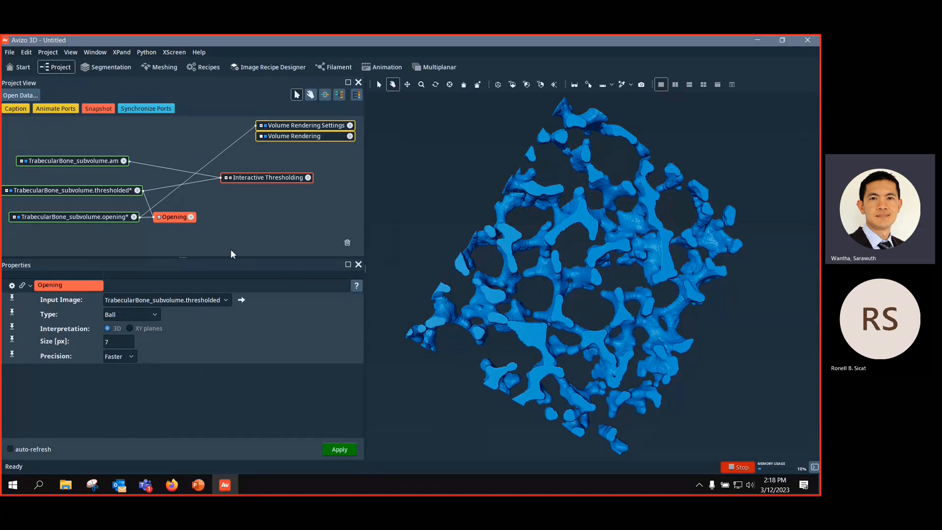
Step: Delete the Opening module and its unsaved opening data object from the project
key(Delete)
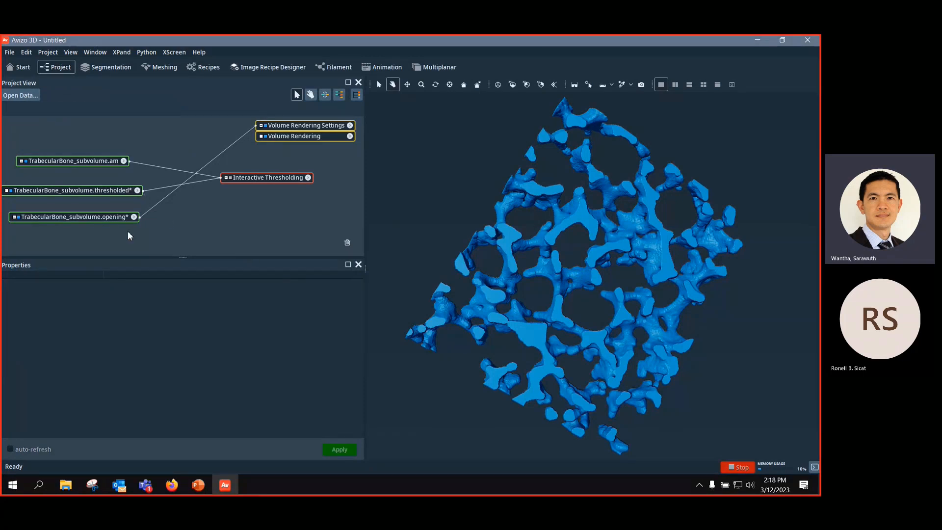
click(129, 217)
key(Delete)
click(386, 269)
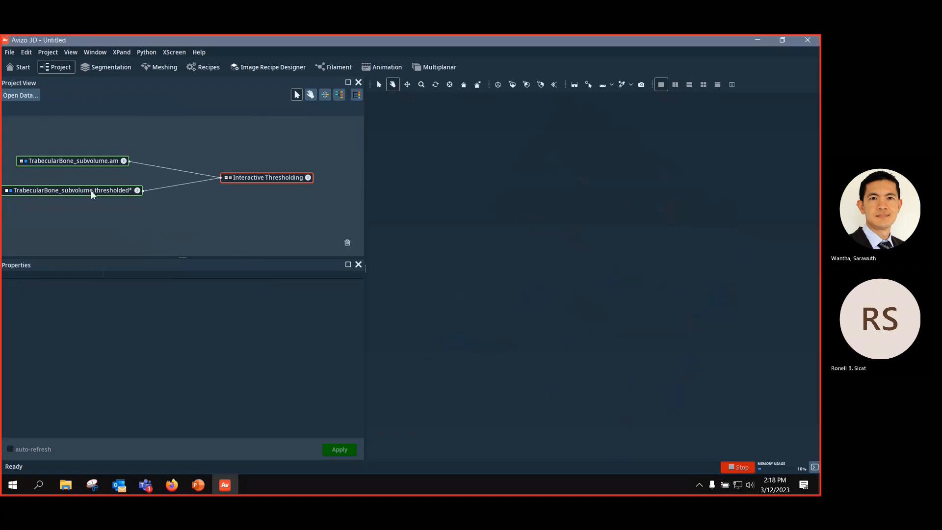
Step: Attach a Closing module to TrabecularBone_subvolume.thresholded and place it below Interactive Thresholding in the project graph
click(94, 190)
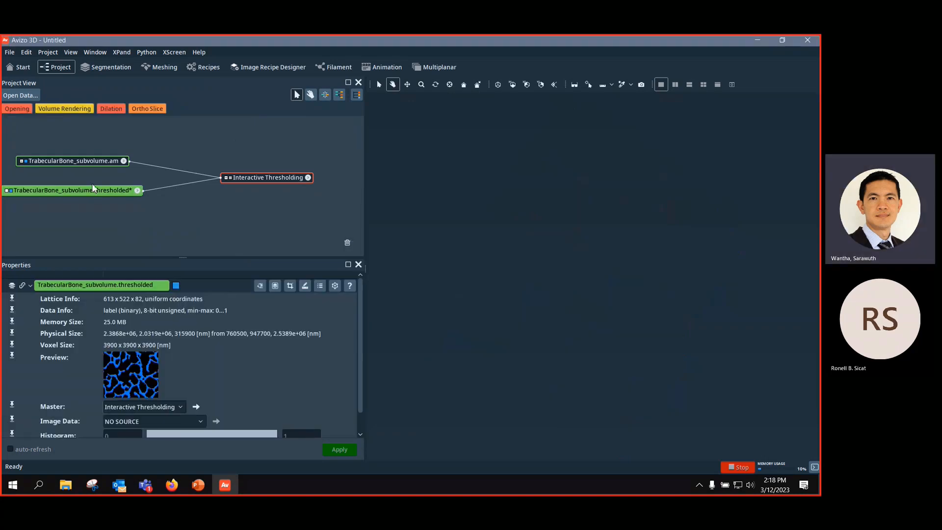
right_click(119, 190)
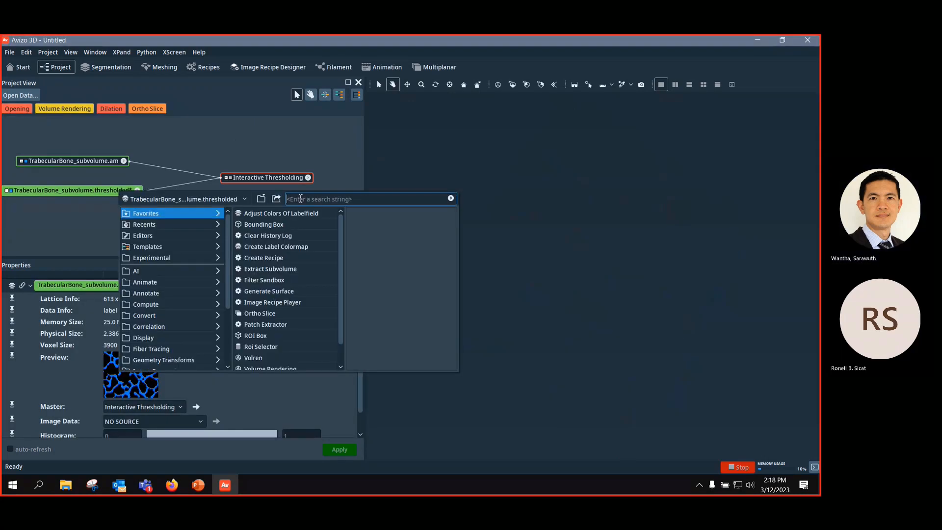
text(cl9)
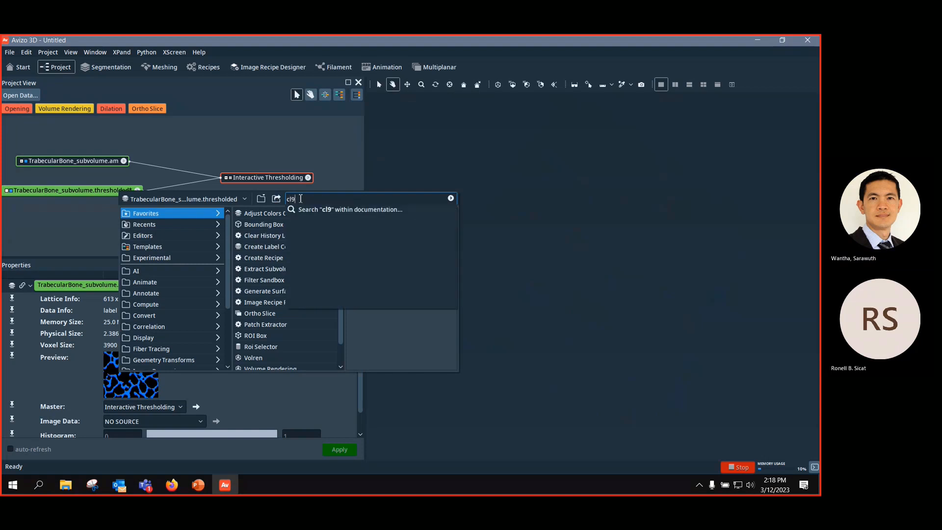
key(BackSpace)
text(os)
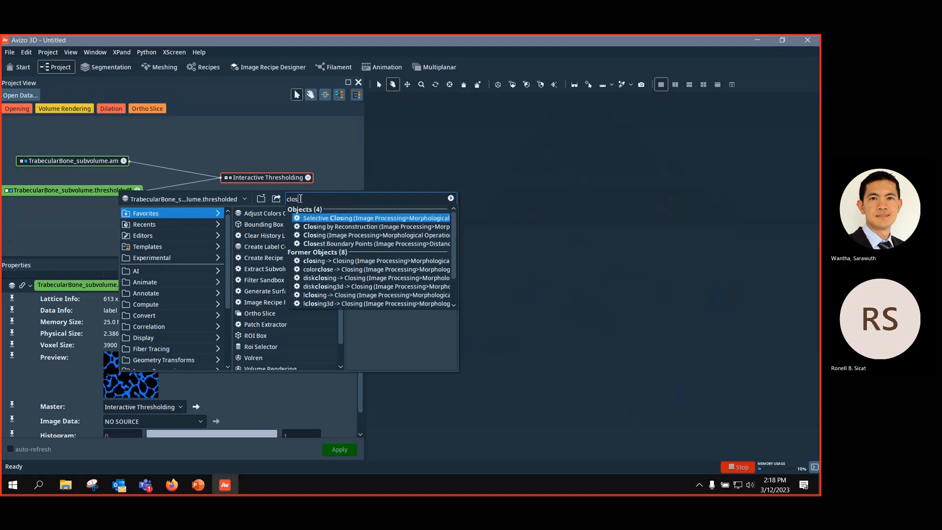
text(ing)
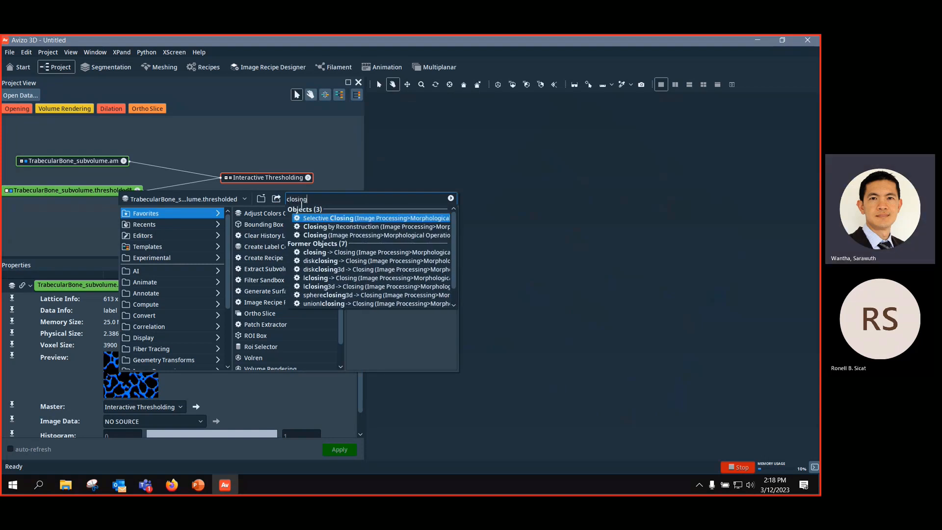
click(321, 235)
drag(91, 127, 191, 219)
Step: Apply the Closing to the thresholded data with type Ball and size 7 px
click(132, 314)
click(128, 361)
drag(114, 342, 99, 343)
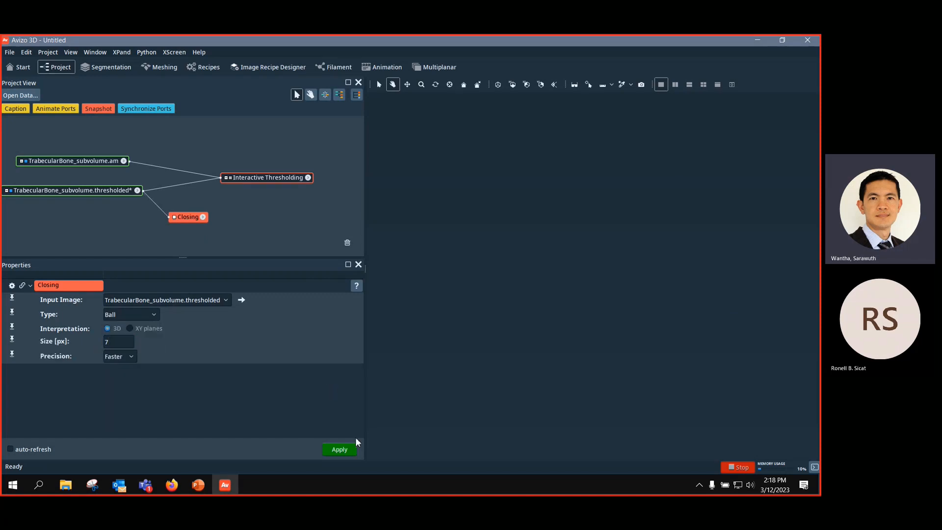
click(339, 449)
Step: Add a Volume Rendering to the thresholded data and reconnect it to the closing result for inspection
click(115, 191)
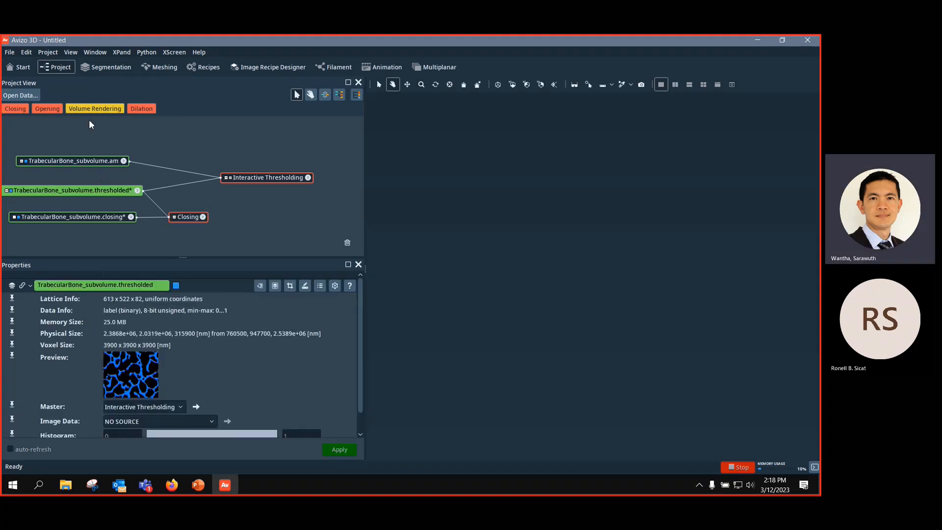
click(95, 109)
drag(256, 126, 131, 218)
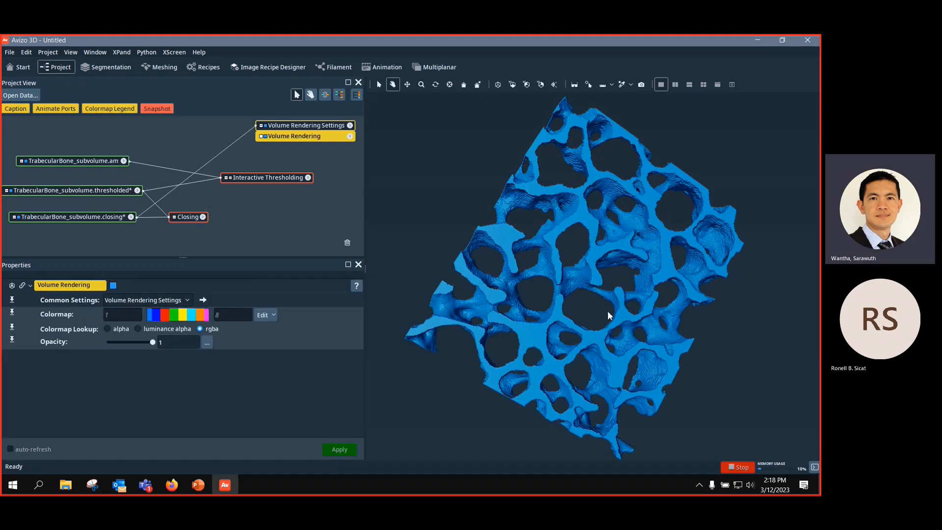
drag(572, 331, 641, 379)
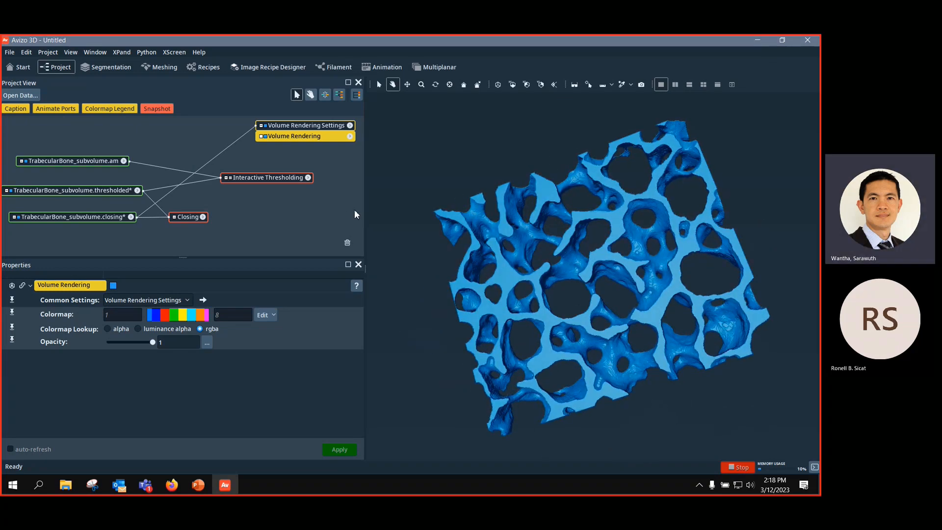
Step: Start a new empty project and discard the current trabecular bone project without saving
mouse_move(198, 485)
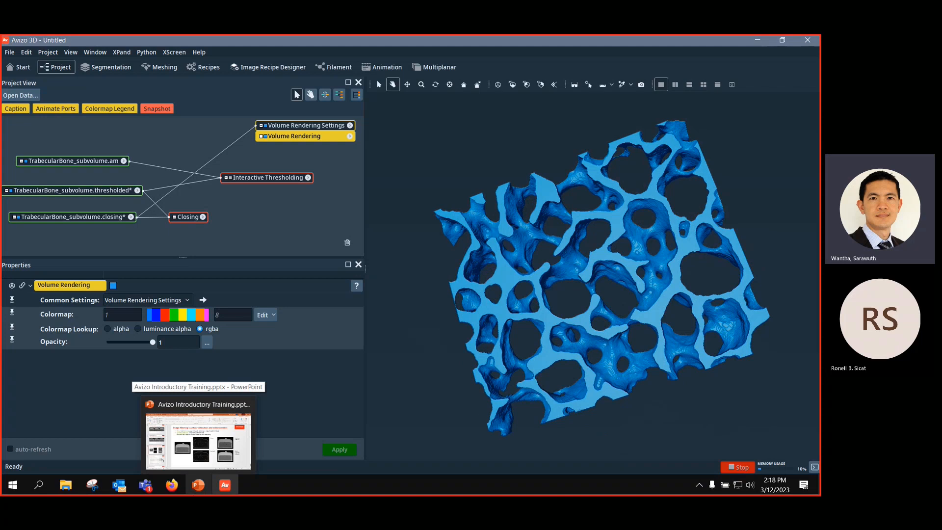
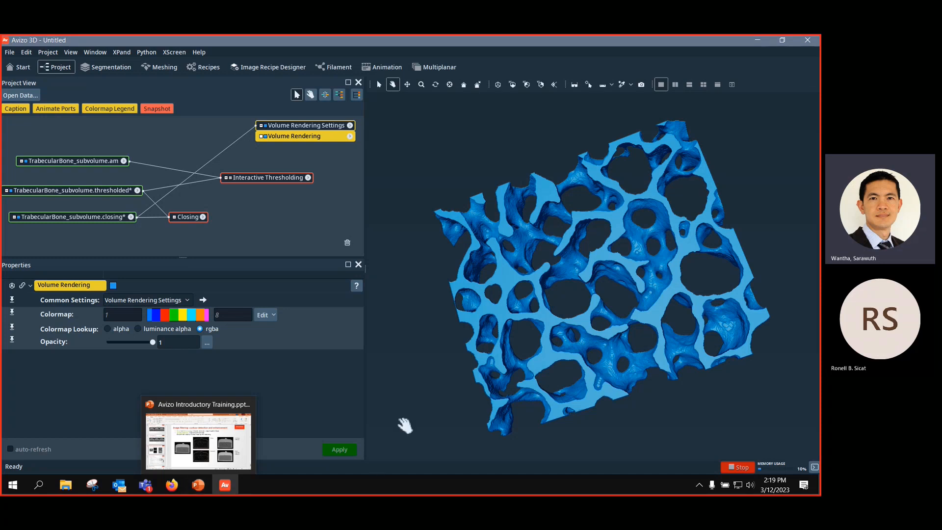
drag(311, 128, 290, 153)
key(ctrl+n)
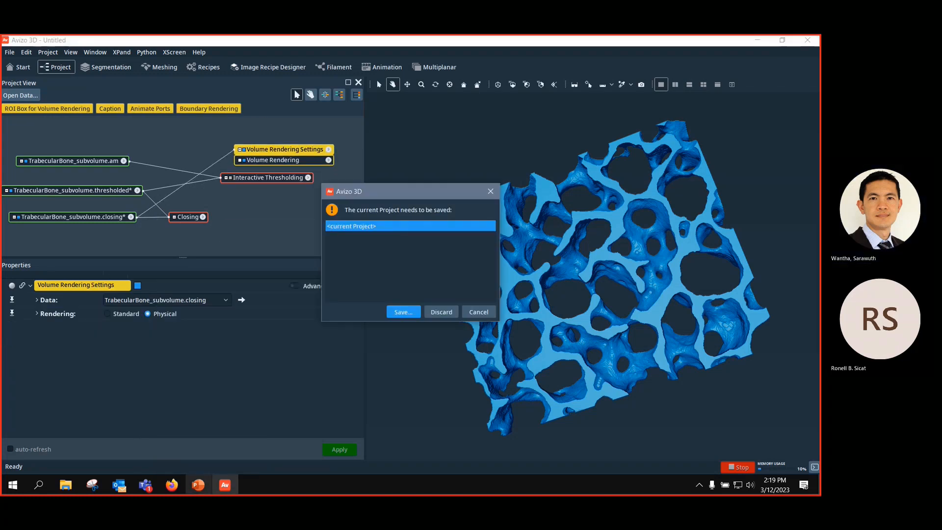
click(438, 313)
click(428, 271)
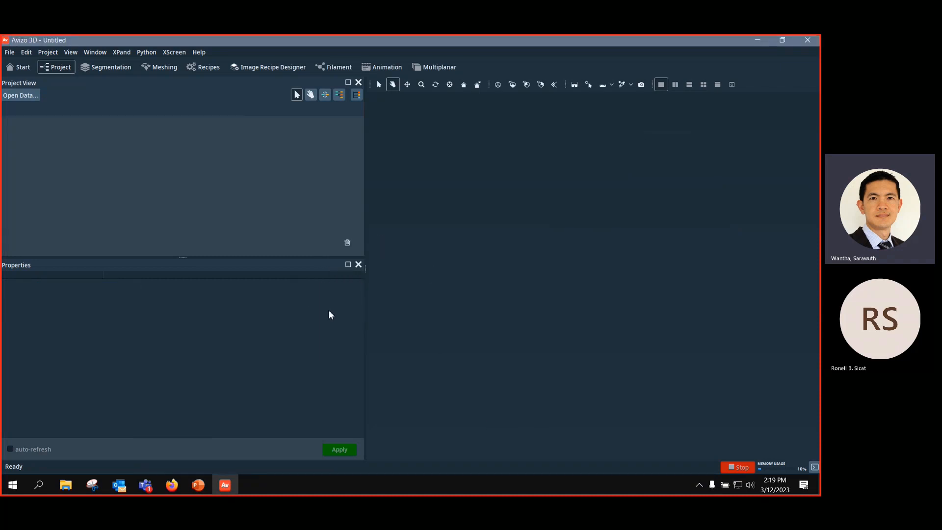
Step: Open the recent data file chocolate-bar.am and place it in the upper middle of the project graph
click(20, 67)
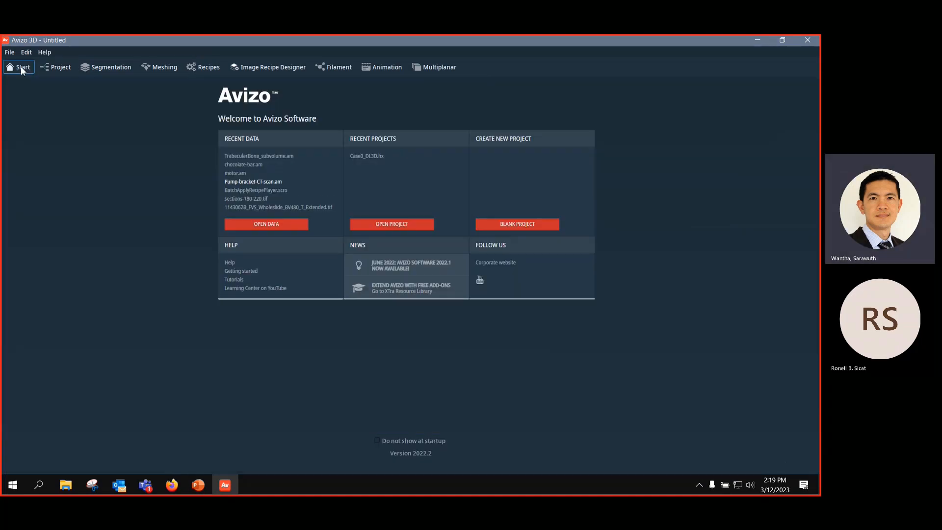
click(259, 167)
drag(46, 128, 136, 163)
Step: Display the chocolate-bar.am data as an Ortho Slice in the 3D viewer
right_click(133, 160)
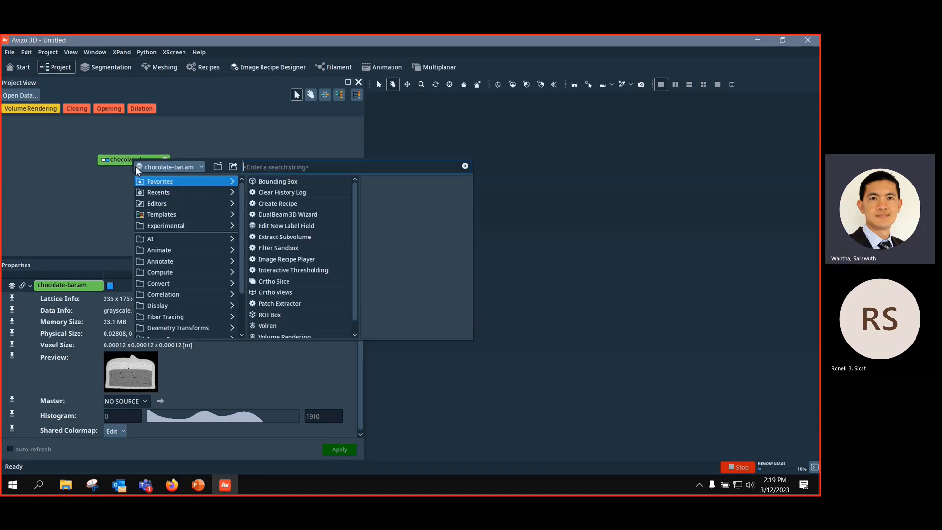
click(298, 282)
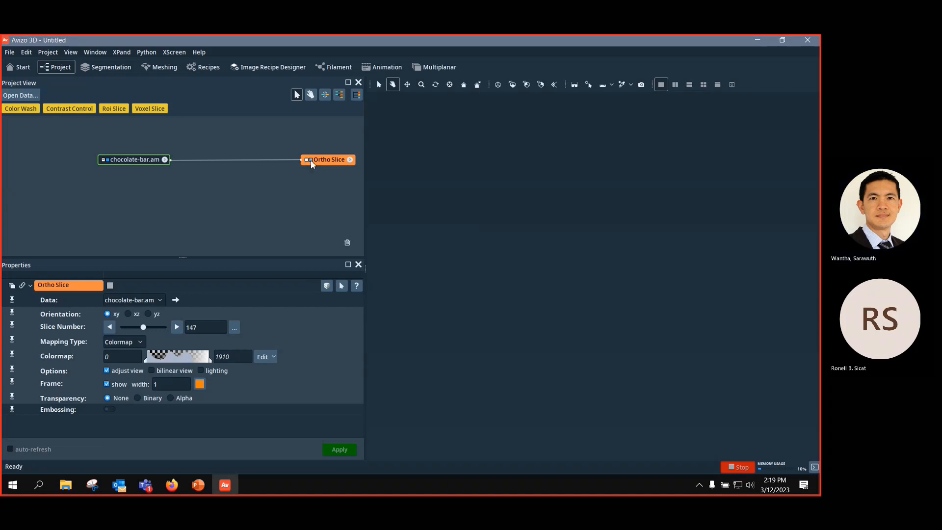
click(161, 160)
click(499, 85)
drag(670, 292, 589, 293)
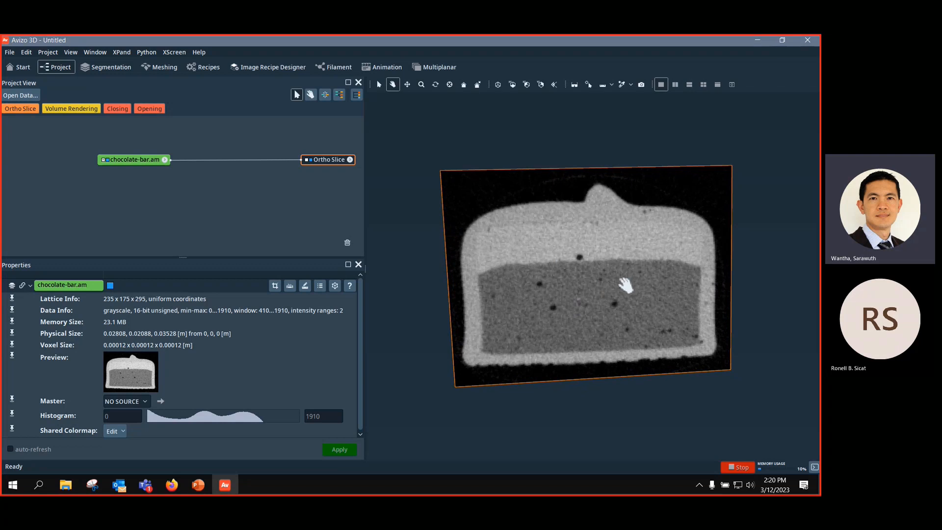
scroll(612, 290, up, 2)
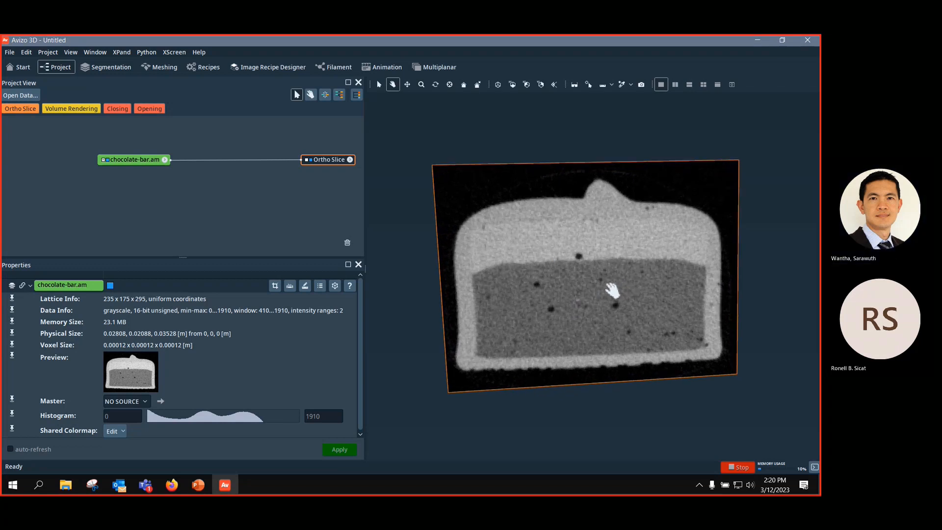
Step: Attach a Closing module to chocolate-bar.am and place it between the data and the Ortho Slice
drag(144, 162, 95, 160)
right_click(94, 163)
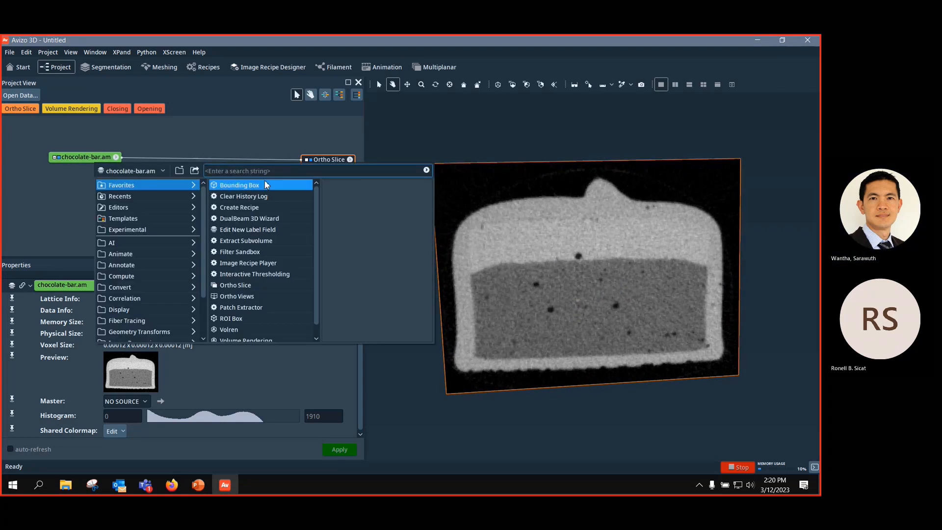
text(clsi)
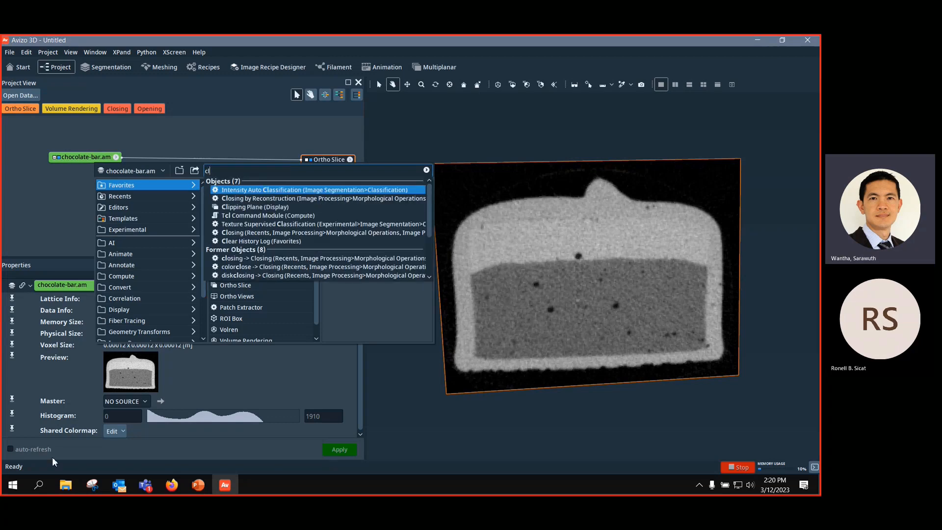
key(BackSpace)
key(BackSpace)
text(osi)
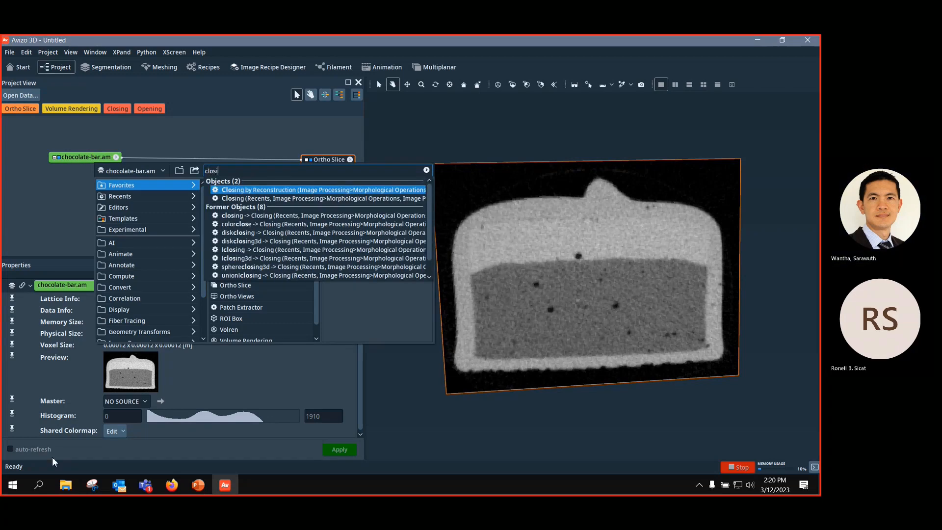
click(250, 199)
drag(81, 125, 205, 187)
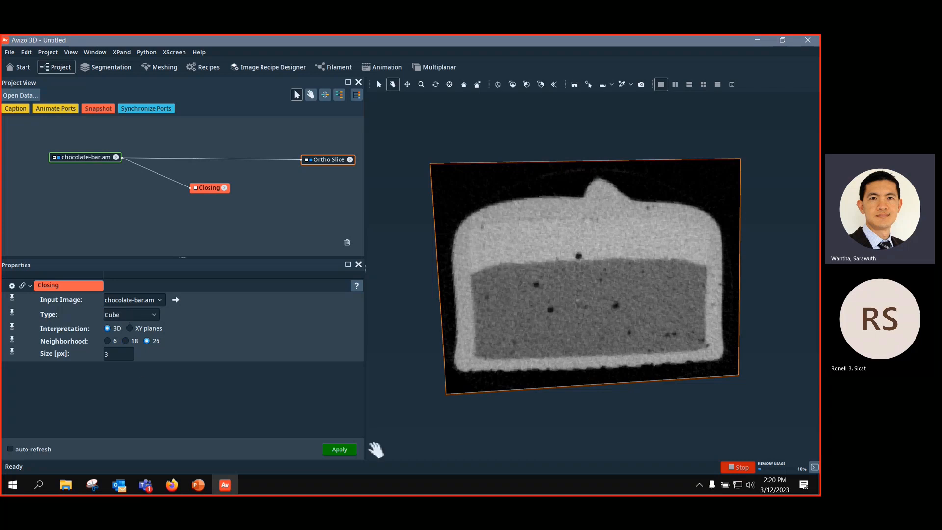
Step: Apply the Closing to chocolate-bar.am with type Cube and size 3 px, and connect the Ortho Slice to its result
click(340, 449)
click(84, 196)
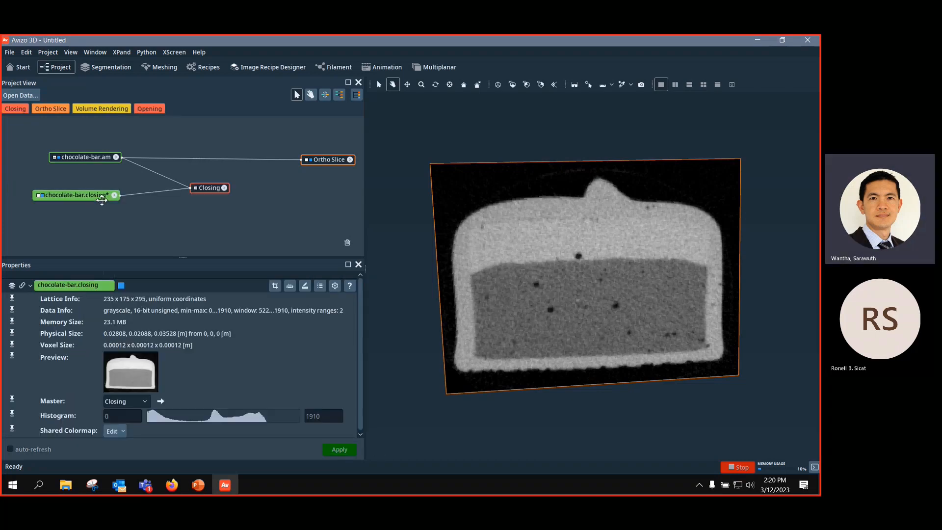
drag(160, 157, 105, 193)
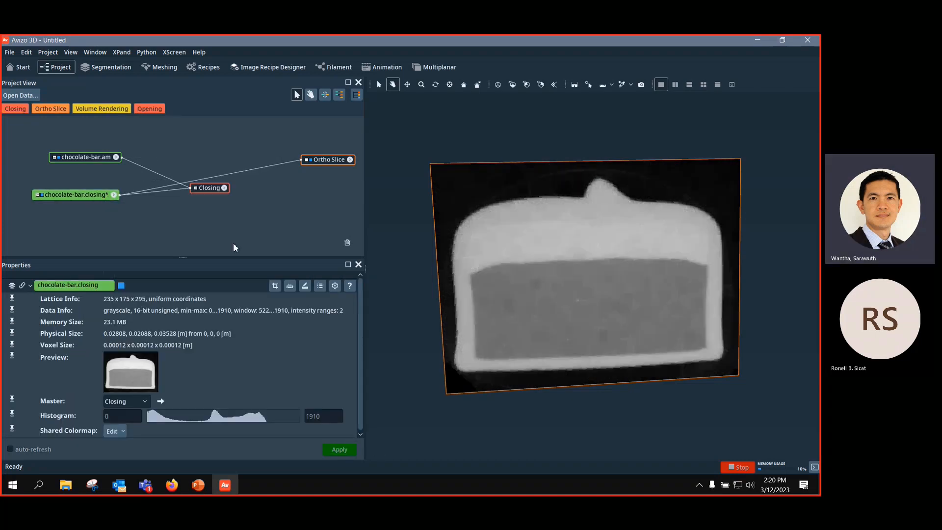
Step: Attach a Subtract Image module to chocolate-bar.closing and place it below the Closing module
scroll(608, 315, up, 3)
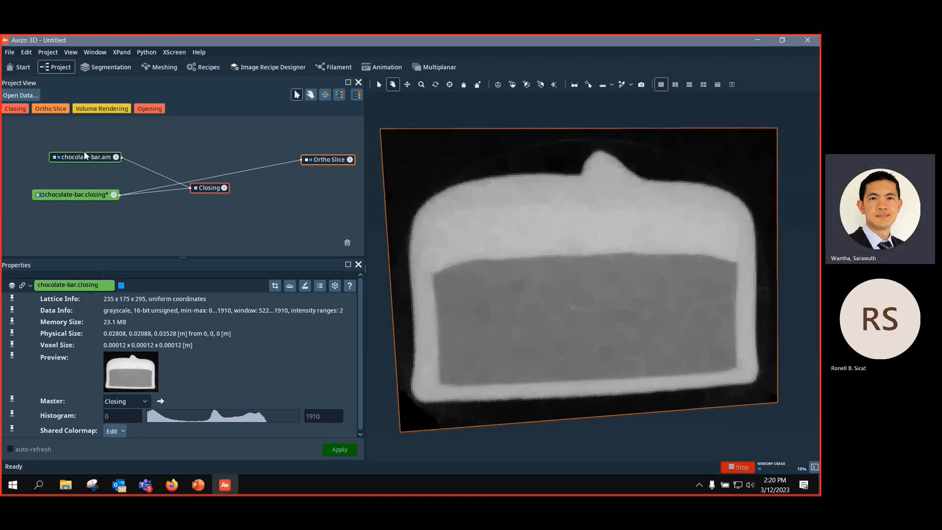
drag(213, 178, 93, 194)
drag(245, 170, 94, 156)
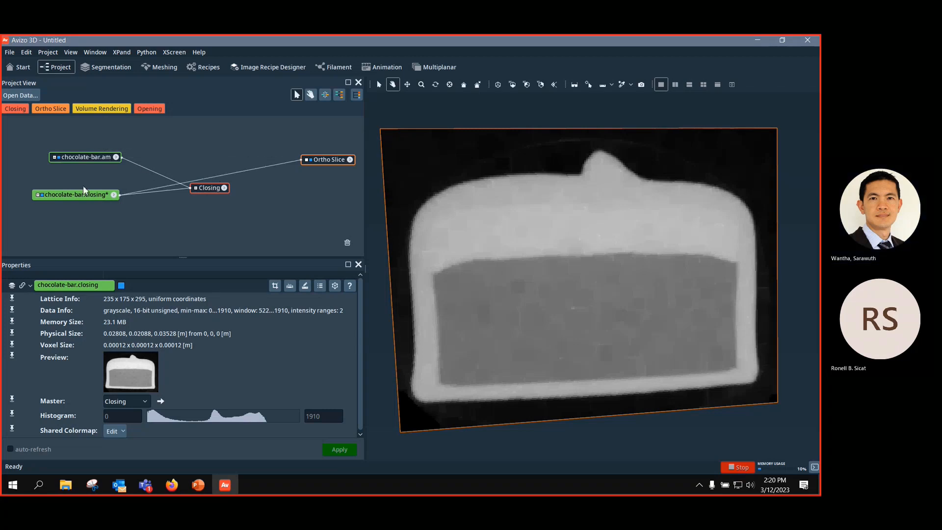
right_click(94, 196)
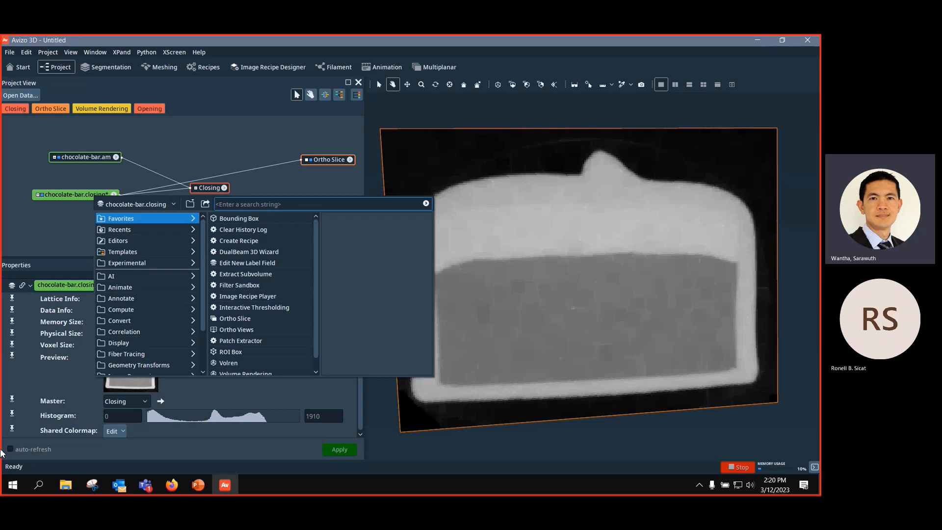
text(subt)
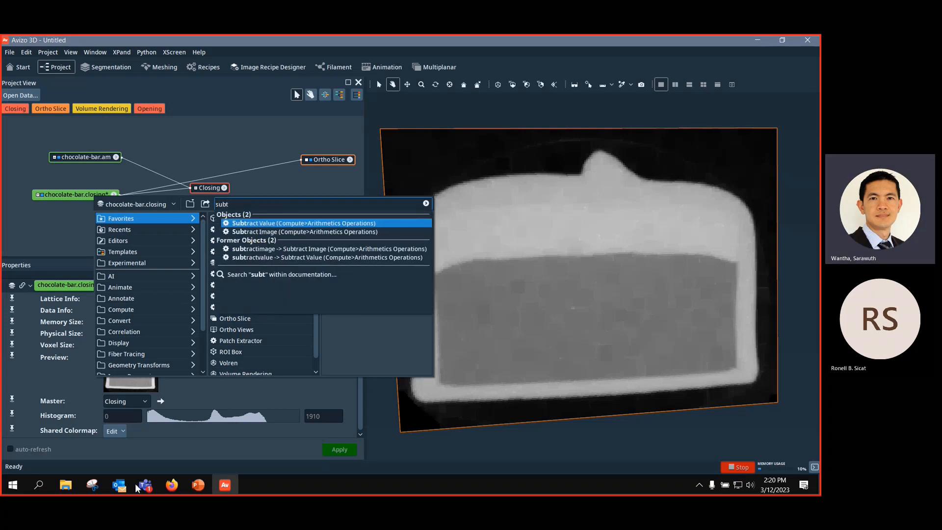
click(270, 231)
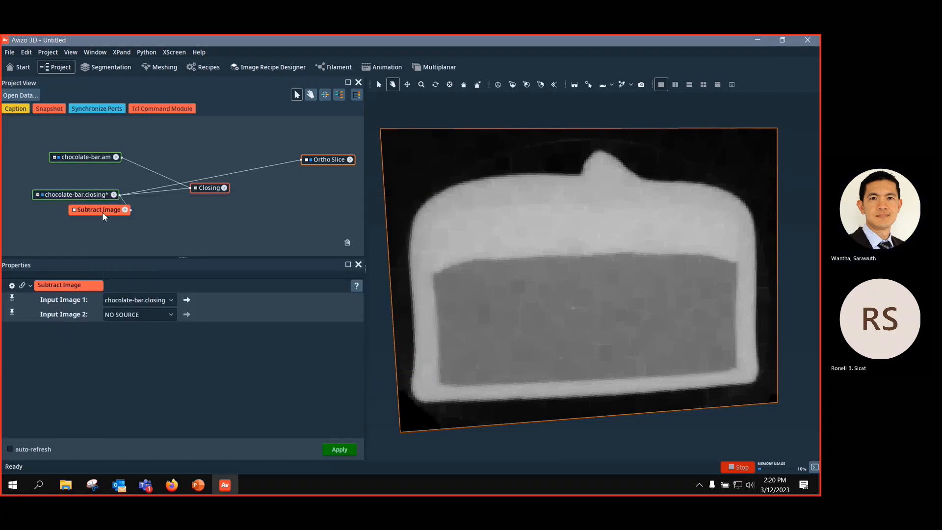
drag(123, 216, 195, 218)
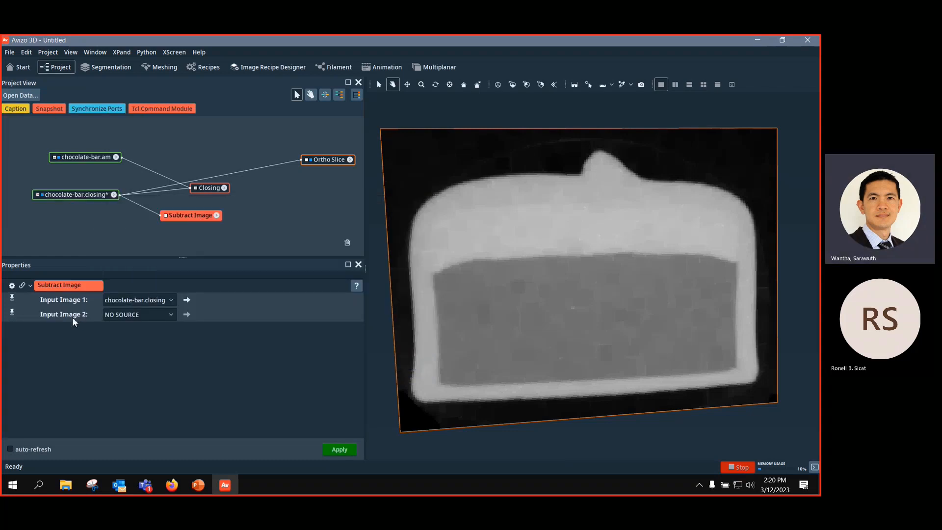
Step: Connect chocolate-bar.am as Input Image 2 of the Subtract Image module and apply the subtraction
drag(79, 195, 83, 192)
click(167, 215)
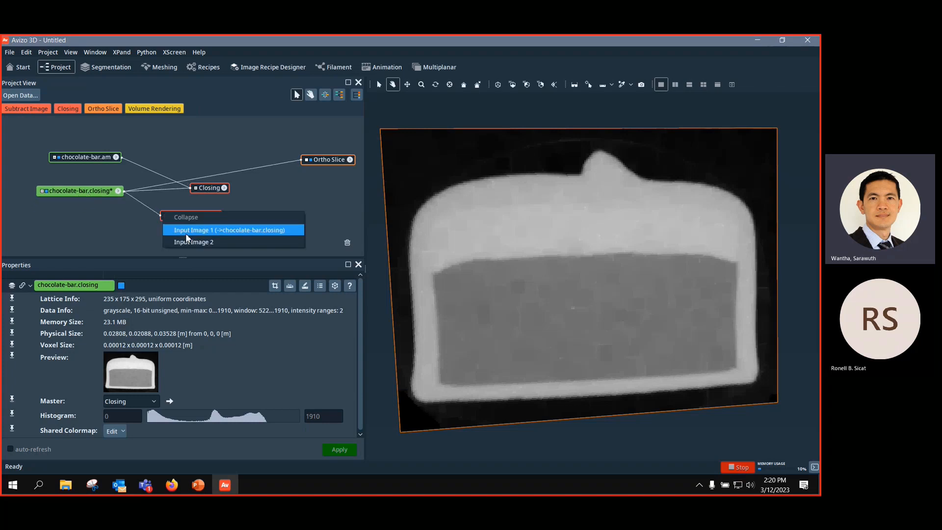
click(187, 241)
click(84, 158)
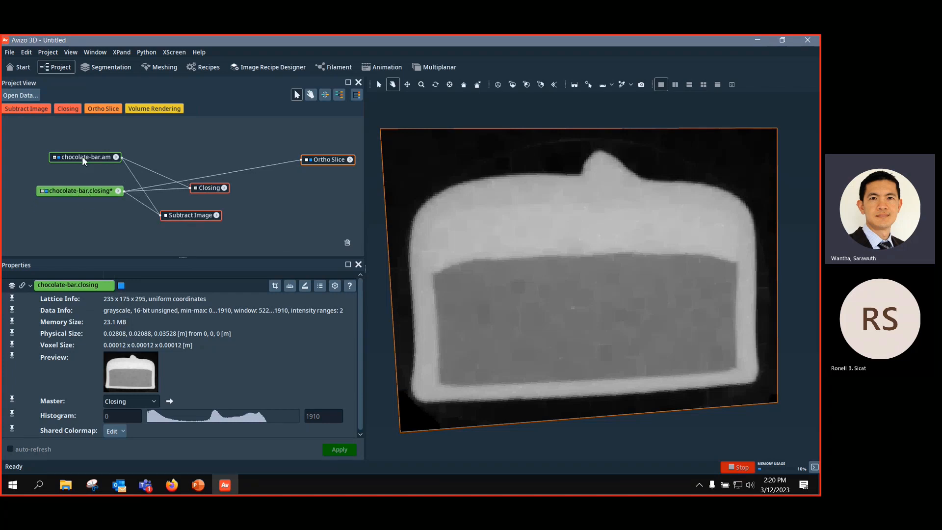
click(187, 221)
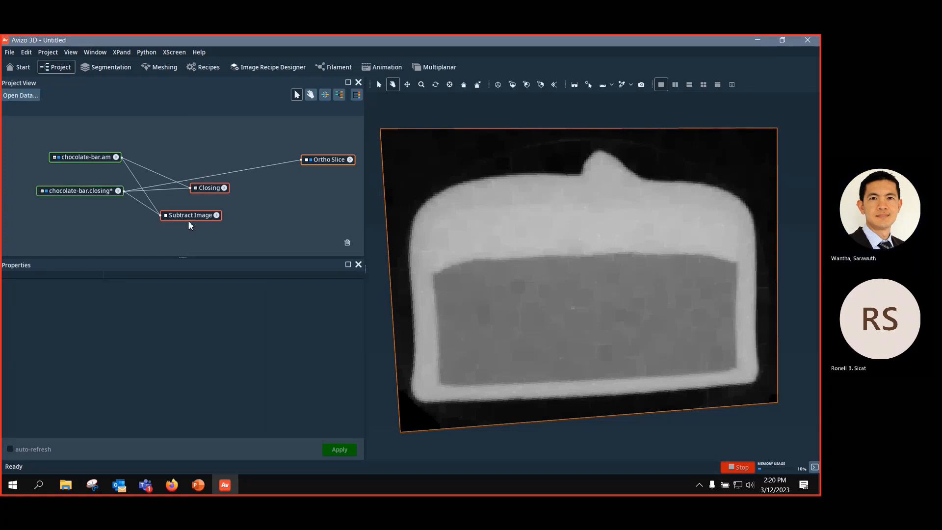
click(194, 216)
click(339, 450)
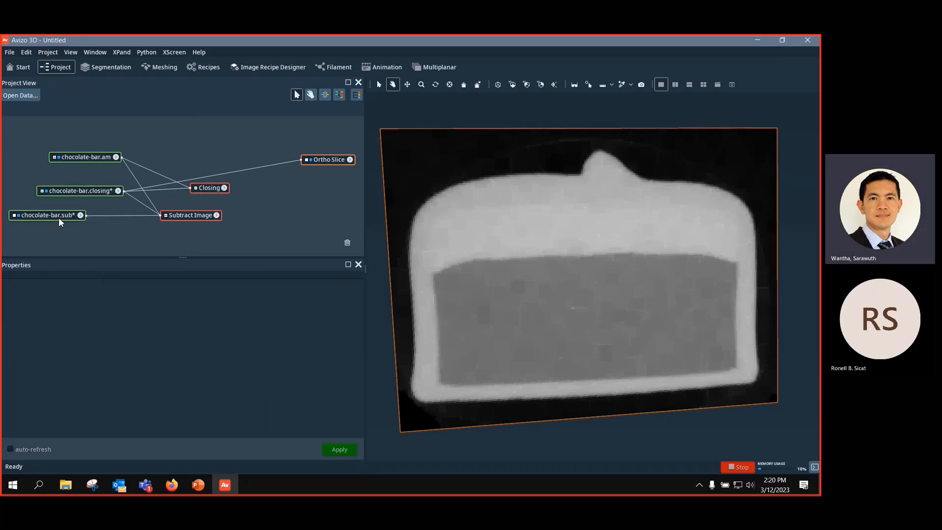
Step: Place the subtraction result chocolate-bar.sub below the closing data and connect the Ortho Slice to it
drag(58, 217, 85, 238)
drag(224, 174, 89, 235)
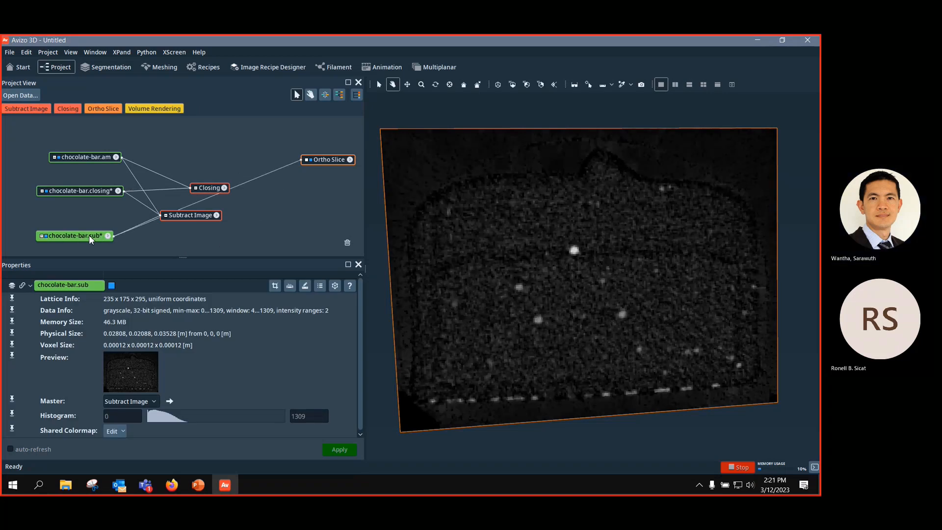
drag(548, 289, 519, 292)
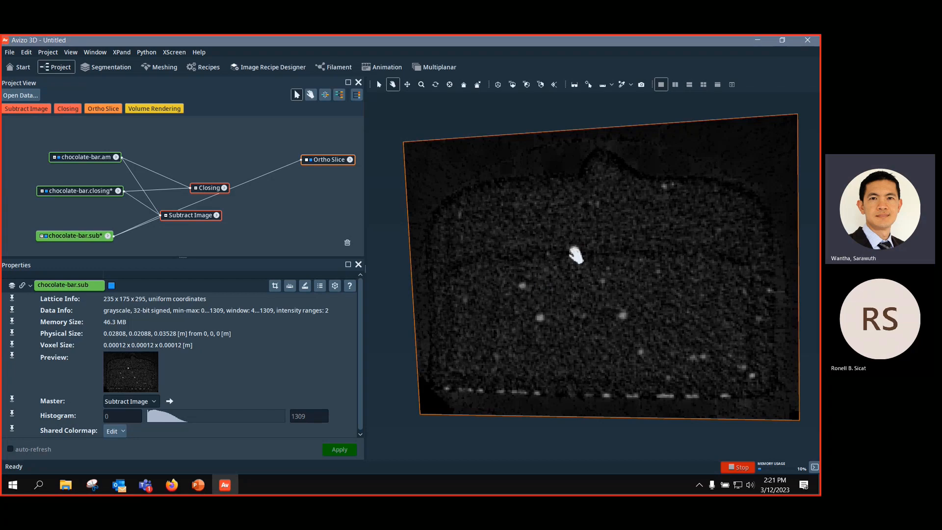
drag(193, 216, 207, 218)
drag(94, 234, 96, 230)
Step: Attach an Interactive Thresholding module to chocolate-bar.sub and place it on the far side of Subtract Image
right_click(96, 230)
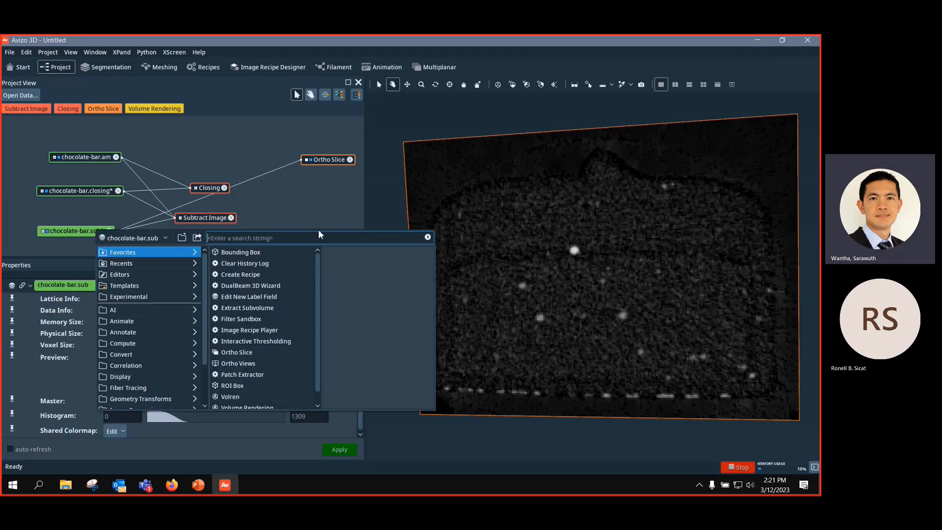
text(inter)
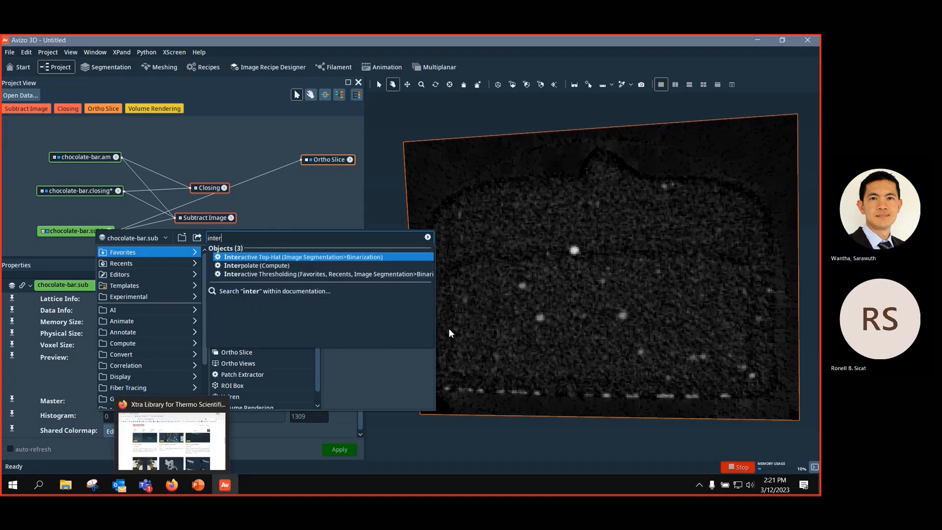
click(275, 274)
drag(76, 245, 252, 232)
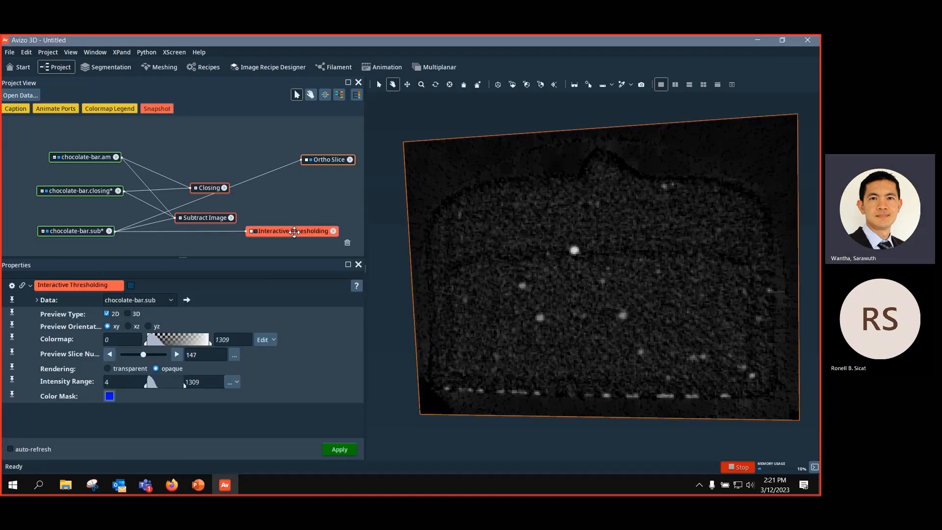
Step: Hide the Ortho Slice, show the thresholding preview and apply the threshold with intensity range 381 to 1294
click(127, 314)
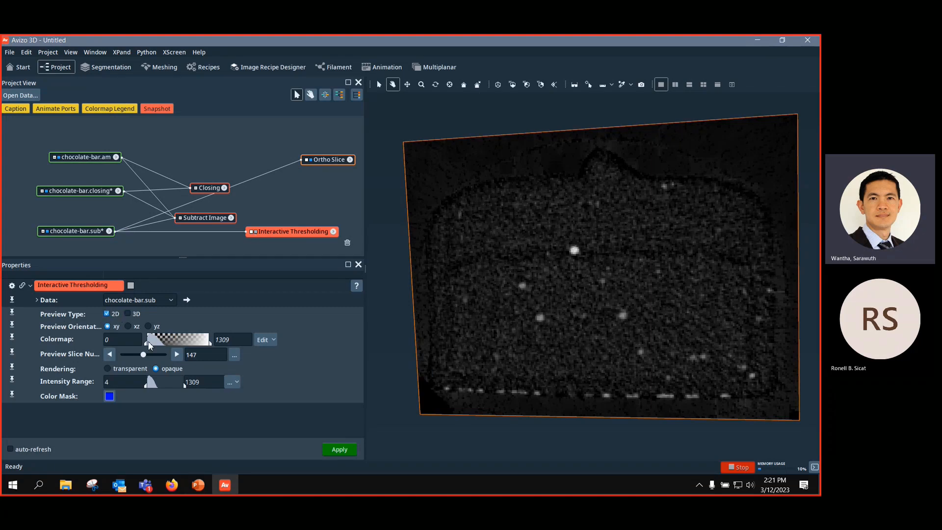
click(311, 159)
click(256, 231)
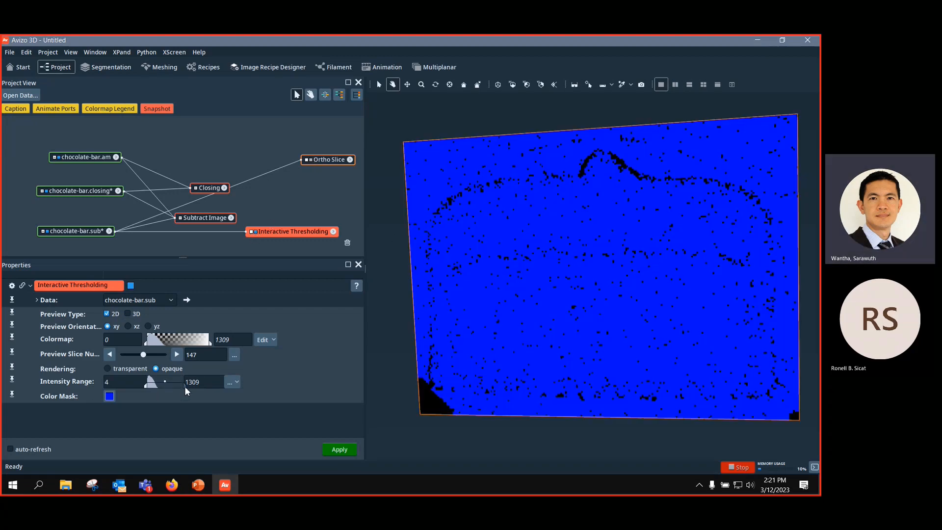
drag(184, 387, 155, 385)
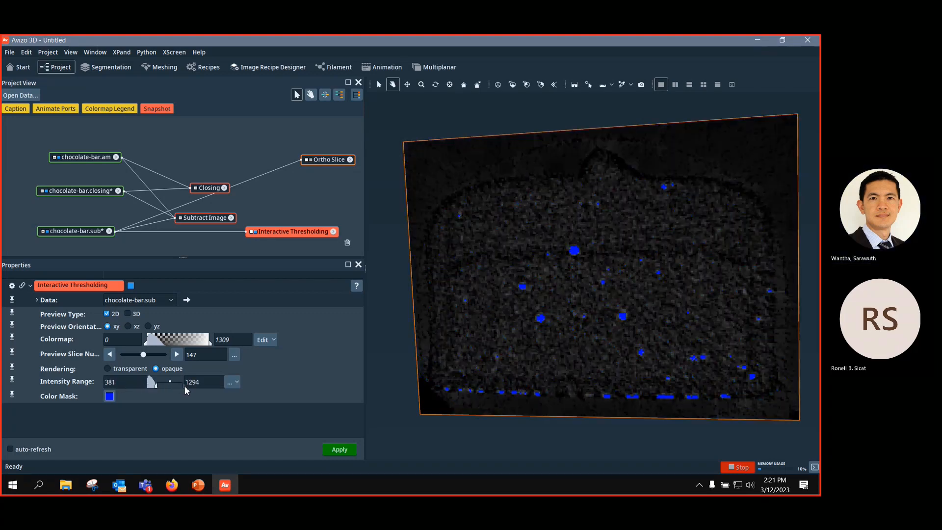
drag(541, 267, 606, 275)
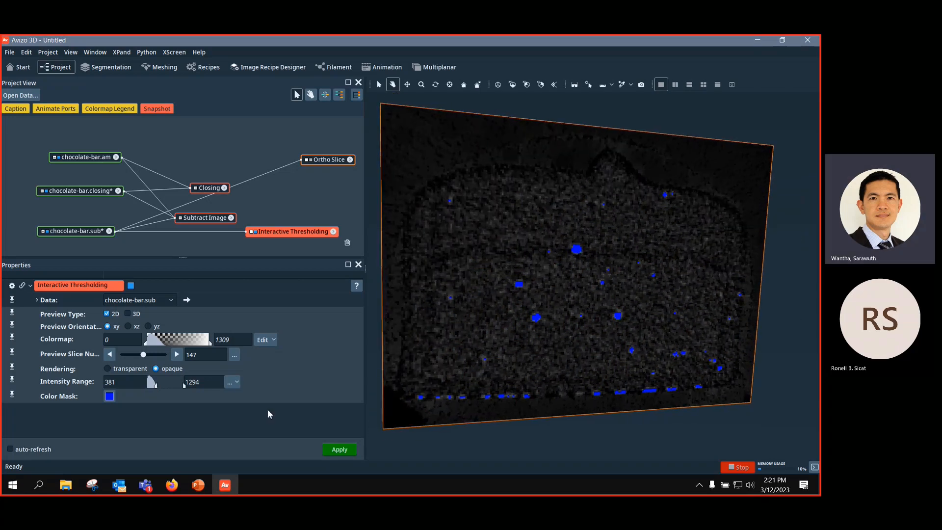
click(339, 449)
Step: Display the chocolate-bar.thresholded data as a Volume Rendering and inspect the pores in 3D
click(84, 249)
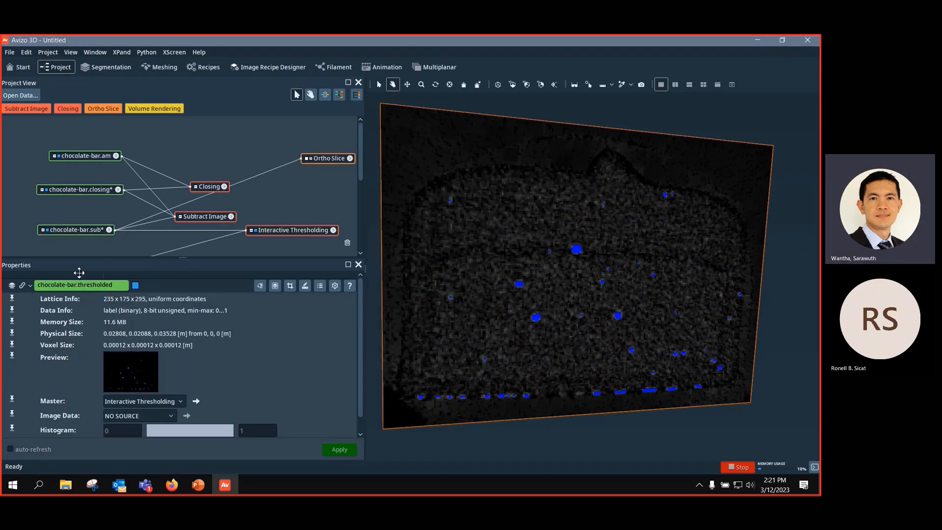
scroll(83, 211, down, 3)
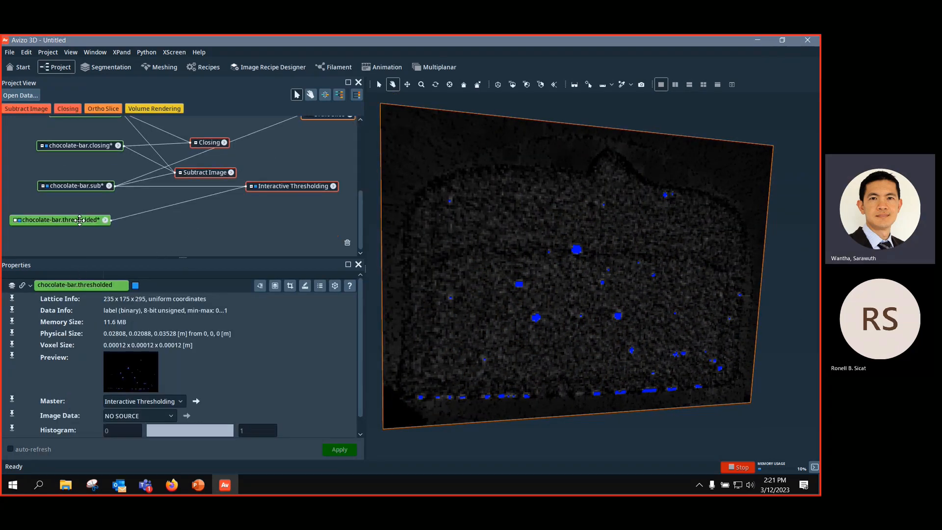
click(156, 109)
scroll(539, 231, down, 5)
scroll(606, 270, up, 5)
scroll(619, 305, up, 2)
drag(619, 304, 486, 300)
Step: Delete the Interactive Thresholding module and the thresholded data from the project
drag(289, 189, 266, 212)
key(Delete)
click(90, 219)
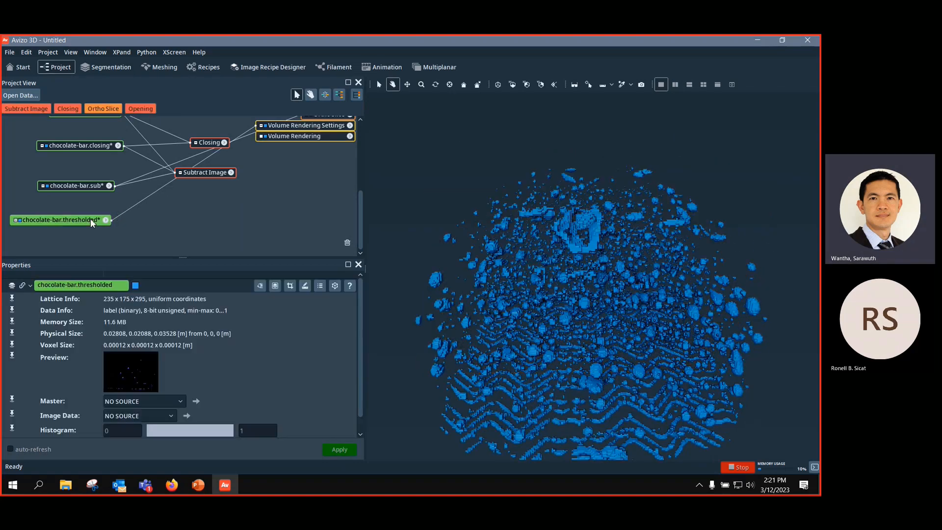
key(Delete)
click(406, 269)
Step: Move the Ortho Slice level with chocolate-bar.sub and make it visible again
drag(325, 115, 316, 199)
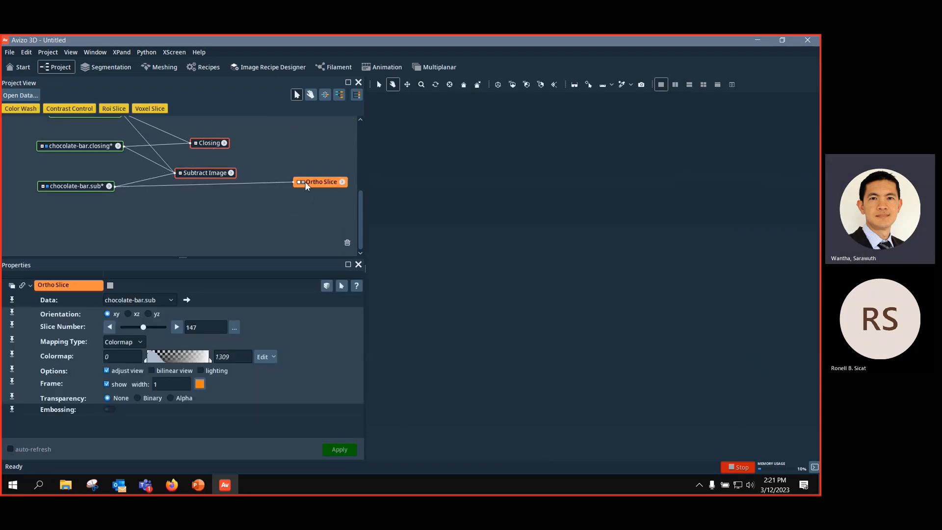
click(303, 182)
click(199, 172)
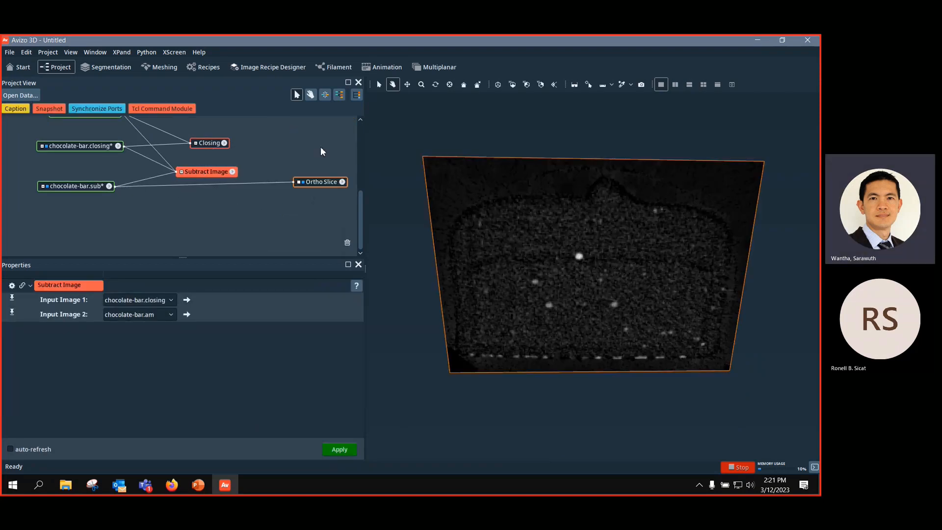
Step: Attach an Arithmetic module to chocolate-bar.closing and place it above the Ortho Slice
scroll(317, 148, up, 1)
click(77, 162)
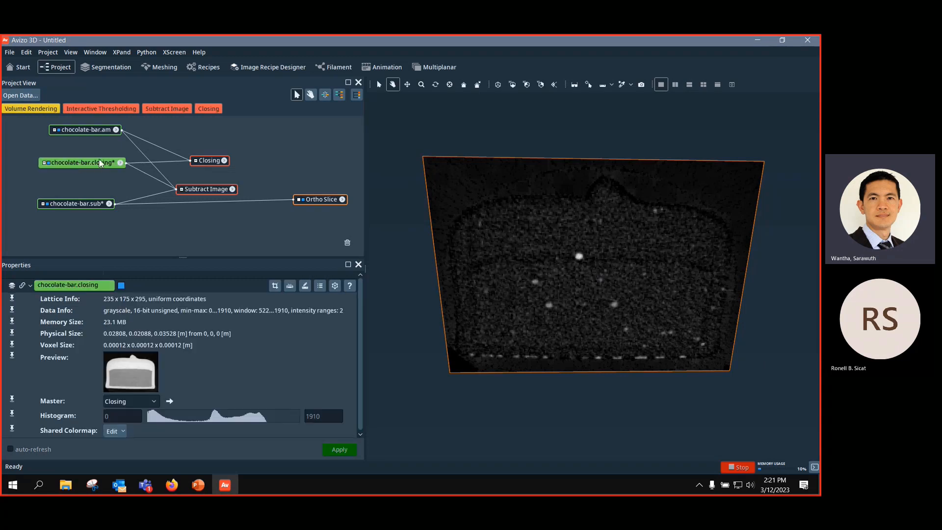
right_click(95, 168)
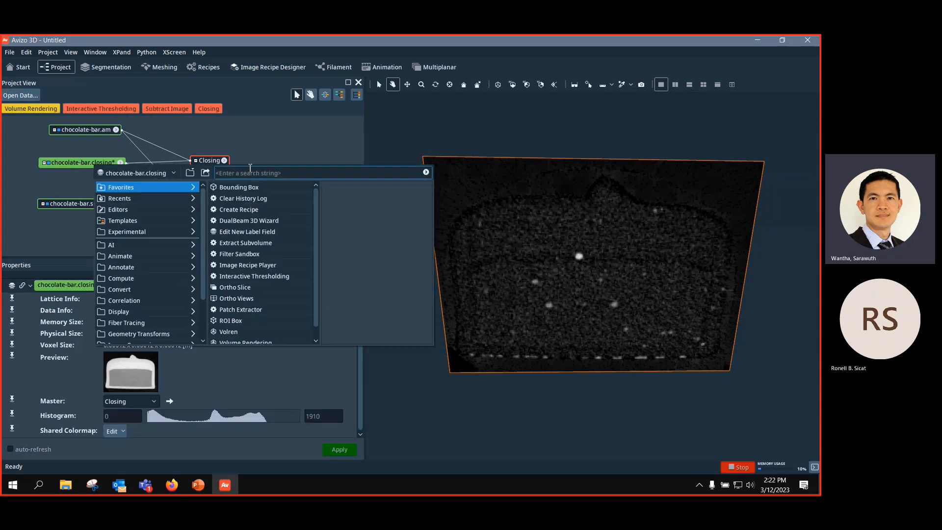
text(ari)
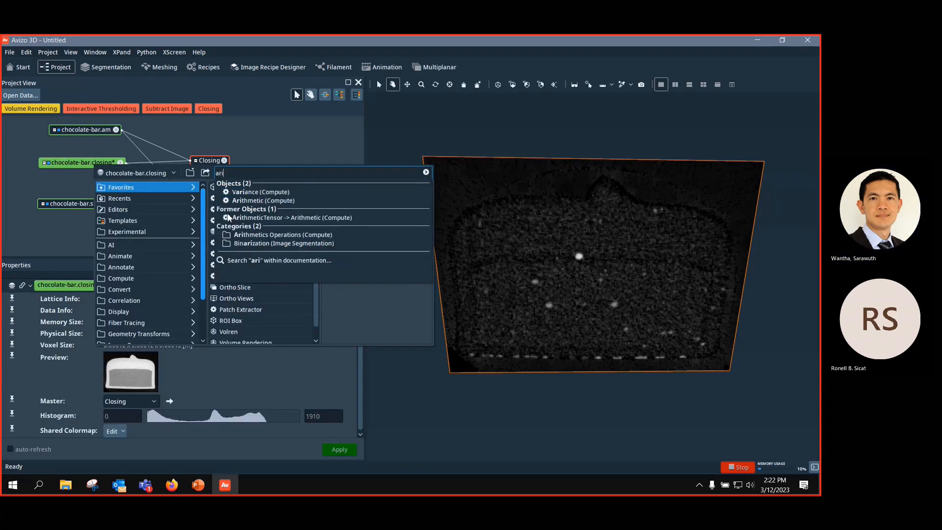
click(291, 201)
drag(103, 186, 308, 178)
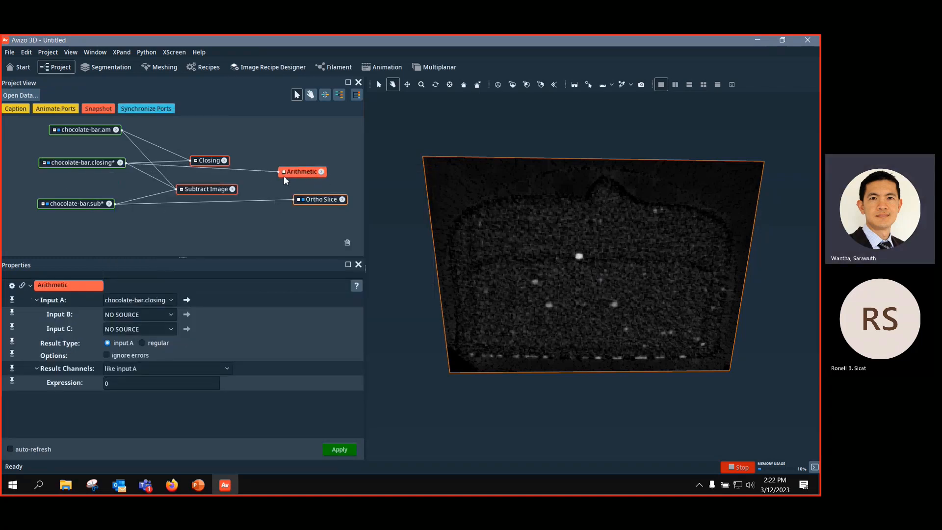
Step: Connect chocolate-bar.am as Input B of the Arithmetic module and compute the expression a-b
click(283, 172)
click(296, 196)
click(90, 130)
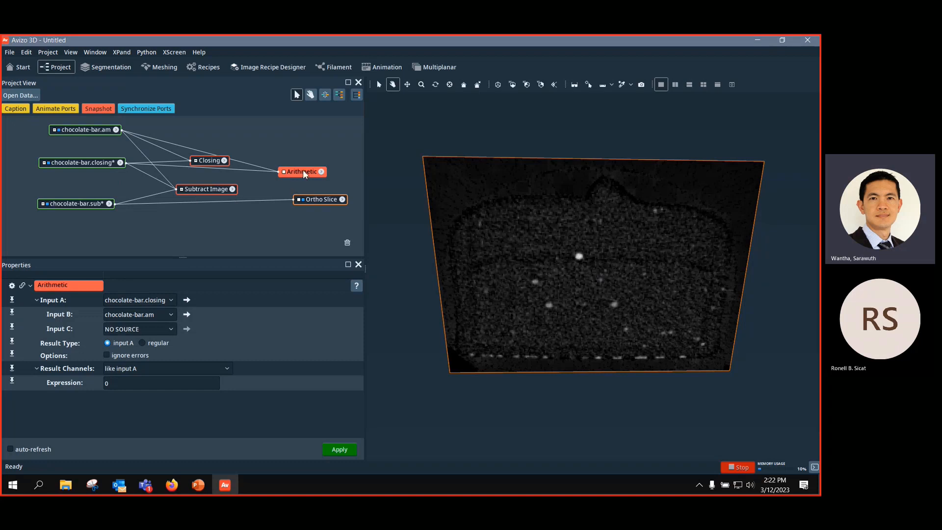
drag(133, 382, 88, 380)
text(a-b)
key(Return)
Step: Place the arithmetic result below chocolate-bar.sub and connect the Ortho Slice to it for comparison
drag(31, 180, 68, 229)
click(213, 204)
drag(214, 205, 78, 222)
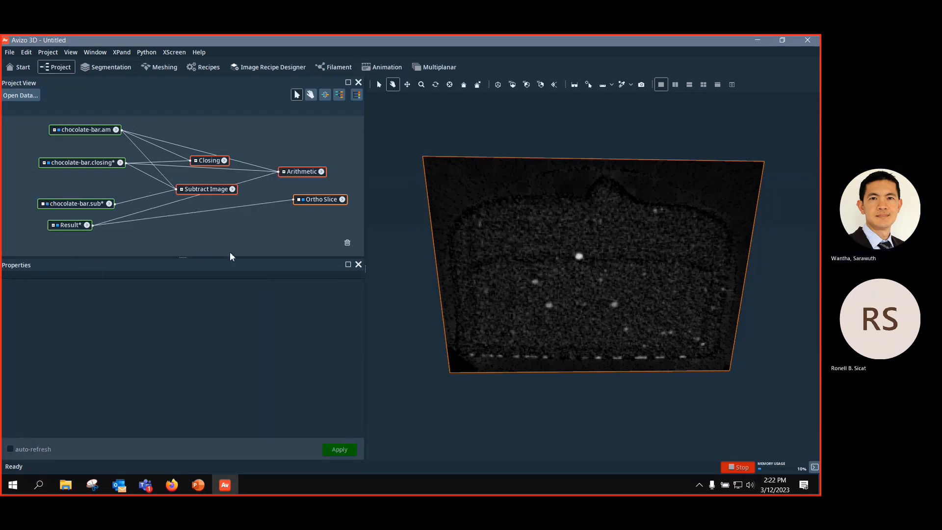
drag(561, 254, 639, 246)
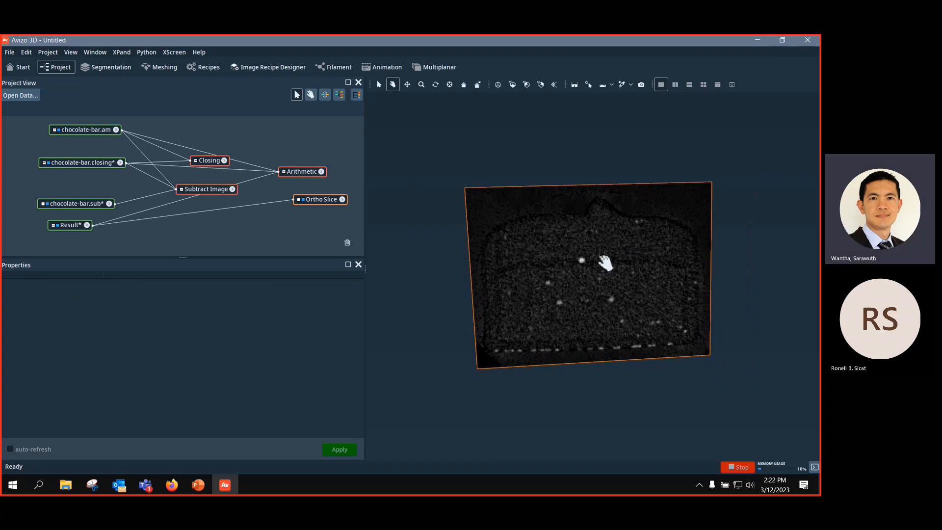
scroll(606, 270, up, 1)
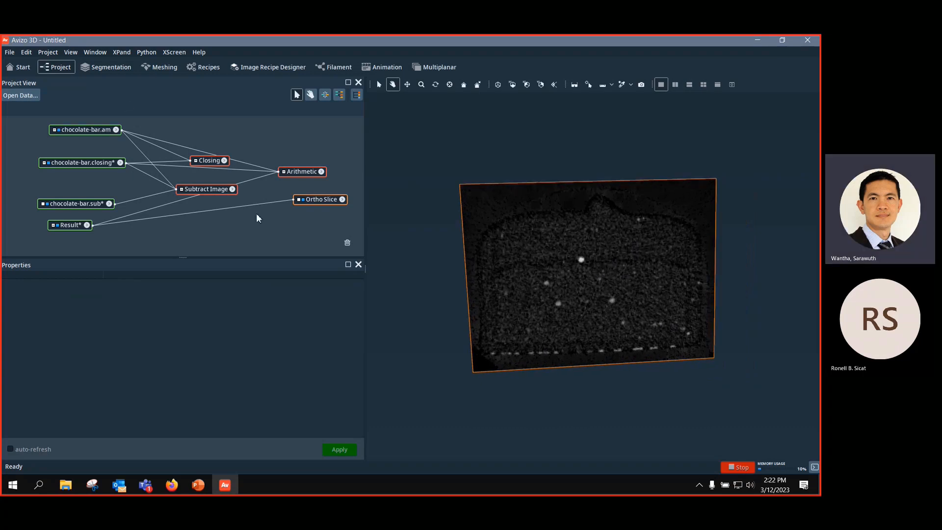
drag(258, 204, 82, 126)
drag(294, 200, 72, 222)
Step: Delete all modules and derived data except chocolate-bar.am, removing the unsaved objects anyway
drag(24, 148, 362, 239)
key(Delete)
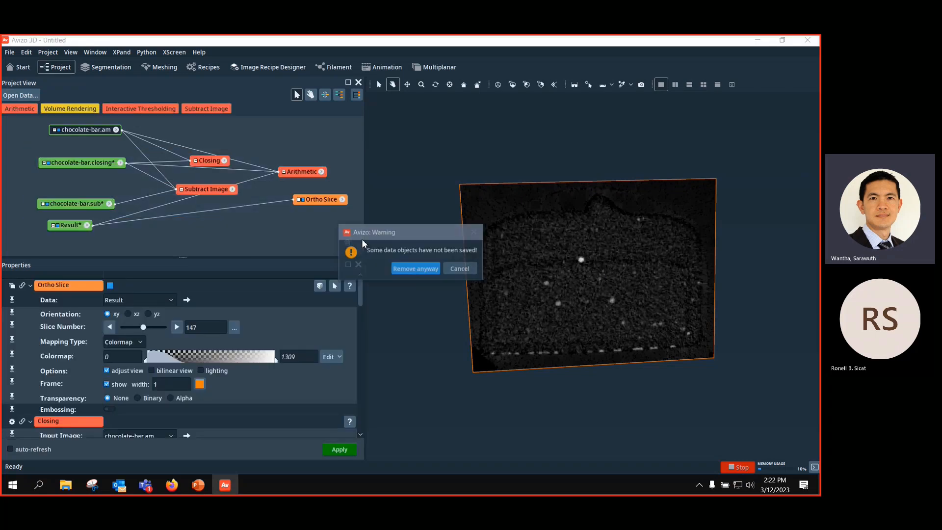
click(420, 269)
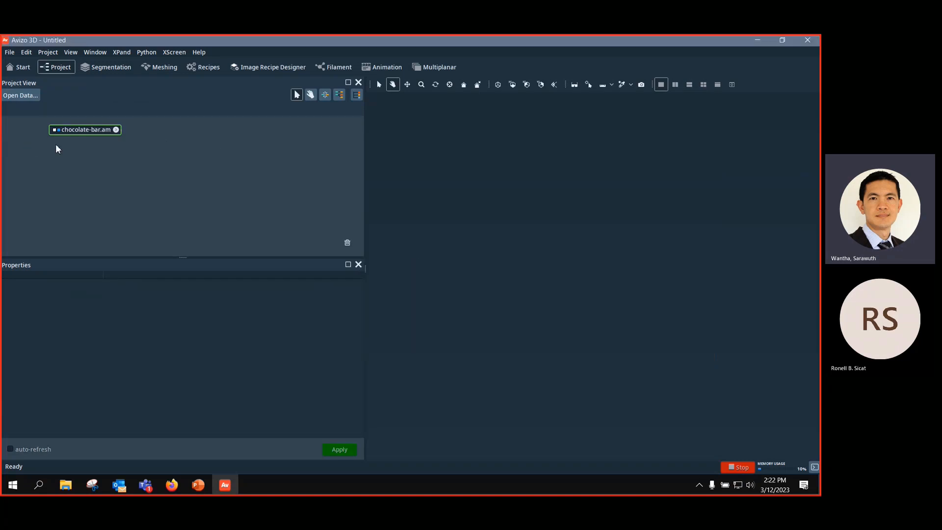
Step: Attach an Interactive Top-Hat module to chocolate-bar.am and place it beside the data object
right_click(81, 132)
click(272, 155)
text(intwr)
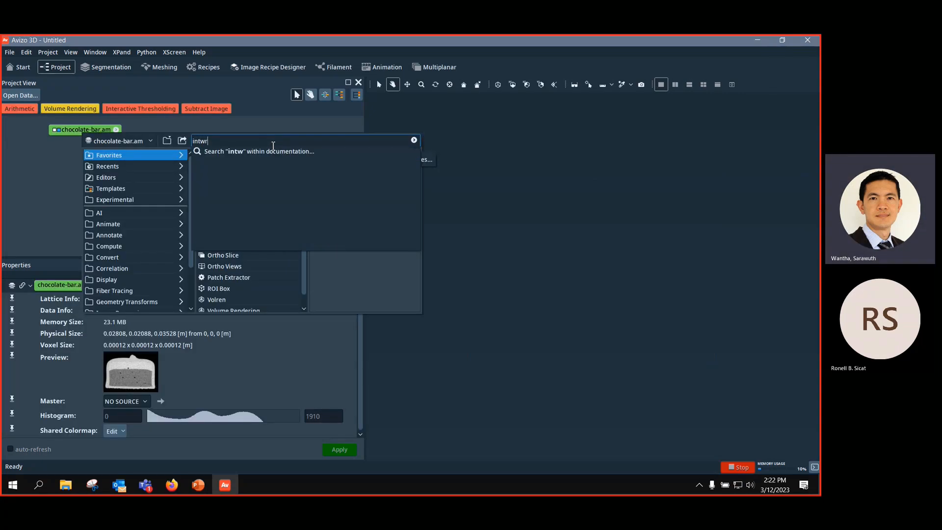
key(BackSpace)
key(BackSpace)
text(er)
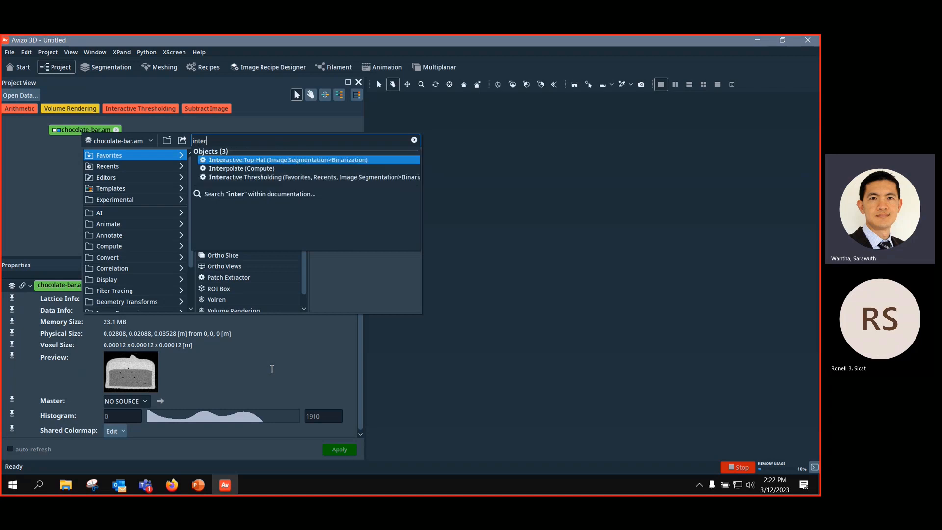
click(272, 160)
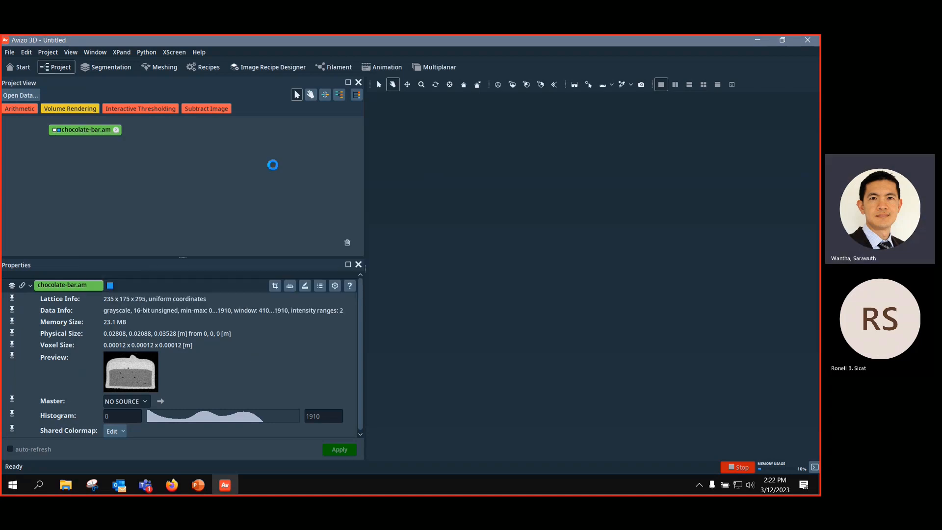
drag(124, 147, 186, 136)
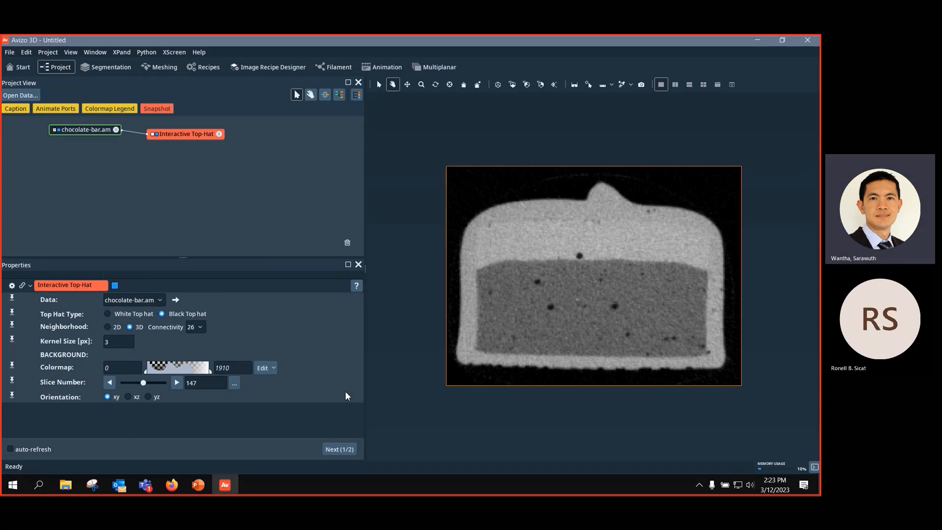
Step: Run the black top-hat with kernel size 3, use the Top Hat image as background, and apply an intensity range of 466 to 1309
click(340, 450)
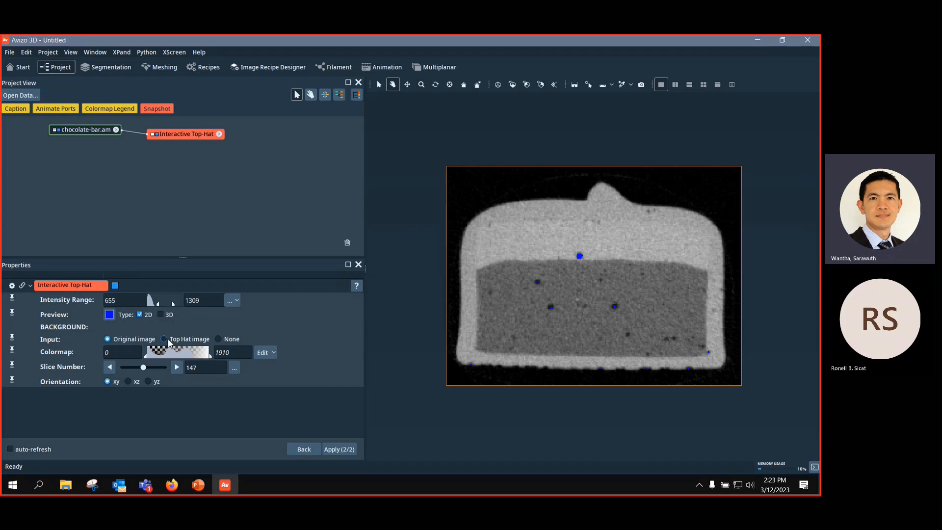
key(ctrl)
key(ctrl)
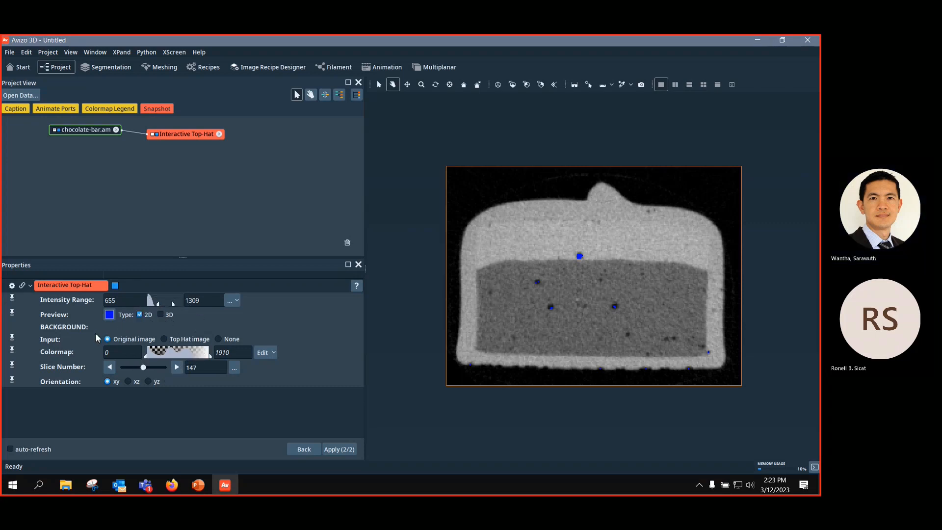
click(164, 340)
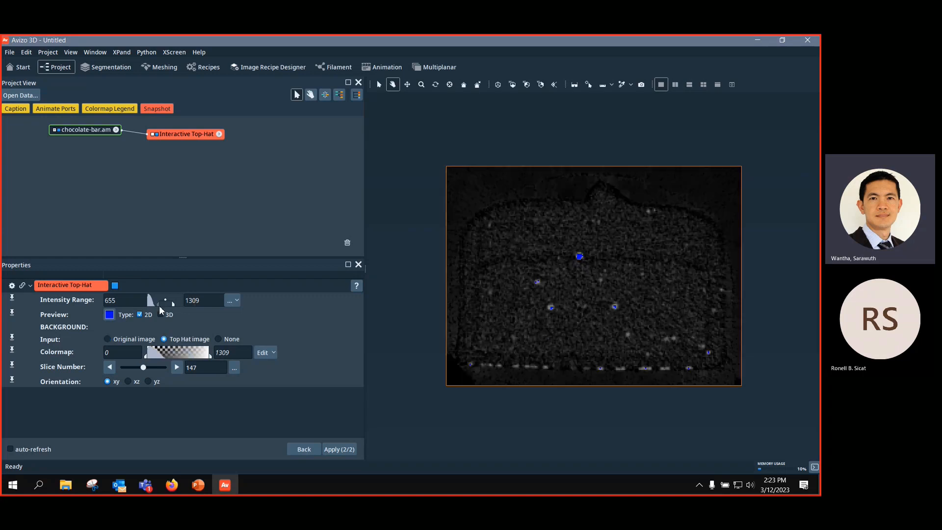
drag(157, 303, 154, 305)
click(331, 449)
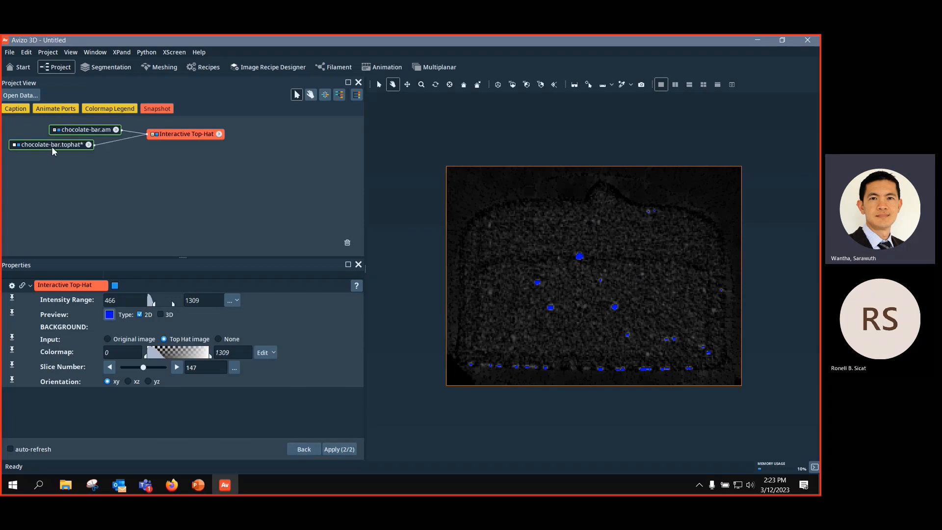
Step: Add a Volume Rendering to chocolate-bar.tophat and hide the Interactive Top-Hat slice in the 3D view
click(52, 146)
click(80, 112)
drag(273, 134, 266, 213)
drag(620, 270, 400, 415)
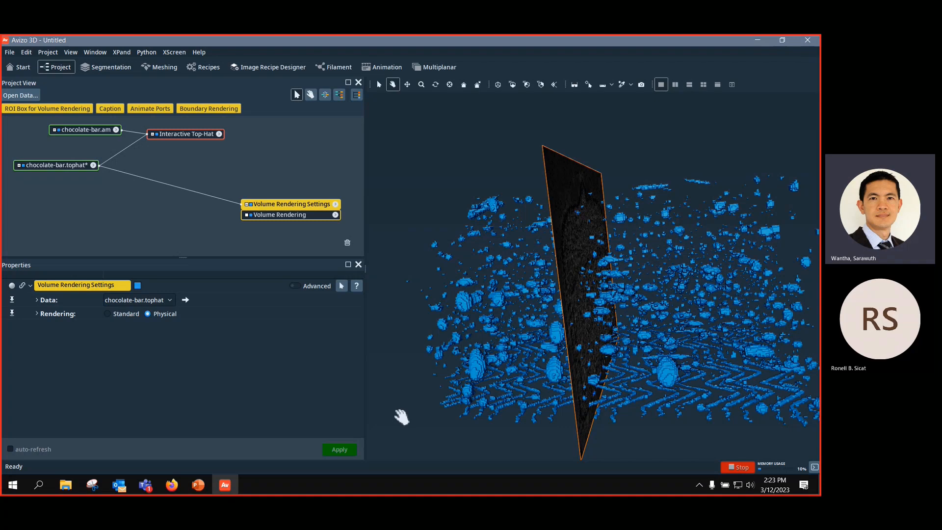
mouse_move(795, 308)
mouse_down()
mouse_move(801, 246)
mouse_move(795, 309)
mouse_up()
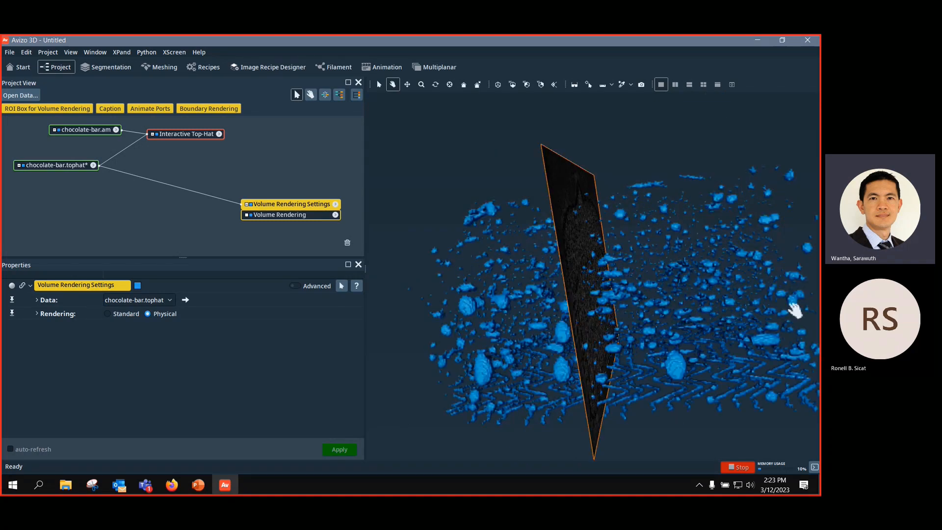
click(157, 134)
Step: Examine the rendered pores and the grooved layer at the bar's base from several directions
drag(579, 231, 622, 240)
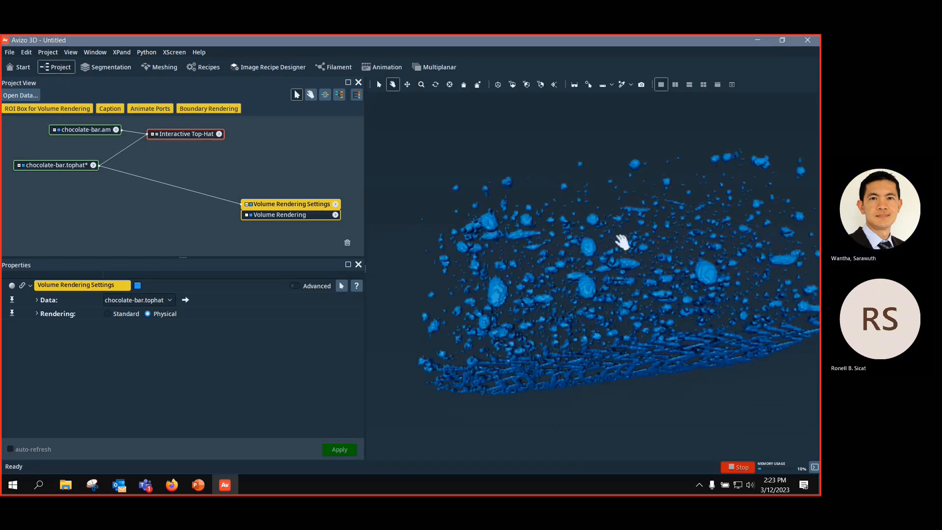
drag(574, 331, 595, 366)
scroll(662, 299, up, 2)
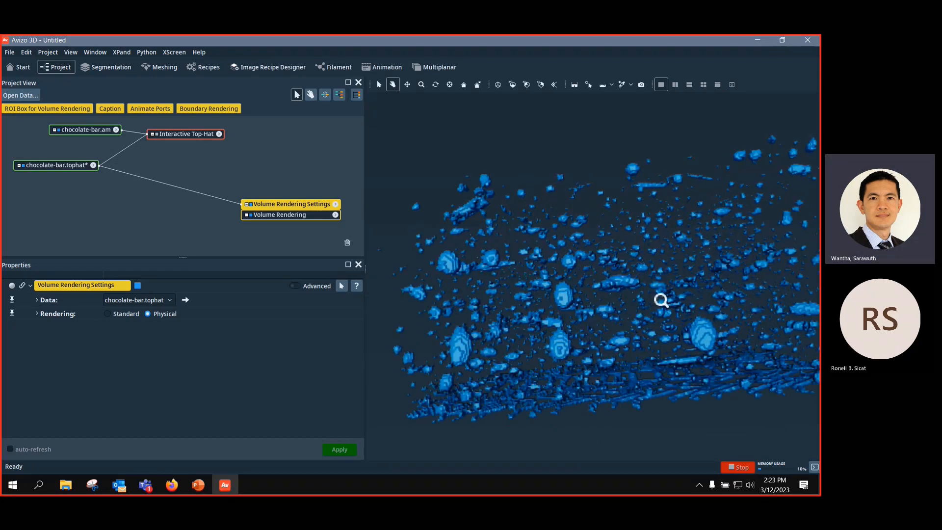
scroll(625, 248, down, 3)
drag(662, 251, 665, 269)
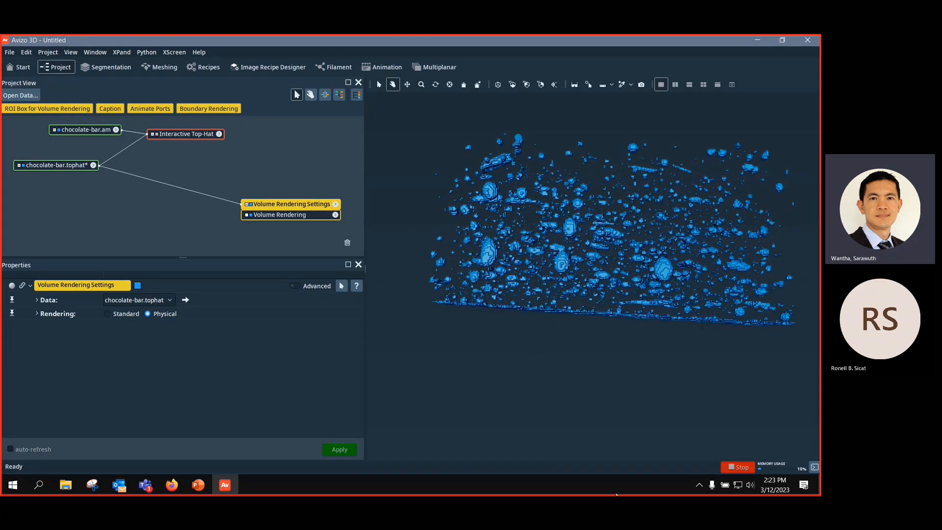
drag(702, 349, 402, 236)
drag(187, 133, 223, 163)
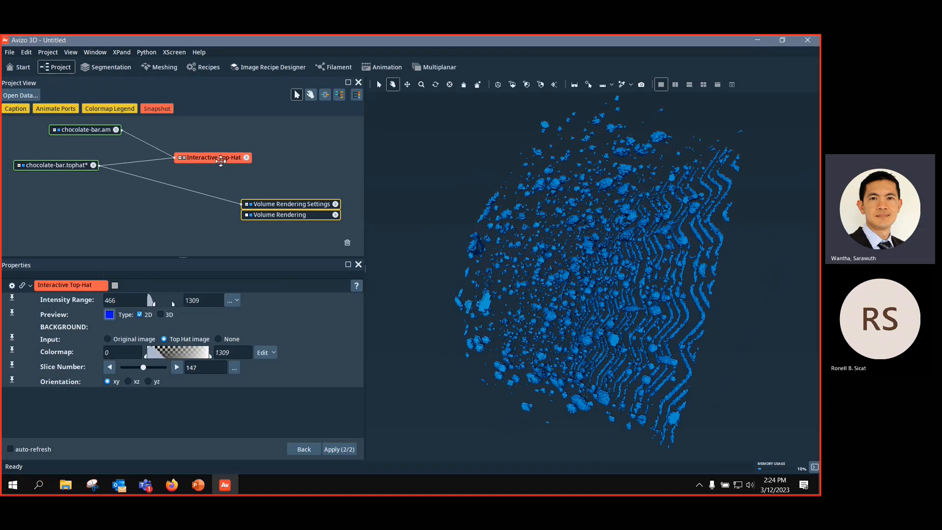
click(550, 85)
click(550, 84)
click(550, 85)
click(550, 85)
drag(669, 243, 608, 322)
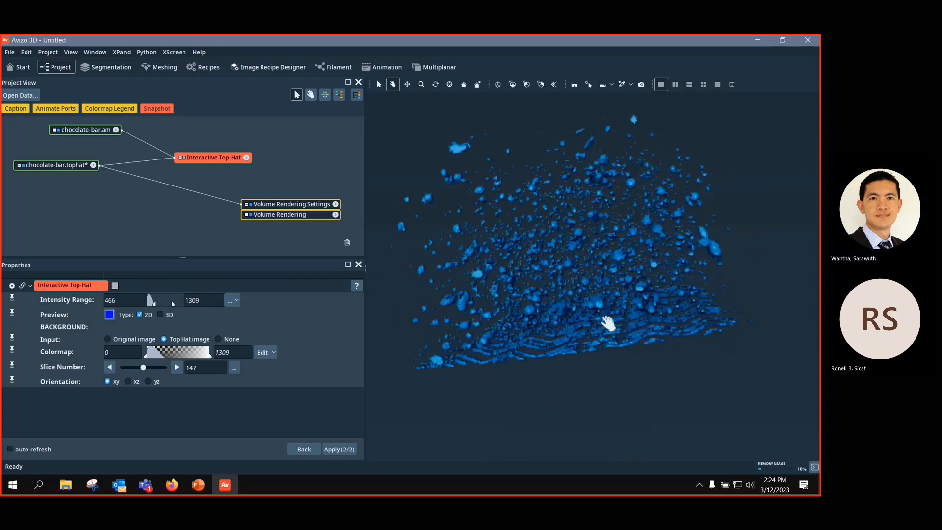
Step: Add a Bounding Box to chocolate-bar.tophat and gather it and the Volume Rendering modules beneath that data object
drag(71, 168, 88, 168)
right_click(83, 166)
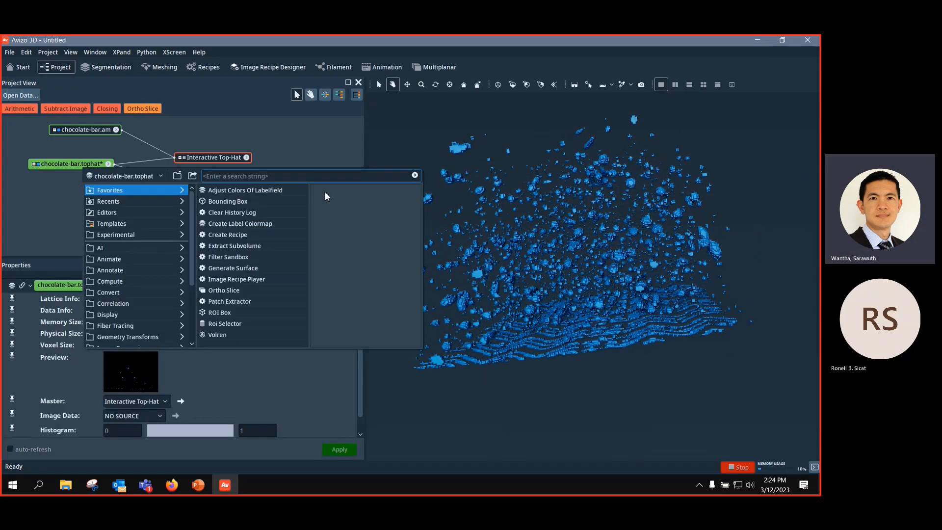
click(243, 201)
scroll(621, 303, down, 3)
drag(515, 260, 557, 248)
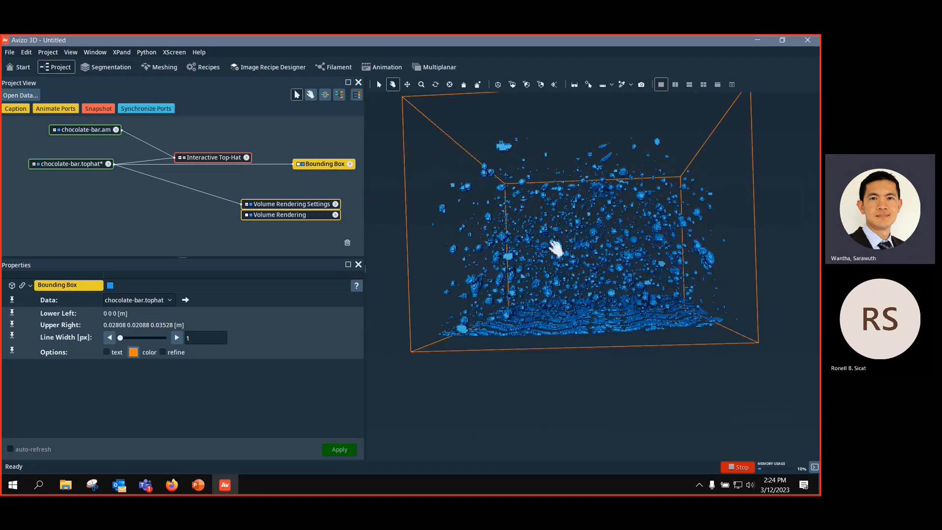
drag(333, 167, 89, 181)
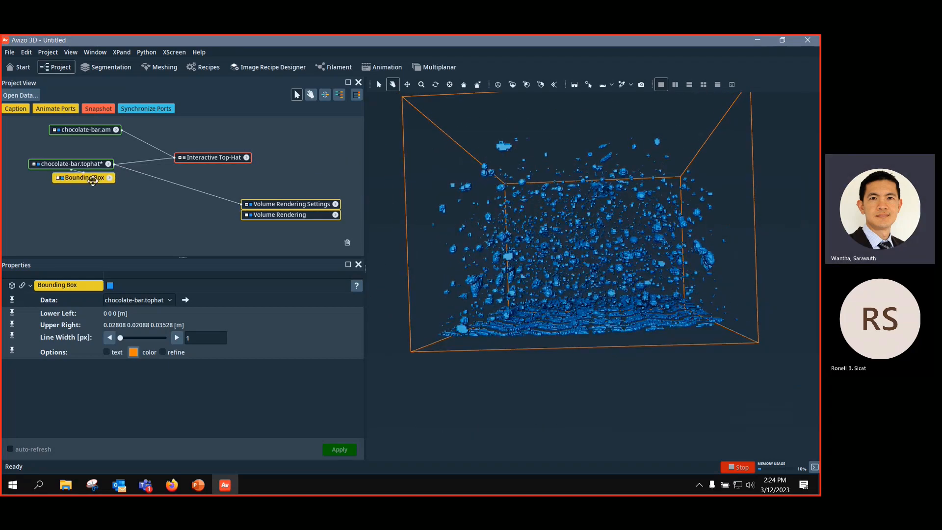
drag(286, 209, 57, 198)
Step: Attach a Volume Edit module to chocolate-bar.tophat and place its output chocolate-bar.modif beneath the module
right_click(83, 163)
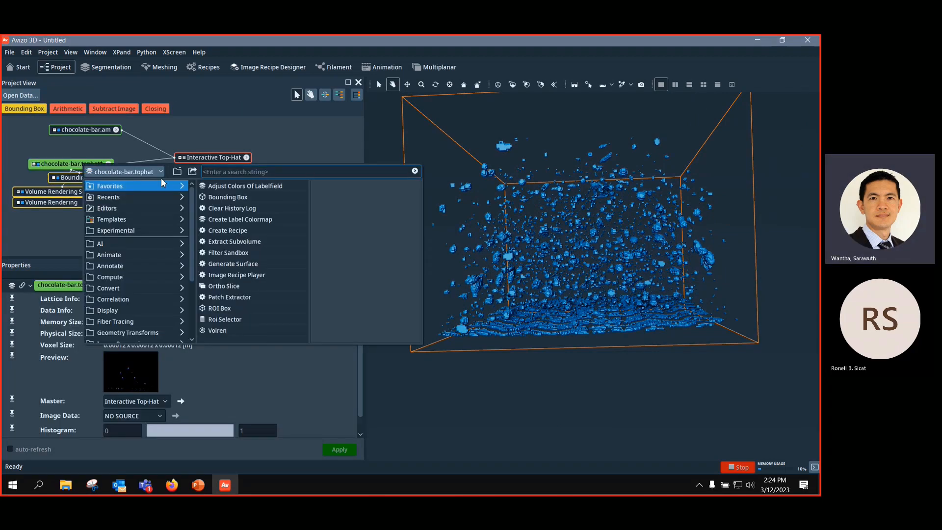
text(vo)
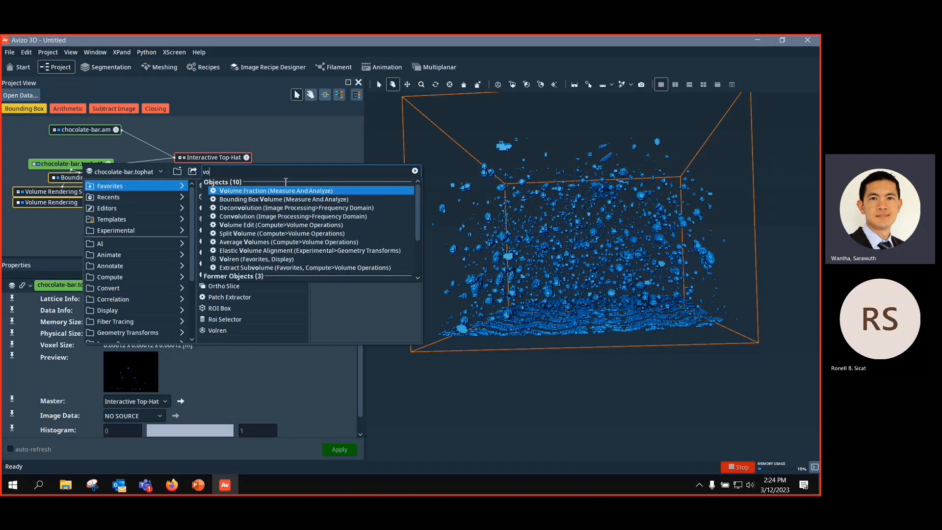
text(lume)
click(267, 199)
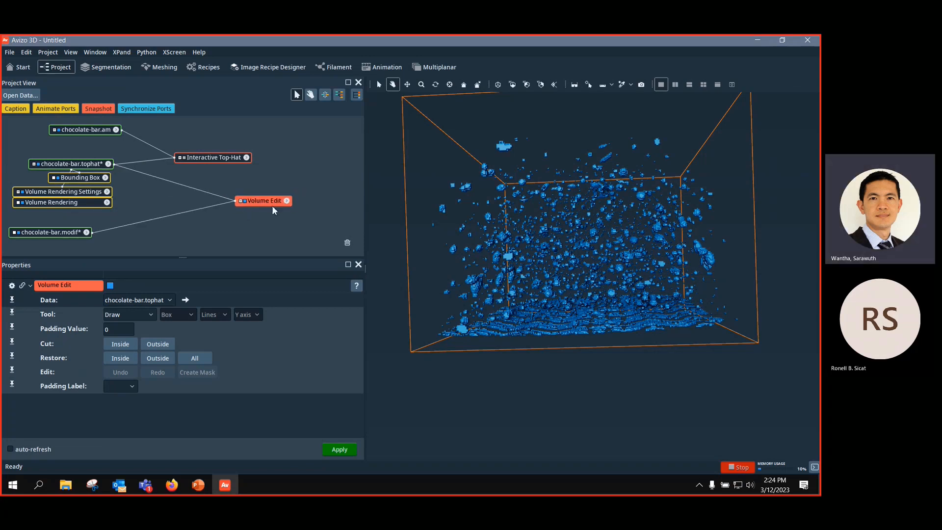
click(72, 179)
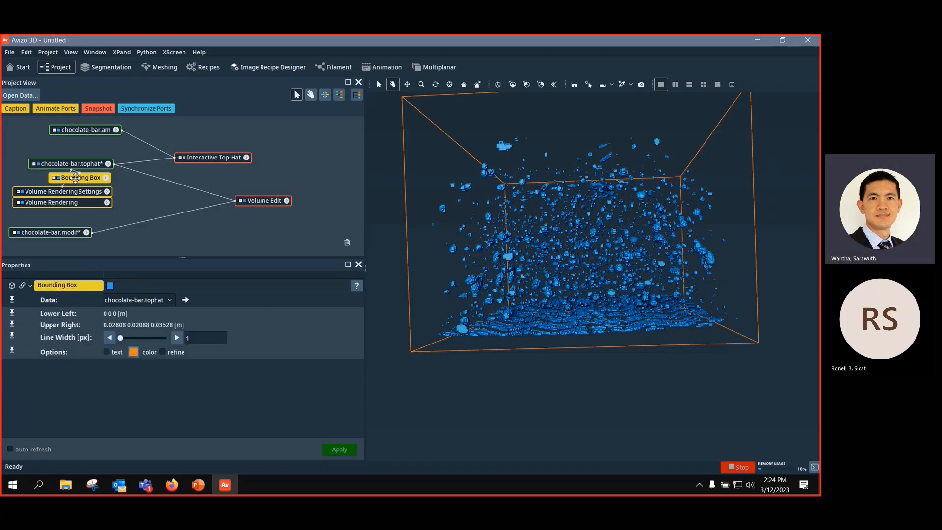
click(63, 233)
drag(62, 231, 273, 236)
drag(264, 201, 264, 197)
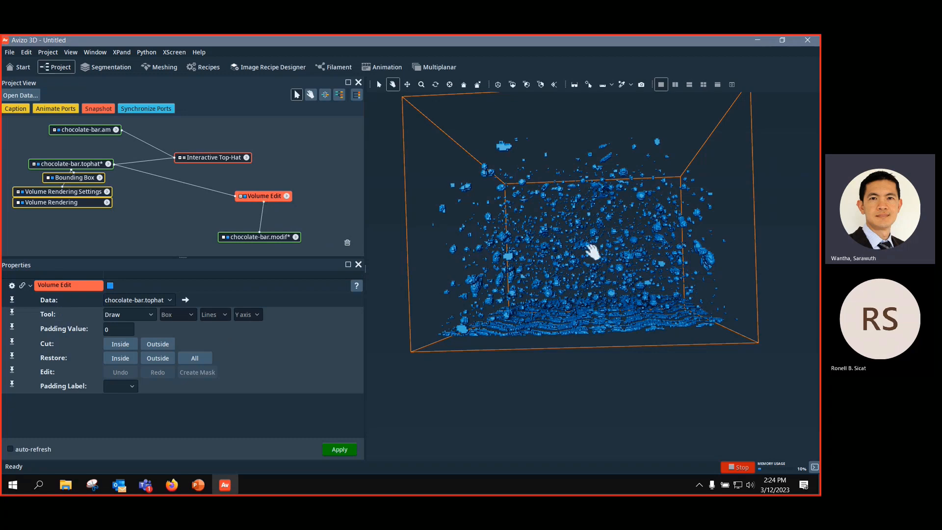
Step: Cut away the grooved layer at the bar's base by drawing an outline around it with Volume Edit's inside cut
drag(658, 296, 640, 229)
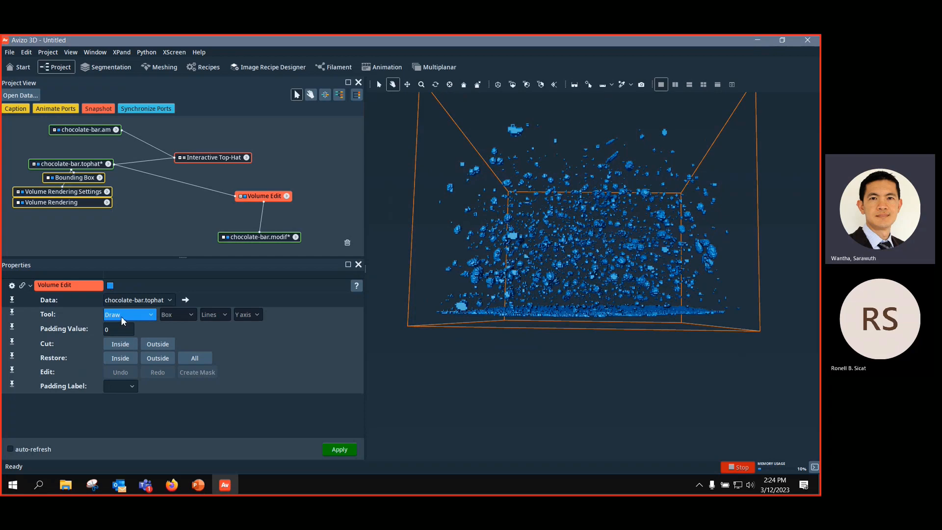
drag(537, 320, 584, 298)
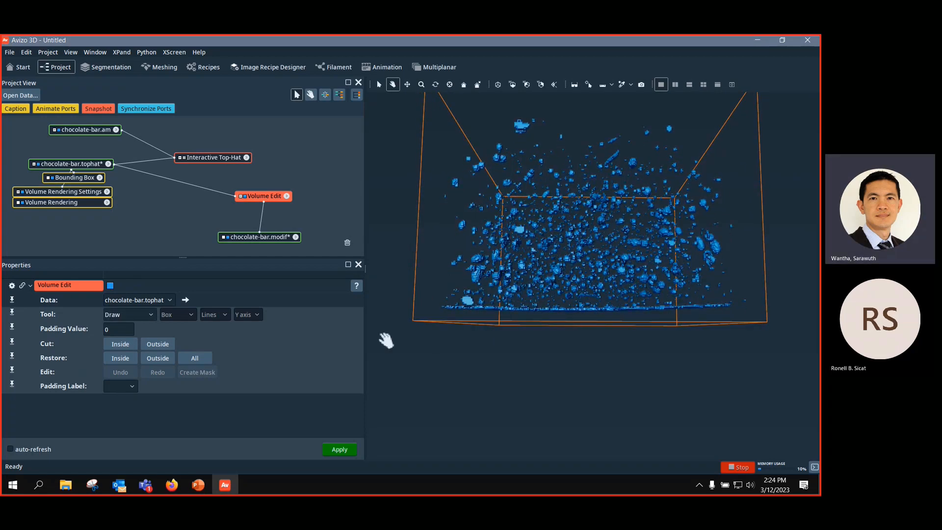
drag(472, 303, 614, 282)
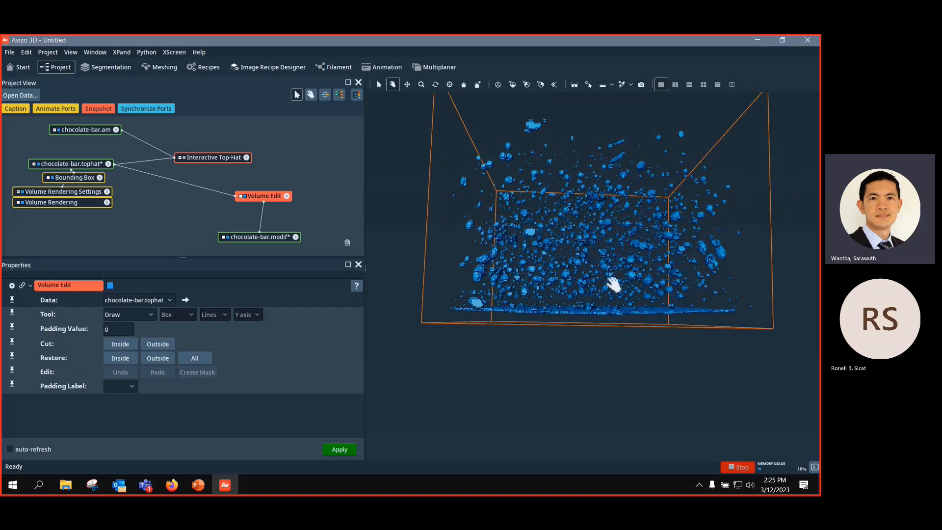
click(117, 345)
drag(580, 309, 682, 304)
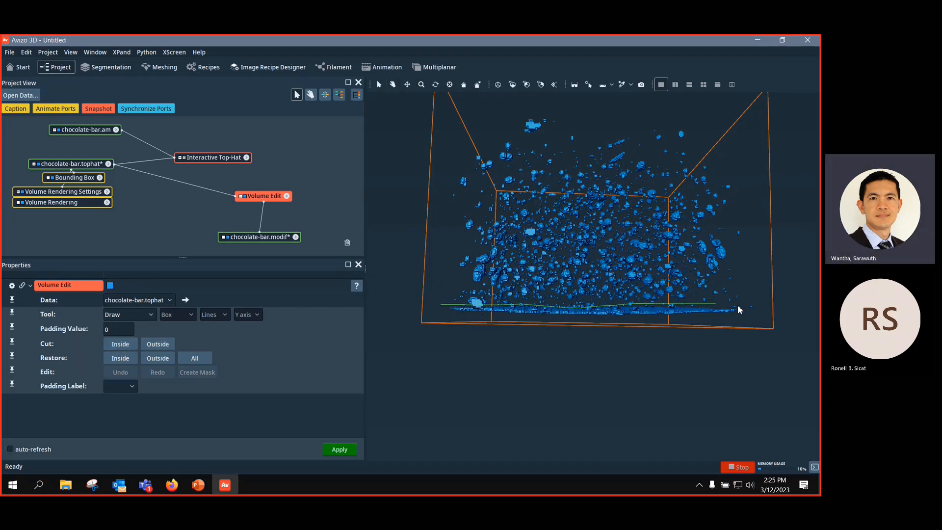
mouse_move(670, 360)
mouse_down()
mouse_move(584, 360)
mouse_move(428, 324)
mouse_move(452, 307)
mouse_up()
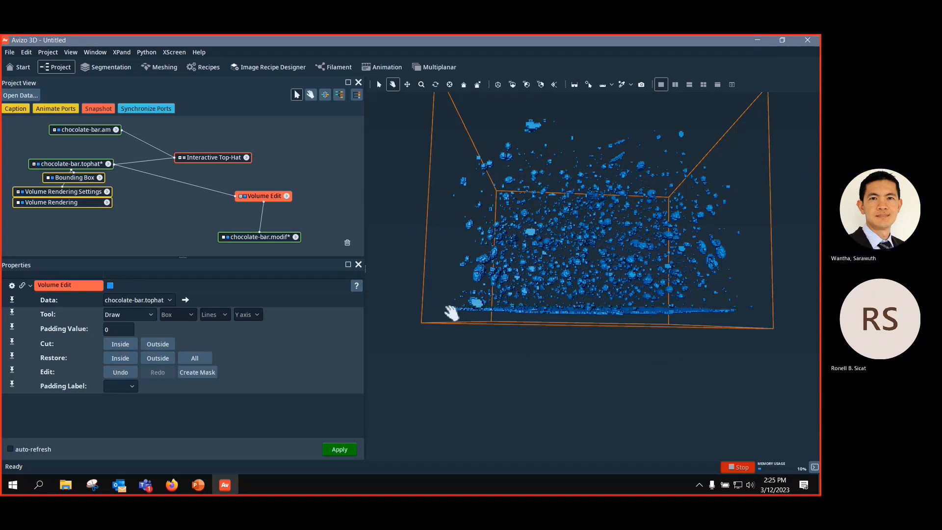
Step: Connect the Volume Rendering Settings to chocolate-bar.modif to display the edited volume
drag(63, 192, 239, 237)
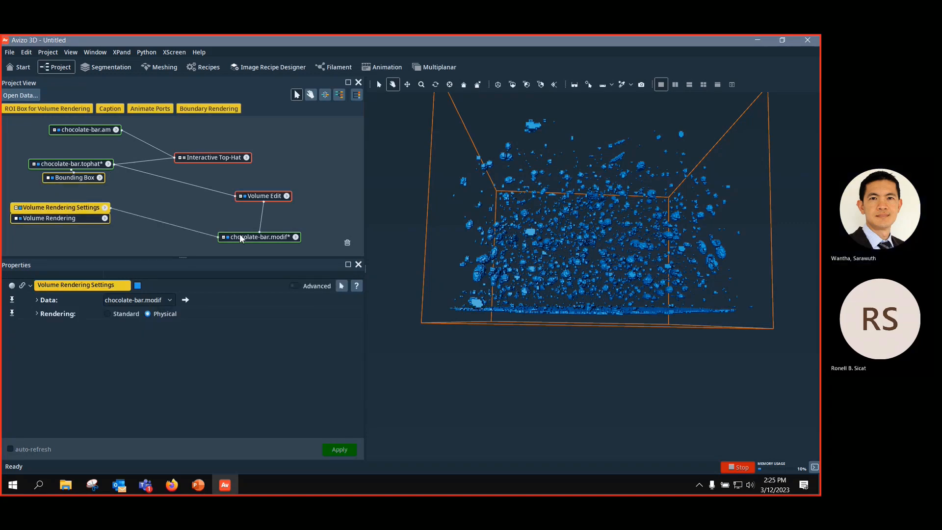
drag(400, 101, 558, 267)
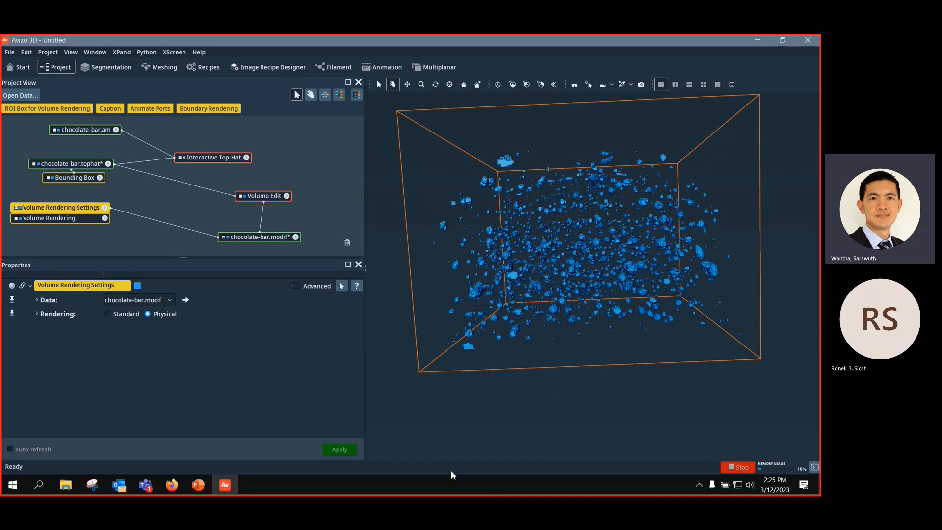
drag(76, 219, 76, 227)
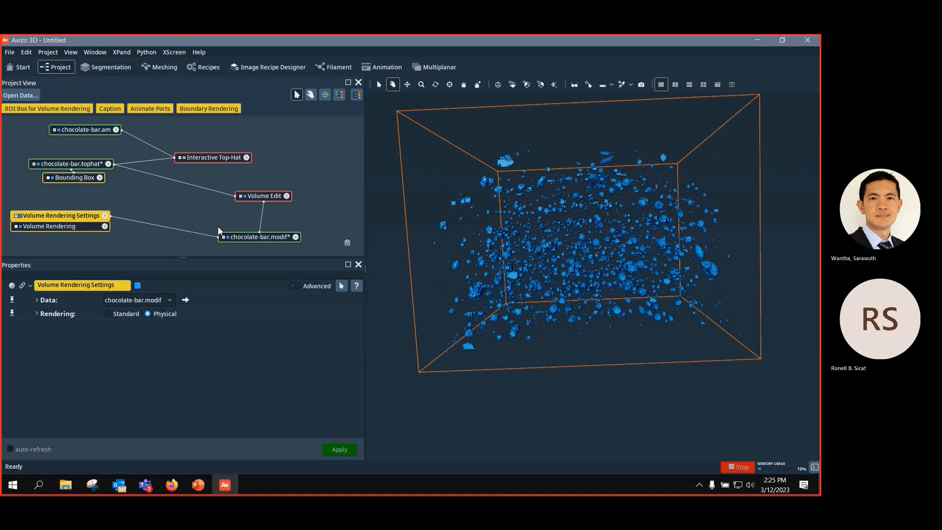
Step: Undo the base-layer cut in Volume Edit and turn the rendered volume to a near-frontal view
click(272, 197)
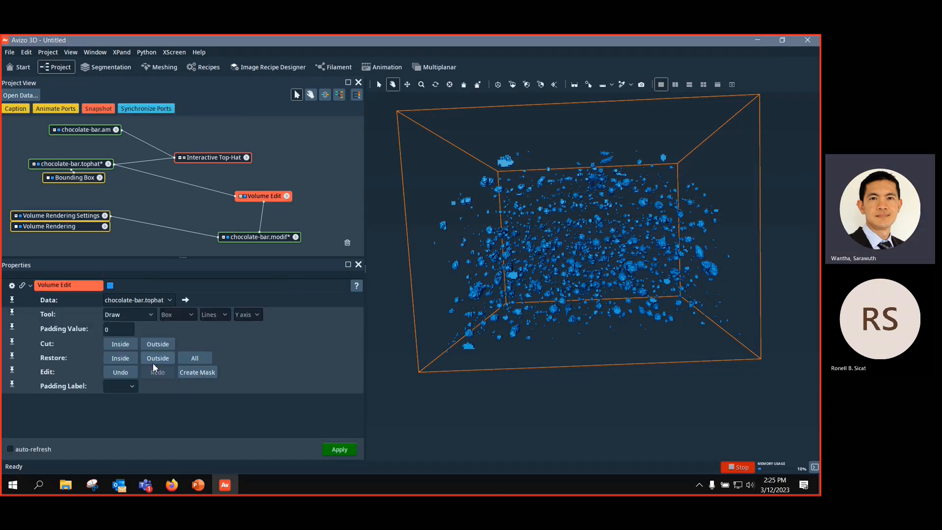
click(124, 375)
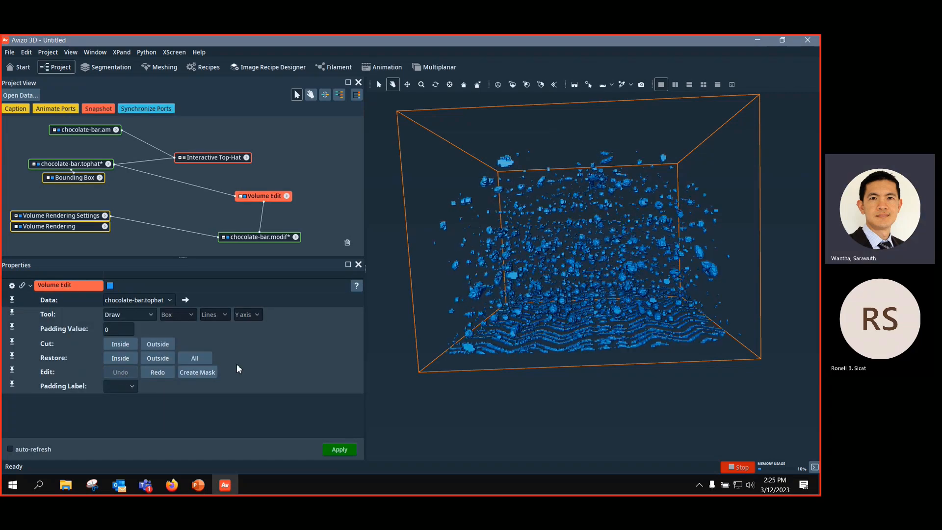
mouse_move(581, 322)
mouse_down()
mouse_move(583, 294)
mouse_move(592, 313)
mouse_up()
click(525, 86)
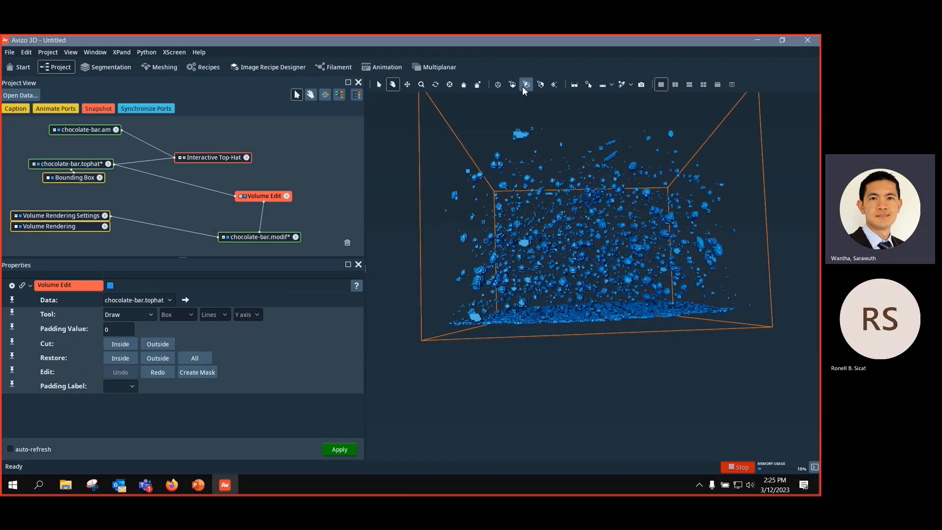
drag(564, 127, 576, 231)
click(555, 84)
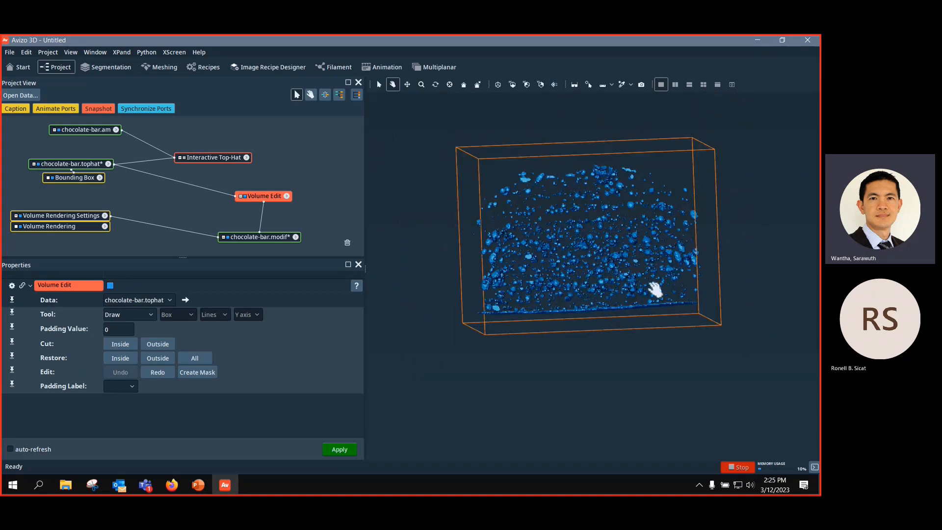
Step: Switch Volume Edit to the TabBox tool and raise the lower edge of its box toward the bar's base layer
drag(624, 268, 609, 260)
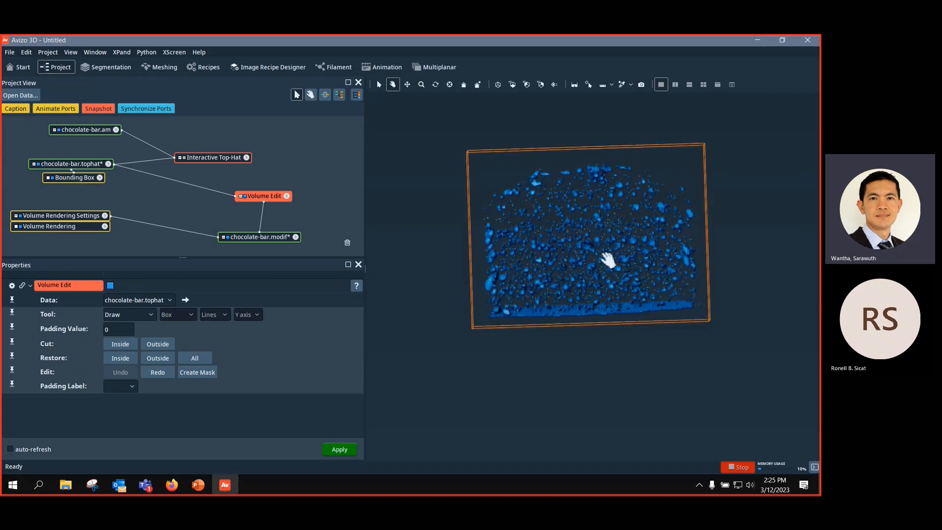
click(149, 318)
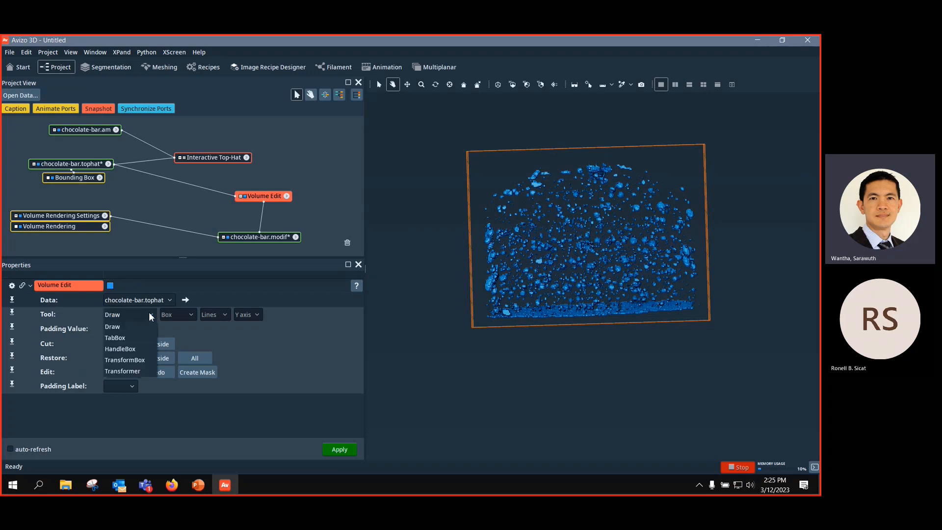
click(141, 337)
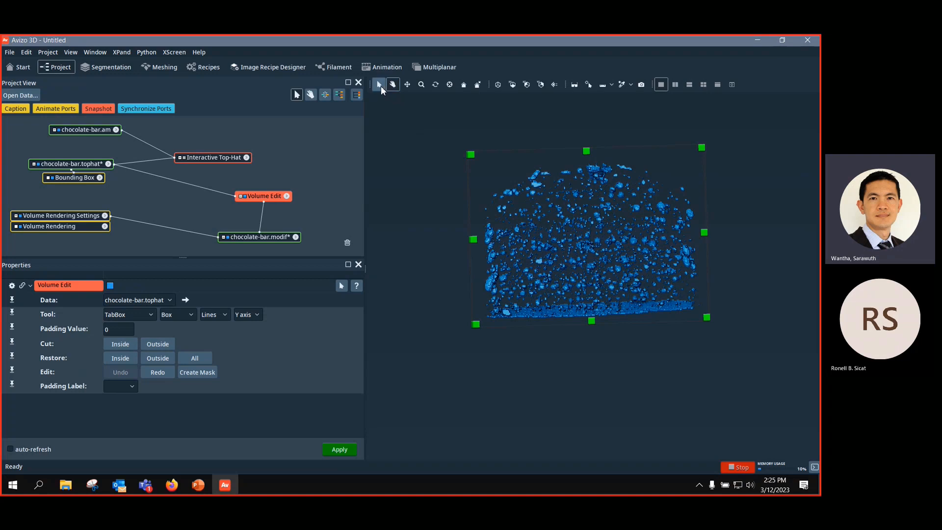
click(555, 85)
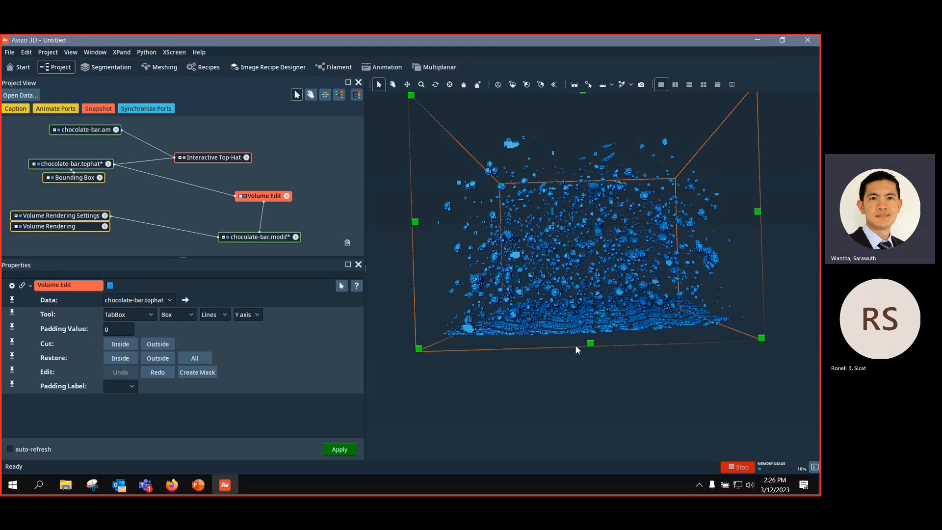
drag(589, 344, 595, 325)
Step: Raise the box's lower face just above the base layer and cut away everything outside the box
click(393, 84)
drag(442, 164, 604, 227)
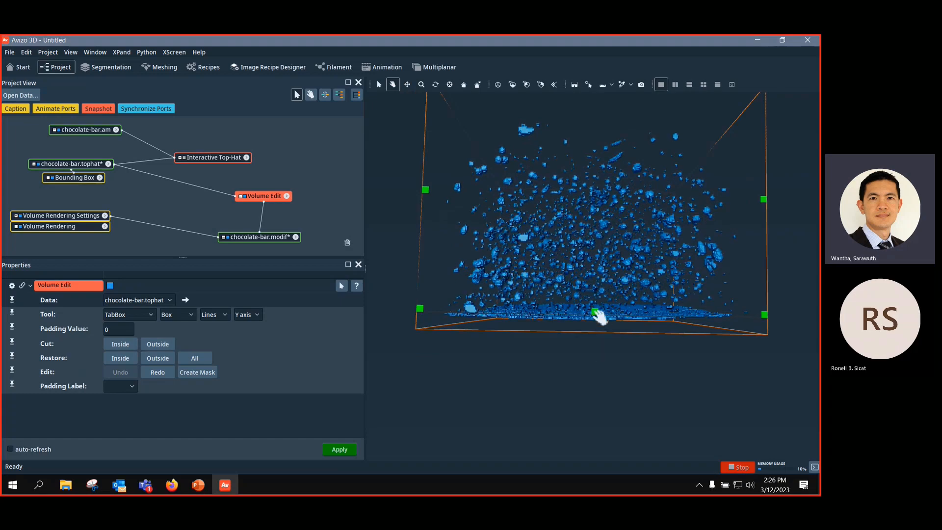
click(379, 84)
drag(595, 312, 598, 303)
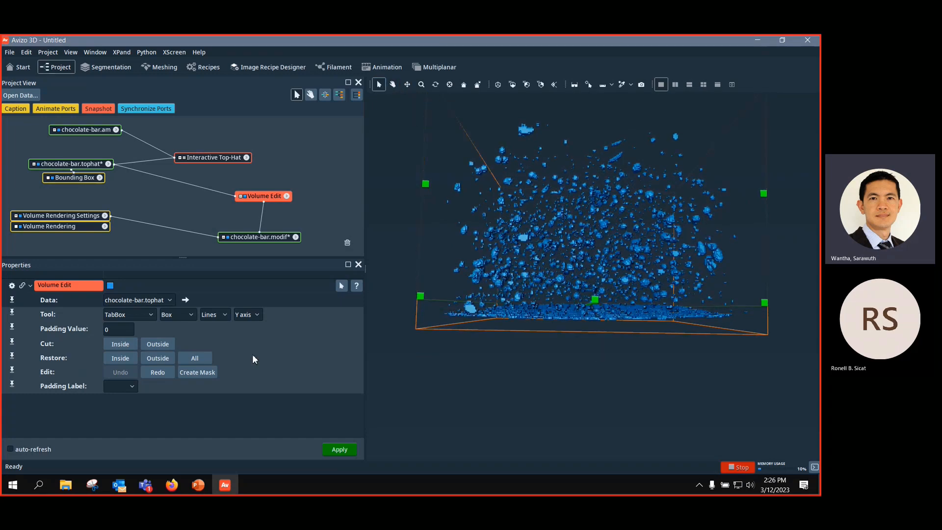
click(158, 345)
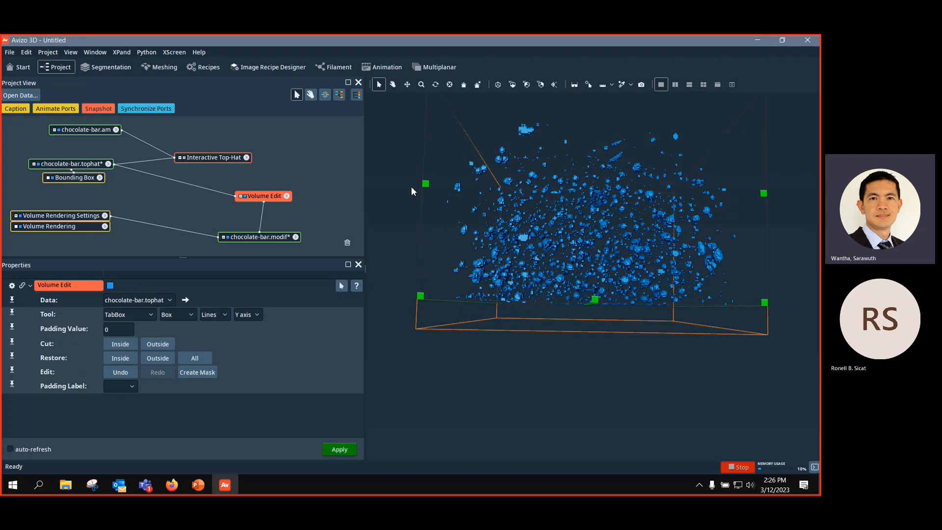
click(555, 85)
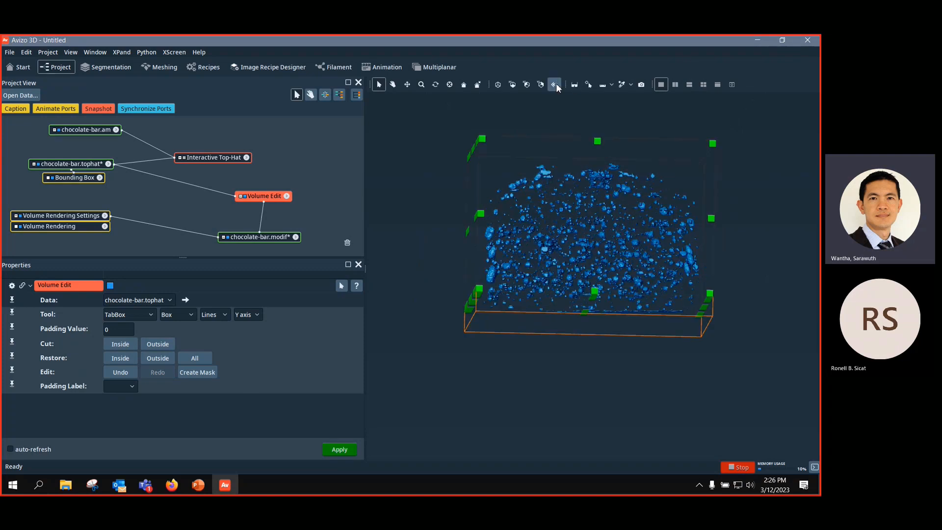
click(393, 85)
drag(608, 275, 612, 253)
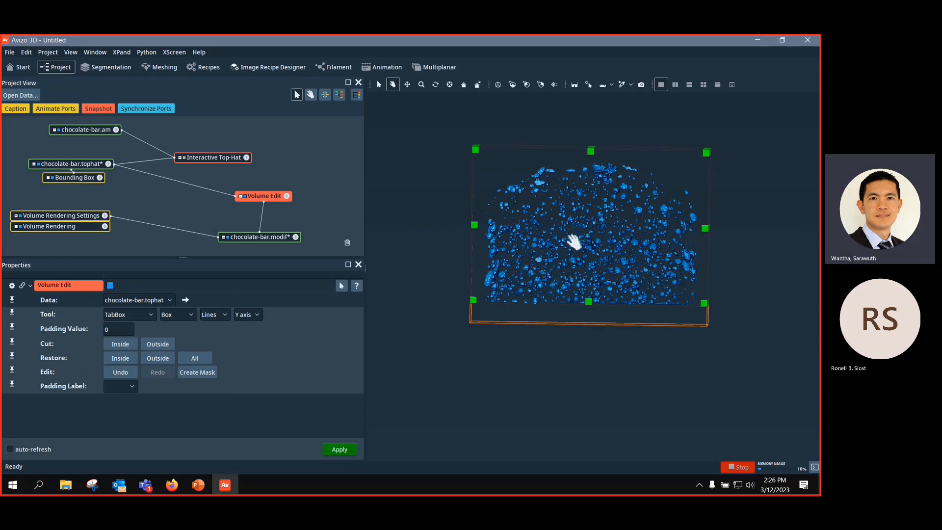
drag(624, 238, 584, 241)
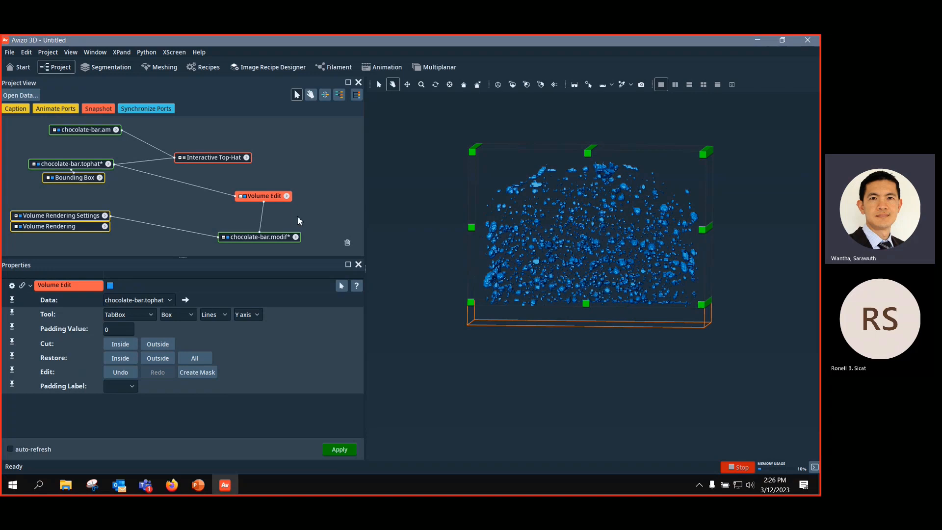
Step: Remove every module and derived dataset except chocolate-bar.am from the project, discarding the unsaved chocolate-bar.modif and chocolate-bar.tophat
key(Delete)
click(254, 237)
key(Delete)
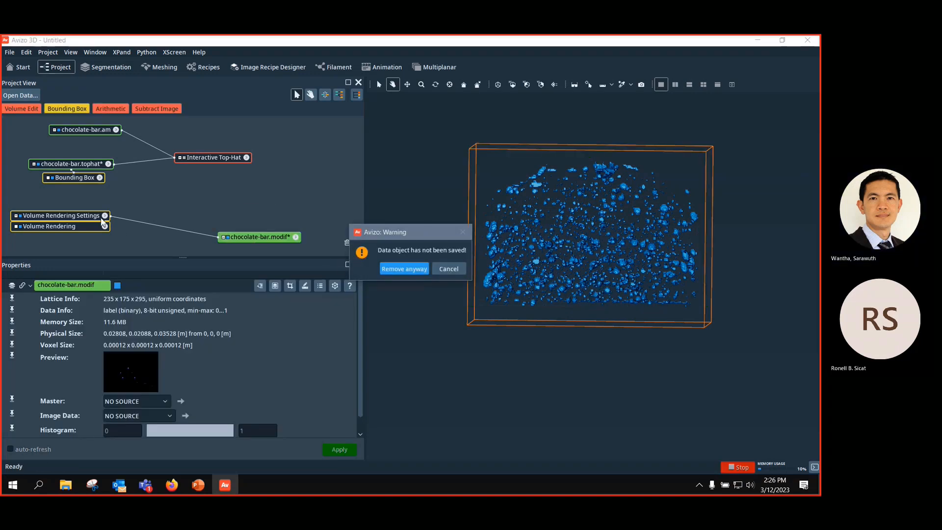
click(387, 269)
click(183, 162)
key(Delete)
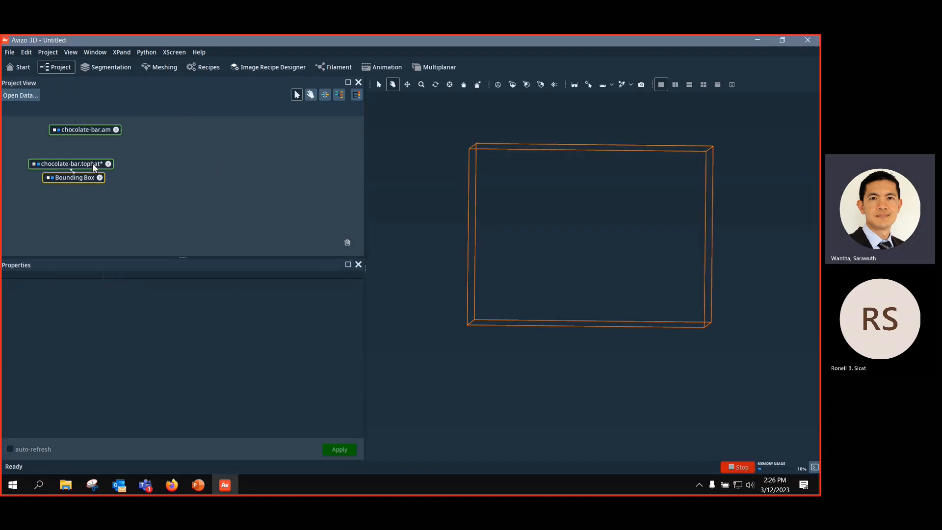
click(93, 163)
key(Delete)
click(402, 271)
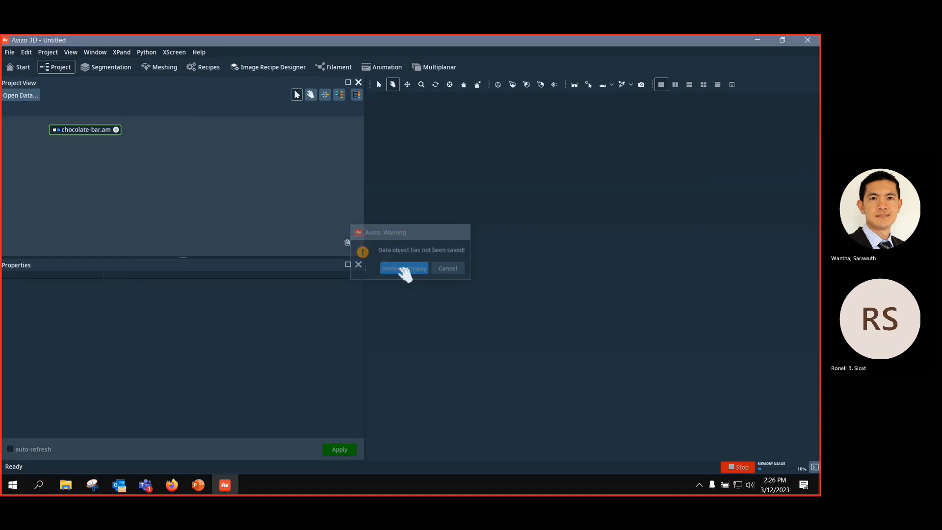
Step: Attach a Volume Rendering to chocolate-bar.am and turn the rendered bar to view its ridged upper surface
click(107, 128)
drag(116, 130, 123, 172)
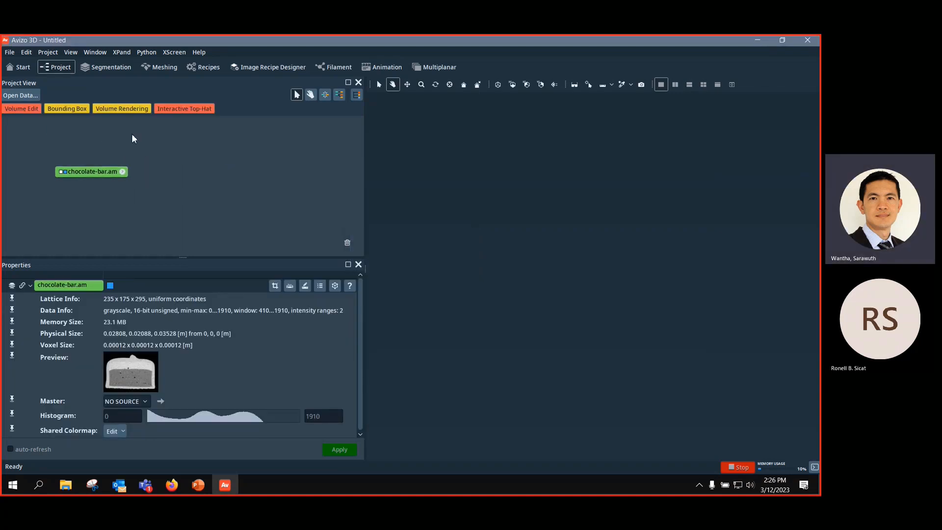
click(122, 110)
drag(375, 211, 569, 283)
click(553, 91)
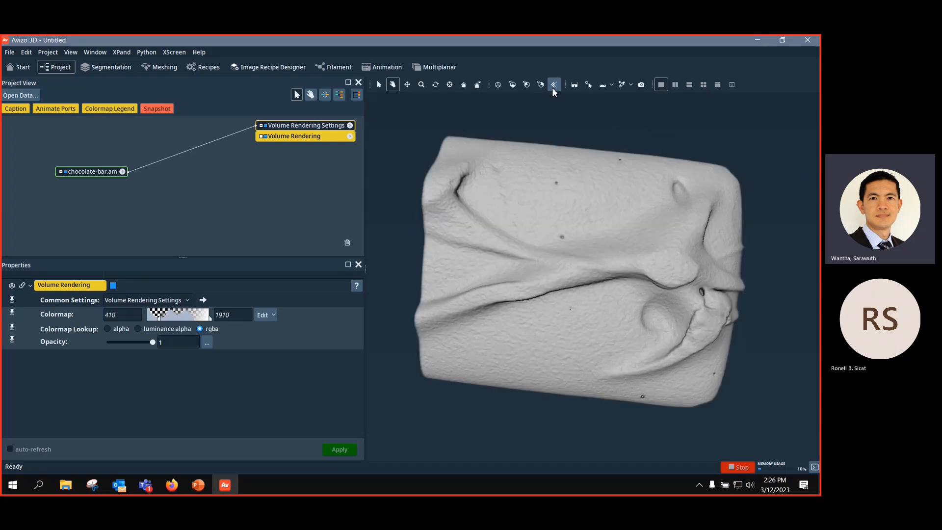
drag(620, 227, 676, 220)
Step: Attach a Volume Edit module to chocolate-bar.am
drag(88, 169, 63, 170)
right_click(62, 172)
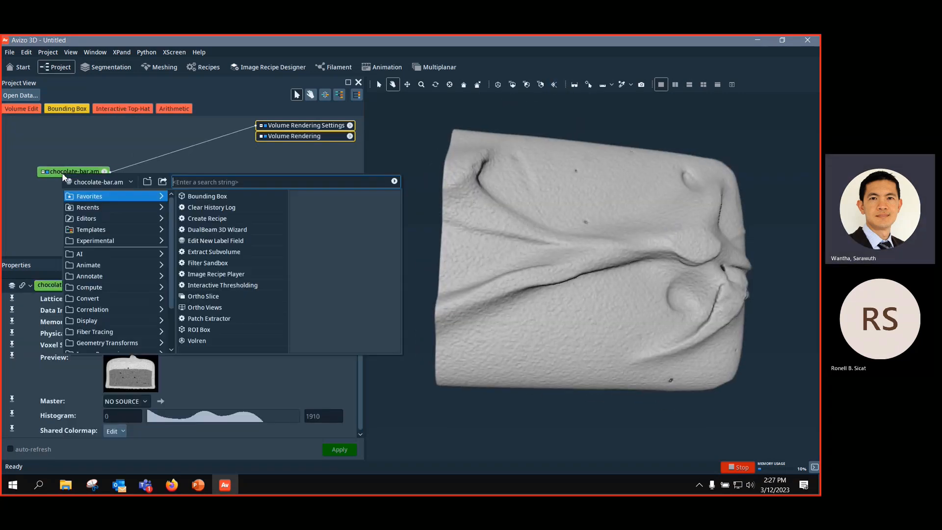
text(vol)
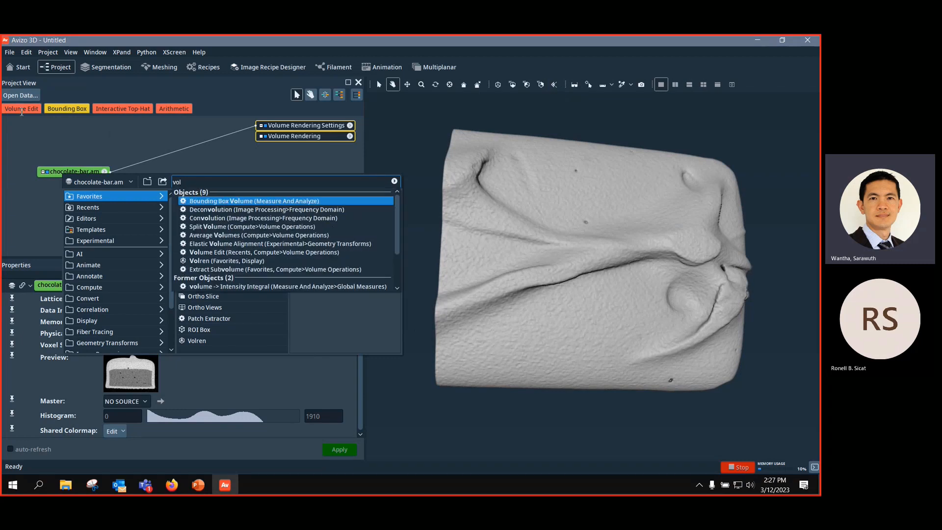
text(ume)
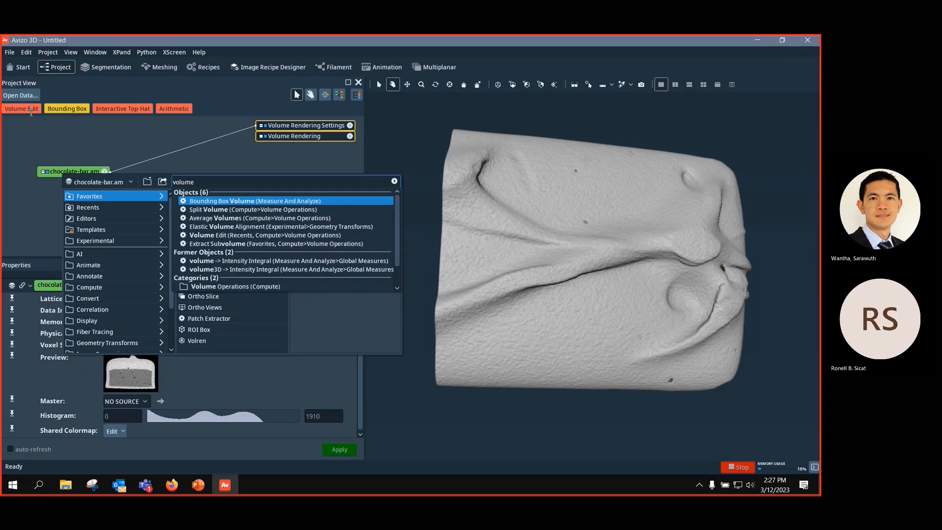
text( ed)
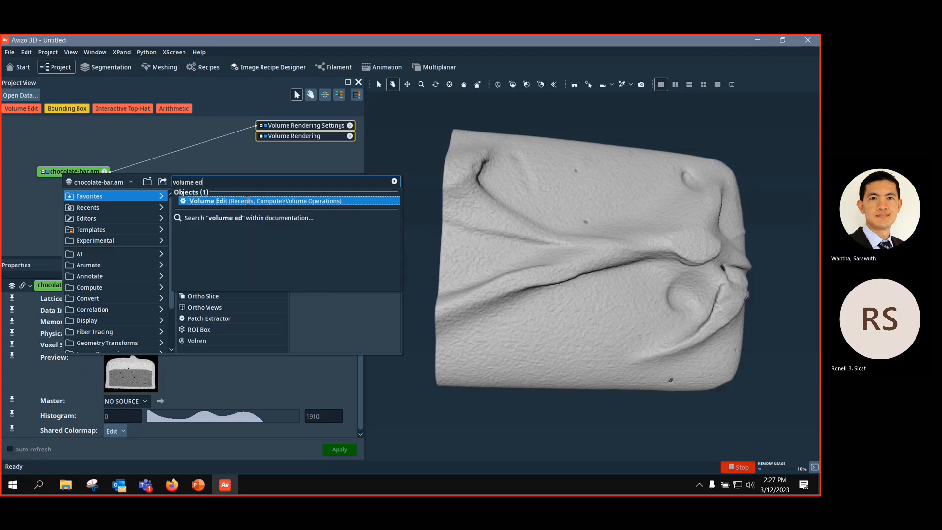
click(248, 201)
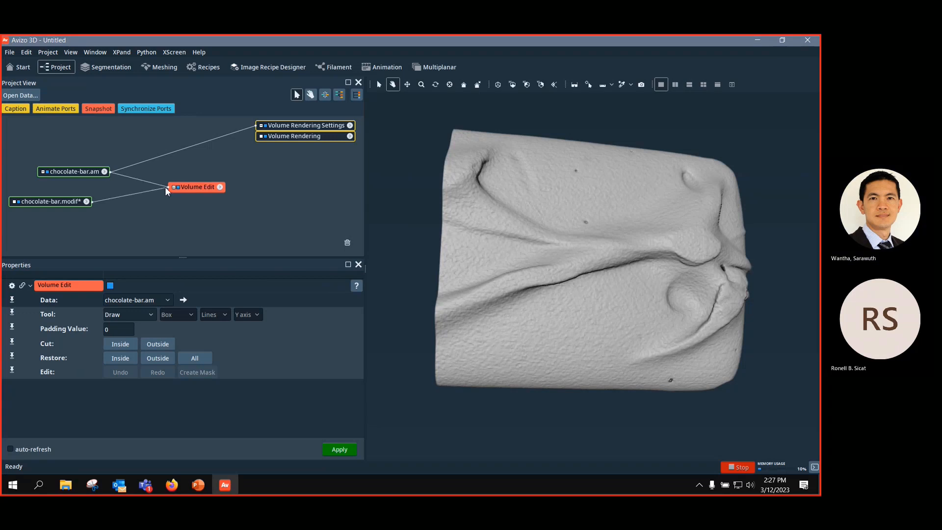
Step: Connect the Volume Rendering Settings to chocolate-bar.modif and arrange the project's nodes around Volume Edit
click(69, 171)
click(60, 209)
drag(117, 156, 90, 210)
drag(289, 126, 303, 216)
drag(202, 188, 199, 172)
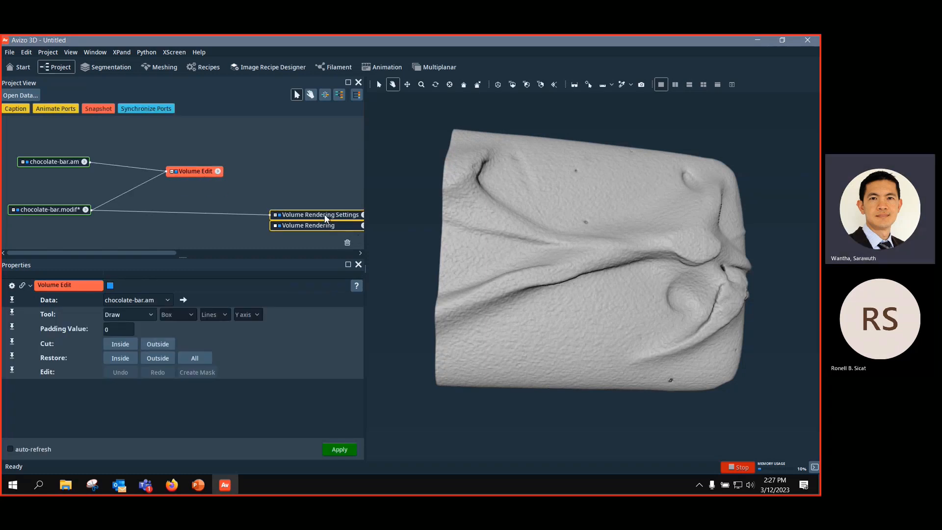
drag(326, 218, 289, 210)
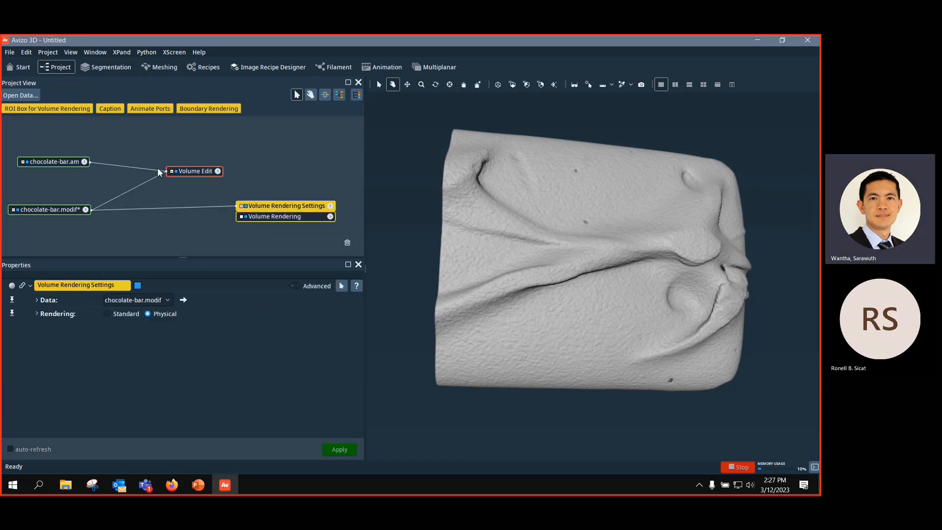
Step: Try an inside cut with Volume Edit's Draw tool around a large oval through the bar's middle, and undo it
click(186, 172)
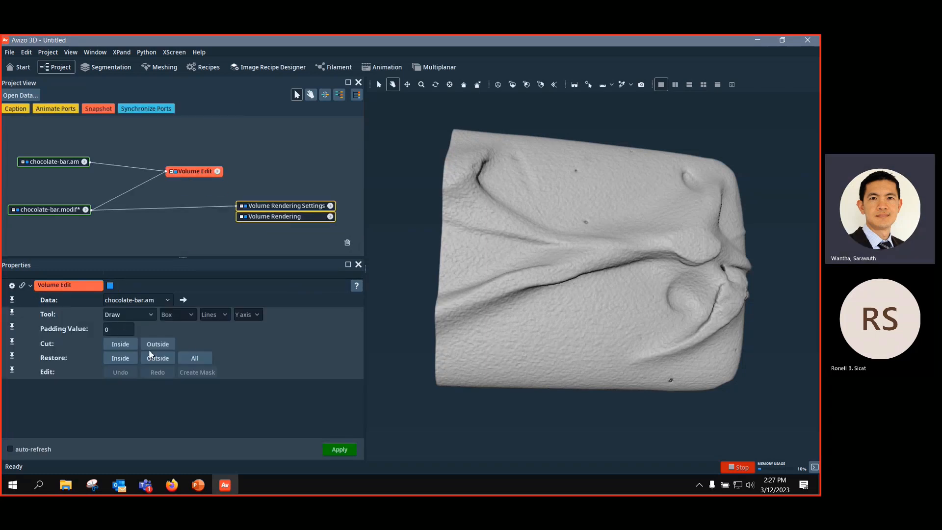
click(118, 345)
drag(452, 208, 442, 252)
mouse_move(460, 294)
mouse_down()
mouse_move(535, 348)
mouse_move(679, 316)
mouse_move(735, 230)
mouse_move(589, 146)
mouse_up()
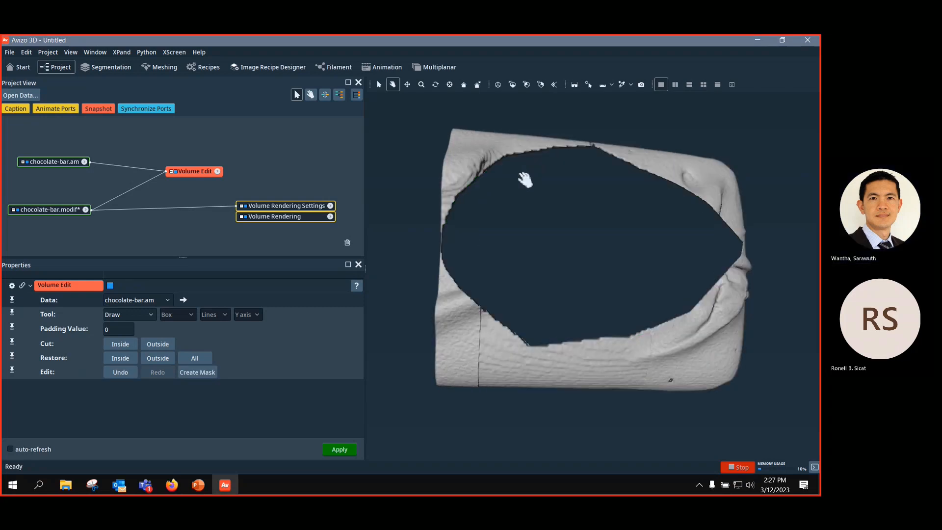
click(558, 86)
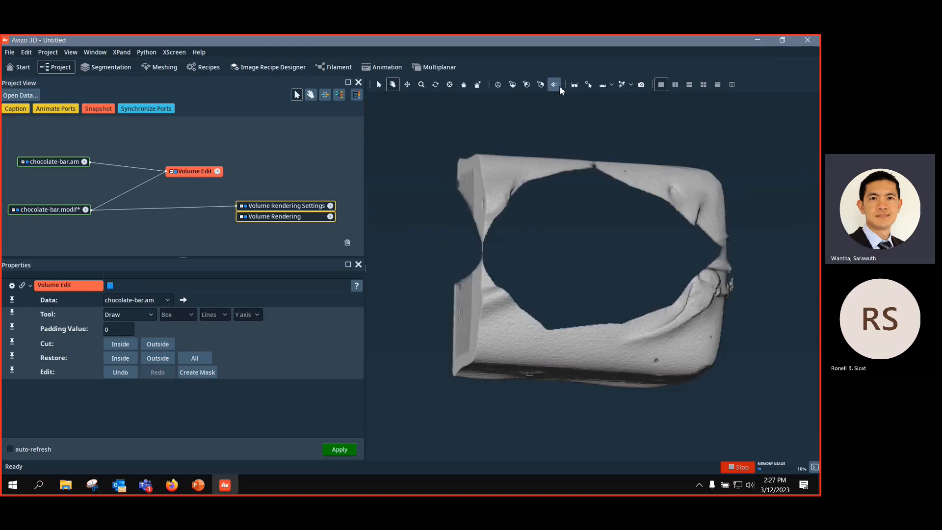
drag(564, 269, 541, 255)
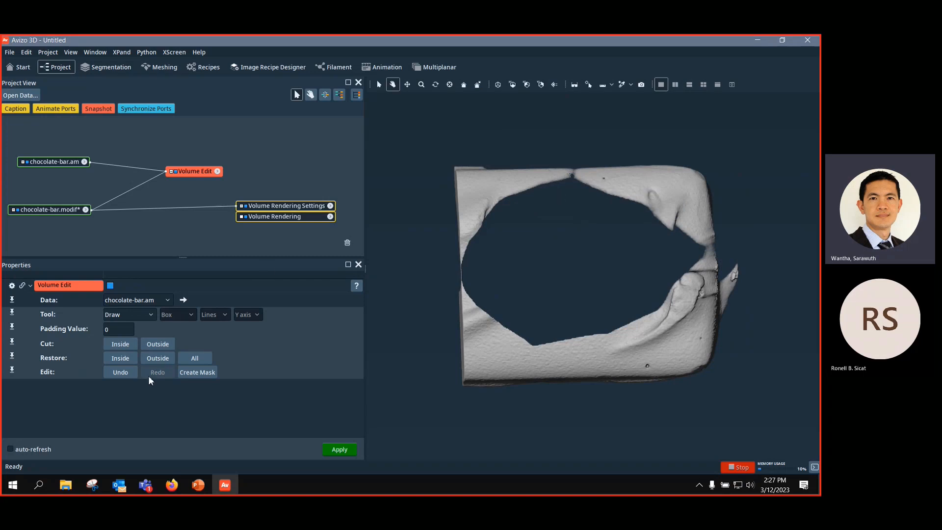
click(121, 373)
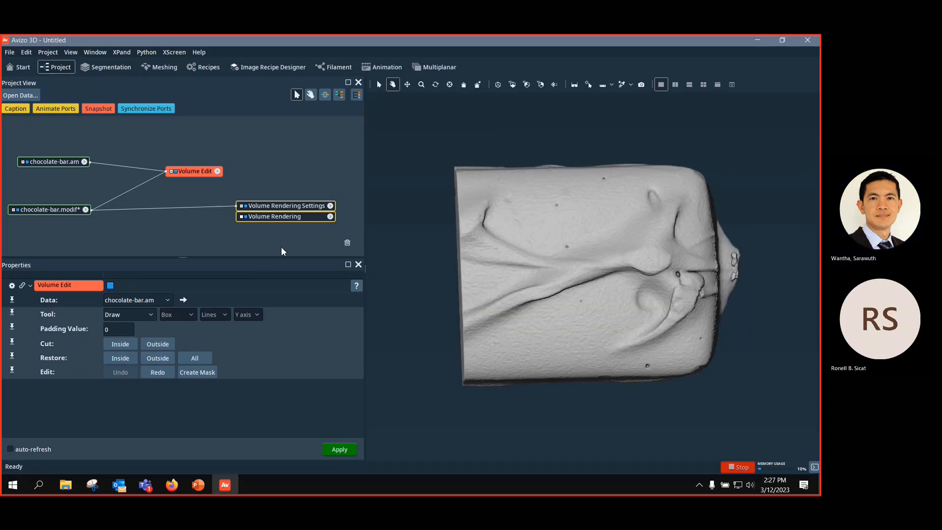
Step: Set the Volume Edit tool to TabBox with a Cylinder shape
click(153, 313)
click(138, 337)
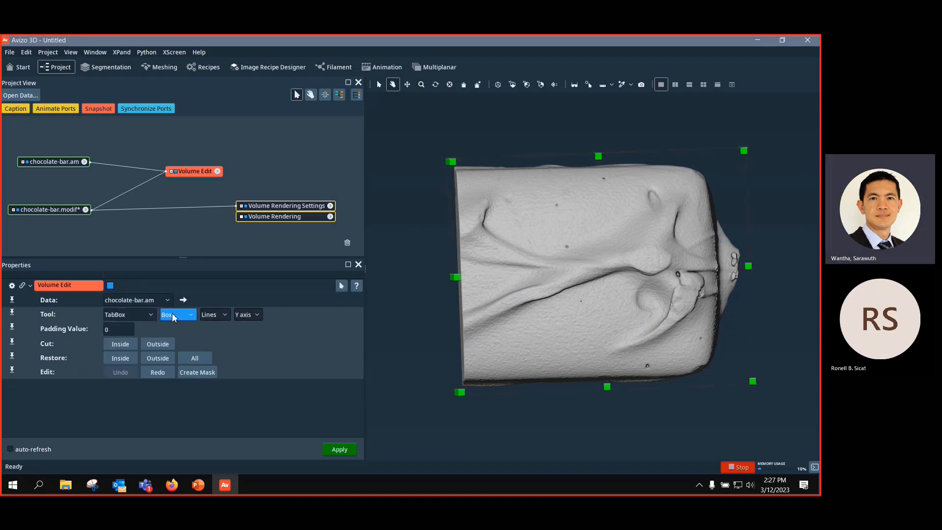
click(188, 318)
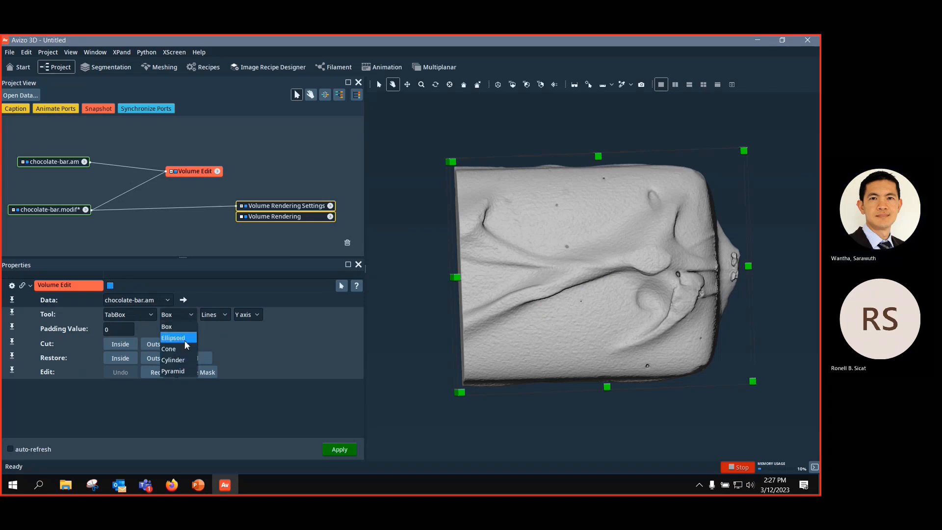
click(179, 360)
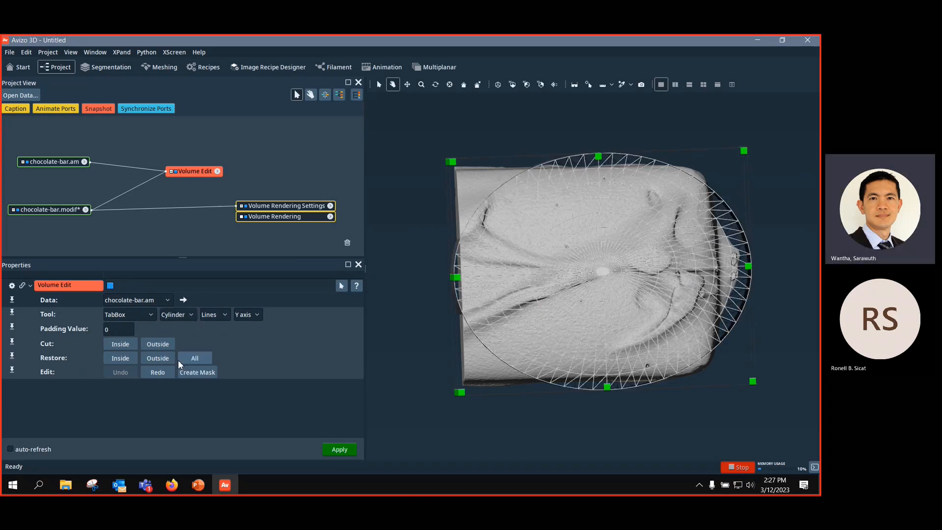
Step: Try orienting the cutting cylinder along the Z axis, and set it back to the Y axis
drag(412, 333, 372, 277)
click(252, 316)
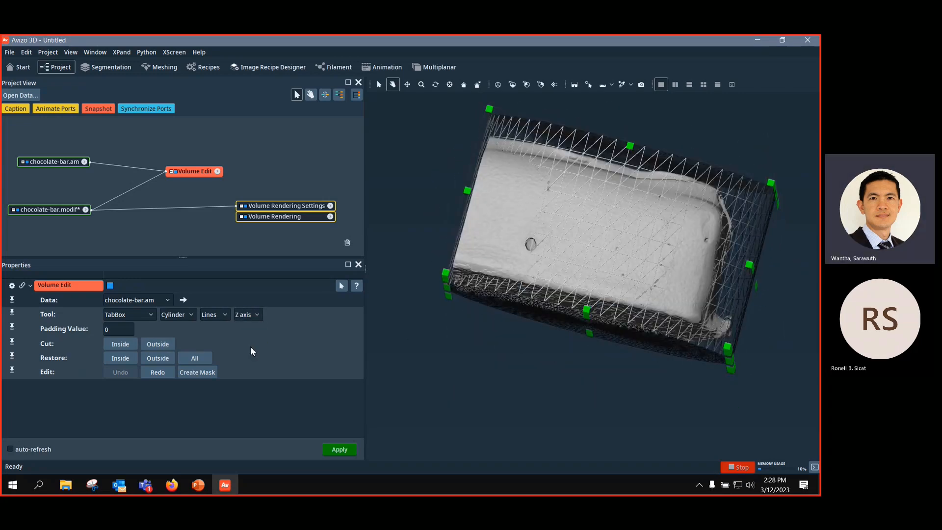
click(244, 349)
drag(545, 300, 553, 262)
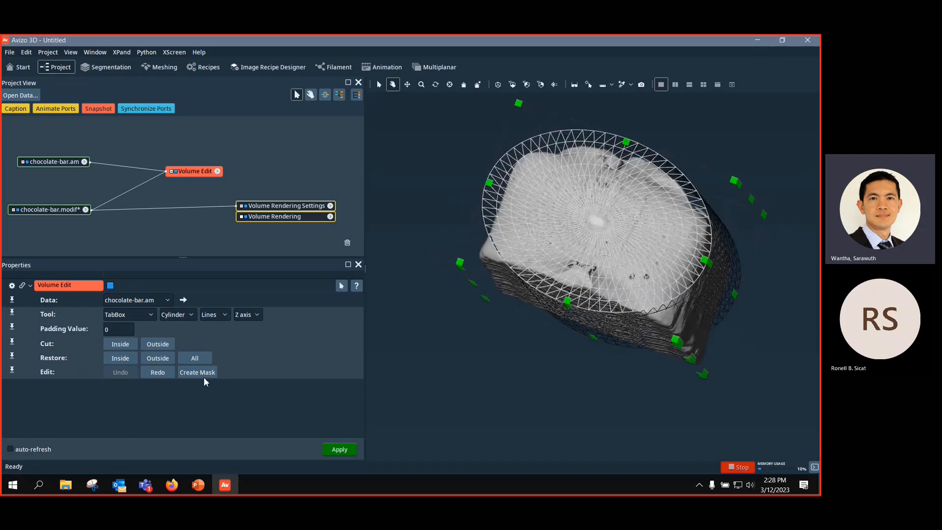
click(255, 314)
click(250, 339)
Step: Shrink the cutting cylinder by pulling in its side at the bar's rounded end, giving it a nearly circular outline
drag(522, 295, 577, 108)
click(556, 86)
drag(651, 196, 634, 276)
scroll(632, 284, down, 4)
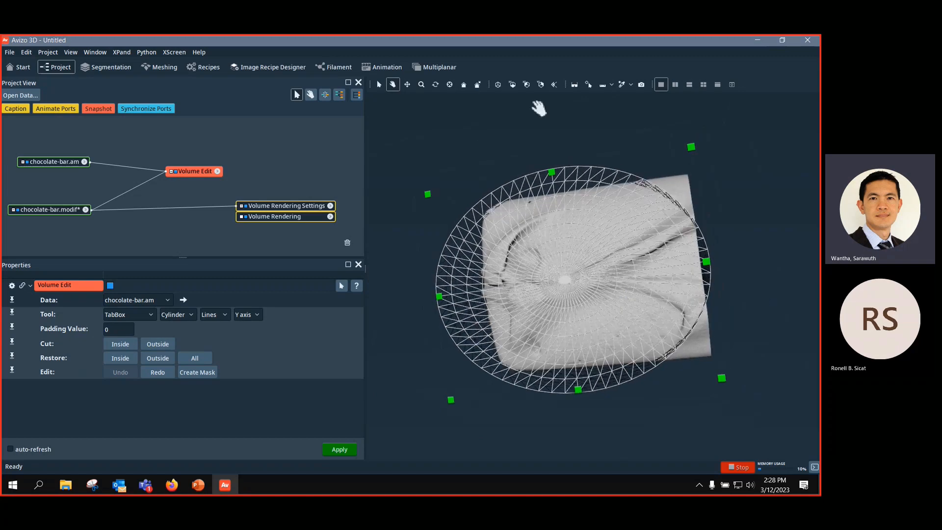
drag(593, 238, 621, 263)
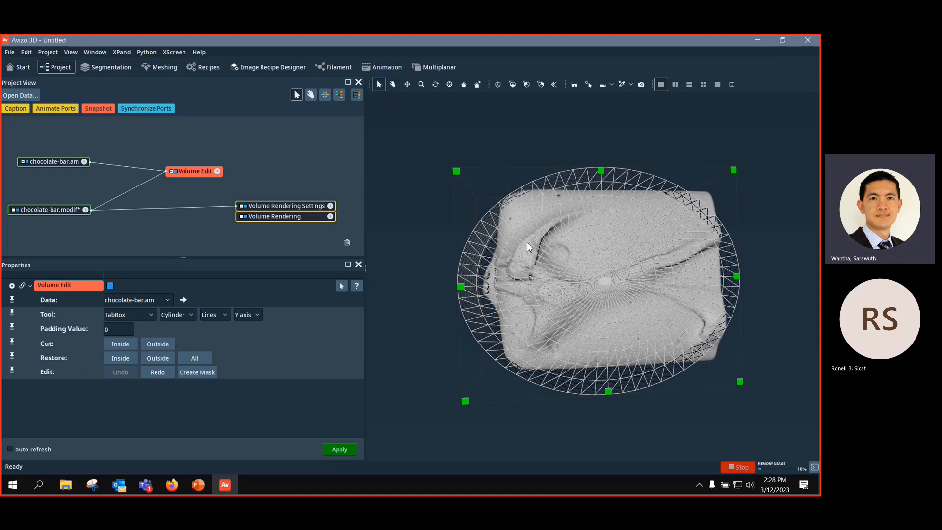
drag(461, 287, 499, 289)
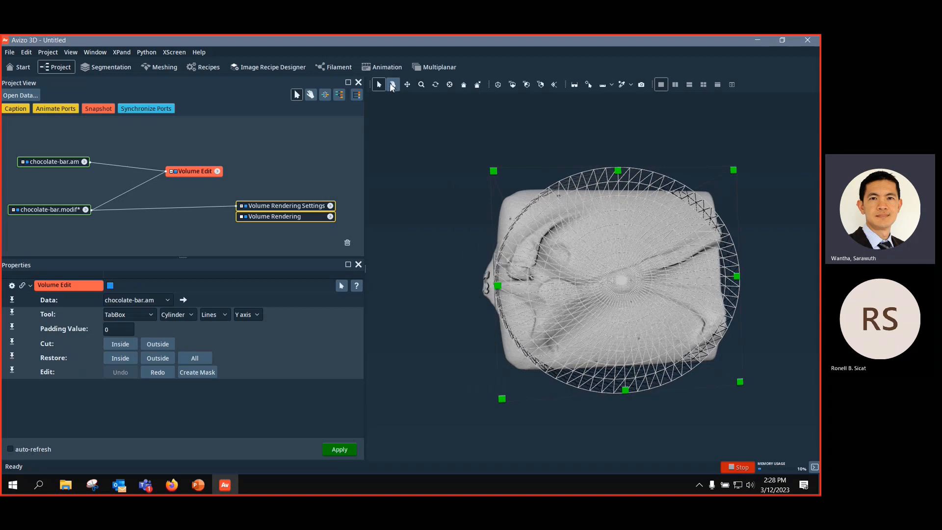
Step: Shrink the cutting cylinder on its two long sides and at the bar's cut end so it fits within the bar's outline
drag(619, 171, 619, 196)
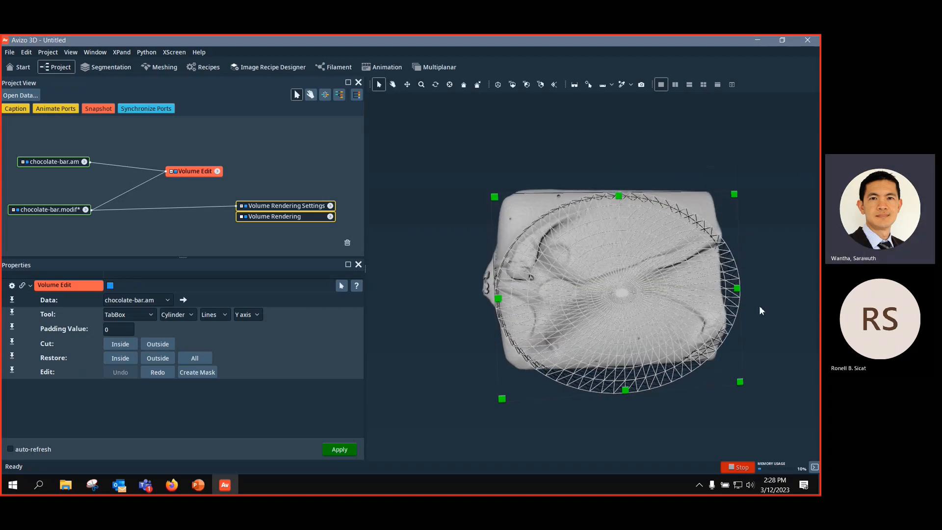
drag(738, 289, 719, 289)
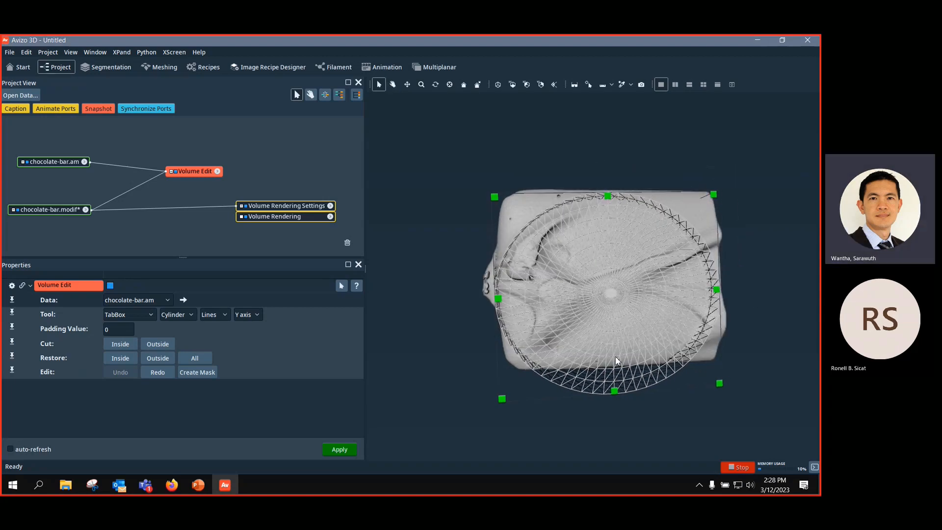
drag(614, 392, 613, 365)
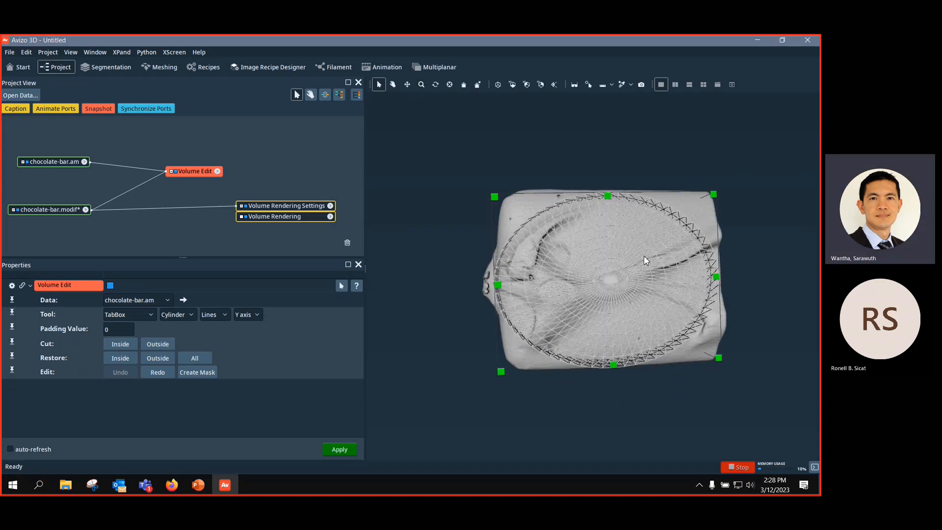
Step: Extend the cutting cylinder slightly towards both long edges and the cut end of the bar, checking its fit from an angle
click(556, 86)
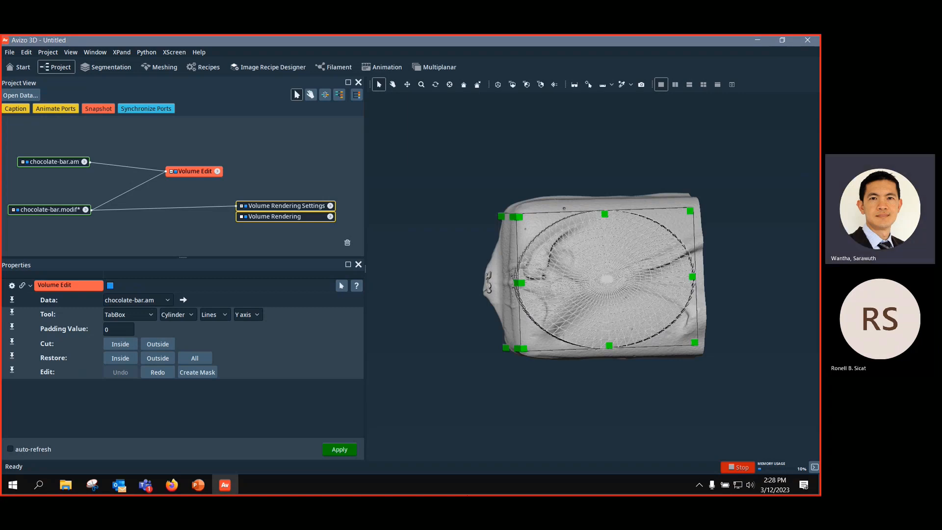
click(555, 87)
click(556, 87)
click(556, 87)
click(555, 86)
drag(606, 217, 604, 202)
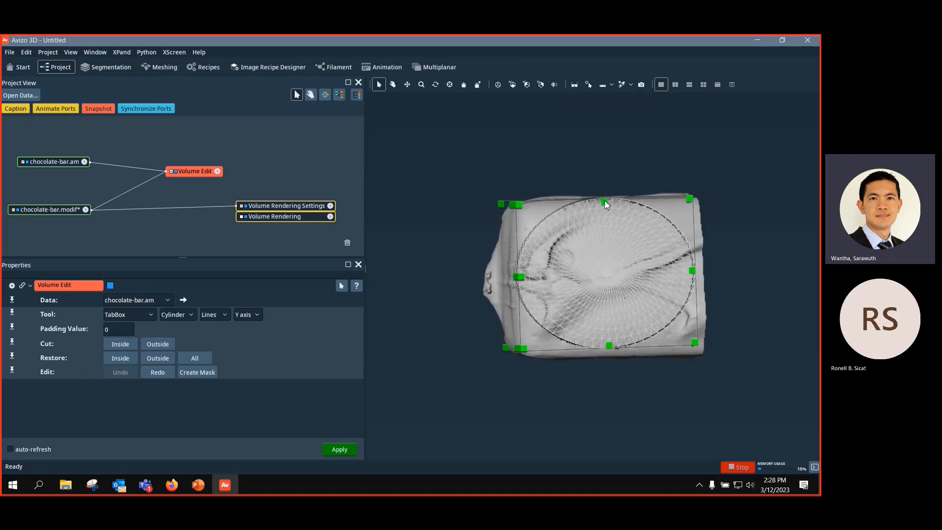
click(393, 85)
drag(613, 279, 624, 284)
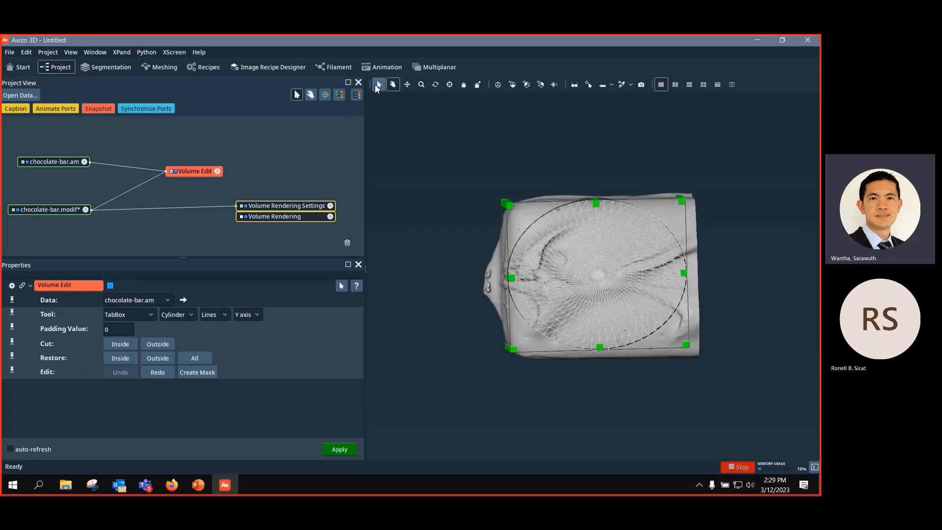
drag(685, 274, 695, 278)
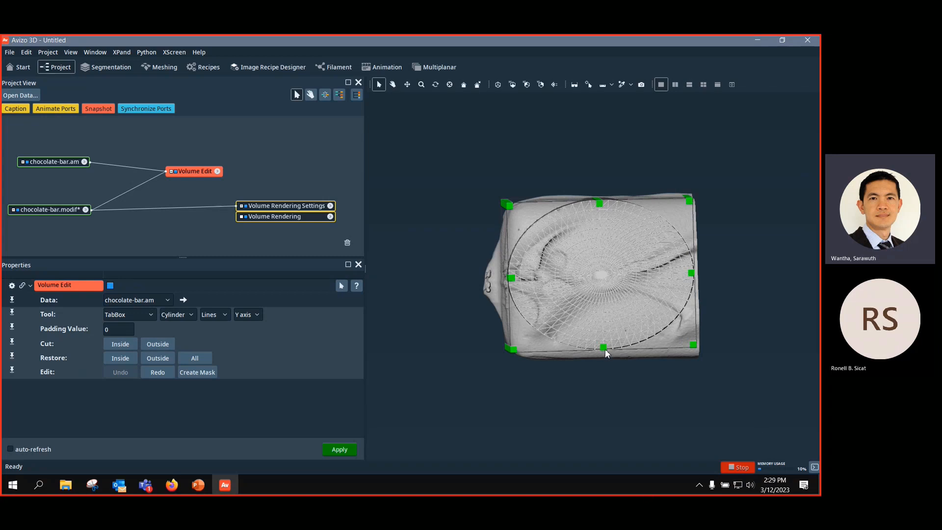
drag(602, 352, 603, 357)
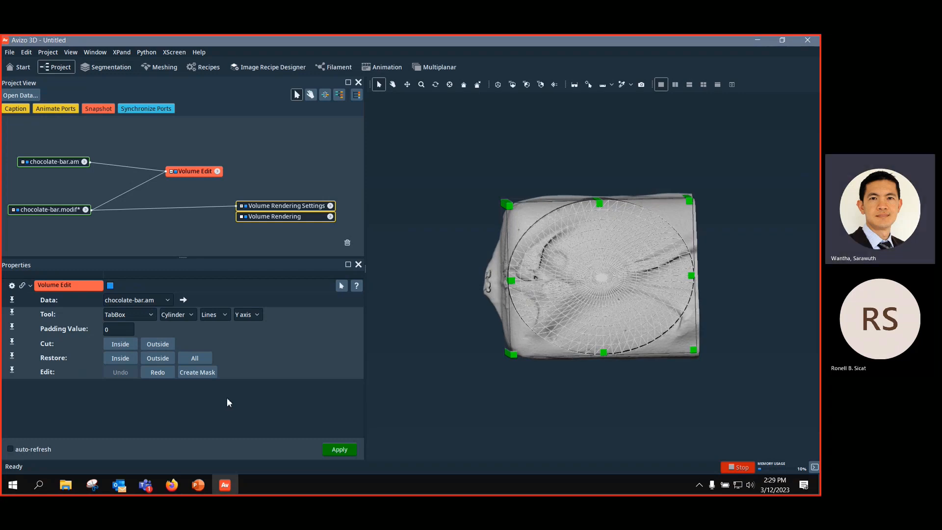
Step: Cut away the volume inside the cylinder, hide the cutting shape and inspect the hole through the bar
click(126, 345)
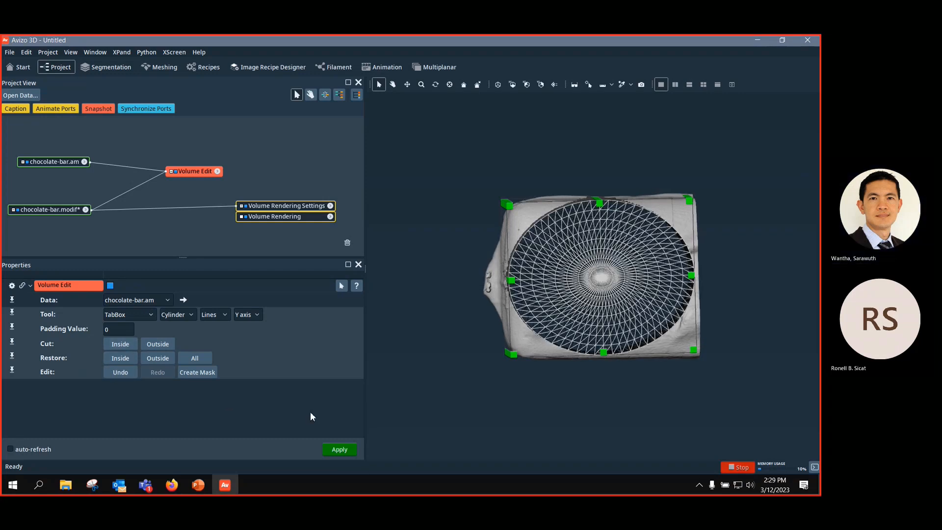
click(175, 171)
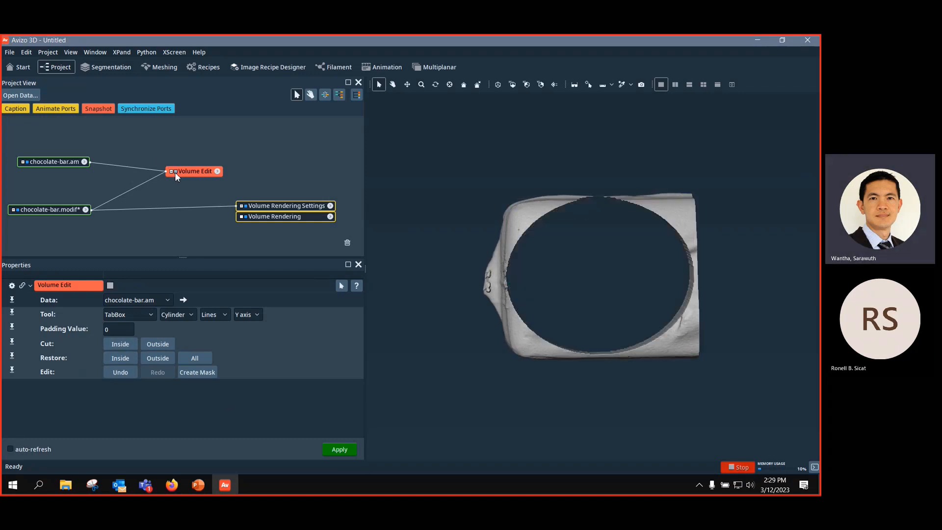
click(392, 84)
drag(561, 274, 580, 459)
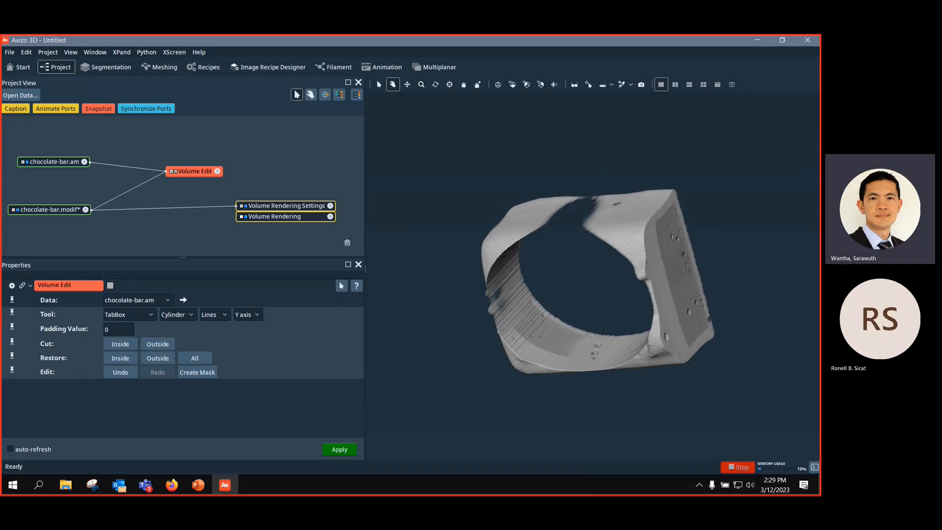
Step: Switch the TabBox cutting shape to Ellipsoid and undo the cylinder cut
click(175, 313)
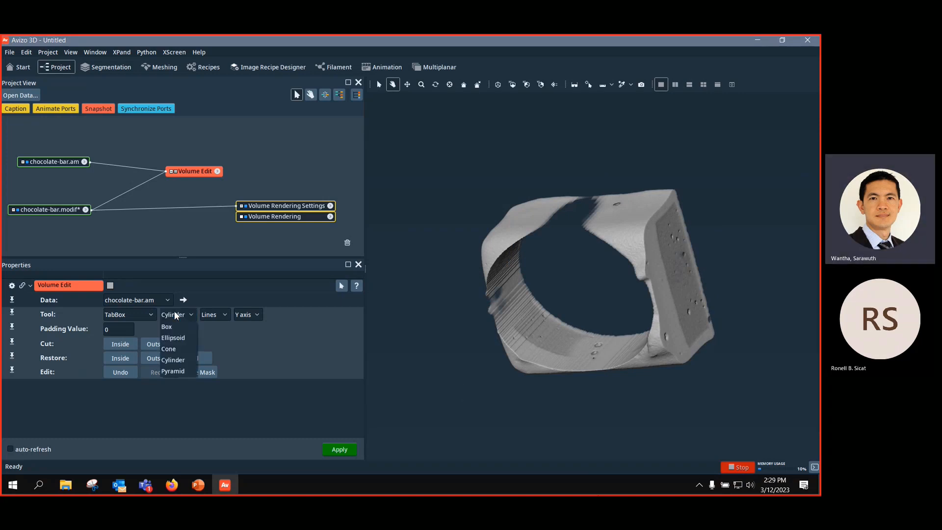
click(185, 339)
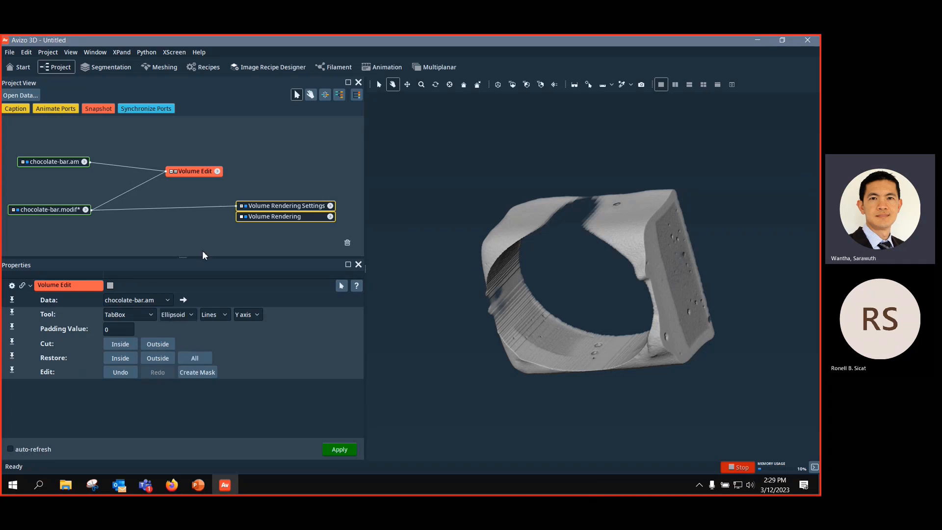
click(123, 373)
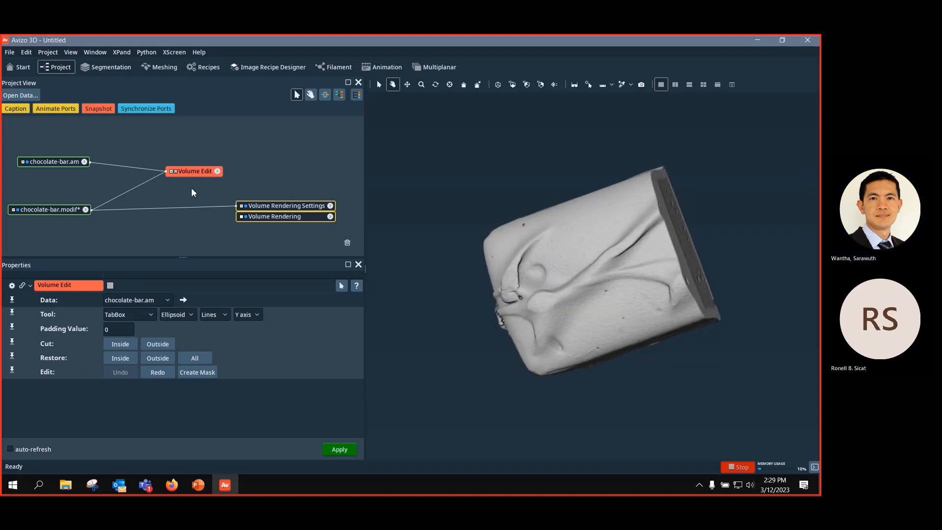
Step: Cut away everything outside the ellipsoid, hide the cutting shape and inspect the remaining rounded volume from several angles
click(174, 171)
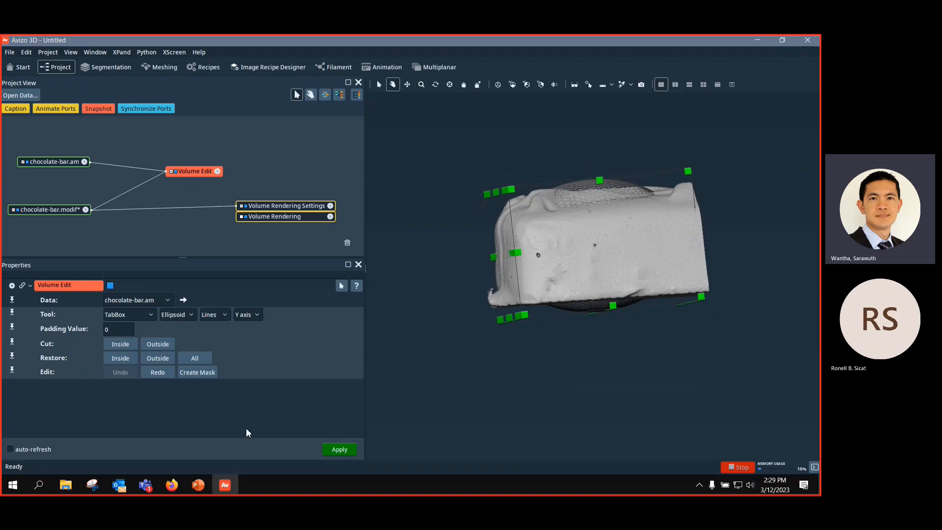
click(151, 342)
drag(527, 353, 443, 453)
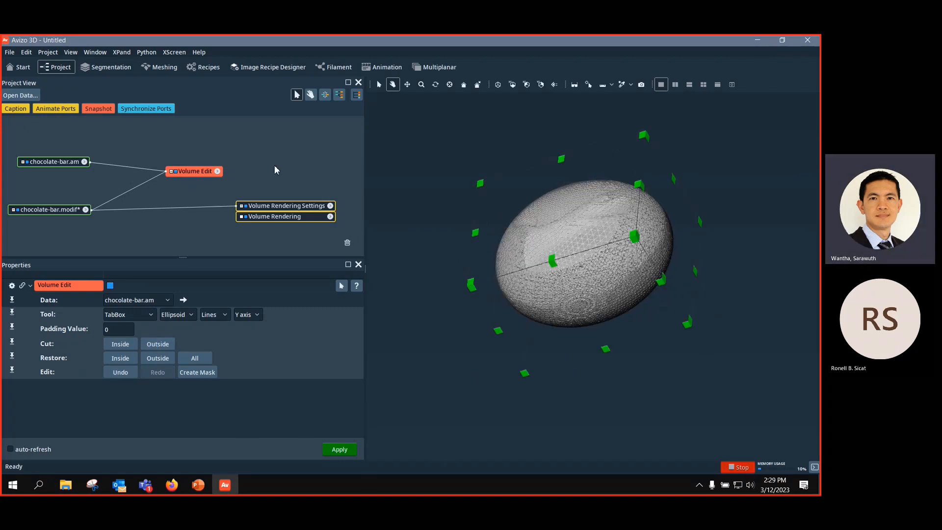
click(175, 170)
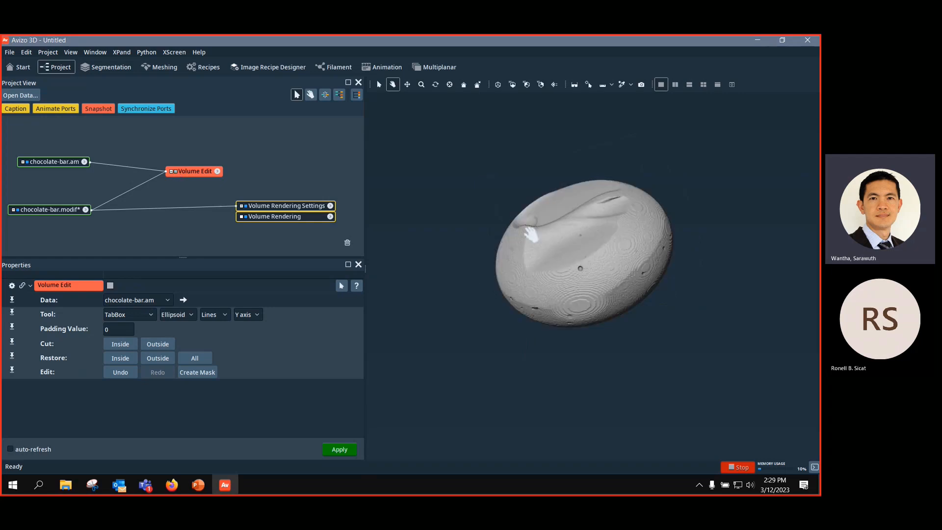
drag(619, 283, 805, 342)
drag(599, 310, 746, 418)
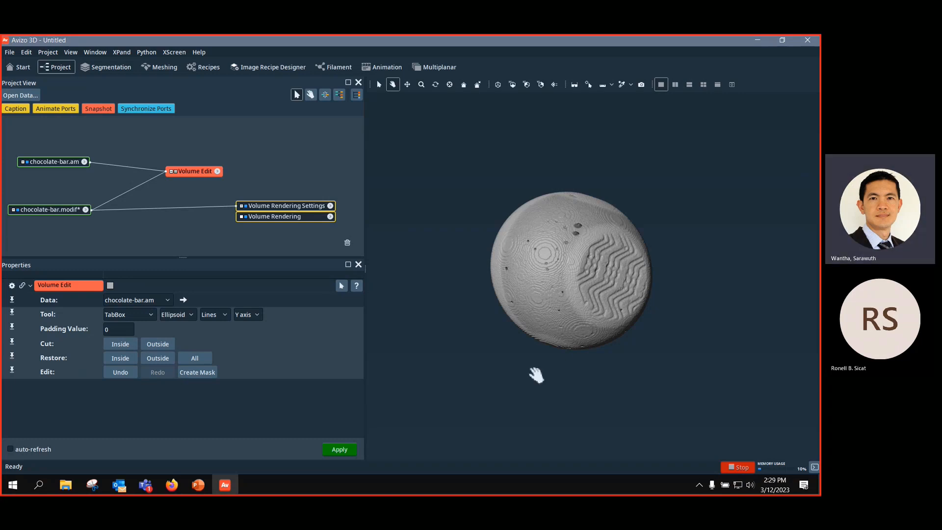
drag(581, 265, 601, 335)
drag(666, 305, 493, 295)
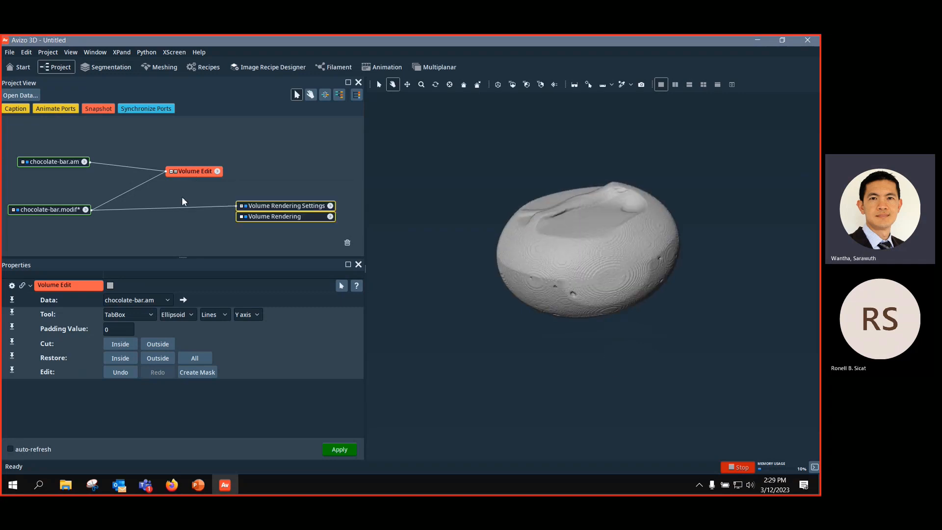
Step: Reconnect the volume rendering to the original chocolate-bar.am, and delete the Volume Edit module and the modified volume
drag(163, 207, 54, 161)
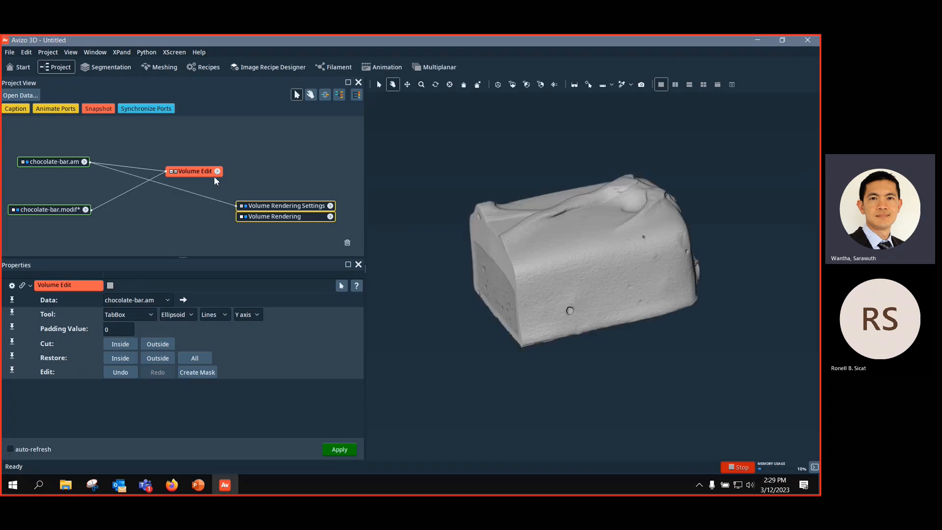
key(Delete)
click(59, 209)
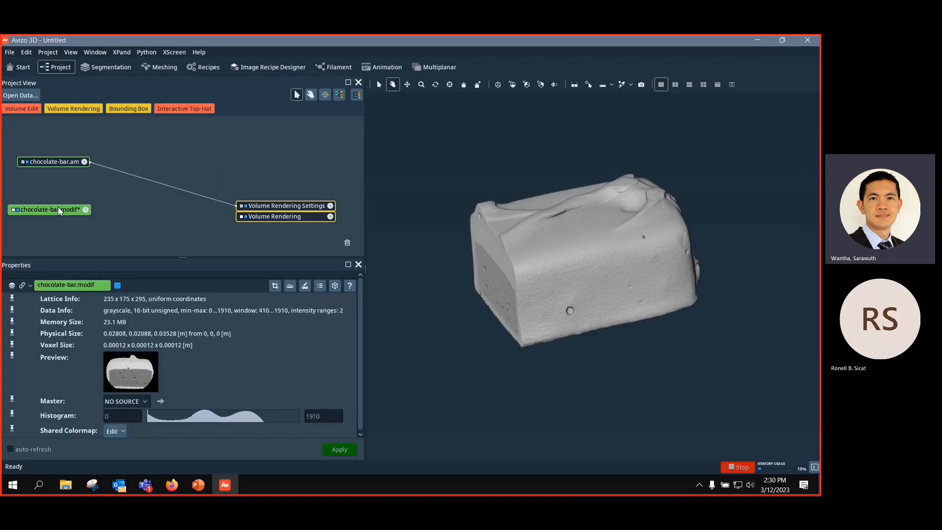
key(Delete)
Step: Move the volume rendering objects closer to chocolate-bar.am in the project graph and look over the restored bar
click(406, 273)
drag(584, 290, 576, 373)
drag(296, 204, 303, 176)
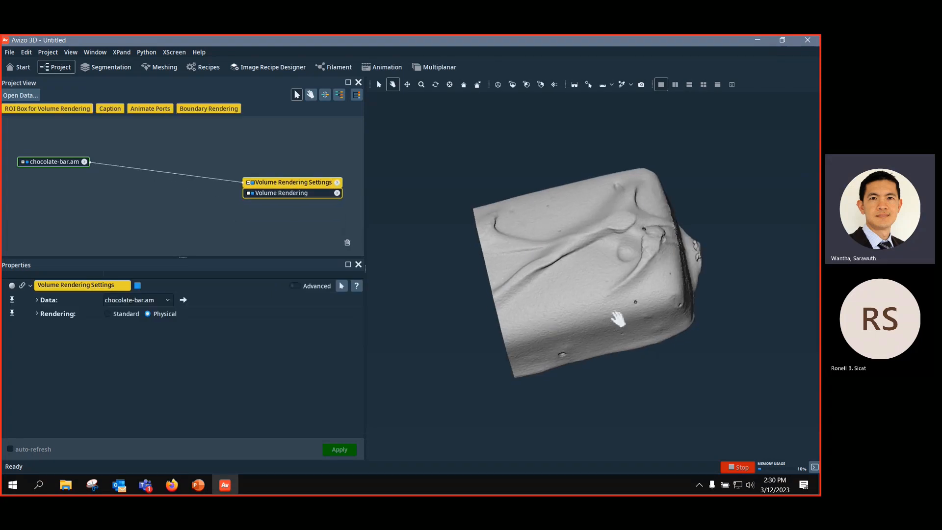
drag(569, 321, 712, 284)
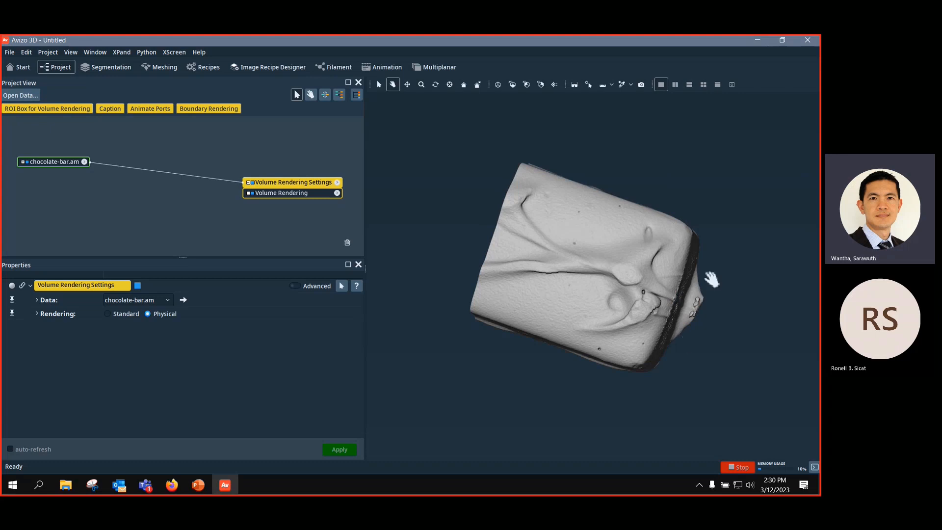
drag(629, 314, 551, 326)
drag(290, 193, 238, 169)
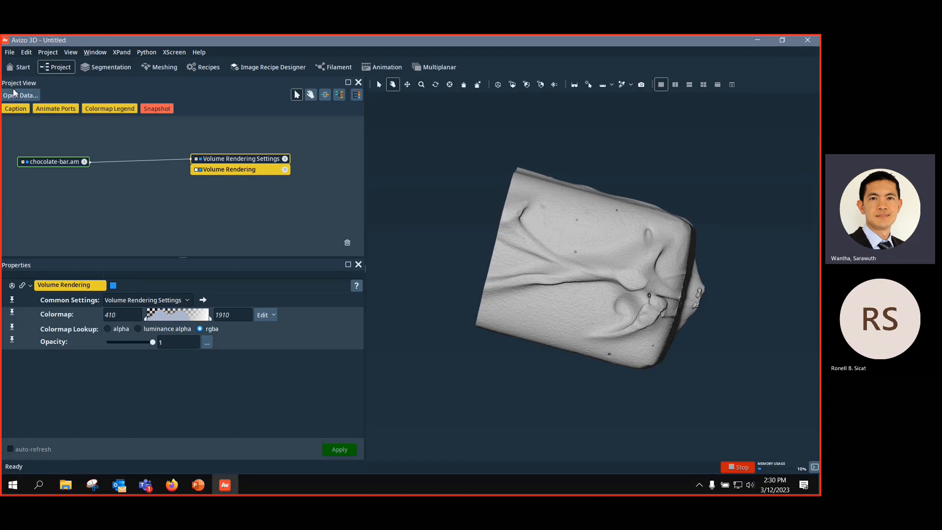
Step: Load a second copy of chocolate-bar.am from the recent data and attach a volume rendering placed beside it
click(25, 66)
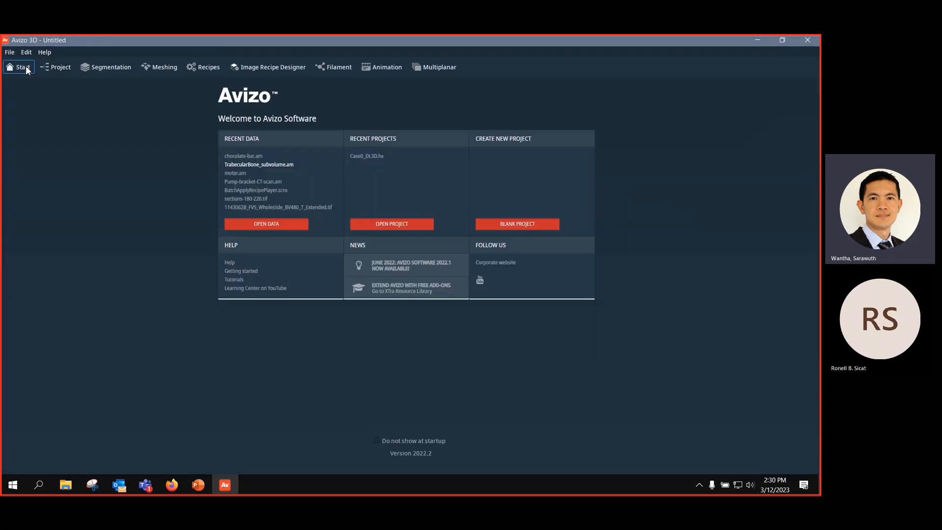
click(247, 157)
drag(64, 126, 74, 188)
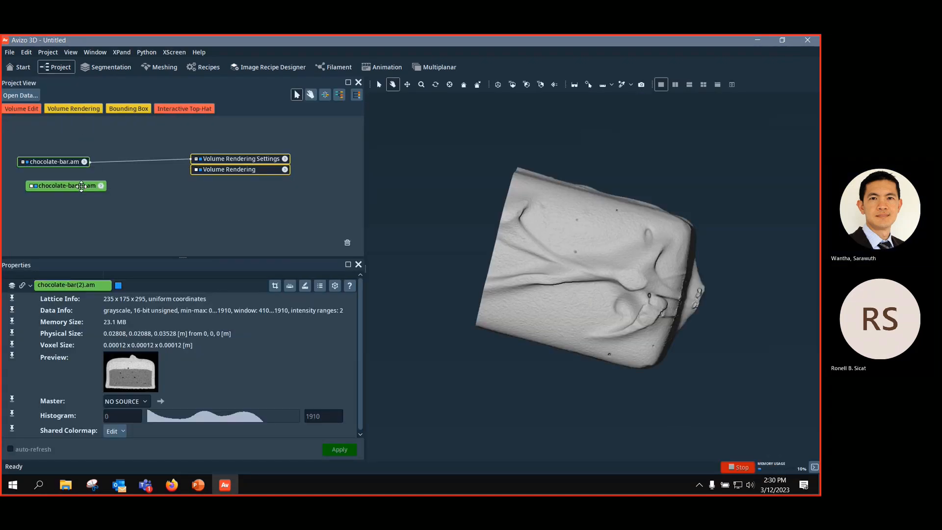
click(82, 108)
drag(312, 123, 257, 204)
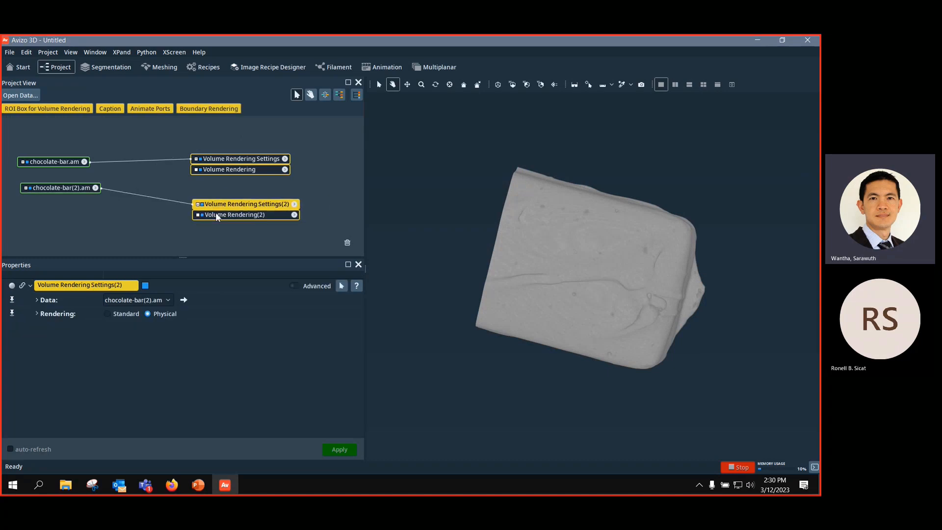
Step: Apply the physics.icol colormap to the second copy's volume rendering and keep that rendering switched on
click(219, 215)
click(269, 315)
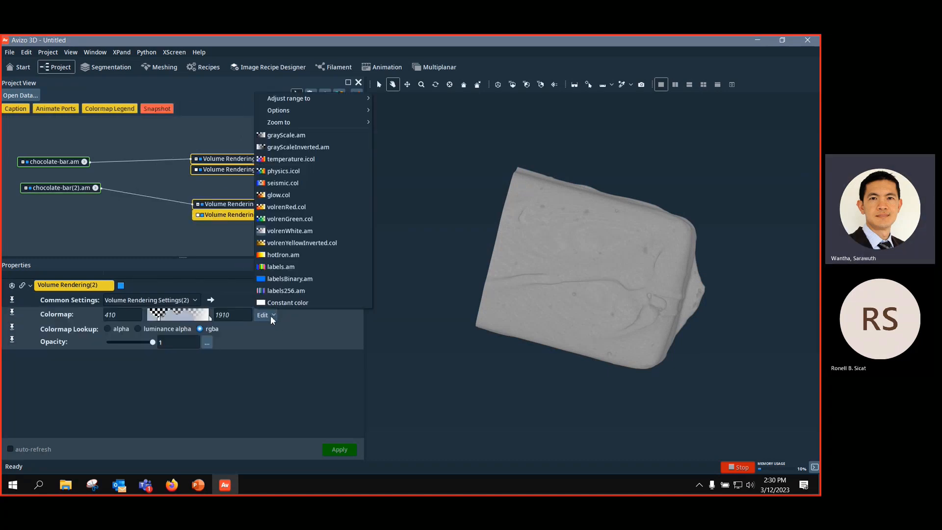
click(286, 173)
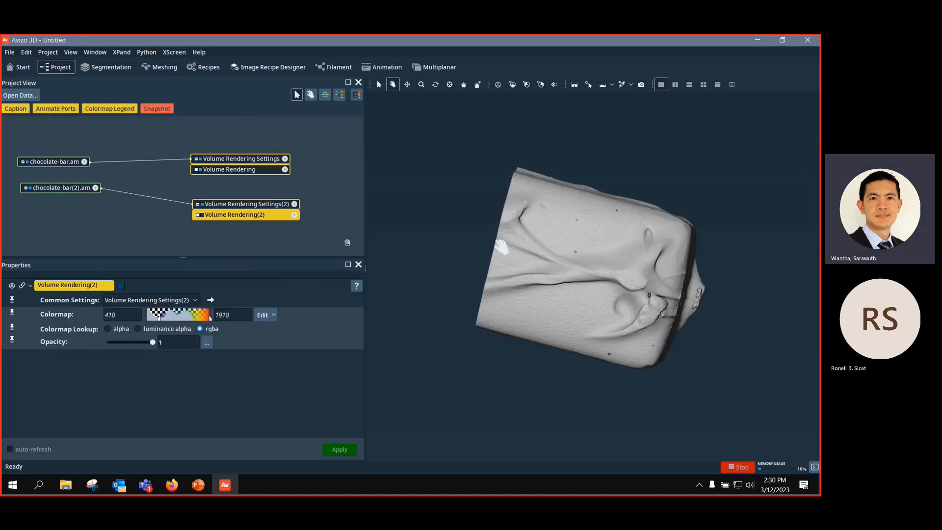
click(203, 215)
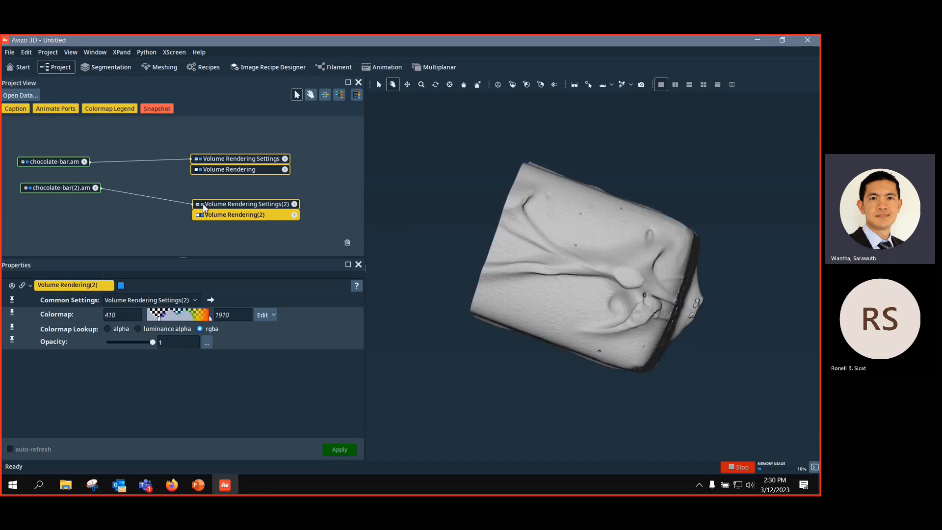
Step: Hide the second copy through its volume rendering settings and tidy its objects' positions in the project graph
mouse_move(204, 208)
mouse_down()
mouse_move(214, 210)
mouse_move(214, 197)
mouse_up()
drag(599, 321, 648, 262)
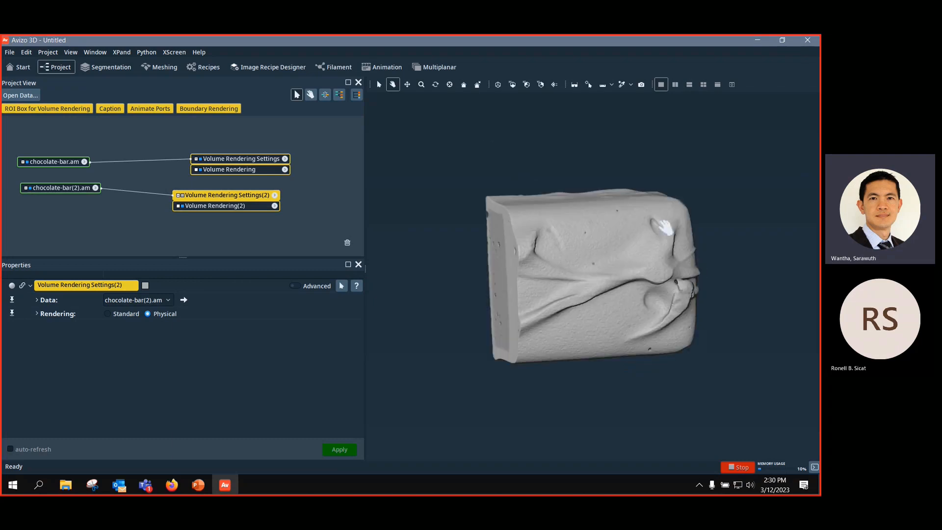
drag(665, 227, 630, 278)
click(44, 162)
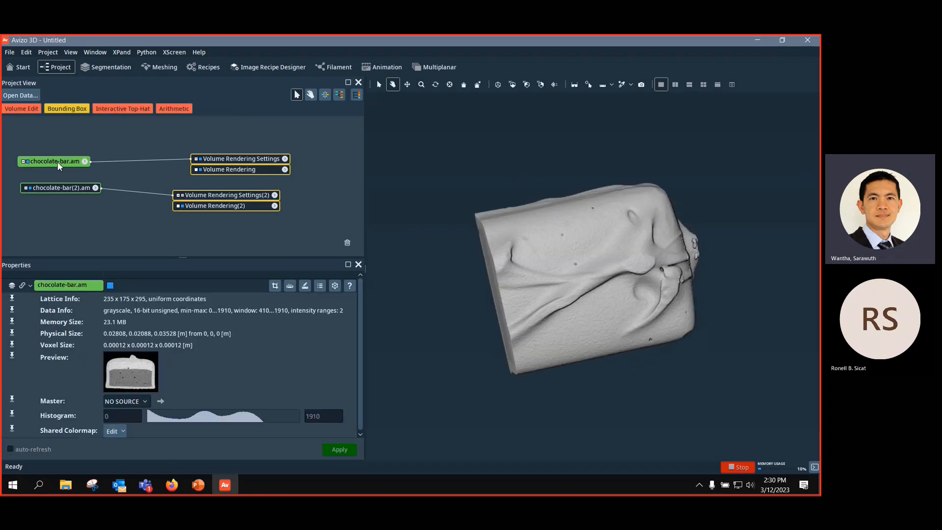
drag(58, 183, 52, 181)
Step: Attach an Extract Subvolume module to the original chocolate-bar.am volume
right_click(62, 162)
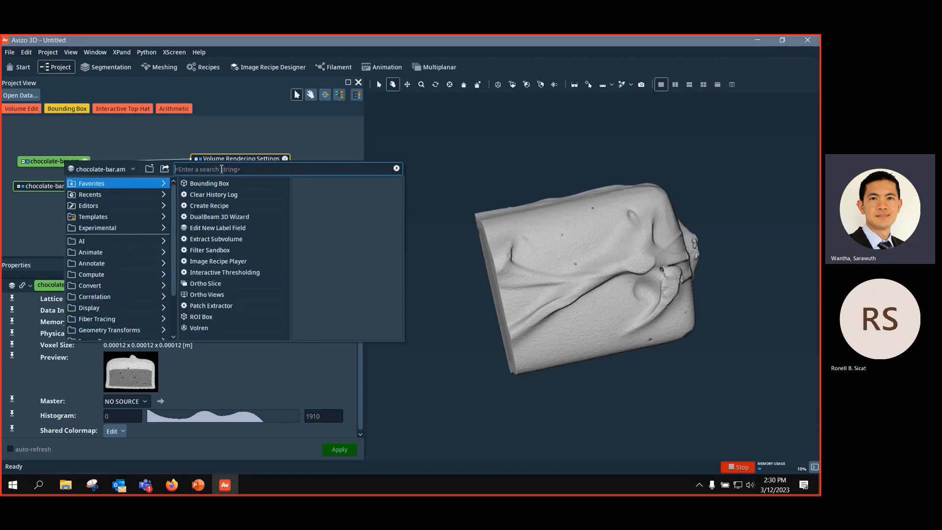
text(extr)
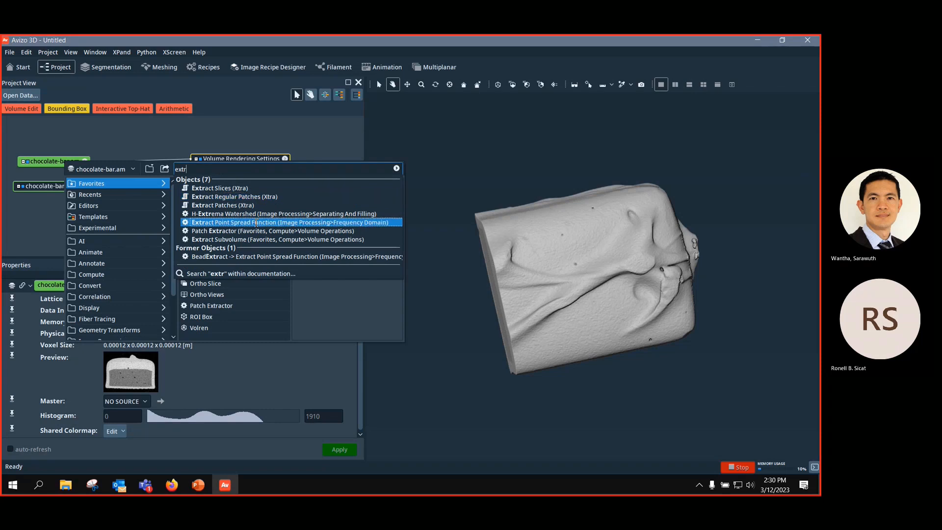
click(245, 239)
click(120, 219)
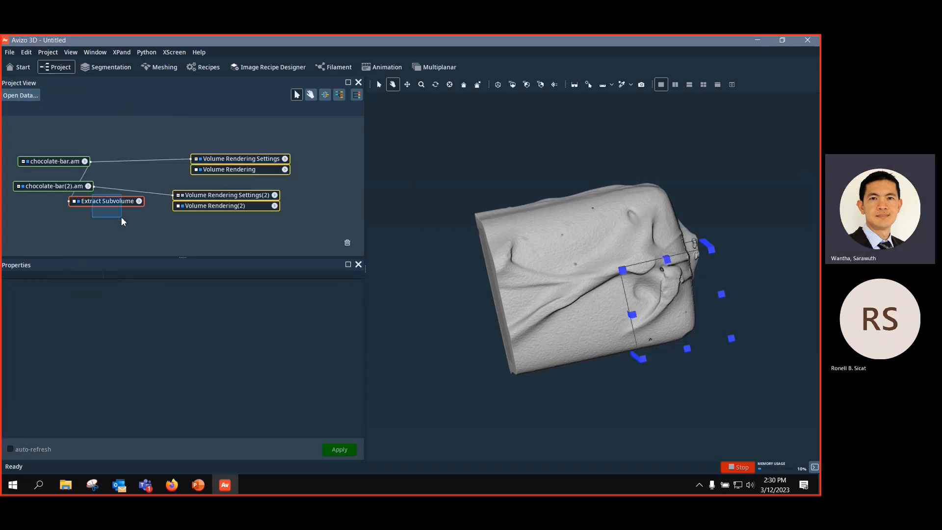
Step: Reposition the Extract Subvolume module and expand its box to the volume's maximum width, height and depth
drag(550, 339, 635, 280)
drag(98, 201, 142, 234)
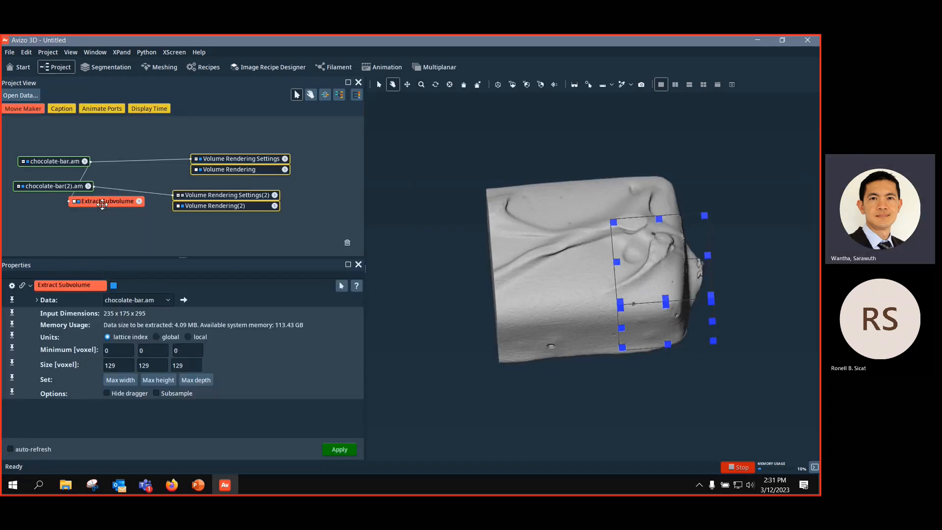
click(118, 381)
click(156, 382)
click(204, 382)
drag(429, 322, 531, 258)
Step: Shrink the extraction box to a corner region of 135 x 175 x 156 voxels, with the depth minimum set to 139
click(379, 84)
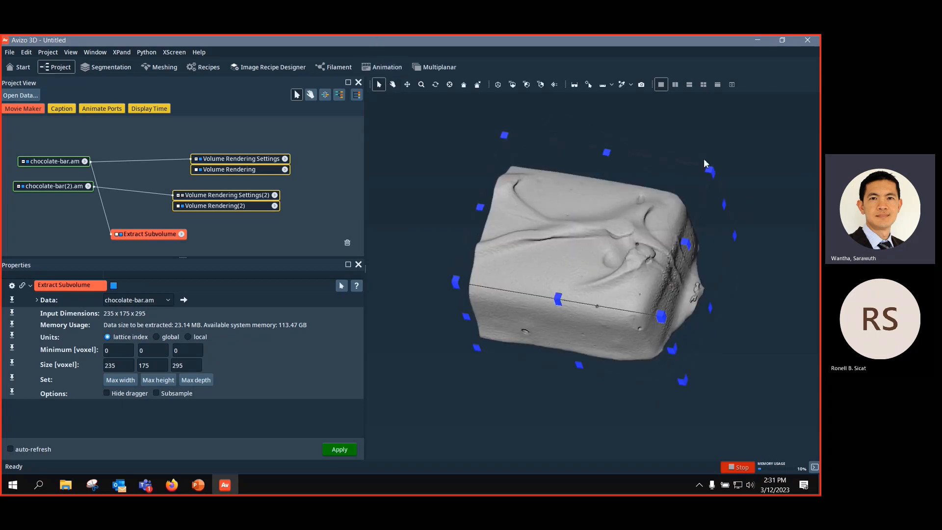
click(393, 84)
drag(569, 201, 625, 269)
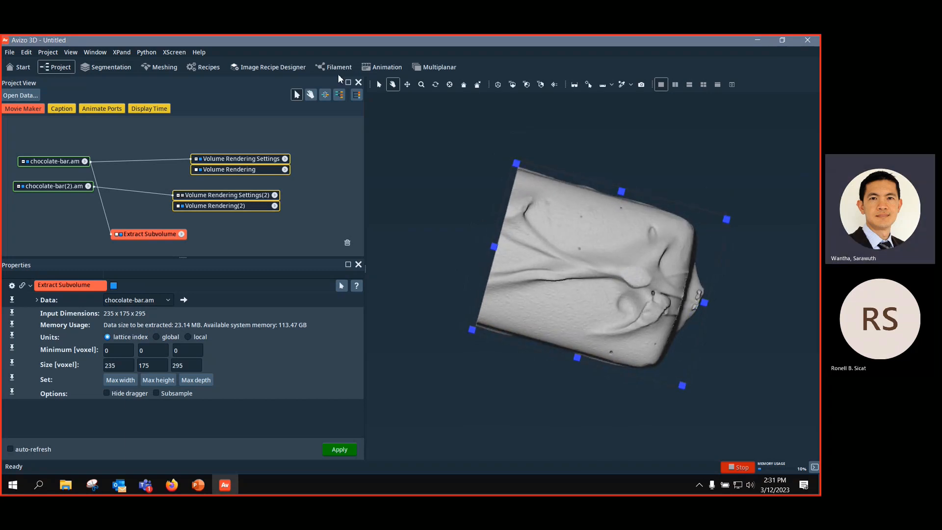
drag(727, 219, 614, 272)
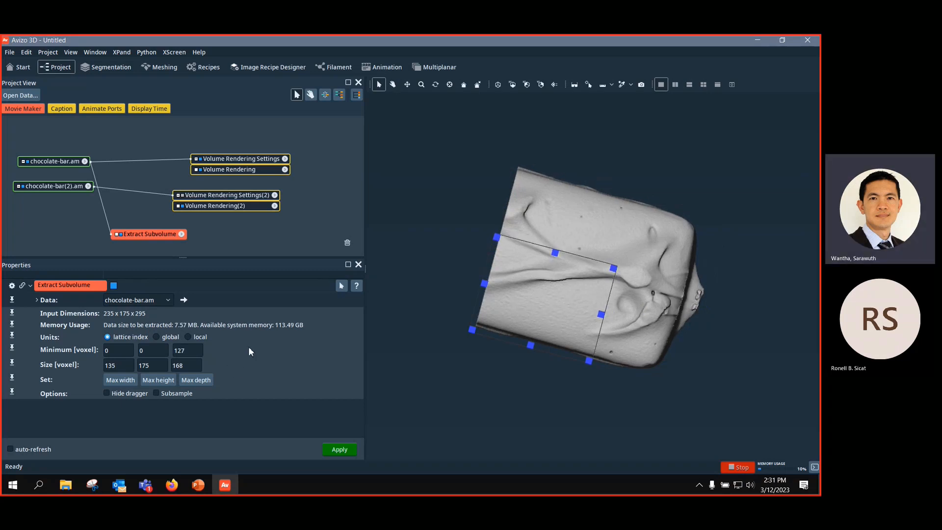
click(194, 354)
scroll(194, 354, down, 2)
scroll(193, 354, up, 3)
scroll(193, 354, down, 8)
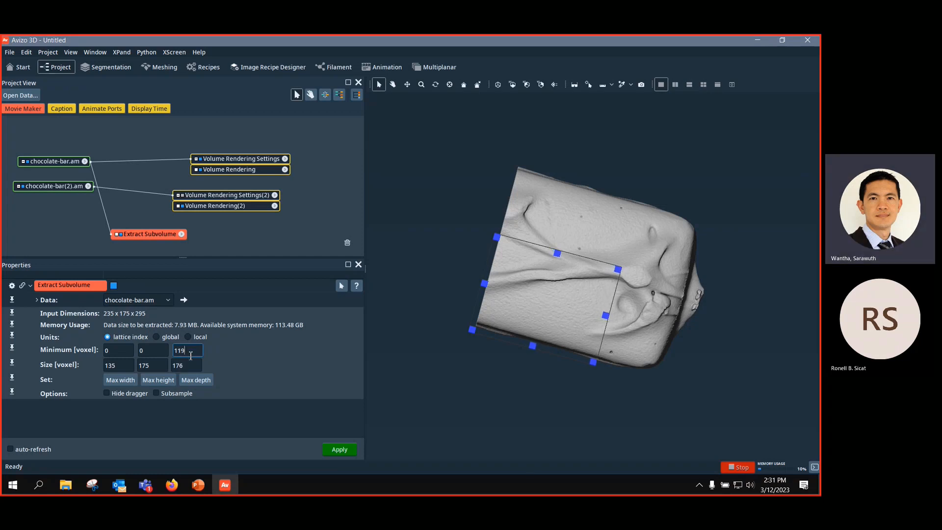
scroll(191, 356, up, 19)
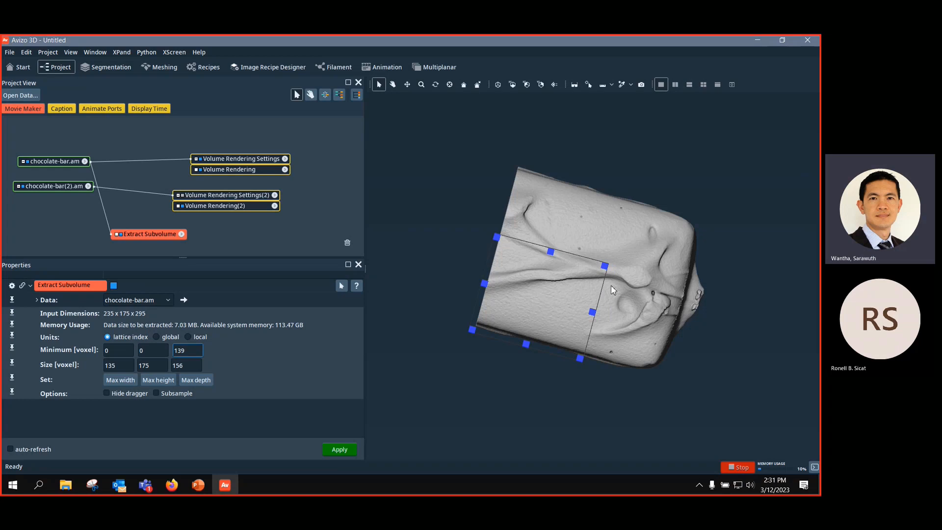
Step: Extract the subvolume and connect the original volume rendering to chocolate-bar.view, moving the second copy's objects aside in the graph
click(155, 235)
drag(155, 234, 160, 228)
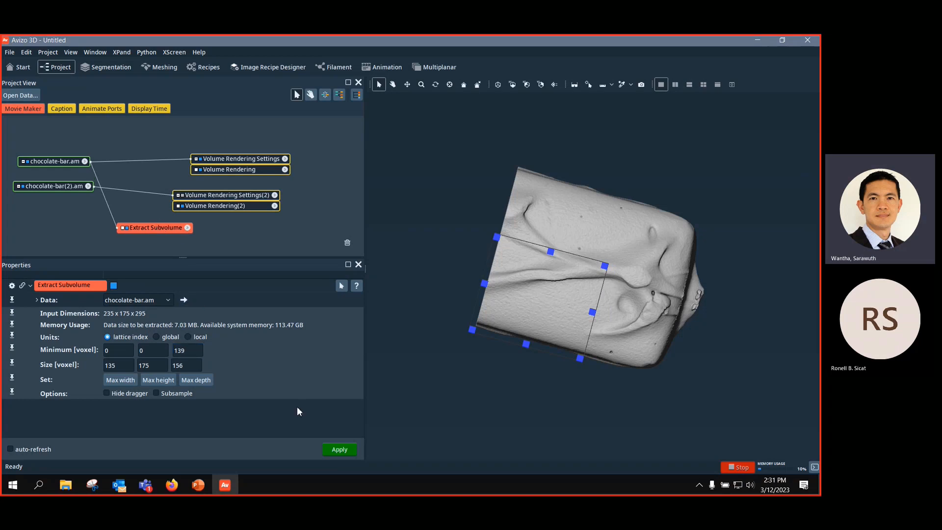
click(340, 450)
drag(63, 229, 57, 234)
drag(67, 189, 324, 213)
drag(242, 199, 317, 236)
drag(124, 162, 58, 231)
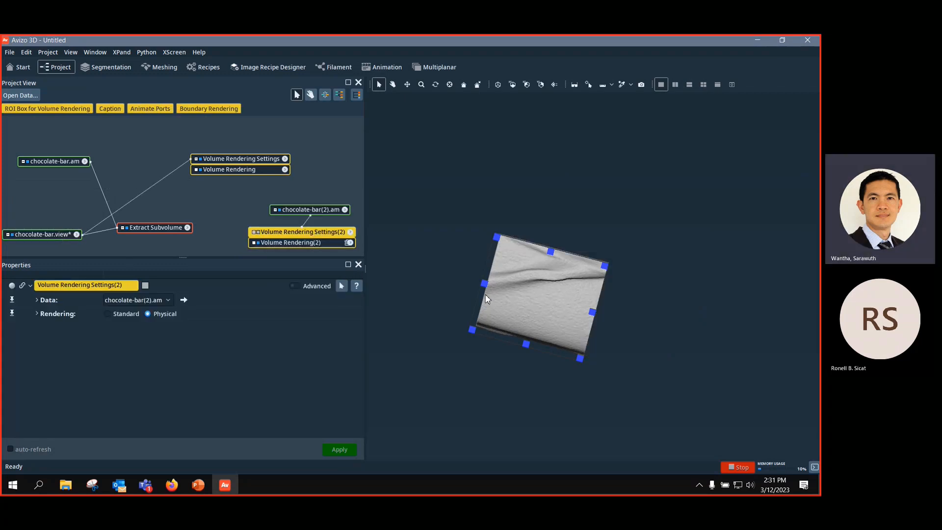
drag(259, 163, 108, 254)
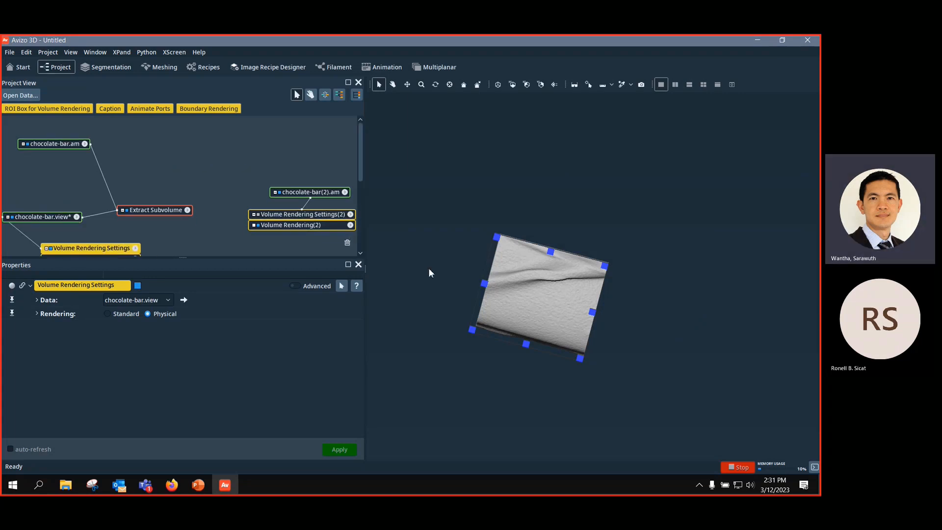
Step: Try switching the Extract Subvolume input to chocolate-bar(2).am, and return it to chocolate-bar.am
drag(307, 193, 296, 160)
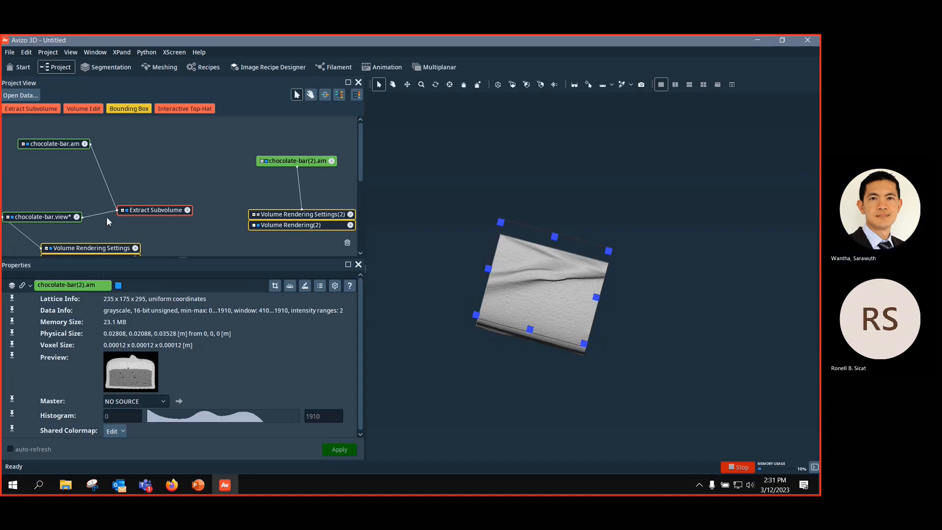
click(151, 210)
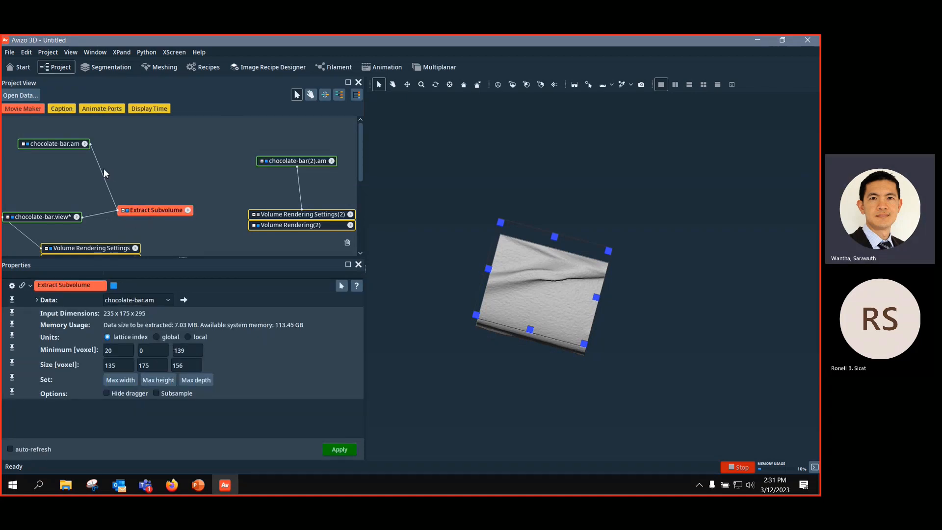
drag(98, 214, 123, 218)
drag(102, 174, 301, 163)
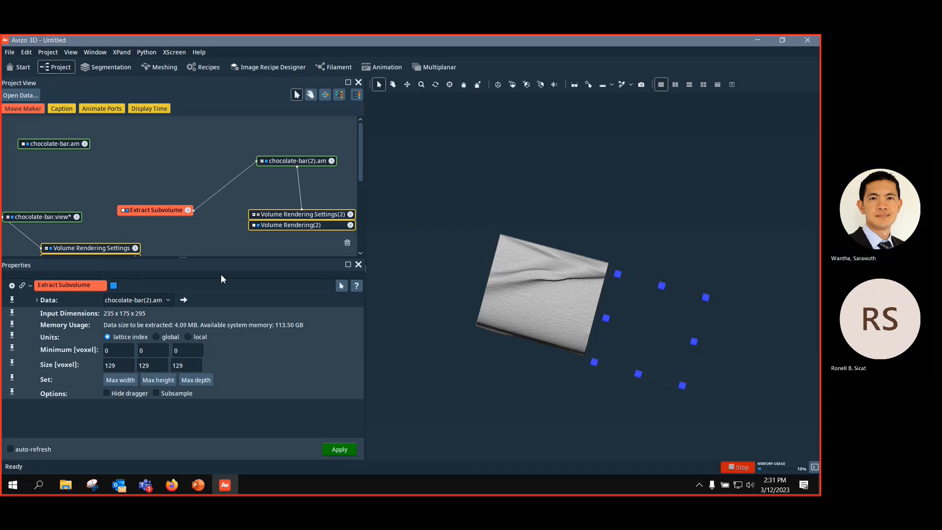
click(235, 183)
drag(234, 179, 70, 147)
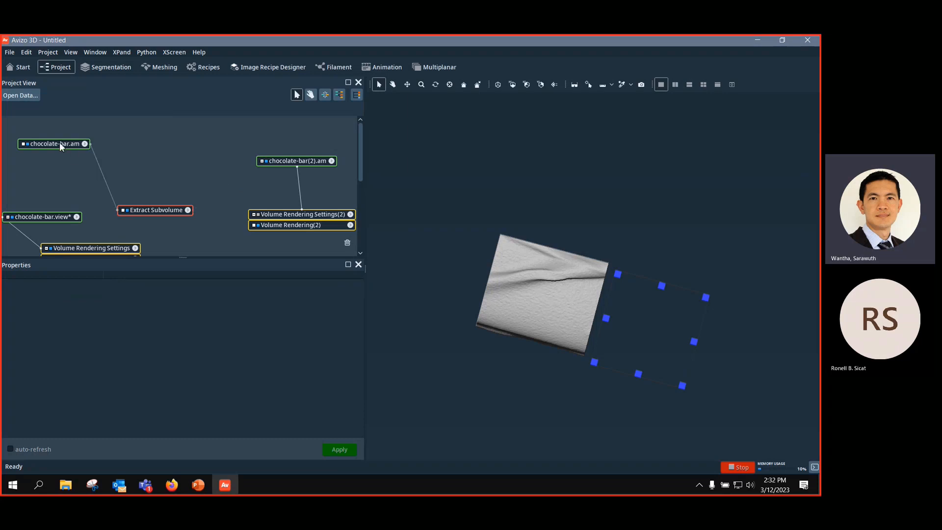
Step: Connect Extract Subvolume to chocolate-bar(2).am again and shift its box to minimum voxels 1, 0, 34
click(53, 217)
click(156, 208)
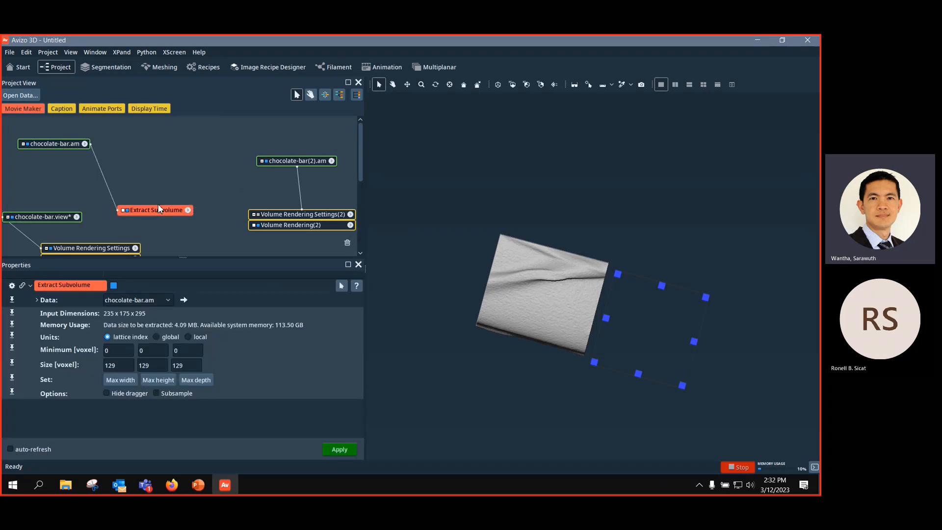
drag(102, 169, 274, 161)
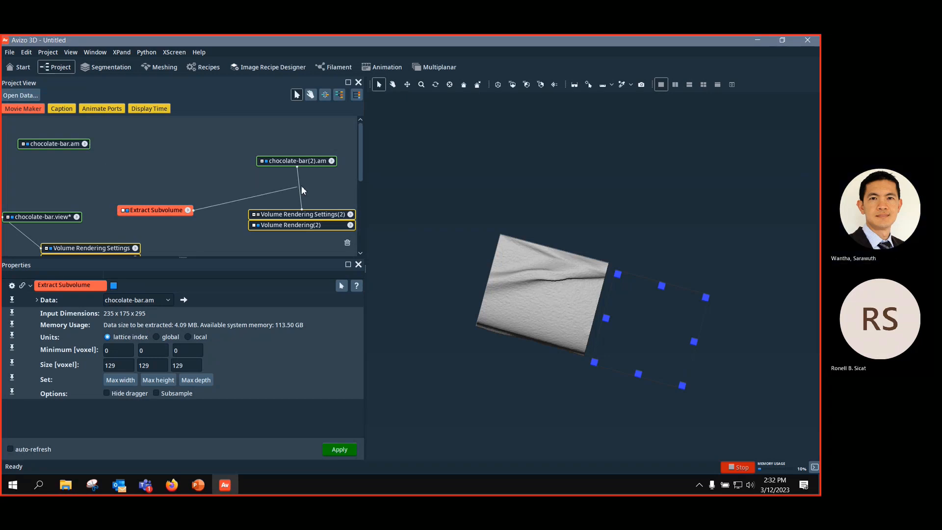
drag(506, 350, 591, 330)
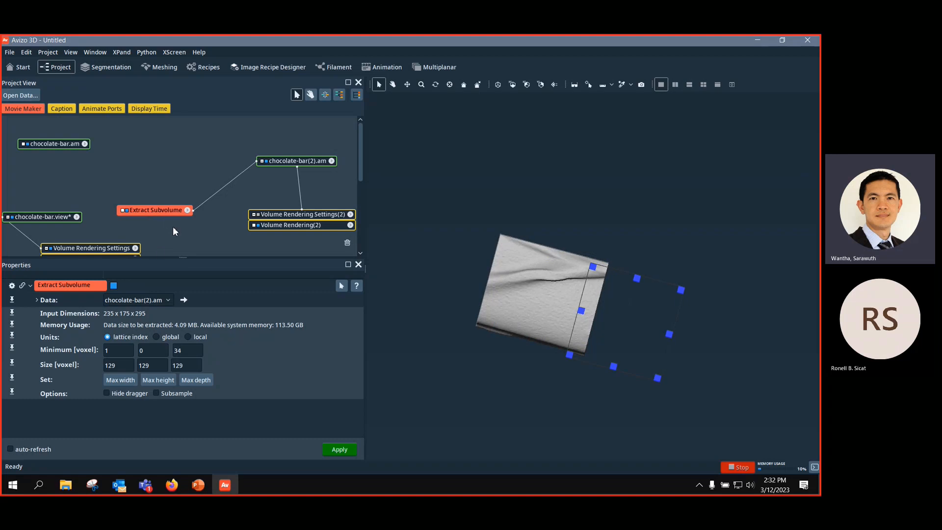
Step: Delete the Extract Subvolume module and reposition both chocolate-bar volumes in the project graph
key(Delete)
drag(290, 160, 286, 148)
drag(51, 143, 56, 149)
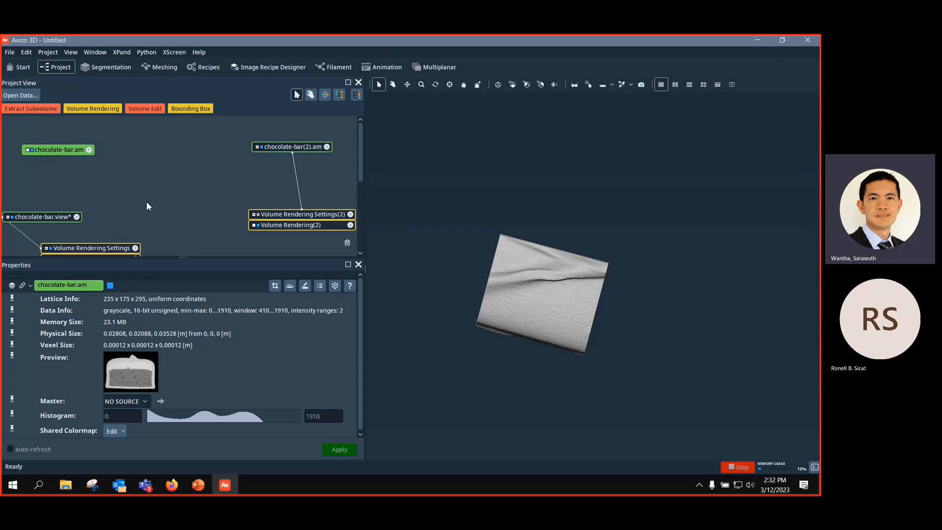
Step: Attach an ROI Box to chocolate-bar.am and place it beside the volume in the graph
right_click(58, 154)
text(r)
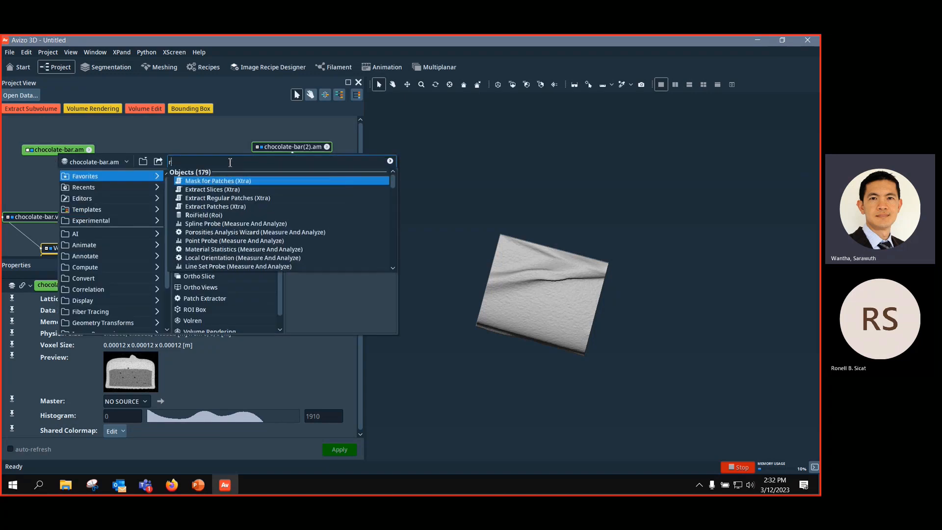
text(oi)
click(229, 189)
drag(330, 161, 145, 156)
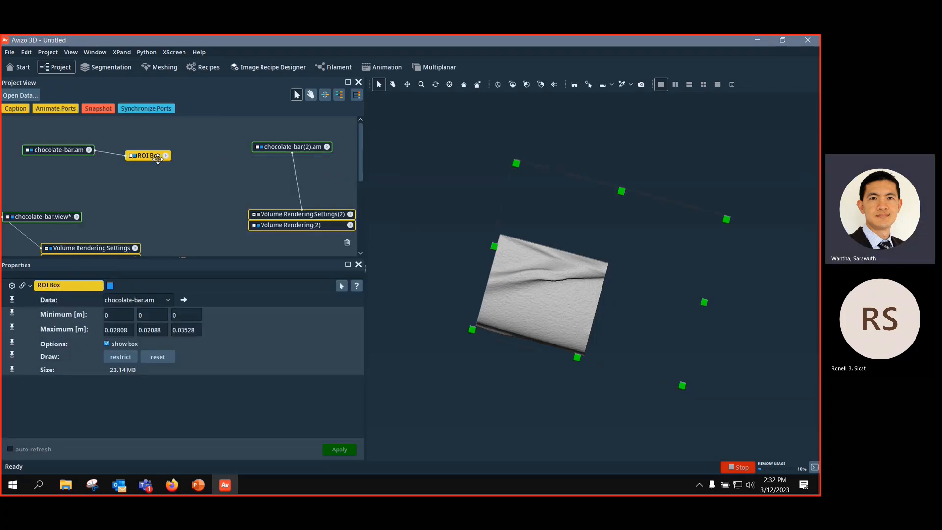
Step: Reconnect the volume rendering to chocolate-bar.am and shrink the ROI box to minimum 0, 0, 0.0175074 m and maximum 0.01611, 0.02088, 0.03528 m
drag(25, 235, 72, 154)
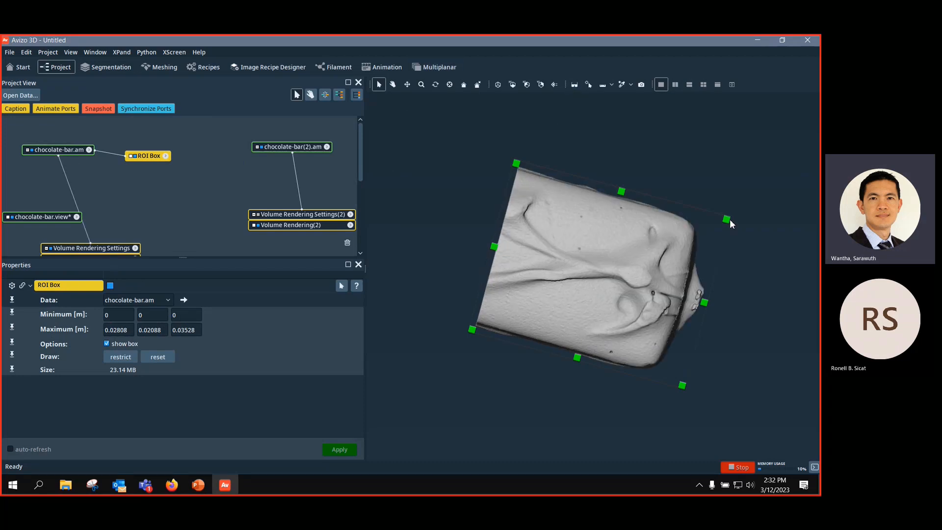
drag(727, 219, 603, 267)
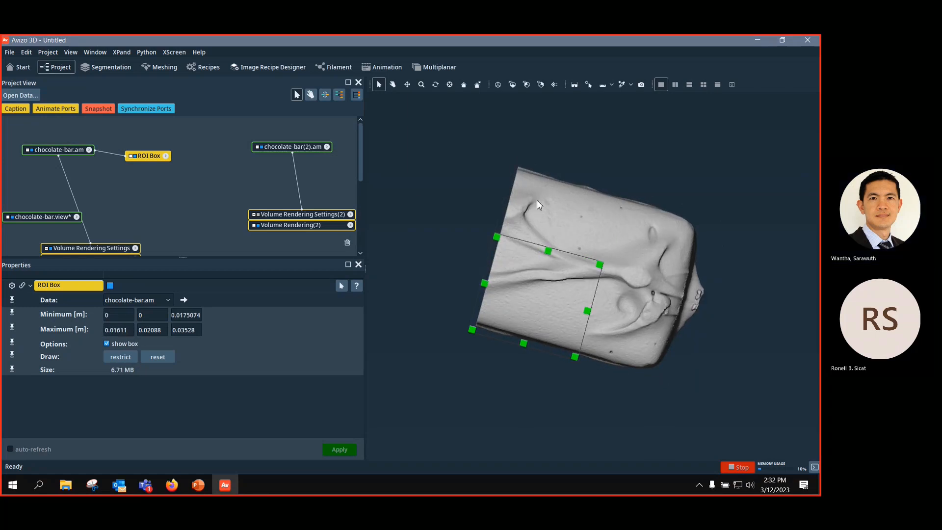
drag(151, 159, 192, 160)
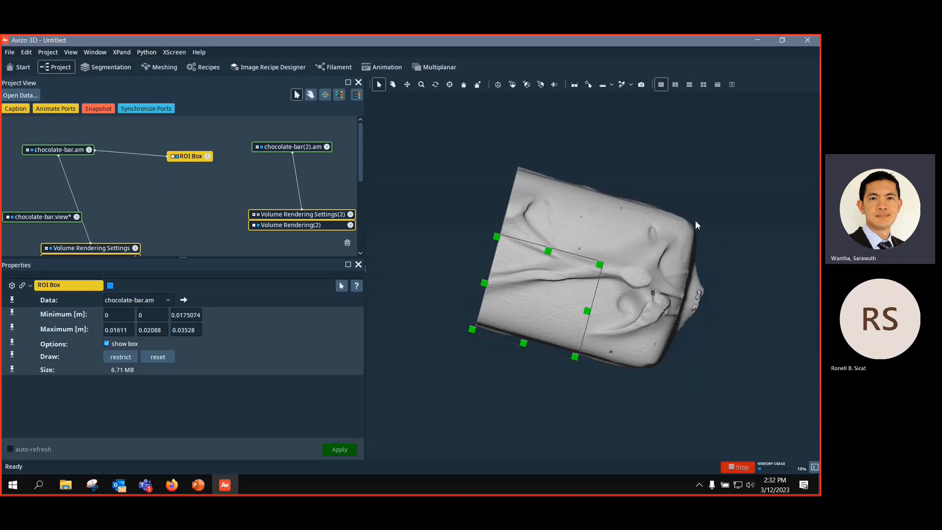
Step: Delete the extracted chocolate-bar.view volume and rearrange the volume rendering and second copy in the graph
drag(72, 217, 61, 220)
key(Delete)
click(386, 269)
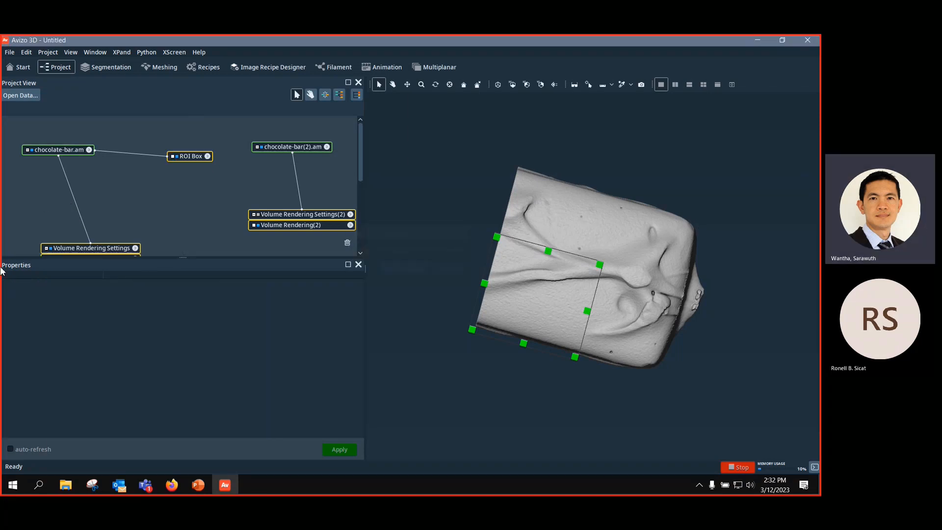
drag(102, 258, 38, 216)
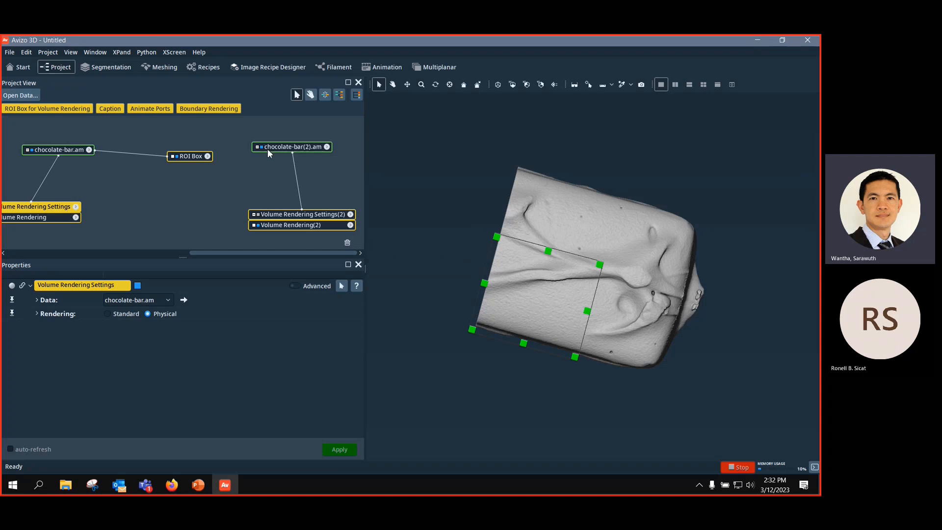
drag(283, 144, 281, 155)
Step: Attach a new Extract Subvolume module to chocolate-bar.am and connect its ROI input to the ROI Box
click(63, 155)
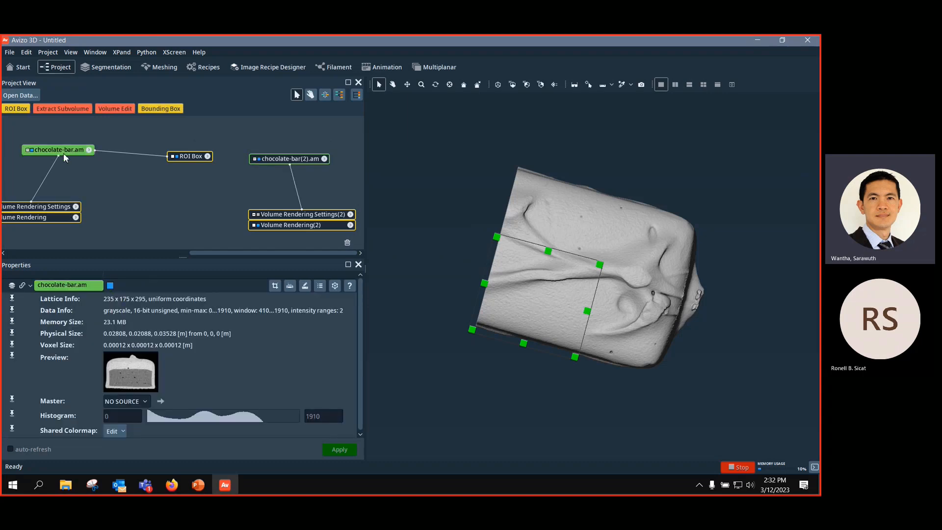
click(77, 112)
drag(102, 167, 99, 184)
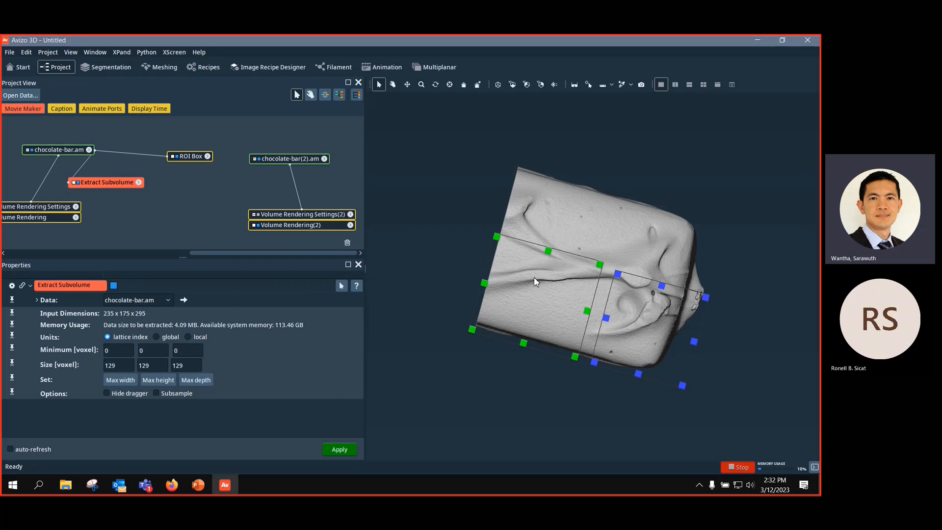
click(192, 159)
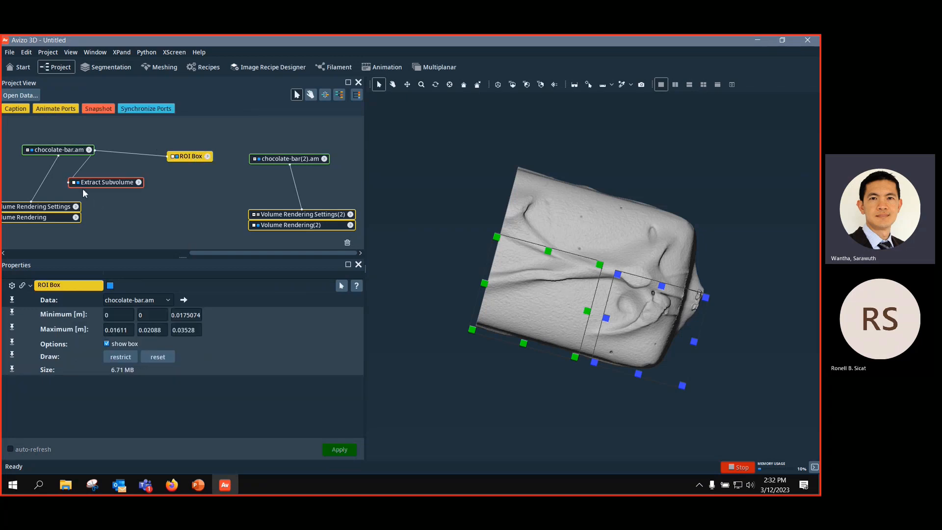
key(ctrl)
click(75, 184)
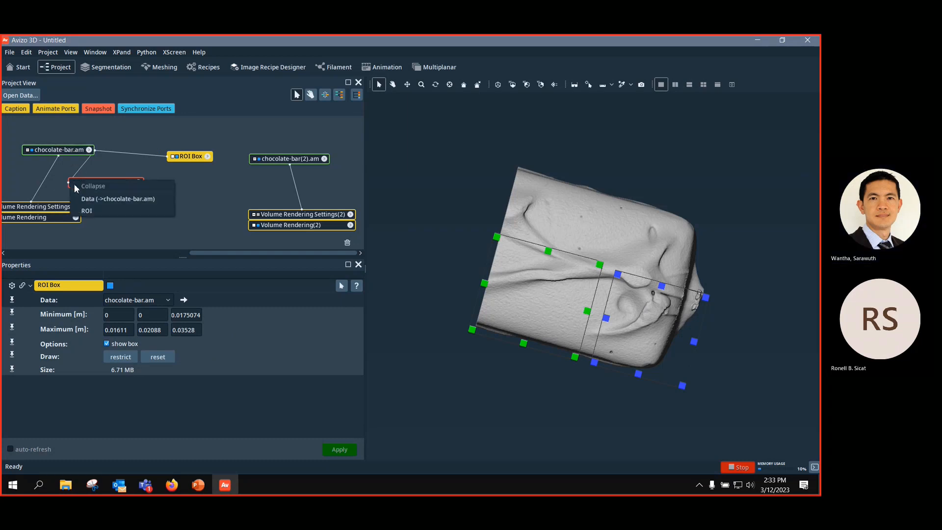
click(97, 211)
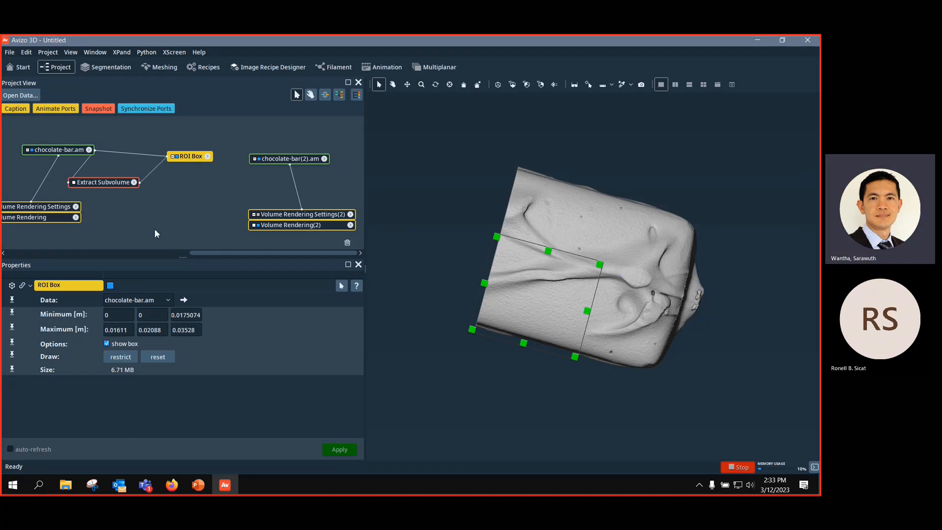
Step: Extract the ROI-limited subvolume from chocolate-bar.am and display it with the original volume rendering
click(107, 183)
click(339, 449)
click(53, 237)
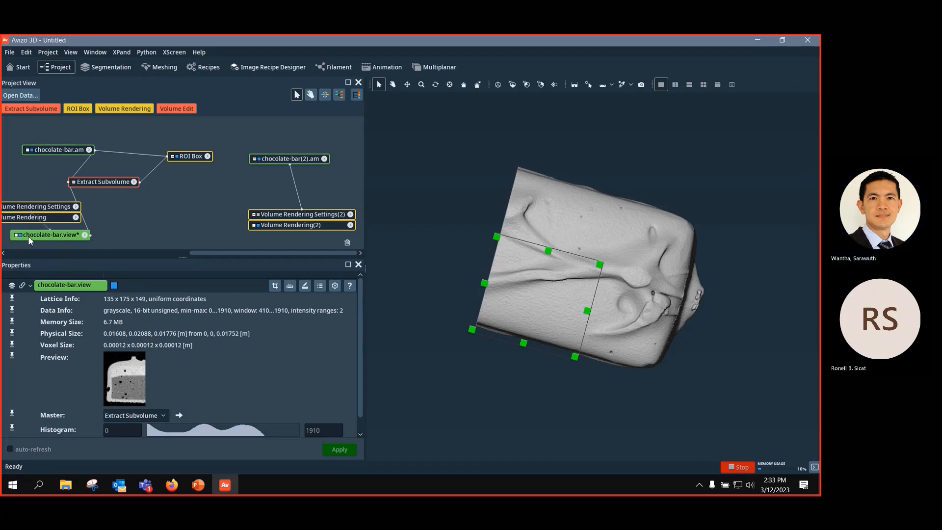
drag(112, 183, 135, 186)
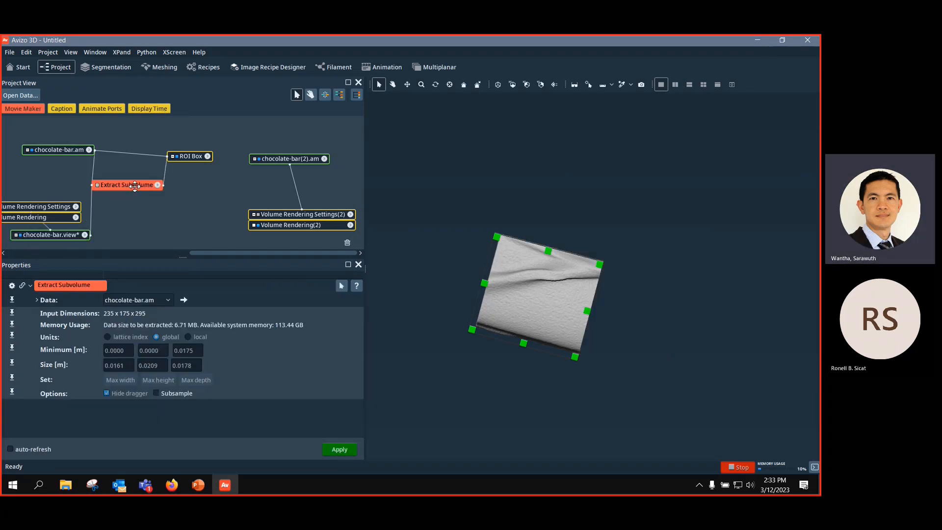
Step: Hide the extracted subvolume's rendering and show the second copy's volume rendering
drag(52, 206, 75, 206)
click(9, 208)
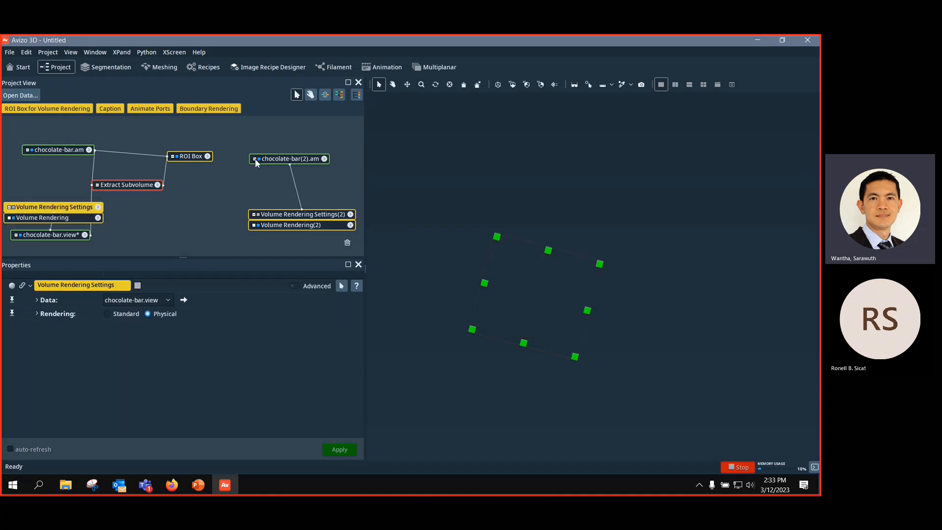
click(262, 216)
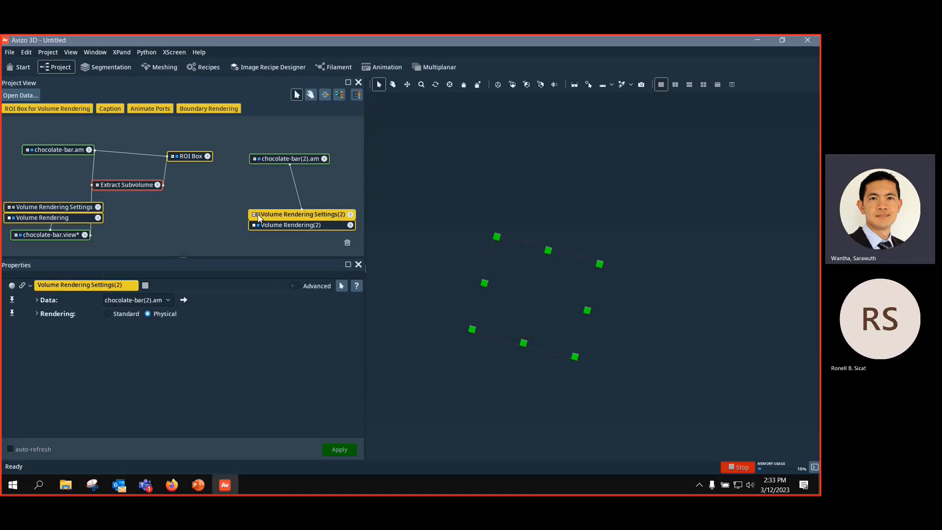
Step: Attach an Extract Subvolume module to chocolate-bar(2).am and connect its ROI input to the existing ROI Box
click(304, 156)
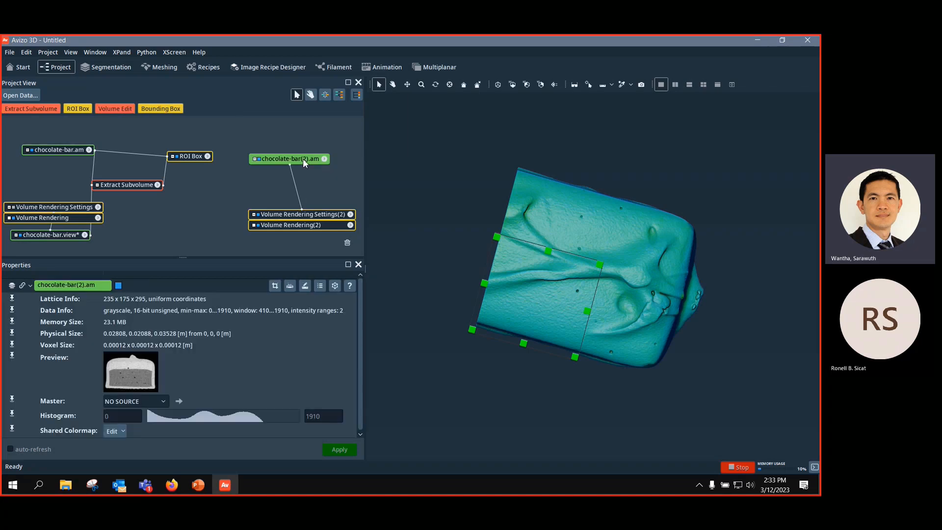
click(40, 110)
drag(140, 165, 247, 193)
click(204, 194)
click(222, 219)
click(178, 159)
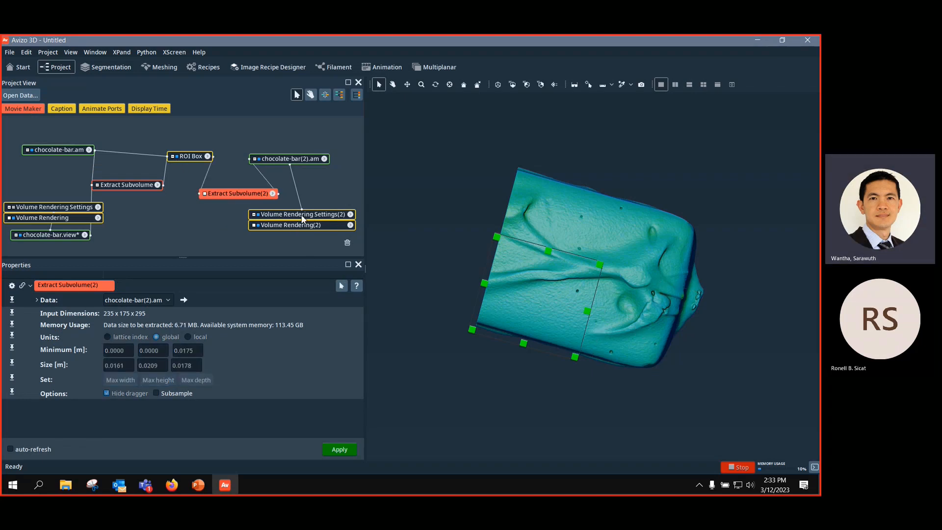
Step: Extract the ROI-limited subvolume from chocolate-bar(2).am and connect the second volume rendering's data to the extracted result
click(291, 161)
click(252, 195)
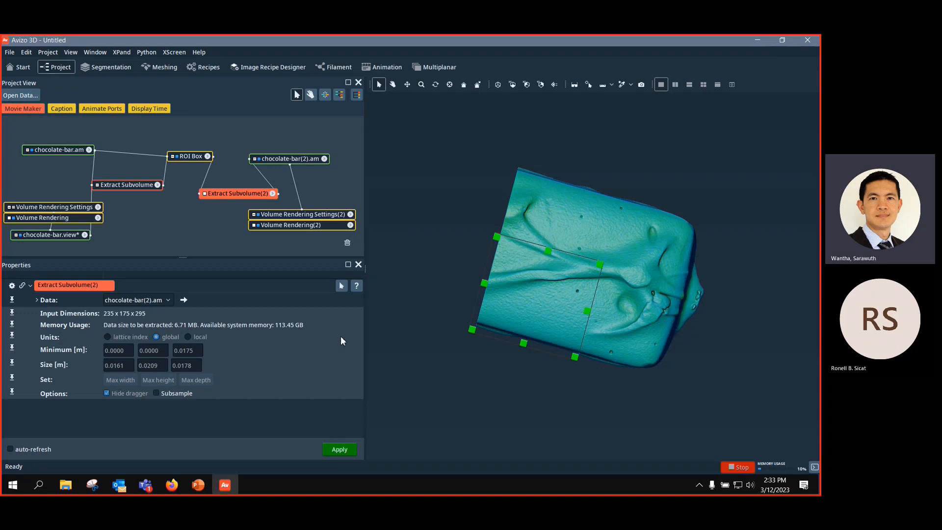
click(338, 449)
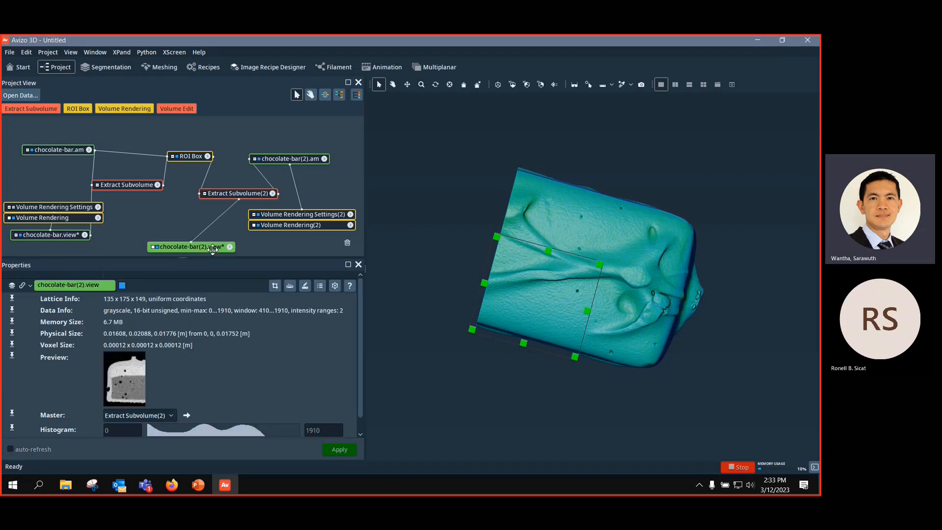
drag(296, 210, 199, 249)
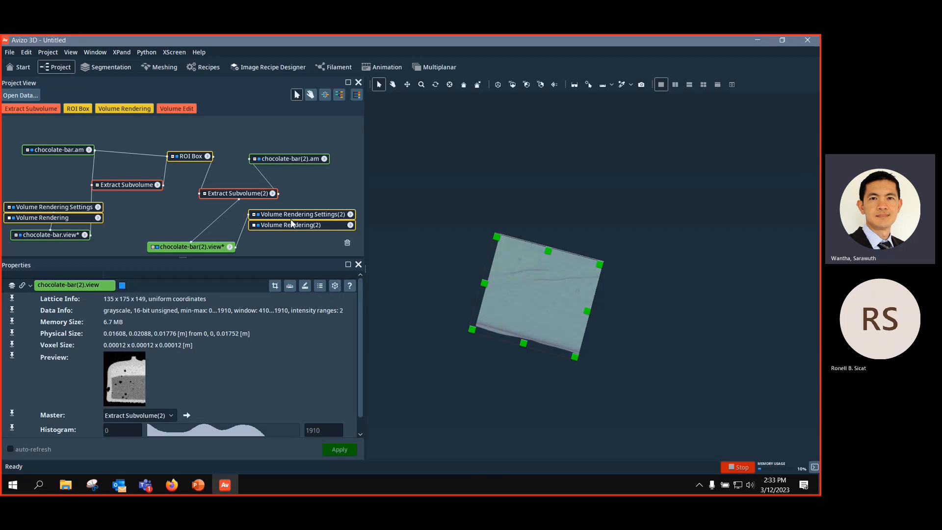
Step: Delete both Extract Subvolume modules, the first copy's volume rendering and the extracted chocolate-bar.view data
drag(132, 186, 160, 198)
drag(63, 206, 60, 191)
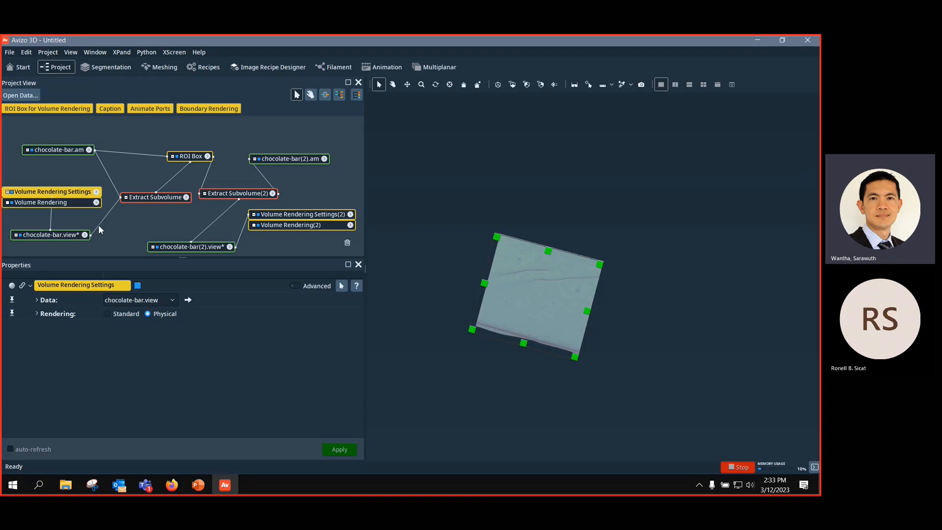
click(165, 198)
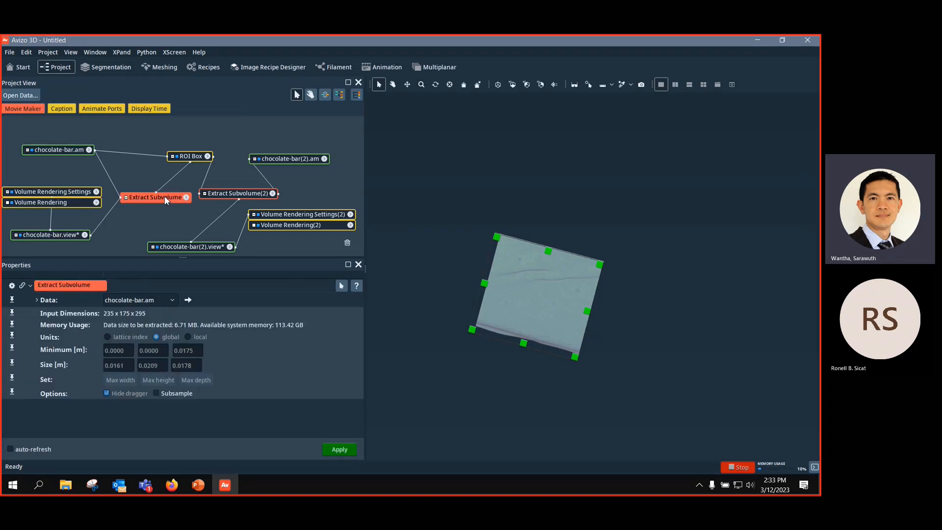
key(Delete)
click(238, 194)
key(Delete)
click(62, 235)
key(Delete)
click(404, 267)
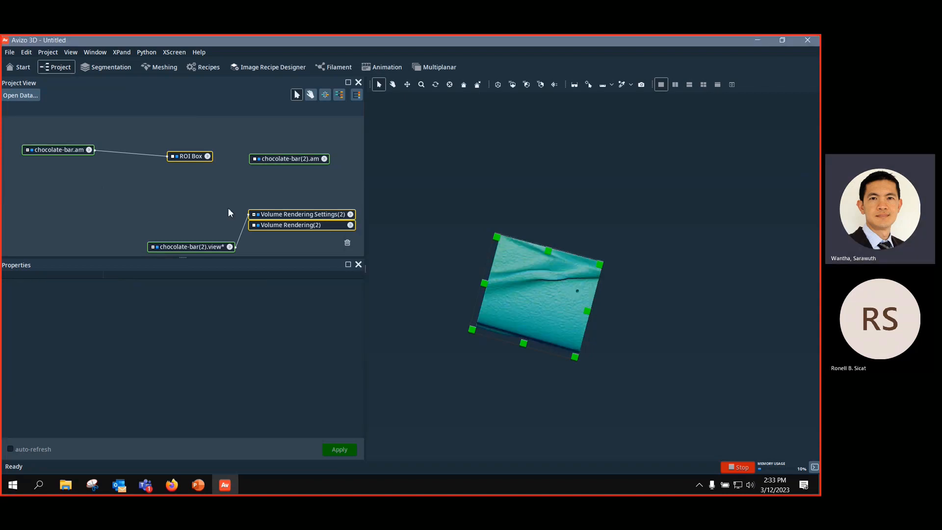
Step: Connect Volume Rendering Settings(2) to the original chocolate-bar.am and delete the extracted chocolate-bar(2).view data
drag(240, 231, 58, 155)
click(178, 246)
drag(178, 246, 132, 243)
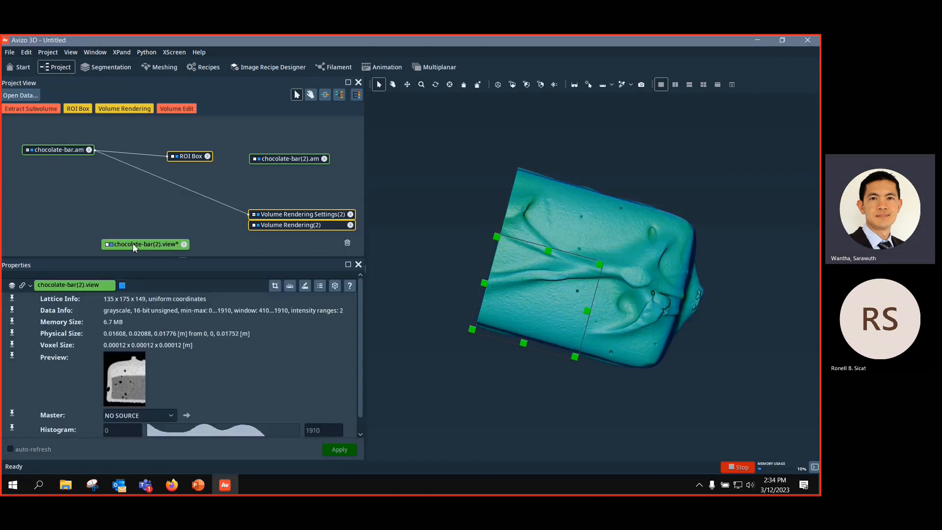
key(Delete)
key(Return)
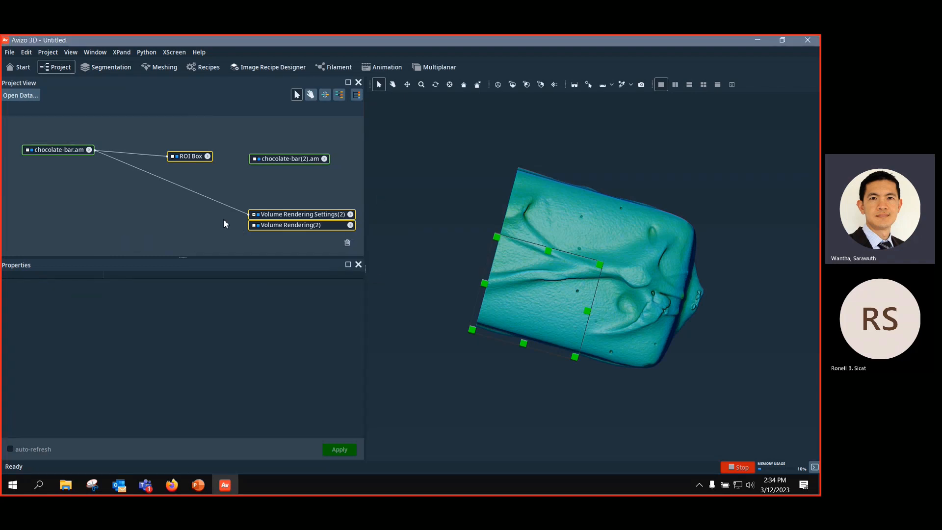
Step: Connect the ROI input of Volume Rendering Settings(2) to the ROI Box and inspect the cropped rendering's cut faces
click(253, 226)
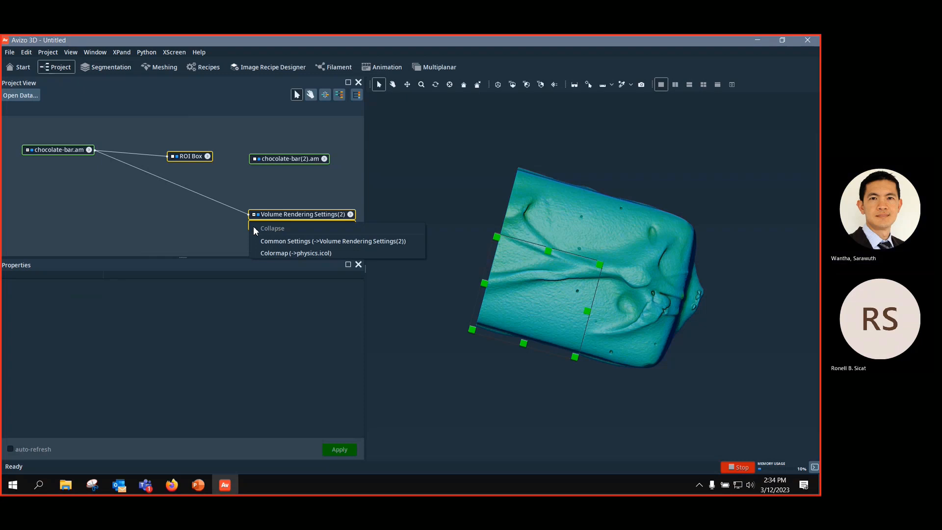
click(255, 216)
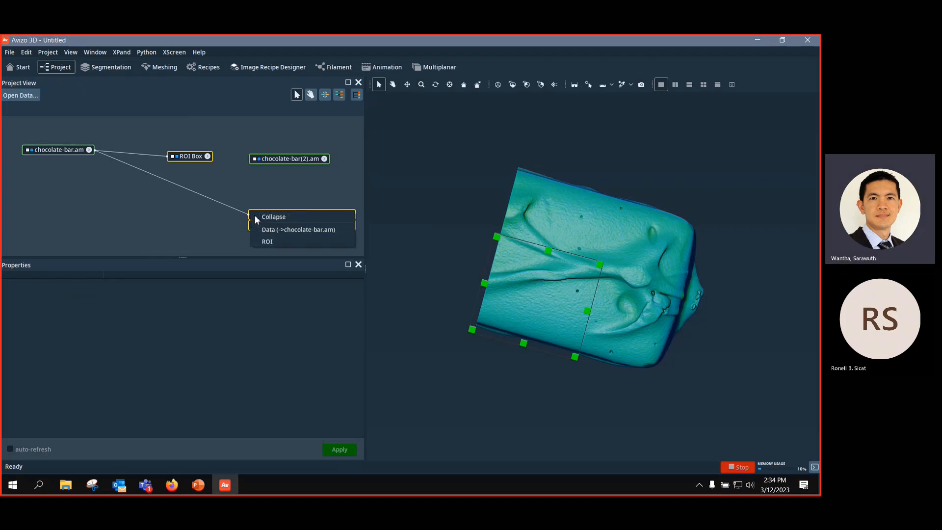
click(275, 246)
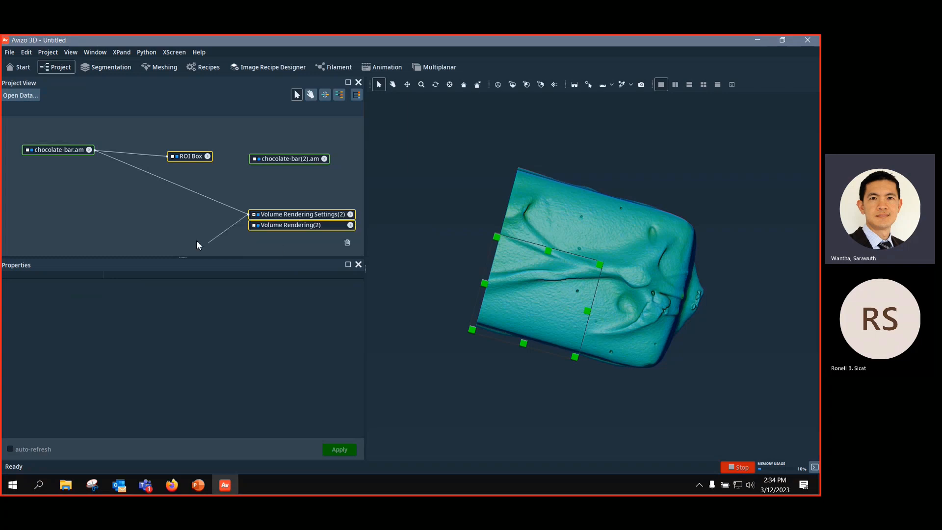
click(175, 159)
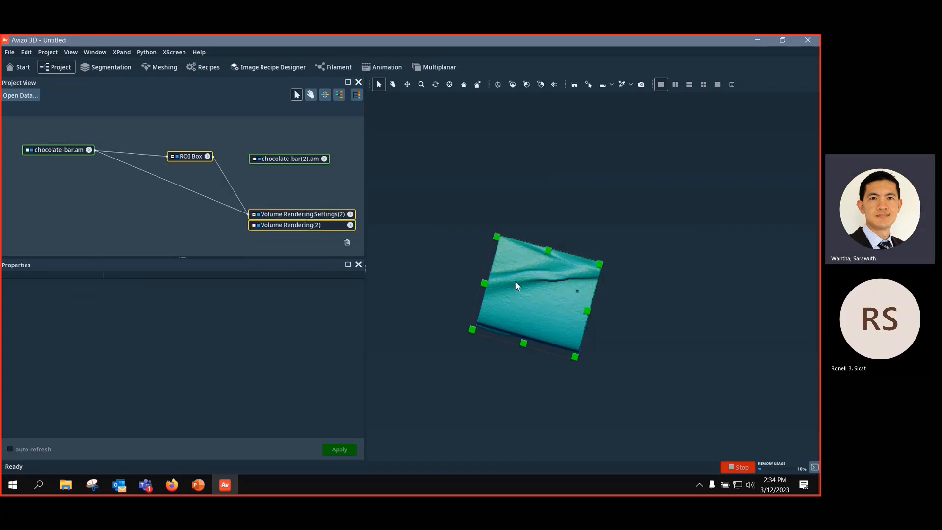
click(393, 85)
drag(568, 333, 526, 332)
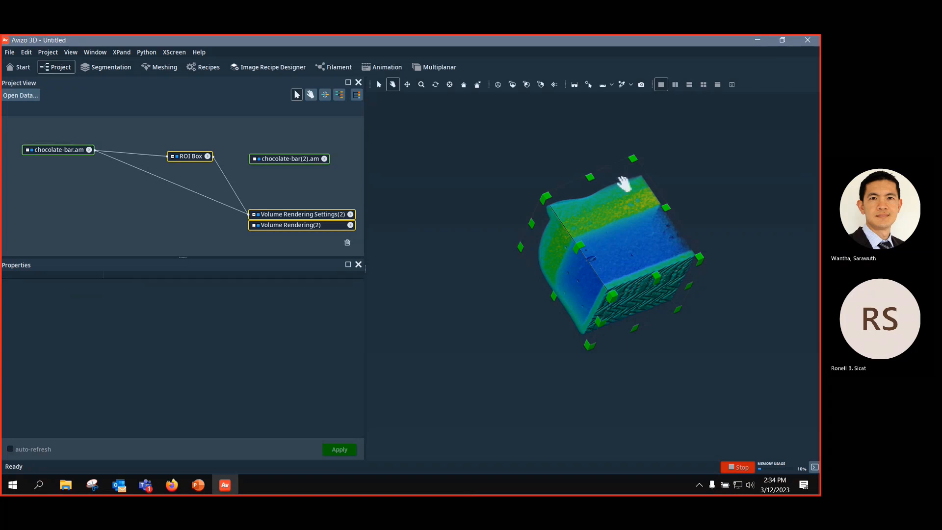
Step: Clear the project by deleting both chocolate-bar datasets, the ROI Box and the volume rendering modules
click(192, 158)
drag(192, 161, 223, 157)
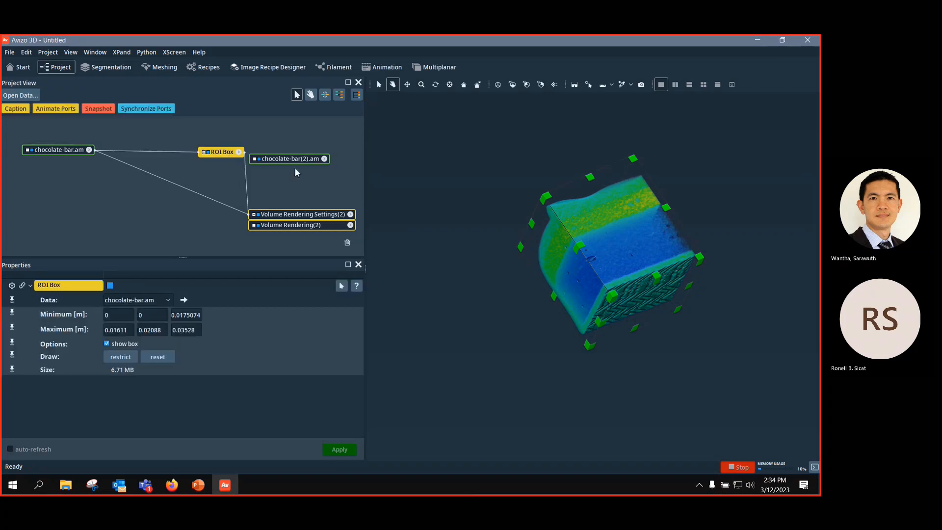
drag(294, 162, 298, 160)
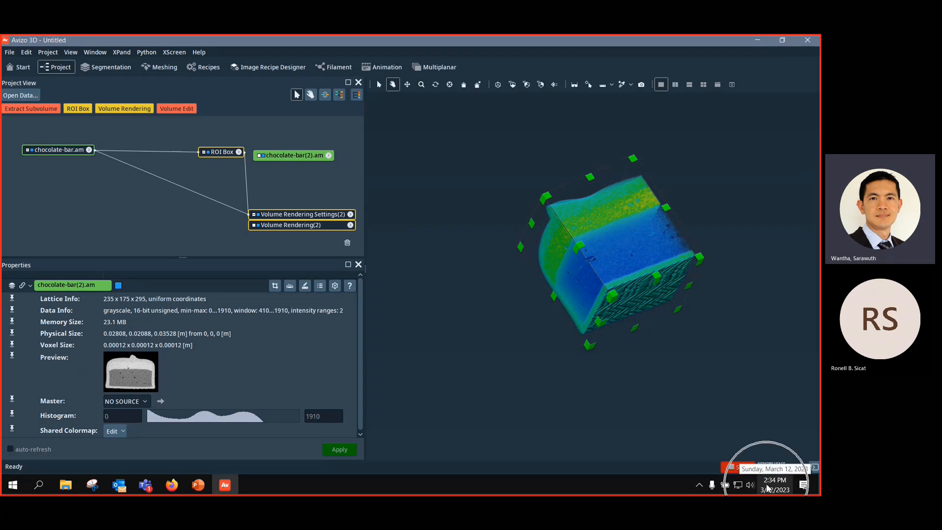
drag(14, 127, 362, 244)
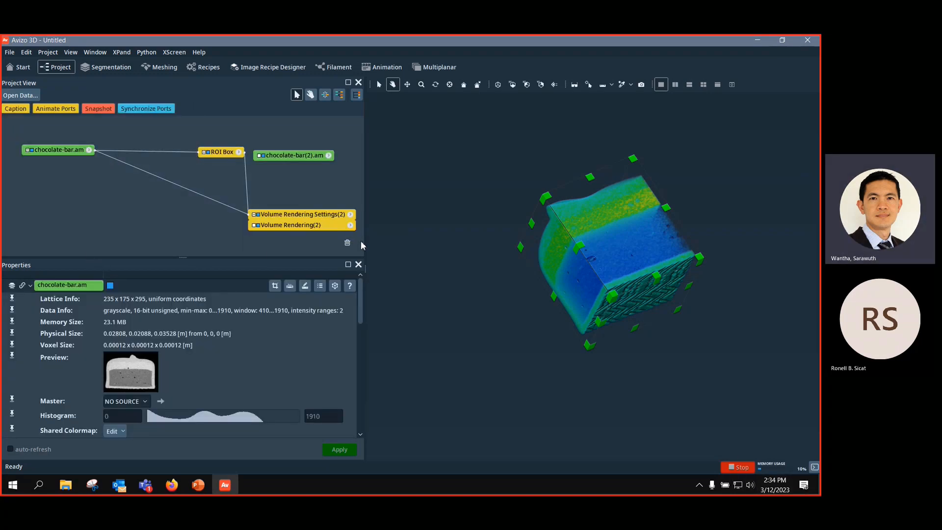
key(Delete)
click(392, 269)
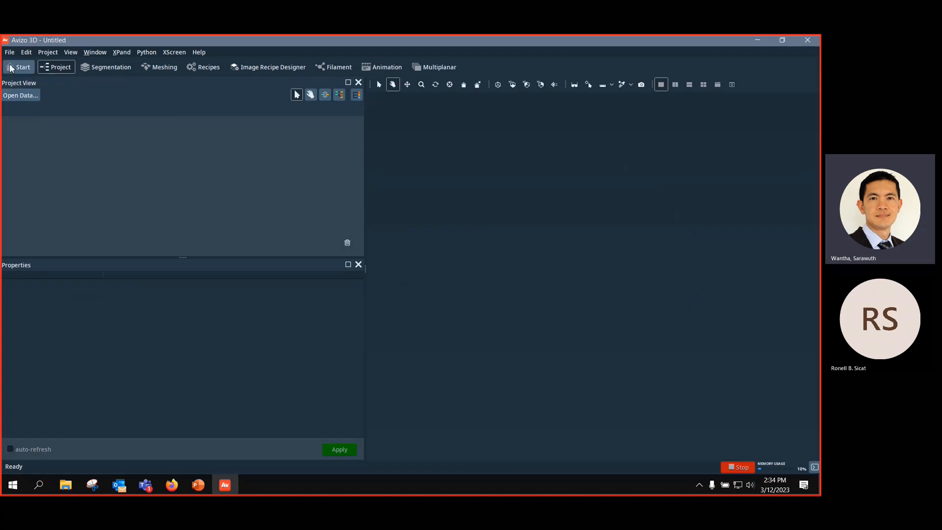
Step: Reopen chocolate-bar.am from the recent data and reposition its object in the project workspace
click(22, 70)
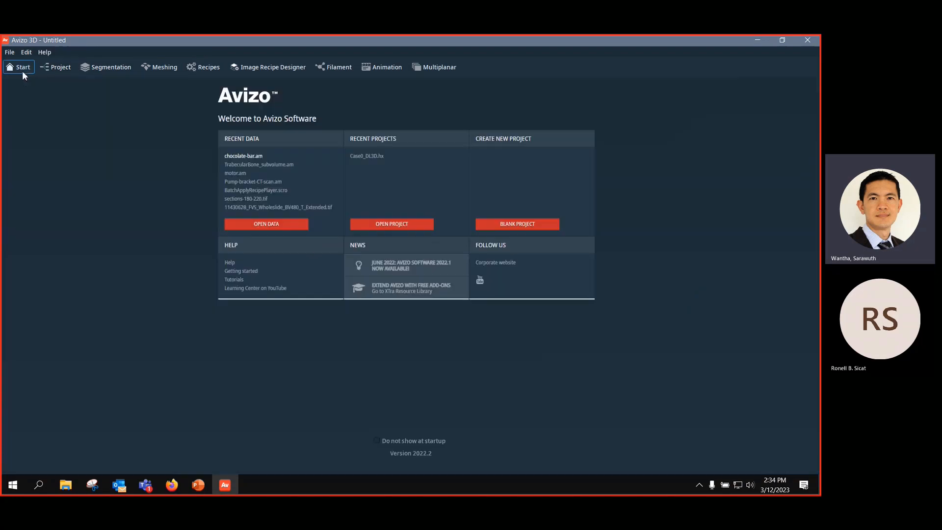
click(244, 158)
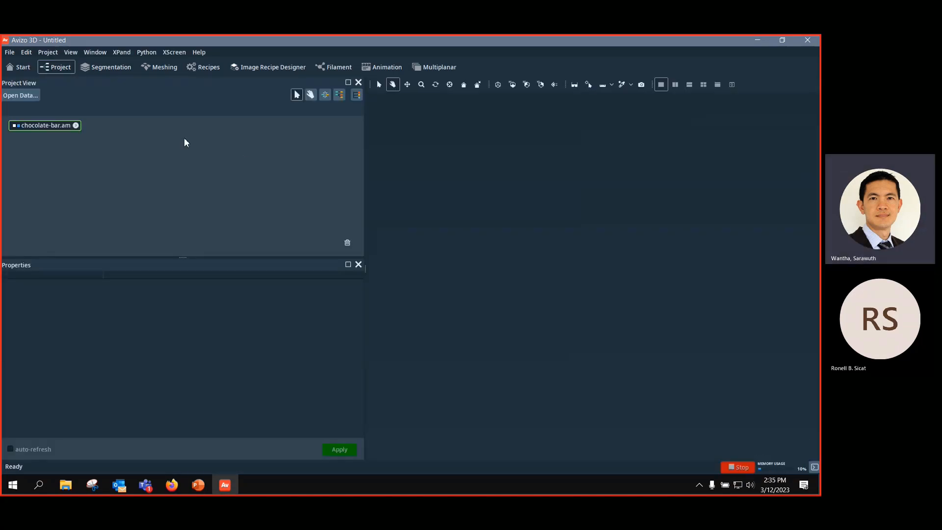
drag(76, 130, 119, 158)
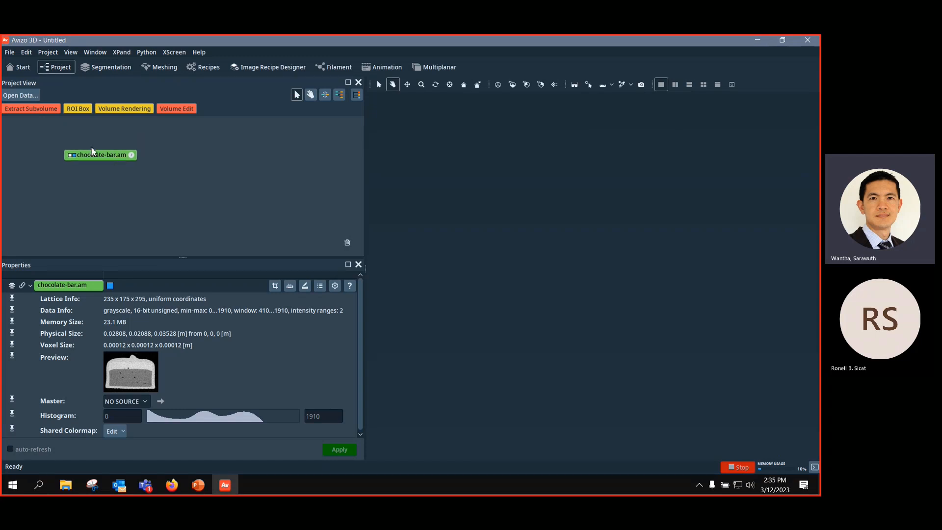
Step: Attach an Auto Thresholding module to chocolate-bar.am and run it with its default settings
right_click(108, 154)
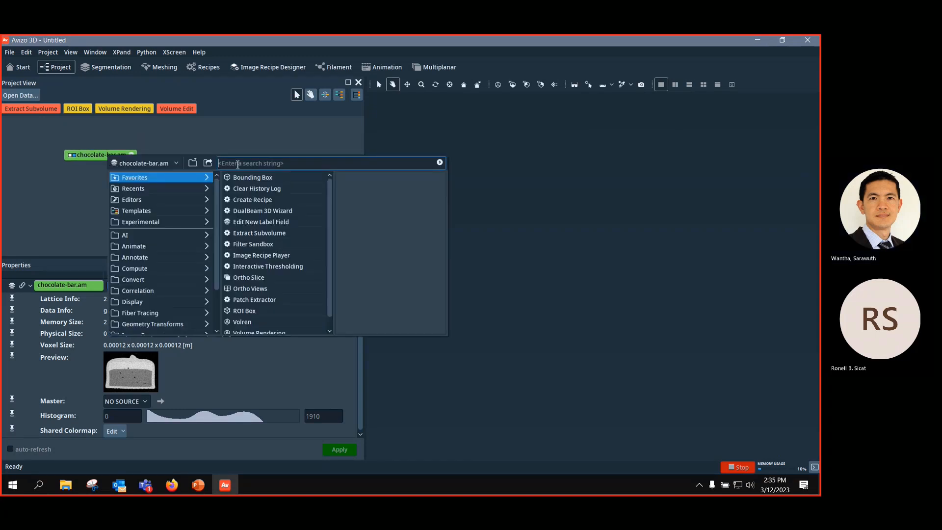
text(aut)
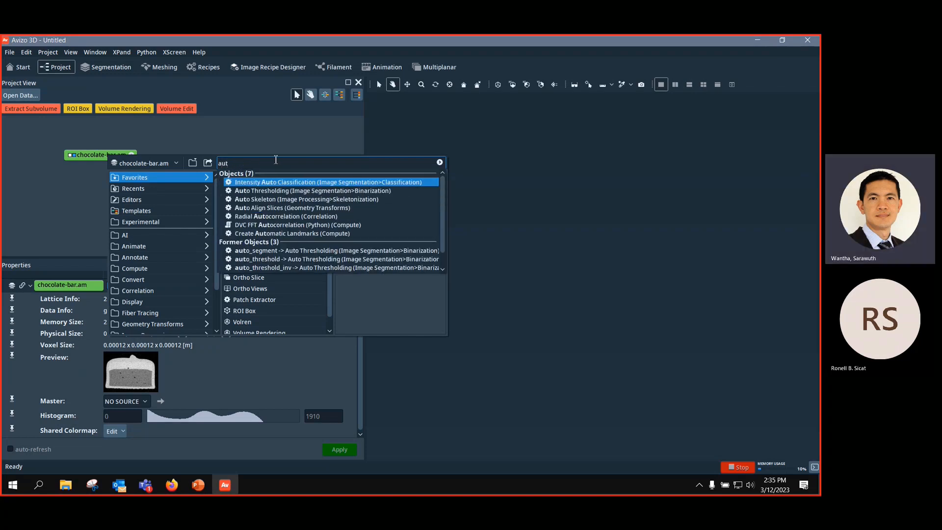
click(275, 190)
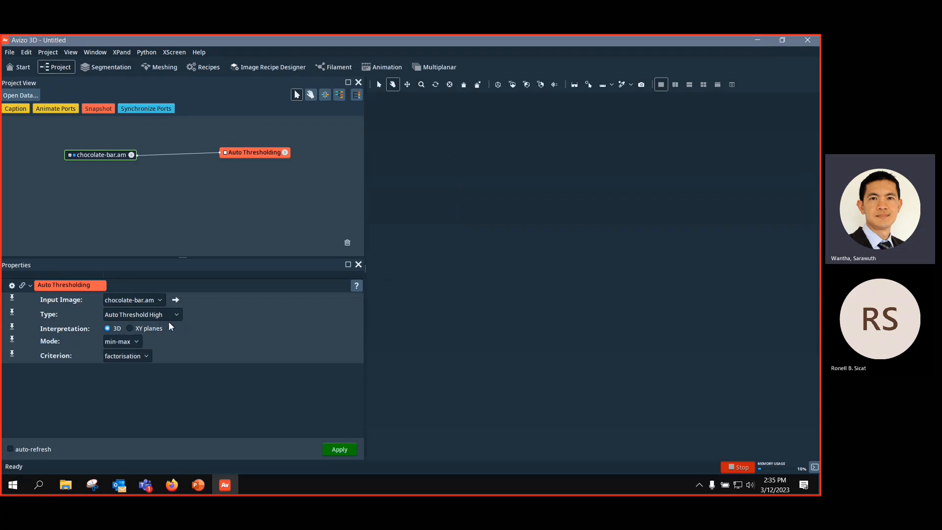
click(339, 449)
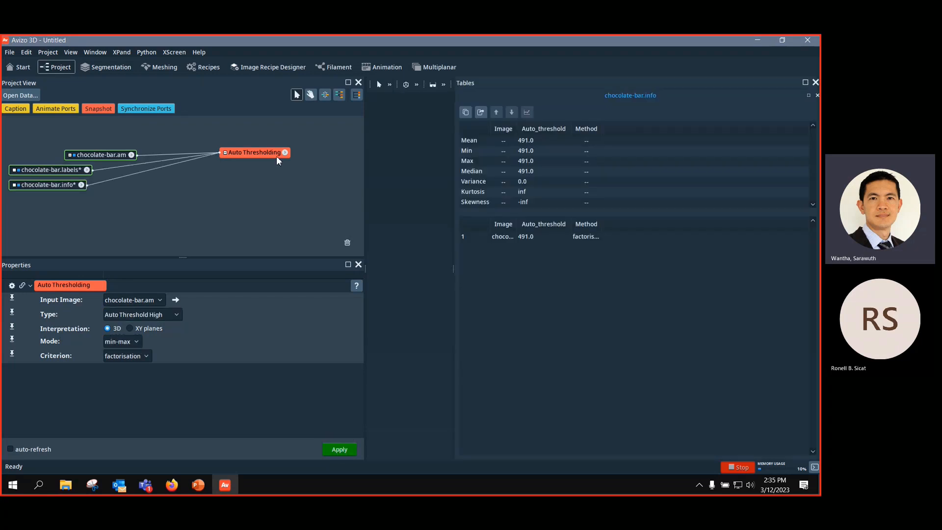
Step: Separate the thresholded labels from the other objects, remove the unsaved chocolate-bar.info object and close the results table
drag(65, 173, 95, 207)
click(60, 185)
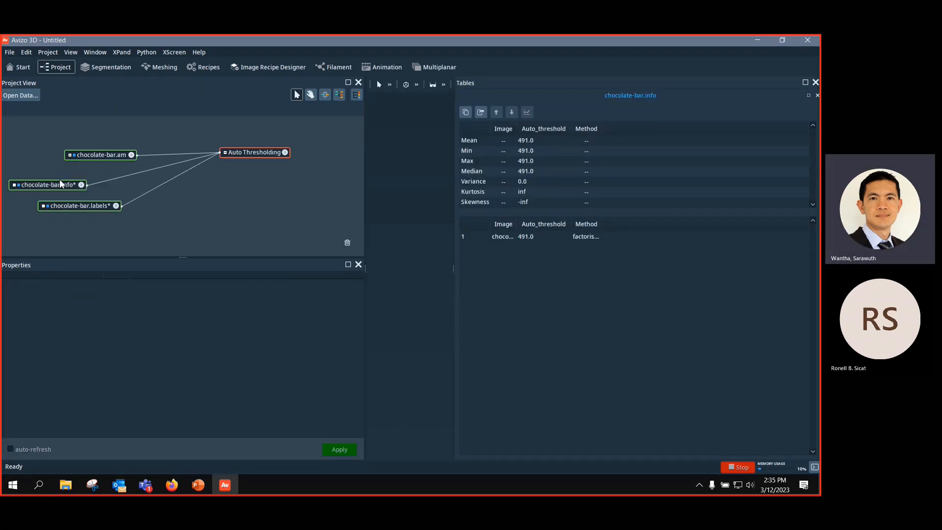
key(Delete)
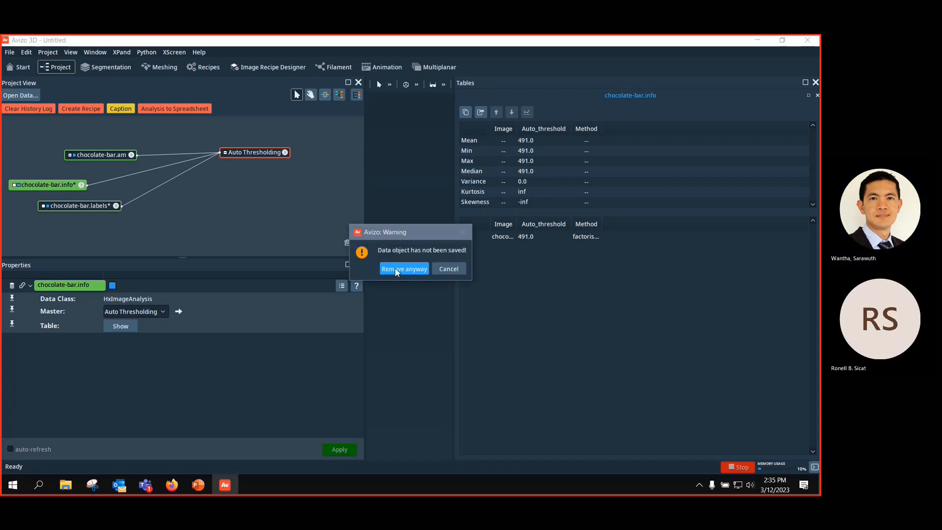
click(416, 269)
click(815, 82)
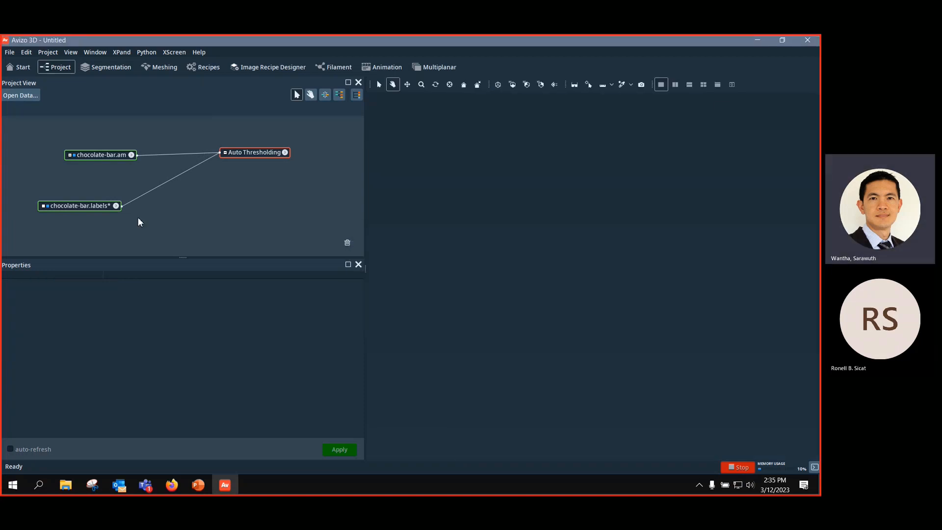
Step: Attach a Volume Rendering to chocolate-bar.labels and arrange its modules below Auto Thresholding
drag(86, 211, 89, 194)
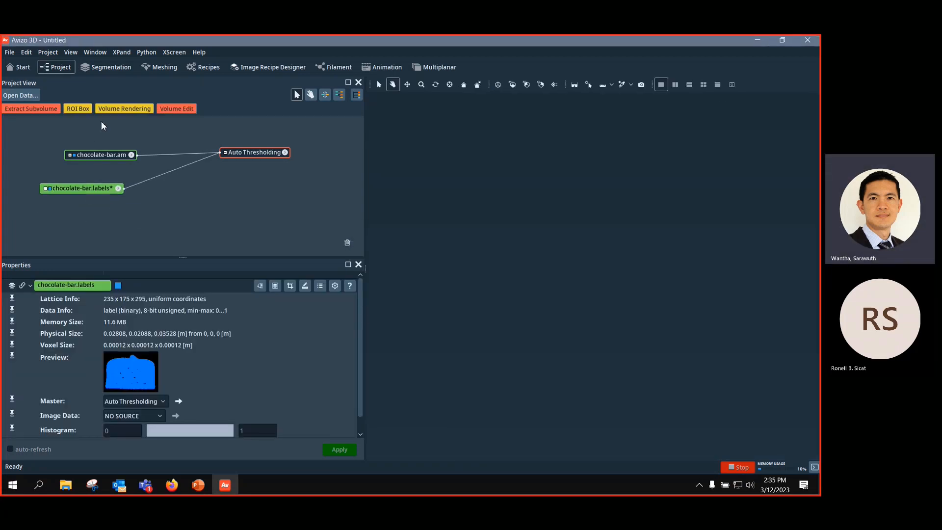
click(132, 110)
drag(555, 236, 587, 358)
drag(316, 119, 273, 201)
drag(289, 125, 256, 209)
Step: Examine the rendered labels' outer surface and the cut face with its pores from different angles and distances
drag(542, 231, 653, 301)
scroll(590, 322, up, 5)
scroll(593, 277, down, 6)
scroll(652, 301, down, 5)
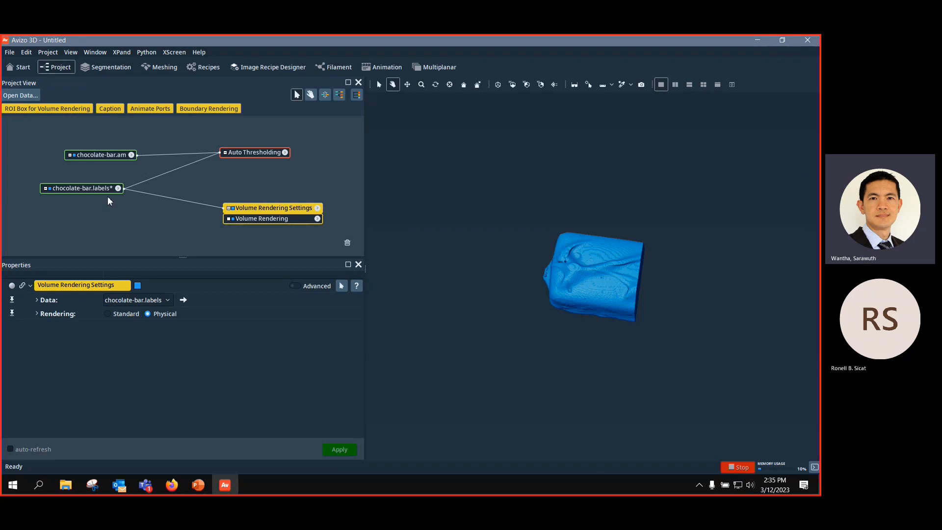
drag(103, 185, 119, 200)
scroll(583, 292, up, 5)
scroll(591, 359, down, 5)
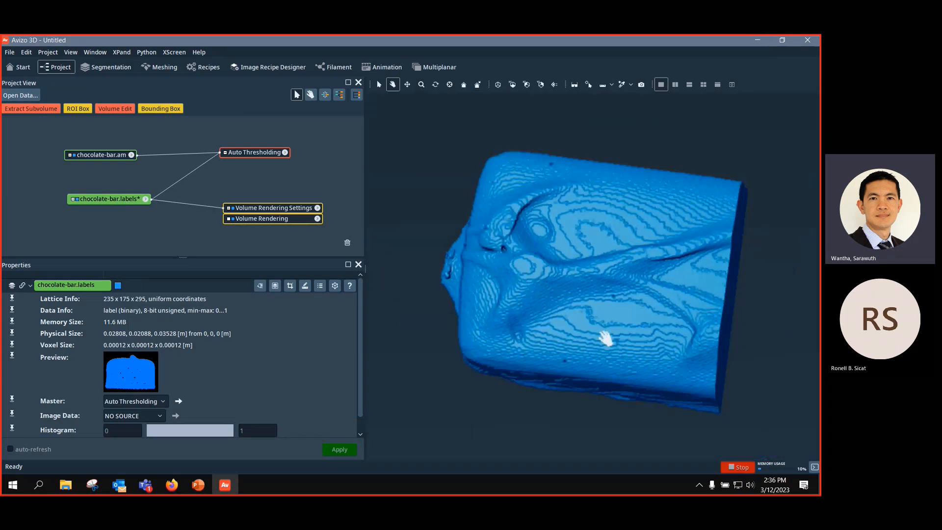
drag(608, 330, 521, 289)
drag(581, 328, 638, 351)
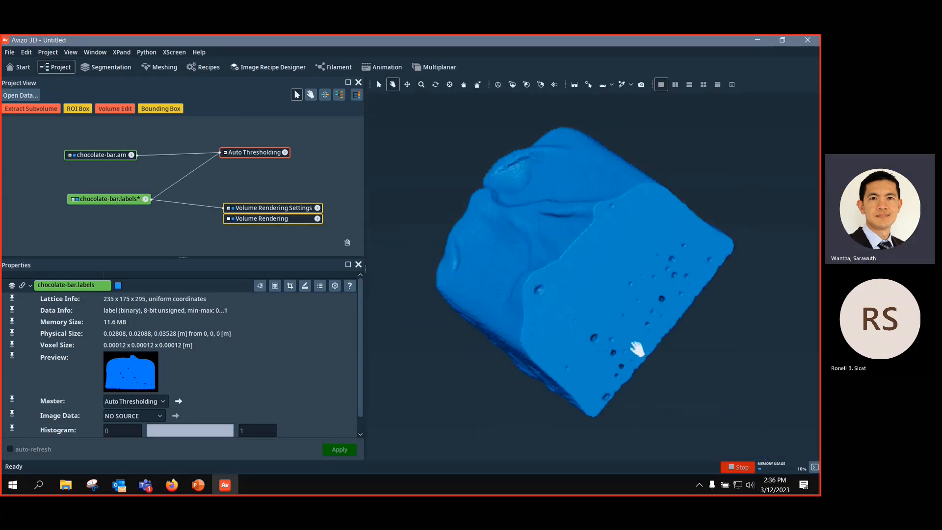
Step: Attach a Generate Surface module to chocolate-bar.labels
click(107, 210)
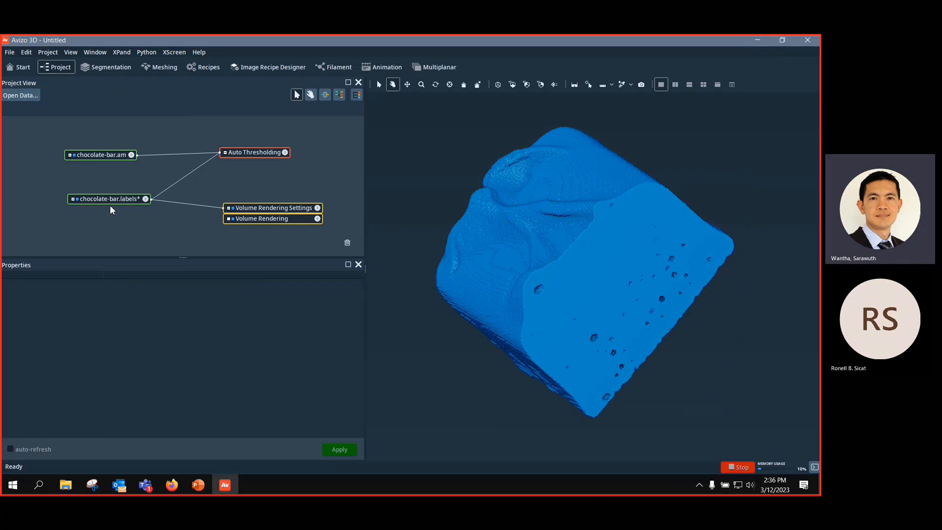
click(109, 199)
right_click(109, 197)
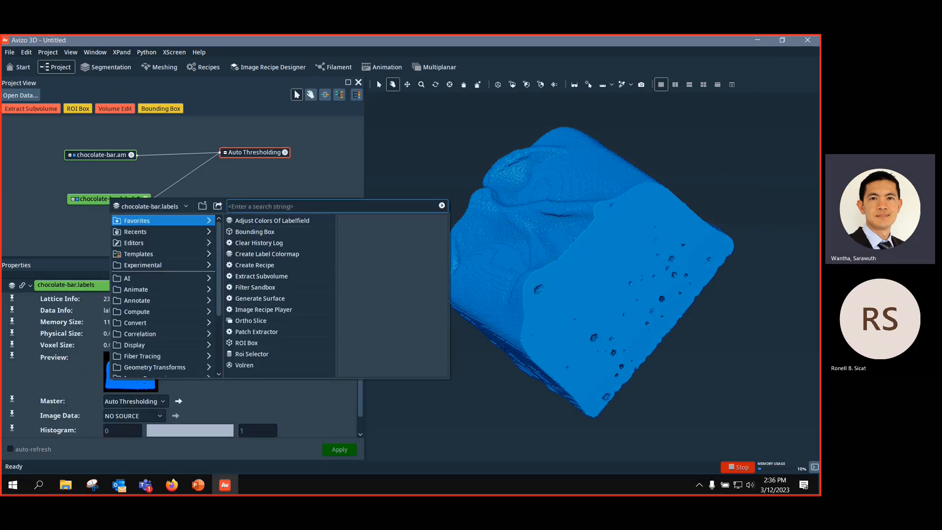
text(gene)
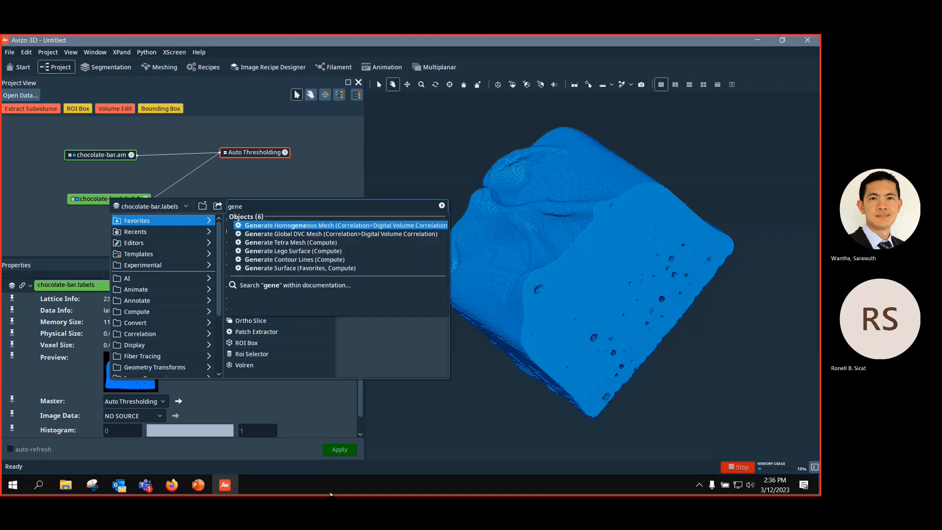
click(320, 267)
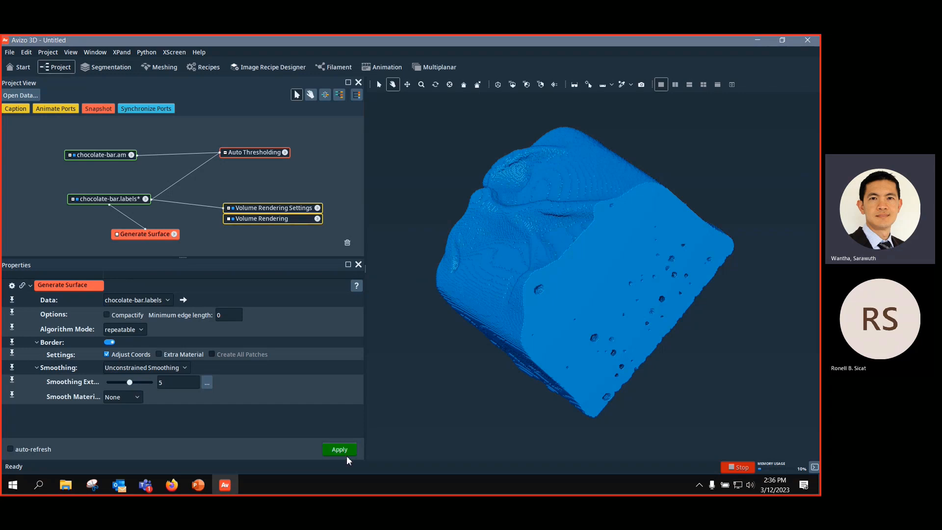
Step: Run Generate Surface on chocolate-bar.labels with unconstrained smoothing at an extent of 5
drag(57, 232, 160, 191)
drag(188, 221, 158, 218)
scroll(202, 196, up, 2)
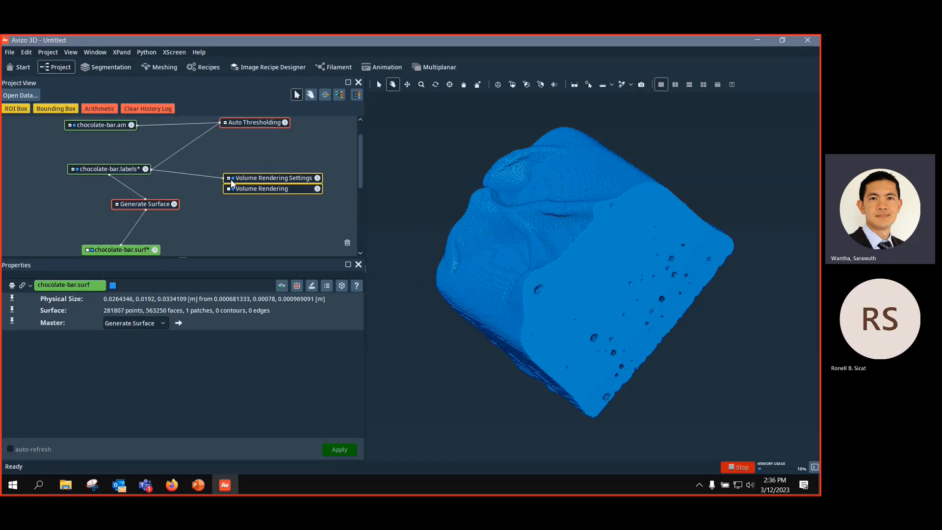
Step: Remove the Volume Rendering modules and arrange Generate Surface and chocolate-bar.surf neatly below the existing modules
click(272, 178)
drag(162, 204, 276, 186)
drag(124, 246, 130, 218)
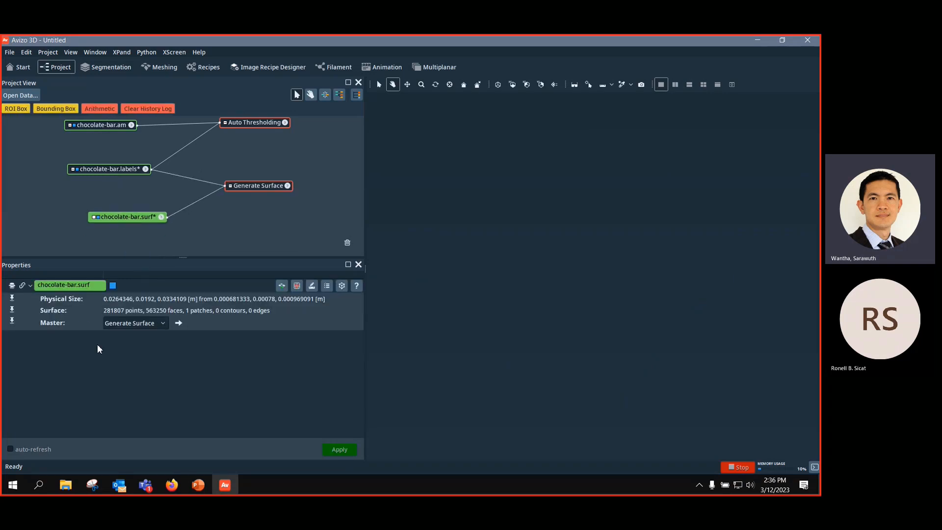
Step: Attach a Surface View to chocolate-bar.surf and align the module beside it
right_click(122, 218)
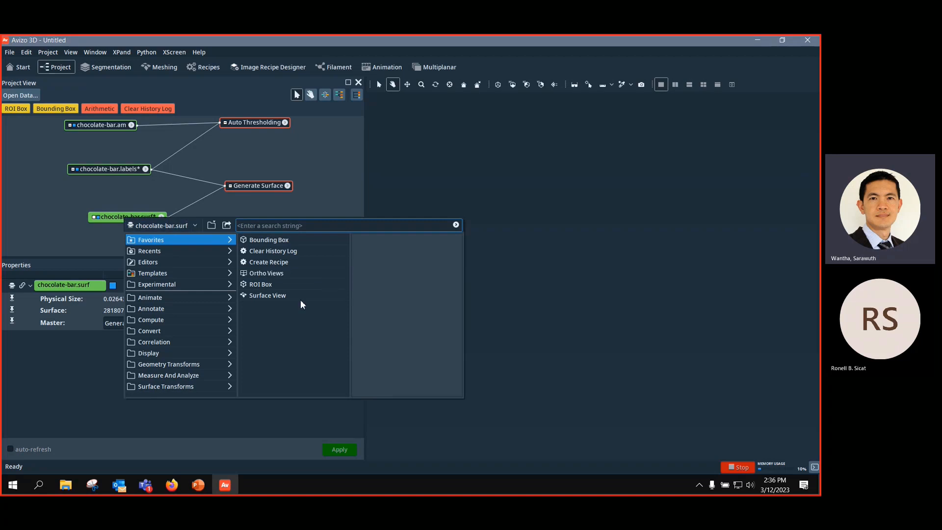
click(274, 295)
drag(564, 293, 589, 409)
drag(323, 215, 315, 216)
Step: Examine the generated surface's faces and pores from different angles and distances, ending with the whole model in view
drag(607, 295, 715, 168)
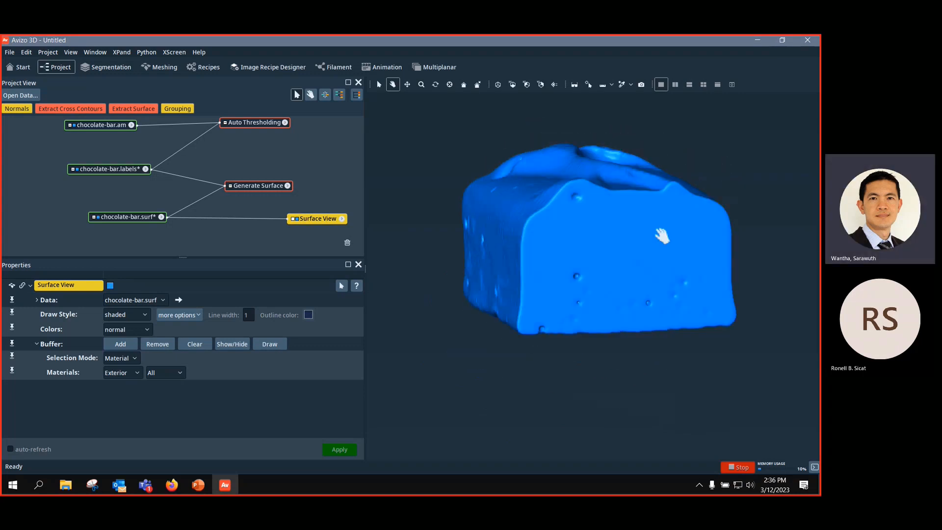
scroll(609, 237, up, 10)
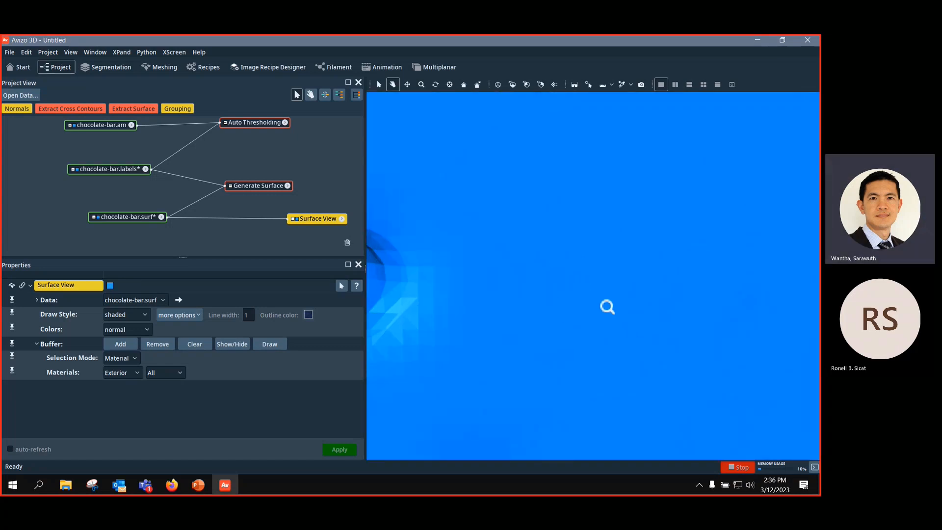
scroll(607, 306, down, 10)
scroll(597, 177, up, 5)
drag(596, 181, 694, 248)
drag(572, 173, 793, 429)
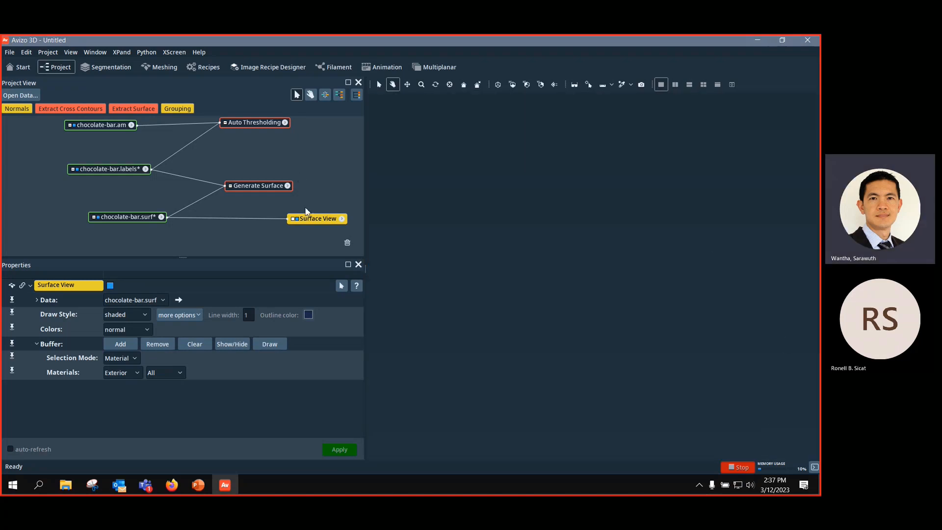
click(498, 84)
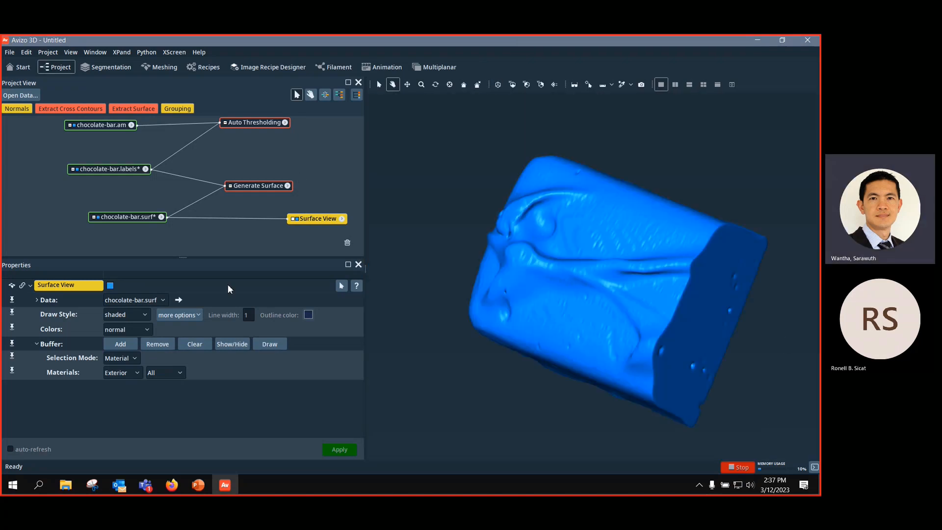
Step: Attach a Clipping Plane to chocolate-bar.surf and clip the displayed surface with it to expose the interior pores
right_click(105, 215)
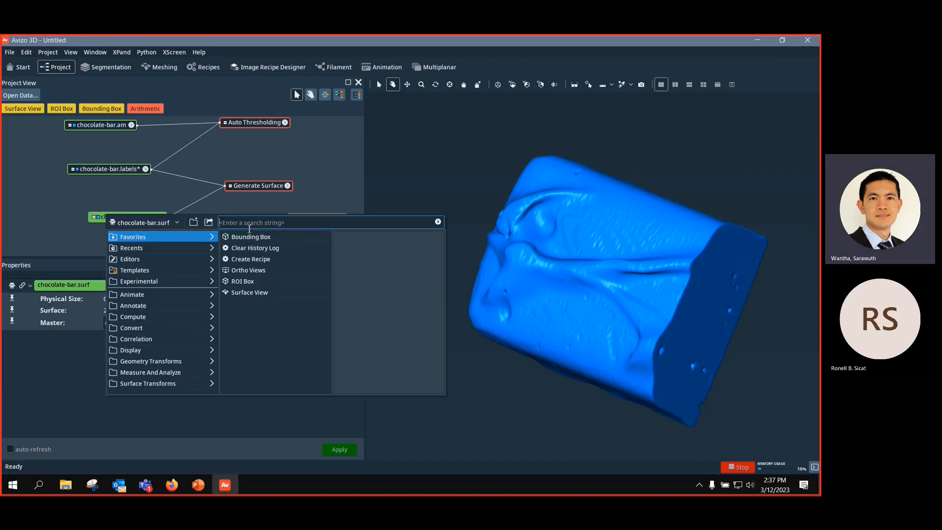
text(clu)
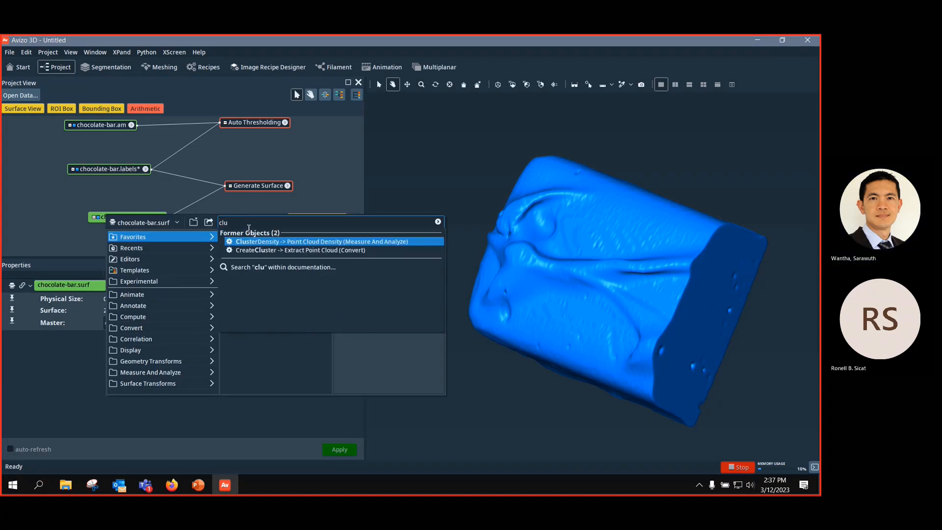
key(BackSpace)
text(ipp)
key(Return)
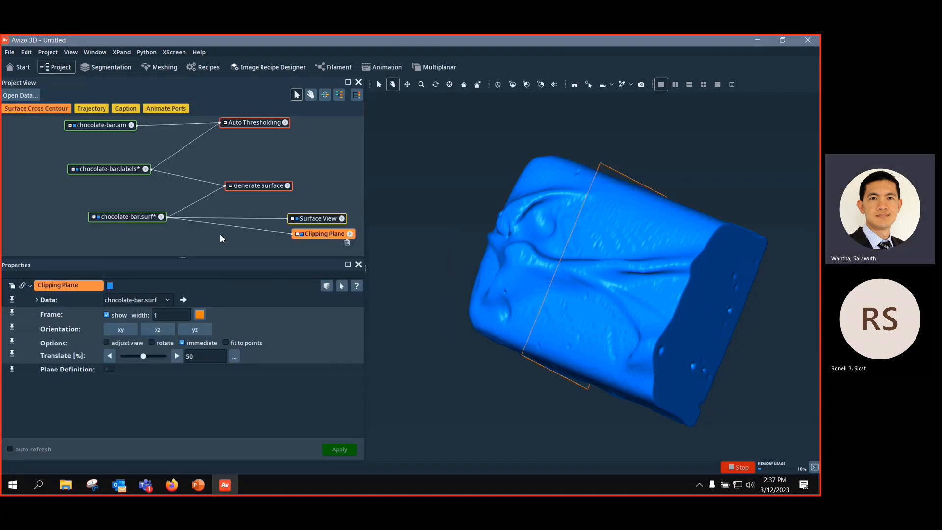
click(326, 285)
drag(623, 290, 675, 294)
scroll(555, 230, up, 5)
scroll(555, 230, down, 5)
scroll(657, 320, up, 3)
Step: Place the Clipping Plane module below chocolate-bar.surf and move the Surface View module closer to it
drag(311, 234, 92, 237)
click(307, 219)
drag(307, 220, 280, 215)
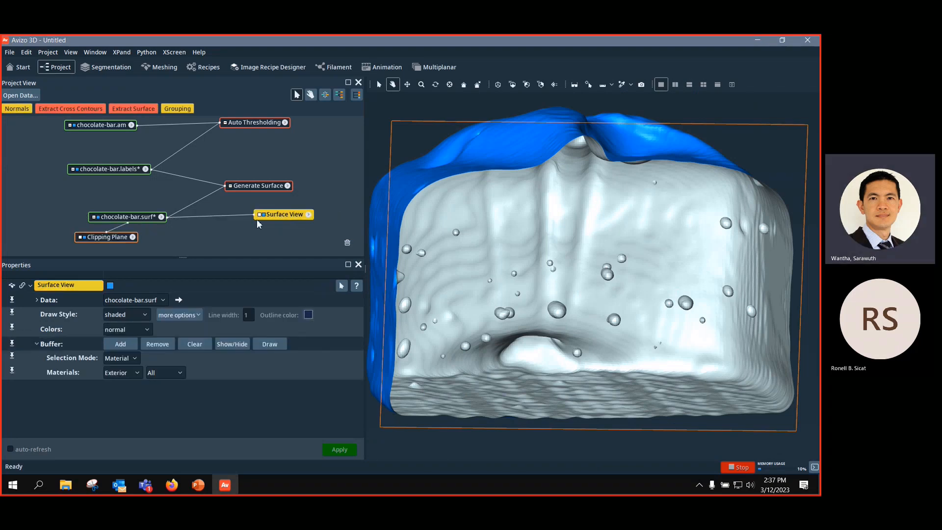
Step: Set the Surface View's draw style to outlined and examine the triangle mesh on the clipped surface at different distances
drag(577, 344, 491, 324)
click(137, 318)
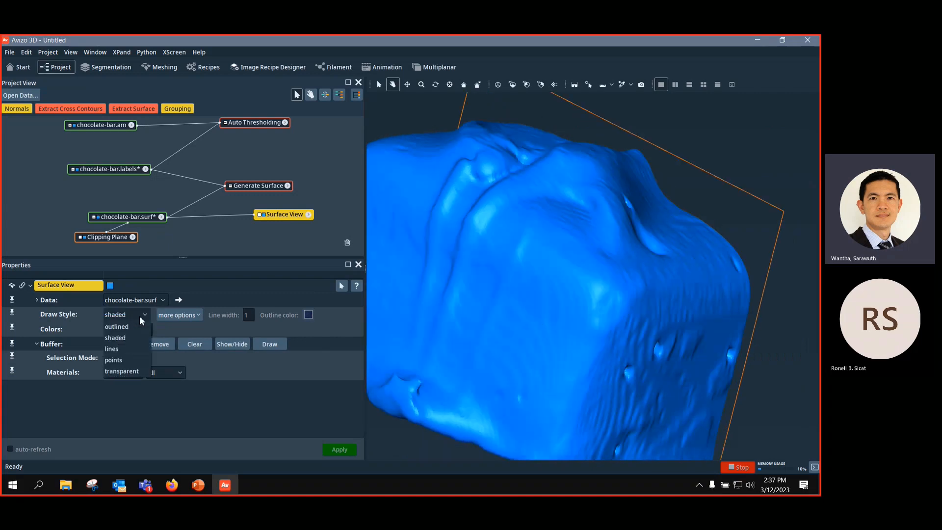
click(132, 328)
drag(506, 285, 397, 284)
drag(610, 326, 563, 290)
scroll(578, 280, up, 3)
scroll(578, 280, up, 5)
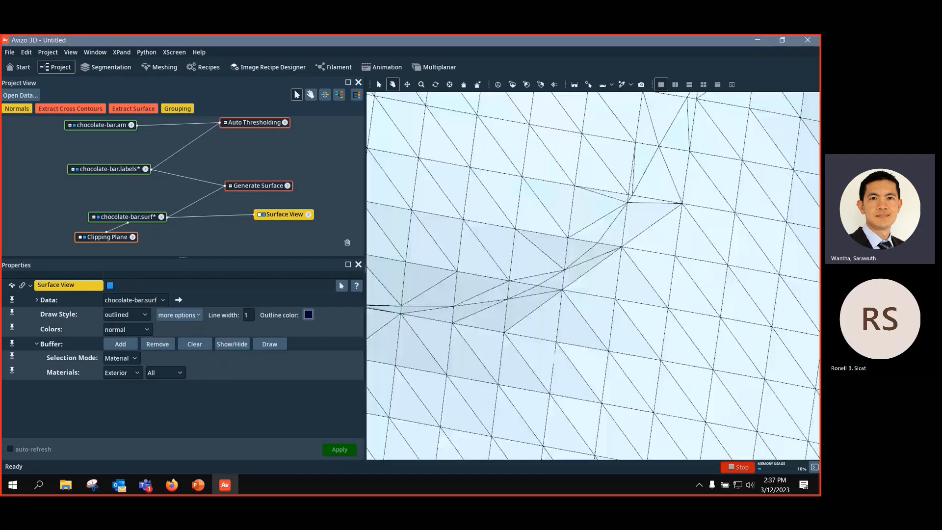
scroll(564, 272, down, 5)
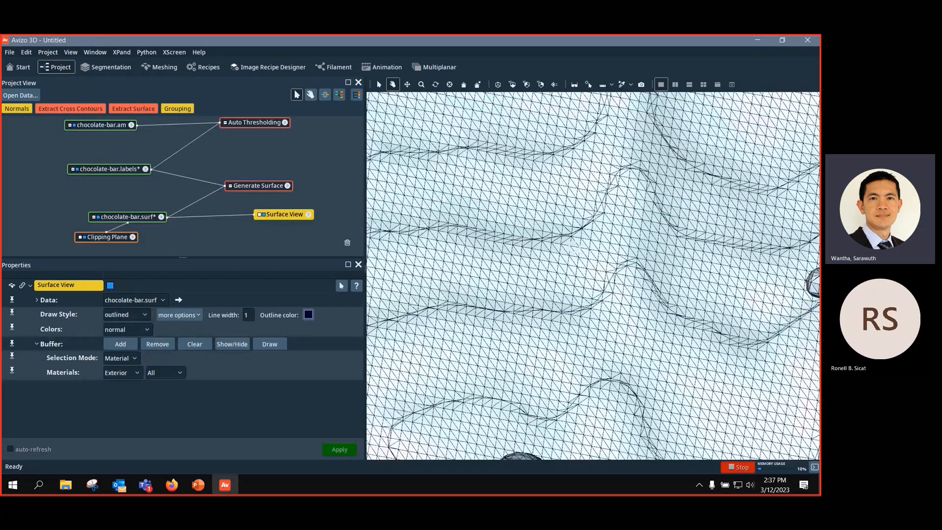
drag(563, 272, 596, 233)
scroll(444, 154, down, 5)
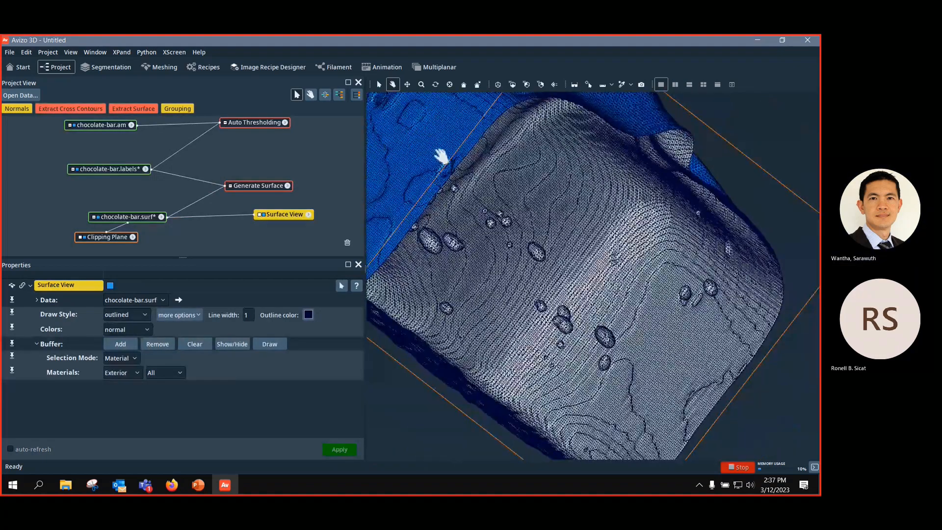
drag(441, 156, 375, 173)
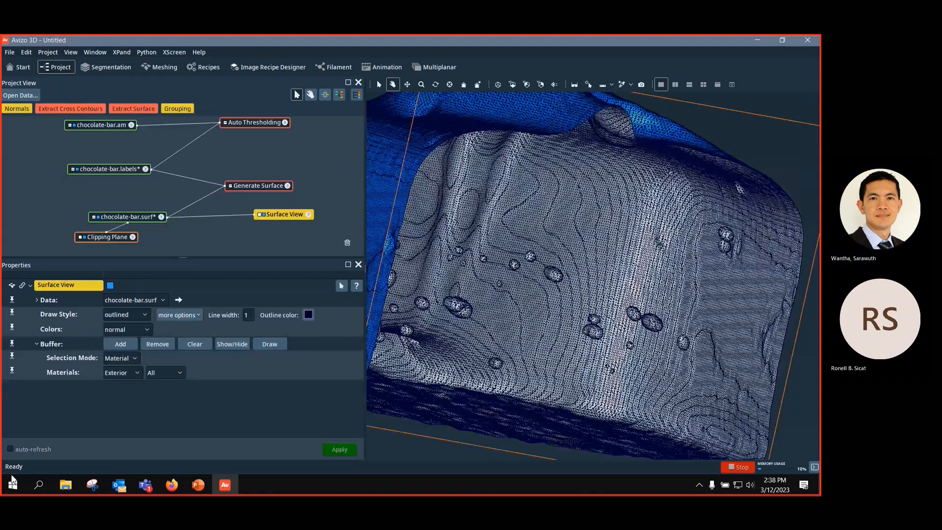
Step: Delete the Clipping Plane and set the Surface View's draw style to shaded
click(98, 238)
key(Delete)
drag(672, 226, 525, 238)
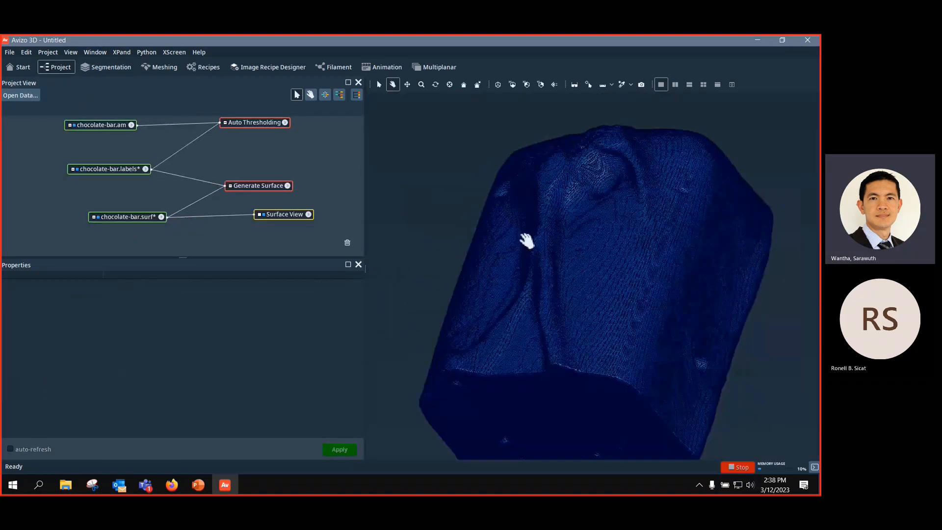
click(289, 215)
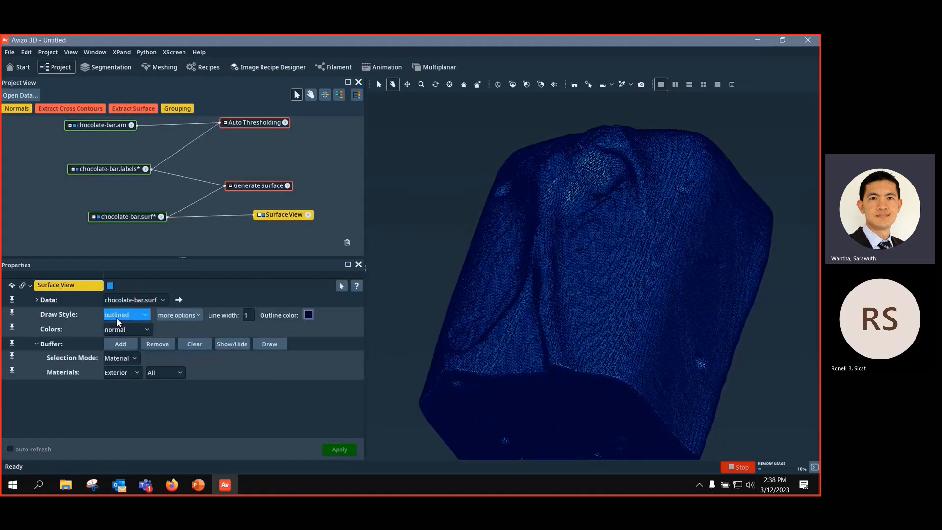
click(128, 315)
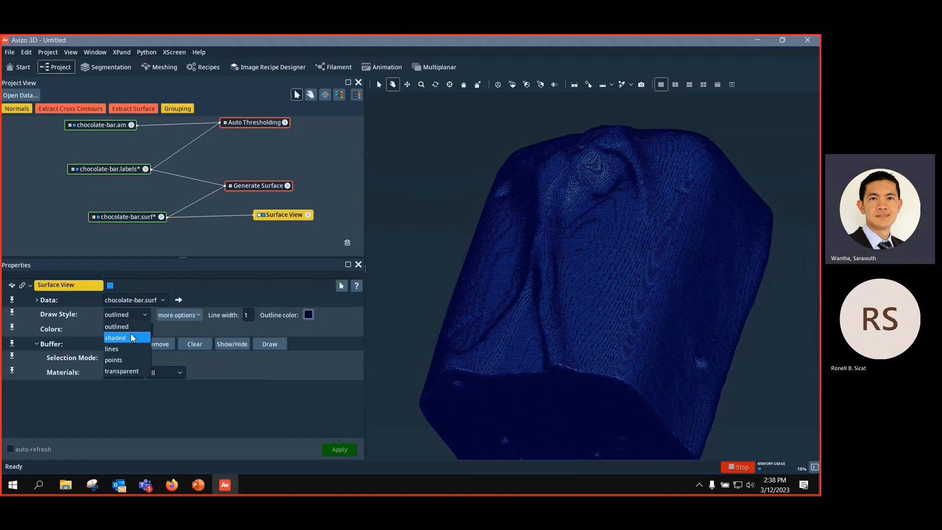
click(131, 338)
Step: Set the Surface View to the transparent draw style with patch colors and a base transparency of about 0.65
click(137, 314)
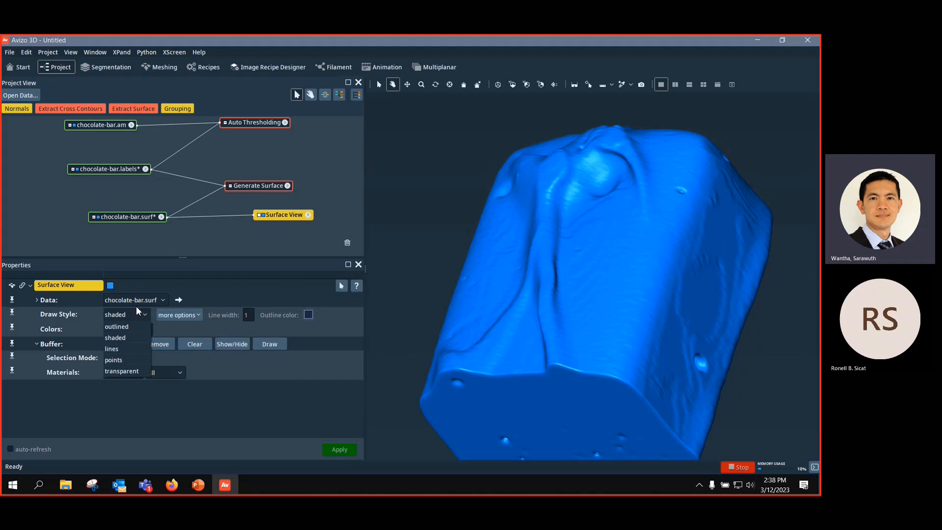
click(125, 371)
click(143, 329)
click(142, 329)
click(142, 331)
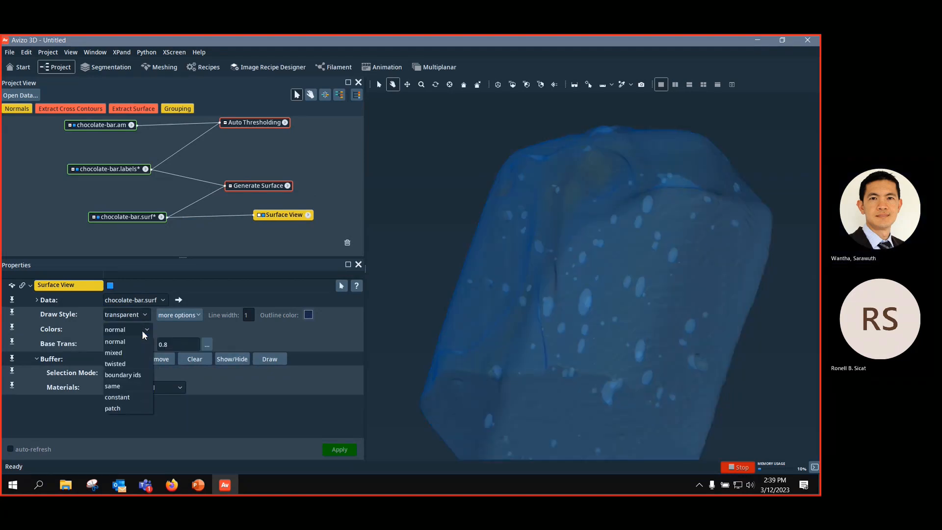
click(122, 408)
drag(663, 267, 645, 259)
drag(142, 344, 136, 345)
drag(559, 292, 644, 349)
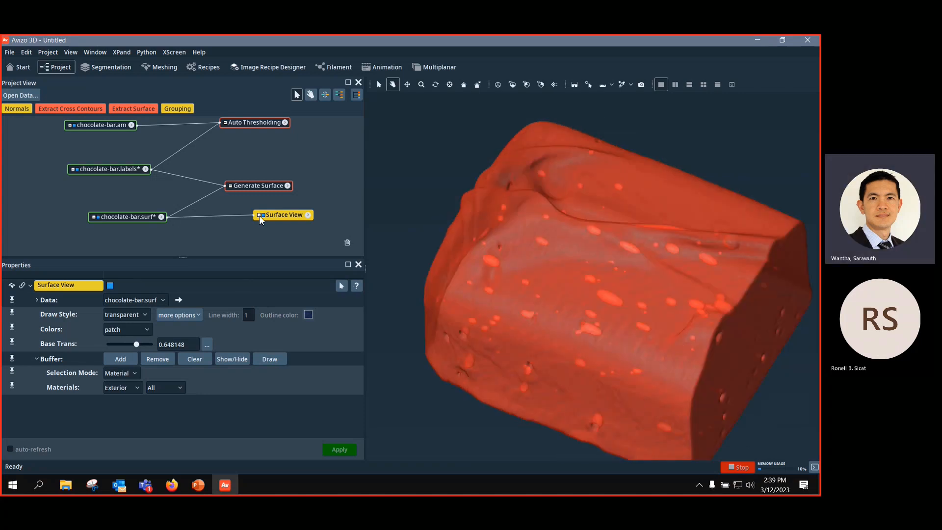
Step: Return the Surface View's draw style from transparent to shaded
click(258, 186)
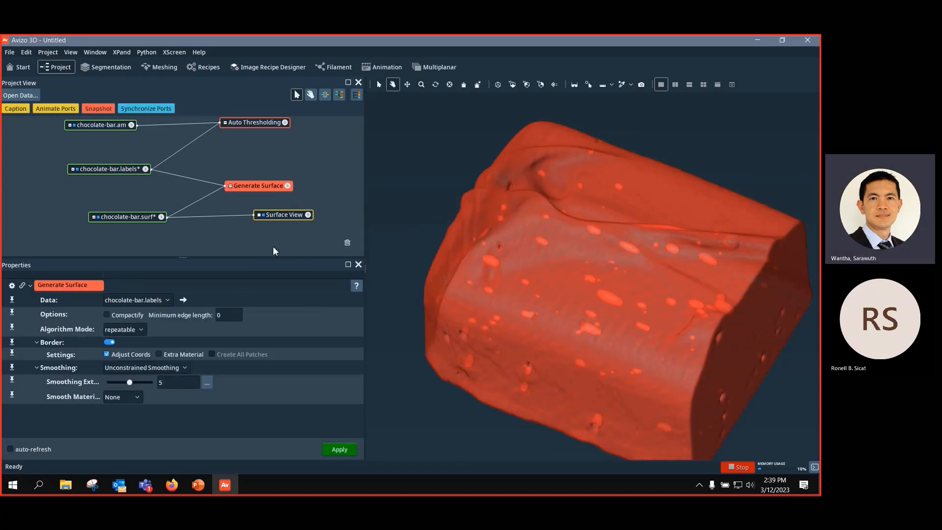
click(292, 214)
click(142, 315)
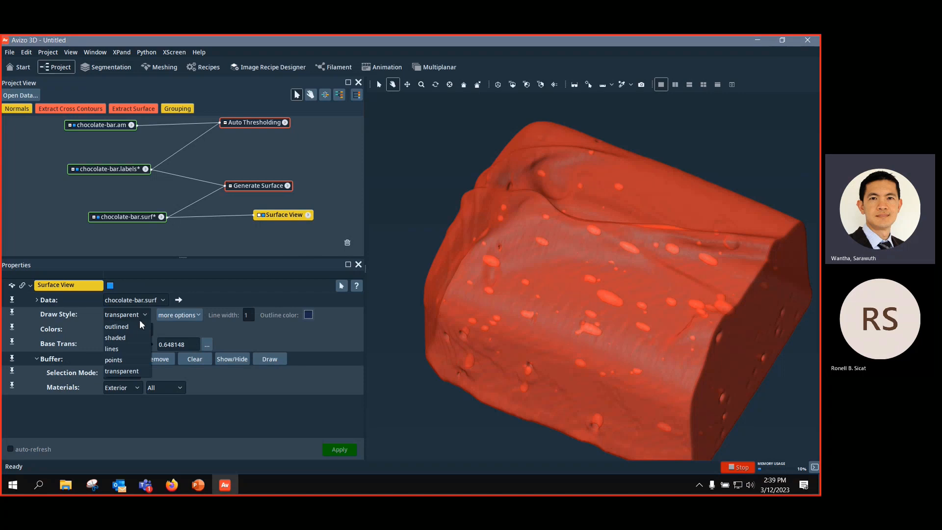
click(125, 337)
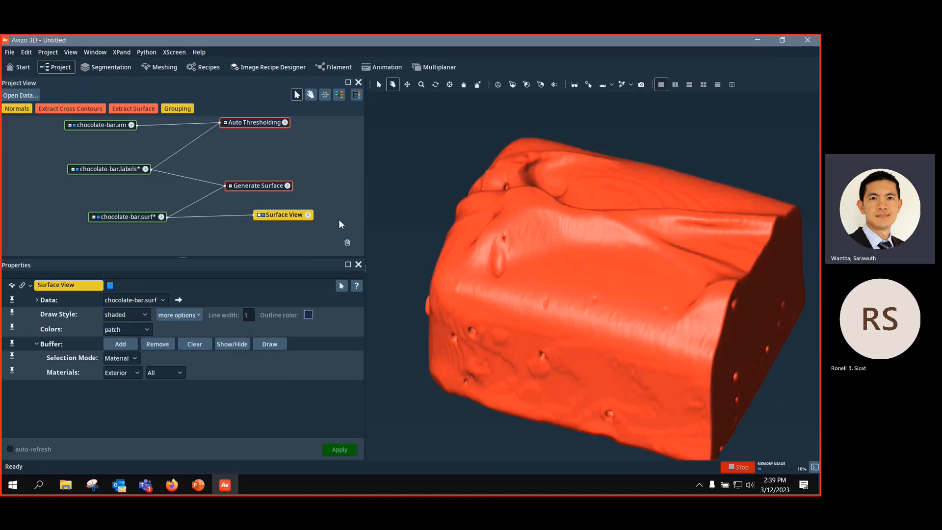
Step: Regenerate the surface with the smoothing extent raised to about 8.04, and again with it at 9
click(257, 186)
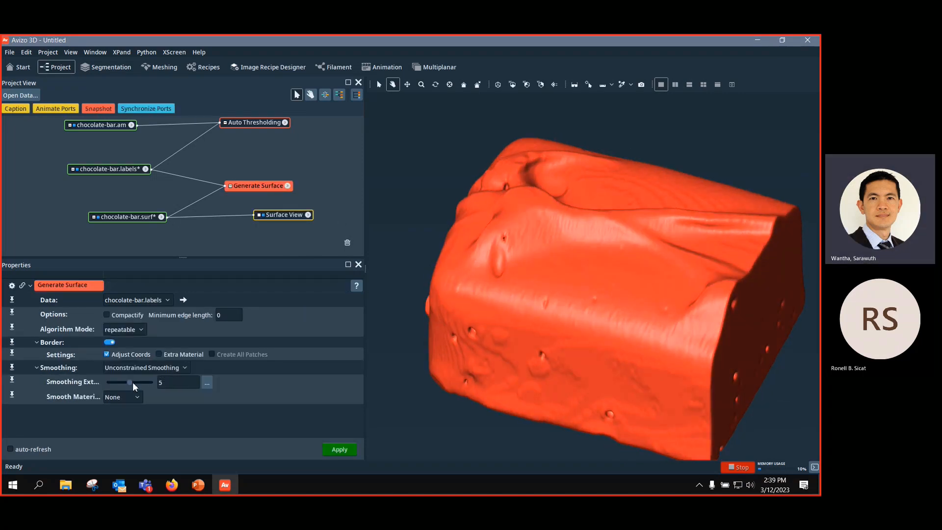
drag(131, 383, 145, 386)
click(339, 449)
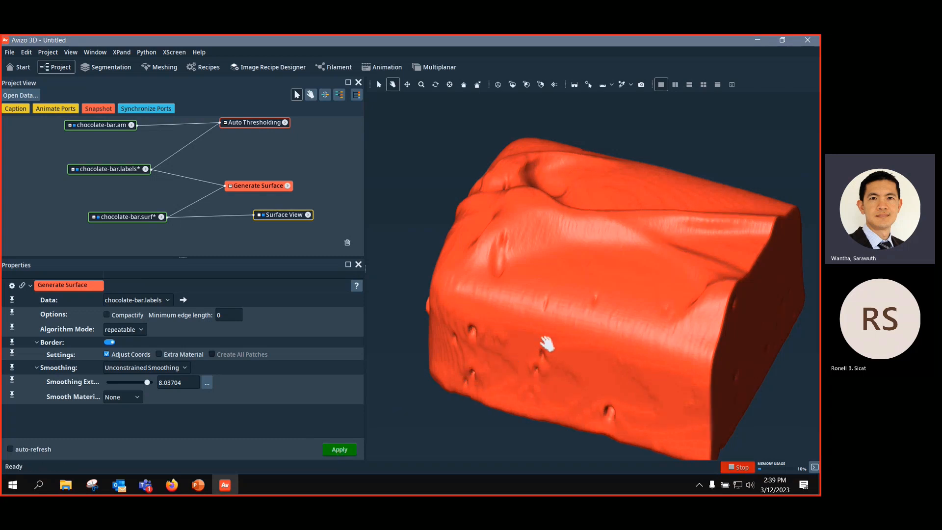
click(332, 450)
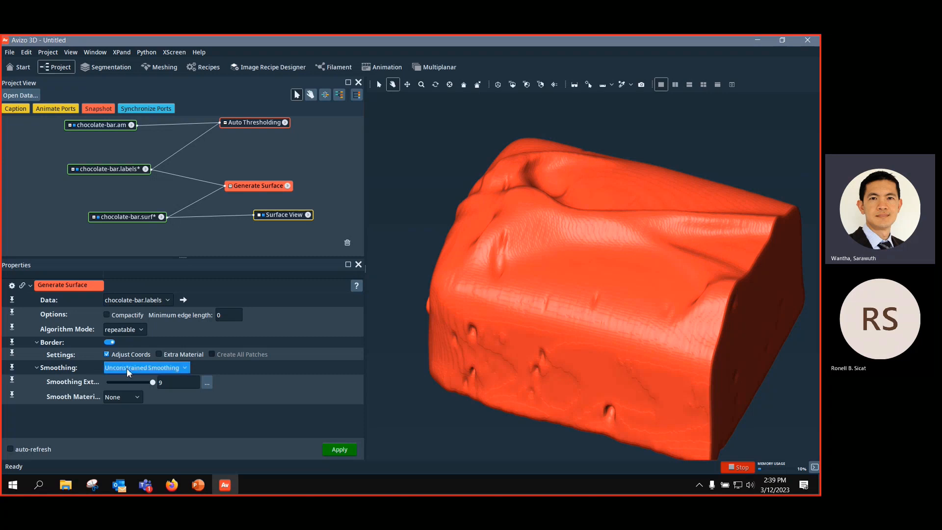
Step: Regenerate the surface with the smoothing extent lowered to about 1.67 and examine its surface texture close up
drag(153, 382, 111, 384)
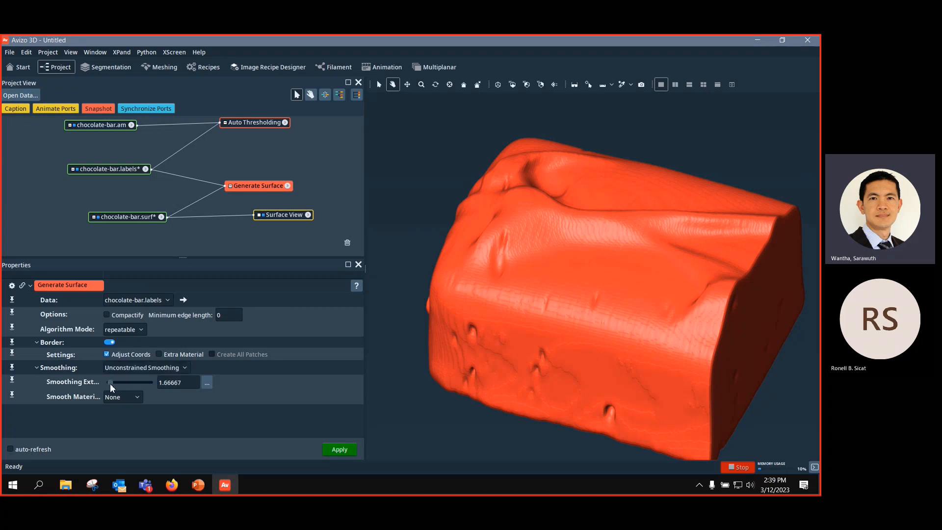
click(339, 449)
mouse_move(600, 342)
mouse_down()
mouse_move(568, 349)
mouse_move(570, 371)
mouse_move(598, 324)
mouse_up()
scroll(570, 371, up, 5)
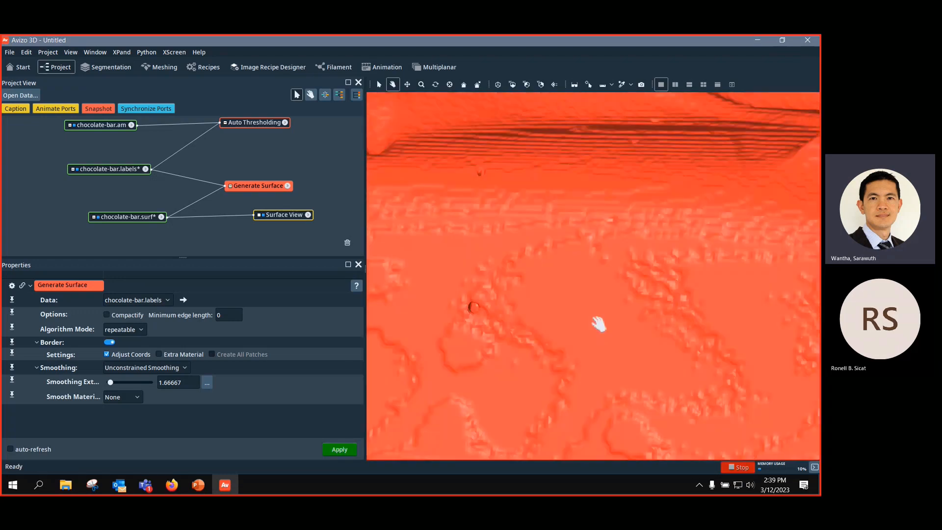
scroll(606, 311, down, 5)
scroll(604, 324, up, 2)
scroll(610, 307, down, 4)
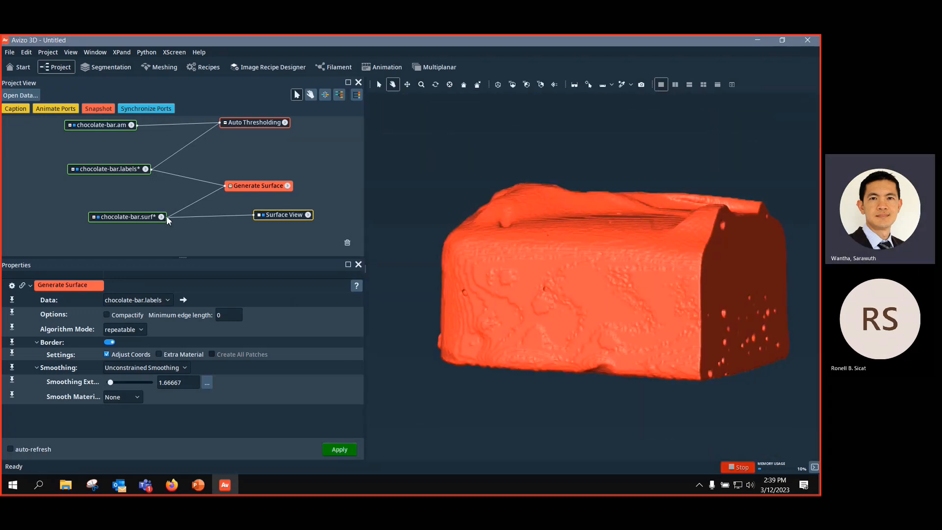
Step: Review the file formats available for exporting chocolate-bar.surf, close the export without saving, and view the surface from another angle
drag(137, 215, 119, 219)
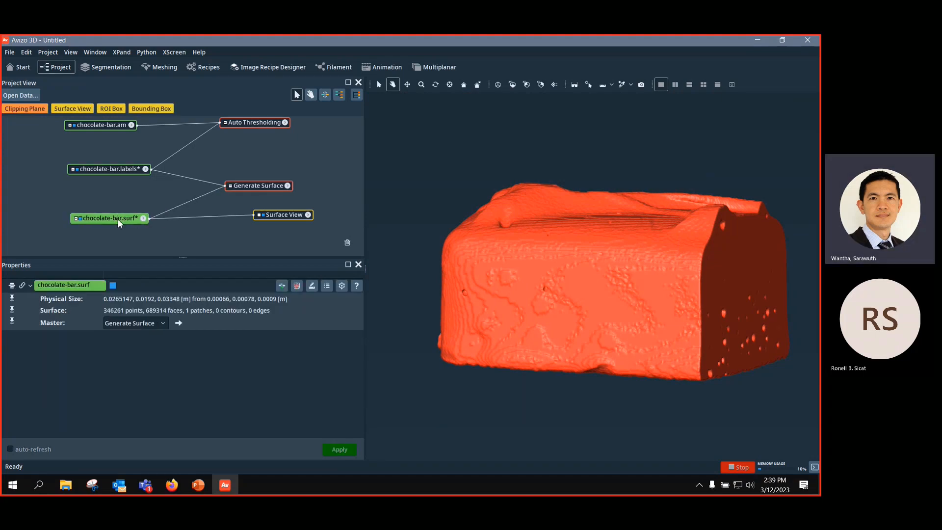
right_click(118, 218)
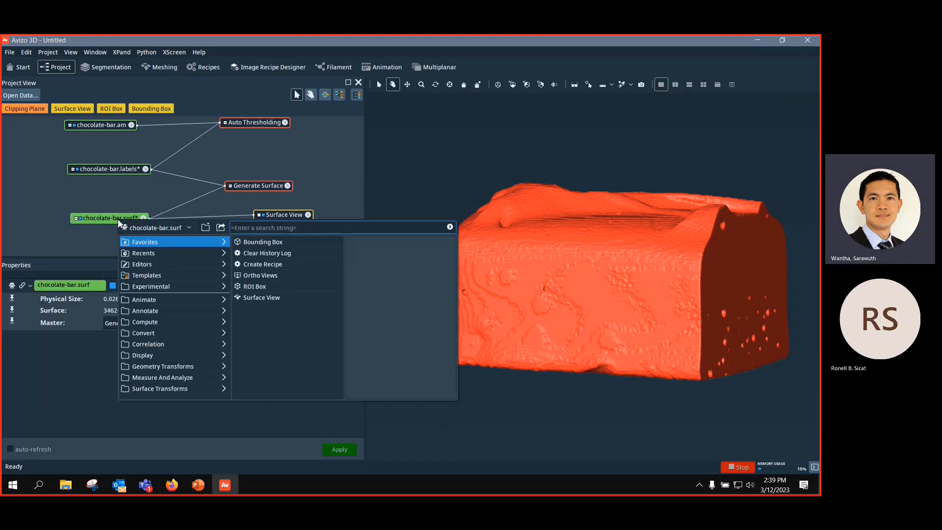
click(221, 228)
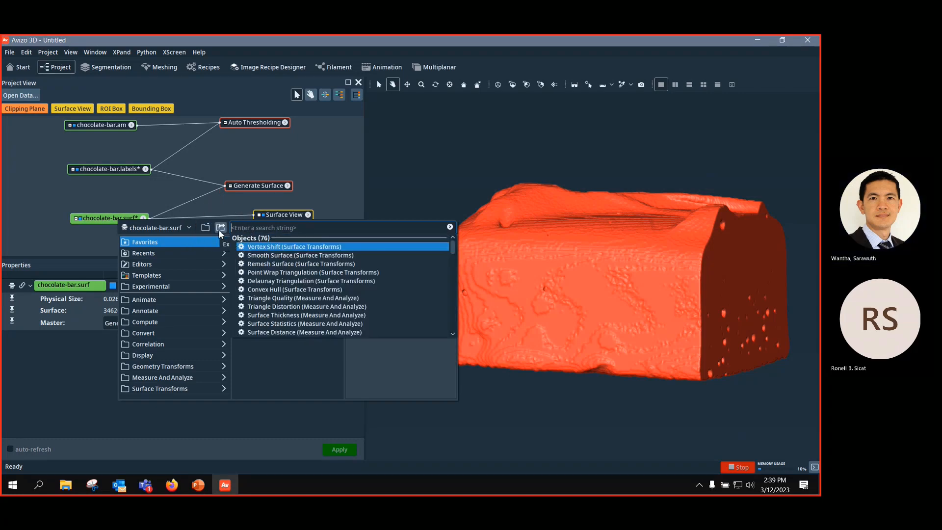
click(220, 227)
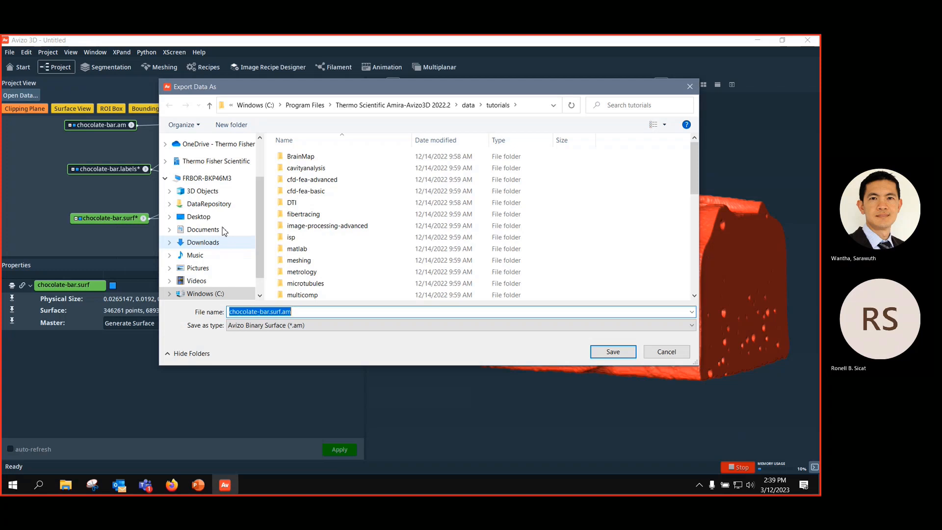
click(336, 325)
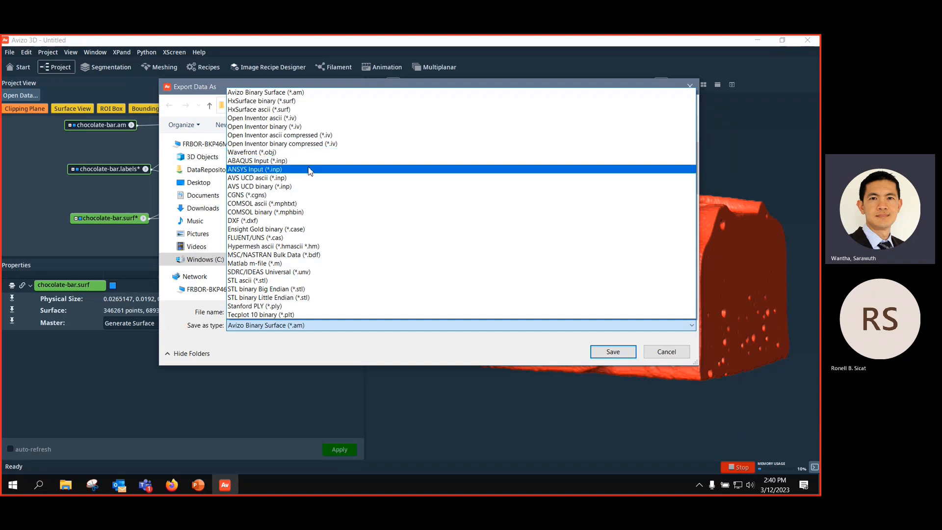
click(690, 87)
click(690, 87)
drag(491, 314, 563, 366)
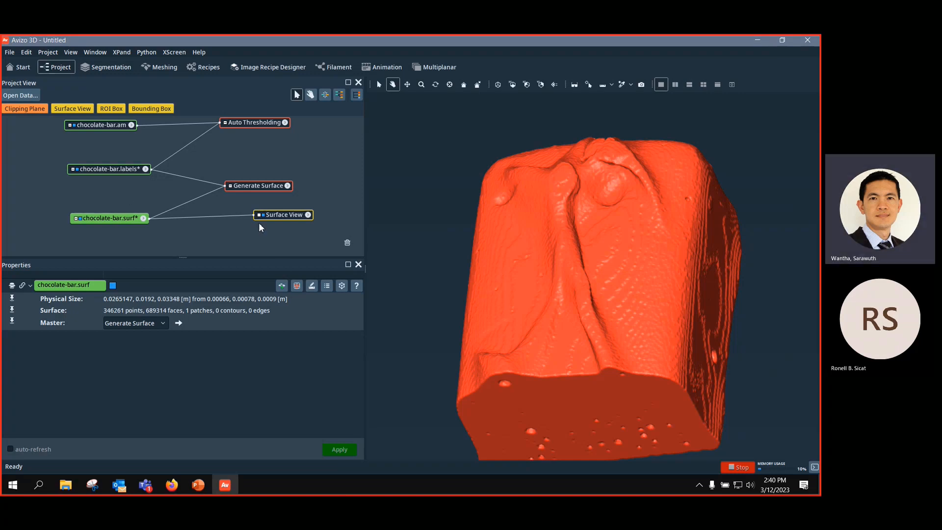
Step: Disconnect Auto Thresholding from its data and reposition it with Generate Surface and Surface View in an enlarged project graph
click(182, 256)
drag(184, 259, 175, 364)
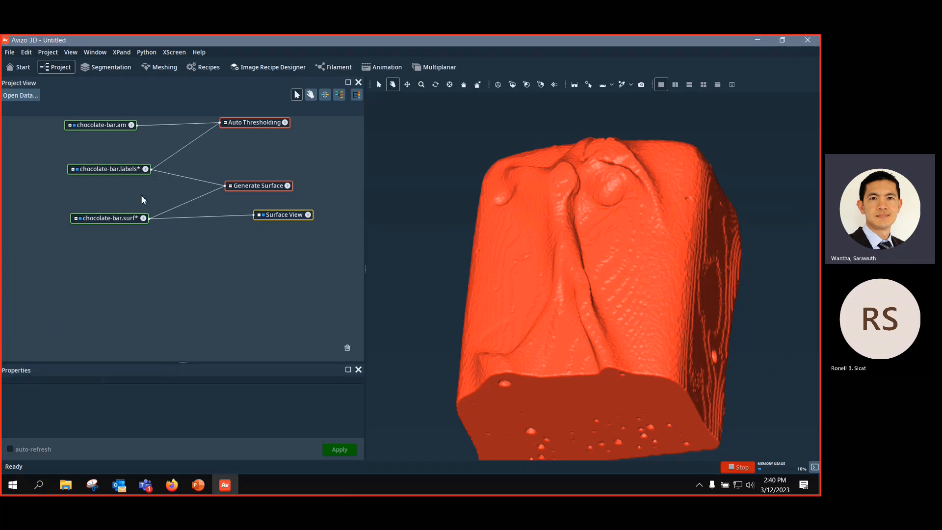
mouse_move(241, 126)
mouse_down()
mouse_move(234, 179)
mouse_move(250, 134)
mouse_up()
click(152, 126)
click(210, 140)
click(214, 183)
click(251, 192)
drag(257, 189, 241, 256)
drag(172, 231, 249, 229)
click(255, 205)
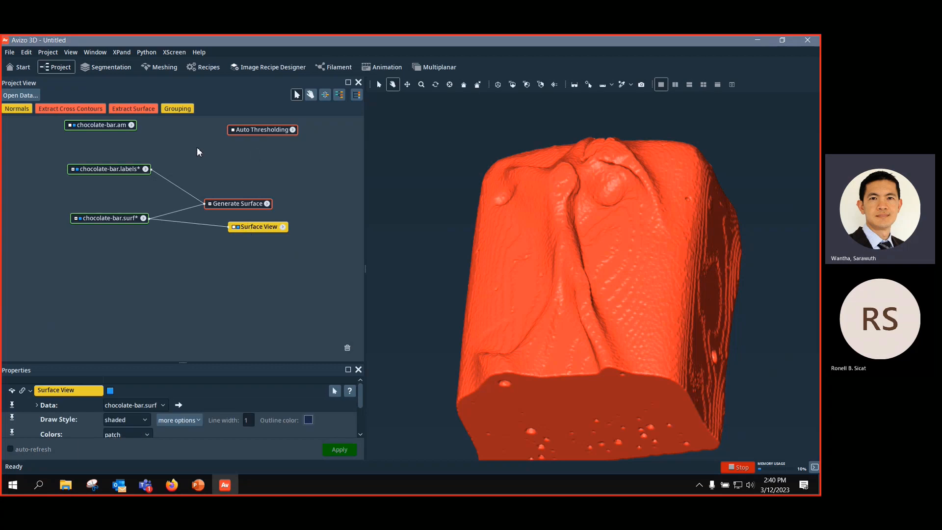
Step: Delete Auto Thresholding, the labels, the surface, Generate Surface and Surface View without saving, keeping only chocolate-bar.am
click(271, 130)
key(Delete)
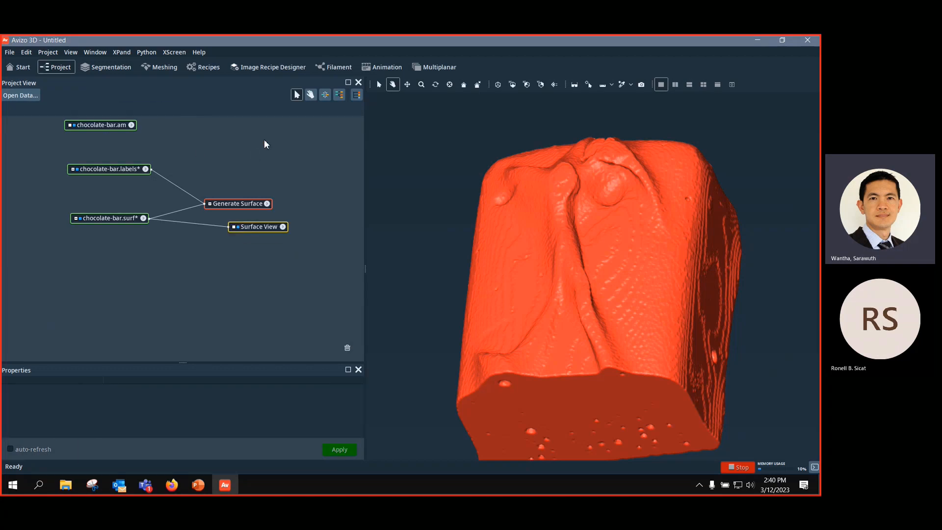
drag(47, 146, 299, 299)
key(Delete)
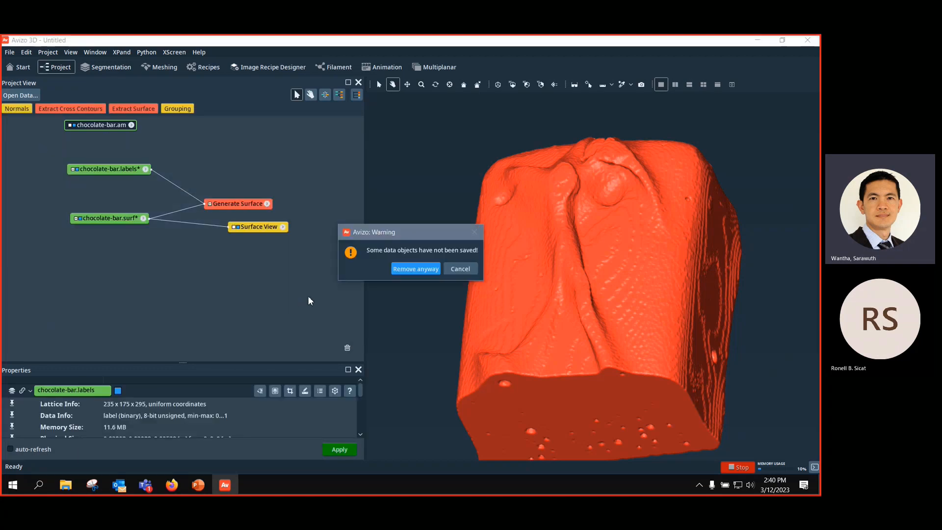
click(423, 268)
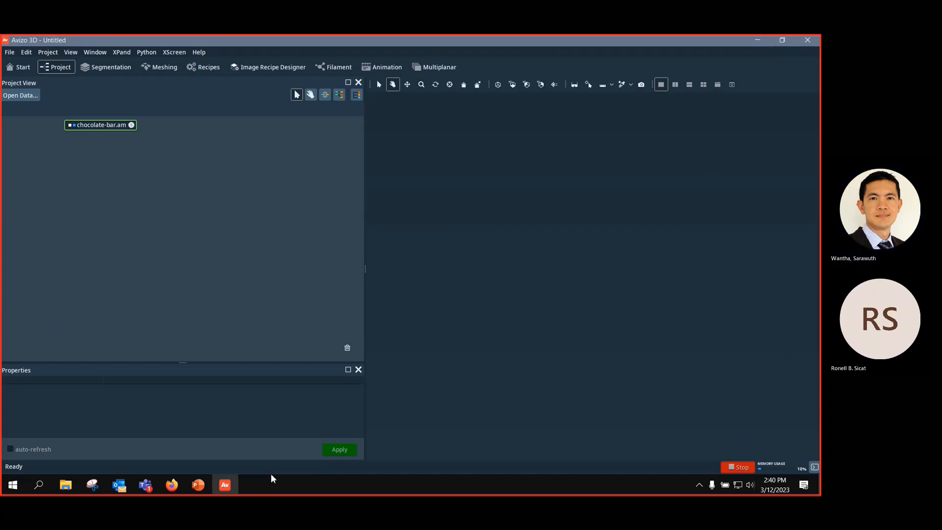
Step: Attach a Volume Rendering to chocolate-bar.am and view the whole bar from another angle
click(102, 126)
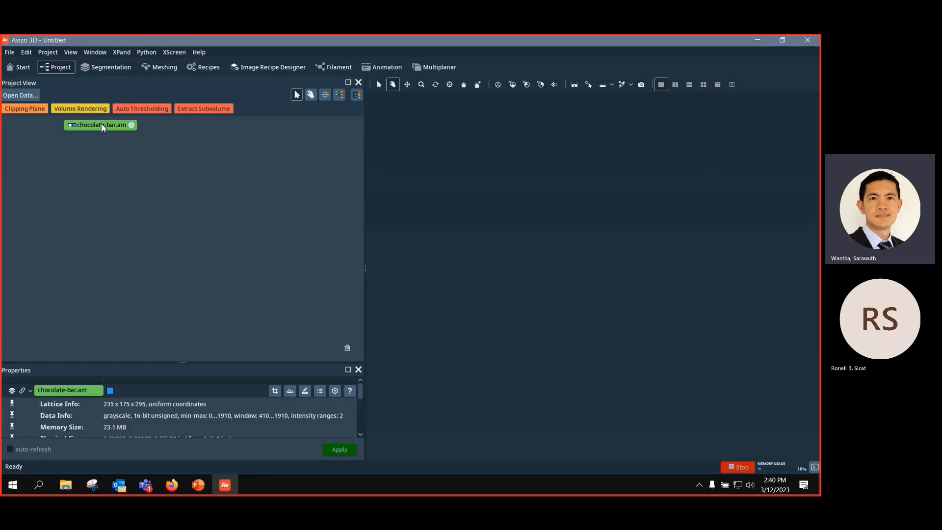
click(83, 110)
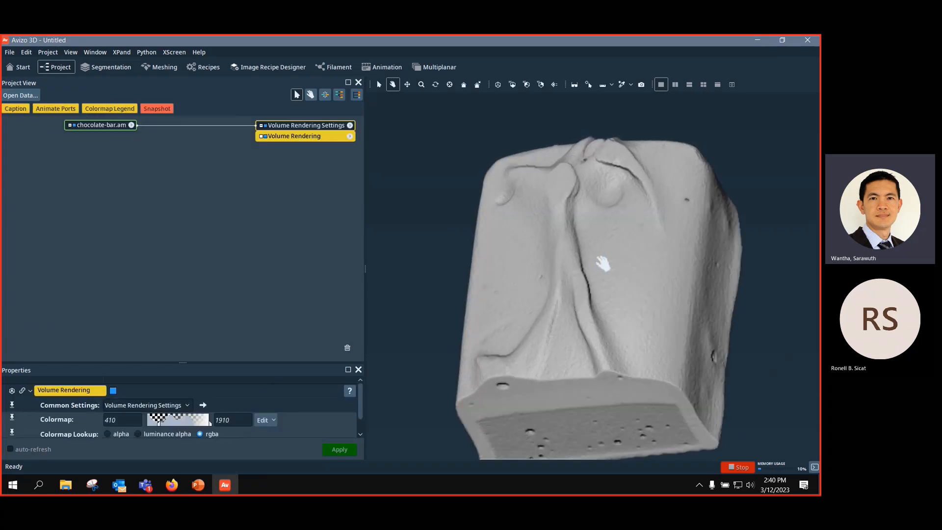
scroll(613, 248, down, 3)
drag(614, 248, 709, 311)
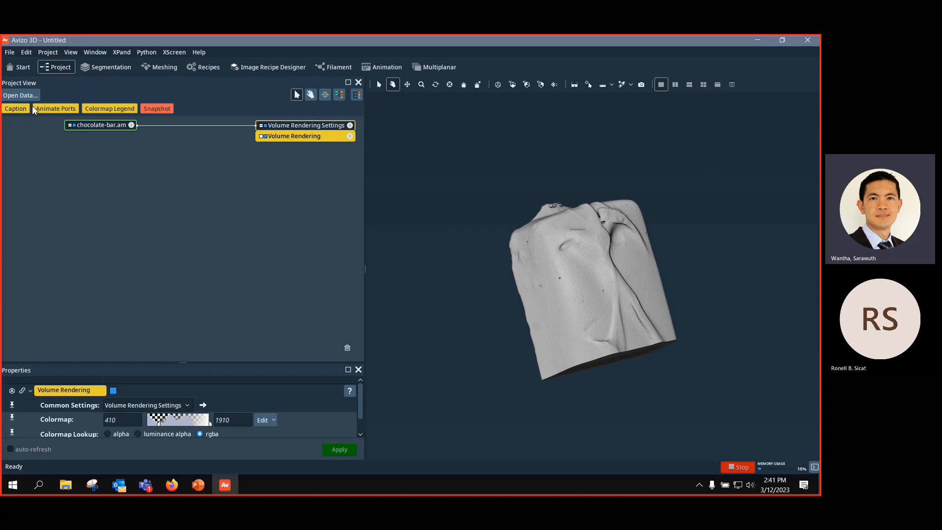
drag(96, 125, 69, 138)
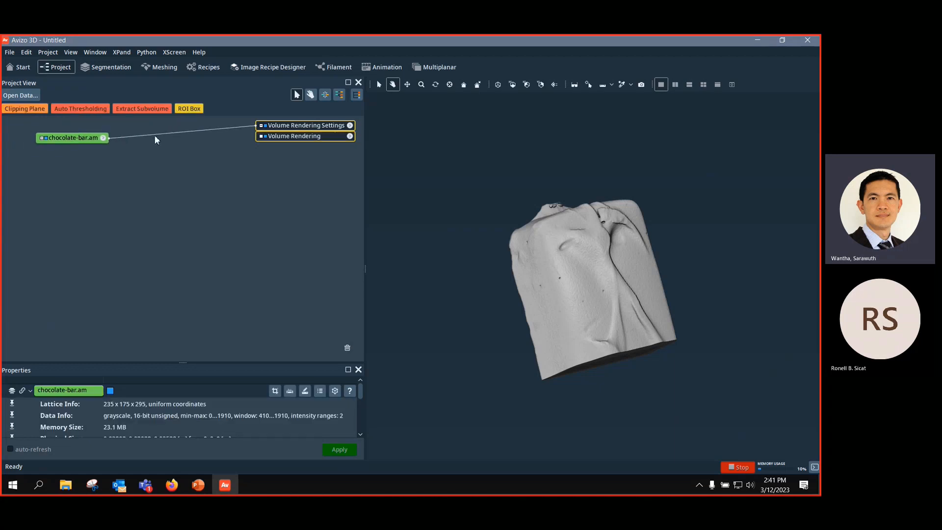
Step: Open the Image Recipe Designer and search its modules for "thr" and "med"
click(275, 67)
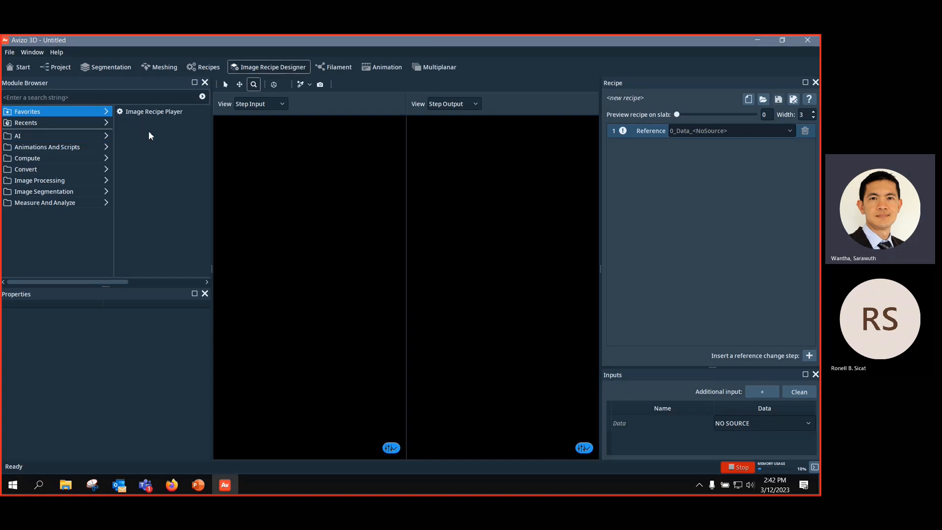
click(83, 97)
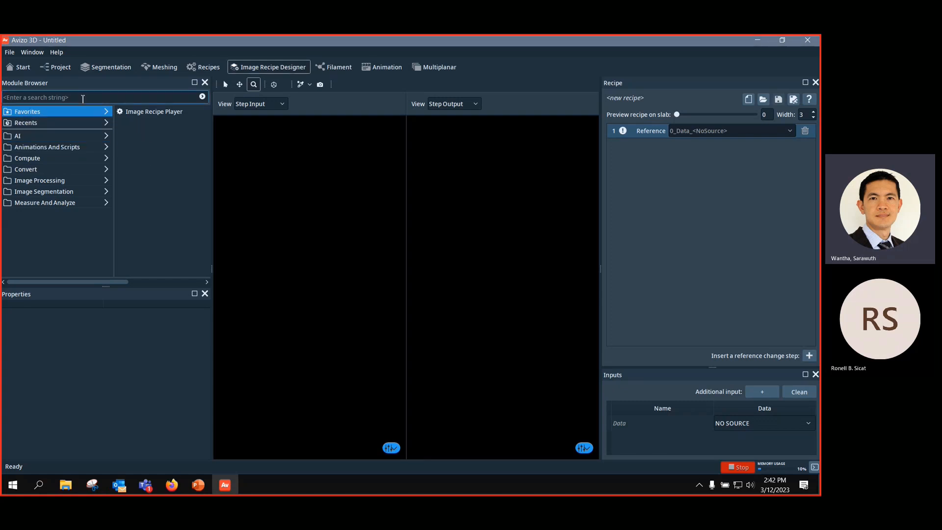
text(thr)
drag(12, 97, 1, 98)
text(med)
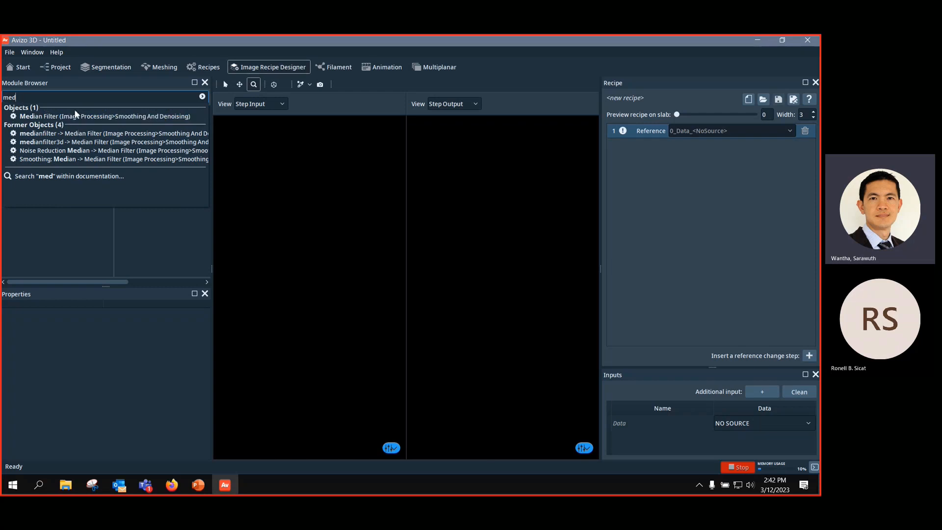
click(70, 223)
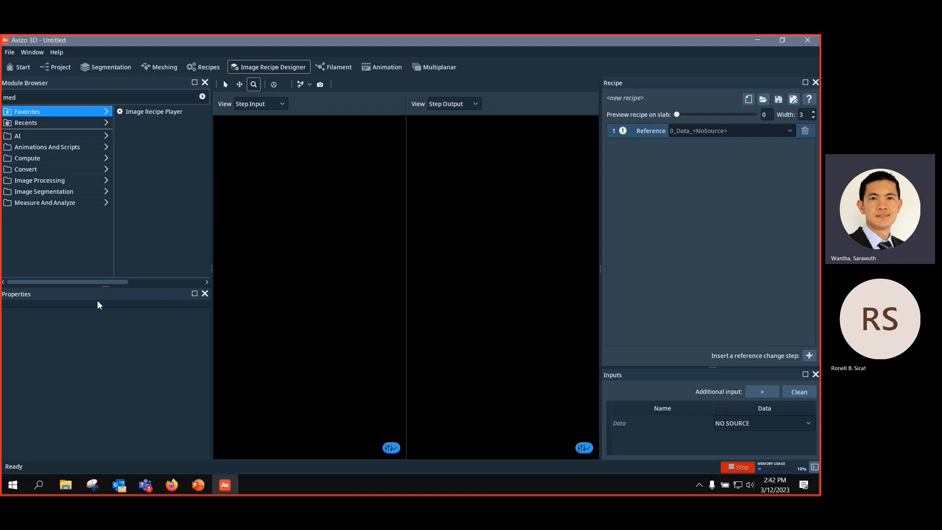
click(434, 246)
click(355, 237)
click(452, 240)
click(331, 241)
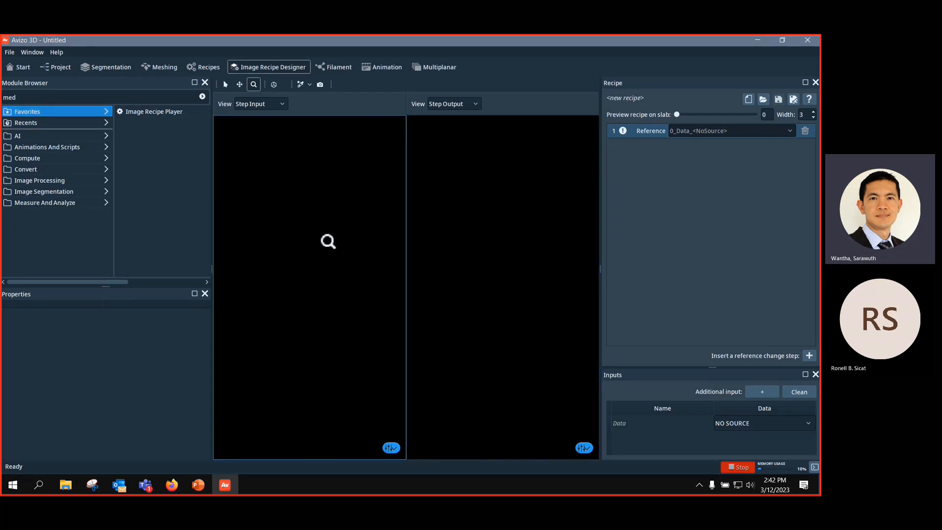
click(492, 223)
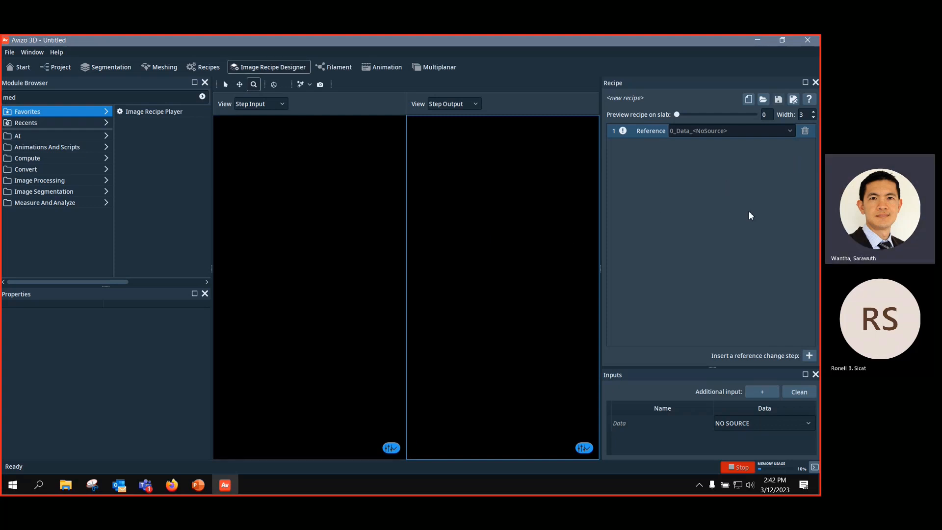
Step: Assign chocolate-bar.am as the recipe's input data and preview the recipe on slabs 36 and 121
click(779, 424)
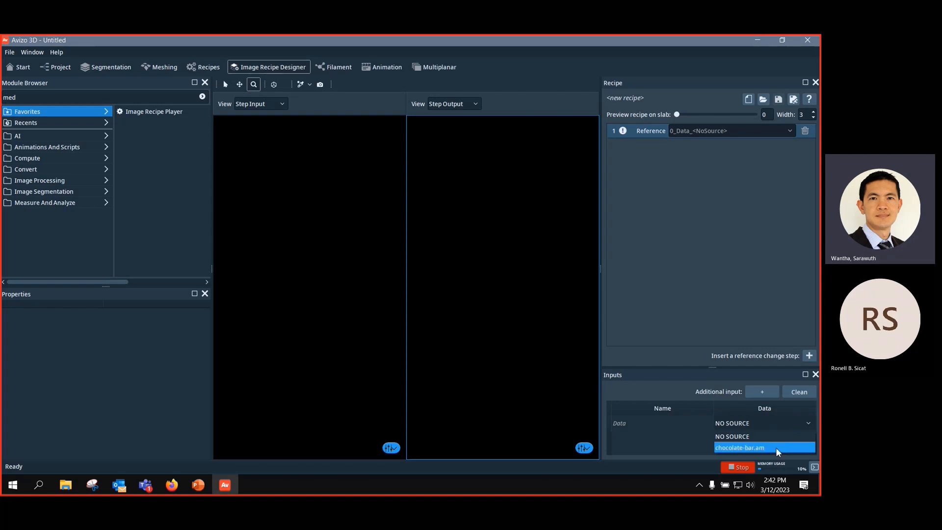
click(777, 448)
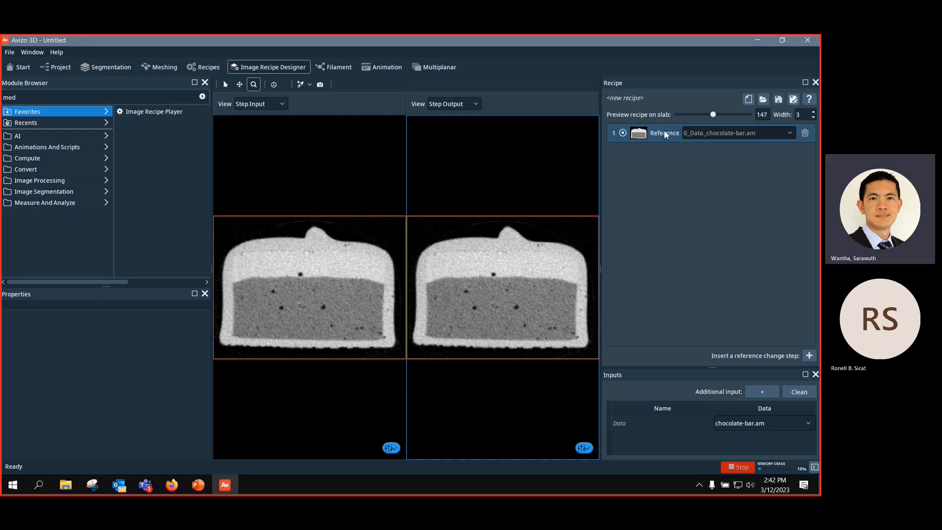
drag(740, 117, 686, 115)
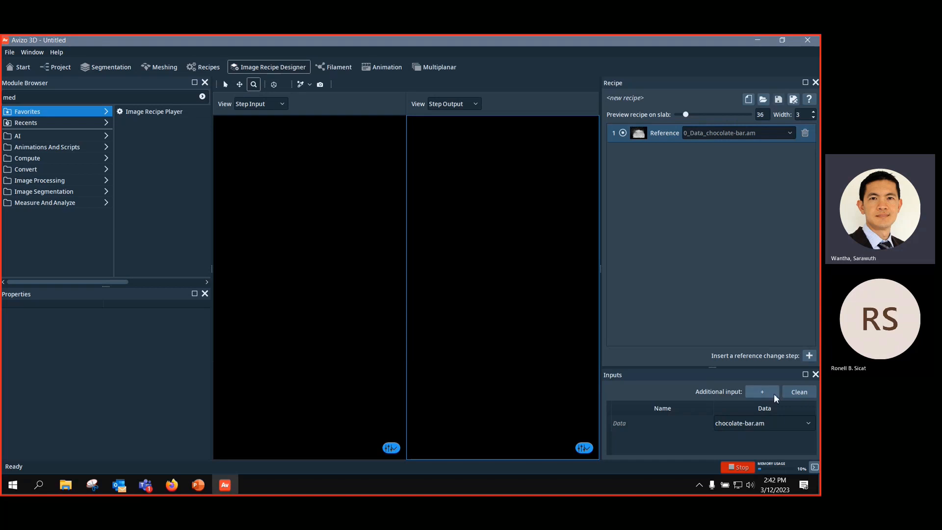
click(808, 422)
click(775, 446)
drag(686, 115, 707, 116)
click(551, 273)
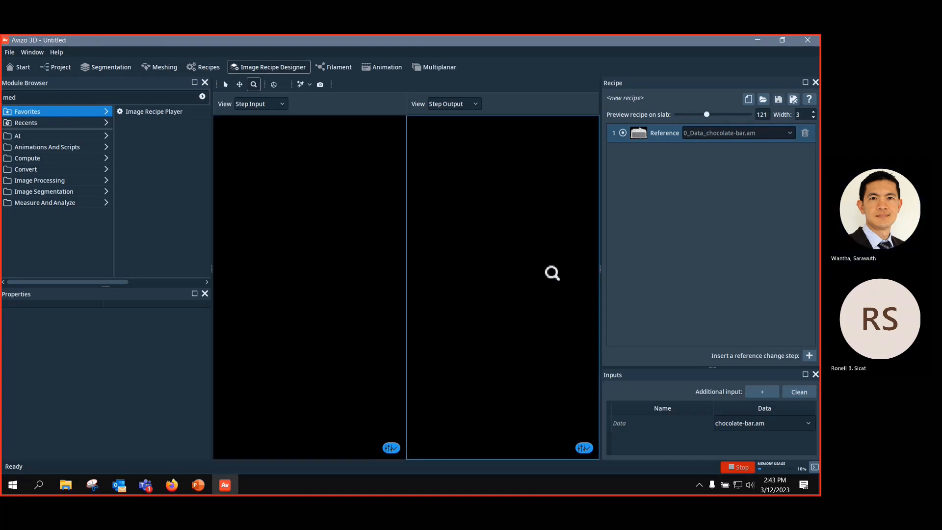
Step: Close Avizo 3D and start it again from the desktop
click(808, 40)
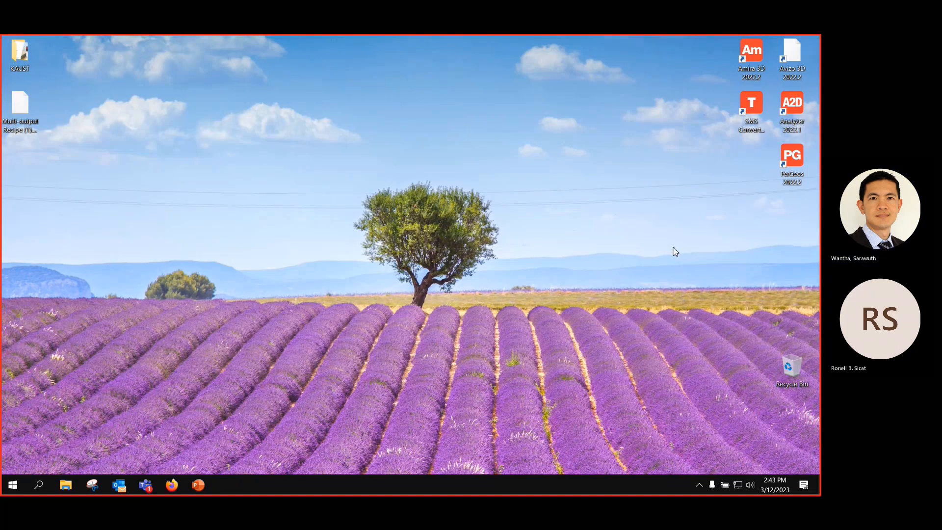
double_click(784, 55)
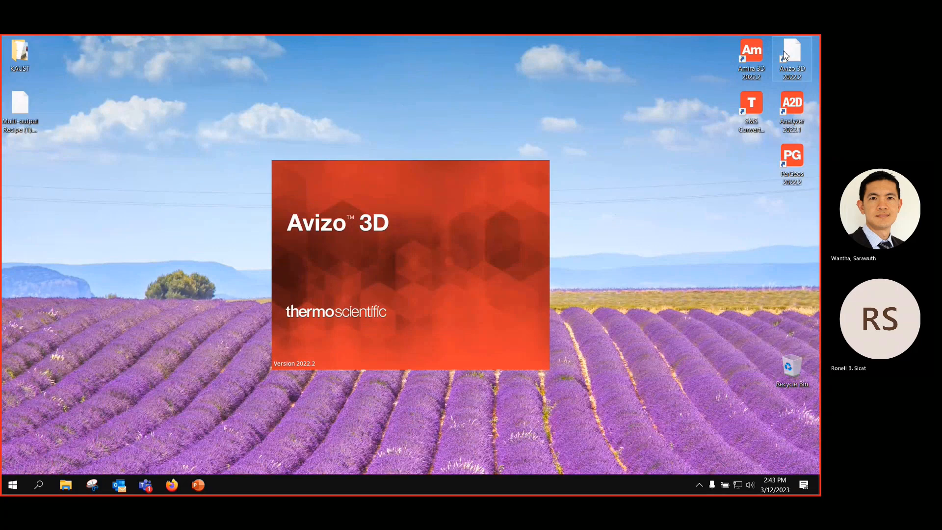
mouse_move(197, 485)
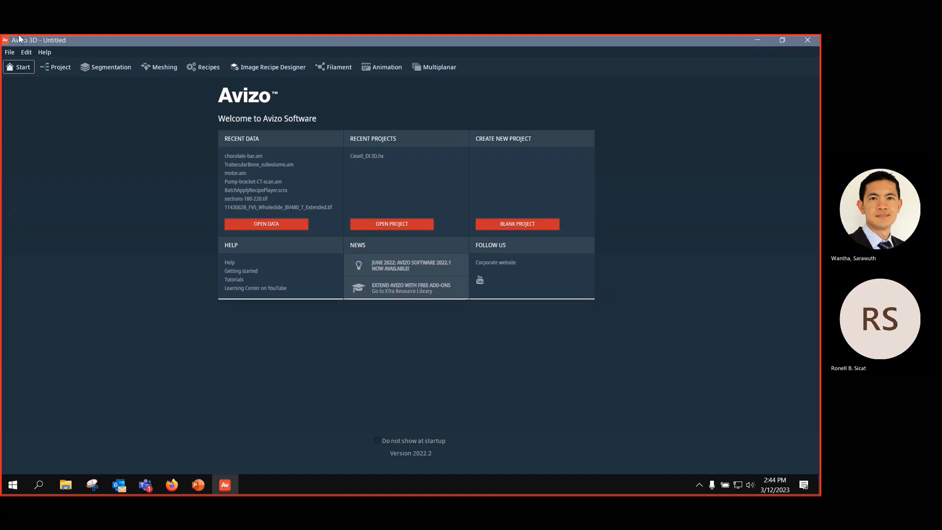
click(45, 67)
click(21, 95)
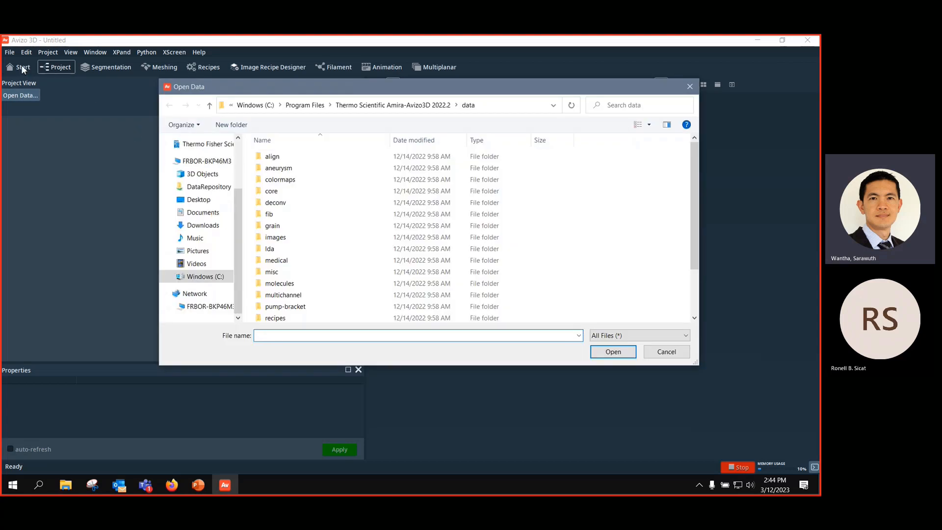
click(690, 86)
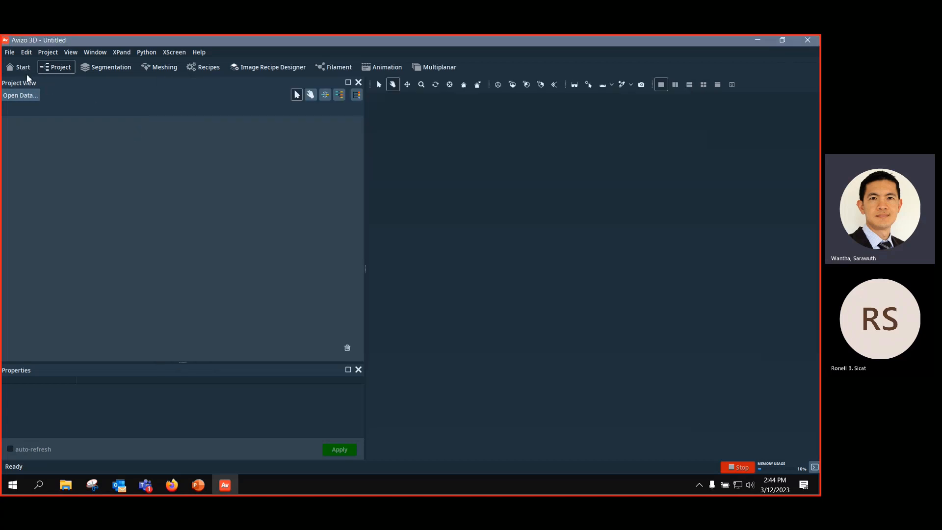
Step: Load chocolate-bar.am from the recent data and reposition it in the project graph
click(27, 73)
click(262, 160)
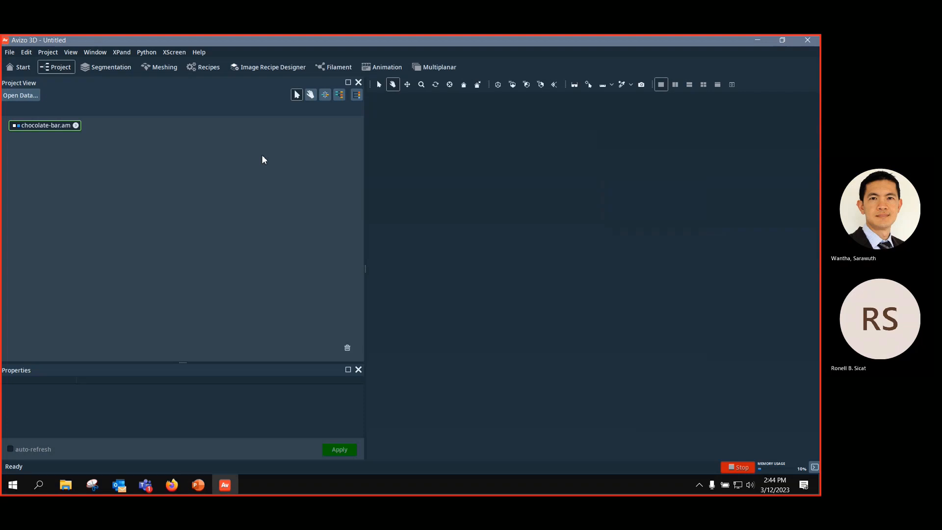
click(52, 126)
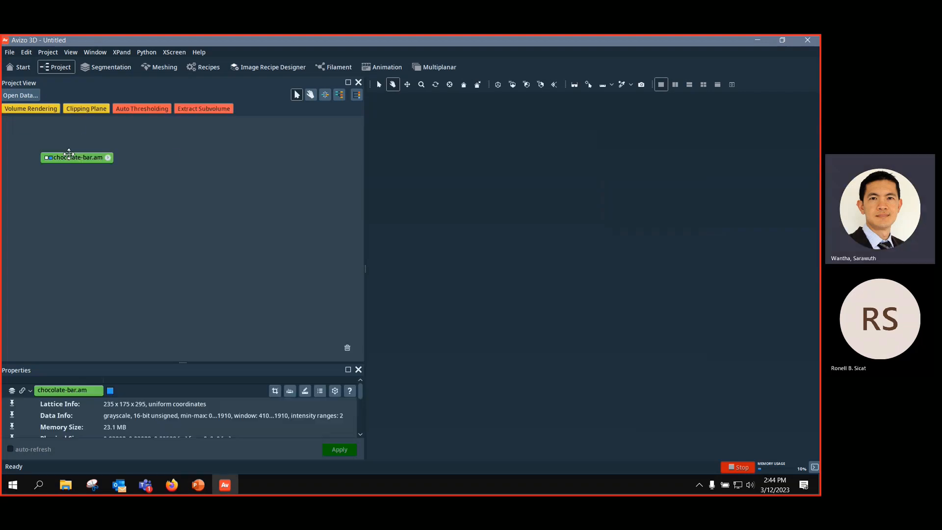
Step: Open the Image Recipe Designer and assign chocolate-bar.am as the new recipe's input data
click(266, 68)
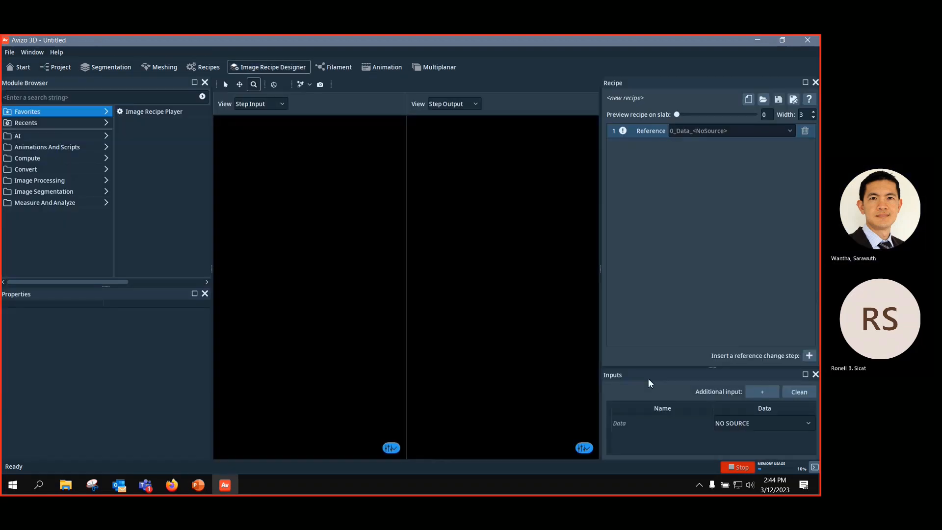
click(800, 425)
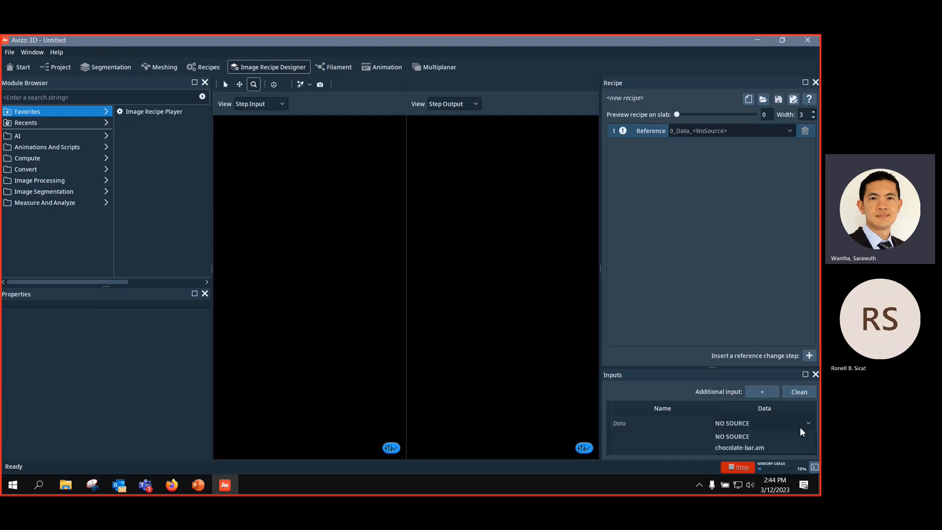
click(771, 446)
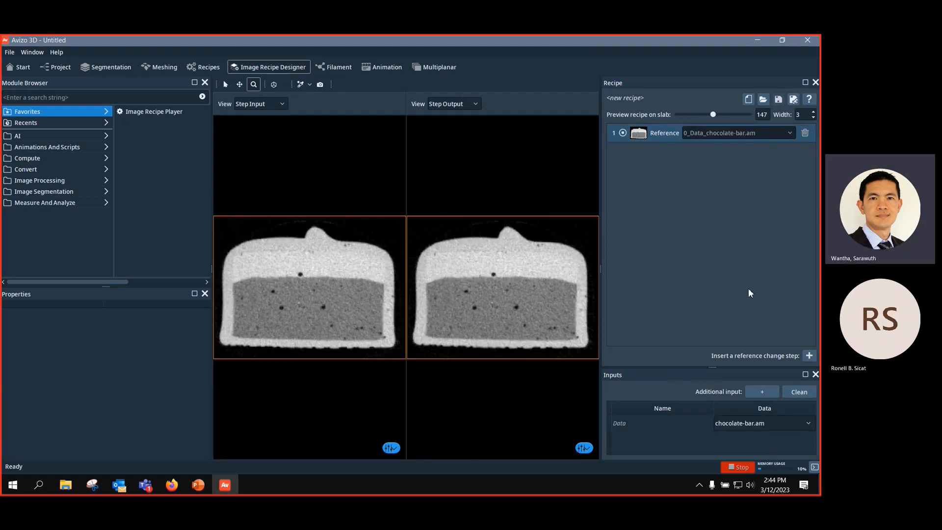
Step: Preview the recipe on slab 173 and try other preview widths, finishing with a width of 3
double_click(759, 114)
mouse_move(711, 115)
mouse_down()
mouse_move(657, 120)
mouse_move(719, 118)
mouse_up()
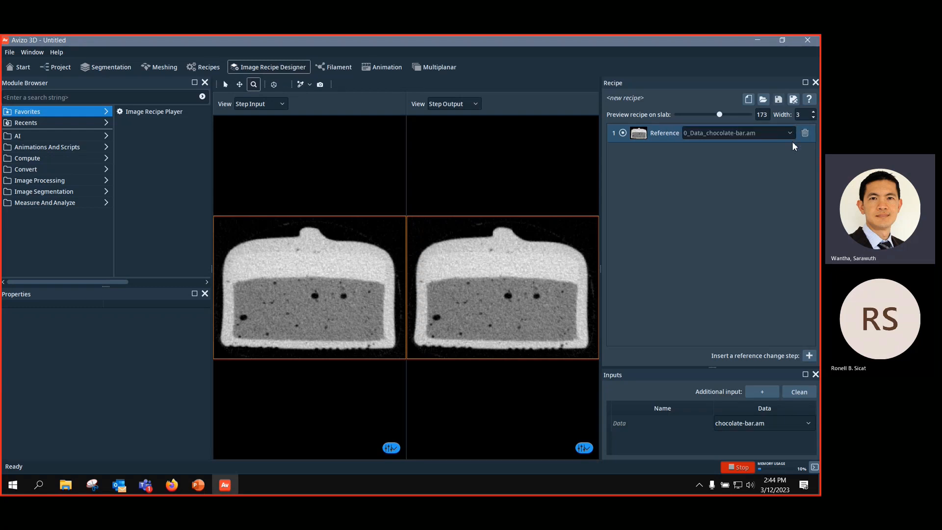
click(814, 112)
click(813, 112)
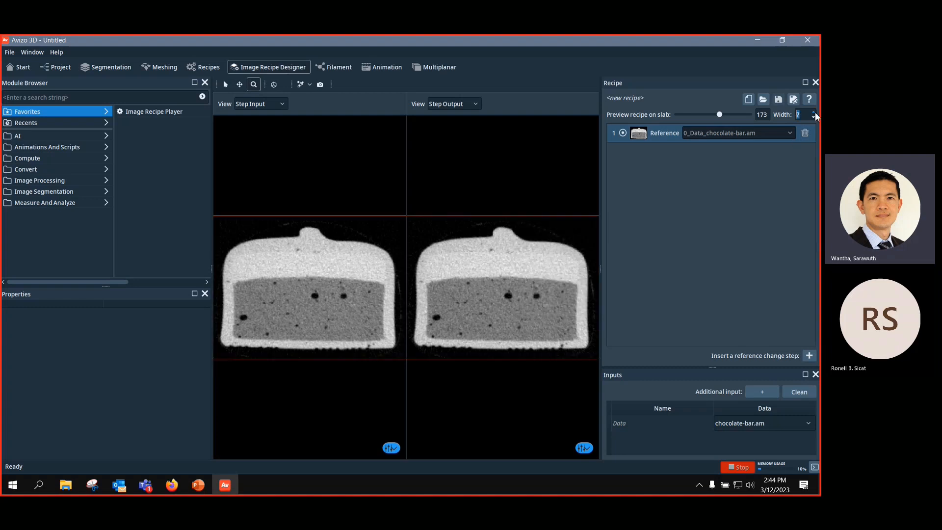
click(813, 117)
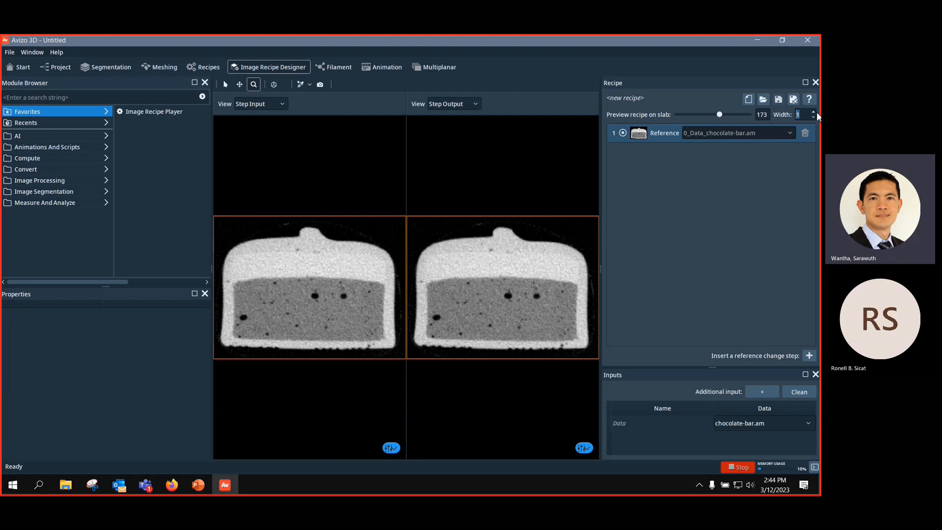
click(814, 112)
click(814, 112)
Step: Narrow the colormap range from both ends in the Step Input and Step Output views to increase the slice contrast
click(390, 448)
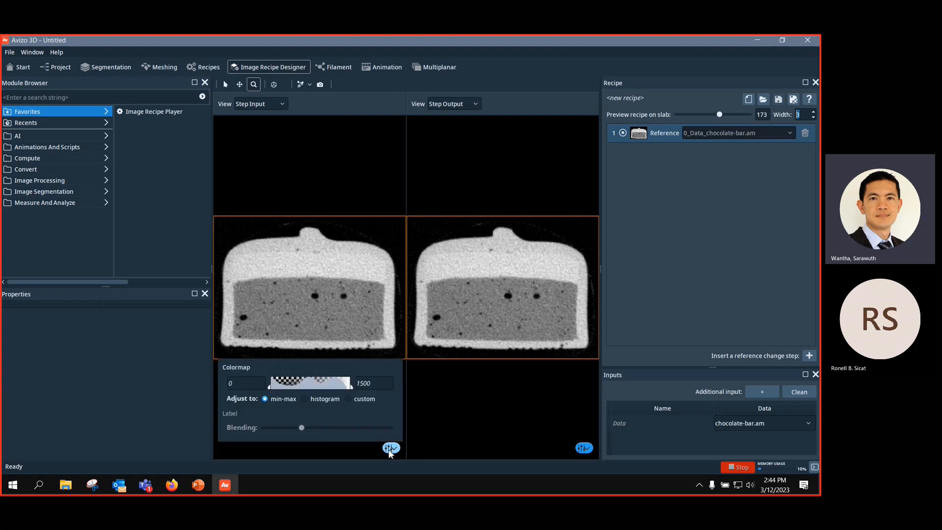
drag(354, 387, 341, 388)
mouse_move(269, 387)
mouse_down()
mouse_move(294, 388)
mouse_move(276, 387)
mouse_up()
click(584, 448)
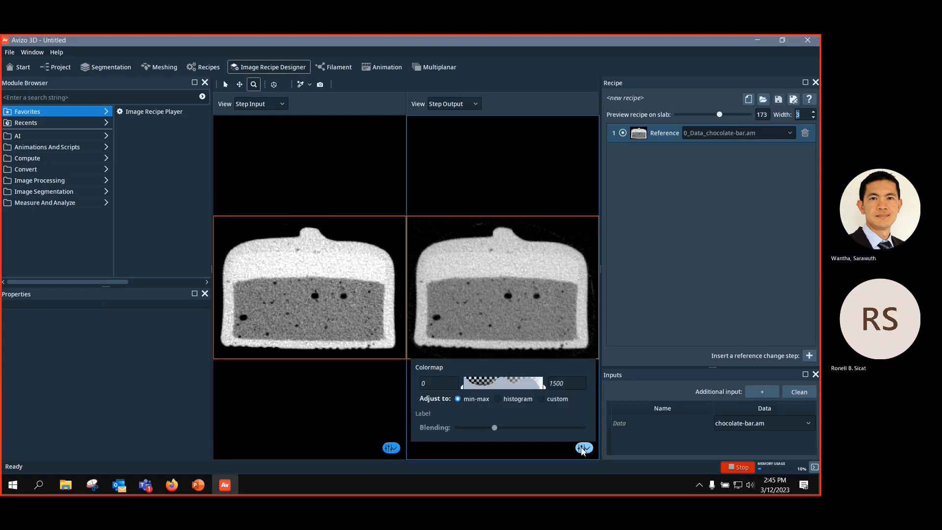
drag(467, 388, 484, 387)
drag(544, 387, 533, 388)
drag(515, 310, 526, 301)
click(584, 448)
drag(529, 388, 541, 389)
mouse_move(291, 289)
mouse_down()
mouse_move(295, 310)
mouse_move(301, 301)
mouse_up()
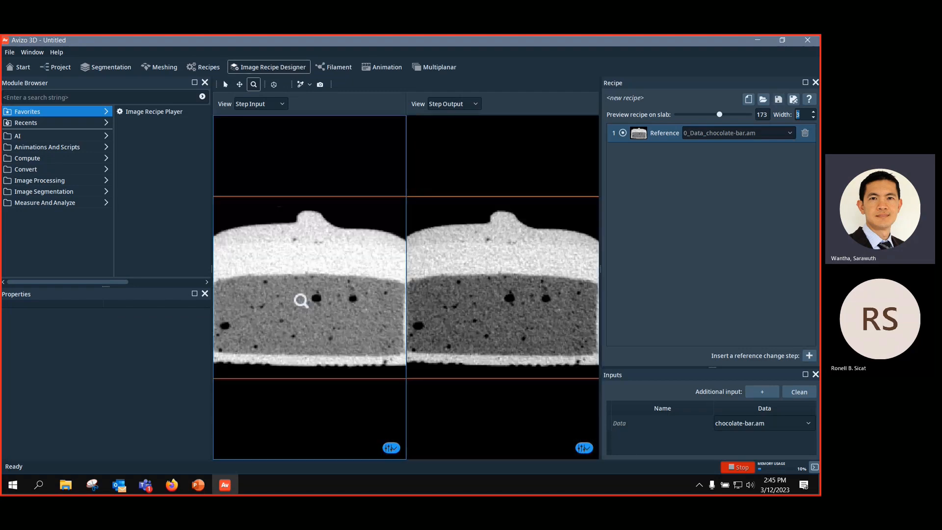
click(259, 104)
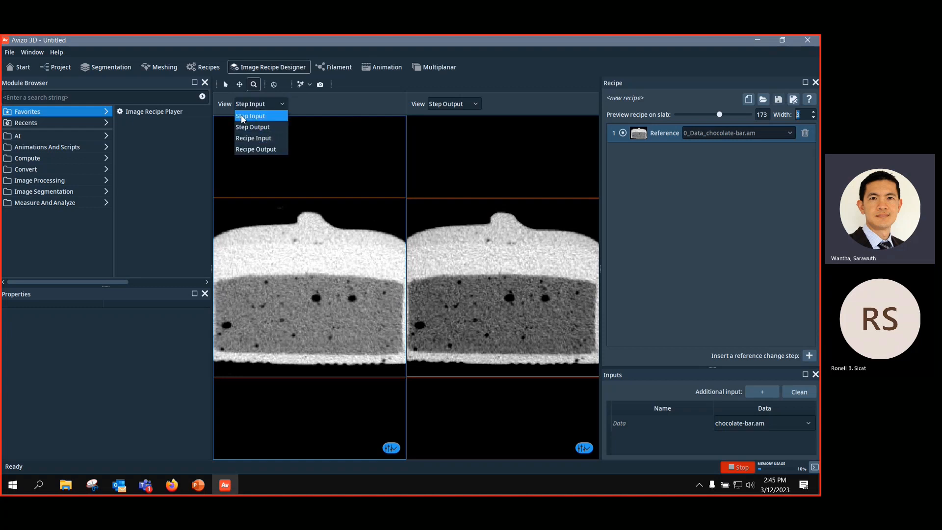
click(500, 161)
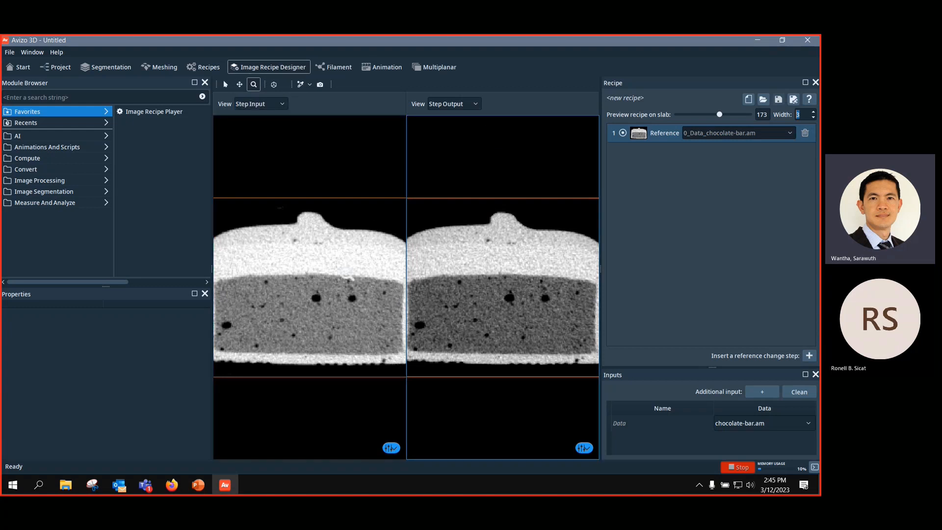
scroll(371, 295, down, 4)
scroll(373, 293, up, 4)
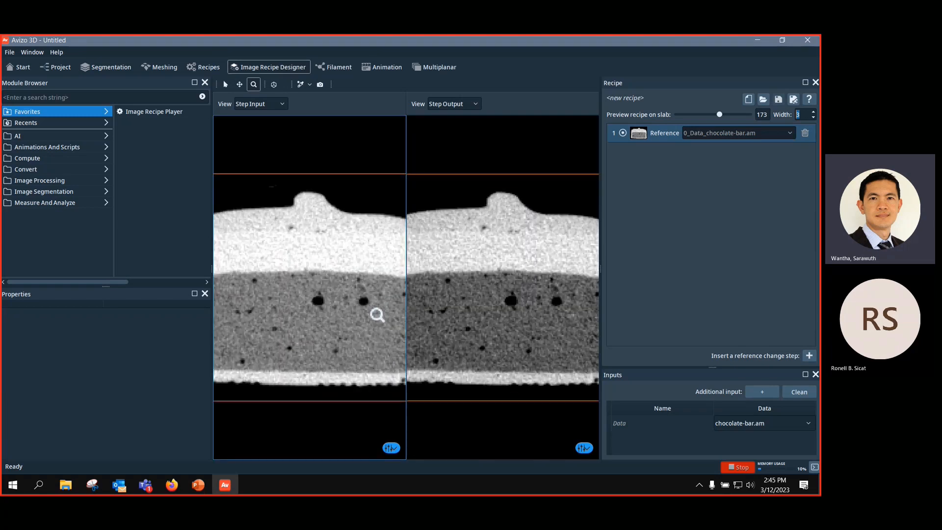
scroll(469, 278, down, 4)
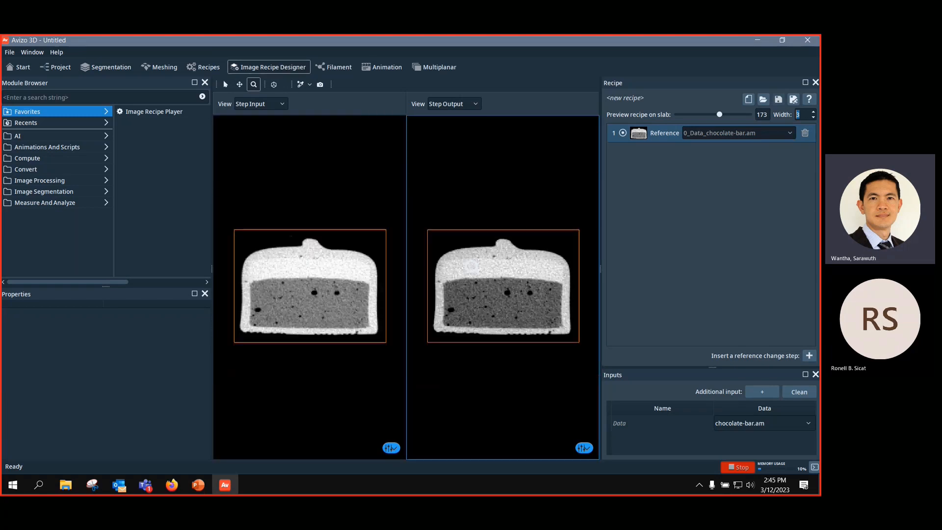
scroll(451, 289, up, 1)
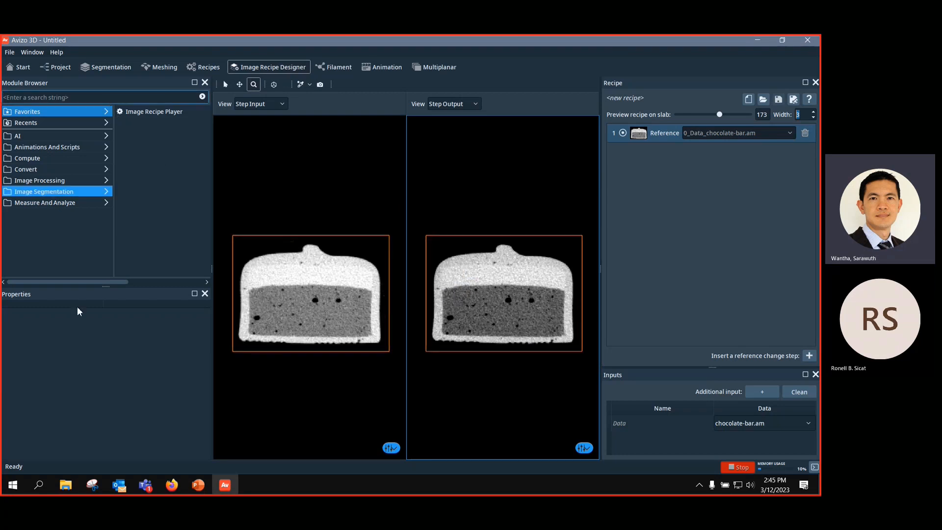
Step: Add a Median Filter step to the recipe and compare its input and output
mouse_move(145, 485)
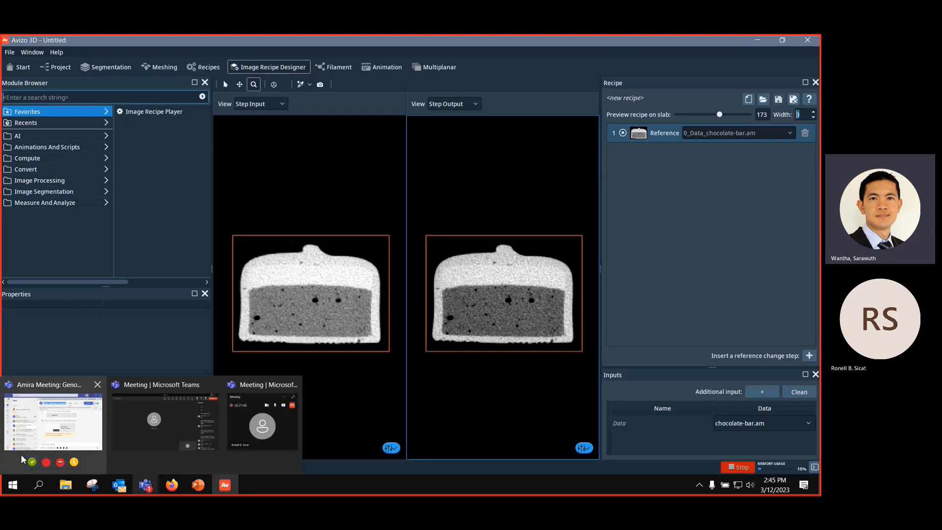
text(media)
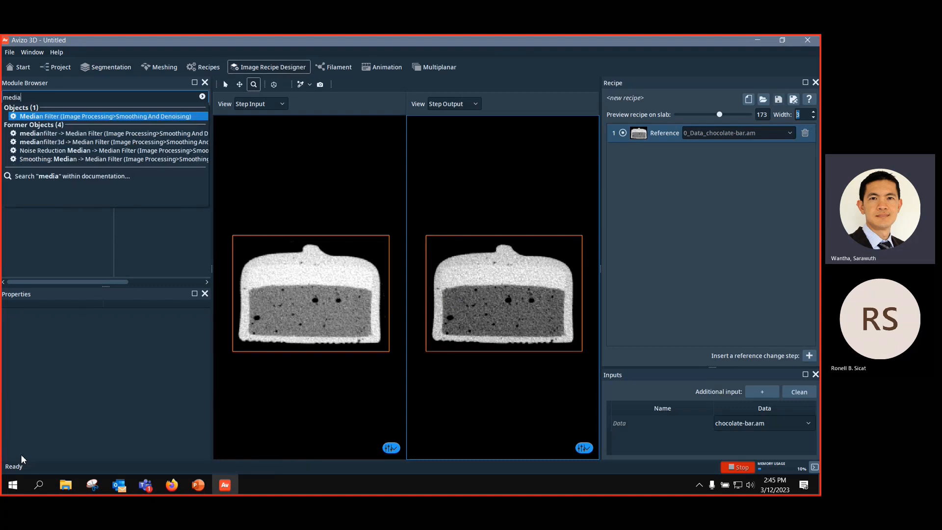
click(118, 117)
drag(481, 305, 496, 324)
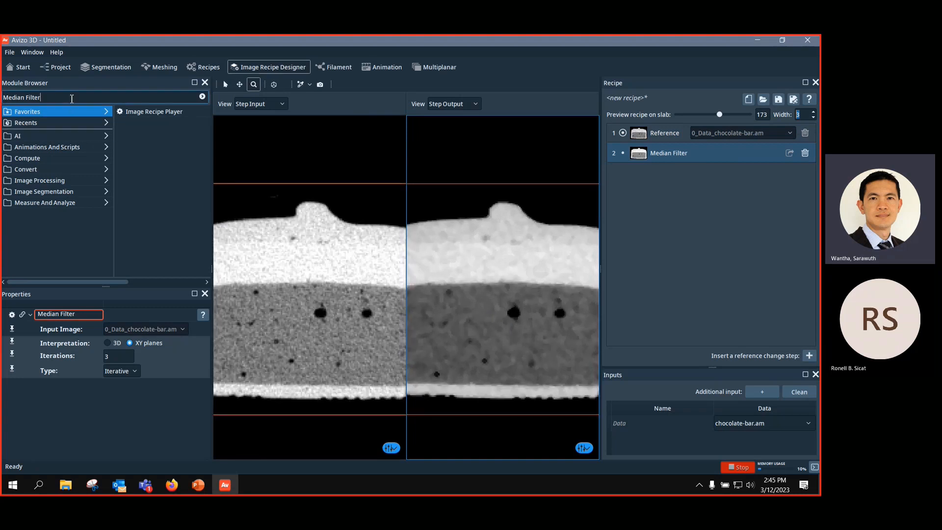
Step: Add a Non-Local Means Filter step after the Median Filter and compare its input and output
drag(49, 97, 1, 97)
key(BackSpace)
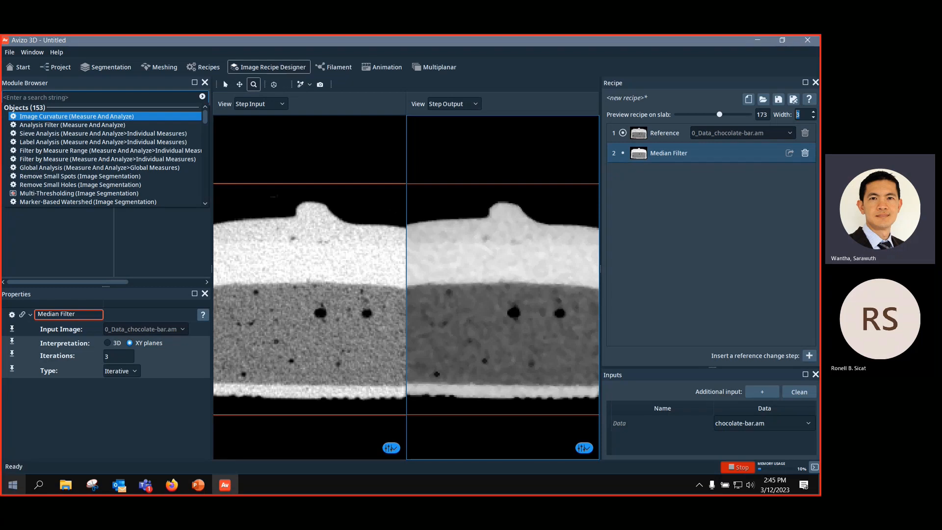
text(non)
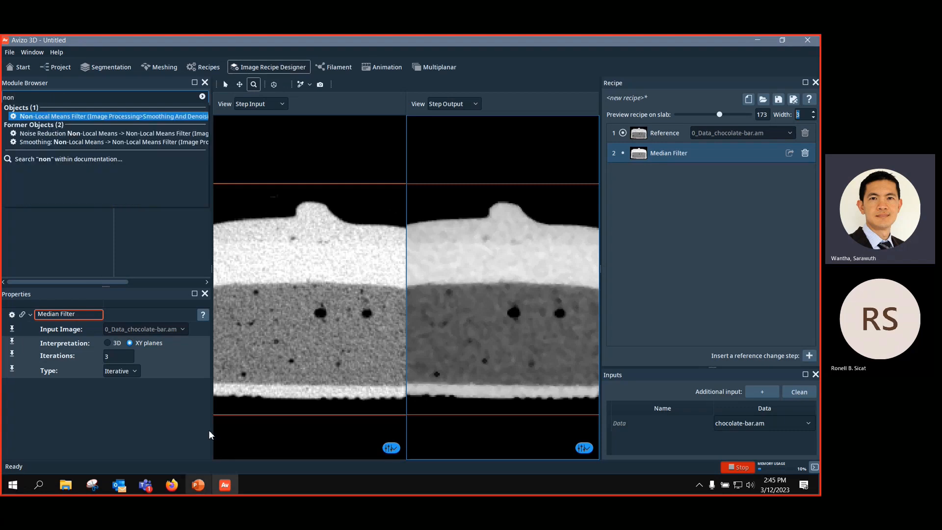
click(74, 117)
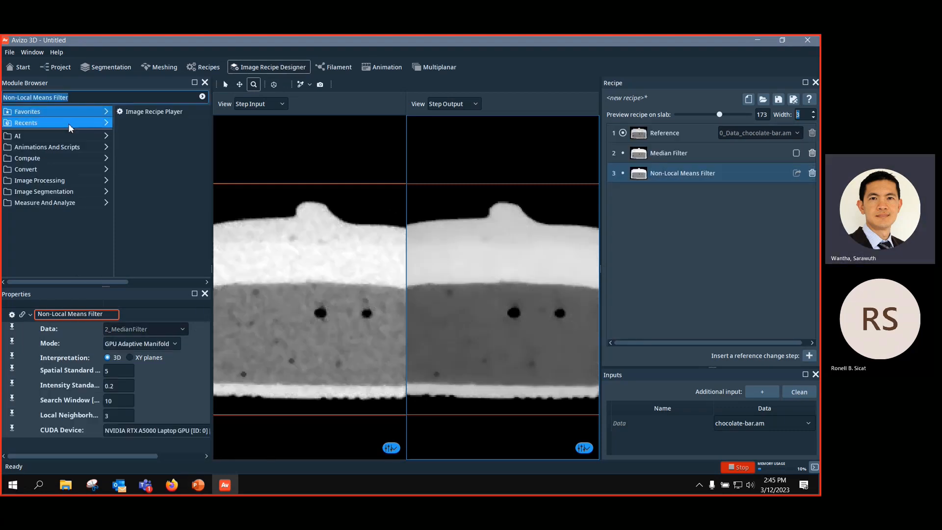
drag(518, 315, 413, 331)
scroll(530, 280, down, 5)
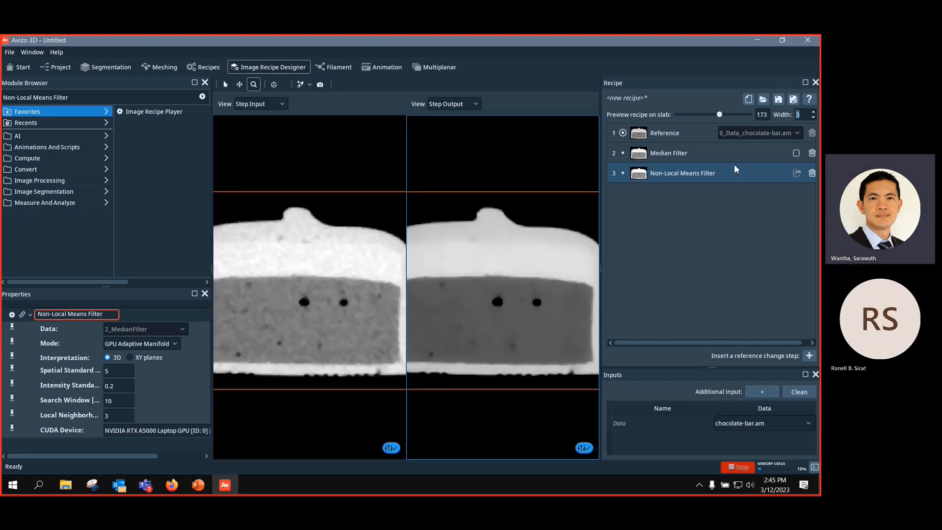
Step: Delete the Non-Local Means Filter and Median Filter steps from the recipe
click(813, 174)
click(812, 153)
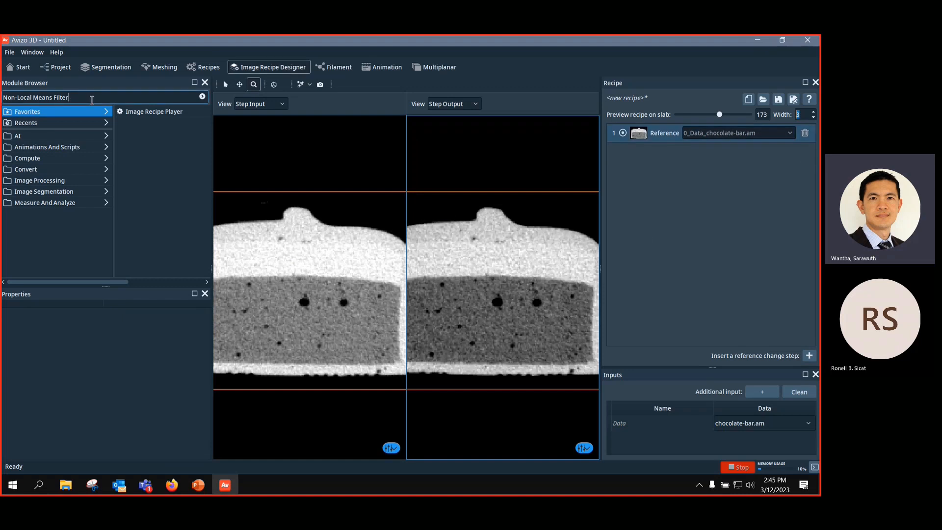
drag(53, 97, 1, 96)
key(BackSpace)
click(32, 220)
click(48, 97)
key(BackSpace)
key(BackSpace)
key(BackSpace)
key(BackSpace)
key(BackSpace)
key(BackSpace)
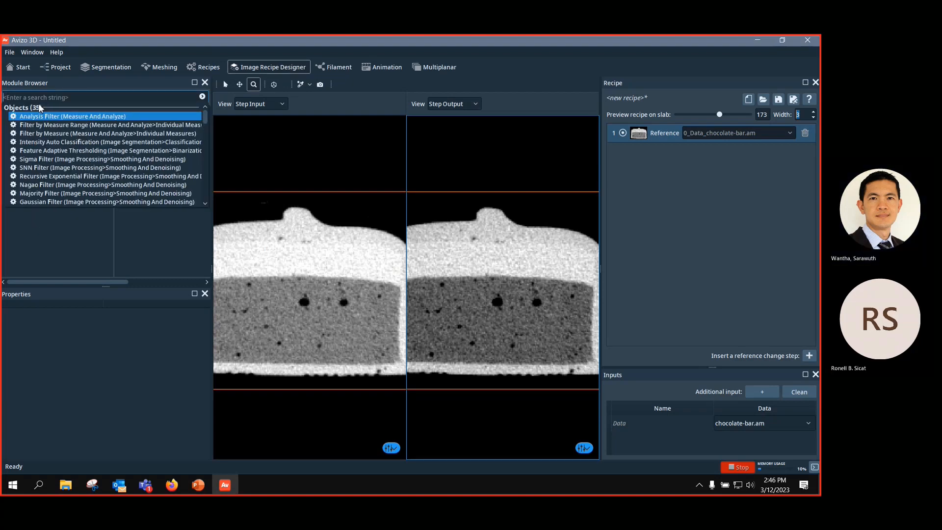
click(20, 202)
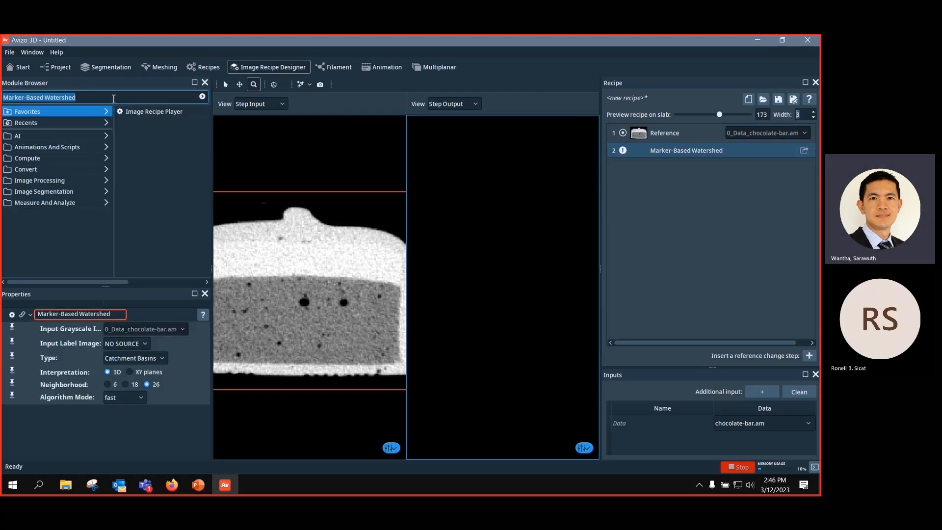
Step: Add a Non-Local Means Filter step, delete the Marker-Based Watershed step before it, and inspect the filter's output
text(no)
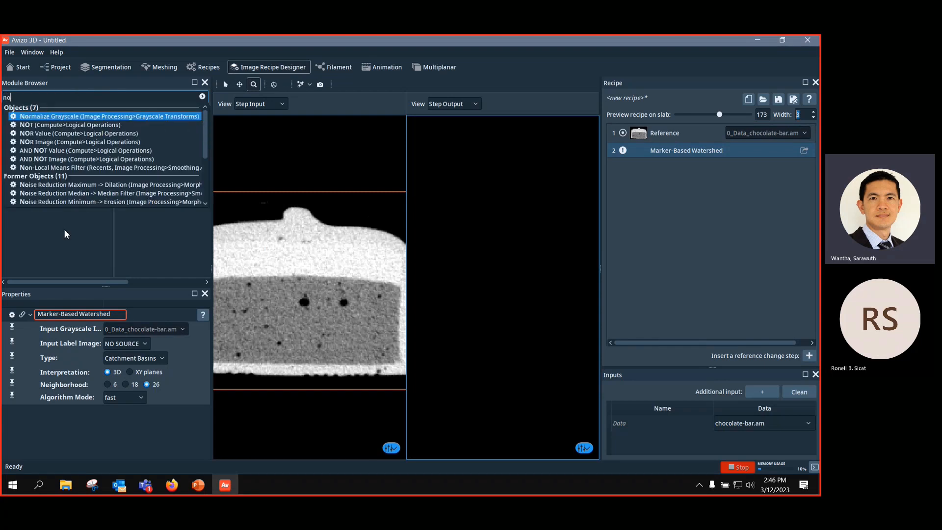
click(63, 168)
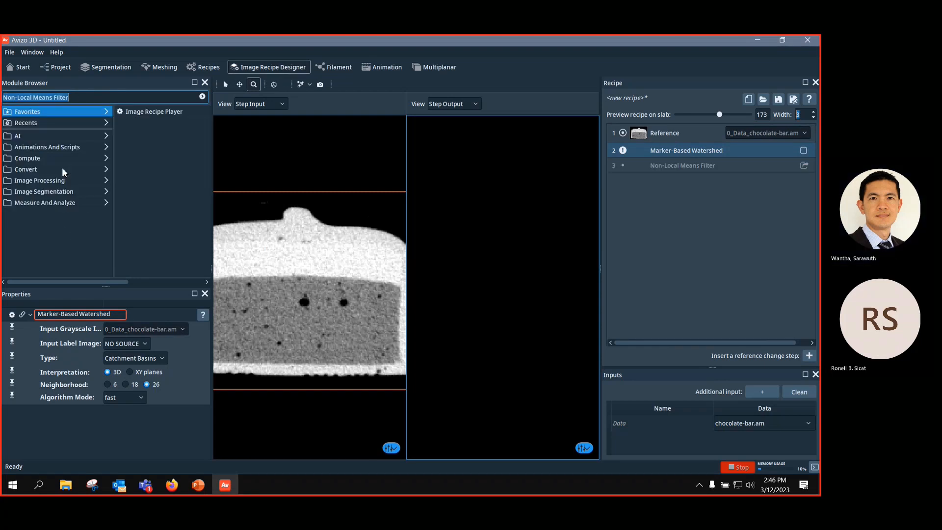
drag(733, 343, 747, 343)
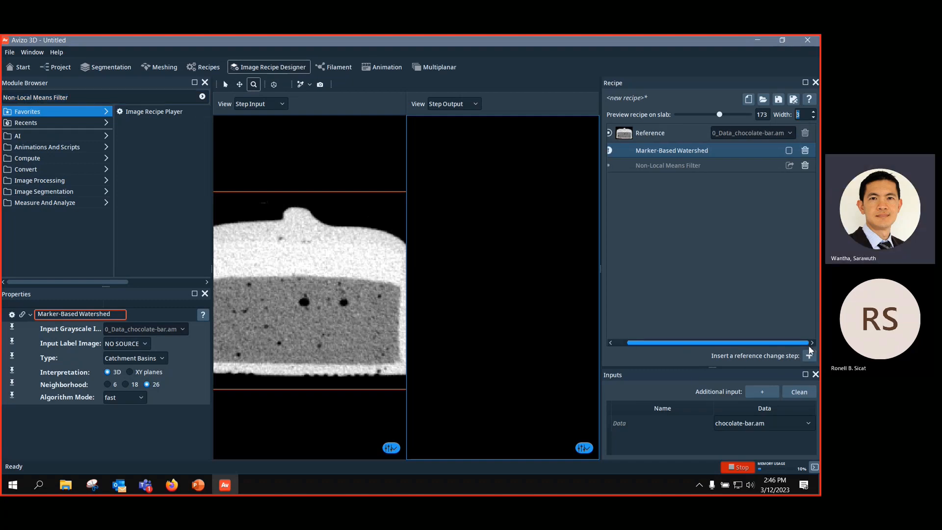
click(805, 151)
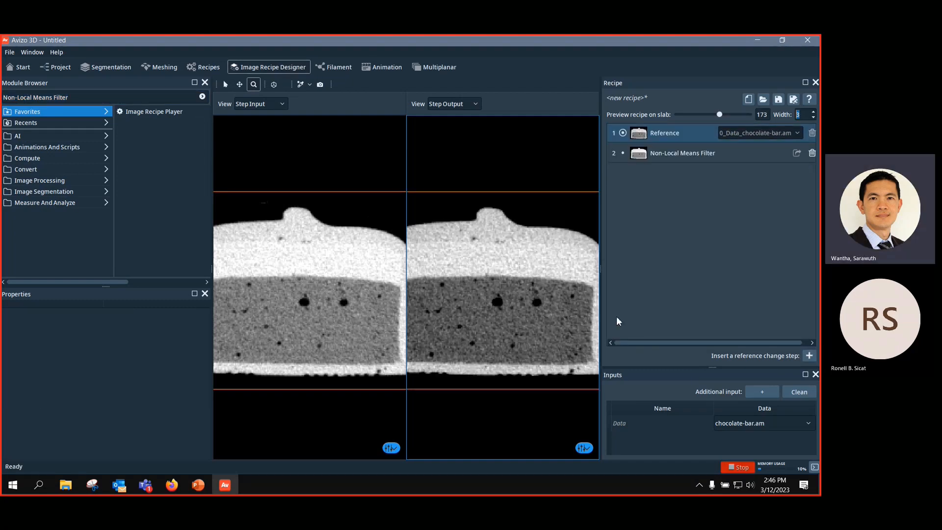
click(698, 155)
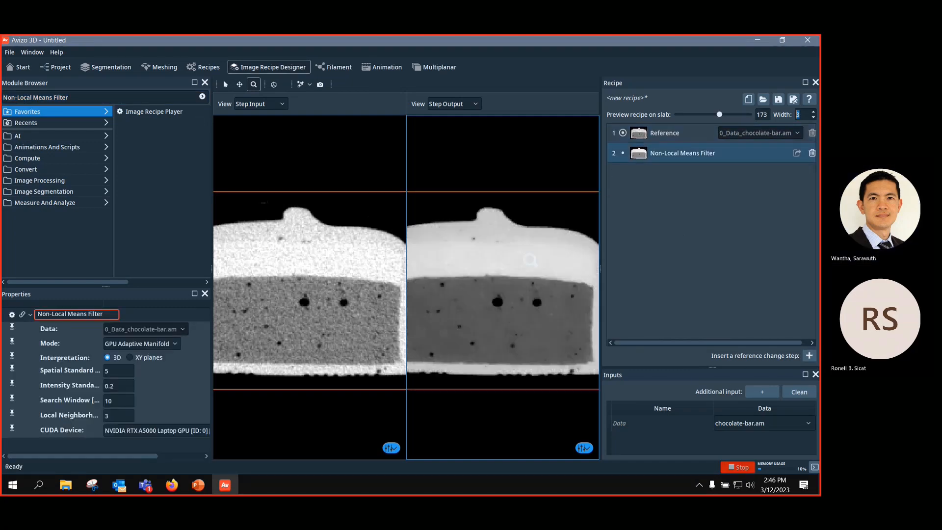
click(533, 278)
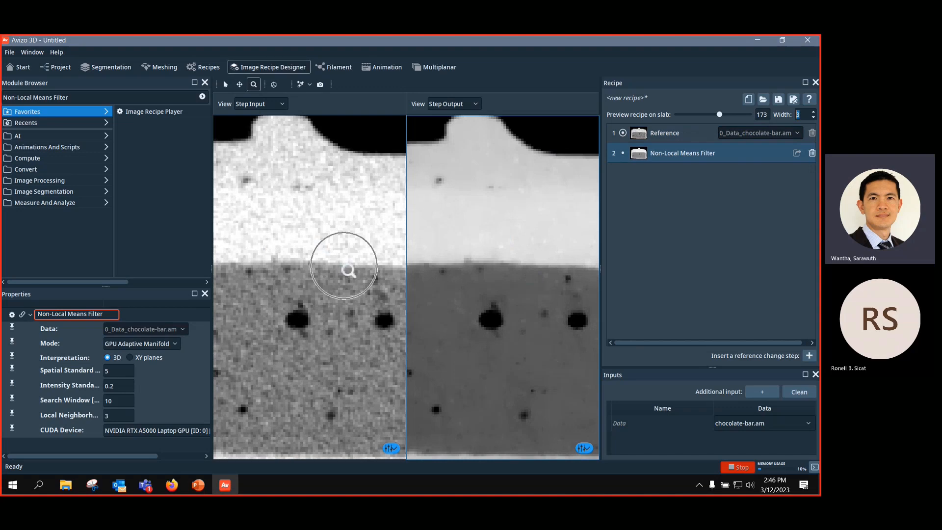
scroll(488, 251, down, 5)
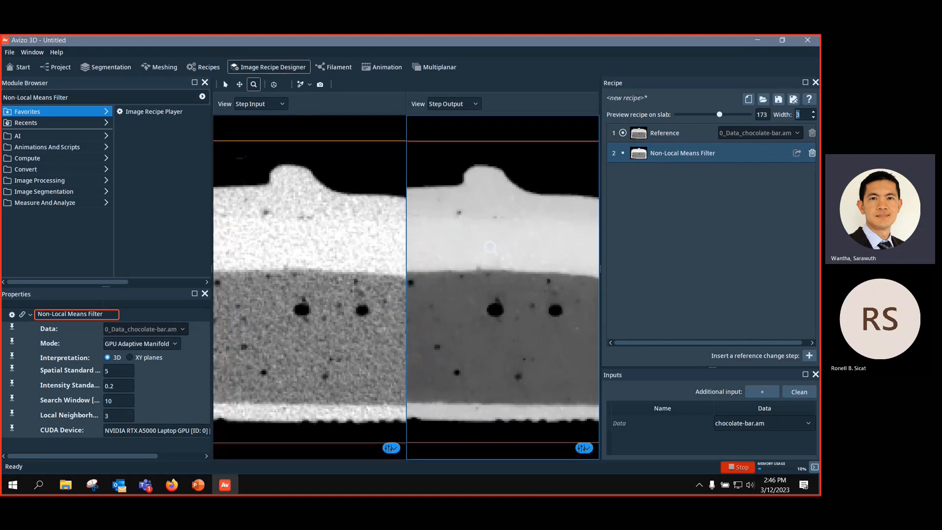
drag(497, 239, 511, 253)
Step: Add an Unsharp Masking step after the Non-Local Means Filter and compare its input and output
drag(94, 98, 3, 96)
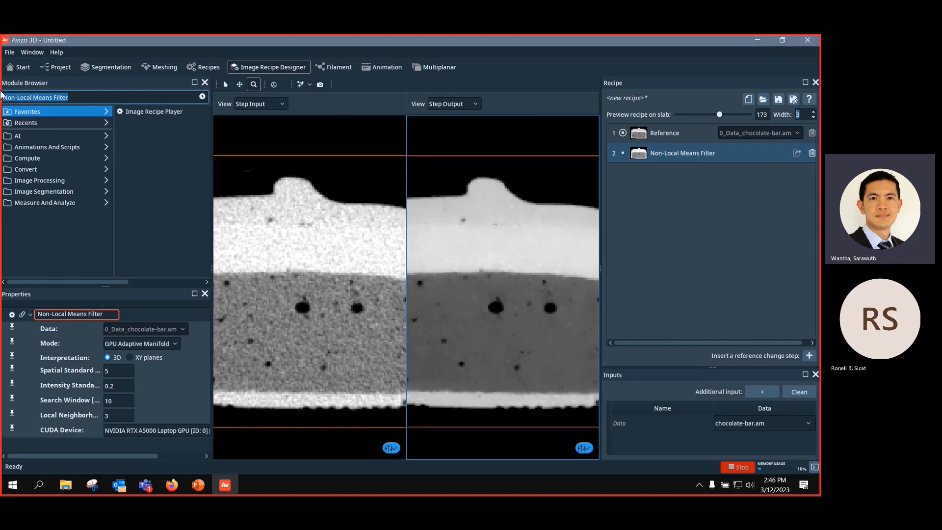
text(unsh)
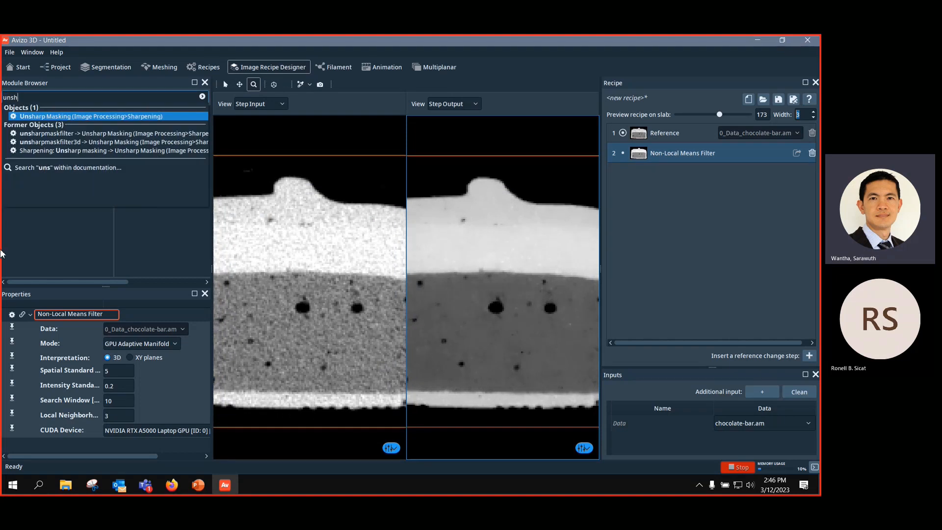
key(Return)
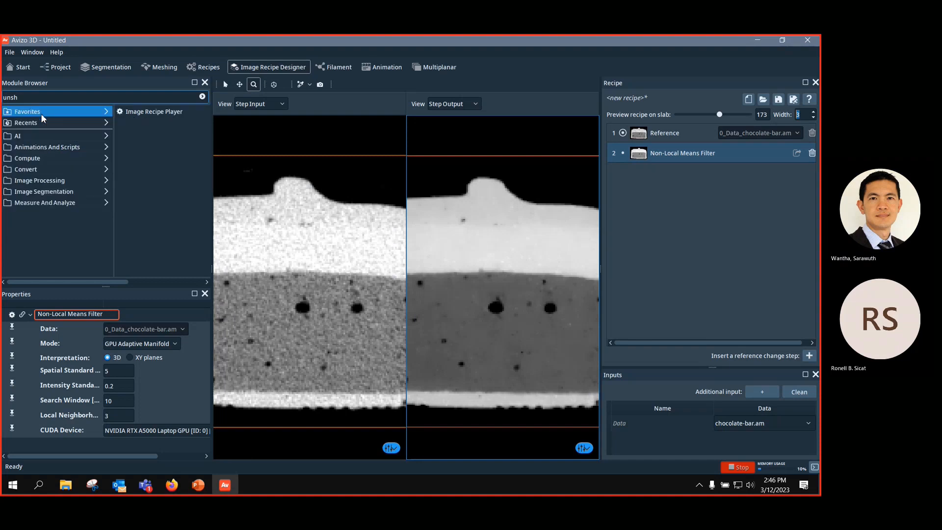
scroll(560, 292, down, 2)
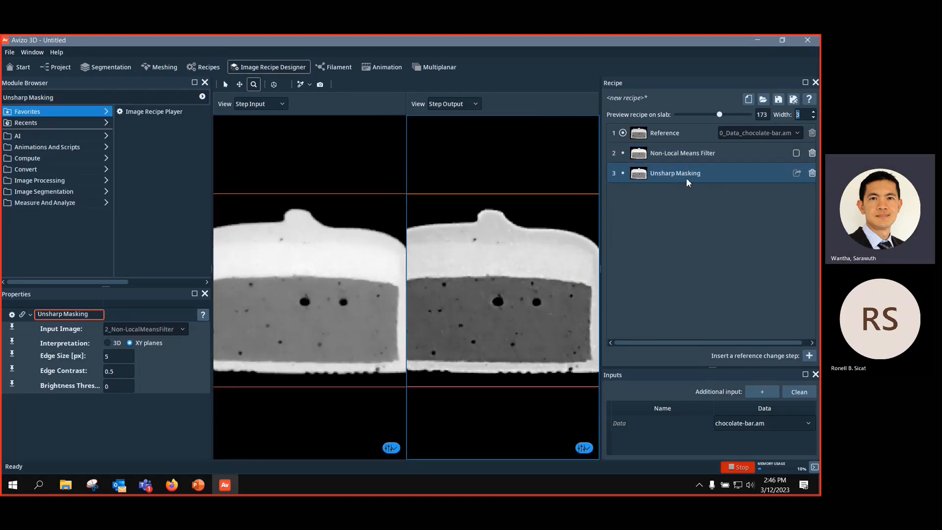
scroll(504, 303, up, 5)
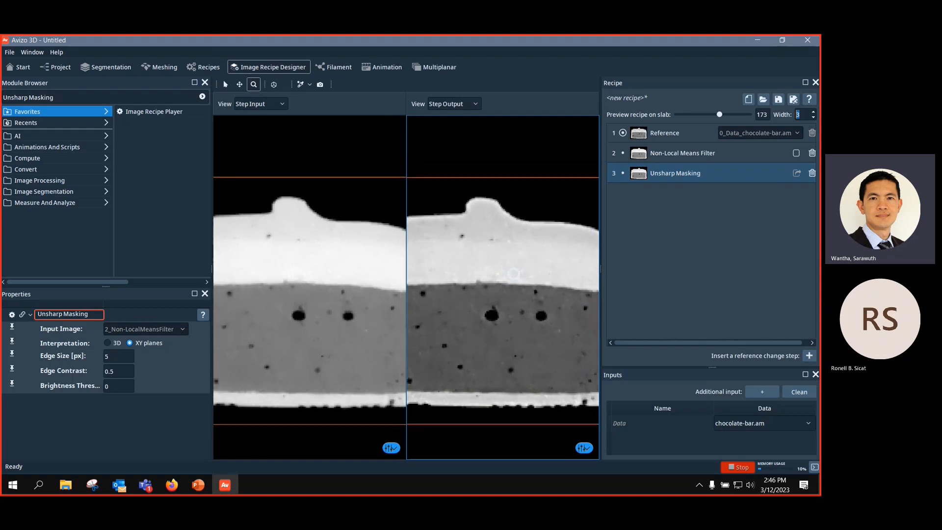
scroll(504, 299, down, 1)
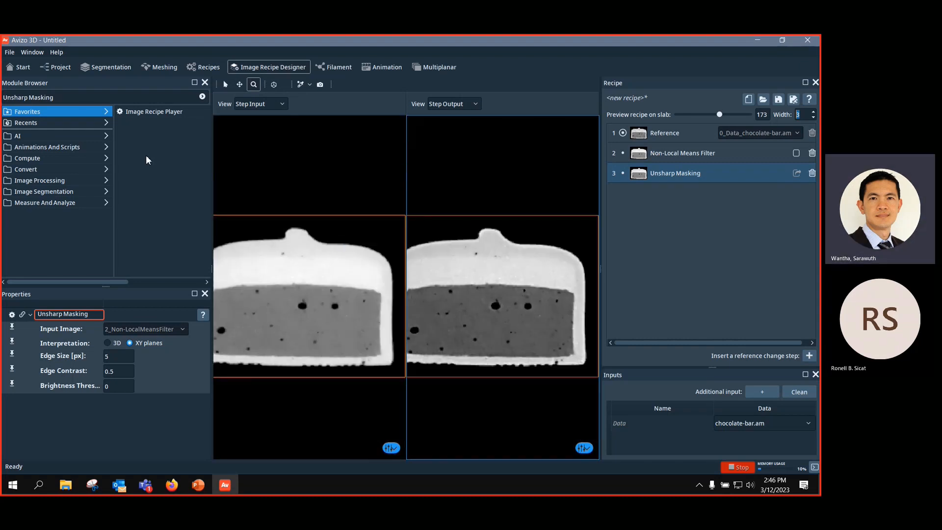
Step: Add a Thresholding step after Unsharp Masking and set its intensity range to -111 to 543
drag(93, 97, 2, 104)
text(thr)
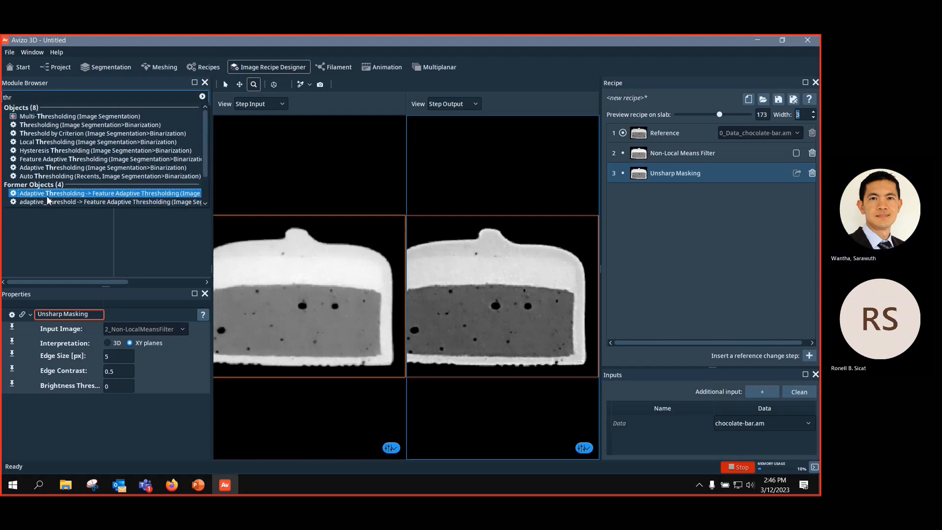
click(79, 125)
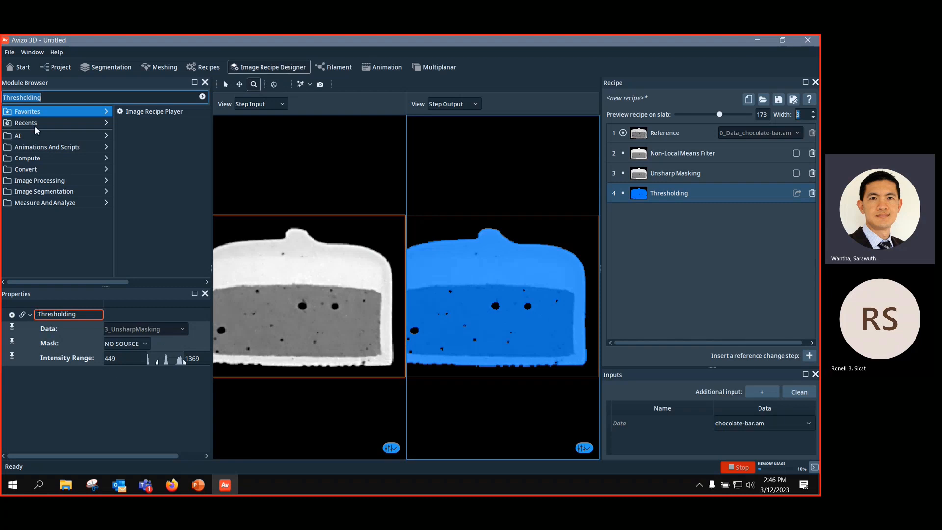
mouse_move(156, 362)
mouse_down()
mouse_move(142, 361)
mouse_move(173, 361)
mouse_move(164, 367)
mouse_up()
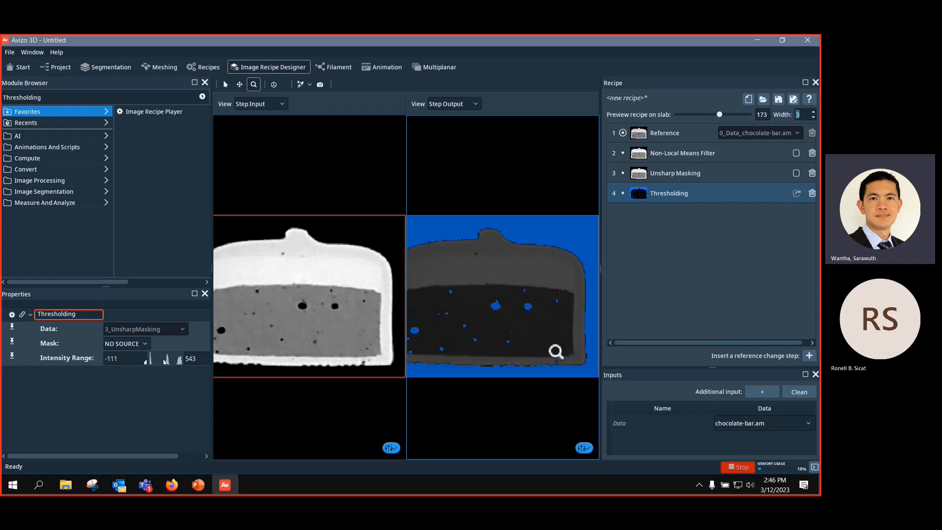
middle_drag(569, 350, 584, 349)
mouse_move(584, 350)
mouse_down()
mouse_move(578, 366)
mouse_move(580, 348)
mouse_up()
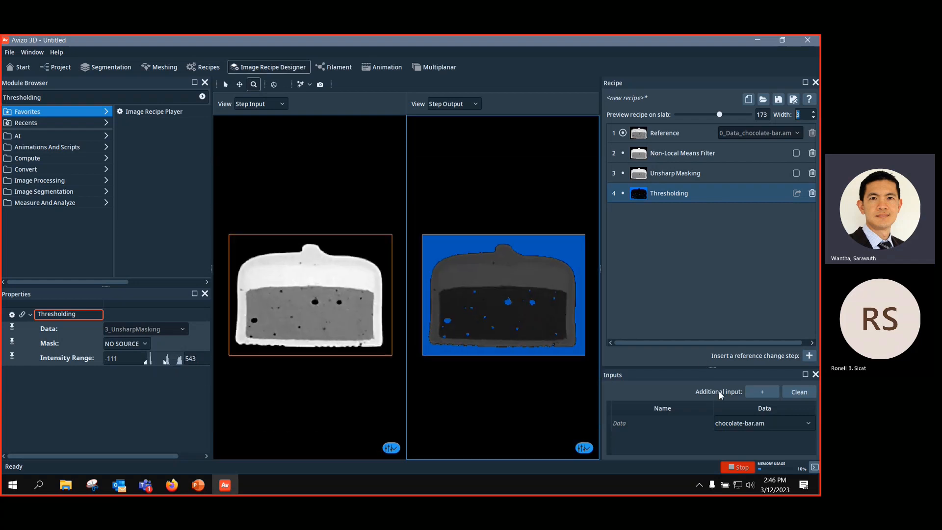
Step: Add a Border Kill step after Thresholding, compare its 3D and XY planes interpretations, and keep XY planes
drag(54, 99, 2, 94)
text(border)
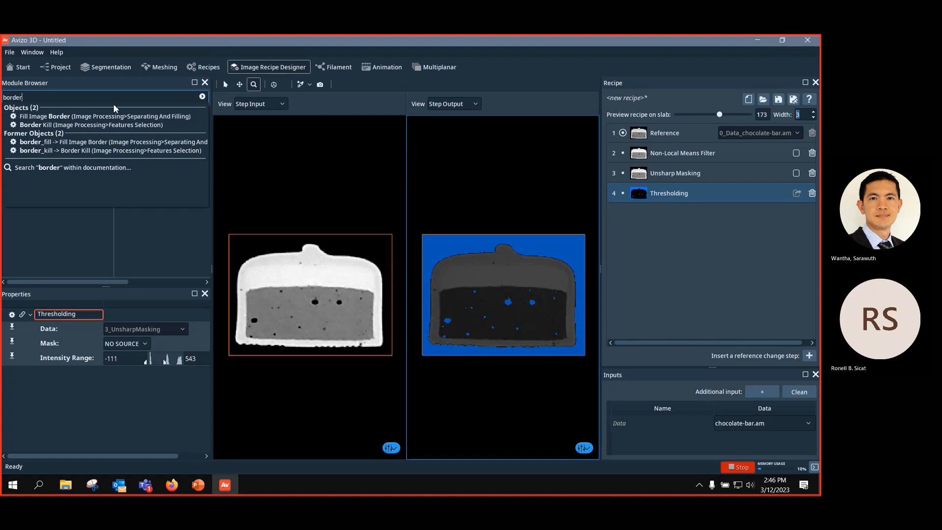
click(115, 126)
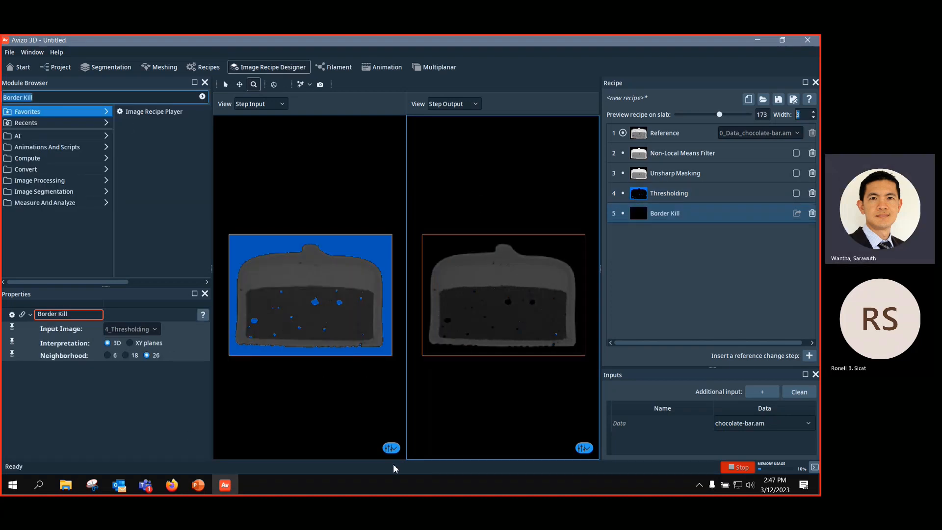
click(137, 344)
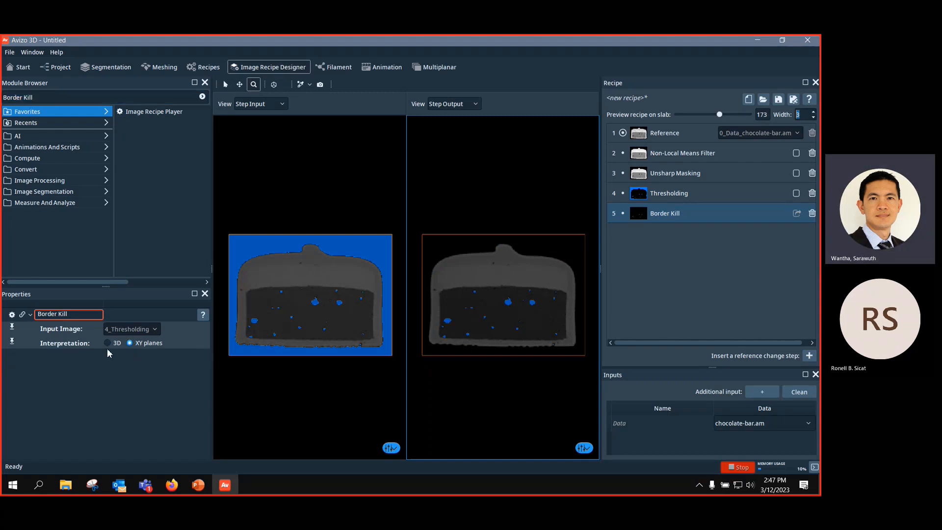
click(111, 342)
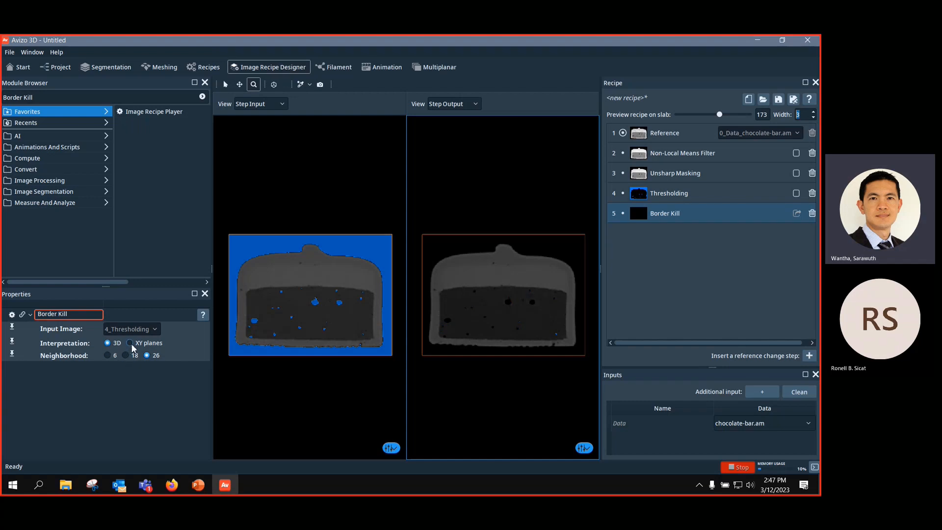
click(131, 344)
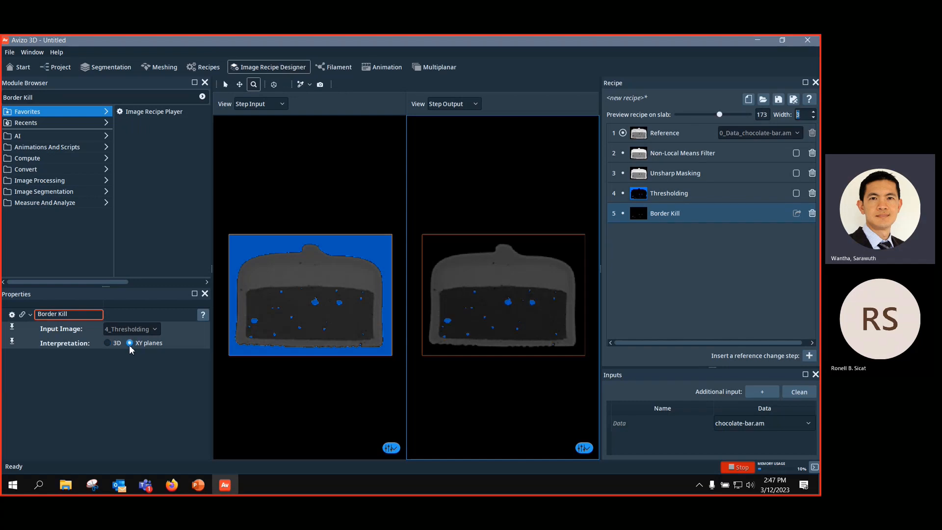
mouse_move(466, 330)
mouse_down()
mouse_move(461, 353)
mouse_move(469, 328)
mouse_move(467, 344)
mouse_up()
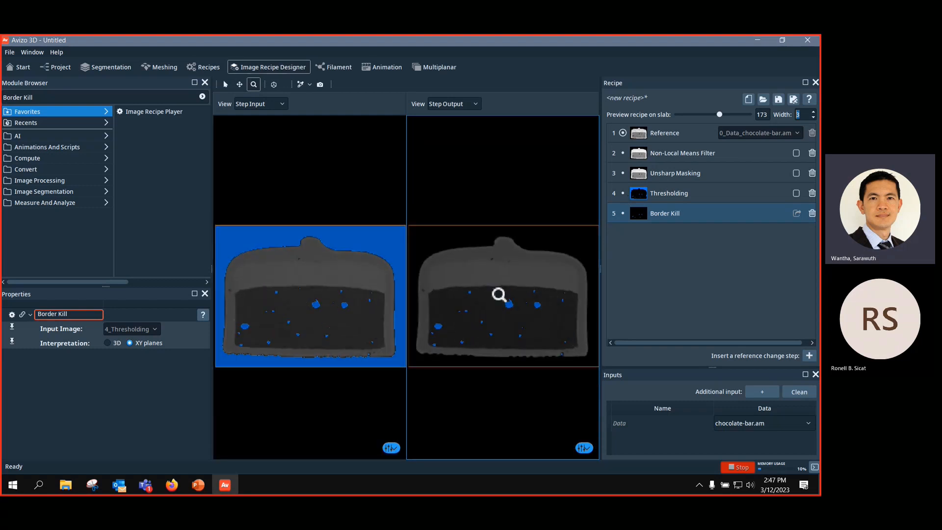
Step: Add a Labeling step after Border Kill
drag(72, 94, 2, 94)
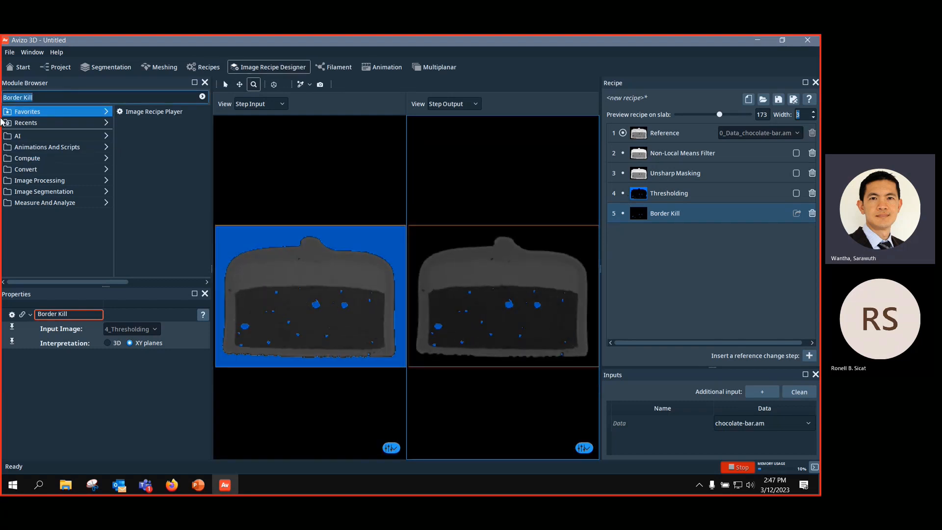
text(labe)
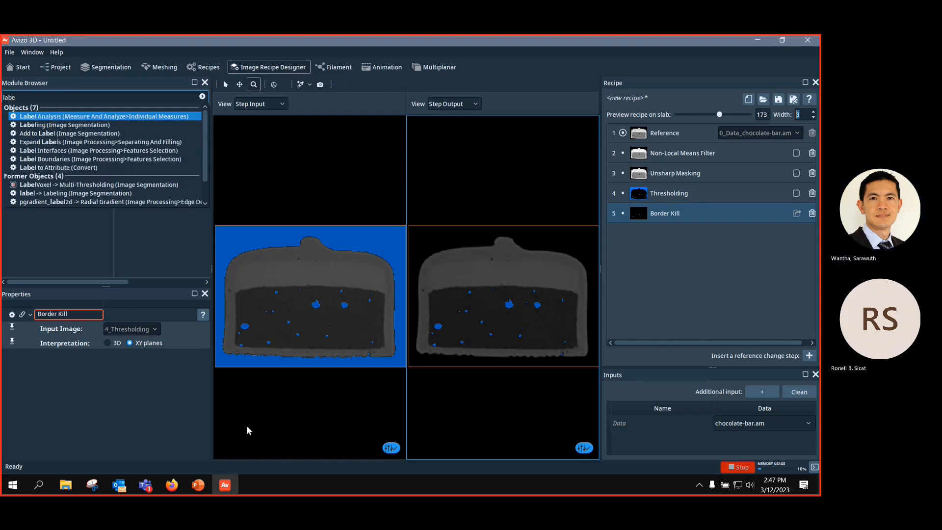
double_click(62, 126)
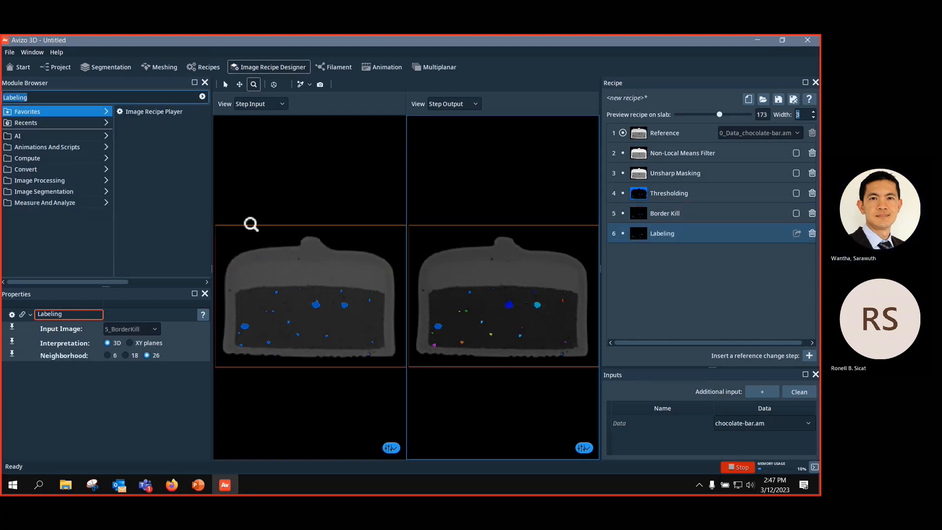
Step: Add a Label Analysis step, delete the misplaced Add to Label step before it, and open the analysis output table
text(lan)
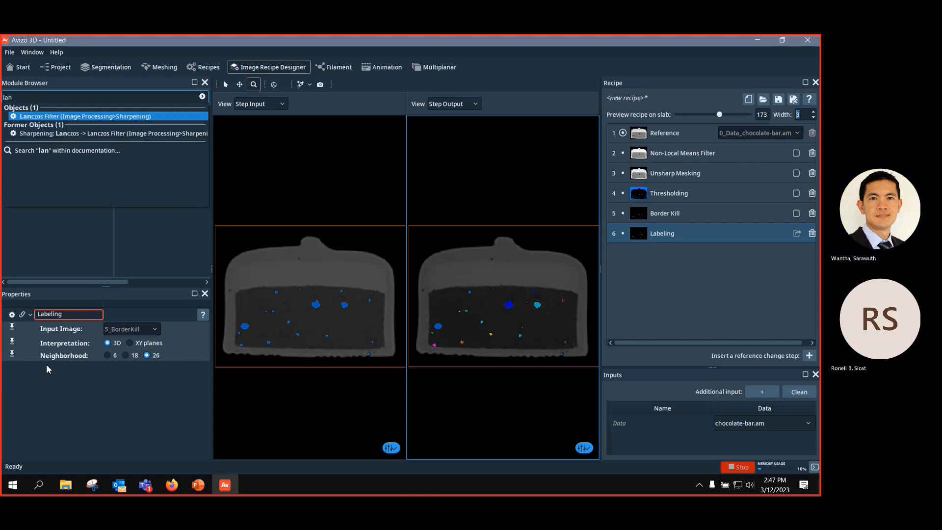
key(BackSpace)
text(be)
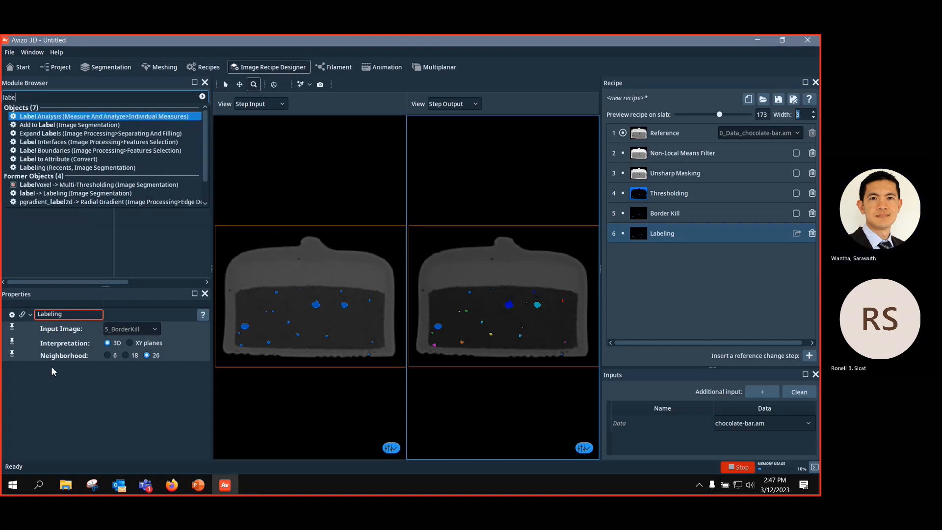
double_click(35, 124)
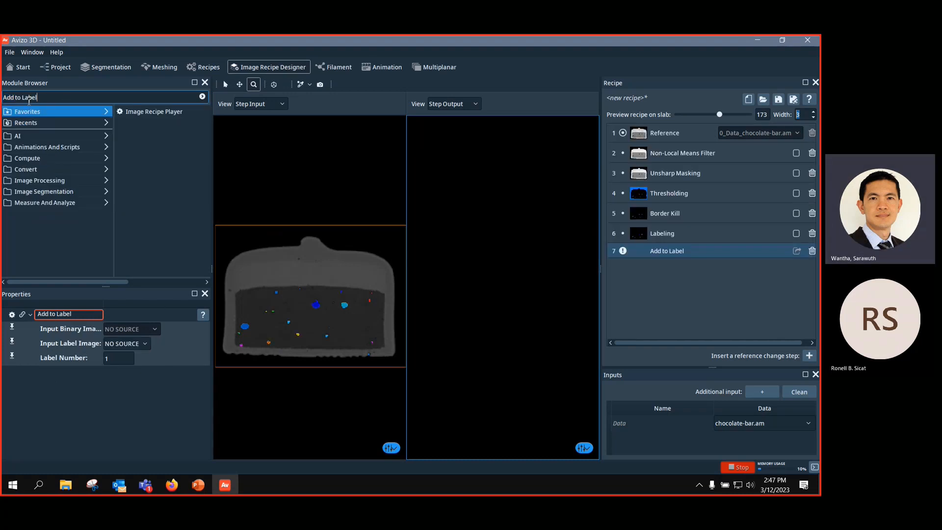
text(labe)
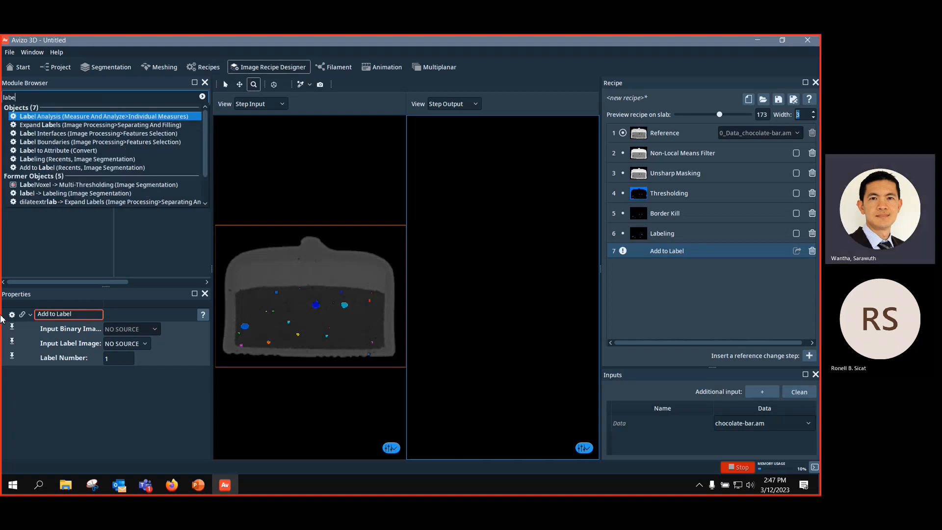
double_click(59, 116)
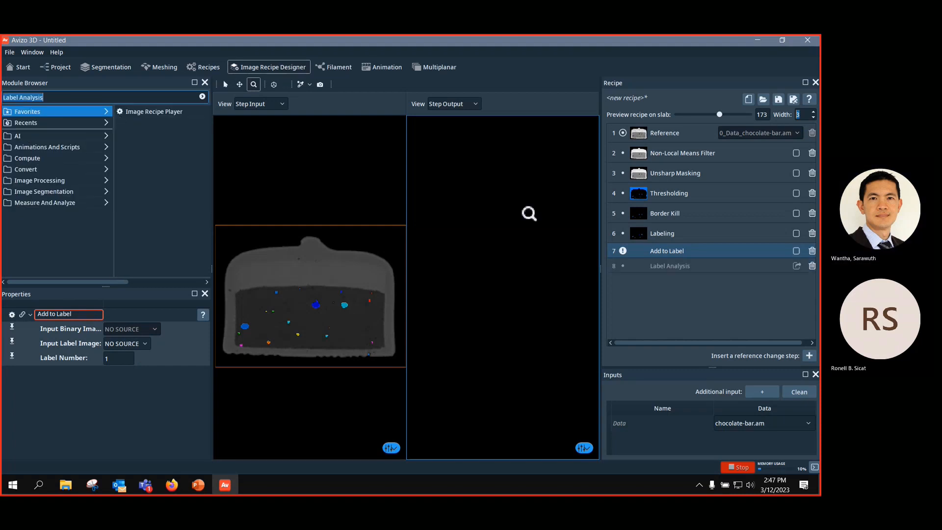
click(812, 251)
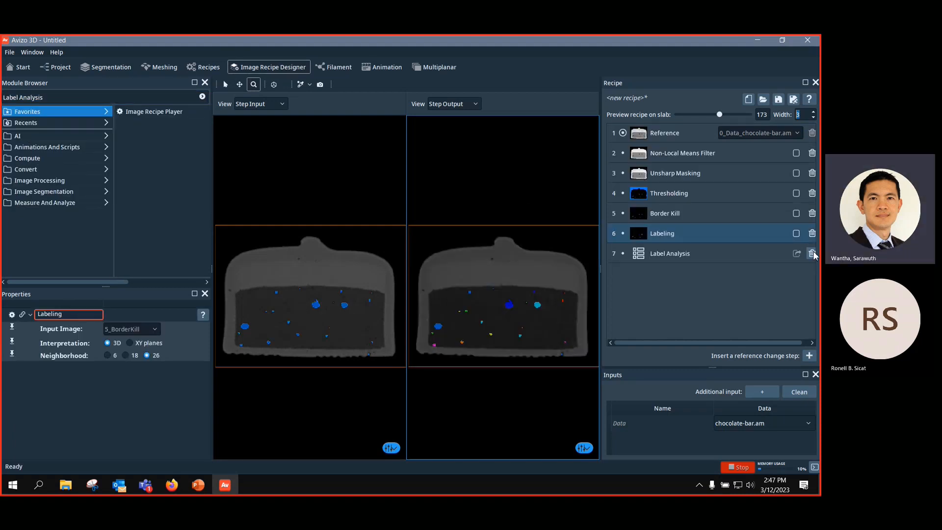
mouse_move(517, 302)
mouse_down()
mouse_move(511, 330)
mouse_move(535, 278)
mouse_move(524, 303)
mouse_move(538, 296)
mouse_move(515, 312)
mouse_move(528, 303)
mouse_up()
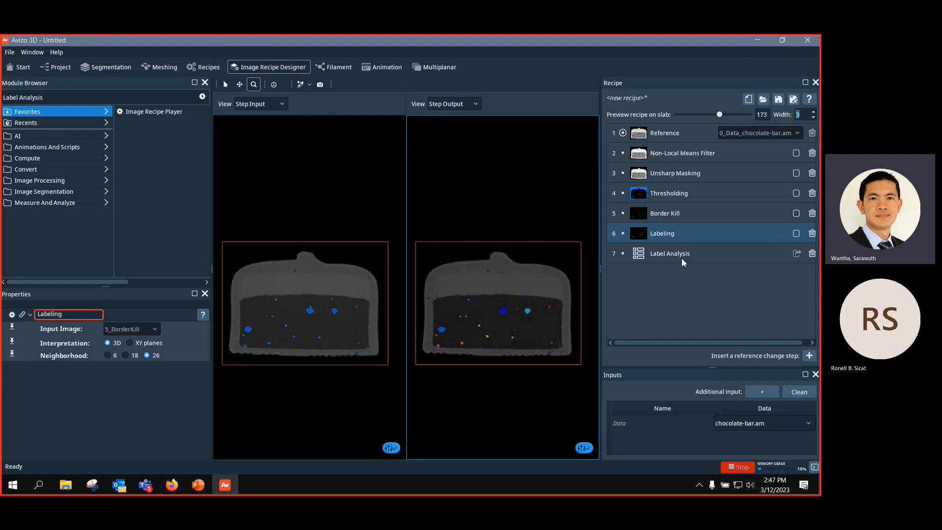
click(747, 257)
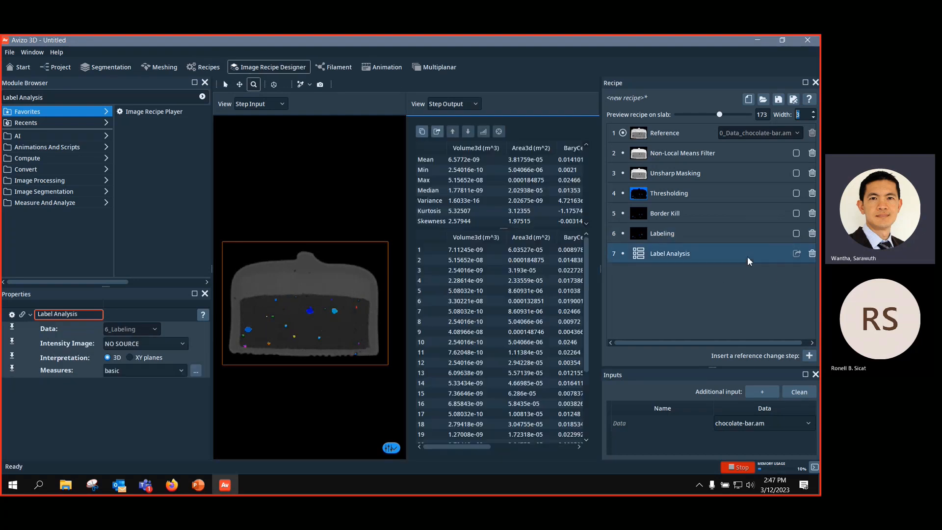
Step: Mark the Labeling step's result as a recipe output and delete the Non-Local Means Filter step
click(797, 234)
click(812, 153)
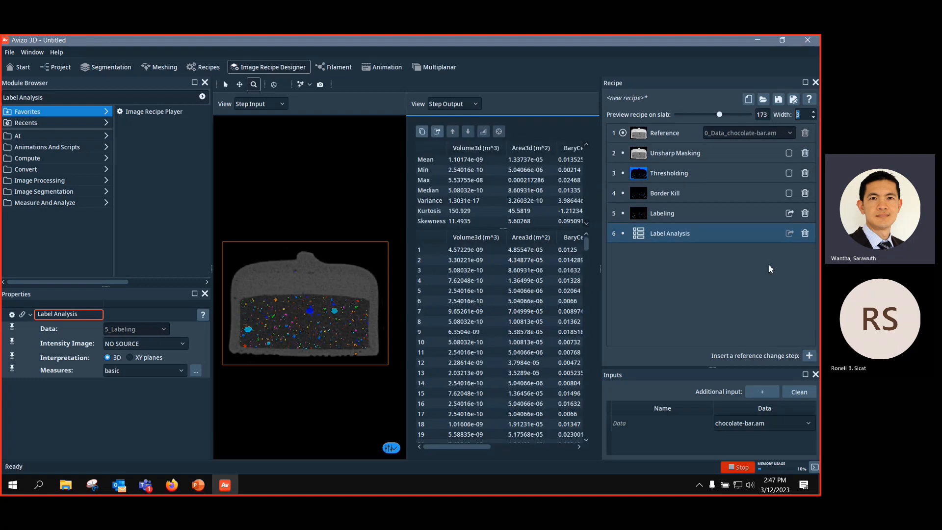
mouse_move(366, 286)
mouse_down()
mouse_move(360, 318)
mouse_move(363, 287)
mouse_up()
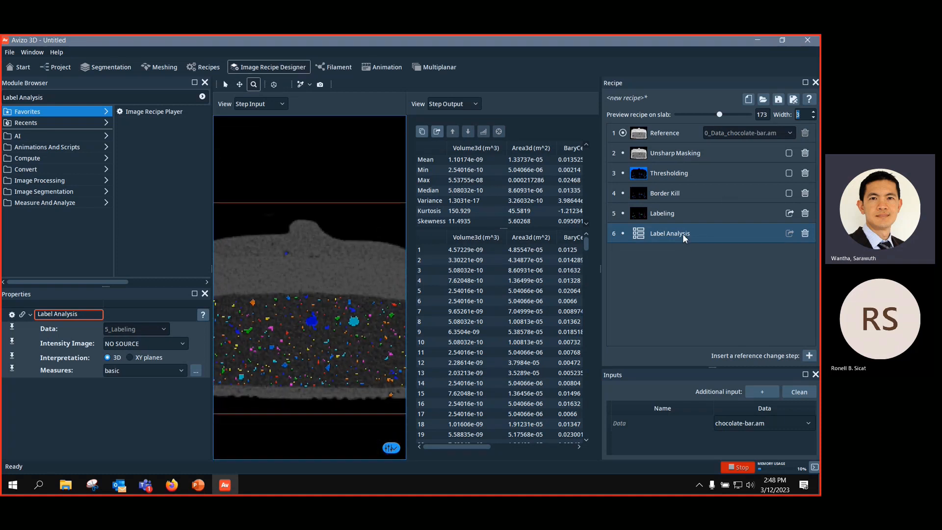
Step: Save the recipe to the Desktop as recipe.hxisp
click(778, 99)
click(210, 185)
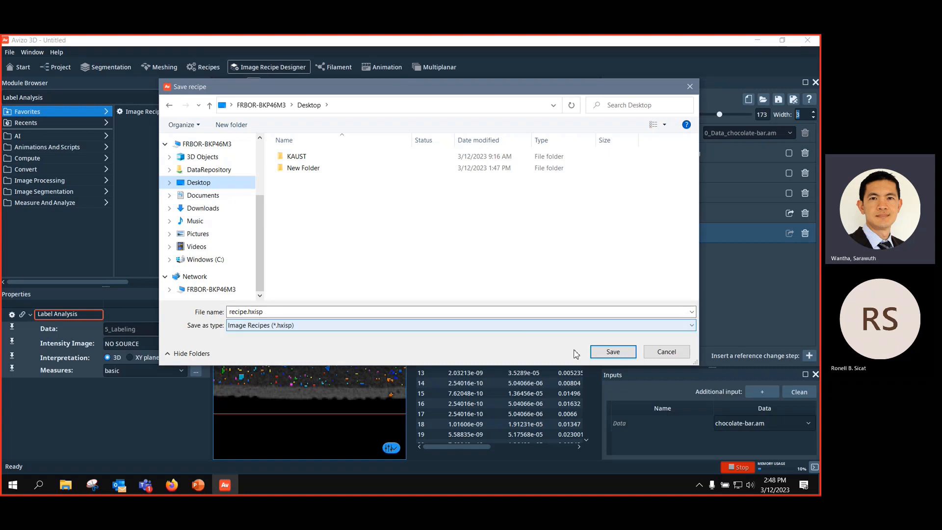
click(620, 352)
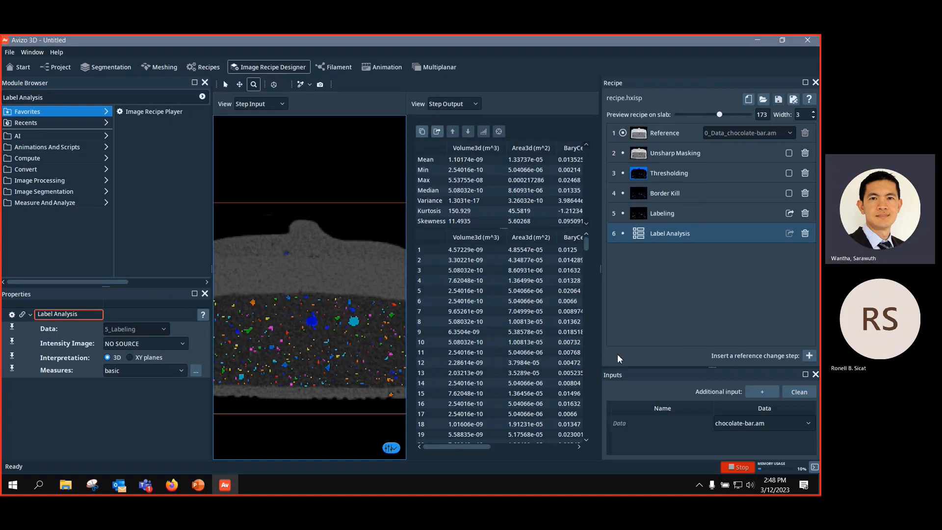
click(579, 322)
Step: Attach an Image Recipe Player to chocolate-bar.am in the Project workspace and place it beside the data object
click(56, 67)
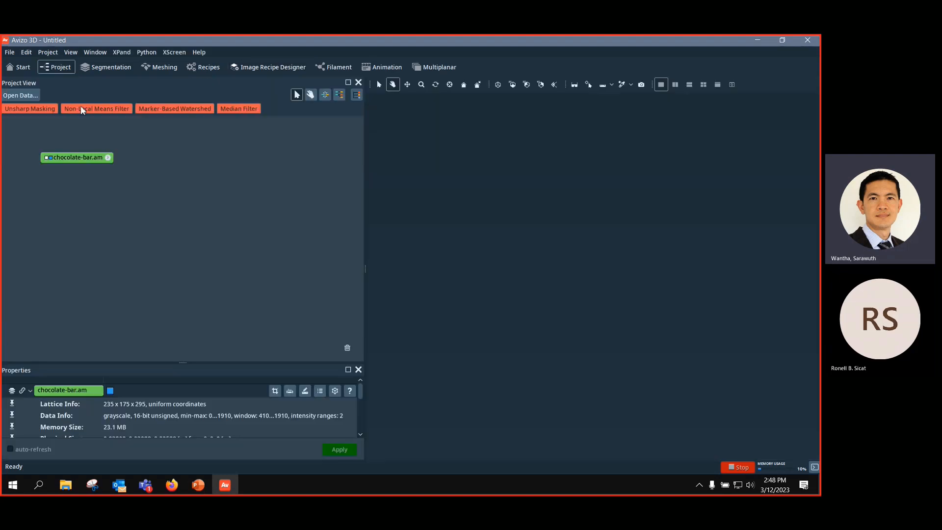
right_click(87, 160)
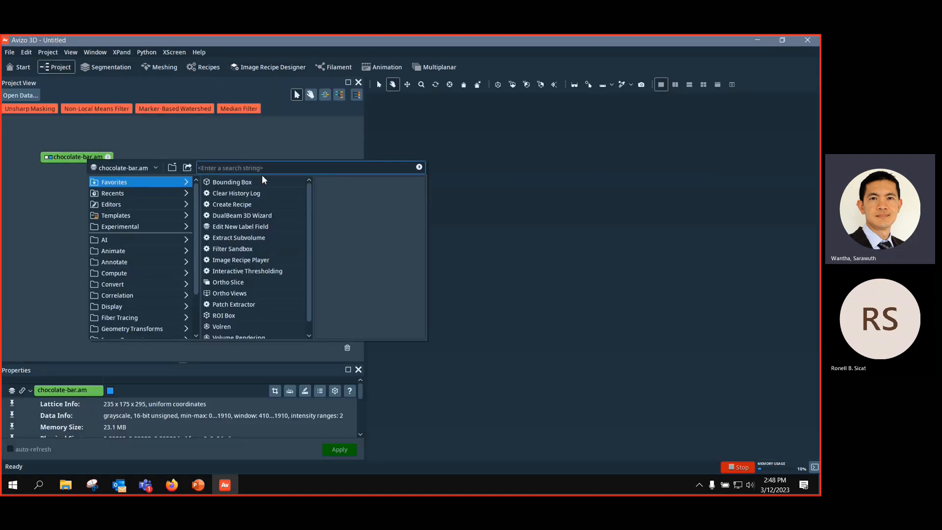
click(264, 259)
click(336, 246)
drag(107, 175, 181, 161)
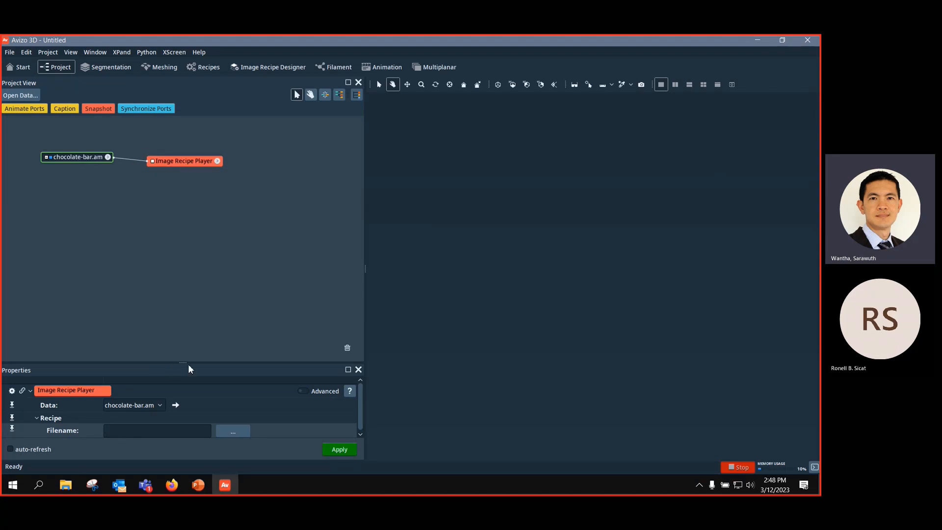
Step: Load recipe.hxisp from the Desktop into the Image Recipe Player
drag(182, 363, 183, 299)
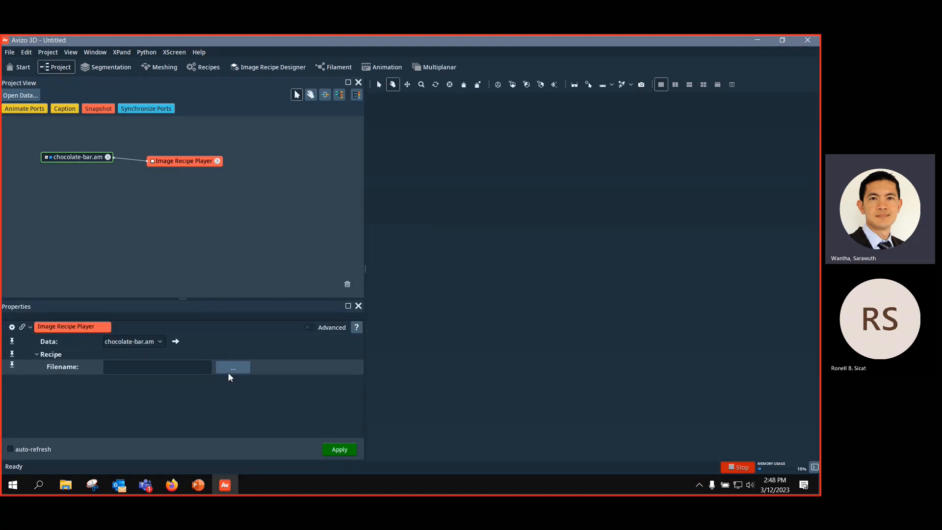
click(231, 369)
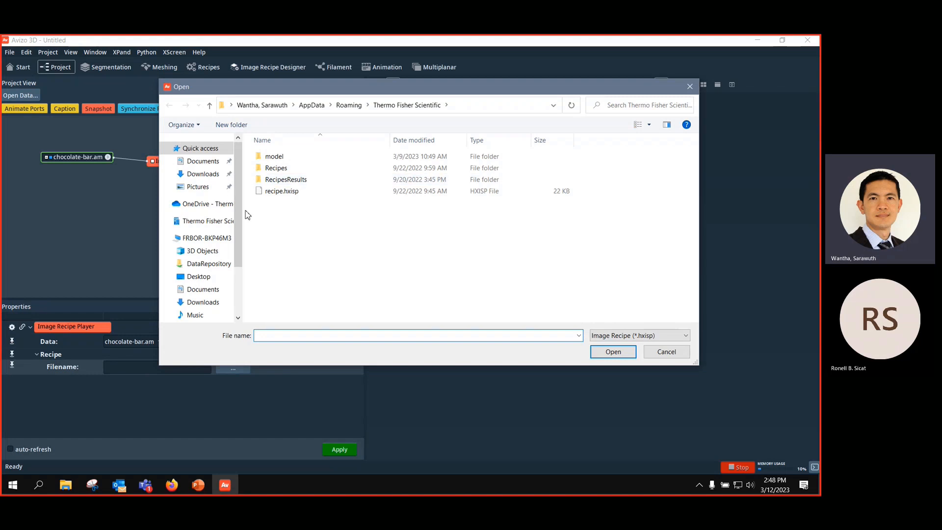
click(196, 277)
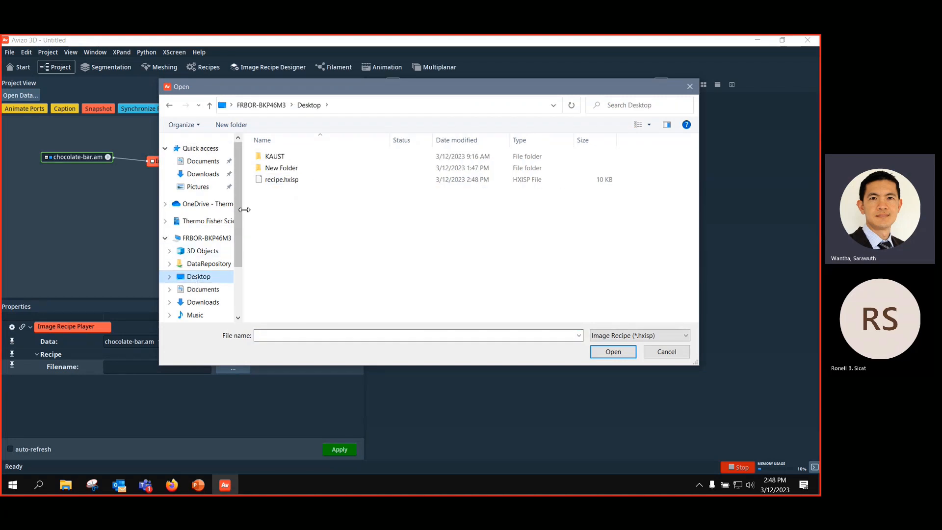
click(289, 181)
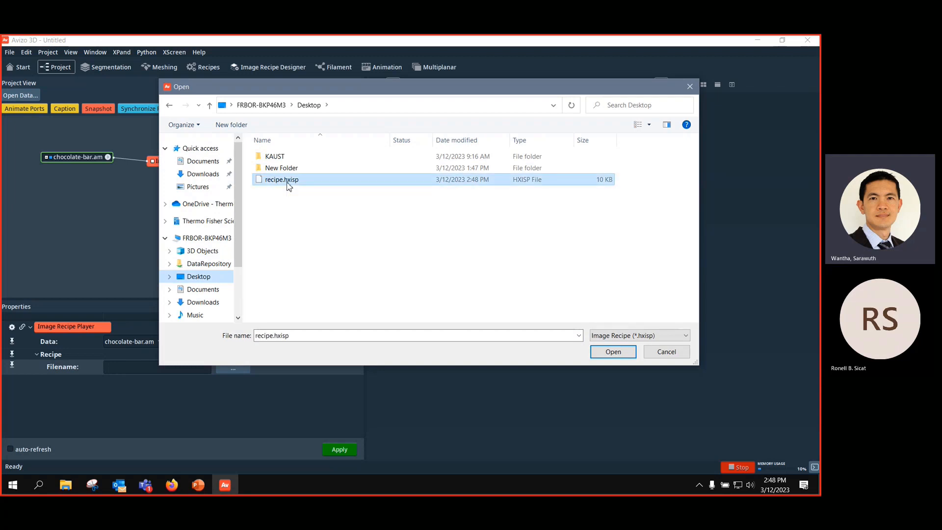
click(612, 352)
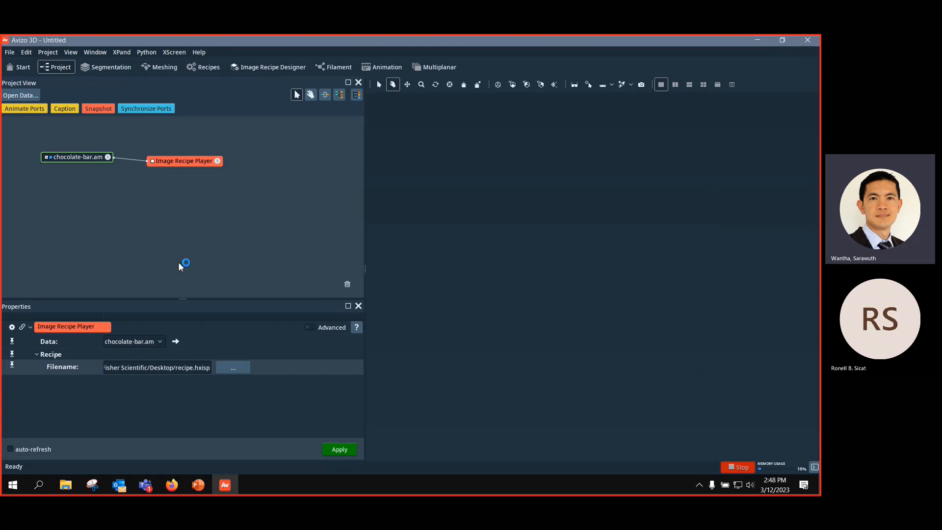
Step: Run the recipe on chocolate-bar.am, set the chocolate-bar.processed1 result apart, and inspect its measurement table
click(340, 450)
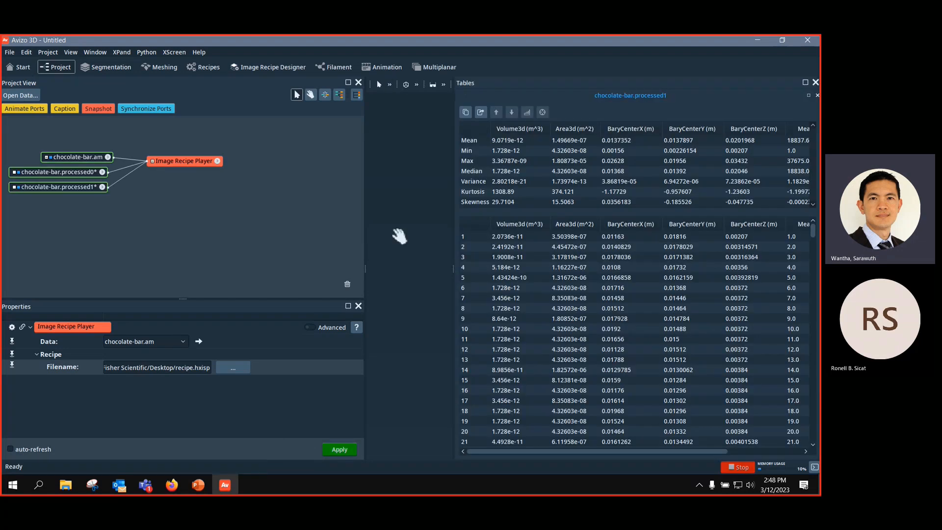
drag(85, 188, 90, 200)
click(574, 171)
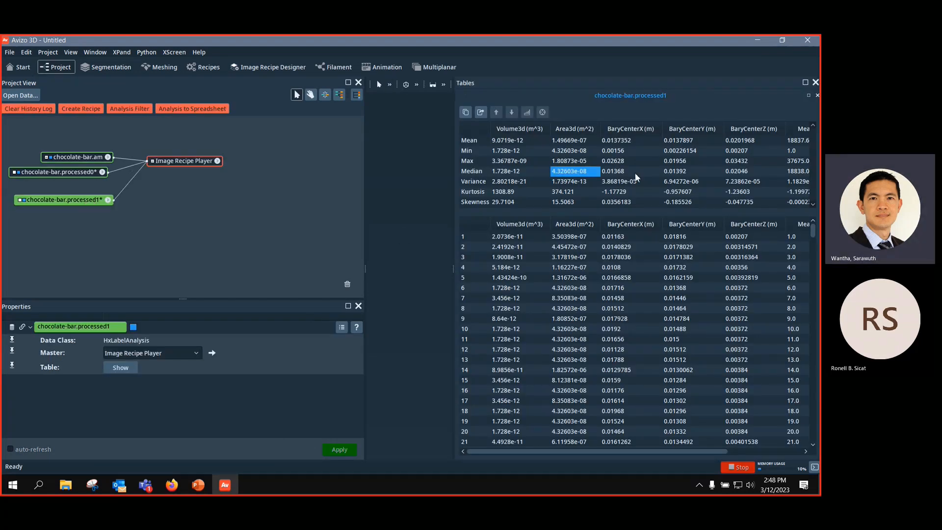
Step: Narrow the project area, move chocolate-bar.processed0 below chocolate-bar.processed1, and attach a Volume Rendering to it
drag(366, 268, 250, 260)
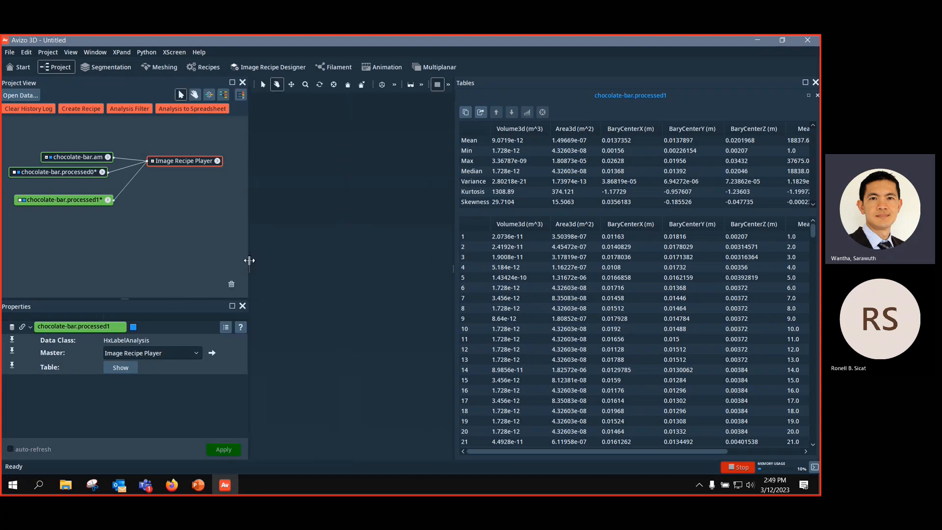
drag(58, 173, 74, 226)
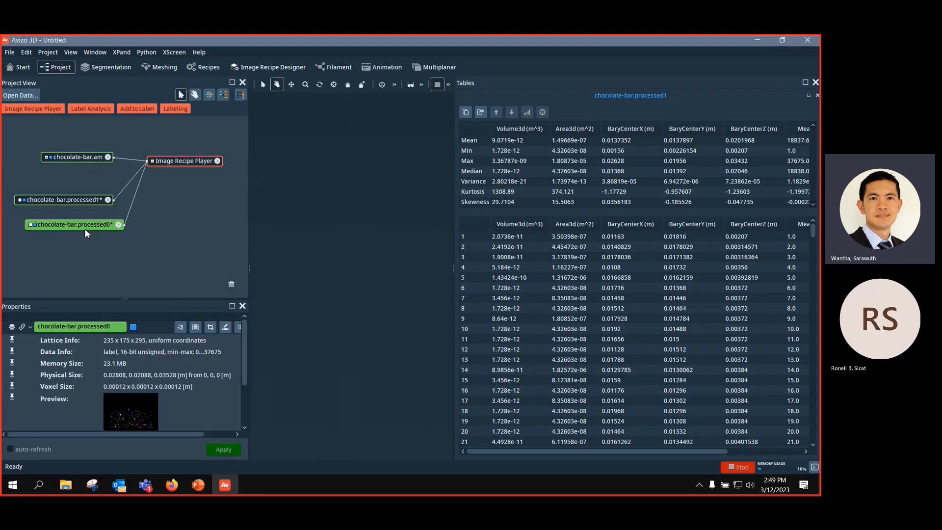
right_click(85, 225)
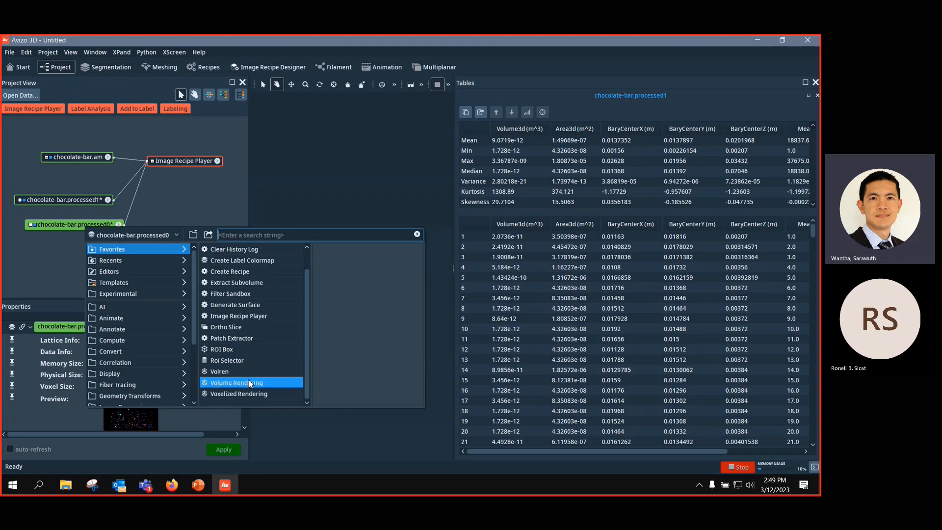
click(240, 383)
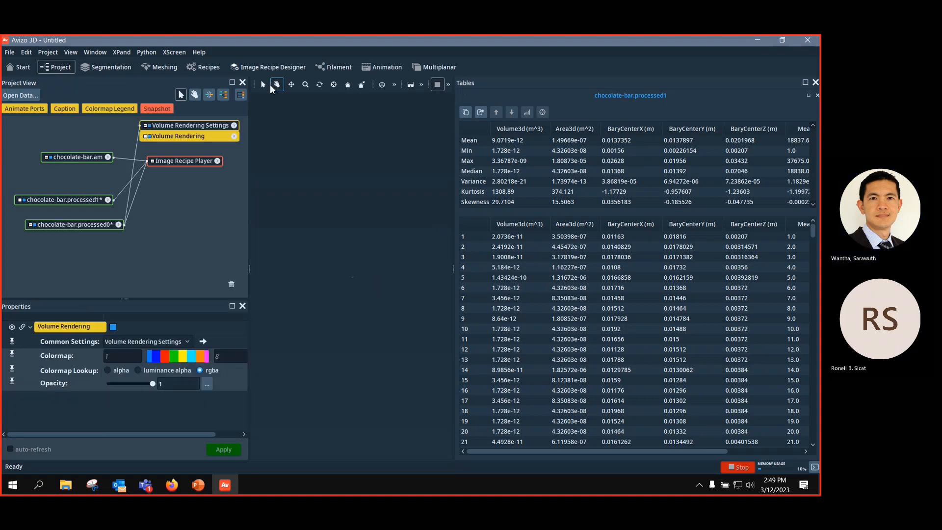
Step: Widen the 3D viewer beside the table and examine the rendered labelled pores from several angles and up close
click(381, 86)
scroll(377, 307, up, 10)
scroll(376, 340, down, 10)
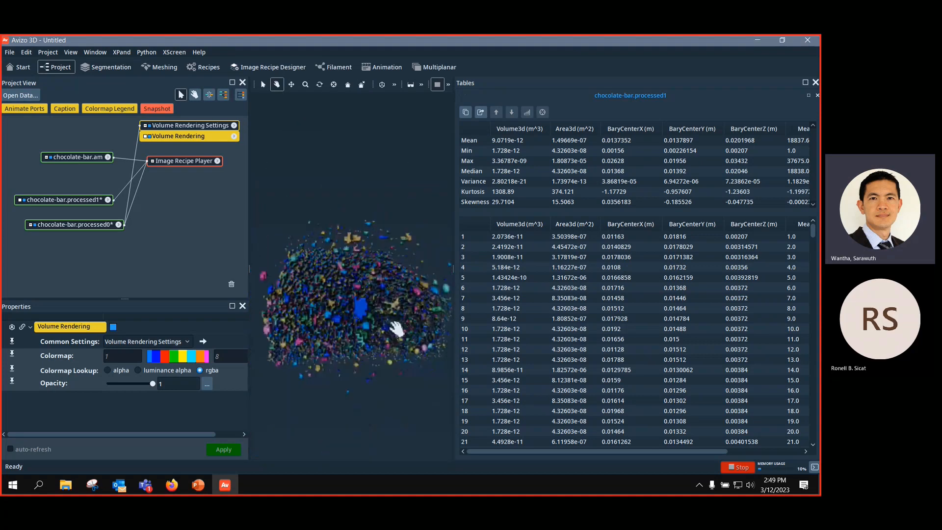
drag(456, 273, 593, 269)
drag(420, 343, 583, 455)
scroll(463, 329, down, 3)
drag(463, 329, 372, 298)
scroll(372, 298, up, 5)
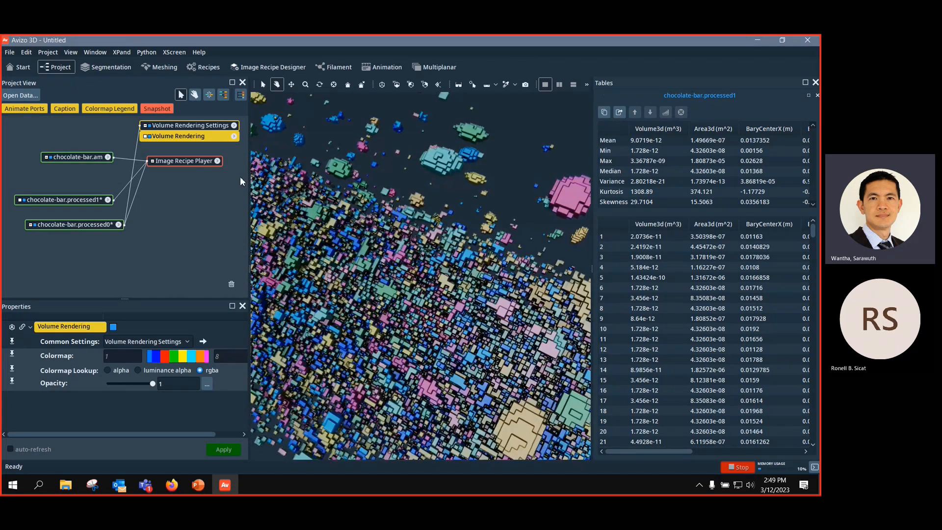
Step: Review each recipe step in the Image Recipe Designer, from Reference and Unsharp Masking through Thresholding, Border Kill and Labeling to Label Analysis
click(284, 70)
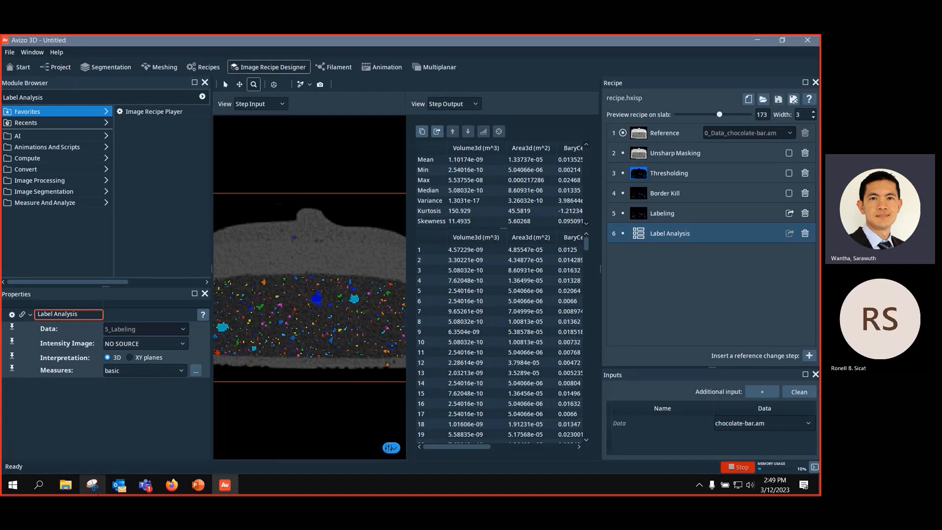
click(682, 140)
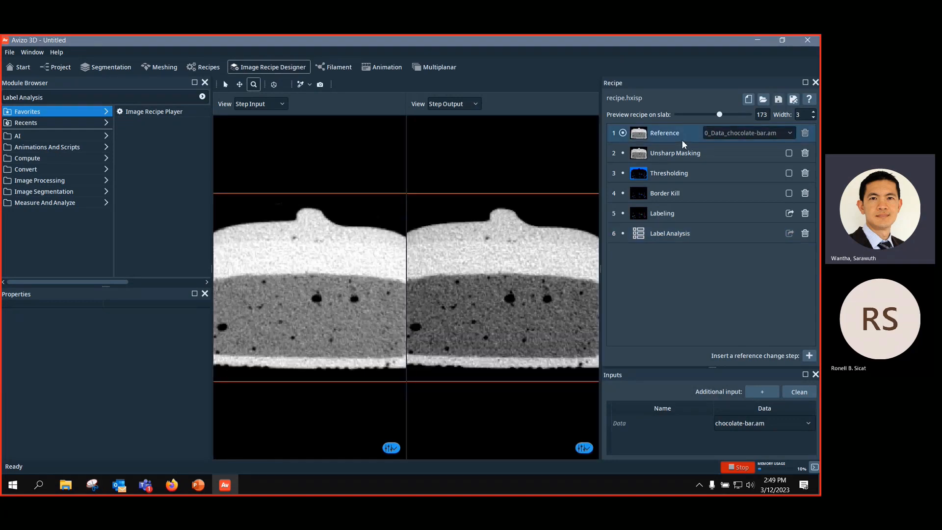
click(680, 155)
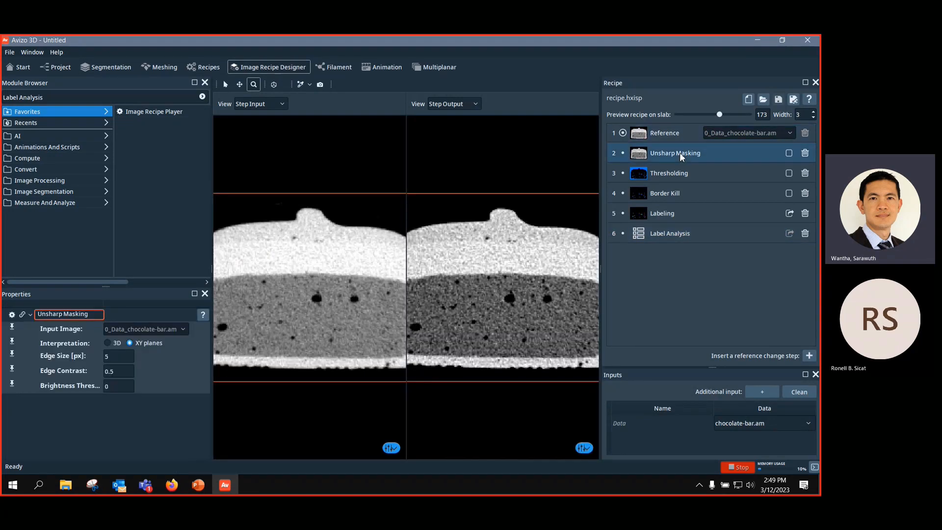
click(685, 172)
click(685, 194)
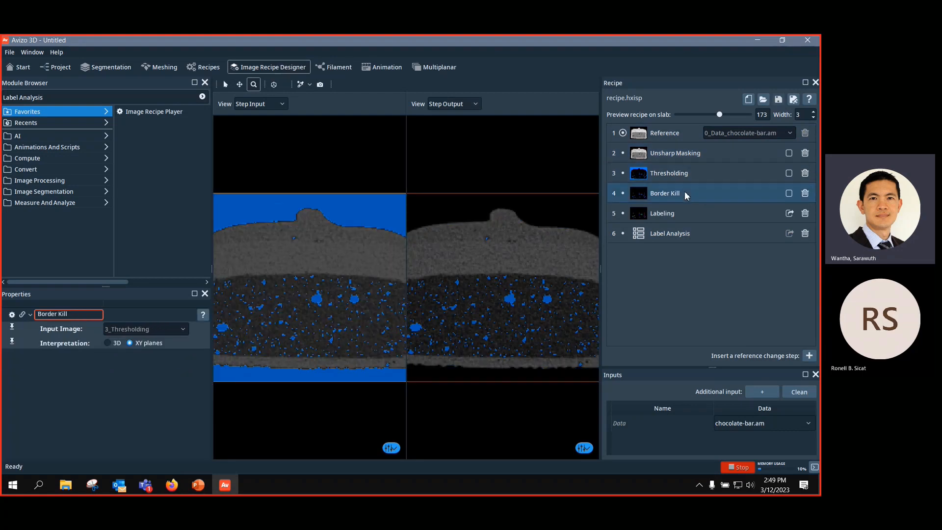
click(682, 217)
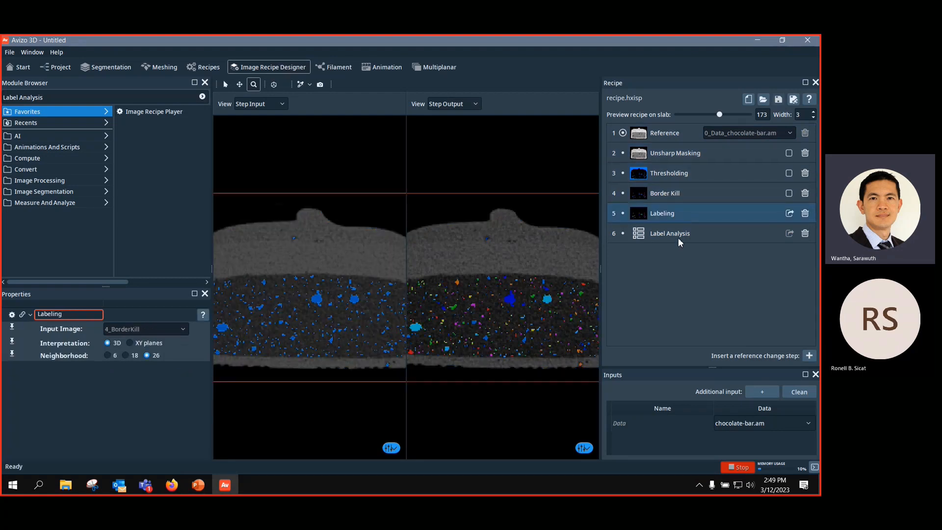
click(678, 237)
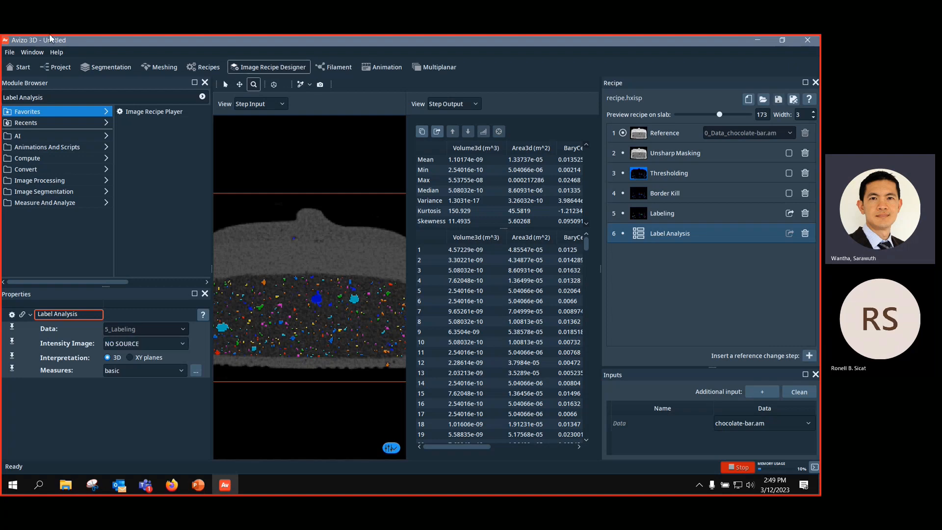
Step: Return to the Project workspace and examine the whole pore rendering together with the Volume3d statistics in the chocolate-bar.processed1 table
click(60, 70)
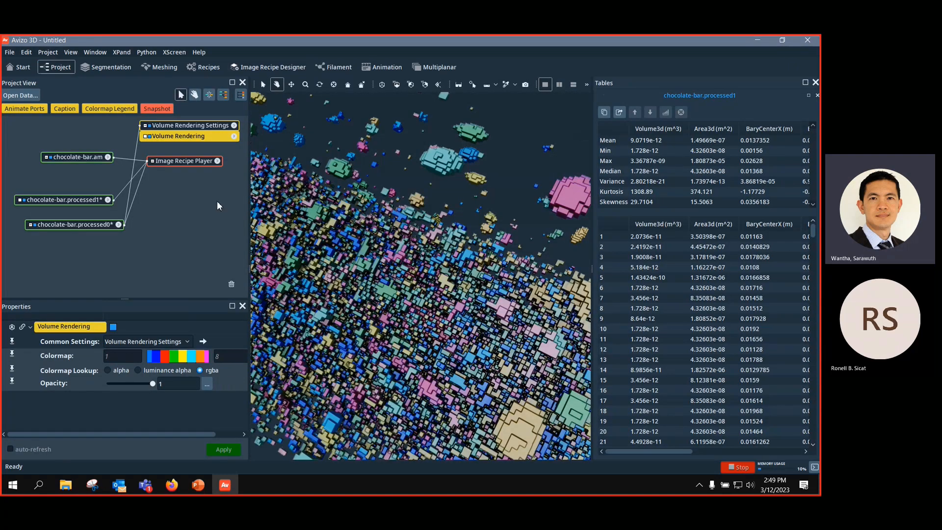
click(705, 141)
scroll(422, 192, down, 5)
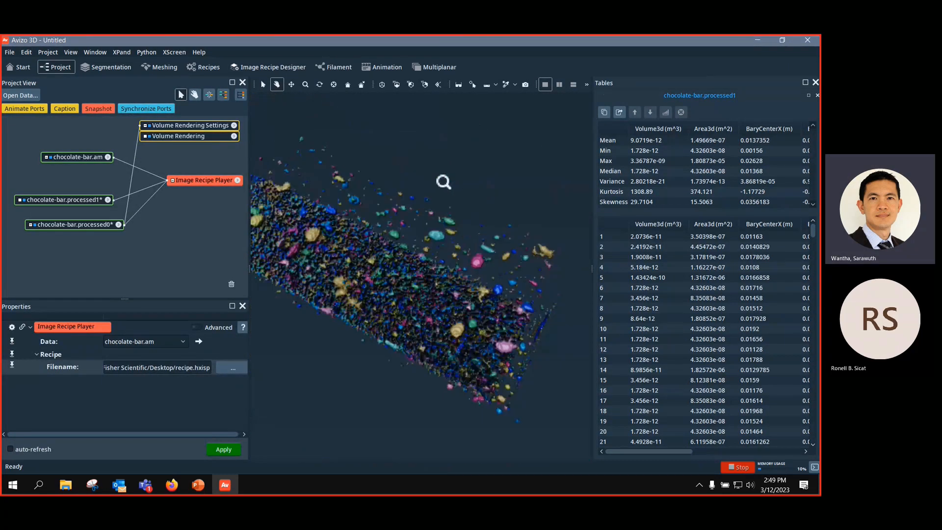
scroll(428, 286, up, 2)
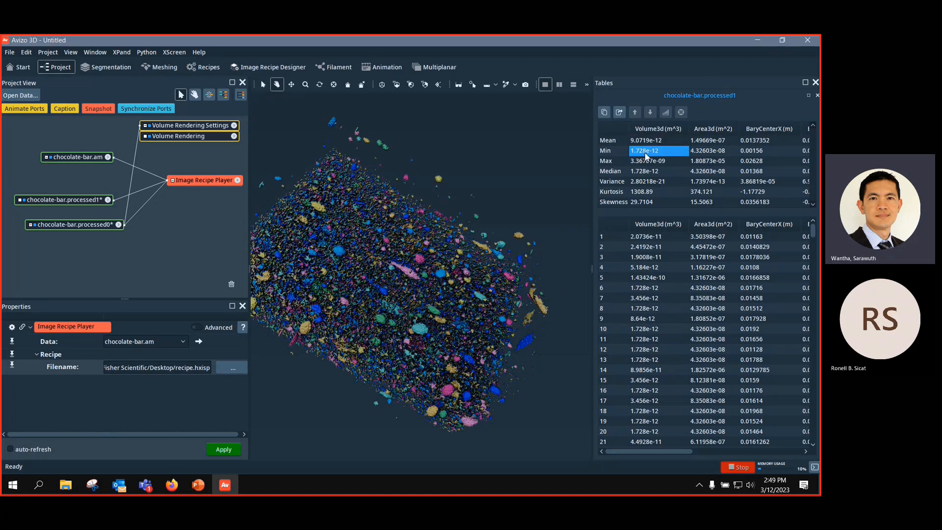
Step: Look at chocolate-bar.processed0 in the Segmentation workspace and go back to the Project workspace
click(116, 70)
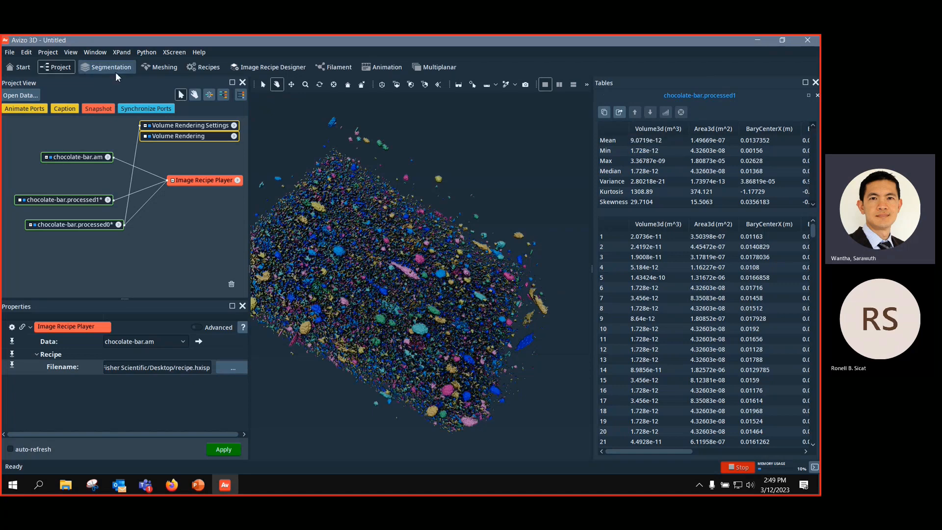
click(482, 271)
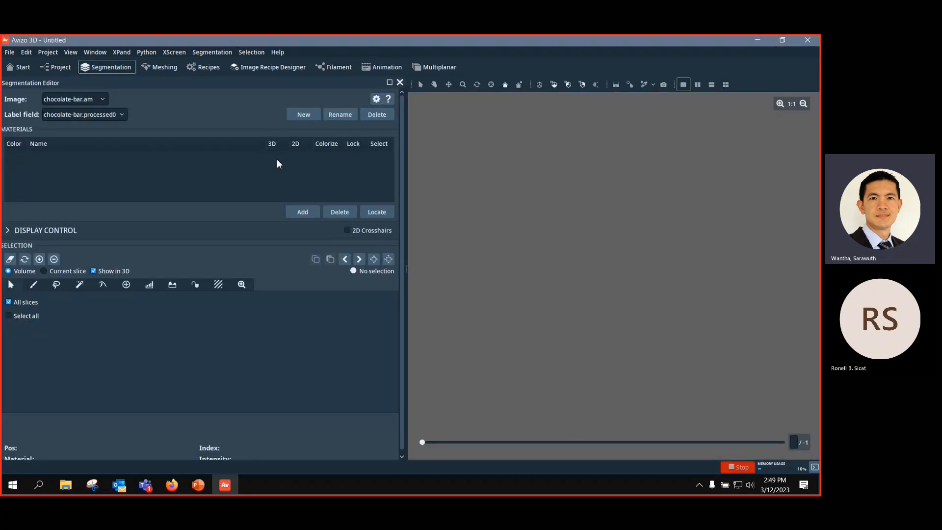
click(65, 67)
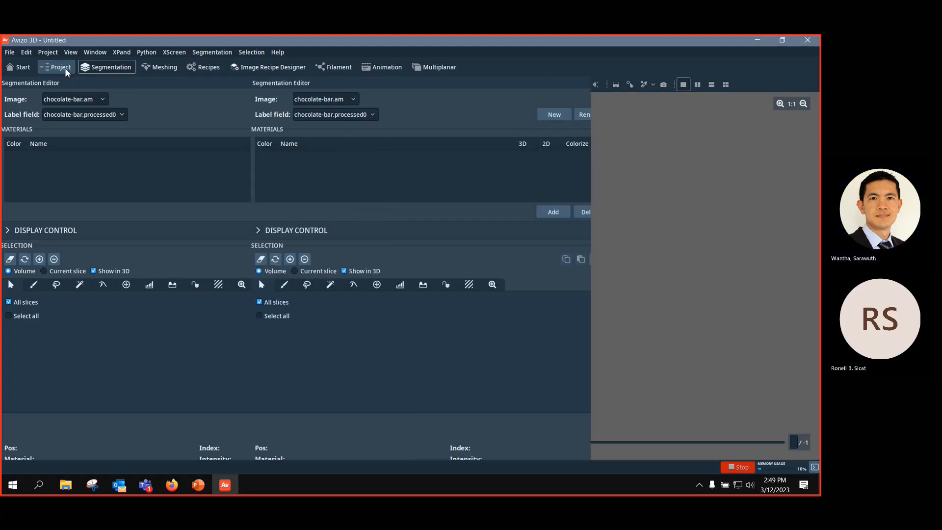